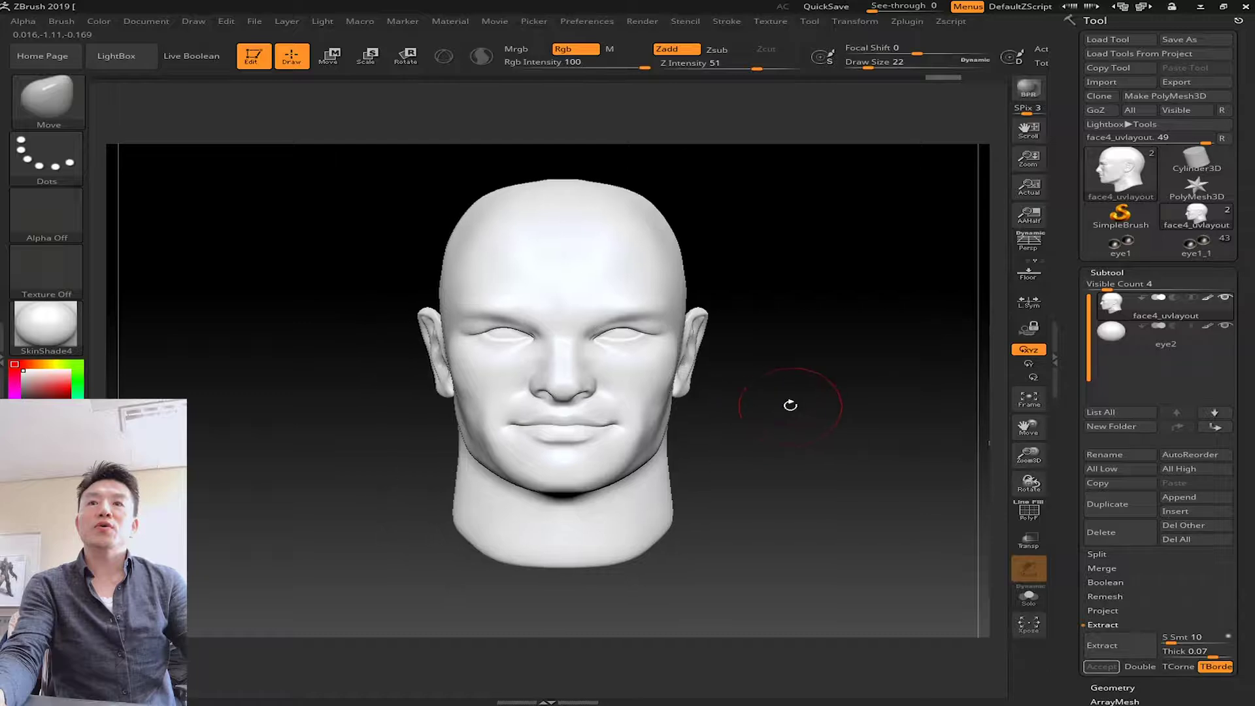
# - Switch to the browser and study the armoured warrior's full-body and helmet close-up reference images before returning to ZBrush
pyautogui.hotkey('alt', 'Tab')
pyautogui.hotkey('alt', 'Tab')
pyautogui.hotkey('alt', 'Tab')
pyautogui.hotkey('alt', 'Tab')
pyautogui.hotkey('alt', 'Tab')
pyautogui.press('Escape')
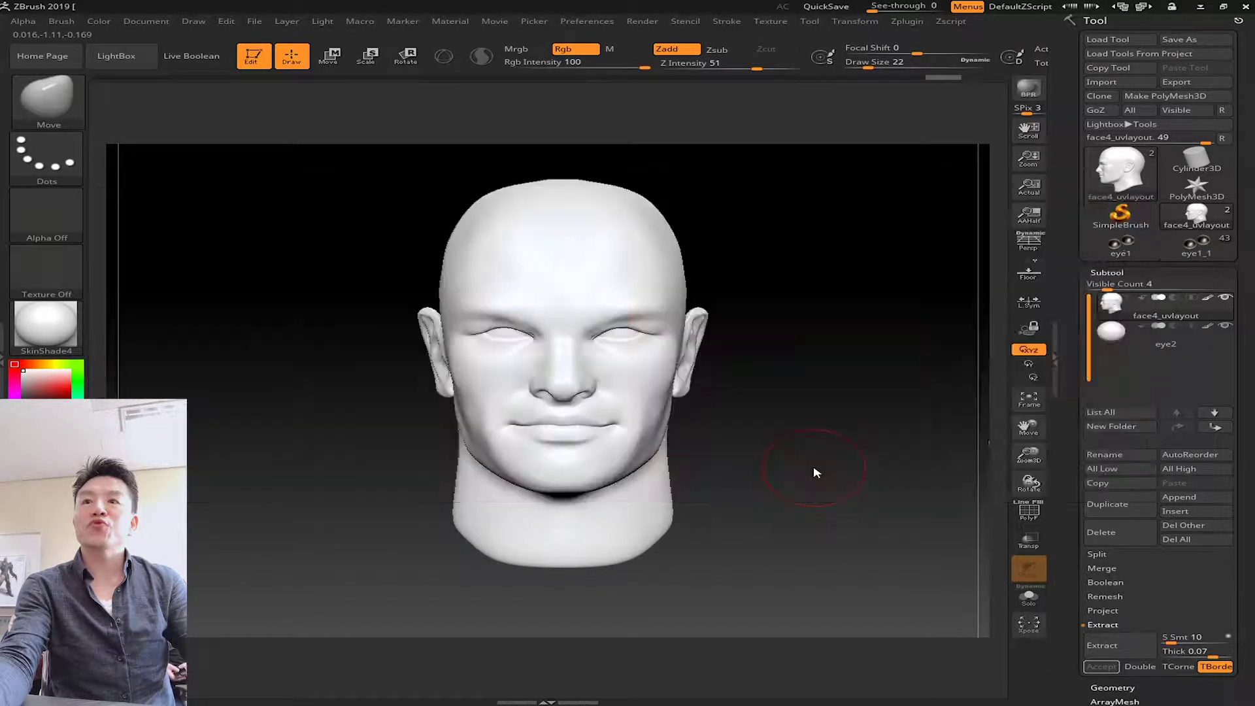
pyautogui.hotkey('alt', 'Tab')
pyautogui.scroll(3, 785, 490)
pyautogui.scroll(-3, 592, 394)
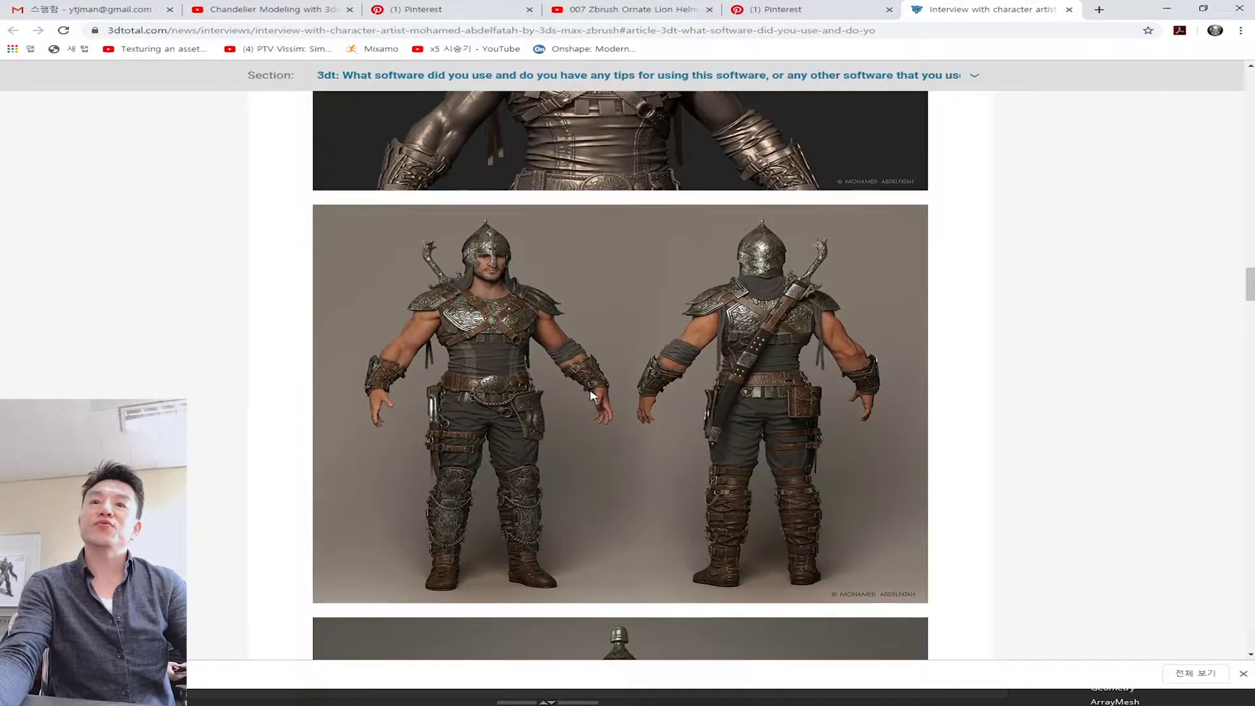
pyautogui.scroll(-6, 591, 395)
pyautogui.scroll(-1, 650, 394)
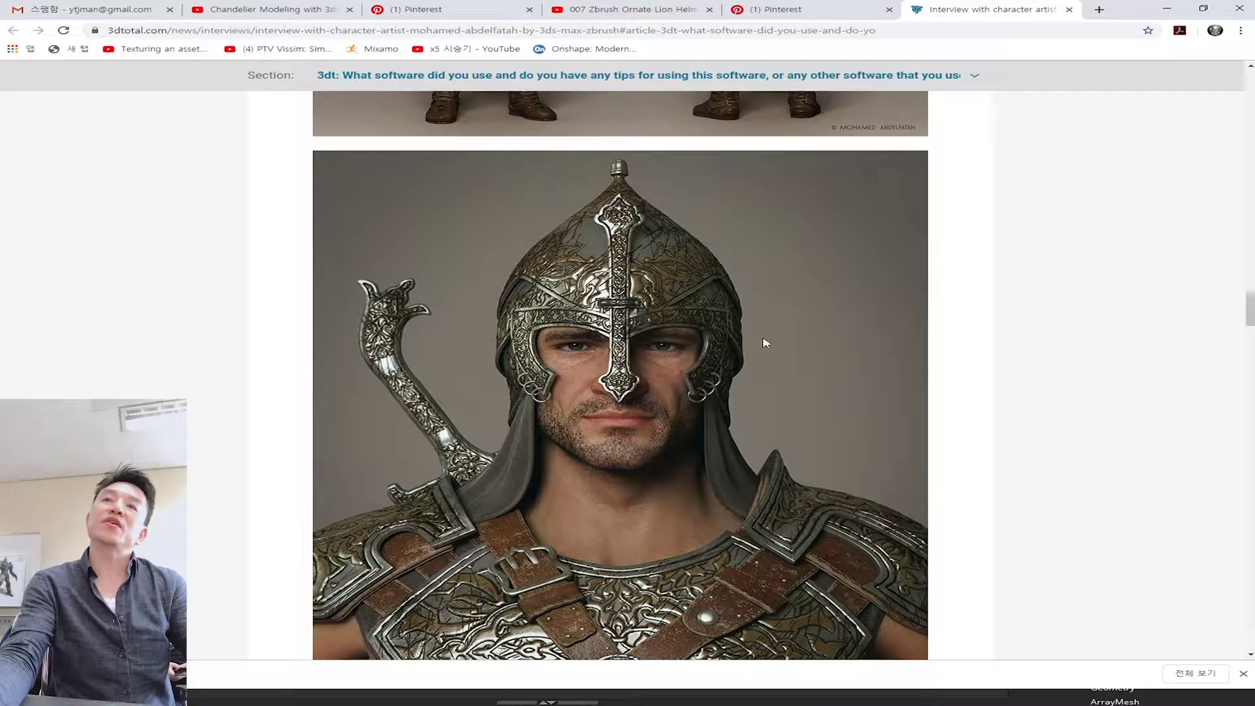
pyautogui.scroll(6, 784, 356)
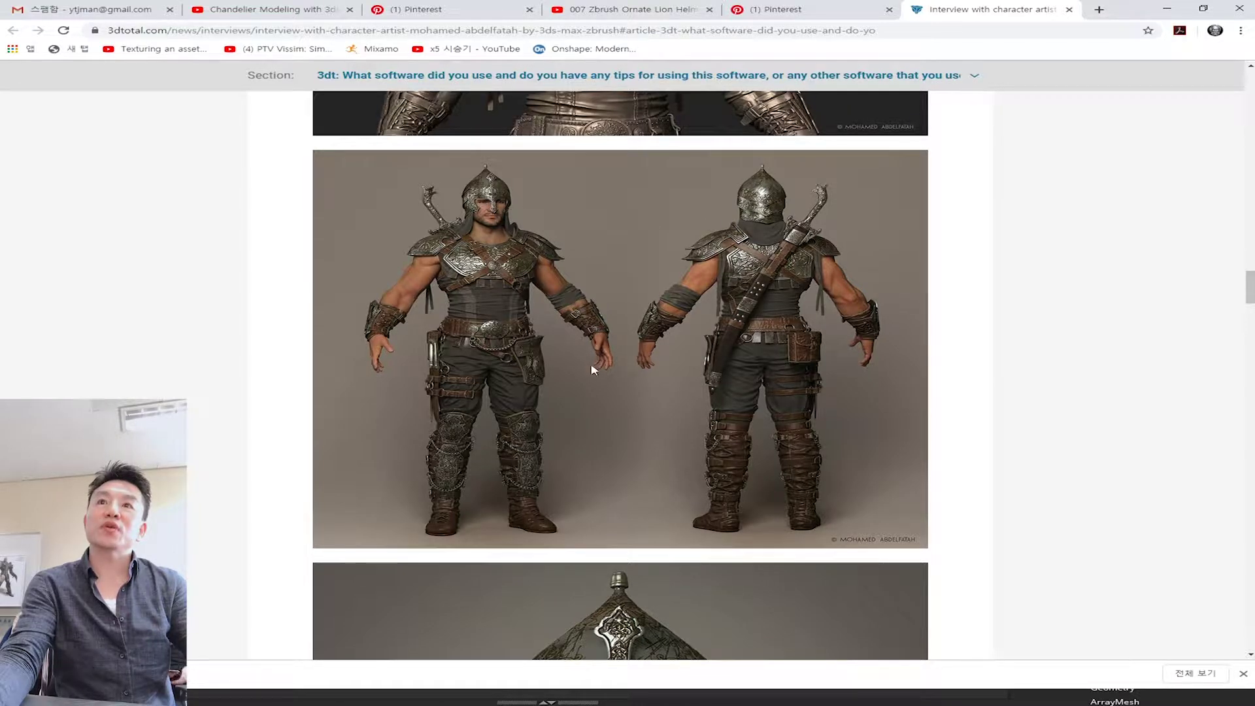
pyautogui.scroll(-4, 624, 374)
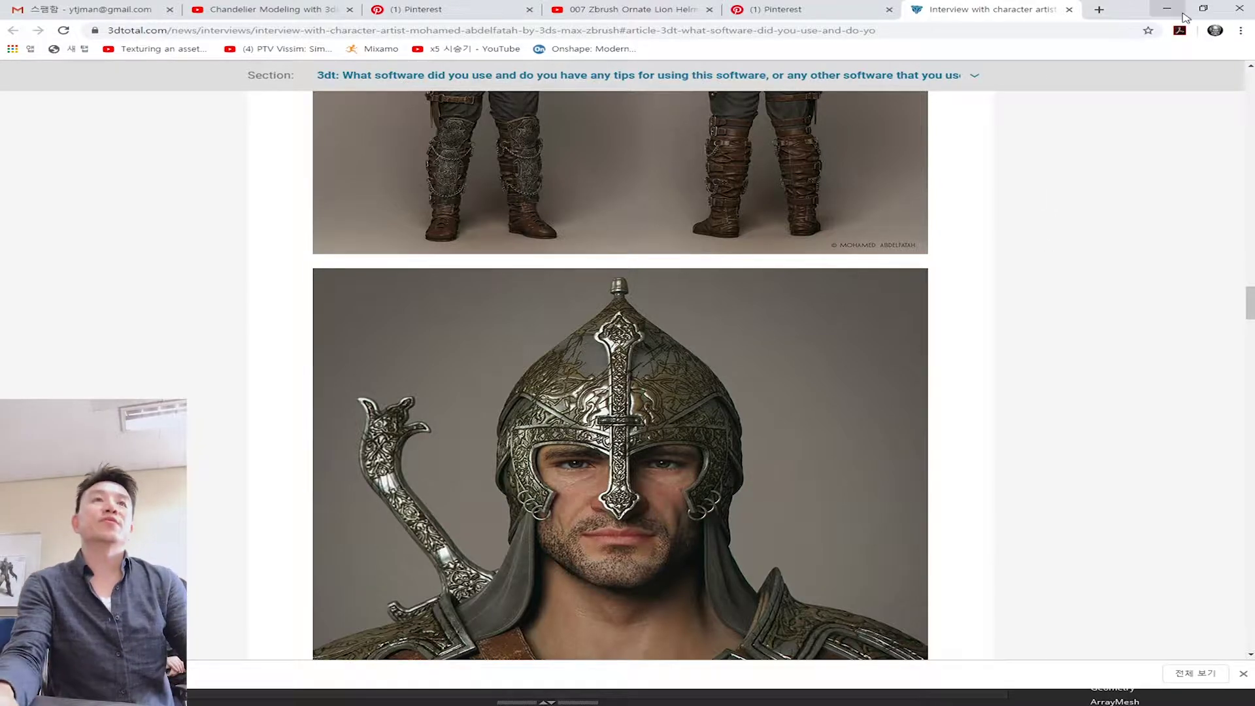
pyautogui.hotkey('alt', 'Tab')
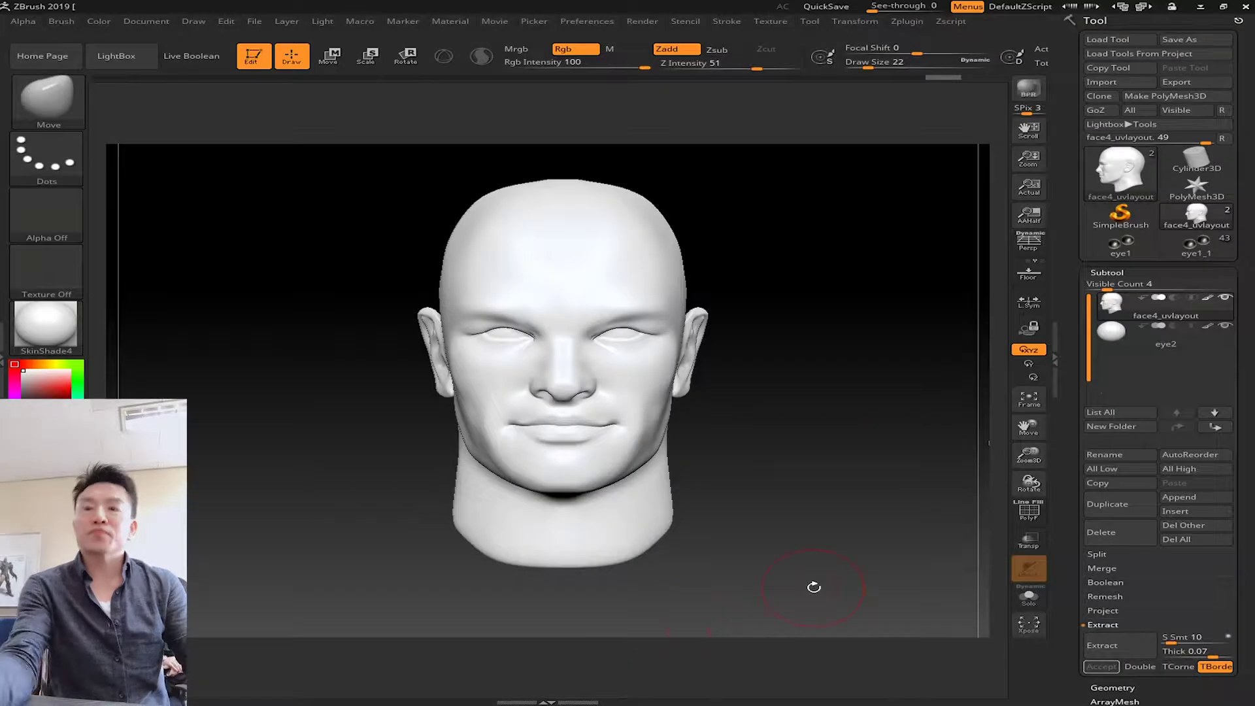
# - Reduce the brush draw size to 9 and load the compact_UI_brush_materials interface layout
pyautogui.press('[')
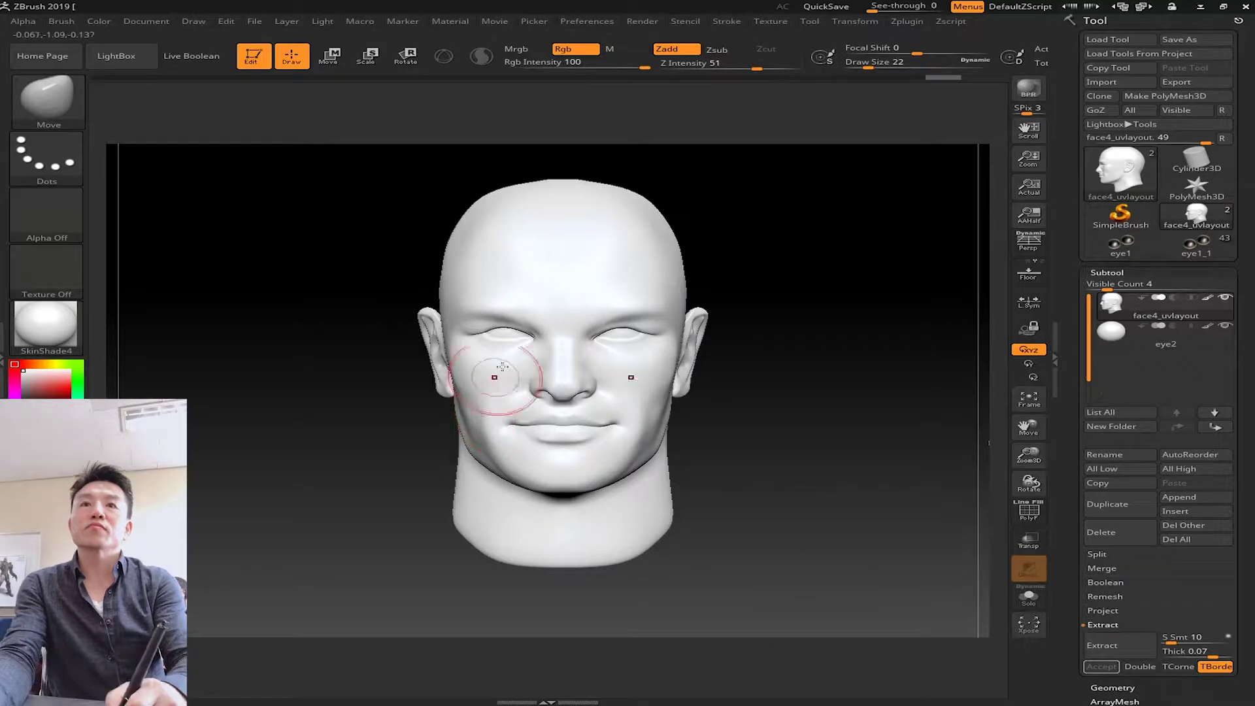
pyautogui.press('[')
pyautogui.press('[')
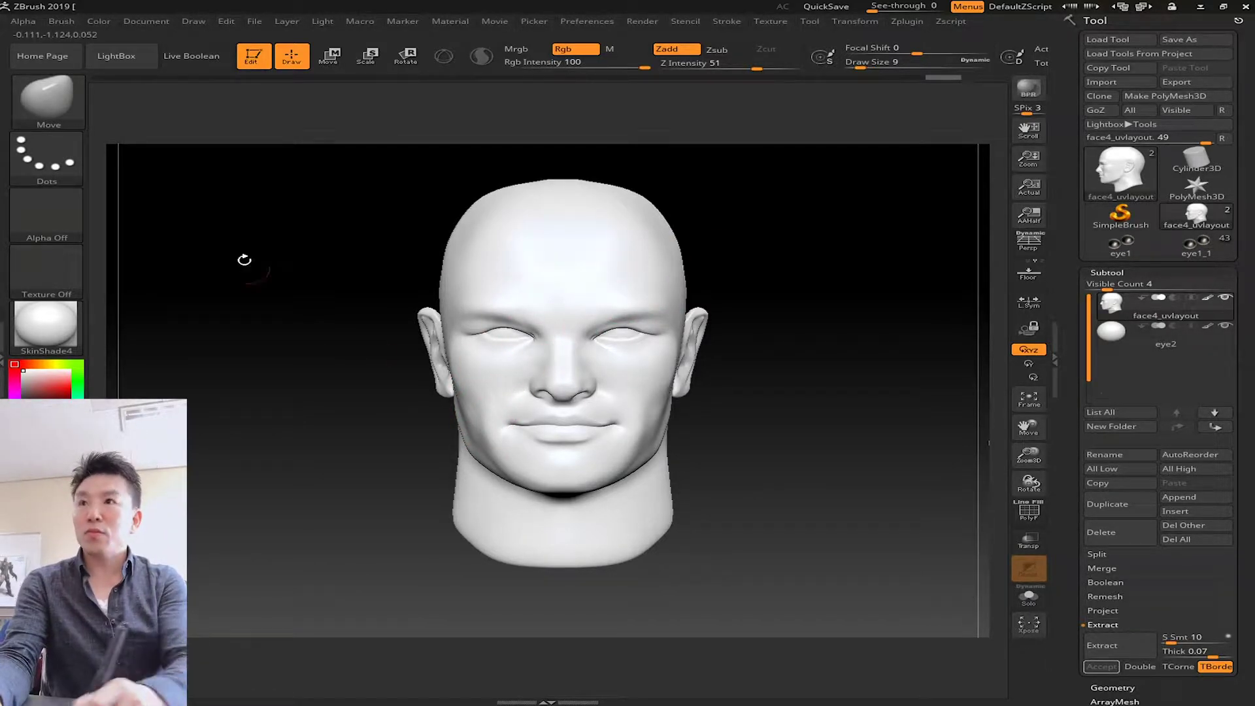
pyautogui.click(73, 113)
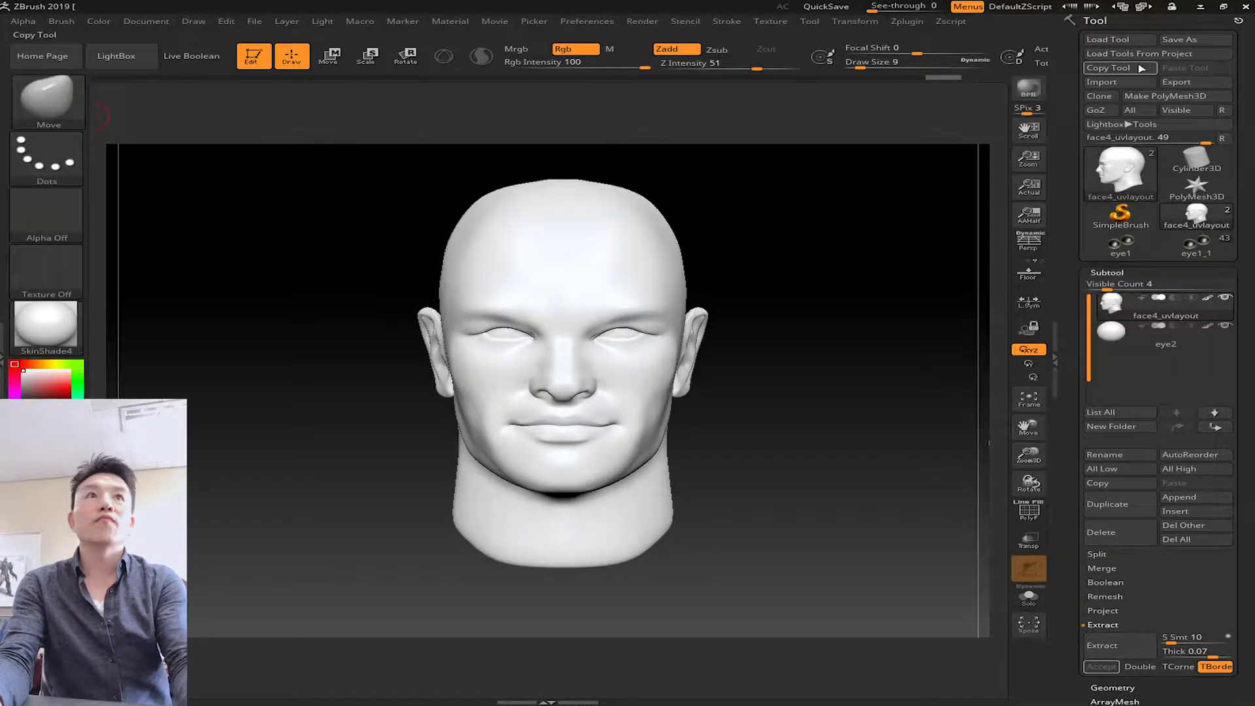
pyautogui.click(1144, 8)
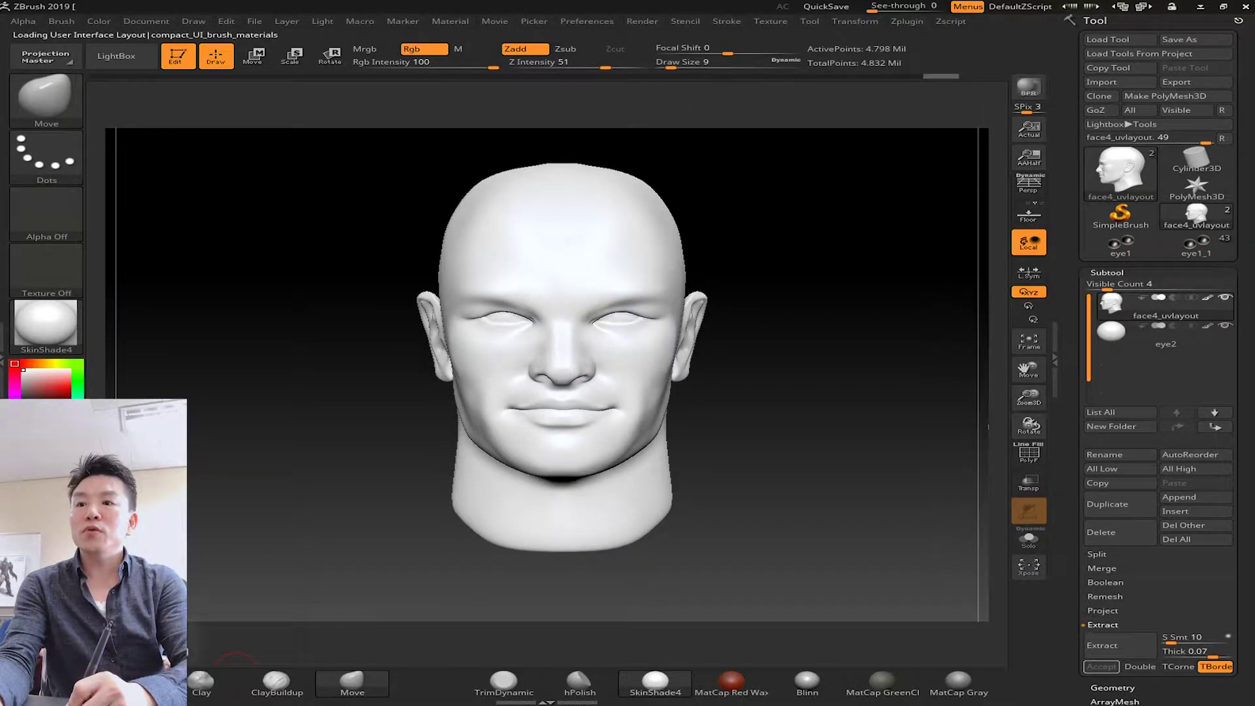
# - Paint a mask over the top of the head down to the upper forehead with the MaskPen brush
pyautogui.press('ctrl')
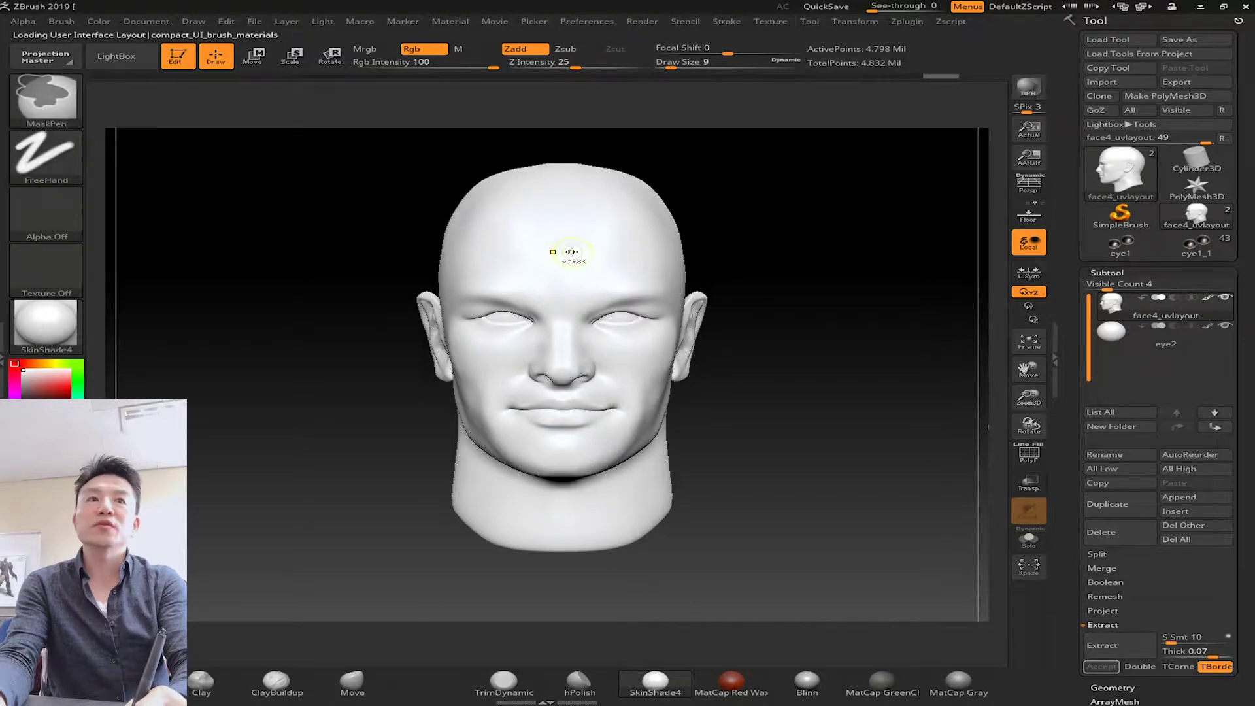
pyautogui.moveTo(564, 257)
pyautogui.keyDown('ctrl'); pyautogui.mouseDown()
pyautogui.moveTo(674, 222)
pyautogui.moveTo(601, 219)
pyautogui.moveTo(581, 228)
pyautogui.moveTo(676, 215)
pyautogui.moveTo(621, 215)
pyautogui.moveTo(563, 239)
pyautogui.mouseUp(); pyautogui.keyUp('ctrl')
pyautogui.keyDown('ctrl'); pyautogui.moveTo(441, 135); pyautogui.dragTo(719, 236); pyautogui.keyUp('ctrl')
pyautogui.keyDown('ctrl'); pyautogui.moveTo(545, 144); pyautogui.dragTo(592, 241); pyautogui.keyUp('ctrl')
# - Extend the mask over the back of the skull and trim its lower edge into a clean line above the ear
pyautogui.moveTo(829, 280); pyautogui.dragTo(771, 236)
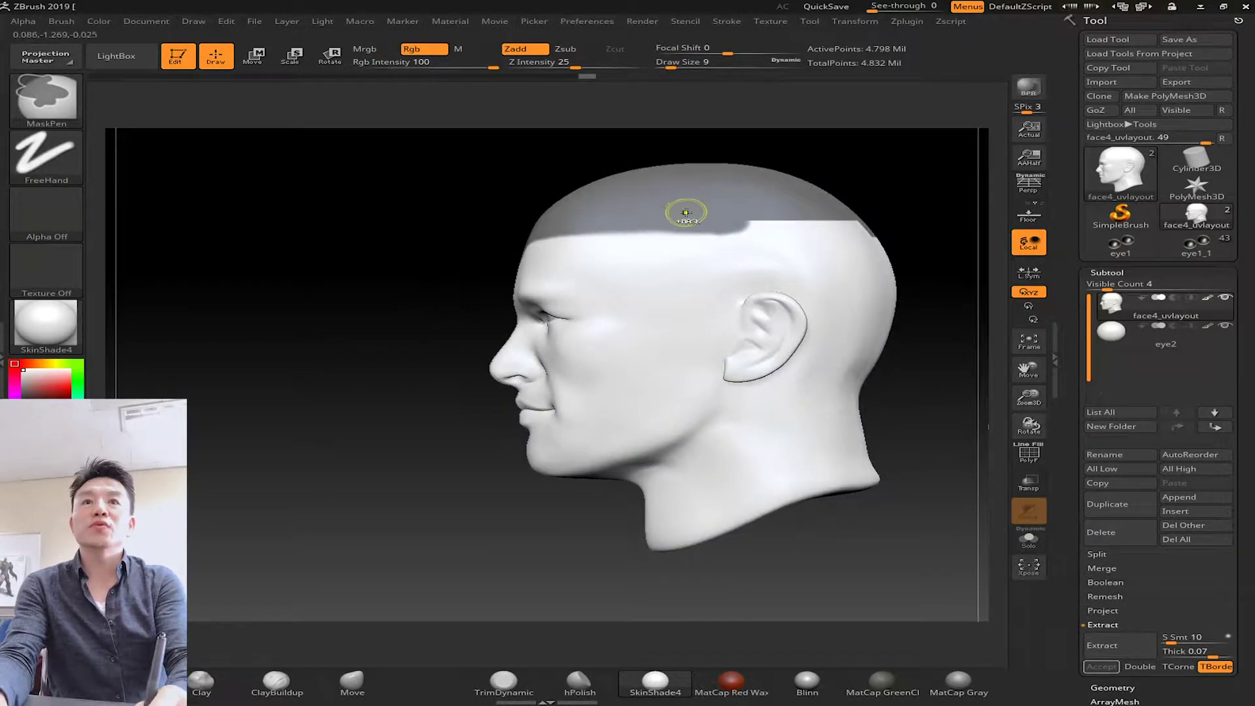
pyautogui.moveTo(728, 225)
pyautogui.keyDown('ctrl'); pyautogui.mouseDown()
pyautogui.moveTo(889, 278)
pyautogui.moveTo(751, 224)
pyautogui.moveTo(843, 235)
pyautogui.moveTo(854, 225)
pyautogui.mouseUp(); pyautogui.keyUp('ctrl')
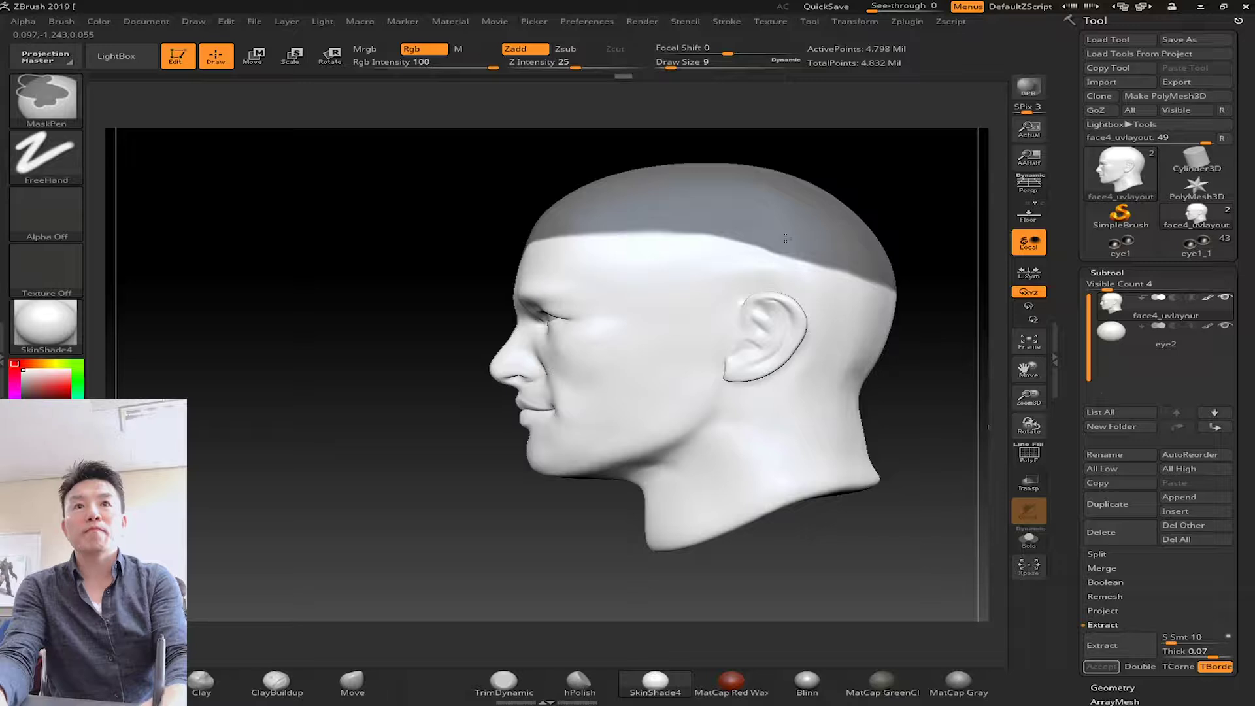
pyautogui.keyDown('ctrl'); pyautogui.moveTo(663, 222); pyautogui.dragTo(788, 249); pyautogui.keyUp('ctrl')
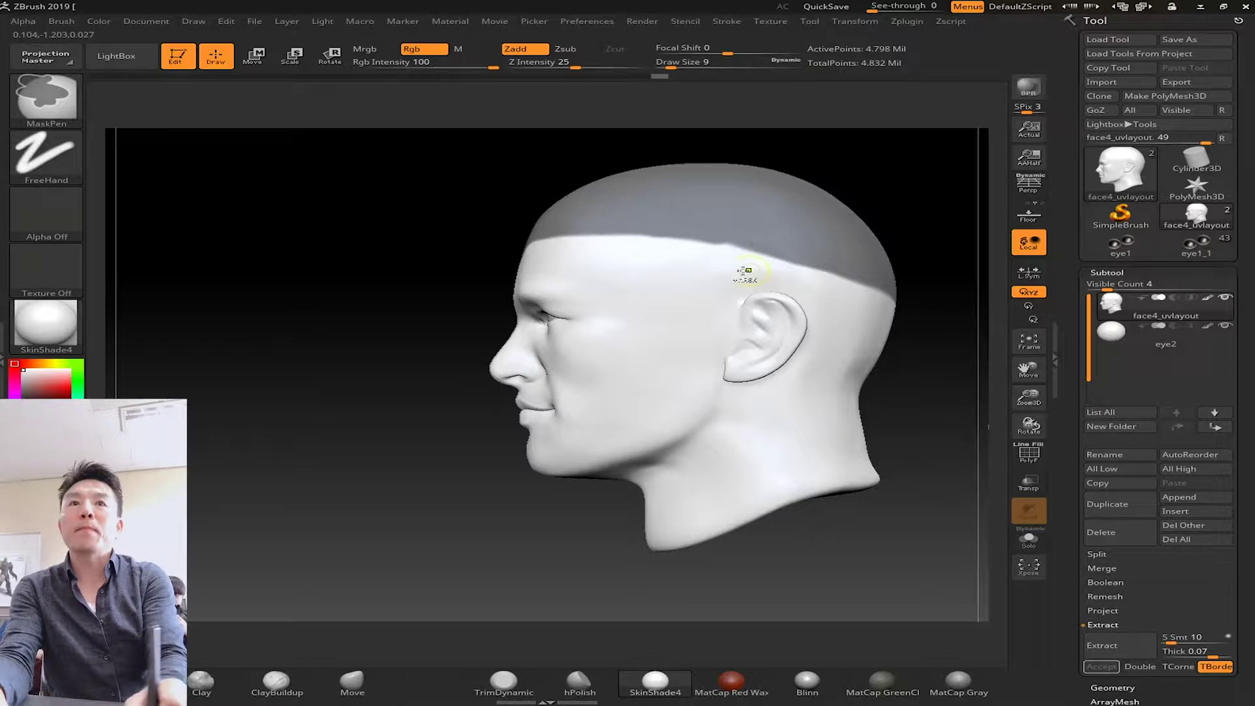
pyautogui.moveTo(711, 248)
pyautogui.keyDown('ctrl'); pyautogui.keyDown('alt'); pyautogui.mouseDown()
pyautogui.moveTo(575, 232)
pyautogui.moveTo(535, 245)
pyautogui.mouseUp(); pyautogui.keyUp('alt'); pyautogui.keyUp('ctrl')
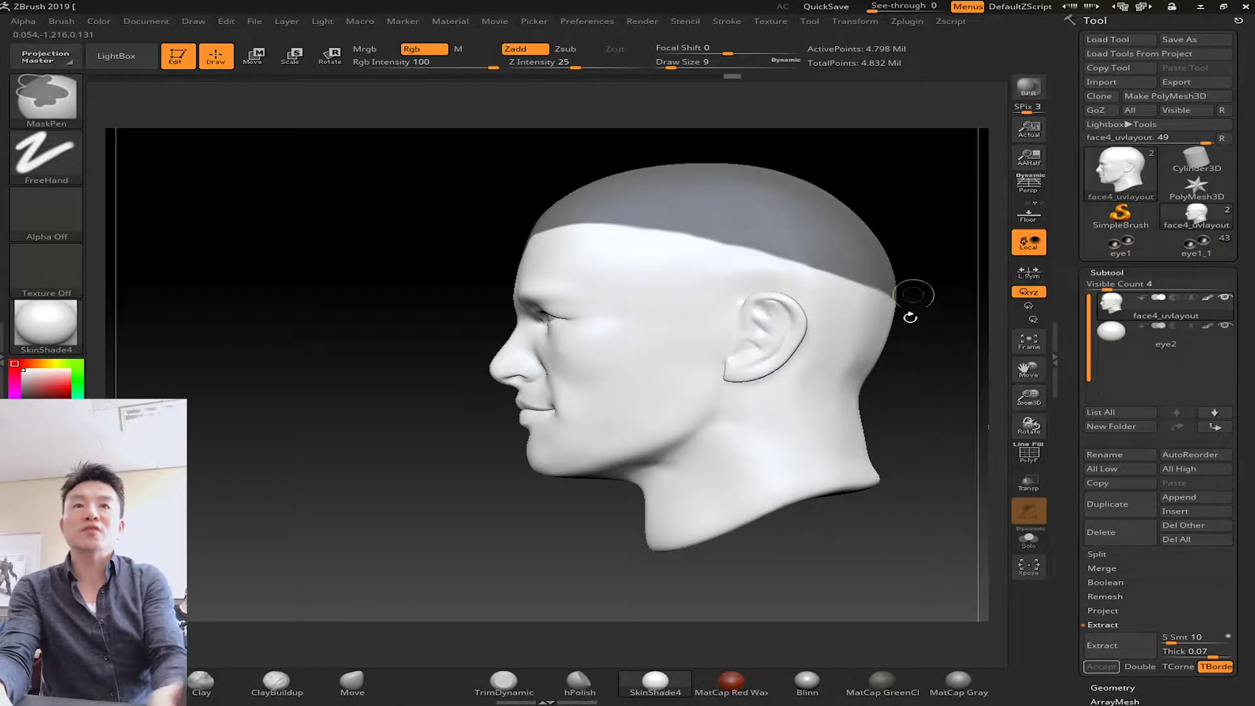
# - Clean up the front edge of the mask so it slopes to a sharp central point on the forehead
pyautogui.moveTo(938, 392)
pyautogui.keyDown('shift'); pyautogui.mouseDown()
pyautogui.moveTo(957, 391)
pyautogui.moveTo(792, 320)
pyautogui.moveTo(742, 272)
pyautogui.mouseUp(); pyautogui.keyUp('shift')
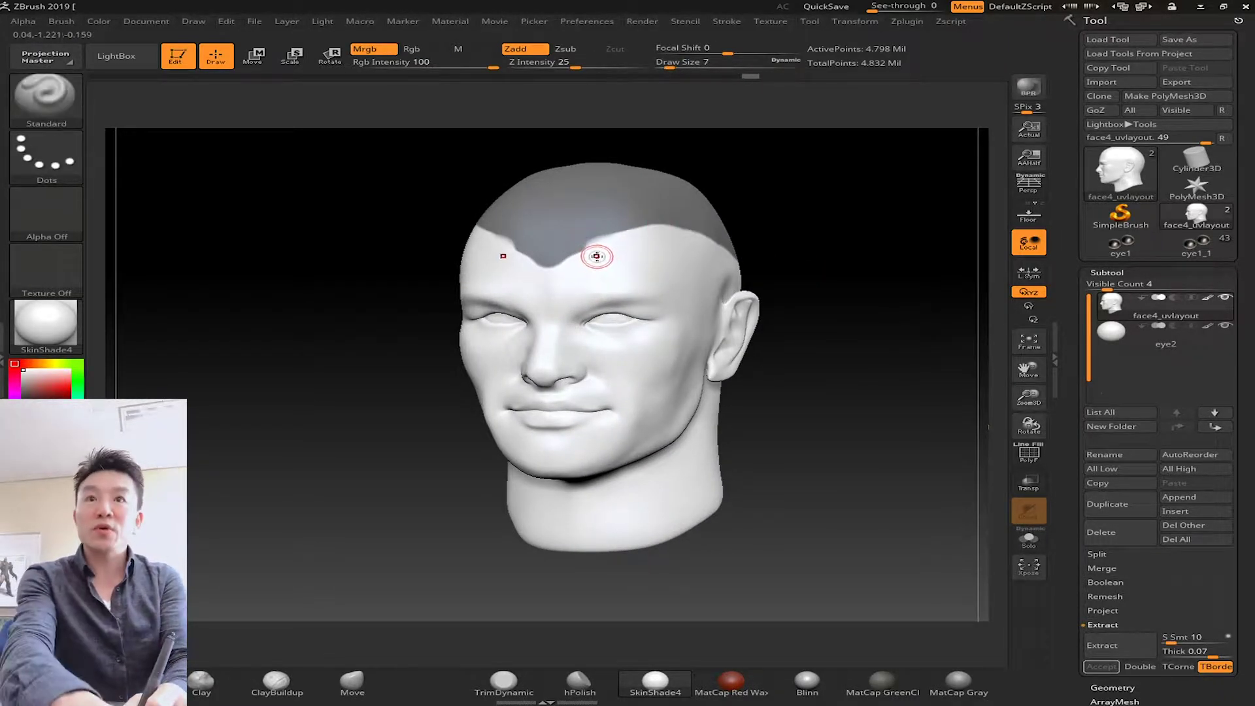
pyautogui.press('ctrl')
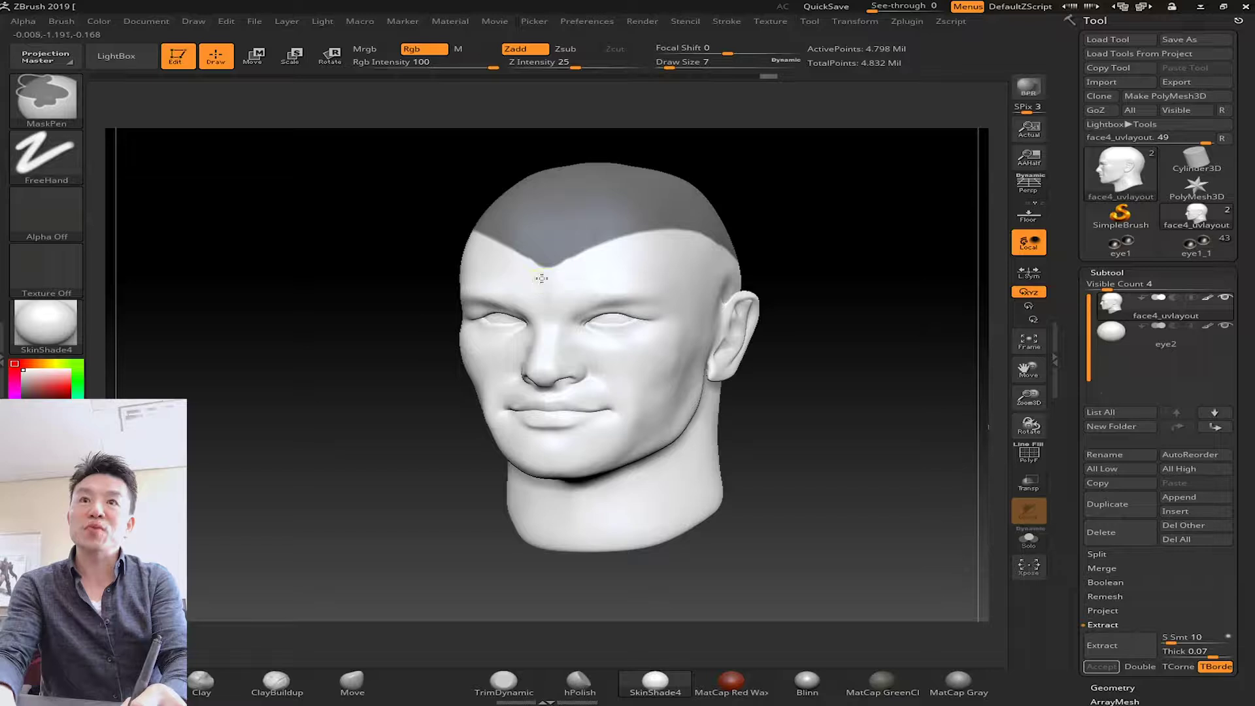
pyautogui.keyDown('ctrl'); pyautogui.keyDown('alt'); pyautogui.moveTo(563, 265); pyautogui.dragTo(607, 247); pyautogui.keyUp('alt'); pyautogui.keyUp('ctrl')
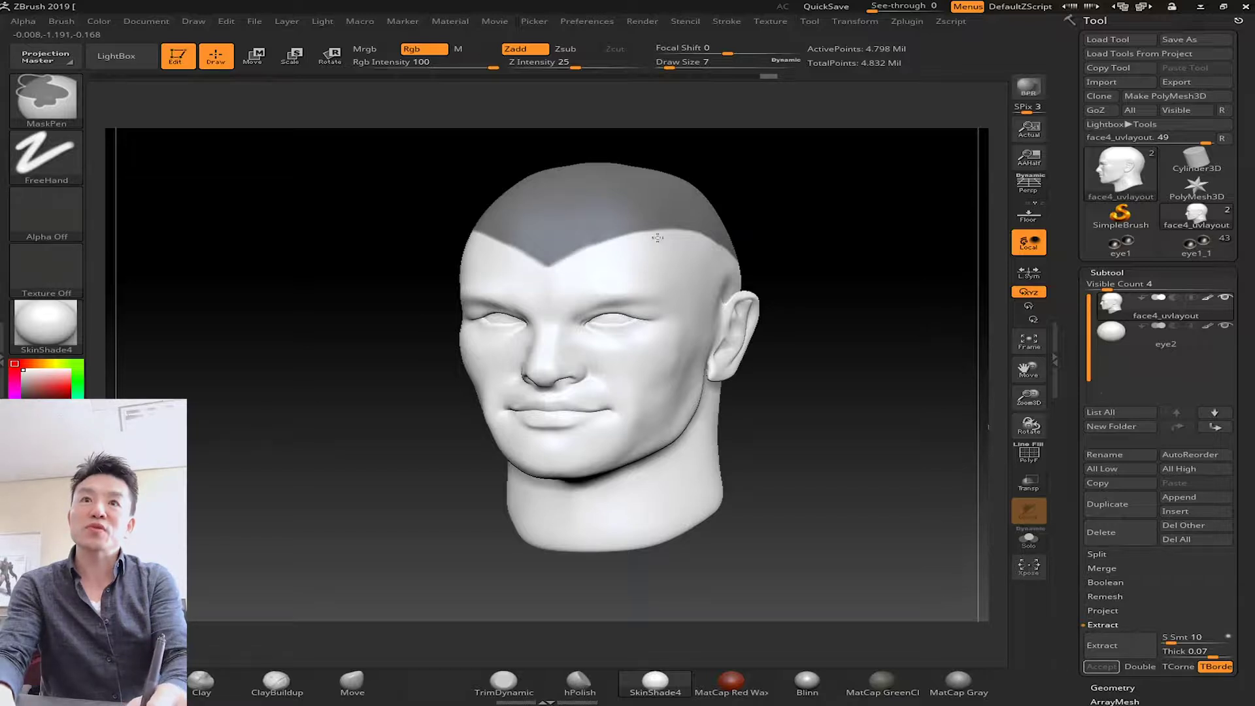
# - Extract the masked skull cap with a thickness of 0.07 and accept it as a new subtool
pyautogui.moveTo(869, 346)
pyautogui.mouseDown()
pyautogui.moveTo(895, 361)
pyautogui.moveTo(843, 374)
pyautogui.mouseUp()
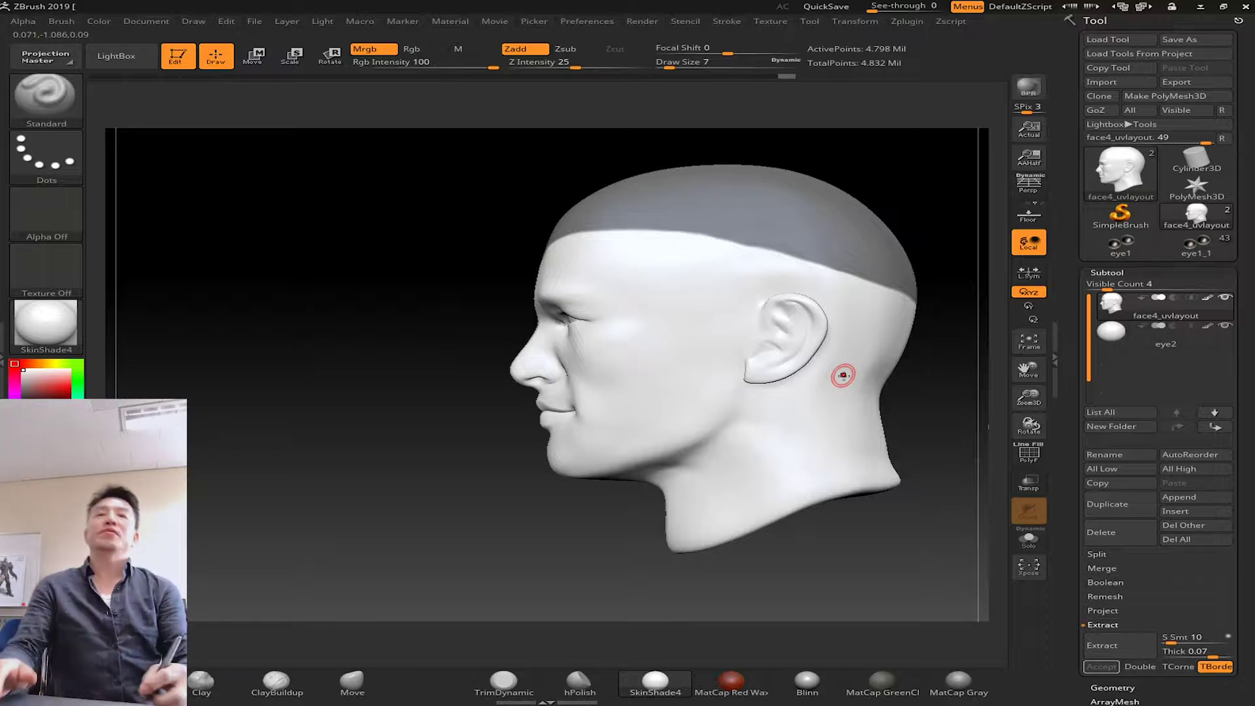
pyautogui.moveTo(880, 516); pyautogui.dragTo(807, 434)
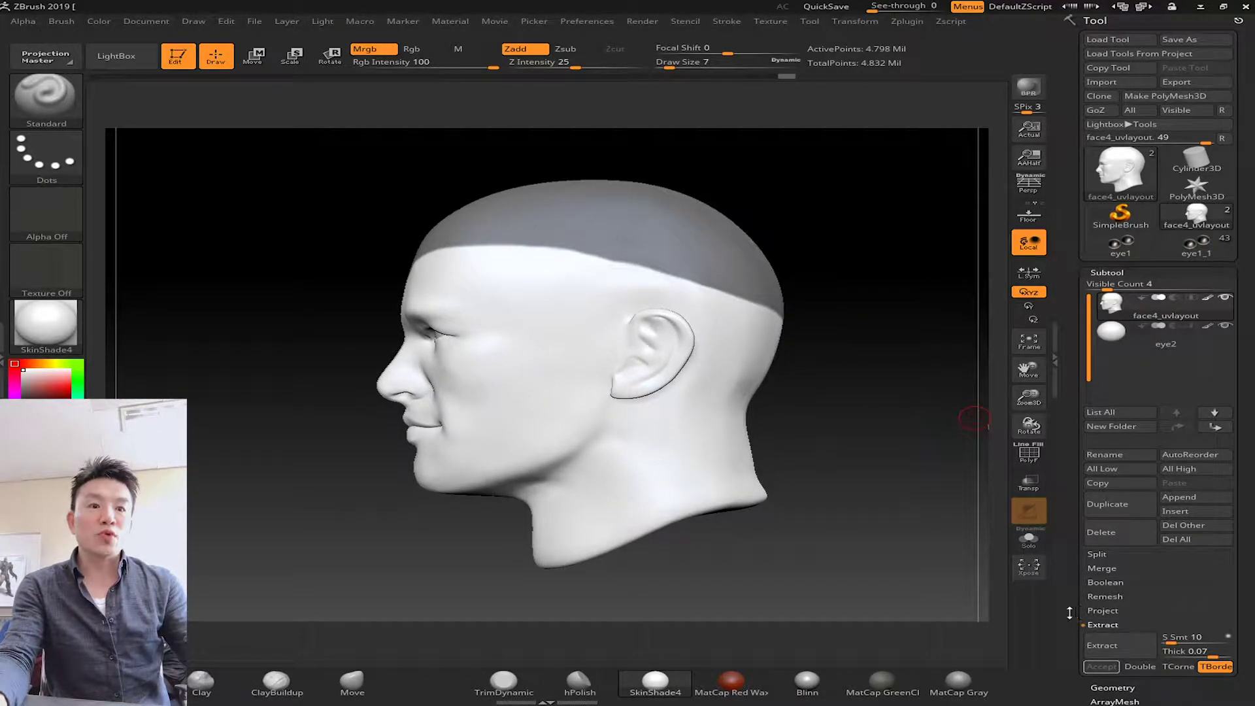
pyautogui.moveTo(1069, 612); pyautogui.dragTo(1071, 482)
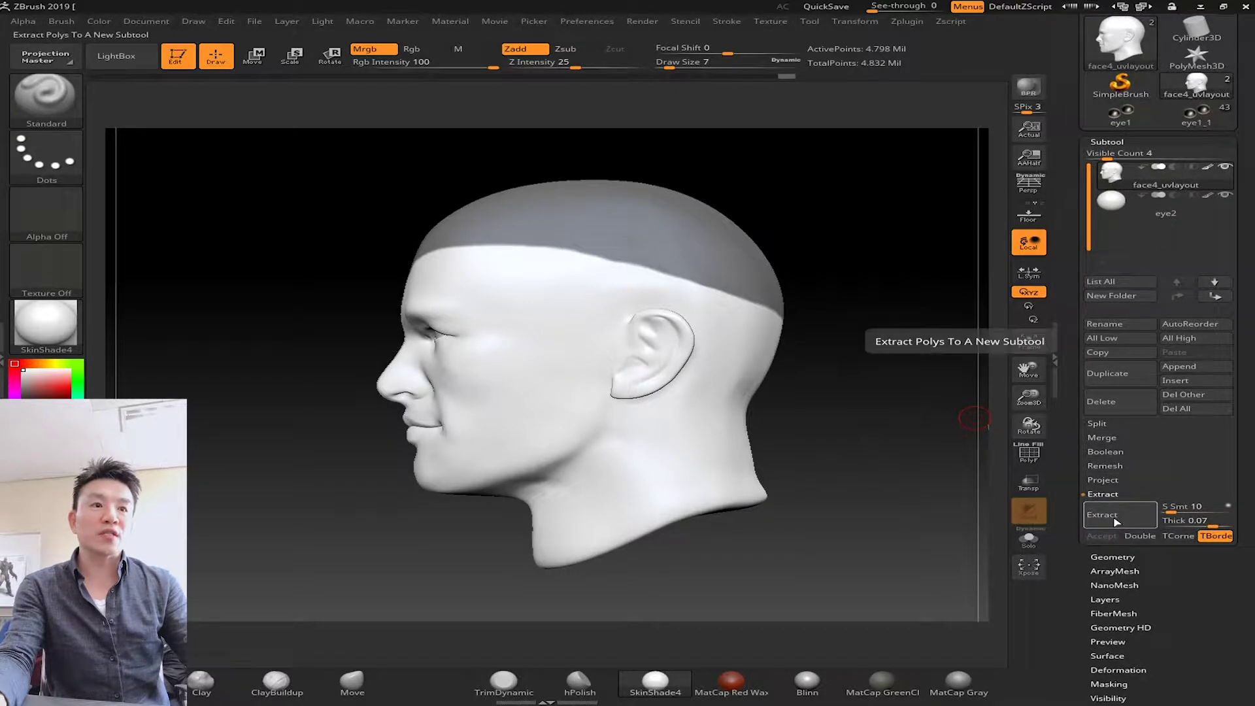
pyautogui.click(1165, 521)
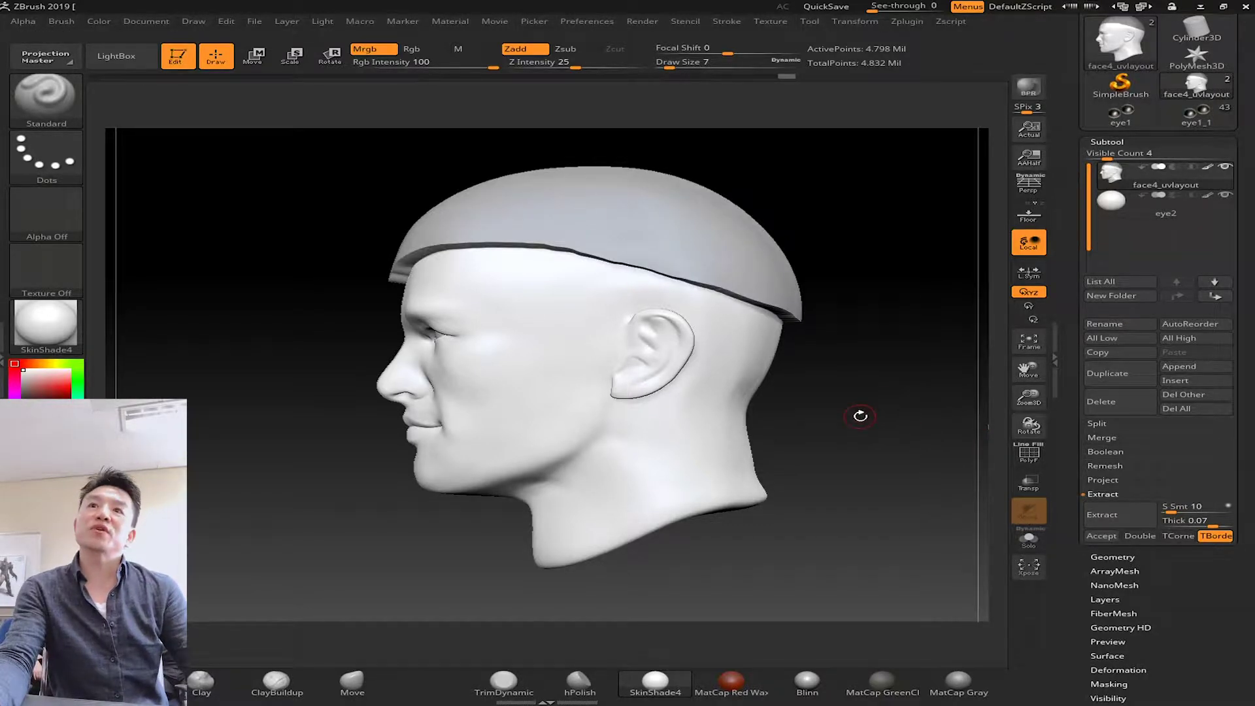
pyautogui.moveTo(861, 417); pyautogui.dragTo(954, 428)
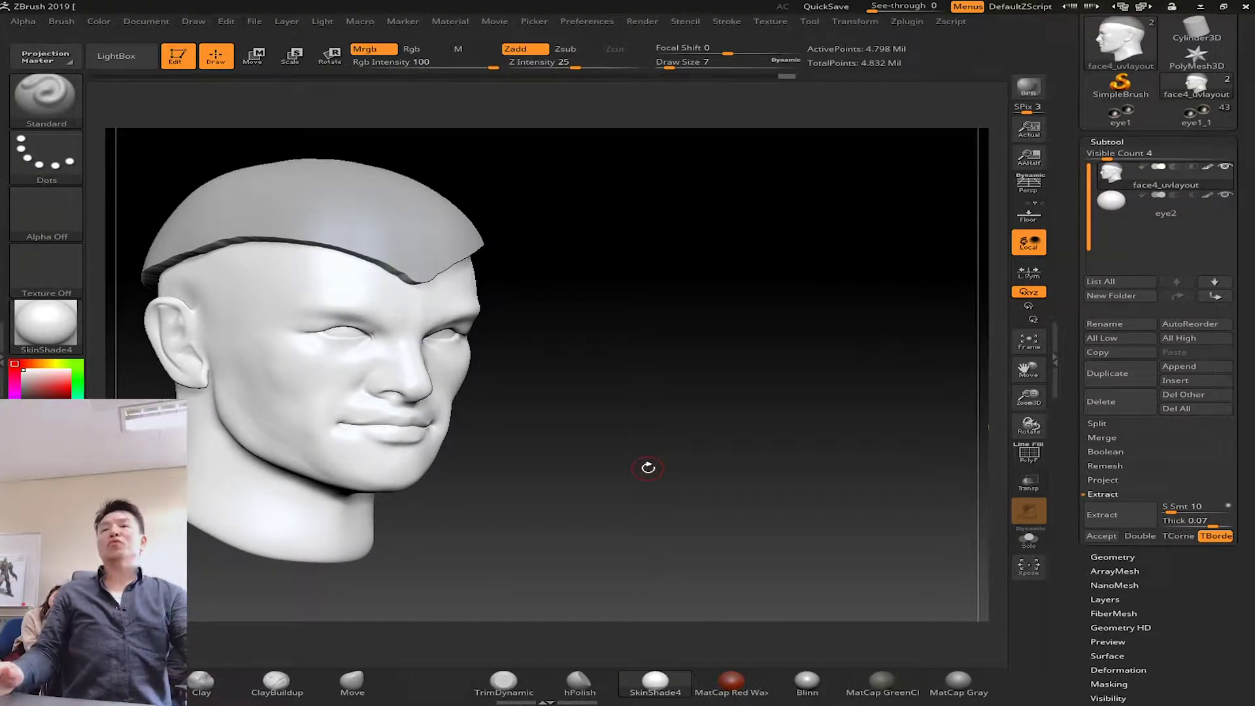
pyautogui.click(1102, 536)
pyautogui.moveTo(525, 316); pyautogui.dragTo(743, 379)
pyautogui.moveTo(847, 379); pyautogui.dragTo(915, 370)
pyautogui.moveTo(823, 386); pyautogui.dragTo(681, 328)
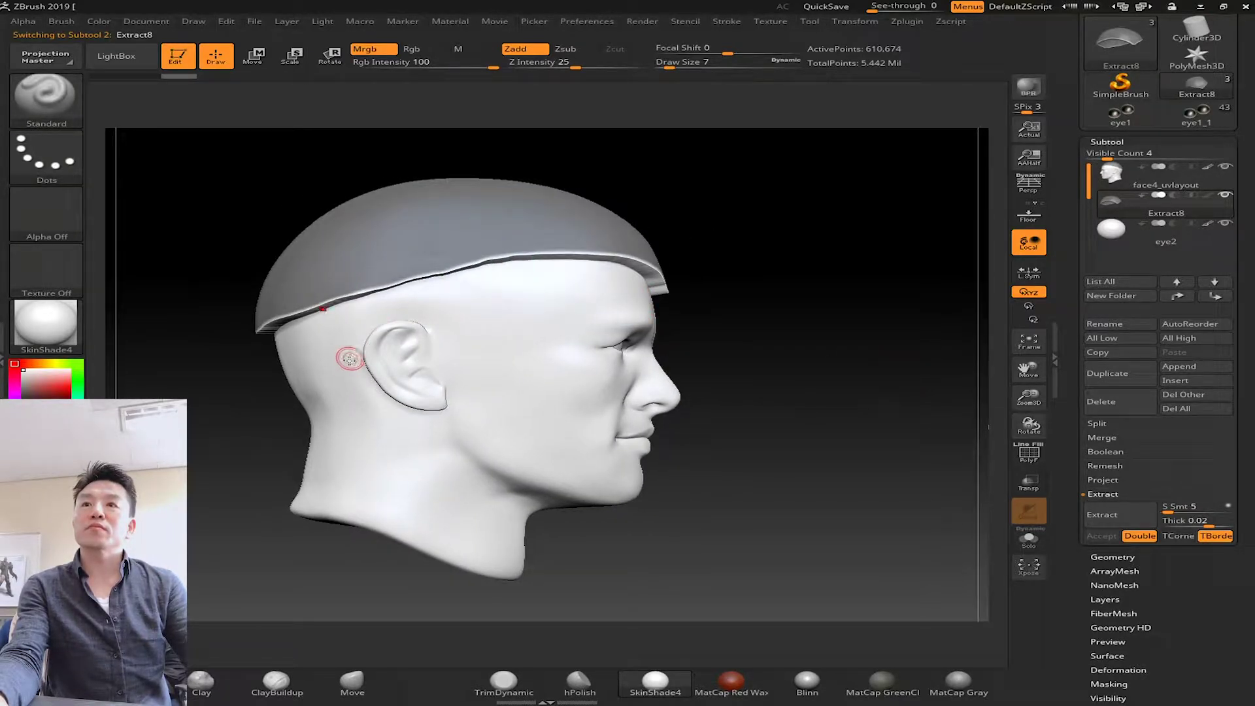
# - Switch to the browser and examine the helmet's back and front shape in the reference images, returning to ZBrush when finished
pyautogui.hotkey('alt', 'Tab')
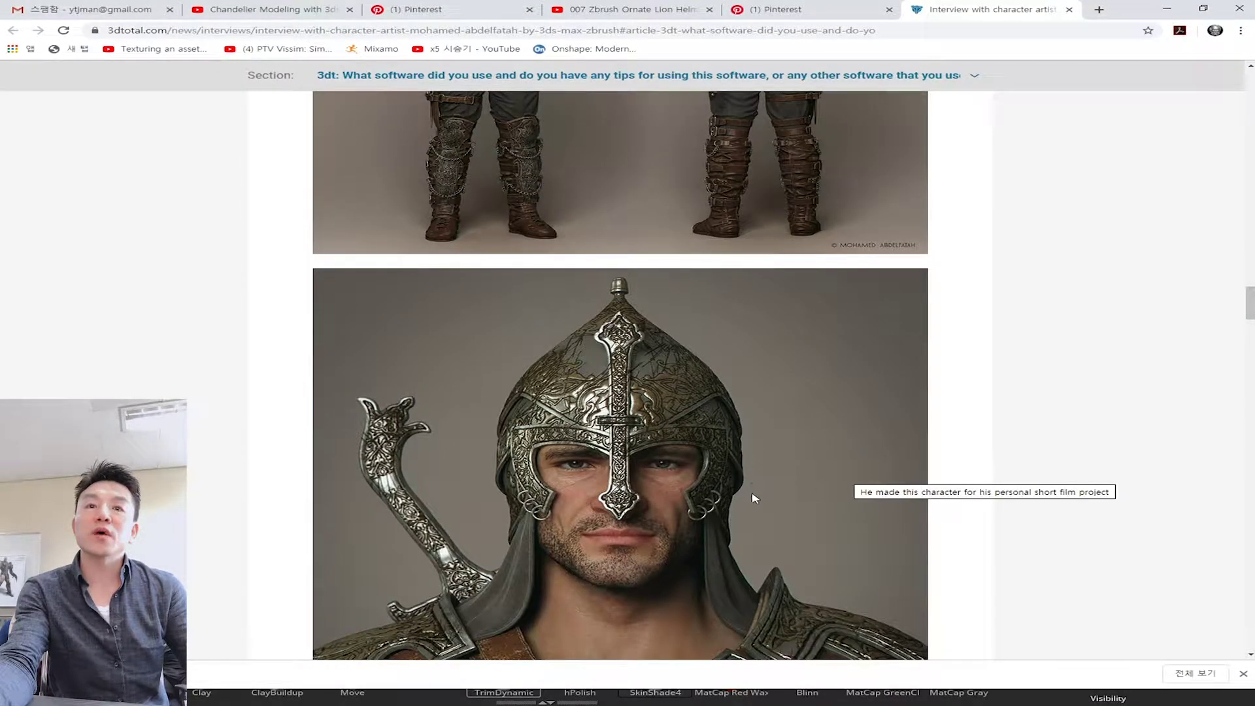
pyautogui.scroll(5, 1025, 364)
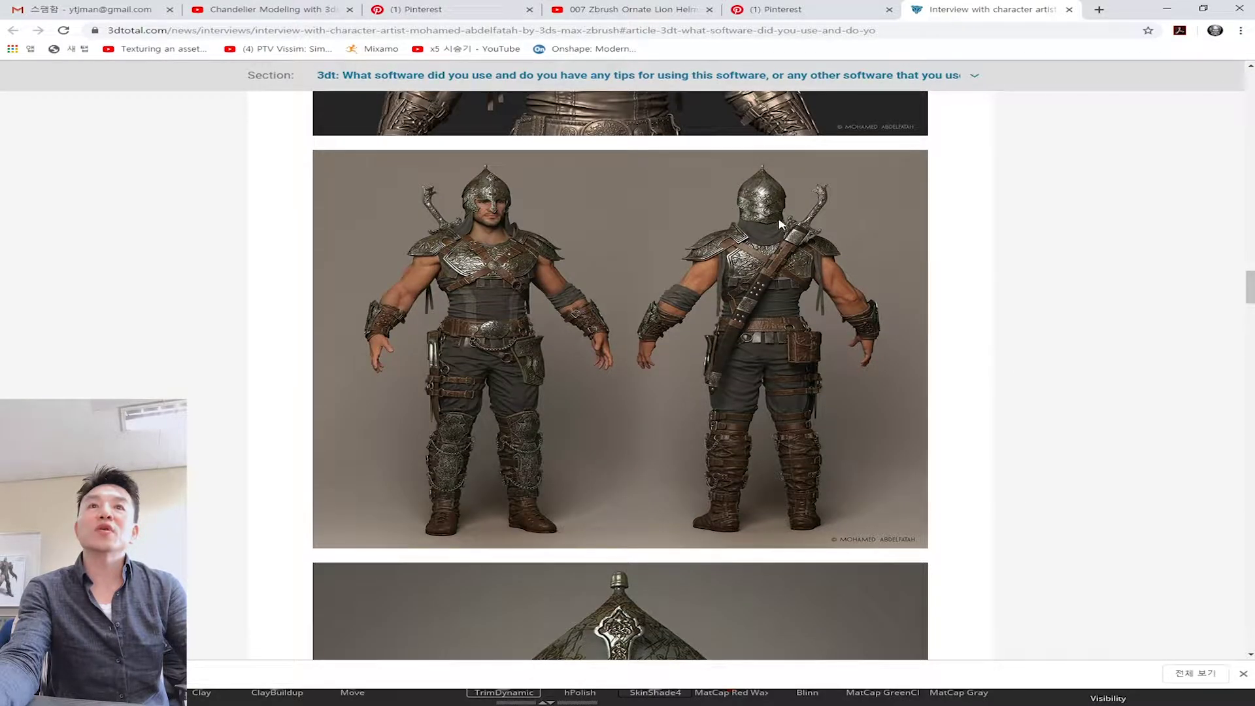
pyautogui.scroll(-5, 1018, 470)
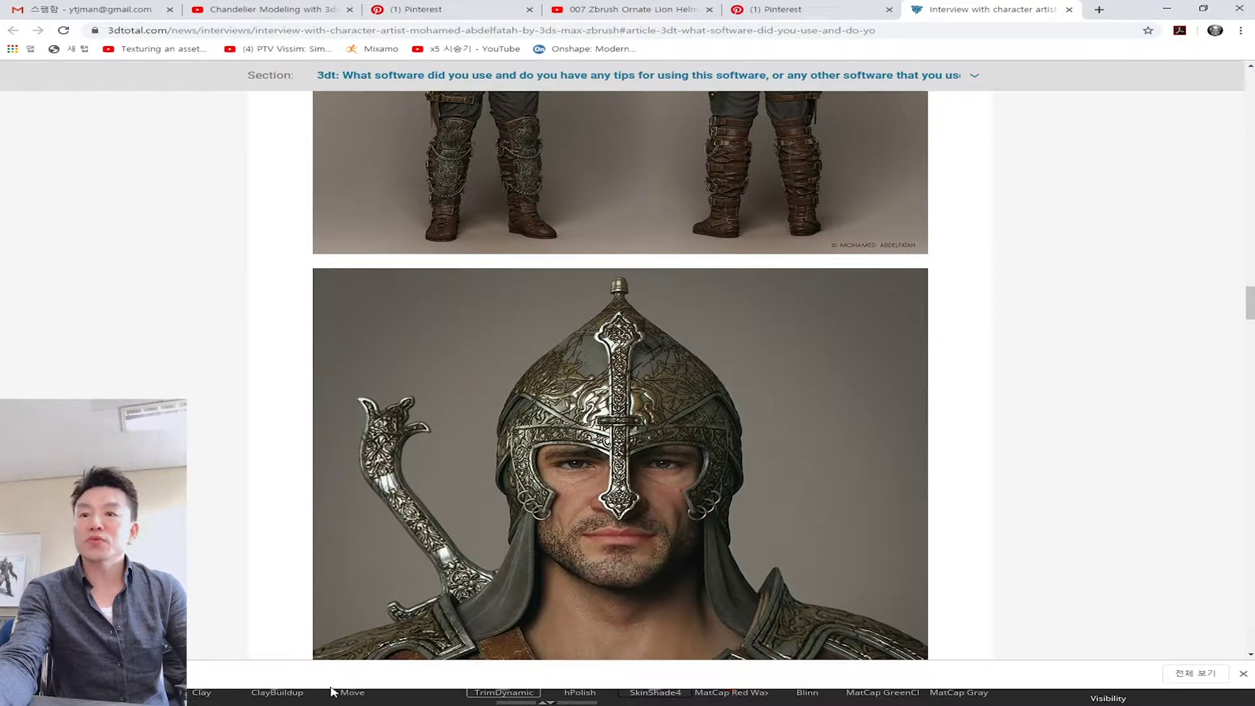
pyautogui.hotkey('alt', 'Tab')
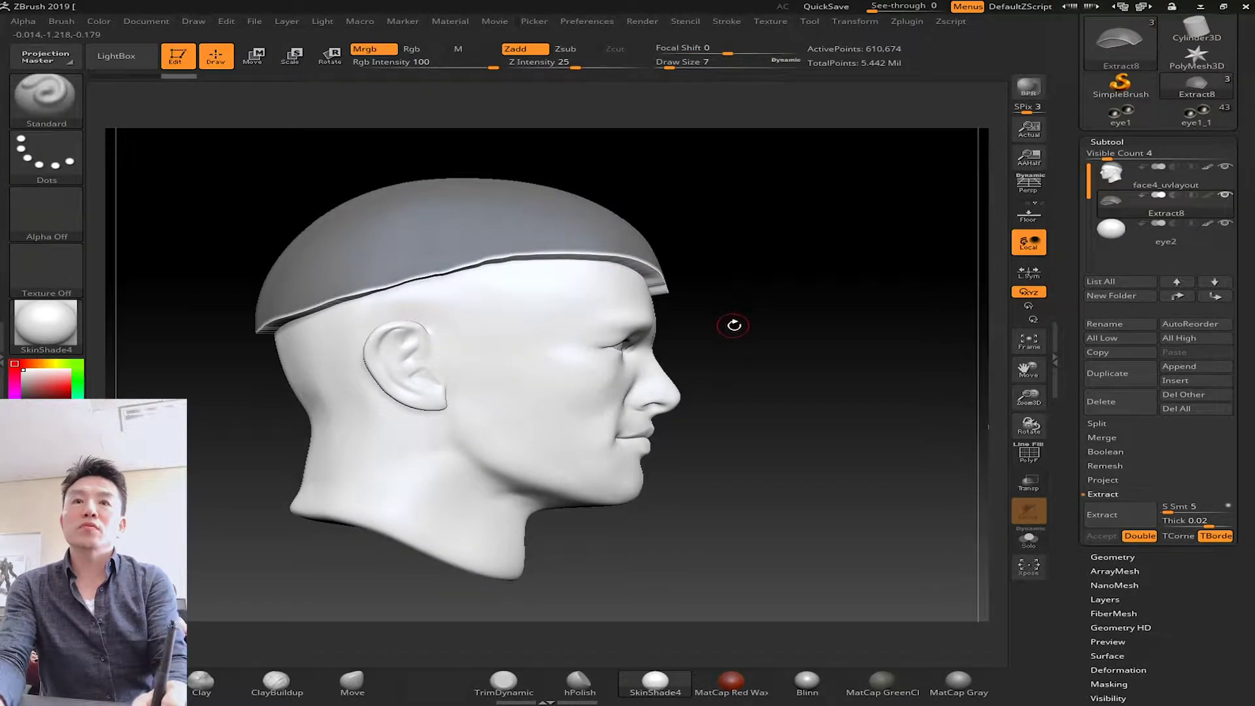
# - Select the face4_uvlayout subtool, hide the extracted cap and clear the mask from the head
pyautogui.click(1193, 186)
pyautogui.click(1226, 198)
pyautogui.press('ctrl')
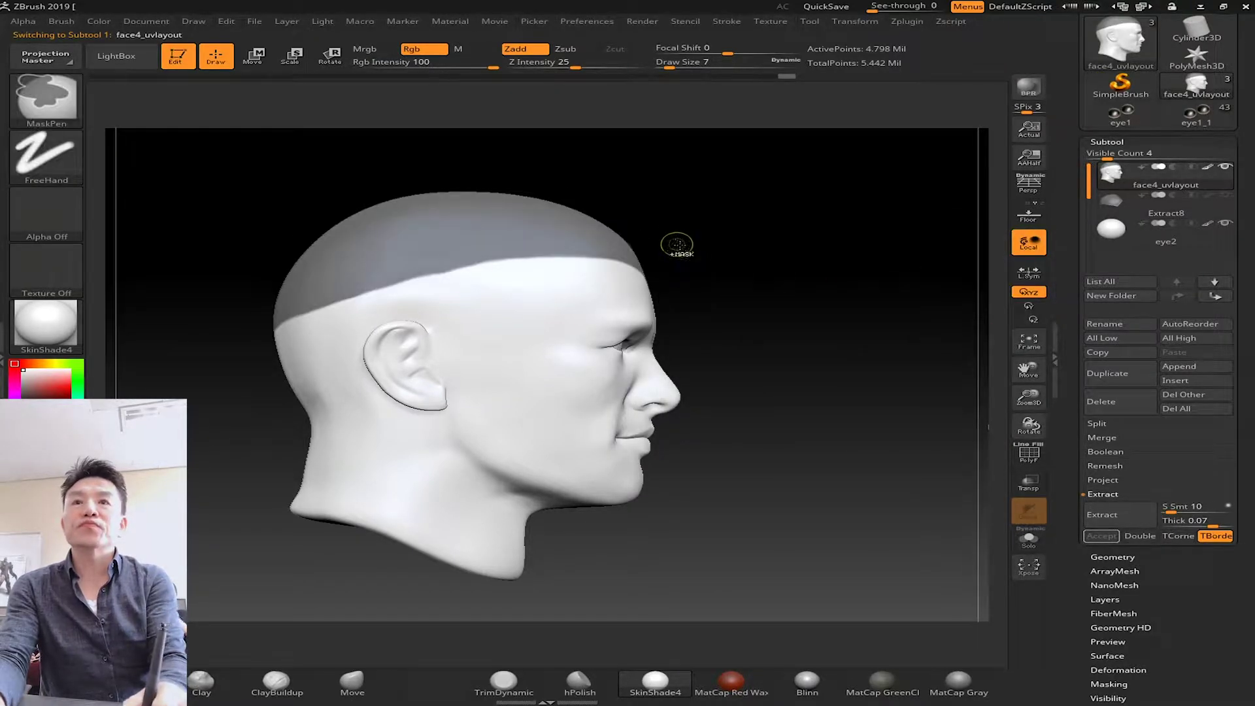
pyautogui.keyDown('ctrl'); pyautogui.moveTo(728, 261); pyautogui.dragTo(761, 322); pyautogui.keyUp('ctrl')
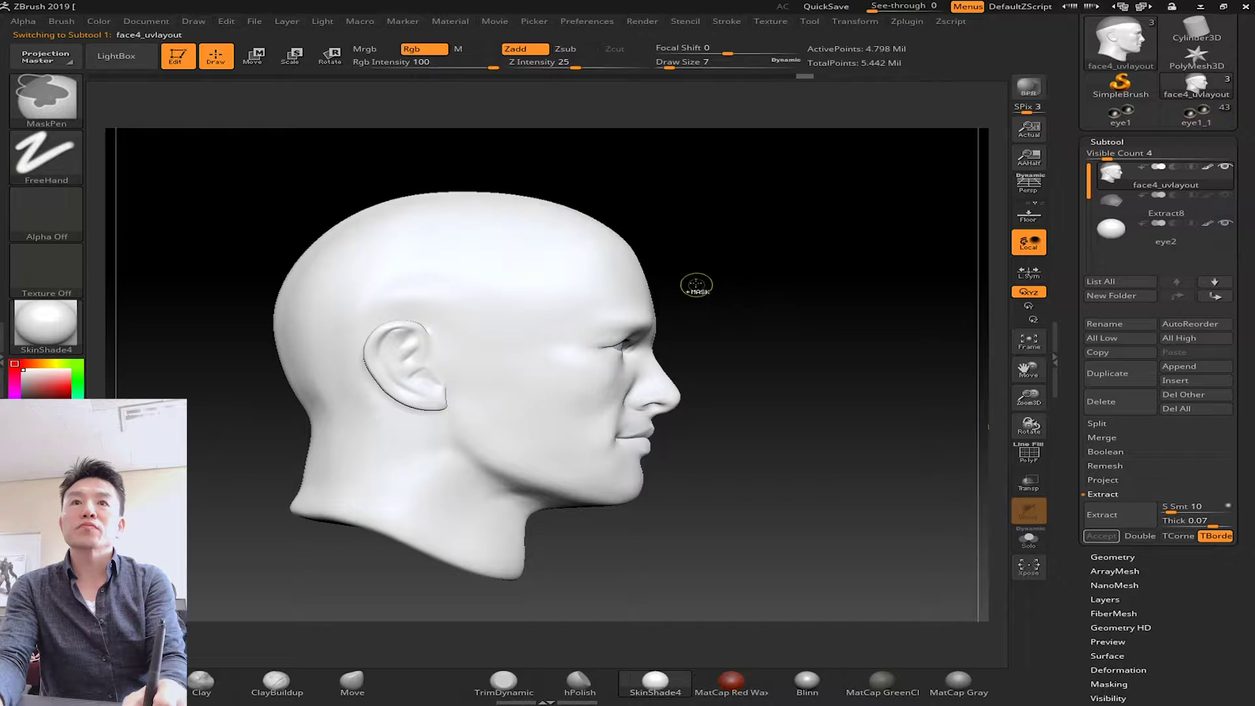
# - Mask a wide band around the head from the upper forehead, above the ear, to the nape and fill its interior
pyautogui.moveTo(622, 270)
pyautogui.keyDown('ctrl'); pyautogui.mouseDown()
pyautogui.moveTo(380, 310)
pyautogui.moveTo(272, 422)
pyautogui.mouseUp(); pyautogui.keyUp('ctrl')
pyautogui.keyDown('ctrl'); pyautogui.moveTo(329, 355); pyautogui.dragTo(291, 390); pyautogui.keyUp('ctrl')
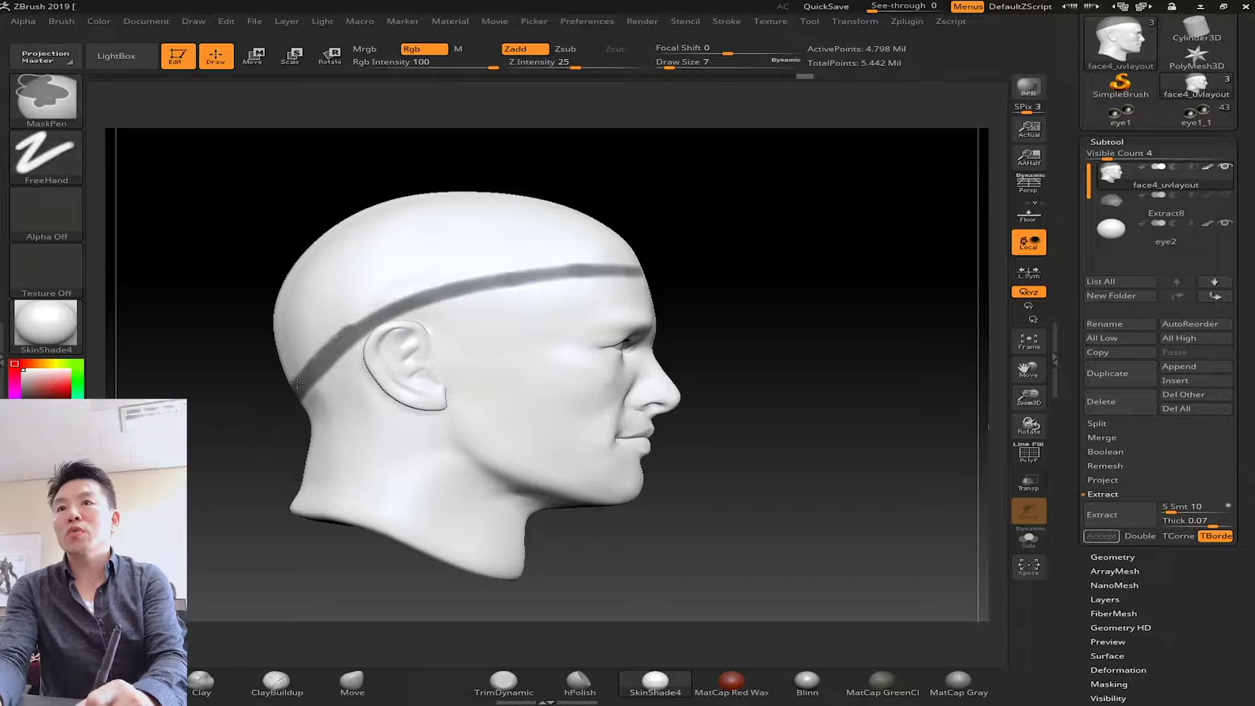
pyautogui.moveTo(338, 340)
pyautogui.keyDown('ctrl'); pyautogui.mouseDown()
pyautogui.moveTo(297, 363)
pyautogui.moveTo(280, 347)
pyautogui.moveTo(276, 288)
pyautogui.moveTo(418, 248)
pyautogui.moveTo(517, 243)
pyautogui.moveTo(650, 269)
pyautogui.moveTo(536, 260)
pyautogui.moveTo(589, 261)
pyautogui.mouseUp(); pyautogui.keyUp('ctrl')
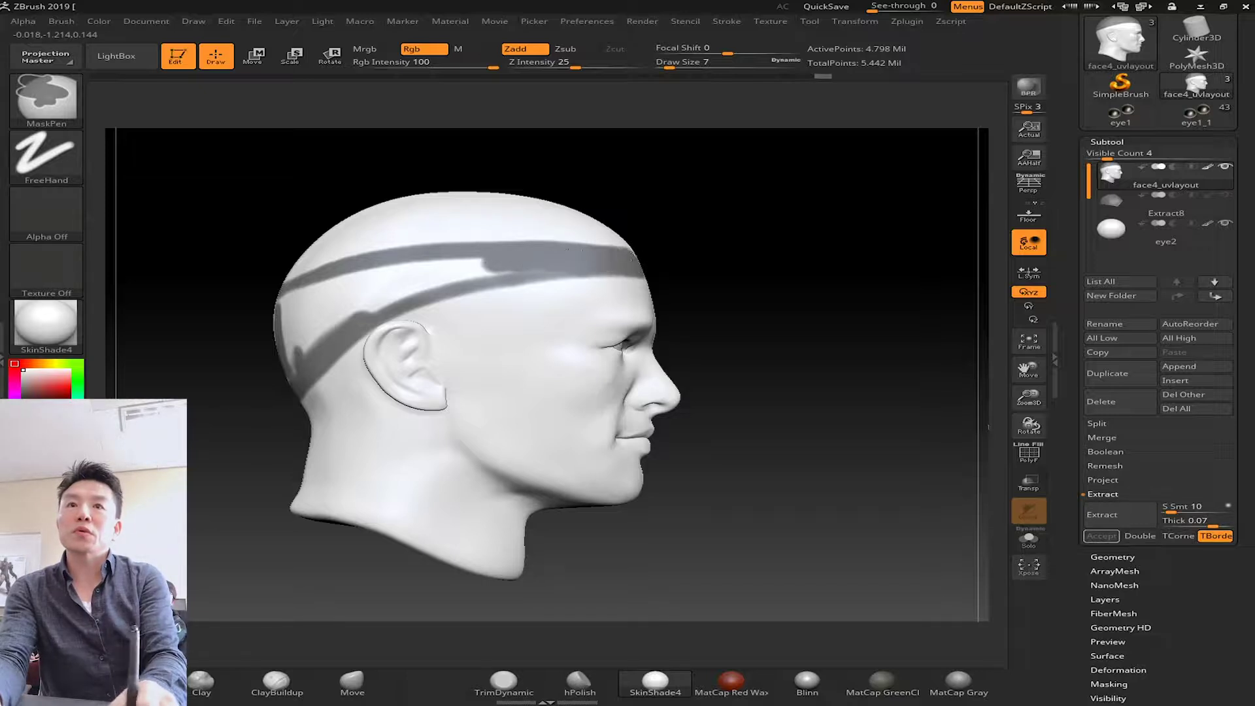
pyautogui.moveTo(626, 249)
pyautogui.keyDown('ctrl'); pyautogui.mouseDown()
pyautogui.moveTo(457, 269)
pyautogui.moveTo(366, 307)
pyautogui.moveTo(372, 298)
pyautogui.moveTo(327, 295)
pyautogui.moveTo(266, 308)
pyautogui.mouseUp(); pyautogui.keyUp('ctrl')
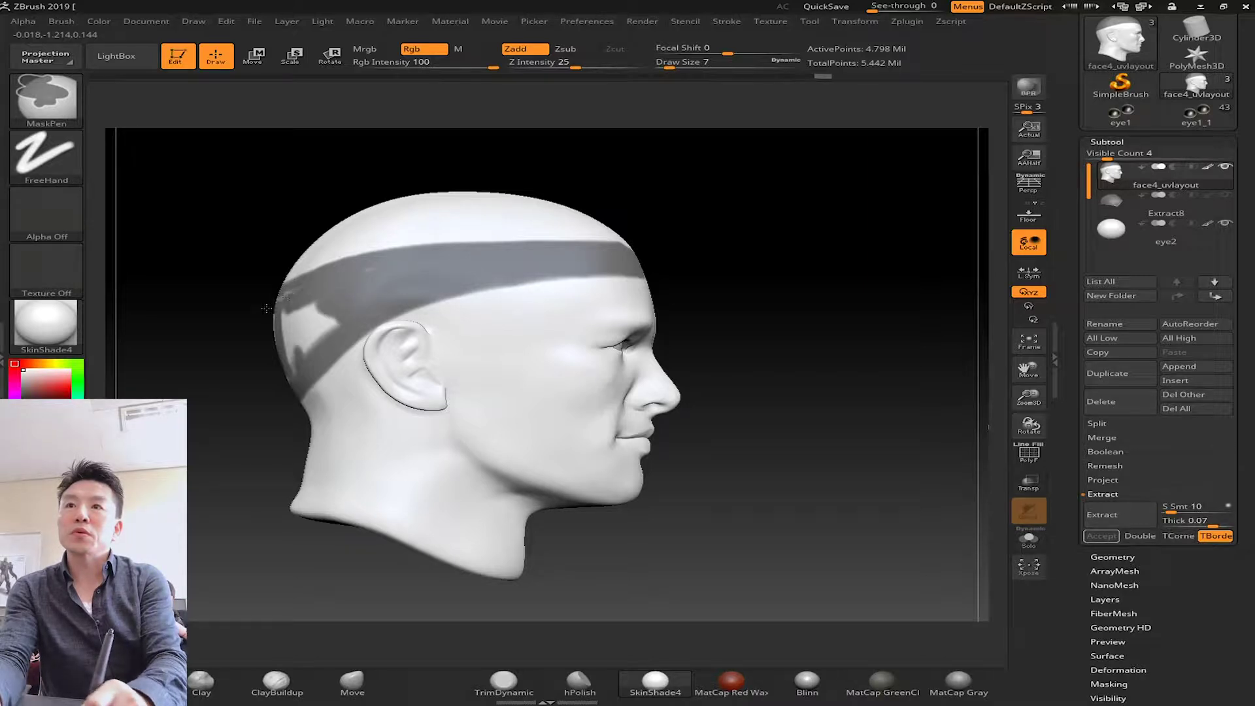
pyautogui.moveTo(336, 292)
pyautogui.keyDown('ctrl'); pyautogui.mouseDown()
pyautogui.moveTo(304, 327)
pyautogui.moveTo(313, 337)
pyautogui.mouseUp(); pyautogui.keyUp('ctrl')
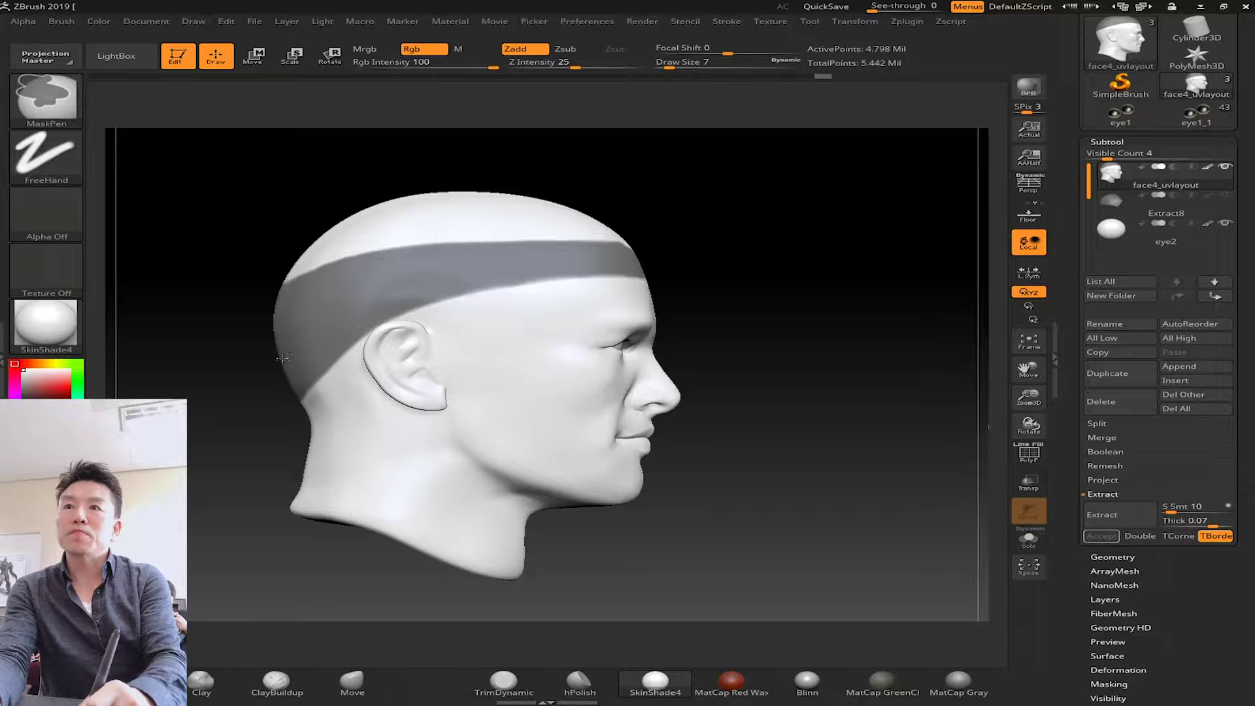
pyautogui.moveTo(507, 252)
pyautogui.keyDown('ctrl'); pyautogui.mouseDown()
pyautogui.moveTo(575, 252)
pyautogui.moveTo(513, 266)
pyautogui.moveTo(530, 292)
pyautogui.moveTo(495, 273)
pyautogui.mouseUp(); pyautogui.keyUp('ctrl')
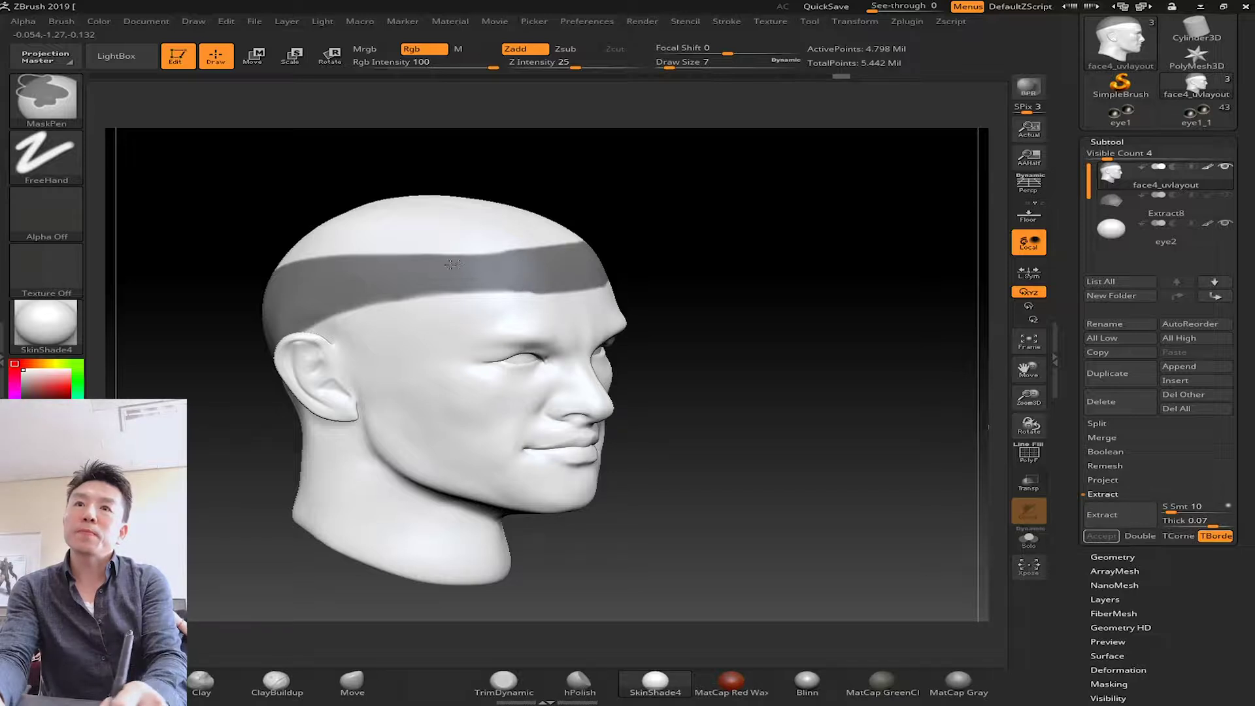
# - Fill the remaining unmasked gaps in the band at the back of the head
pyautogui.moveTo(756, 280); pyautogui.dragTo(773, 269)
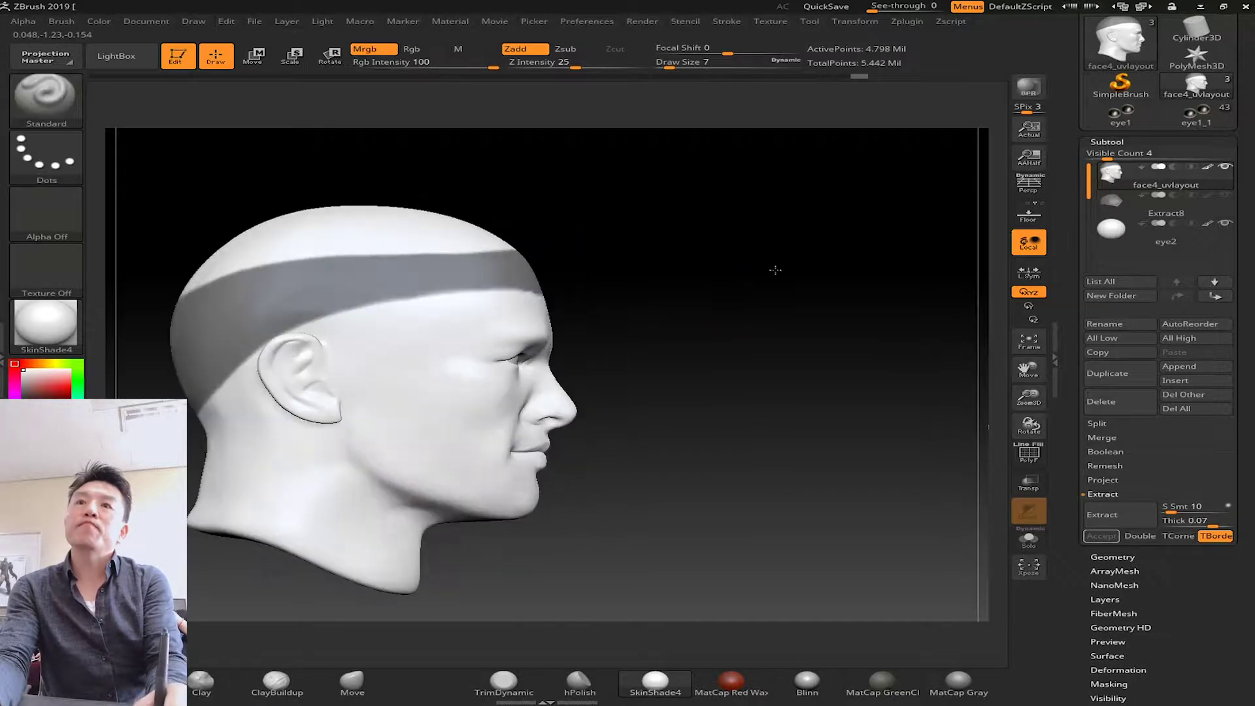
pyautogui.moveTo(196, 281)
pyautogui.keyDown('ctrl'); pyautogui.mouseDown()
pyautogui.moveTo(178, 281)
pyautogui.moveTo(513, 249)
pyautogui.moveTo(285, 272)
pyautogui.mouseUp(); pyautogui.keyUp('ctrl')
pyautogui.moveTo(600, 291); pyautogui.dragTo(752, 304)
pyautogui.keyDown('alt'); pyautogui.moveTo(562, 310); pyautogui.dragTo(803, 311); pyautogui.keyUp('alt')
pyautogui.press('ctrl')
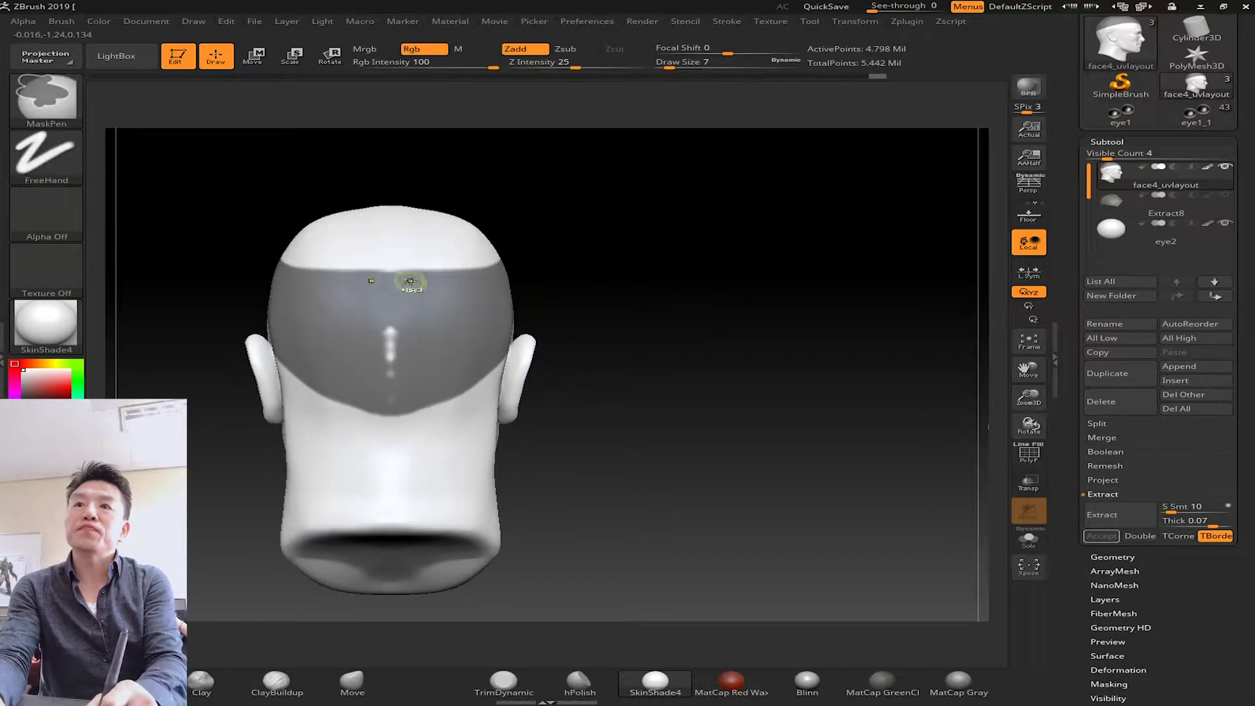
pyautogui.keyDown('ctrl'); pyautogui.moveTo(391, 327); pyautogui.dragTo(390, 367); pyautogui.keyUp('ctrl')
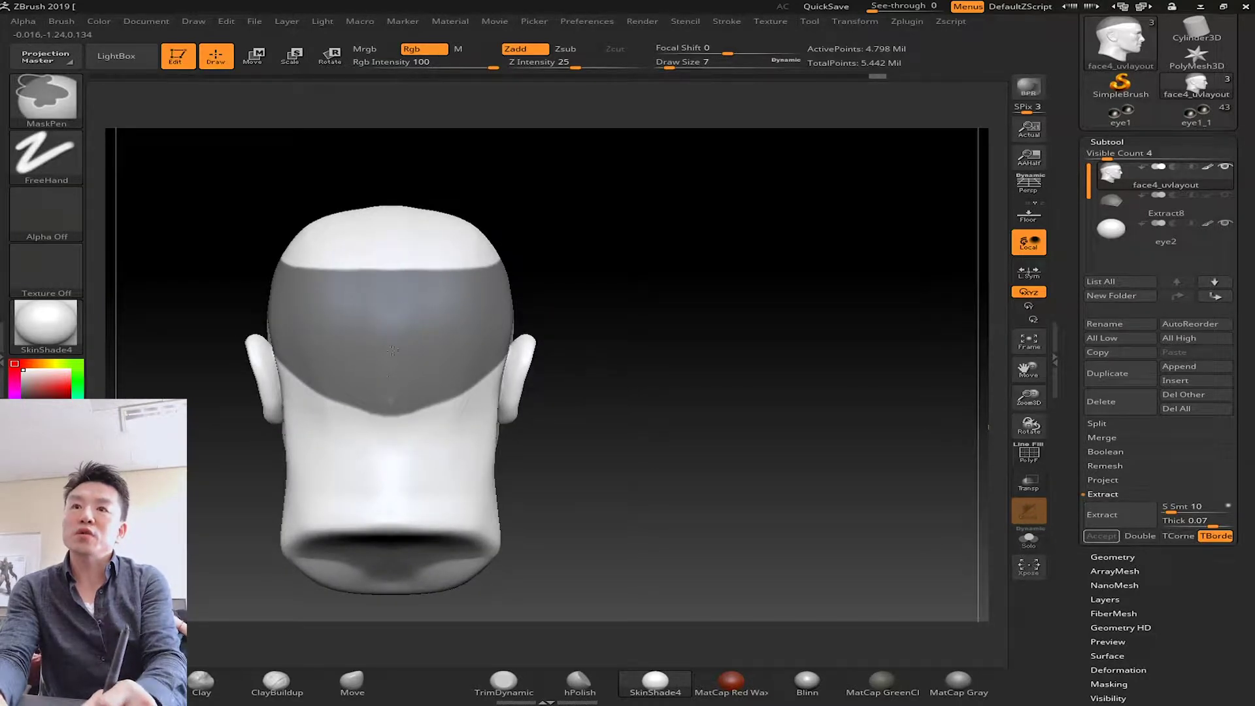
# - Smooth out the uneven upper edge of the masked band along the forehead and temple
pyautogui.moveTo(756, 417)
pyautogui.mouseDown()
pyautogui.moveTo(642, 431)
pyautogui.moveTo(660, 340)
pyautogui.mouseUp()
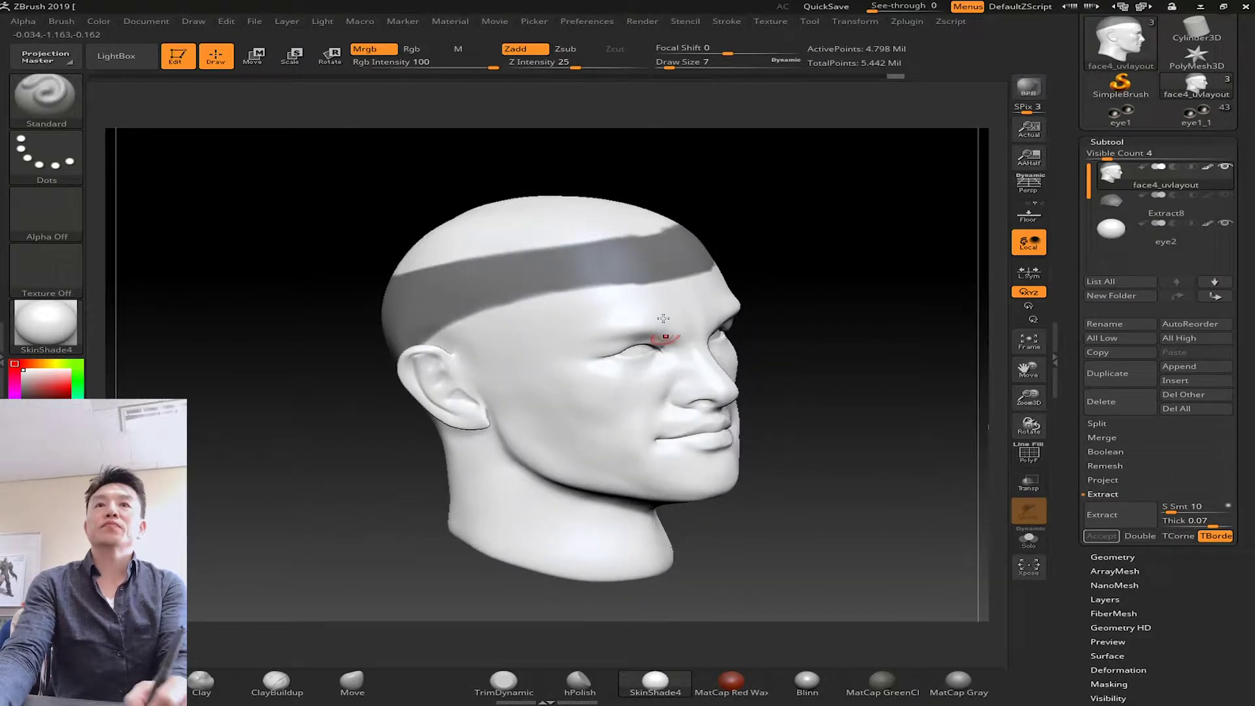
pyautogui.press('ctrl')
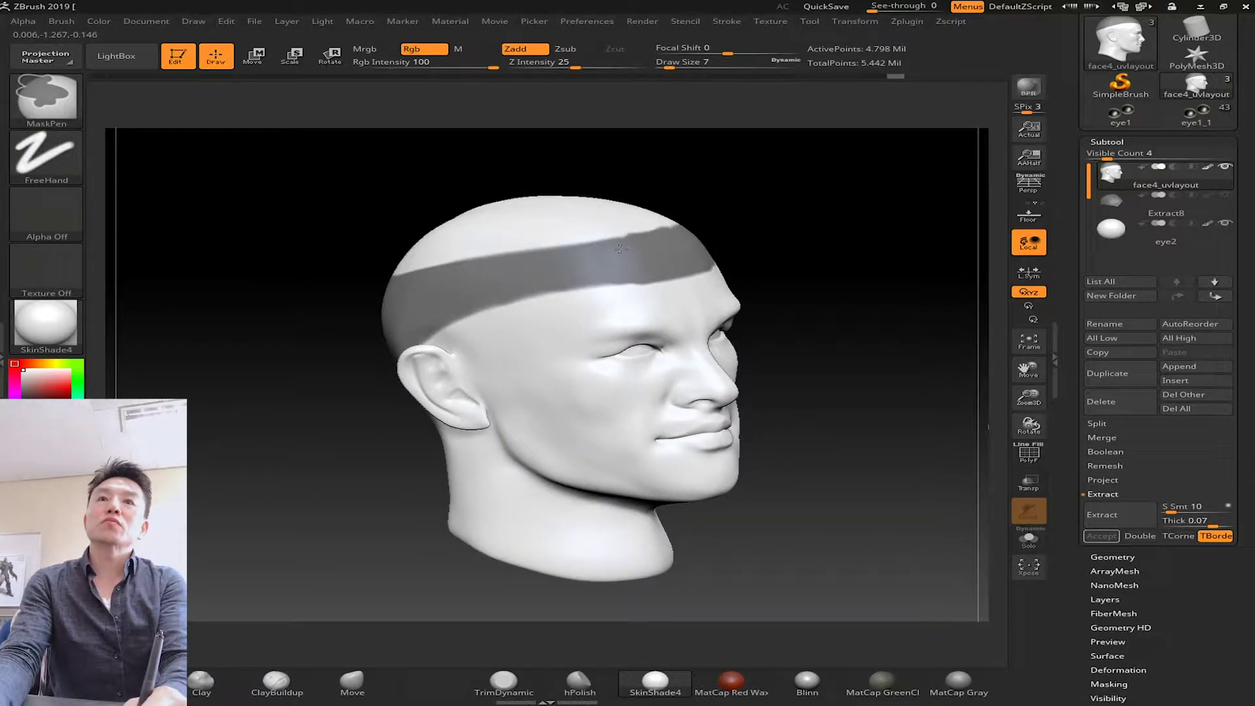
pyautogui.moveTo(658, 233)
pyautogui.keyDown('ctrl'); pyautogui.mouseDown()
pyautogui.moveTo(668, 242)
pyautogui.moveTo(566, 250)
pyautogui.mouseUp(); pyautogui.keyUp('ctrl')
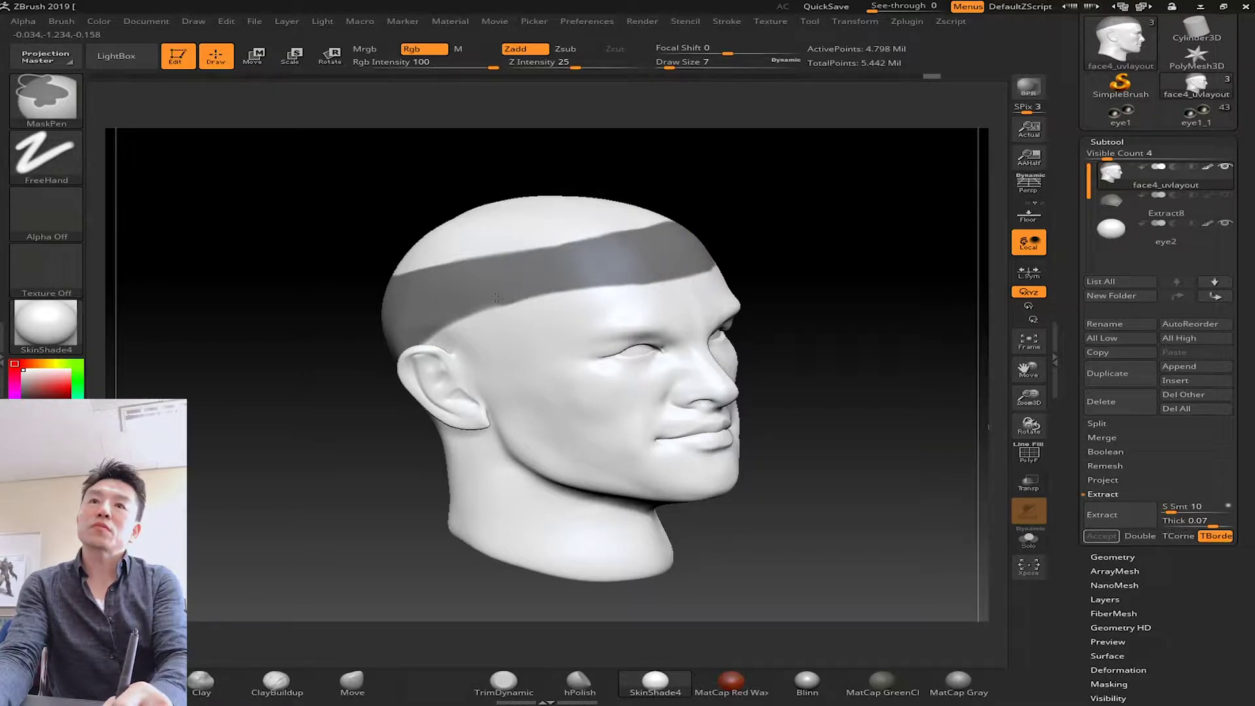
pyautogui.keyDown('shift'); pyautogui.moveTo(860, 359); pyautogui.dragTo(896, 342); pyautogui.keyUp('shift')
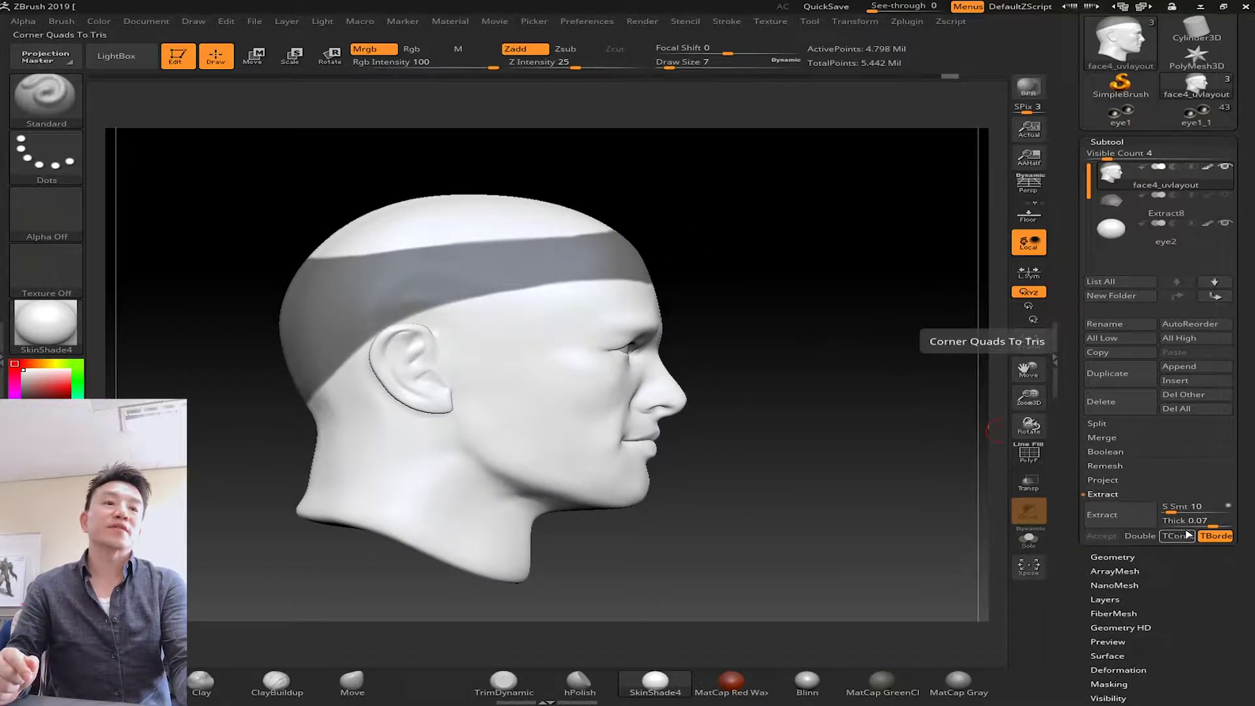
# - Extract the masked band with a thickness of 0.05 as a new subtool and unhide the skull cap, Extract8
pyautogui.click(1156, 521)
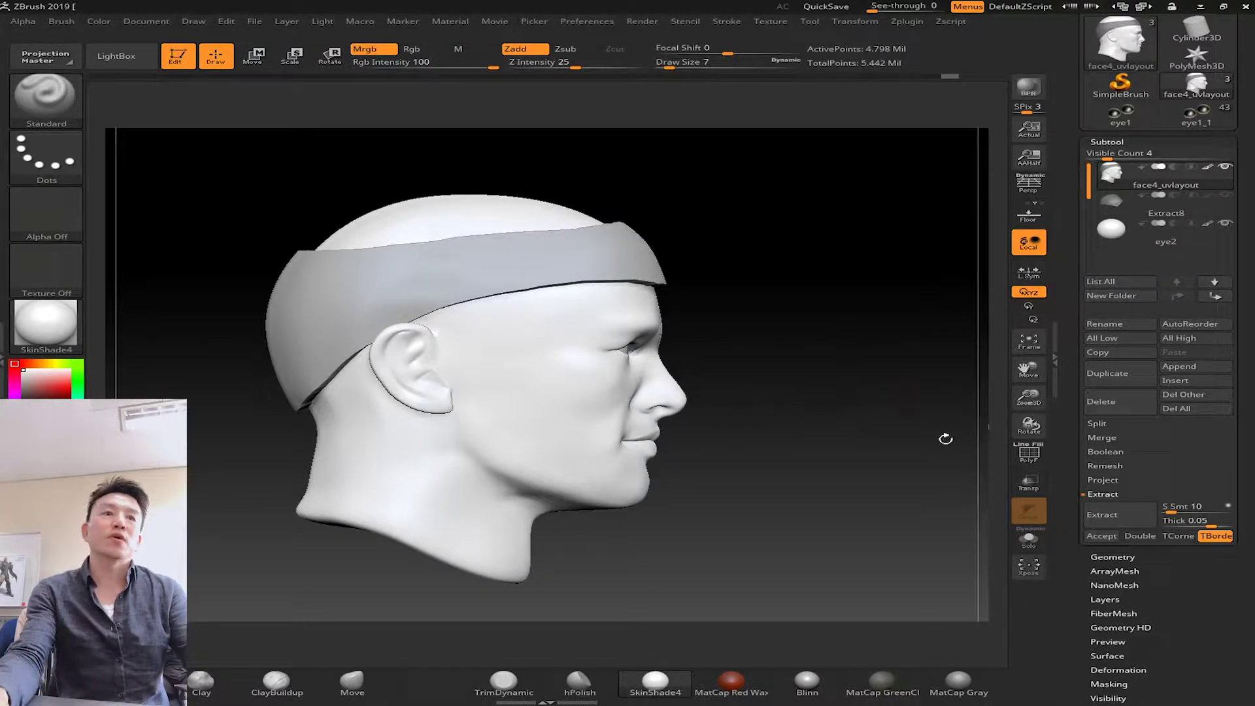
pyautogui.click(1102, 537)
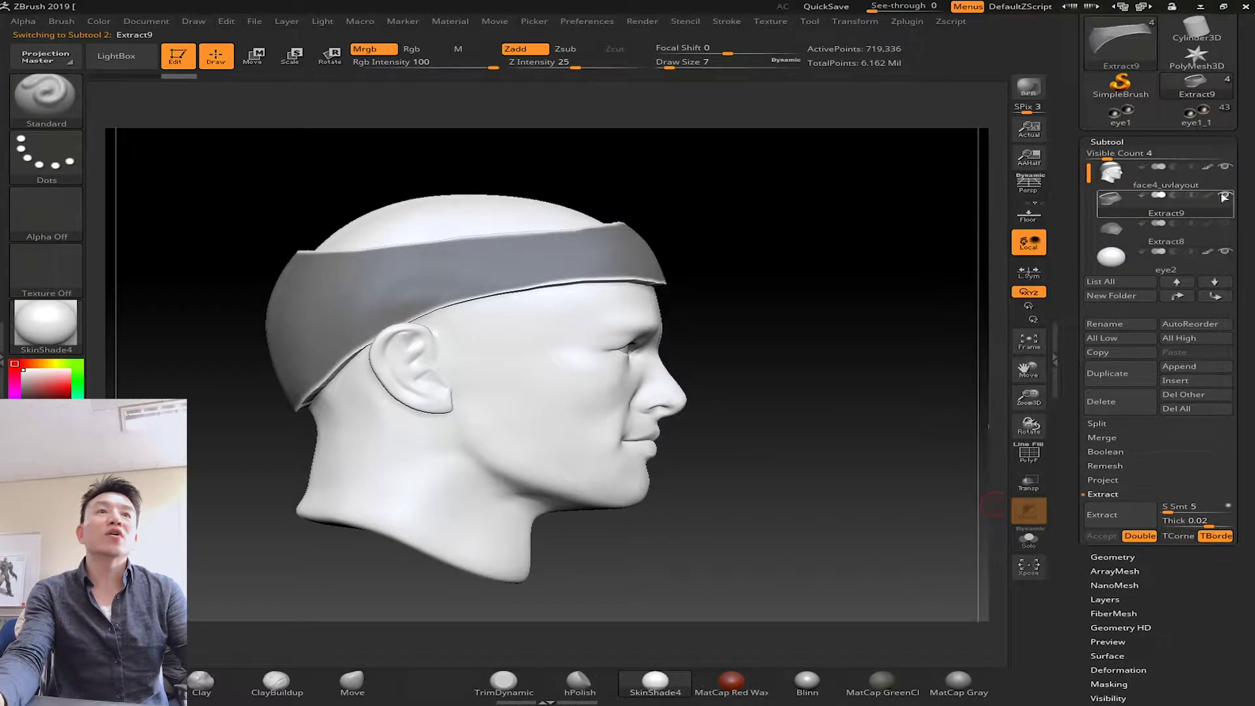
pyautogui.click(1221, 241)
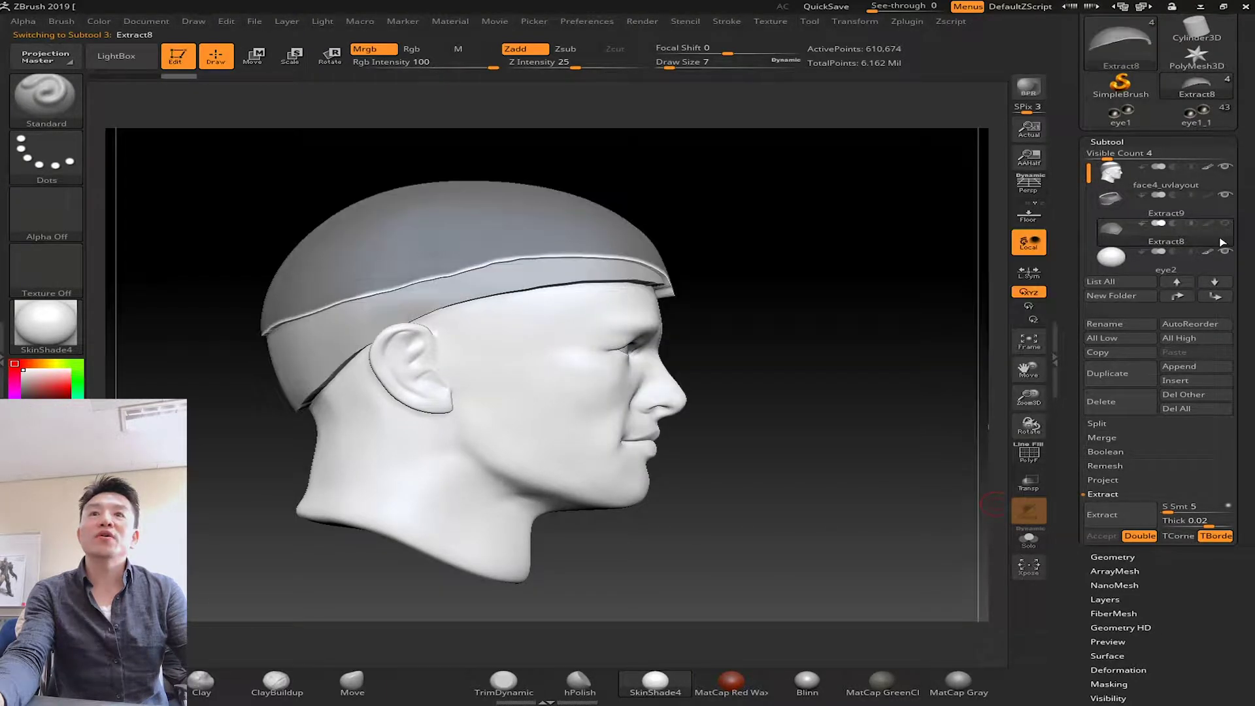
pyautogui.moveTo(793, 367); pyautogui.dragTo(703, 373)
pyautogui.moveTo(703, 373); pyautogui.dragTo(860, 376, button='right')
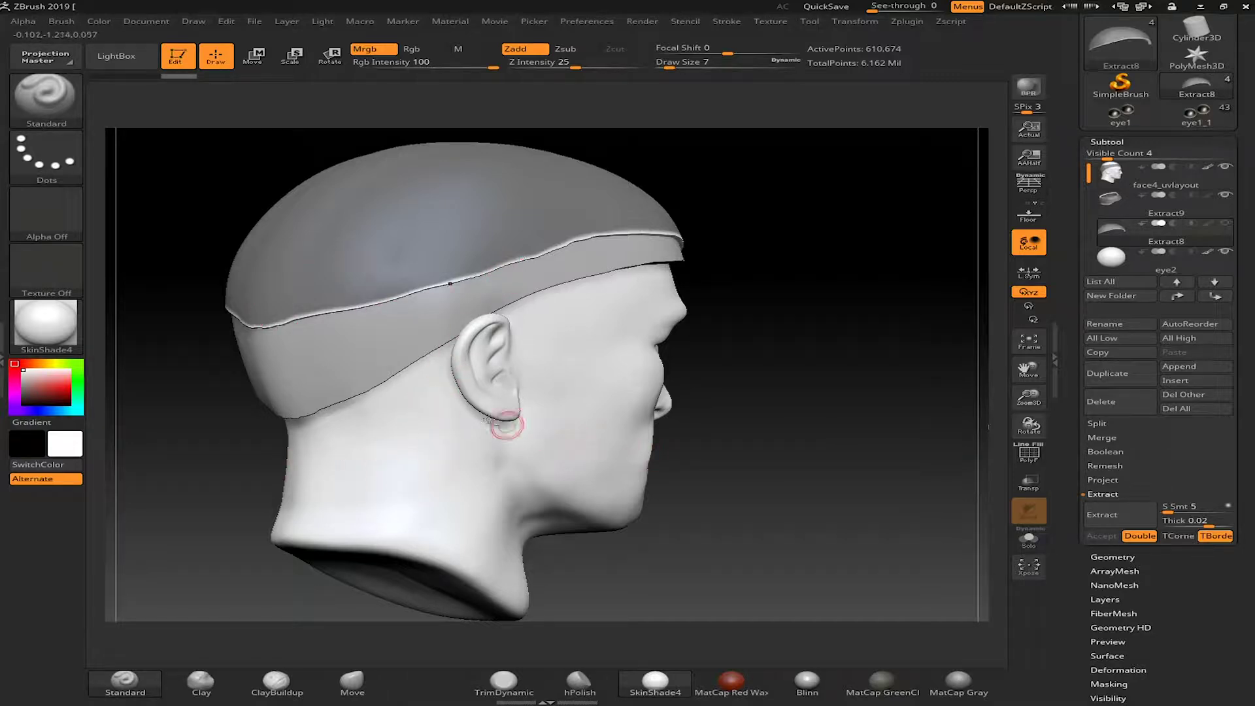
pyautogui.moveTo(848, 457); pyautogui.dragTo(522, 432)
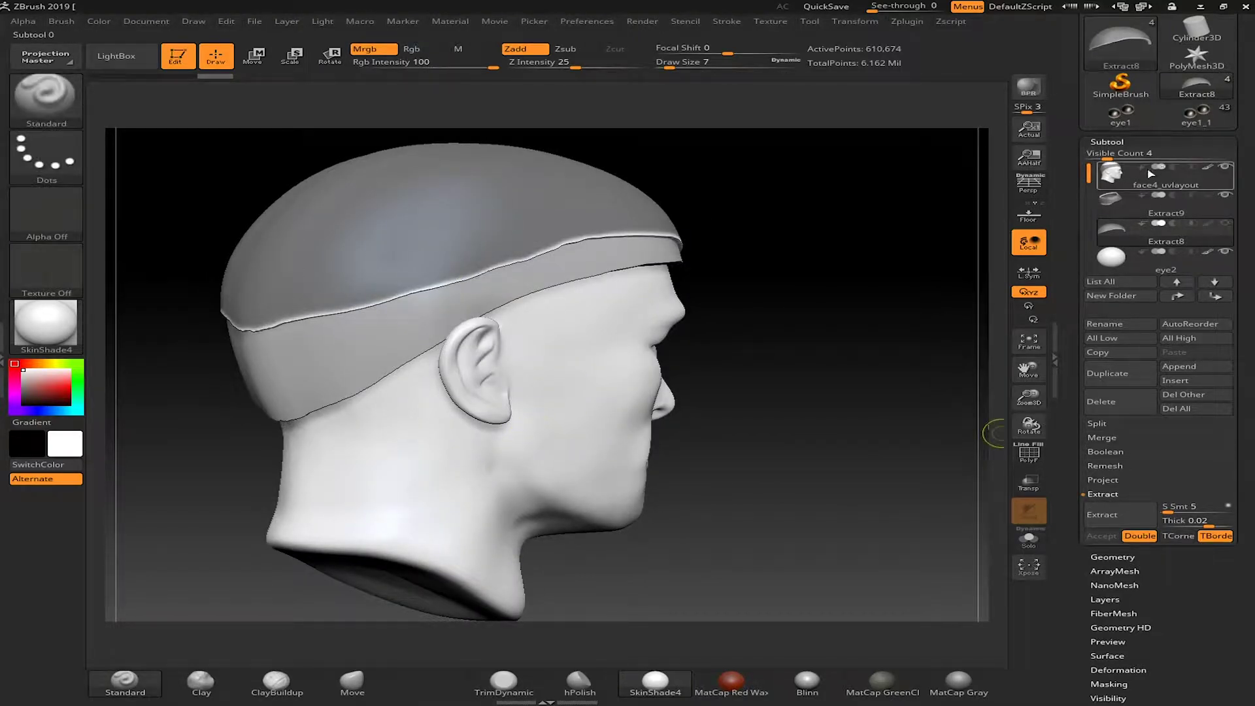
# - Try to reconstruct a lower subdivision level on the skull cap, Extract8
pyautogui.click(1112, 556)
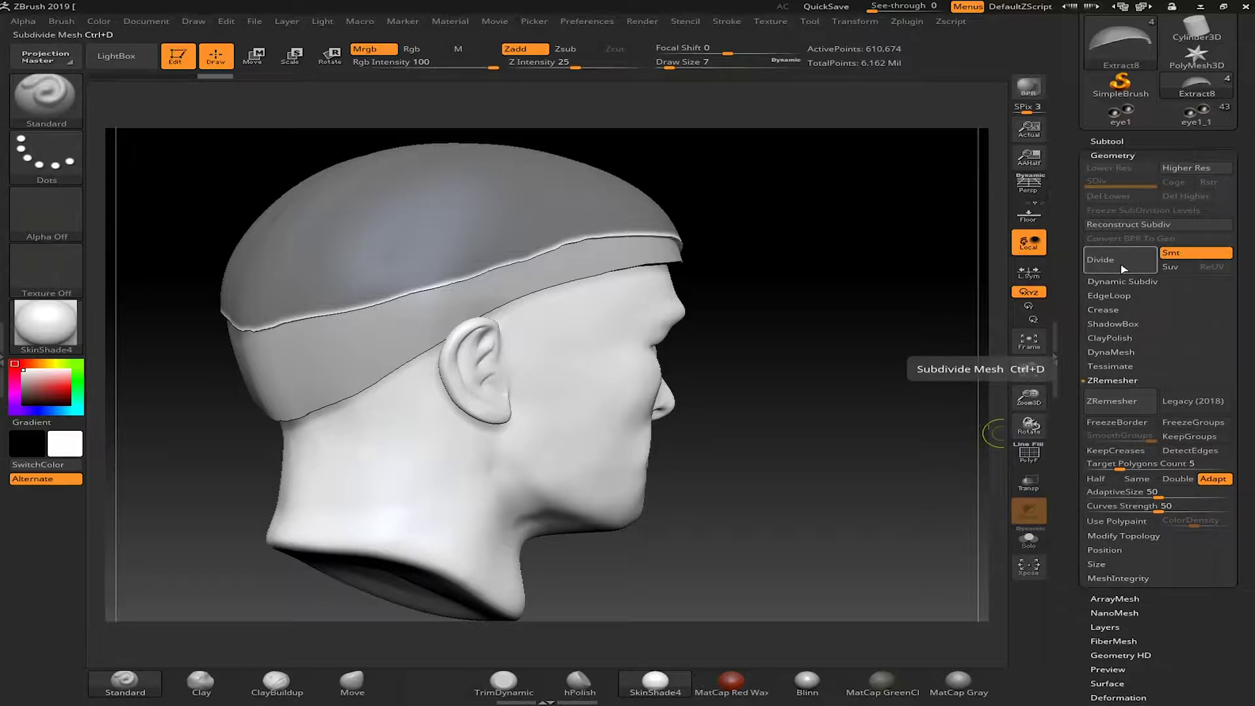
pyautogui.click(1126, 226)
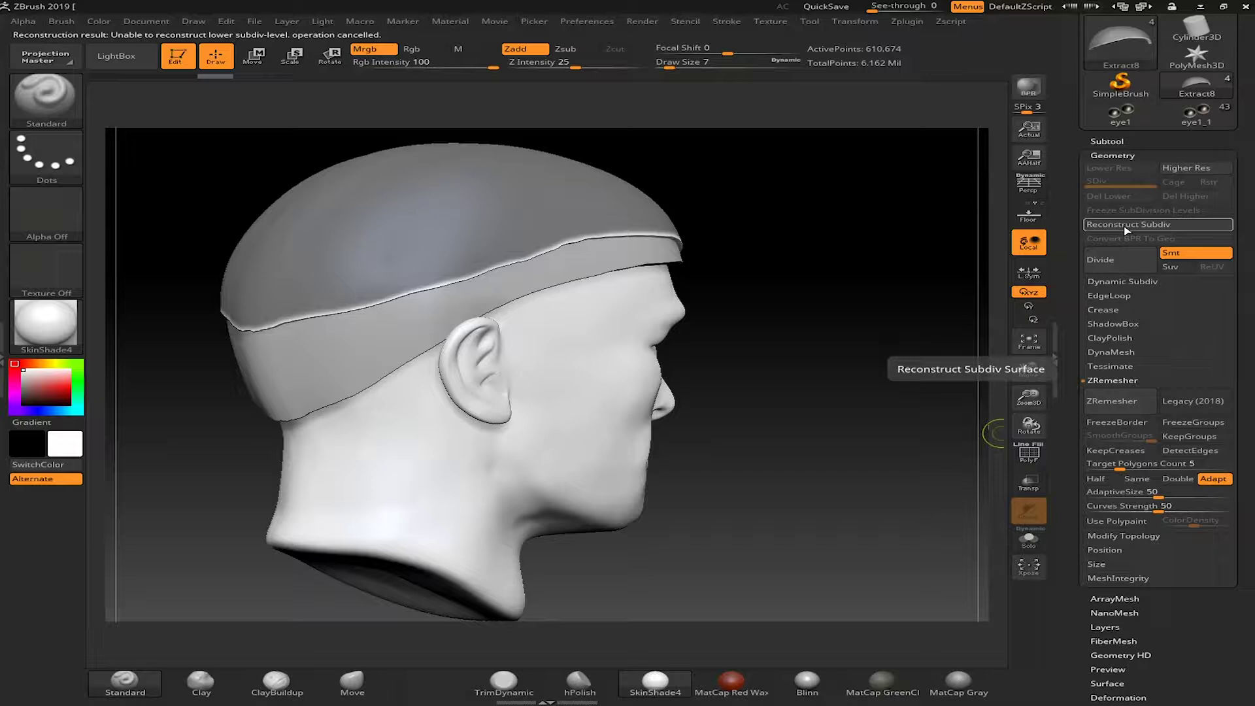
pyautogui.keyDown('shift'); pyautogui.moveTo(770, 389); pyautogui.dragTo(698, 395); pyautogui.keyUp('shift')
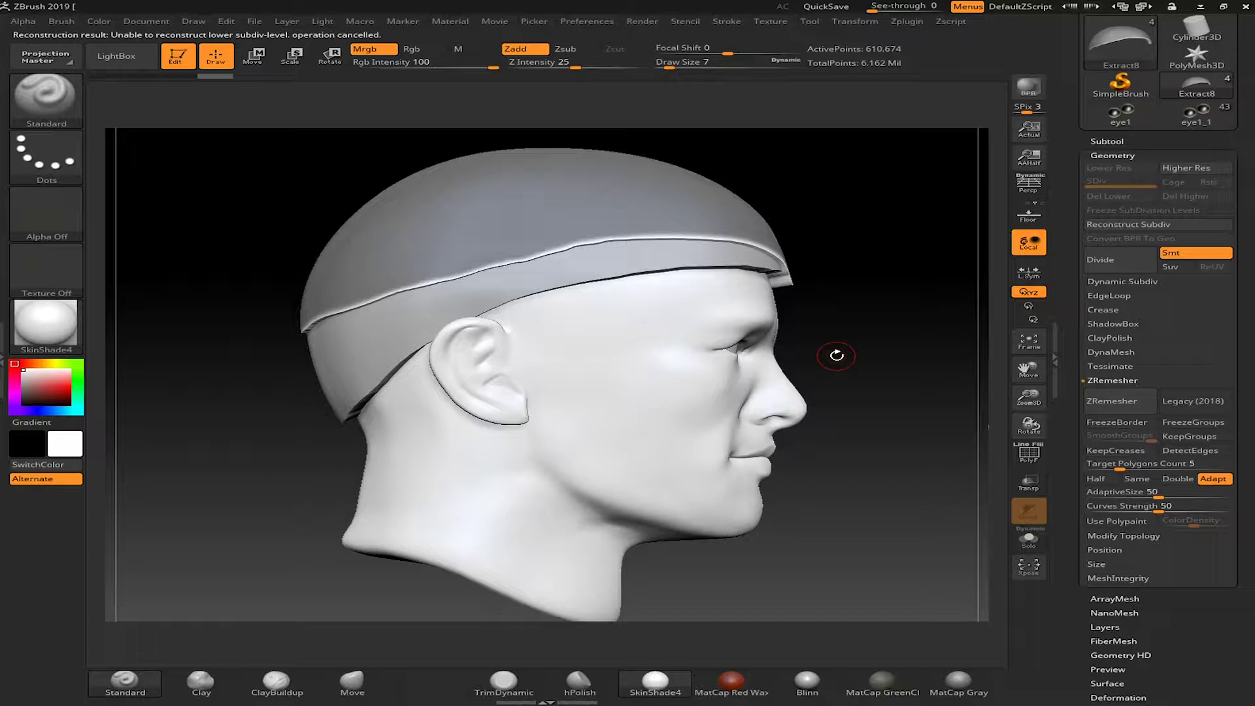
# - Select the face4_uvlayout head, hide the skull cap, clear the head's mask and set the brush draw size to 22
pyautogui.press(']')
pyautogui.press(']')
pyautogui.press(']')
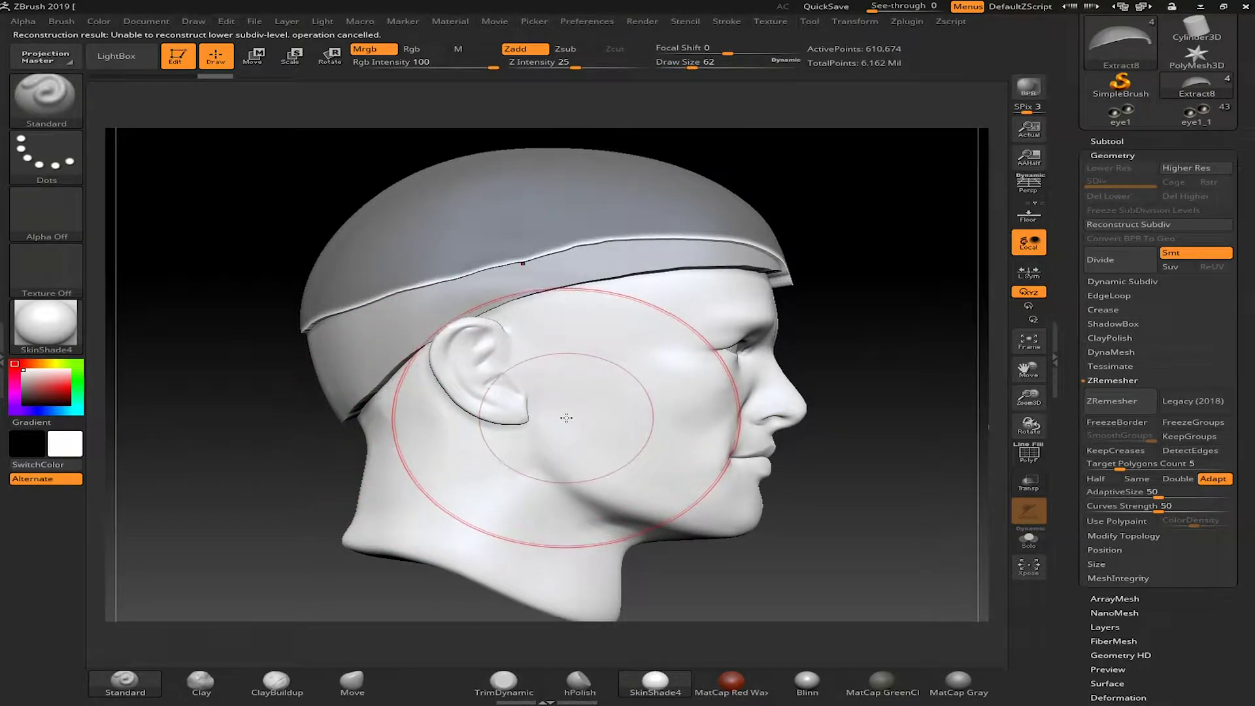
pyautogui.keyDown('alt'); pyautogui.click(573, 428); pyautogui.keyUp('alt')
pyautogui.keyDown('ctrl'); pyautogui.moveTo(483, 365); pyautogui.dragTo(498, 381); pyautogui.keyUp('ctrl')
pyautogui.hotkey('ctrl', 'shift', 'a')
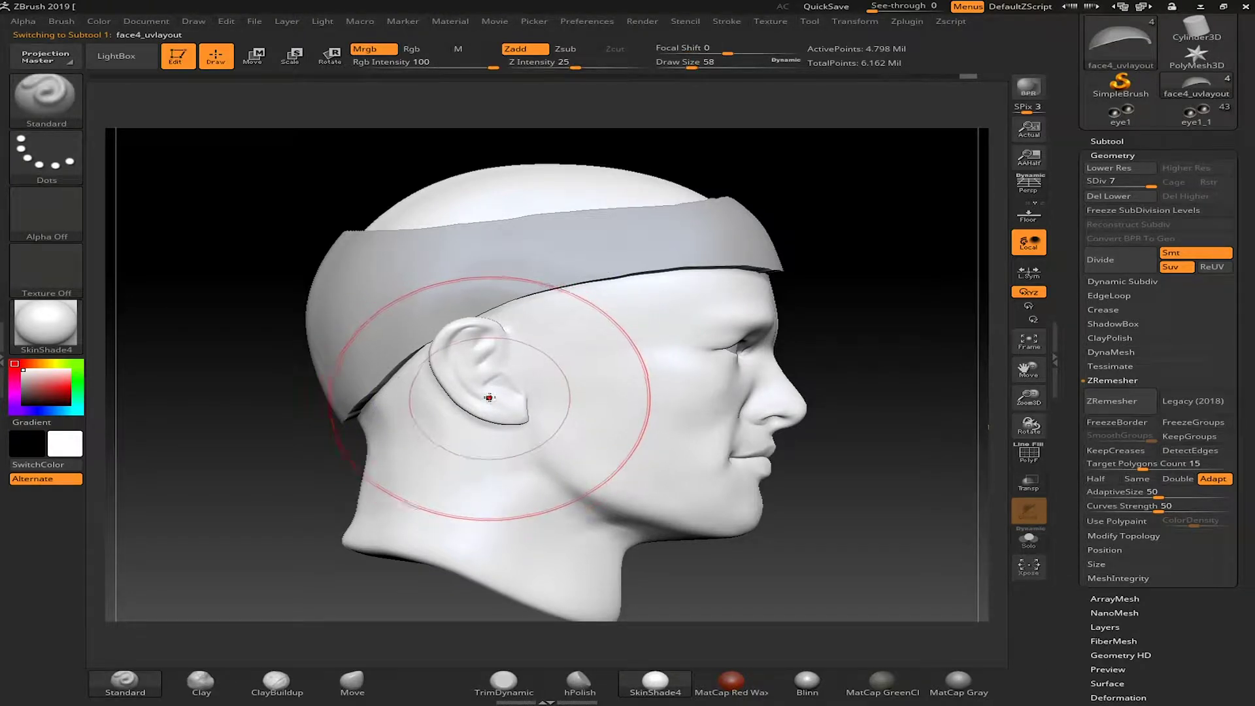
pyautogui.press('[')
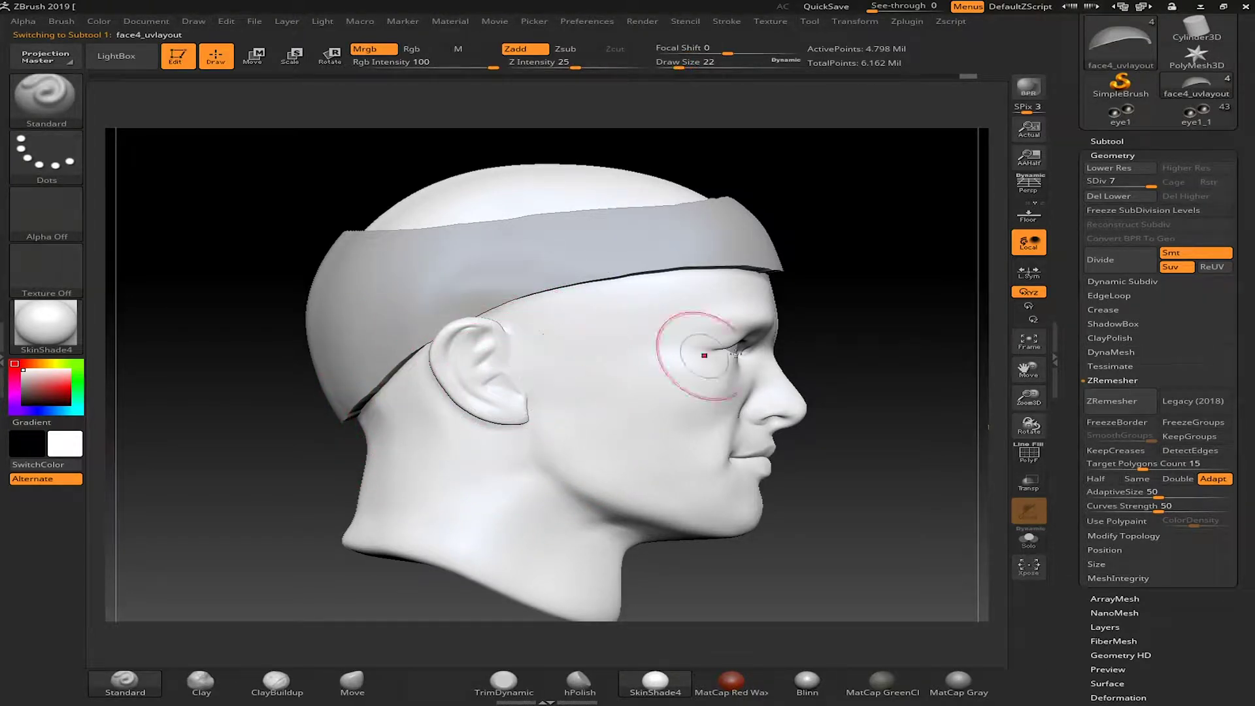
# - Duplicate the face4_uvlayout subtool and select the original head again
pyautogui.moveTo(1071, 271); pyautogui.dragTo(1061, 346)
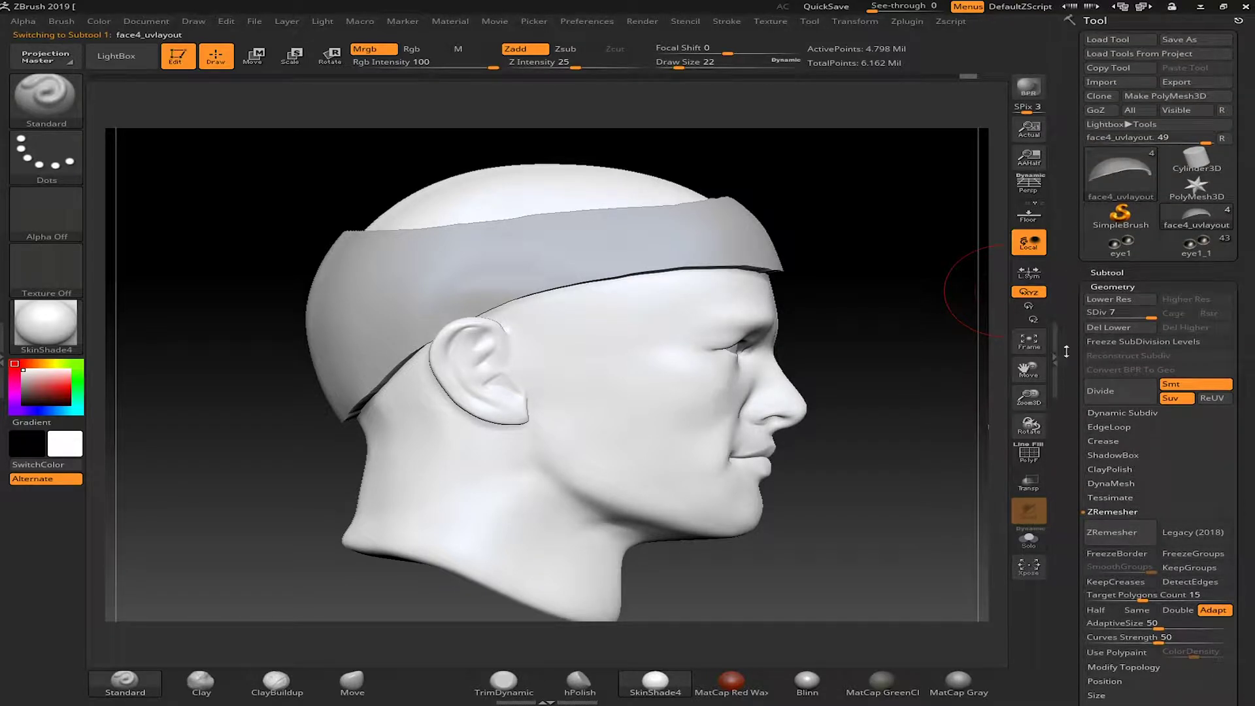
pyautogui.click(1110, 274)
pyautogui.click(1120, 314)
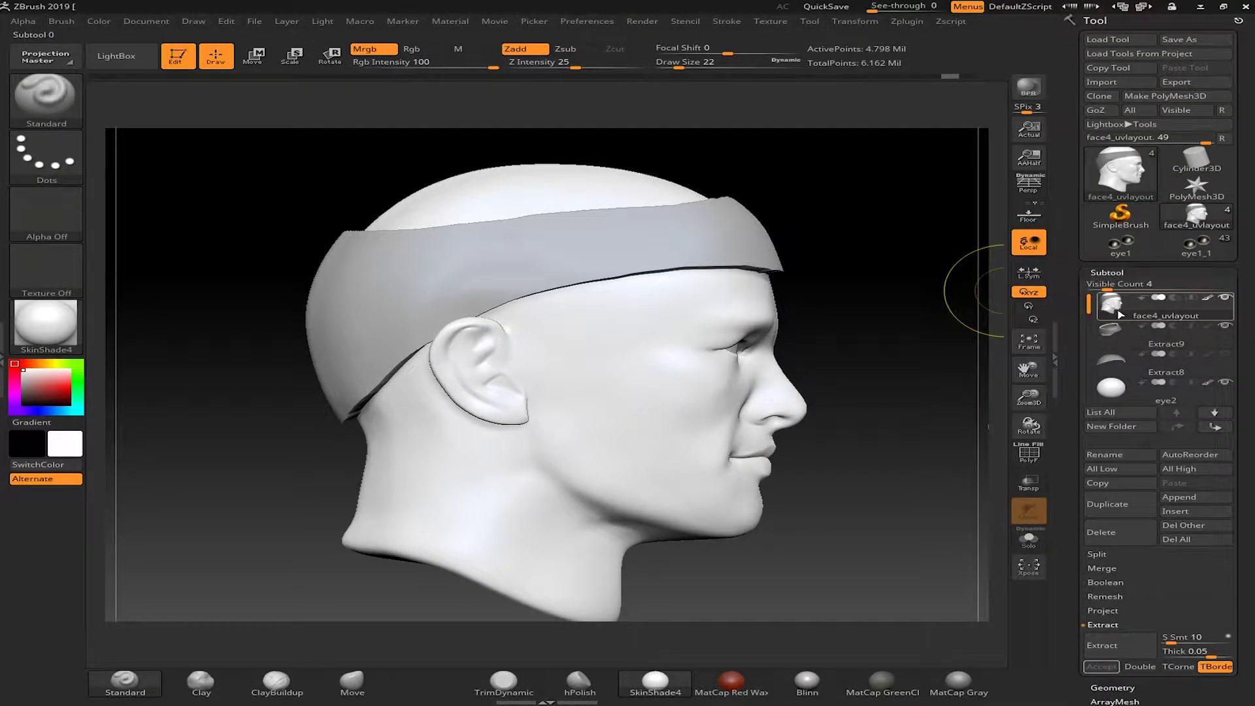
pyautogui.click(1108, 508)
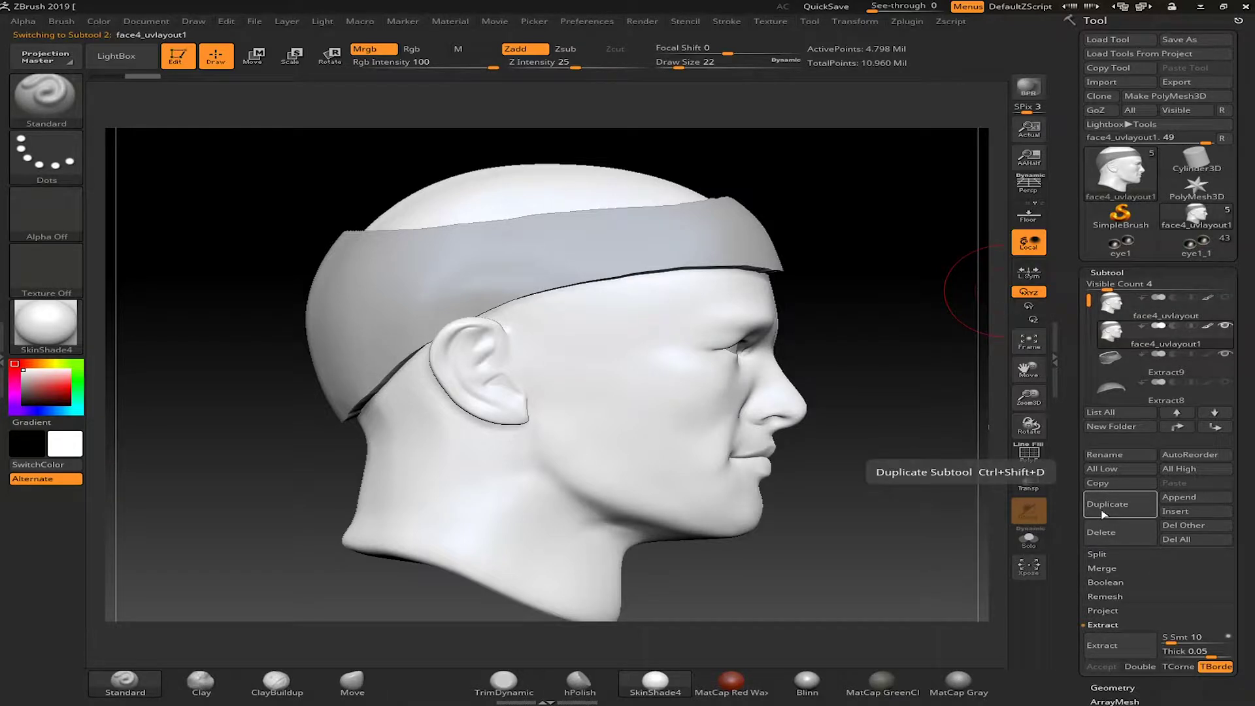
pyautogui.click(1189, 312)
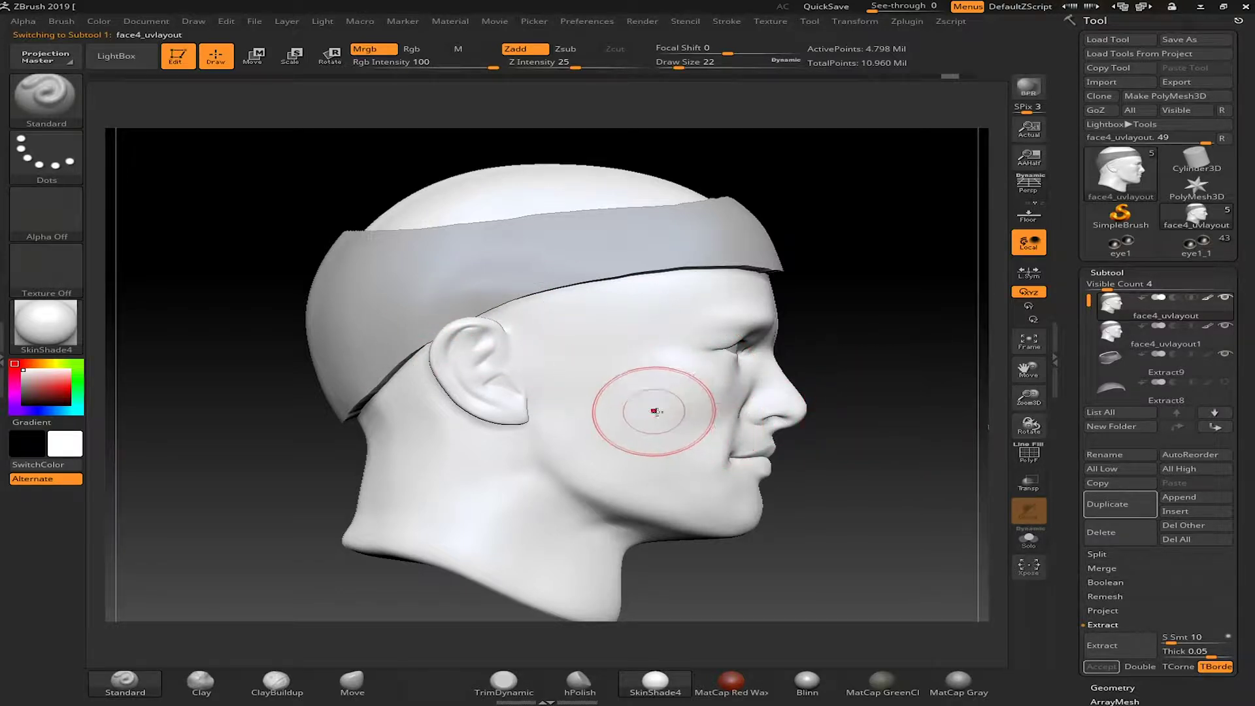
# - Remesh the original head with ZRemesher at a target polygons count of 5
pyautogui.moveTo(1078, 630); pyautogui.dragTo(1078, 382)
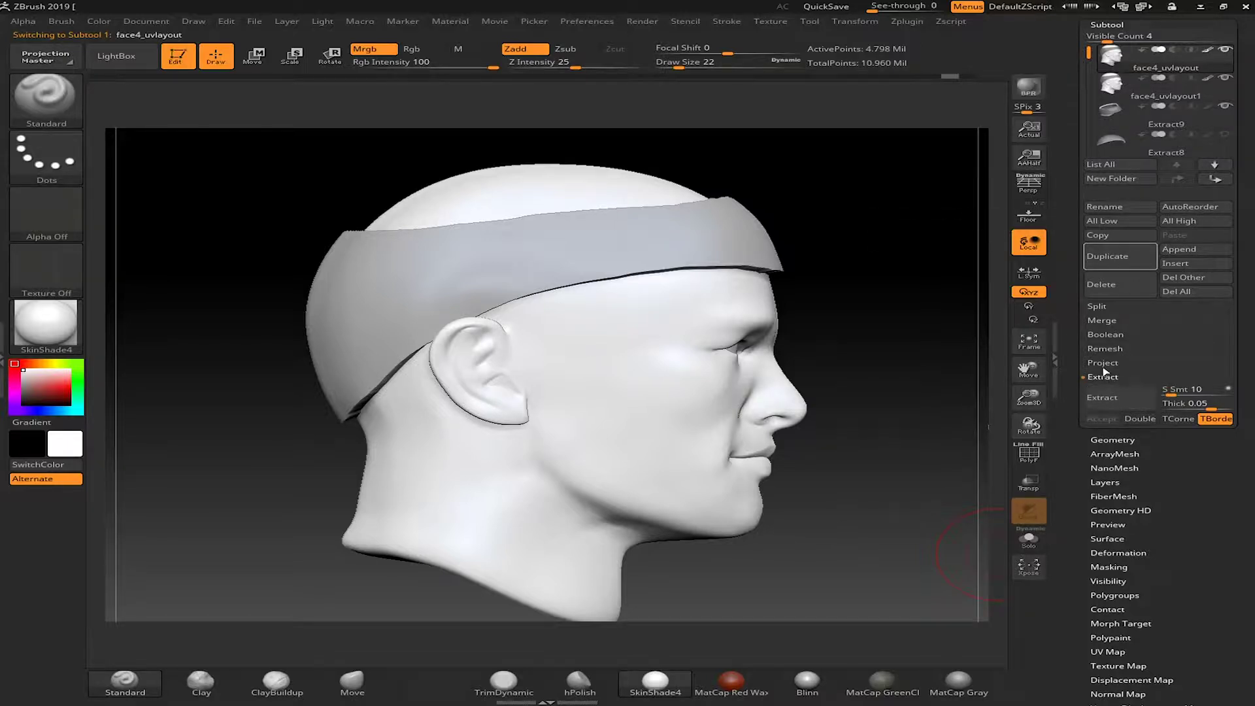
pyautogui.click(1101, 440)
pyautogui.moveTo(1099, 442); pyautogui.dragTo(1099, 343)
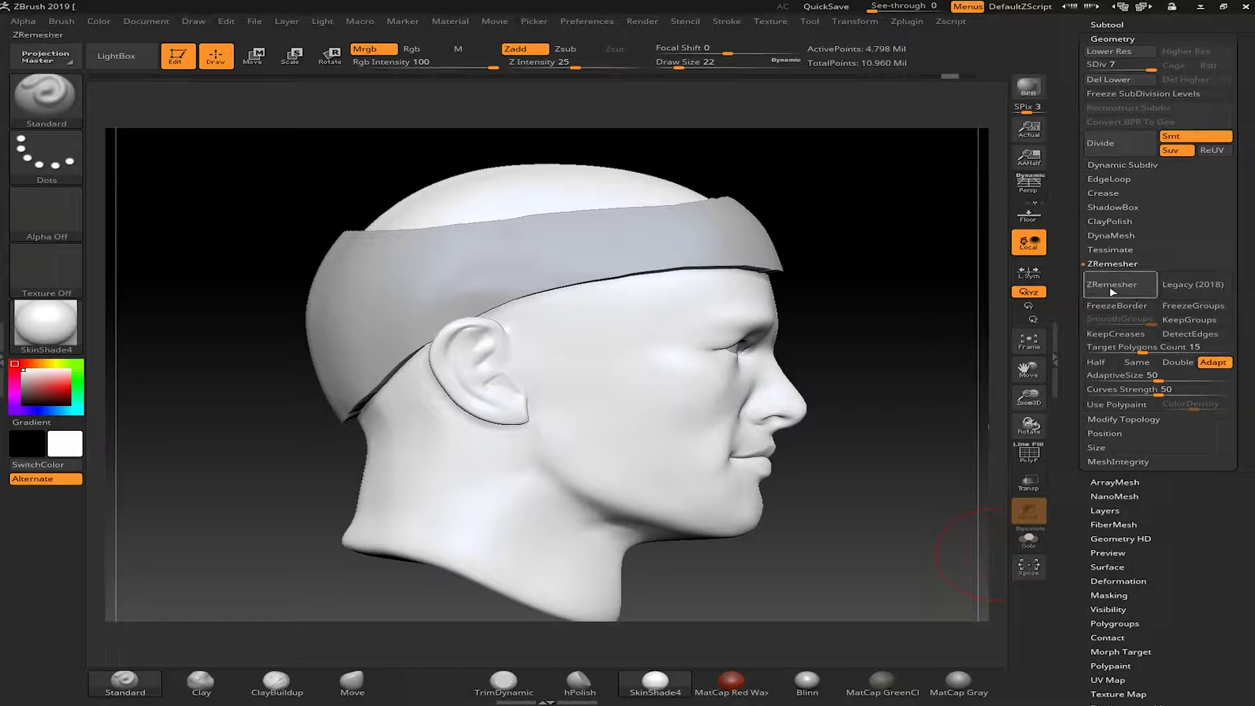
pyautogui.write('5')
pyautogui.press('Return')
pyautogui.click(1119, 286)
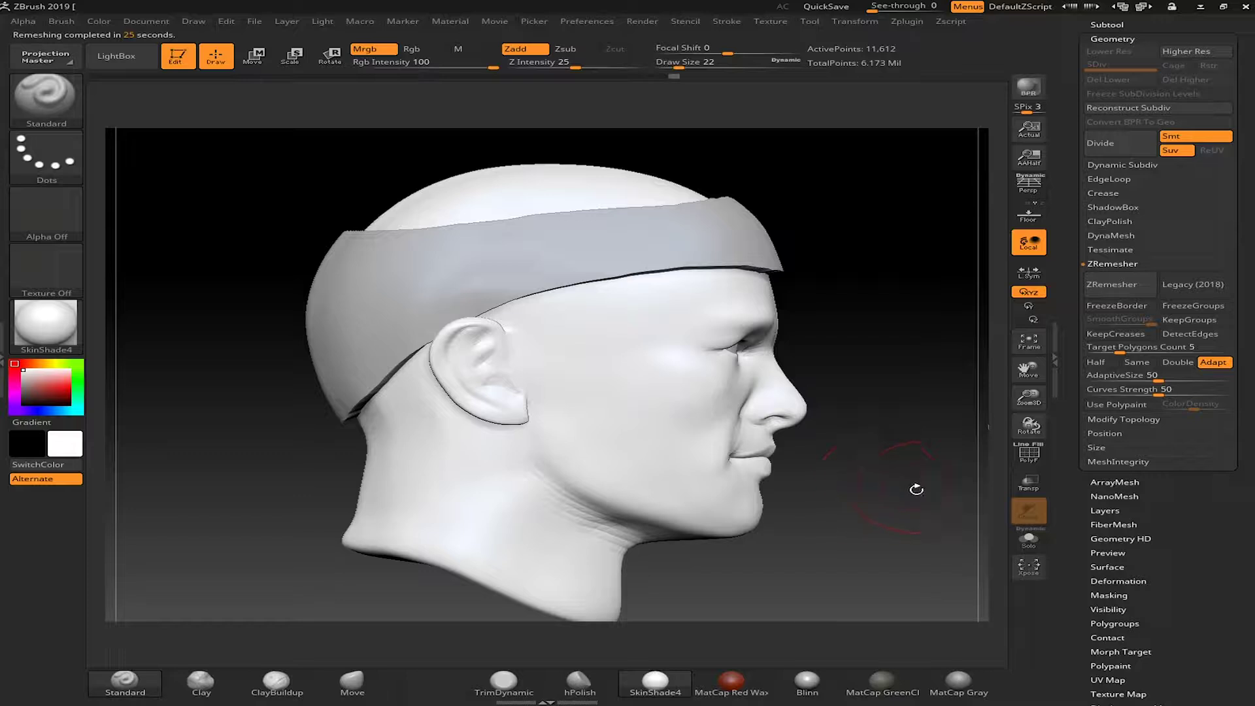
# - Turn on the polyframe display to inspect the remeshed head's topology from the side and back
pyautogui.moveTo(883, 503); pyautogui.dragTo(785, 503)
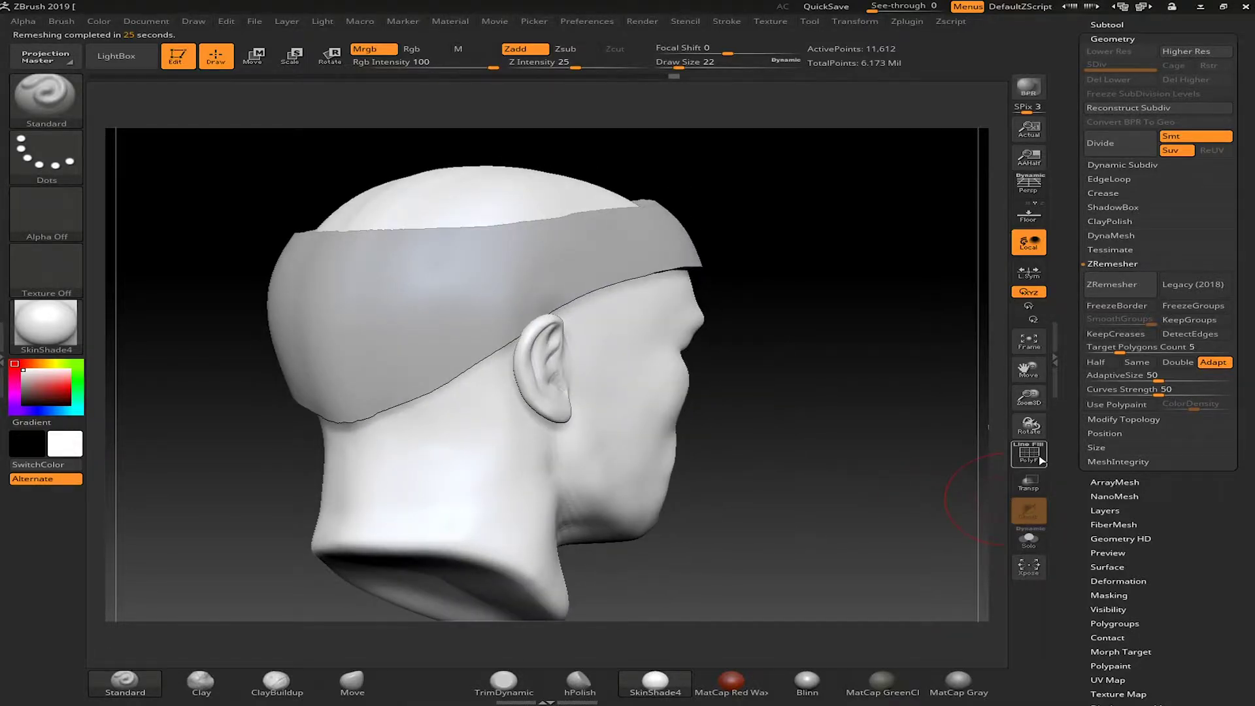
pyautogui.click(1038, 456)
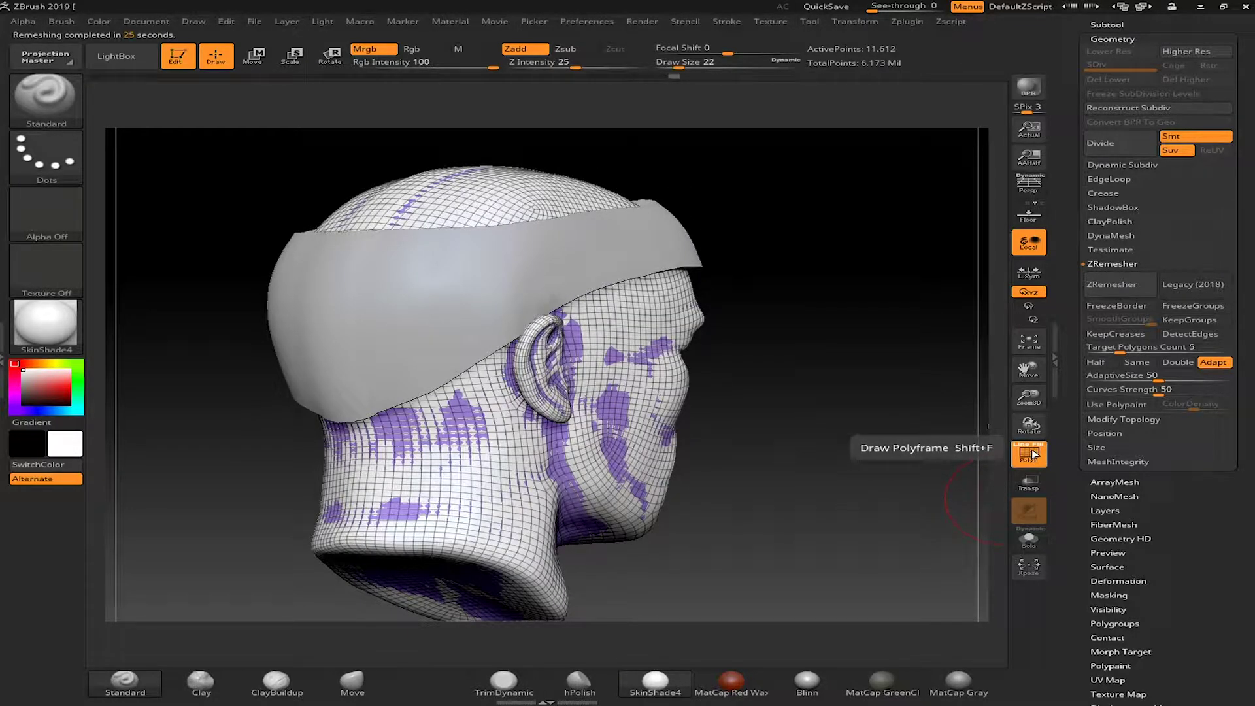
pyautogui.click(1037, 455)
pyautogui.click(1035, 453)
pyautogui.moveTo(870, 457)
pyautogui.mouseDown()
pyautogui.moveTo(839, 457)
pyautogui.moveTo(866, 455)
pyautogui.mouseUp()
# - Hide the duplicated head subtool, face4_uvlayout1, so only the remeshed head shows beneath the band
pyautogui.scroll(5, 1071, 207)
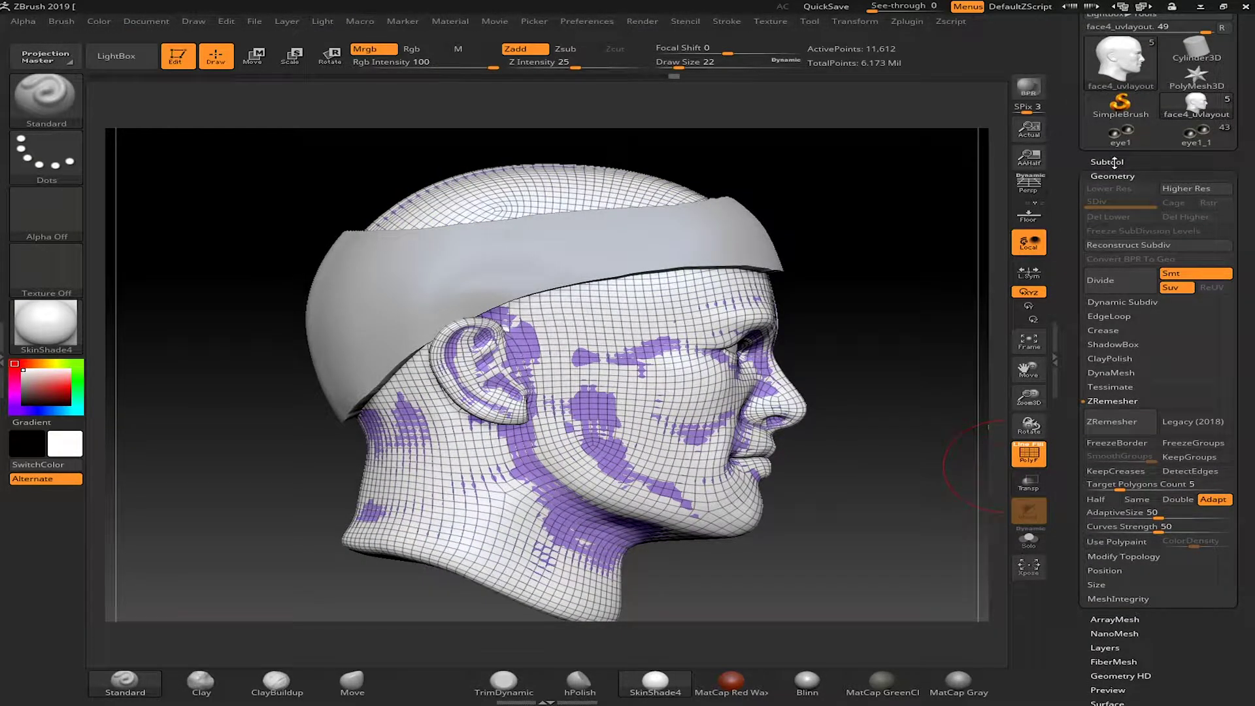
pyautogui.click(1114, 161)
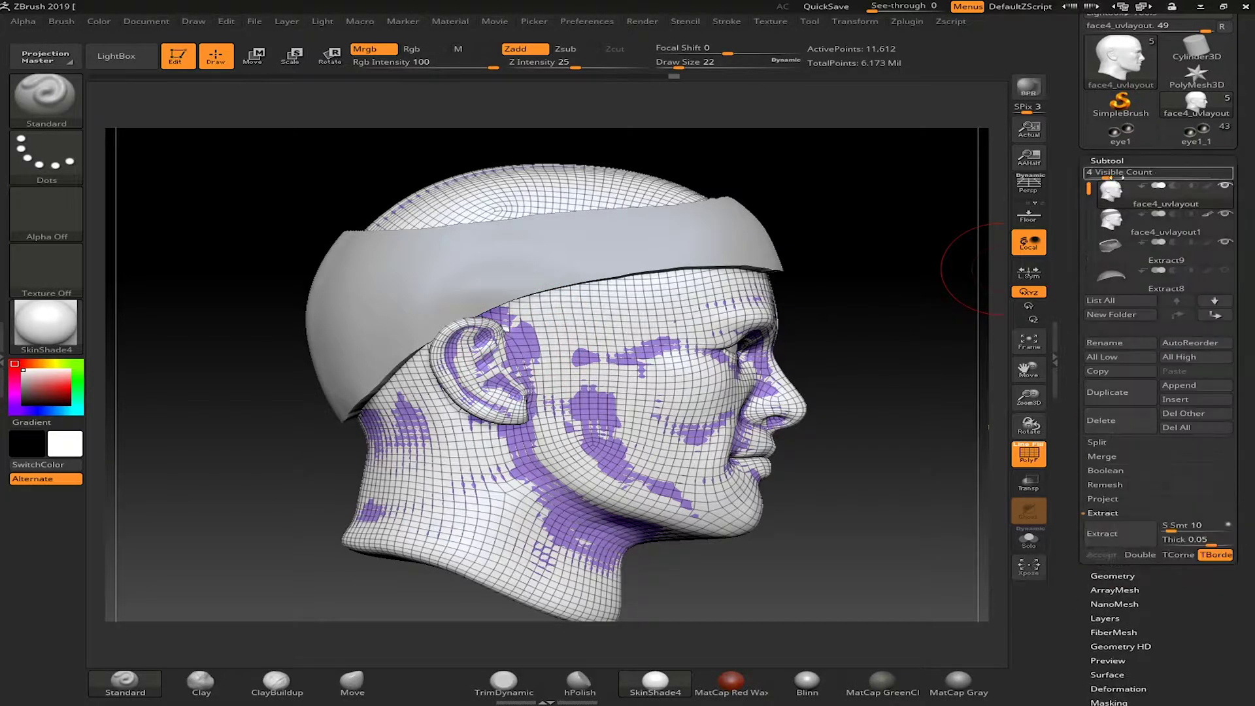
pyautogui.click(1225, 214)
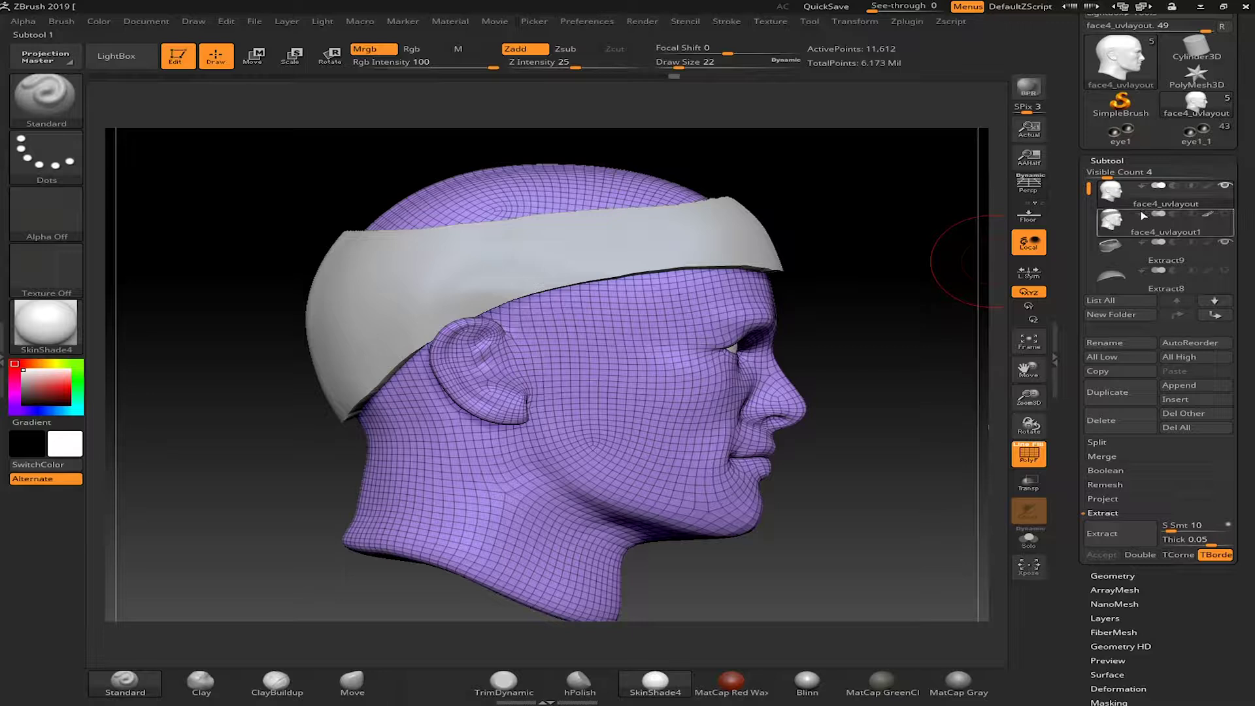
# - Flatten the ear on the remeshed head with the Smooth brush and turn off the polyframe display
pyautogui.press('shift')
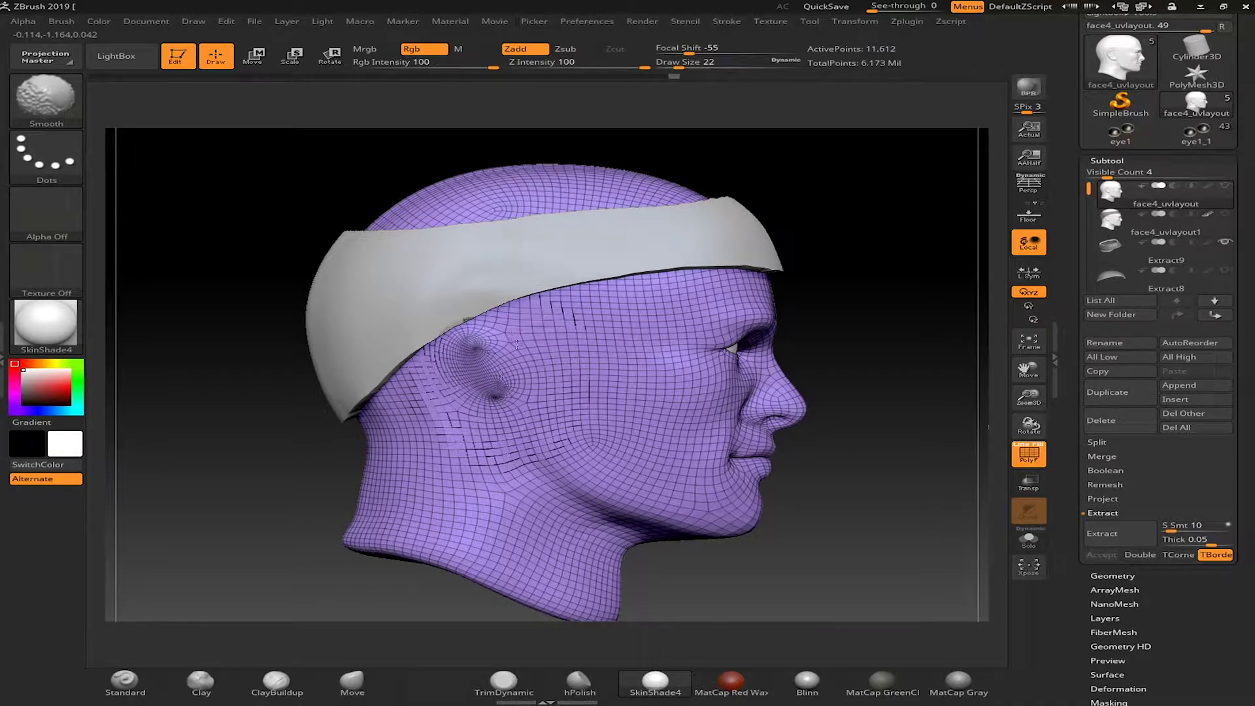
pyautogui.moveTo(876, 358); pyautogui.dragTo(905, 357)
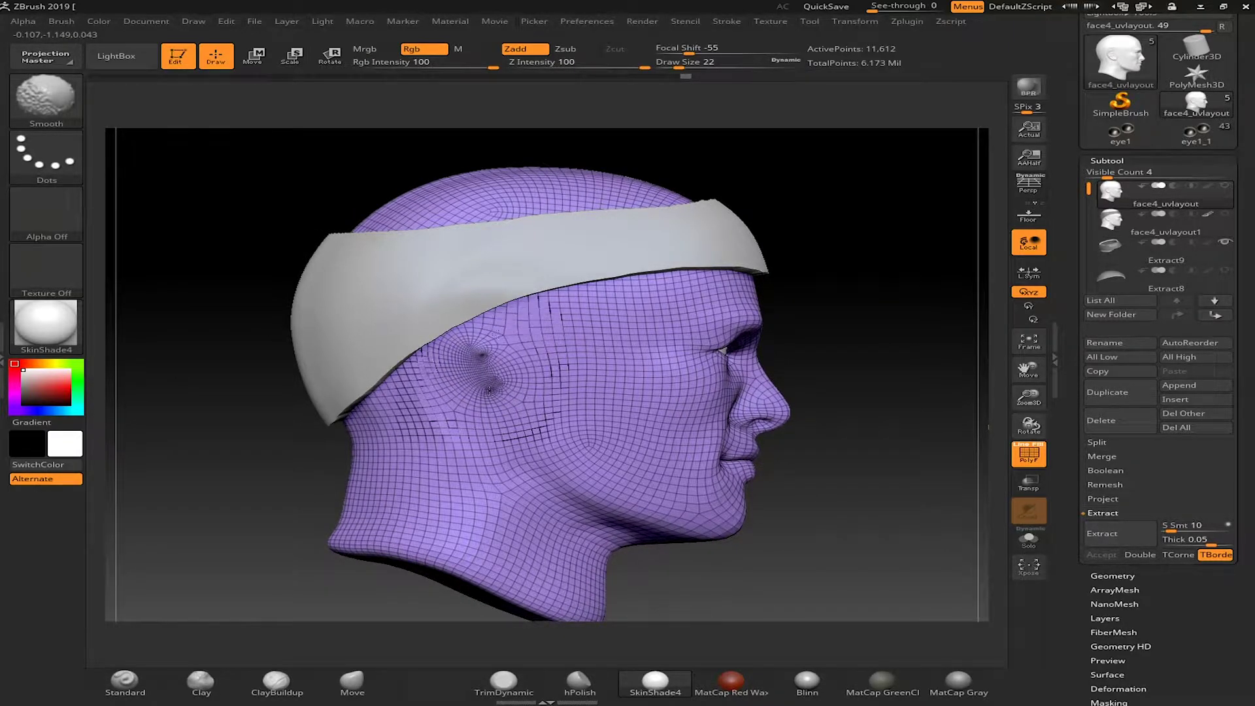
pyautogui.moveTo(981, 384)
pyautogui.mouseDown()
pyautogui.moveTo(919, 384)
pyautogui.moveTo(969, 373)
pyautogui.moveTo(948, 374)
pyautogui.mouseUp()
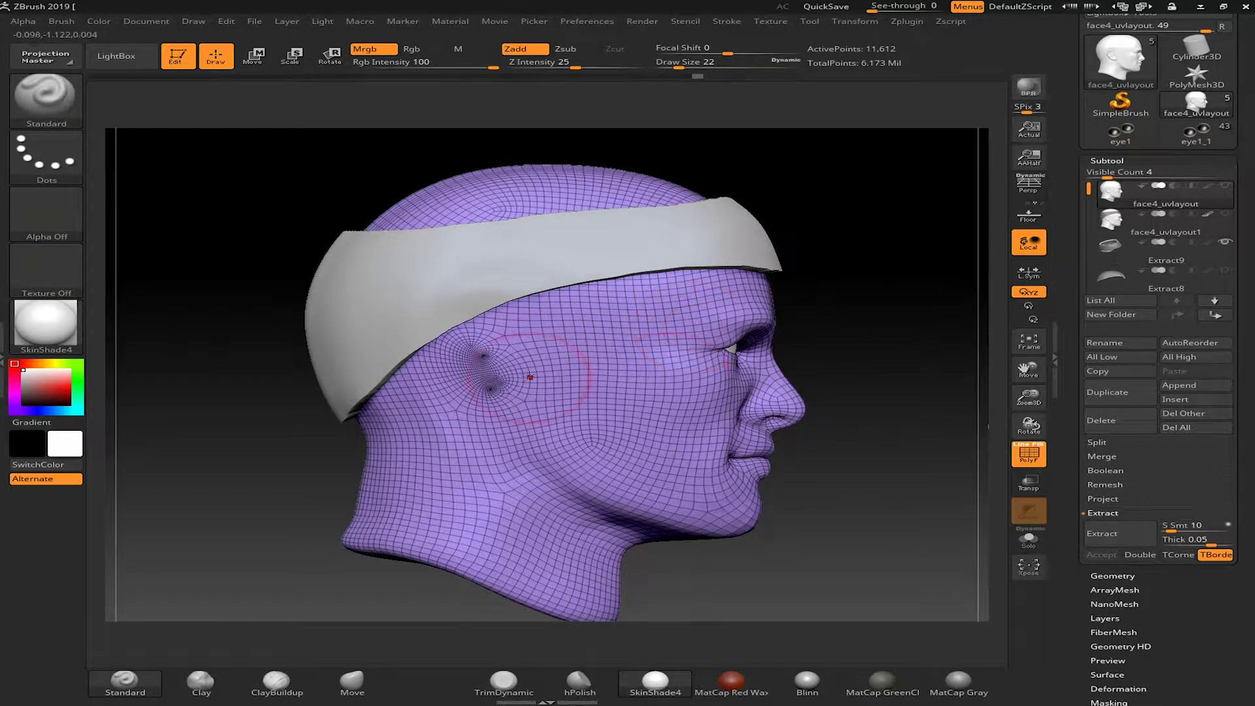
pyautogui.press('shift')
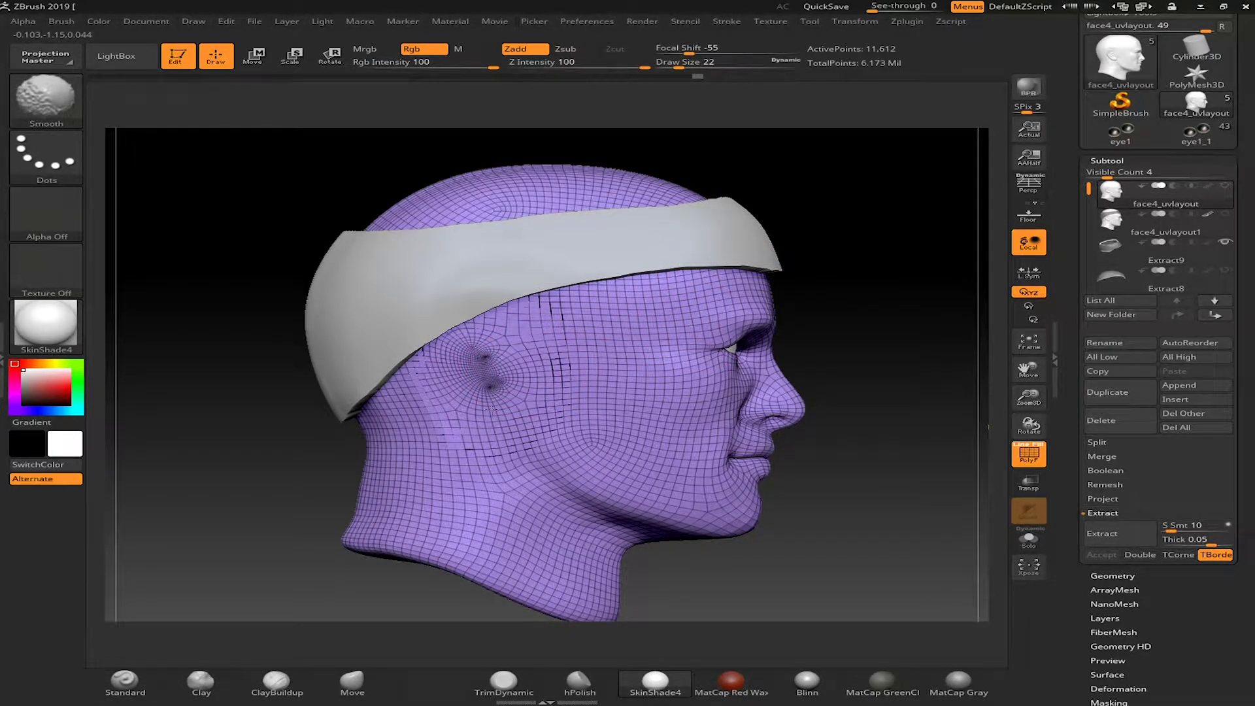
pyautogui.hotkey('shift', 'f')
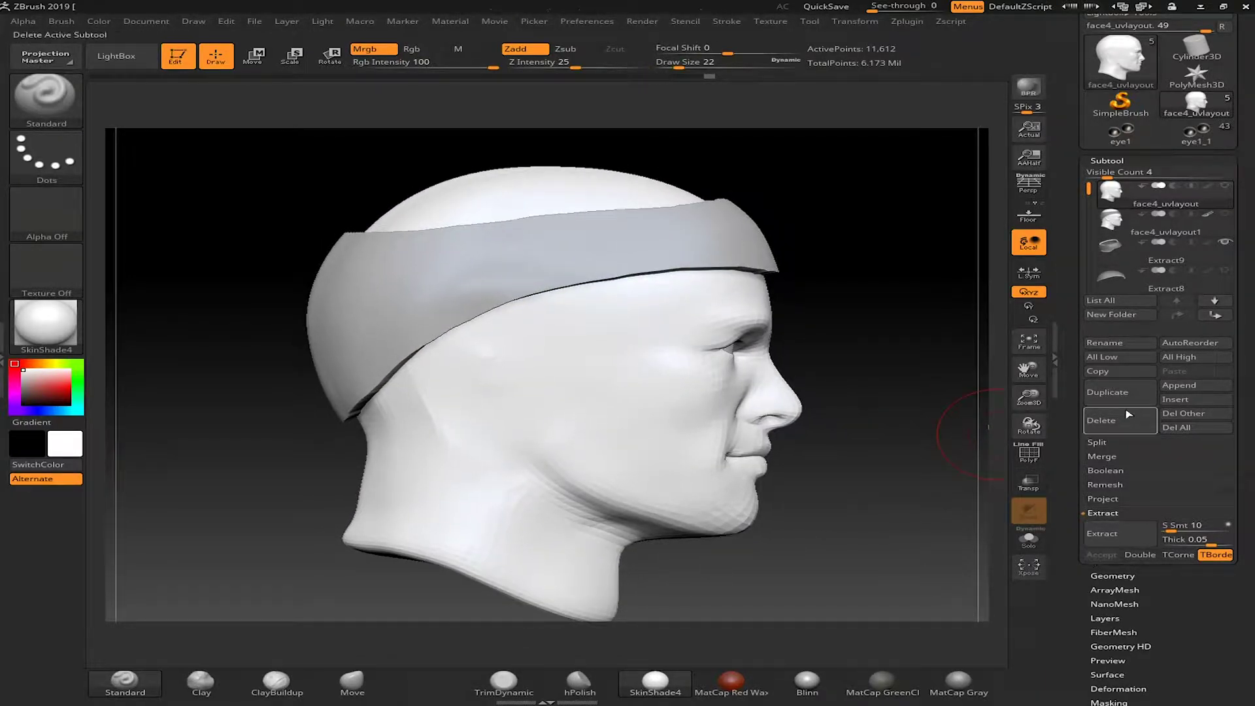
# - Test a mask stroke on the side of the remeshed head, clear it, and divide the mesh to SDiv 4
pyautogui.click(1112, 575)
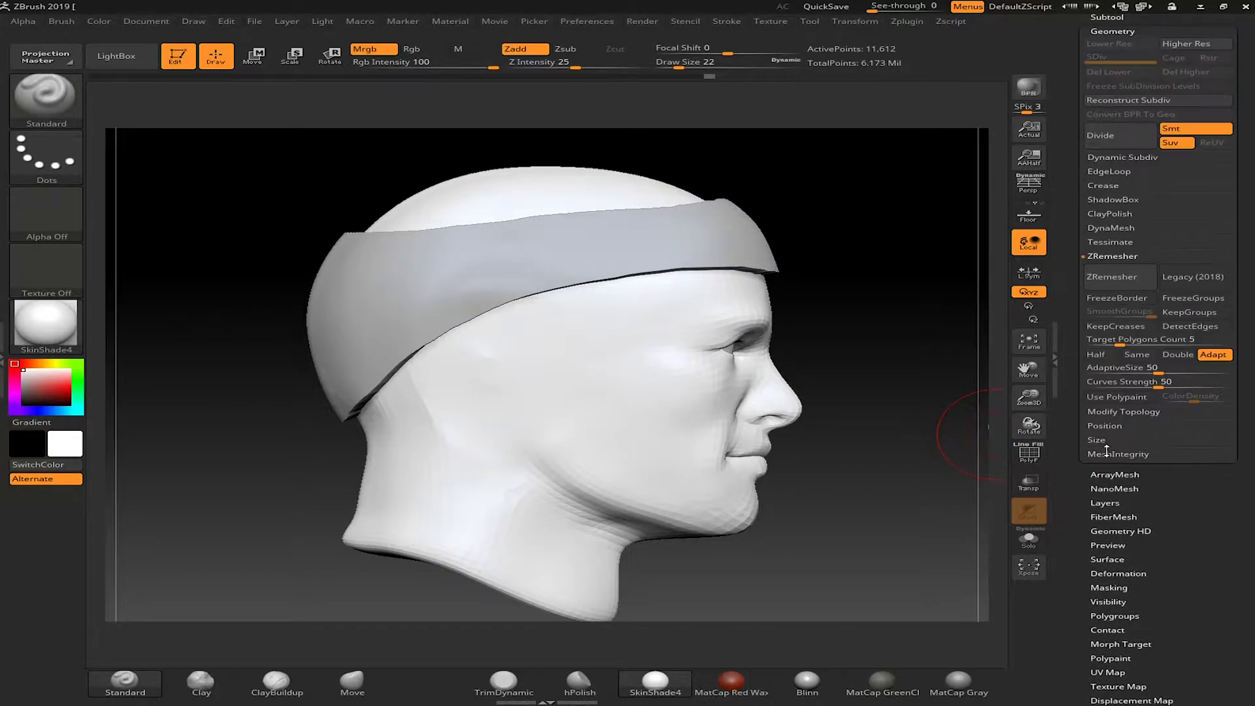
pyautogui.keyDown('ctrl'); pyautogui.moveTo(519, 373); pyautogui.dragTo(516, 376); pyautogui.keyUp('ctrl')
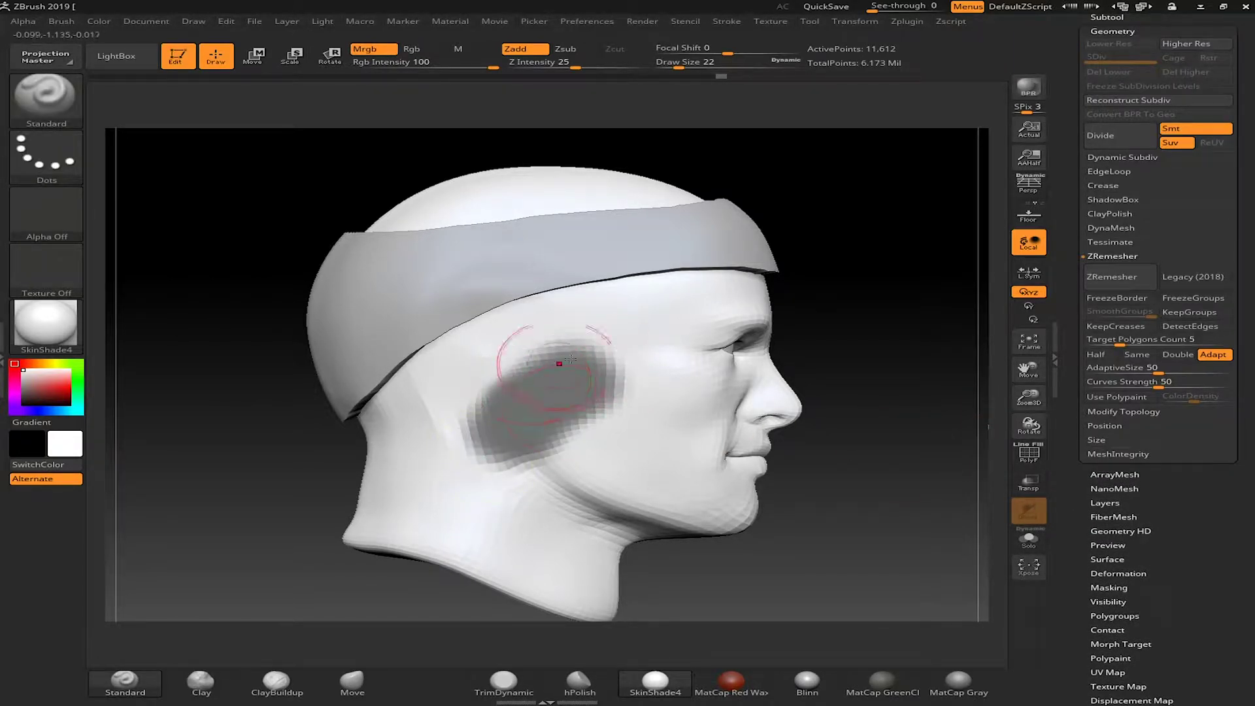
pyautogui.keyDown('ctrl'); pyautogui.click(902, 418); pyautogui.keyUp('ctrl')
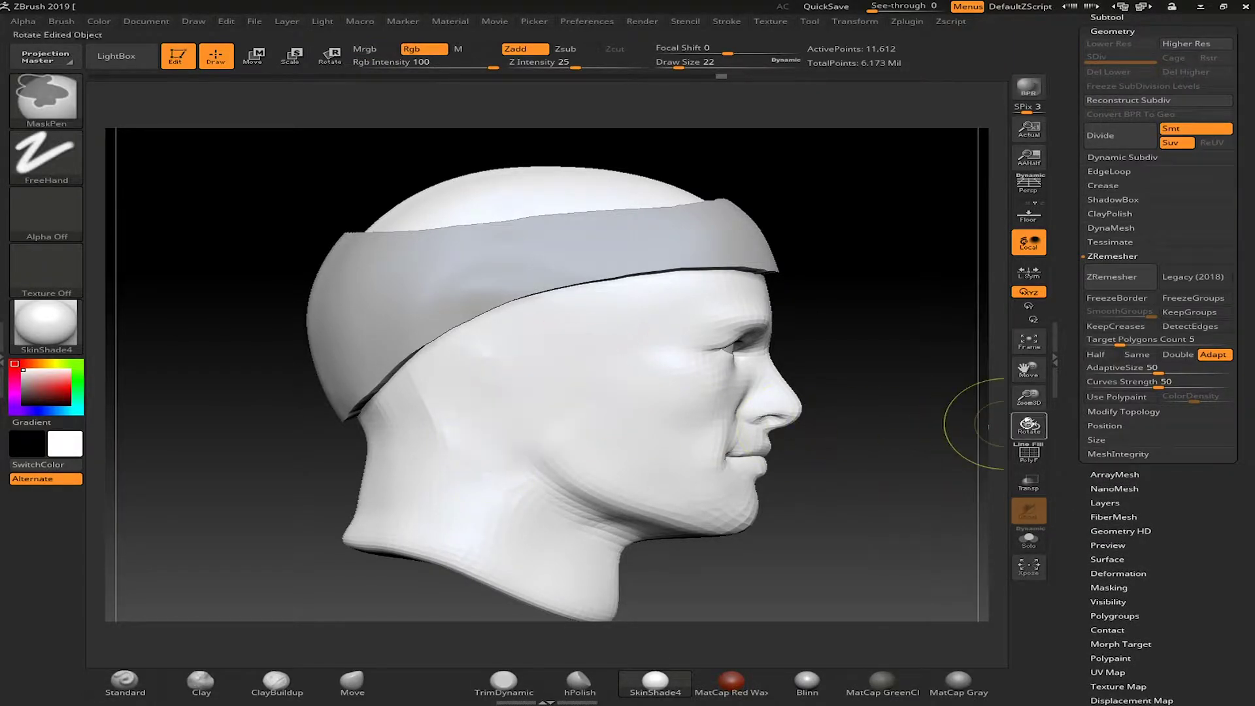
pyautogui.click(1117, 137)
pyautogui.click(1119, 138)
pyautogui.click(1119, 138)
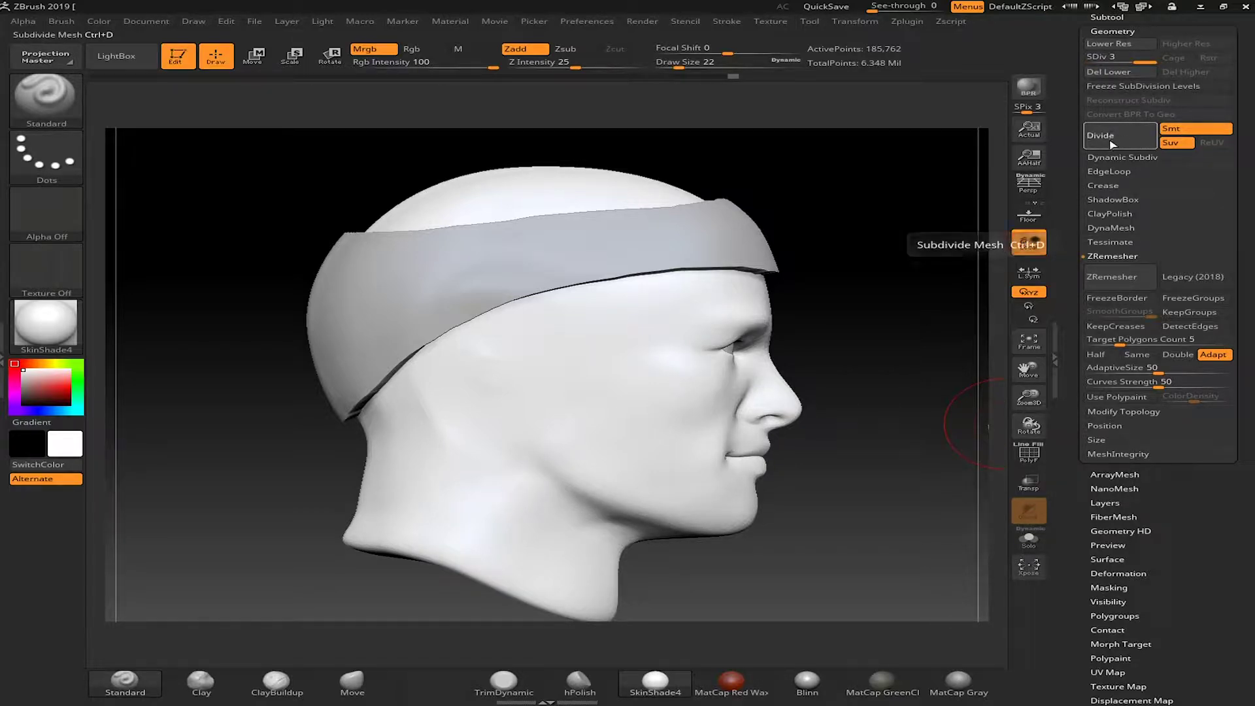
# - Check mask sharpness with more test strokes around the ear area, clear them, and divide the head up to SDiv 5
pyautogui.keyDown('ctrl'); pyautogui.moveTo(458, 415); pyautogui.dragTo(585, 356); pyautogui.keyUp('ctrl')
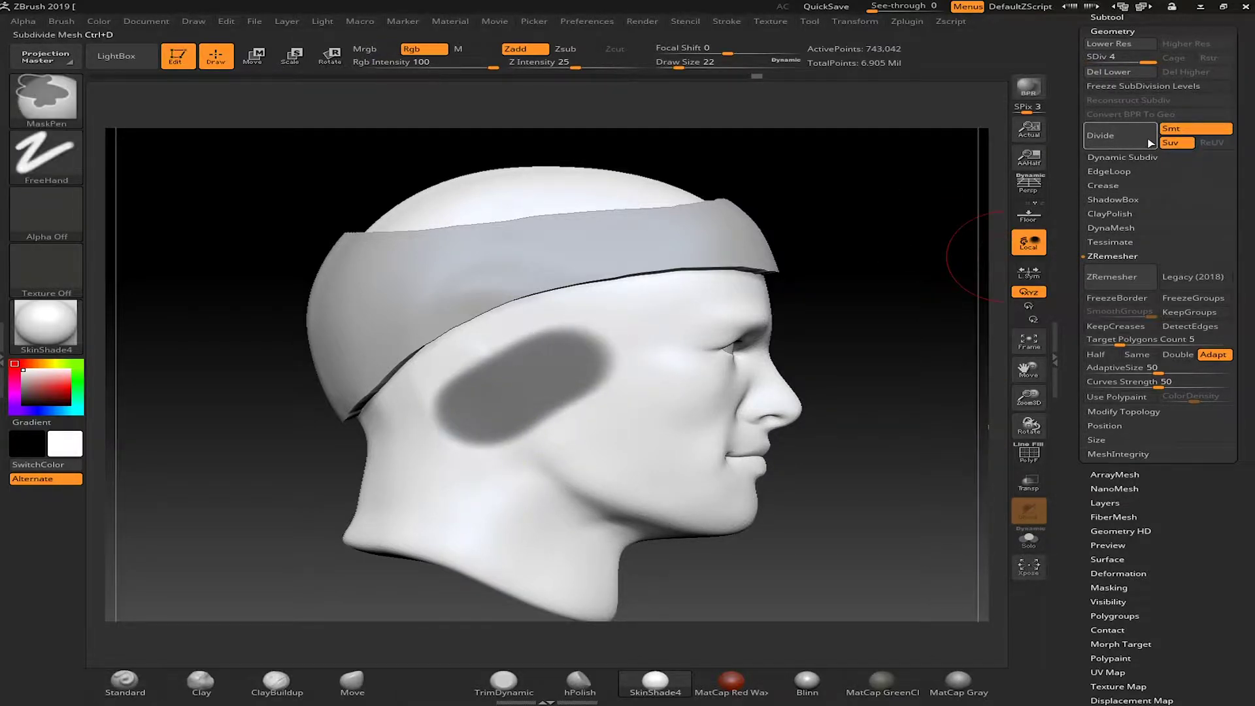
pyautogui.hotkey('ctrl', 'shift', 'a')
pyautogui.click(1119, 138)
pyautogui.keyDown('ctrl'); pyautogui.moveTo(505, 398); pyautogui.dragTo(549, 389); pyautogui.keyUp('ctrl')
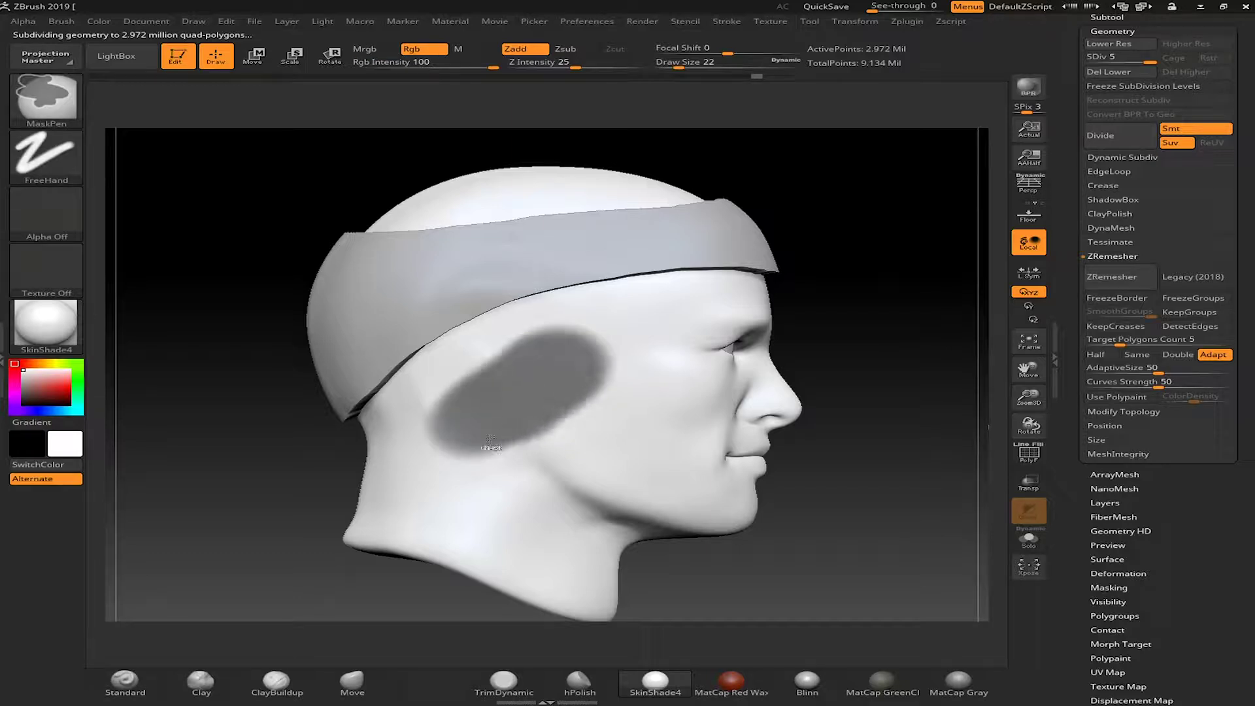
pyautogui.hotkey('ctrl', 'shift', 'a')
# - Mask a neck-guard area below the band, from the ear area around the back of the neck, at draw size 10
pyautogui.scroll(-5, 745, 392)
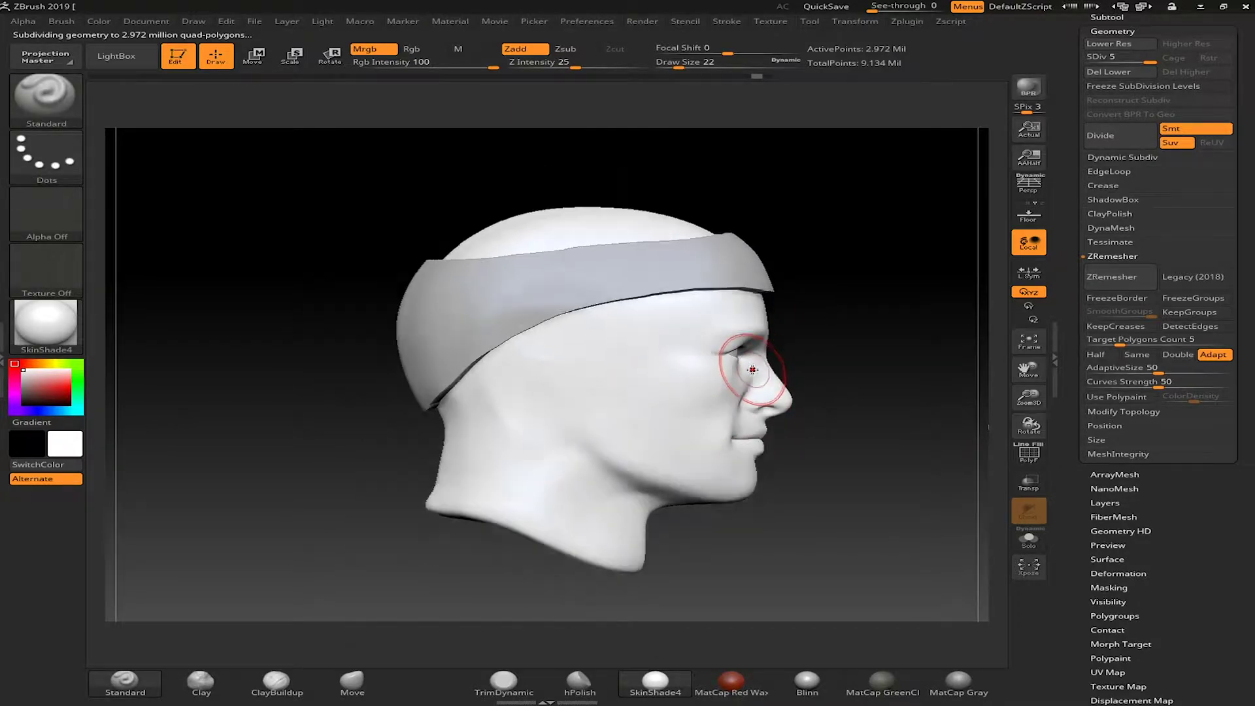
pyautogui.scroll(5, 620, 366)
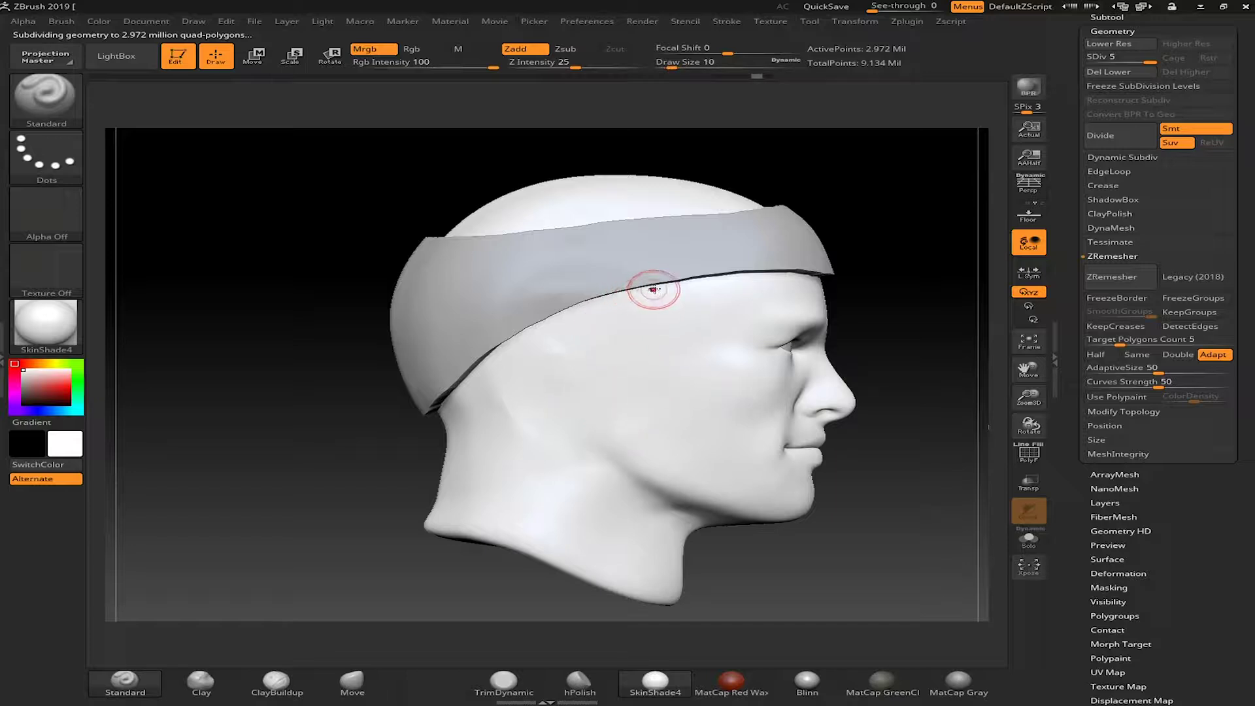
pyautogui.press('ctrl')
pyautogui.moveTo(624, 303)
pyautogui.keyDown('ctrl'); pyautogui.mouseDown()
pyautogui.moveTo(447, 470)
pyautogui.moveTo(533, 330)
pyautogui.moveTo(517, 343)
pyautogui.mouseUp(); pyautogui.keyUp('ctrl')
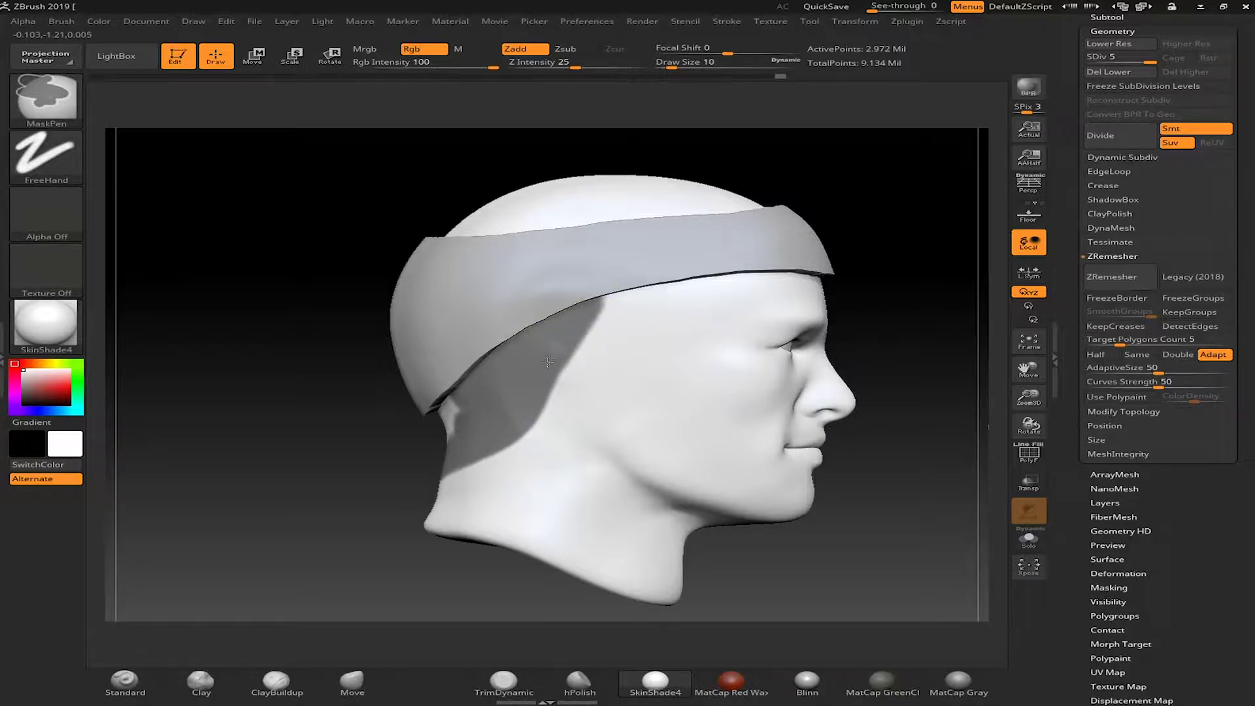
pyautogui.moveTo(439, 412); pyautogui.dragTo(477, 425)
pyautogui.press('ctrl')
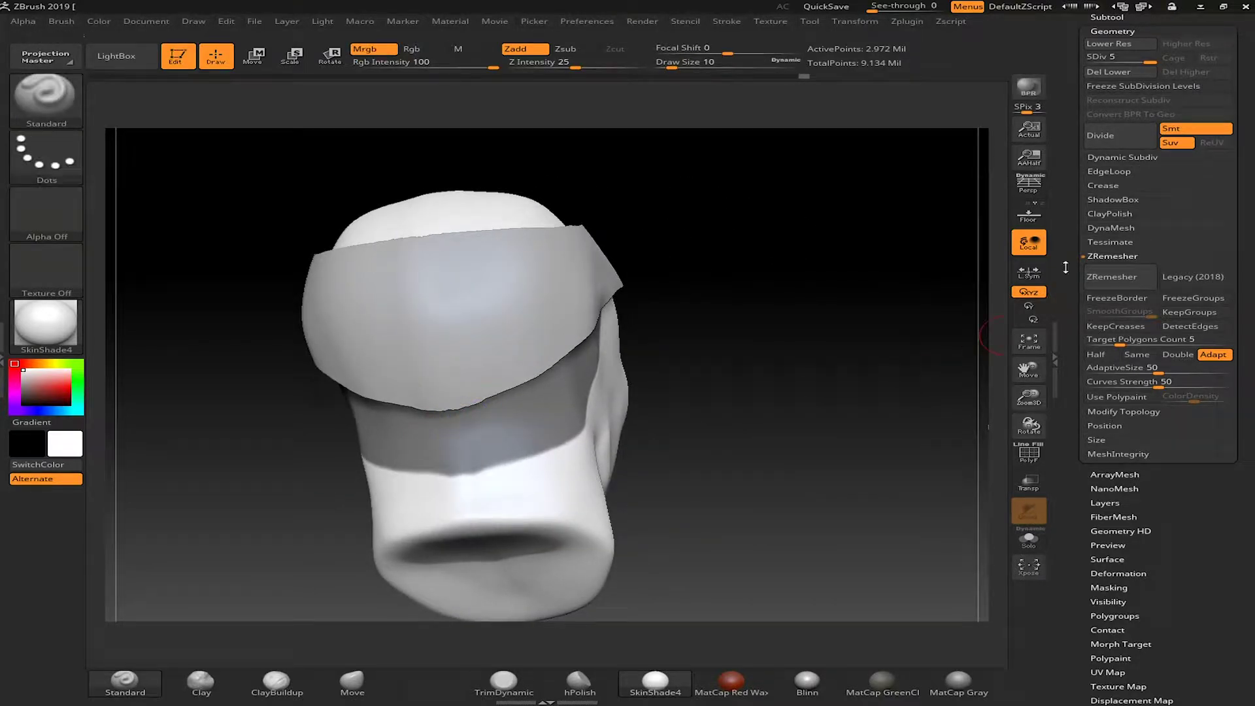
# - Solo the head and extend the neck-guard mask up toward the temple and across the back of the head
pyautogui.scroll(4, 1067, 357)
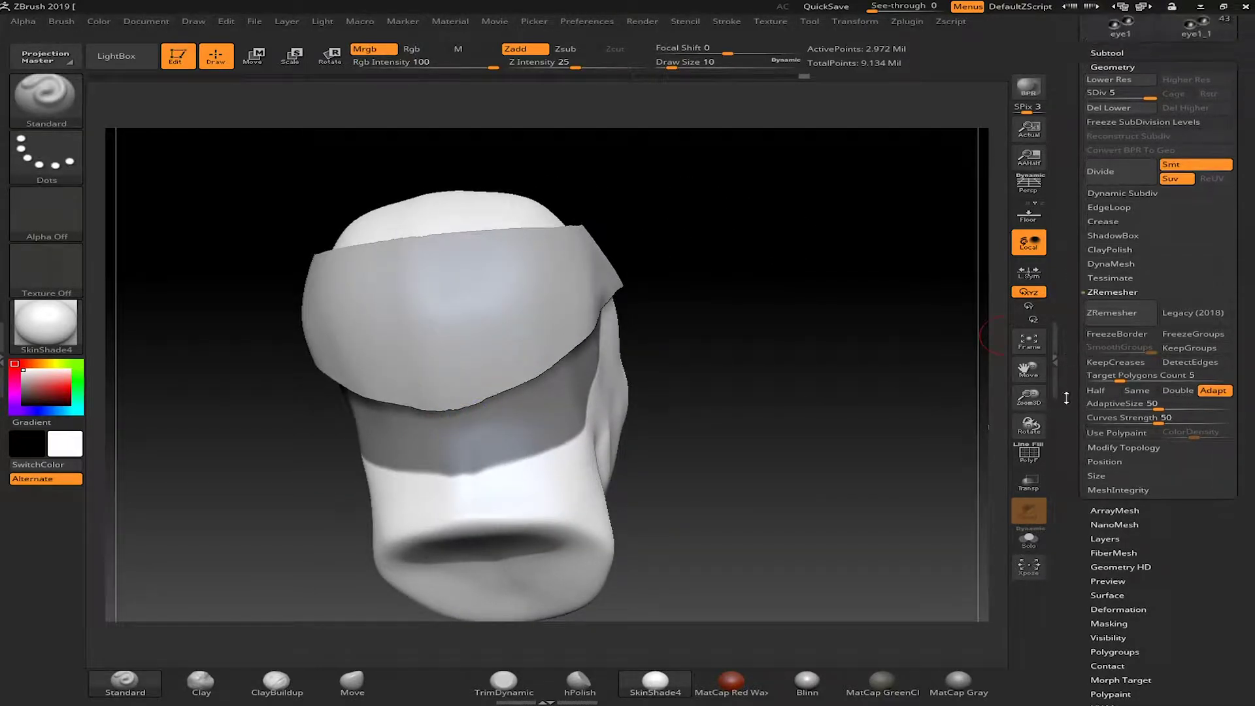
pyautogui.click(1029, 539)
pyautogui.moveTo(966, 528); pyautogui.dragTo(723, 425)
pyautogui.moveTo(634, 252)
pyautogui.keyDown('ctrl'); pyautogui.mouseDown()
pyautogui.moveTo(642, 285)
pyautogui.moveTo(575, 314)
pyautogui.moveTo(537, 358)
pyautogui.mouseUp(); pyautogui.keyUp('ctrl')
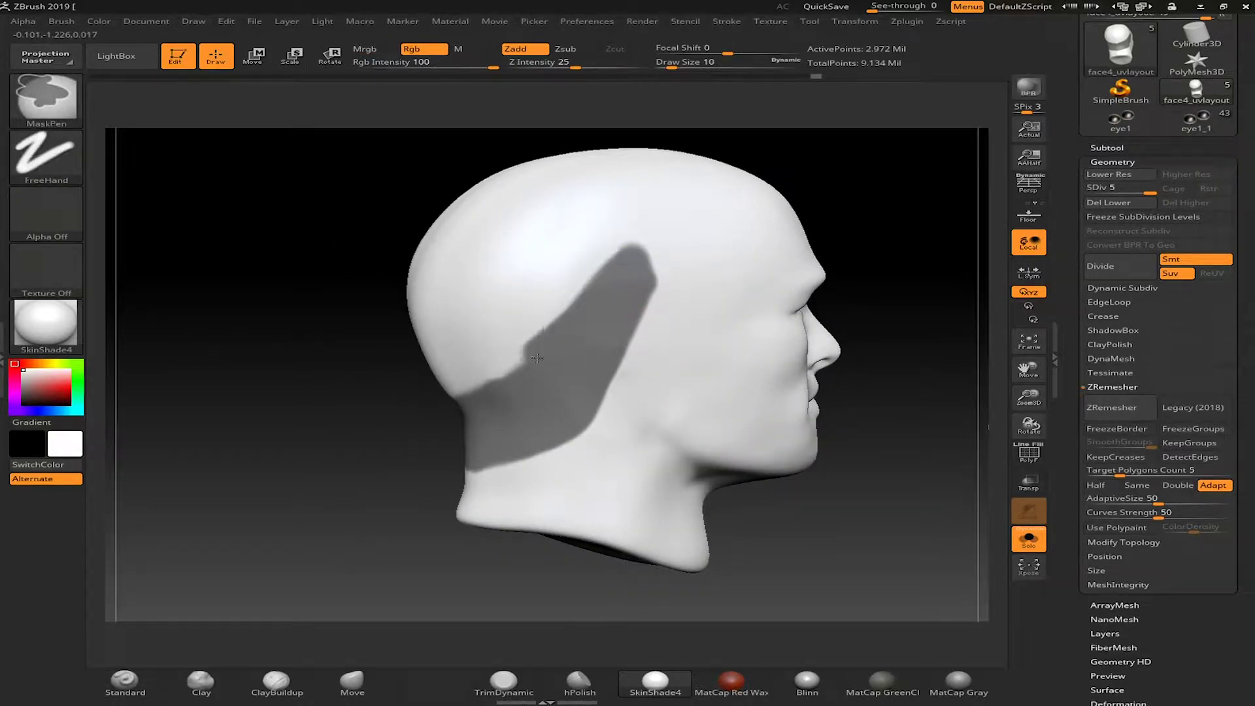
pyautogui.moveTo(376, 442); pyautogui.dragTo(482, 393)
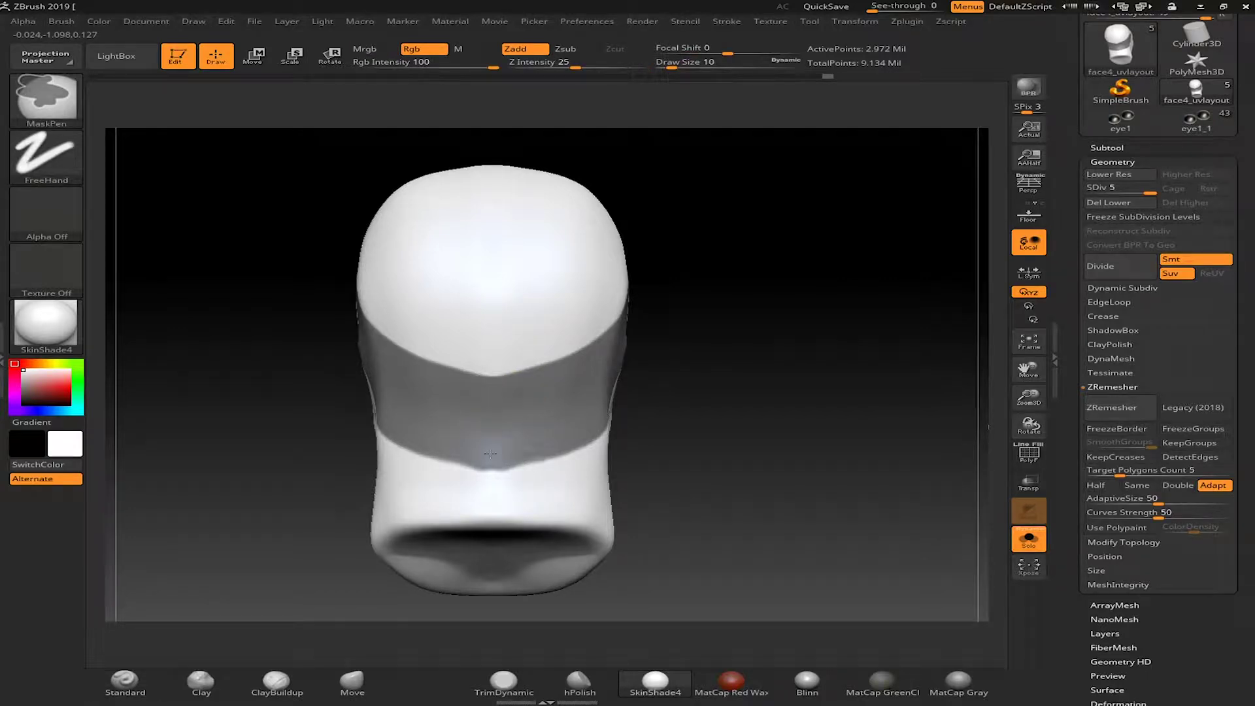
# - Refine the upper edge and pointed tip of the neck-guard mask at draw size 7
pyautogui.moveTo(649, 399); pyautogui.dragTo(714, 367)
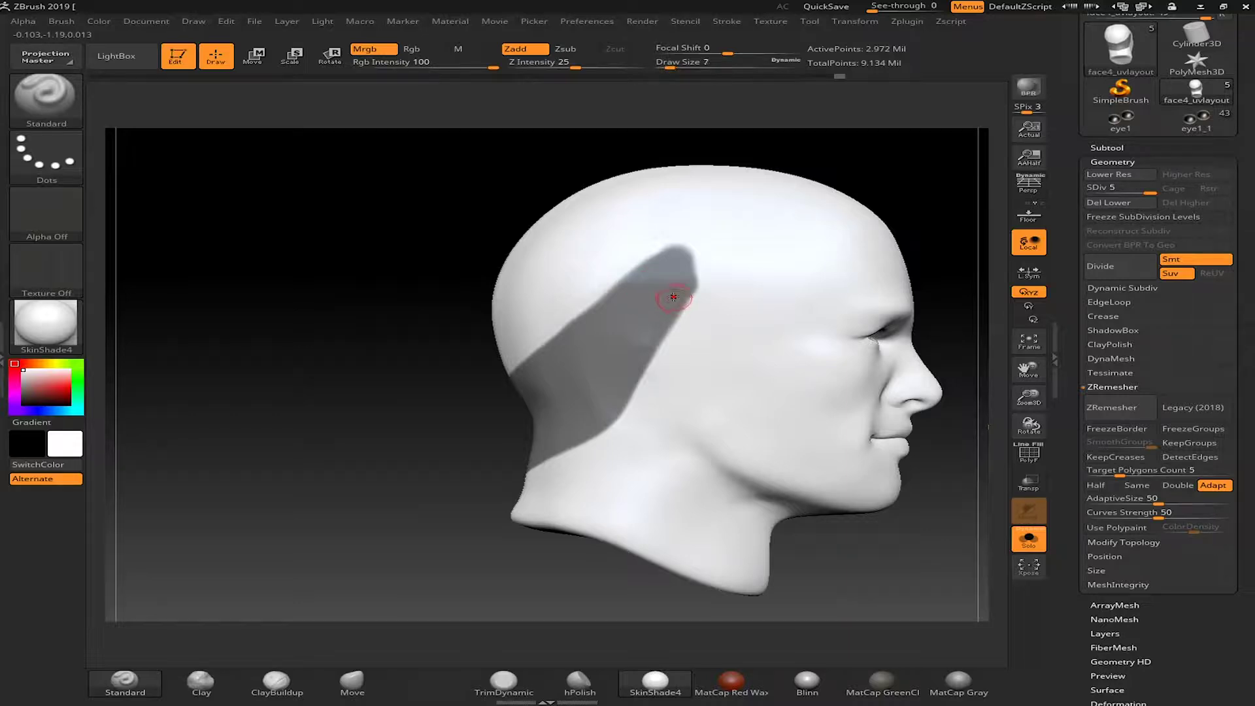
pyautogui.press('ctrl')
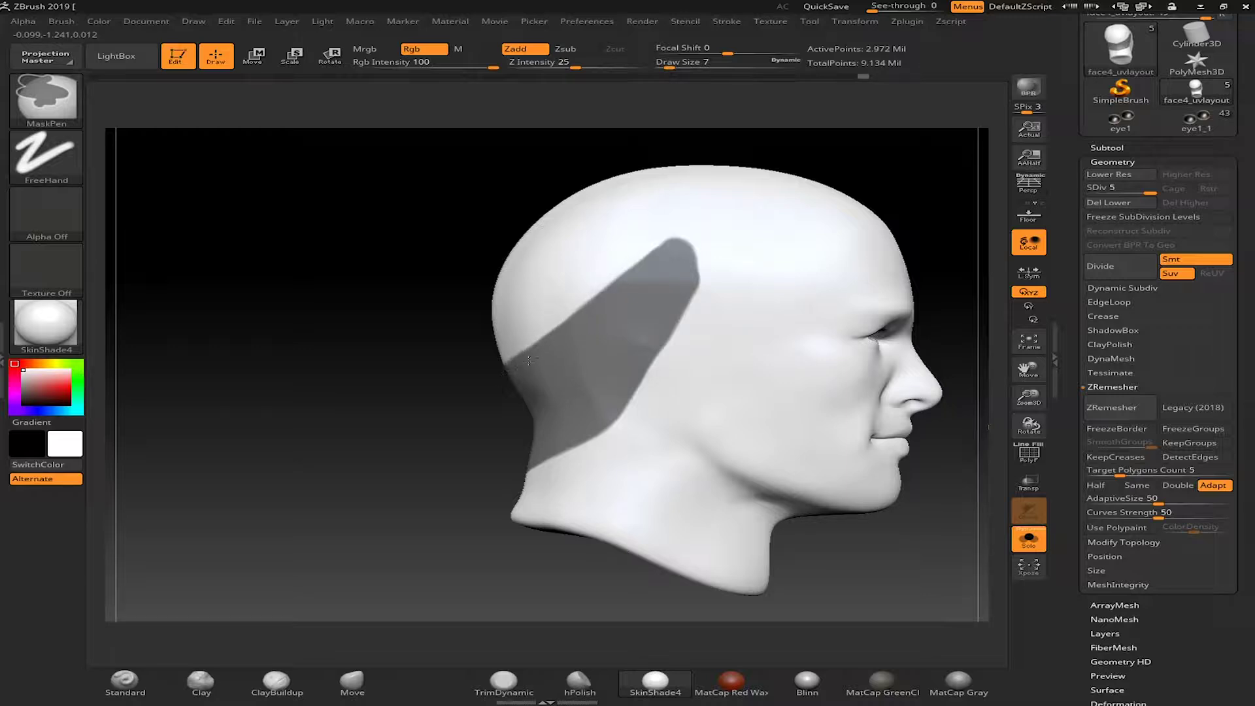
pyautogui.moveTo(426, 451); pyautogui.dragTo(573, 359)
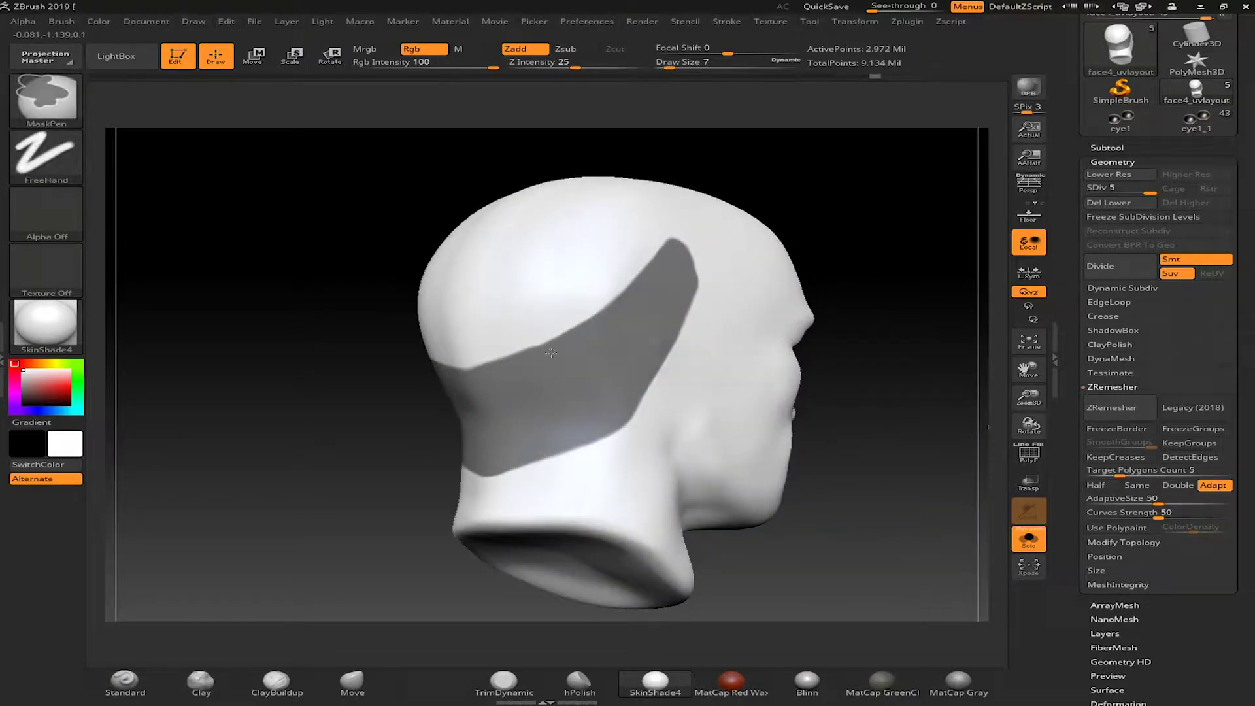
# - Extract the masked neck-guard area with a thickness of 0.04 and accept it as a new subtool
pyautogui.moveTo(848, 406); pyautogui.dragTo(905, 405)
pyautogui.moveTo(1078, 408); pyautogui.dragTo(1077, 490)
pyautogui.click(1107, 229)
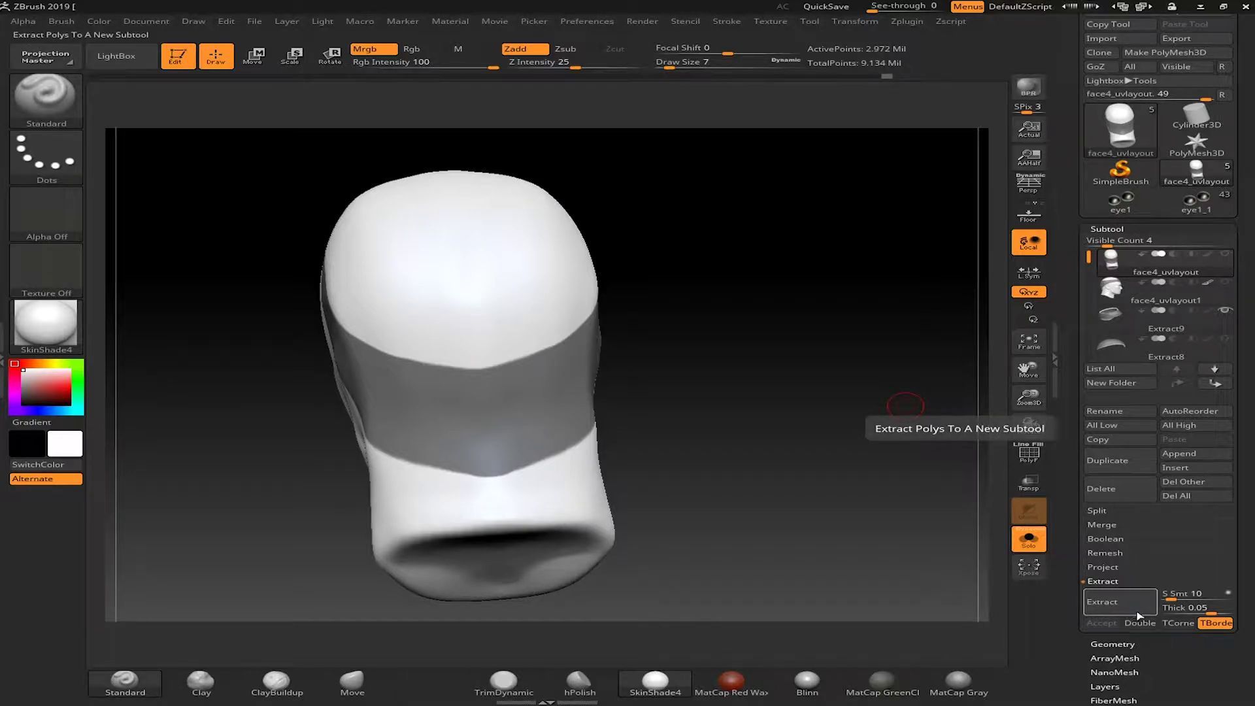
pyautogui.click(1170, 609)
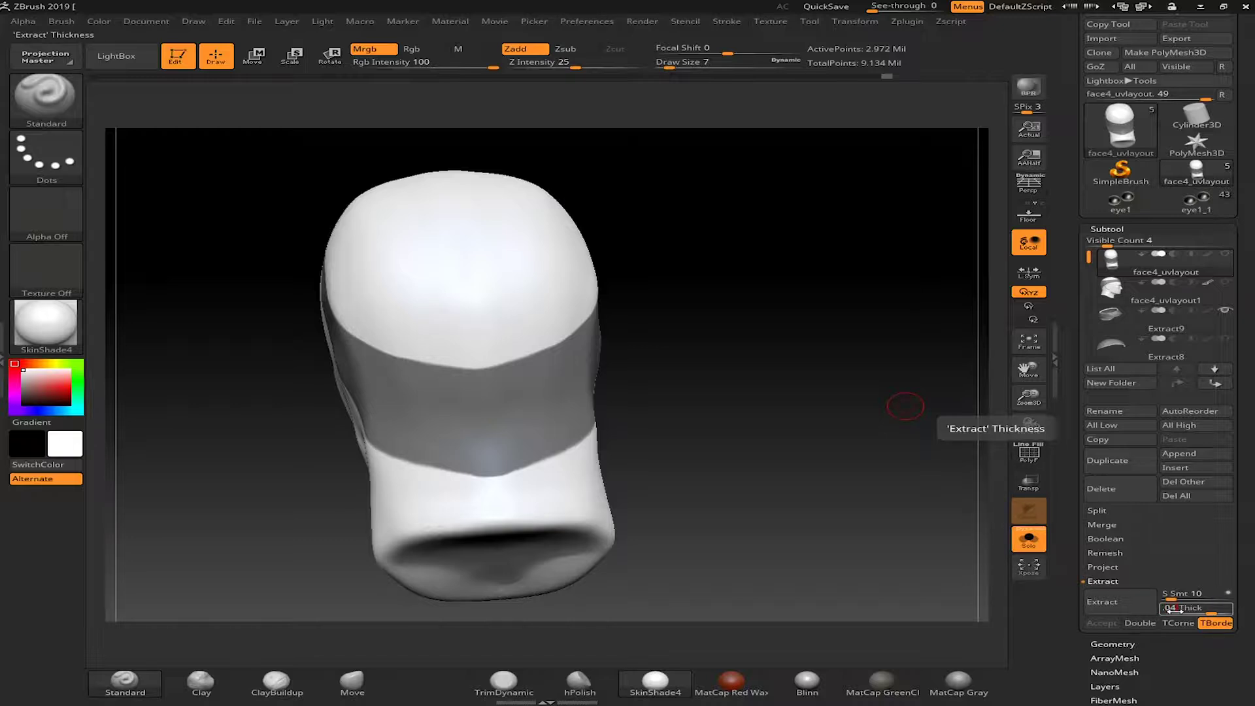
pyautogui.write('0.04')
pyautogui.press('Return')
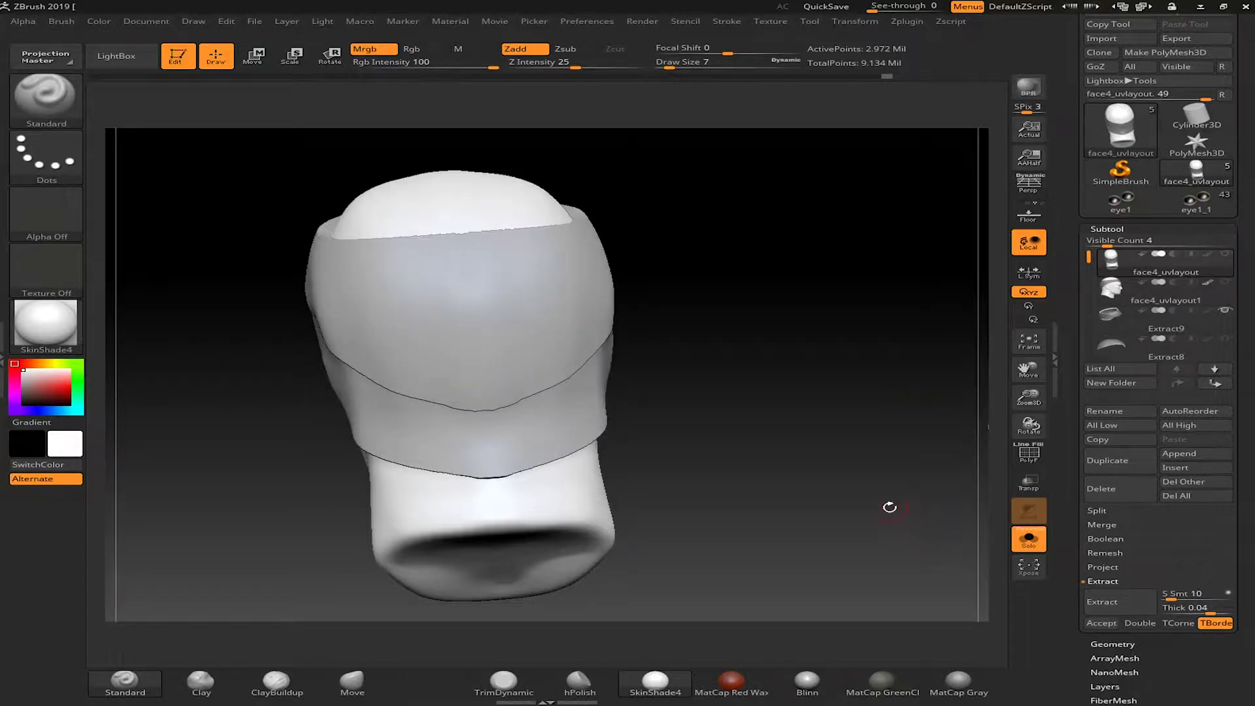
pyautogui.click(1110, 624)
pyautogui.moveTo(816, 326); pyautogui.dragTo(987, 547)
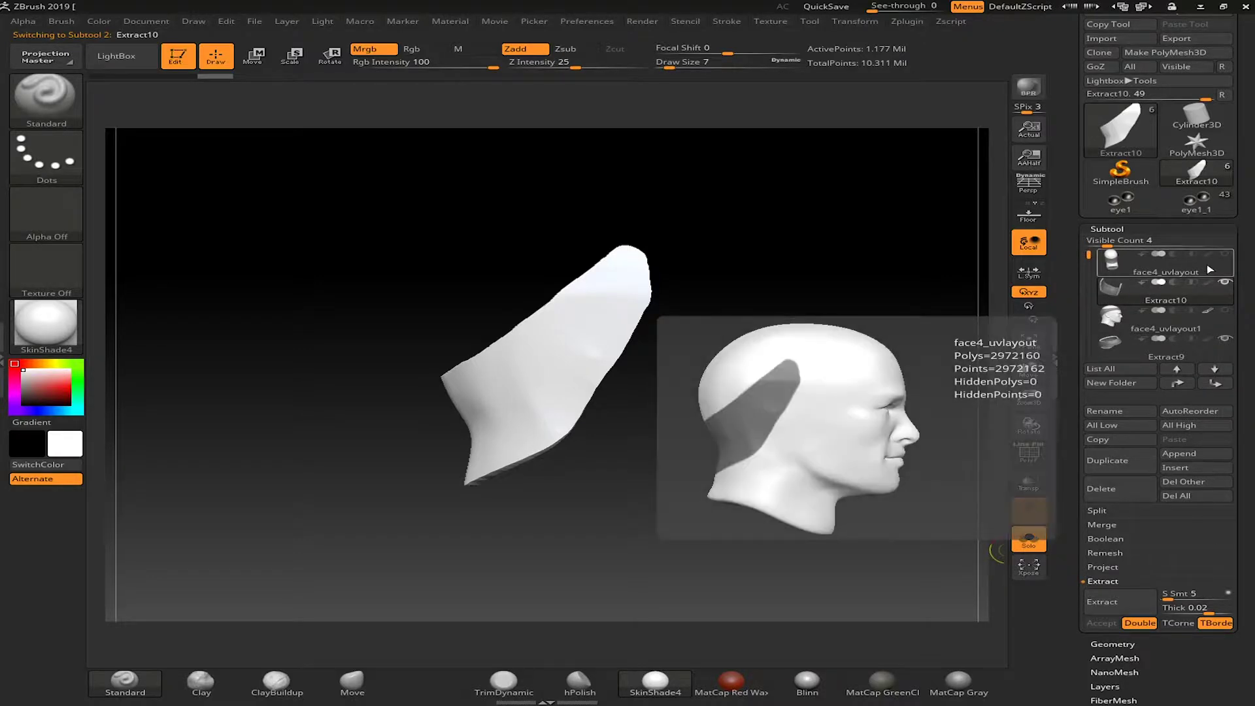
# - Select the face4_uvlayout head, leave solo mode, and show the face4_uvlayout1 head and the Extract8 cap
pyautogui.click(1099, 260)
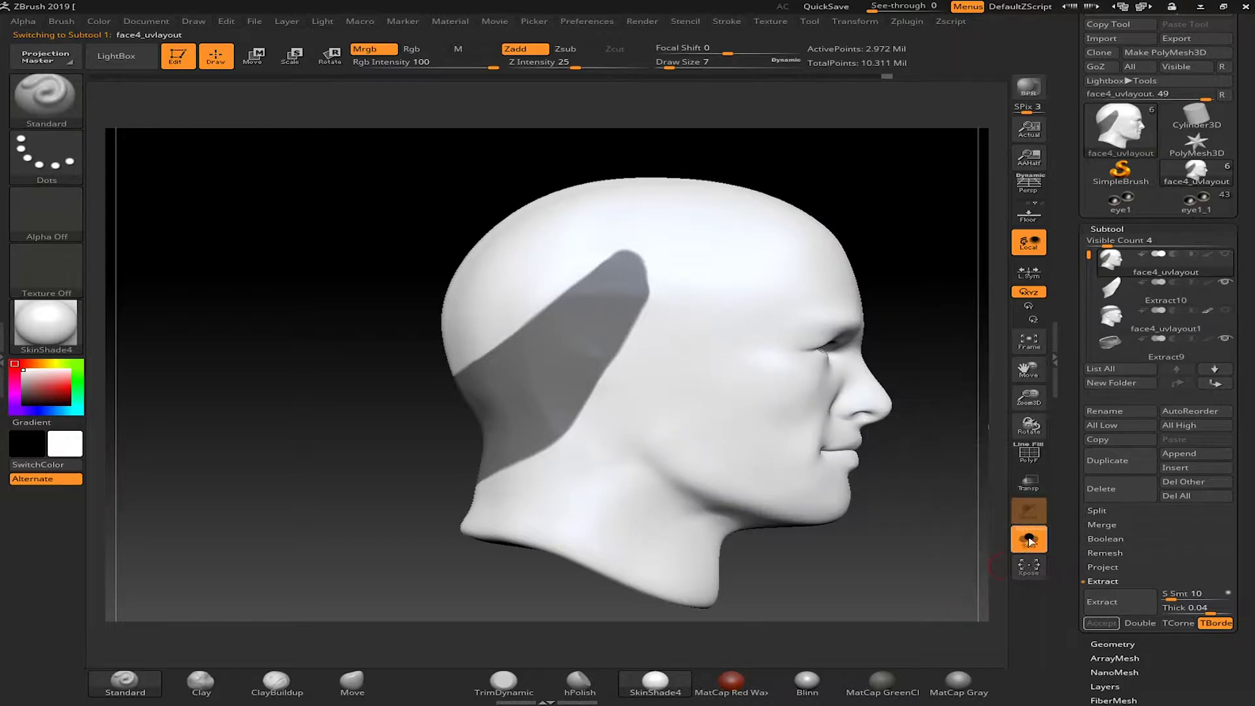
pyautogui.click(1227, 318)
pyautogui.moveTo(1226, 315)
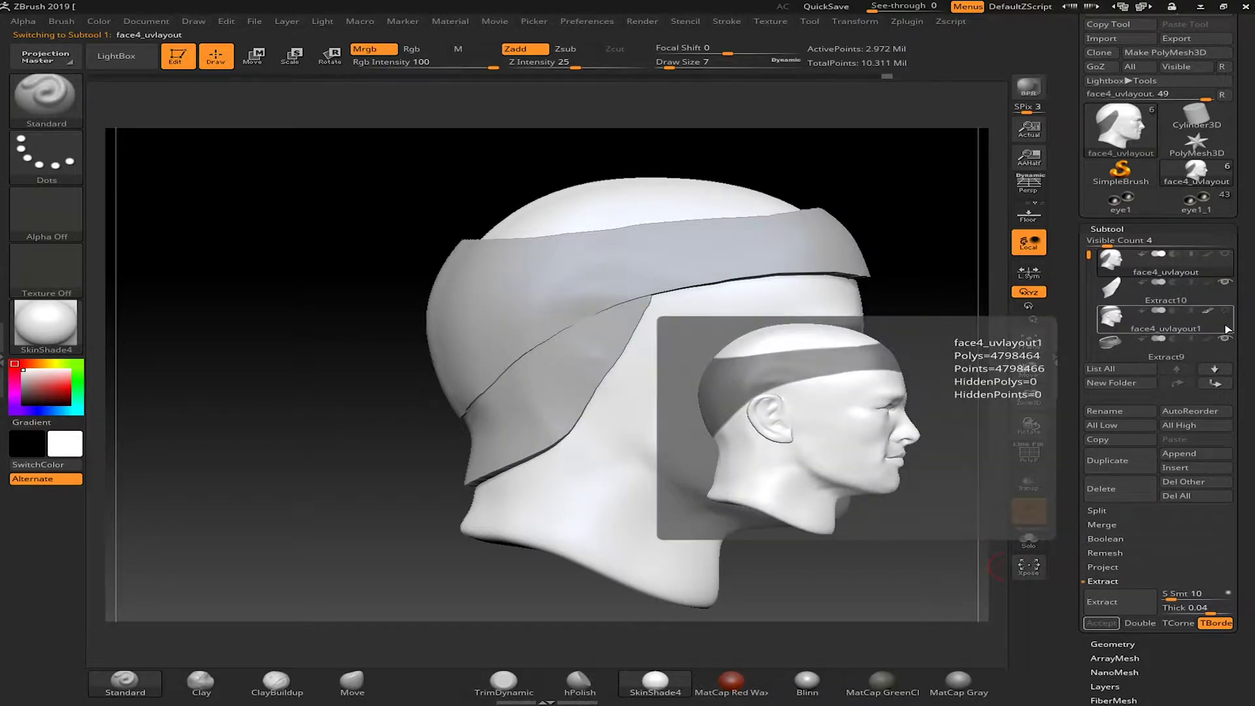
pyautogui.click(1226, 311)
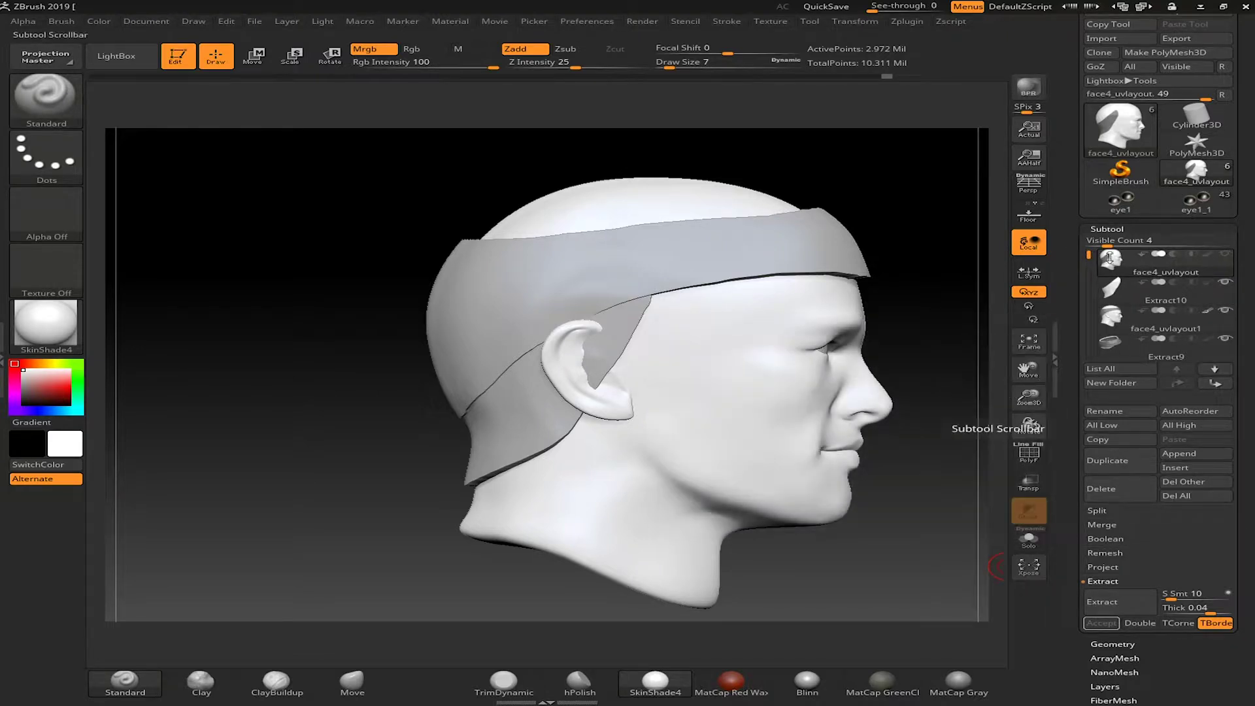
pyautogui.moveTo(1088, 259); pyautogui.dragTo(1082, 300)
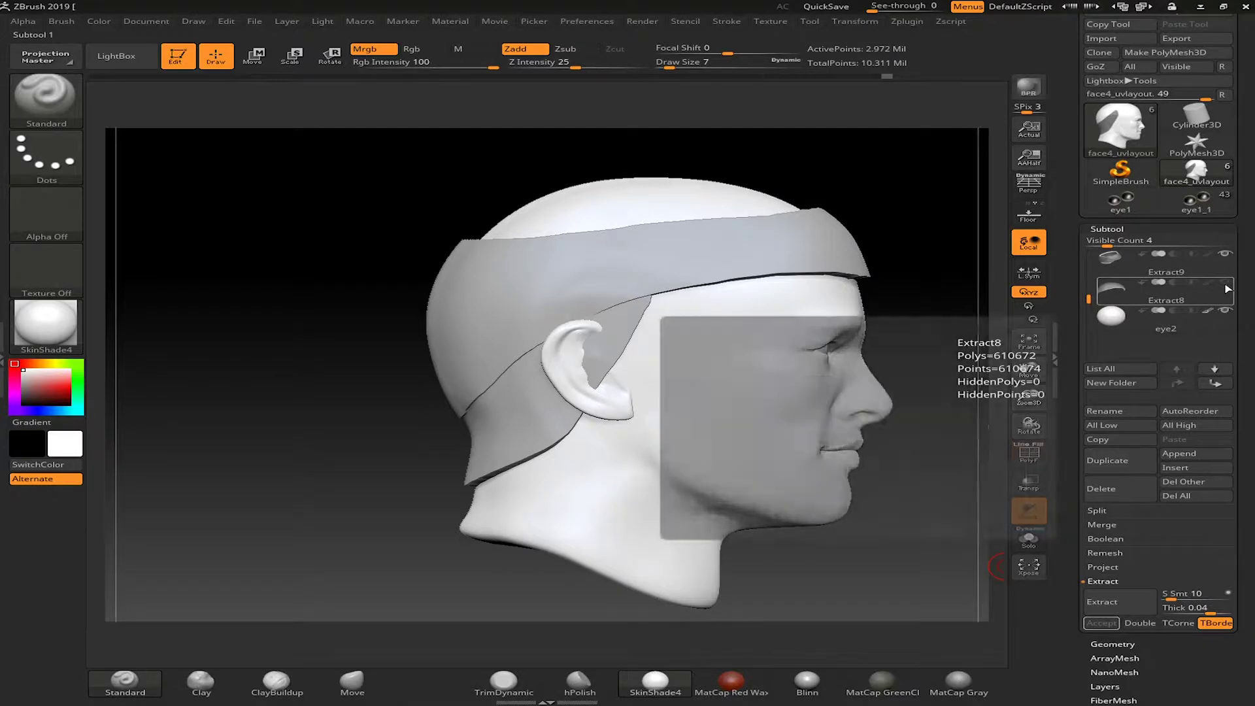
pyautogui.moveTo(907, 306); pyautogui.dragTo(876, 305)
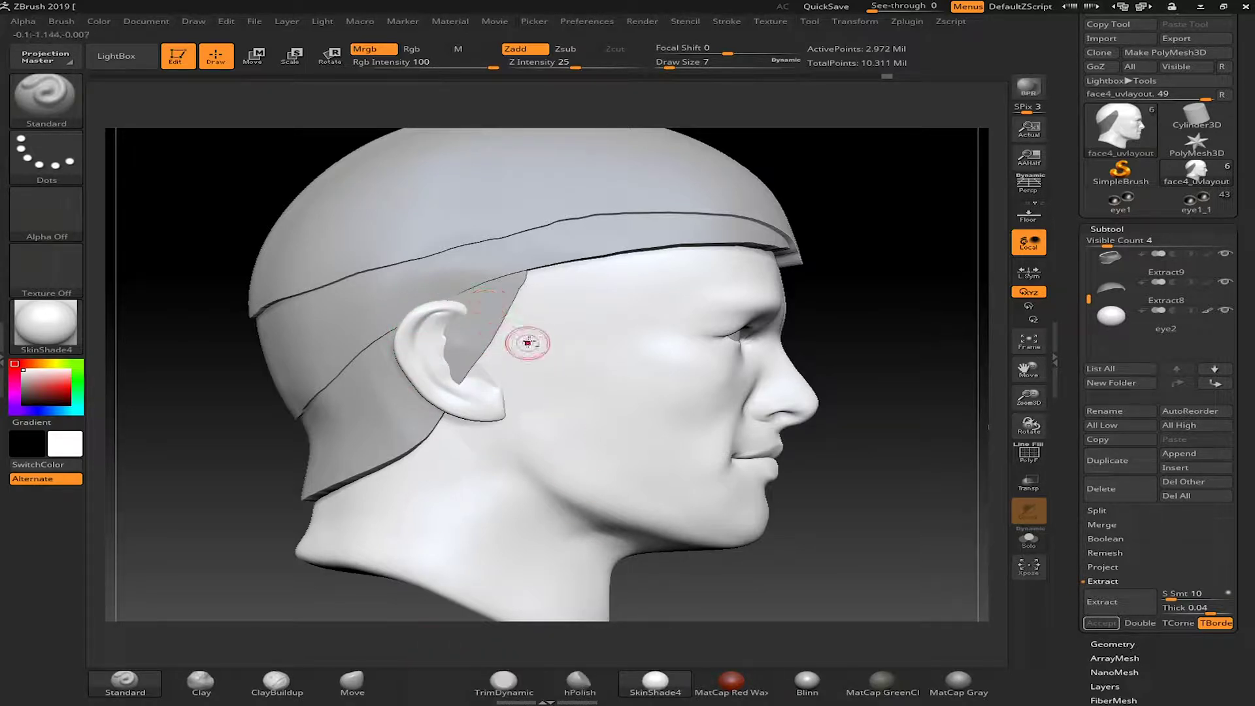
# - Reshape the Extract9 band's lower edge above the ear using the Move brush at draw size 38, and select the Extract8 cap
pyautogui.keyDown('alt'); pyautogui.click(466, 278); pyautogui.keyUp('alt')
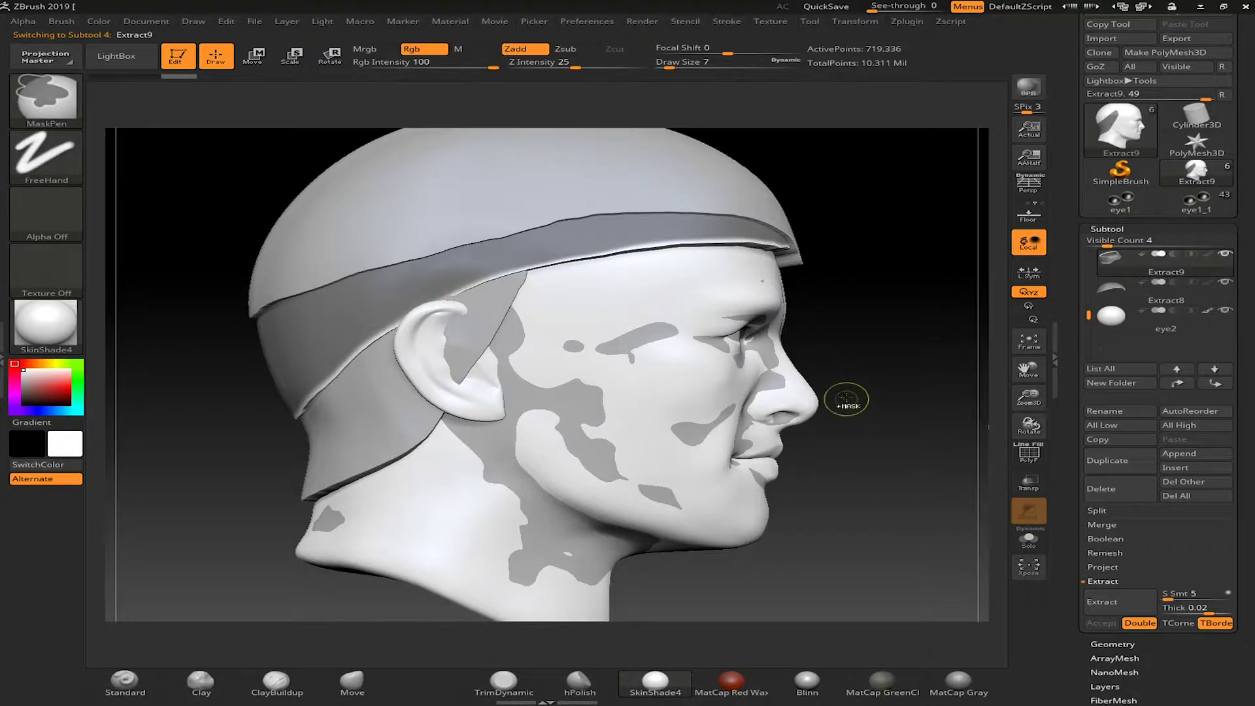
pyautogui.press(']')
pyautogui.press(']')
pyautogui.press(']')
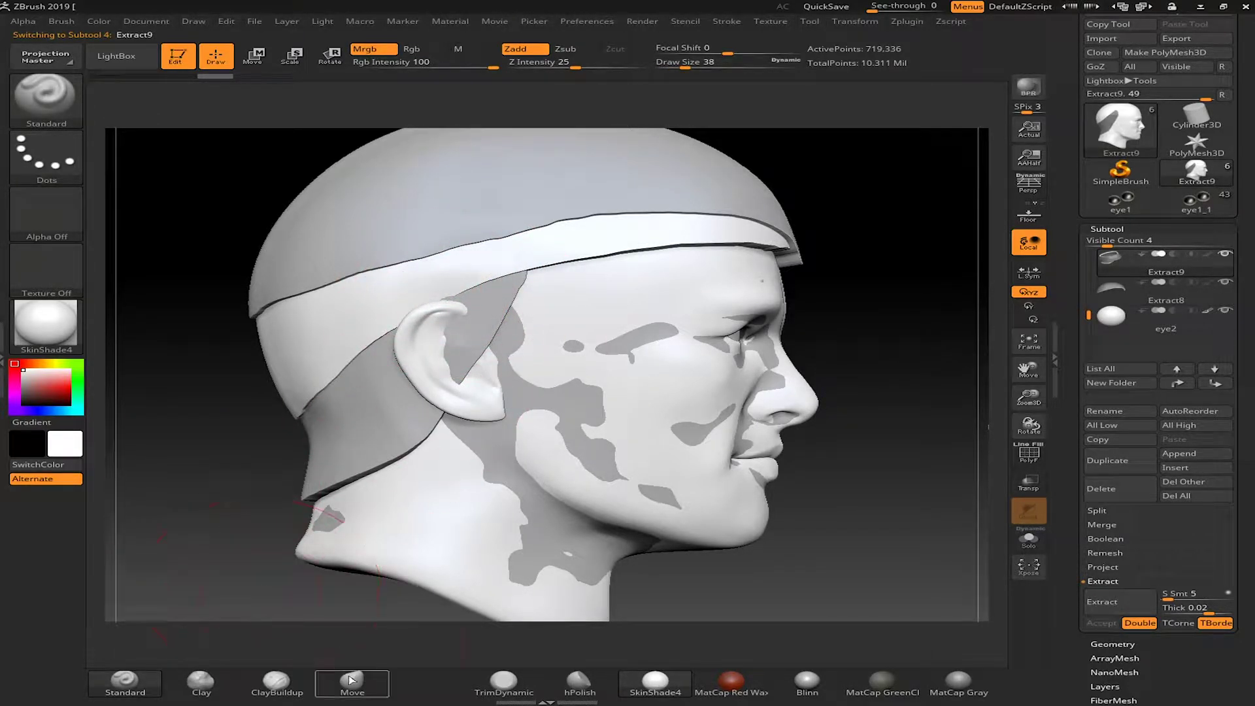
pyautogui.click(352, 680)
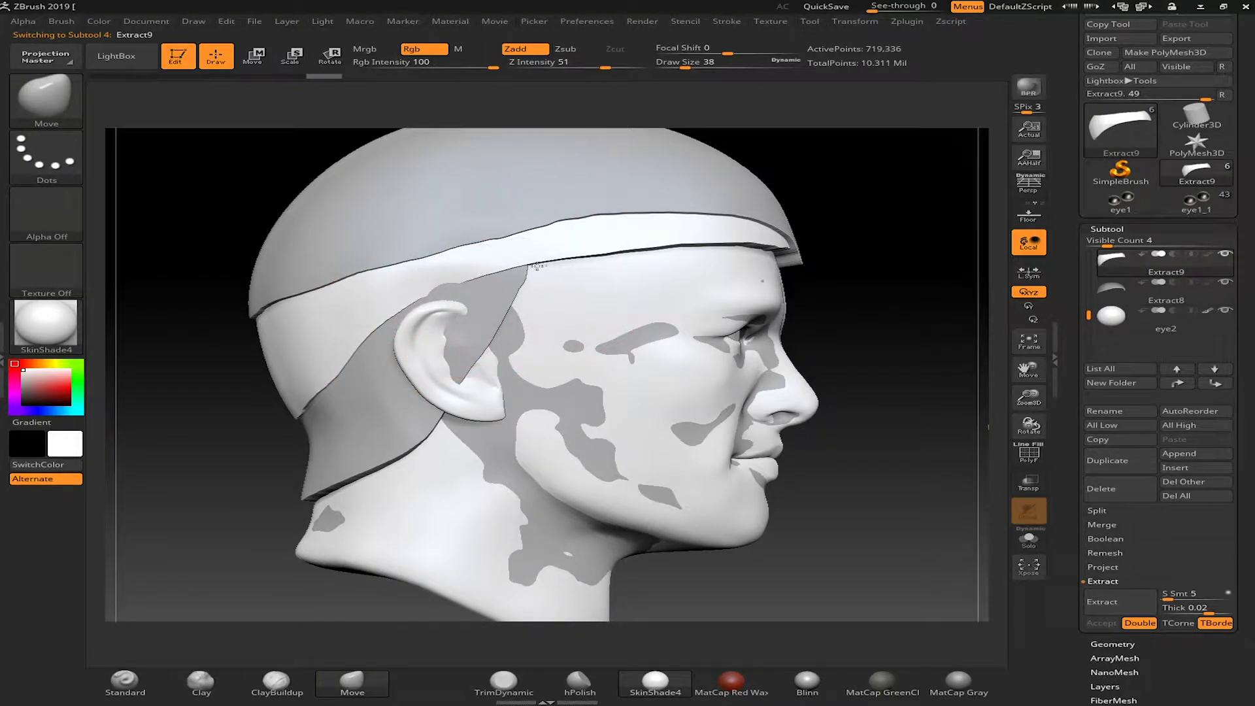
pyautogui.moveTo(425, 312); pyautogui.dragTo(490, 327)
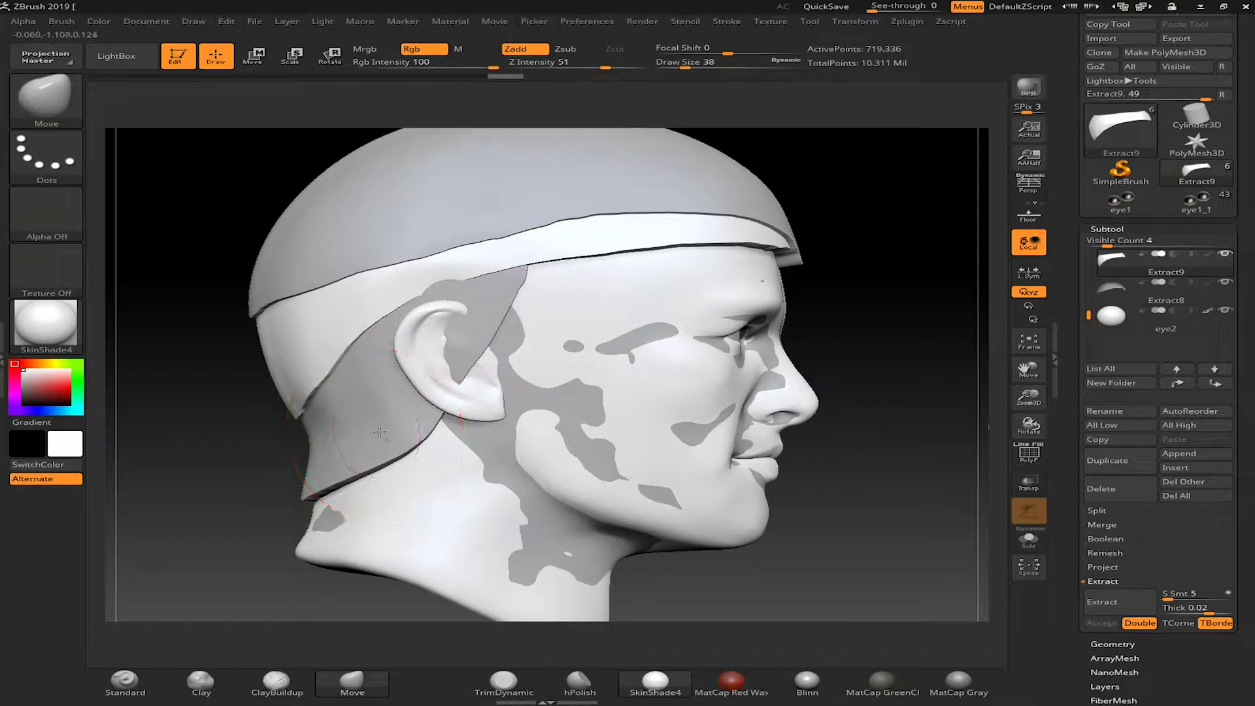
pyautogui.click(1135, 281)
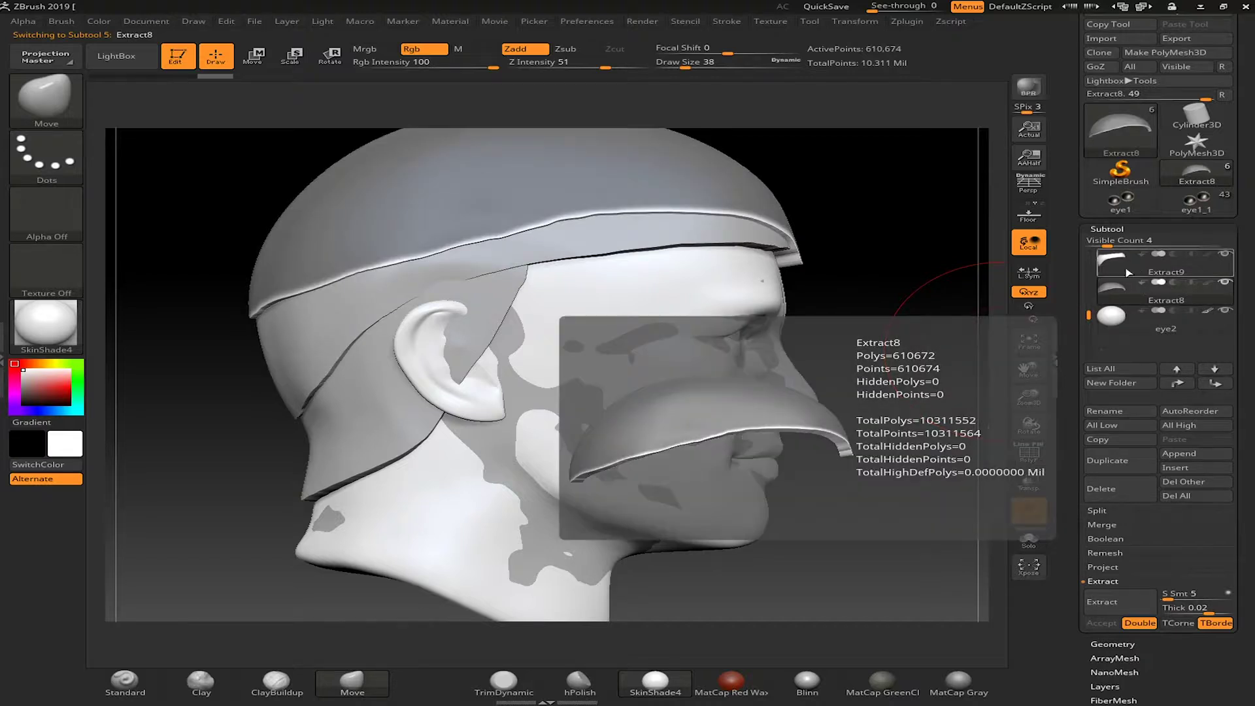
# - Select the Extract10 neck guard, pull its front tip back behind the ear with the Move brush at draw size 38, and smooth it
pyautogui.moveTo(1084, 315); pyautogui.dragTo(1091, 278)
pyautogui.click(1131, 299)
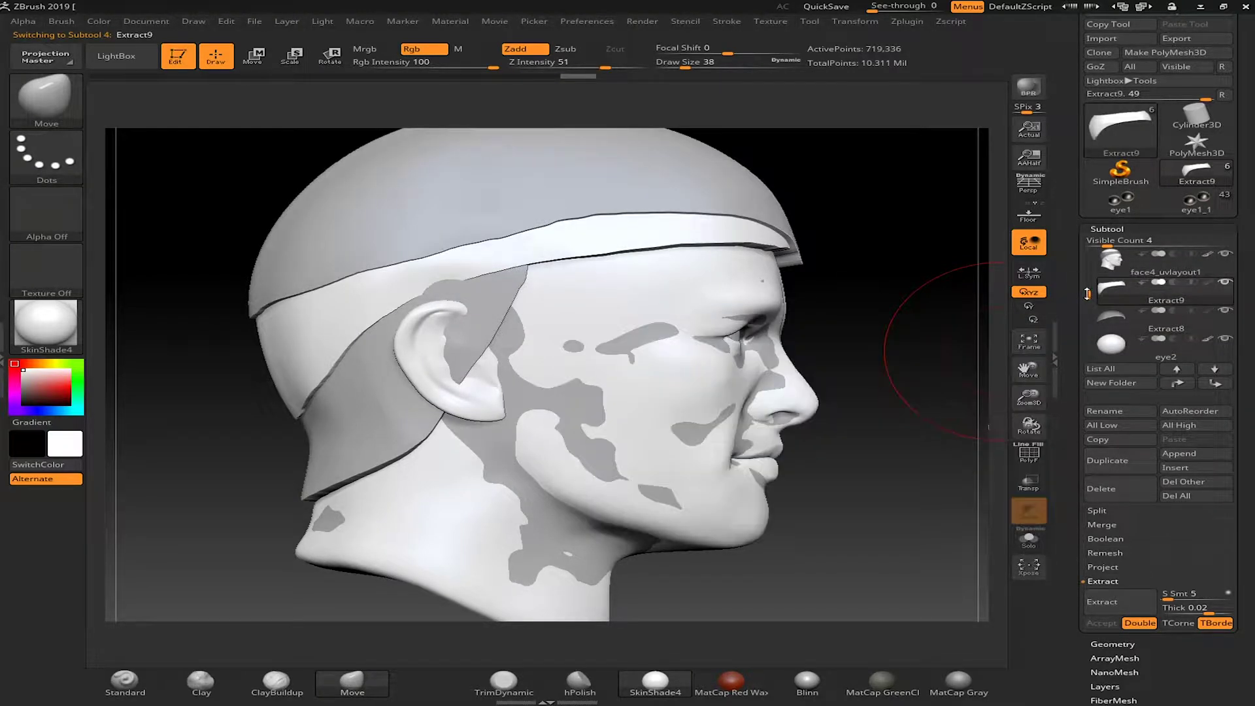
pyautogui.scroll(2, 1138, 299)
pyautogui.click(1143, 298)
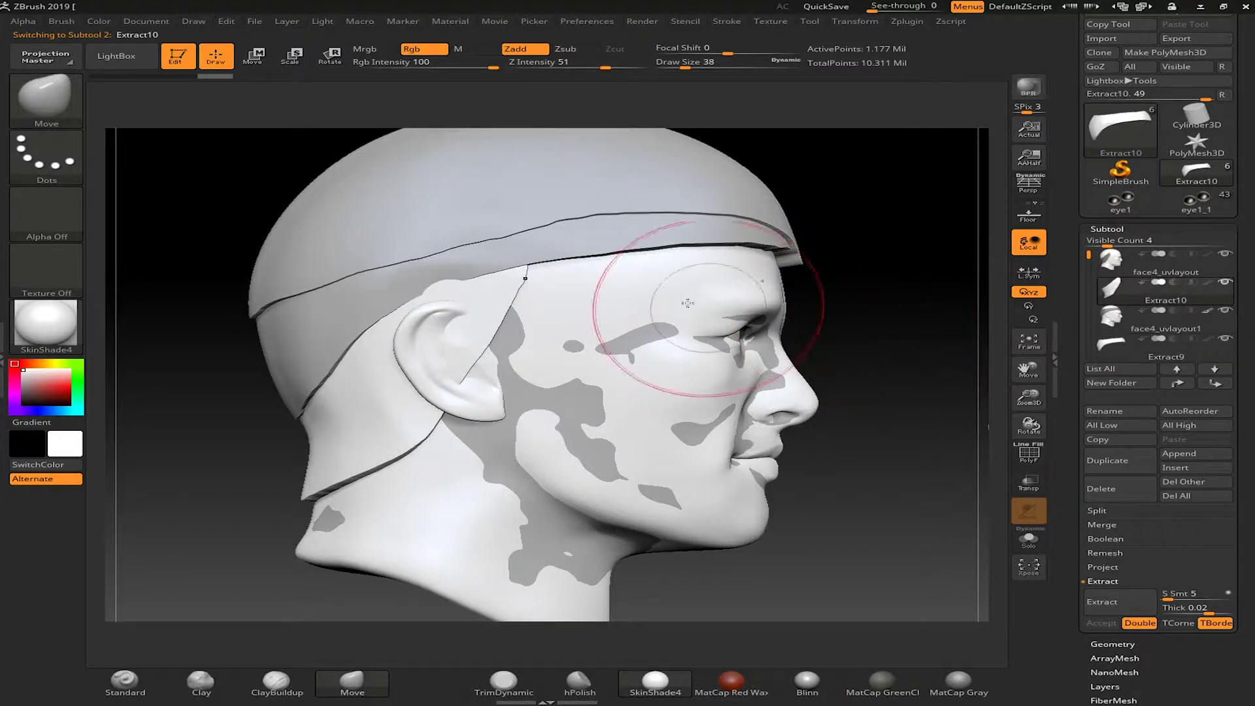
pyautogui.moveTo(493, 271); pyautogui.dragTo(415, 357)
pyautogui.hotkey('ctrl', 'z')
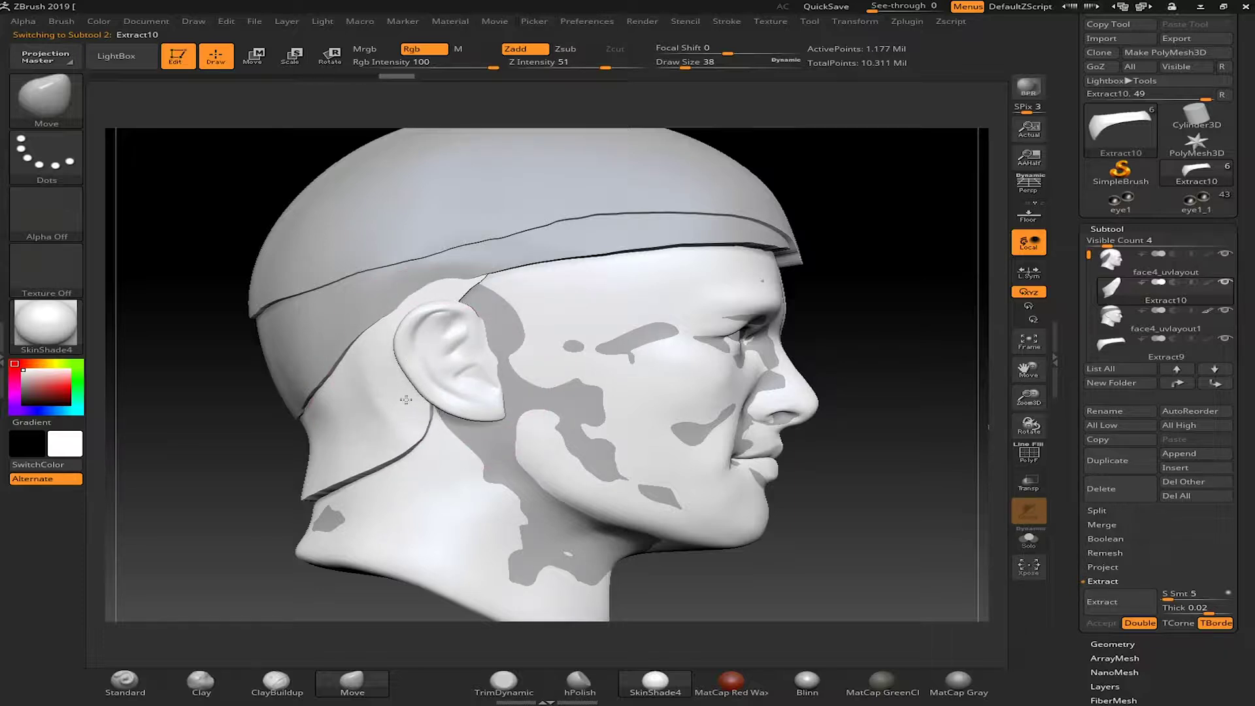
pyautogui.moveTo(419, 338); pyautogui.dragTo(434, 323)
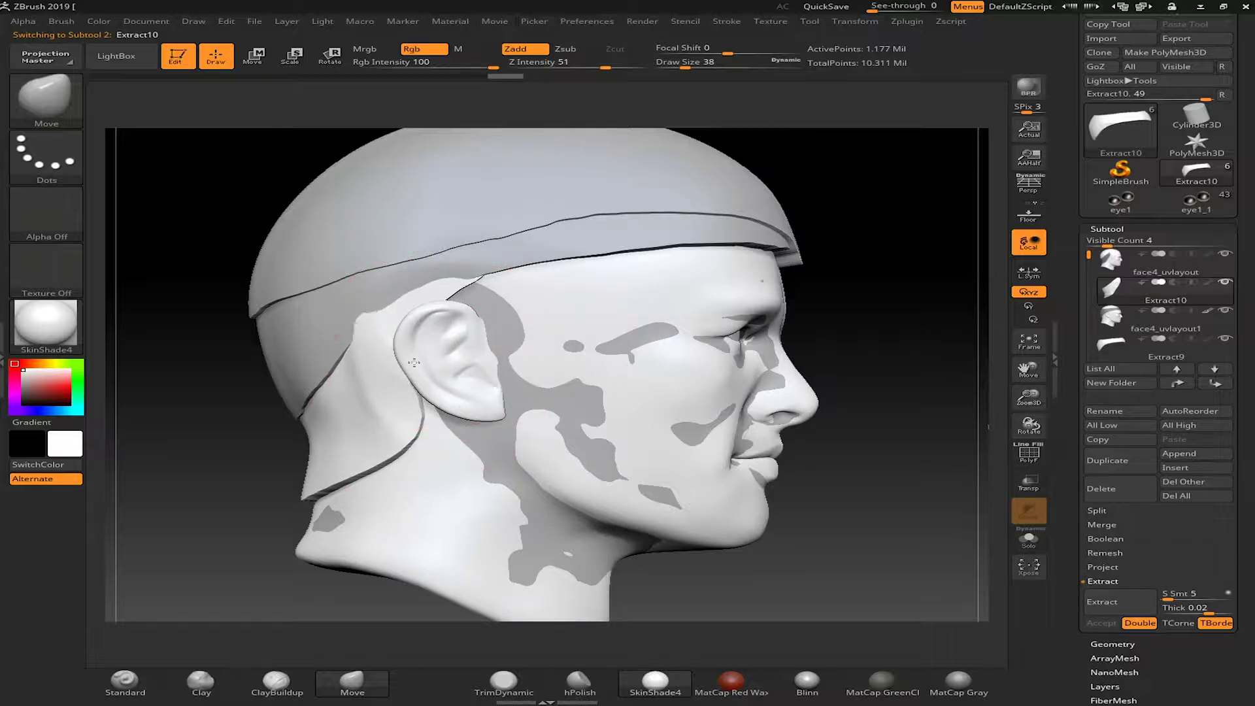
pyautogui.moveTo(401, 402); pyautogui.dragTo(414, 384)
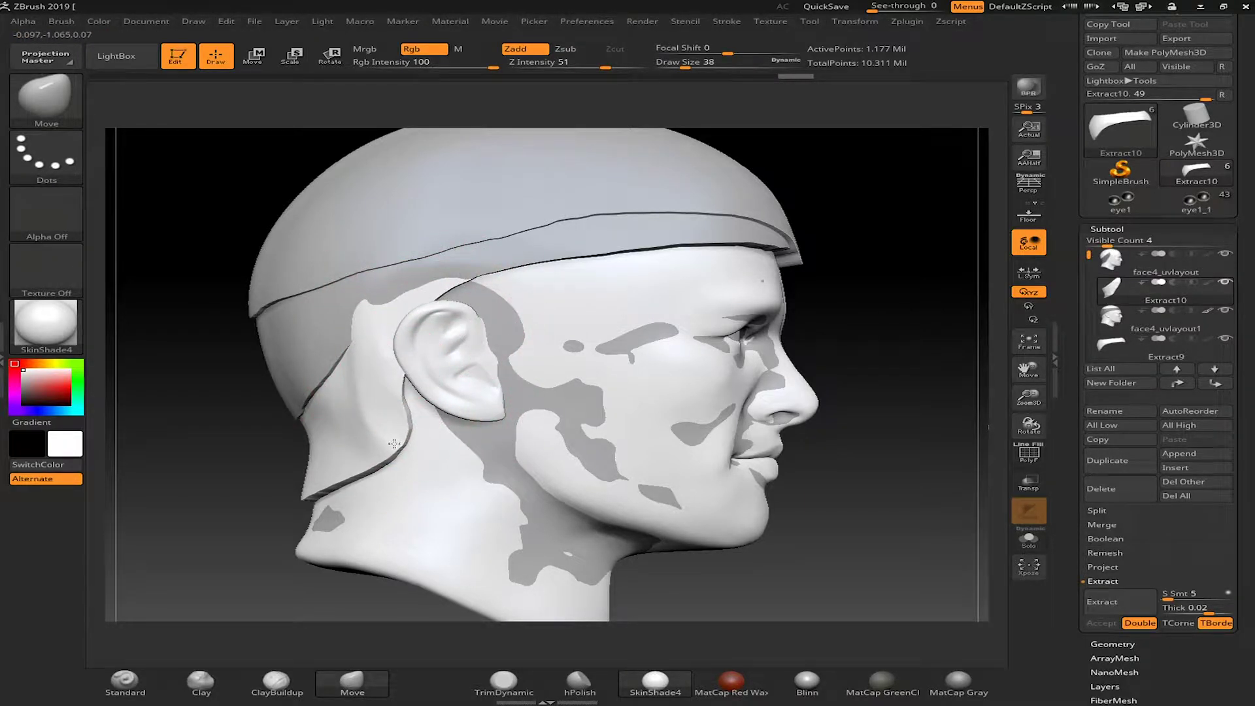
pyautogui.press('shift')
pyautogui.keyDown('shift'); pyautogui.moveTo(366, 374); pyautogui.dragTo(368, 332); pyautogui.keyUp('shift')
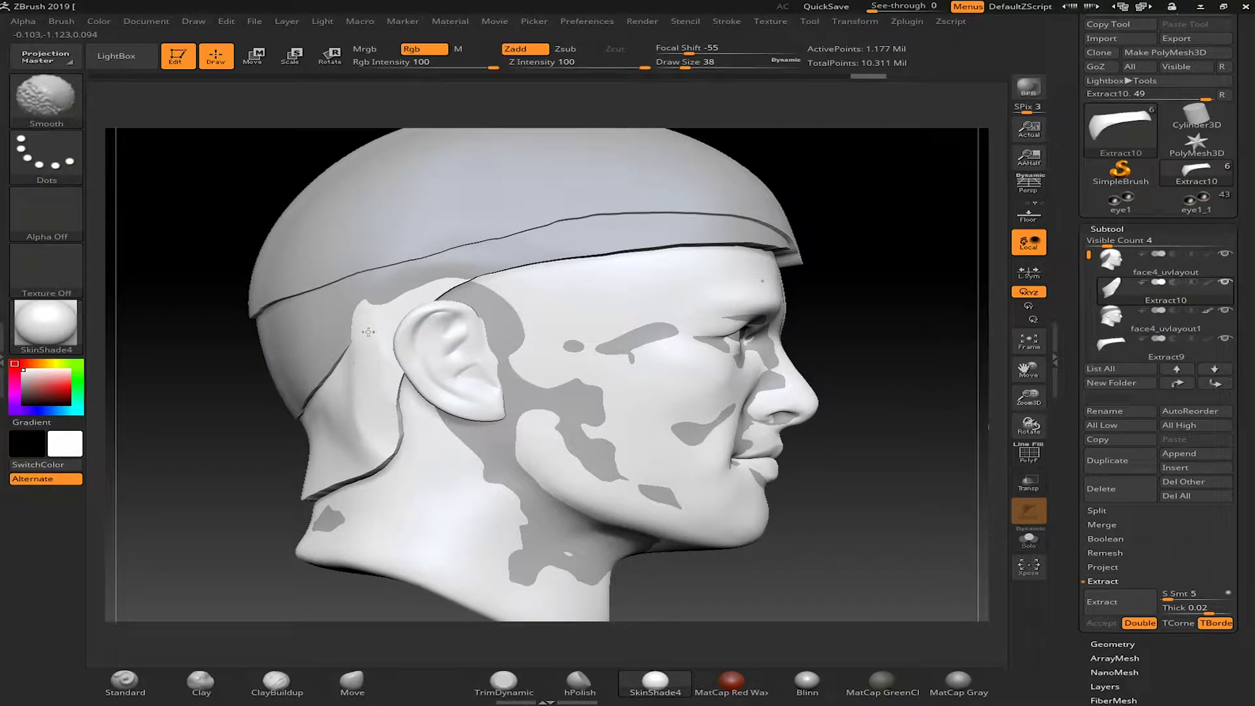
# - Push the neck guard's side edge behind the ear closer to the head using the Move brush at draw size 18
pyautogui.moveTo(919, 359); pyautogui.dragTo(466, 334)
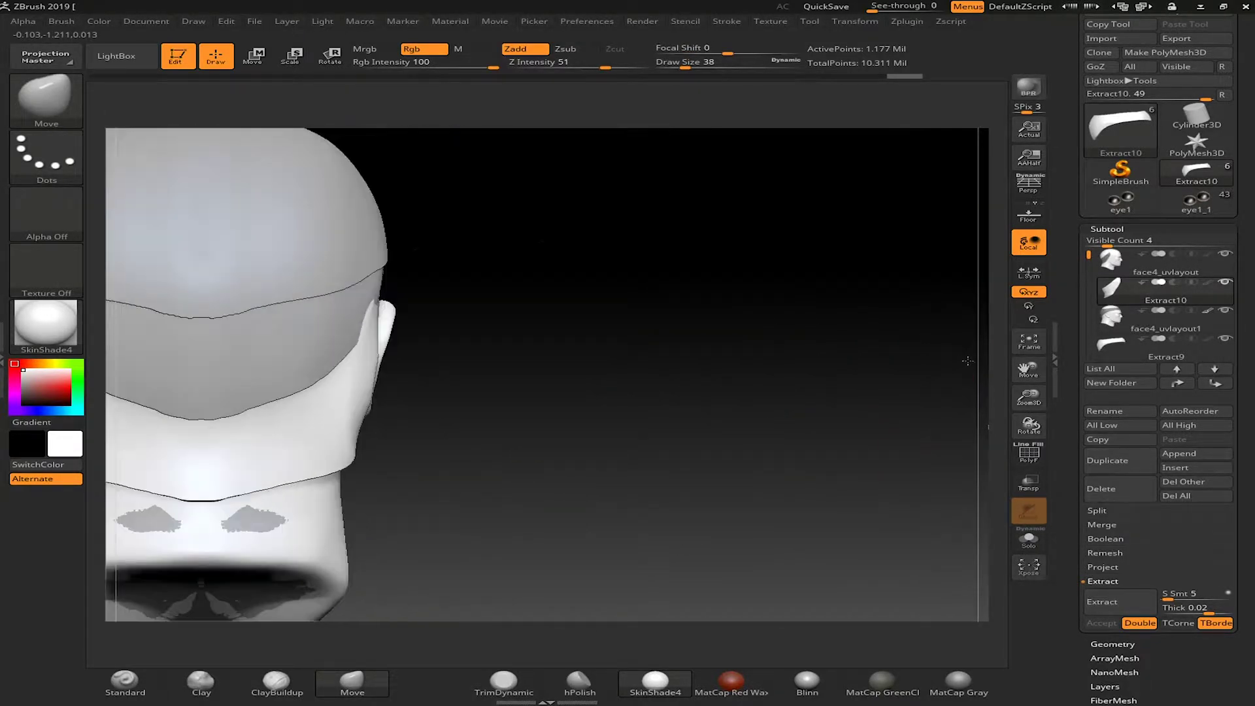
pyautogui.press('[')
pyautogui.press('[')
pyautogui.press('[')
pyautogui.press('[')
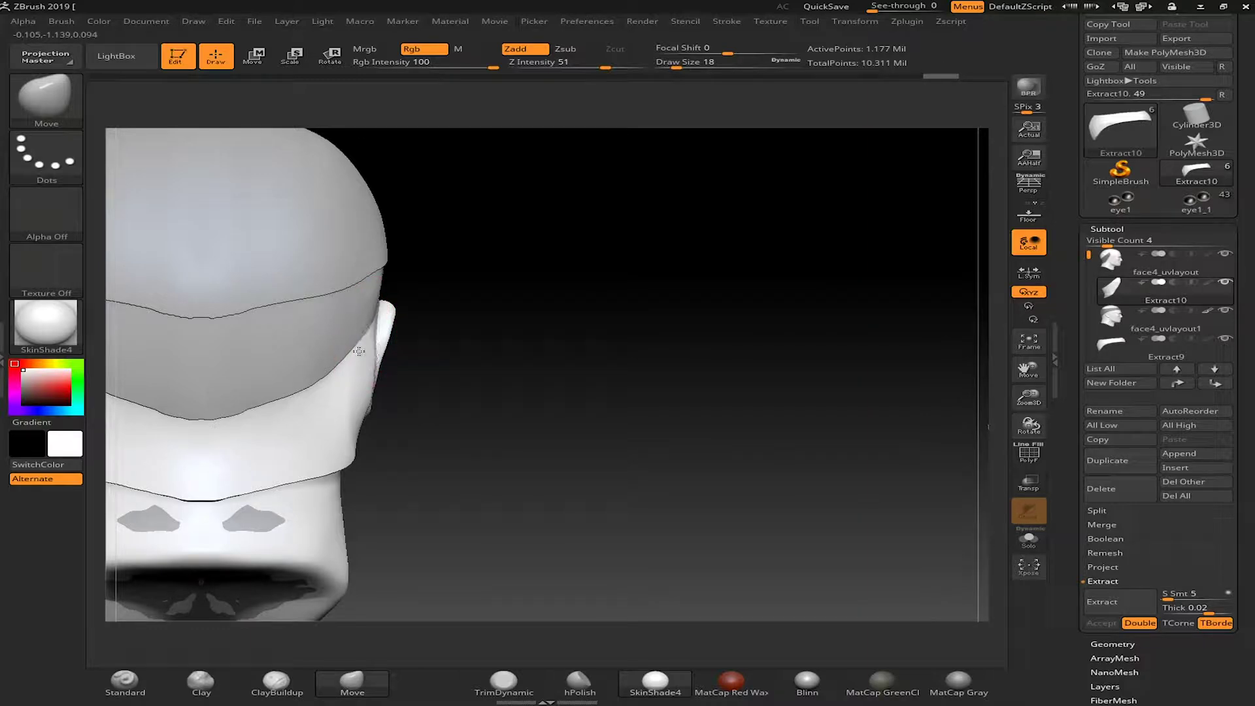
pyautogui.moveTo(363, 381)
pyautogui.mouseDown()
pyautogui.moveTo(347, 460)
pyautogui.moveTo(337, 447)
pyautogui.mouseUp()
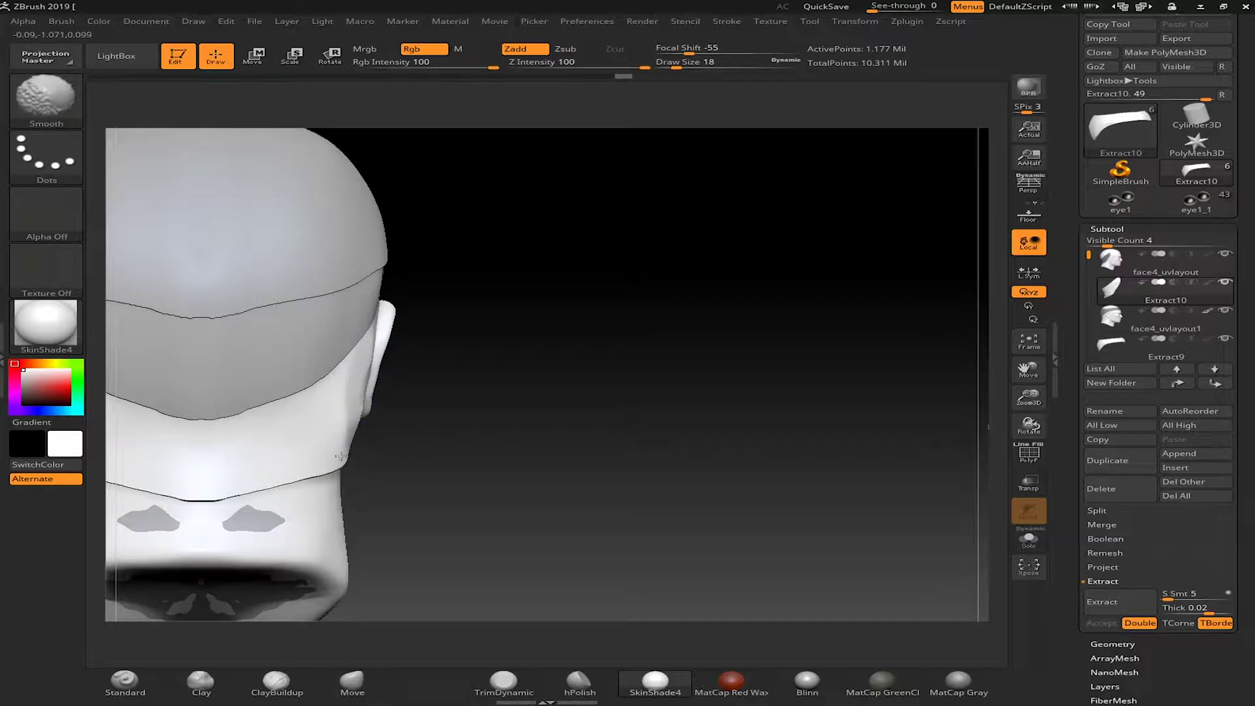
# - Even out the neck guard's front and lower edges behind the ear, smoothing the surface at draw size 18
pyautogui.moveTo(719, 366); pyautogui.dragTo(457, 379)
pyautogui.keyDown('shift'); pyautogui.moveTo(364, 449); pyautogui.dragTo(338, 425); pyautogui.keyUp('shift')
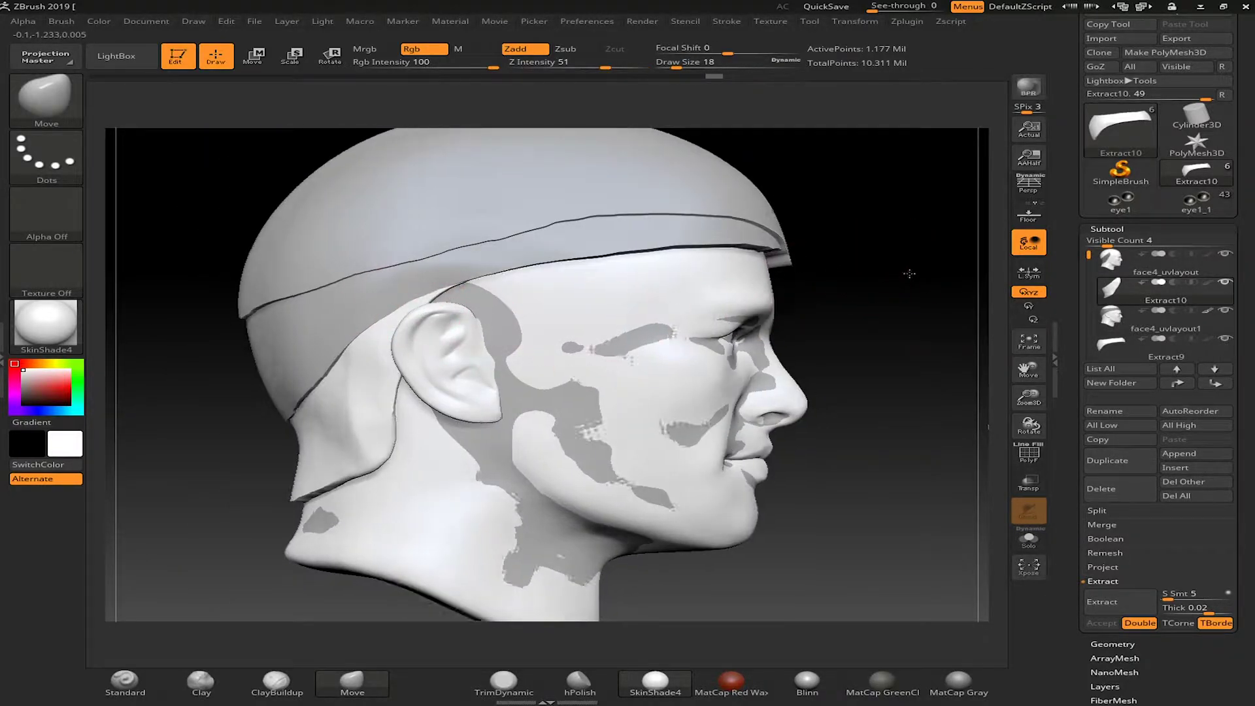
pyautogui.moveTo(909, 273); pyautogui.dragTo(448, 266)
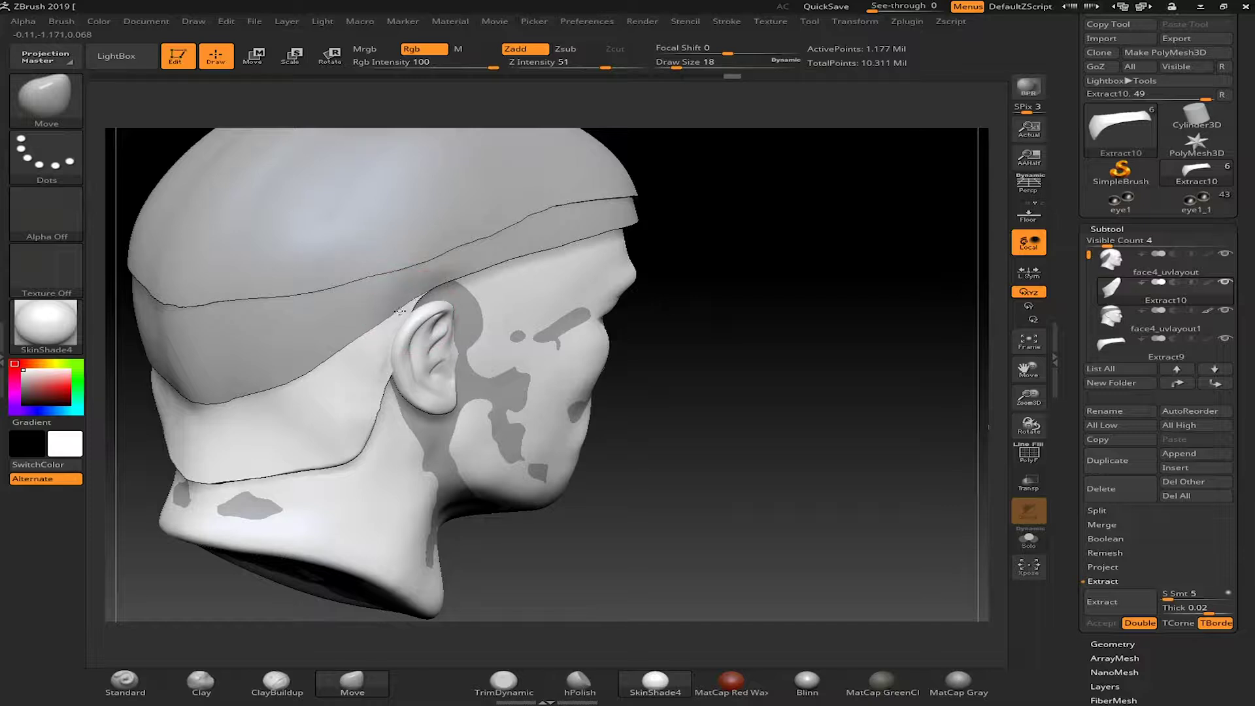
pyautogui.press('shift')
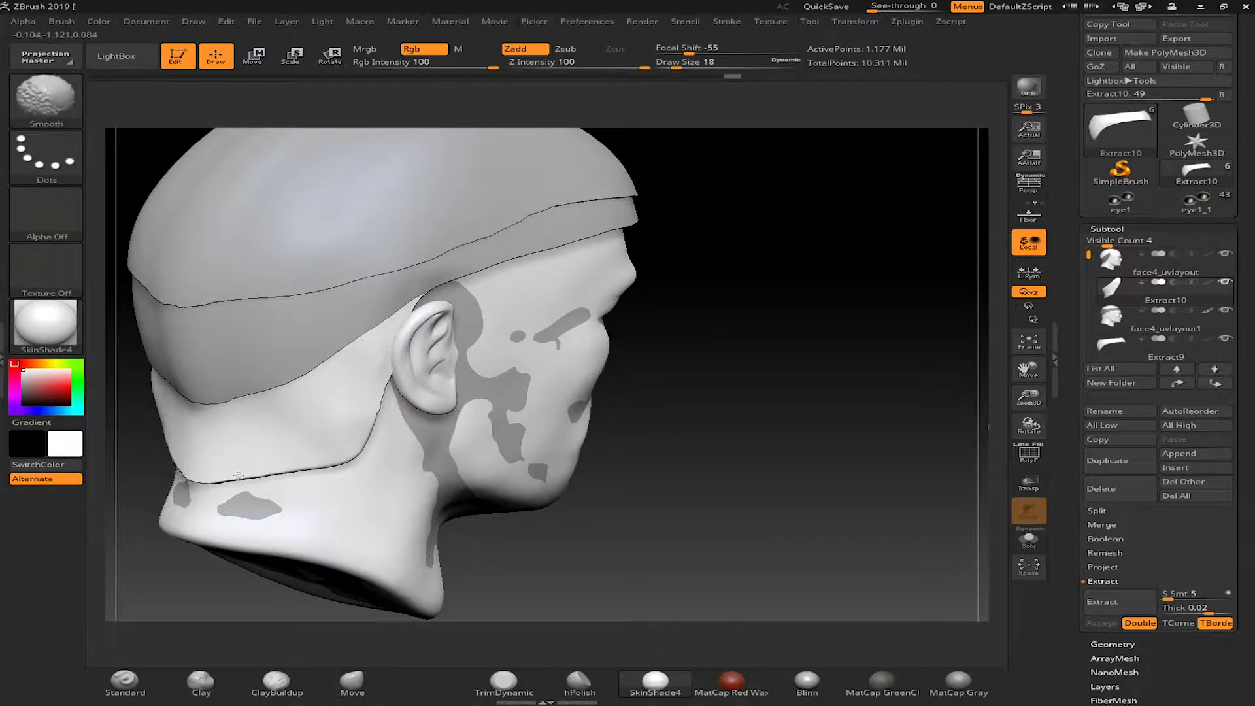
pyautogui.moveTo(770, 434); pyautogui.dragTo(752, 384)
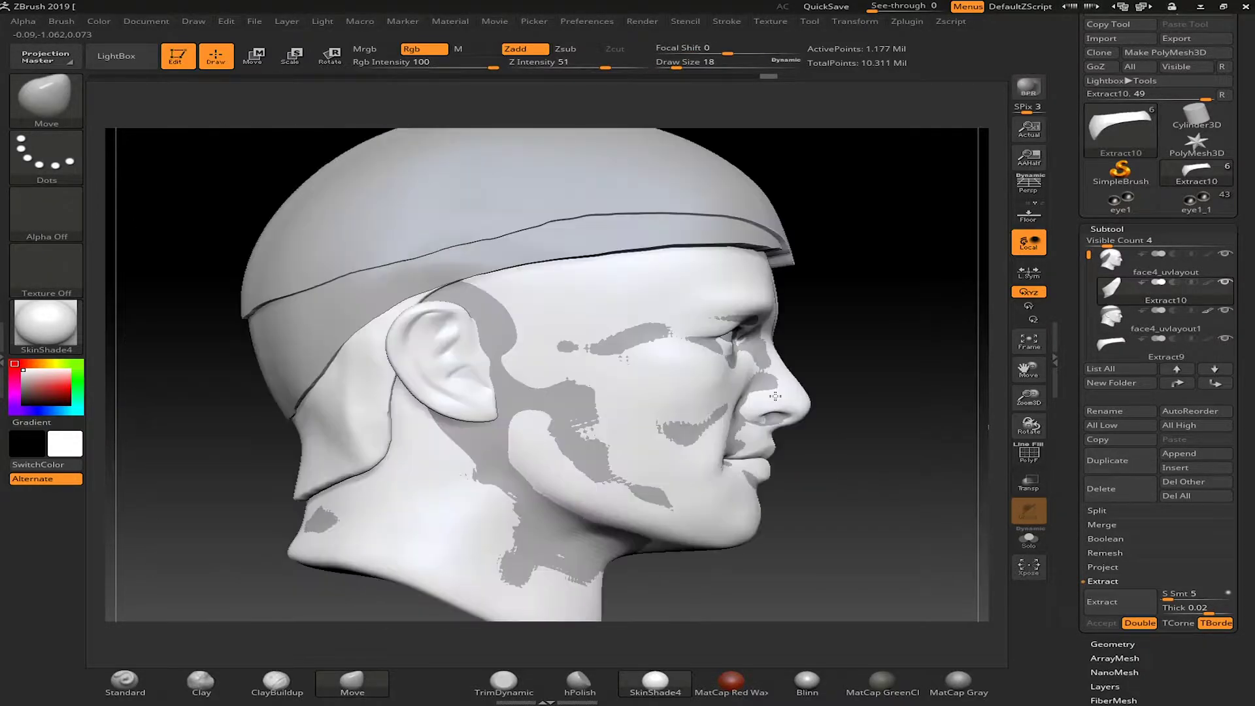
# - Select the Extract8 cap and smooth its lower rim along the side and around the forehead point at draw size 18
pyautogui.keyDown('alt'); pyautogui.click(520, 199); pyautogui.keyUp('alt')
pyautogui.press('ctrl')
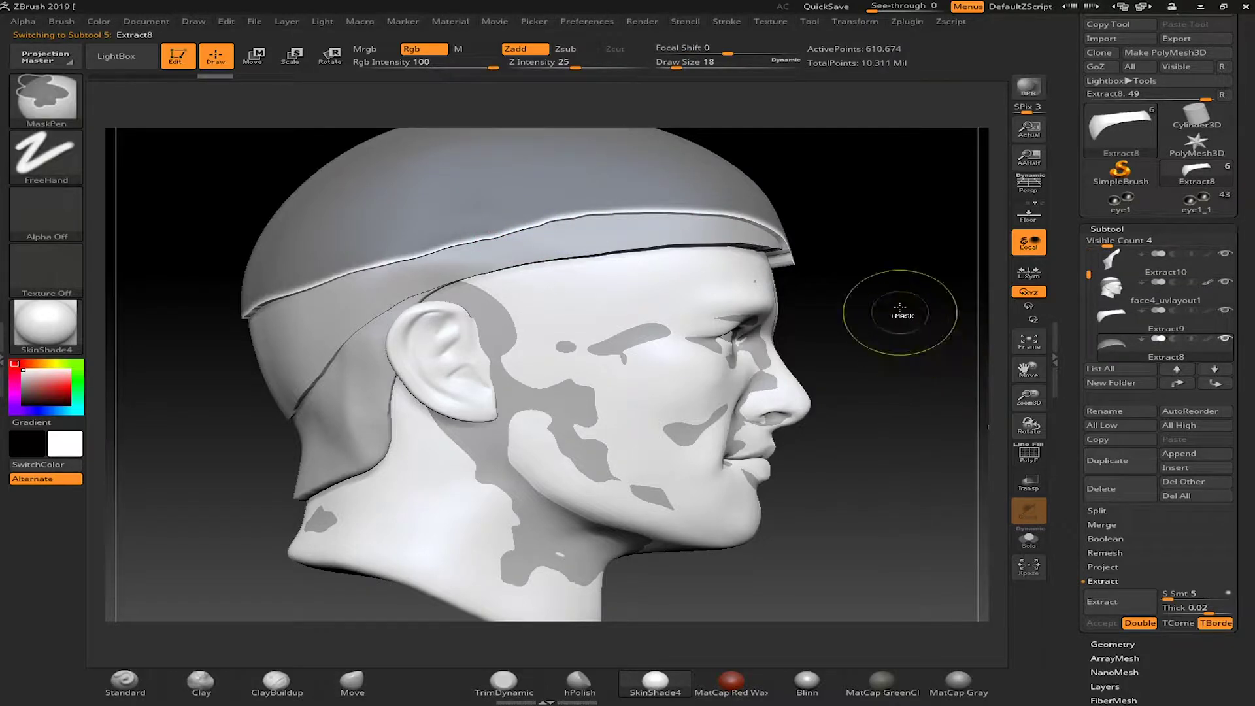
pyautogui.press('shift')
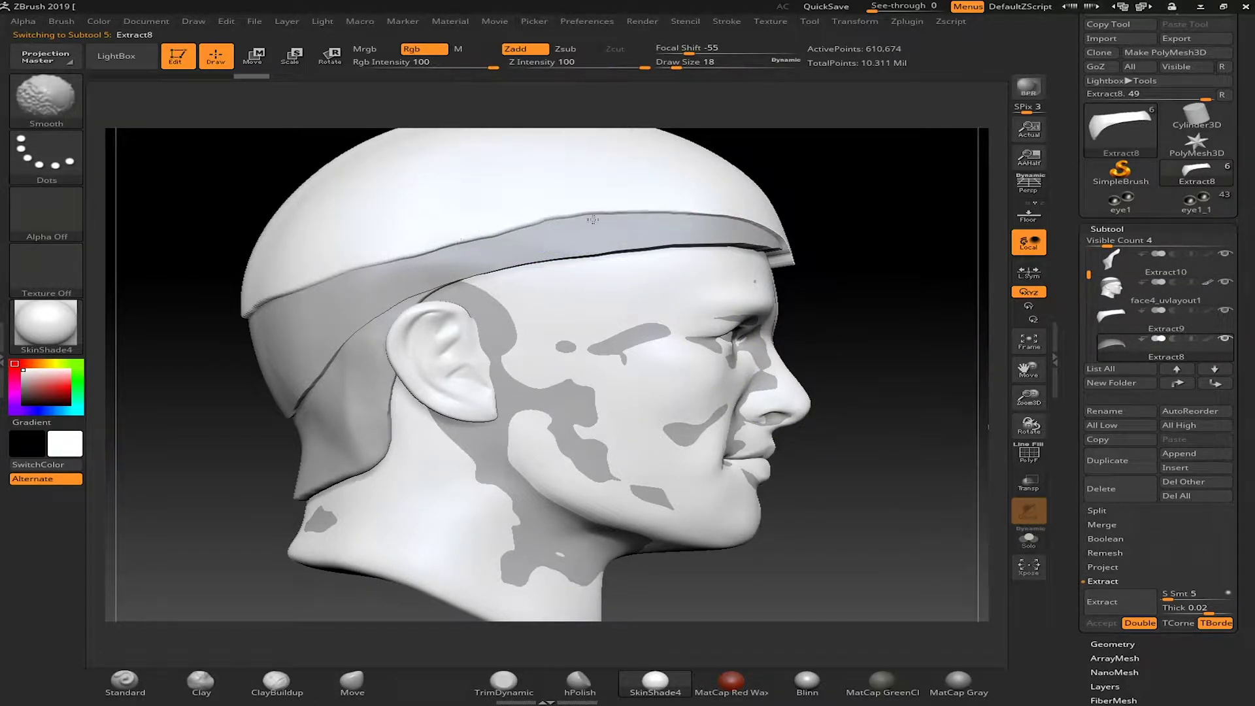
pyautogui.moveTo(901, 355); pyautogui.dragTo(804, 359)
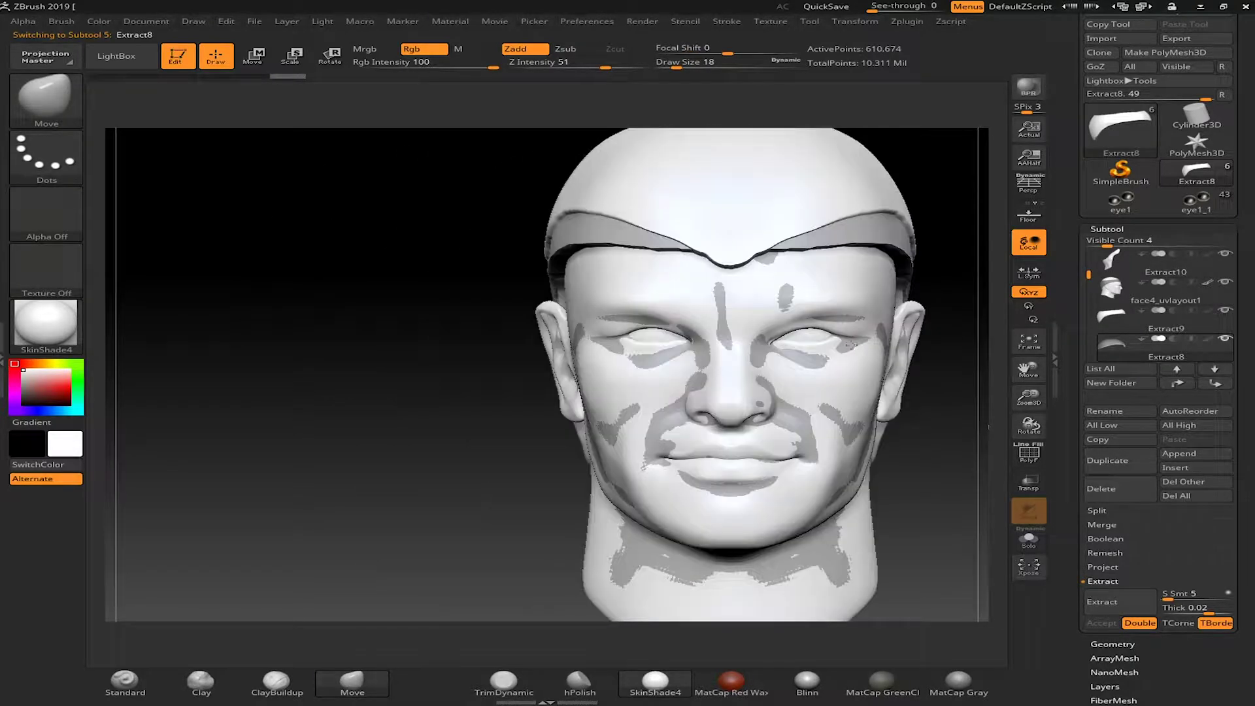
pyautogui.keyDown('shift'); pyautogui.moveTo(791, 233); pyautogui.dragTo(736, 246); pyautogui.keyUp('shift')
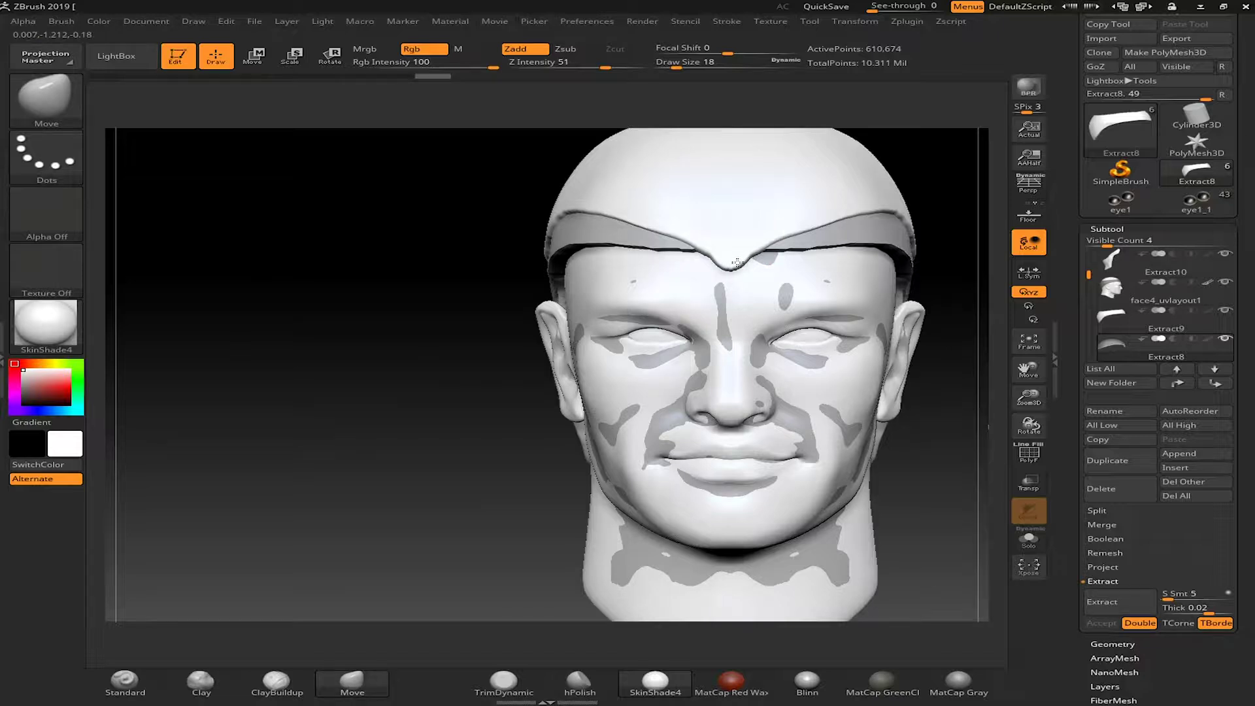
pyautogui.press('shift')
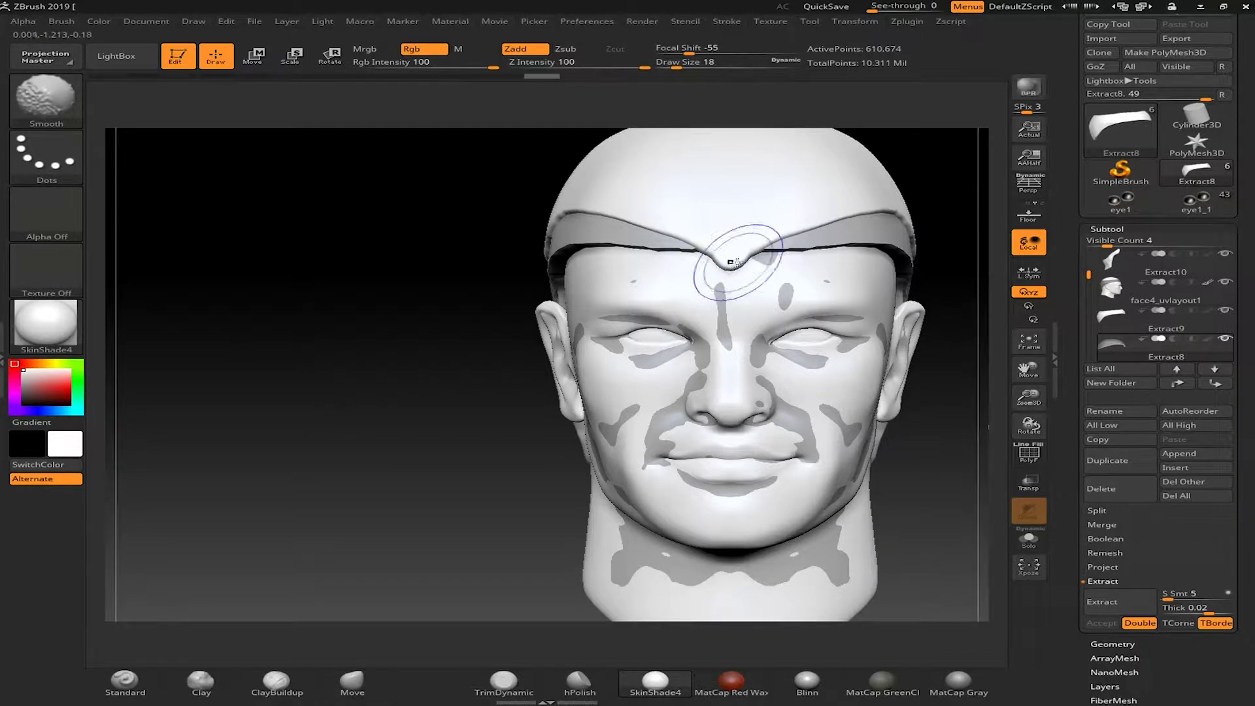
pyautogui.press('shift')
pyautogui.keyDown('shift'); pyautogui.moveTo(733, 264); pyautogui.dragTo(755, 251); pyautogui.keyUp('shift')
# - Reshape and smooth the Extract8 cap's lower rim at the back of the head at draw size 18
pyautogui.moveTo(966, 247); pyautogui.dragTo(789, 261)
pyautogui.moveTo(414, 442); pyautogui.dragTo(215, 432)
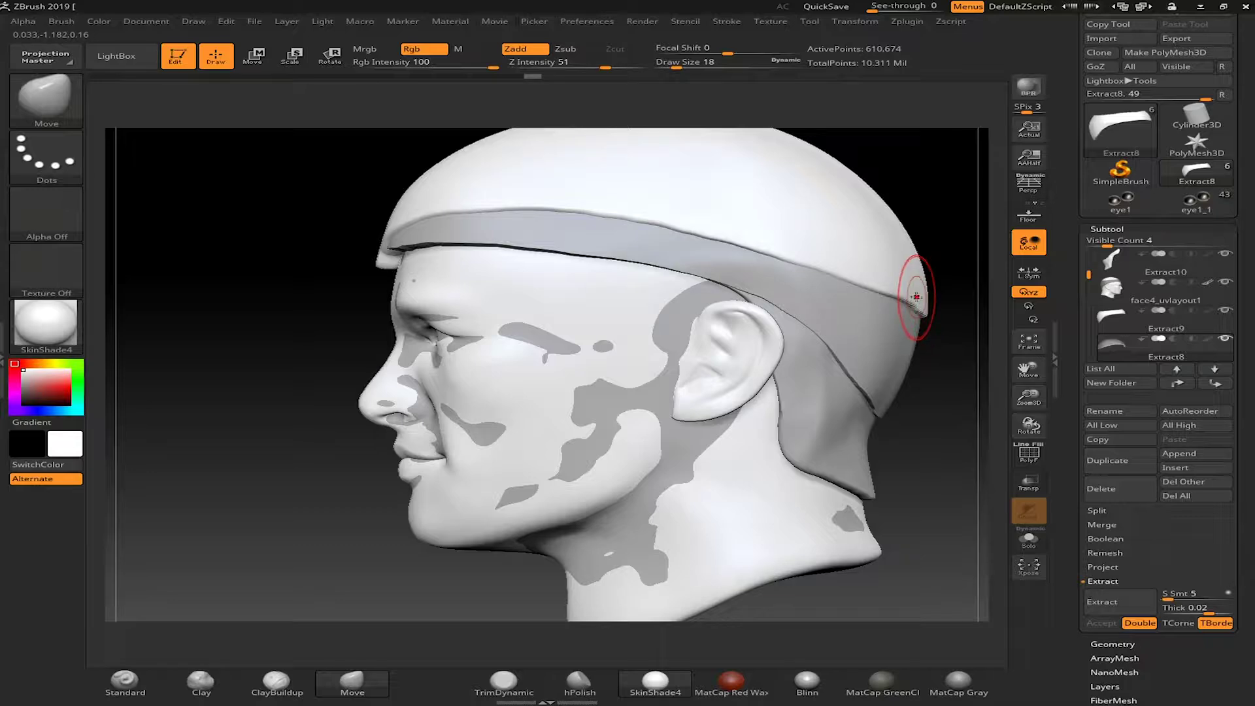
pyautogui.moveTo(927, 312)
pyautogui.mouseDown()
pyautogui.moveTo(869, 353)
pyautogui.moveTo(751, 386)
pyautogui.moveTo(762, 380)
pyautogui.moveTo(626, 279)
pyautogui.mouseUp()
pyautogui.moveTo(670, 336)
pyautogui.keyDown('shift'); pyautogui.mouseDown()
pyautogui.moveTo(699, 301)
pyautogui.moveTo(784, 288)
pyautogui.moveTo(752, 298)
pyautogui.mouseUp(); pyautogui.keyUp('shift')
pyautogui.keyDown('shift'); pyautogui.moveTo(301, 441); pyautogui.dragTo(368, 443); pyautogui.keyUp('shift')
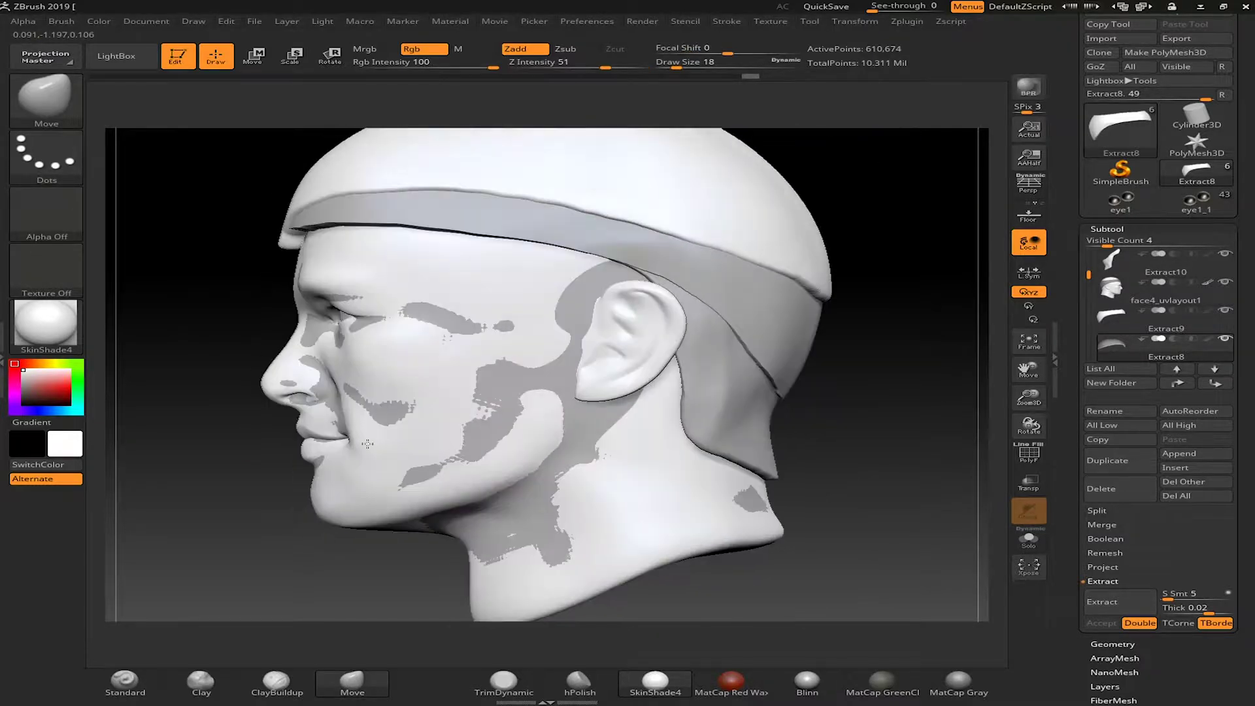
# - Switch to the web browser, examine the warrior helmet reference images in the 3dtotal interview, and return to ZBrush
pyautogui.keyDown('alt'); pyautogui.moveTo(883, 430); pyautogui.dragTo(834, 402); pyautogui.keyUp('alt')
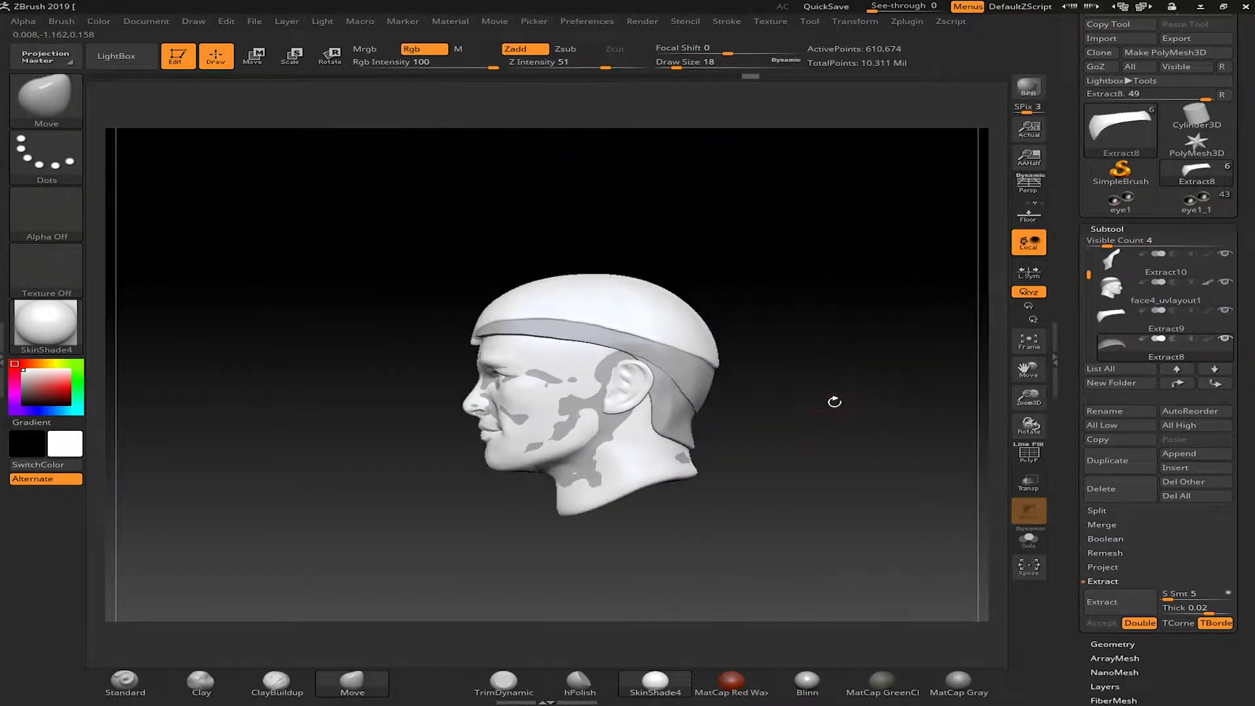
pyautogui.hotkey('alt', 'Tab')
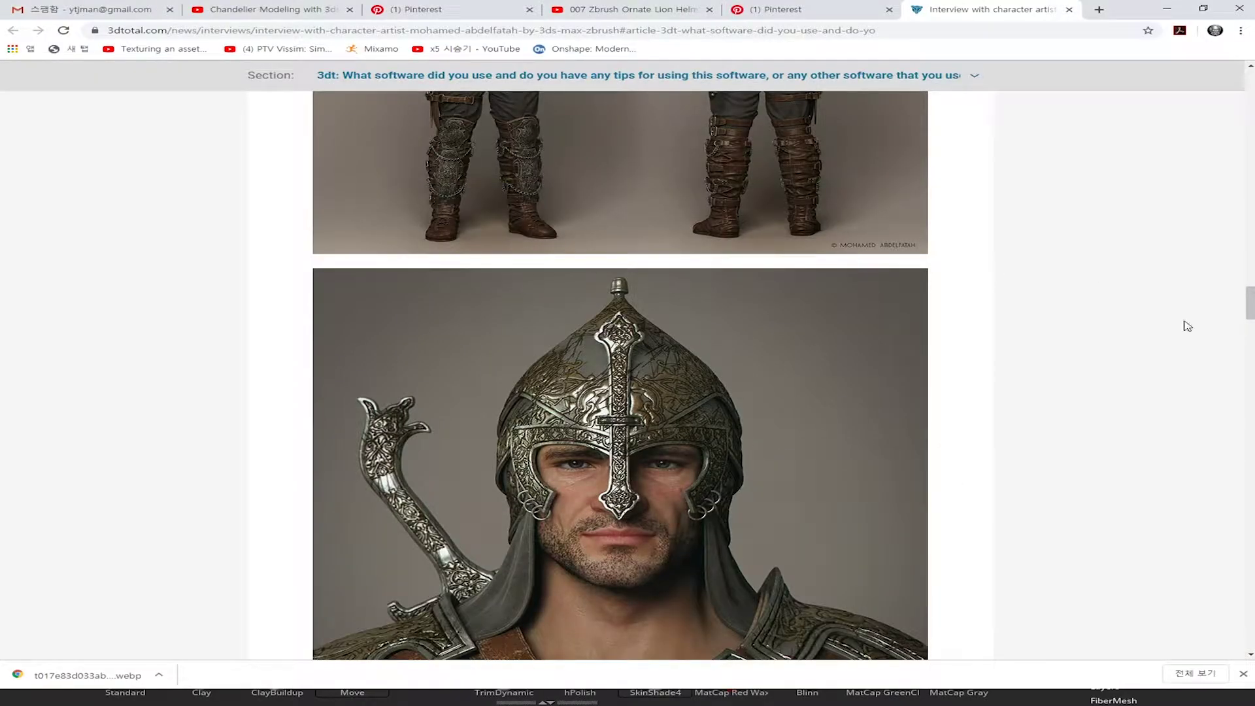
pyautogui.scroll(6, 619, 374)
pyautogui.scroll(3, 619, 374)
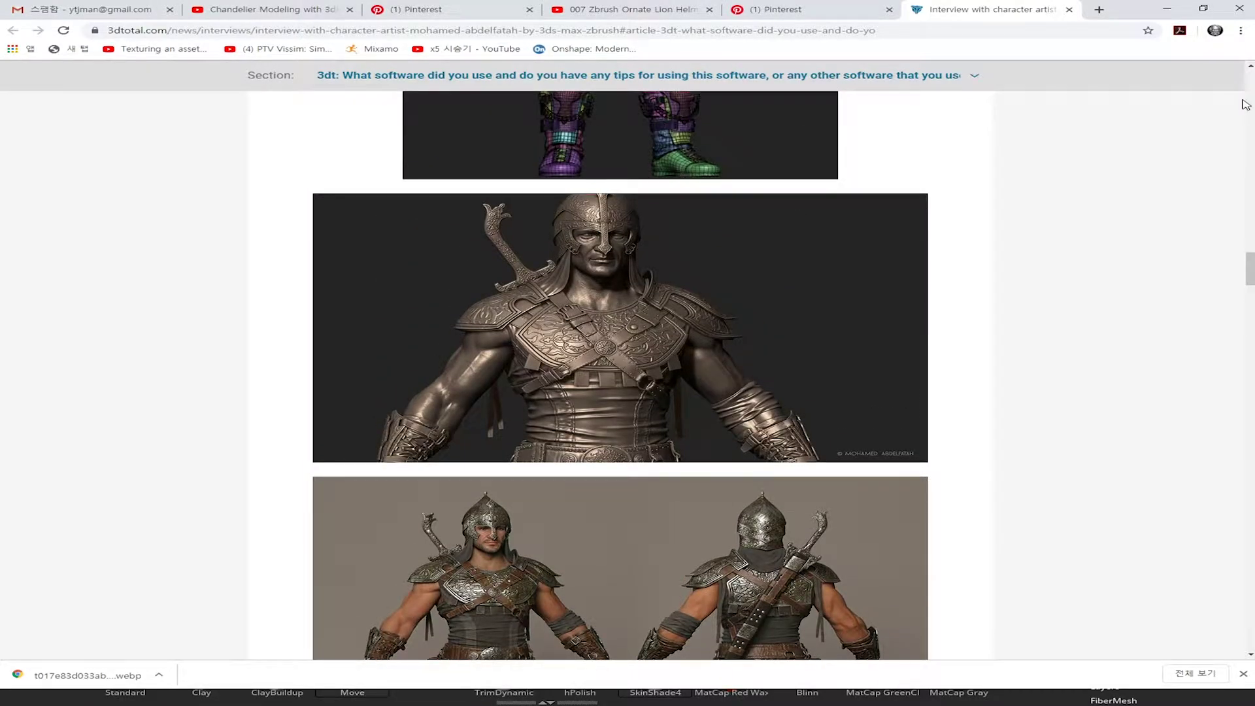
pyautogui.click(1165, 6)
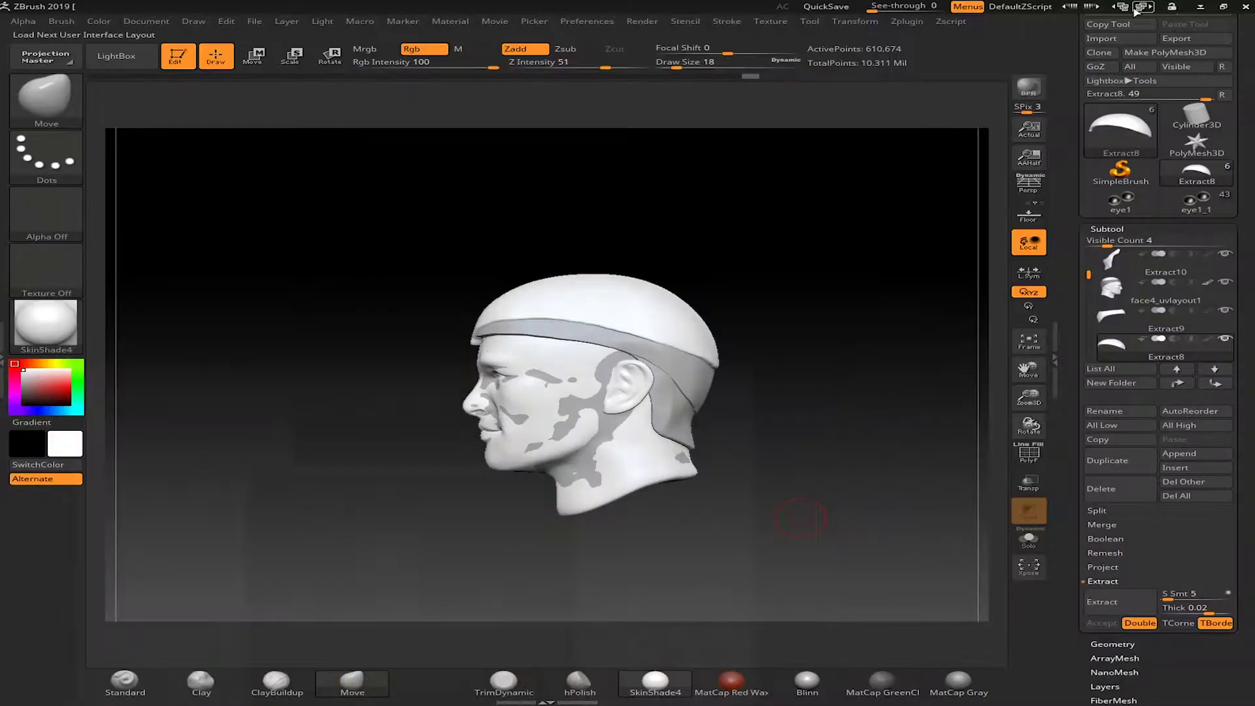
# - Raise the cap's lower edge into a smooth arch above the temple using the Move brush at draw size 26
pyautogui.moveTo(801, 372); pyautogui.dragTo(549, 397)
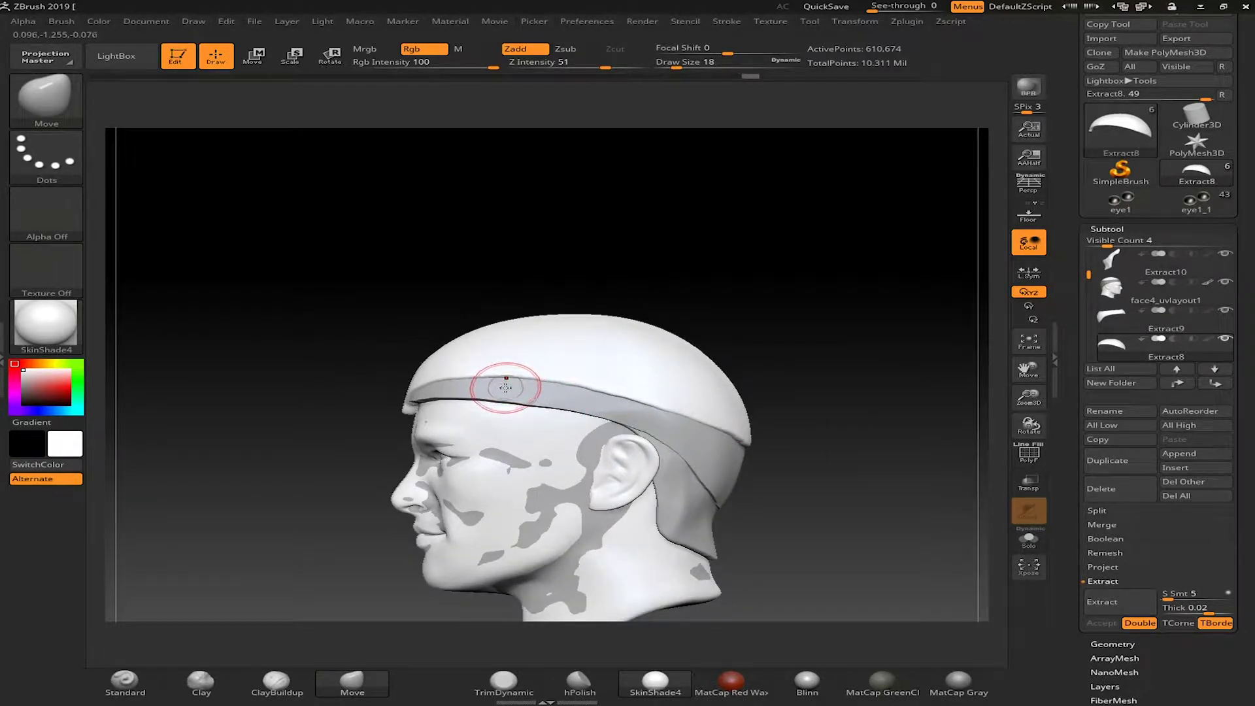
pyautogui.press(']')
pyautogui.press(']')
pyautogui.press(']')
pyautogui.press('[')
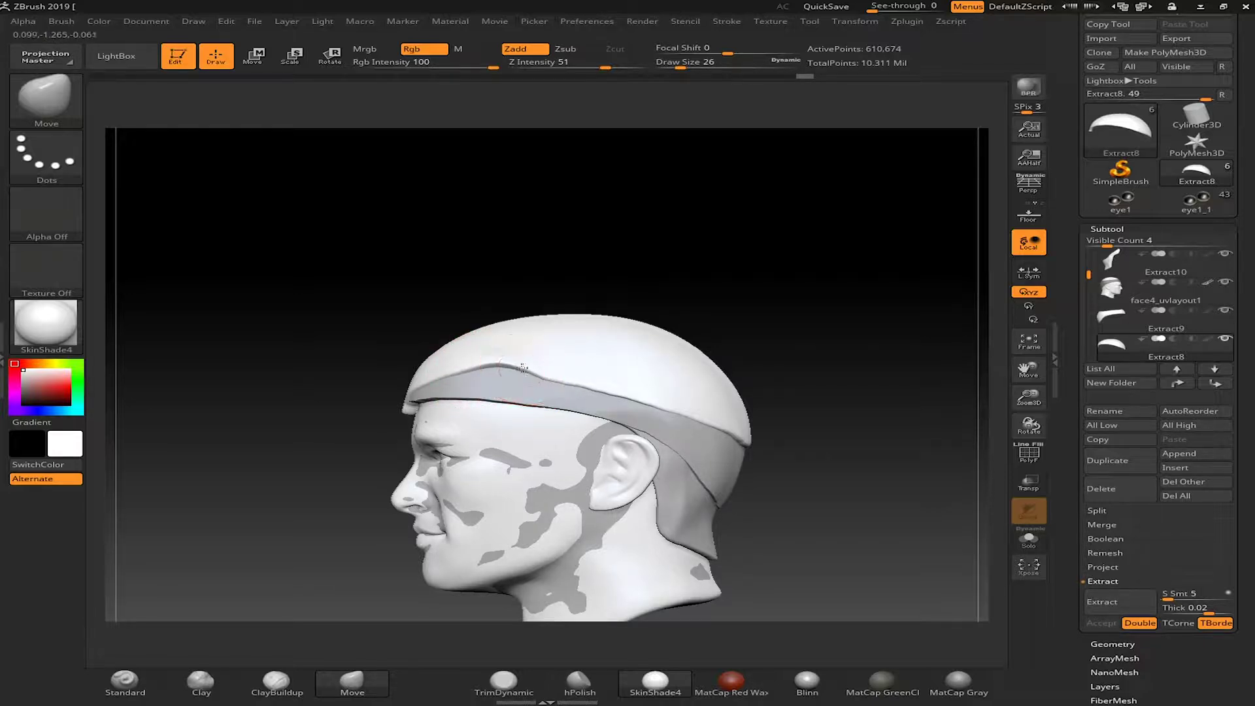
pyautogui.moveTo(476, 368); pyautogui.dragTo(520, 370)
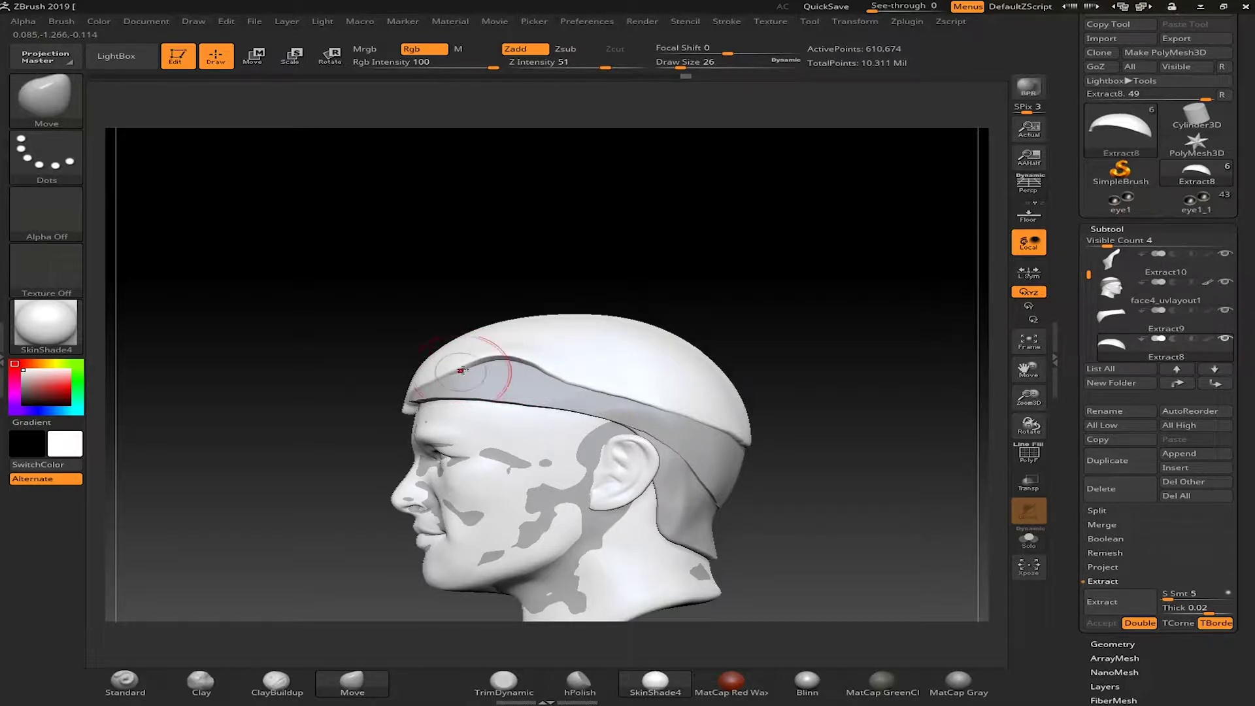
pyautogui.moveTo(465, 367)
pyautogui.mouseDown()
pyautogui.moveTo(560, 364)
pyautogui.moveTo(612, 396)
pyautogui.moveTo(573, 378)
pyautogui.mouseUp()
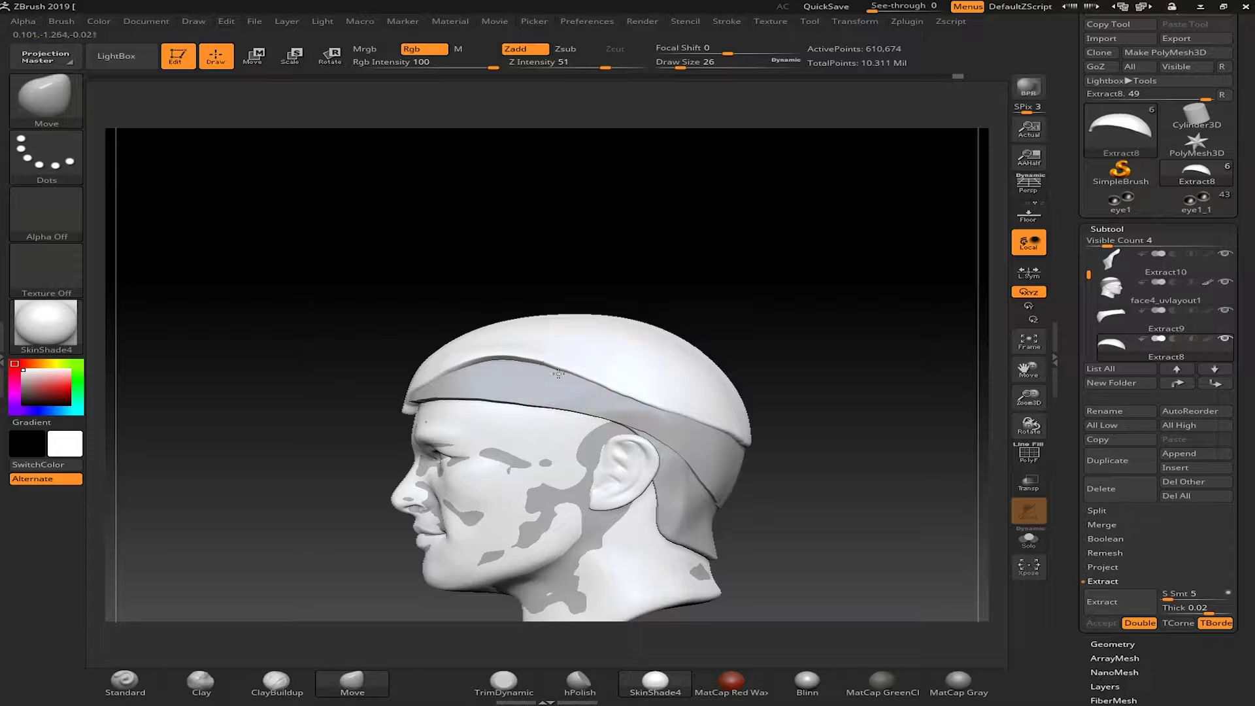
pyautogui.press('shift')
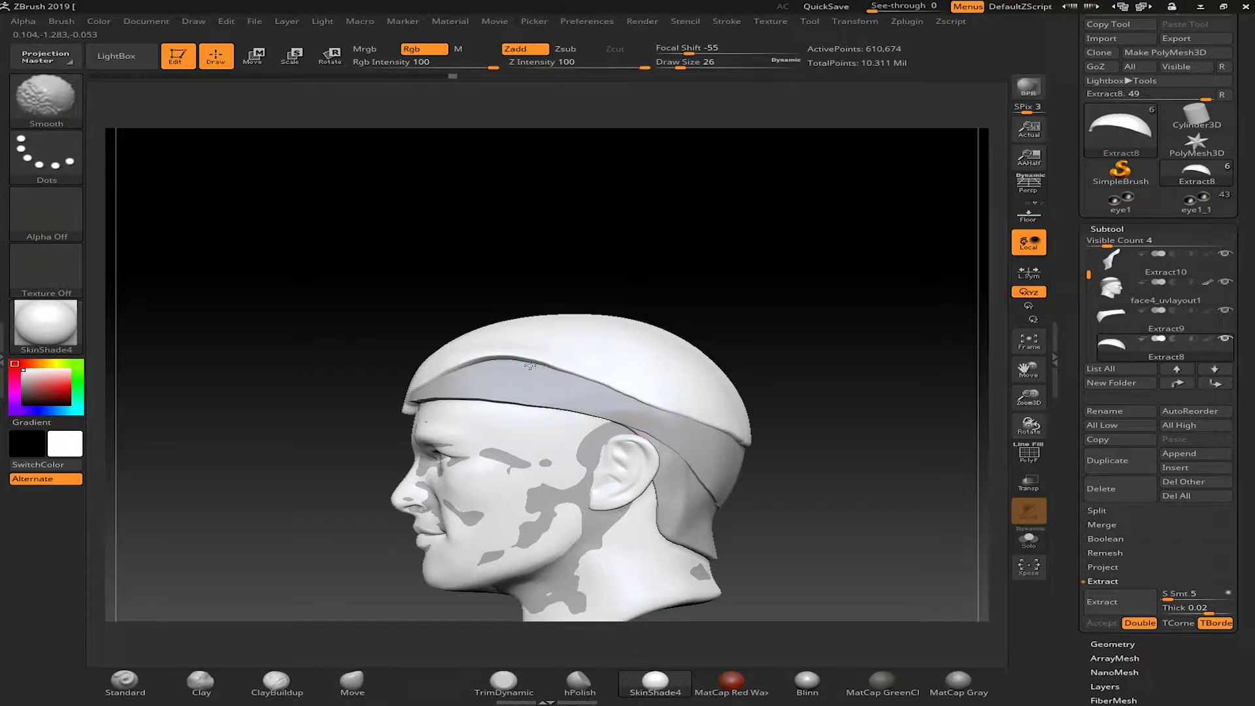
# - Adjust and smooth the raised side peaks of the cap's lower edge from the front and side at draw size 26
pyautogui.moveTo(861, 377); pyautogui.dragTo(929, 398)
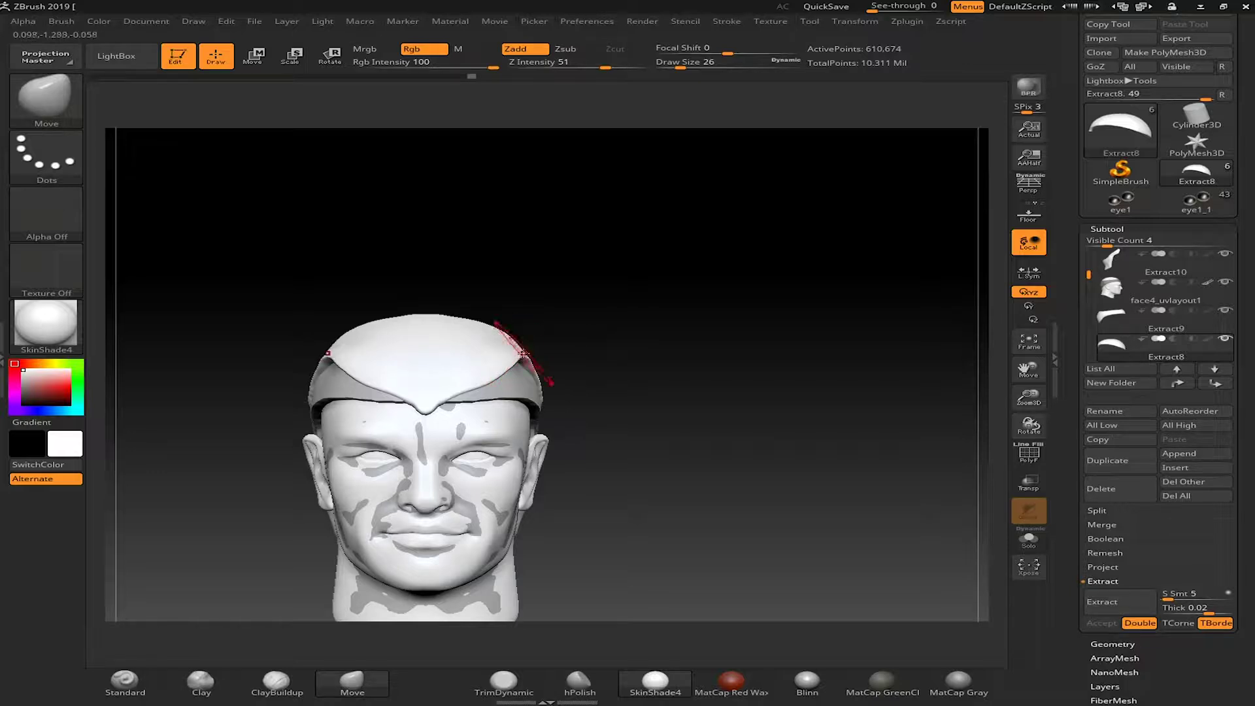
pyautogui.press('shift')
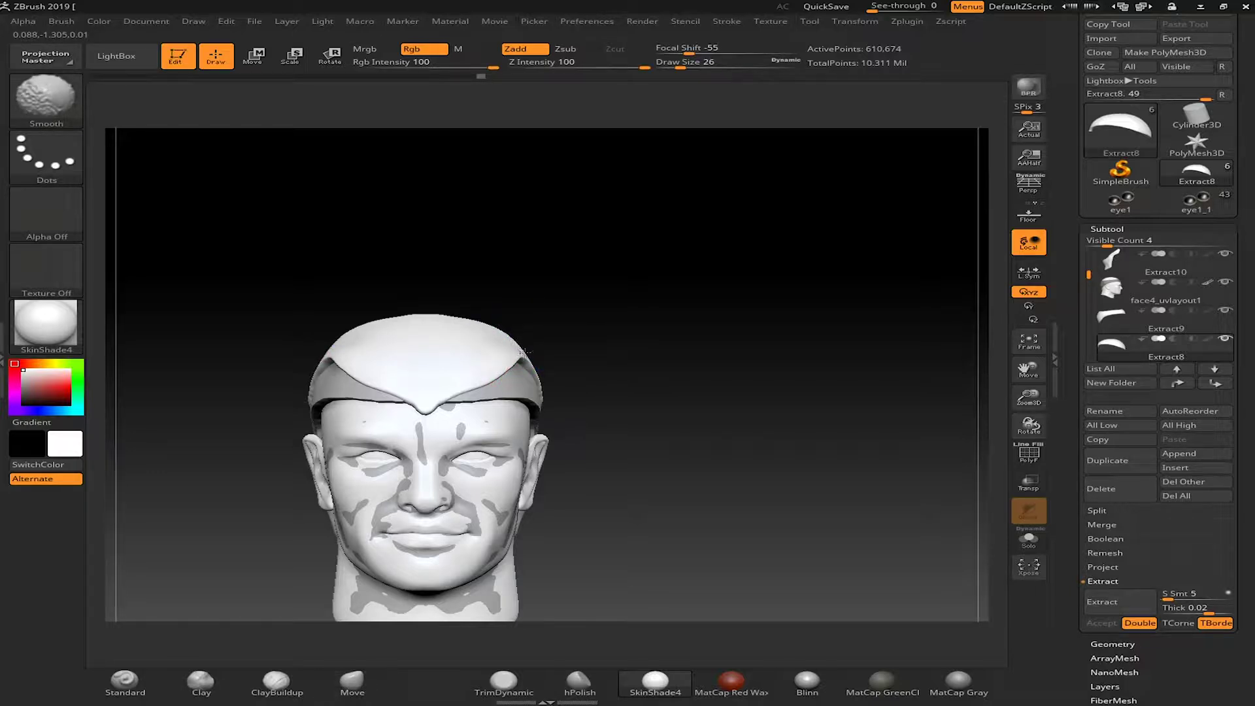
pyautogui.moveTo(653, 347); pyautogui.dragTo(475, 338)
pyautogui.press('shift')
pyautogui.moveTo(680, 359); pyautogui.dragTo(872, 357)
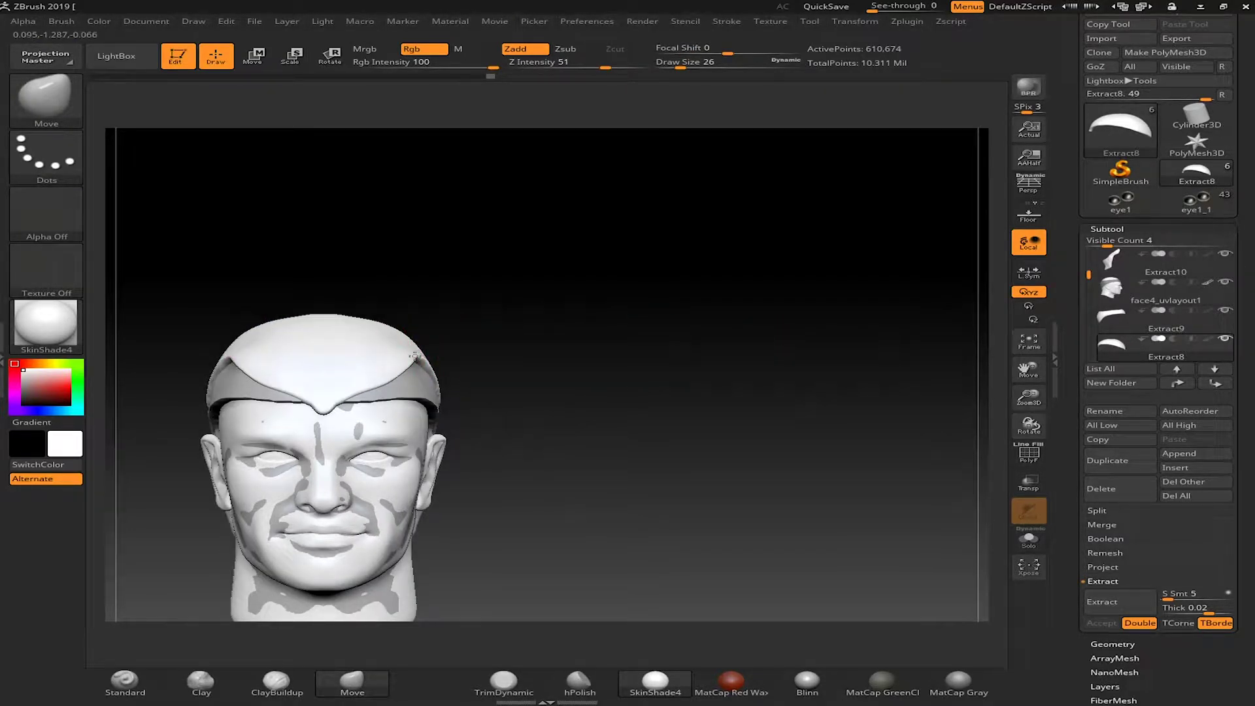
pyautogui.press('shift')
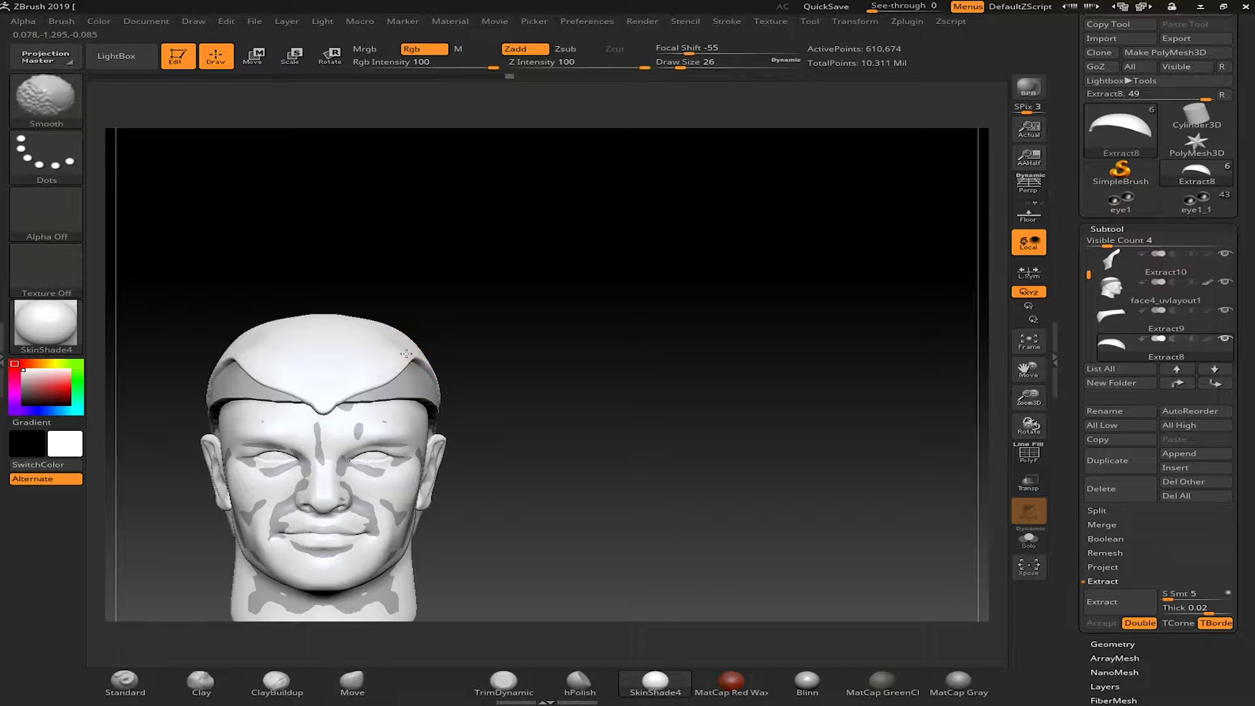
# - Straighten the cap's lower edge between the forehead point and the side peaks with the Move brush at draw size 26
pyautogui.moveTo(607, 367); pyautogui.dragTo(445, 360)
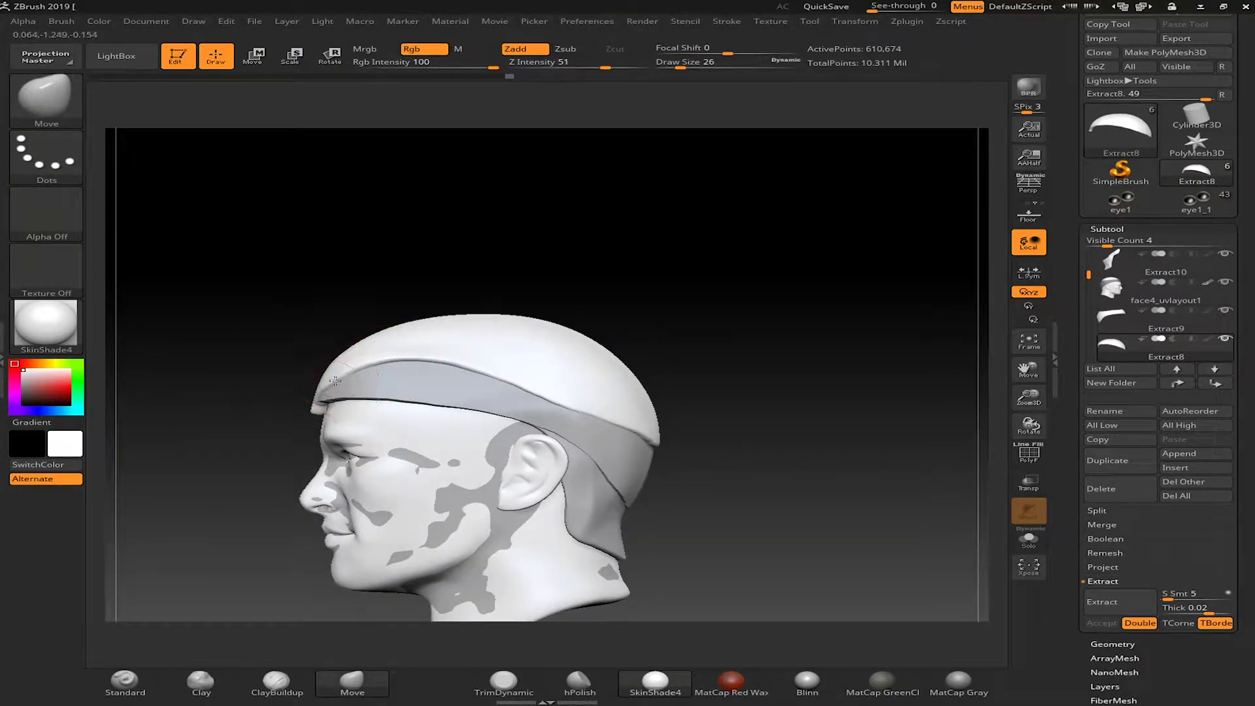
pyautogui.moveTo(848, 366); pyautogui.dragTo(921, 367)
pyautogui.keyDown('alt'); pyautogui.moveTo(555, 392); pyautogui.dragTo(645, 336); pyautogui.keyUp('alt')
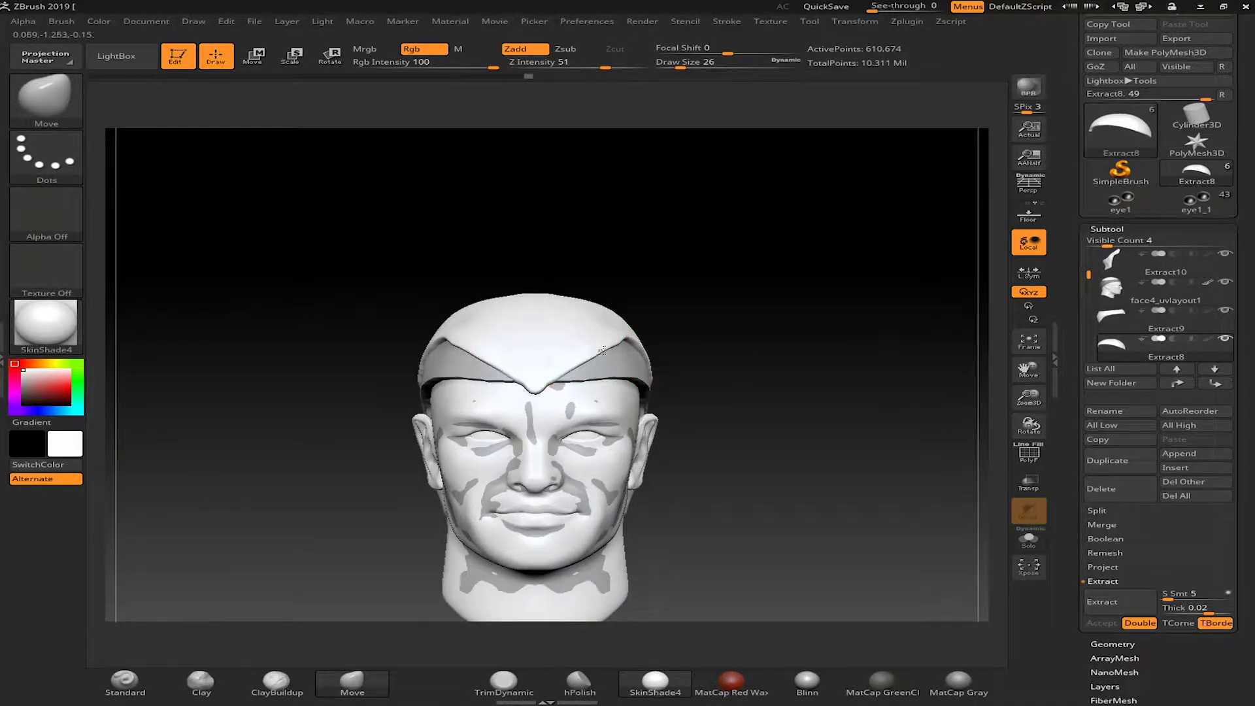
# - Smooth the cap's lower edge near the side peak and check the cap's shape from the side and front
pyautogui.keyDown('shift'); pyautogui.moveTo(612, 343); pyautogui.dragTo(602, 346); pyautogui.keyUp('shift')
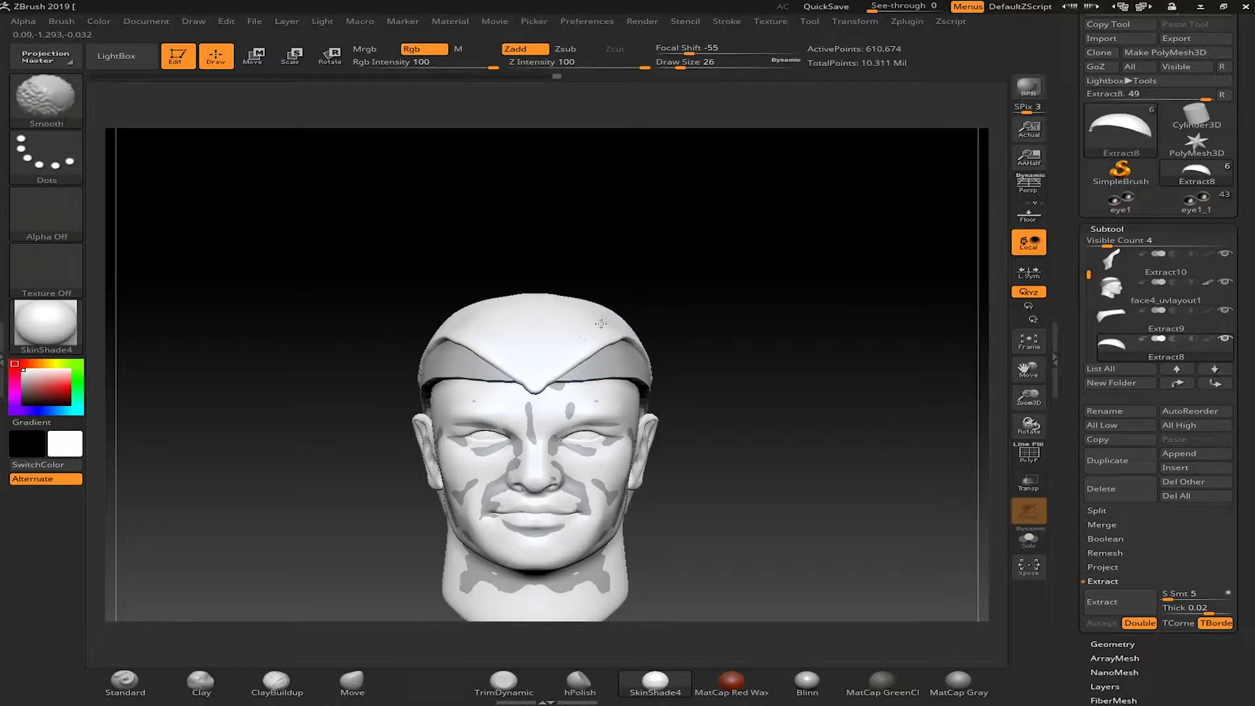
pyautogui.moveTo(868, 400)
pyautogui.mouseDown()
pyautogui.moveTo(863, 390)
pyautogui.moveTo(926, 384)
pyautogui.moveTo(504, 351)
pyautogui.mouseUp()
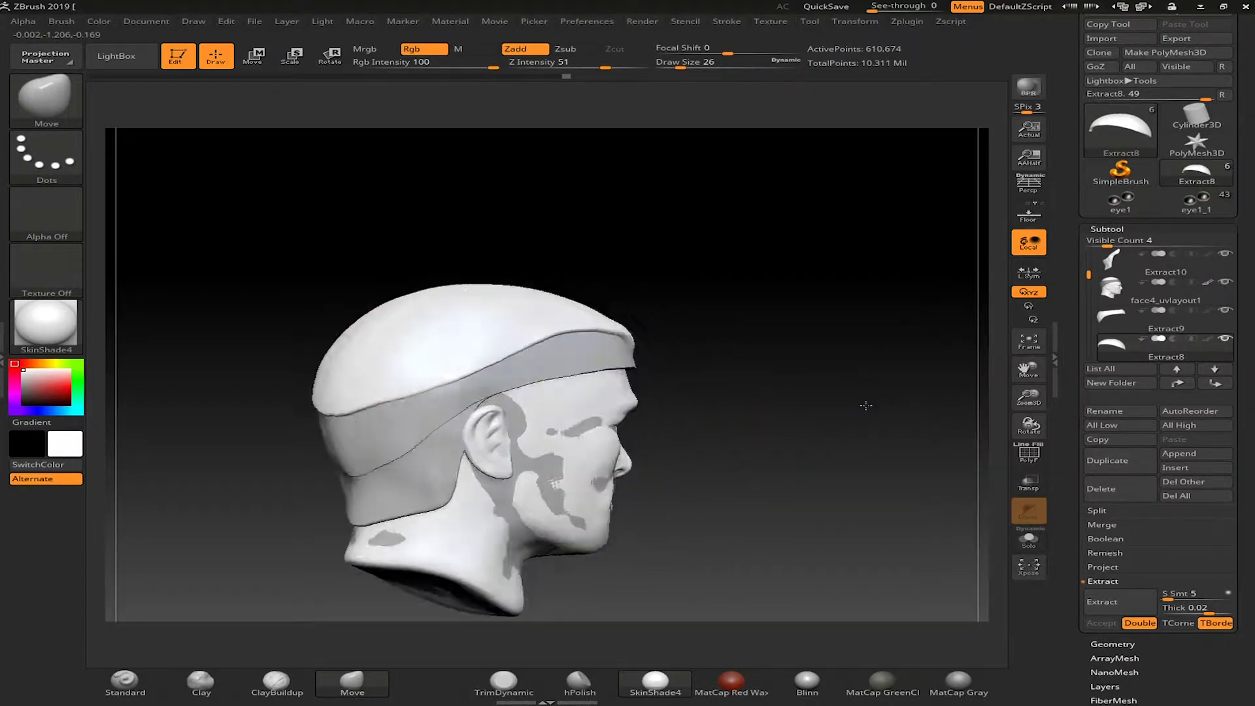
pyautogui.moveTo(902, 364)
pyautogui.mouseDown()
pyautogui.moveTo(850, 366)
pyautogui.moveTo(941, 363)
pyautogui.moveTo(837, 364)
pyautogui.moveTo(947, 361)
pyautogui.moveTo(838, 357)
pyautogui.moveTo(902, 359)
pyautogui.moveTo(868, 359)
pyautogui.moveTo(919, 421)
pyautogui.moveTo(961, 516)
pyautogui.mouseUp()
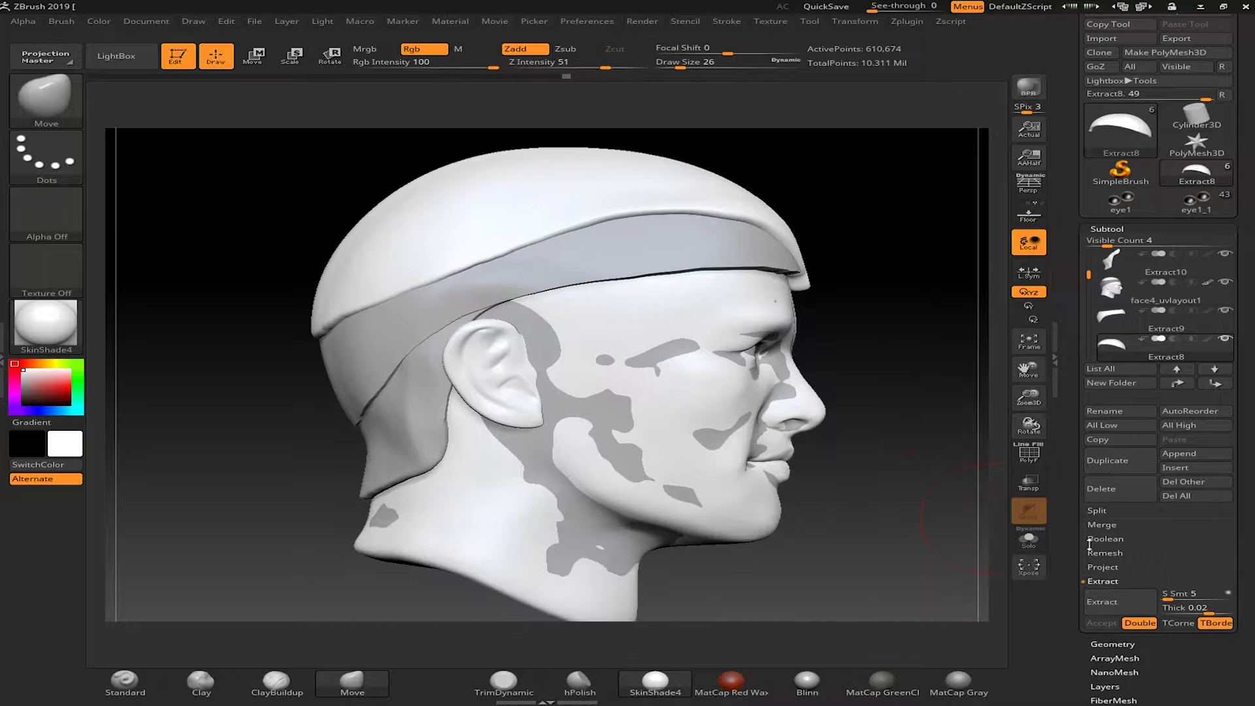
pyautogui.keyDown('alt'); pyautogui.moveTo(888, 352); pyautogui.dragTo(853, 405); pyautogui.keyUp('alt')
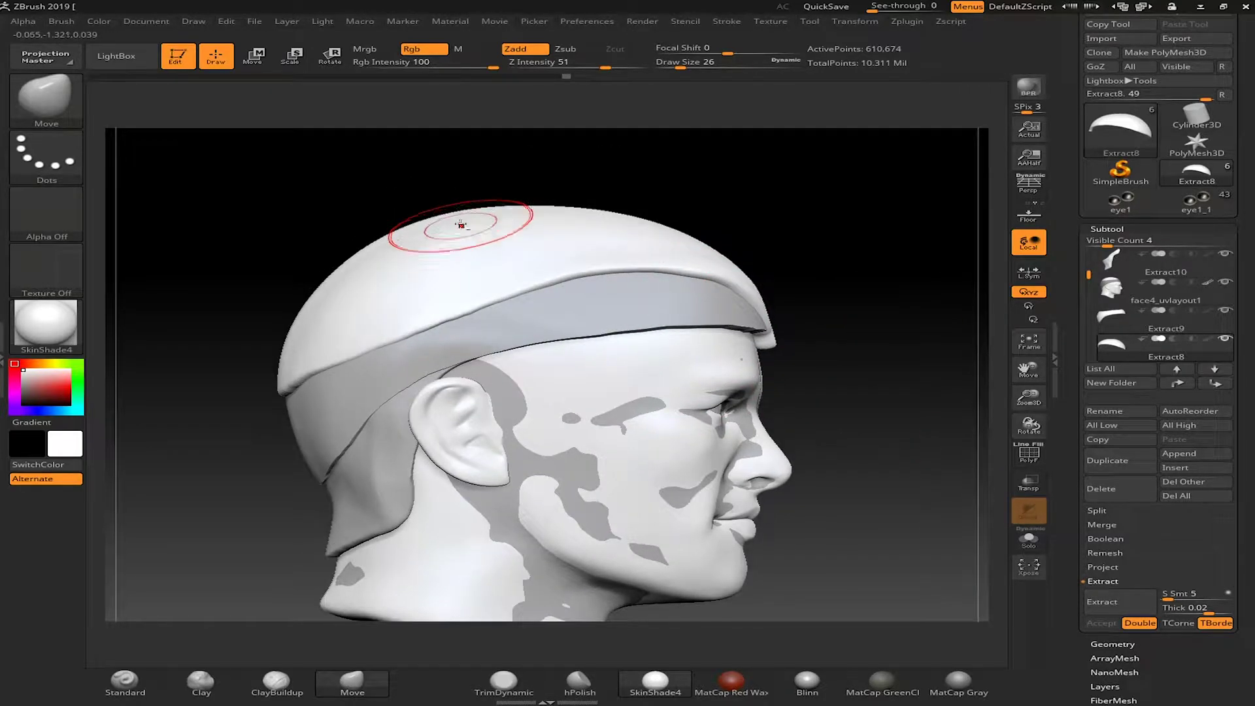
pyautogui.moveTo(958, 303); pyautogui.dragTo(875, 299)
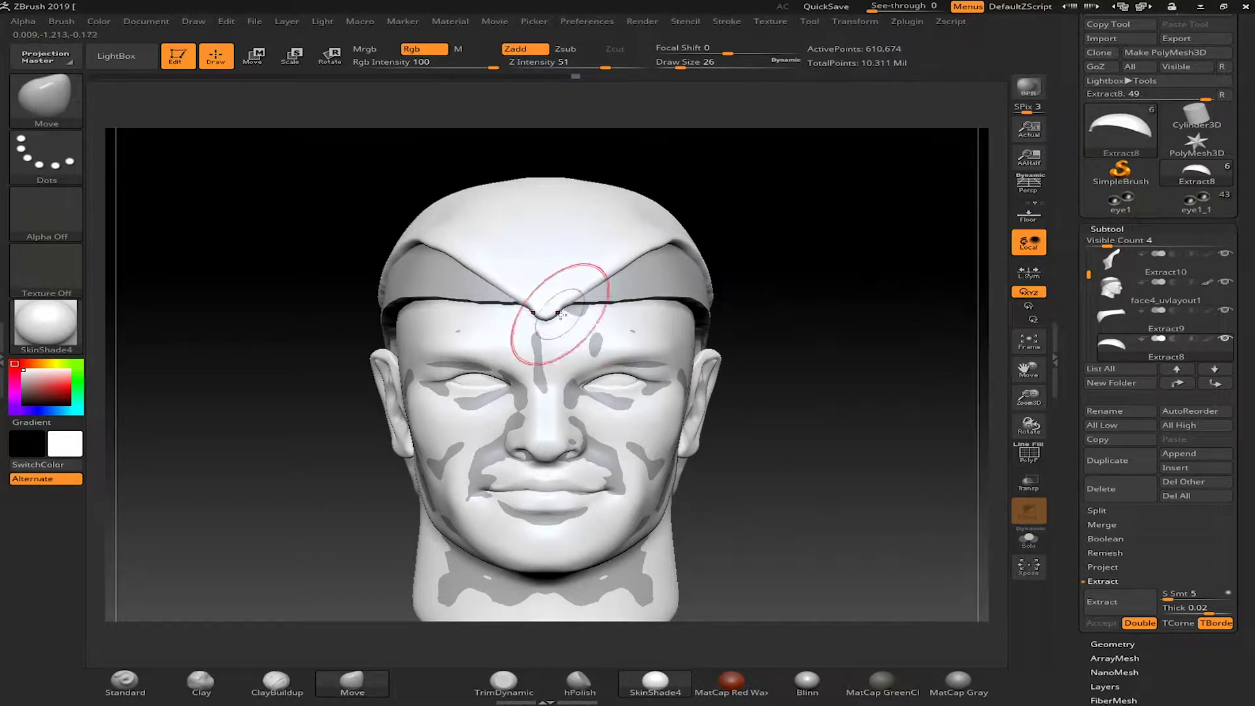
# - Try to retopologize the double-sided cap with ZRemesher at a target polygons count of 5, then undo the remesh
pyautogui.moveTo(1071, 578); pyautogui.dragTo(1101, 368)
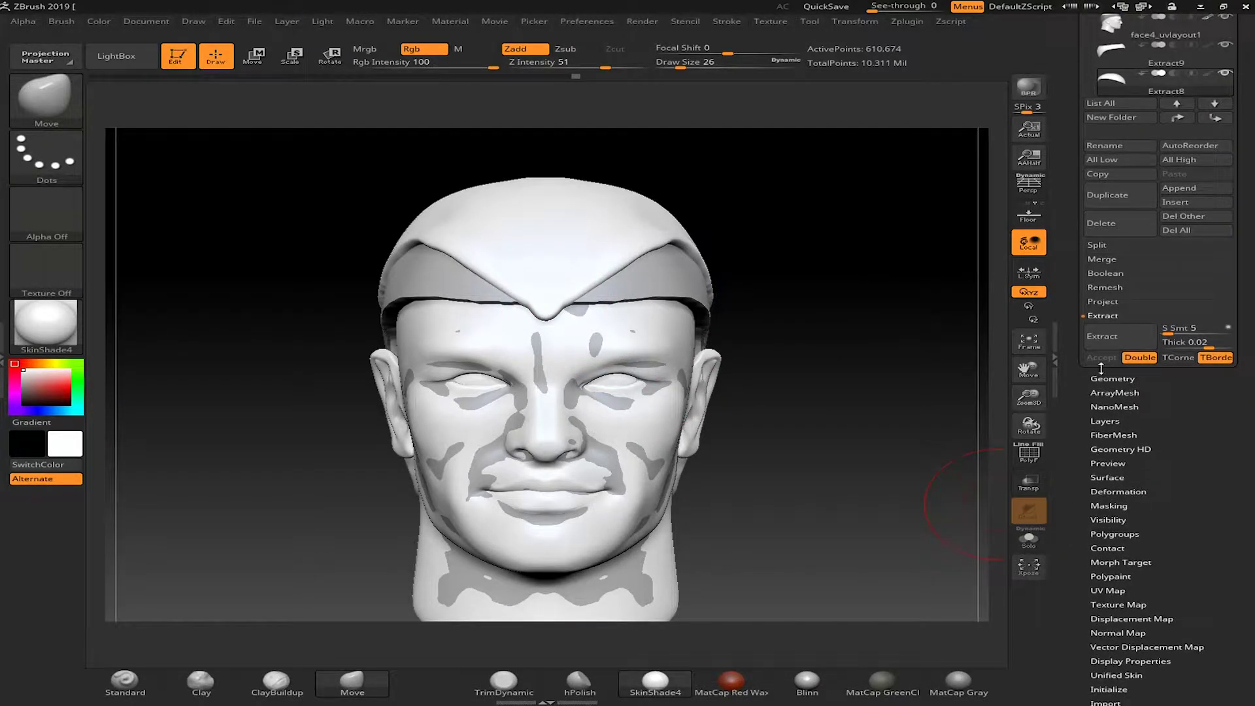
pyautogui.click(1109, 379)
pyautogui.click(1112, 299)
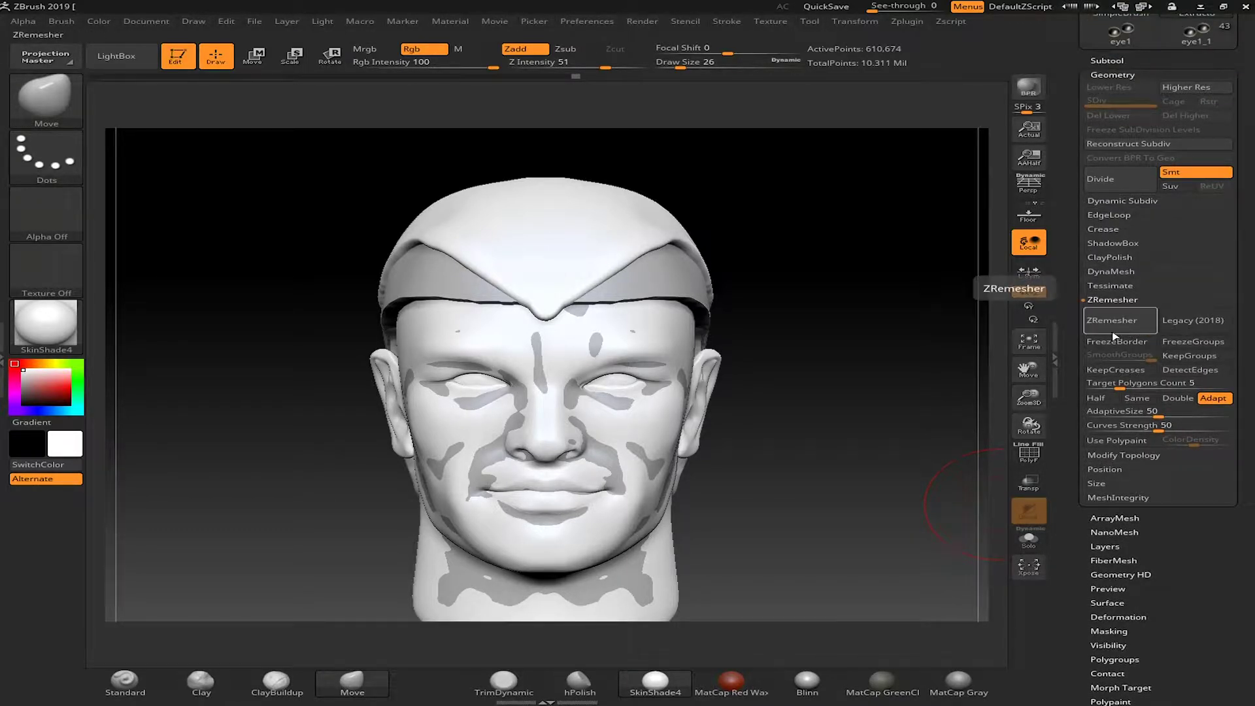
pyautogui.click(1119, 321)
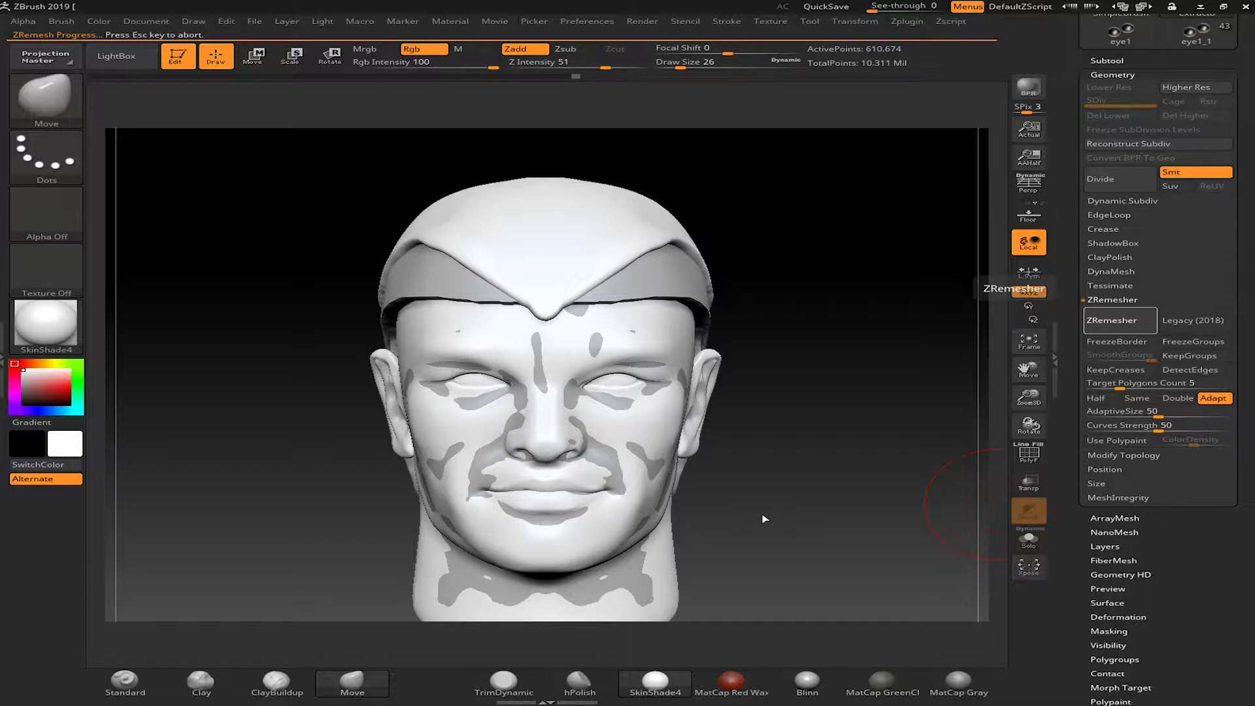
pyautogui.moveTo(906, 422); pyautogui.dragTo(876, 411)
pyautogui.hotkey('shift', 'f')
pyautogui.hotkey('ctrl', 'z')
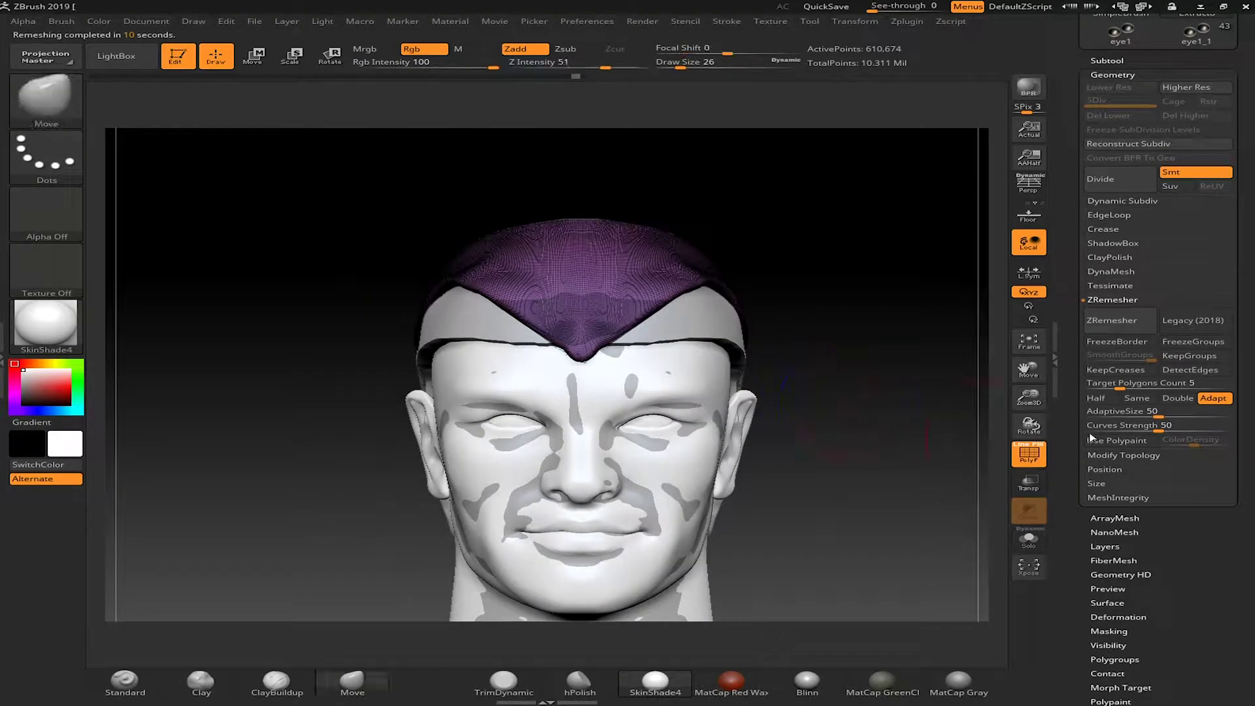
# - Show only the cap in Solo mode and examine its inner and outer surfaces from below without the polyframe
pyautogui.click(1028, 538)
pyautogui.moveTo(885, 442); pyautogui.dragTo(886, 372)
pyautogui.moveTo(798, 418)
pyautogui.mouseDown()
pyautogui.moveTo(827, 406)
pyautogui.moveTo(805, 420)
pyautogui.mouseUp()
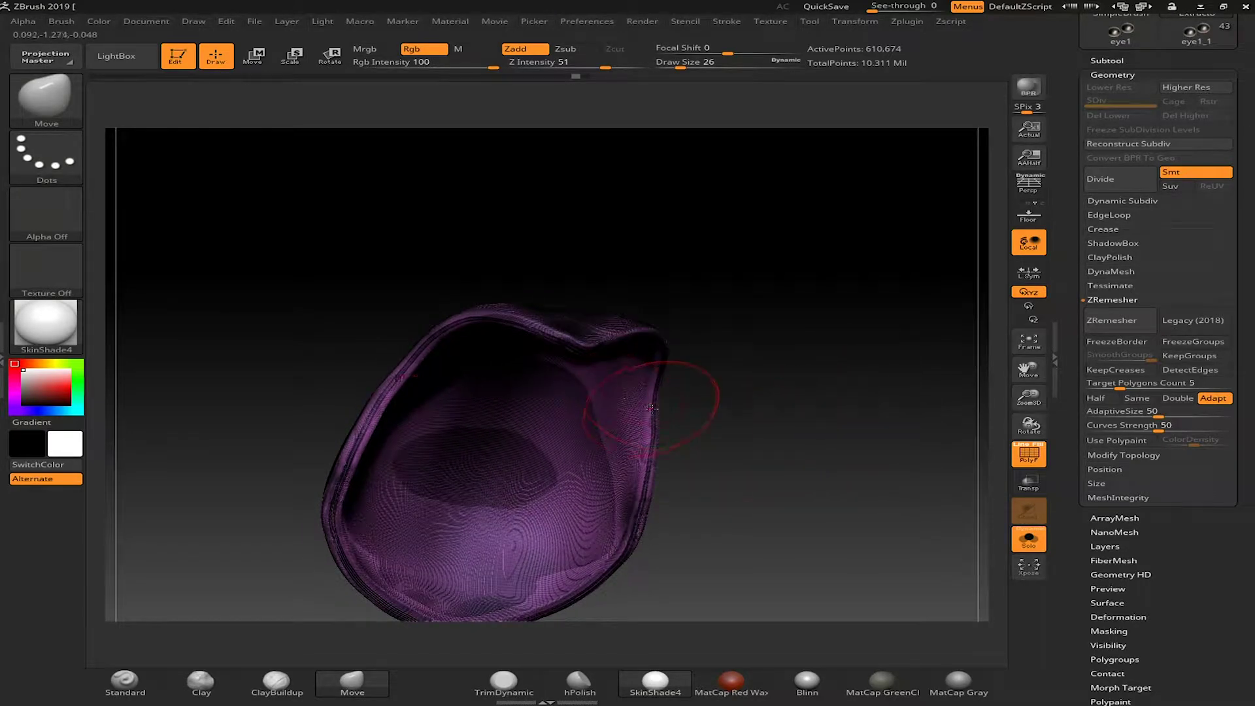
pyautogui.keyDown('ctrl'); pyautogui.keyDown('shift'); pyautogui.click(614, 414); pyautogui.keyUp('shift'); pyautogui.keyUp('ctrl')
pyautogui.moveTo(780, 443); pyautogui.dragTo(798, 418)
pyautogui.keyDown('ctrl'); pyautogui.keyDown('shift'); pyautogui.click(810, 446); pyautogui.keyUp('shift'); pyautogui.keyUp('ctrl')
pyautogui.click(1028, 454)
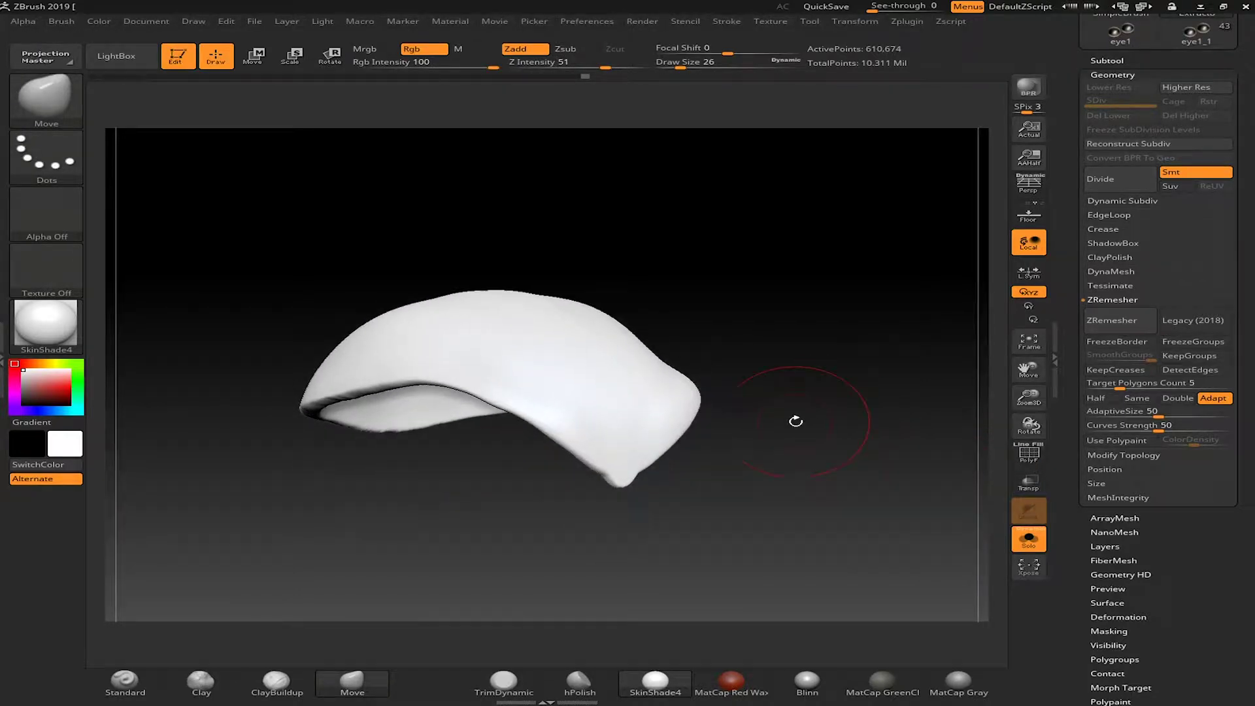
pyautogui.moveTo(806, 503); pyautogui.dragTo(748, 441)
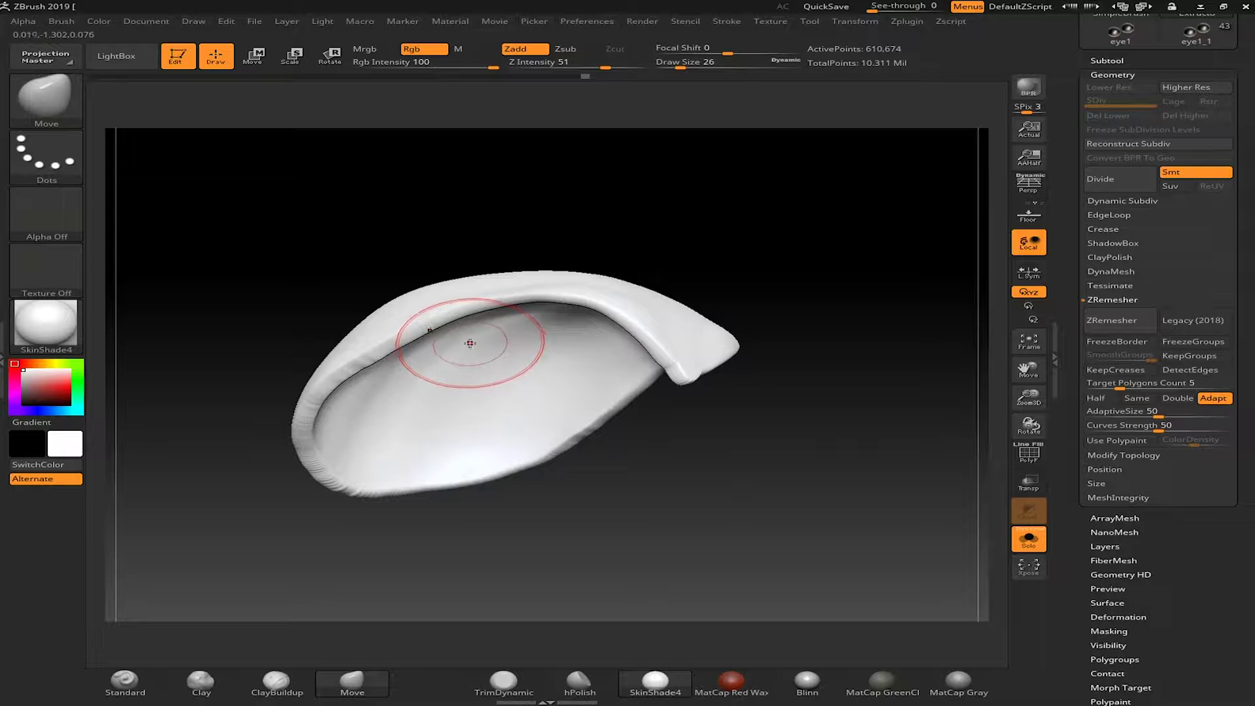
pyautogui.moveTo(759, 468); pyautogui.dragTo(761, 509)
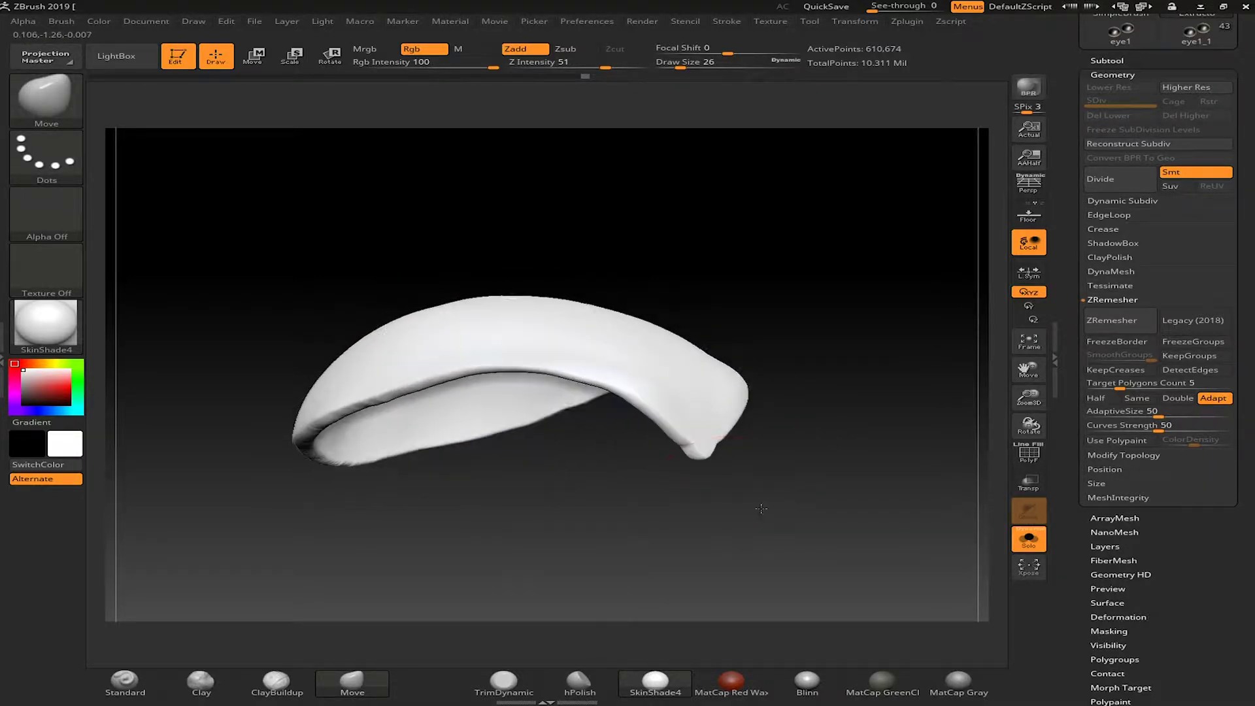
# - Try isolating the cap's outer shell and its thin rim by polygroup, then restore the whole cap's visibility
pyautogui.keyDown('ctrl'); pyautogui.keyDown('shift'); pyautogui.click(510, 330); pyautogui.keyUp('shift'); pyautogui.keyUp('ctrl')
pyautogui.moveTo(792, 522); pyautogui.dragTo(814, 408)
pyautogui.keyDown('ctrl'); pyautogui.keyDown('shift'); pyautogui.click(794, 419); pyautogui.keyUp('shift'); pyautogui.keyUp('ctrl')
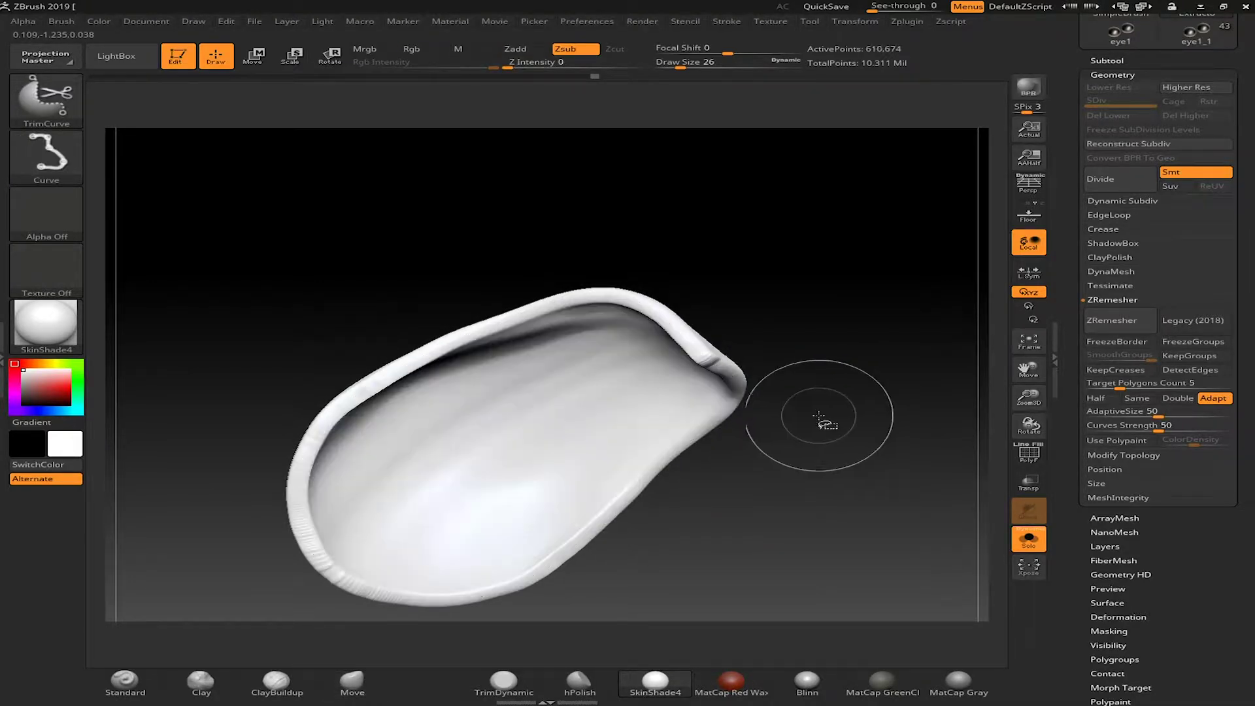
pyautogui.keyDown('ctrl'); pyautogui.keyDown('shift'); pyautogui.click(680, 337); pyautogui.keyUp('shift'); pyautogui.keyUp('ctrl')
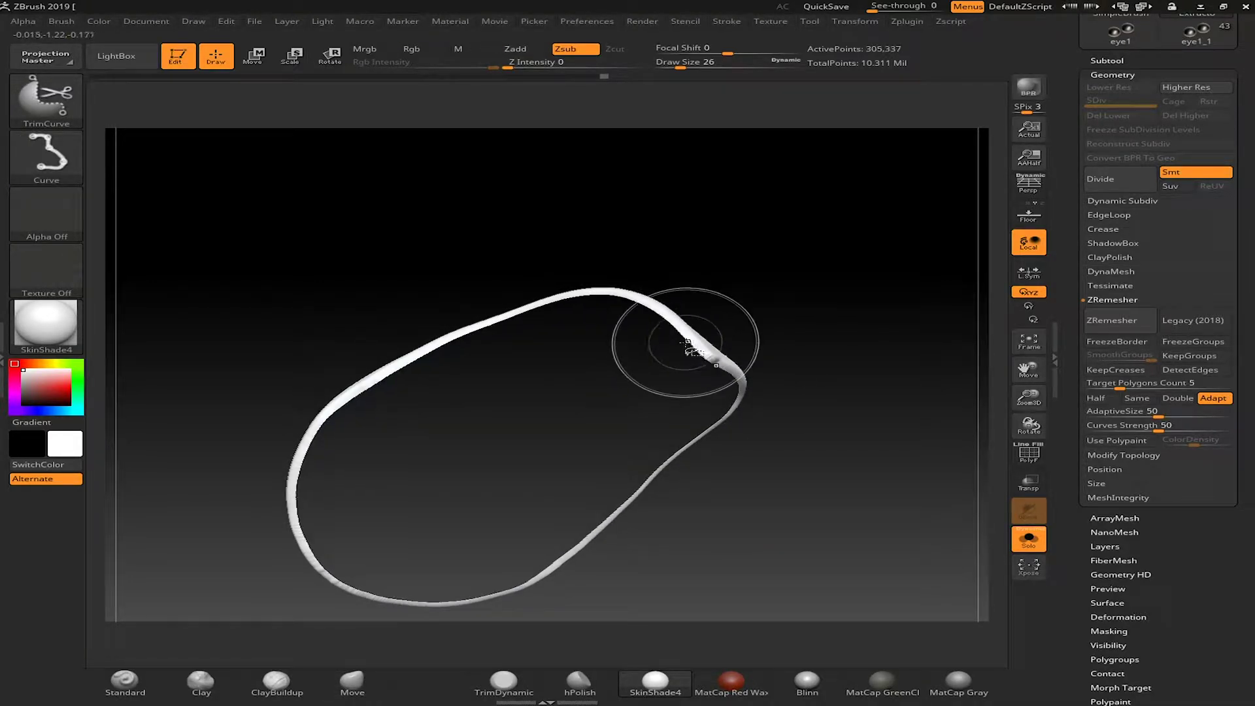
pyautogui.moveTo(840, 392)
pyautogui.mouseDown()
pyautogui.moveTo(841, 452)
pyautogui.moveTo(859, 351)
pyautogui.moveTo(804, 379)
pyautogui.moveTo(826, 401)
pyautogui.mouseUp()
pyautogui.hotkey('ctrl', 'shift')
pyautogui.keyDown('ctrl'); pyautogui.keyDown('shift'); pyautogui.moveTo(745, 366); pyautogui.dragTo(756, 370); pyautogui.keyUp('shift'); pyautogui.keyUp('ctrl')
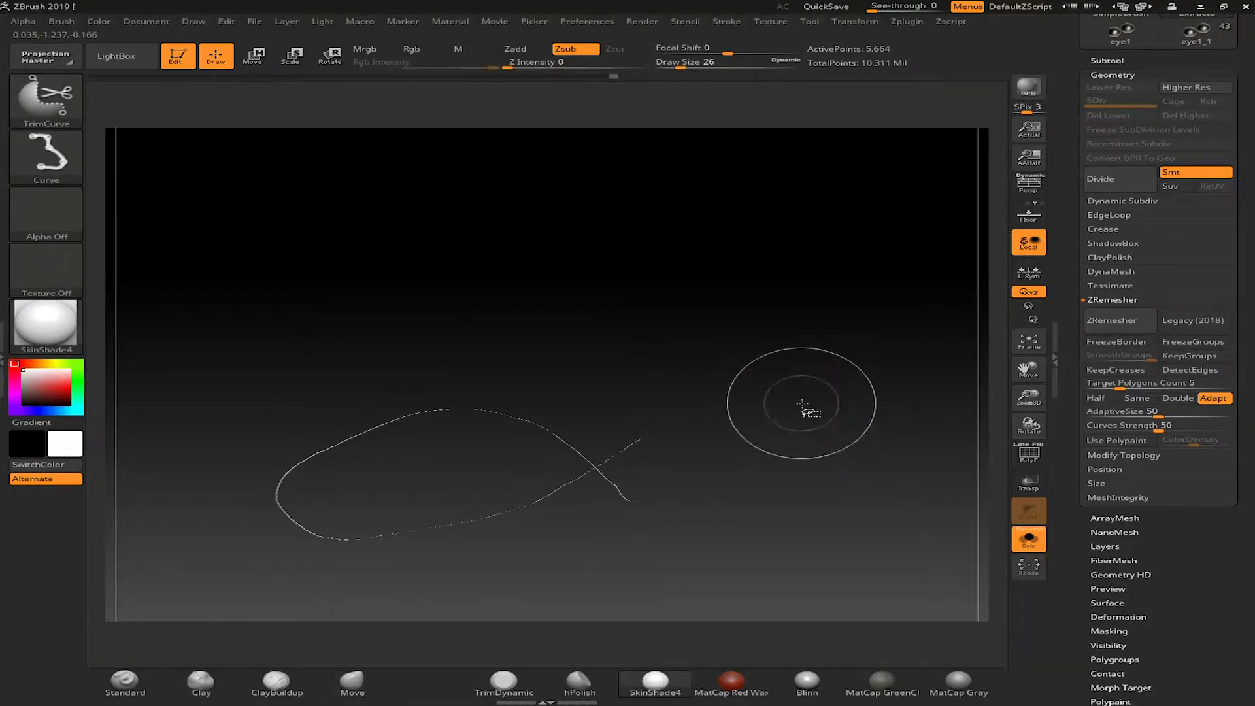
pyautogui.keyDown('ctrl'); pyautogui.keyDown('shift'); pyautogui.click(752, 405); pyautogui.keyUp('shift'); pyautogui.keyUp('ctrl')
pyautogui.moveTo(740, 397)
pyautogui.mouseDown()
pyautogui.moveTo(787, 390)
pyautogui.moveTo(772, 405)
pyautogui.mouseUp()
pyautogui.hotkey('ctrl', 'shift')
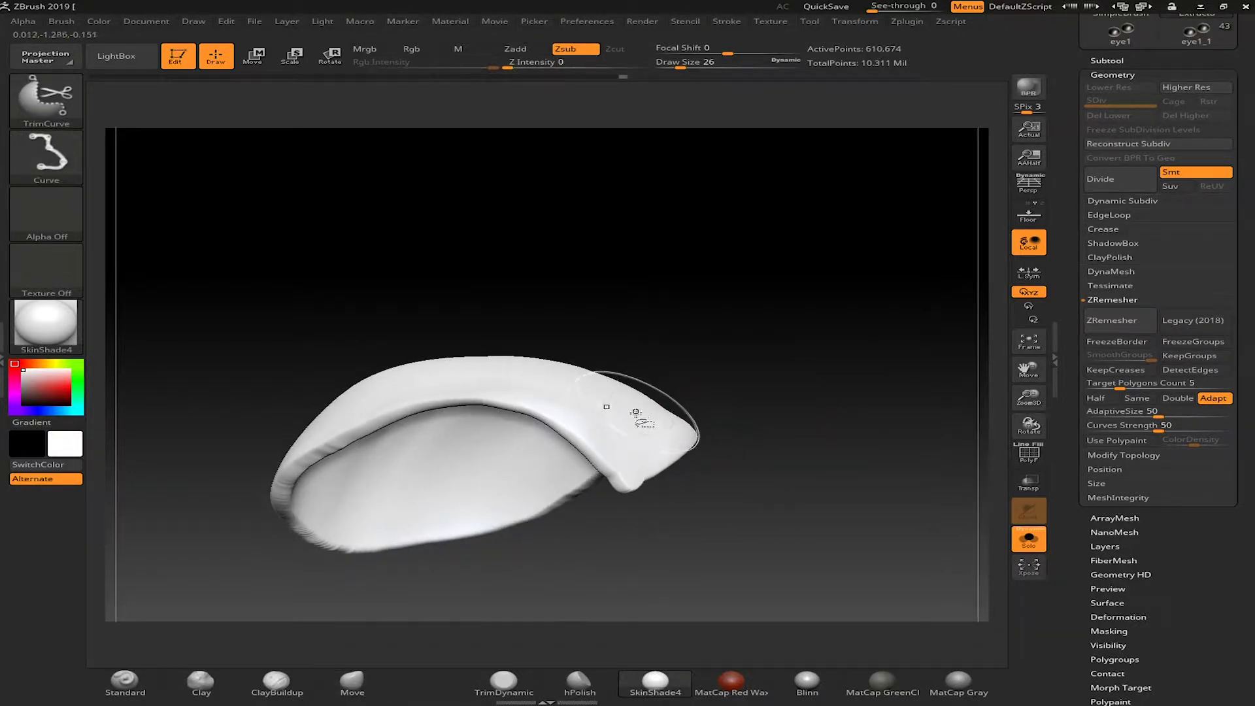
# - Hide the cap's outer shell to check the inner shell and rim, then show the whole cap again
pyautogui.keyDown('ctrl'); pyautogui.keyDown('shift'); pyautogui.click(639, 418); pyautogui.keyUp('shift'); pyautogui.keyUp('ctrl')
pyautogui.keyDown('ctrl'); pyautogui.keyDown('shift'); pyautogui.click(598, 461); pyautogui.keyUp('shift'); pyautogui.keyUp('ctrl')
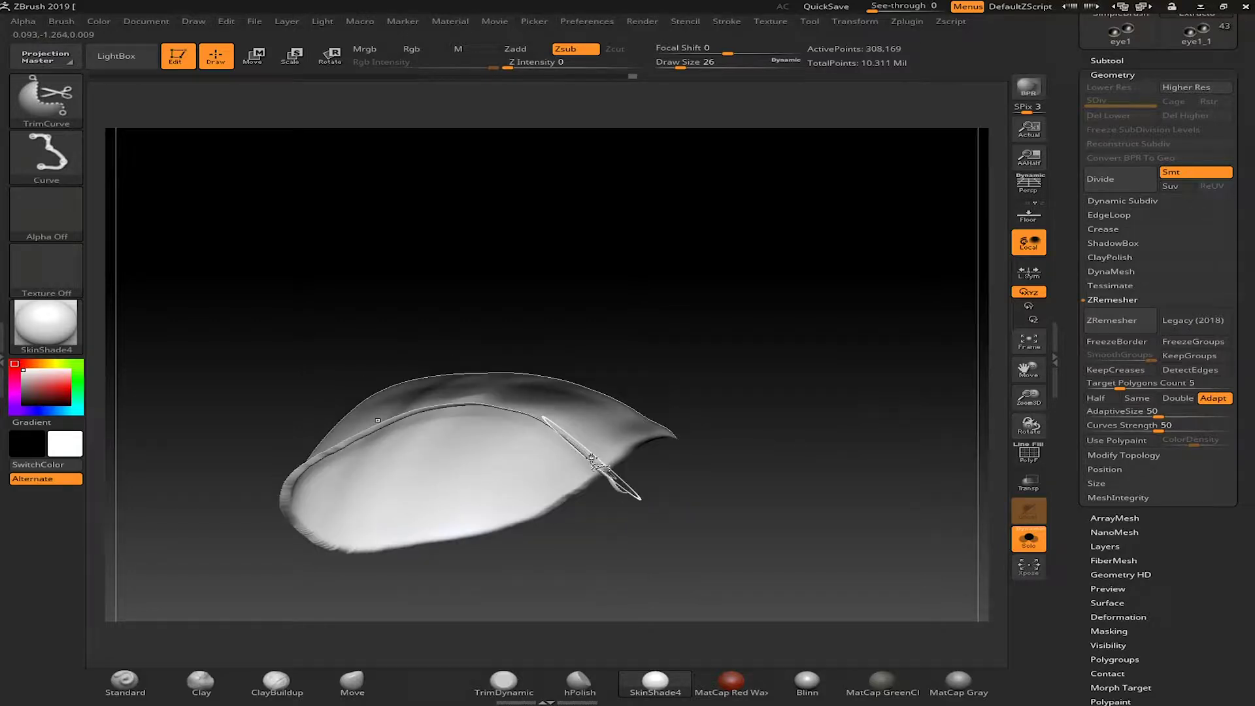
pyautogui.moveTo(707, 456)
pyautogui.mouseDown()
pyautogui.moveTo(752, 386)
pyautogui.moveTo(773, 434)
pyautogui.moveTo(753, 480)
pyautogui.moveTo(703, 464)
pyautogui.mouseUp()
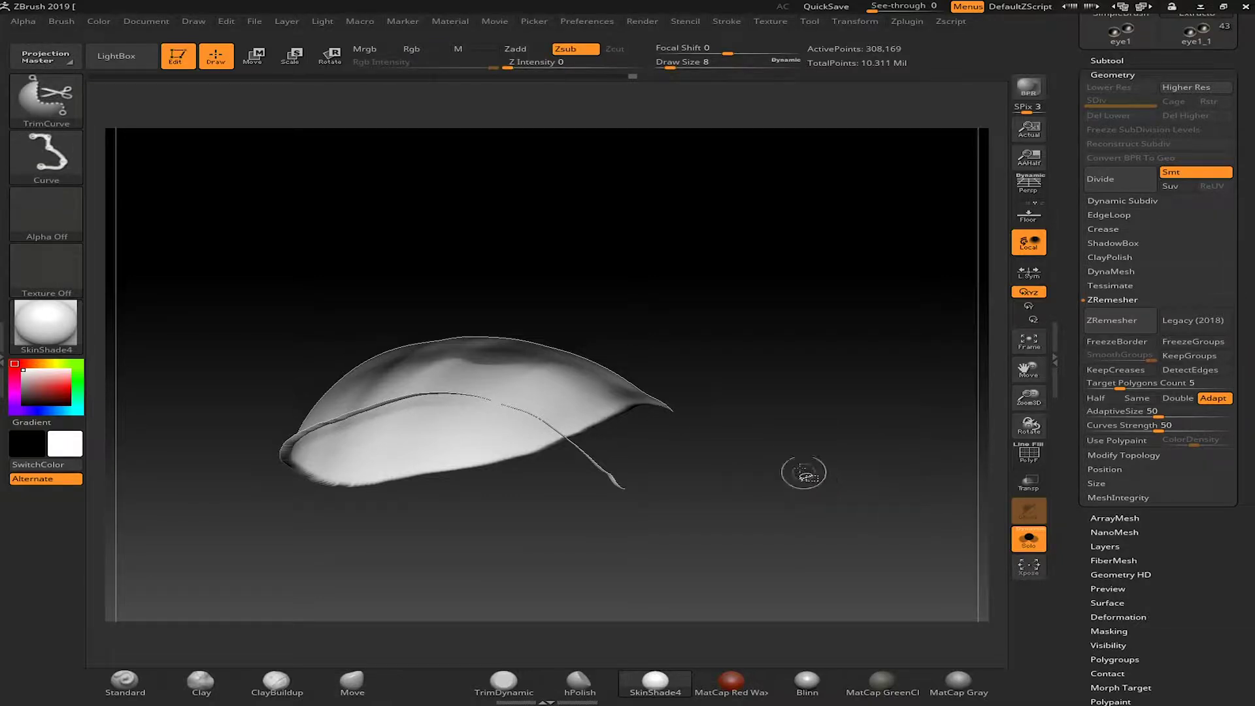
pyautogui.keyDown('ctrl'); pyautogui.keyDown('shift'); pyautogui.click(799, 459); pyautogui.keyUp('shift'); pyautogui.keyUp('ctrl')
# - Isolate the cap's outer shell with the polyframe displayed, hiding the inner shell and the rim strip
pyautogui.keyDown('ctrl'); pyautogui.keyDown('shift'); pyautogui.click(608, 378); pyautogui.keyUp('shift'); pyautogui.keyUp('ctrl')
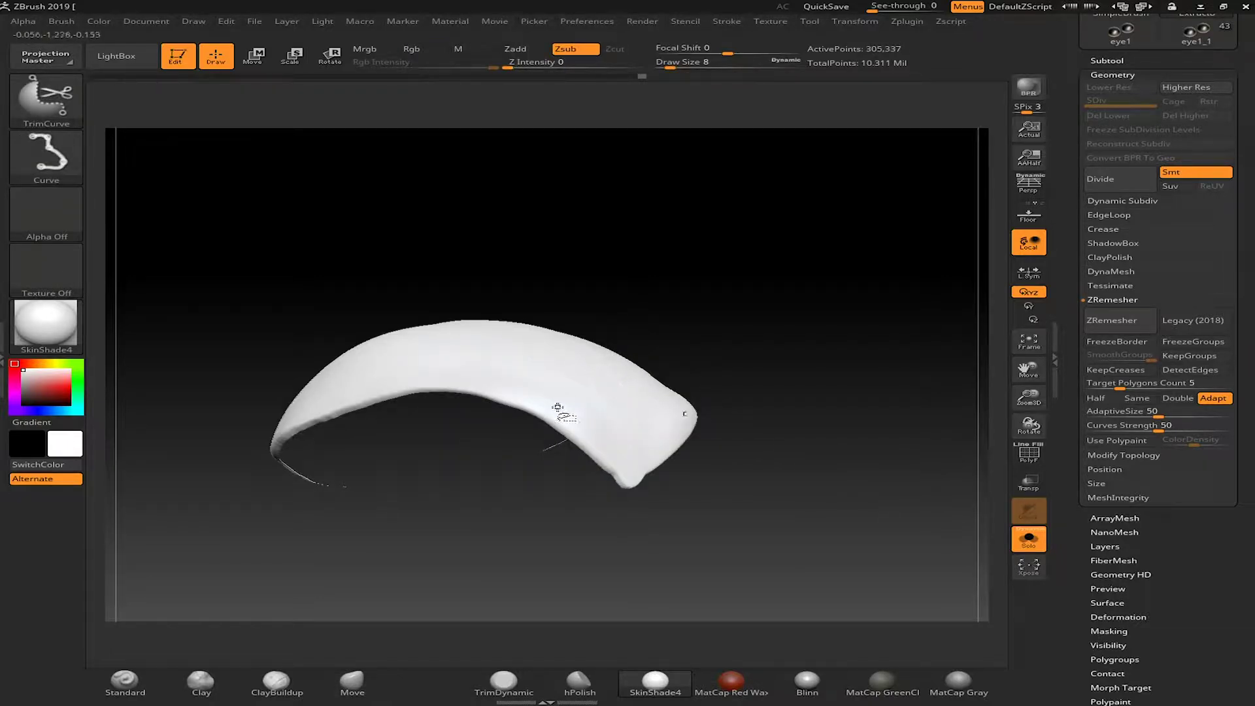
pyautogui.moveTo(807, 468); pyautogui.dragTo(809, 457)
pyautogui.moveTo(1029, 397); pyautogui.dragTo(1028, 386)
pyautogui.click(1040, 461)
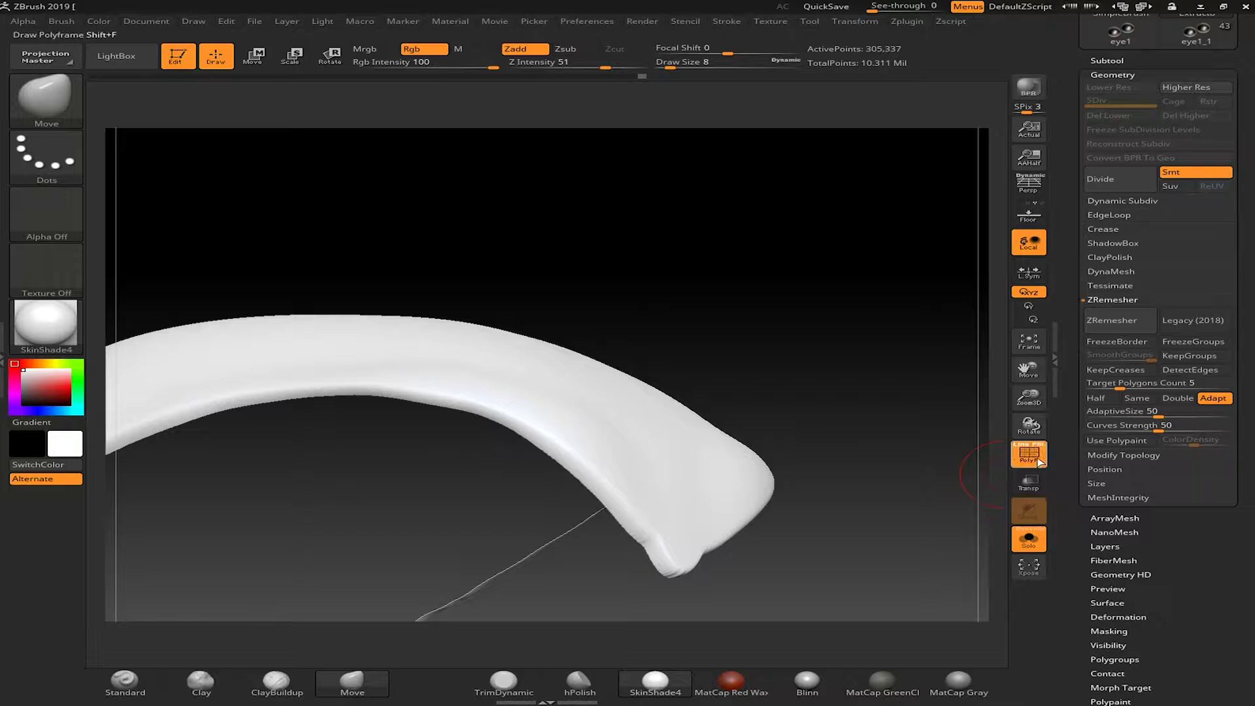
pyautogui.moveTo(928, 458)
pyautogui.mouseDown()
pyautogui.moveTo(897, 396)
pyautogui.moveTo(833, 433)
pyautogui.mouseUp()
pyautogui.hotkey('ctrl', 'shift')
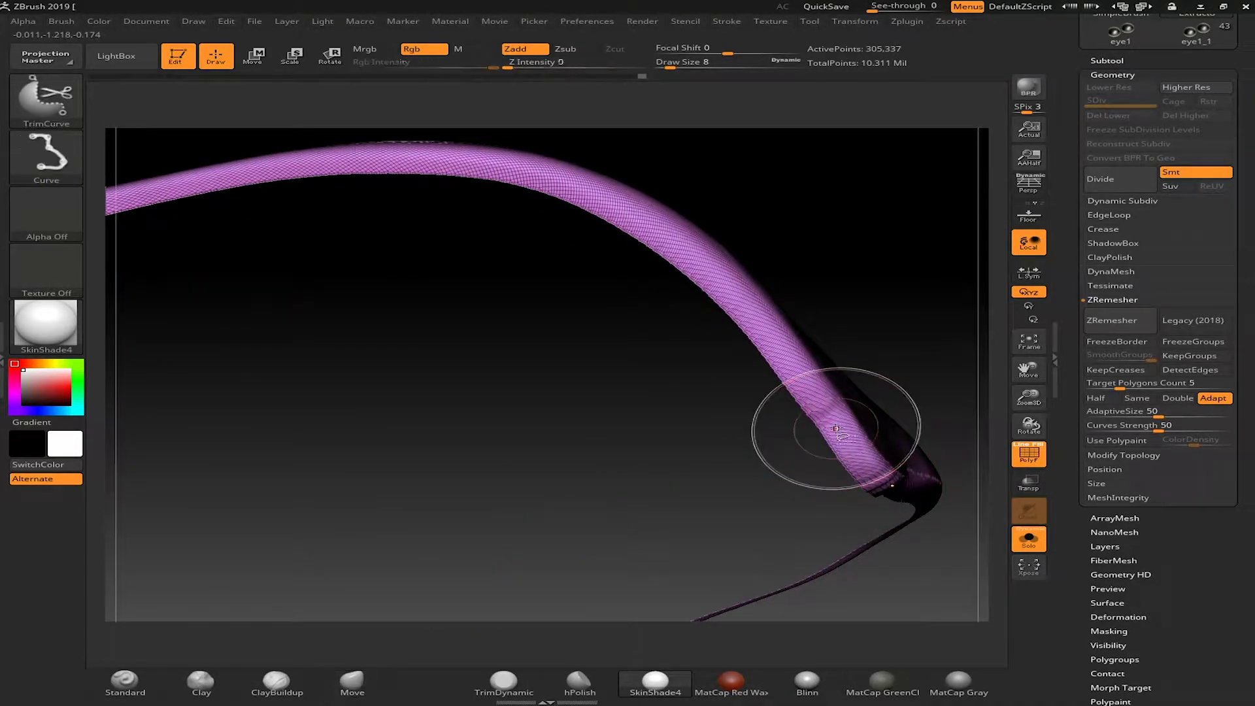
pyautogui.keyDown('ctrl'); pyautogui.keyDown('shift'); pyautogui.click(840, 432); pyautogui.keyUp('shift'); pyautogui.keyUp('ctrl')
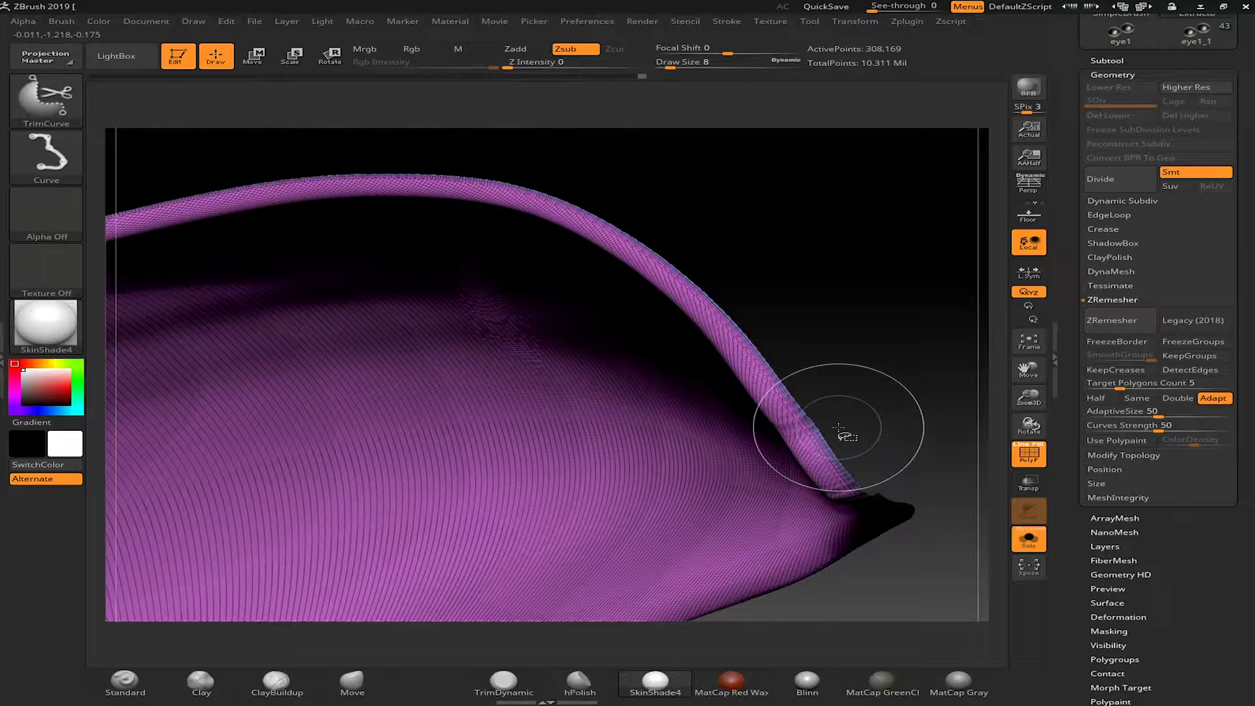
pyautogui.keyDown('ctrl'); pyautogui.keyDown('shift'); pyautogui.click(875, 408); pyautogui.keyUp('shift'); pyautogui.keyUp('ctrl')
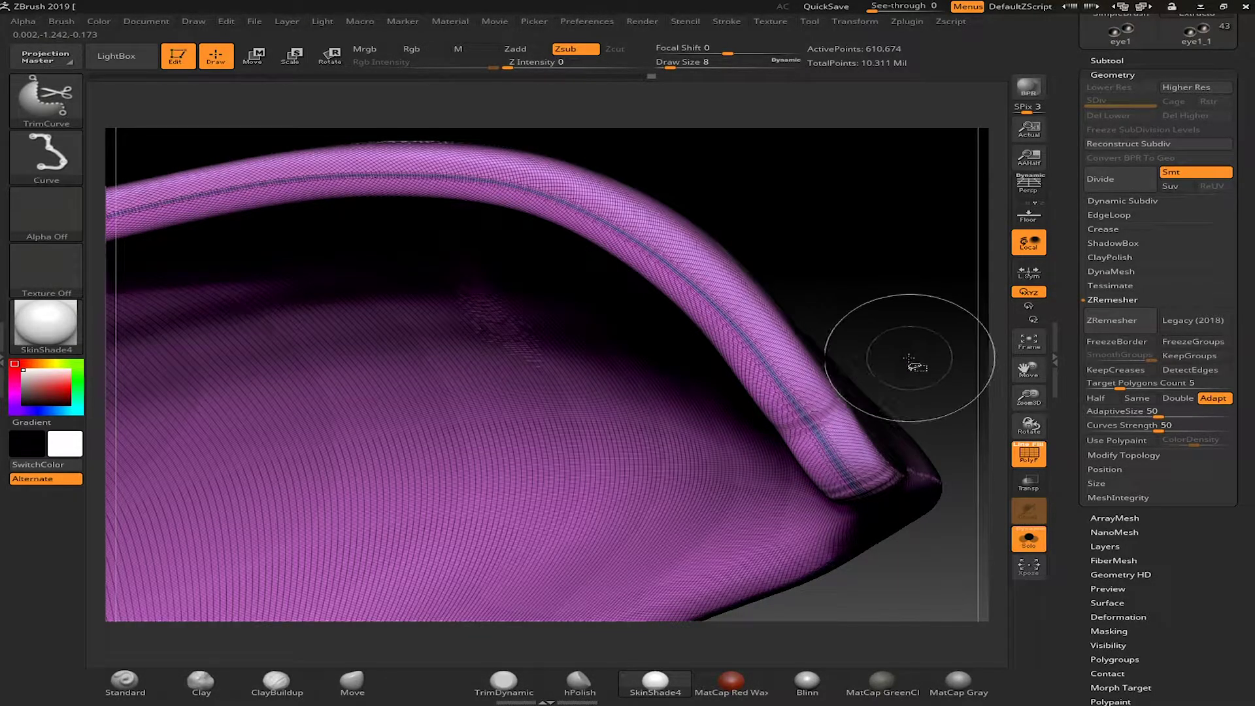
pyautogui.keyDown('ctrl'); pyautogui.keyDown('shift'); pyautogui.click(751, 392); pyautogui.keyUp('shift'); pyautogui.keyUp('ctrl')
# - Delete the cap's hidden inner shell and rim geometry, keeping only the single-layer outer surface
pyautogui.moveTo(922, 334); pyautogui.dragTo(666, 508)
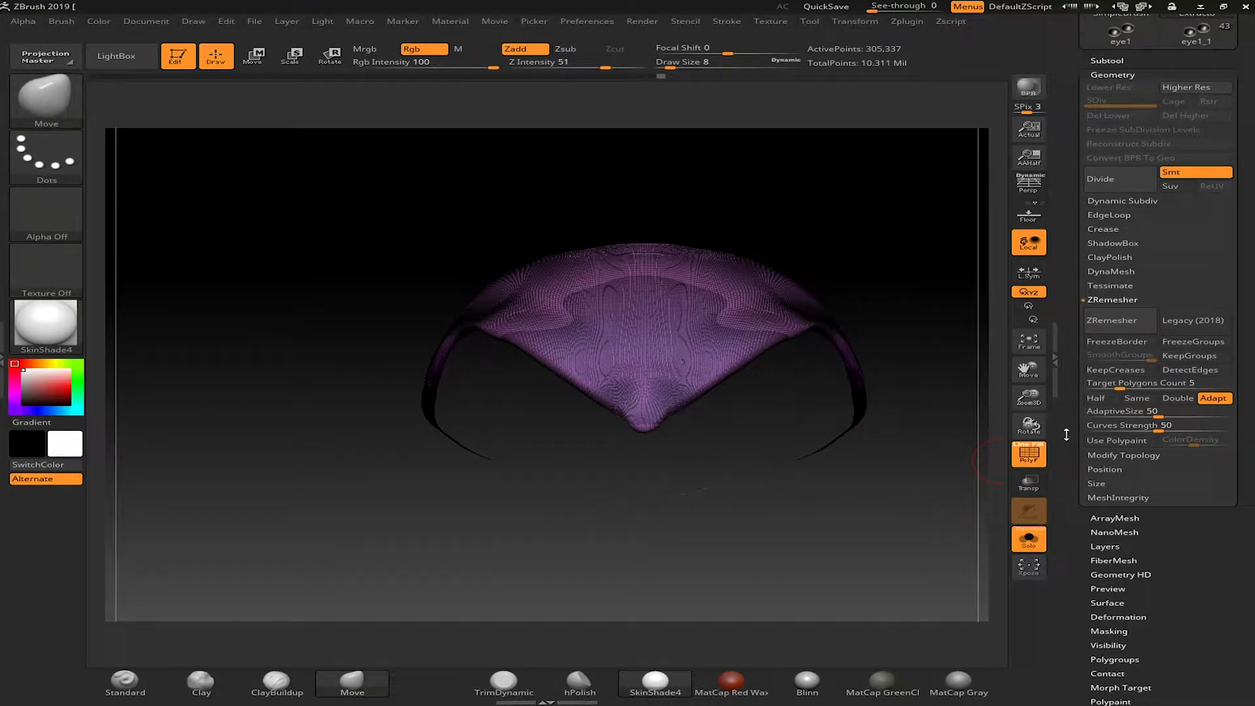
pyautogui.moveTo(841, 476); pyautogui.dragTo(777, 503)
pyautogui.scroll(-1, 1078, 543)
pyautogui.scroll(-3, 1078, 543)
pyautogui.moveTo(742, 505); pyautogui.dragTo(988, 473)
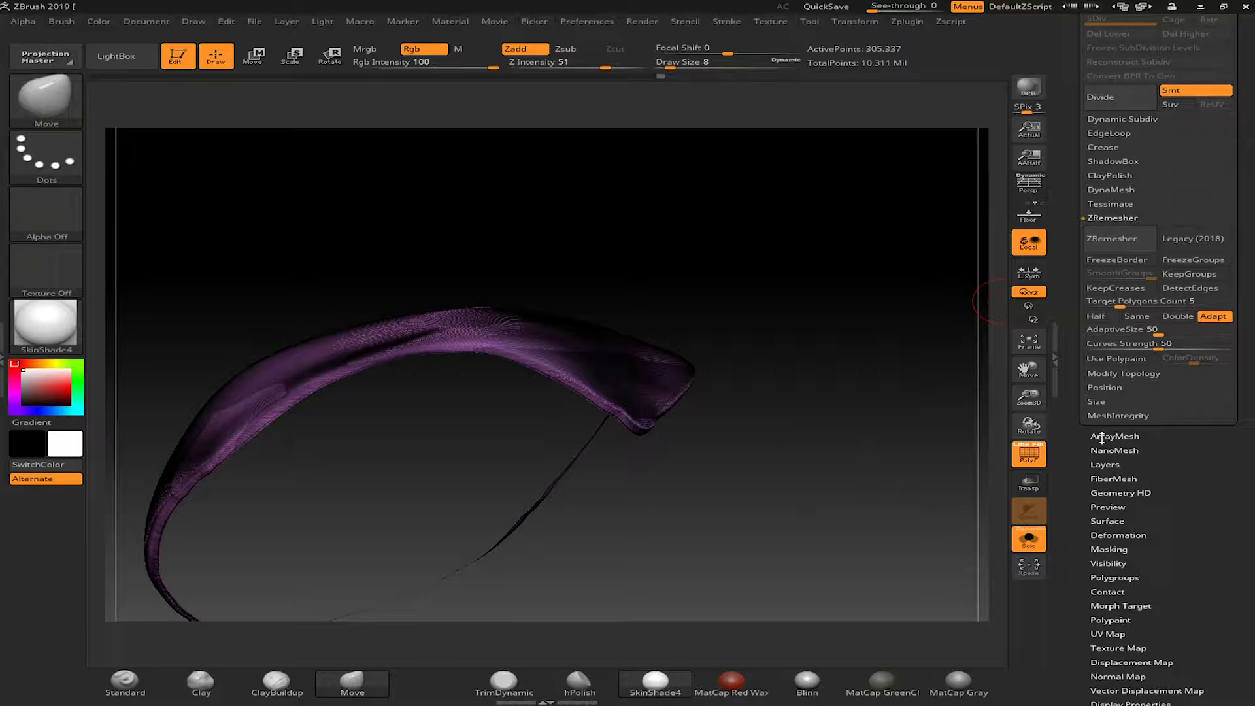
pyautogui.click(1123, 374)
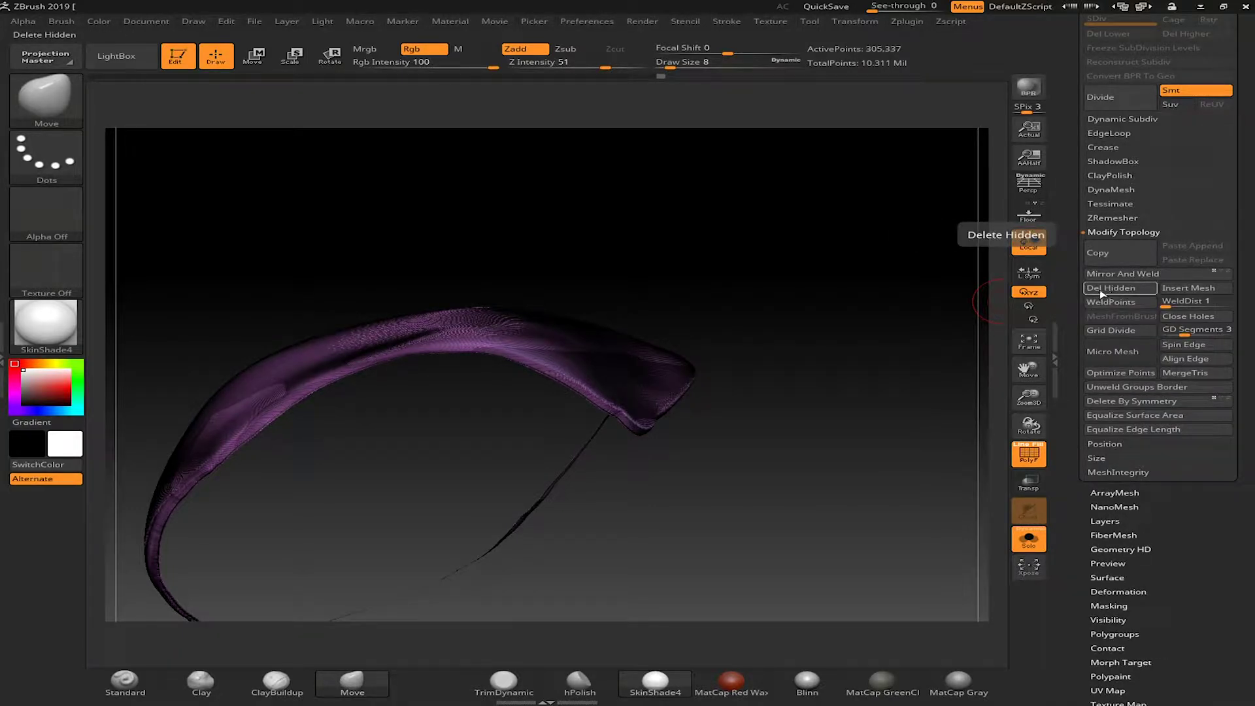
pyautogui.click(1126, 293)
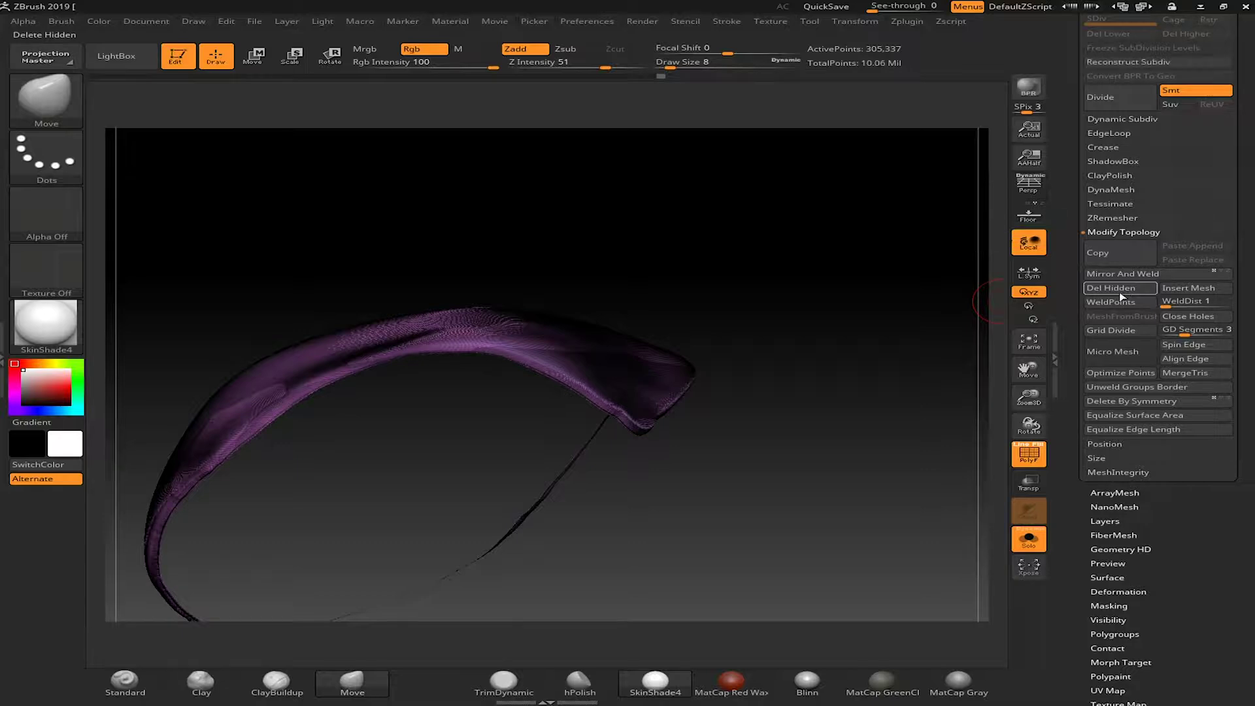
# - Retopologize the single-layer cap with ZRemesher at a target polygons count of 2 and check the new topology
pyautogui.moveTo(839, 339); pyautogui.dragTo(990, 291)
pyautogui.click(1113, 220)
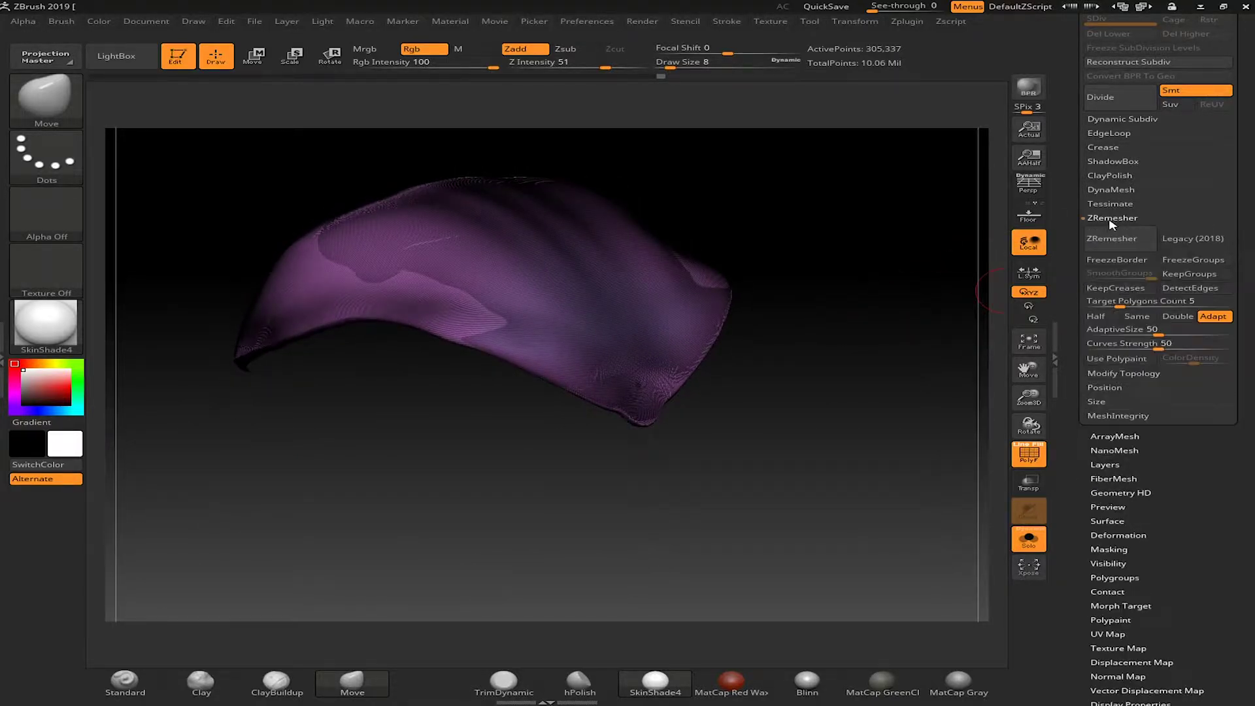
pyautogui.click(1125, 316)
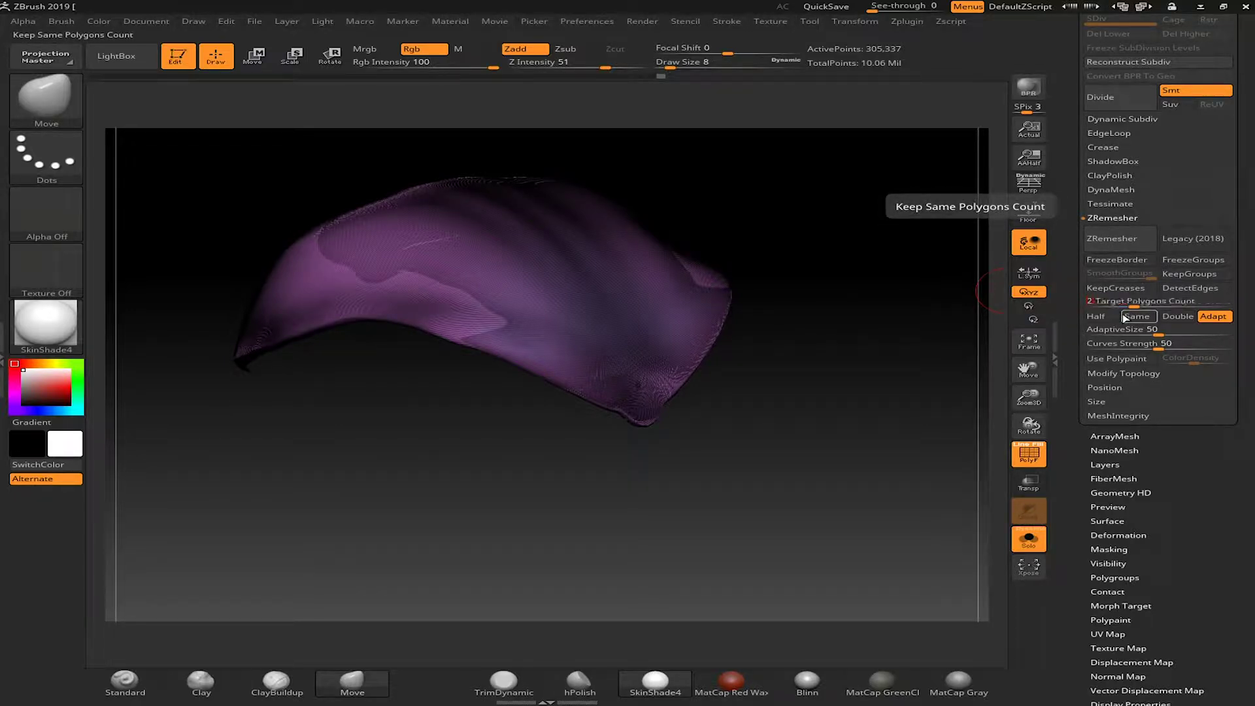
pyautogui.moveTo(1134, 303); pyautogui.dragTo(1105, 306)
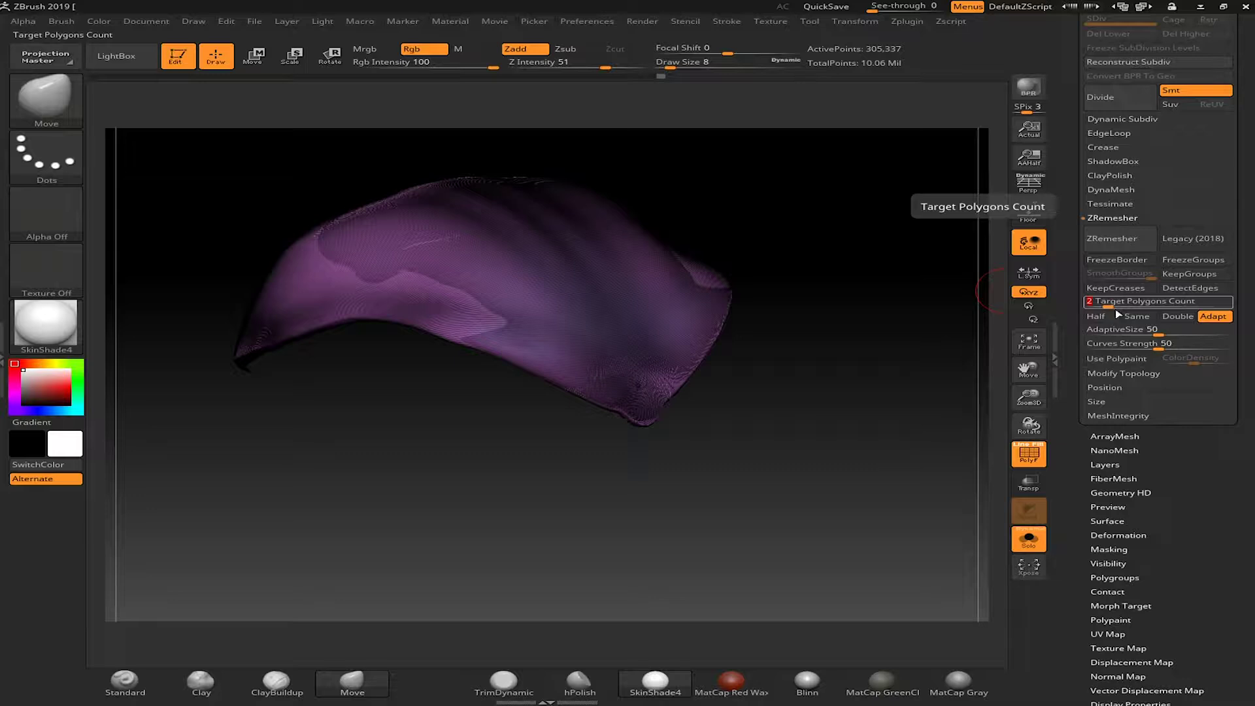
pyautogui.click(1111, 238)
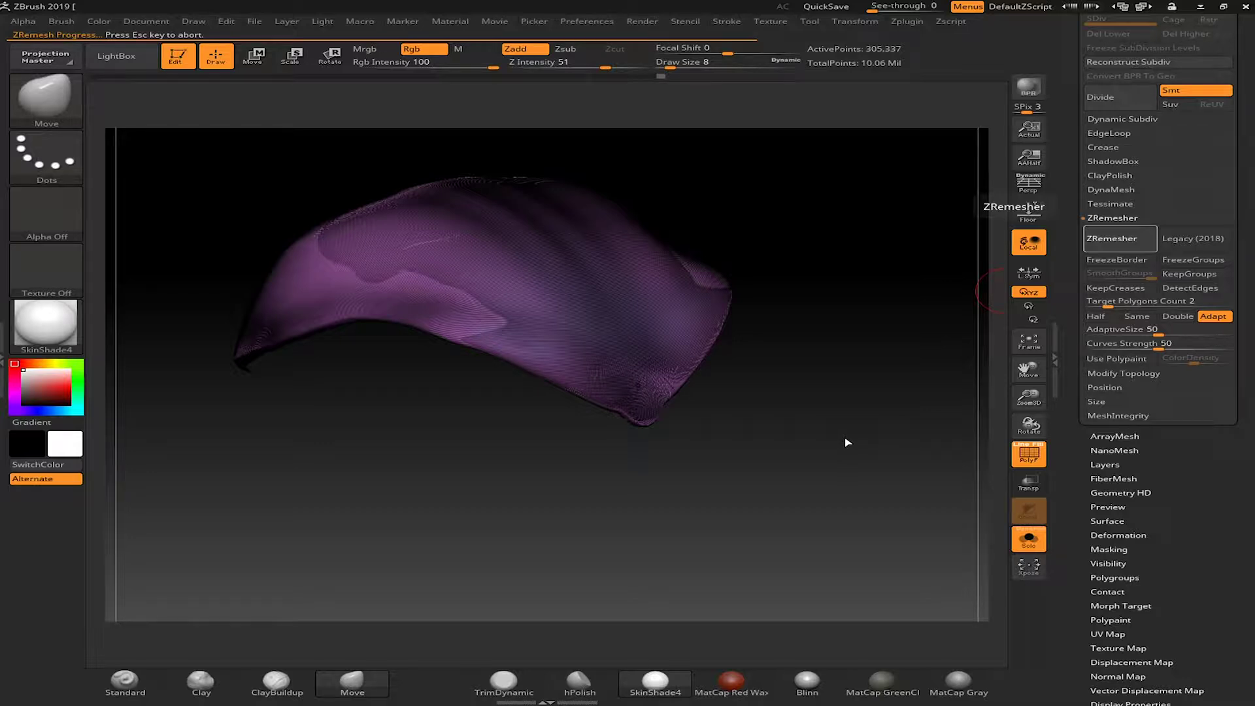
pyautogui.moveTo(846, 434)
pyautogui.mouseDown()
pyautogui.moveTo(778, 415)
pyautogui.moveTo(819, 412)
pyautogui.moveTo(801, 406)
pyautogui.mouseUp()
pyautogui.moveTo(673, 411)
pyautogui.keyDown('shift'); pyautogui.mouseDown()
pyautogui.moveTo(641, 418)
pyautogui.moveTo(765, 390)
pyautogui.moveTo(796, 499)
pyautogui.mouseUp(); pyautogui.keyUp('shift')
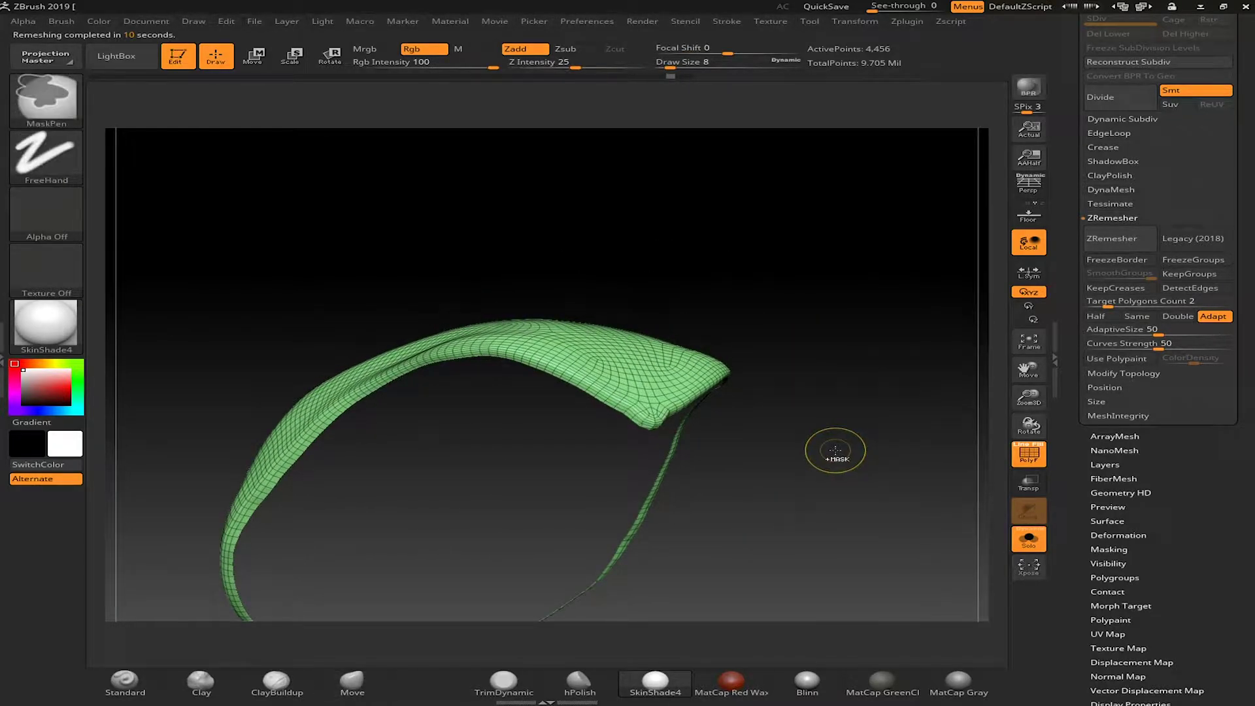
# - Reduce the cap's mesh further with ZRemesher at a target polygons count of 0.3, keeping adaptive density on
pyautogui.moveTo(821, 443)
pyautogui.mouseDown()
pyautogui.moveTo(849, 462)
pyautogui.moveTo(967, 418)
pyautogui.mouseUp()
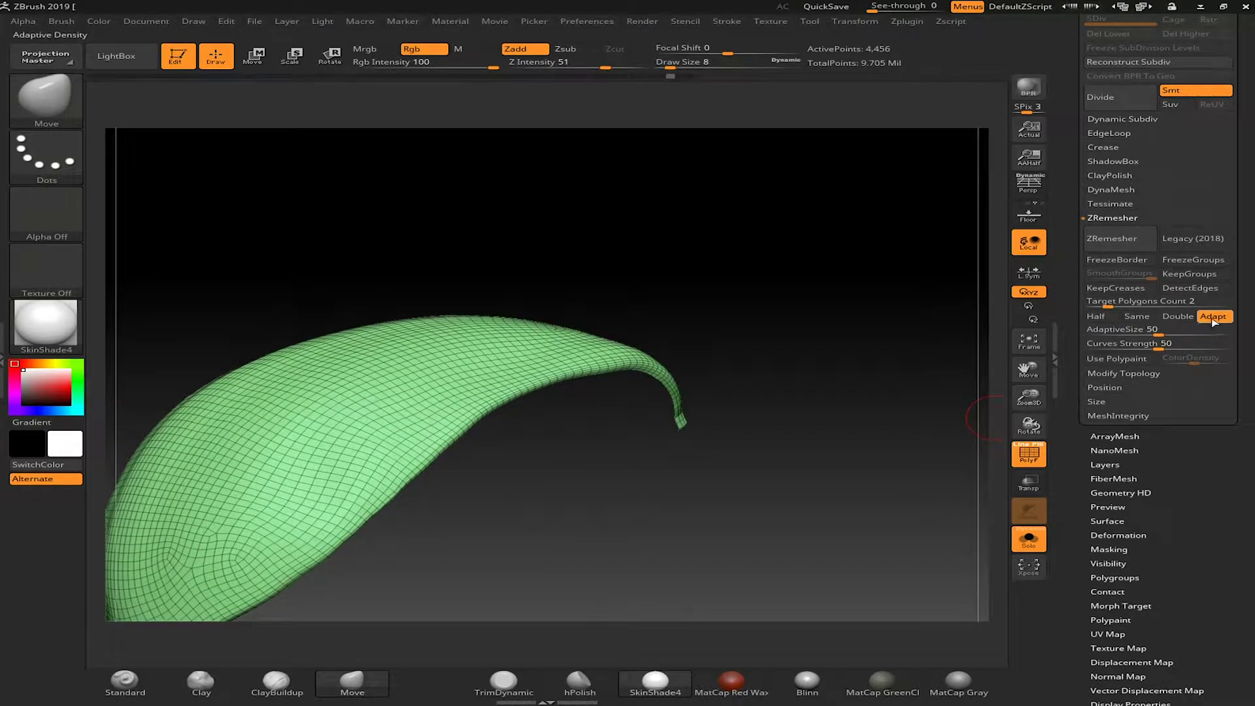
pyautogui.click(1119, 239)
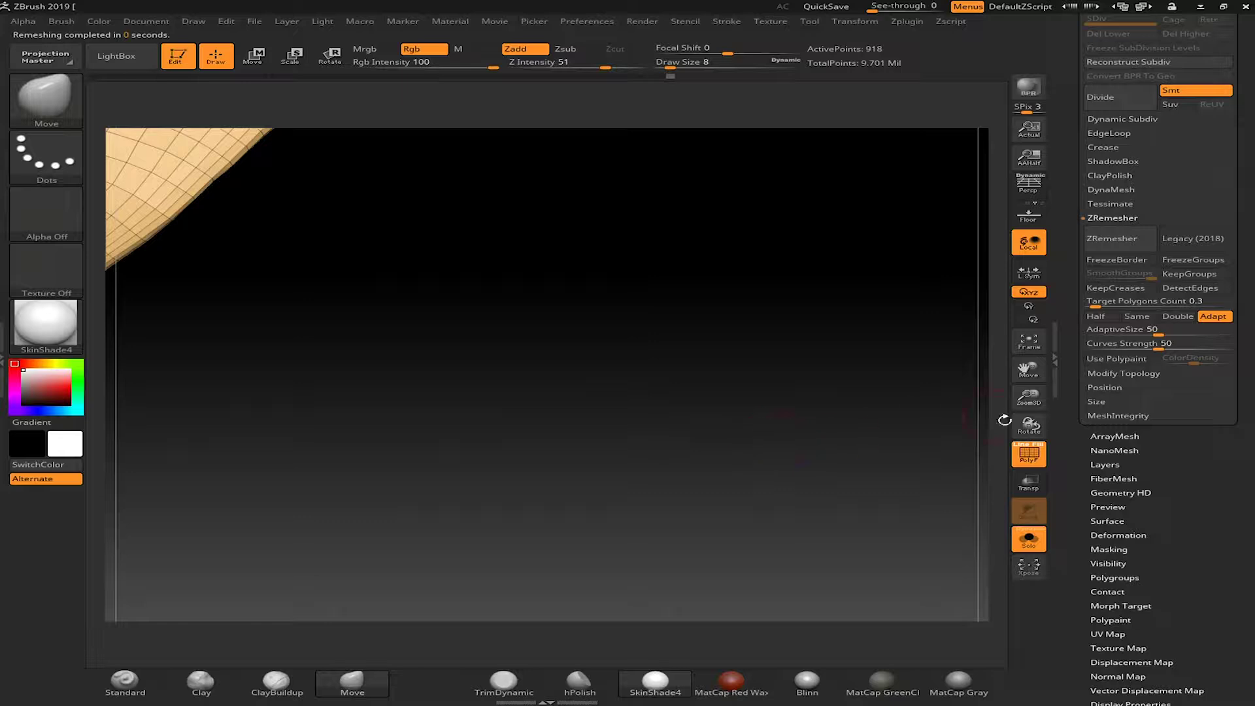
# - Hide the cap's polyframe, show all subtools, and switch to the headband subtool below the cap, isolated in Solo mode
pyautogui.click(1030, 341)
pyautogui.moveTo(773, 371); pyautogui.dragTo(777, 440)
pyautogui.moveTo(740, 397); pyautogui.dragTo(762, 472)
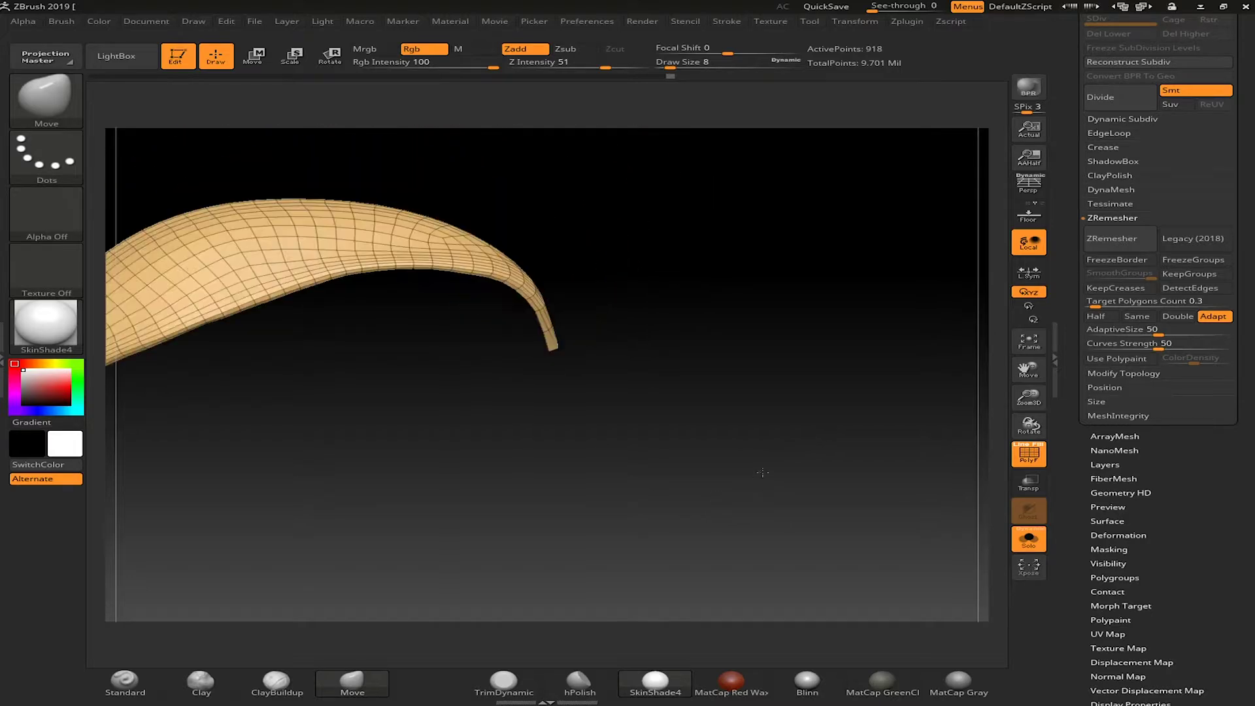
pyautogui.click(1029, 453)
pyautogui.moveTo(1068, 224); pyautogui.dragTo(1070, 497)
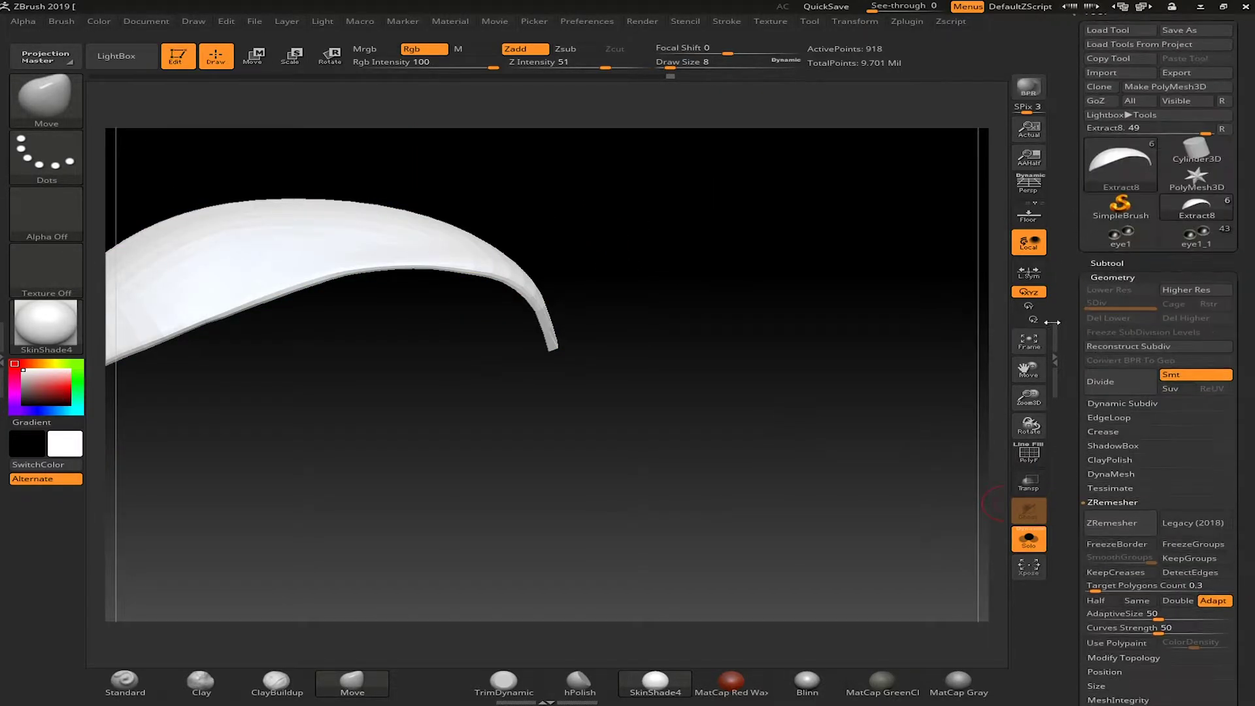
pyautogui.click(1108, 263)
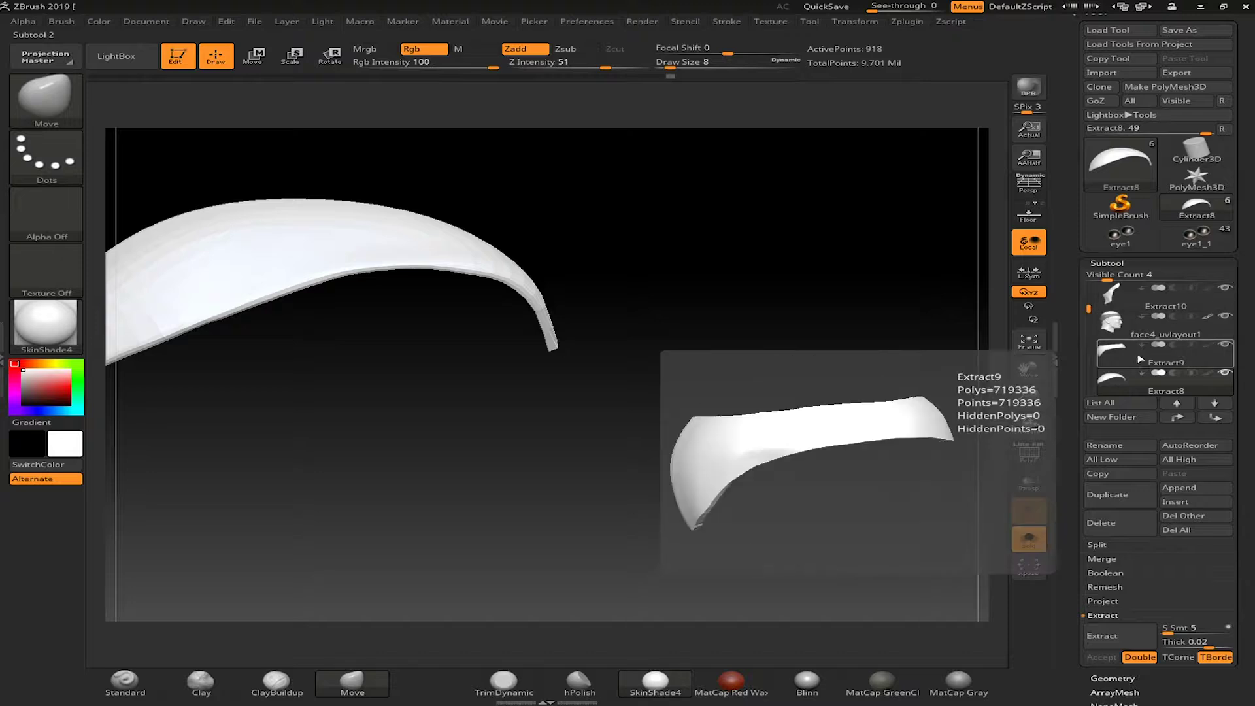
pyautogui.click(1042, 537)
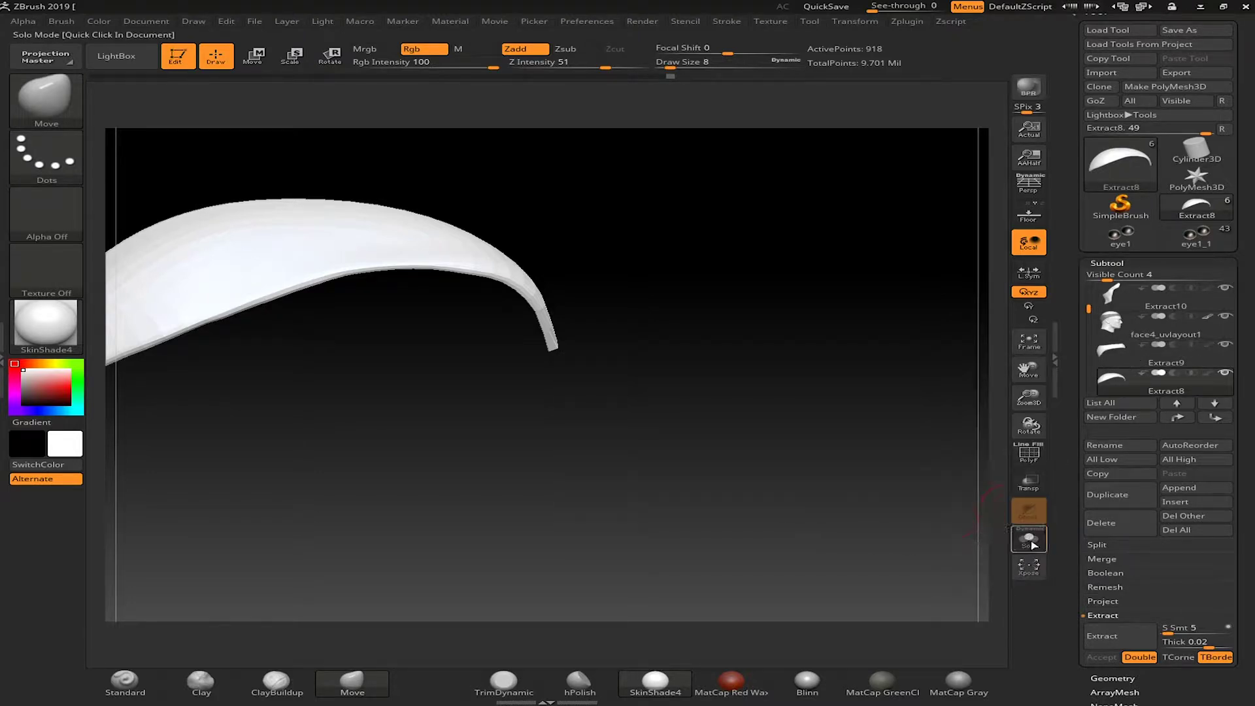
pyautogui.keyDown('alt'); pyautogui.click(598, 281); pyautogui.keyUp('alt')
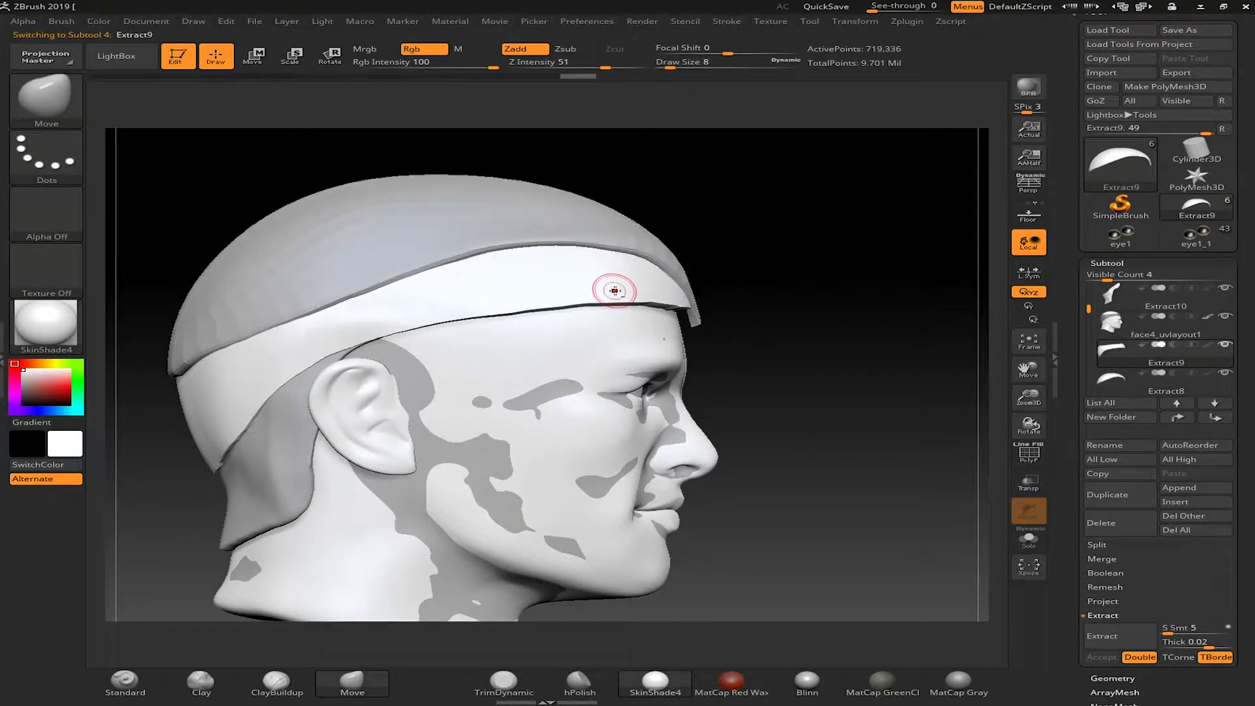
pyautogui.click(1031, 536)
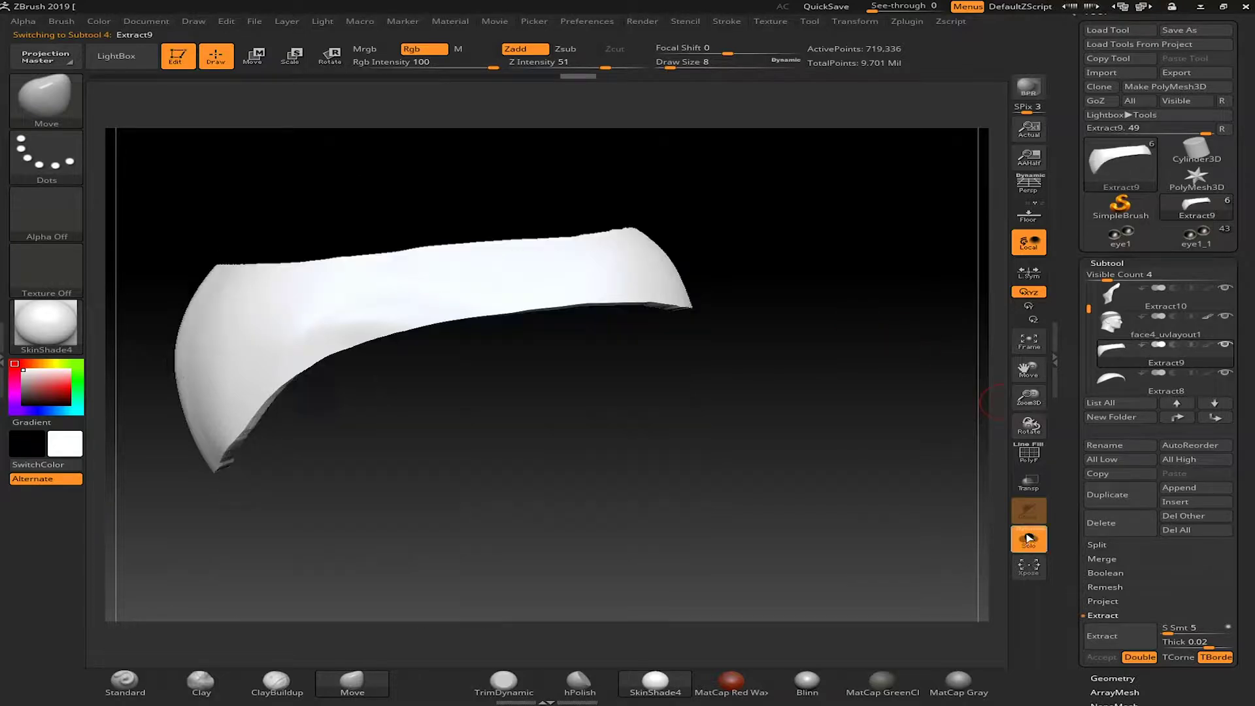
# - Isolate the headband's outer shell, hiding its inner shell and rim strip
pyautogui.moveTo(847, 410)
pyautogui.mouseDown()
pyautogui.moveTo(810, 446)
pyautogui.moveTo(756, 442)
pyautogui.moveTo(592, 278)
pyautogui.moveTo(671, 302)
pyautogui.mouseUp()
pyautogui.hotkey('ctrl', 'shift')
pyautogui.keyDown('ctrl'); pyautogui.keyDown('shift'); pyautogui.click(671, 302); pyautogui.keyUp('shift'); pyautogui.keyUp('ctrl')
pyautogui.moveTo(715, 386); pyautogui.dragTo(785, 498)
# - Delete the headband's hidden geometry, keeping only the single-layer outer surface
pyautogui.moveTo(1073, 584); pyautogui.dragTo(1092, 473)
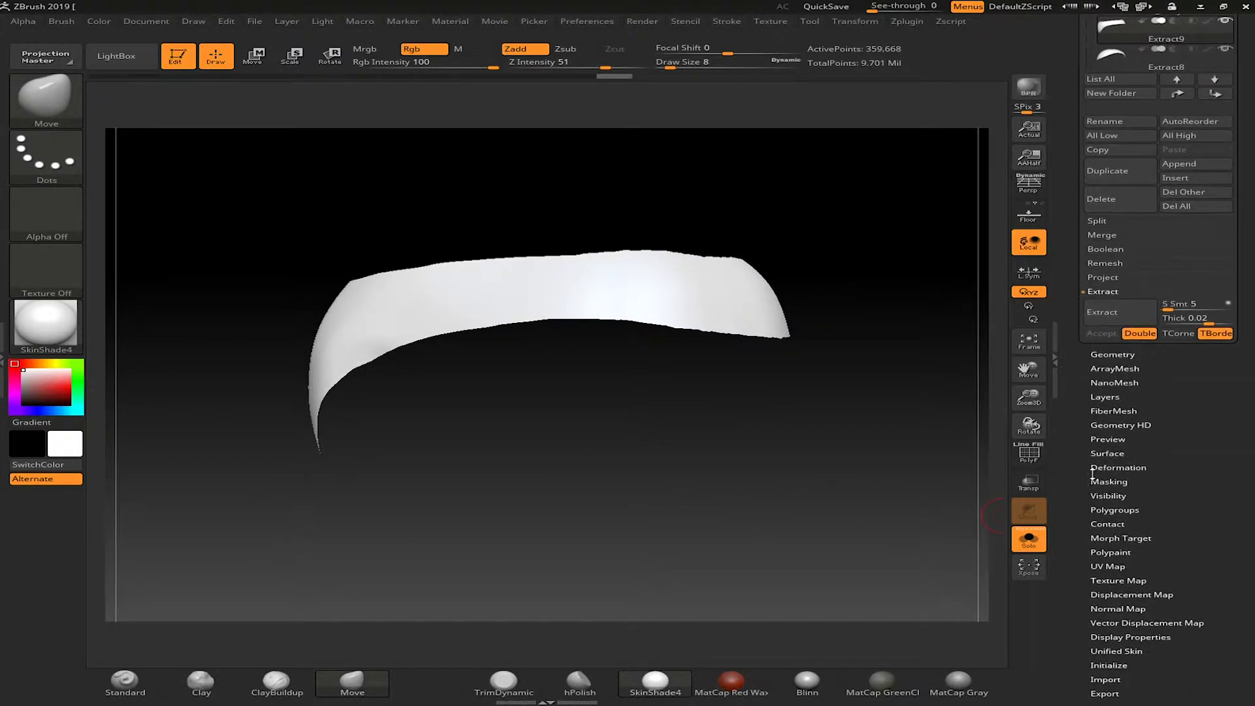
pyautogui.click(1119, 353)
pyautogui.click(1111, 263)
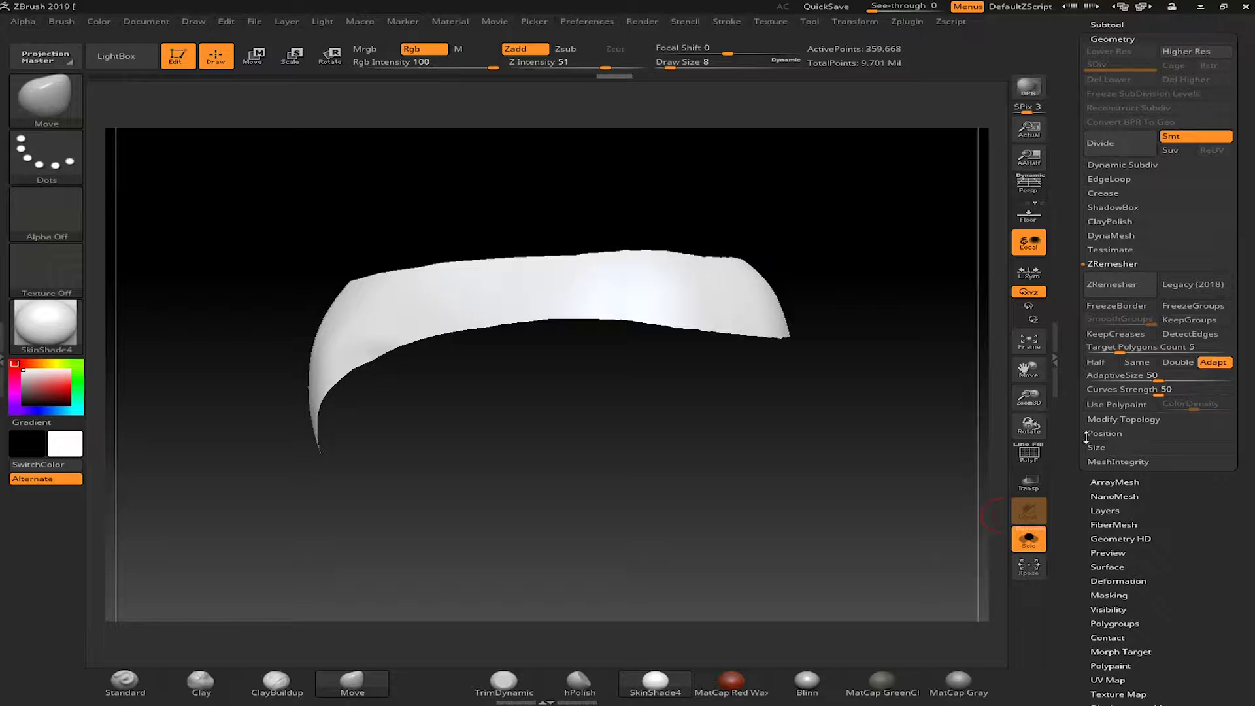
pyautogui.moveTo(1081, 189); pyautogui.dragTo(1082, 222)
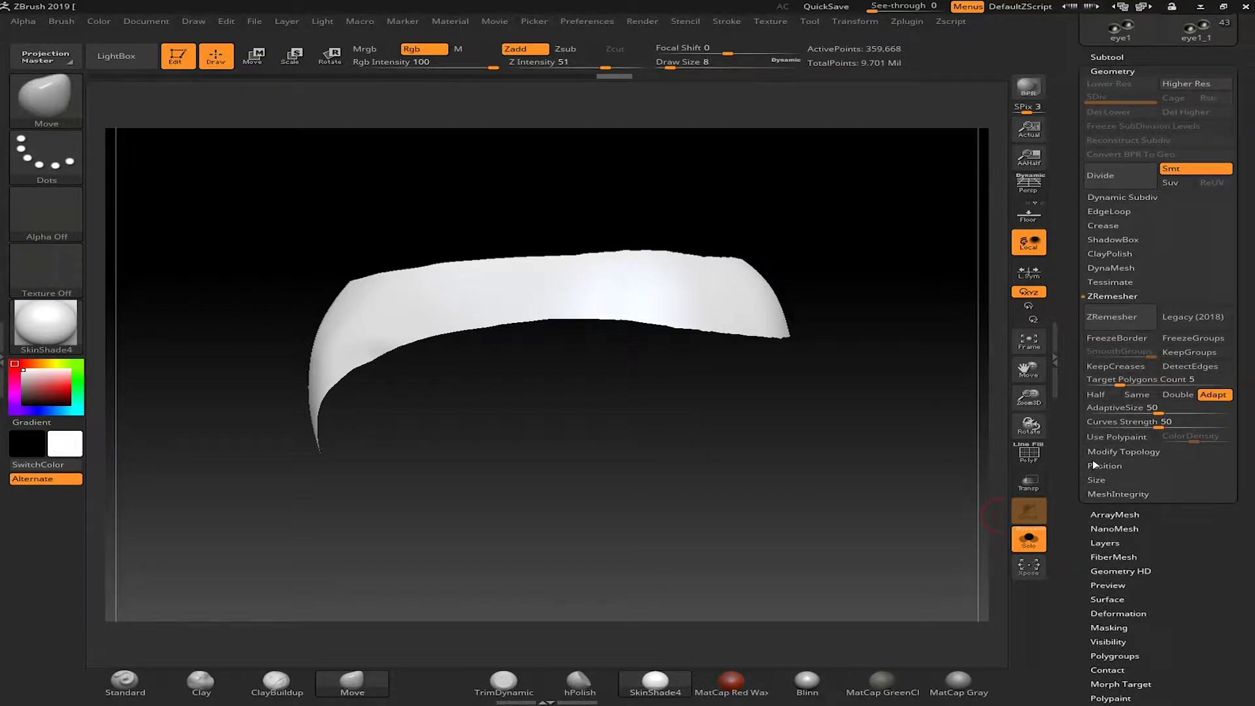
pyautogui.click(1115, 453)
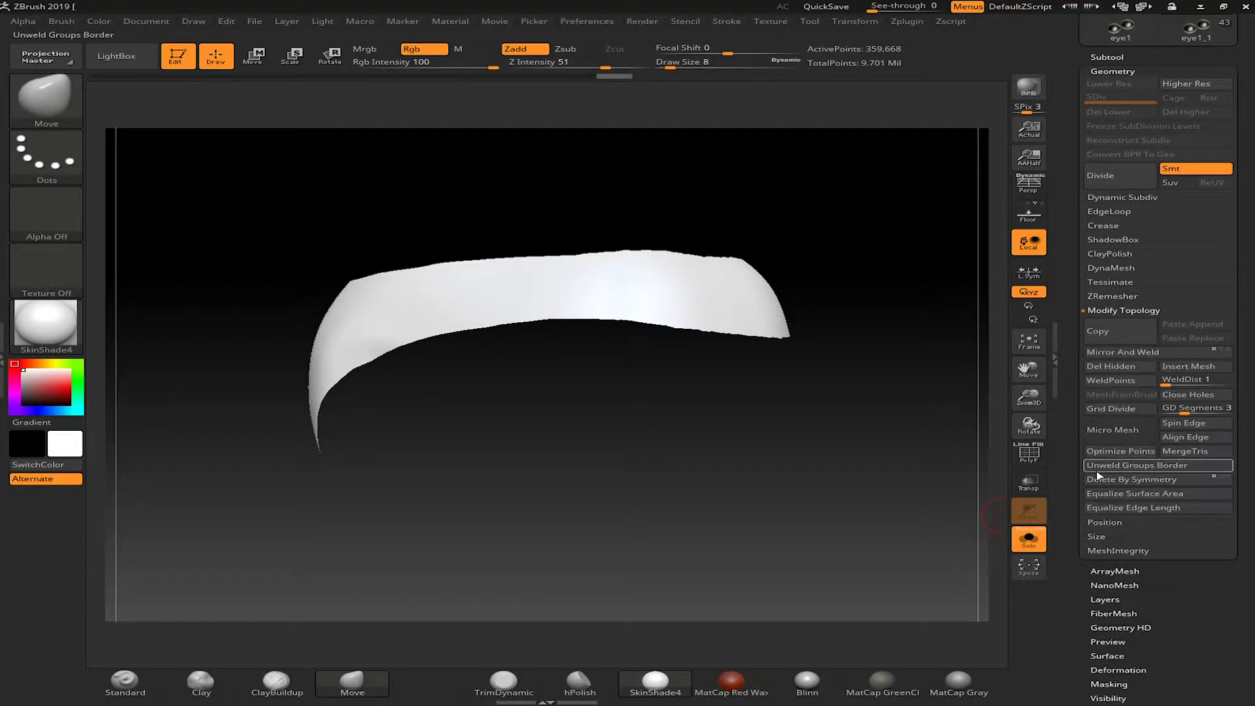
pyautogui.click(1111, 367)
pyautogui.moveTo(765, 439); pyautogui.dragTo(991, 454)
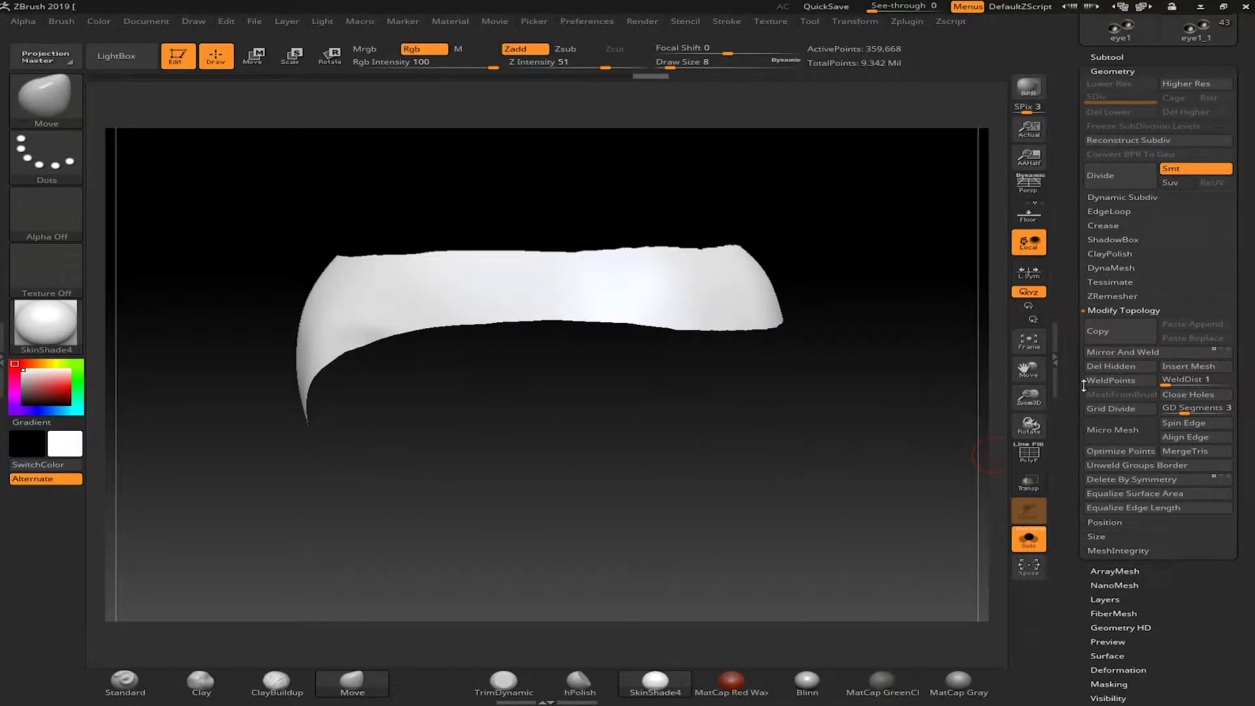
# - Retopologize the single-layer headband with ZRemesher at a target polygons count of 0.3 and check its topology in polyframe
pyautogui.moveTo(1075, 348); pyautogui.dragTo(1066, 397)
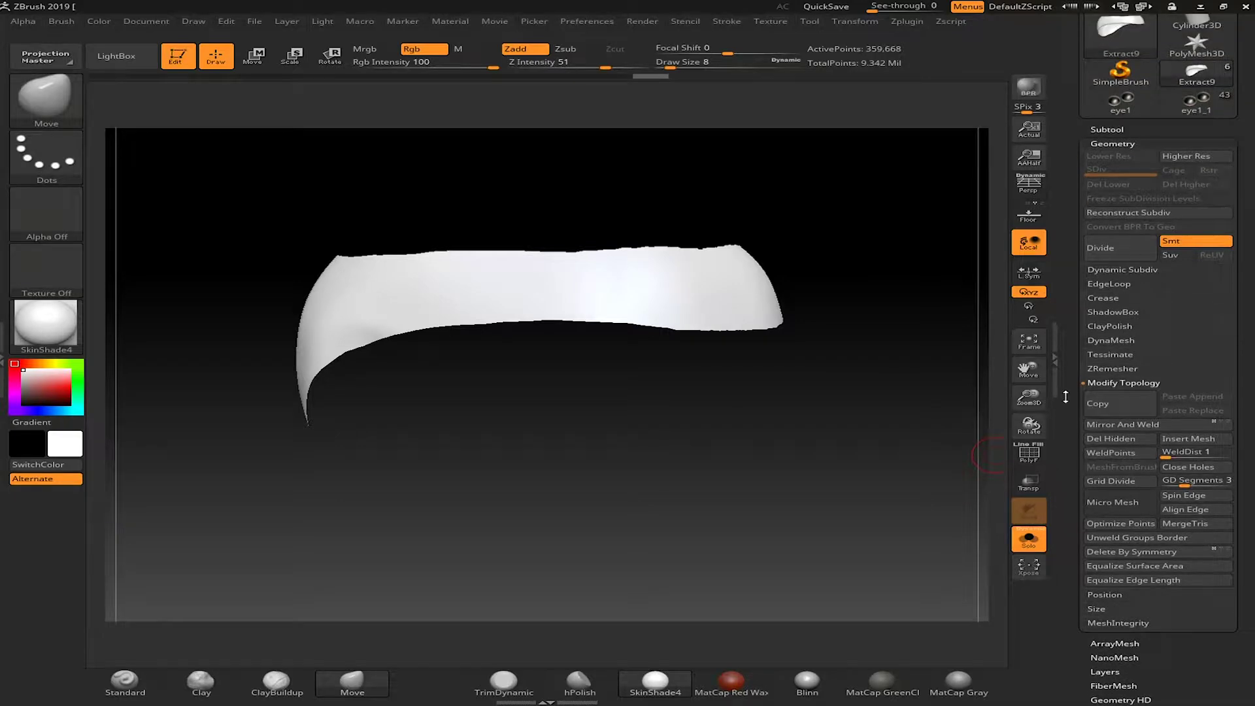
pyautogui.click(1113, 369)
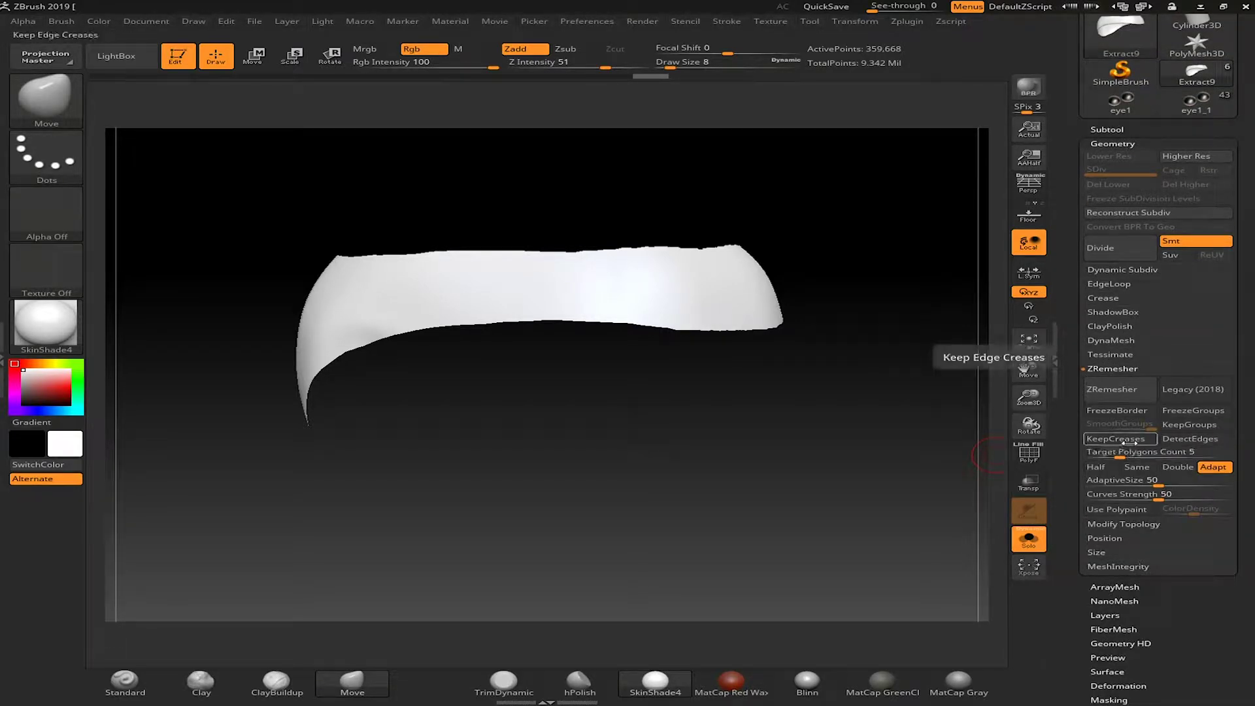
pyautogui.moveTo(1102, 461)
pyautogui.write('.3')
pyautogui.press('Return')
pyautogui.click(1119, 391)
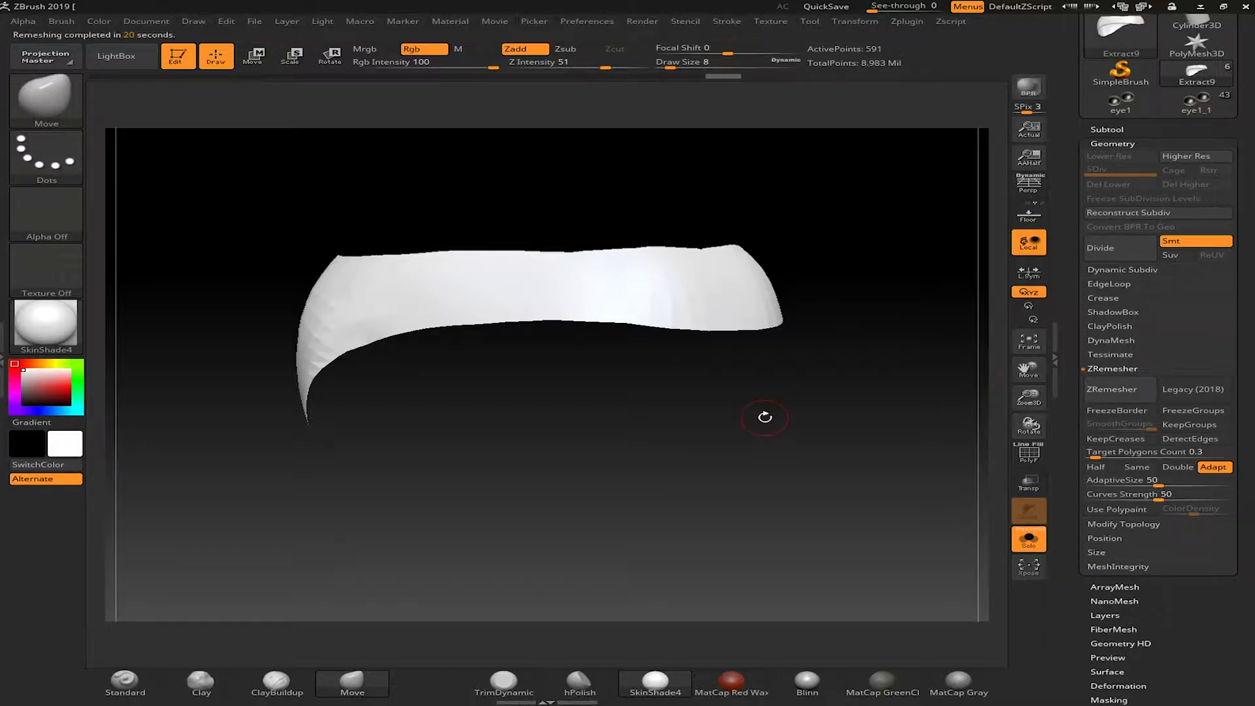
pyautogui.click(1027, 453)
pyautogui.moveTo(954, 448); pyautogui.dragTo(771, 429)
pyautogui.click(1028, 454)
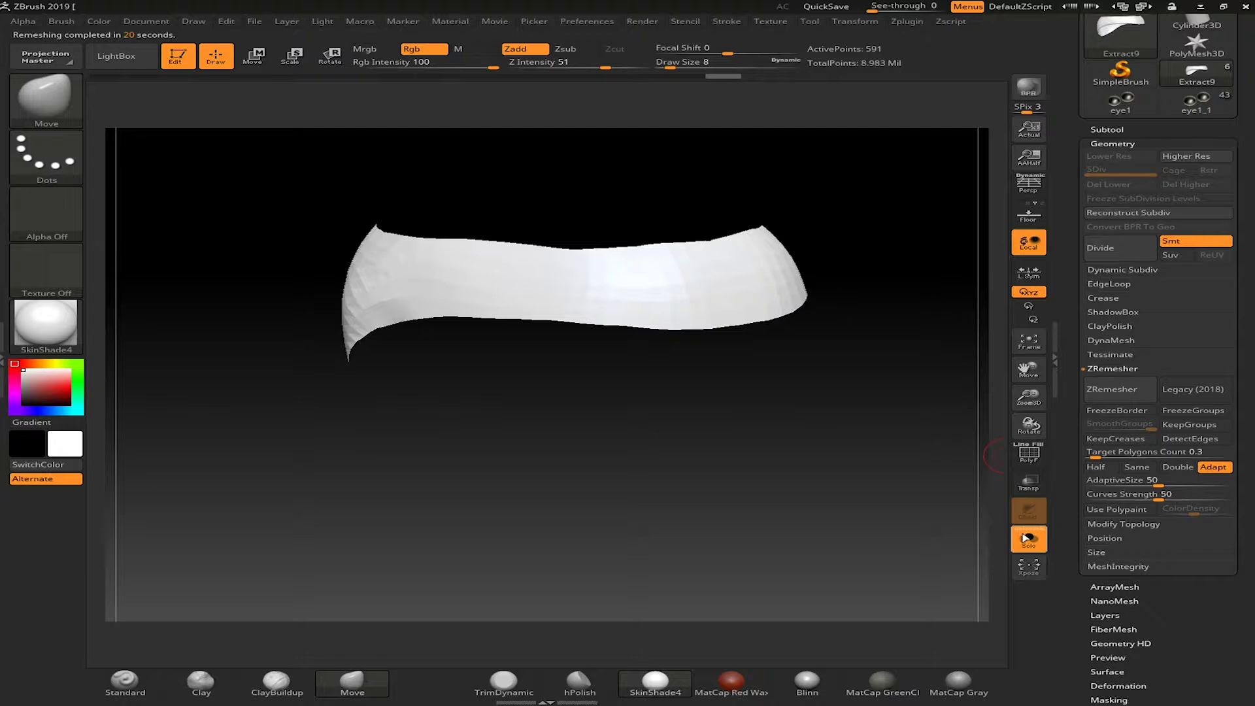
# - Leave Solo mode to check the headband on the head, and isolate the neck guard subtool behind the ear
pyautogui.click(1028, 539)
pyautogui.moveTo(880, 469); pyautogui.dragTo(361, 403)
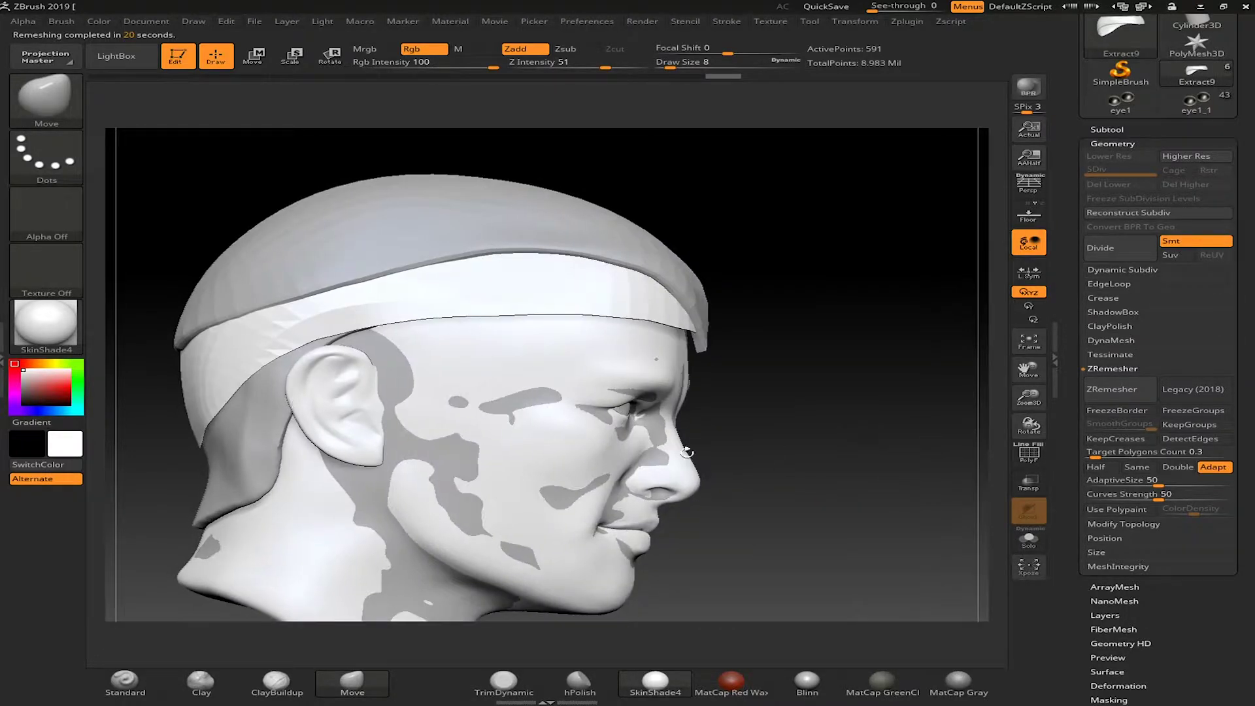
pyautogui.keyDown('alt'); pyautogui.click(257, 429); pyautogui.keyUp('alt')
pyautogui.moveTo(813, 456); pyautogui.dragTo(1011, 549)
pyautogui.click(1028, 539)
# - Isolate the neck guard's outer shell, hiding its inner shell and rim strip
pyautogui.moveTo(720, 440)
pyautogui.mouseDown()
pyautogui.moveTo(723, 456)
pyautogui.moveTo(734, 440)
pyautogui.mouseUp()
pyautogui.keyDown('ctrl'); pyautogui.keyDown('shift'); pyautogui.click(359, 425); pyautogui.keyUp('shift'); pyautogui.keyUp('ctrl')
pyautogui.moveTo(520, 465); pyautogui.dragTo(439, 416)
pyautogui.moveTo(739, 468); pyautogui.dragTo(588, 405)
pyautogui.keyDown('ctrl'); pyautogui.keyDown('shift'); pyautogui.click(392, 353); pyautogui.keyUp('shift'); pyautogui.keyUp('ctrl')
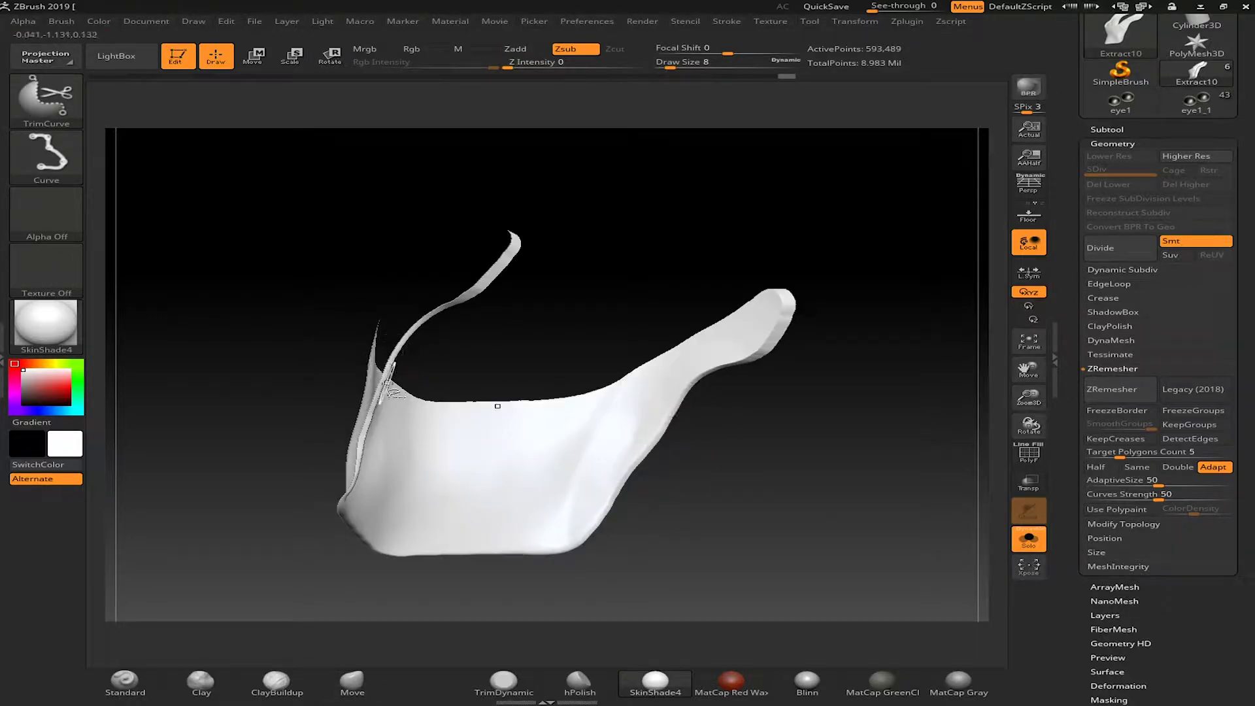
pyautogui.keyDown('ctrl'); pyautogui.keyDown('alt'); pyautogui.keyDown('shift'); pyautogui.click(399, 449); pyautogui.keyUp('shift'); pyautogui.keyUp('alt'); pyautogui.keyUp('ctrl')
pyautogui.keyDown('ctrl'); pyautogui.keyDown('shift'); pyautogui.click(734, 497); pyautogui.keyUp('shift'); pyautogui.keyUp('ctrl')
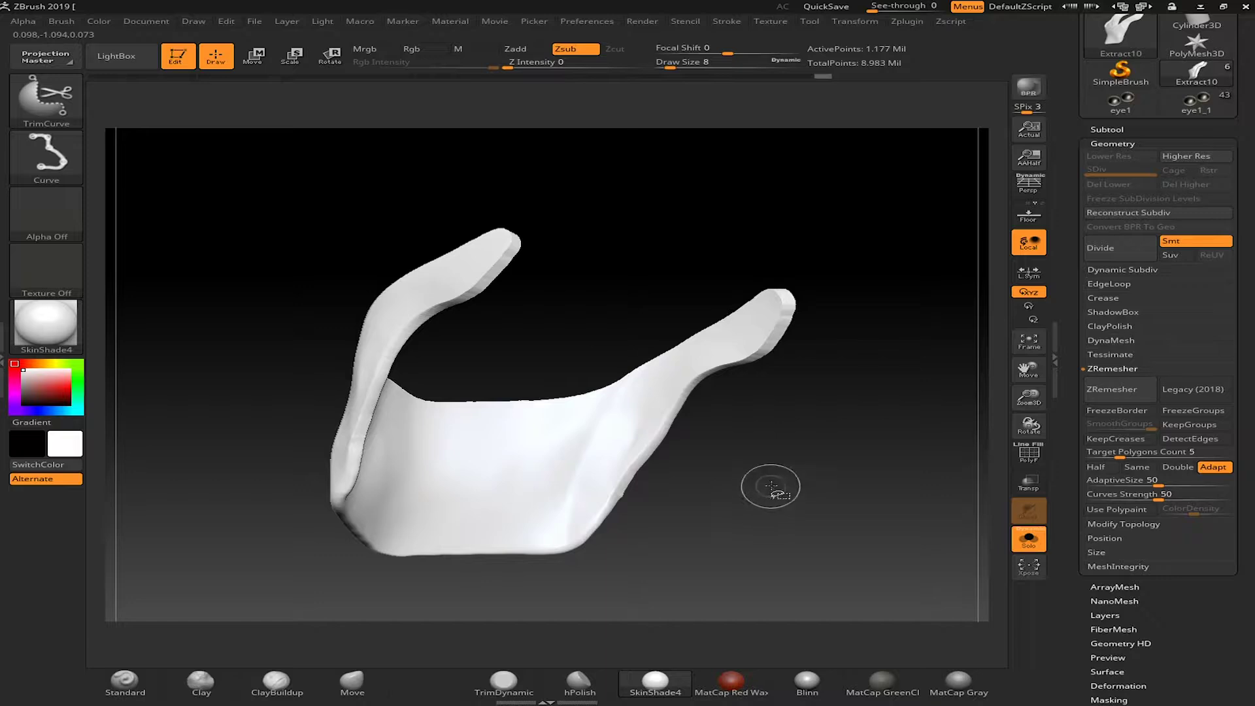
pyautogui.moveTo(756, 482)
pyautogui.mouseDown()
pyautogui.moveTo(748, 451)
pyautogui.moveTo(742, 461)
pyautogui.moveTo(855, 514)
pyautogui.moveTo(981, 474)
pyautogui.mouseUp()
pyautogui.keyDown('ctrl'); pyautogui.keyDown('shift'); pyautogui.click(466, 332); pyautogui.keyUp('shift'); pyautogui.keyUp('ctrl')
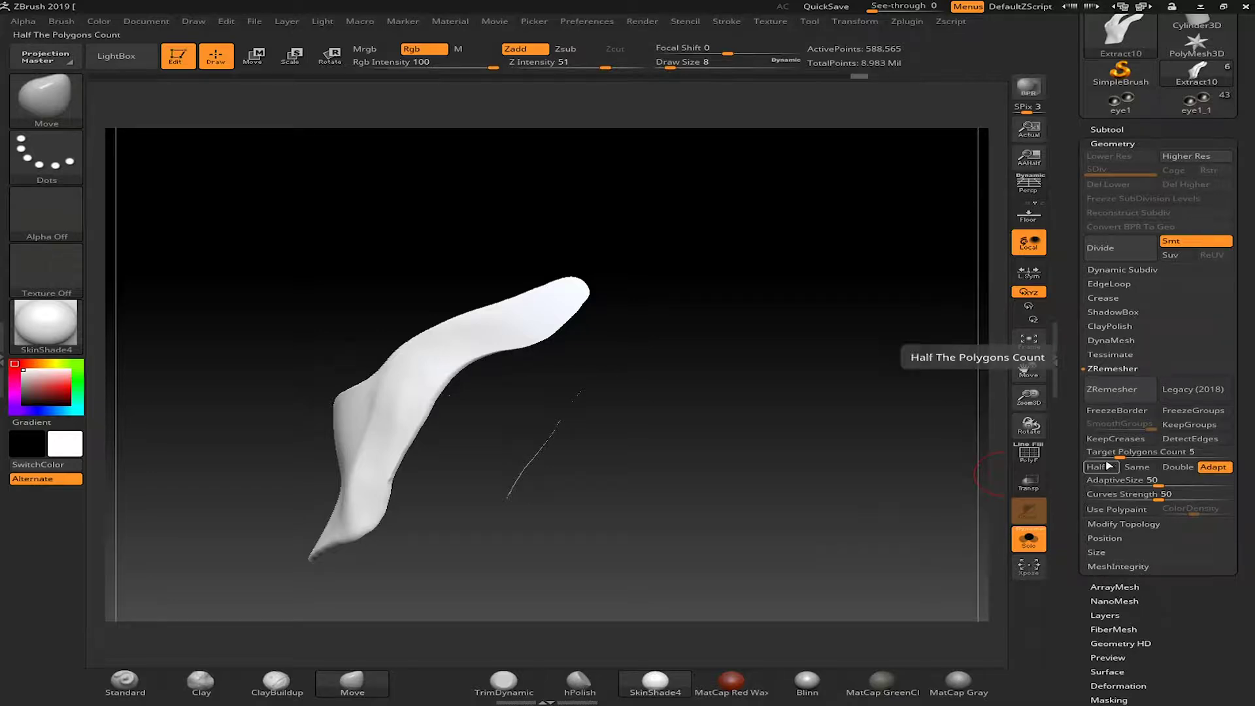
pyautogui.moveTo(1113, 453); pyautogui.dragTo(1092, 454)
pyautogui.click(1119, 389)
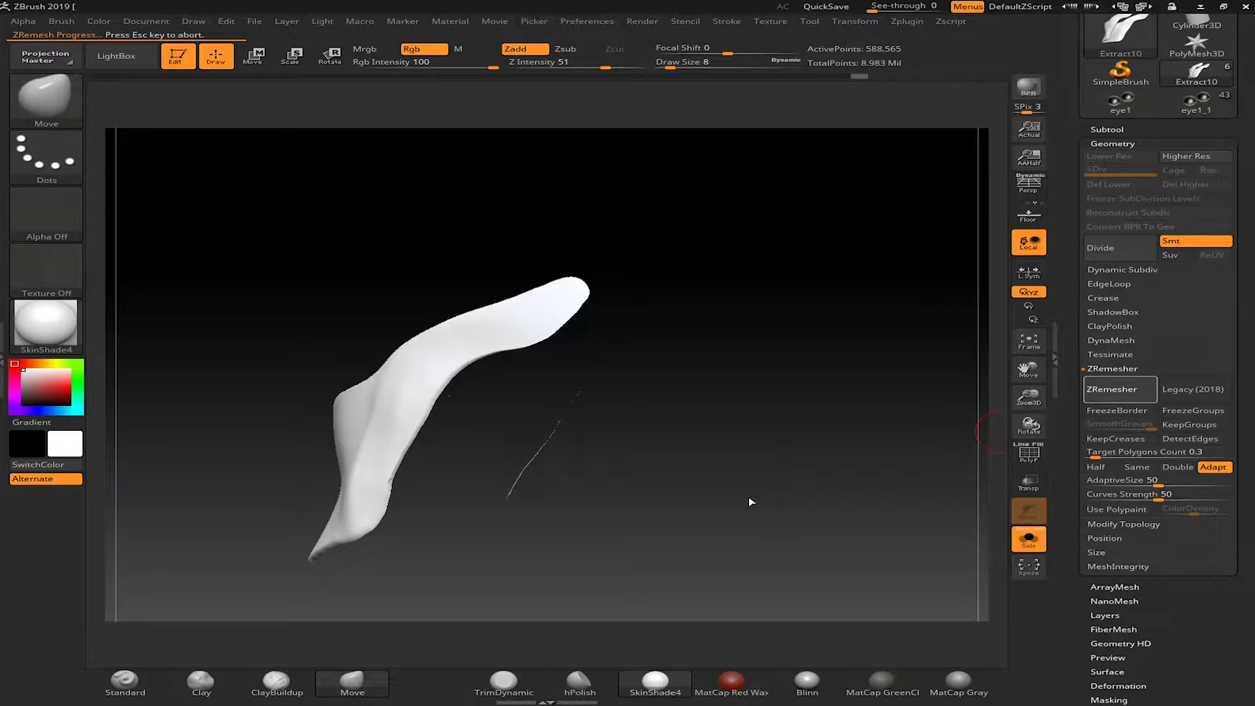
pyautogui.press('Escape')
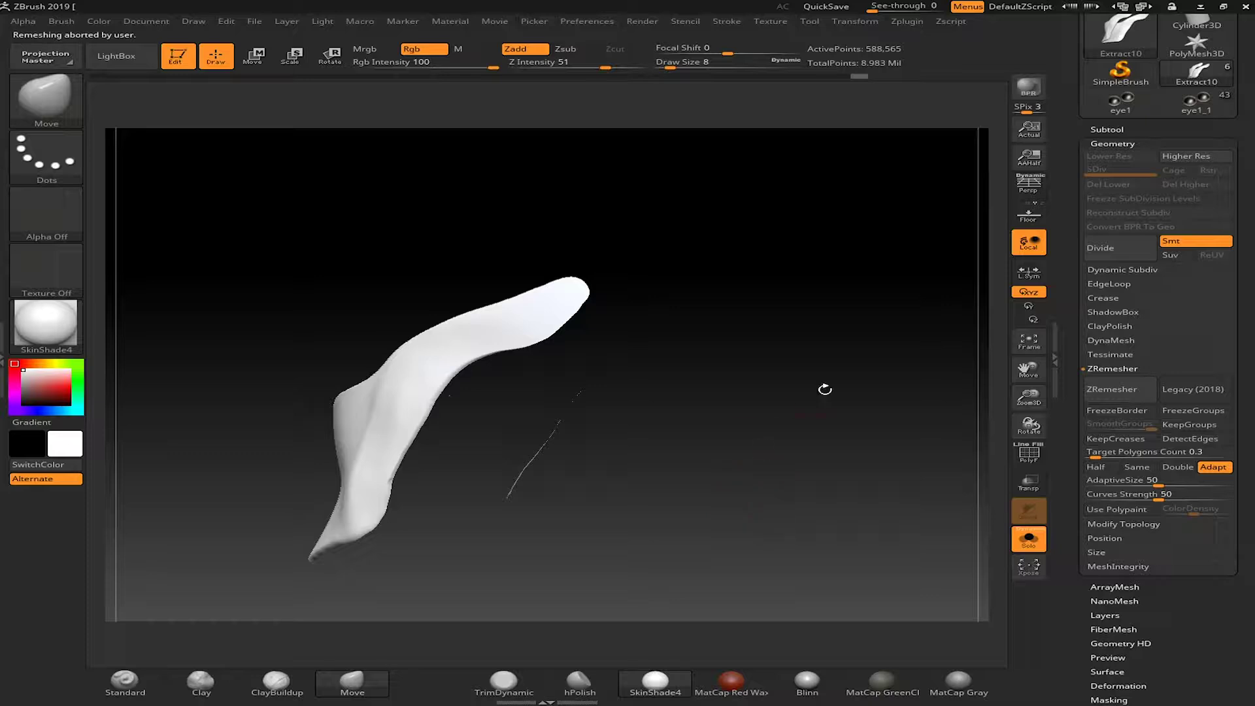
# - Delete the neck guard's hidden geometry, keeping only the single-layer outer surface
pyautogui.click(1125, 527)
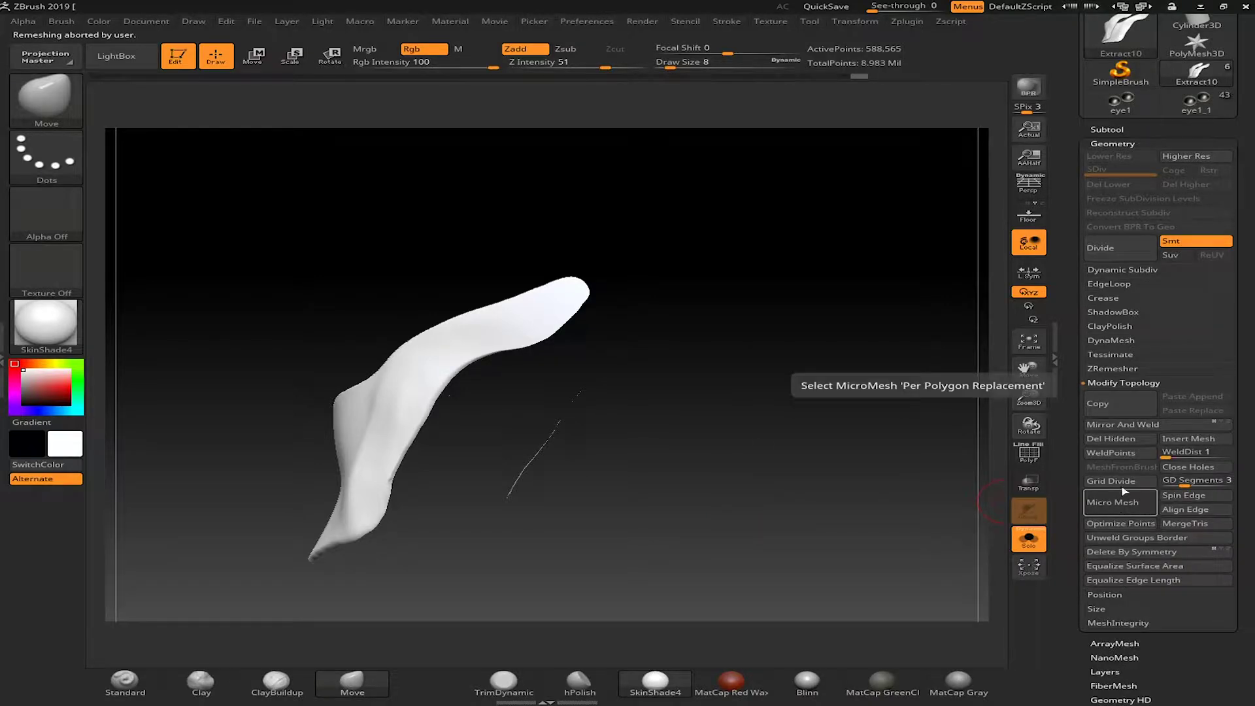
pyautogui.click(1115, 440)
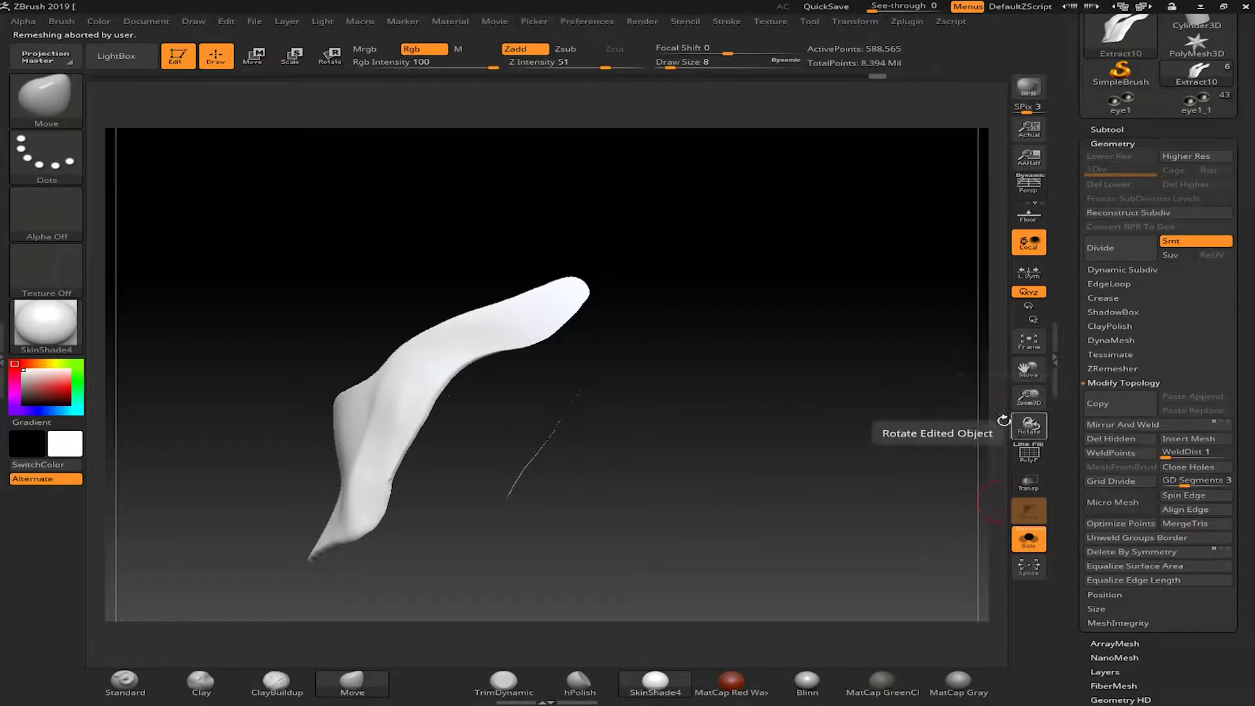
# - Try retopologizing the neck guard with ZRemesher at a target polygons count of 0.3, inspect the polyframe, and undo the remesh
pyautogui.click(1104, 368)
pyautogui.click(1120, 389)
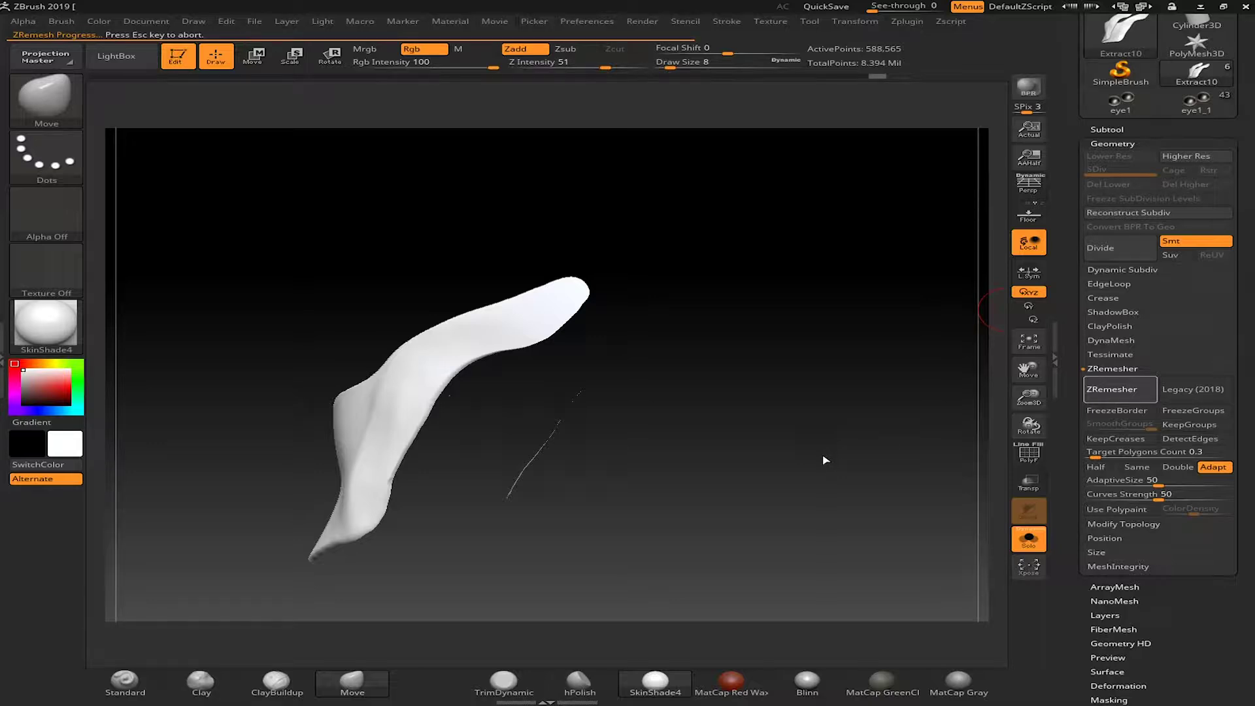
pyautogui.moveTo(822, 453); pyautogui.dragTo(779, 480)
pyautogui.click(1028, 453)
pyautogui.hotkey('ctrl', 'z')
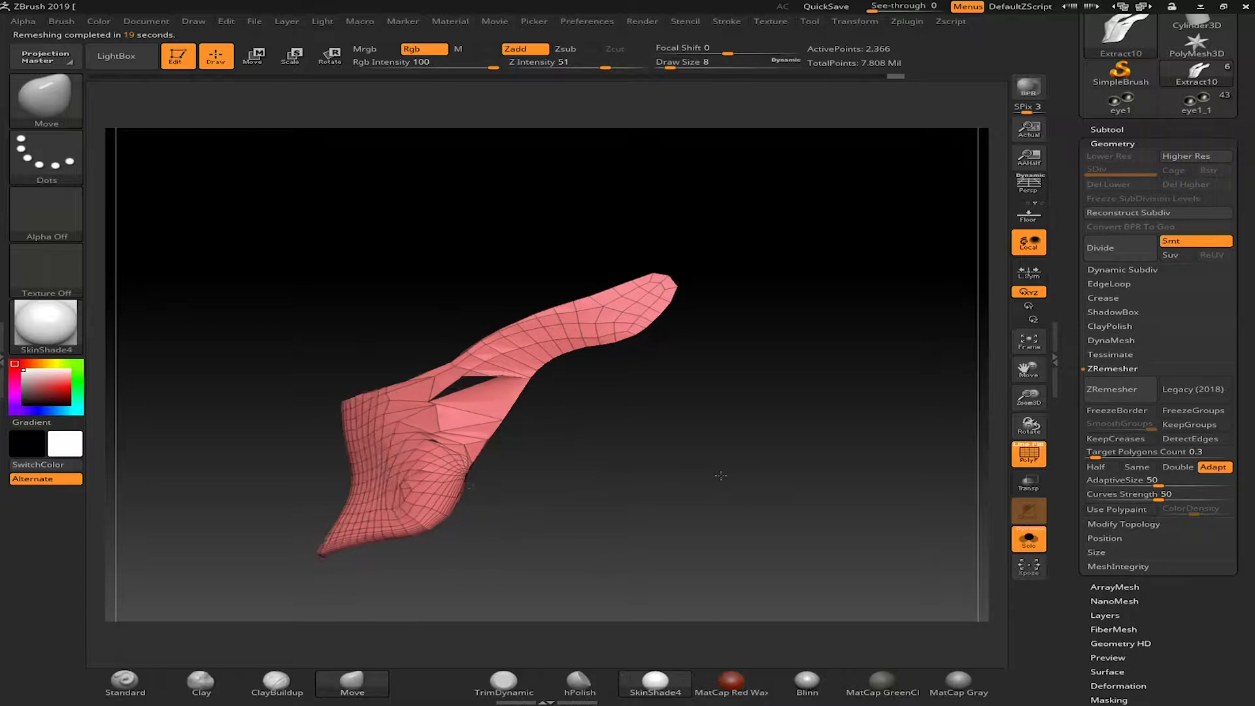
# - Try retopologizing the neck guard with ZRemesher at a target polygons count of 1, inspect the mesh, and undo the remesh
pyautogui.keyDown('ctrl'); pyautogui.click(736, 486); pyautogui.keyUp('ctrl')
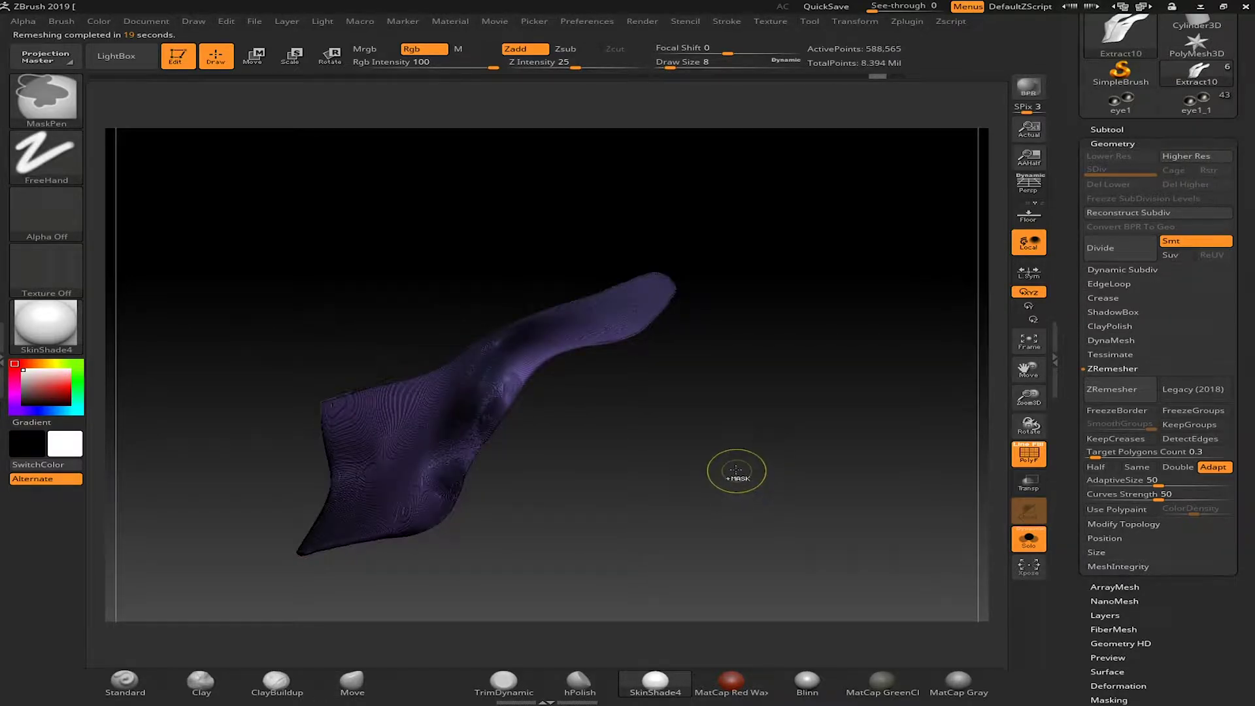
pyautogui.click(1111, 454)
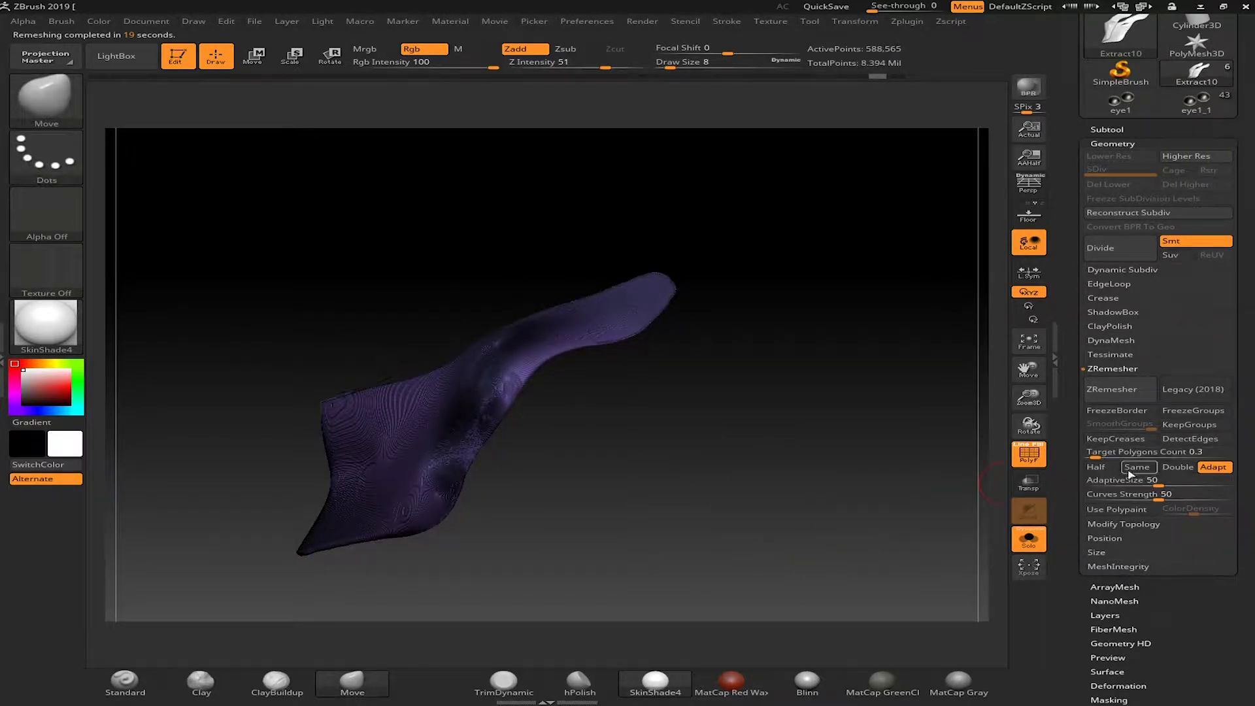
pyautogui.click(1132, 454)
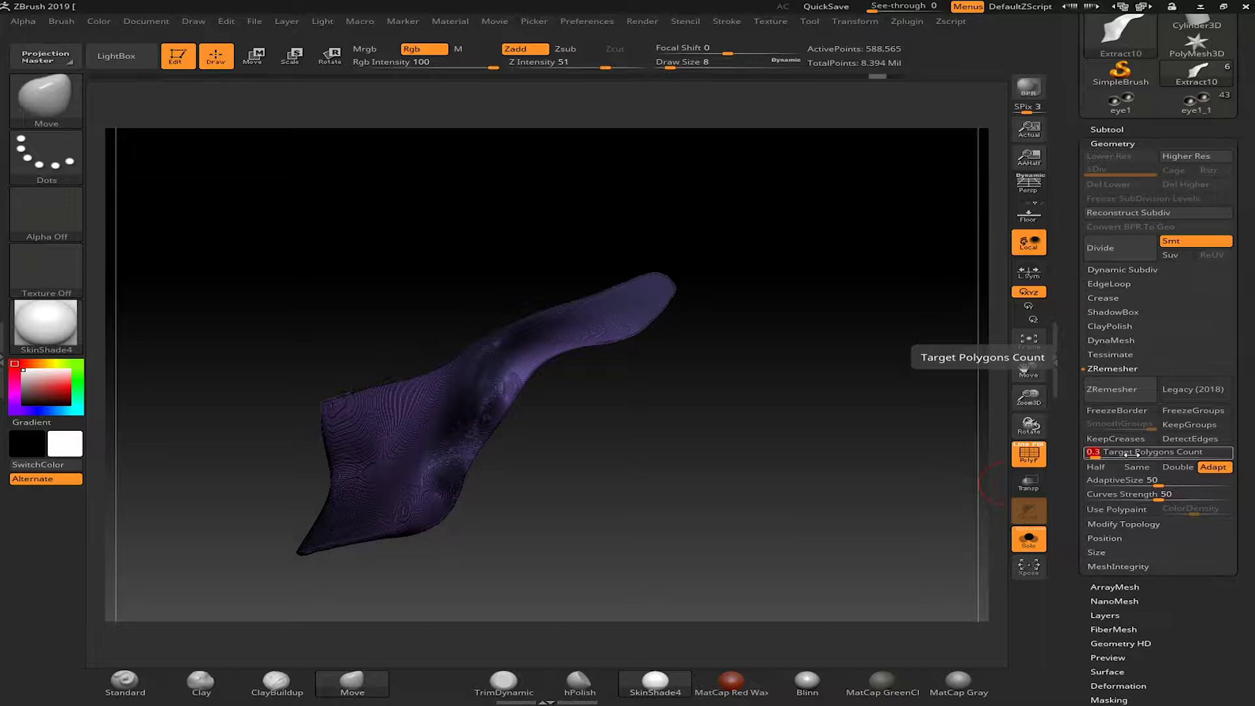
pyautogui.write('1')
pyautogui.press('Return')
pyautogui.click(1138, 393)
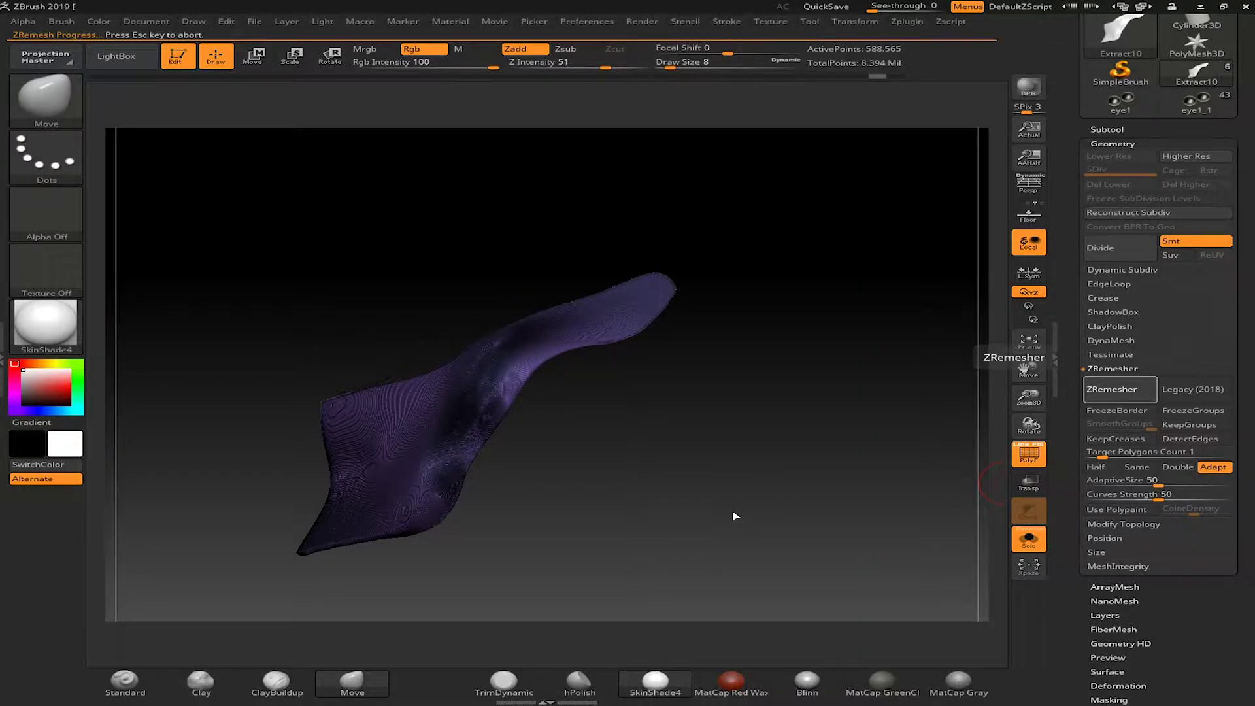
pyautogui.moveTo(657, 503)
pyautogui.mouseDown()
pyautogui.moveTo(832, 505)
pyautogui.moveTo(776, 526)
pyautogui.moveTo(673, 513)
pyautogui.moveTo(734, 533)
pyautogui.moveTo(637, 529)
pyautogui.moveTo(806, 547)
pyautogui.moveTo(487, 401)
pyautogui.moveTo(916, 456)
pyautogui.moveTo(849, 434)
pyautogui.mouseUp()
pyautogui.moveTo(745, 419)
pyautogui.keyDown('shift'); pyautogui.mouseDown()
pyautogui.moveTo(737, 396)
pyautogui.moveTo(742, 425)
pyautogui.mouseUp(); pyautogui.keyUp('shift')
pyautogui.moveTo(876, 395)
pyautogui.mouseDown()
pyautogui.moveTo(817, 431)
pyautogui.moveTo(840, 392)
pyautogui.mouseUp()
pyautogui.hotkey('ctrl', 'z')
# - Hide the neck guard's polyframe and keep TrimCurve selected as its cutting brush
pyautogui.moveTo(700, 532)
pyautogui.keyDown('alt'); pyautogui.mouseDown()
pyautogui.moveTo(683, 512)
pyautogui.moveTo(725, 501)
pyautogui.mouseUp(); pyautogui.keyUp('alt')
pyautogui.moveTo(875, 434); pyautogui.dragTo(566, 536)
pyautogui.click(1029, 454)
pyautogui.moveTo(486, 432); pyautogui.dragTo(481, 445)
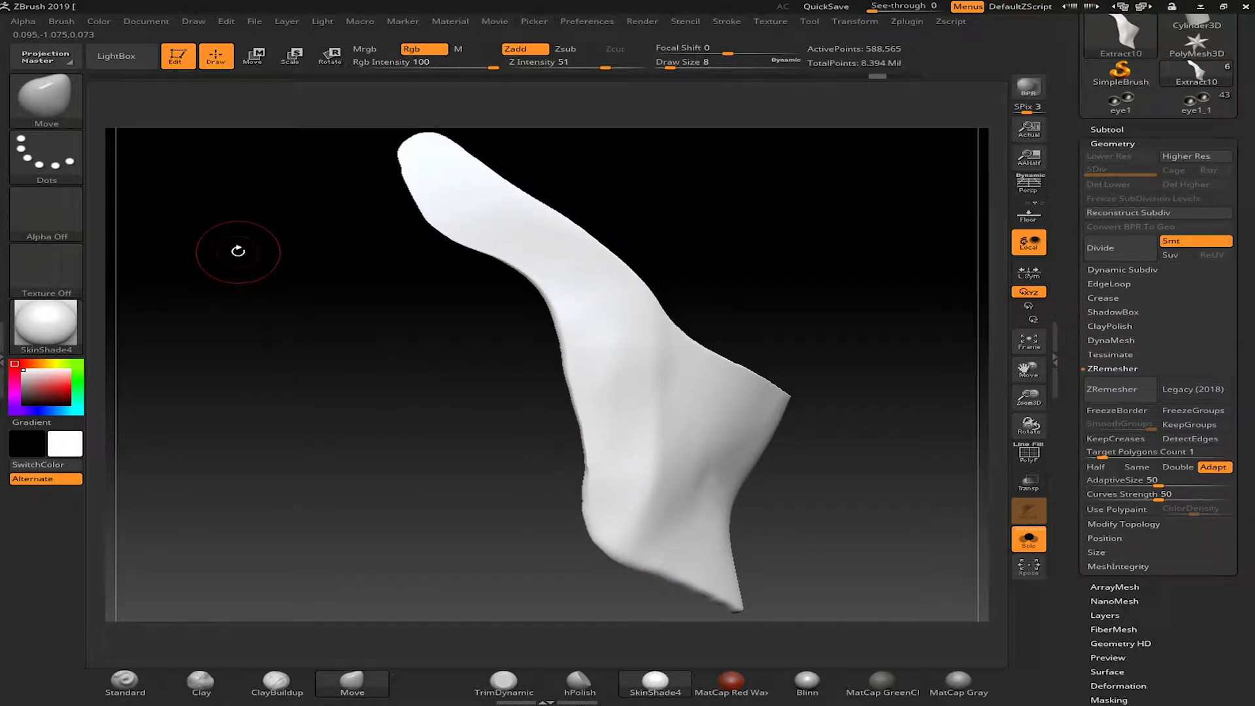
pyautogui.hotkey('ctrl', 'shift')
pyautogui.click(52, 101)
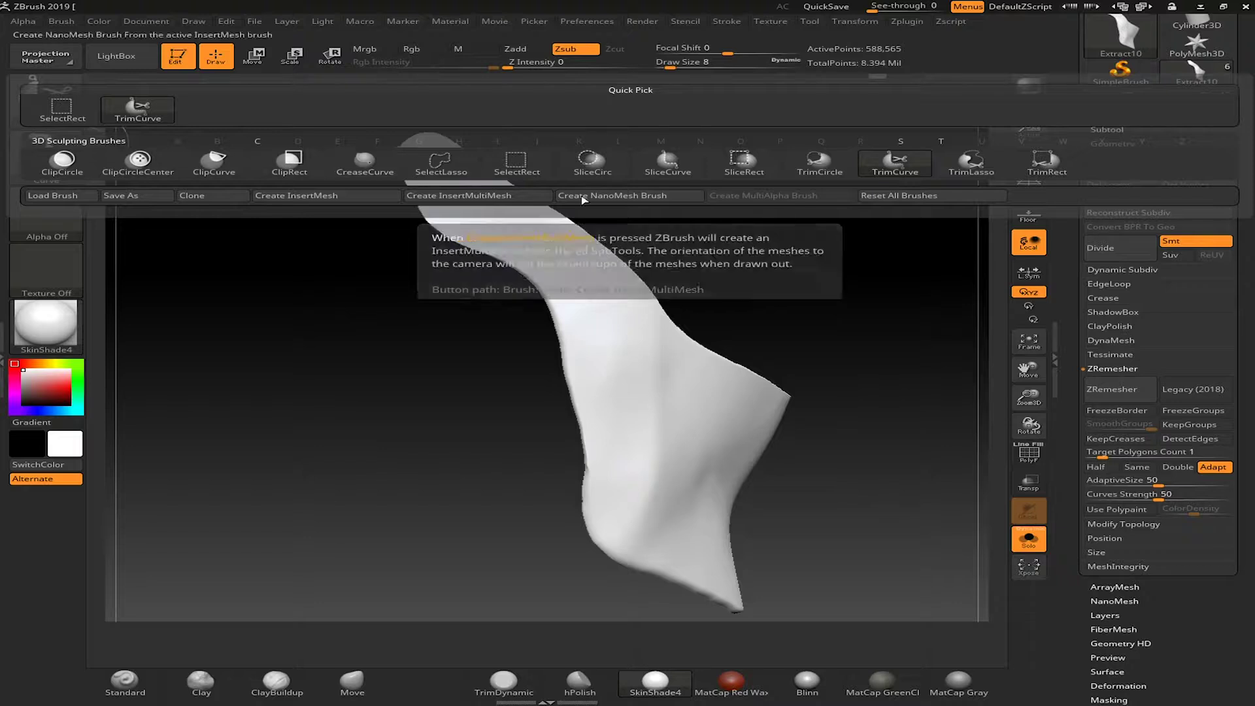
pyautogui.click(44, 93)
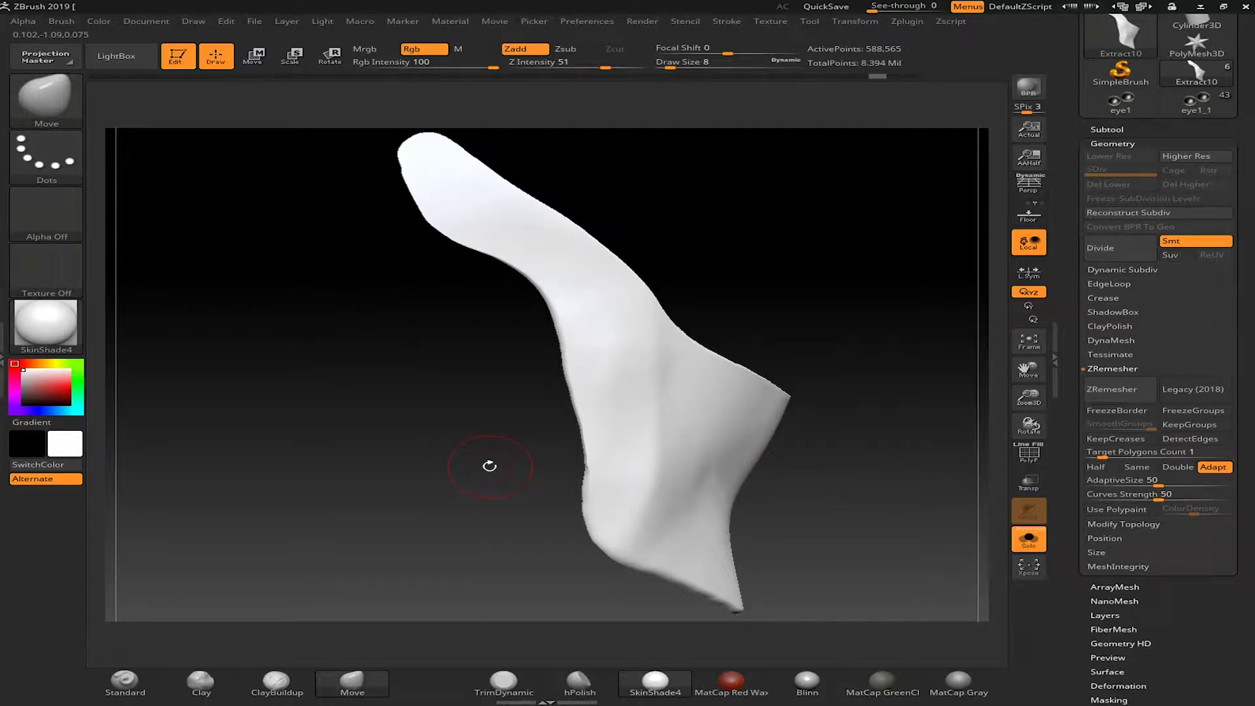
# - Try trimming the lower part of the neck guard with TrimCurve and undo both cuts
pyautogui.moveTo(456, 465)
pyautogui.keyDown('ctrl'); pyautogui.keyDown('shift'); pyautogui.mouseDown()
pyautogui.moveTo(736, 511)
pyautogui.moveTo(891, 518)
pyautogui.mouseUp(); pyautogui.keyUp('shift'); pyautogui.keyUp('ctrl')
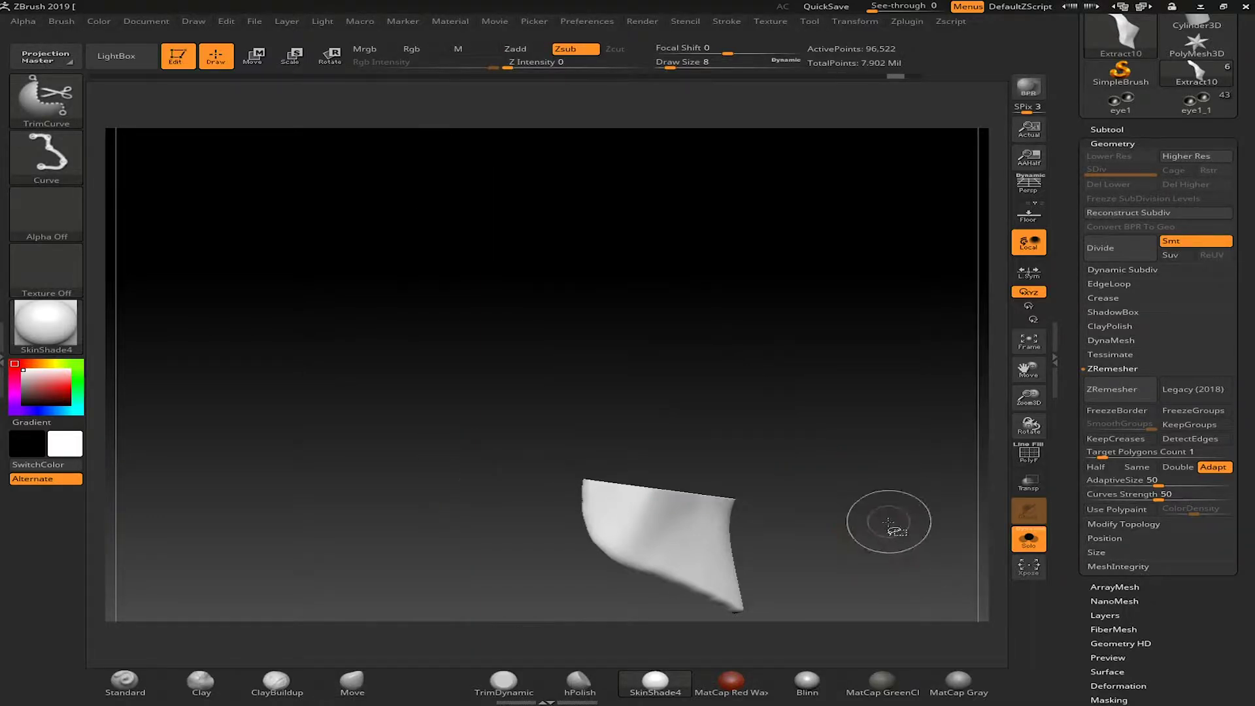
pyautogui.hotkey('ctrl', 'z')
pyautogui.keyDown('ctrl'); pyautogui.keyDown('shift'); pyautogui.moveTo(893, 472); pyautogui.dragTo(293, 547); pyautogui.keyUp('shift'); pyautogui.keyUp('ctrl')
pyautogui.hotkey('ctrl', 'z')
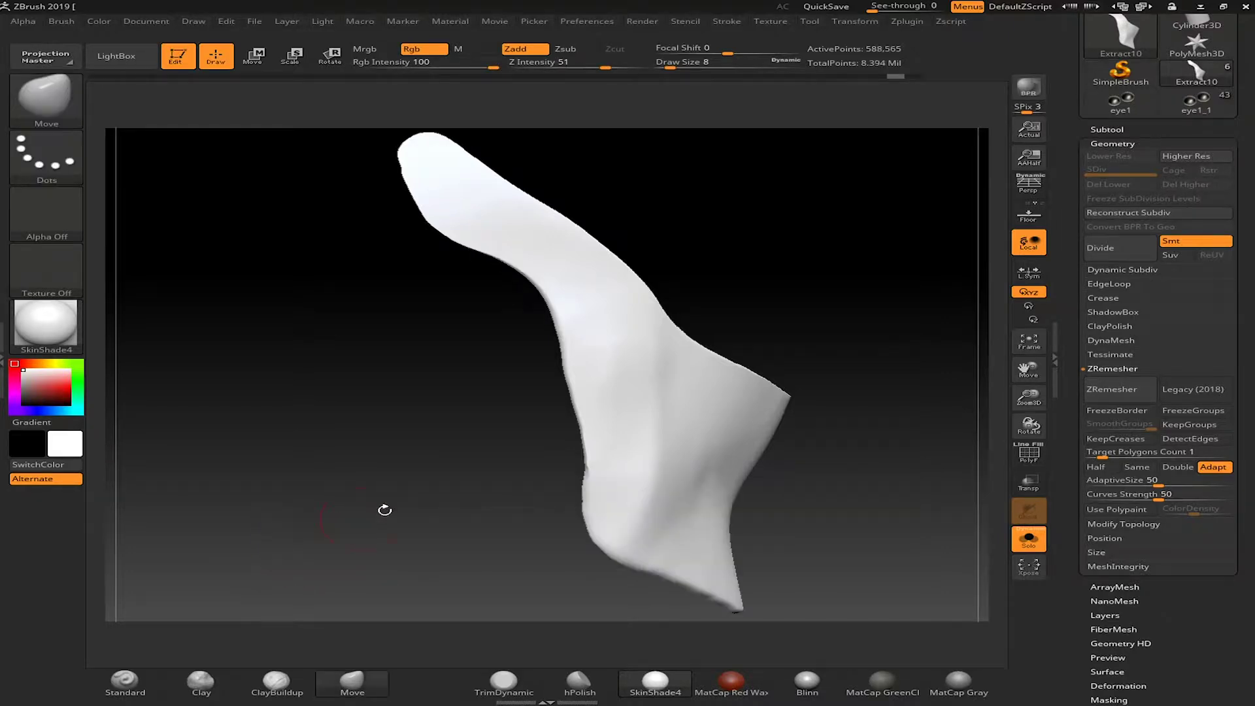
# - Trim the neck guard's bottom edge along a straight slanted line with TrimCurve
pyautogui.hotkey('ctrl', 'shift')
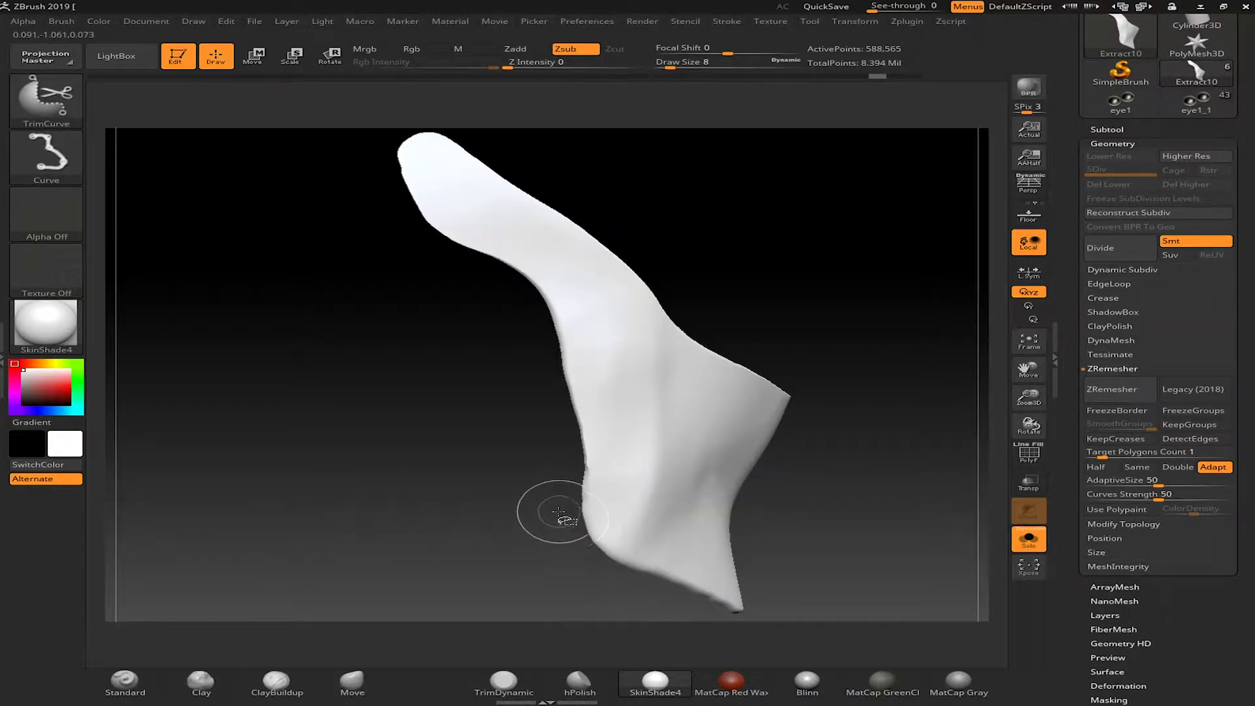
pyautogui.moveTo(582, 523)
pyautogui.keyDown('ctrl'); pyautogui.keyDown('shift'); pyautogui.mouseDown()
pyautogui.moveTo(773, 611)
pyautogui.moveTo(555, 503)
pyautogui.mouseUp(); pyautogui.keyUp('shift'); pyautogui.keyUp('ctrl')
pyautogui.hotkey('ctrl', 'z')
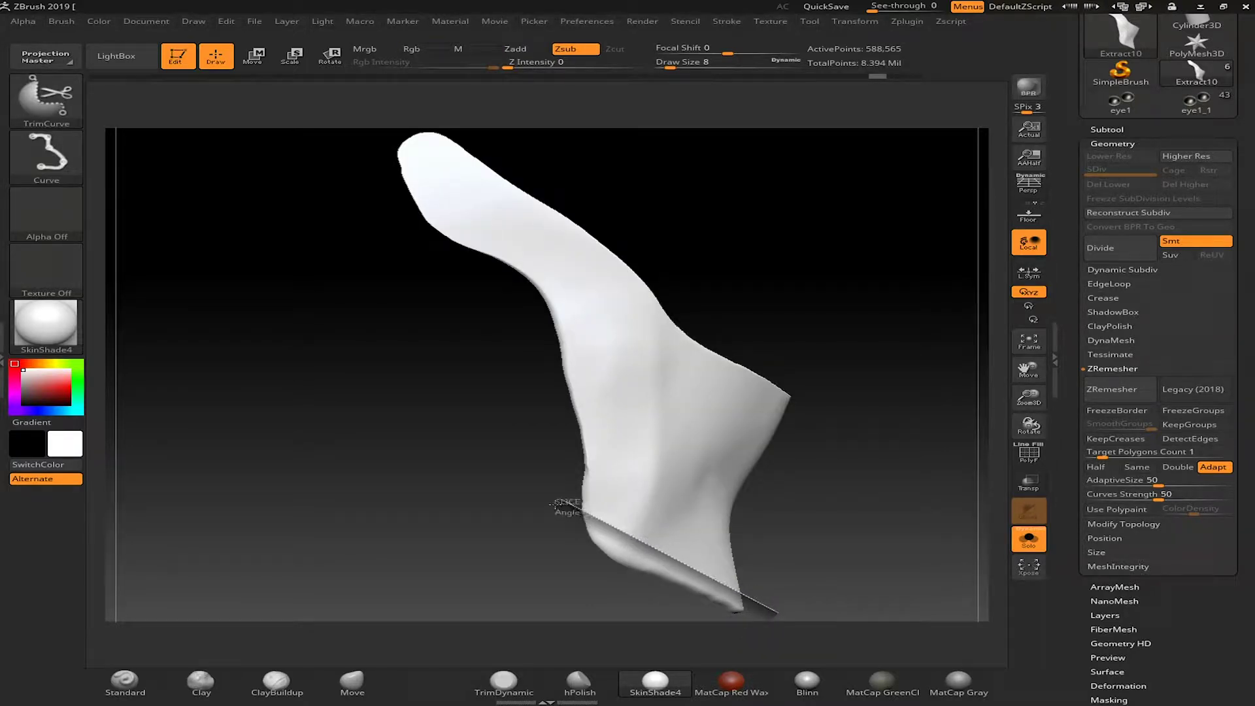
pyautogui.click(352, 683)
pyautogui.moveTo(532, 550)
pyautogui.mouseDown()
pyautogui.moveTo(555, 550)
pyautogui.moveTo(536, 548)
pyautogui.mouseUp()
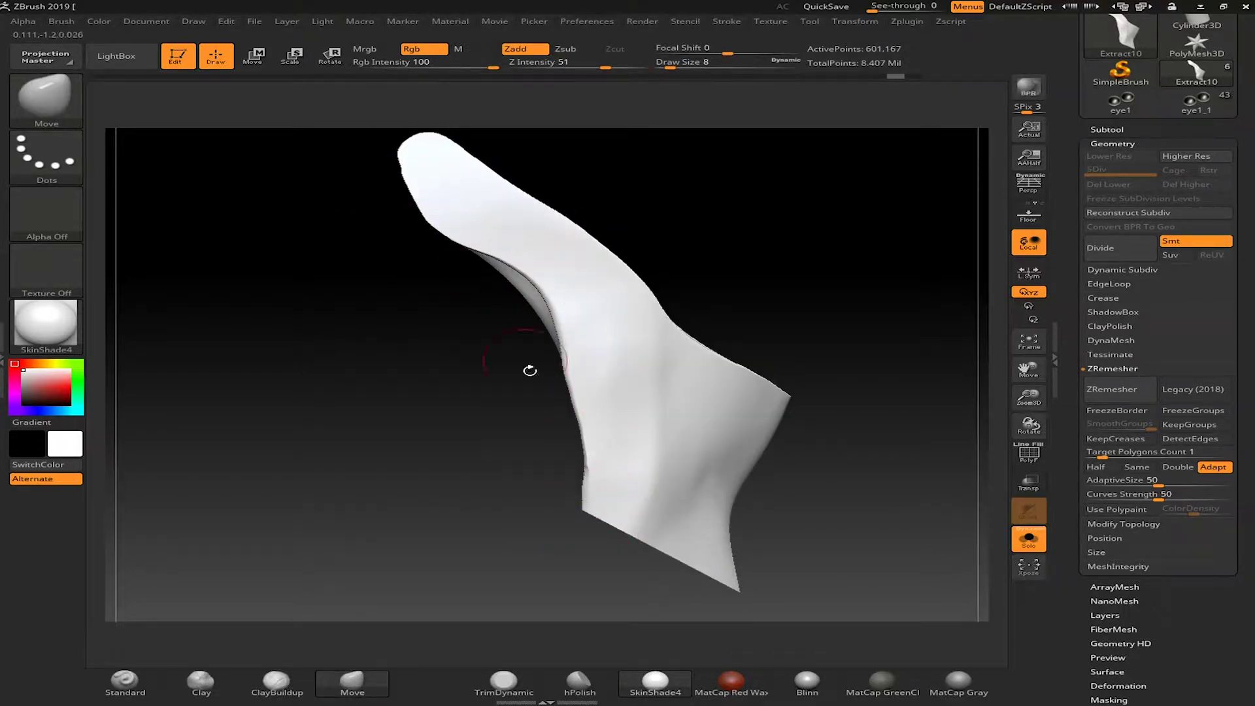
# - Trim the neck guard's front edge along a smooth concave curve running from the bottom corner up to the strap
pyautogui.hotkey('ctrl', 'shift')
pyautogui.moveTo(588, 505)
pyautogui.keyDown('ctrl'); pyautogui.keyDown('shift'); pyautogui.mouseDown()
pyautogui.moveTo(569, 321)
pyautogui.moveTo(505, 250)
pyautogui.moveTo(392, 208)
pyautogui.moveTo(408, 208)
pyautogui.moveTo(390, 218)
pyautogui.mouseUp(); pyautogui.keyUp('shift'); pyautogui.keyUp('ctrl')
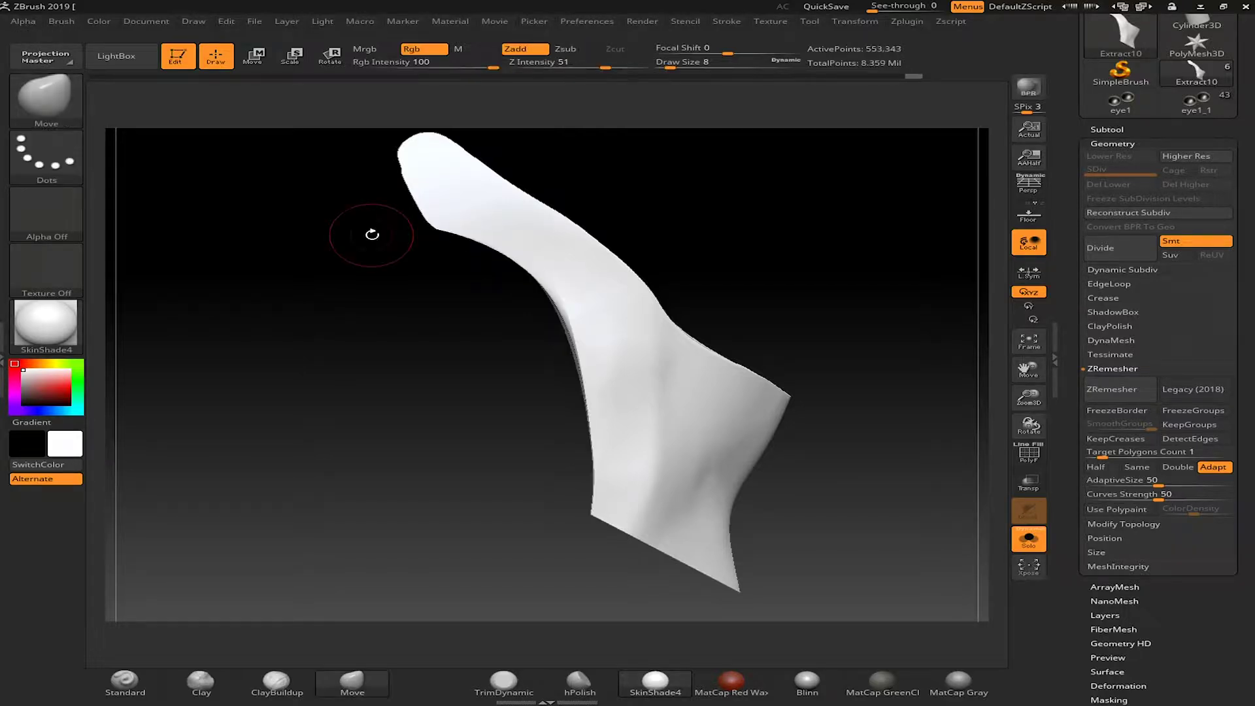
pyautogui.moveTo(586, 311)
pyautogui.mouseDown()
pyautogui.moveTo(891, 406)
pyautogui.moveTo(953, 410)
pyautogui.moveTo(805, 402)
pyautogui.moveTo(939, 405)
pyautogui.moveTo(886, 410)
pyautogui.moveTo(842, 451)
pyautogui.moveTo(687, 415)
pyautogui.mouseUp()
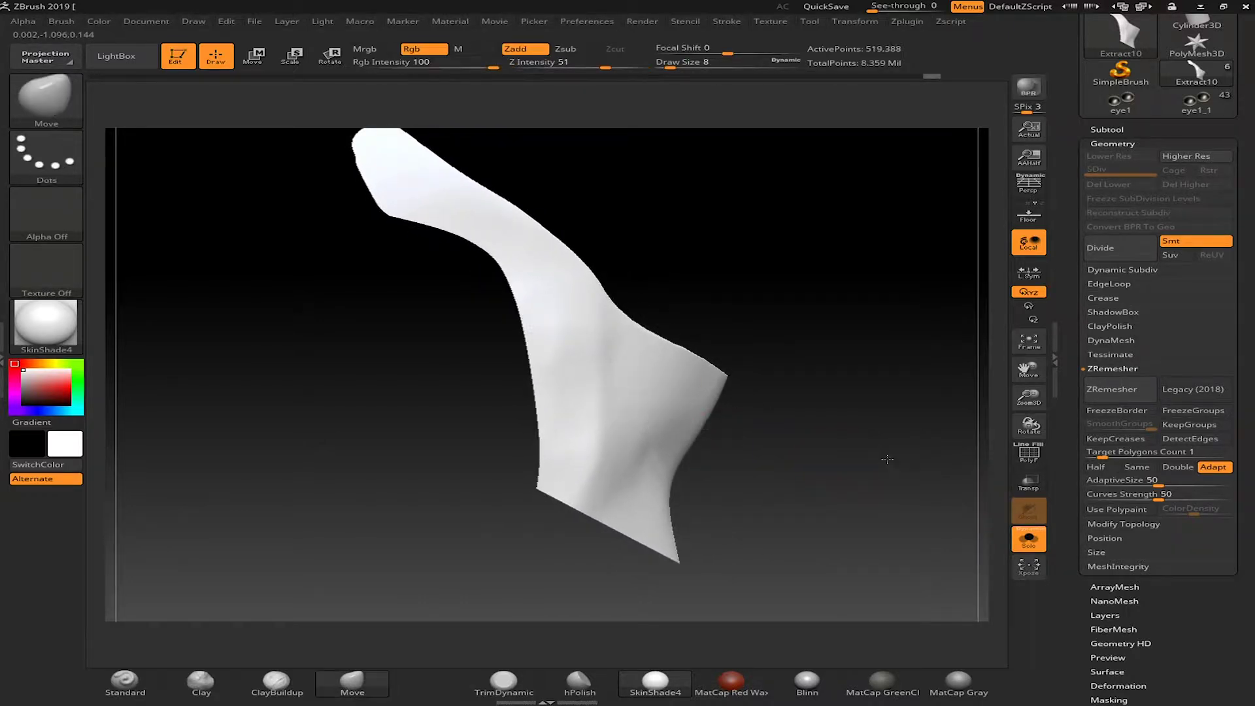
# - Delete the neck guard's hidden geometry to keep only the visible trimmed surface
pyautogui.keyDown('ctrl'); pyautogui.keyDown('shift'); pyautogui.click(934, 461); pyautogui.keyUp('shift'); pyautogui.keyUp('ctrl')
pyautogui.keyDown('ctrl'); pyautogui.keyDown('shift'); pyautogui.click(933, 461); pyautogui.keyUp('shift'); pyautogui.keyUp('ctrl')
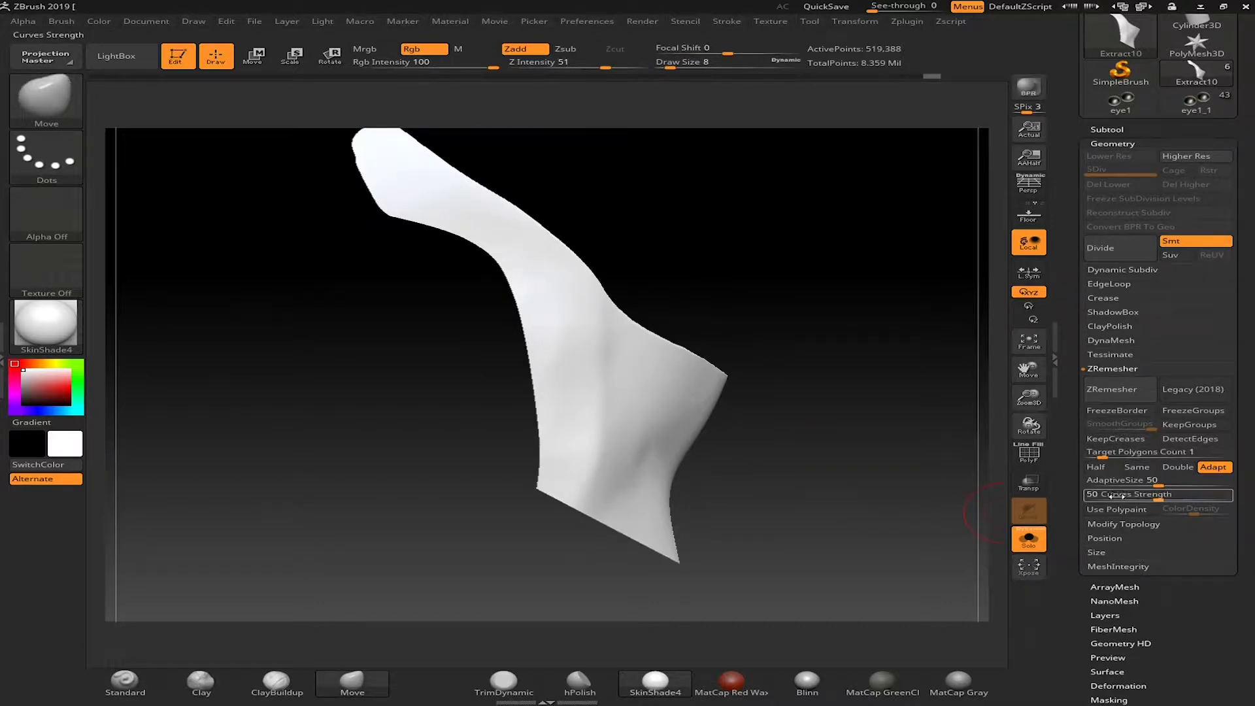
pyautogui.click(1118, 525)
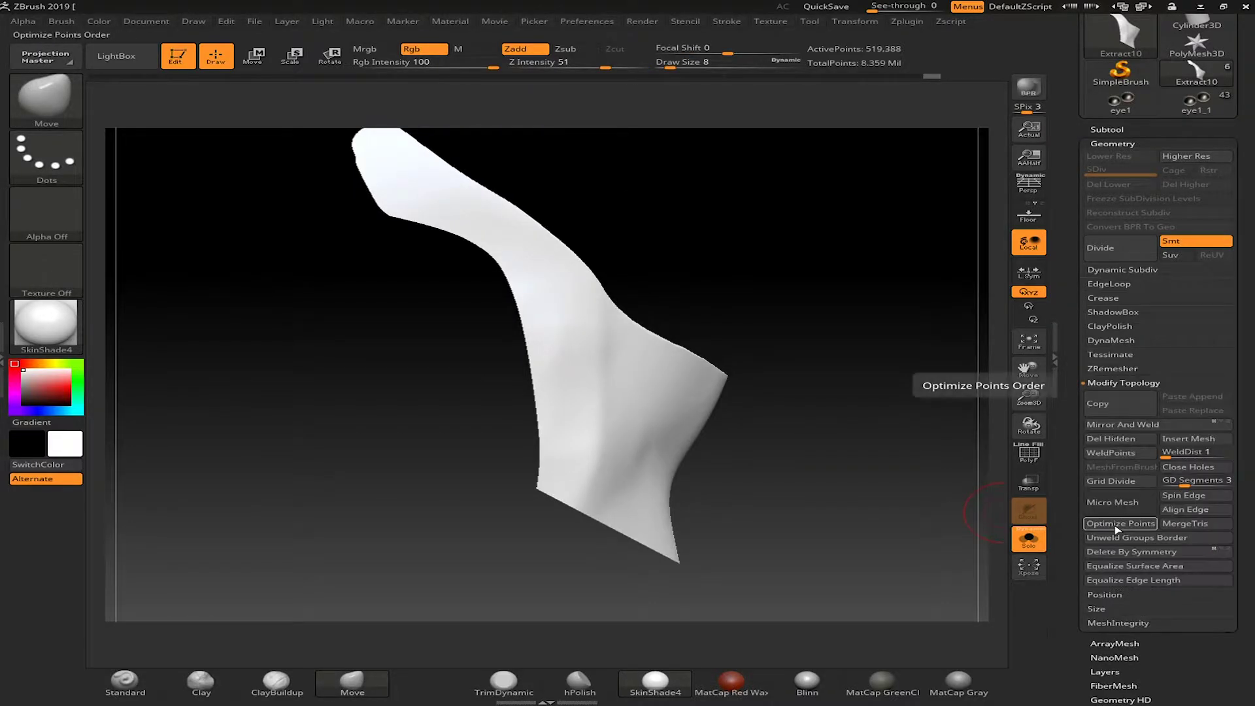
pyautogui.click(1122, 451)
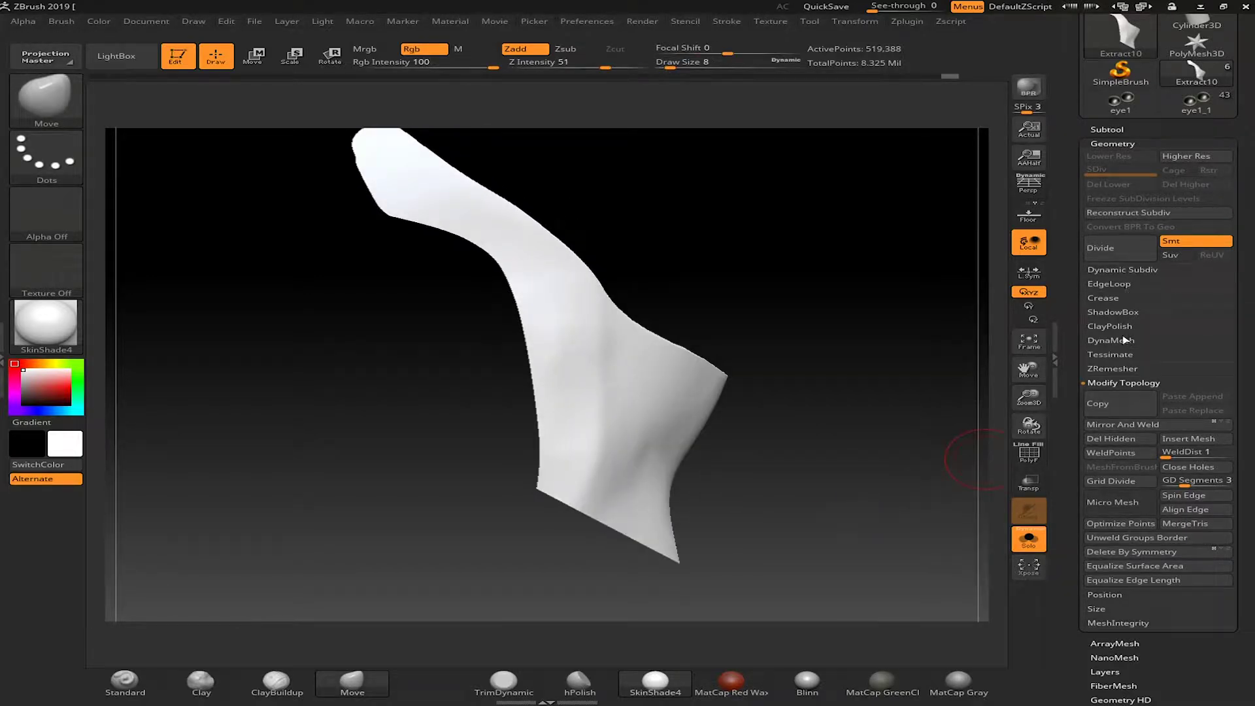
# - Try retopologizing the trimmed neck guard with ZRemesher at a target polygons count of 1, display the polyframe, and undo the remesh
pyautogui.click(1114, 369)
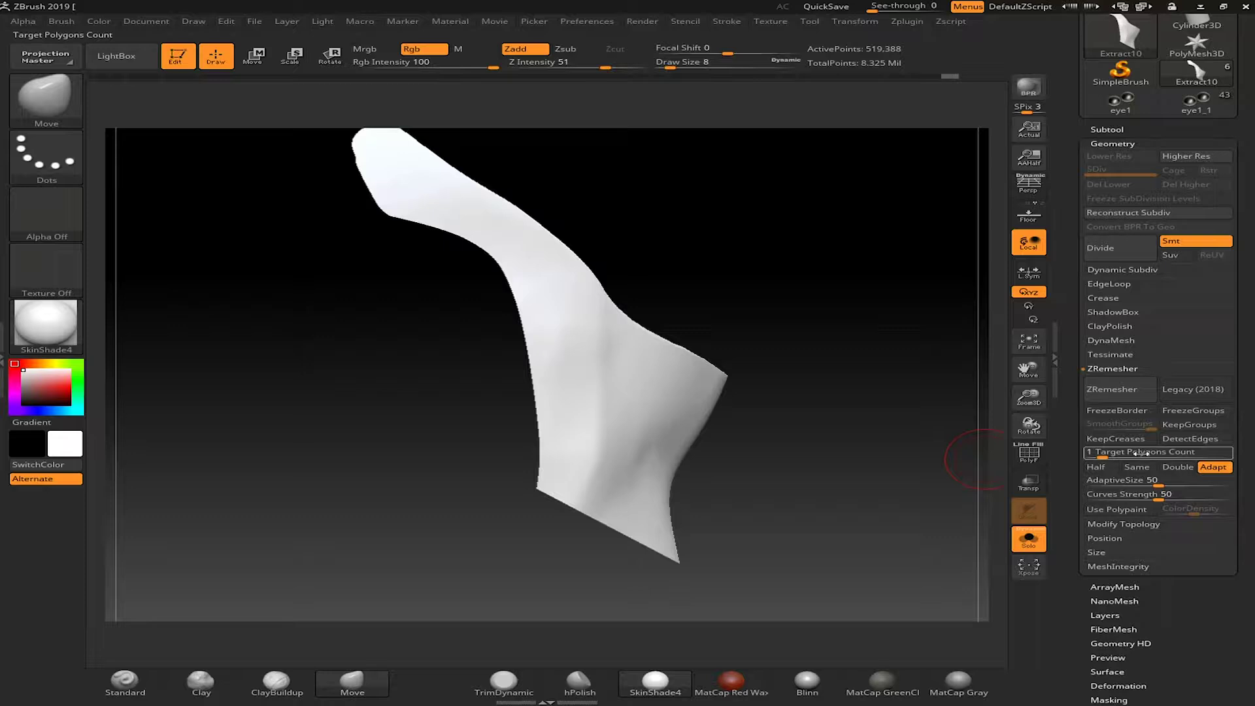
pyautogui.click(1119, 389)
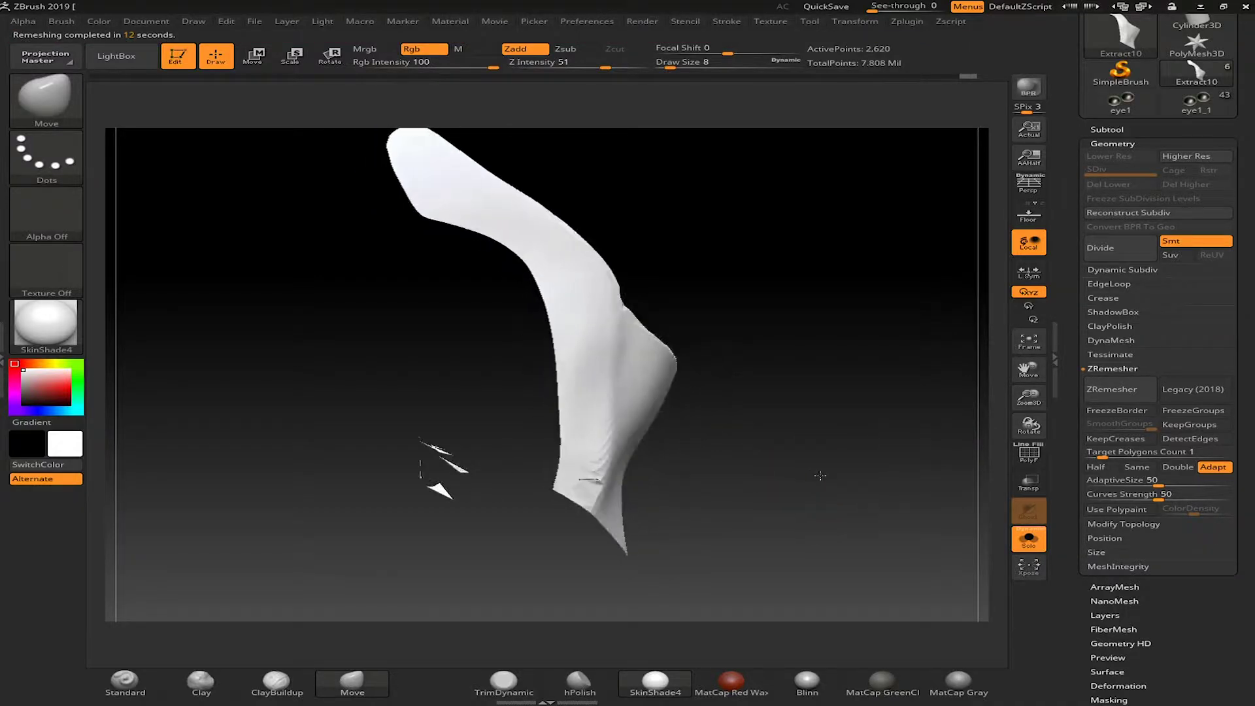
pyautogui.click(1028, 467)
pyautogui.moveTo(859, 493); pyautogui.dragTo(878, 493)
pyautogui.press('ctrl')
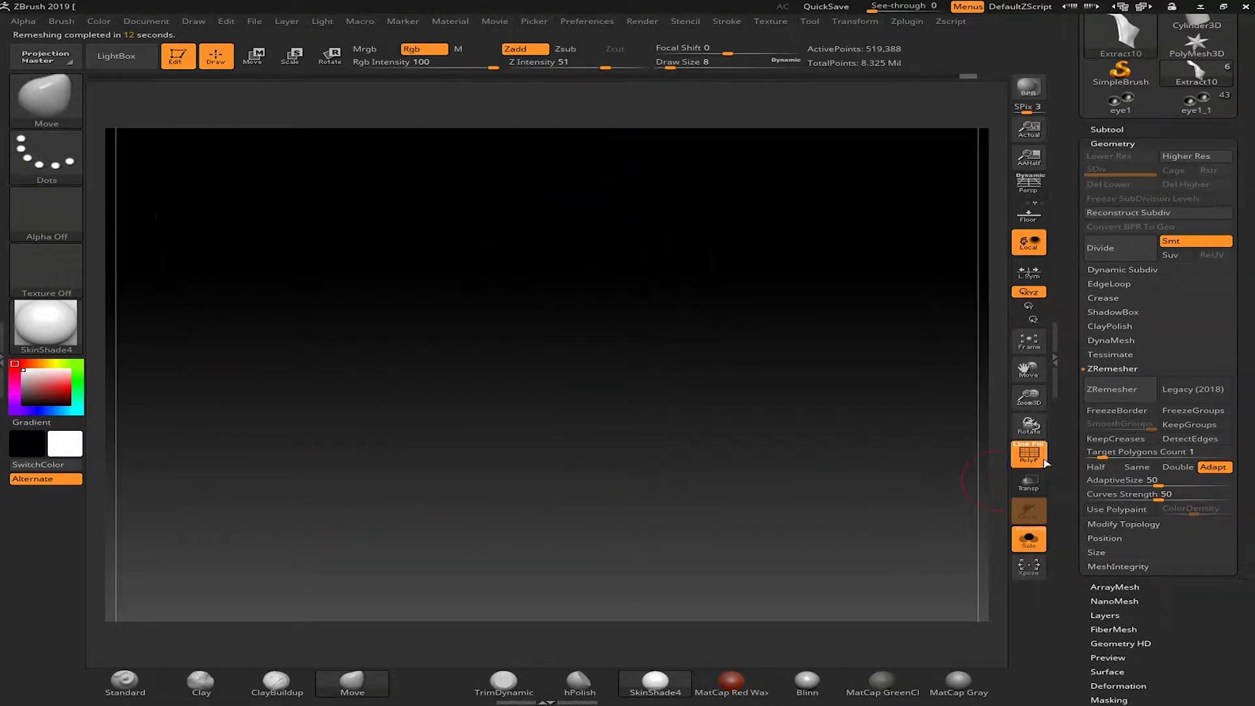
# - Draw four lengthwise guide curves down the neck guard with the ZRemesherGuides brush at draw size 3
pyautogui.moveTo(852, 523)
pyautogui.mouseDown()
pyautogui.moveTo(978, 468)
pyautogui.moveTo(737, 518)
pyautogui.mouseUp()
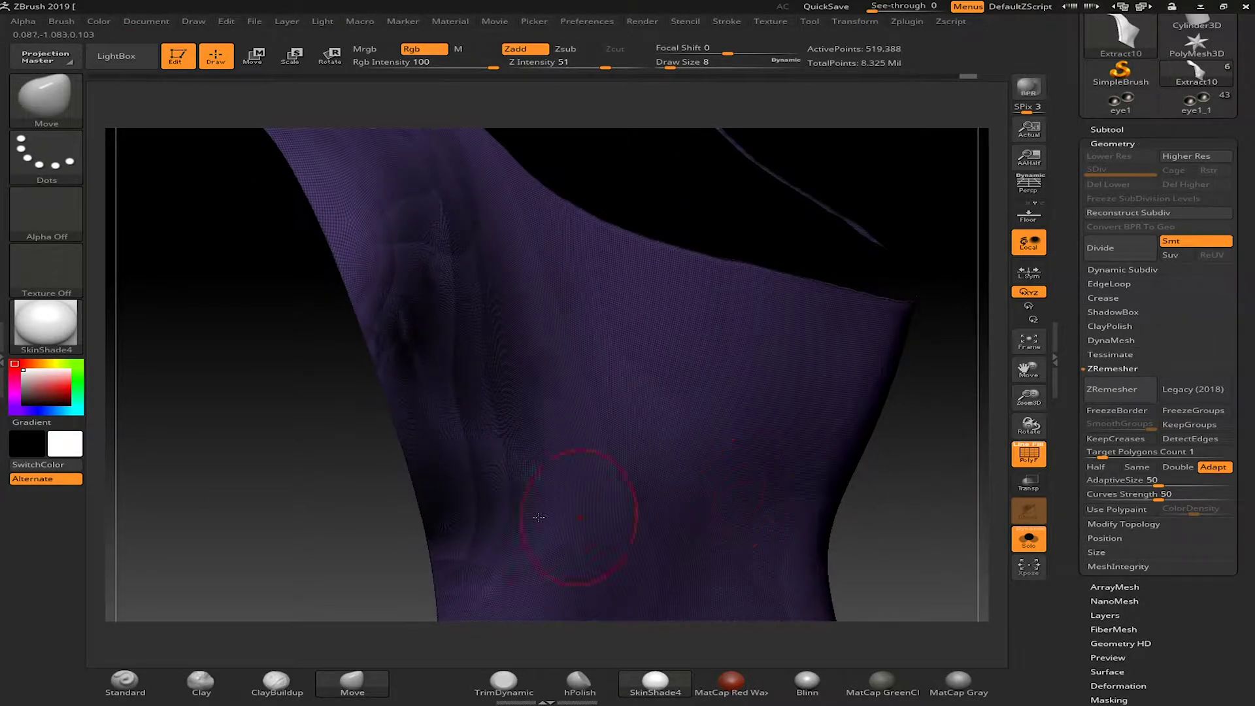
pyautogui.press('shift')
pyautogui.moveTo(368, 481)
pyautogui.mouseDown()
pyautogui.moveTo(717, 453)
pyautogui.moveTo(833, 459)
pyautogui.moveTo(659, 406)
pyautogui.mouseUp()
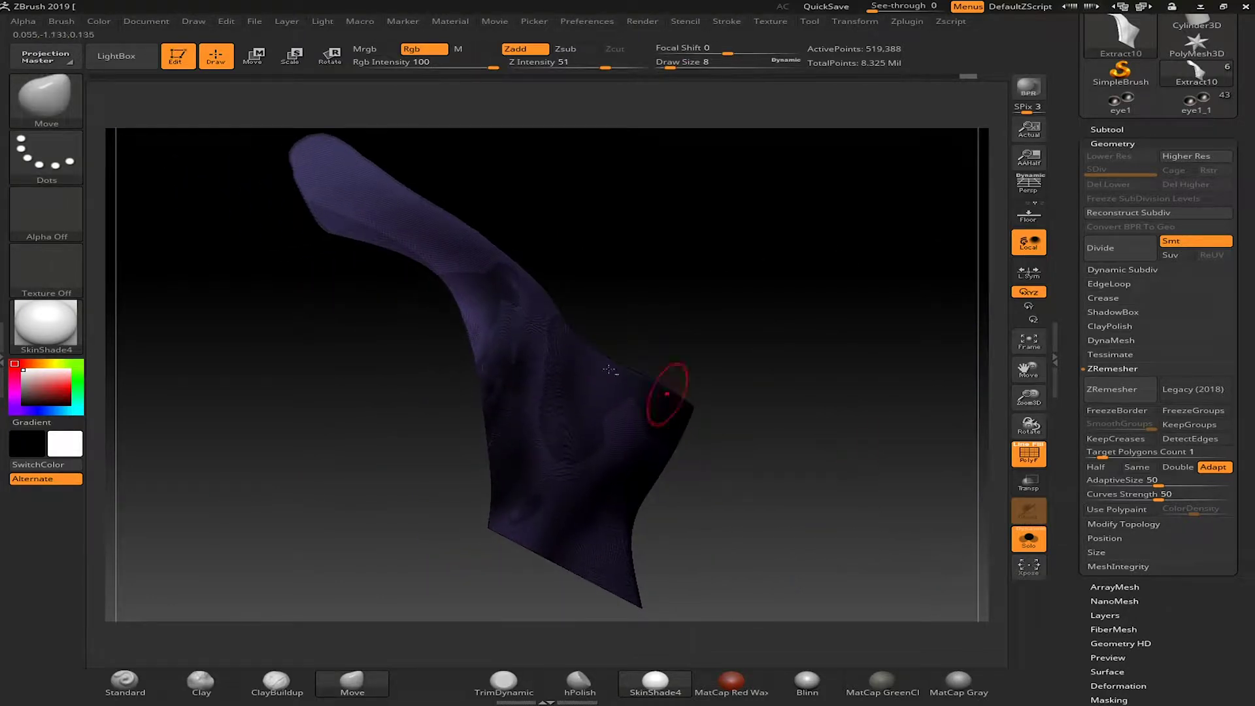
pyautogui.click(75, 116)
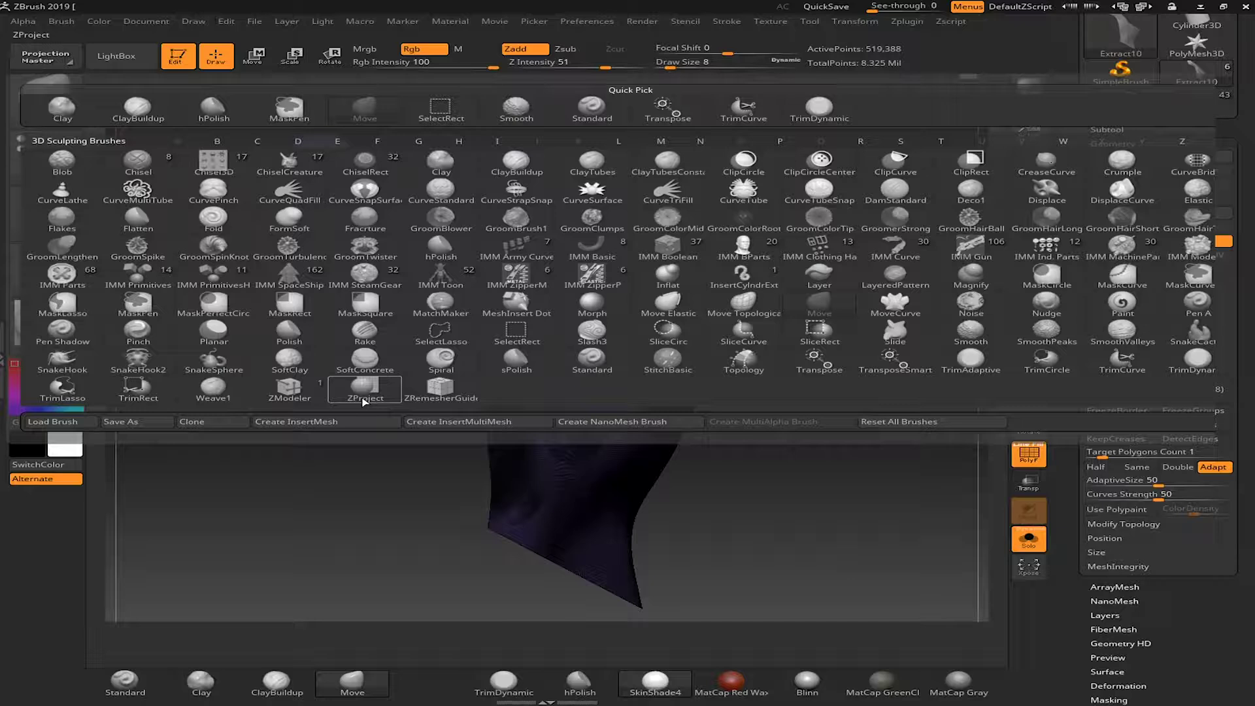
pyautogui.click(441, 390)
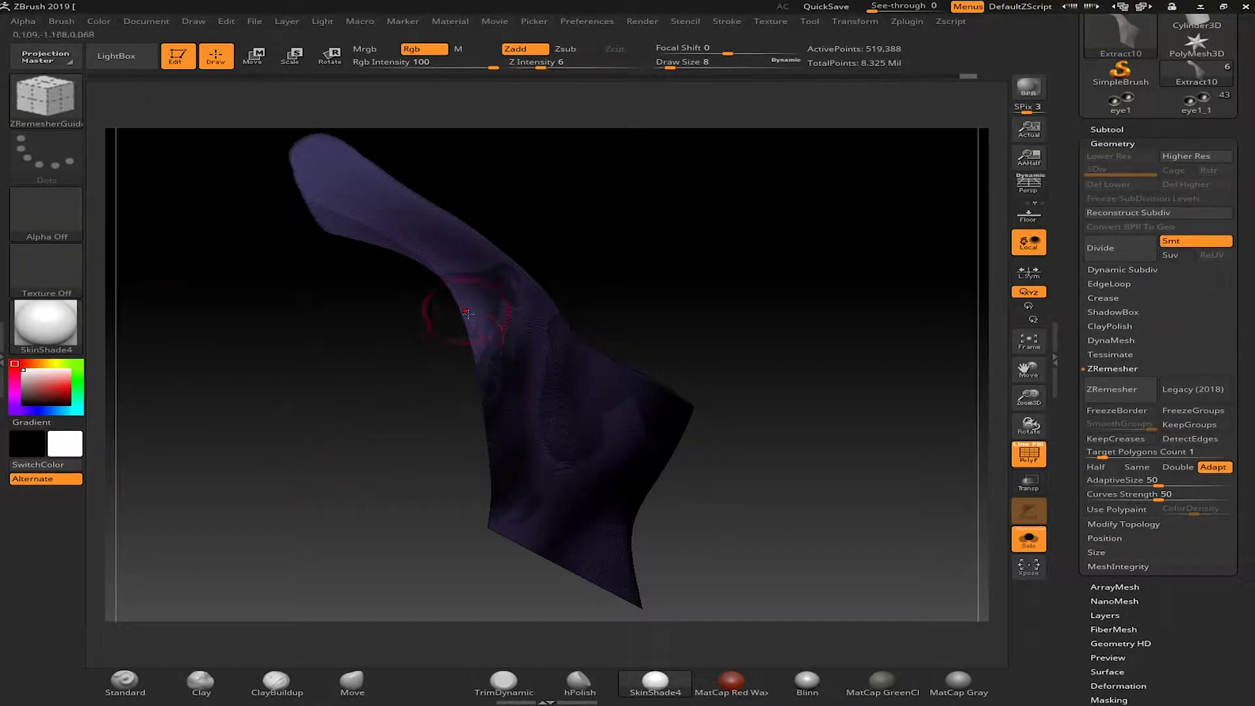
pyautogui.press('[')
pyautogui.moveTo(504, 520); pyautogui.dragTo(503, 525)
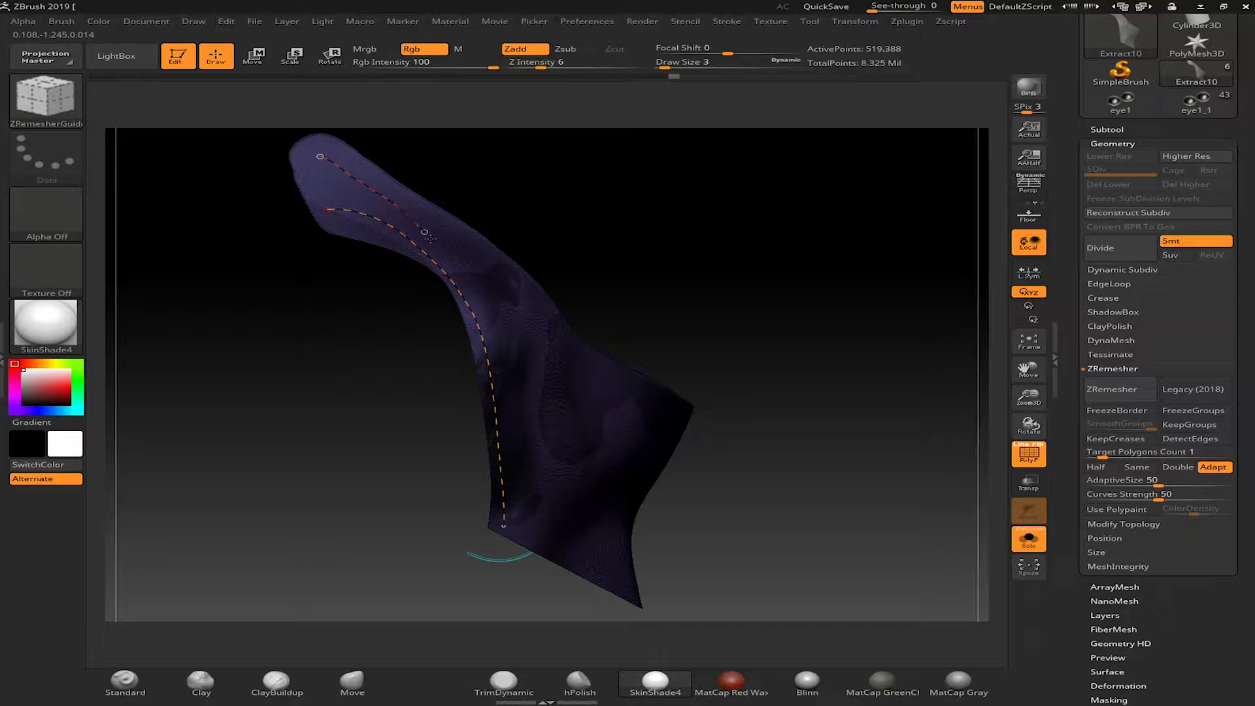
pyautogui.moveTo(535, 500); pyautogui.dragTo(541, 543)
pyautogui.hotkey('ctrl', 'z')
pyautogui.moveTo(535, 546); pyautogui.dragTo(536, 547)
pyautogui.click(567, 532)
pyautogui.click(614, 570)
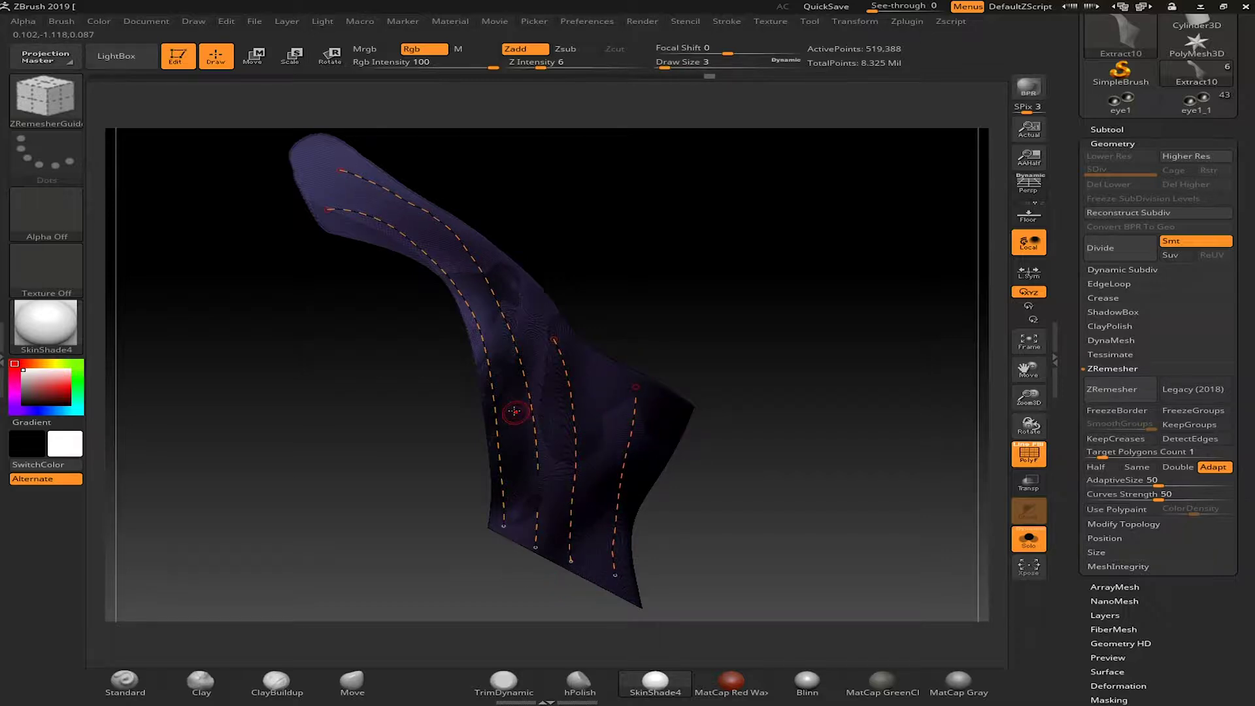
pyautogui.moveTo(620, 479); pyautogui.dragTo(659, 493)
pyautogui.click(636, 544)
pyautogui.moveTo(774, 527)
pyautogui.mouseDown()
pyautogui.moveTo(891, 610)
pyautogui.moveTo(815, 569)
pyautogui.moveTo(829, 573)
pyautogui.mouseUp()
pyautogui.hotkey('ctrl', 'z')
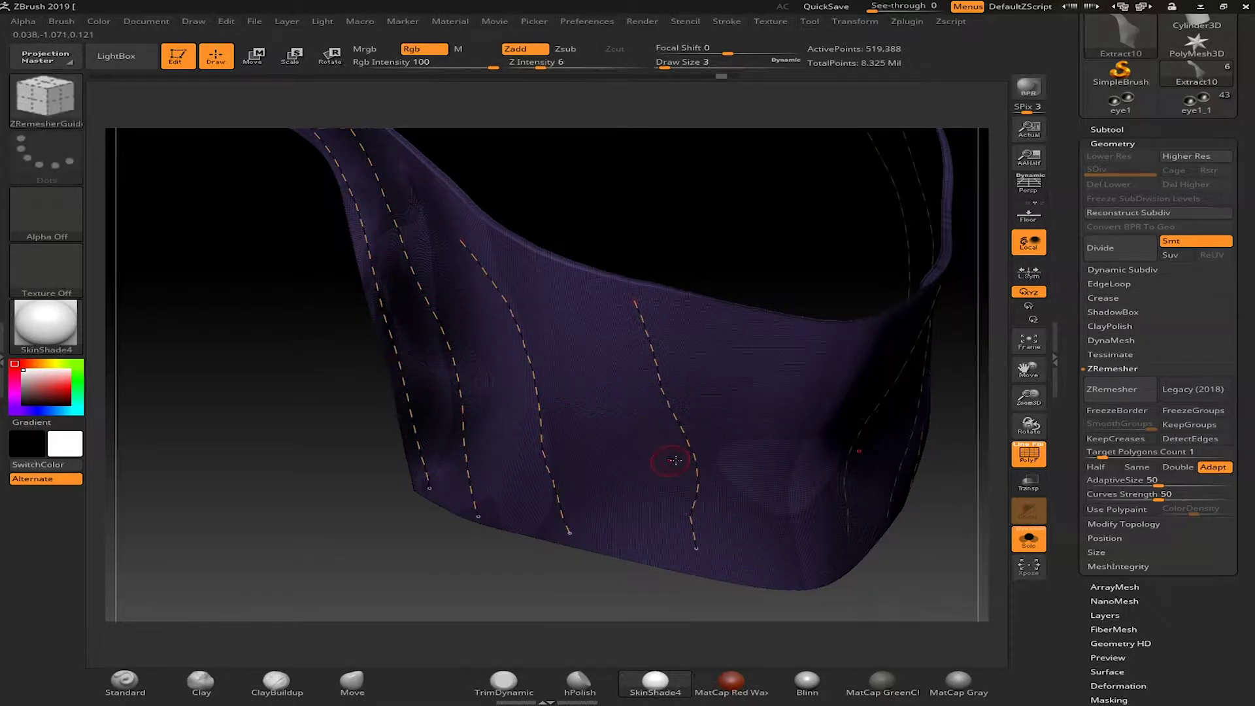
pyautogui.hotkey('ctrl', 'z')
pyautogui.hotkey('ctrl', 'shift', 'z')
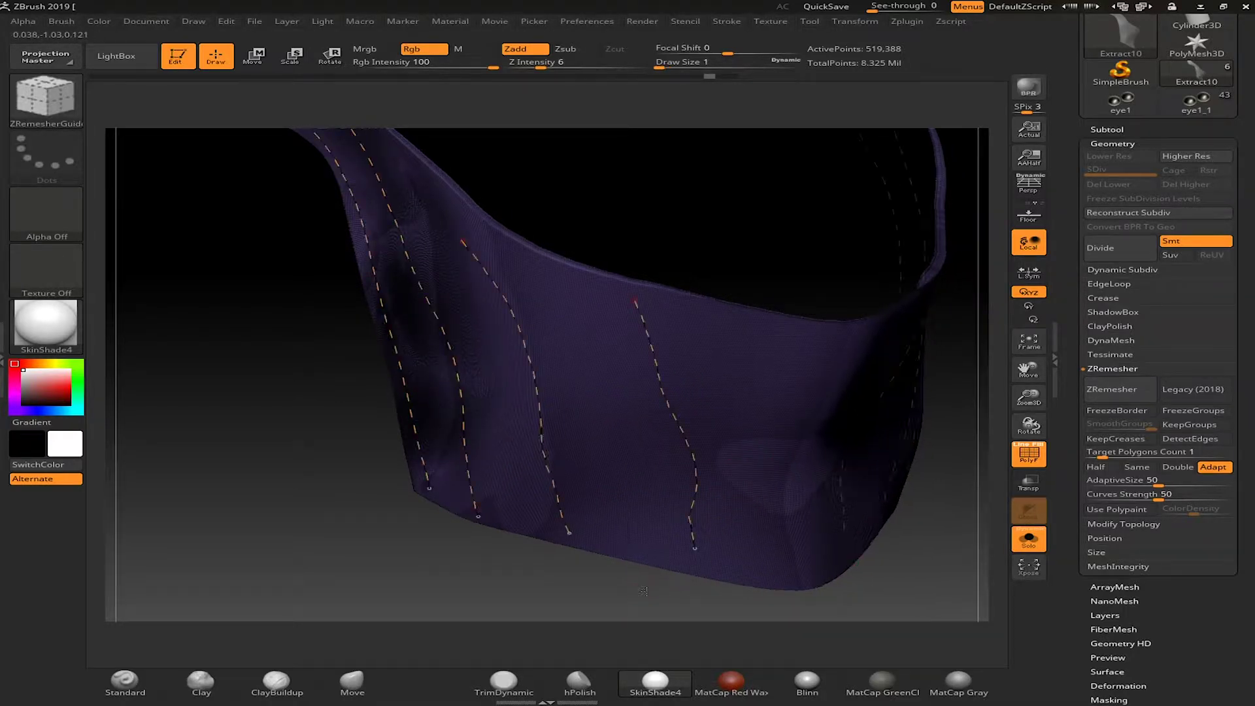
# - Draw two crosswise guide curves around the neck guard, one across its middle and one near its bottom edge
pyautogui.moveTo(883, 568); pyautogui.dragTo(655, 562)
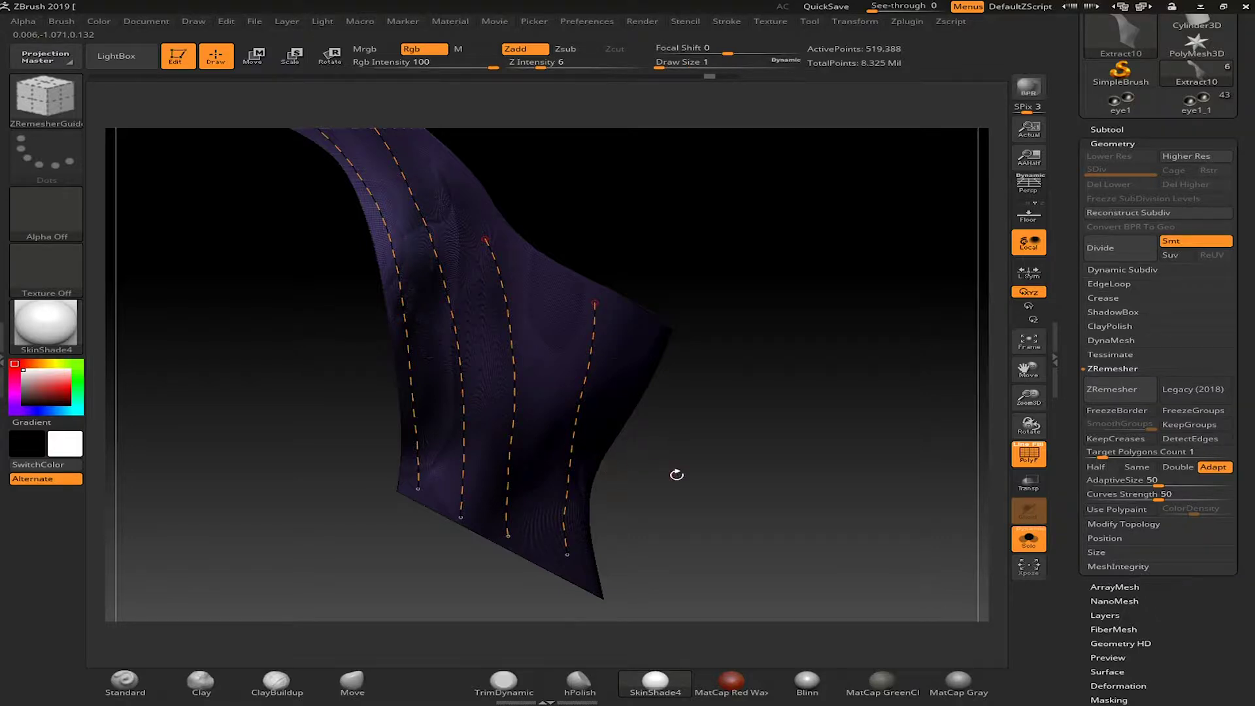
pyautogui.moveTo(677, 474); pyautogui.dragTo(654, 463)
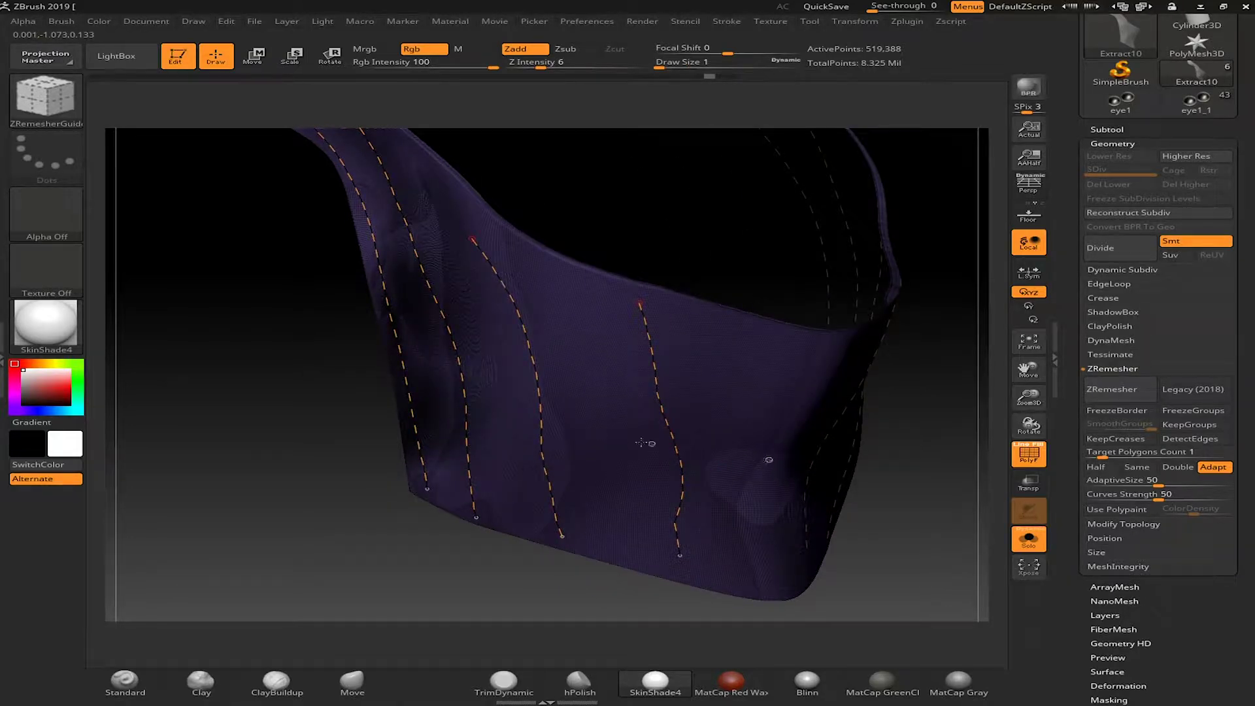
pyautogui.moveTo(378, 268); pyautogui.dragTo(373, 263)
pyautogui.moveTo(373, 650); pyautogui.dragTo(457, 637)
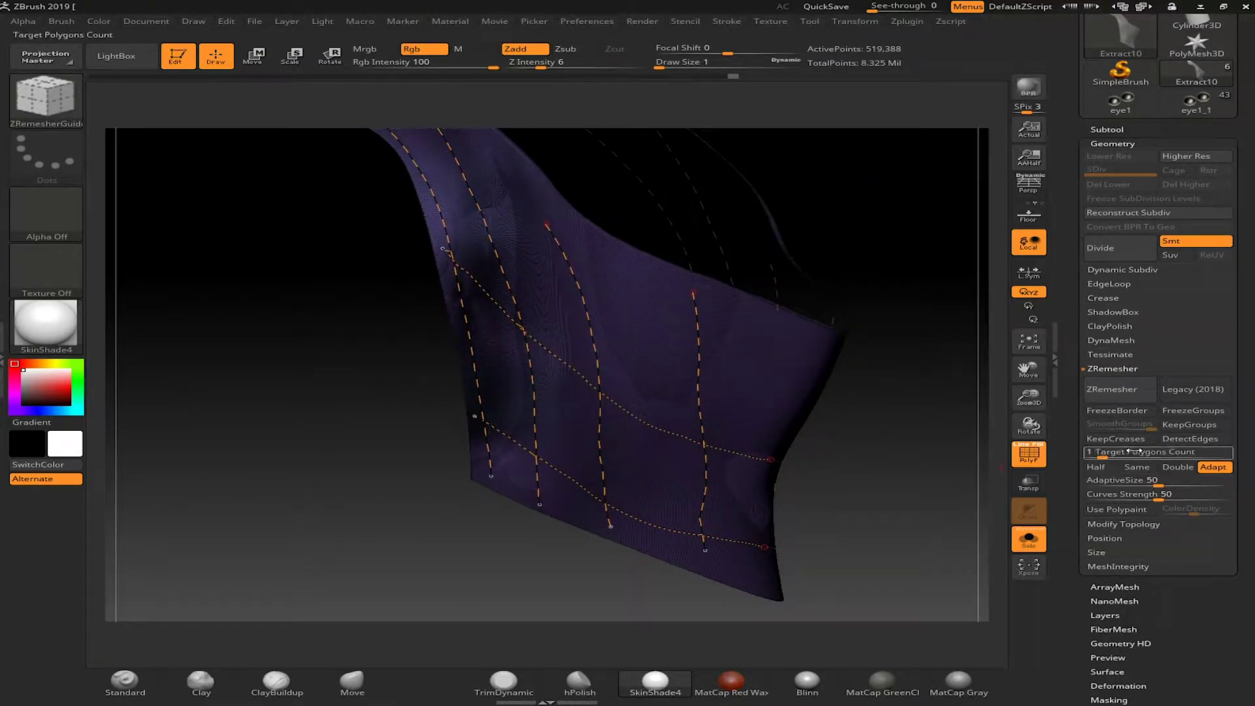
# - Retopologize the neck guard along the guides with ZRemesher at a target polygons count of 1, and again at 0.3
pyautogui.click(1120, 391)
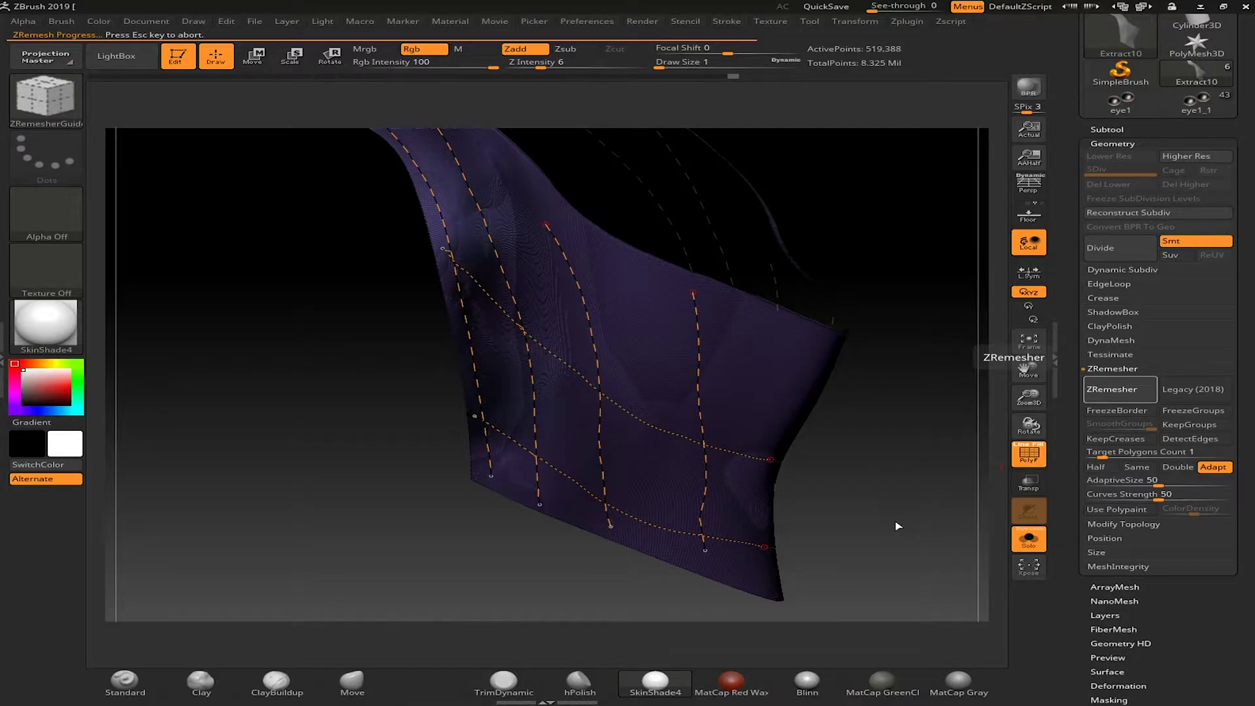
pyautogui.moveTo(894, 498)
pyautogui.mouseDown()
pyautogui.moveTo(406, 434)
pyautogui.moveTo(898, 495)
pyautogui.mouseUp()
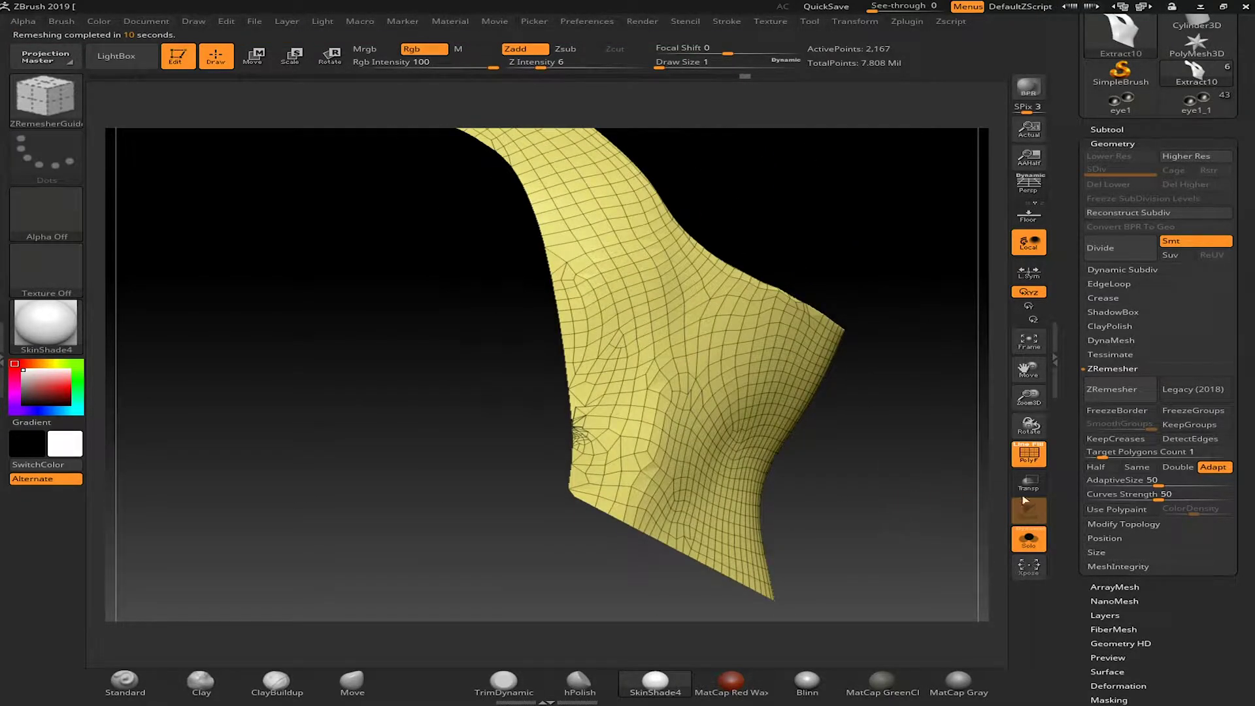
pyautogui.click(1150, 452)
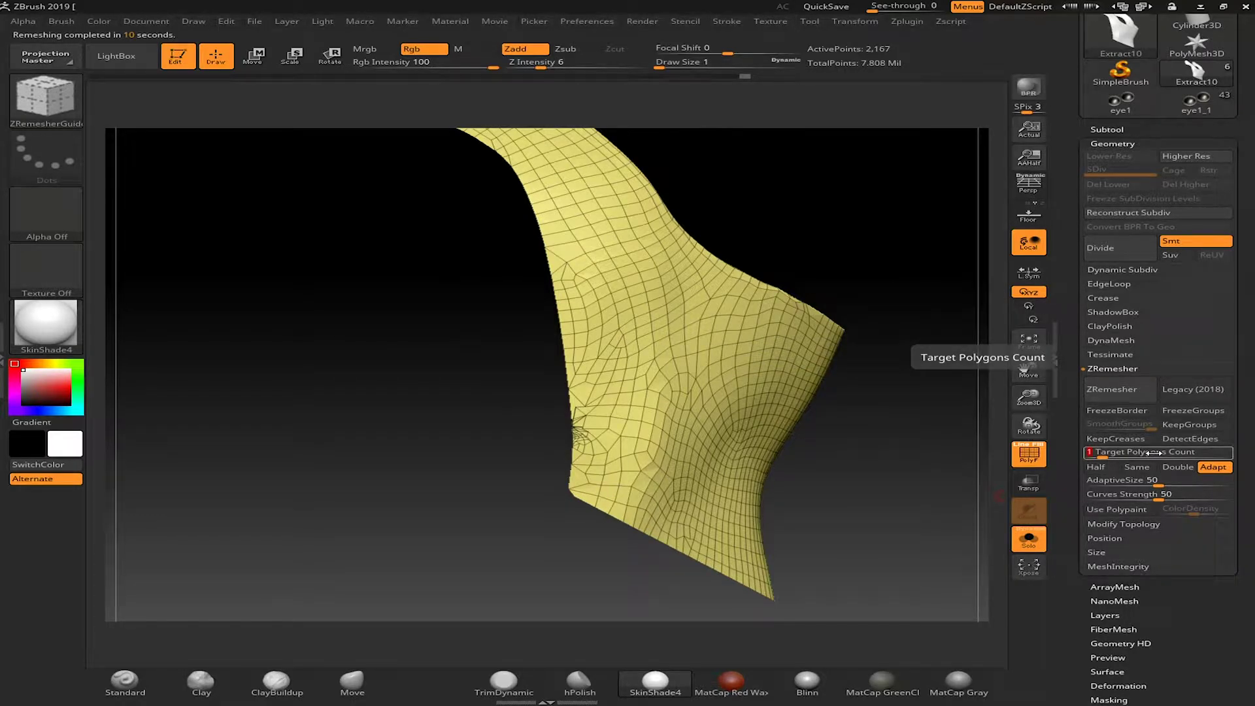
pyautogui.write('0.3')
pyautogui.press('Return')
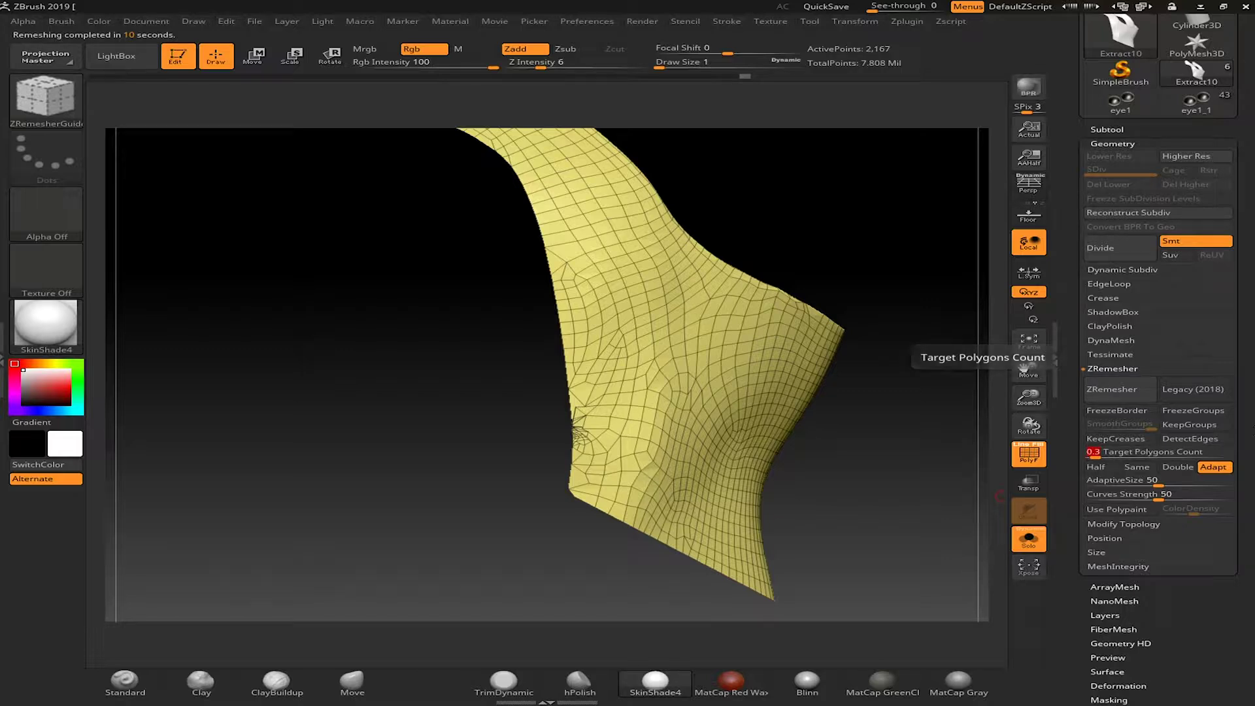
pyautogui.click(1105, 391)
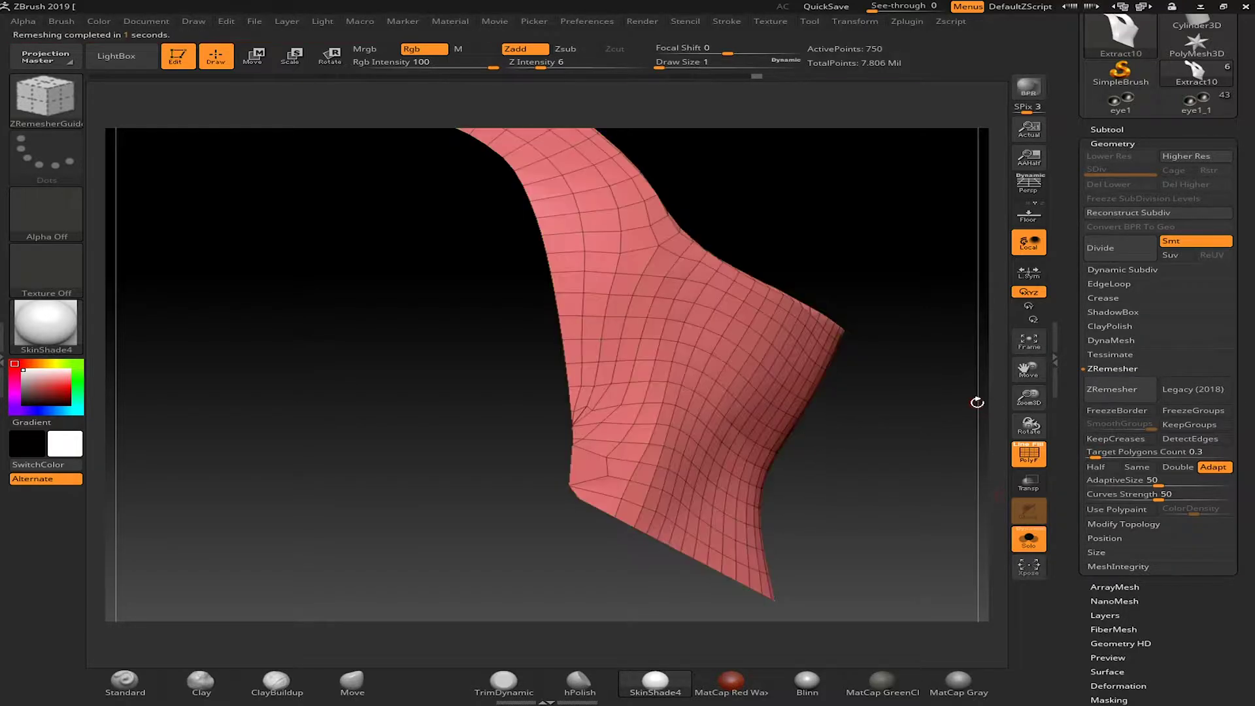
# - Remesh the neck guard with ZRemesher at a target polygons count of 0.1
pyautogui.click(1175, 453)
pyautogui.write('0.1')
pyautogui.press('Return')
pyautogui.click(1111, 389)
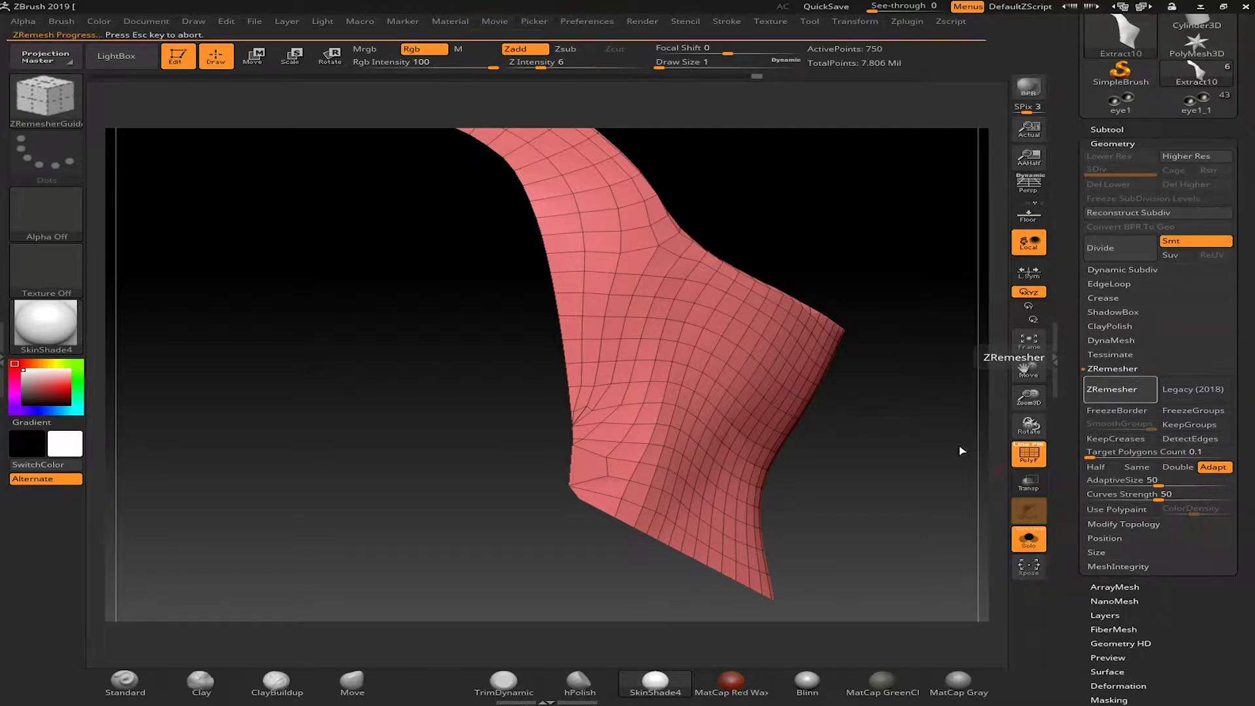
pyautogui.moveTo(959, 448); pyautogui.dragTo(863, 475)
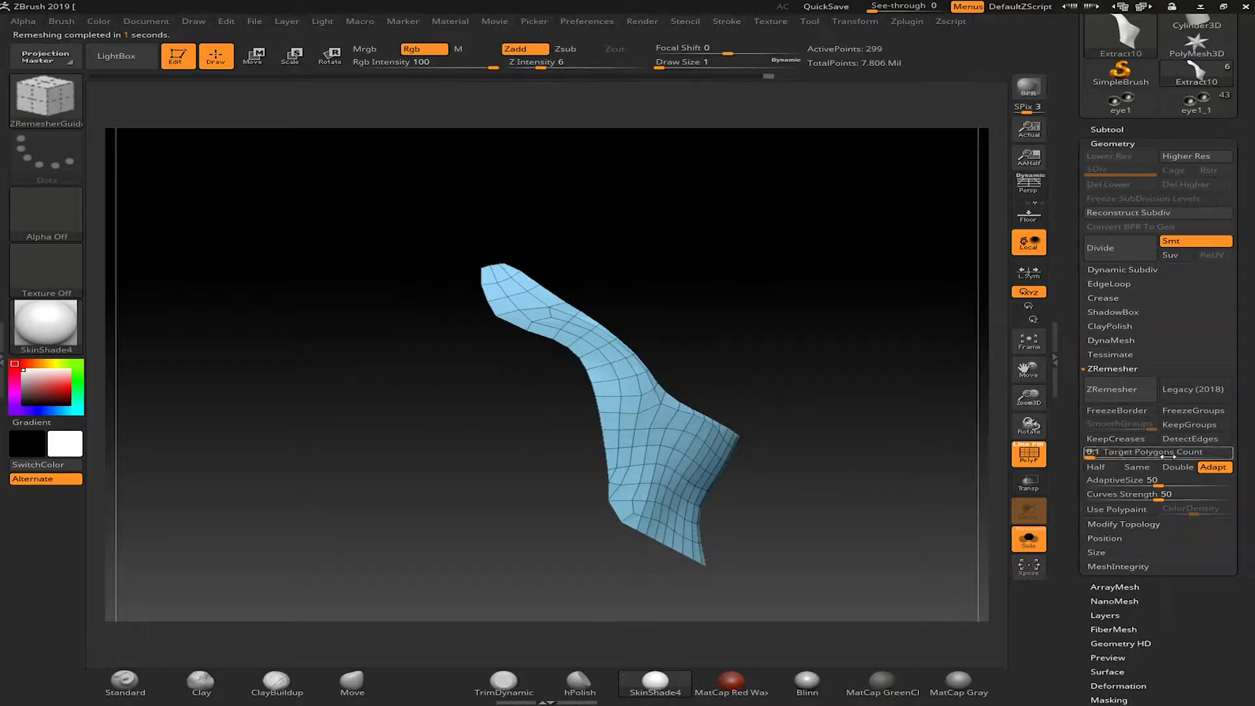
# - Turn off Solo mode to show the neck guard together with the head, headband and cap
pyautogui.moveTo(1067, 464); pyautogui.dragTo(1073, 540)
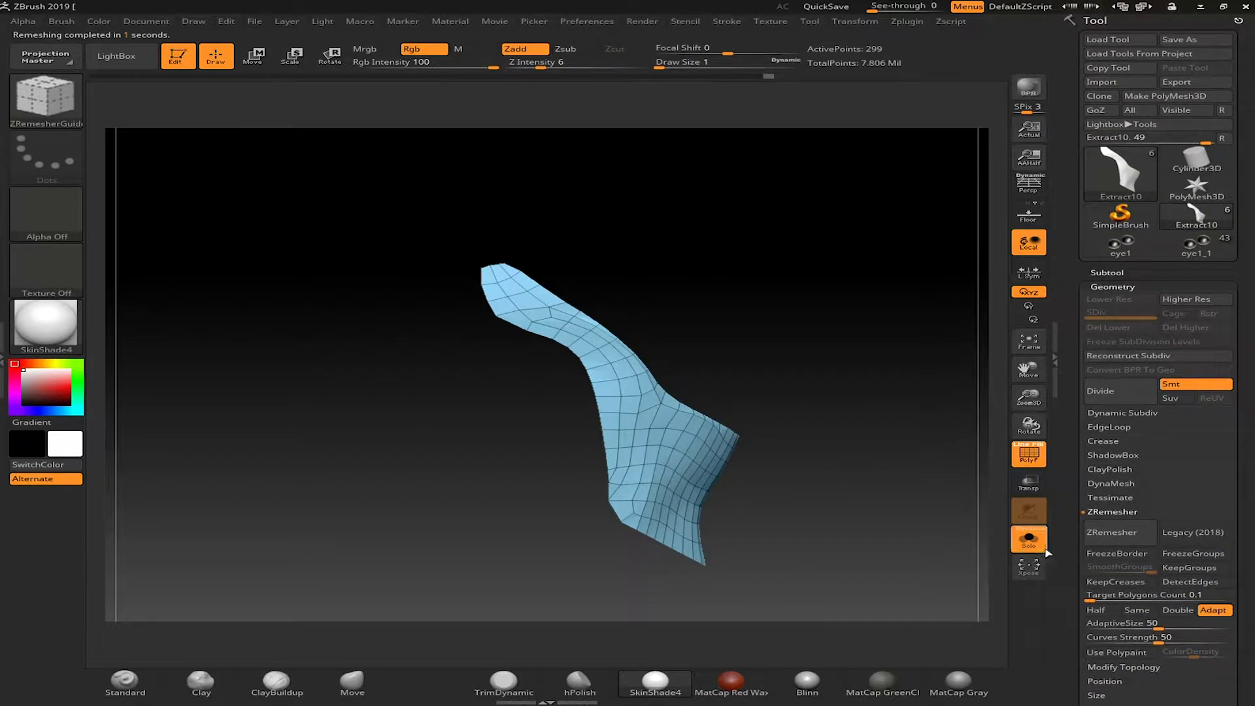
pyautogui.click(1029, 538)
pyautogui.moveTo(844, 426)
pyautogui.mouseDown()
pyautogui.moveTo(804, 426)
pyautogui.moveTo(841, 426)
pyautogui.mouseUp()
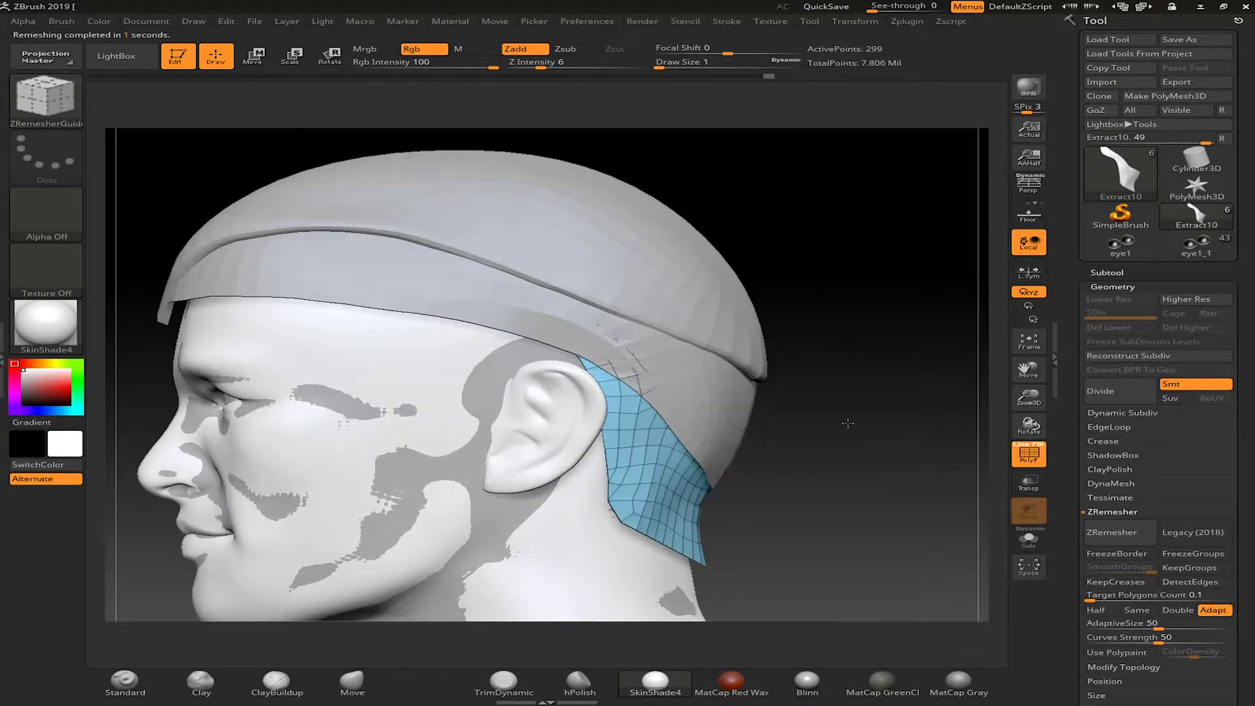
pyautogui.press('ctrl')
# - Select the headband, neck guard and cap in turn to compare their topology, ending on the cap
pyautogui.keyDown('alt'); pyautogui.click(694, 417); pyautogui.keyUp('alt')
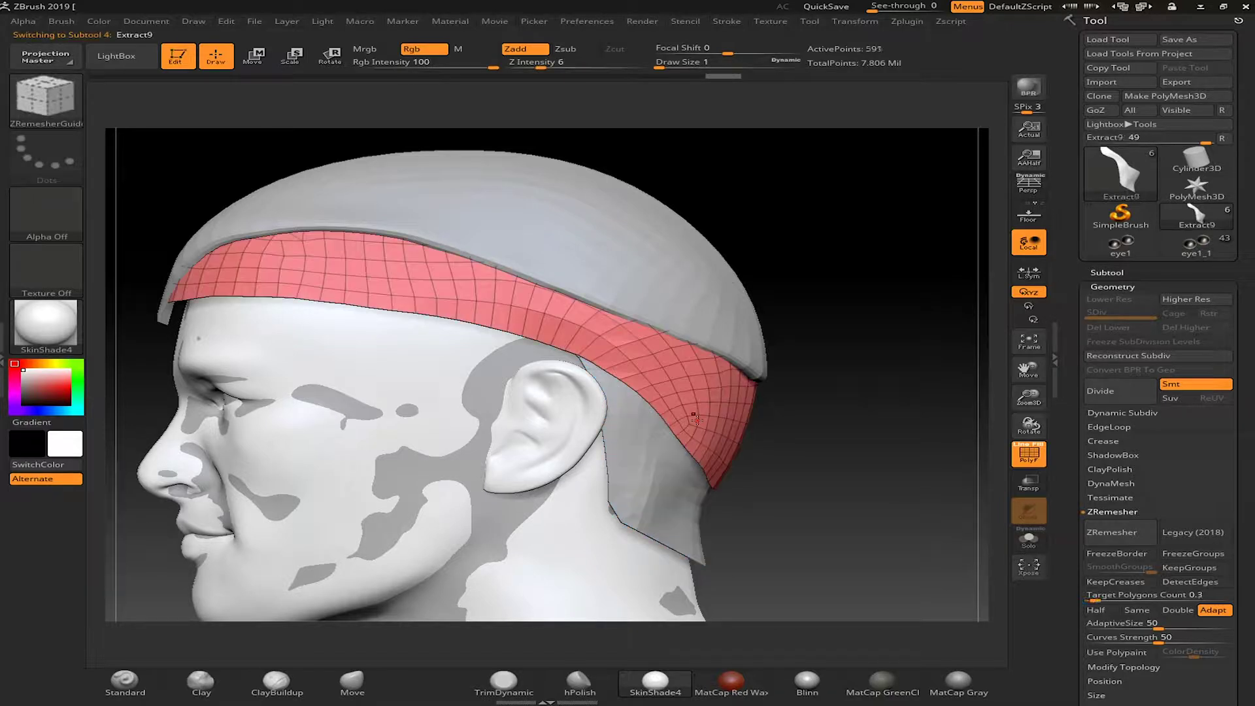
pyautogui.keyDown('alt'); pyautogui.click(694, 309); pyautogui.keyUp('alt')
pyautogui.keyDown('alt'); pyautogui.click(708, 389); pyautogui.keyUp('alt')
pyautogui.keyDown('alt'); pyautogui.click(674, 459); pyautogui.keyUp('alt')
pyautogui.keyDown('alt'); pyautogui.click(682, 396); pyautogui.keyUp('alt')
pyautogui.keyDown('alt'); pyautogui.click(690, 310); pyautogui.keyUp('alt')
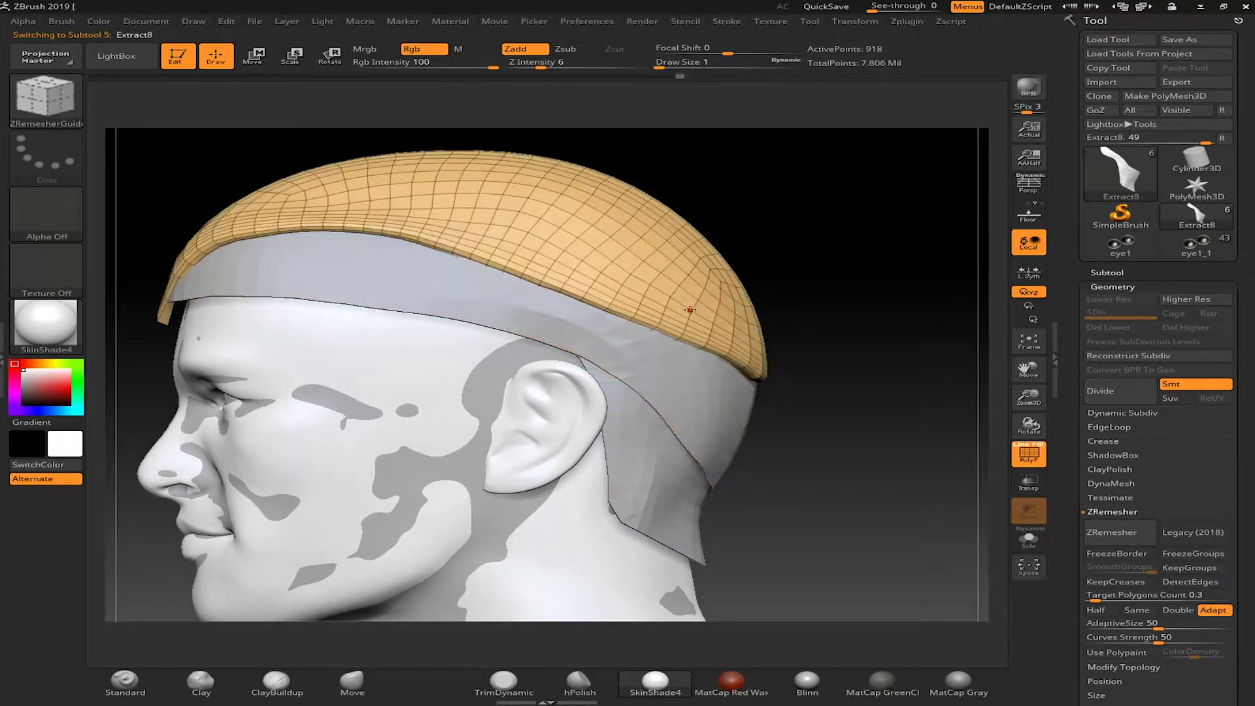
# - Cycle again through the neck guard, headband and cap subtools, leave the cap active, and save the project
pyautogui.keyDown('alt'); pyautogui.click(691, 444); pyautogui.keyUp('alt')
pyautogui.keyDown('alt'); pyautogui.click(671, 476); pyautogui.keyUp('alt')
pyautogui.keyDown('alt'); pyautogui.click(696, 395); pyautogui.keyUp('alt')
pyautogui.keyDown('alt'); pyautogui.click(698, 323); pyautogui.keyUp('alt')
pyautogui.keyDown('alt'); pyautogui.click(674, 476); pyautogui.keyUp('alt')
pyautogui.keyDown('alt'); pyautogui.click(696, 400); pyautogui.keyUp('alt')
pyautogui.keyDown('alt'); pyautogui.click(701, 327); pyautogui.keyUp('alt')
pyautogui.moveTo(845, 440)
pyautogui.mouseDown()
pyautogui.moveTo(921, 439)
pyautogui.moveTo(928, 458)
pyautogui.moveTo(899, 480)
pyautogui.moveTo(817, 441)
pyautogui.moveTo(825, 453)
pyautogui.mouseUp()
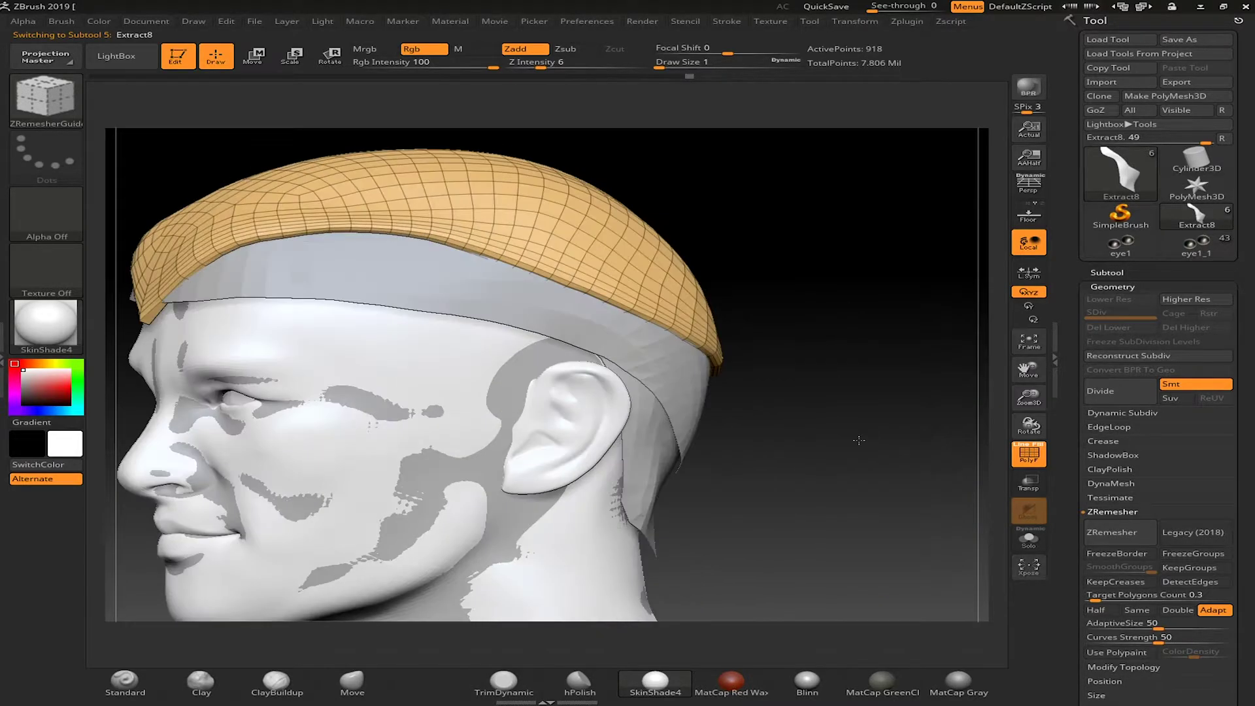
pyautogui.hotkey('ctrl', 's')
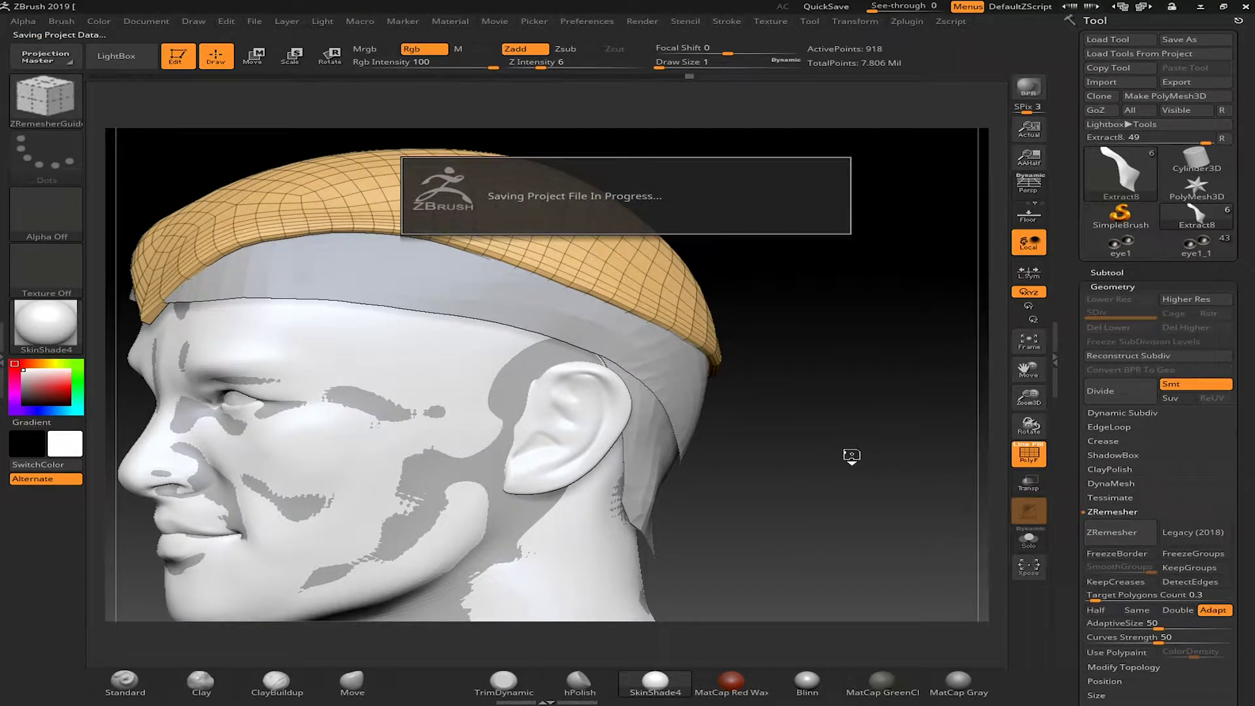
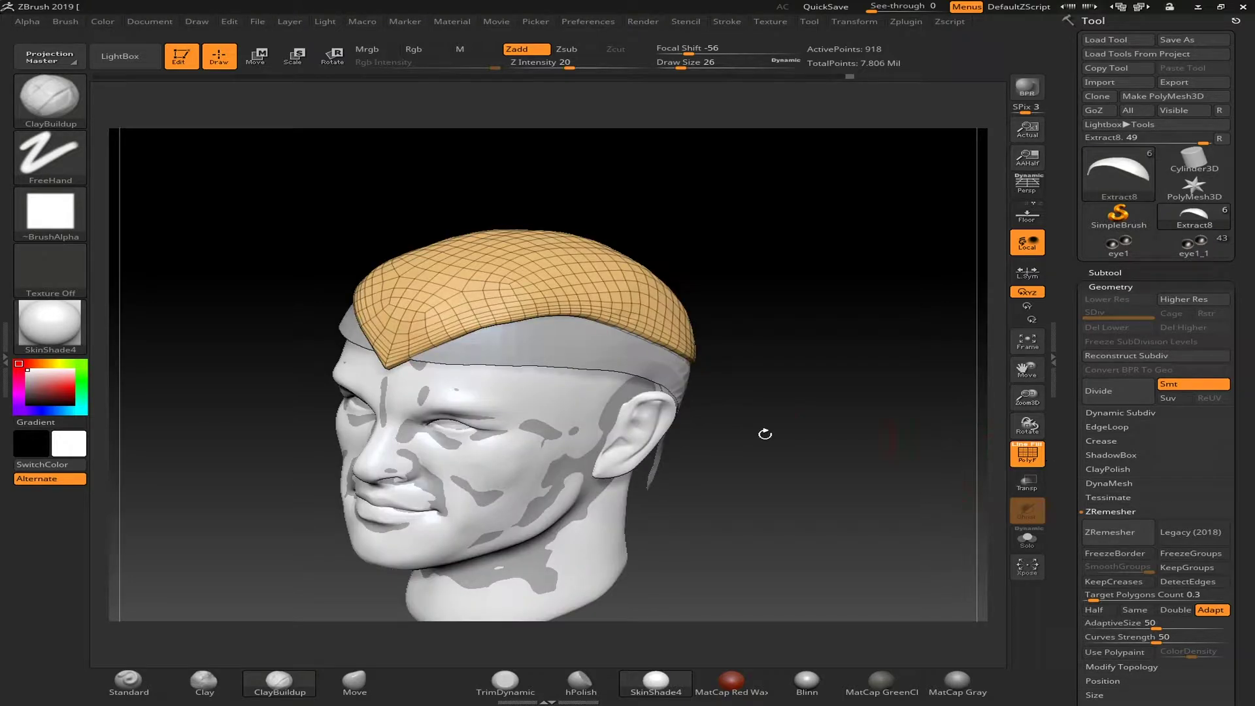
# - Send the cap subtool through GoZ and switch to 3ds Max, where it is imported
pyautogui.moveTo(774, 416)
pyautogui.mouseDown()
pyautogui.moveTo(869, 448)
pyautogui.moveTo(843, 418)
pyautogui.mouseUp()
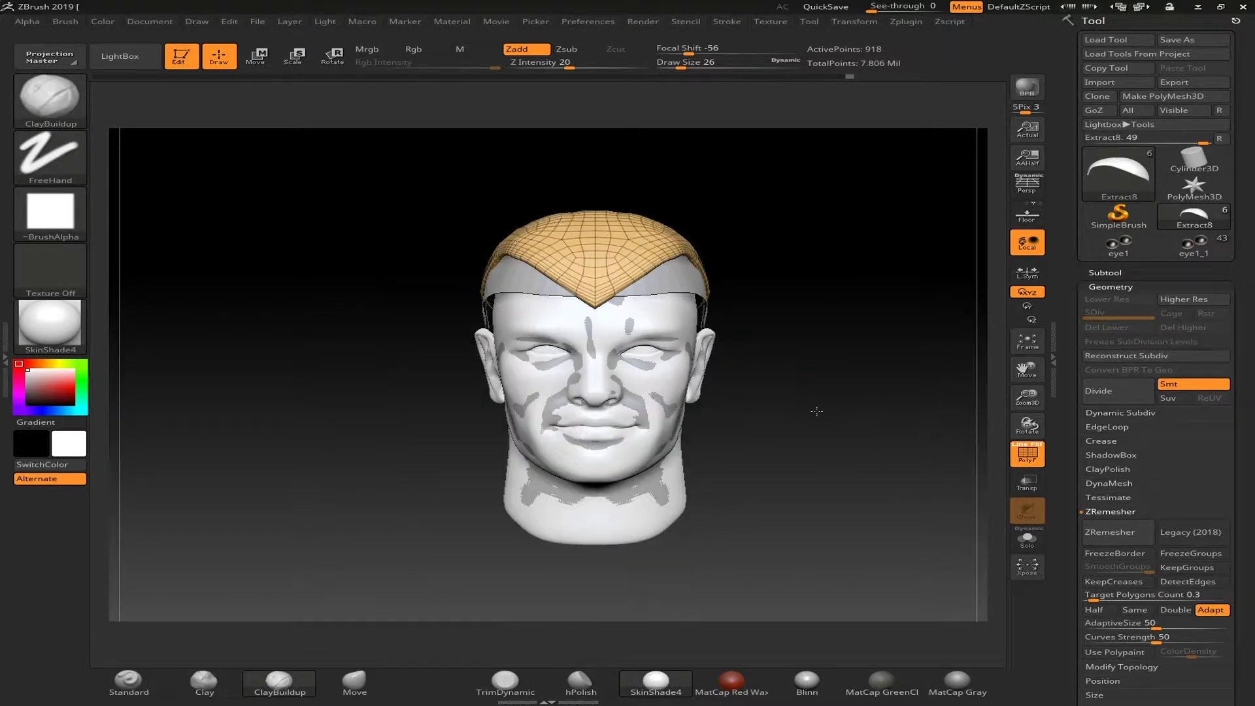
pyautogui.moveTo(909, 369); pyautogui.dragTo(770, 266)
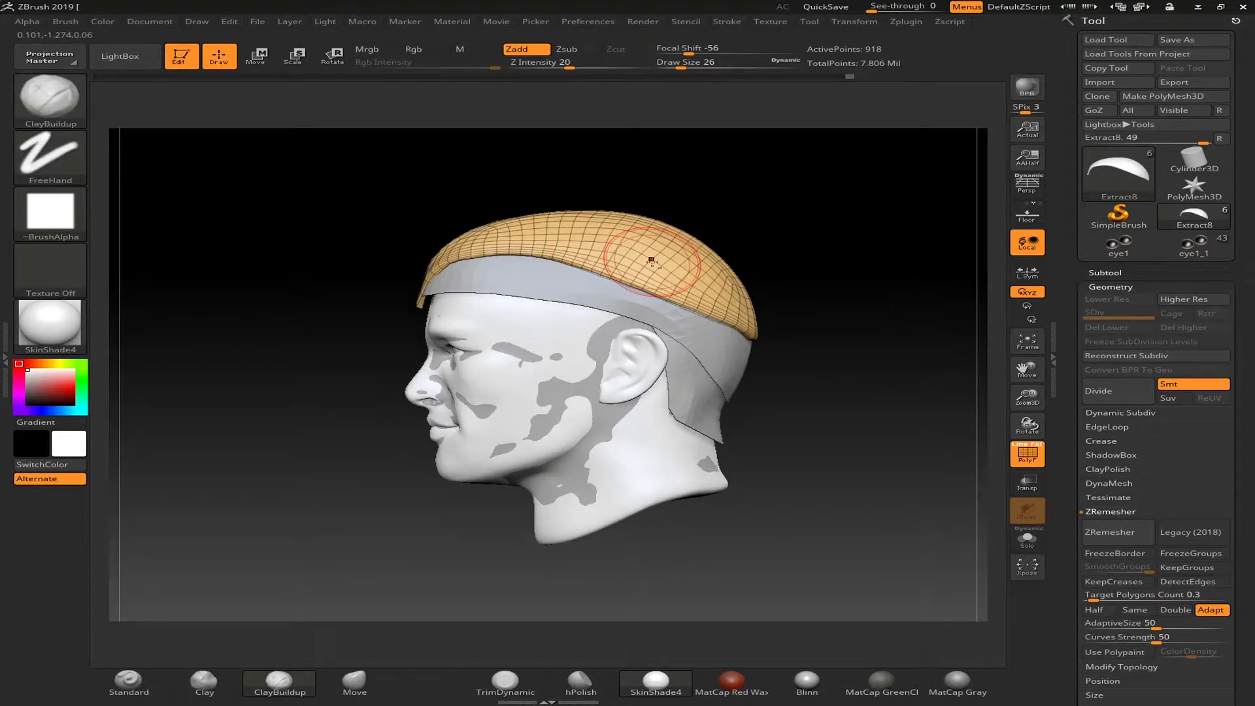
pyautogui.click(1086, 110)
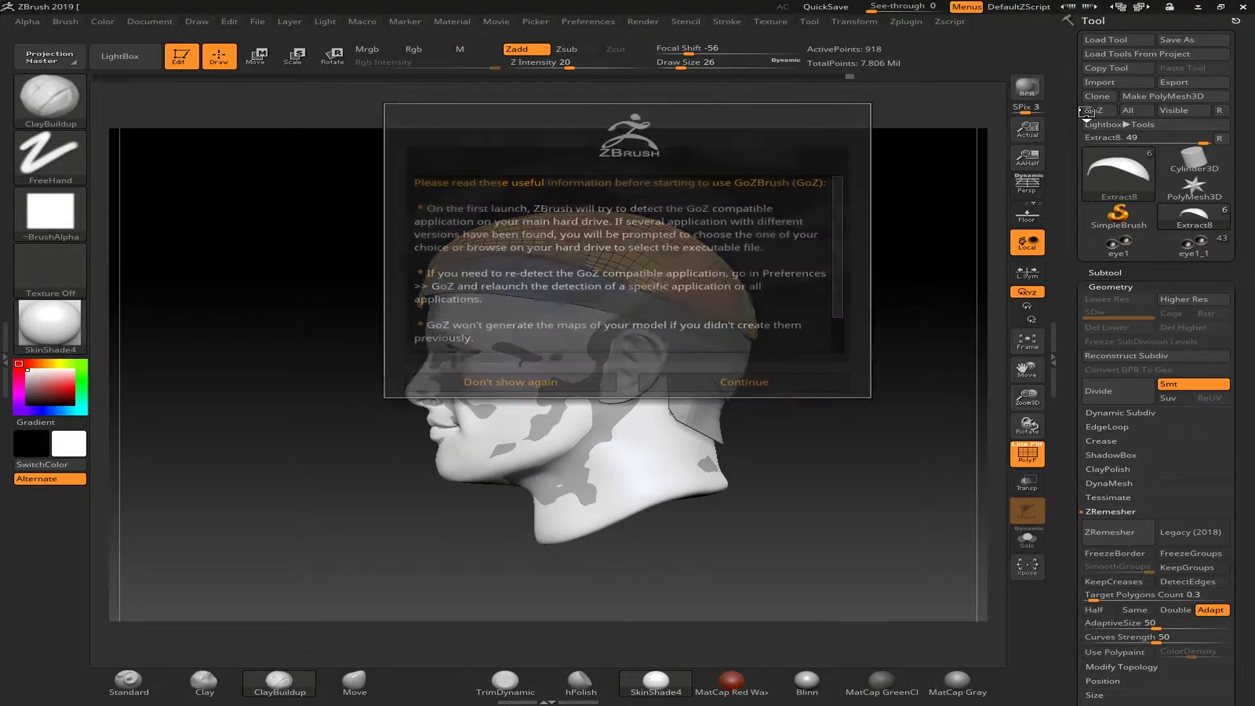
pyautogui.click(773, 379)
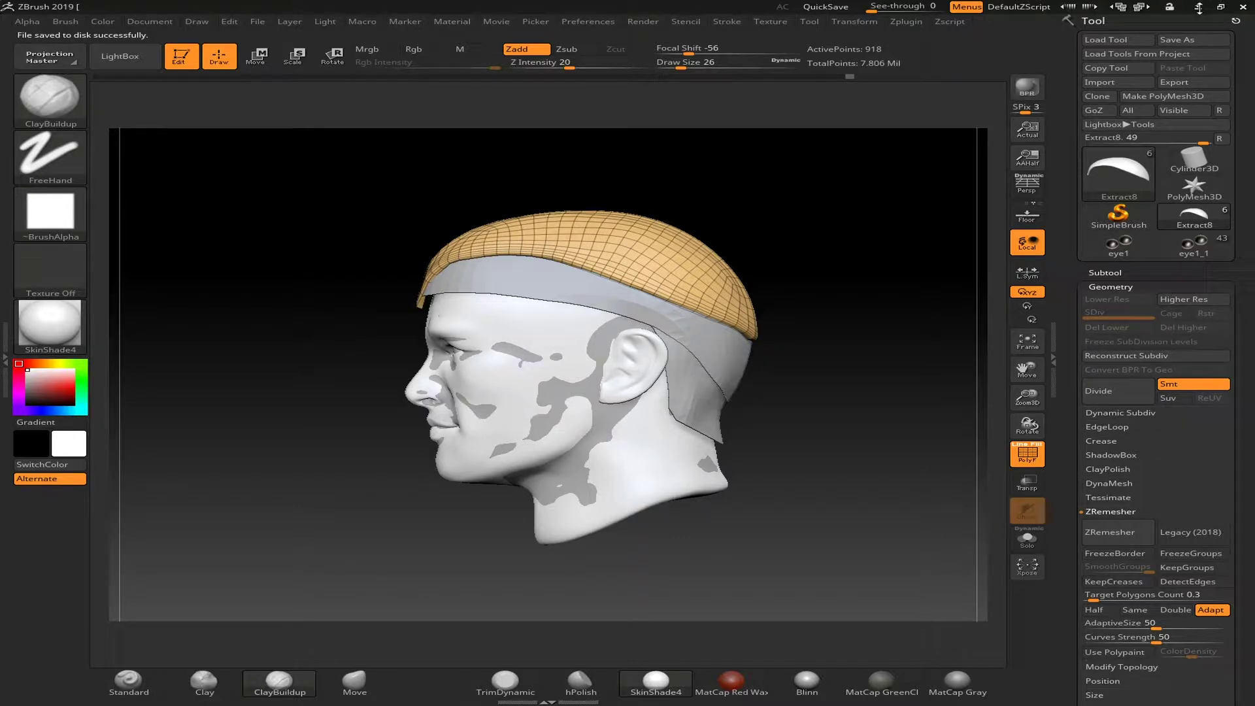
pyautogui.hotkey('alt', 'Tab')
pyautogui.hotkey('alt', 'Tab')
pyautogui.hotkey('alt', 'Tab')
pyautogui.hotkey('alt', 'Tab')
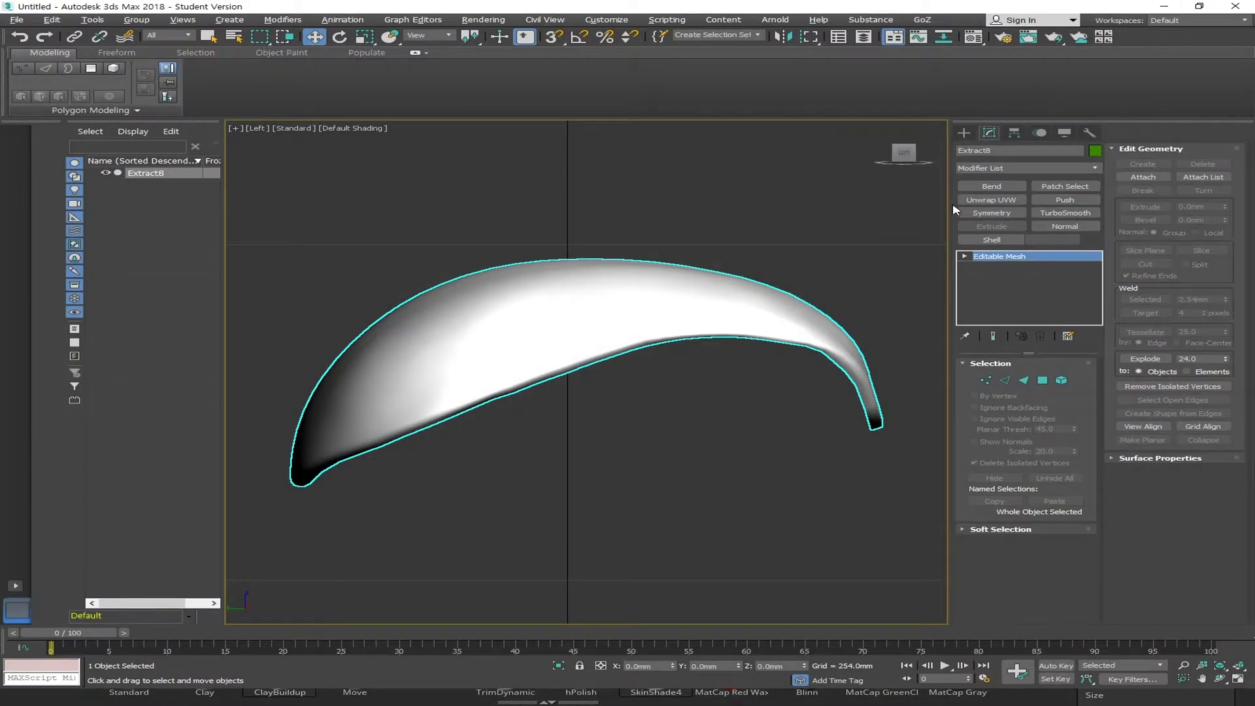
# - Look over the imported cap, consult the pointed helmet reference picture in the browser, and return to 3ds Max
pyautogui.keyDown('alt'); pyautogui.moveTo(693, 425); pyautogui.dragTo(665, 432, button='middle'); pyautogui.keyUp('alt')
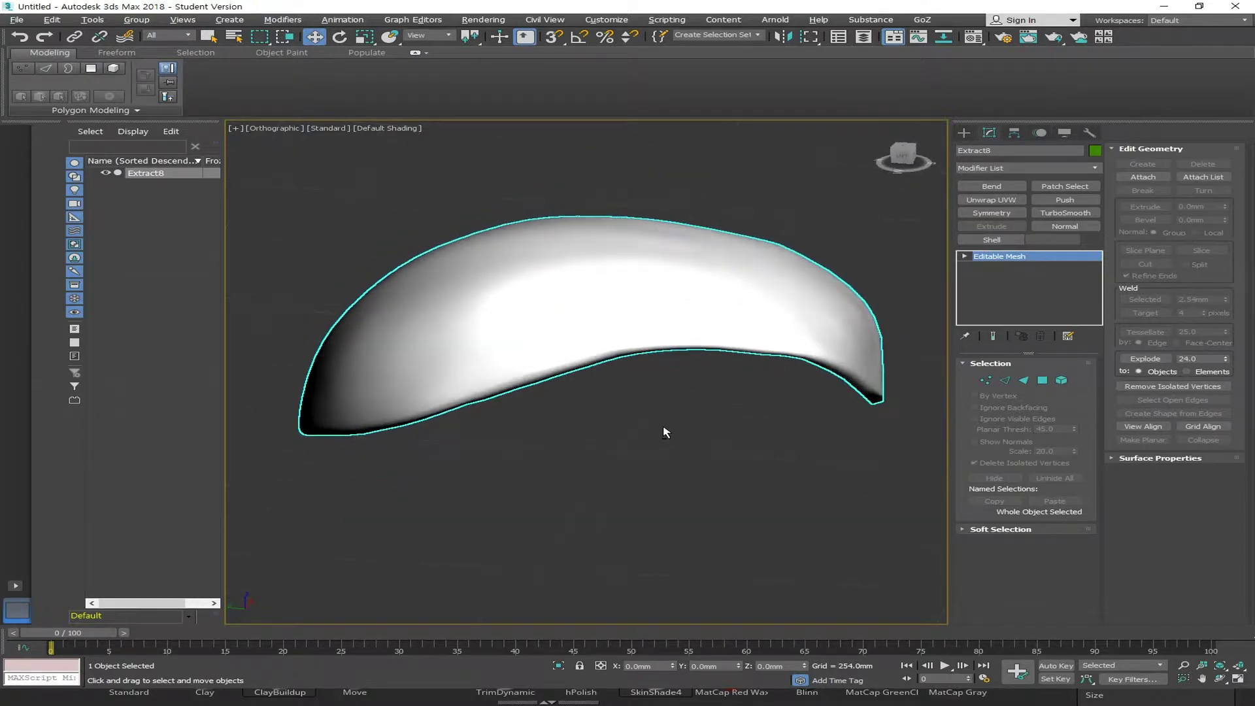
pyautogui.scroll(-2, 666, 438)
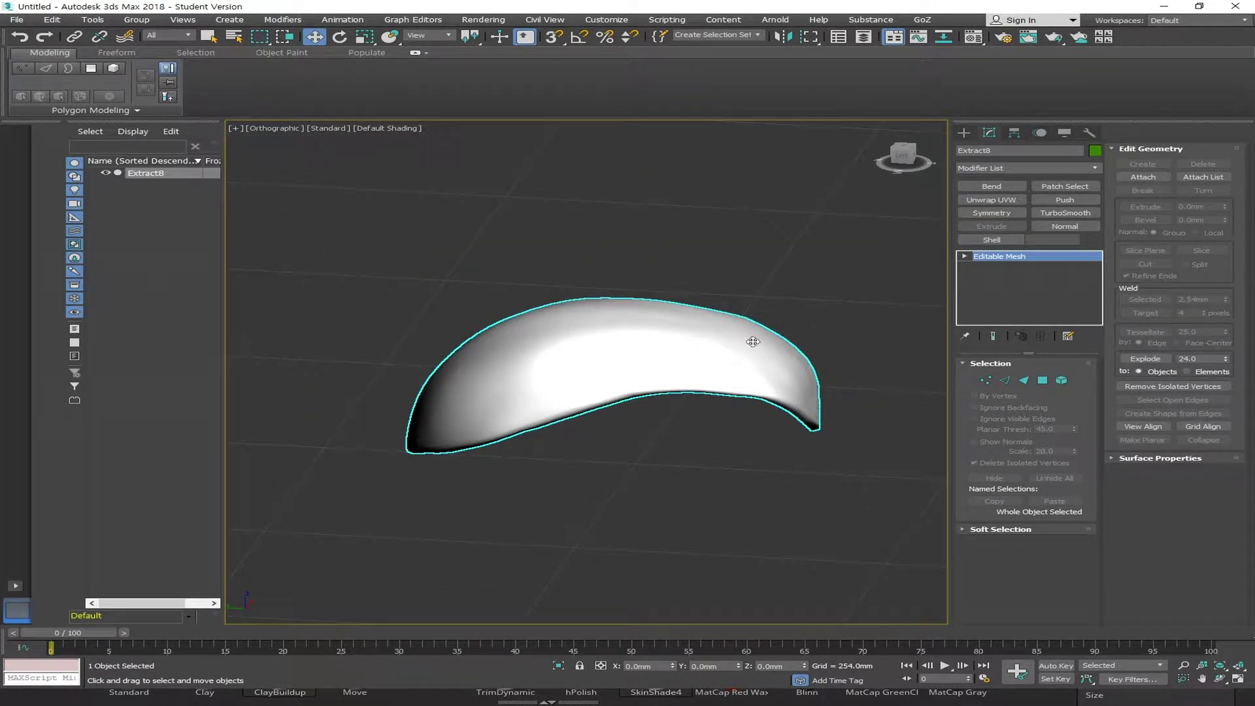
pyautogui.hotkey('alt', 'Tab')
pyautogui.hotkey('alt', 'Tab')
pyautogui.hotkey('alt', 'Tab')
pyautogui.hotkey('alt', 'Tab')
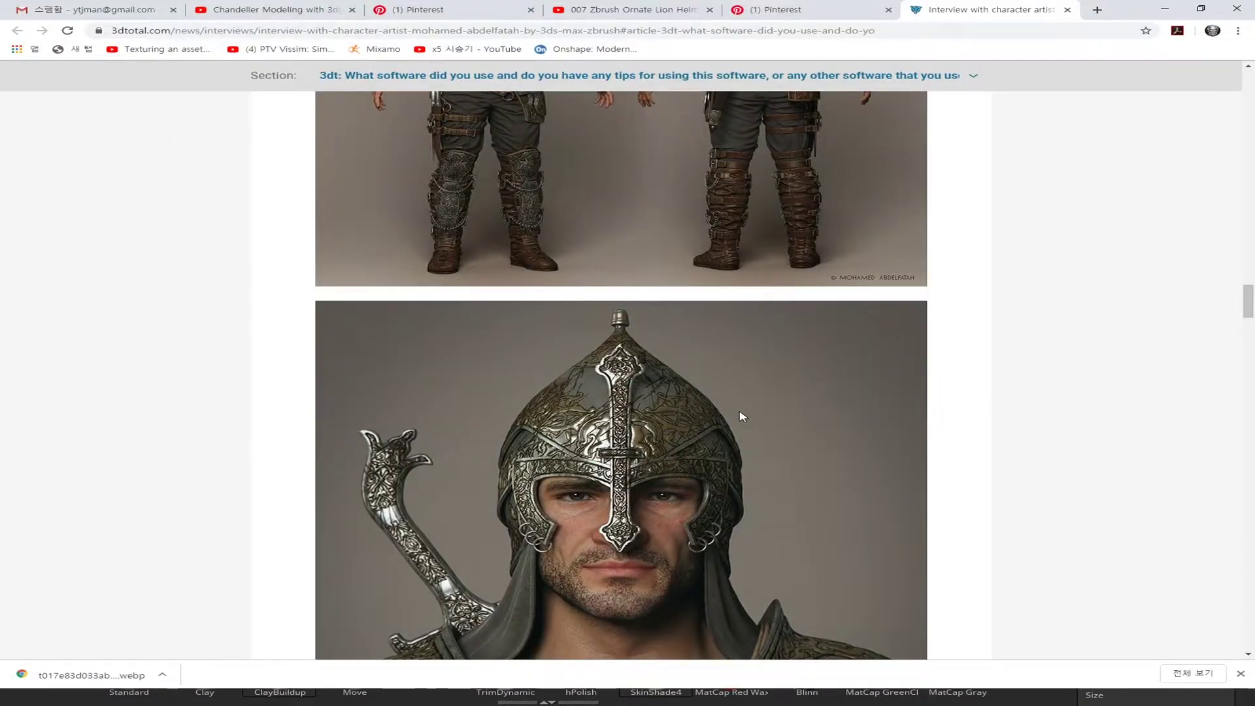
pyautogui.hotkey('alt', 'Tab')
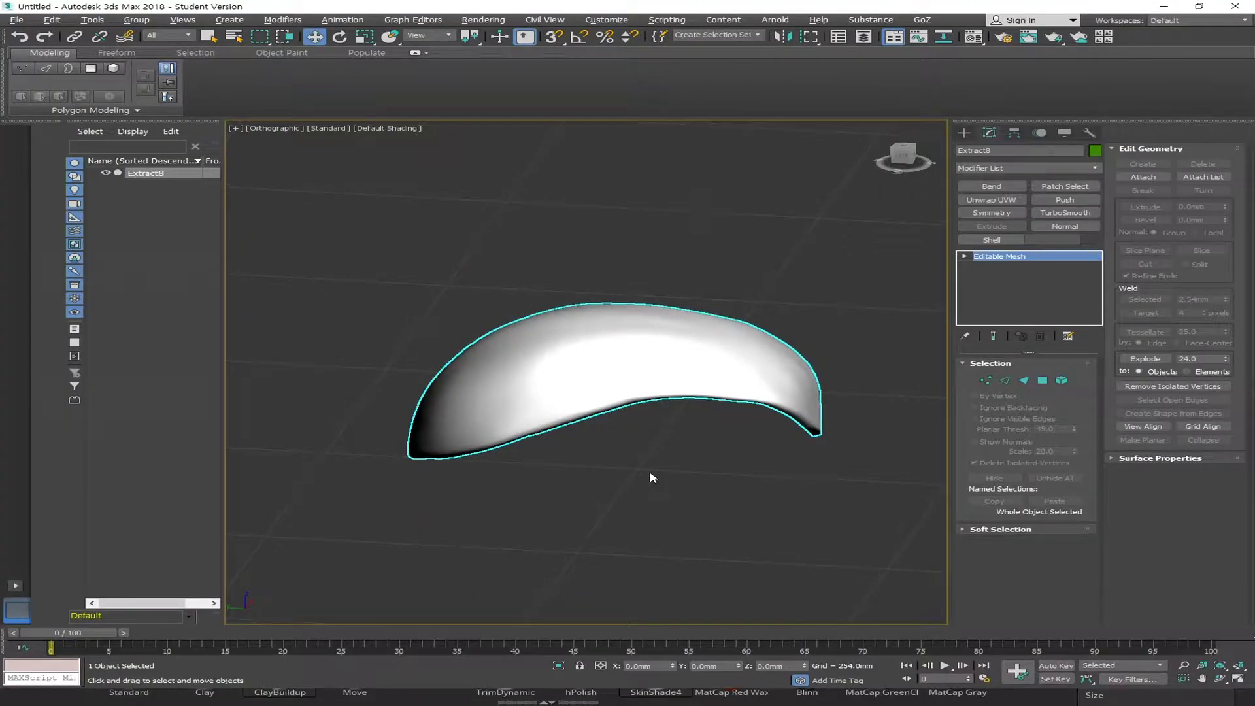
# - Create a cylinder at the cap's centre in the Top wireframe view, about 68 mm in radius and 105 mm high
pyautogui.press('f')
pyautogui.scroll(3, 684, 470)
pyautogui.press('F3')
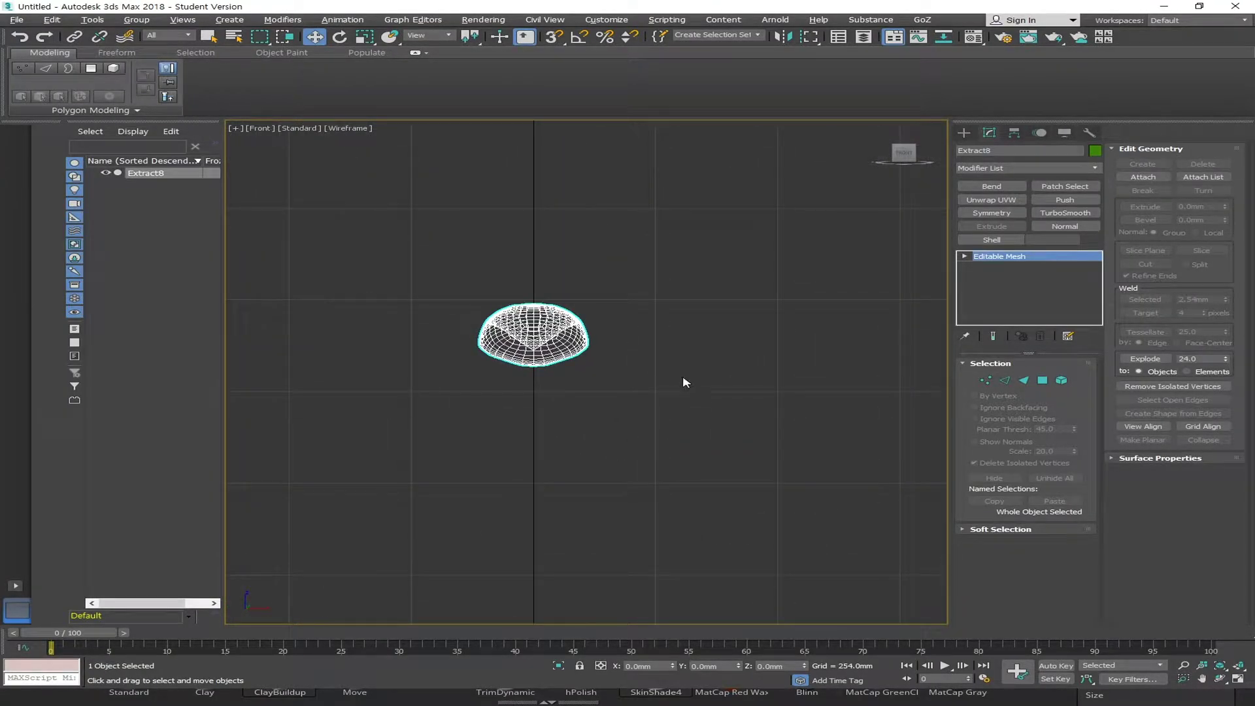
pyautogui.press('t')
pyautogui.press('z')
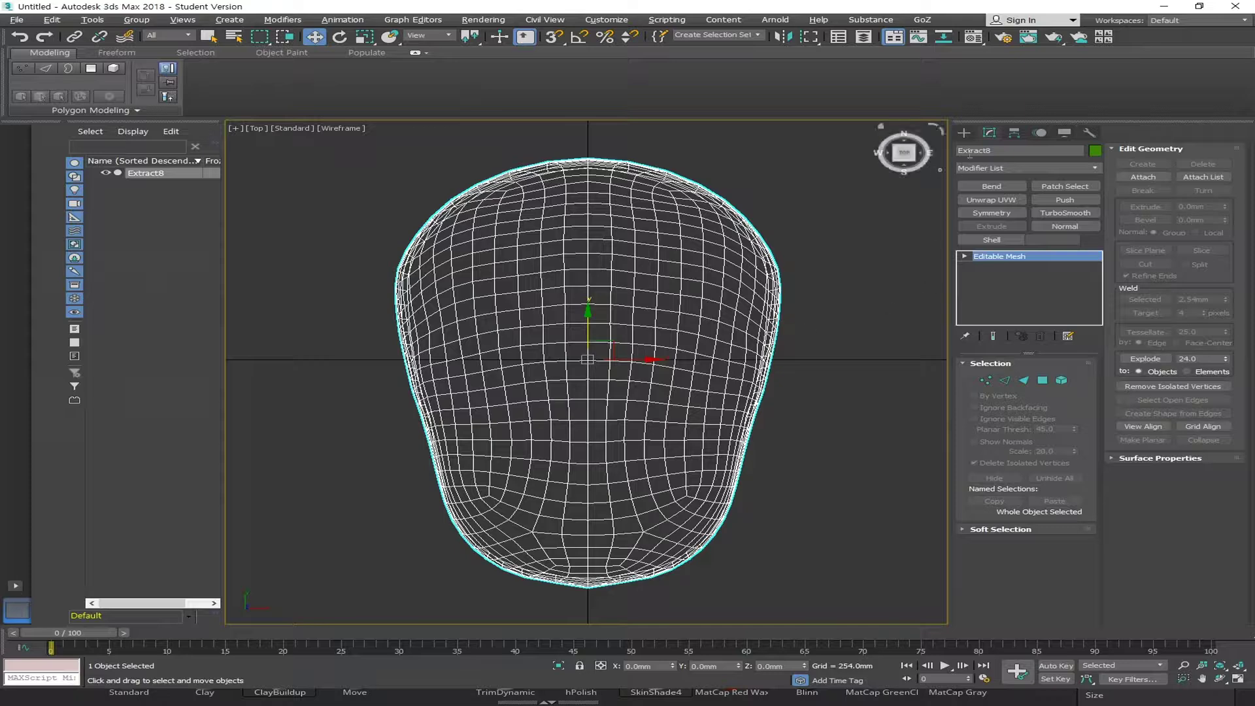
pyautogui.click(995, 229)
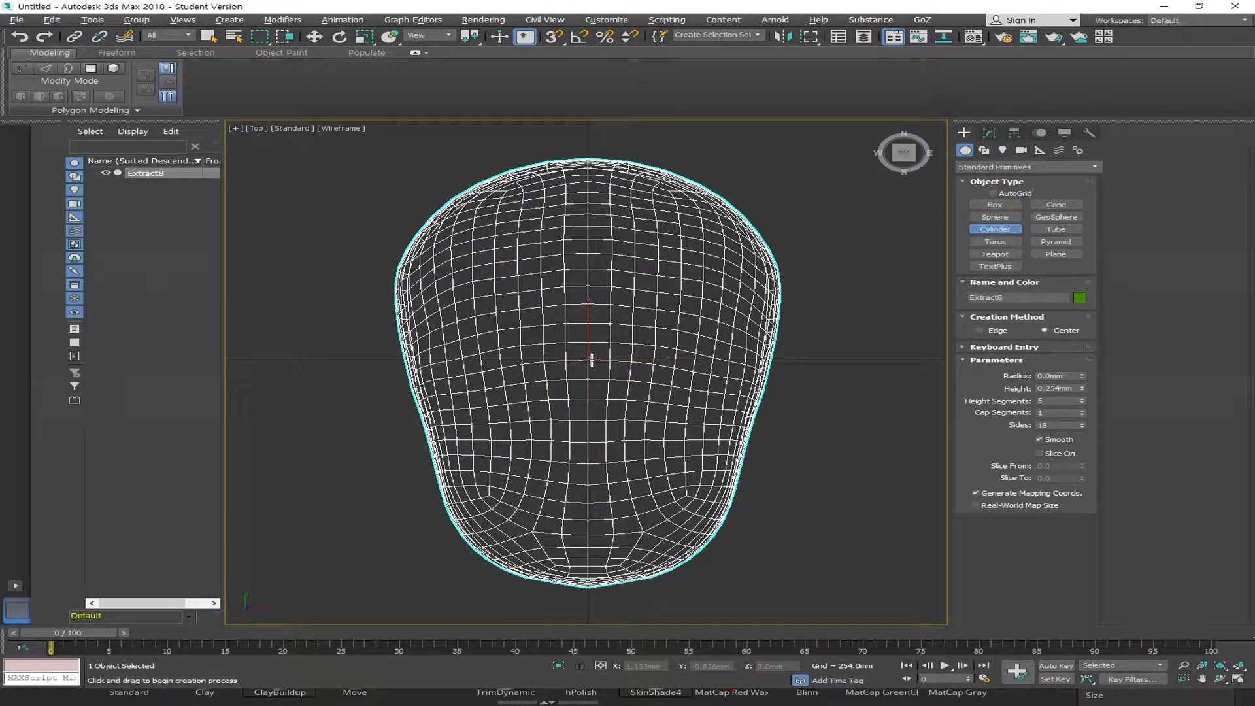
pyautogui.moveTo(587, 359); pyautogui.dragTo(611, 444)
pyautogui.click(624, 310)
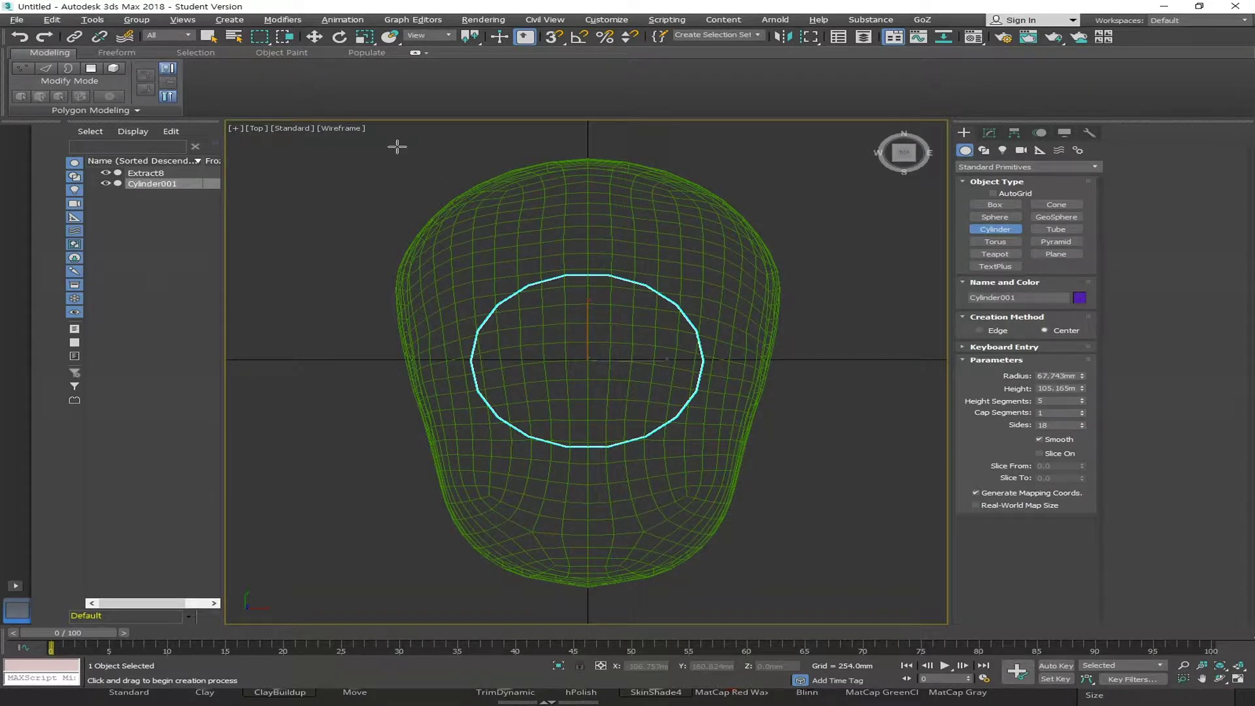
# - Raise the cylinder in the Left view so that its base sits slightly inside the cap's crown
pyautogui.click(314, 37)
pyautogui.press('l')
pyautogui.scroll(-6, 579, 467)
pyautogui.moveTo(578, 402); pyautogui.dragTo(581, 205)
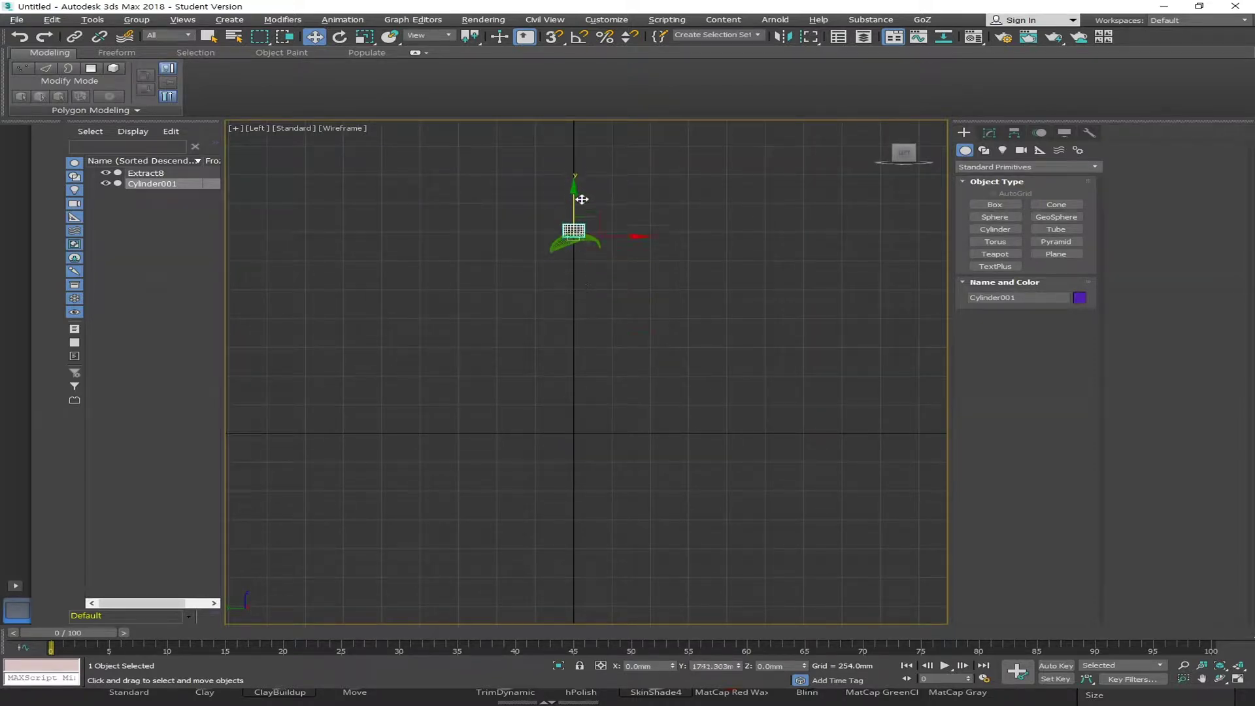
pyautogui.scroll(10, 583, 210)
pyautogui.scroll(-3, 653, 437)
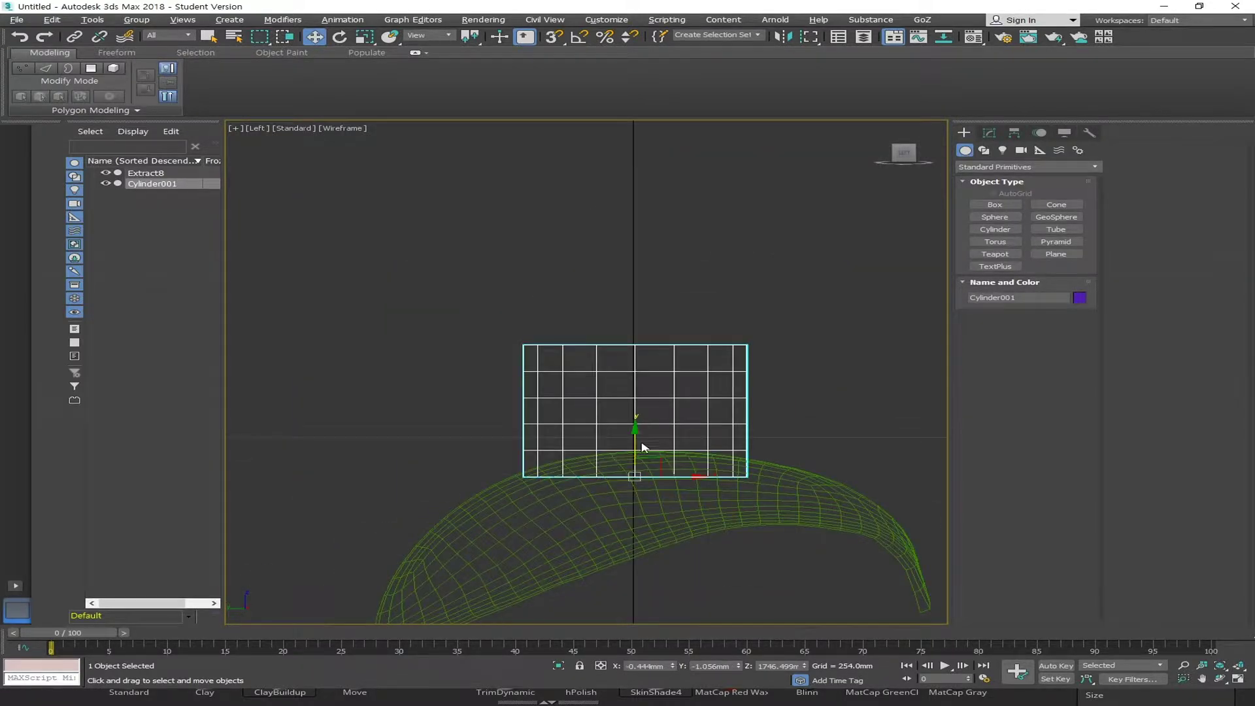
pyautogui.moveTo(641, 446); pyautogui.dragTo(584, 316, button='middle')
pyautogui.moveTo(581, 305); pyautogui.dragTo(581, 317)
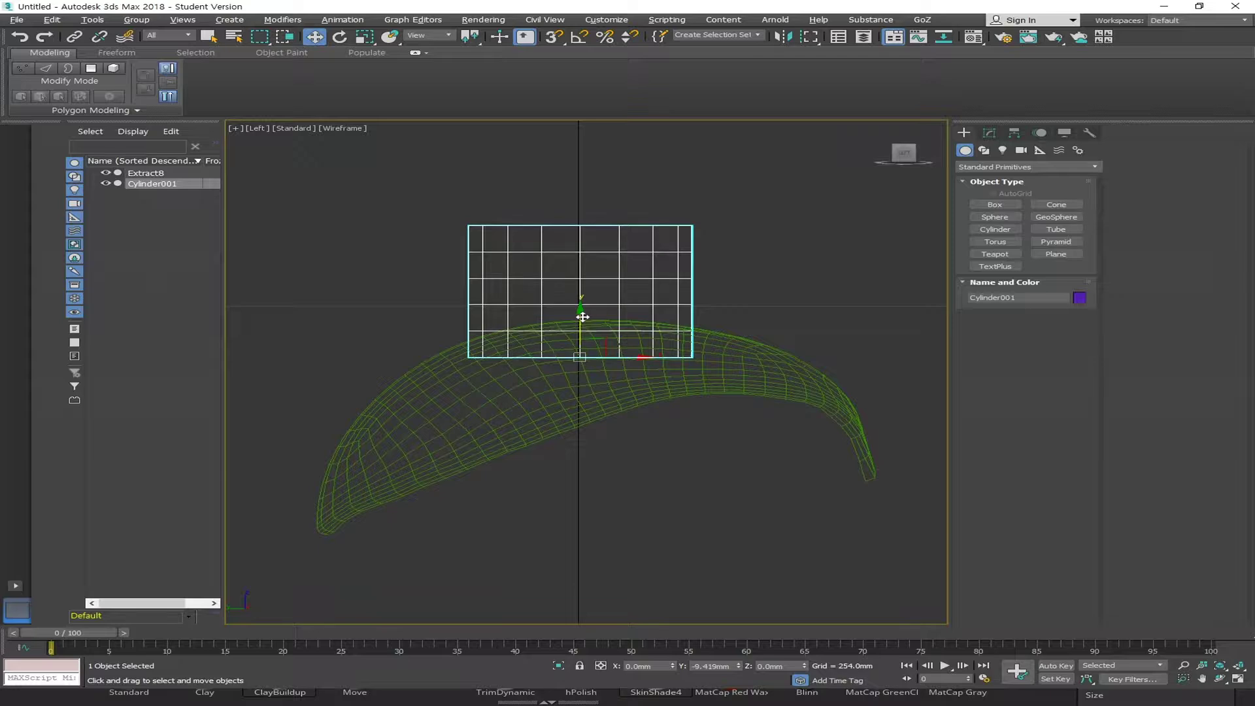
# - Apply an FFD 3x3x3 modifier to the cylinder and enter its Control Points level
pyautogui.click(989, 132)
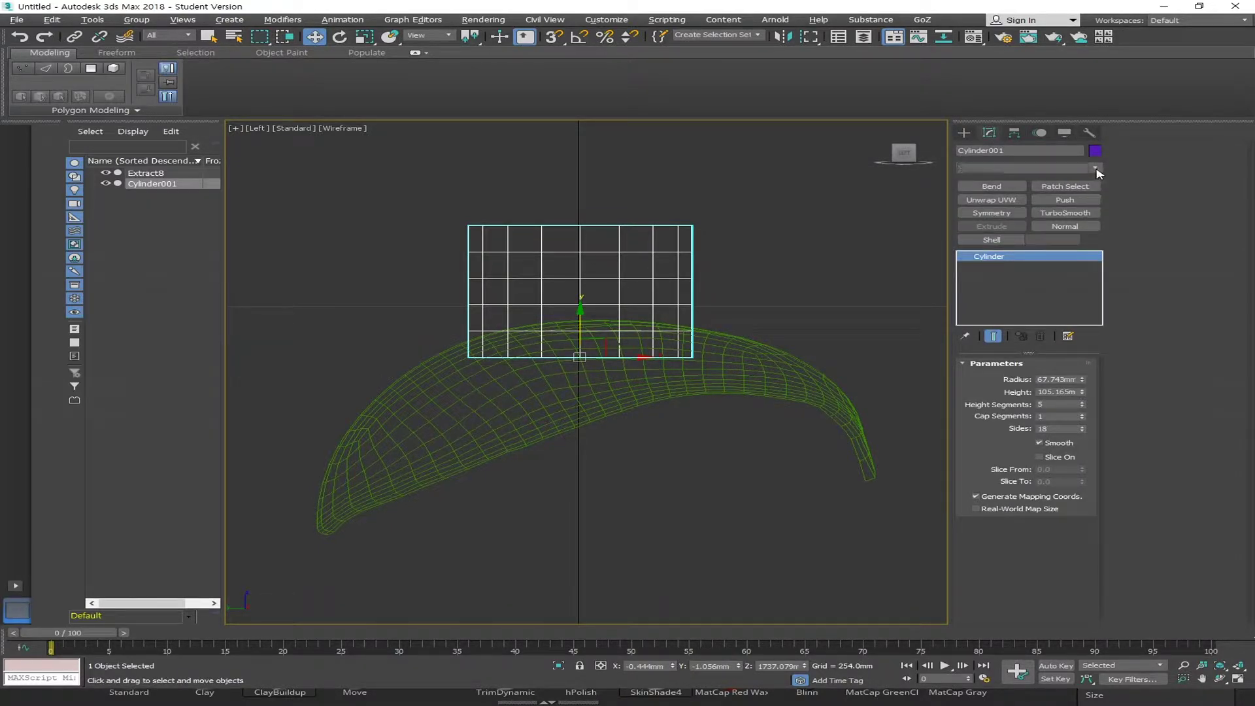
pyautogui.click(1094, 168)
pyautogui.moveTo(1098, 297); pyautogui.dragTo(1100, 346)
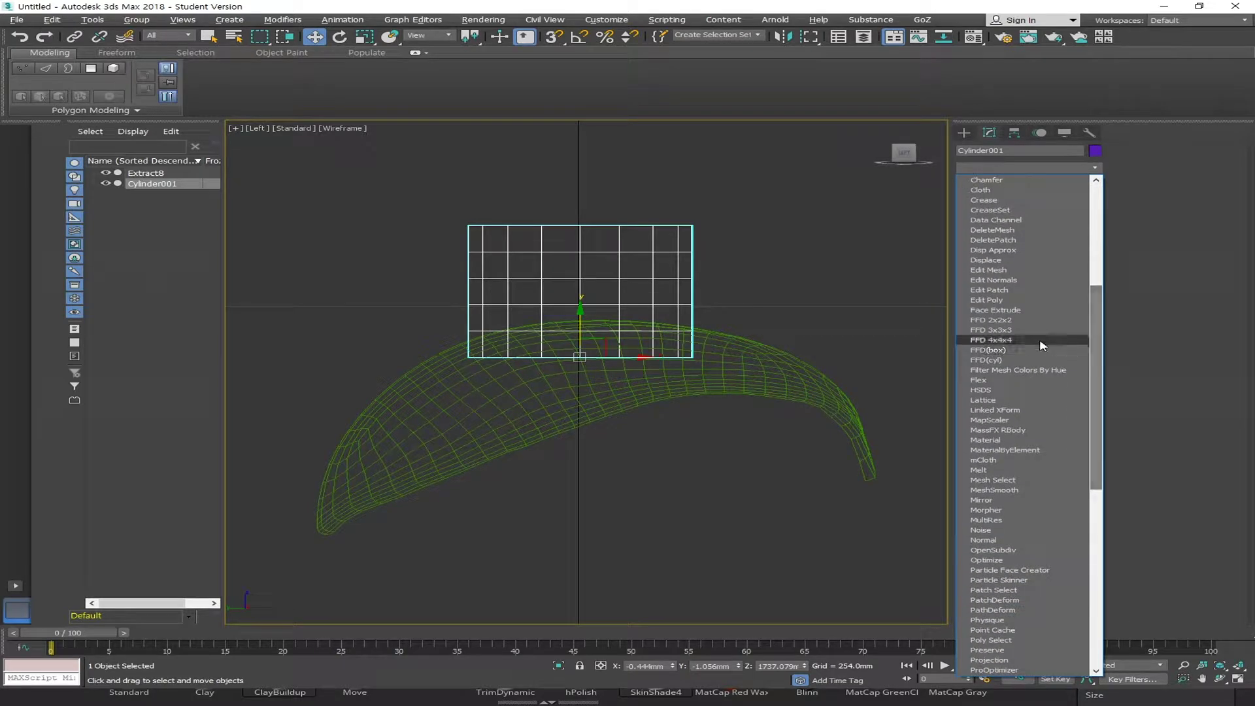
pyautogui.click(991, 332)
pyautogui.click(980, 256)
pyautogui.click(1021, 266)
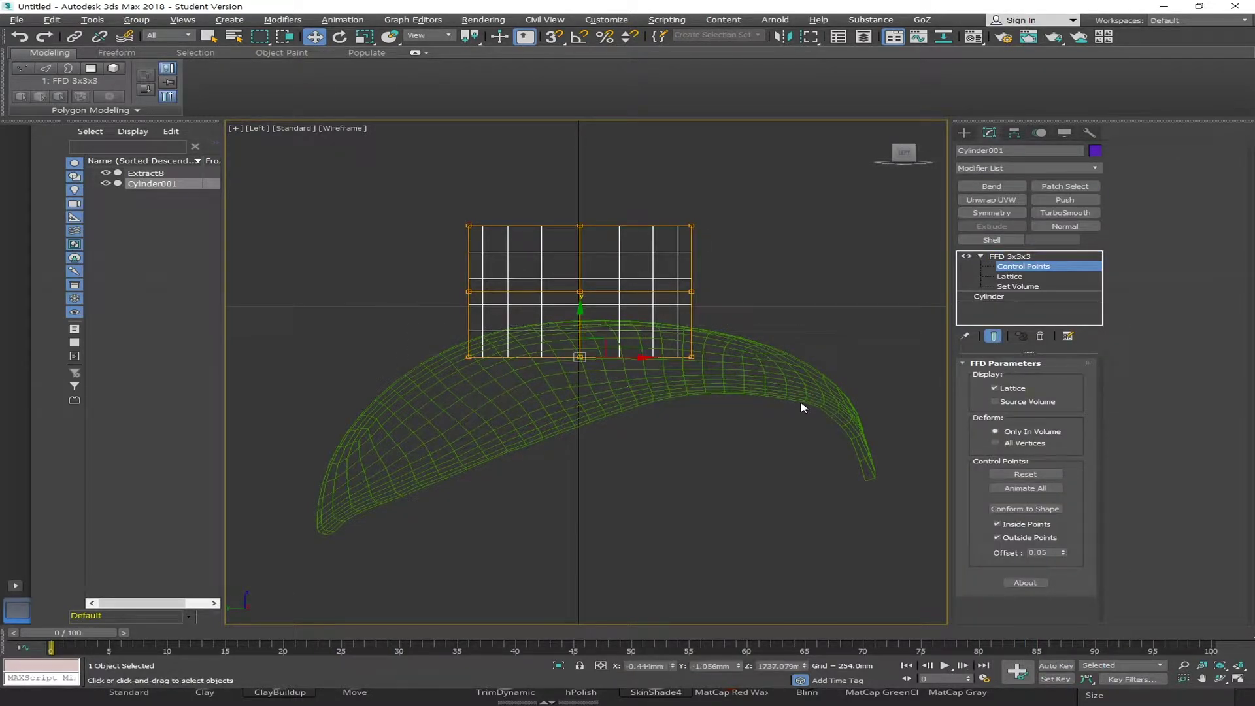
# - Scale the lattice's bottom control points outward and the middle and top ones inward to form a flared, tapering spire
pyautogui.press('r')
pyautogui.moveTo(592, 349); pyautogui.dragTo(596, 322)
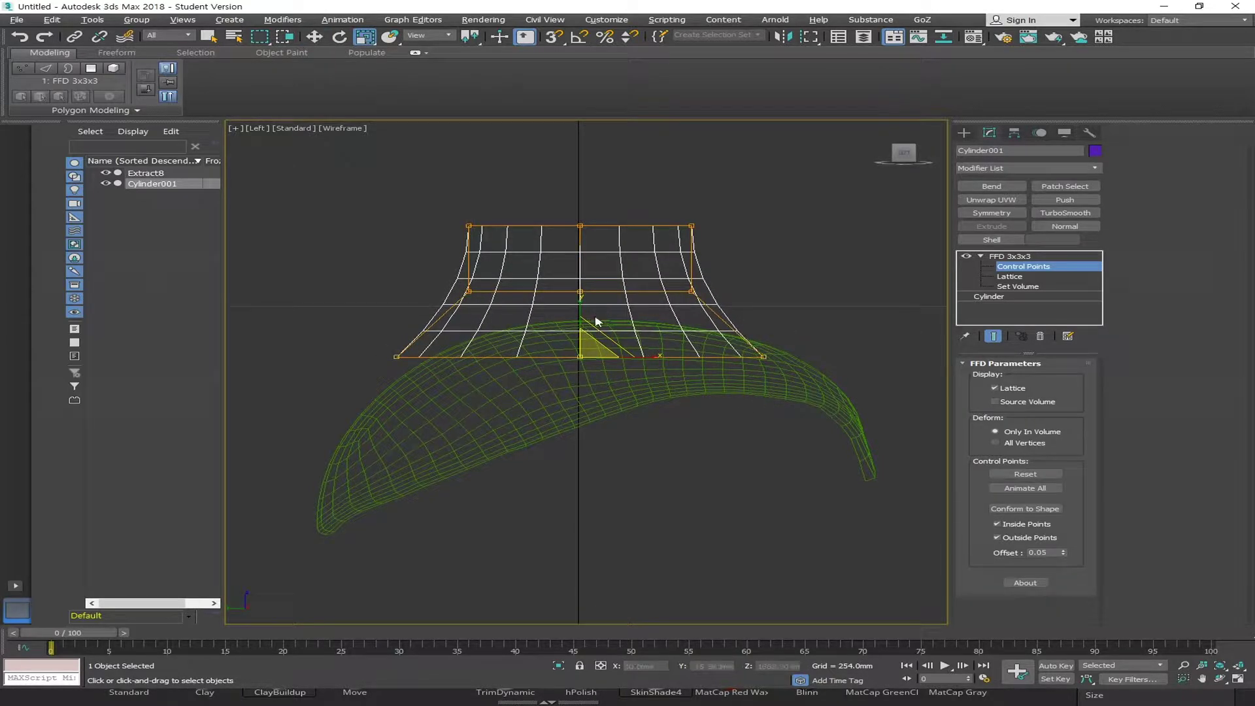
pyautogui.moveTo(494, 293); pyautogui.dragTo(497, 294)
pyautogui.moveTo(583, 286); pyautogui.dragTo(435, 155)
pyautogui.moveTo(769, 246); pyautogui.dragTo(767, 246)
pyautogui.moveTo(597, 217); pyautogui.dragTo(616, 507)
# - Move the spire base's front control points down and outward onto the cap, and raise the rear ones slightly
pyautogui.click(315, 37)
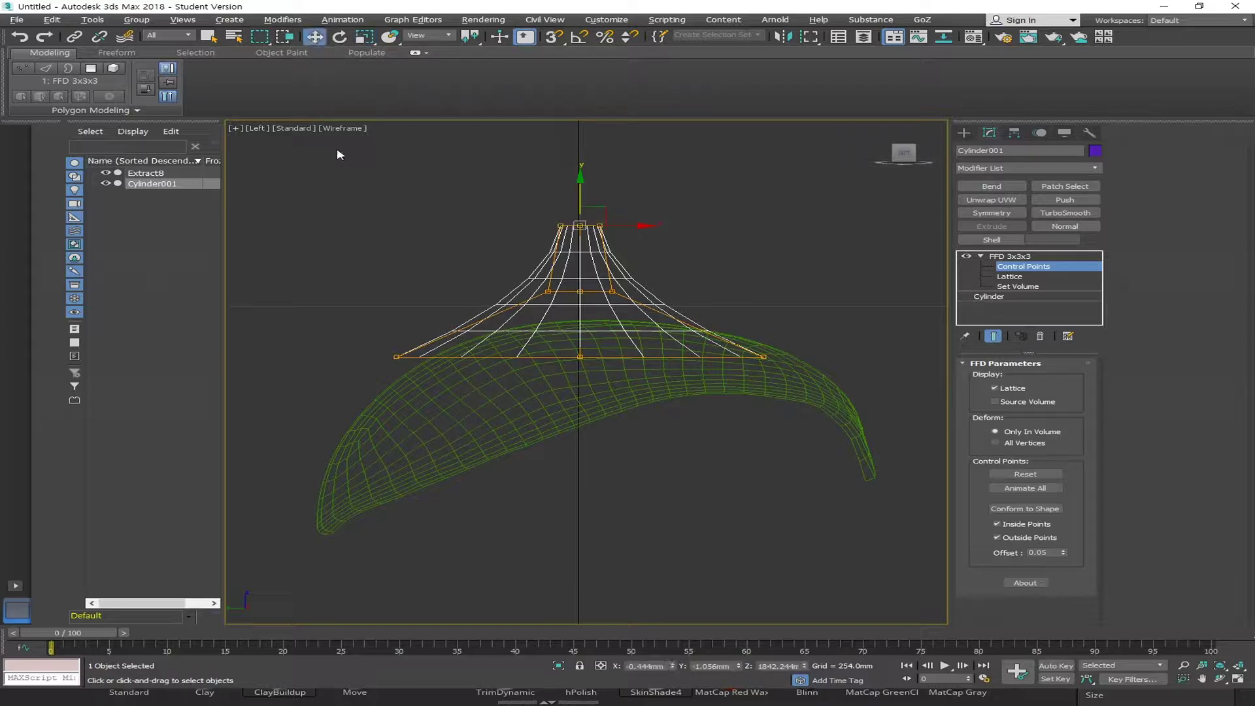
pyautogui.moveTo(421, 380); pyautogui.dragTo(390, 391)
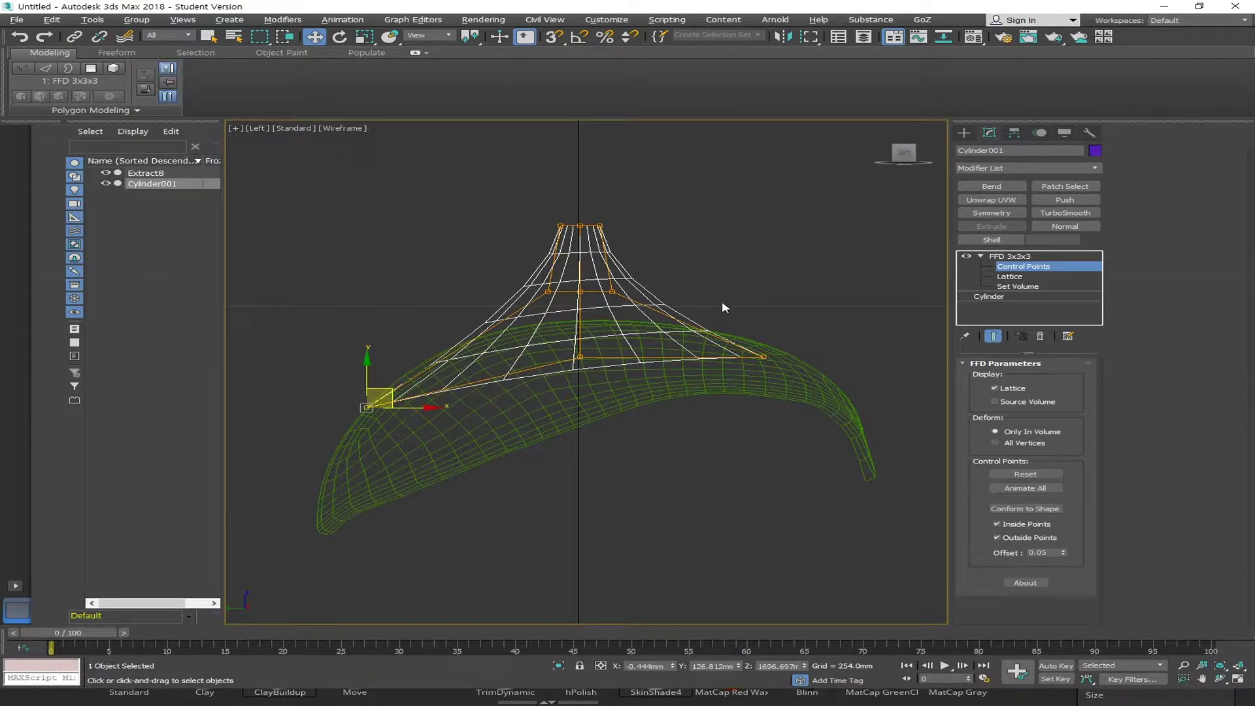
pyautogui.click(762, 357)
pyautogui.moveTo(763, 316); pyautogui.dragTo(764, 306)
# - Try to lower the base control points on one side of the lattice in the Front view
pyautogui.press('f')
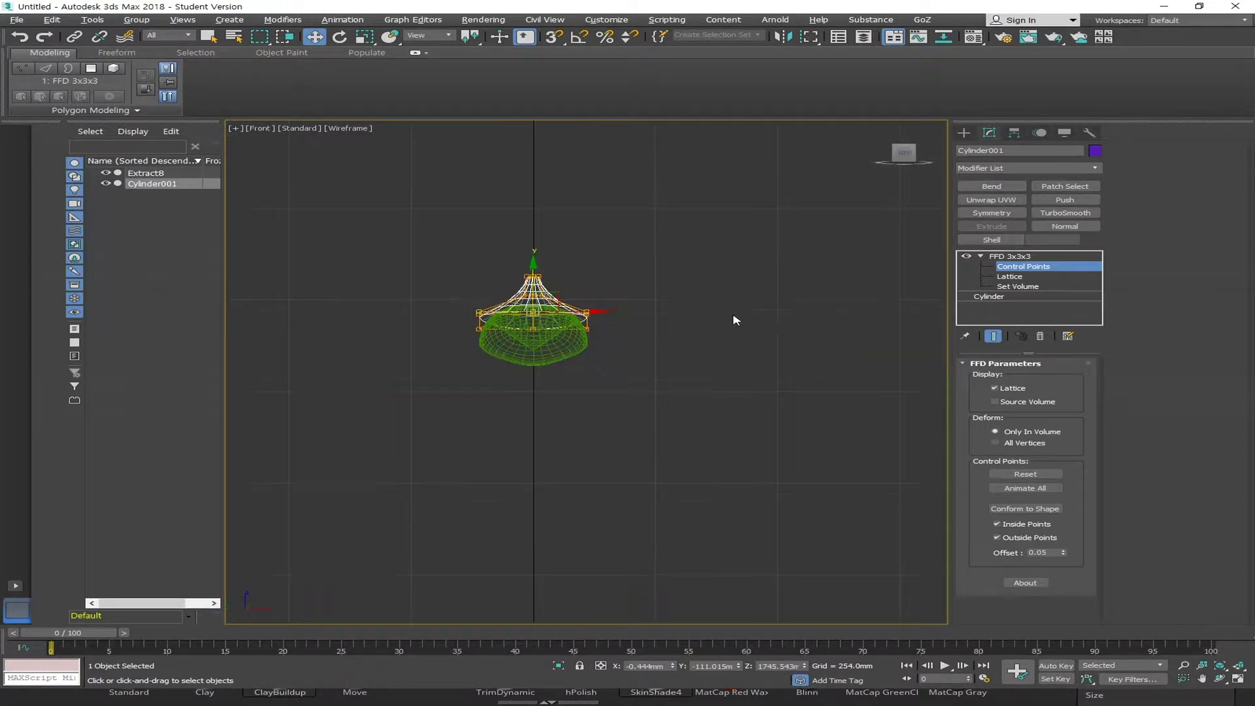
pyautogui.scroll(5, 732, 230)
pyautogui.click(732, 345)
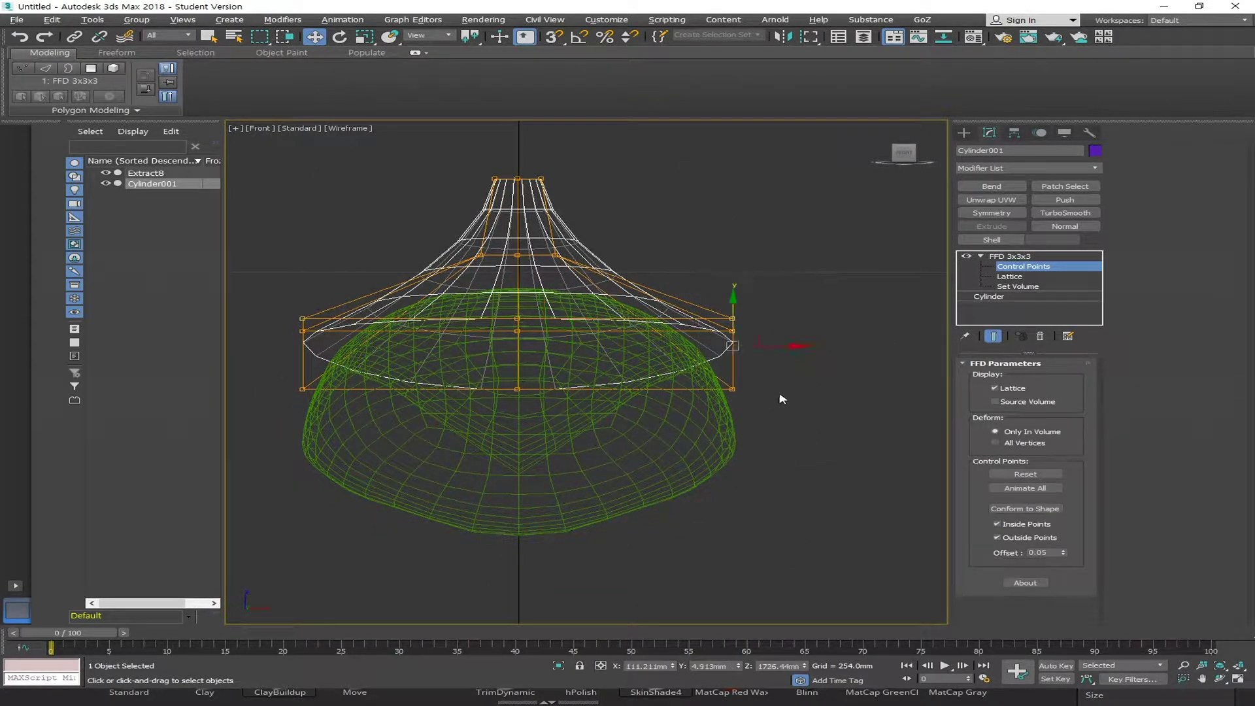
pyautogui.moveTo(733, 307); pyautogui.dragTo(732, 359)
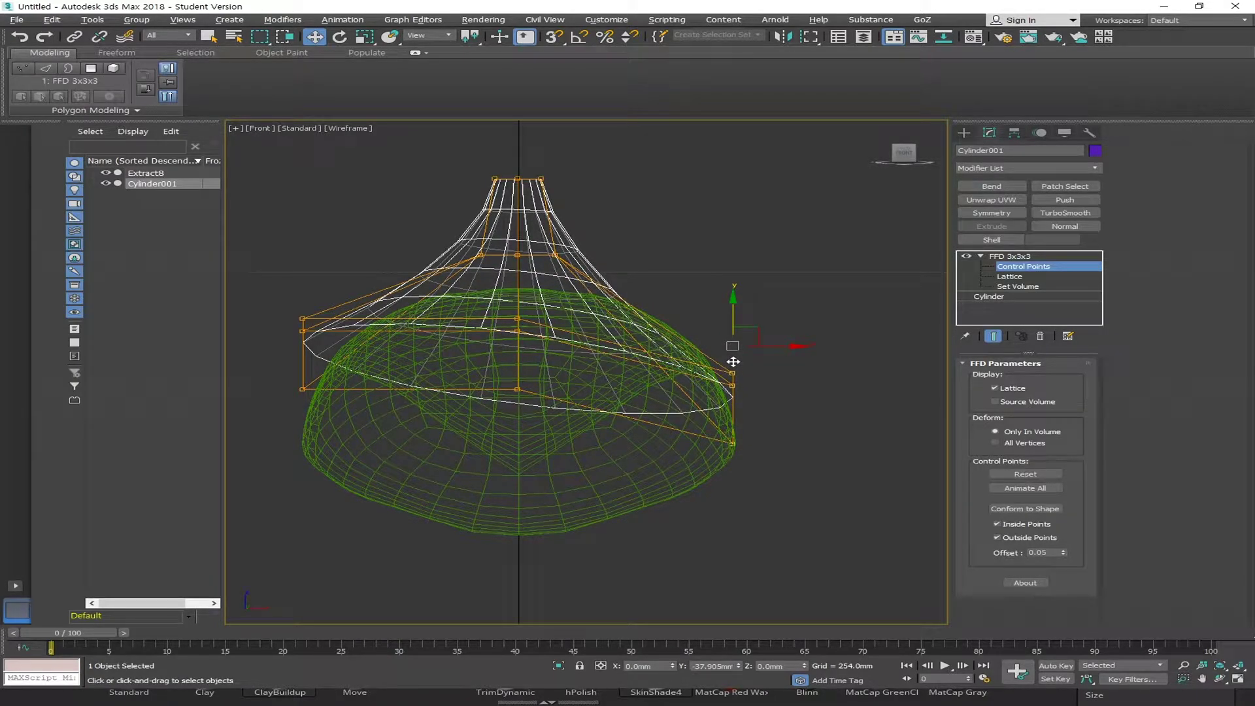
pyautogui.hotkey('ctrl', 'z')
# - Scale the lattice's bottom control points inward along X to narrow the spire's base over the cap
pyautogui.moveTo(555, 423); pyautogui.dragTo(773, 438)
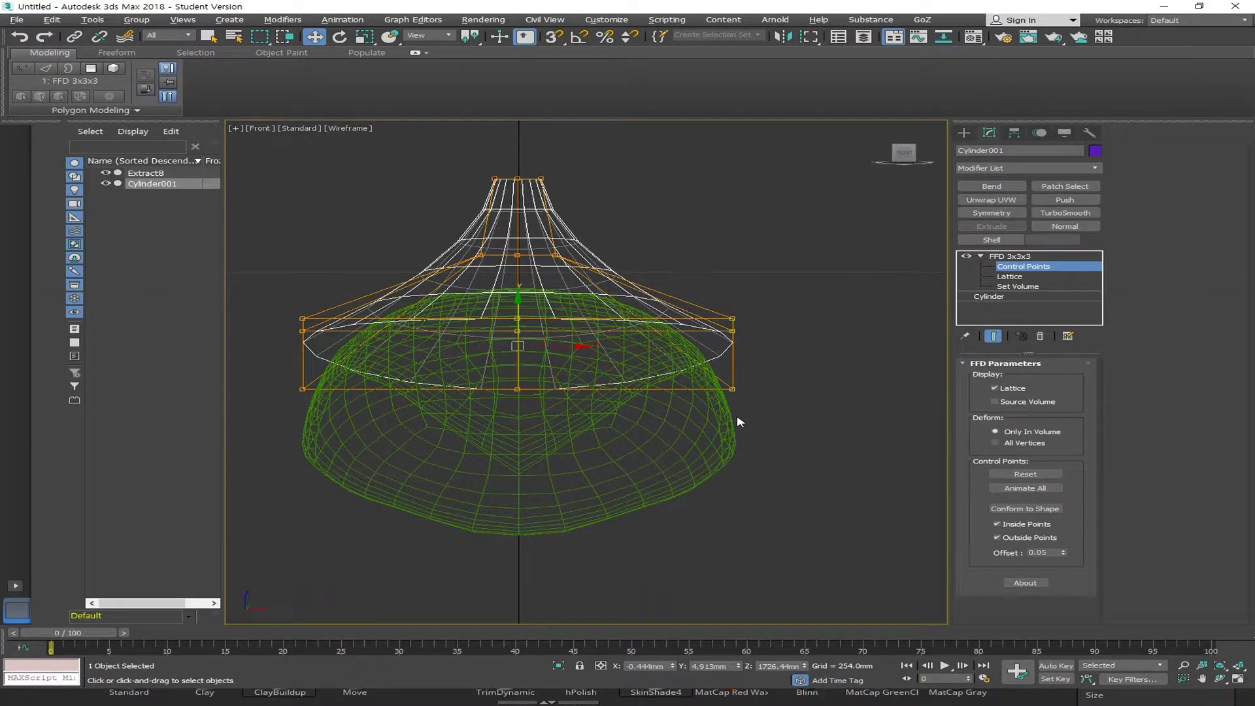
pyautogui.press('r')
pyautogui.moveTo(526, 340); pyautogui.dragTo(532, 358)
pyautogui.rightClick(532, 358)
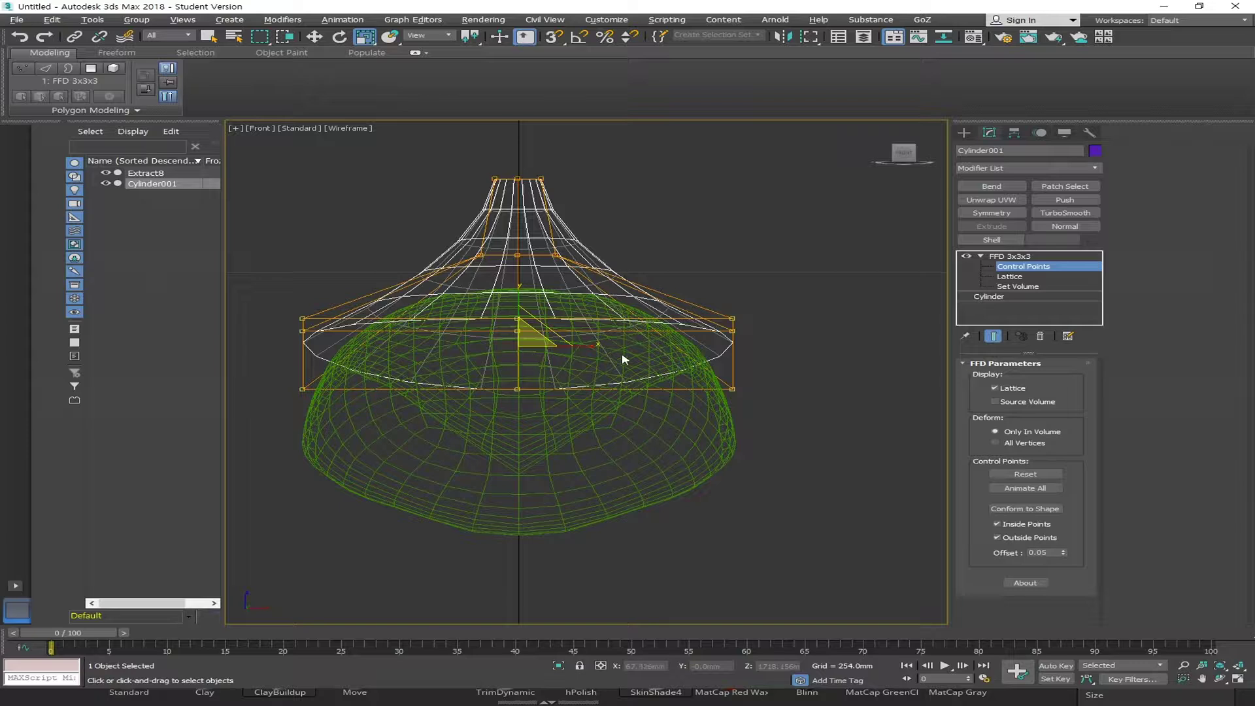
pyautogui.moveTo(591, 345); pyautogui.dragTo(578, 350)
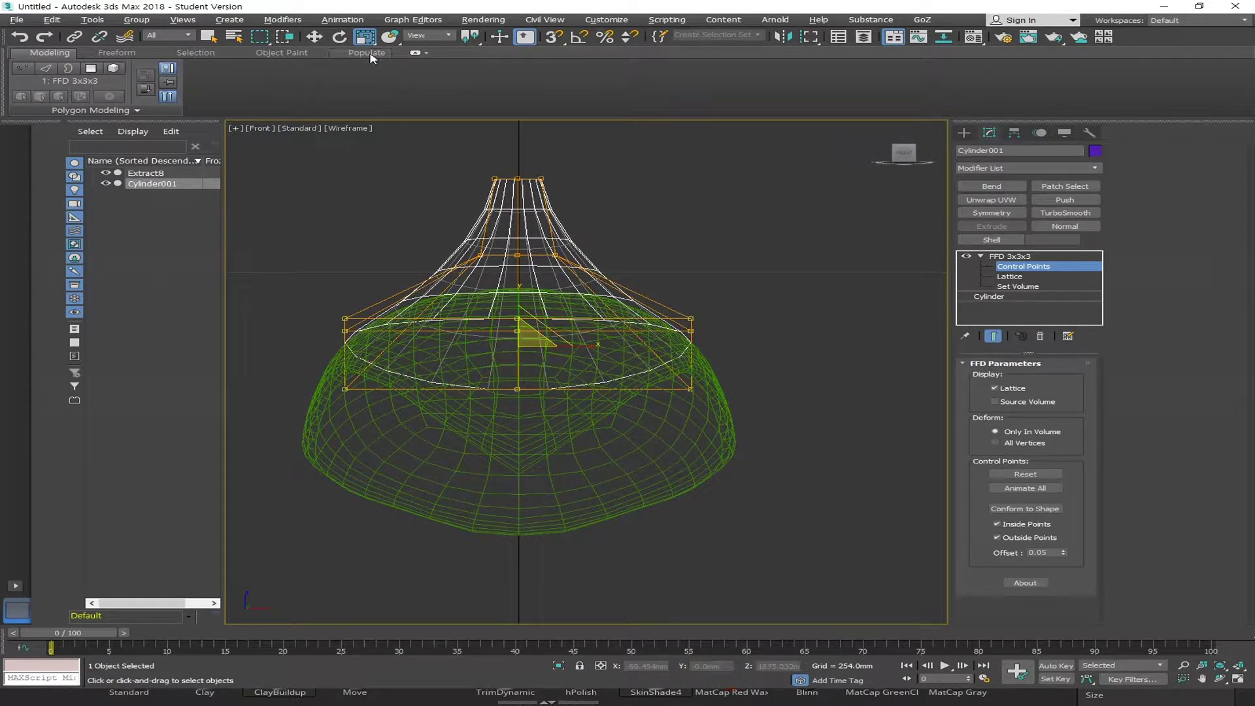
# - Show the model shaded and scale the lattice's top control points inward to slim the spire's tip
pyautogui.click(314, 36)
pyautogui.keyDown('alt'); pyautogui.moveTo(521, 364); pyautogui.dragTo(572, 434, button='middle'); pyautogui.keyUp('alt')
pyautogui.press('F3')
pyautogui.keyDown('alt'); pyautogui.moveTo(510, 460); pyautogui.dragTo(607, 431, button='middle'); pyautogui.keyUp('alt')
pyautogui.press('f')
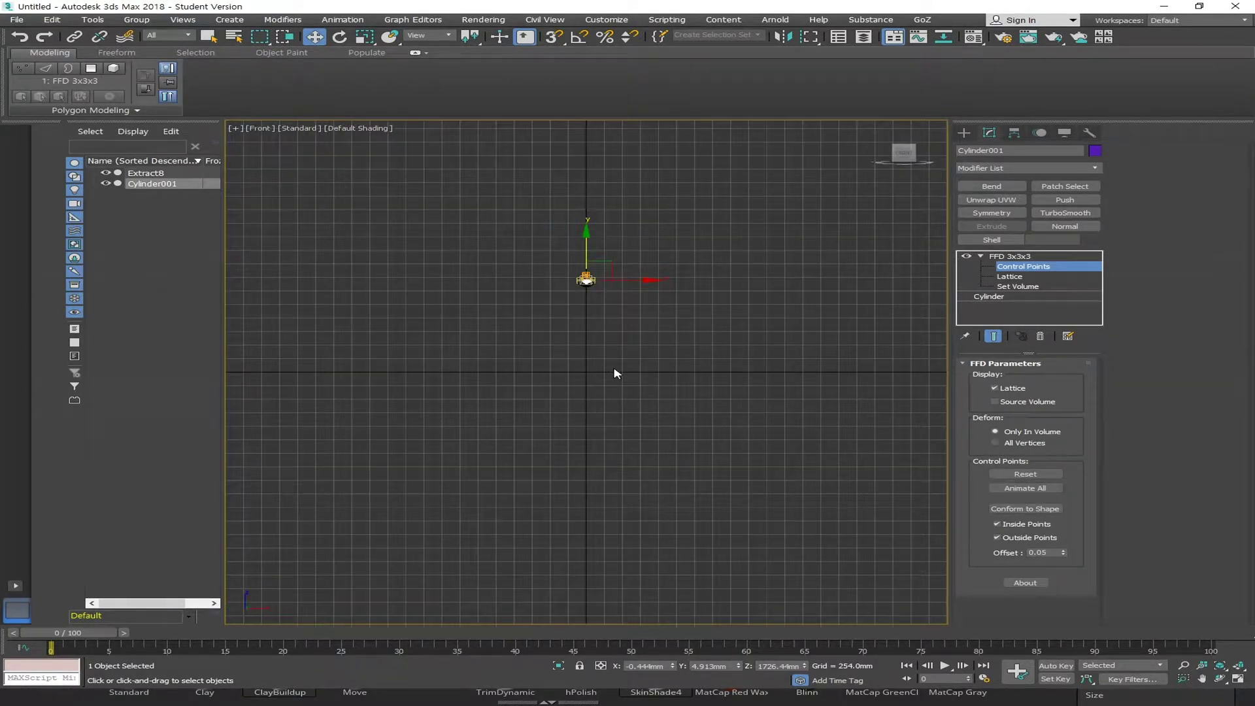
pyautogui.scroll(5, 621, 372)
pyautogui.press('z')
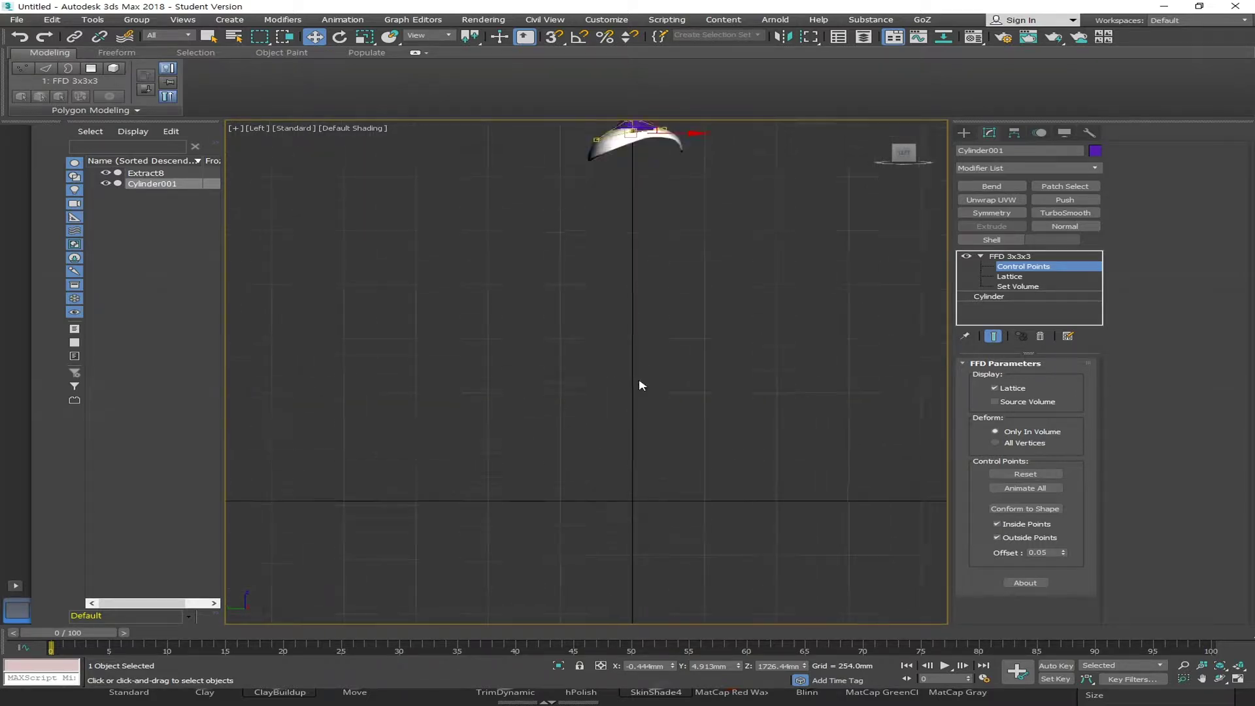
pyautogui.click(616, 237)
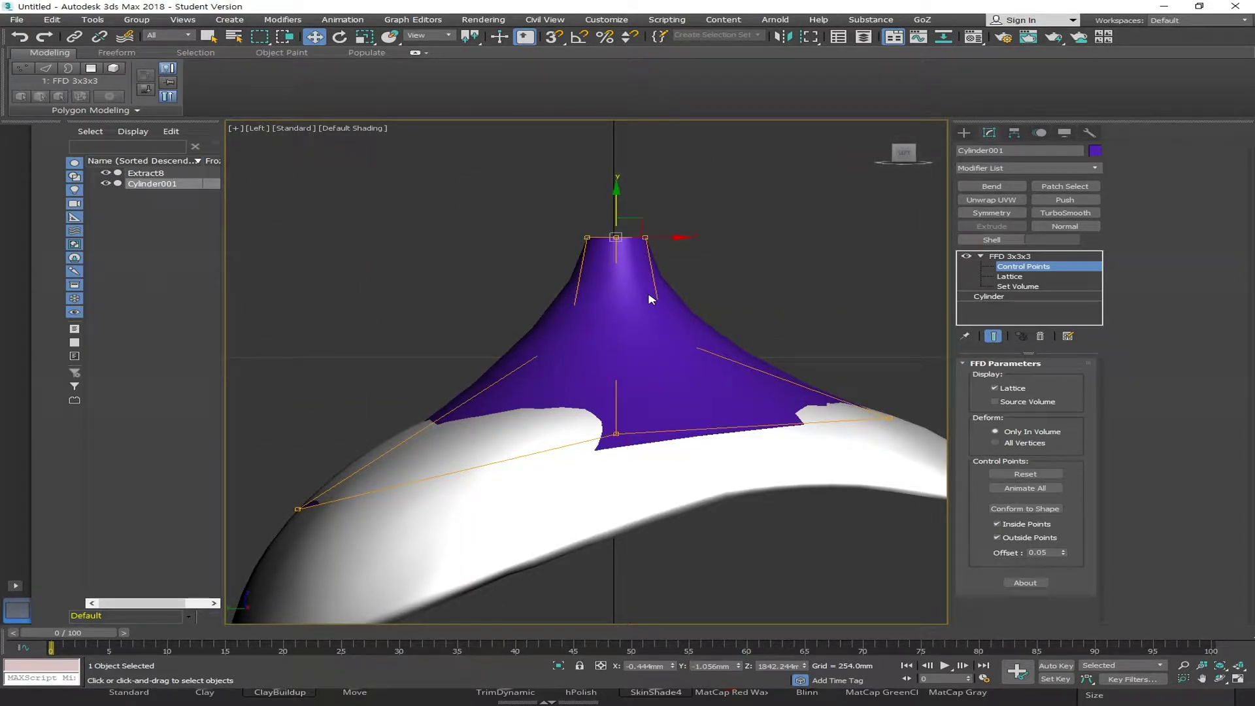
pyautogui.press('r')
pyautogui.moveTo(627, 225); pyautogui.dragTo(626, 252)
pyautogui.press('w')
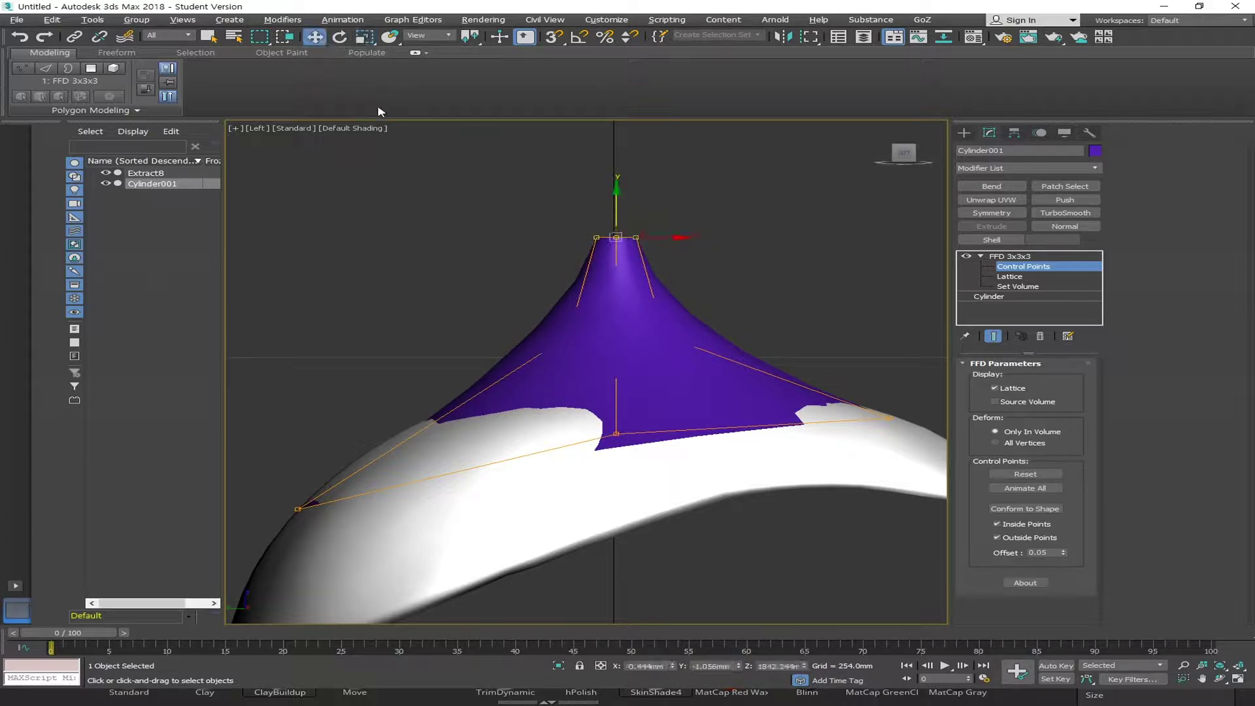
# - Convert the FFD-shaped spire cylinder to an Editable Poly
pyautogui.keyDown('alt'); pyautogui.moveTo(522, 359); pyautogui.dragTo(580, 384, button='middle'); pyautogui.keyUp('alt')
pyautogui.rightClick(627, 279)
pyautogui.moveTo(660, 402)
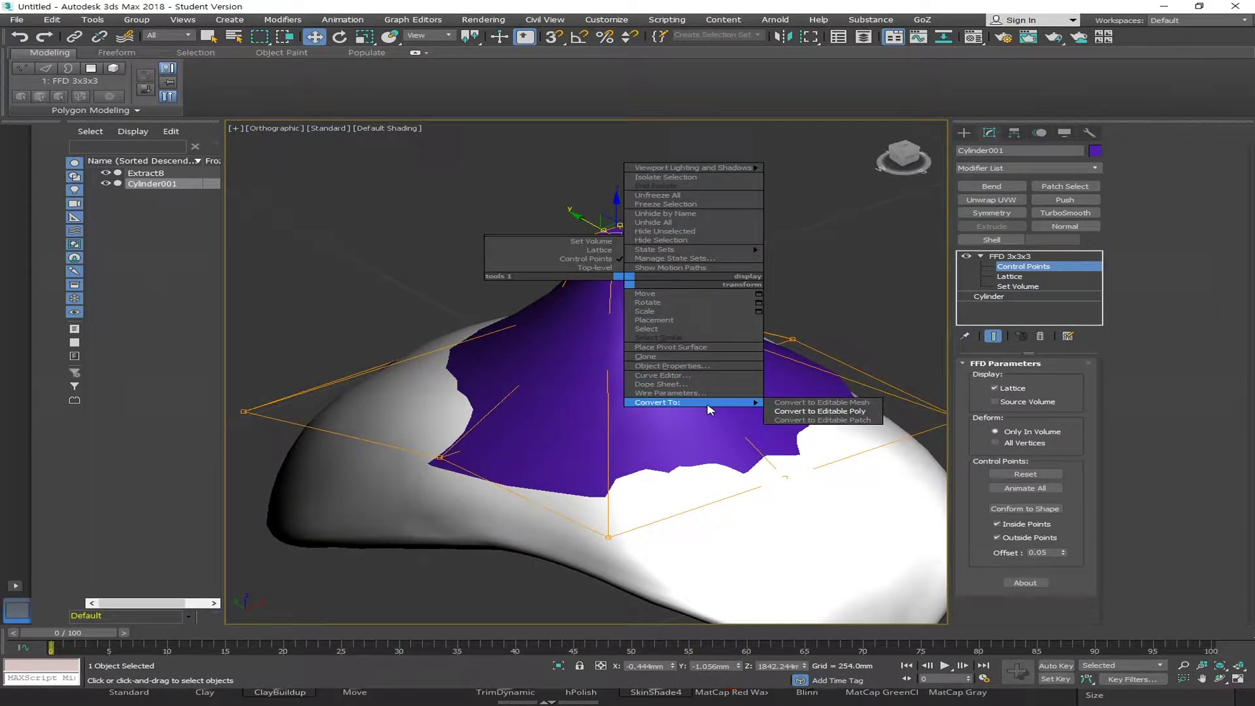
pyautogui.click(817, 412)
# - Switch to the browser, examine the spire tip on the helmet reference image, and return to 3ds Max
pyautogui.hotkey('alt', 'Tab')
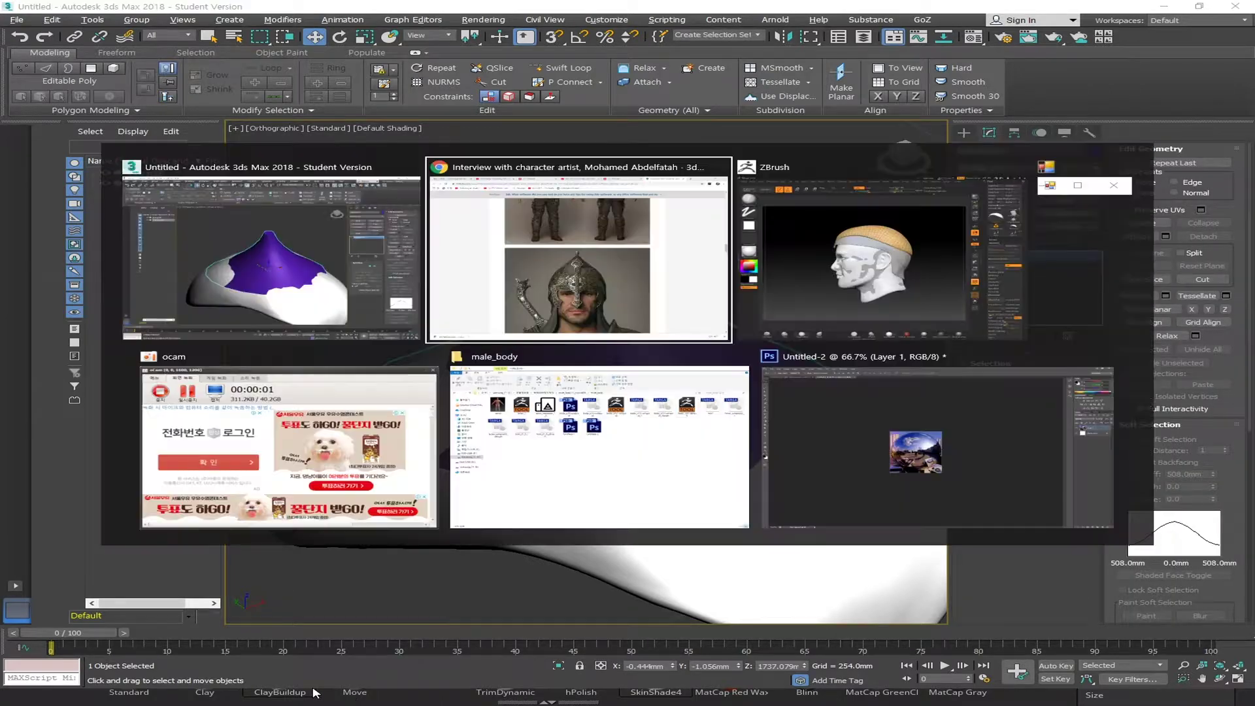
pyautogui.click(578, 306)
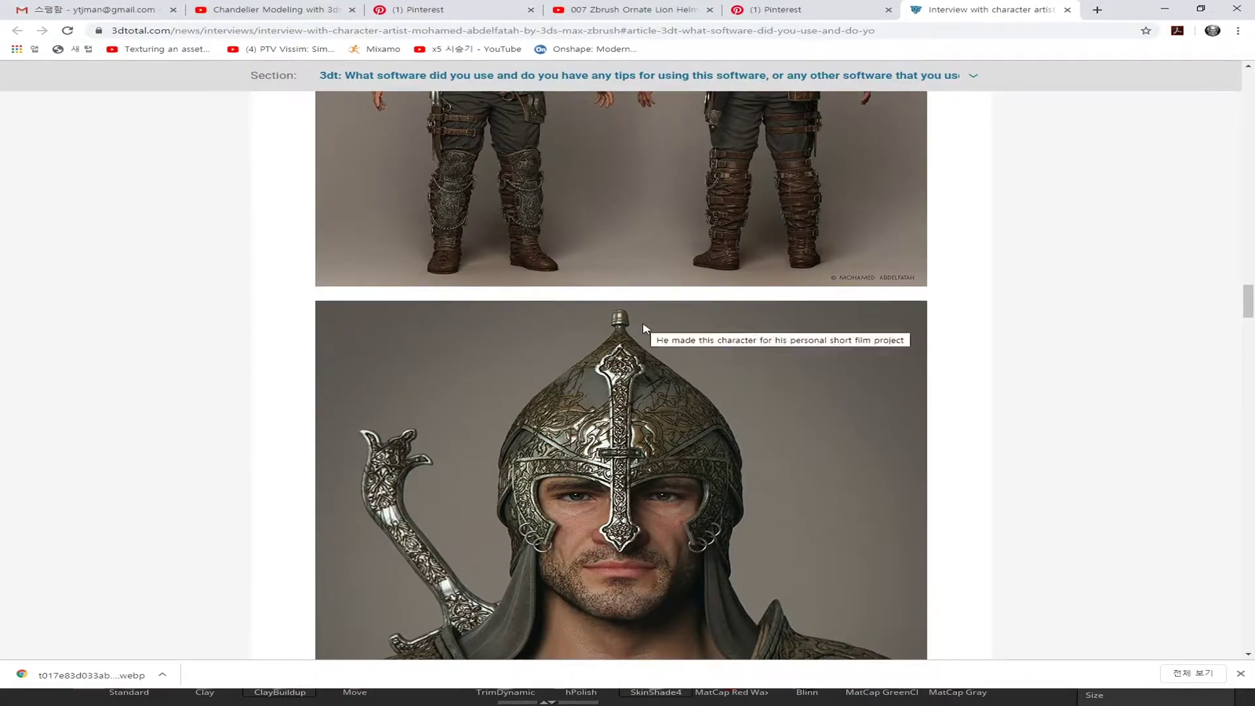
pyautogui.click(1165, 9)
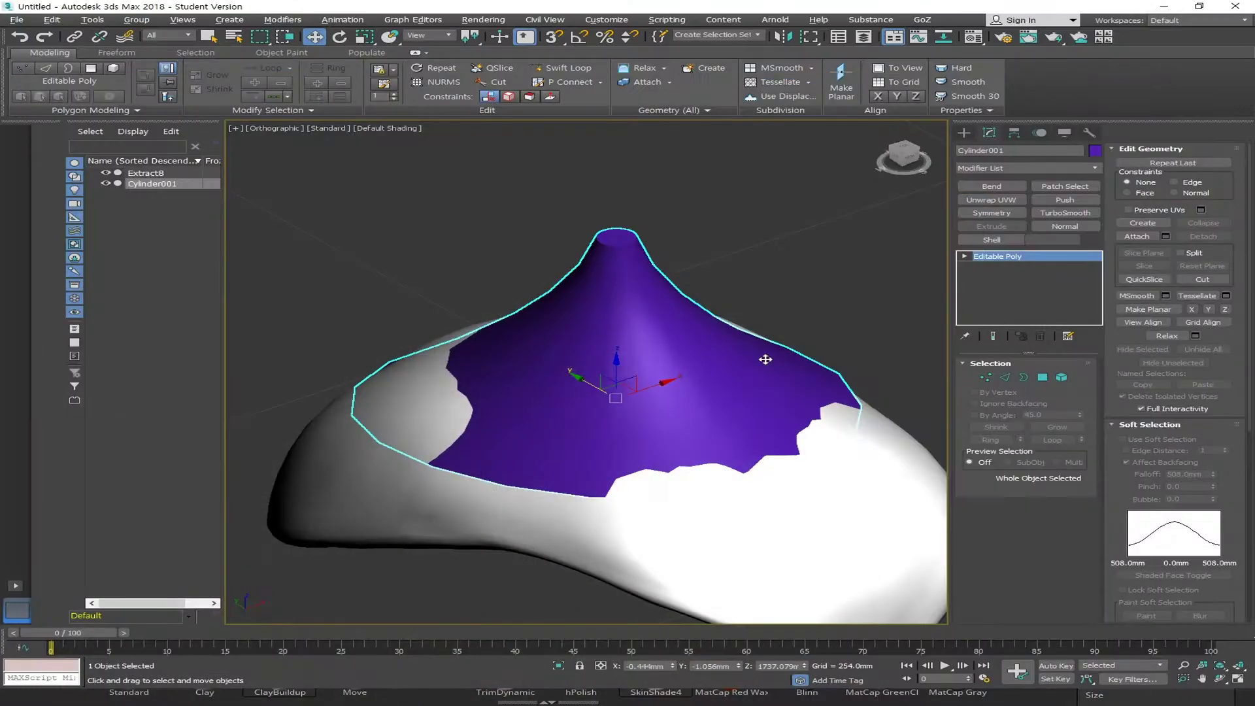
# - Select the polygon capping the top of the spire and inset it slightly to leave a narrow rim
pyautogui.keyDown('alt'); pyautogui.moveTo(633, 400); pyautogui.dragTo(580, 314, button='middle'); pyautogui.keyUp('alt')
pyautogui.click(1042, 377)
pyautogui.keyDown('alt'); pyautogui.moveTo(588, 392); pyautogui.dragTo(601, 329, button='middle'); pyautogui.keyUp('alt')
pyautogui.click(603, 239)
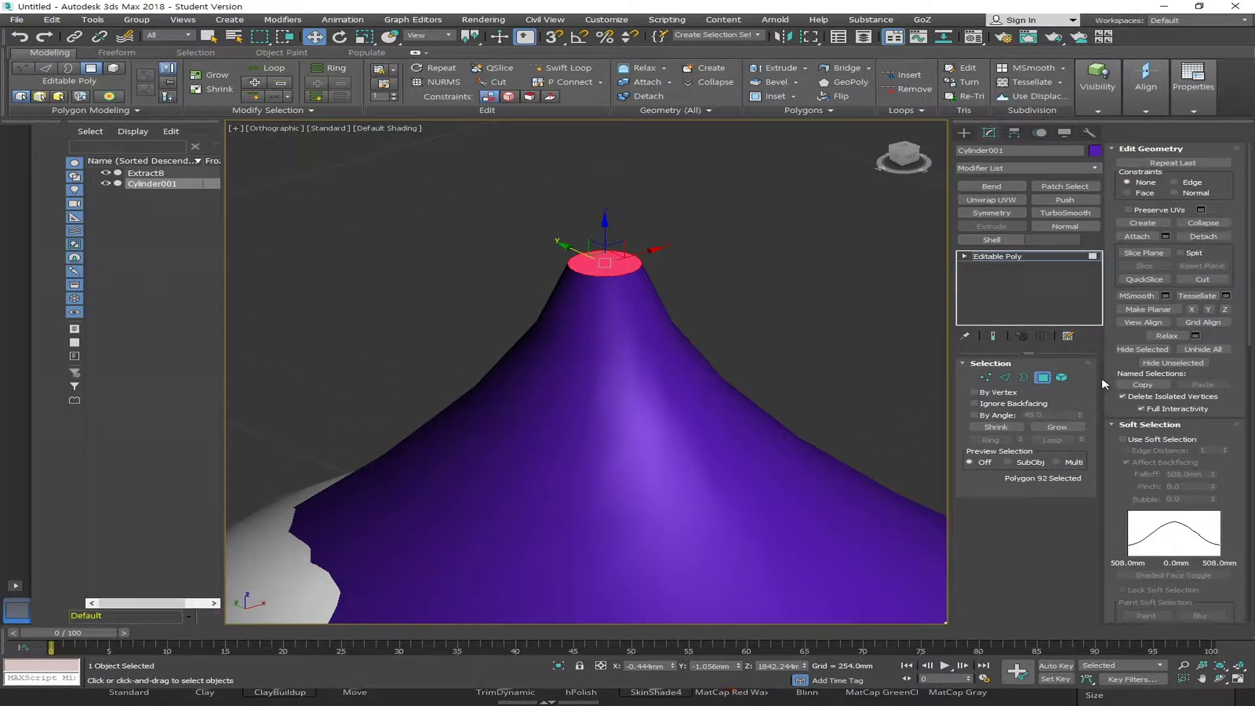
pyautogui.scroll(-5, 1111, 417)
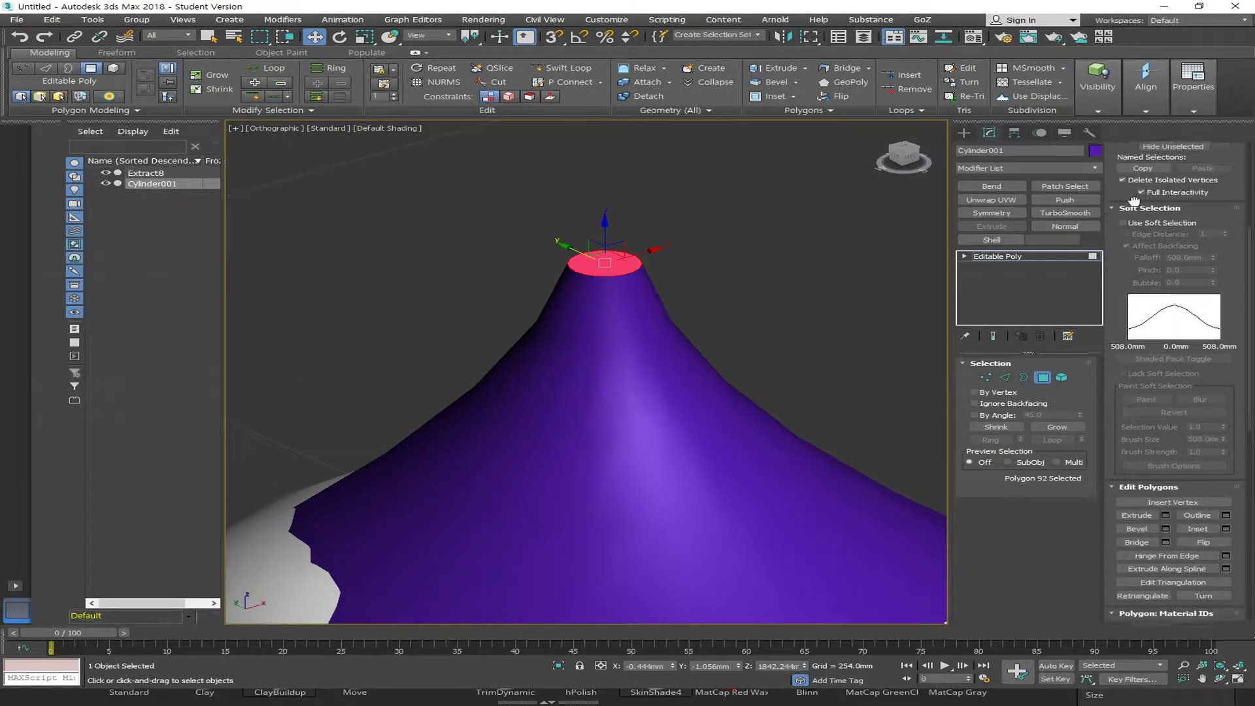
pyautogui.click(1197, 497)
pyautogui.keyDown('alt'); pyautogui.moveTo(623, 264); pyautogui.dragTo(626, 278, button='middle'); pyautogui.keyUp('alt')
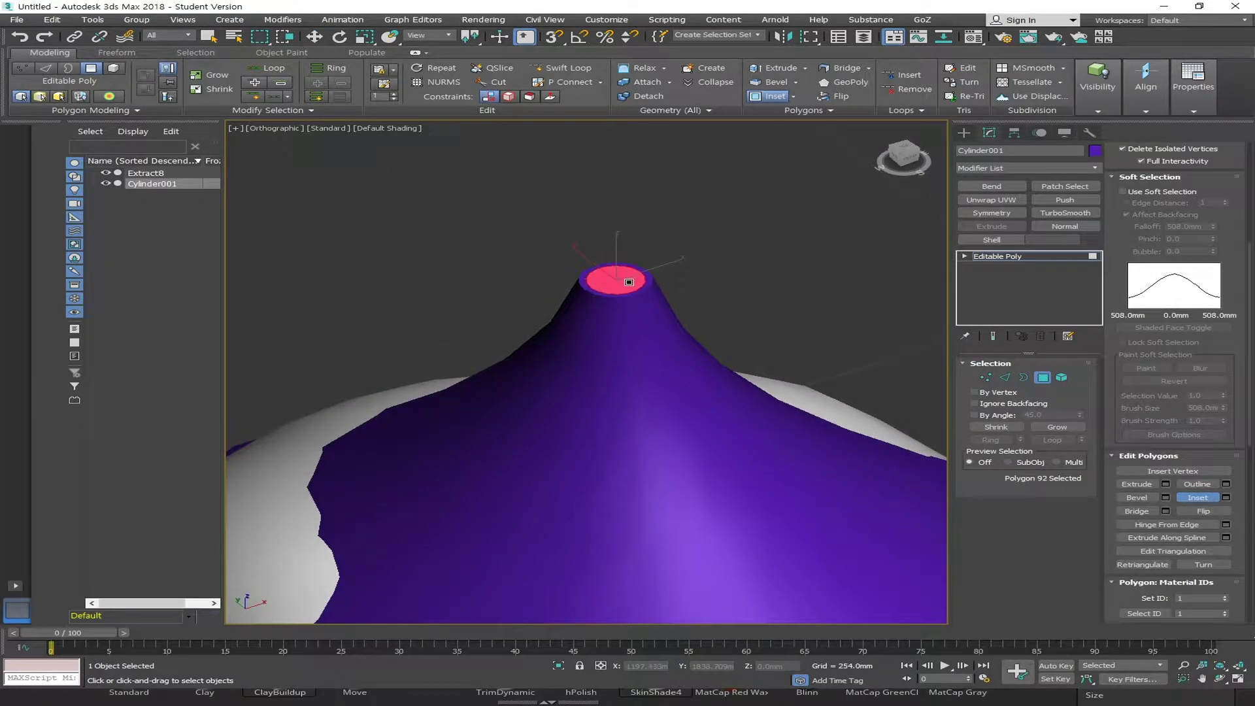
pyautogui.click(313, 38)
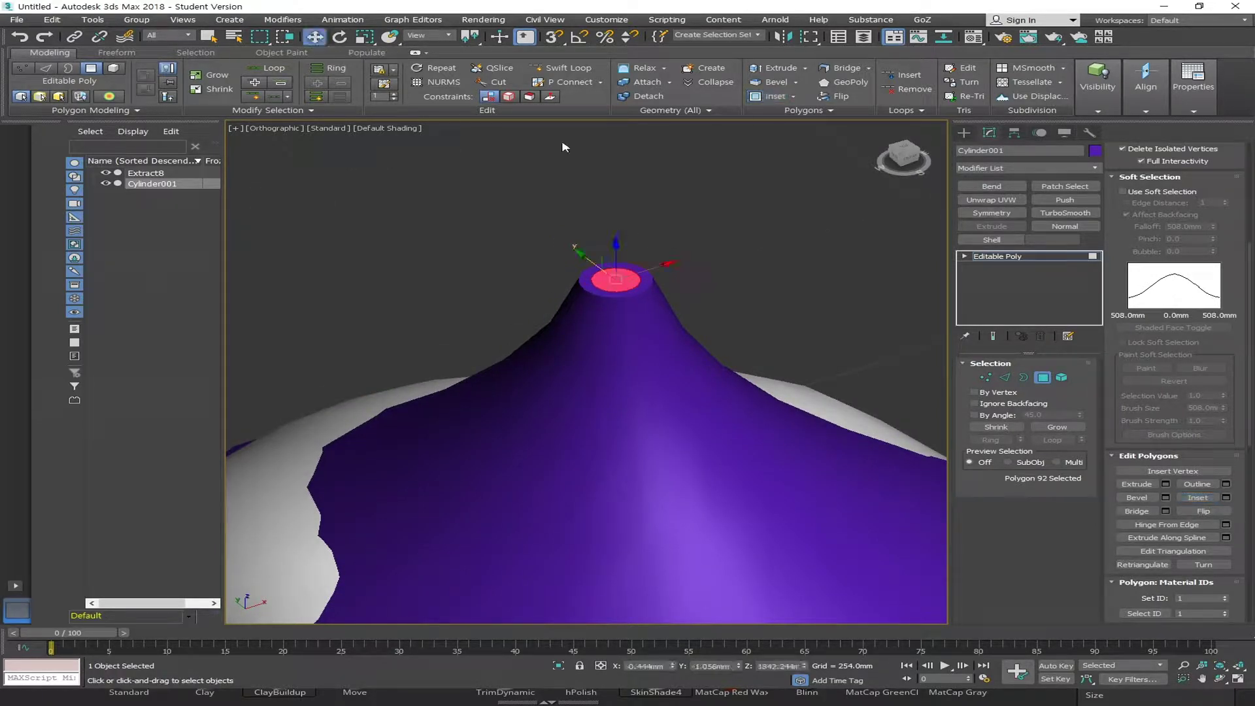
# - Extrude the inset polygon on the spire's top by 6.293 mm to form a short neck
pyautogui.click(1165, 483)
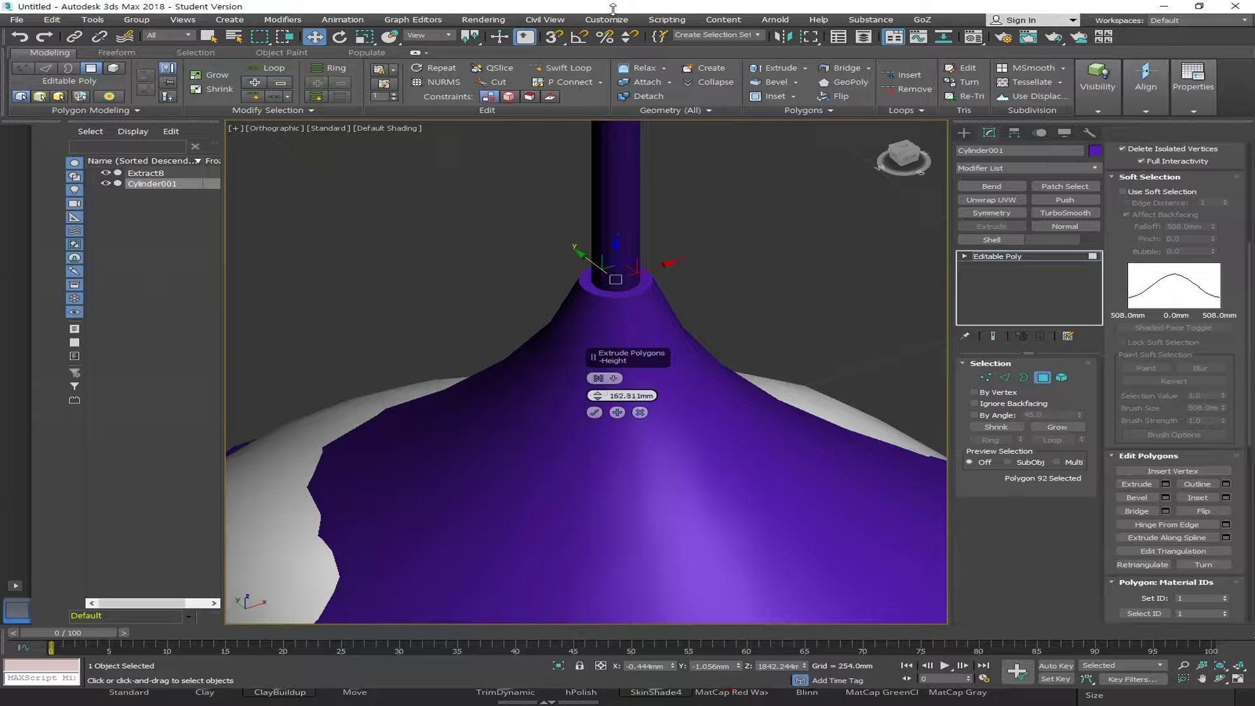
pyautogui.moveTo(608, 206); pyautogui.dragTo(630, 543)
pyautogui.keyDown('alt'); pyautogui.moveTo(849, 360); pyautogui.dragTo(746, 302, button='middle'); pyautogui.keyUp('alt')
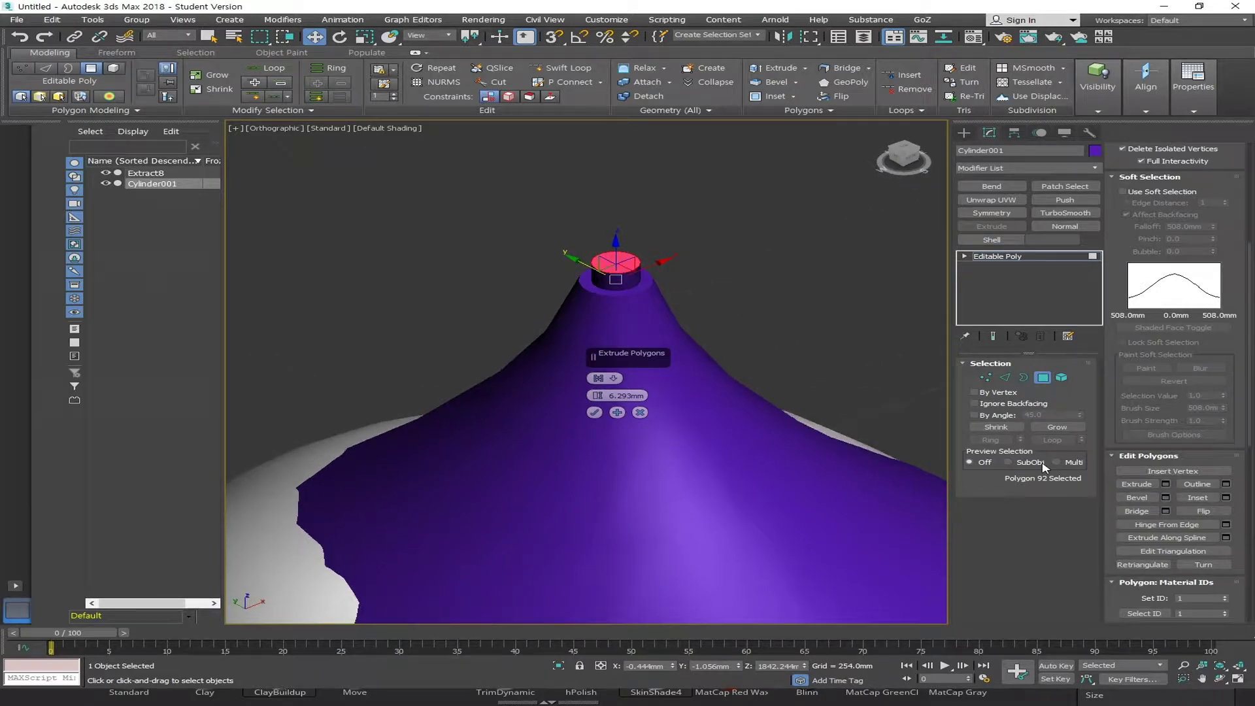
pyautogui.click(1165, 498)
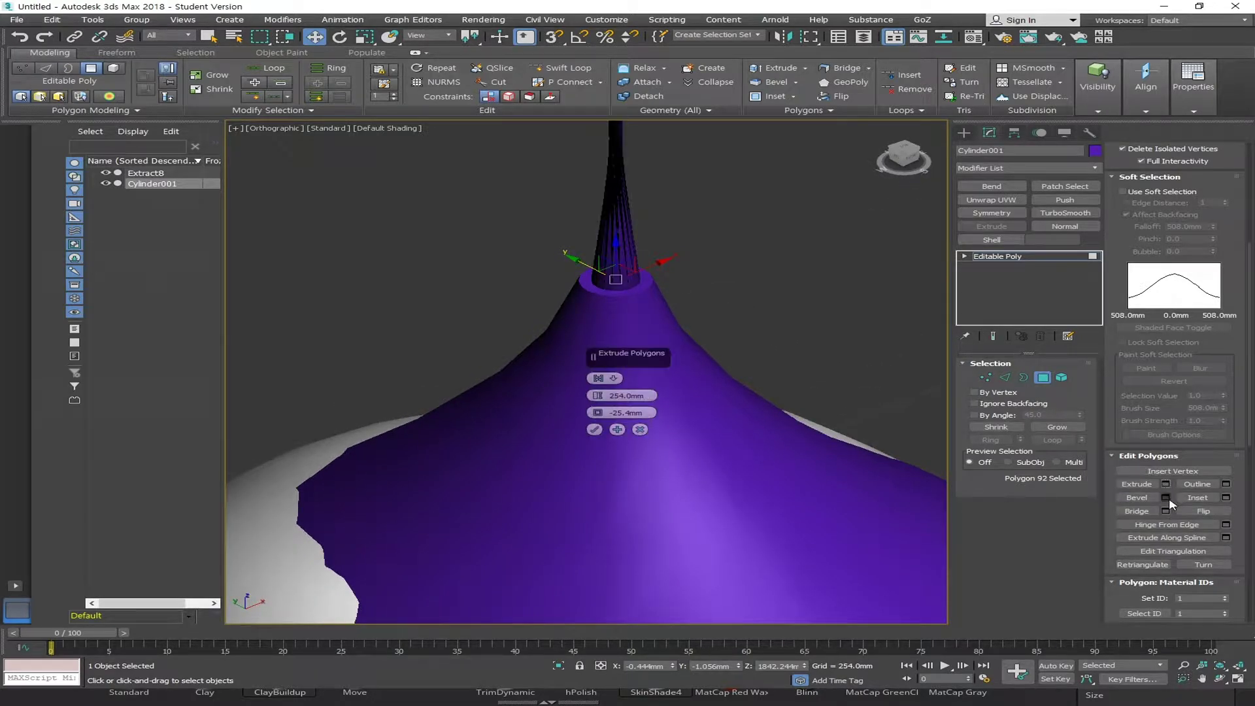
pyautogui.click(640, 430)
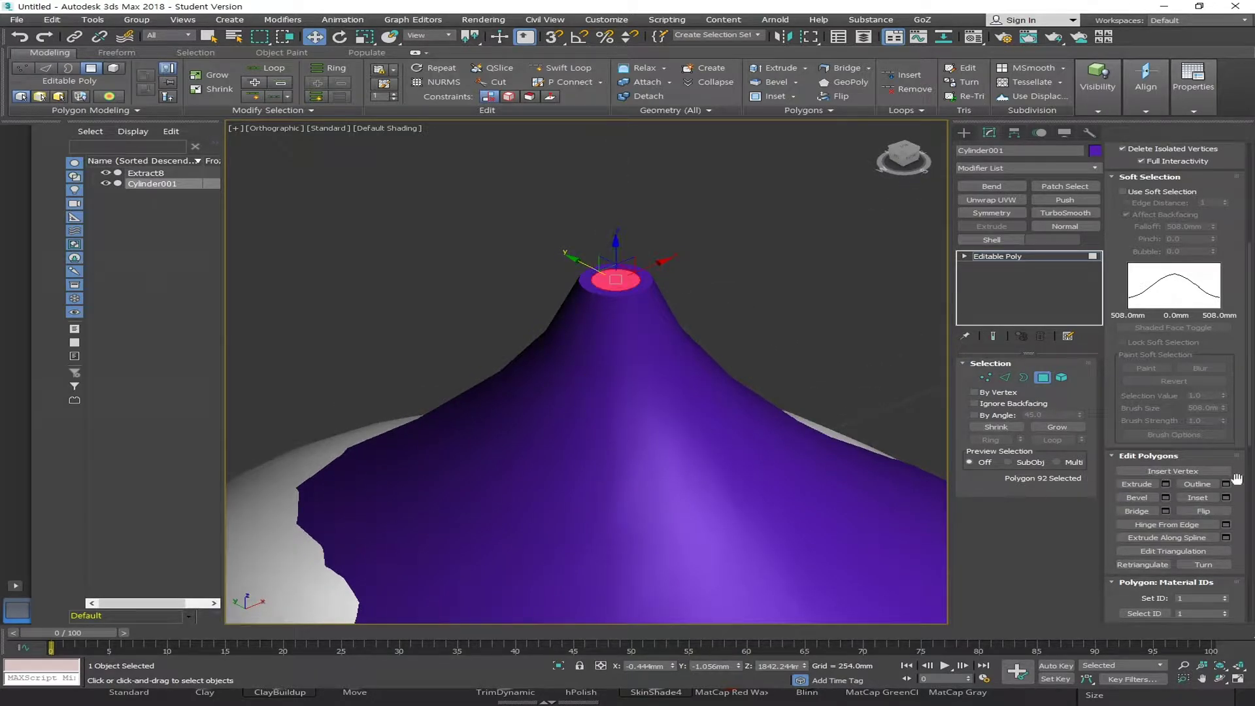
pyautogui.click(1165, 485)
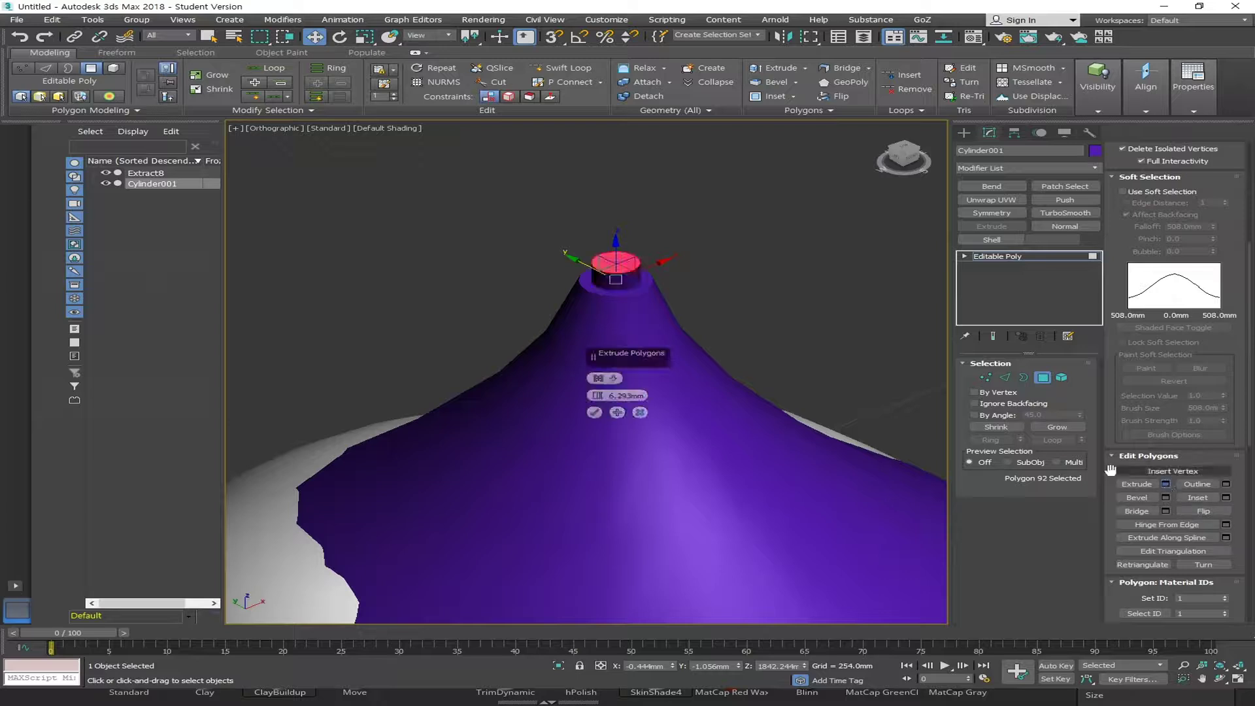
pyautogui.click(594, 412)
# - Bevel the neck's top polygon outward with a height of 4.042 mm and an outline of 4.373 mm
pyautogui.click(1165, 498)
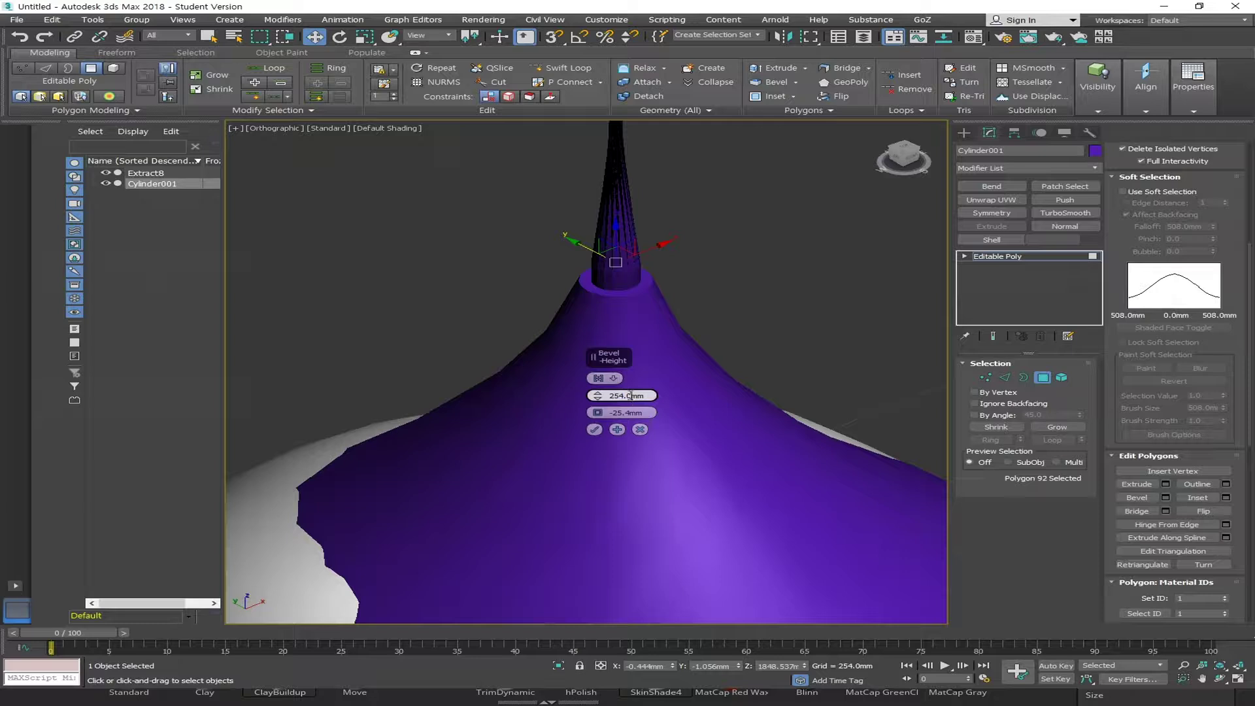
pyautogui.write('2')
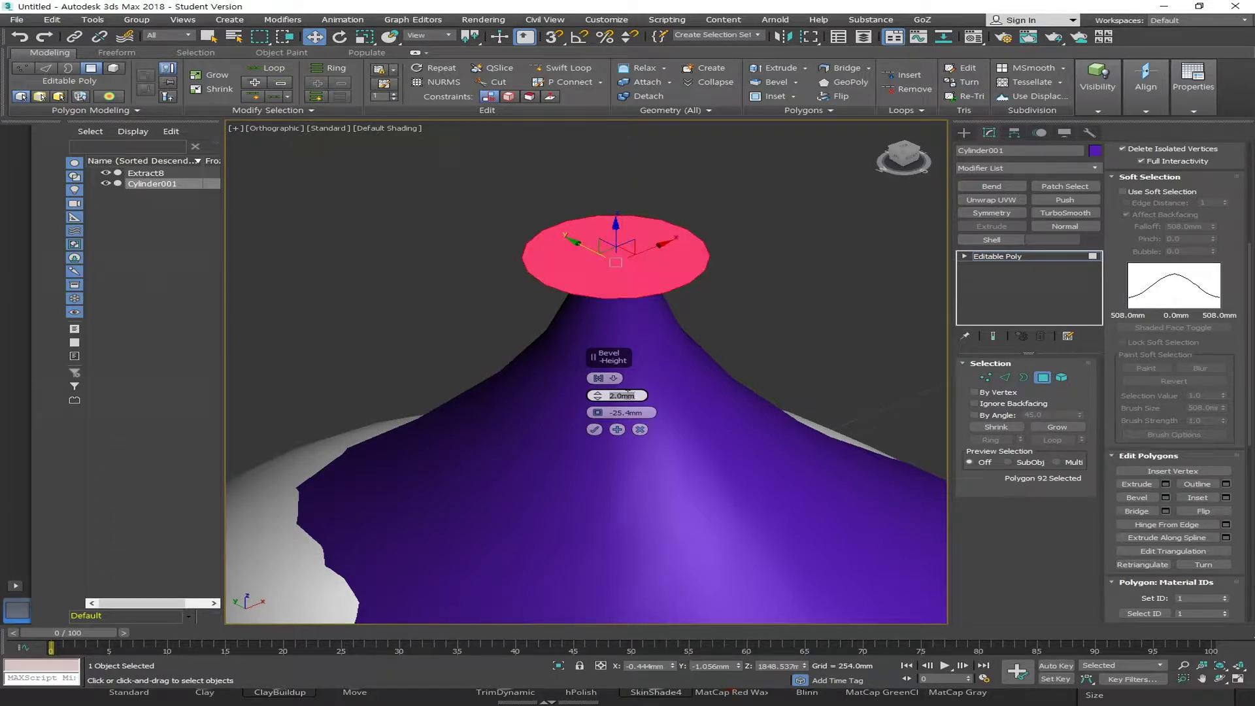
pyautogui.keyDown('alt'); pyautogui.moveTo(716, 313); pyautogui.dragTo(771, 300, button='middle'); pyautogui.keyUp('alt')
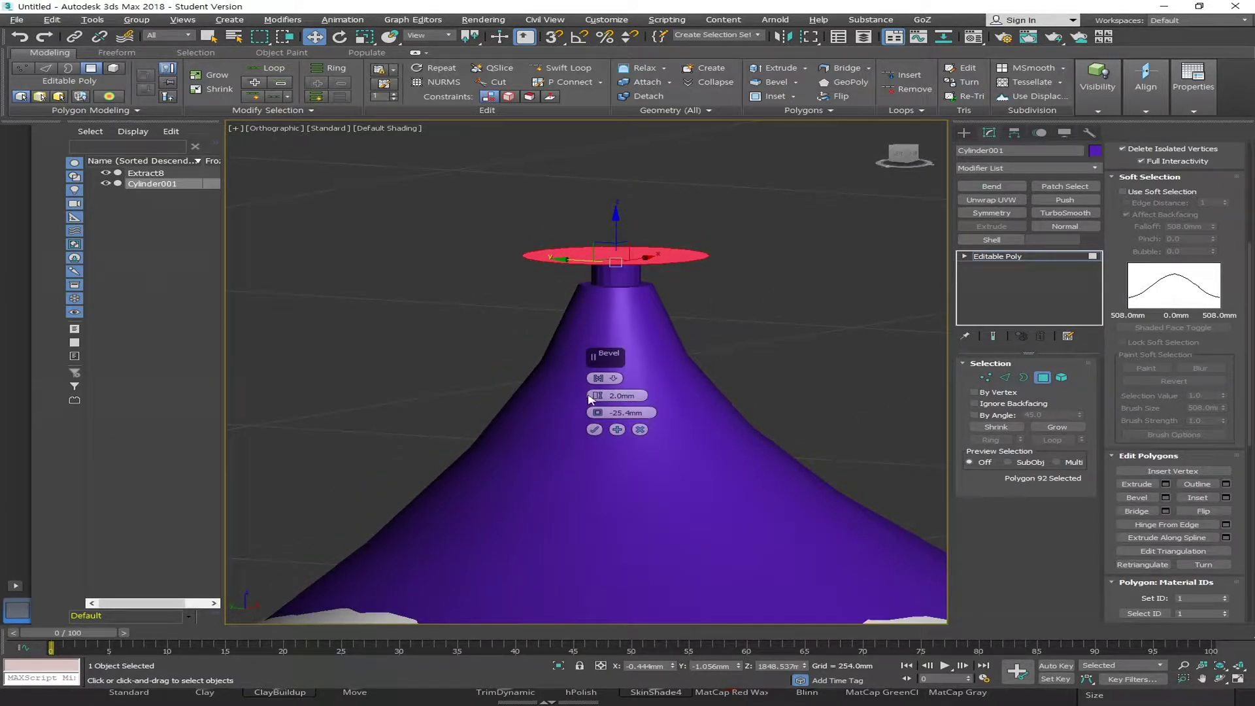
pyautogui.moveTo(600, 399); pyautogui.dragTo(612, 337)
pyautogui.moveTo(597, 412); pyautogui.dragTo(612, 451)
pyautogui.moveTo(598, 395); pyautogui.dragTo(598, 394)
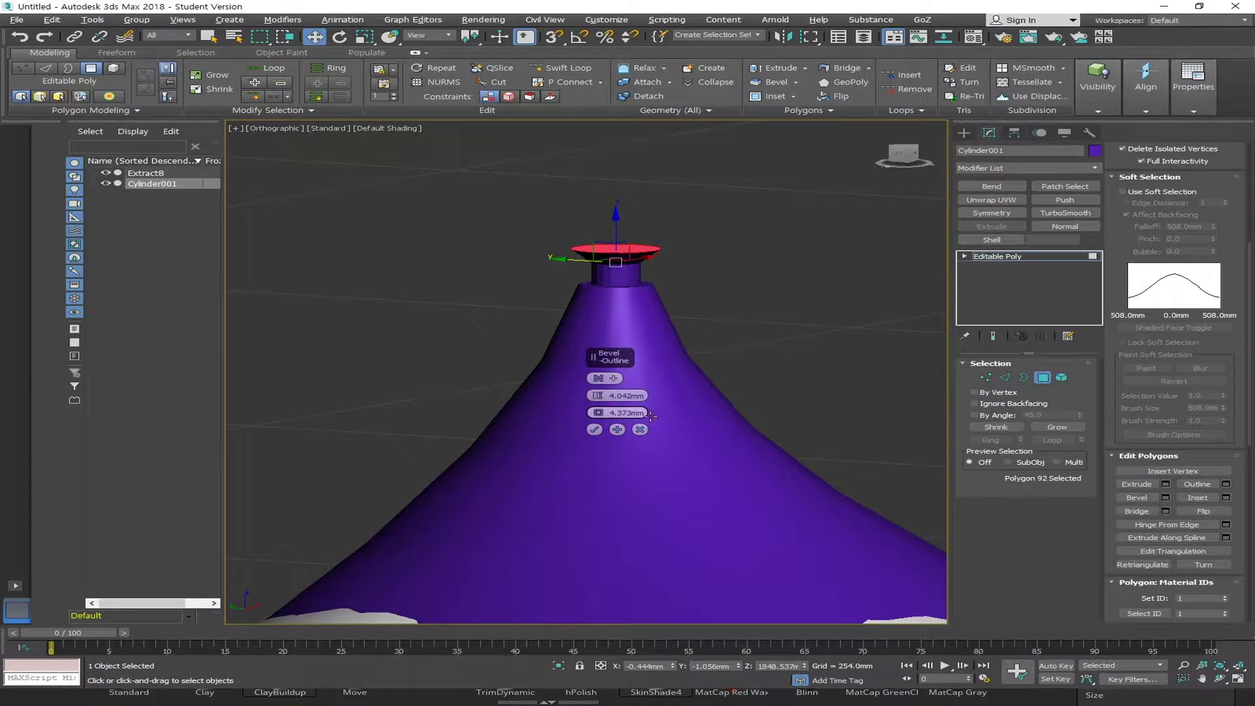
pyautogui.click(617, 429)
# - Bevel the flared top polygon into a tapering finial with a height of 20.885 mm and an outline of -4.814 mm
pyautogui.moveTo(596, 397); pyautogui.dragTo(596, 369)
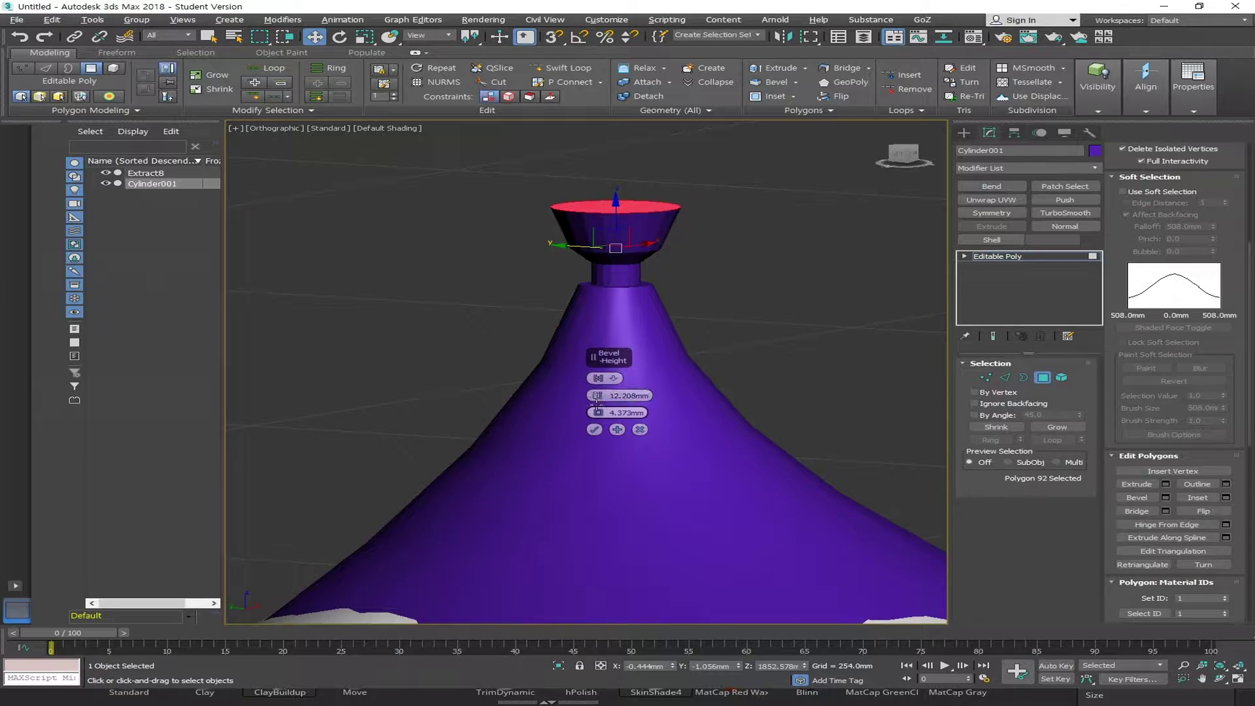
pyautogui.moveTo(600, 413); pyautogui.dragTo(608, 438)
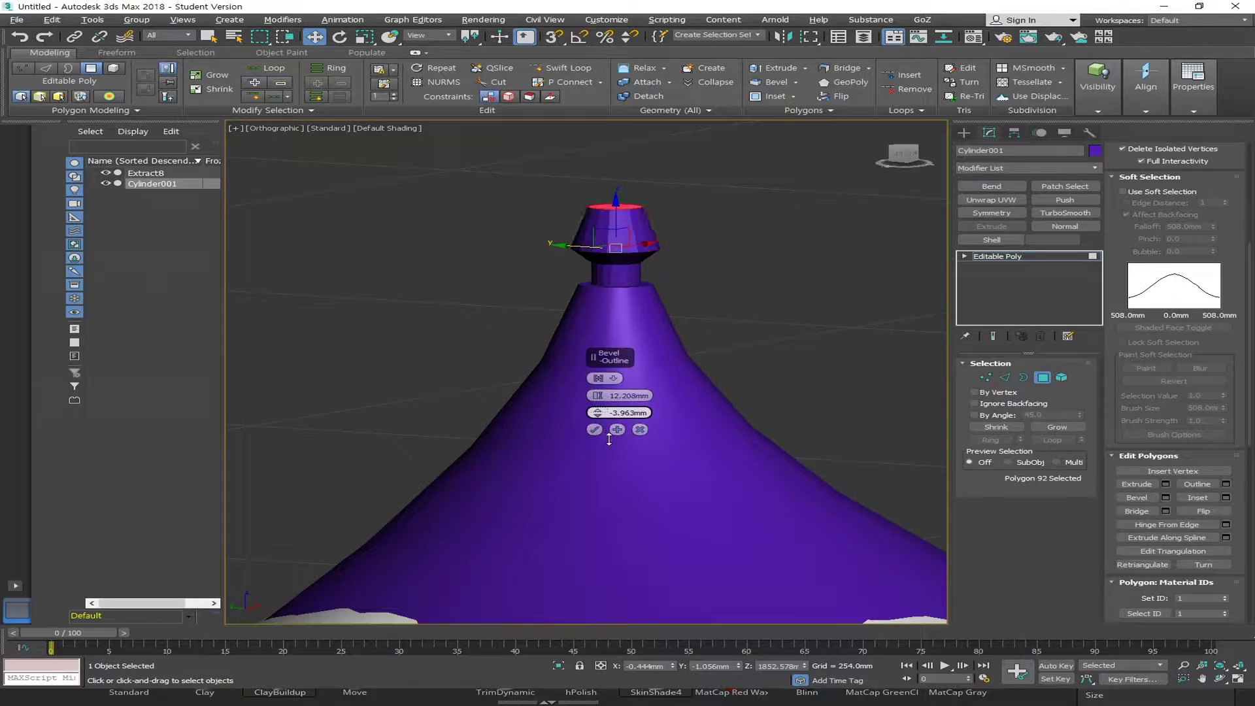
pyautogui.moveTo(597, 390); pyautogui.dragTo(595, 358)
pyautogui.keyDown('alt'); pyautogui.moveTo(596, 361); pyautogui.dragTo(647, 367, button='middle'); pyautogui.keyUp('alt')
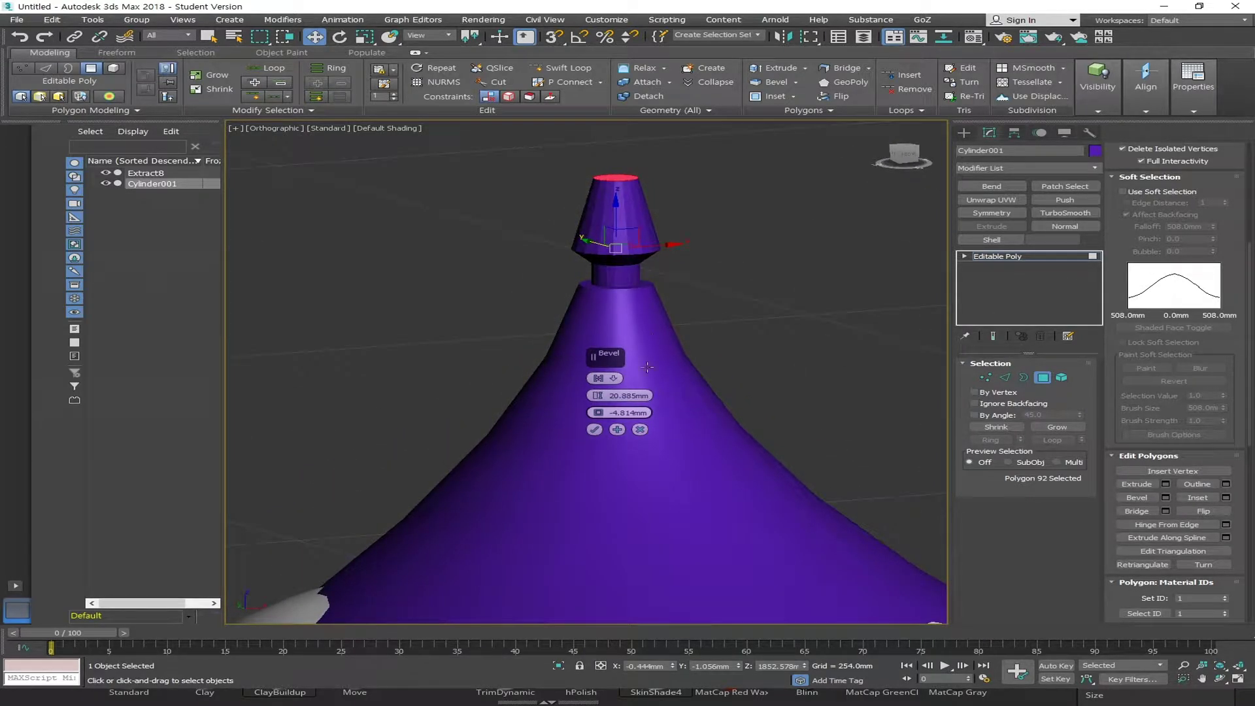
pyautogui.click(594, 430)
pyautogui.scroll(-5, 619, 327)
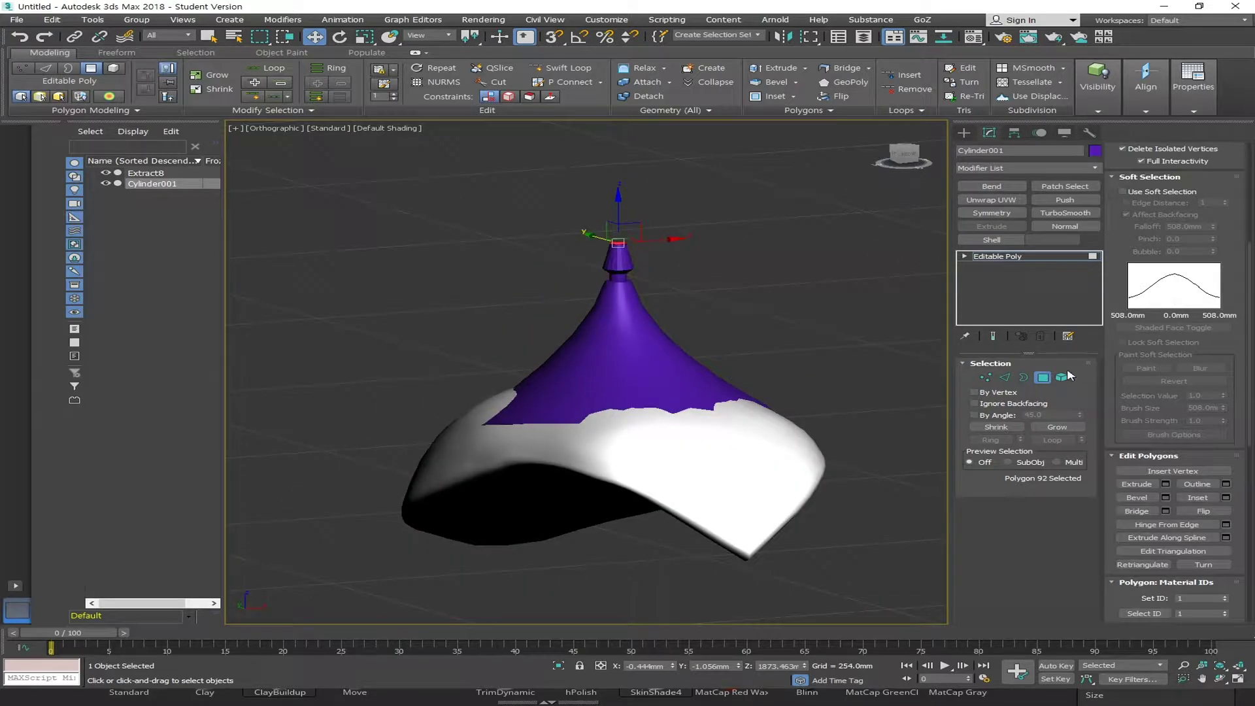
pyautogui.click(1060, 378)
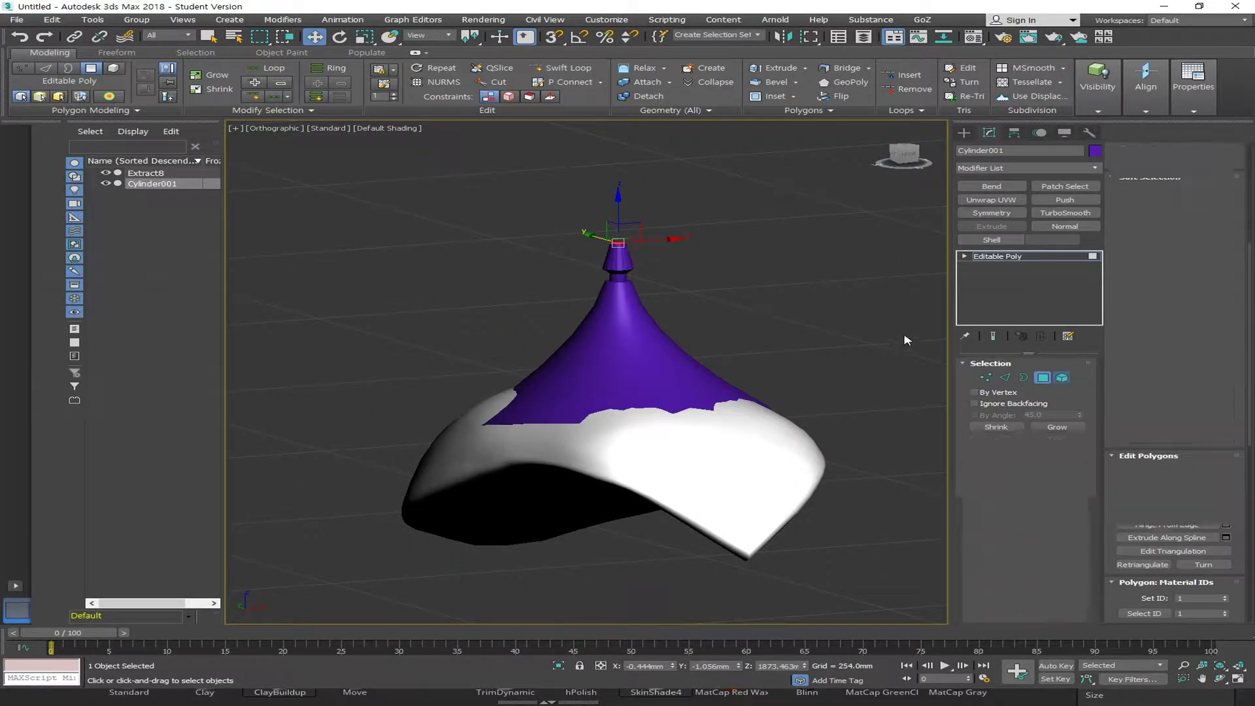
pyautogui.click(654, 354)
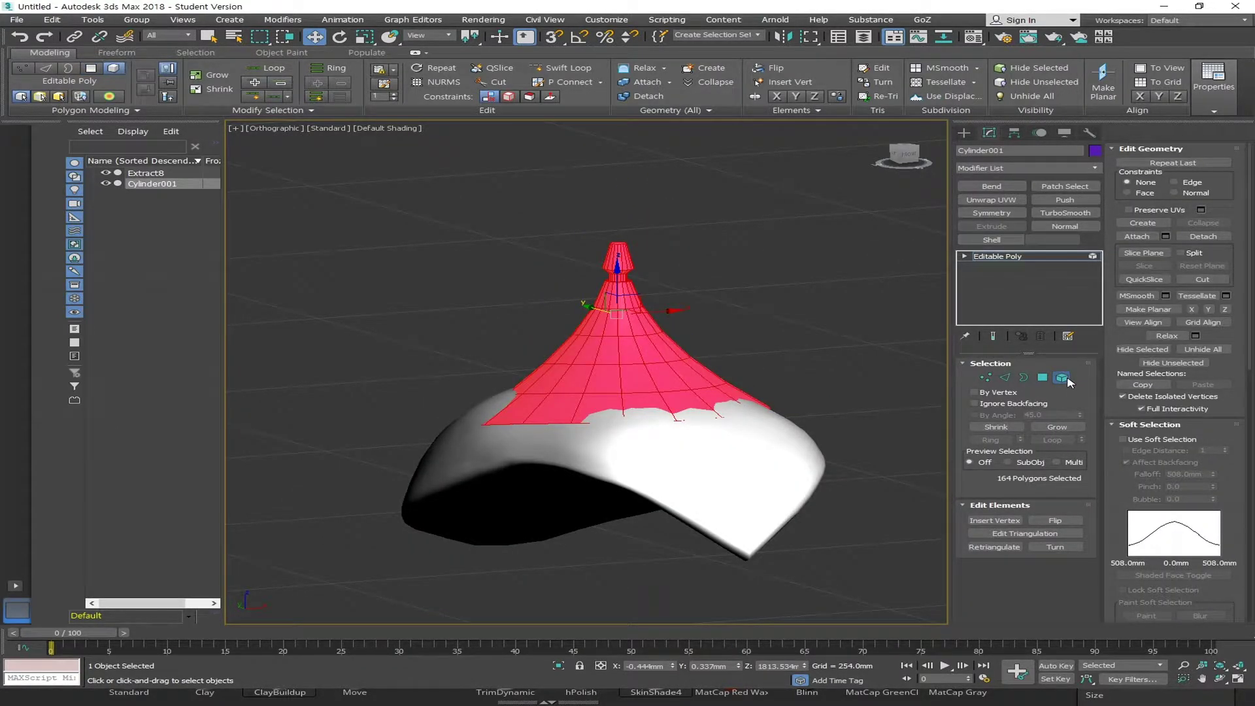
pyautogui.click(1062, 379)
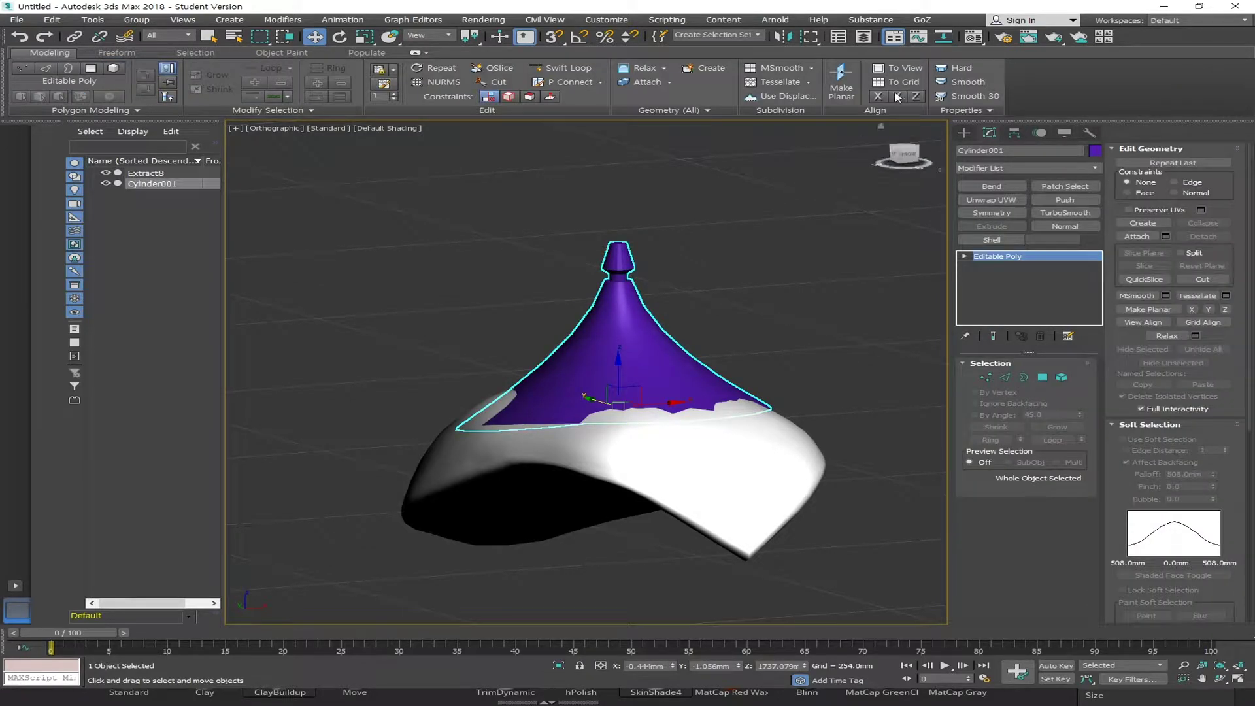
# - Select both the cap Extract8 and the spire Cylinder001 and send them to ZBrush with GoZ
pyautogui.keyDown('ctrl'); pyautogui.click(742, 442); pyautogui.keyUp('ctrl')
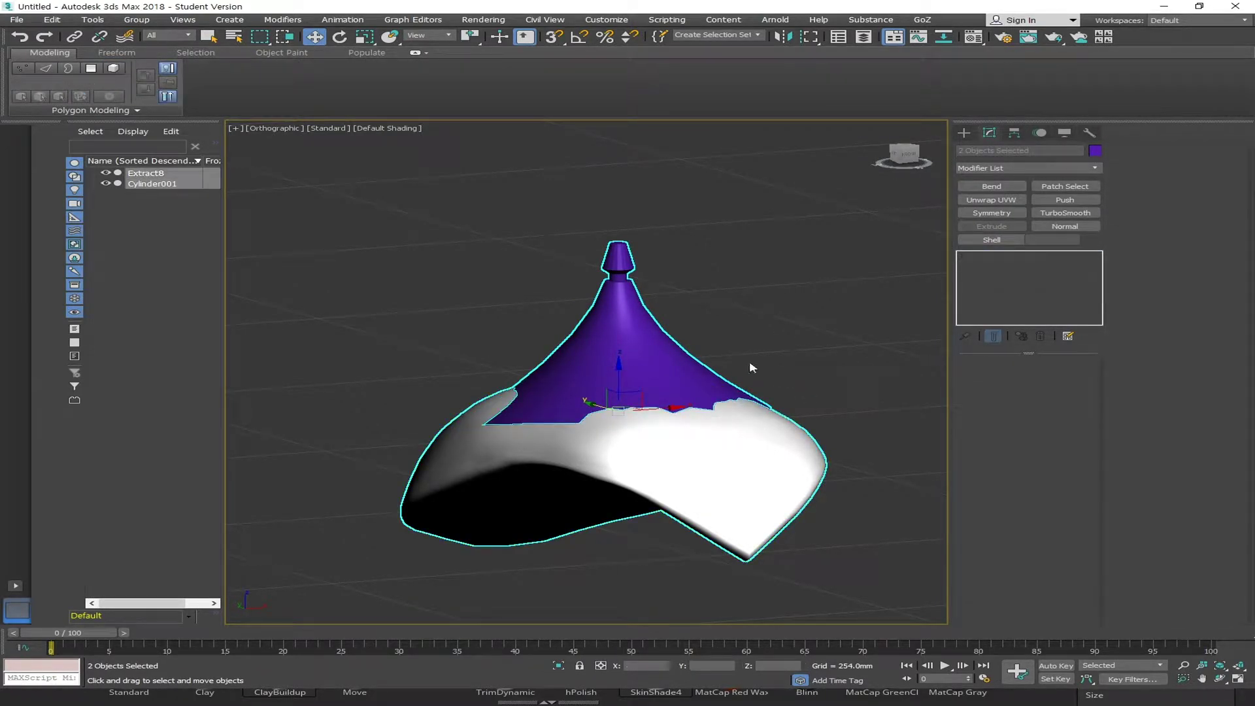
pyautogui.click(828, 434)
pyautogui.click(725, 439)
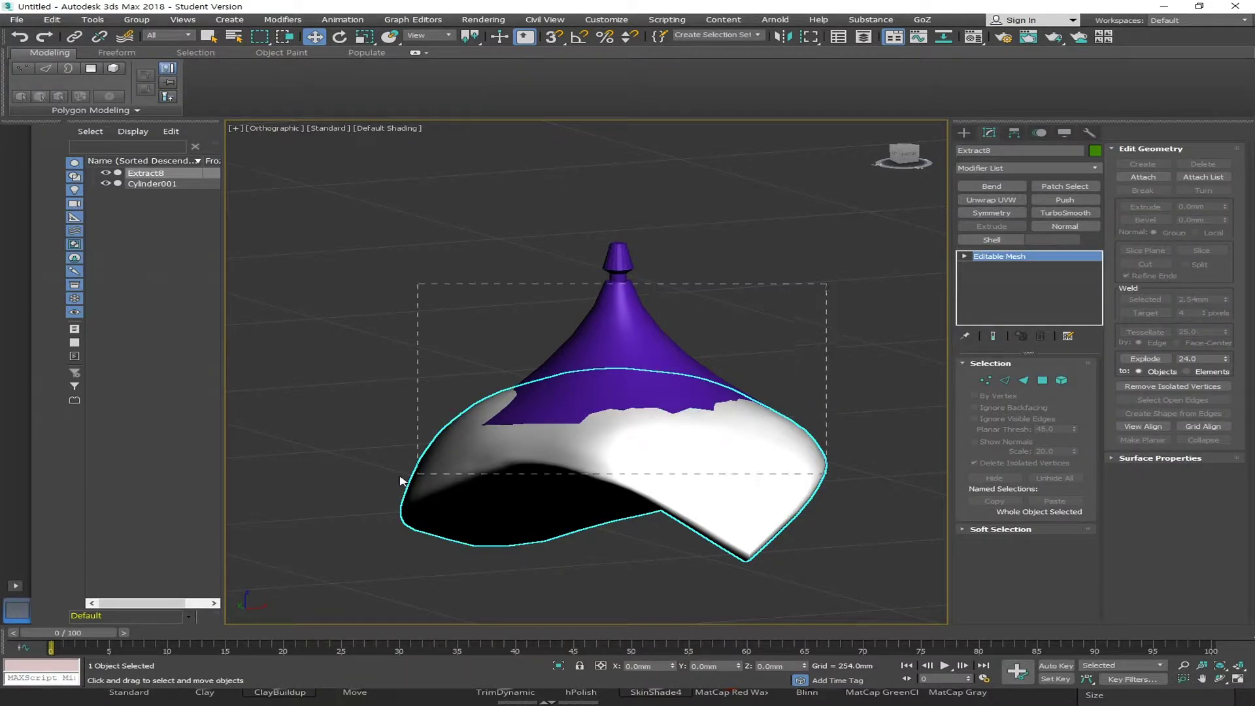
pyautogui.keyDown('ctrl'); pyautogui.click(418, 487); pyautogui.keyUp('ctrl')
pyautogui.click(922, 19)
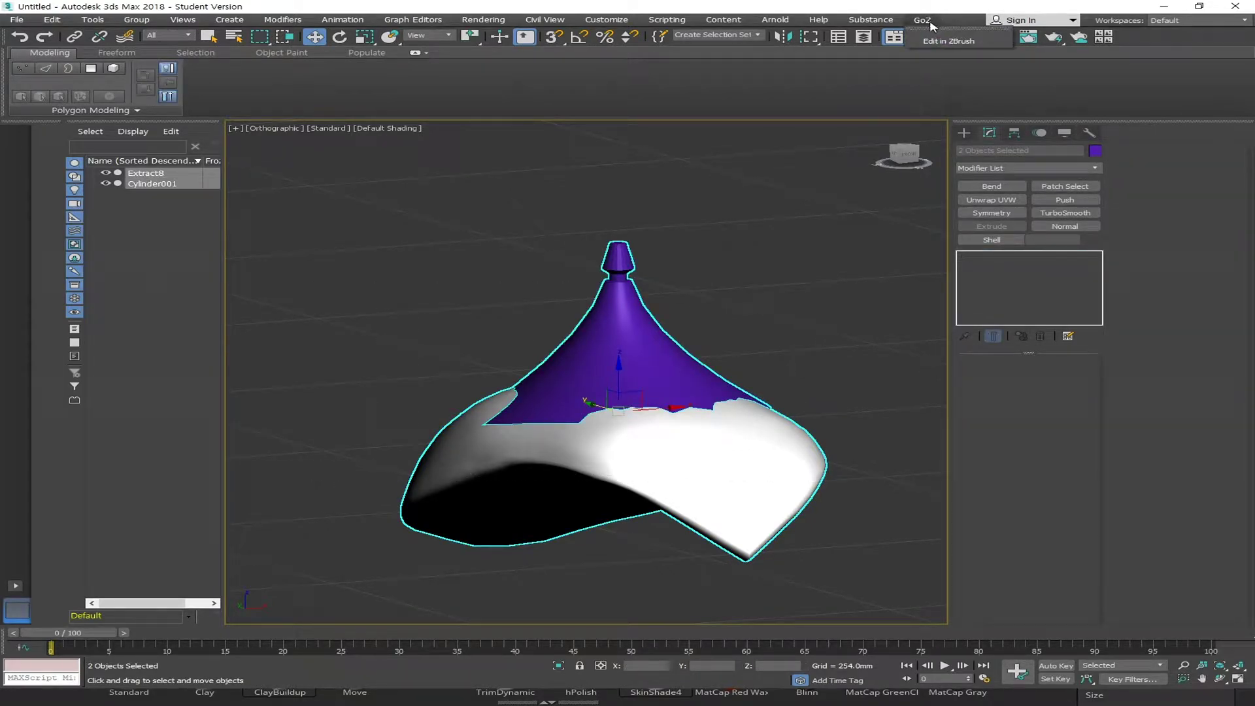
pyautogui.click(937, 41)
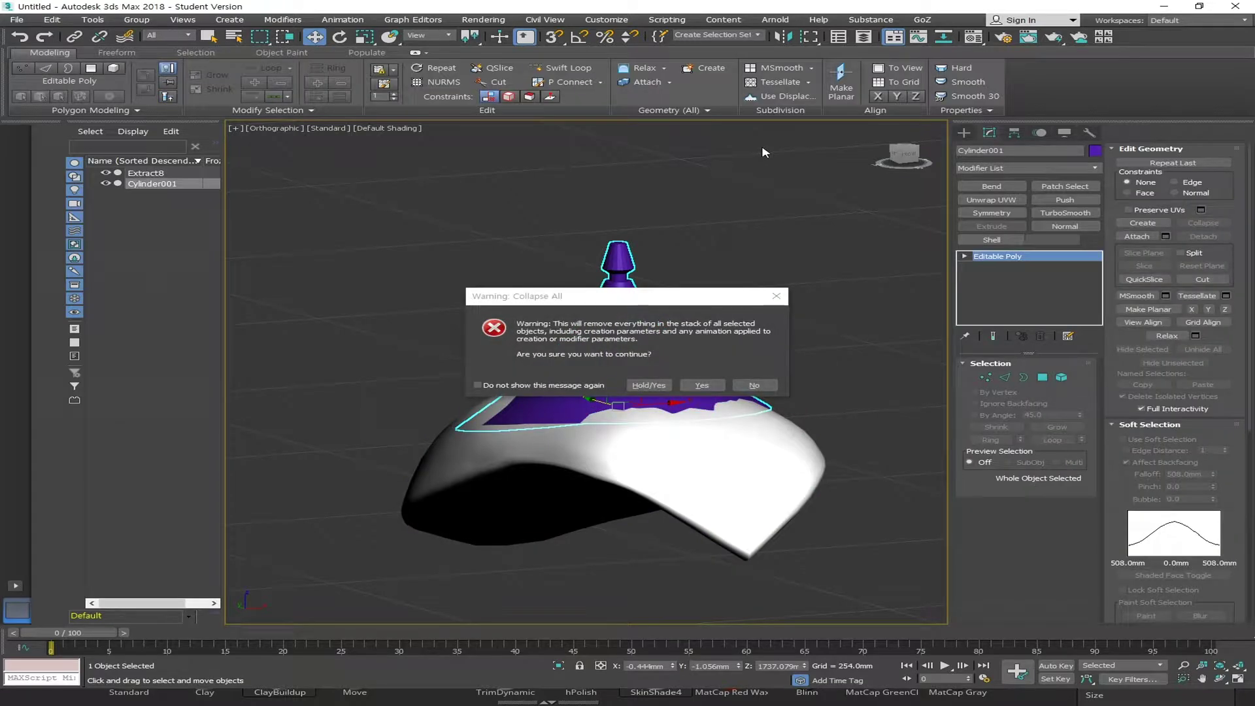
pyautogui.click(753, 385)
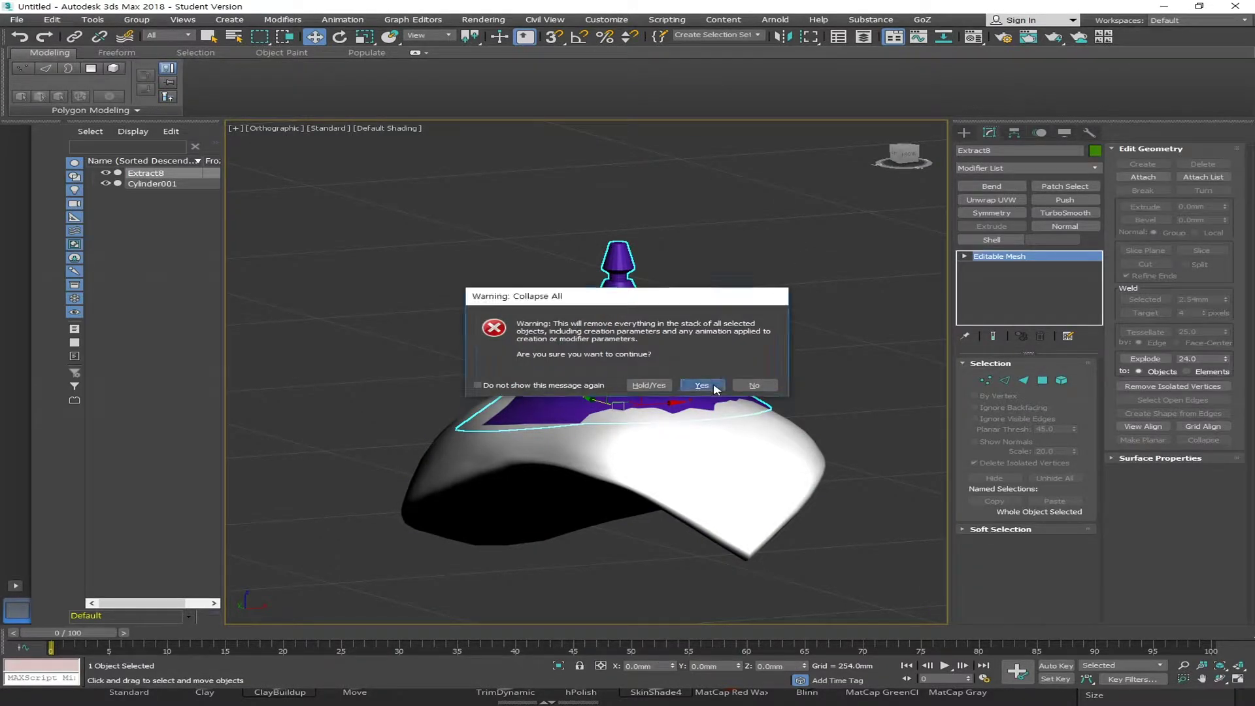
pyautogui.click(753, 385)
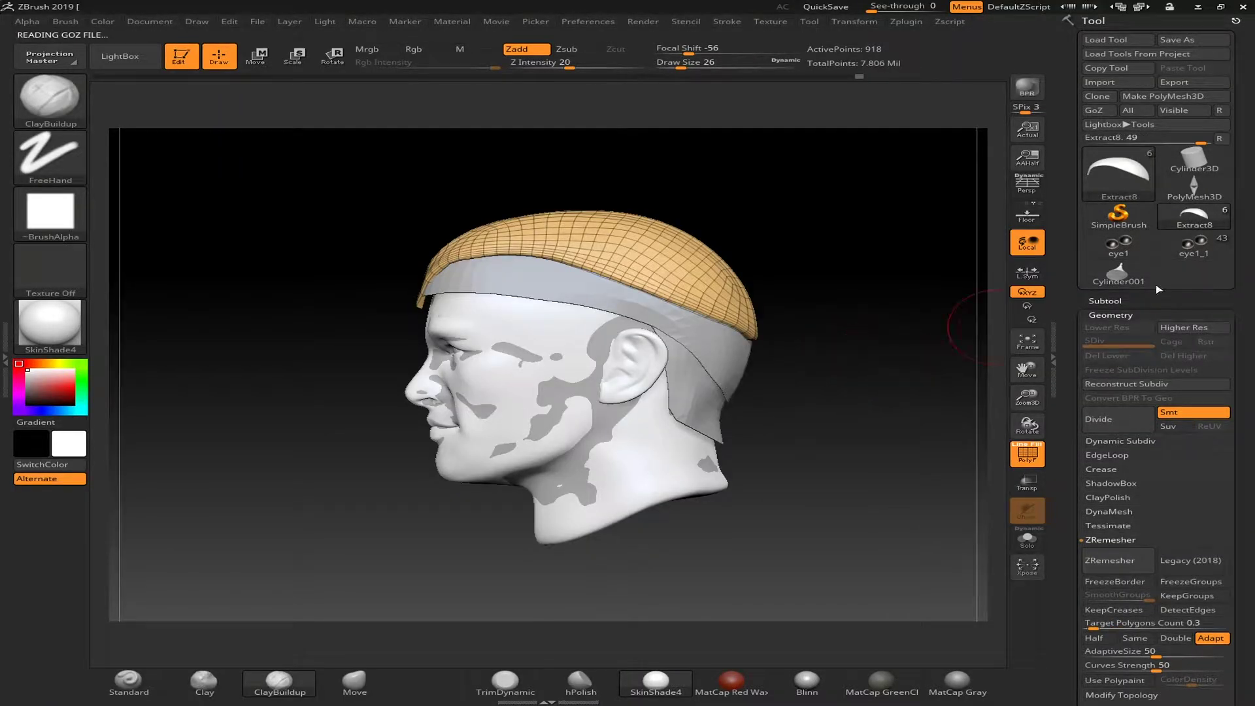
# - Inspect the imported Cylinder001 spire on its own, framed in the canvas
pyautogui.click(1111, 275)
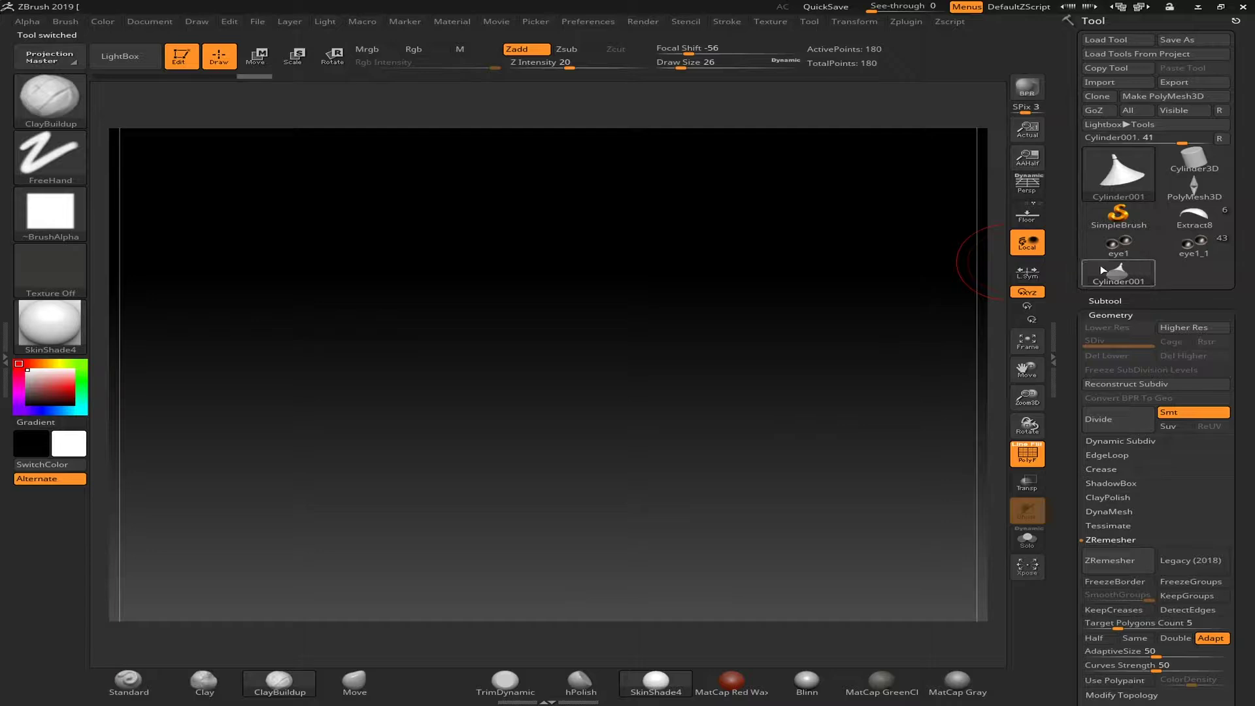
pyautogui.click(1027, 340)
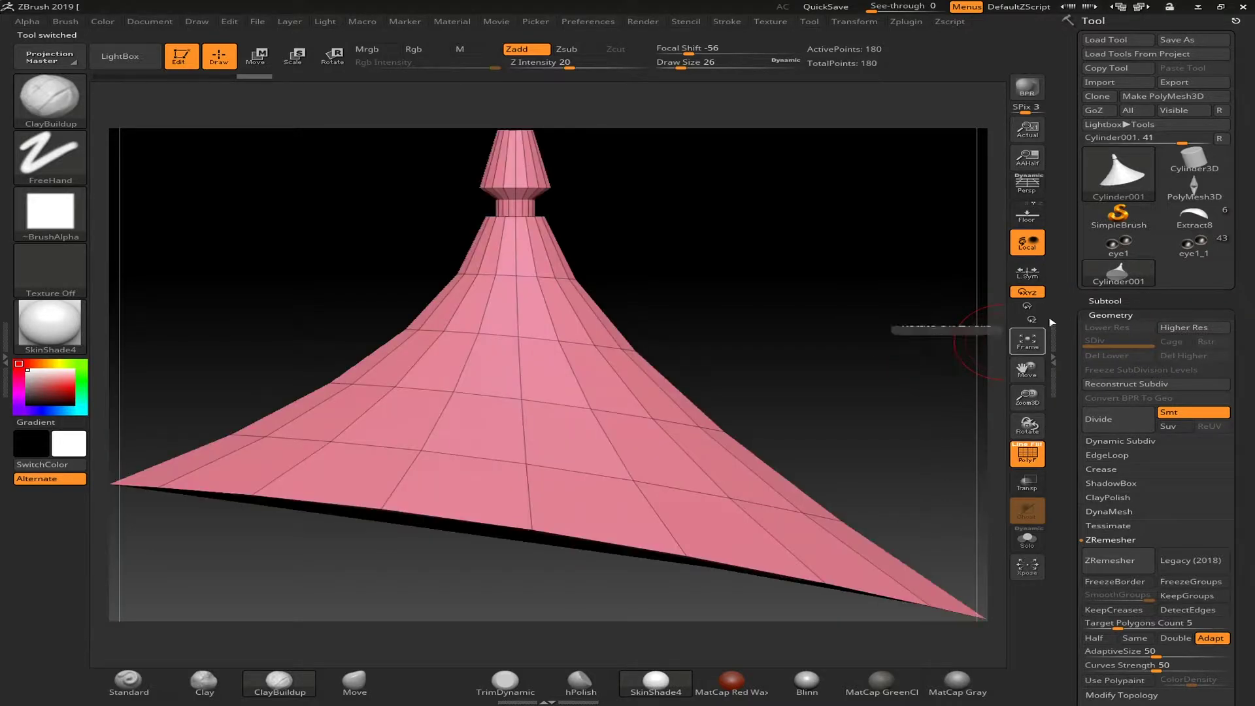
# - Append the Cylinder001 spire as a subtool to the Extract8 tool holding the head and cap
pyautogui.click(1195, 218)
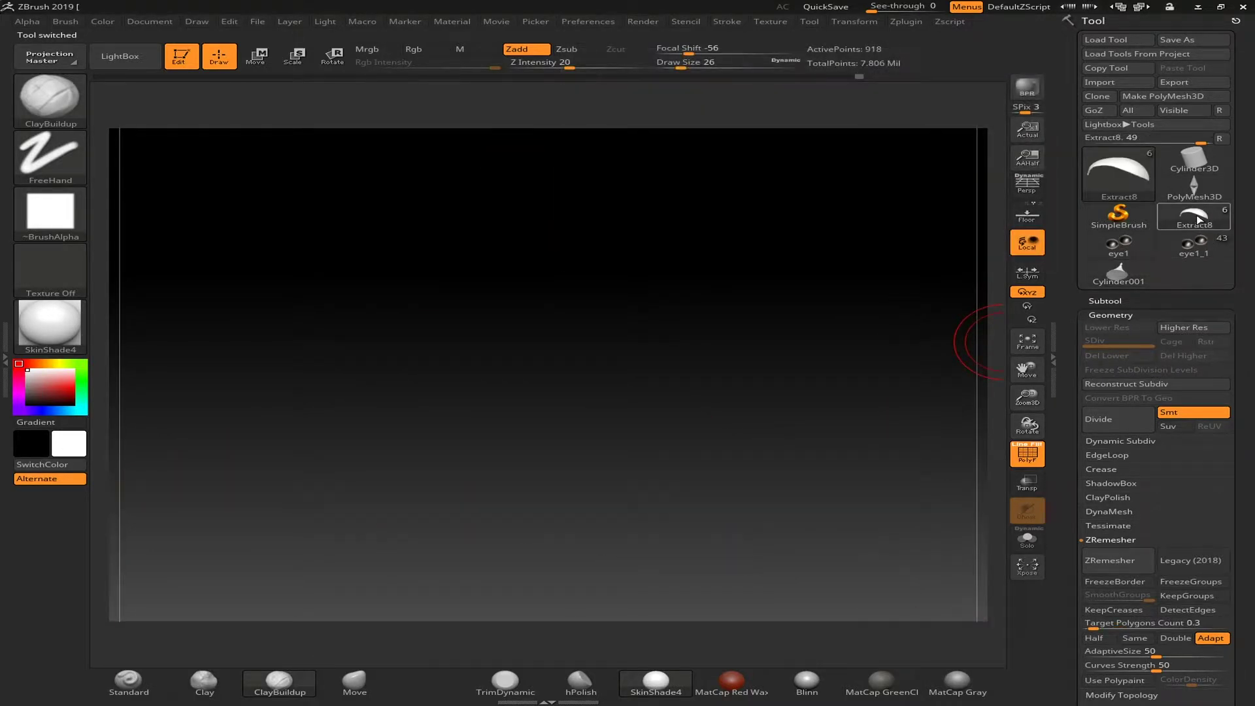
pyautogui.click(1027, 340)
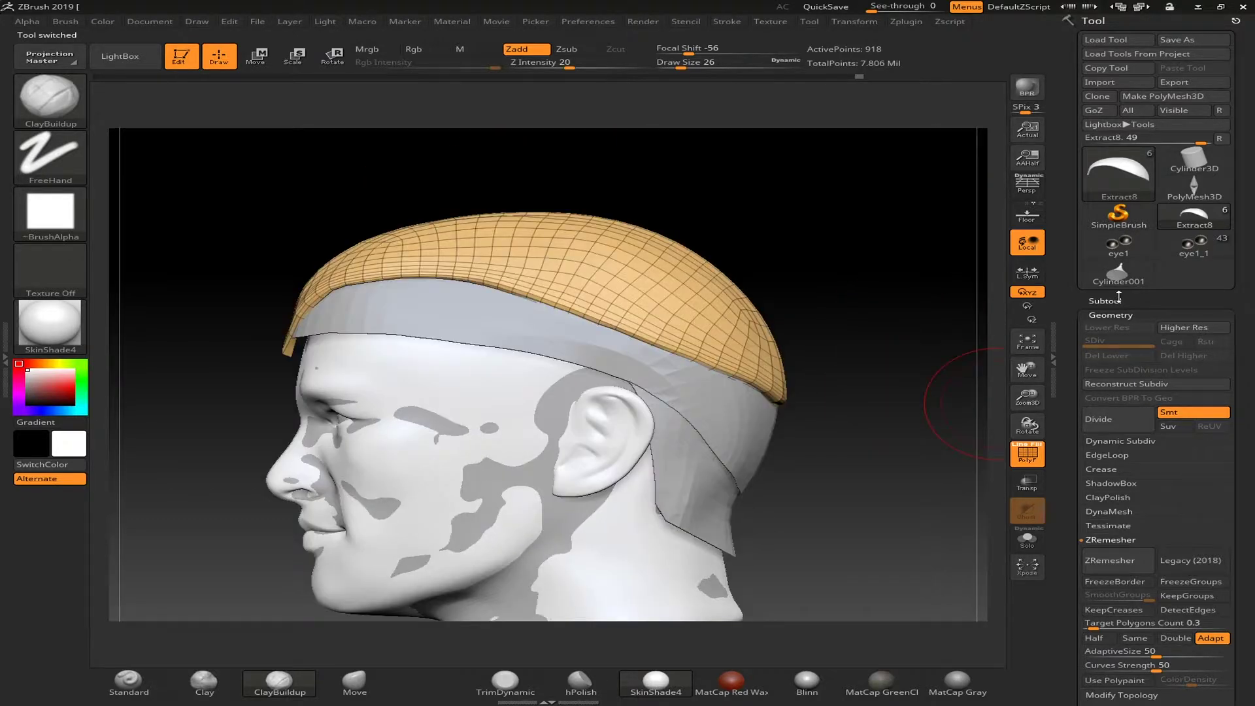
pyautogui.click(1119, 300)
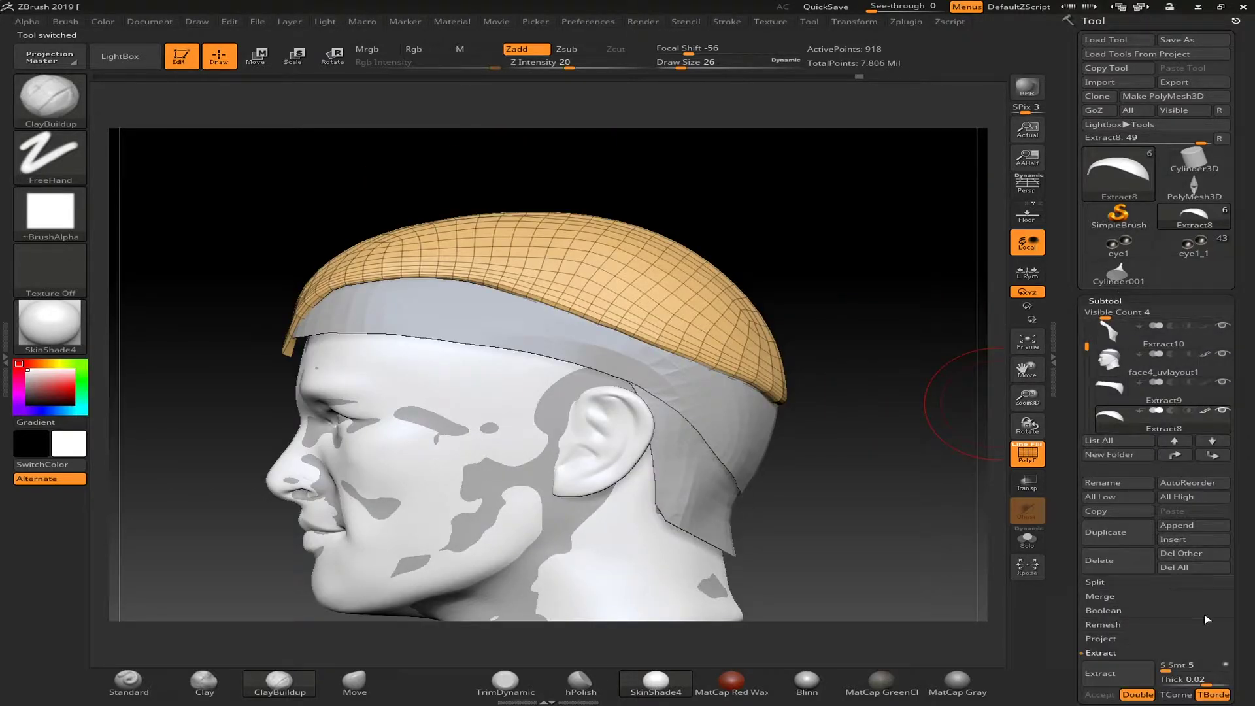
pyautogui.moveTo(1244, 602); pyautogui.dragTo(1253, 558)
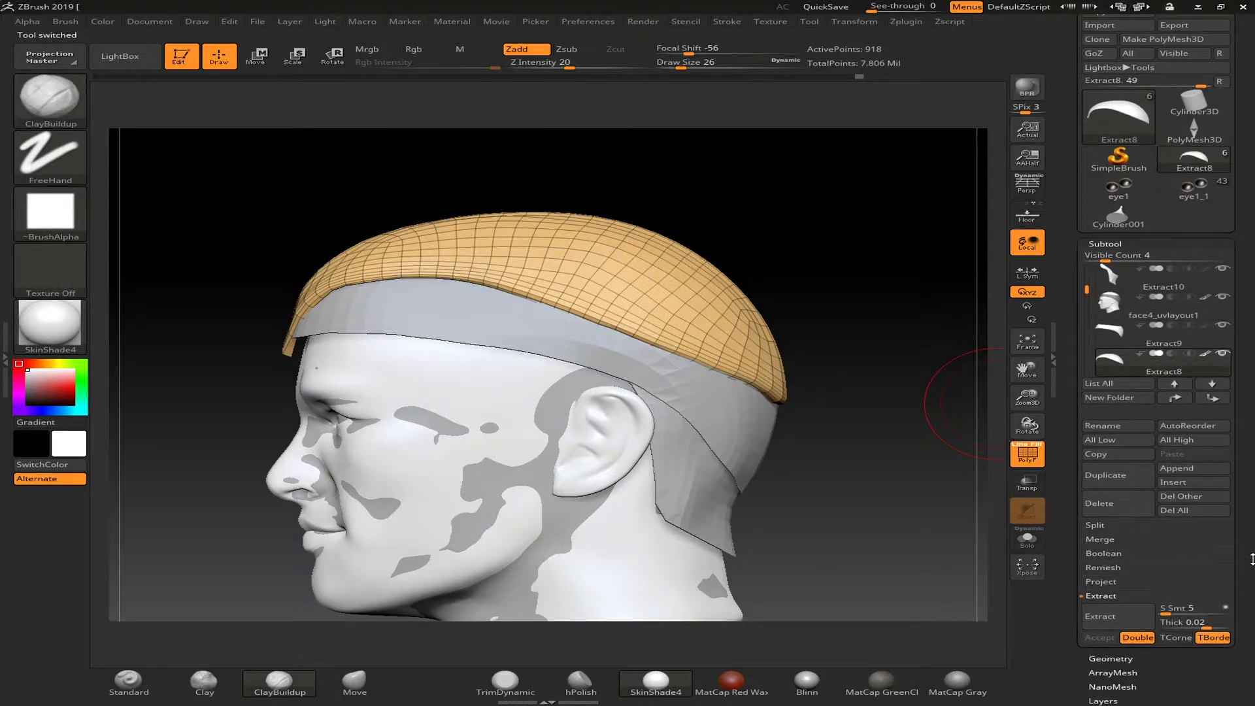
pyautogui.click(1173, 469)
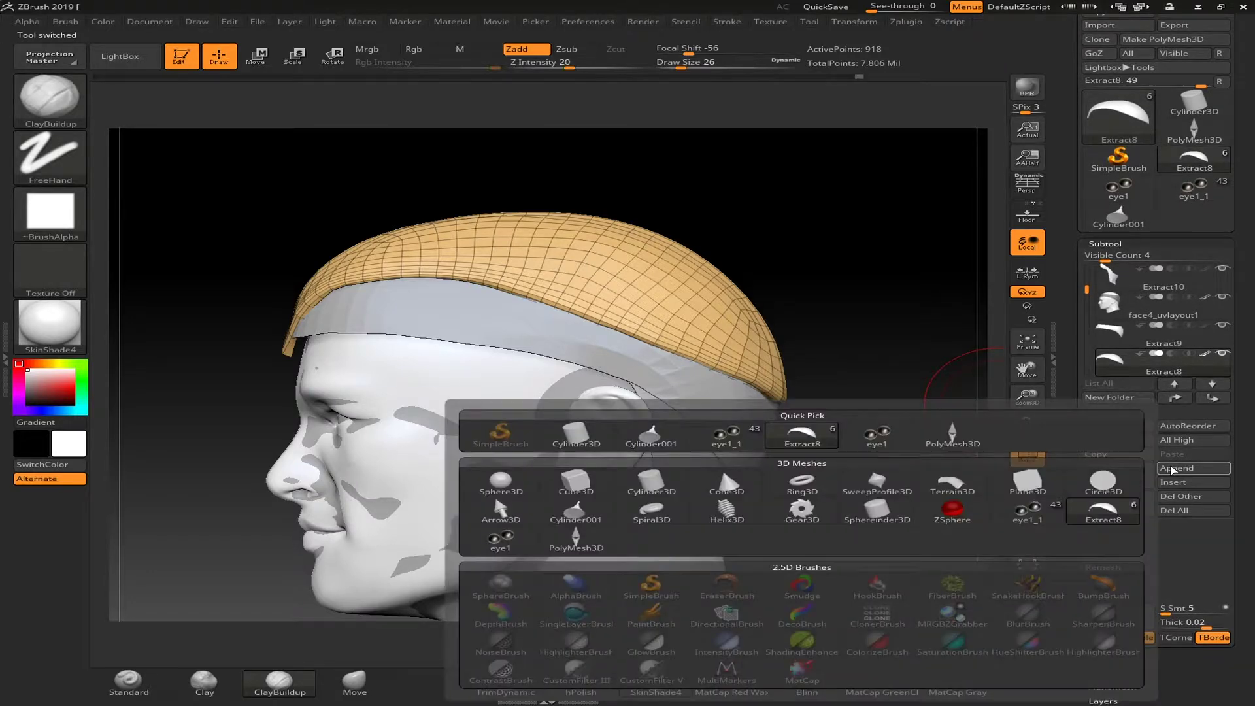
pyautogui.click(654, 433)
pyautogui.keyDown('alt'); pyautogui.moveTo(815, 318); pyautogui.dragTo(886, 425); pyautogui.keyUp('alt')
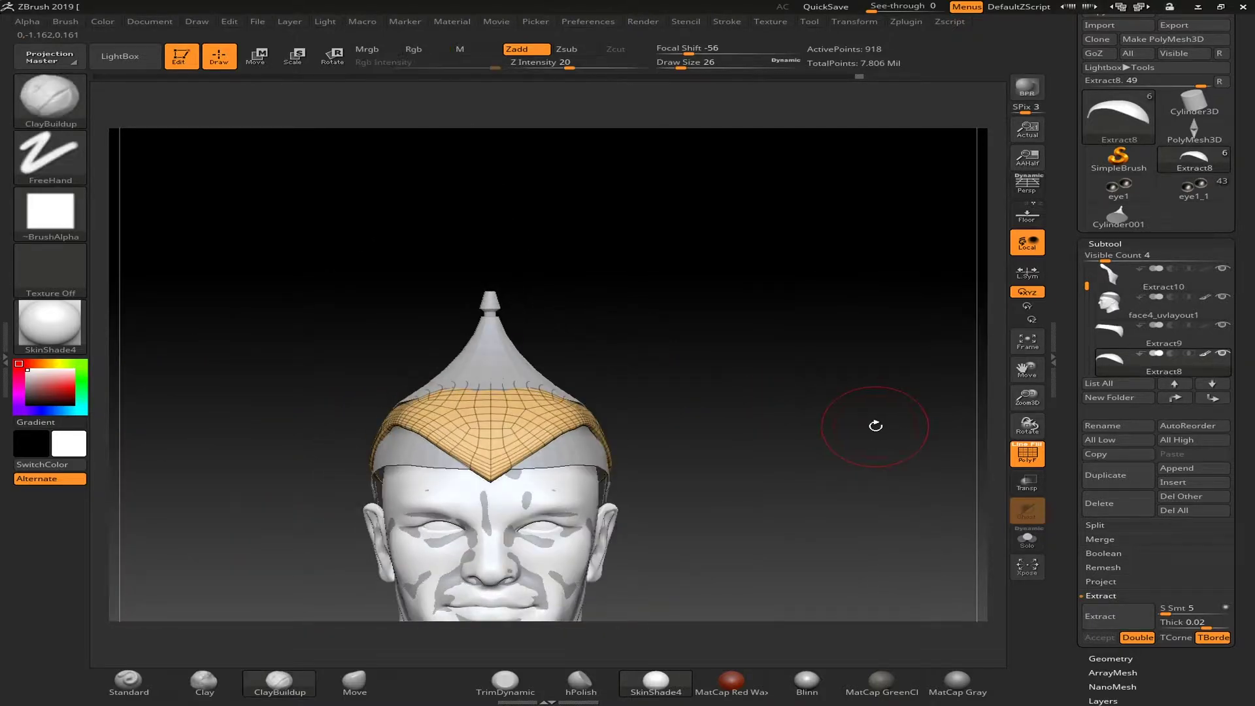
pyautogui.keyDown('alt'); pyautogui.moveTo(733, 364); pyautogui.dragTo(941, 343); pyautogui.keyUp('alt')
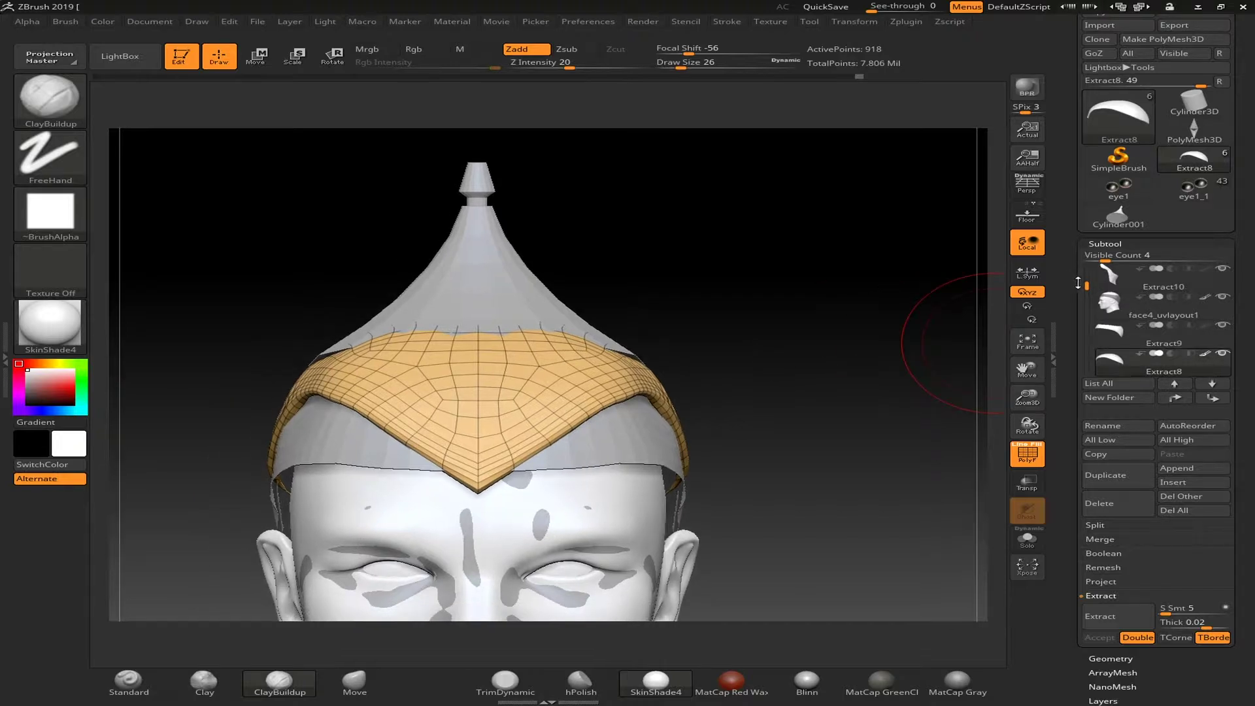
# - Select the Cylinder002 spire subtool and try adjusting its base edge with the Move brush at a Draw Size of 9
pyautogui.moveTo(1085, 285); pyautogui.dragTo(1085, 315)
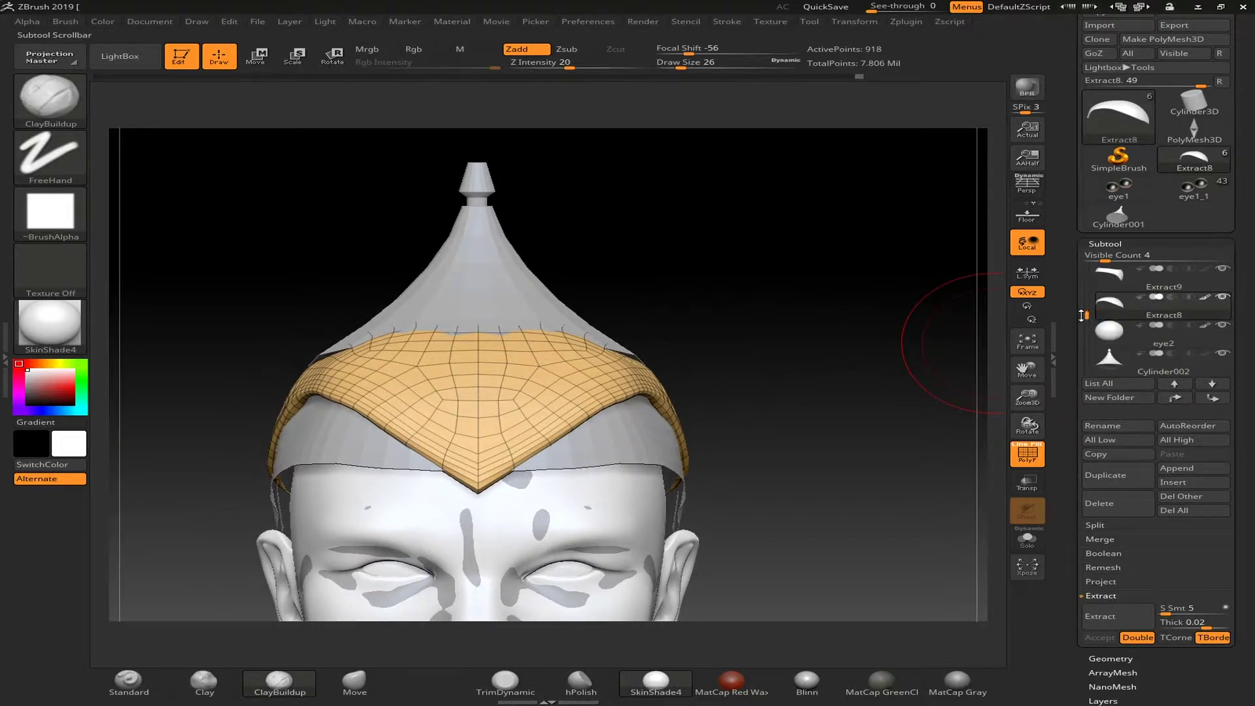
pyautogui.click(1119, 364)
pyautogui.click(355, 683)
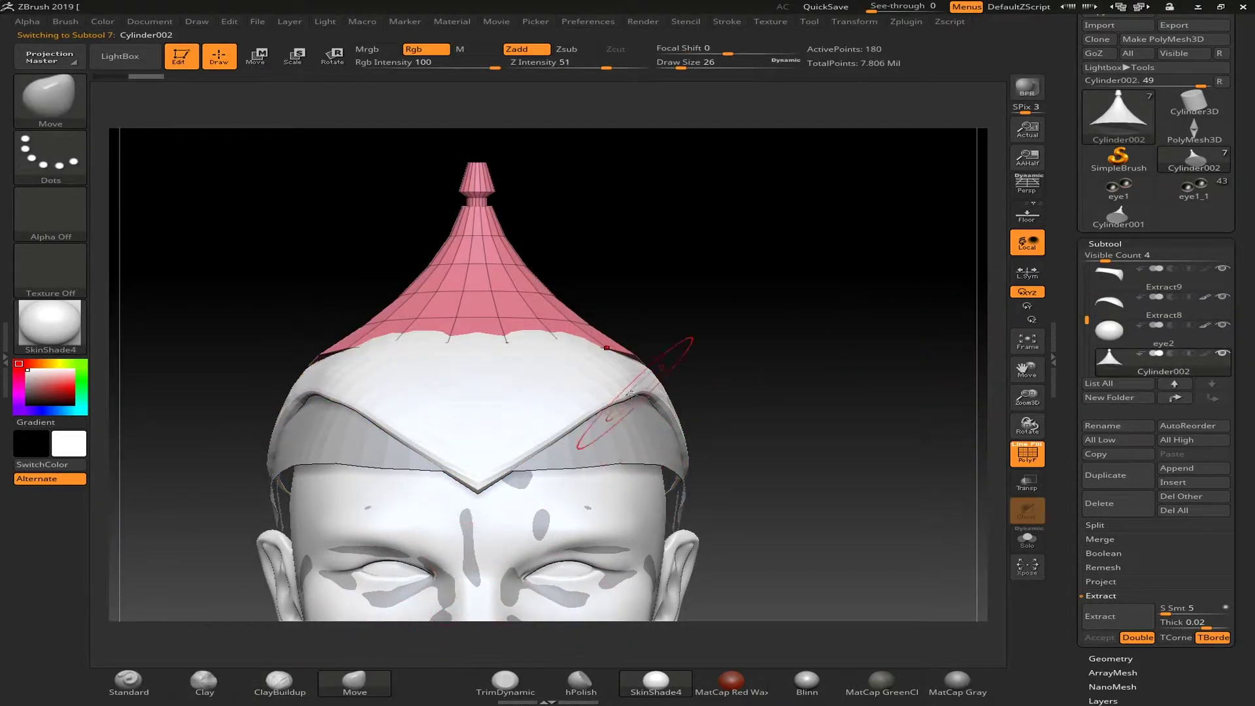
pyautogui.press('[')
pyautogui.press('[')
pyautogui.press('[')
pyautogui.moveTo(618, 352)
pyautogui.mouseDown(button='right')
pyautogui.moveTo(602, 376)
pyautogui.moveTo(602, 357)
pyautogui.mouseUp(button='right')
pyautogui.moveTo(577, 357); pyautogui.dragTo(732, 352)
pyautogui.moveTo(752, 347); pyautogui.dragTo(824, 327, button='right')
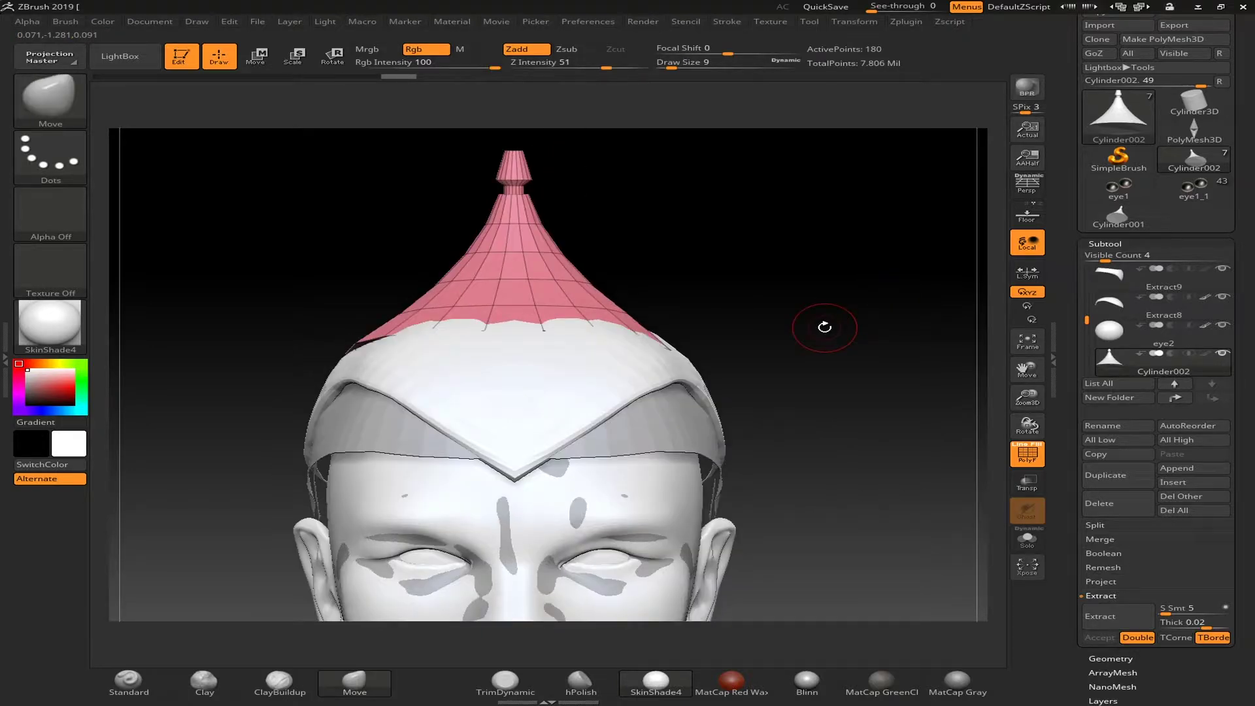
# - Undo the last three changes to the Cylinder002 spire
pyautogui.press('ctrl')
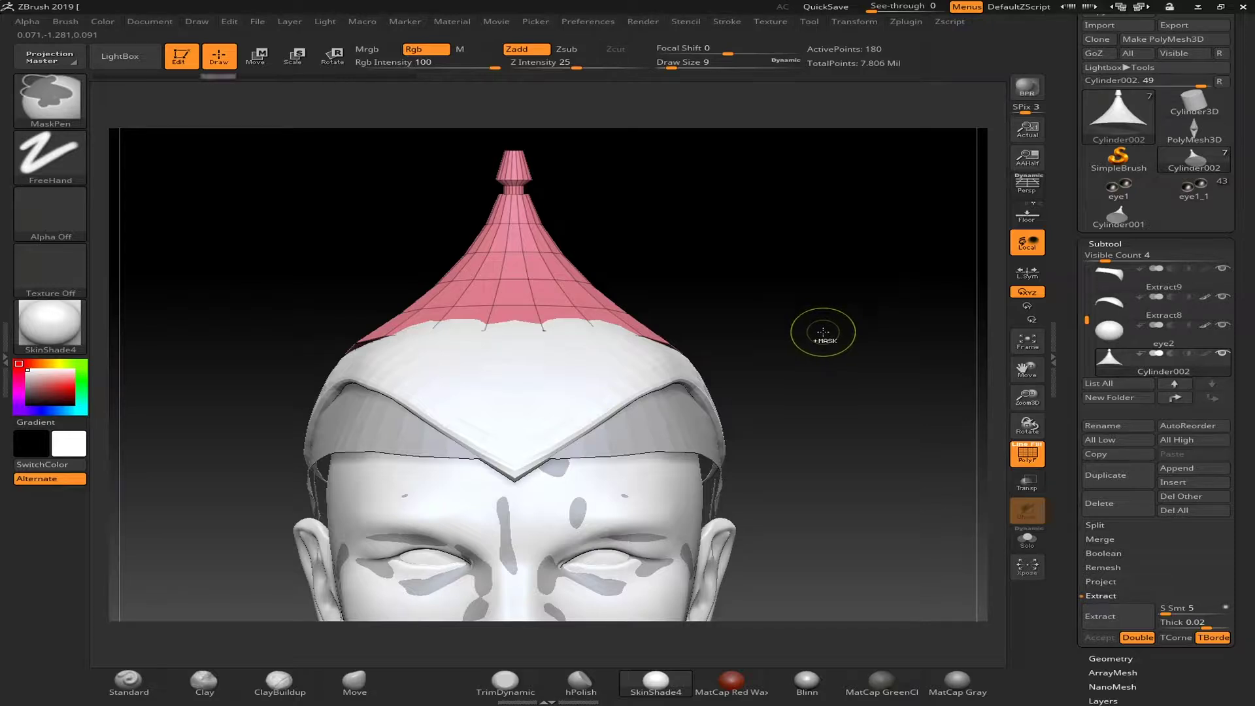
pyautogui.hotkey('ctrl', 'z')
pyautogui.hotkey('ctrl', 'z')
pyautogui.hotkey('ctrl', 'z')
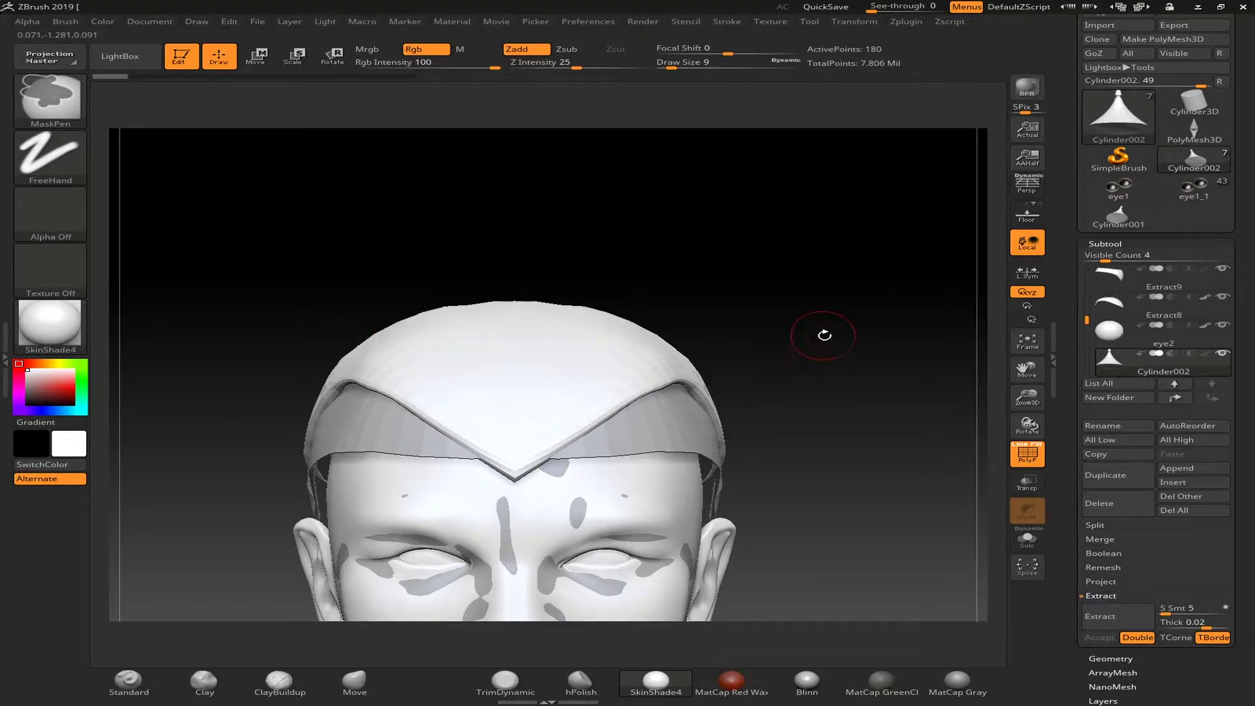
# - Isolate the Cylinder002 spire and the Extract8 cap in turn to check them, and show all subtools again
pyautogui.moveTo(1084, 319); pyautogui.dragTo(1085, 327)
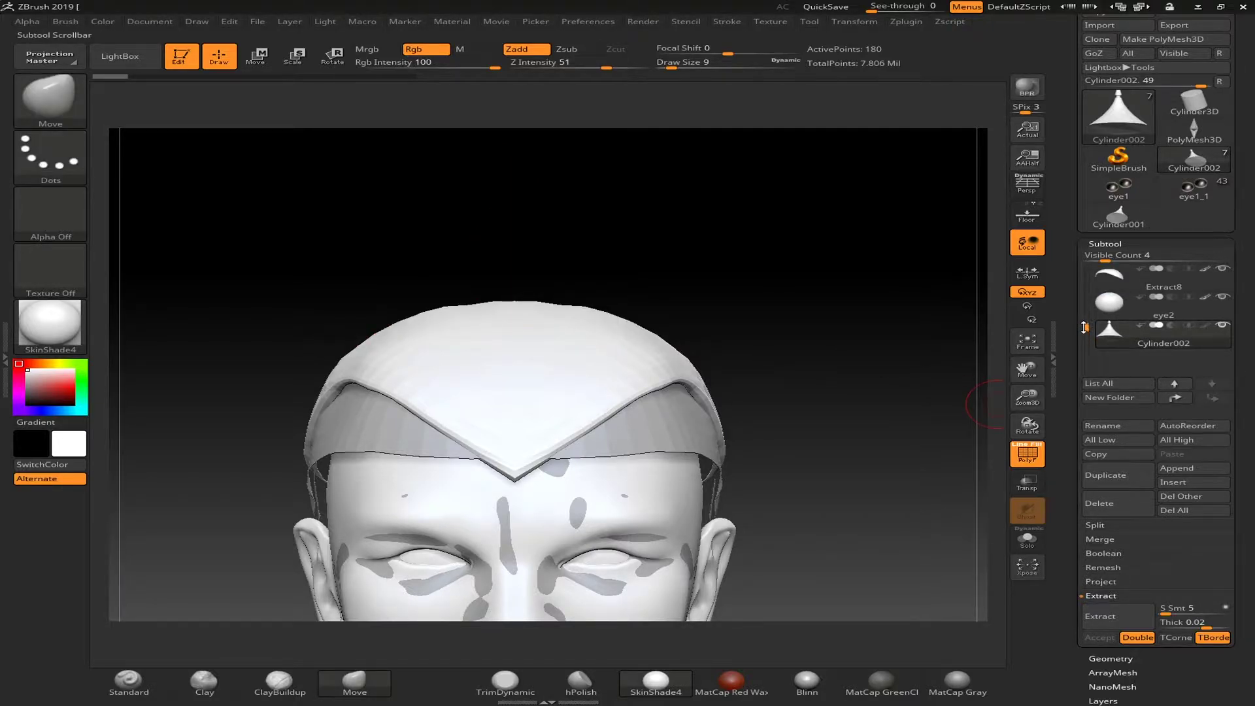
pyautogui.moveTo(1123, 350)
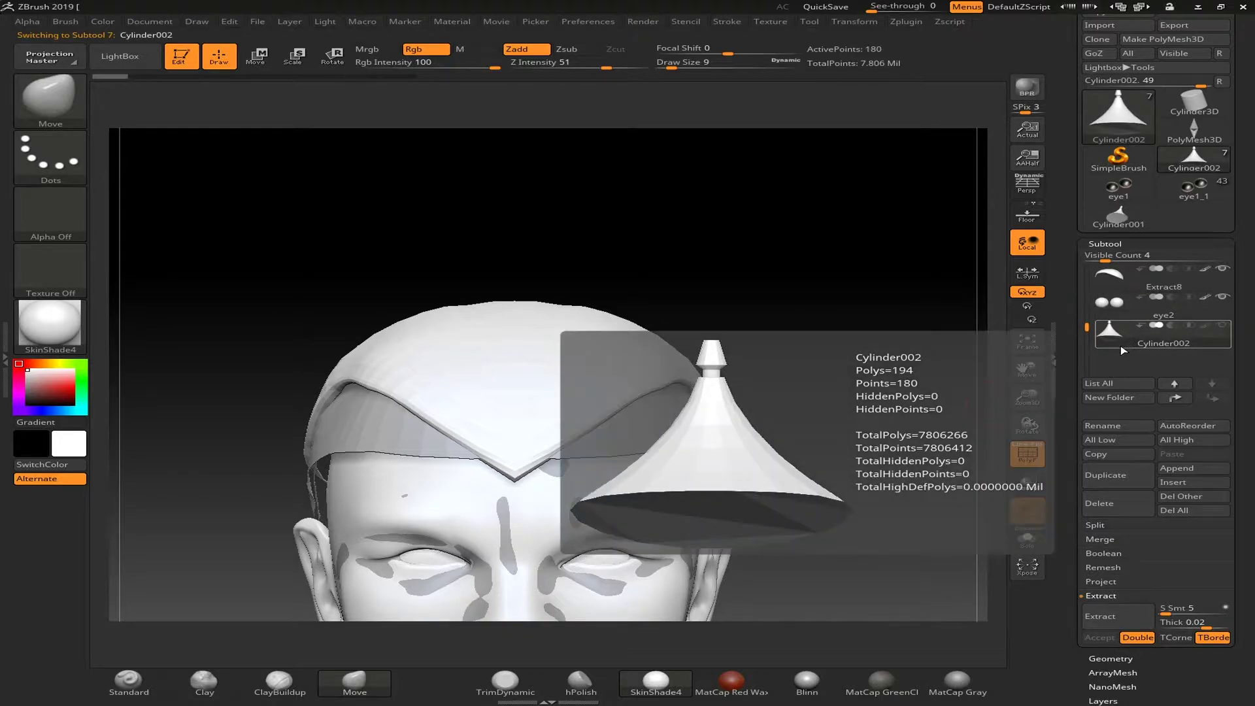
pyautogui.click(1027, 539)
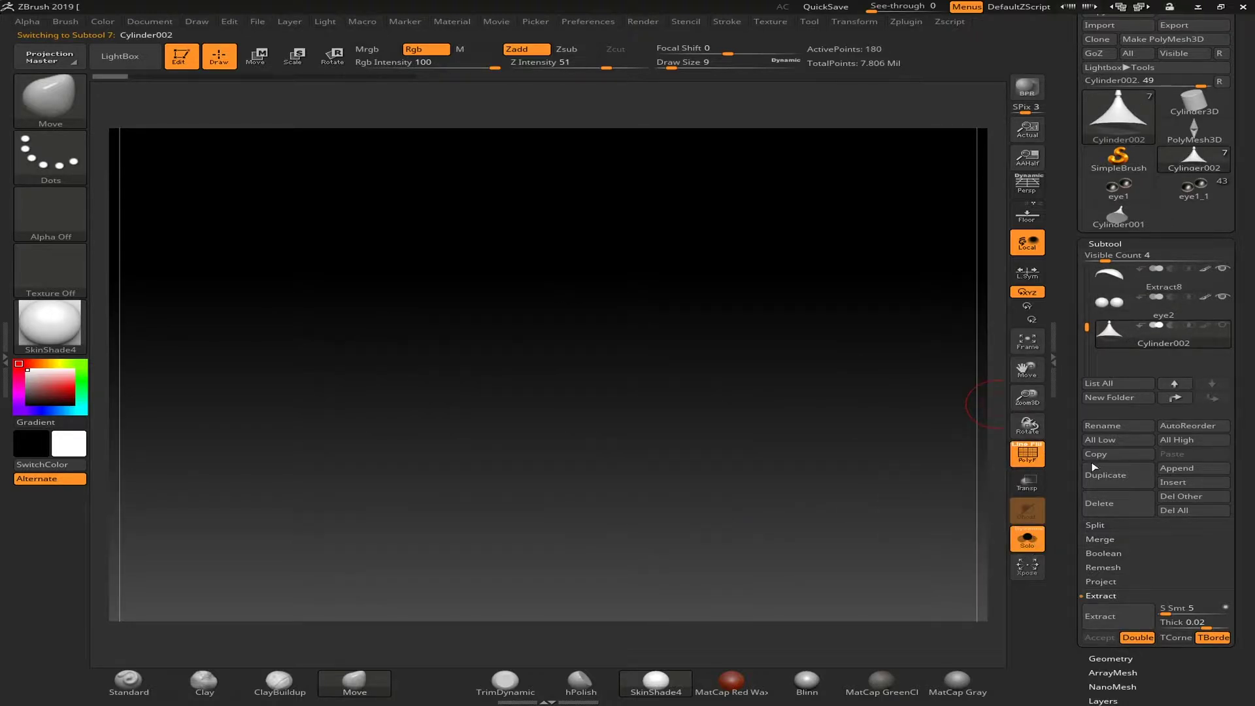
pyautogui.moveTo(1087, 325)
pyautogui.mouseDown()
pyautogui.moveTo(1087, 256)
pyautogui.moveTo(1085, 326)
pyautogui.mouseUp()
pyautogui.click(1125, 277)
pyautogui.click(1192, 468)
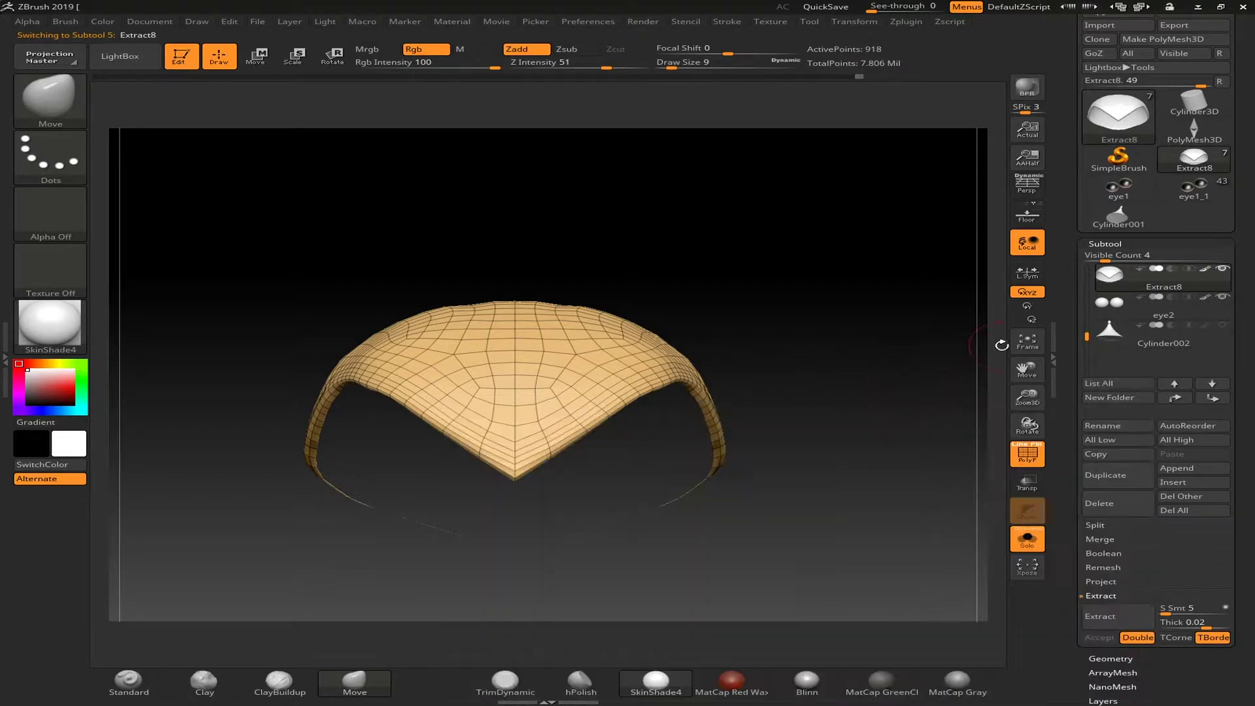
pyautogui.click(1027, 537)
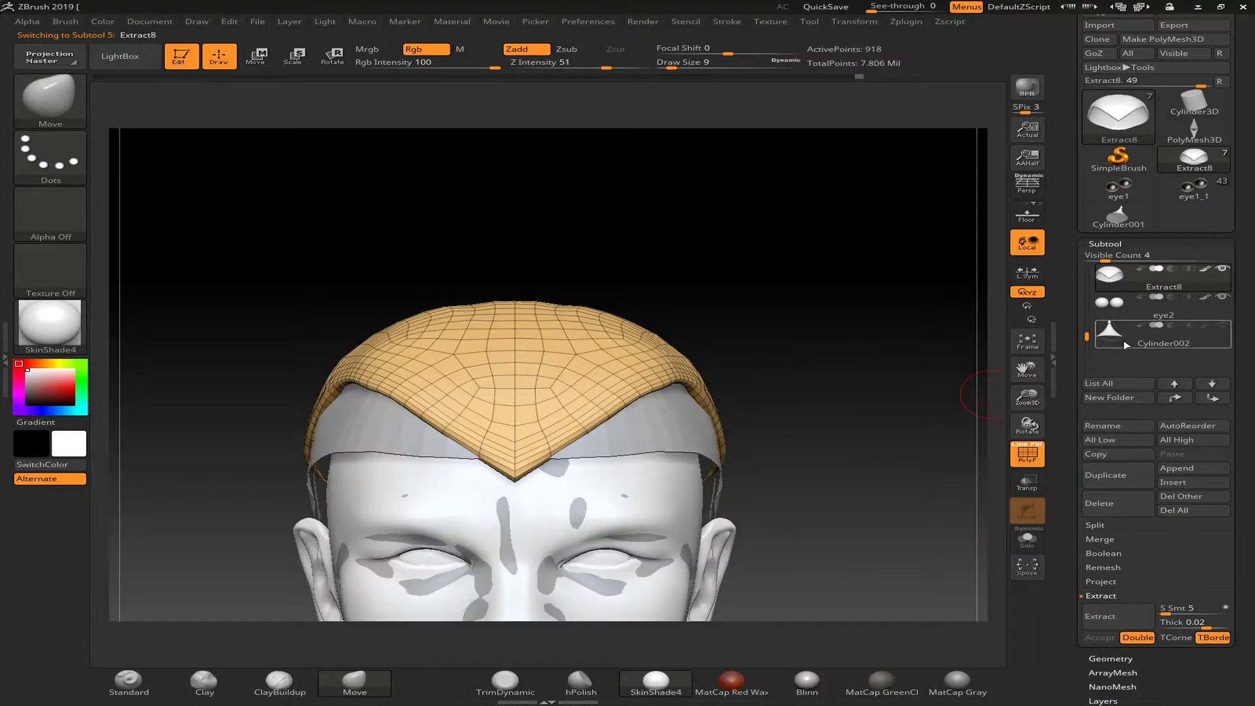
# - Make Cylinder002 the active subtool and frame it to locate the spire relative to the head
pyautogui.click(1126, 344)
pyautogui.moveTo(853, 364); pyautogui.dragTo(890, 387)
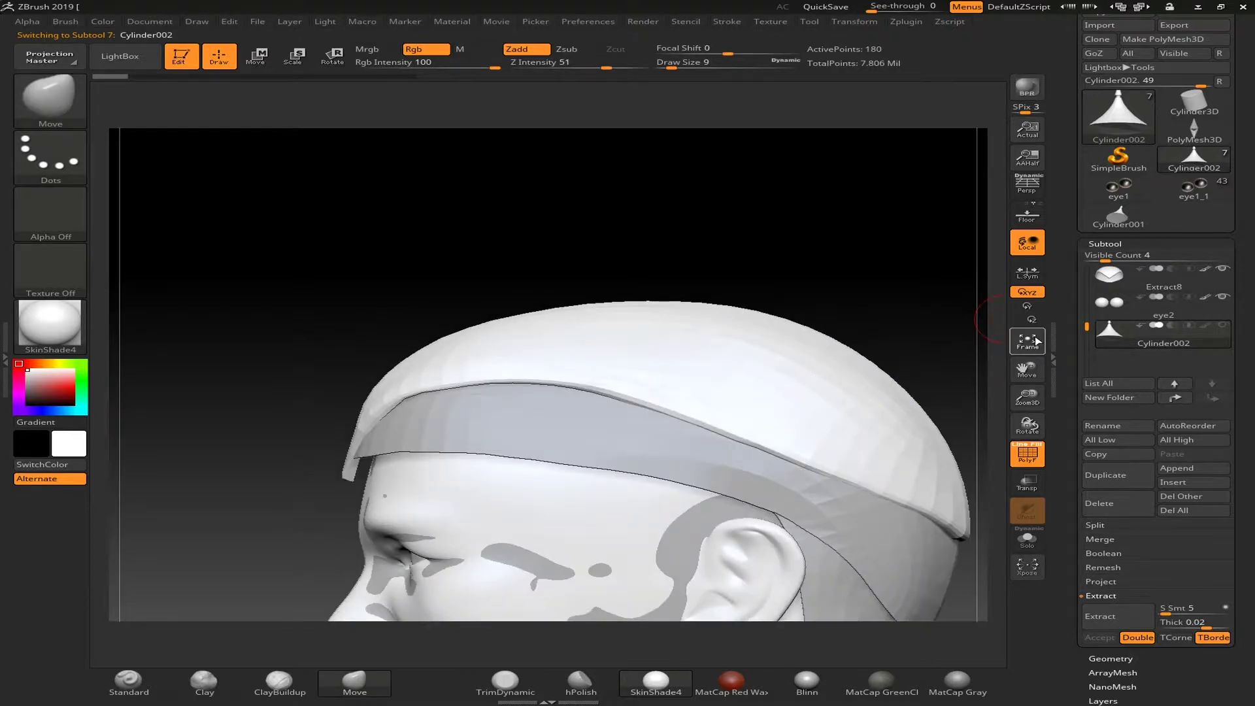
pyautogui.click(1033, 340)
pyautogui.keyDown('ctrl'); pyautogui.moveTo(891, 355); pyautogui.dragTo(584, 347, button='right'); pyautogui.keyUp('ctrl')
pyautogui.moveTo(1027, 369); pyautogui.dragTo(1028, 341)
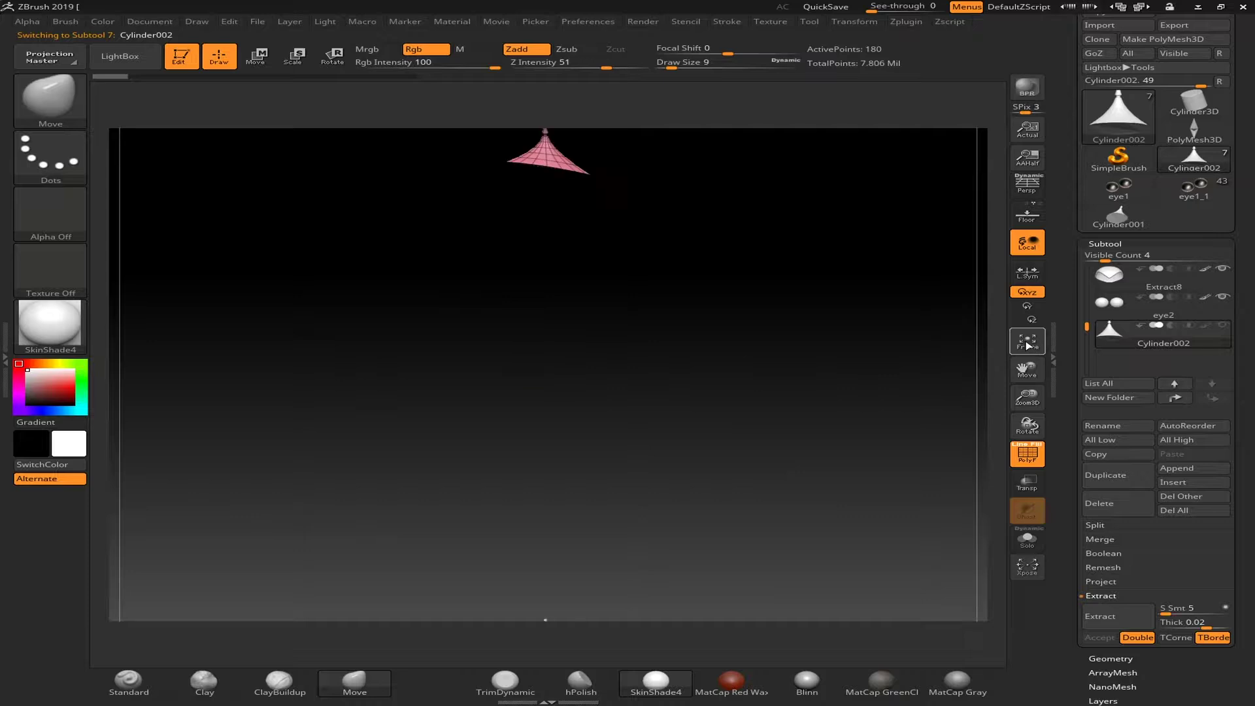
pyautogui.keyDown('alt'); pyautogui.moveTo(858, 426); pyautogui.dragTo(812, 295, button='right'); pyautogui.keyUp('alt')
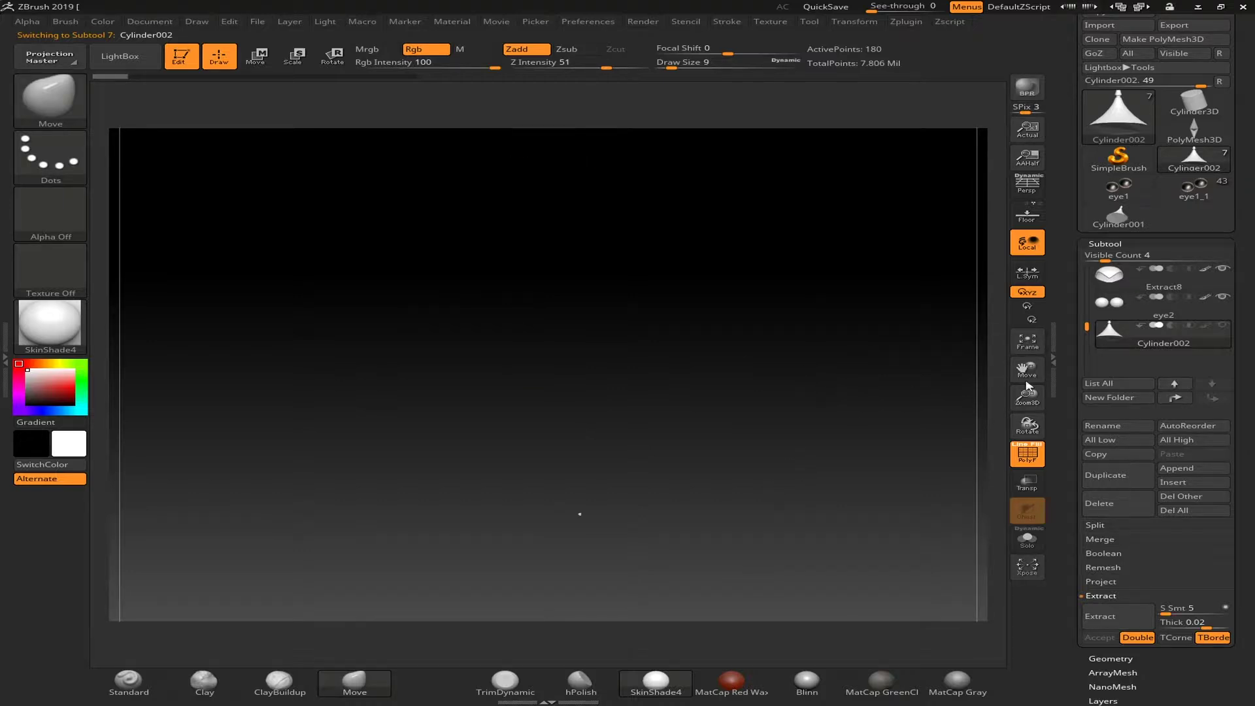
# - Delete the Cylinder002 subtool and append the Cylinder001 mesh to the head model as its replacement
pyautogui.click(1114, 503)
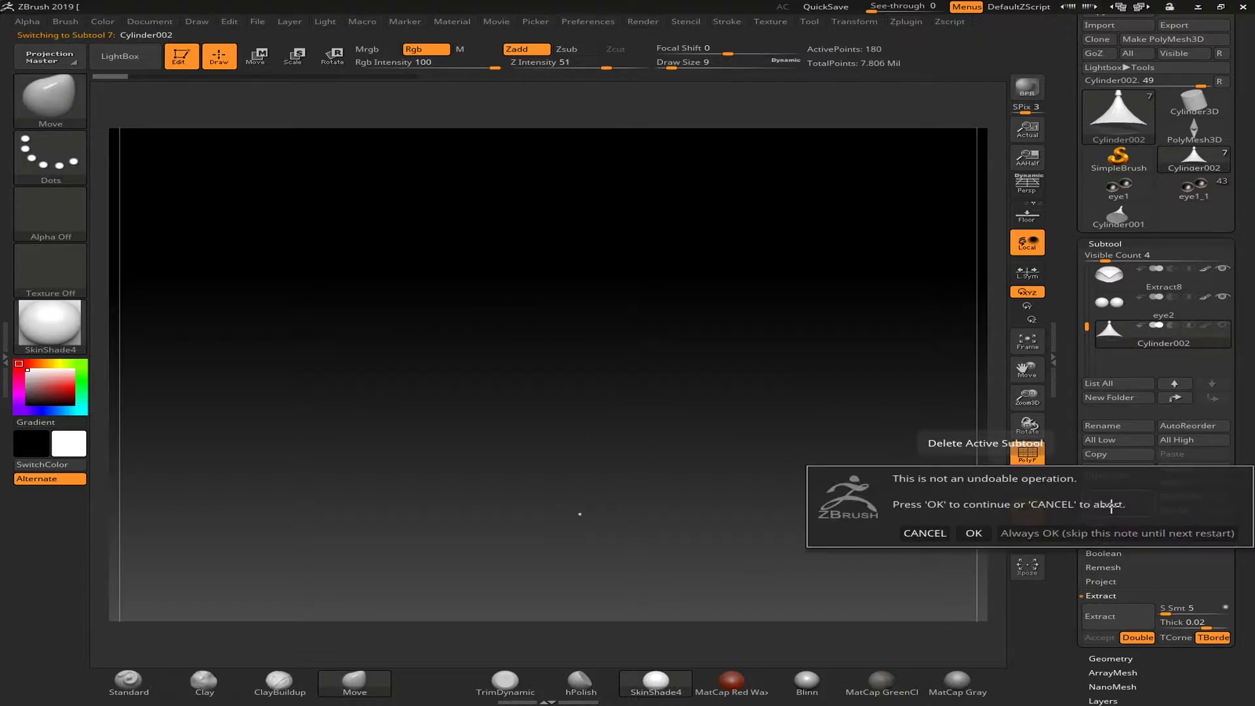
pyautogui.click(974, 533)
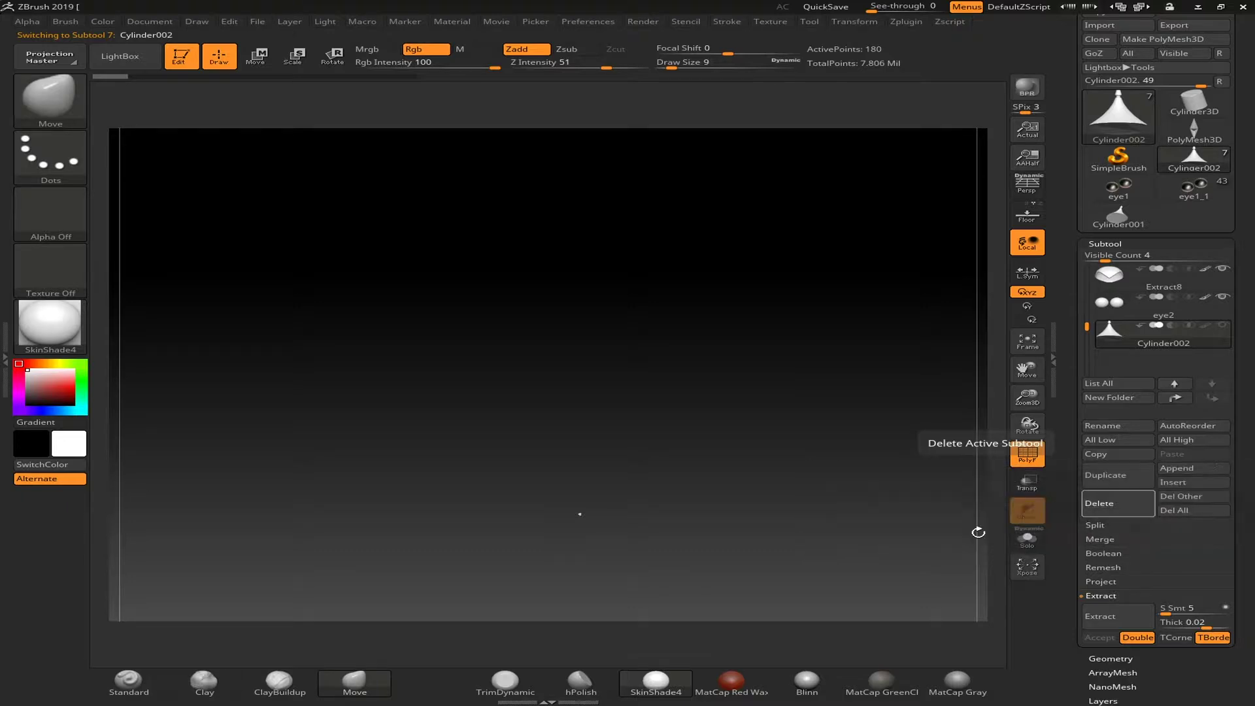
pyautogui.click(1188, 484)
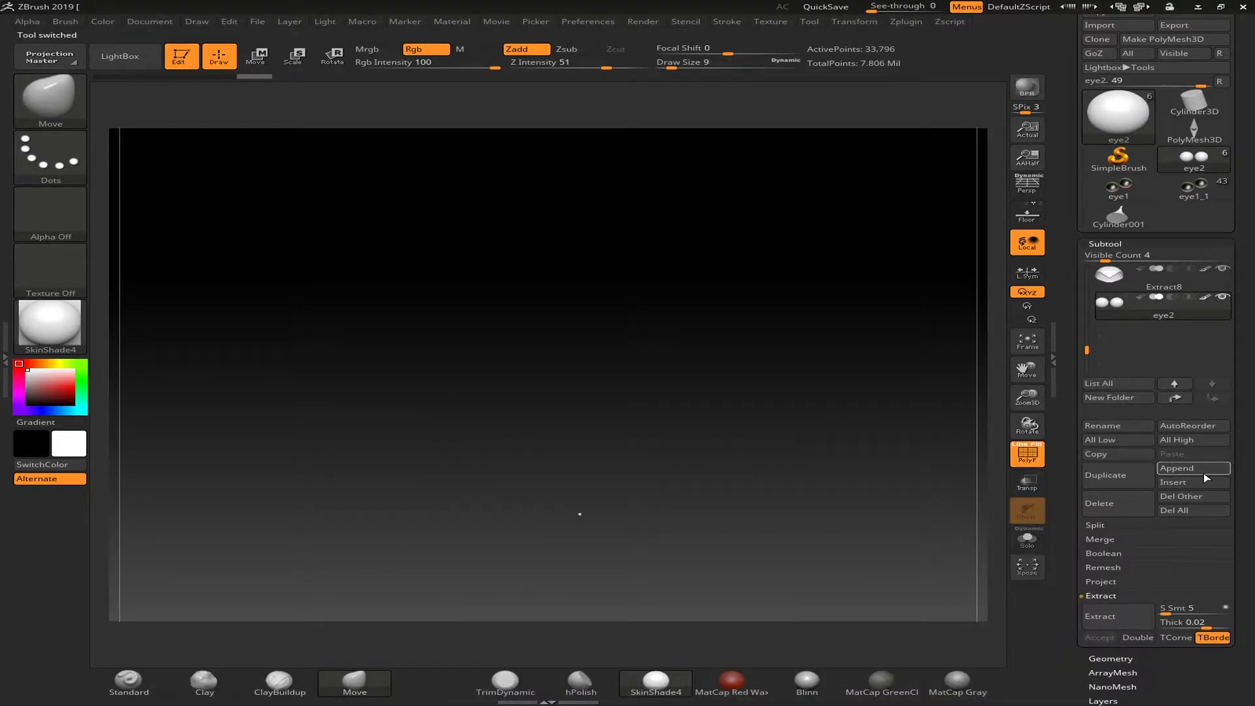
pyautogui.click(1192, 468)
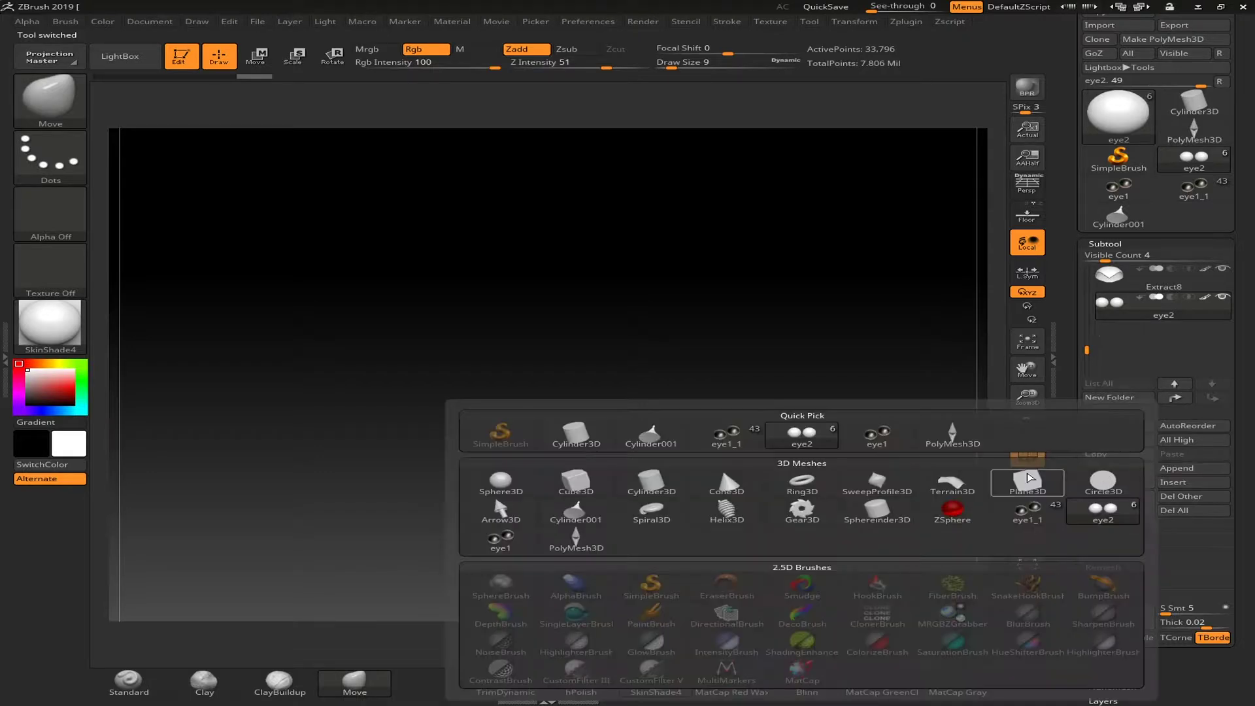
pyautogui.click(655, 434)
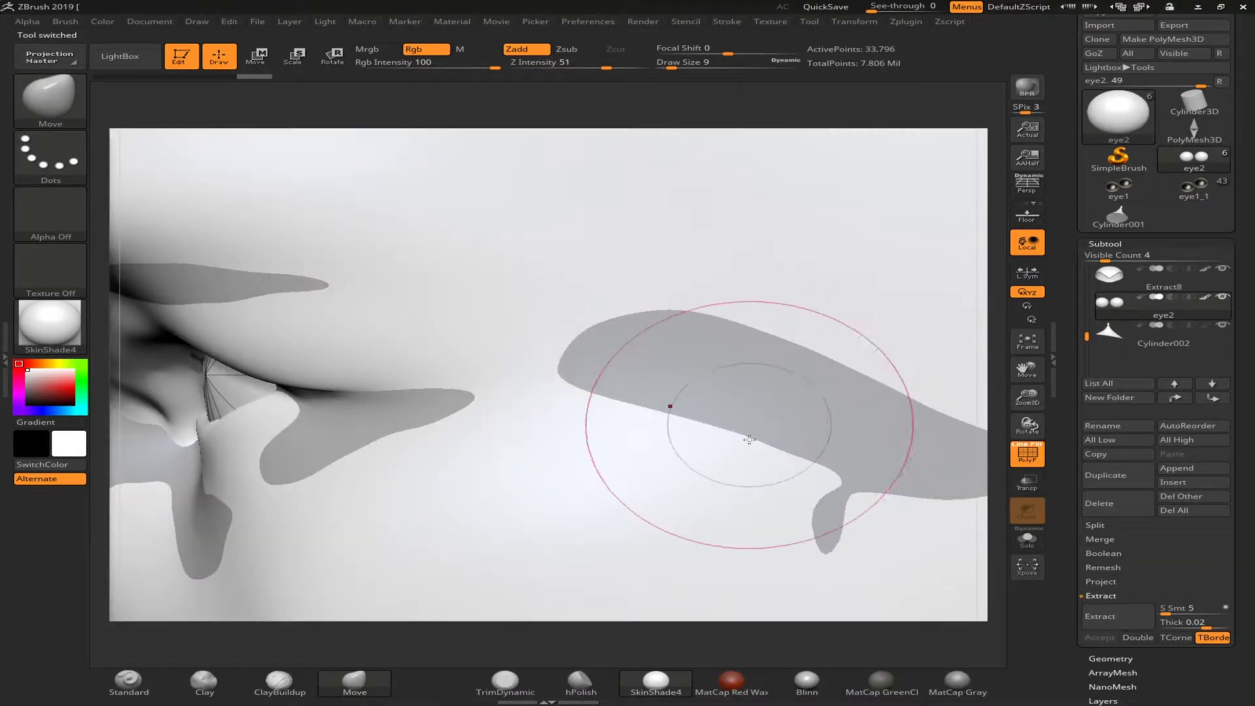
pyautogui.click(1028, 340)
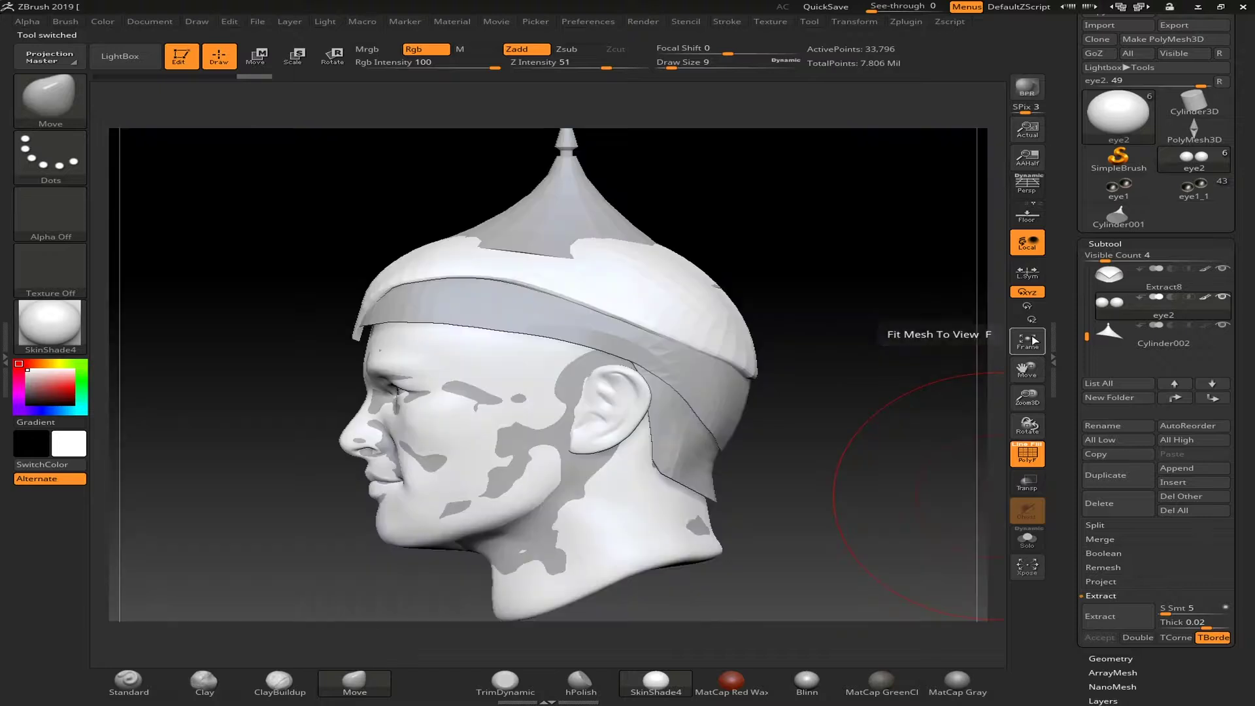
pyautogui.moveTo(779, 273); pyautogui.dragTo(897, 283)
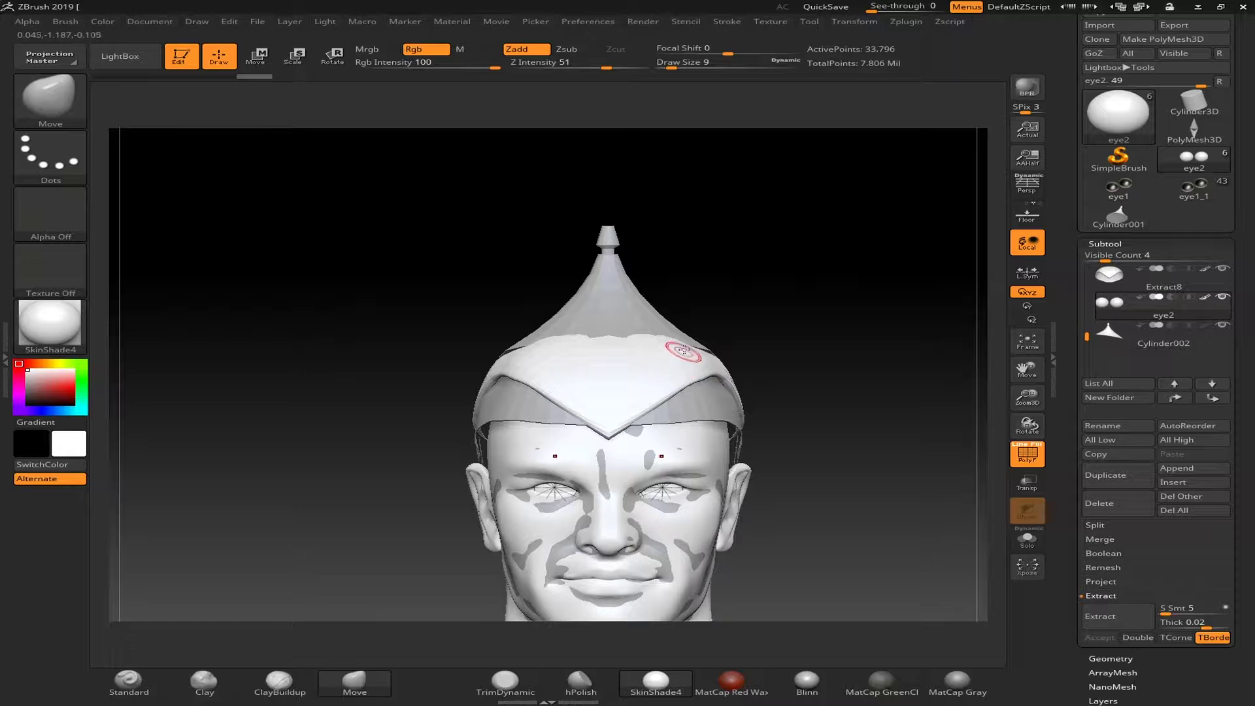
pyautogui.keyDown('ctrl'); pyautogui.moveTo(823, 329); pyautogui.dragTo(658, 238, button='right'); pyautogui.keyUp('ctrl')
# - Make the appended helmet spire the active subtool and pull its base rim onto the helmet's crown with the Move brush
pyautogui.keyDown('alt'); pyautogui.click(655, 224); pyautogui.keyUp('alt')
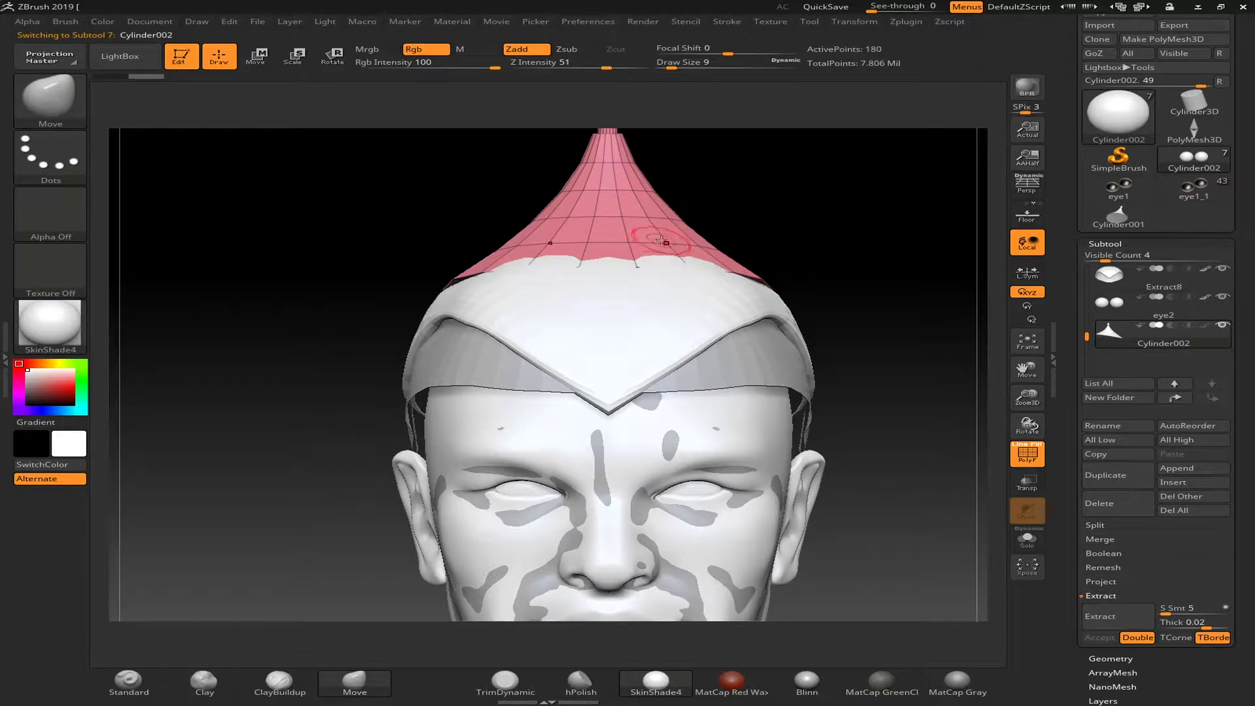
pyautogui.moveTo(766, 273)
pyautogui.mouseDown(button='right')
pyautogui.moveTo(752, 270)
pyautogui.moveTo(769, 272)
pyautogui.mouseUp(button='right')
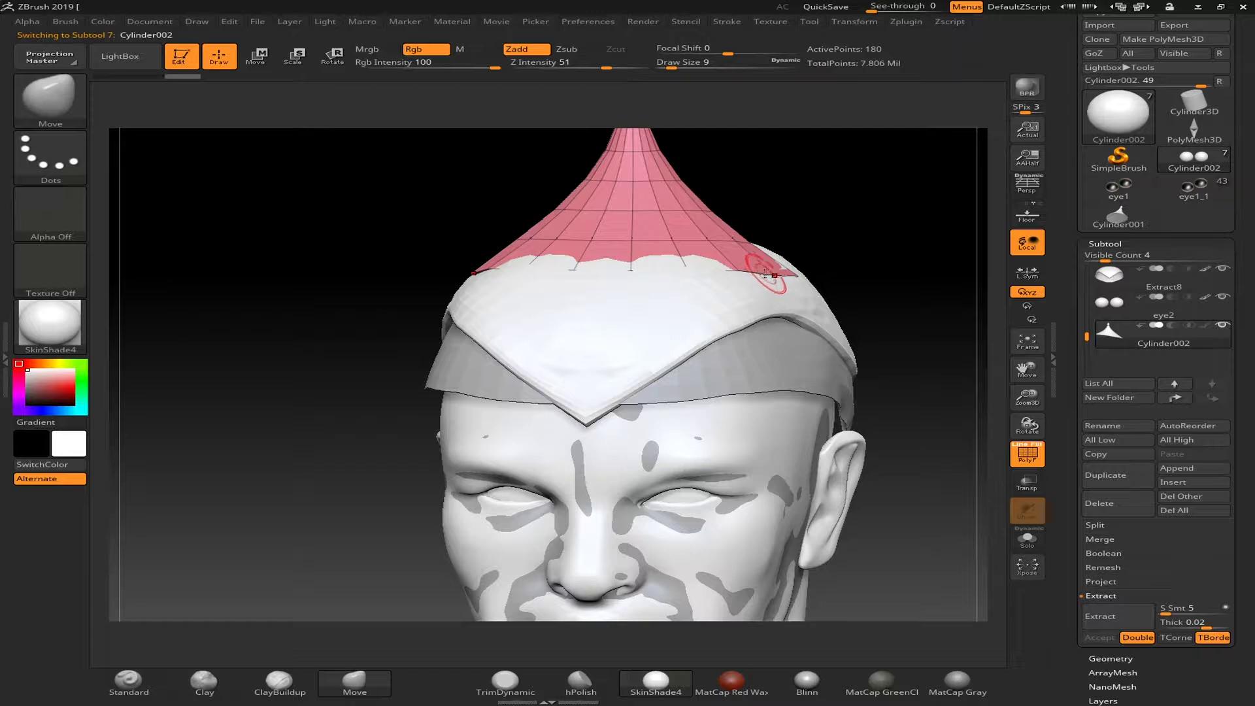
pyautogui.moveTo(797, 276); pyautogui.dragTo(796, 275)
pyautogui.moveTo(819, 265)
pyautogui.mouseDown(button='right')
pyautogui.moveTo(933, 247)
pyautogui.moveTo(766, 281)
pyautogui.moveTo(752, 268)
pyautogui.moveTo(777, 251)
pyautogui.mouseUp(button='right')
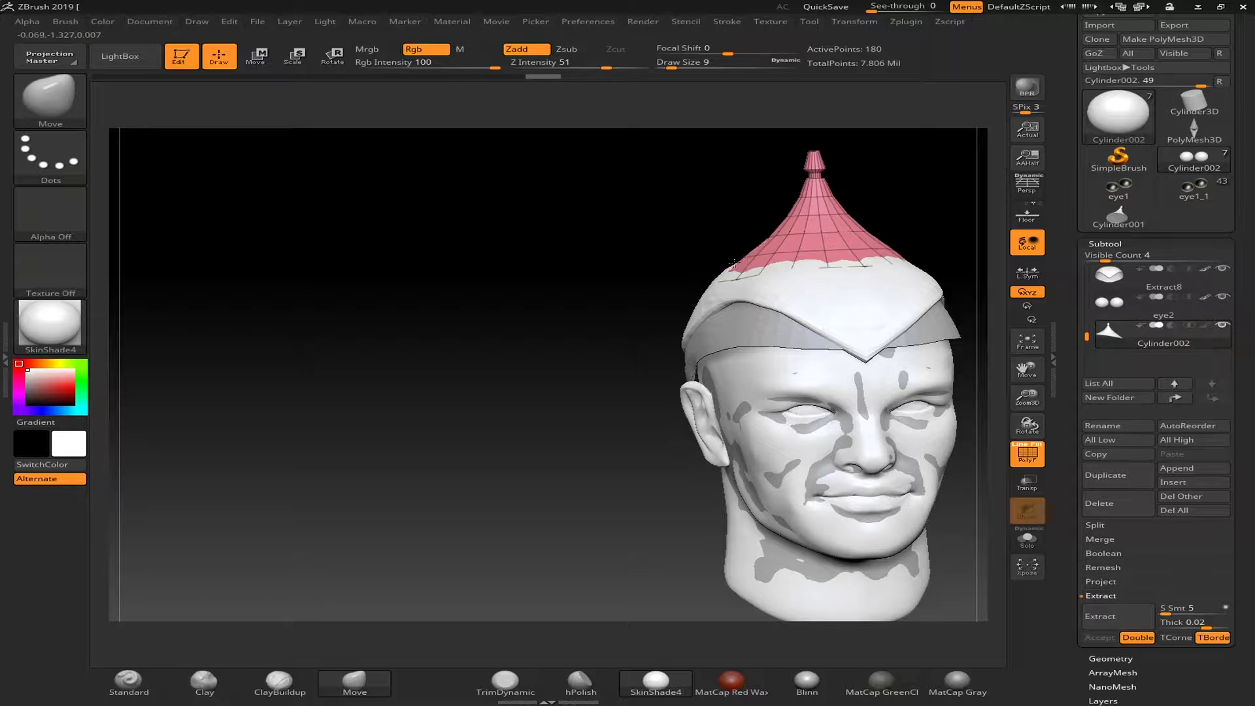
pyautogui.moveTo(774, 251)
pyautogui.mouseDown(button='right')
pyautogui.moveTo(891, 241)
pyautogui.moveTo(804, 221)
pyautogui.mouseUp(button='right')
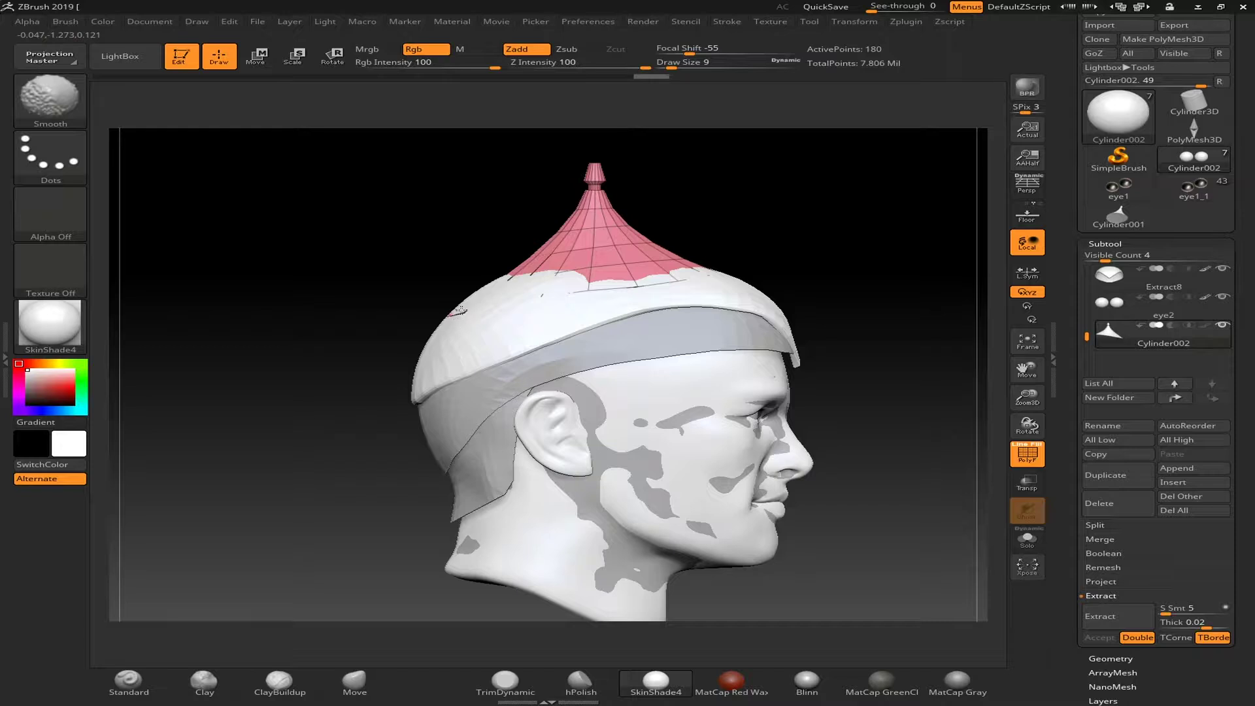
# - Smooth the uneven lower rim of the spire where it meets the side of the helmet
pyautogui.keyDown('shift'); pyautogui.moveTo(653, 283); pyautogui.dragTo(636, 279); pyautogui.keyUp('shift')
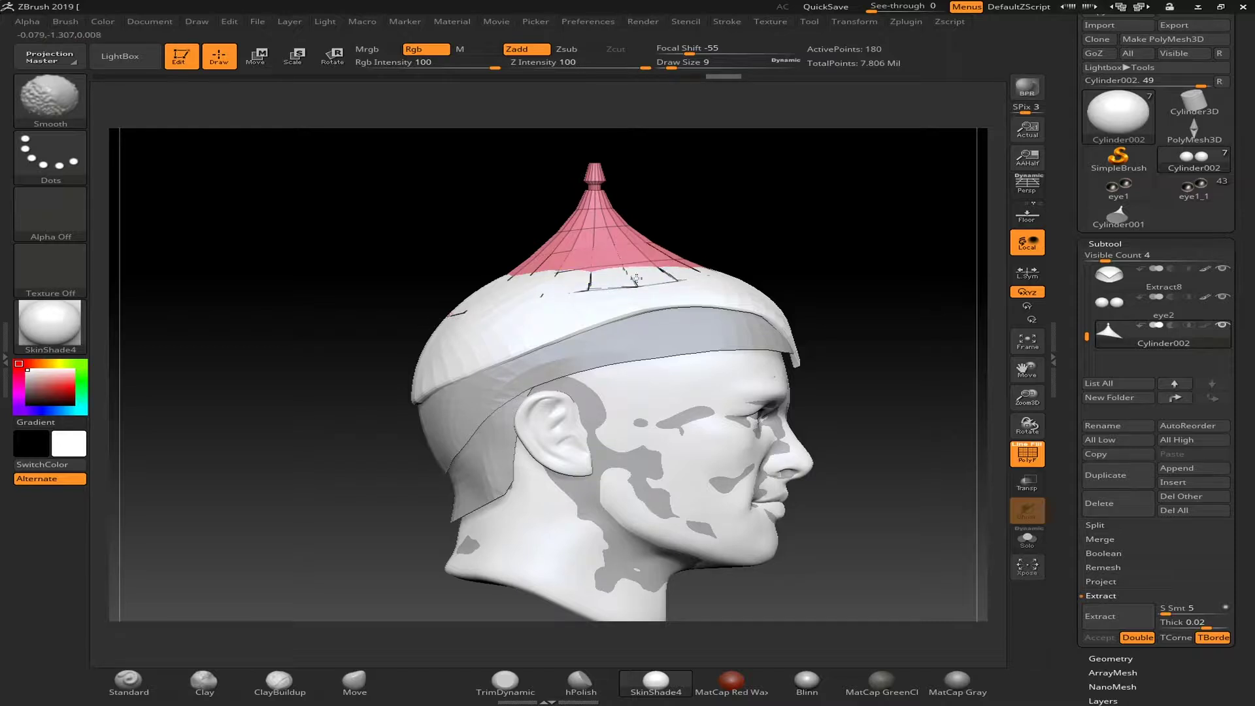
pyautogui.moveTo(804, 216); pyautogui.dragTo(708, 230, button='right')
pyautogui.keyDown('shift'); pyautogui.moveTo(674, 271); pyautogui.dragTo(616, 284); pyautogui.keyUp('shift')
pyautogui.moveTo(875, 268)
pyautogui.mouseDown(button='right')
pyautogui.moveTo(863, 229)
pyautogui.moveTo(900, 224)
pyautogui.moveTo(846, 216)
pyautogui.moveTo(857, 225)
pyautogui.moveTo(819, 230)
pyautogui.mouseUp(button='right')
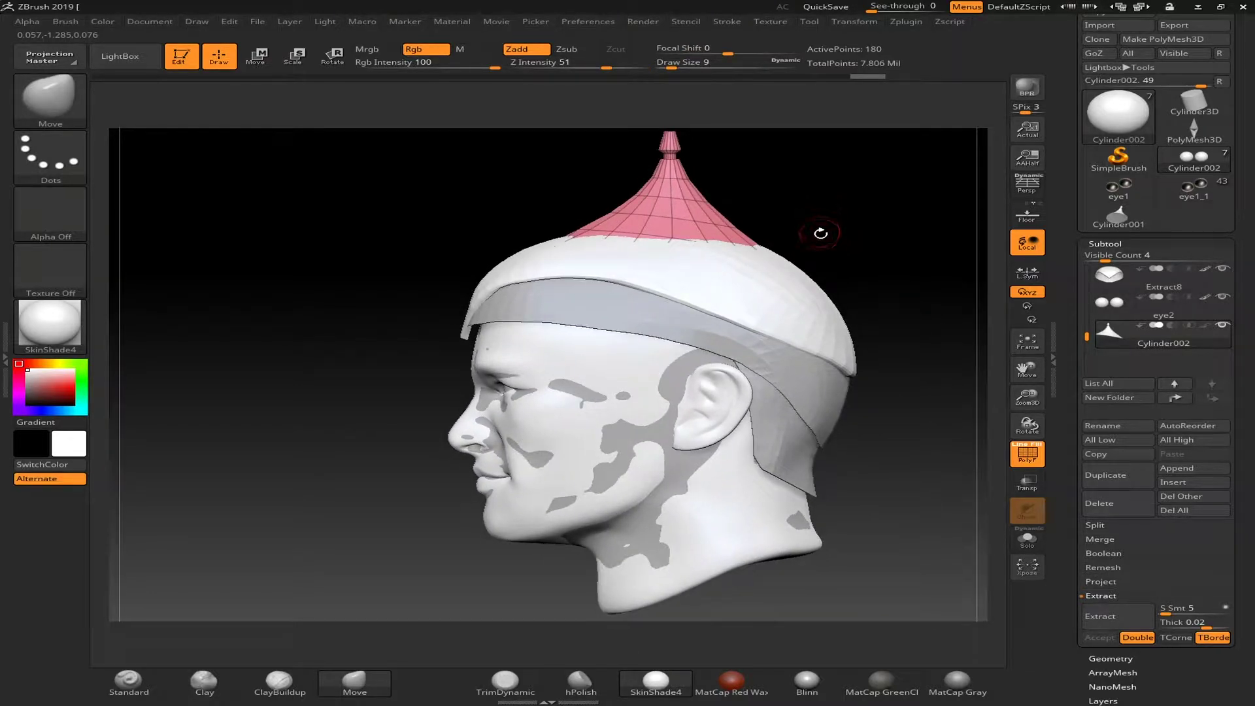
# - Extend the front and back of the spire's base along the helmet using the Move brush at draw sizes 54 and 22
pyautogui.press(']')
pyautogui.moveTo(745, 230)
pyautogui.mouseDown()
pyautogui.moveTo(760, 243)
pyautogui.moveTo(749, 237)
pyautogui.mouseUp()
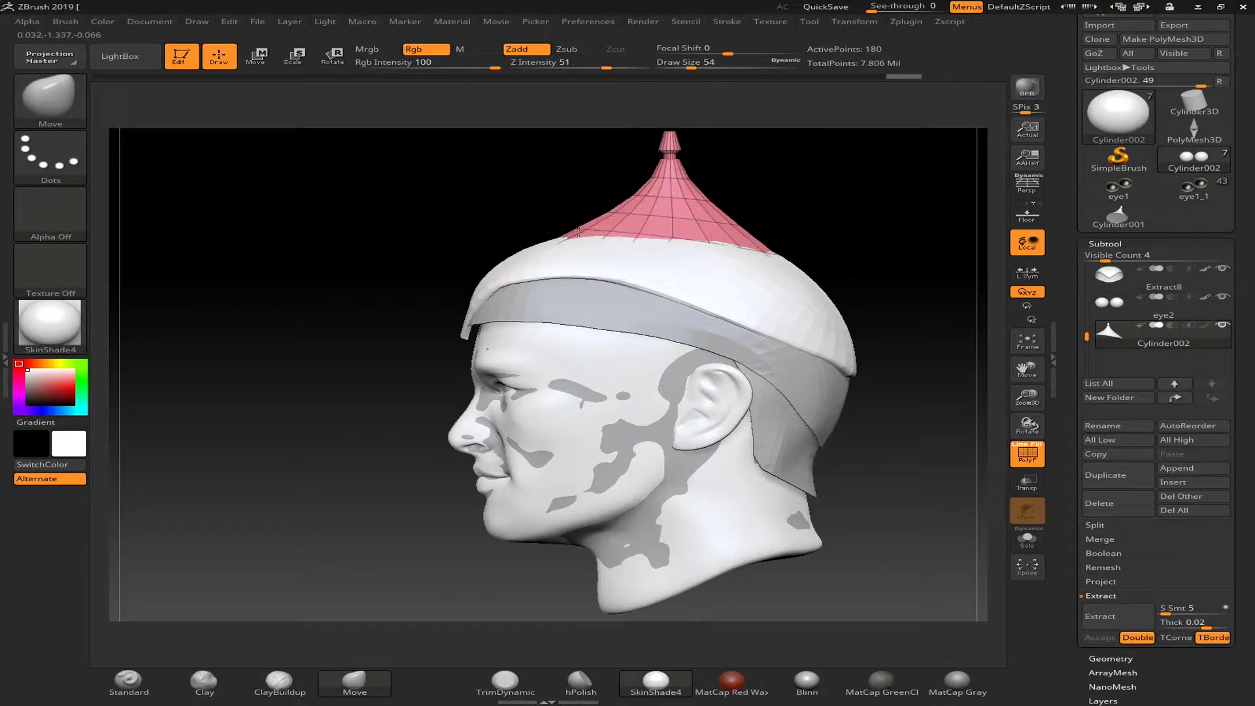
pyautogui.press('[')
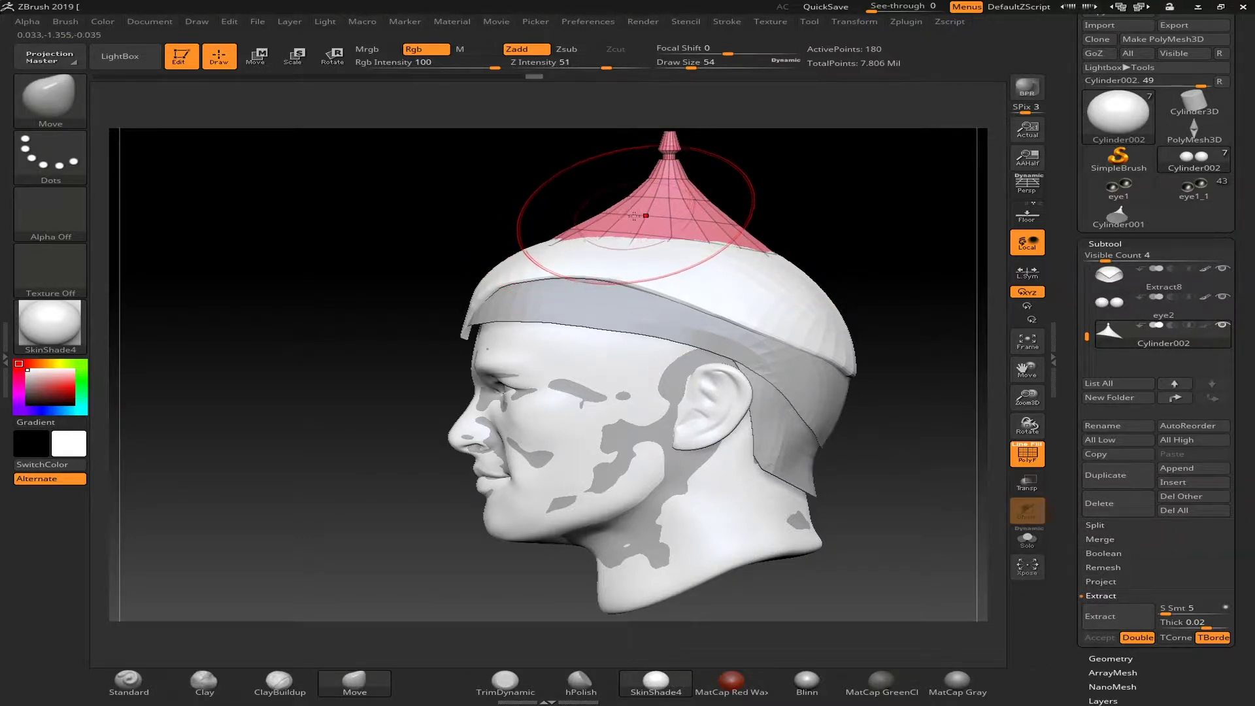
pyautogui.press('[')
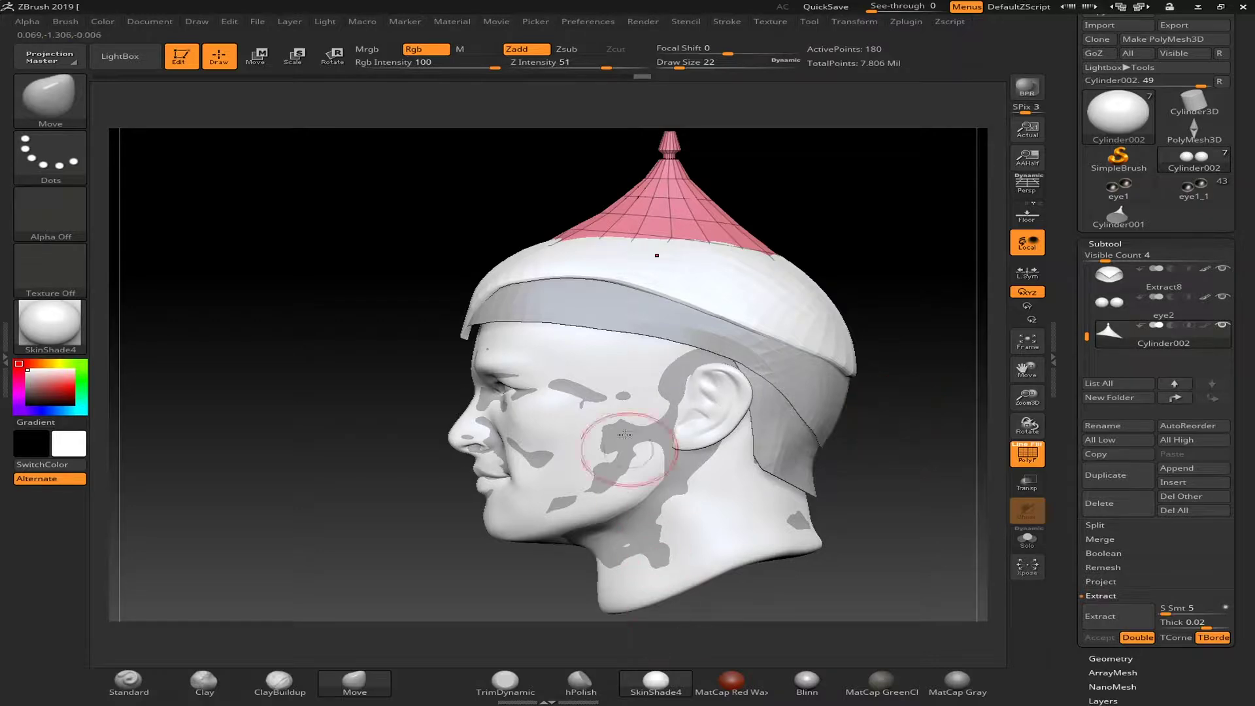
pyautogui.moveTo(868, 253)
pyautogui.mouseDown()
pyautogui.moveTo(932, 264)
pyautogui.moveTo(877, 272)
pyautogui.mouseUp()
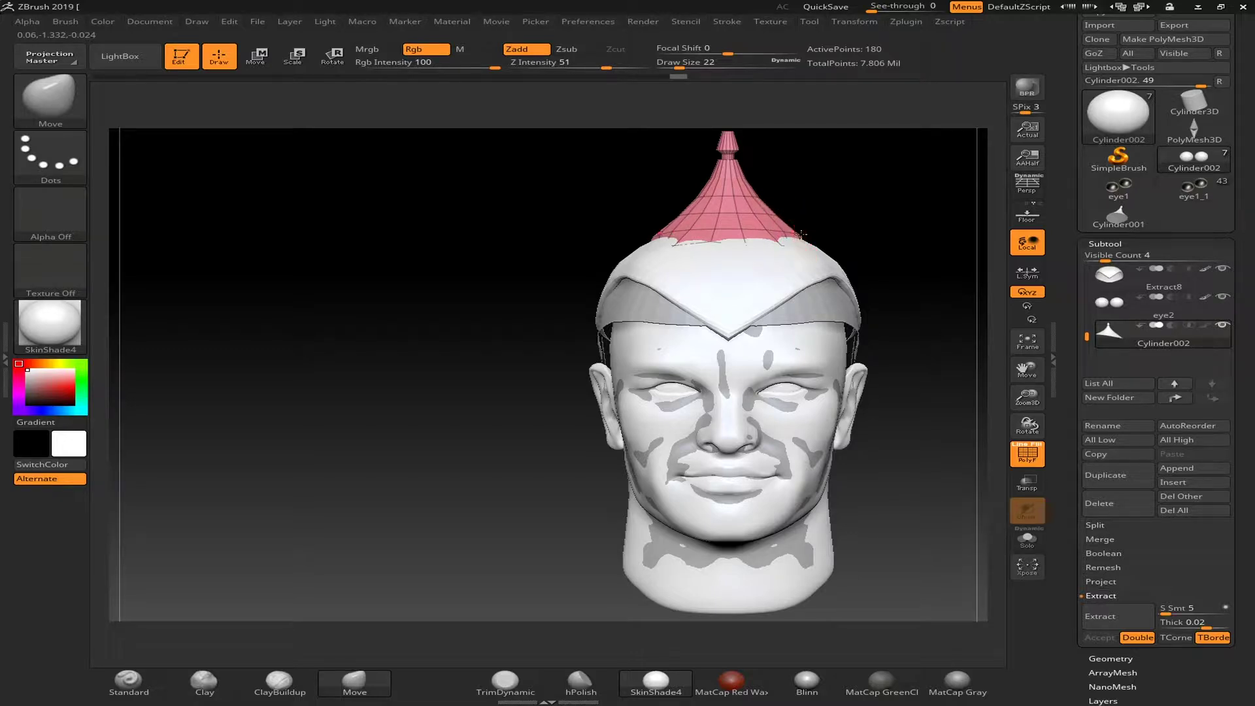
# - Adjust the front and side rim points of the spire to follow the helmet's crown, using the Move brush at size 22
pyautogui.press('shift')
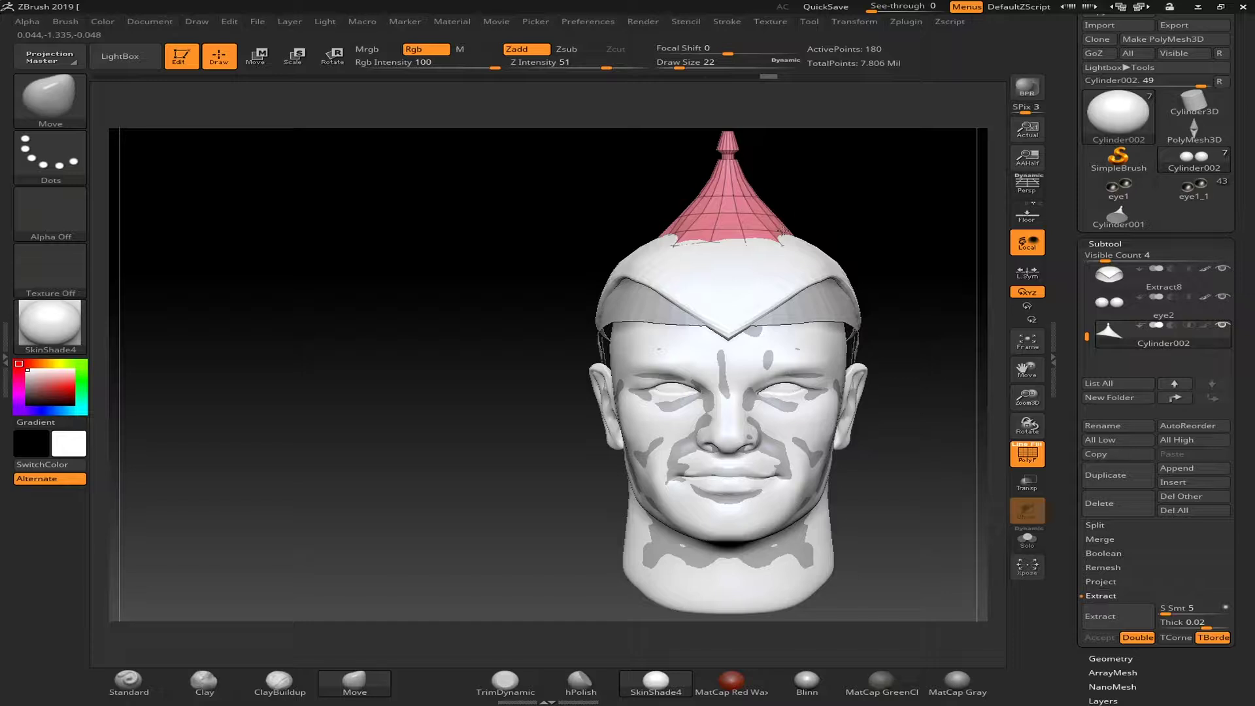
pyautogui.press('ctrl')
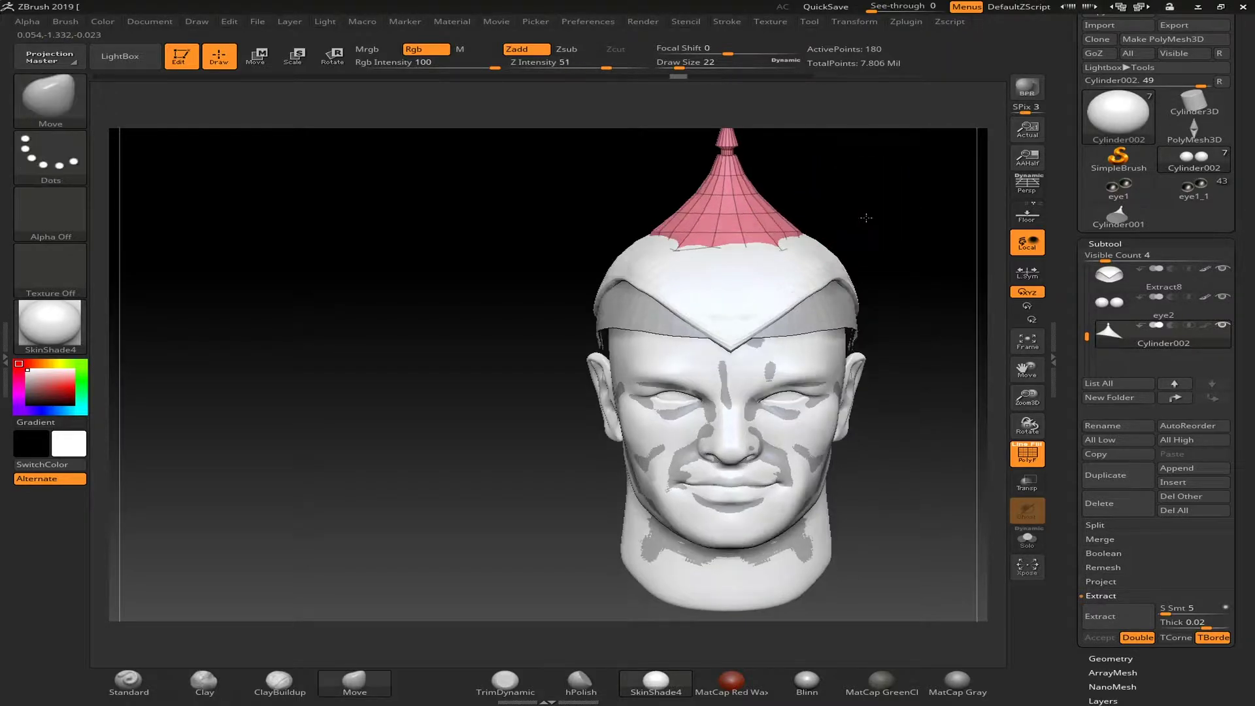
pyautogui.moveTo(863, 213); pyautogui.dragTo(673, 237)
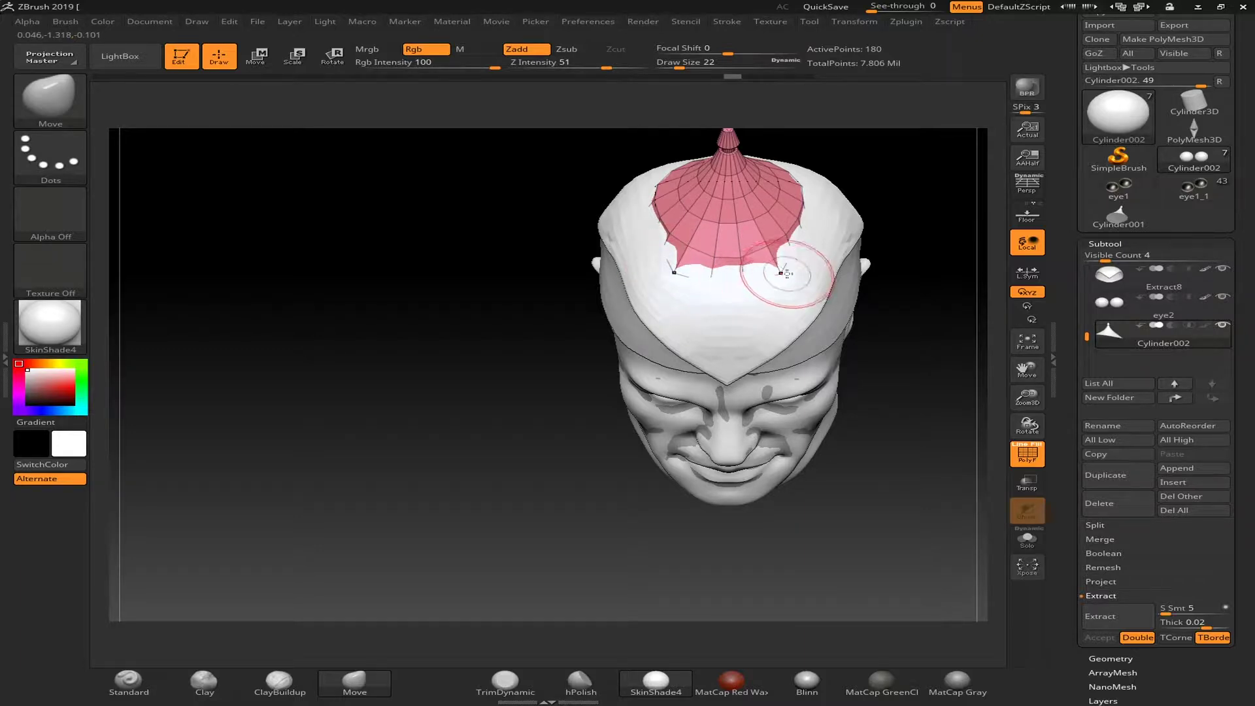
pyautogui.moveTo(874, 252); pyautogui.dragTo(949, 240)
pyautogui.keyDown('alt'); pyautogui.moveTo(915, 363); pyautogui.dragTo(876, 377); pyautogui.keyUp('alt')
# - Subdivide the spire mesh up to SDiv 3 and turn off its polyframe display
pyautogui.moveTo(1063, 460); pyautogui.dragTo(1066, 342)
pyautogui.click(1108, 279)
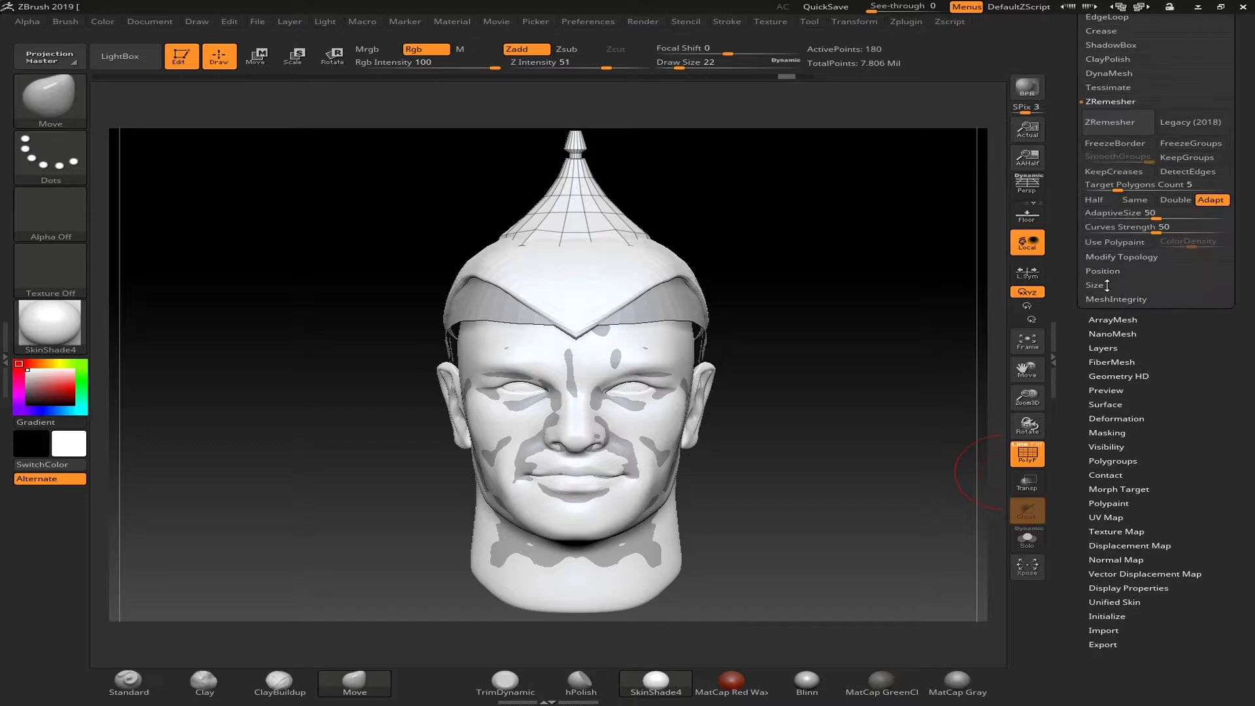
pyautogui.click(1109, 276)
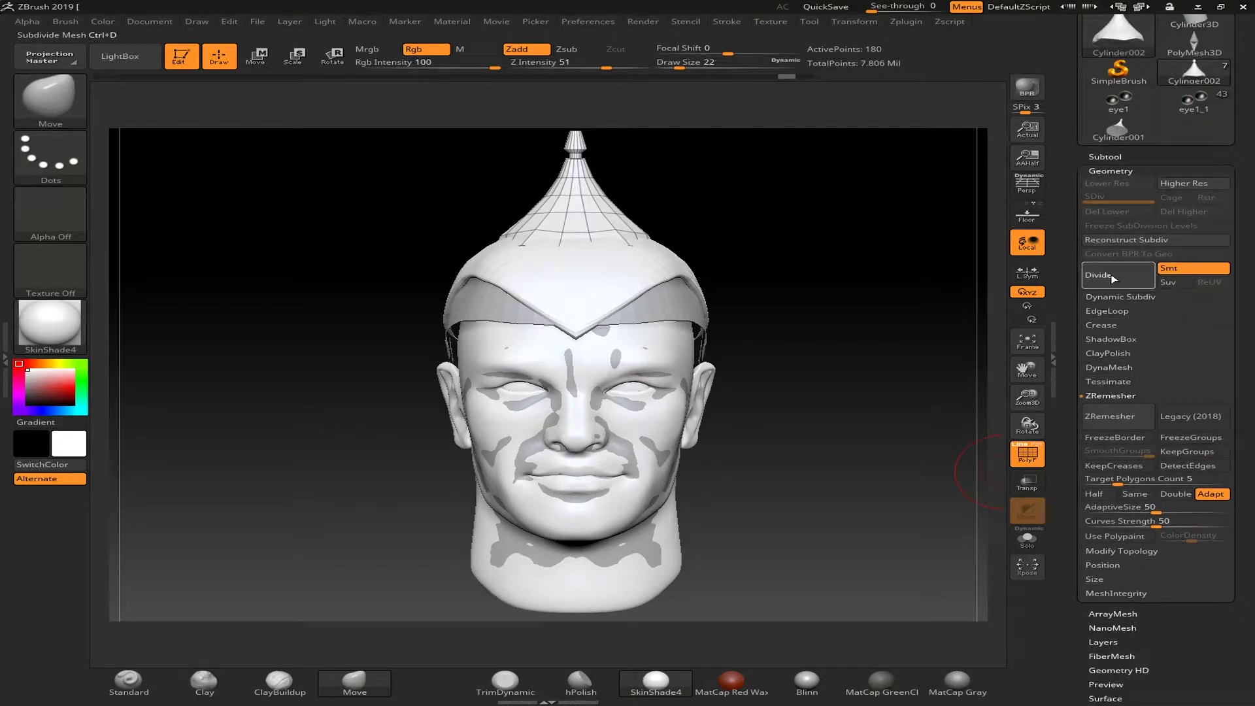
pyautogui.click(1117, 274)
pyautogui.keyDown('alt'); pyautogui.moveTo(865, 304); pyautogui.dragTo(874, 347); pyautogui.keyUp('alt')
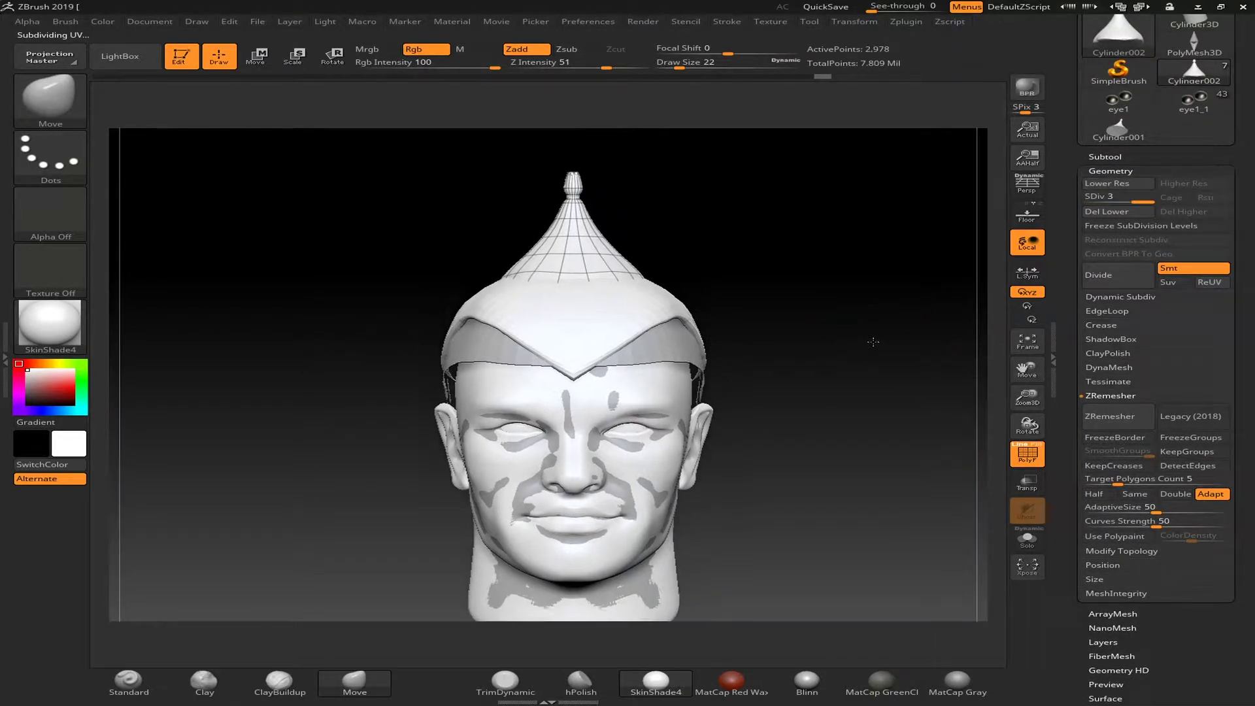
pyautogui.click(1027, 454)
pyautogui.moveTo(829, 401)
pyautogui.mouseDown()
pyautogui.moveTo(924, 384)
pyautogui.moveTo(860, 355)
pyautogui.mouseUp()
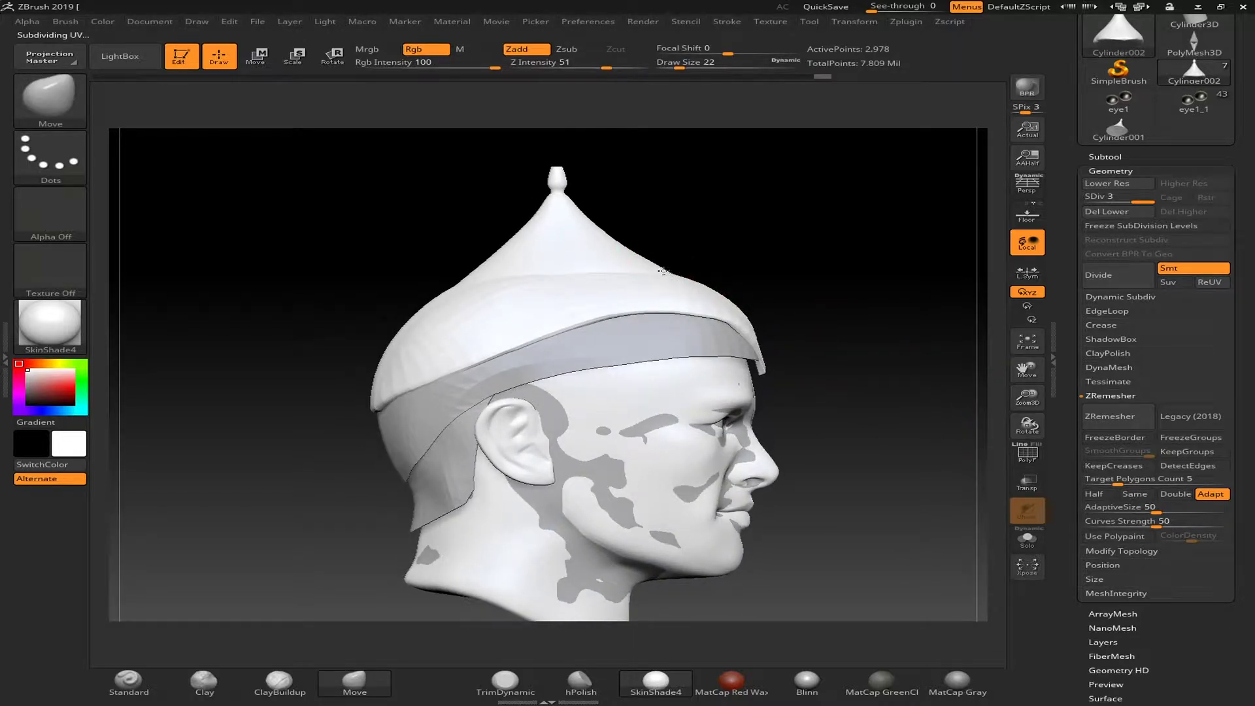
# - Refine the subdivided spire's base with the Move and Smooth brushes so it blends into the helmet's surface
pyautogui.moveTo(700, 243)
pyautogui.mouseDown()
pyautogui.moveTo(681, 288)
pyautogui.moveTo(608, 266)
pyautogui.mouseUp()
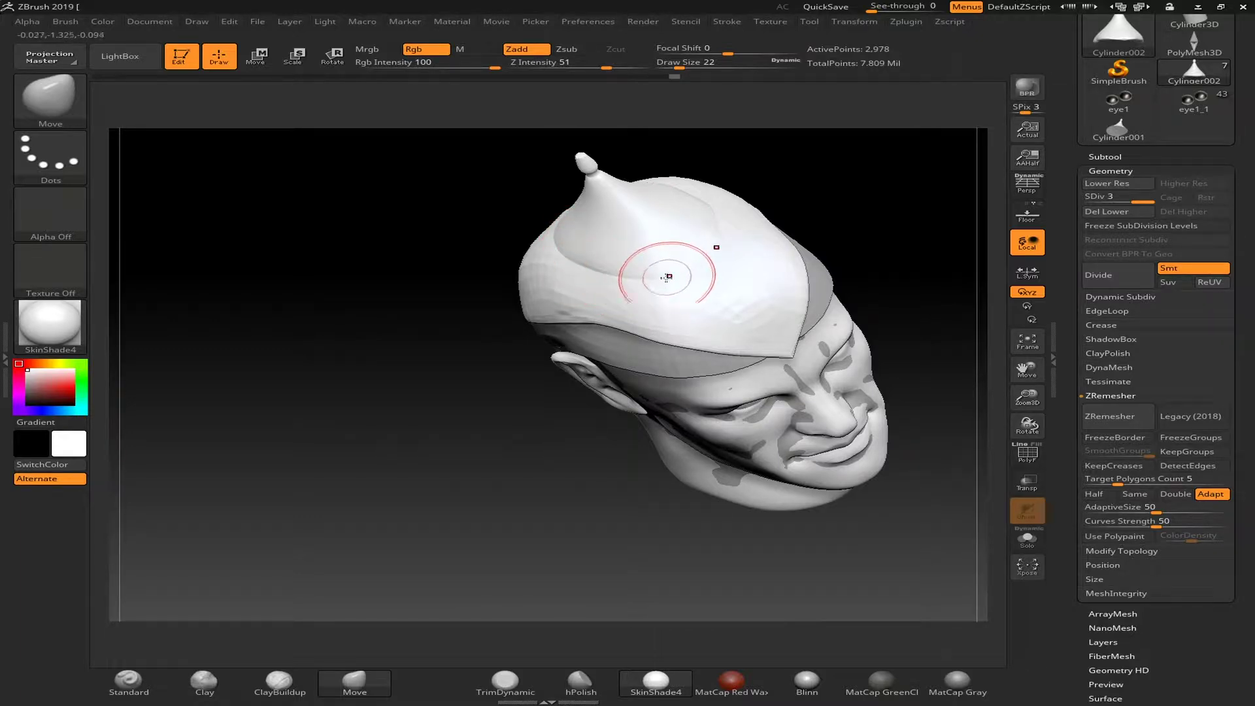
pyautogui.moveTo(898, 226); pyautogui.dragTo(586, 251)
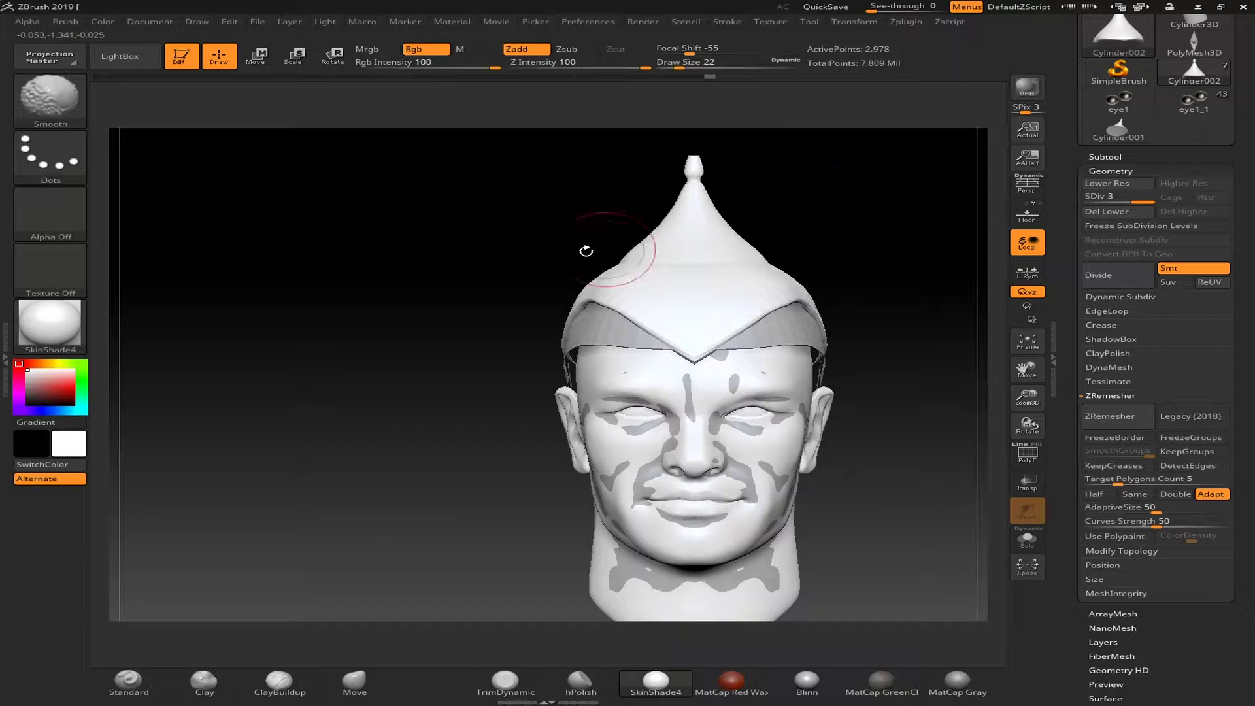
pyautogui.moveTo(835, 247); pyautogui.dragTo(913, 219)
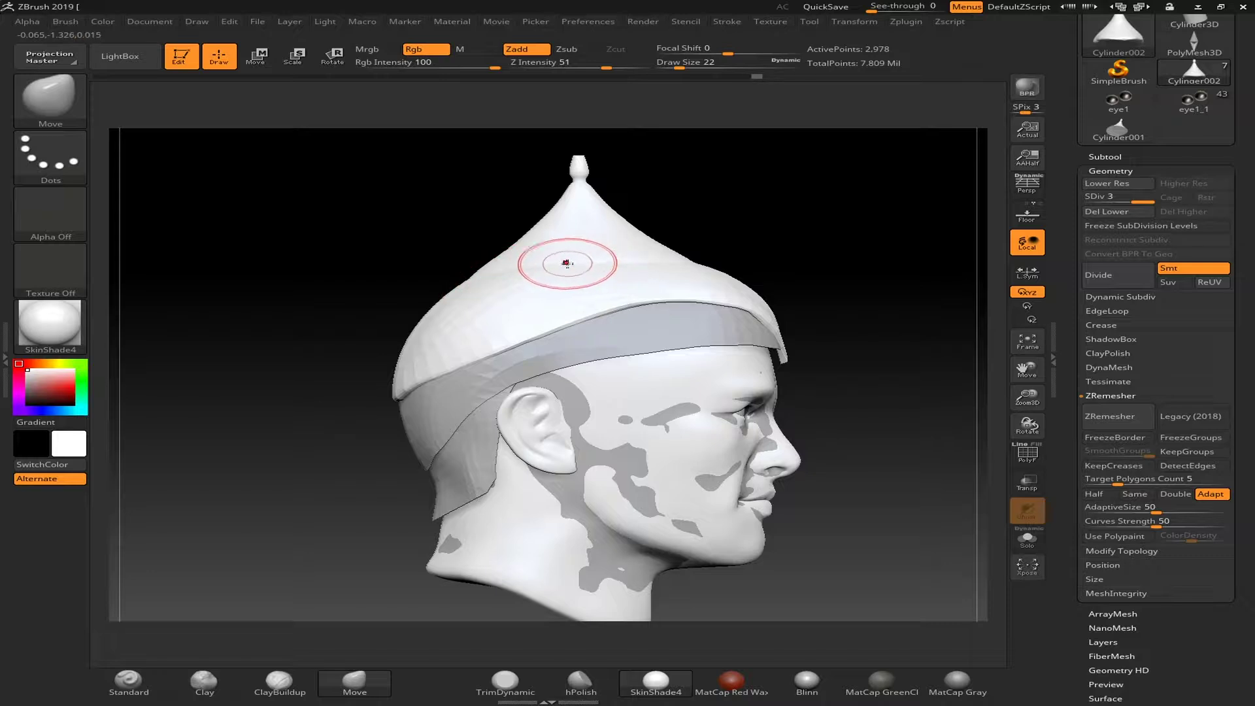
pyautogui.keyDown('alt'); pyautogui.moveTo(744, 195); pyautogui.dragTo(804, 258); pyautogui.keyUp('alt')
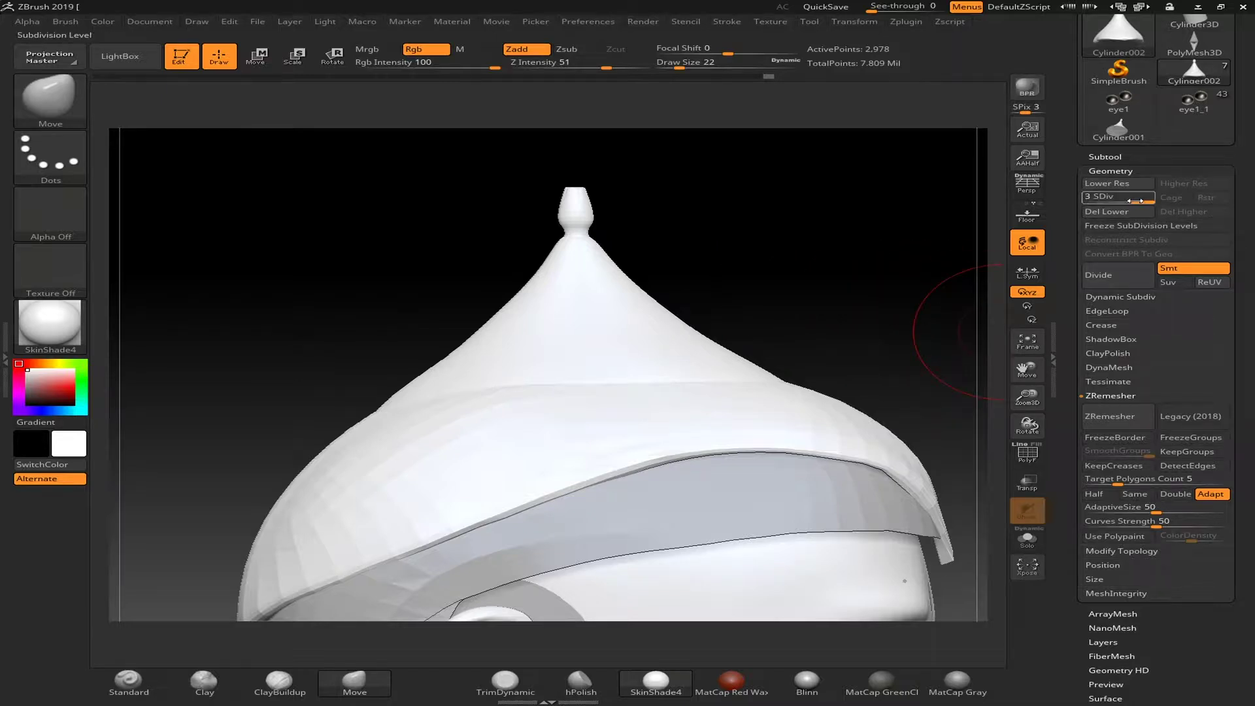
# - Compare the spire's shape at subdivision level 1 against level 3, leaving it at level 3
pyautogui.moveTo(1055, 196); pyautogui.dragTo(1051, 196)
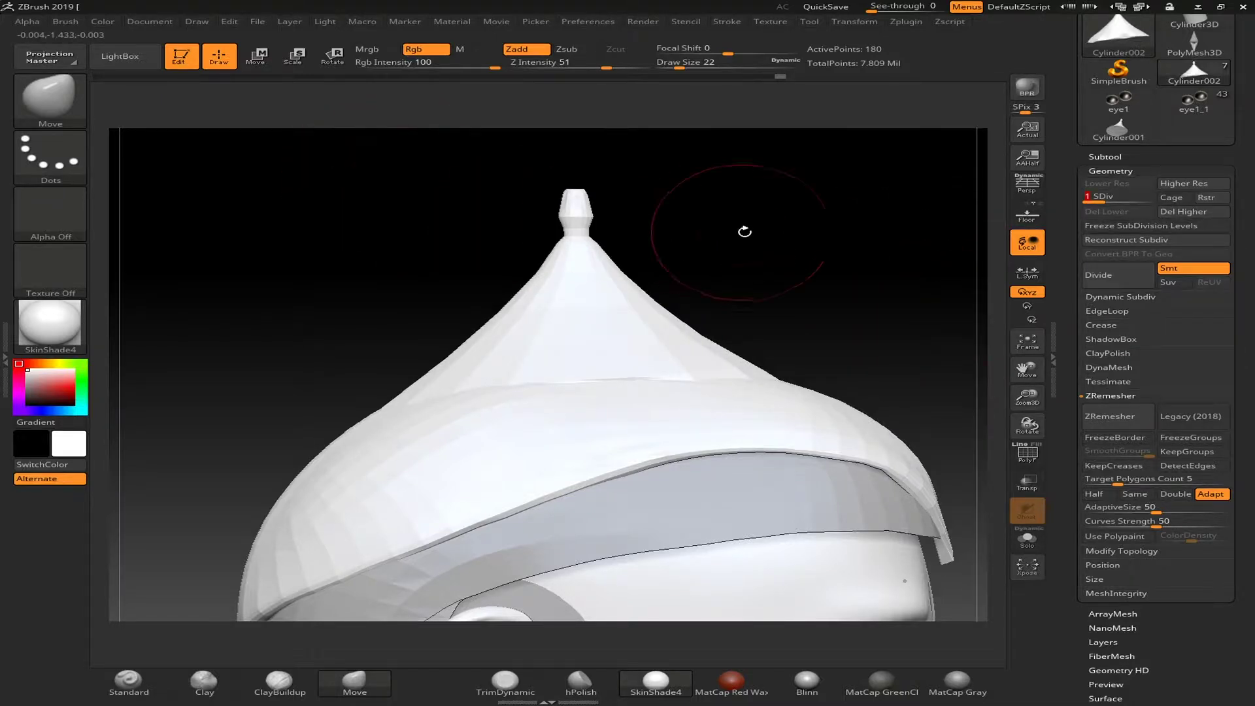
pyautogui.moveTo(812, 226); pyautogui.dragTo(743, 359)
pyautogui.moveTo(865, 336); pyautogui.dragTo(889, 281)
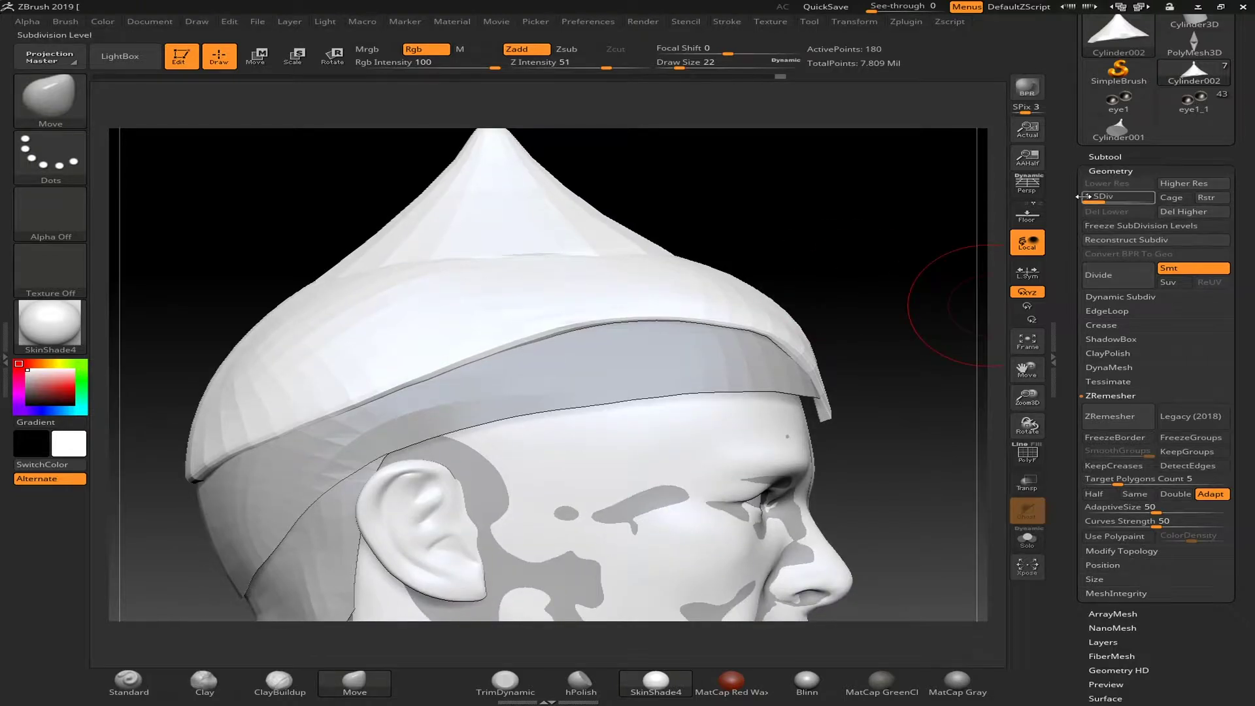
pyautogui.moveTo(1086, 201); pyautogui.dragTo(1154, 200)
pyautogui.moveTo(765, 197); pyautogui.dragTo(863, 380)
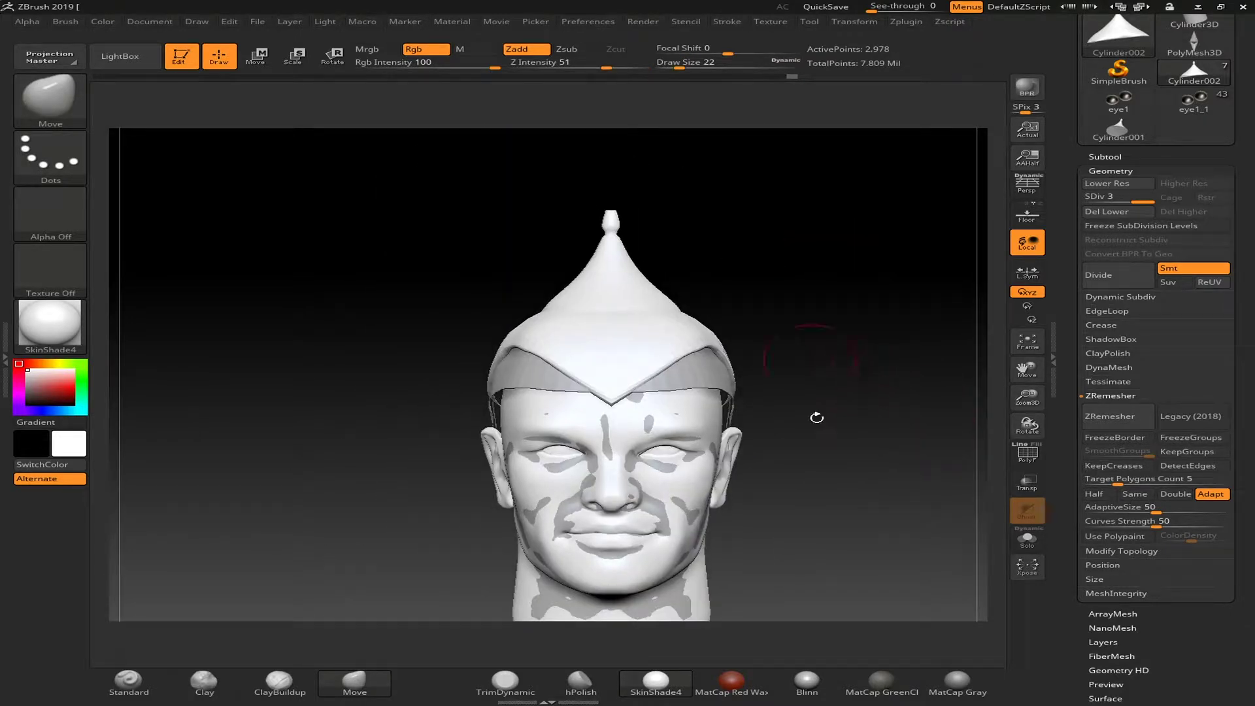
# - Switch to 3ds Max, minimize the oCam window, and show the helmet and plane closer in the Front viewport
pyautogui.hotkey('alt', 'Tab')
pyautogui.hotkey('alt', 'Tab')
pyautogui.hotkey('alt', 'Tab')
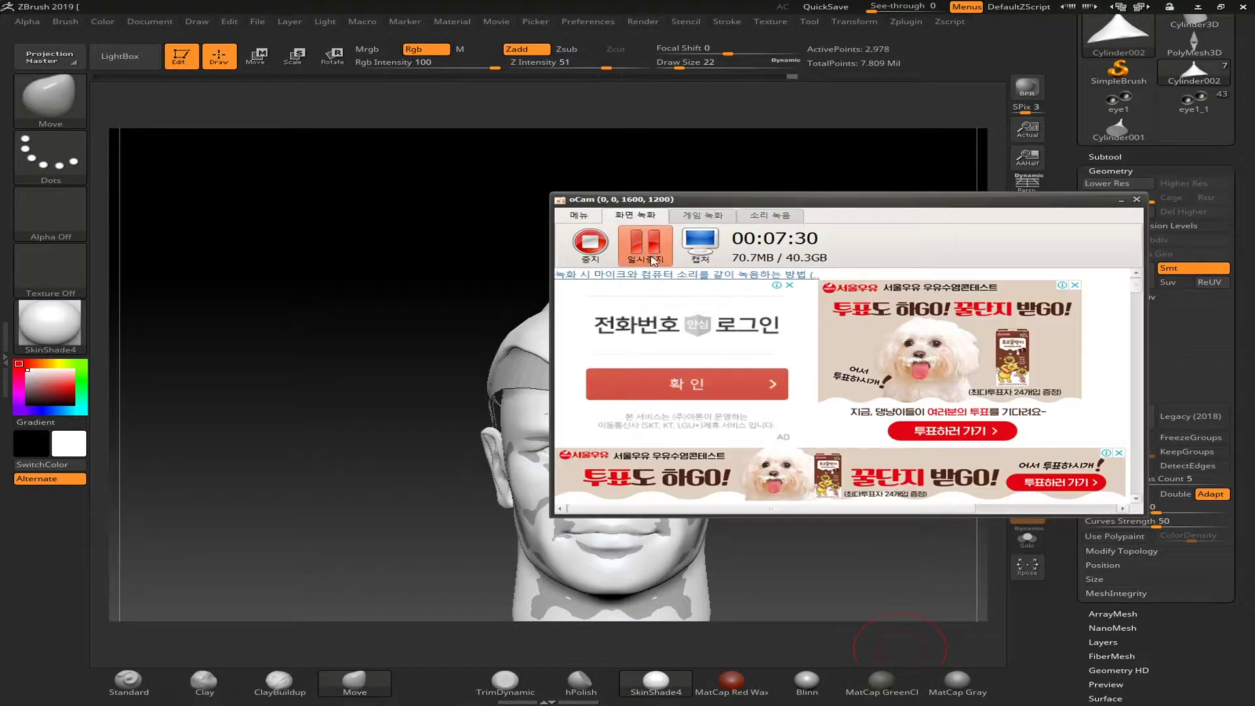
pyautogui.click(652, 261)
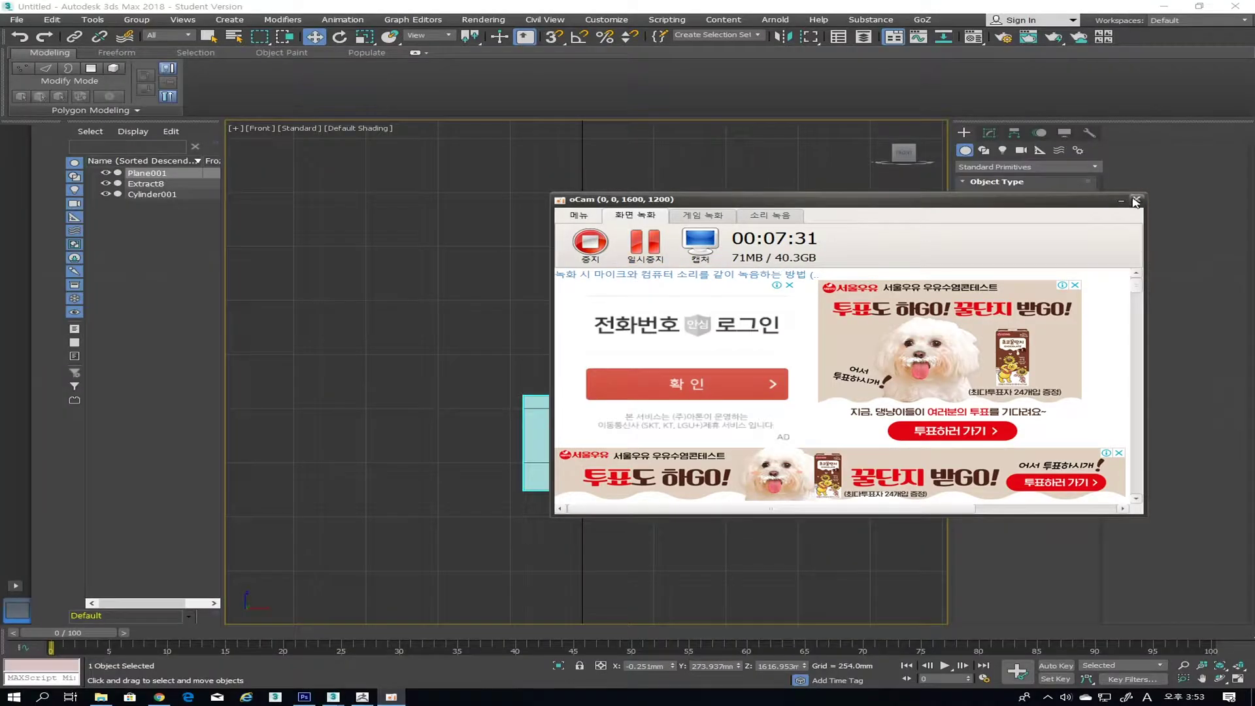
pyautogui.click(1121, 199)
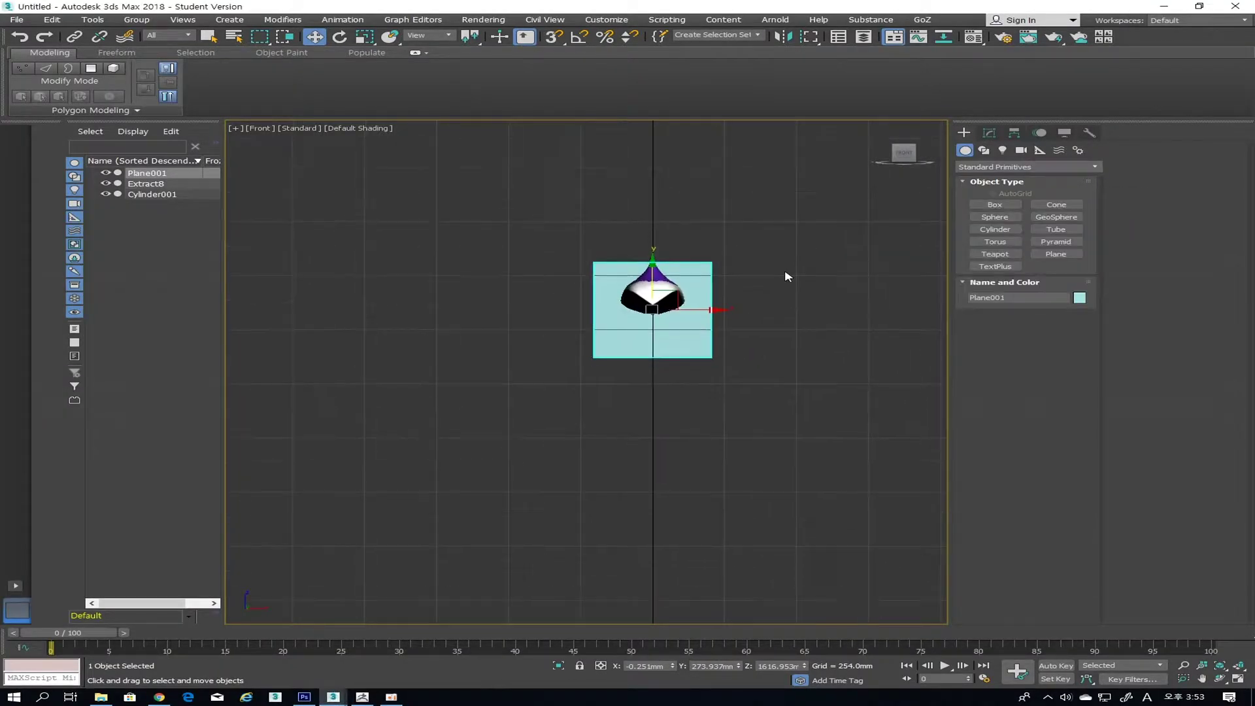
pyautogui.scroll(4, 751, 287)
pyautogui.moveTo(682, 374); pyautogui.dragTo(706, 374, button='middle')
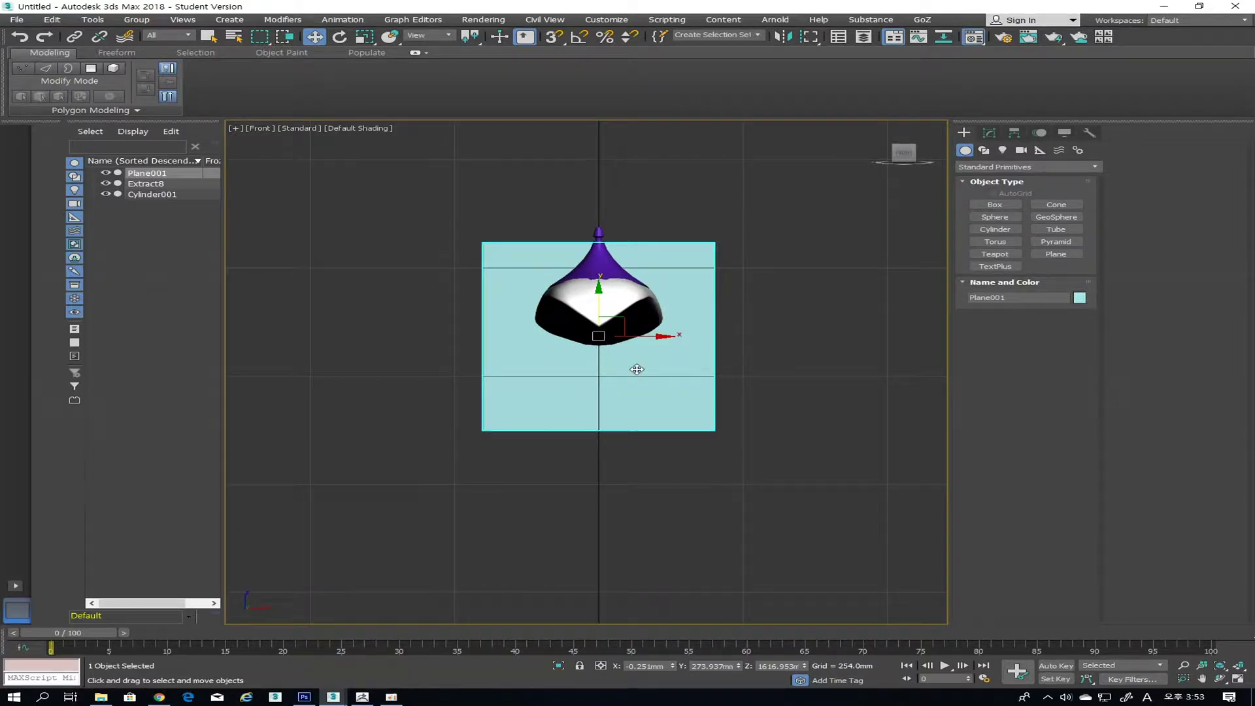
# - Apply the 01 - Default material to Plane001 with the helmeted warrior image from the desktop as diffuse bitmap, displayed in the viewport
pyautogui.press('m')
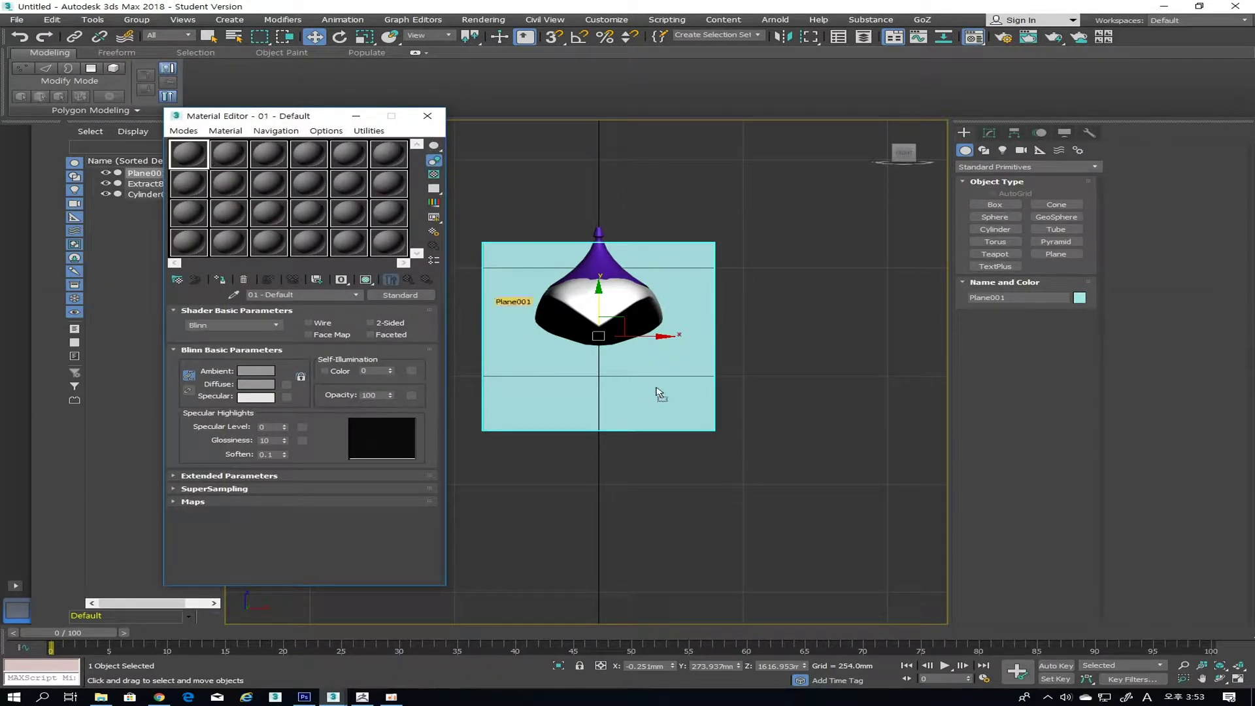
pyautogui.moveTo(657, 392); pyautogui.dragTo(655, 394)
pyautogui.click(287, 384)
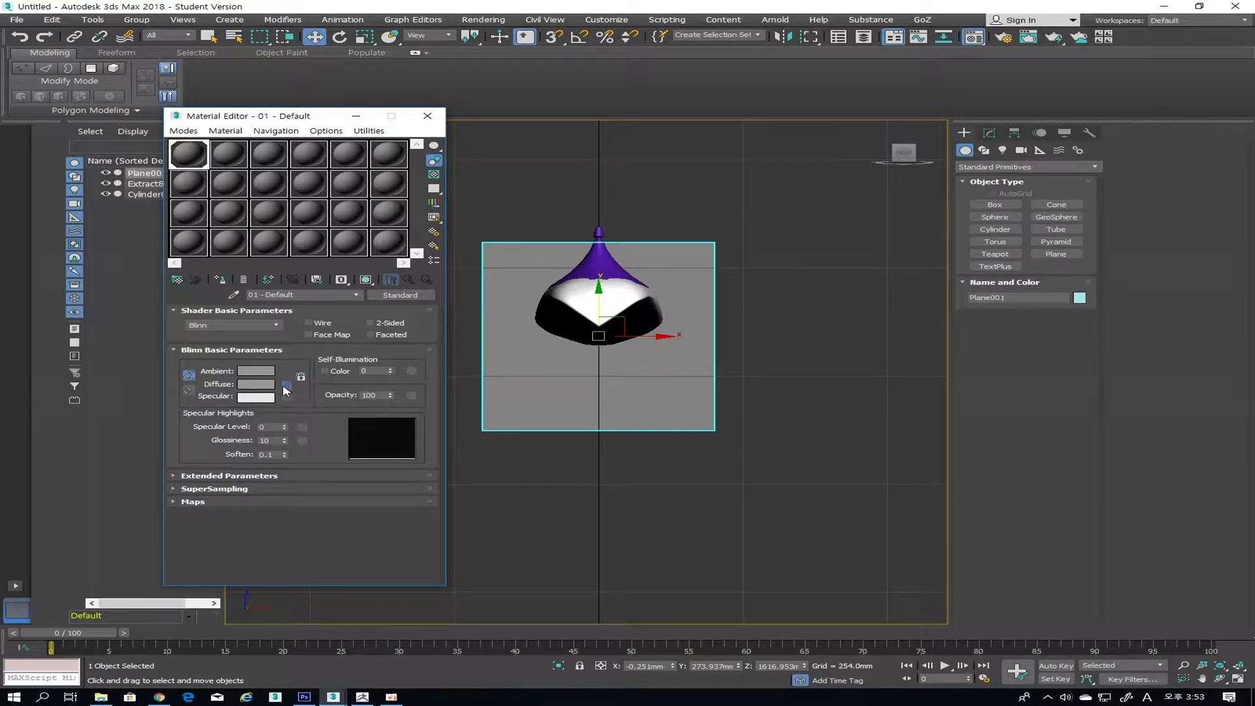
pyautogui.doubleClick(618, 216)
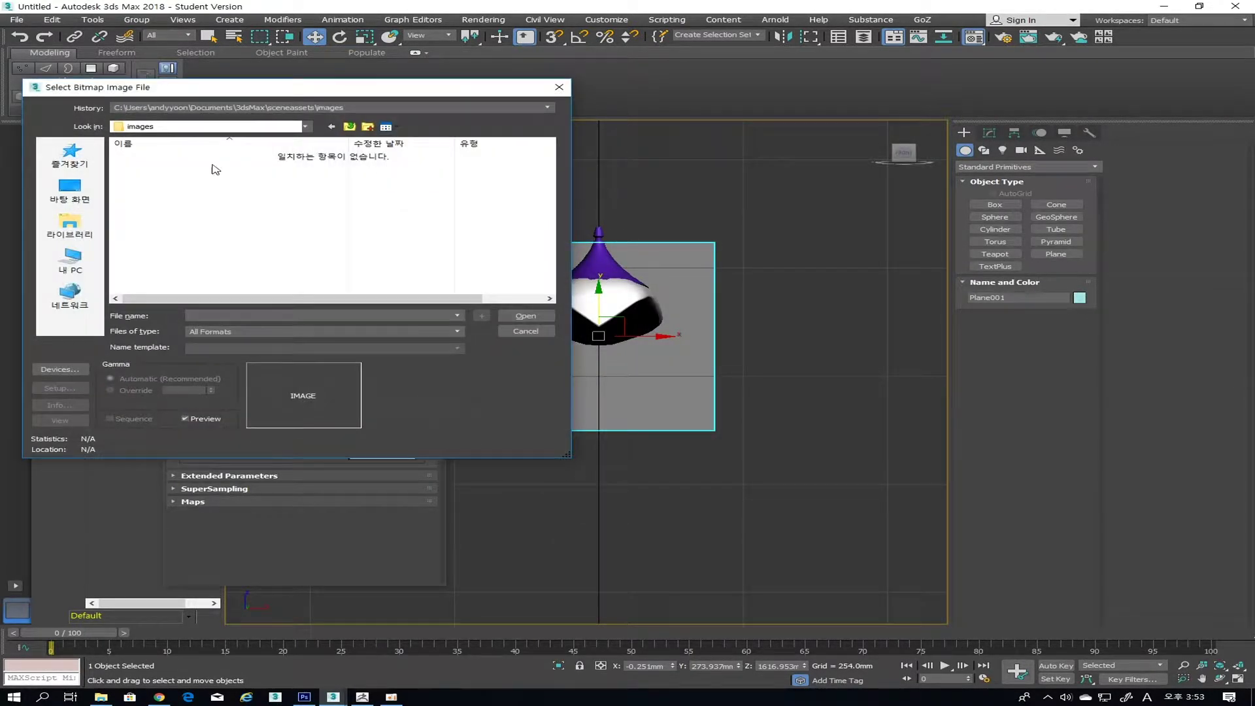
pyautogui.click(69, 191)
pyautogui.moveTo(549, 173); pyautogui.dragTo(549, 291)
pyautogui.click(160, 258)
pyautogui.click(526, 316)
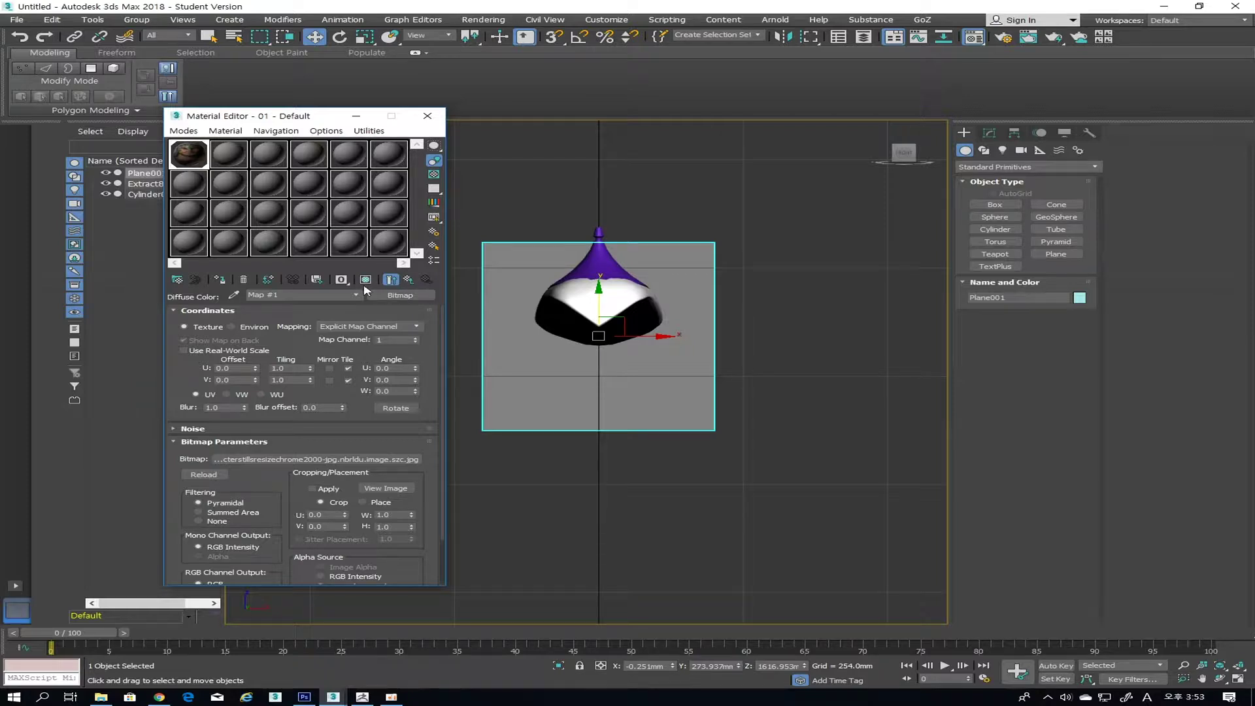
pyautogui.click(365, 279)
# - Lower the reference image plane beneath the helmet model and scale it up toward the model's width
pyautogui.moveTo(631, 413); pyautogui.dragTo(638, 403, button='middle')
pyautogui.moveTo(600, 293); pyautogui.dragTo(599, 368)
pyautogui.scroll(2, 624, 382)
pyautogui.moveTo(625, 382); pyautogui.dragTo(662, 344, button='middle')
pyautogui.click(363, 41)
pyautogui.moveTo(646, 331); pyautogui.dragTo(645, 311)
pyautogui.moveTo(647, 361); pyautogui.dragTo(666, 393)
pyautogui.click(314, 37)
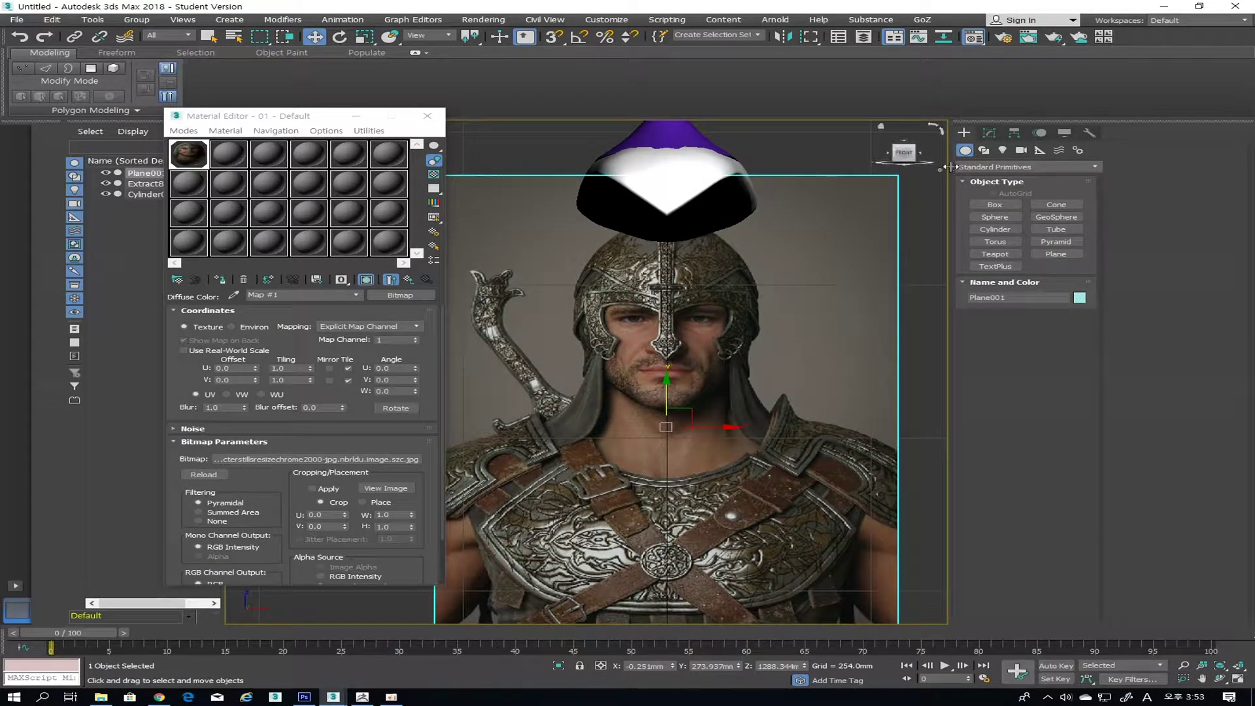
# - Create a small plane about 31 mm long and 10 mm wide over the reference helmet's nose guard at brow height
pyautogui.scroll(5, 715, 332)
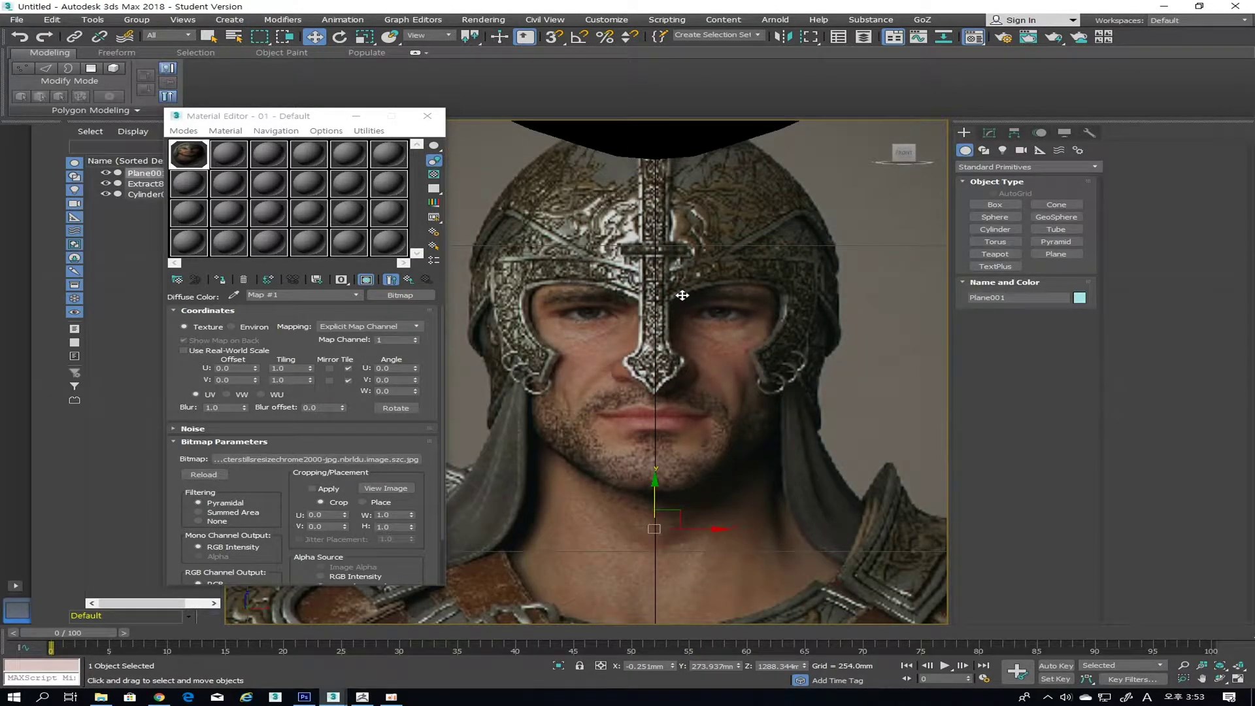
pyautogui.scroll(-3, 682, 296)
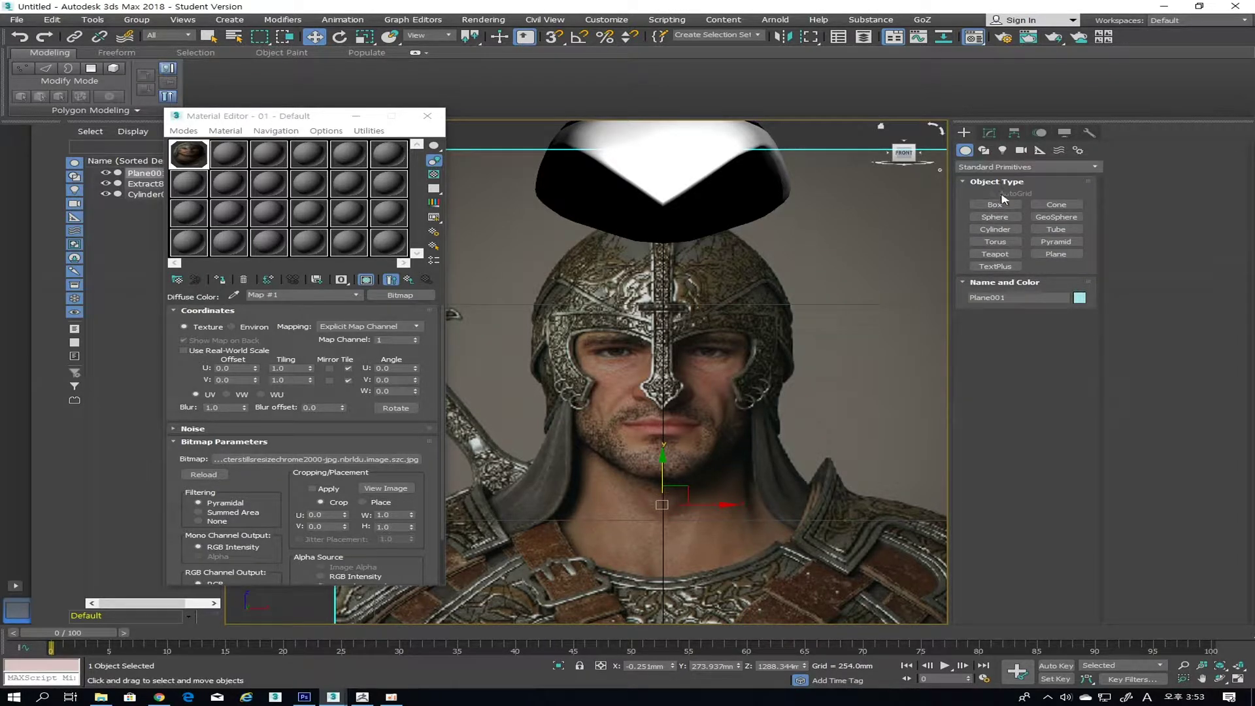
pyautogui.click(1055, 254)
pyautogui.scroll(5, 629, 374)
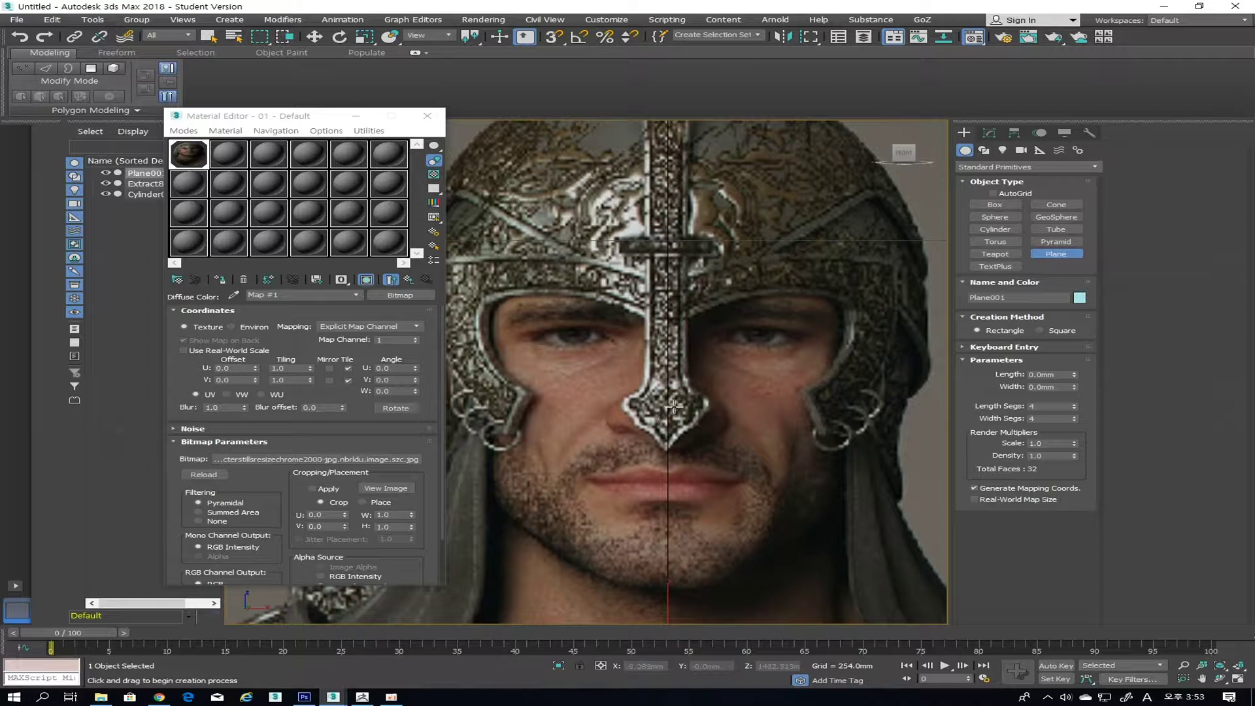
pyautogui.moveTo(576, 320); pyautogui.dragTo(597, 373)
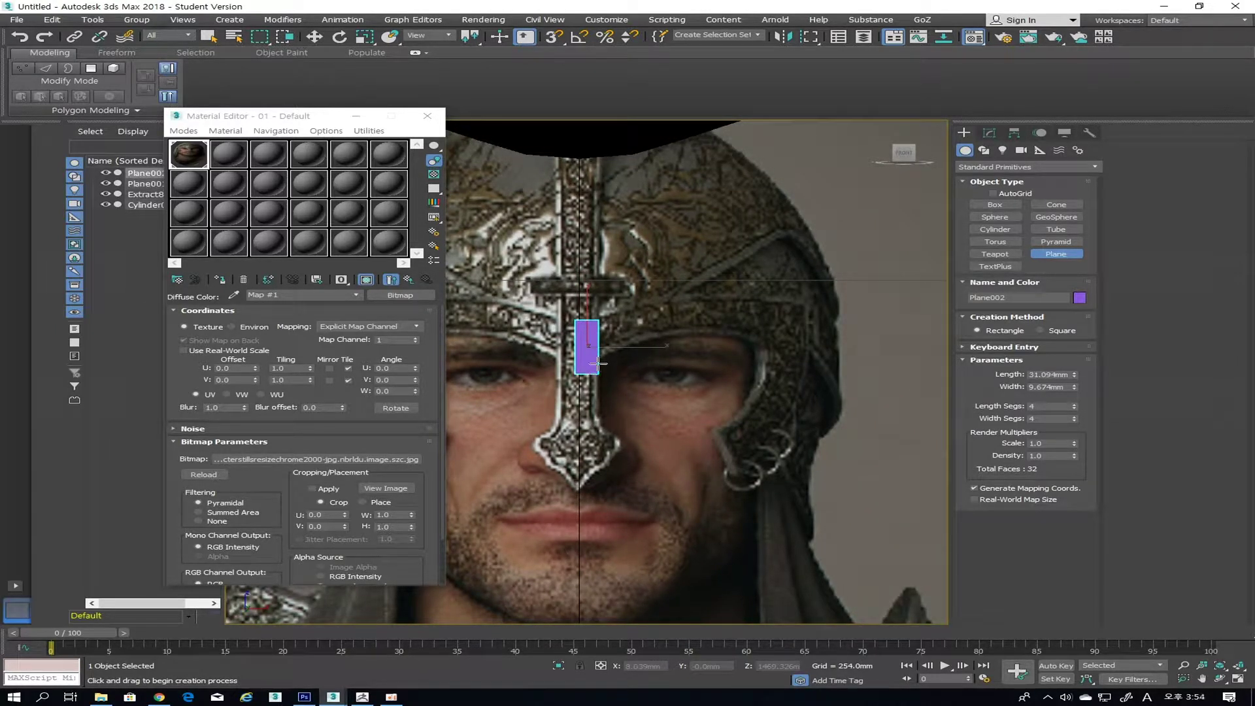
pyautogui.click(314, 38)
pyautogui.moveTo(601, 376); pyautogui.dragTo(617, 385, button='middle')
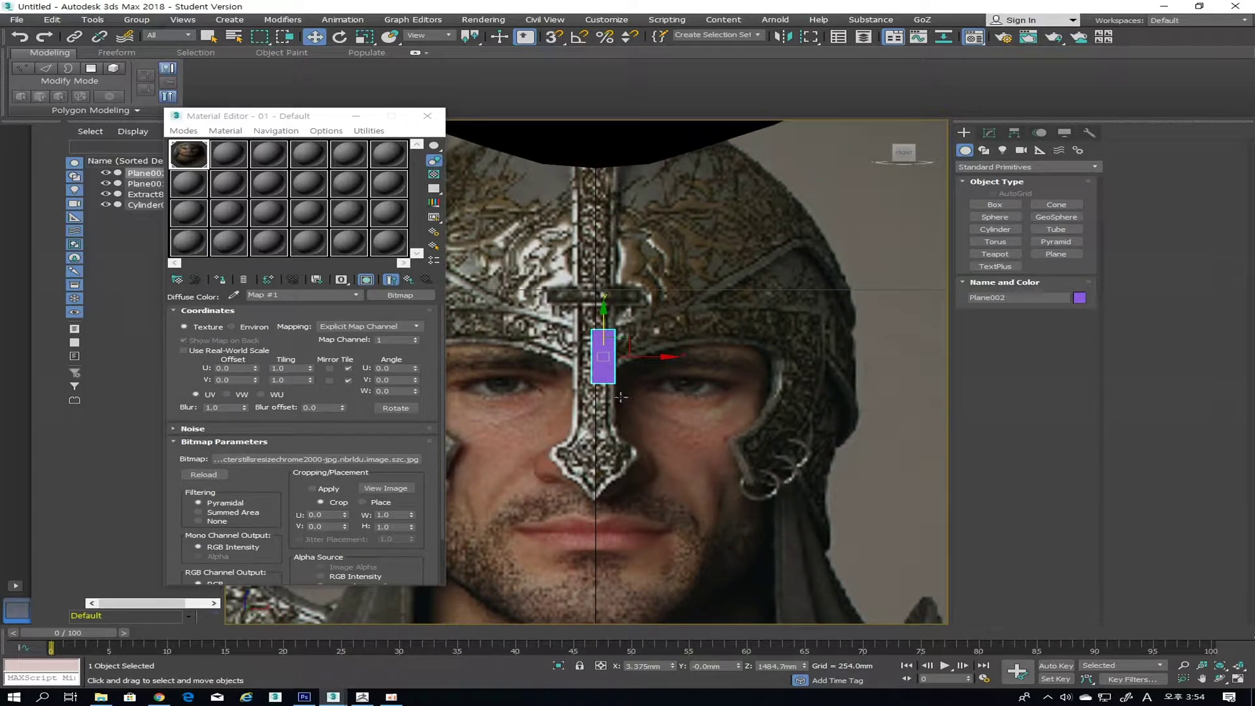
pyautogui.click(988, 133)
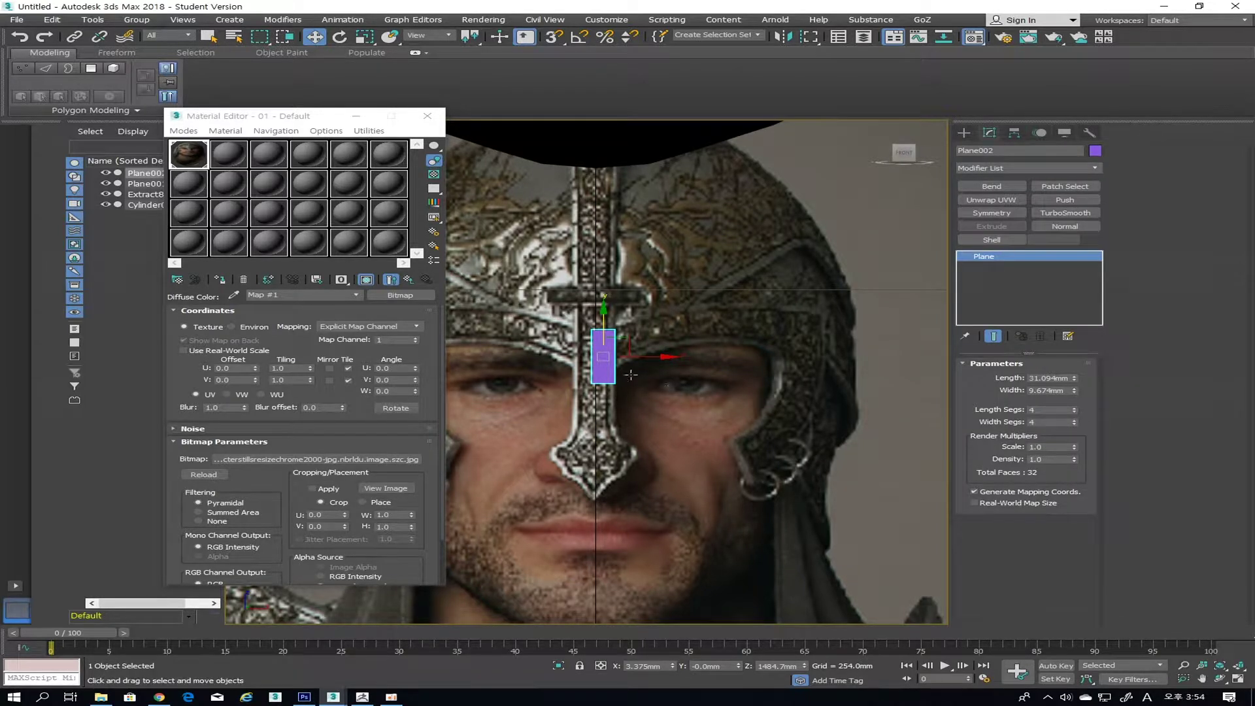
pyautogui.rightClick(609, 365)
pyautogui.moveTo(672, 481)
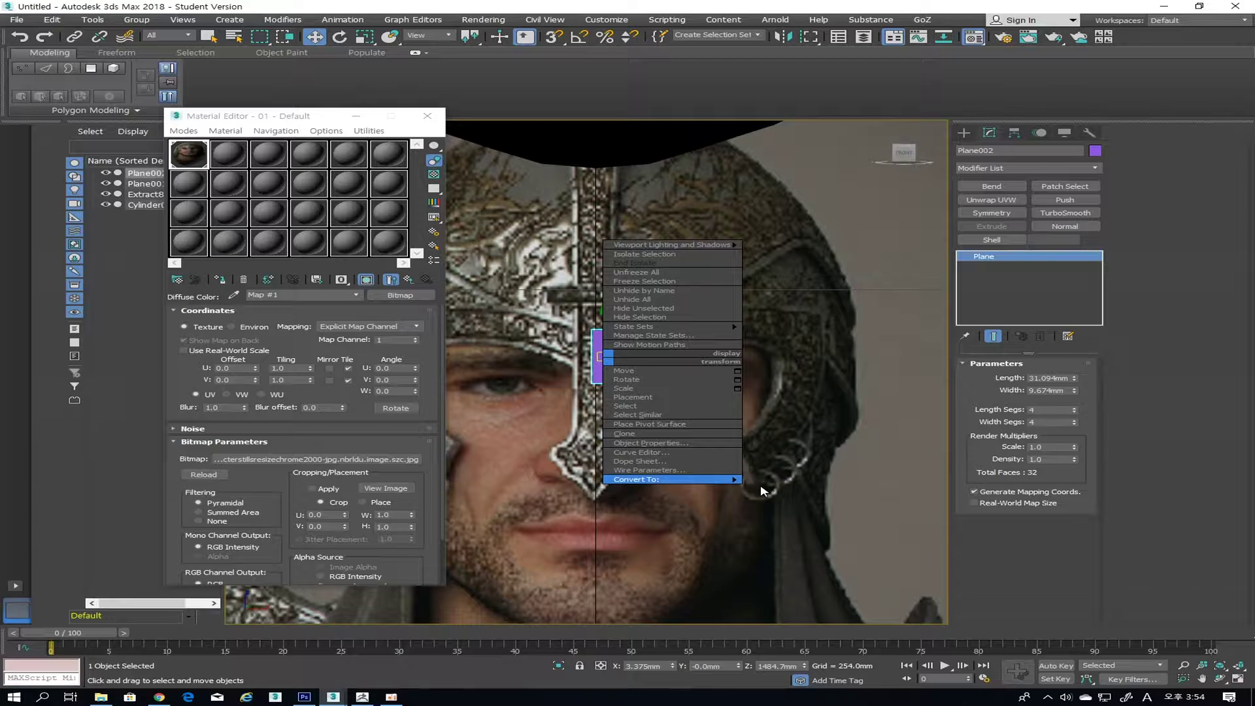
pyautogui.click(799, 488)
pyautogui.moveTo(797, 363); pyautogui.dragTo(834, 414, button='middle')
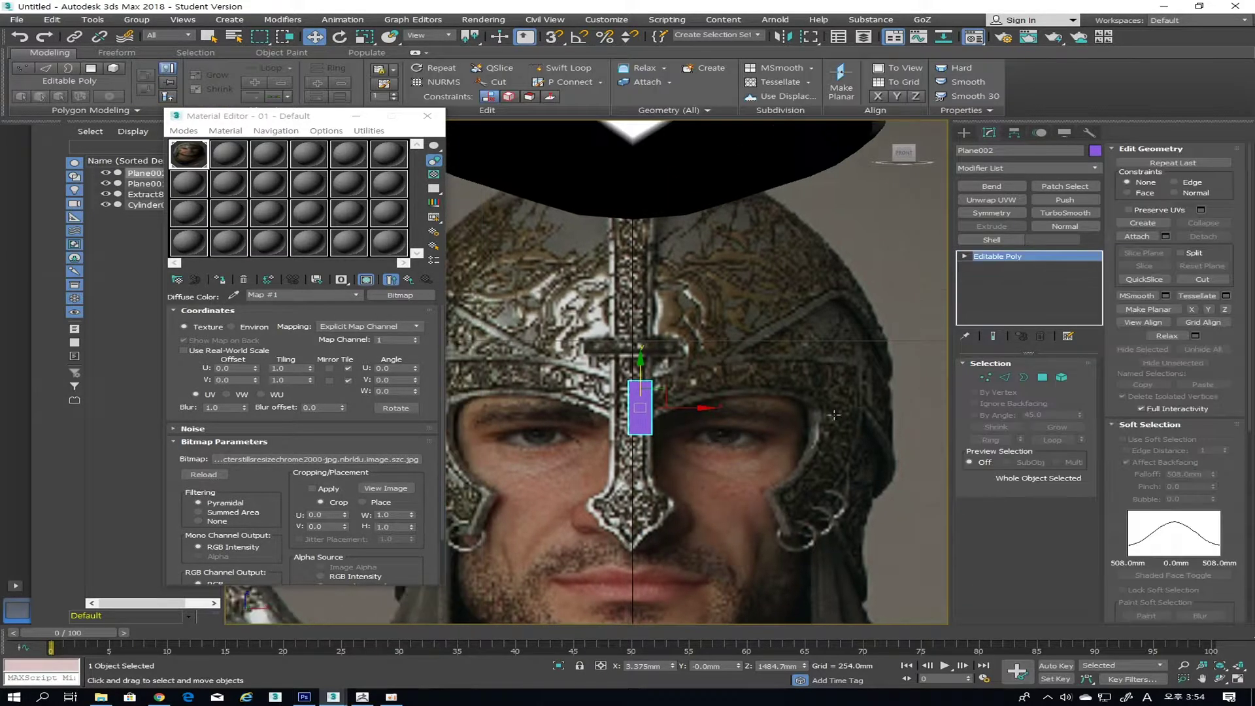
pyautogui.click(985, 377)
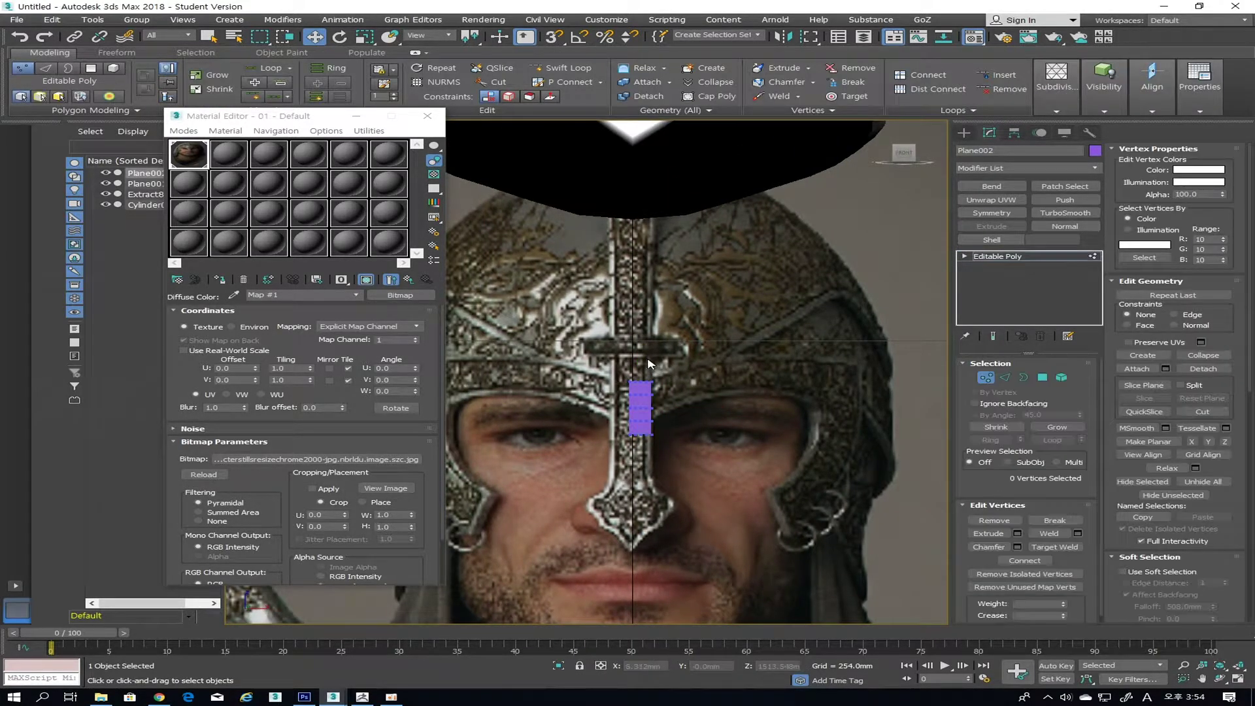
# - Undo the poly conversion and convert the small plane again with its length and width segments set to 1
pyautogui.hotkey('ctrl', 'z')
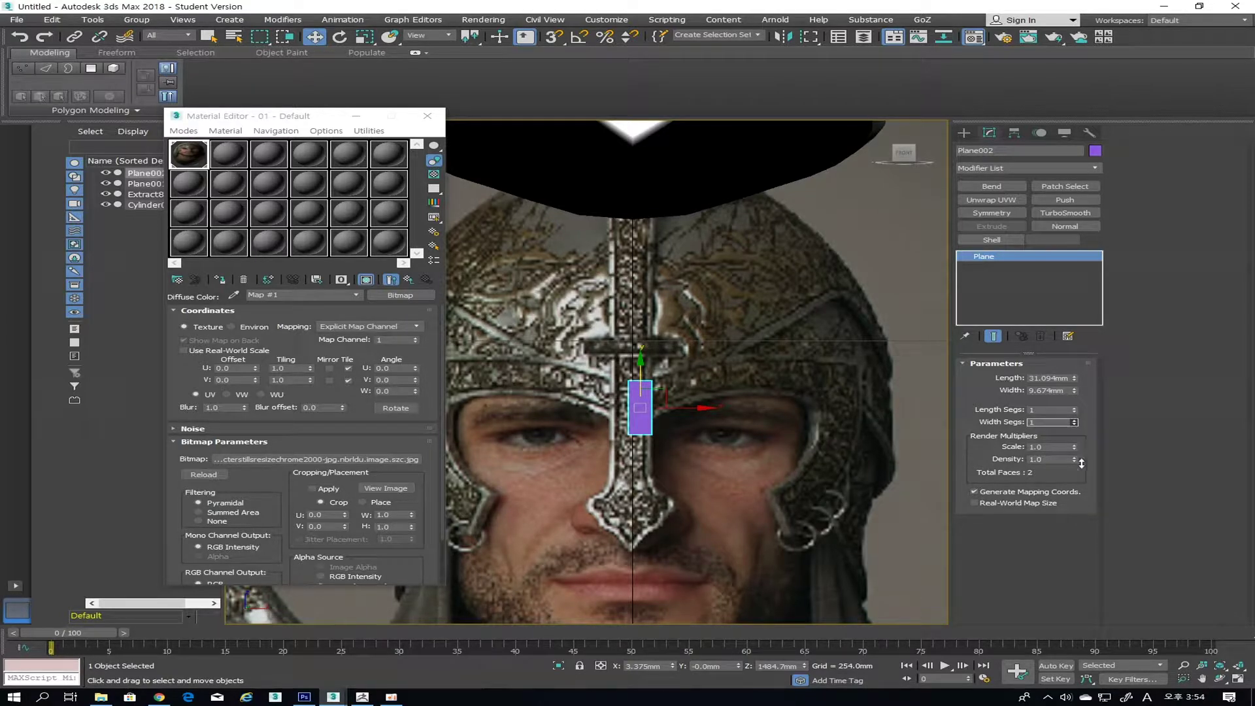
pyautogui.scroll(4, 696, 408)
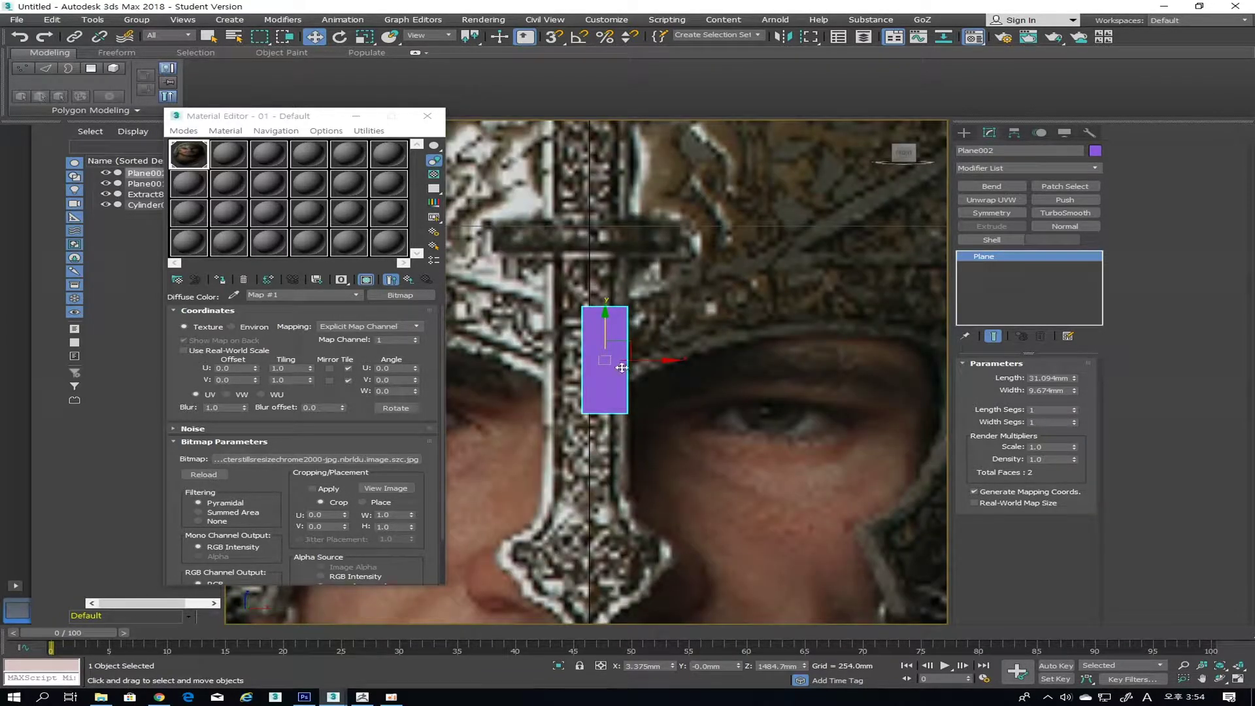
pyautogui.rightClick(621, 368)
pyautogui.moveTo(678, 485)
pyautogui.click(803, 494)
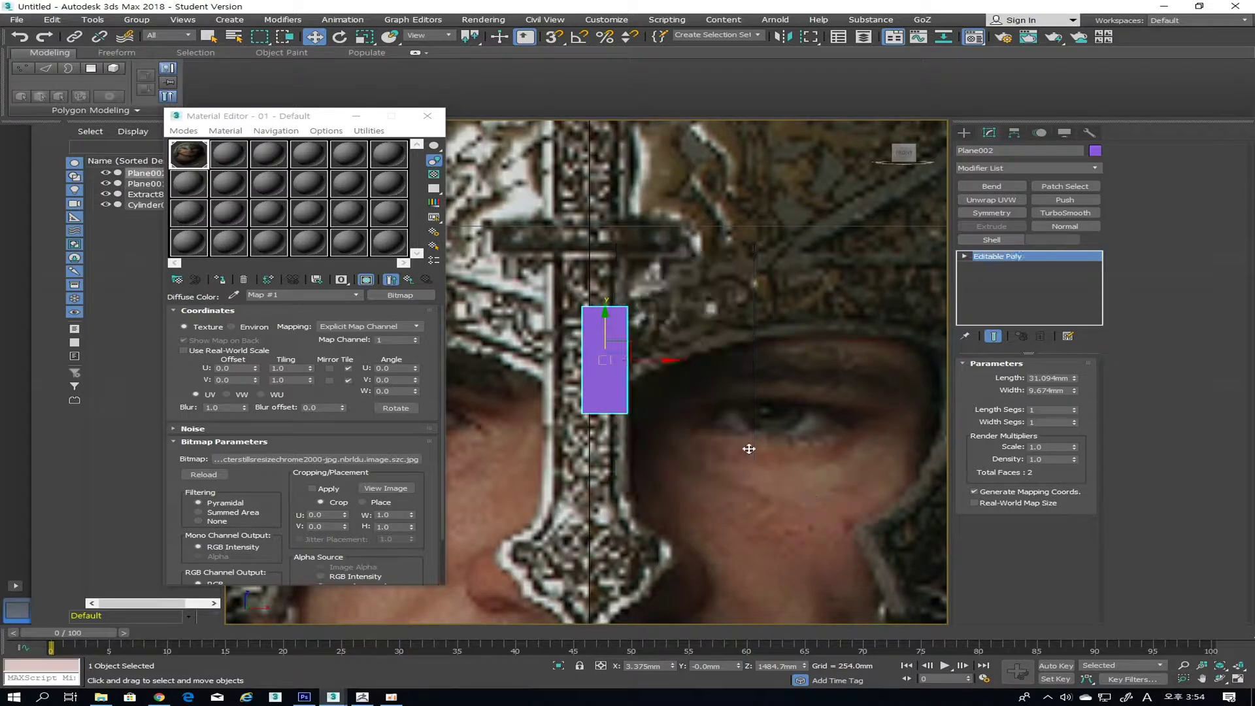
pyautogui.scroll(-5, 828, 448)
# - Make the small plane see-through and select its upper outer vertex, on the side away from the nose guard
pyautogui.click(1004, 377)
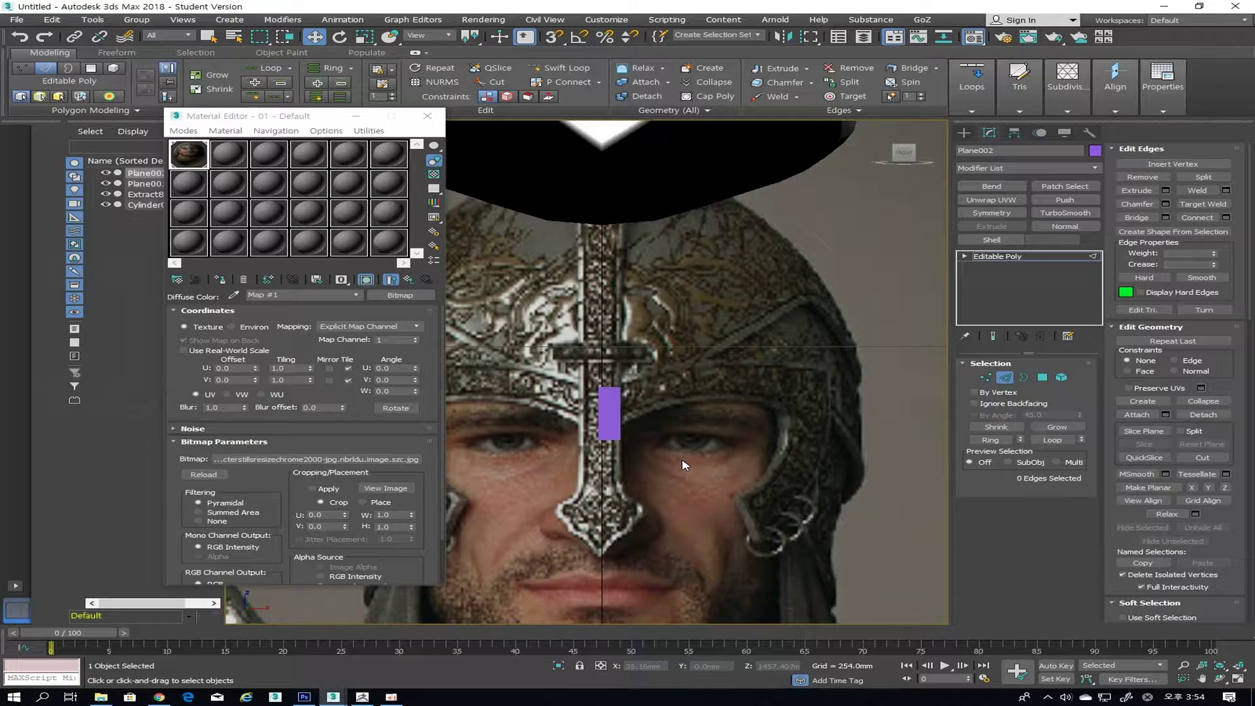
pyautogui.hotkey('alt', 'x')
pyautogui.scroll(3, 654, 445)
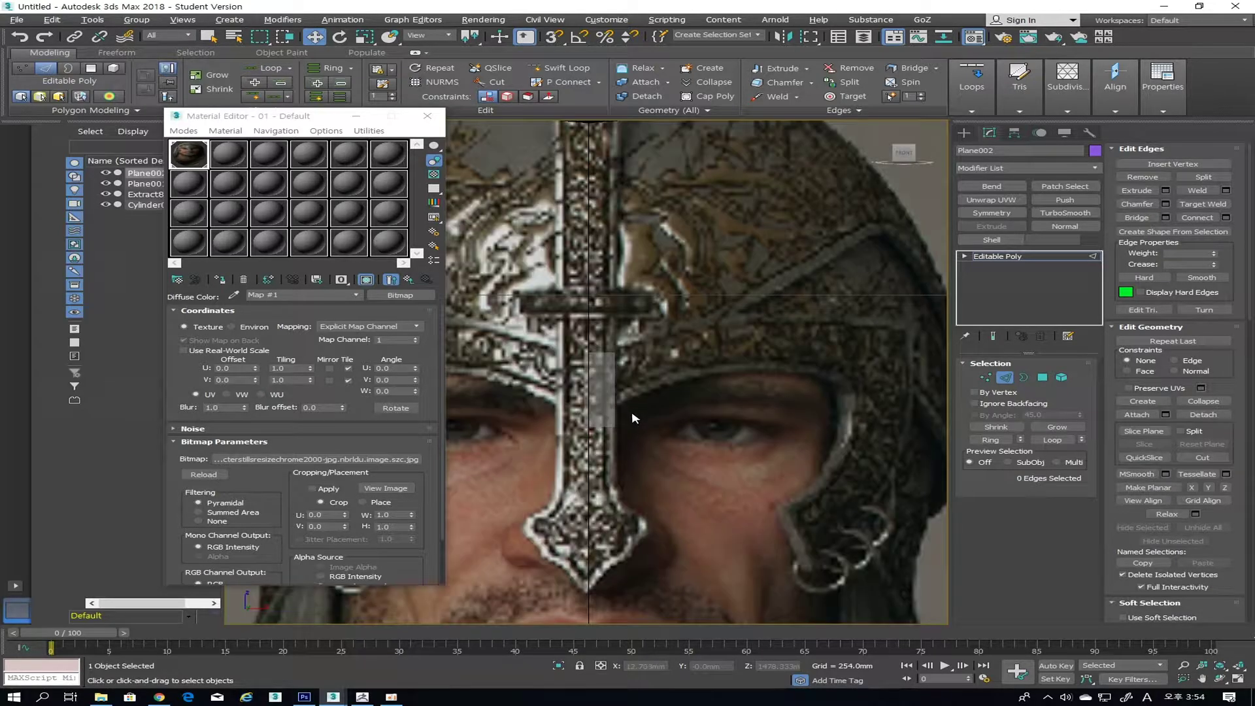
pyautogui.scroll(2, 627, 414)
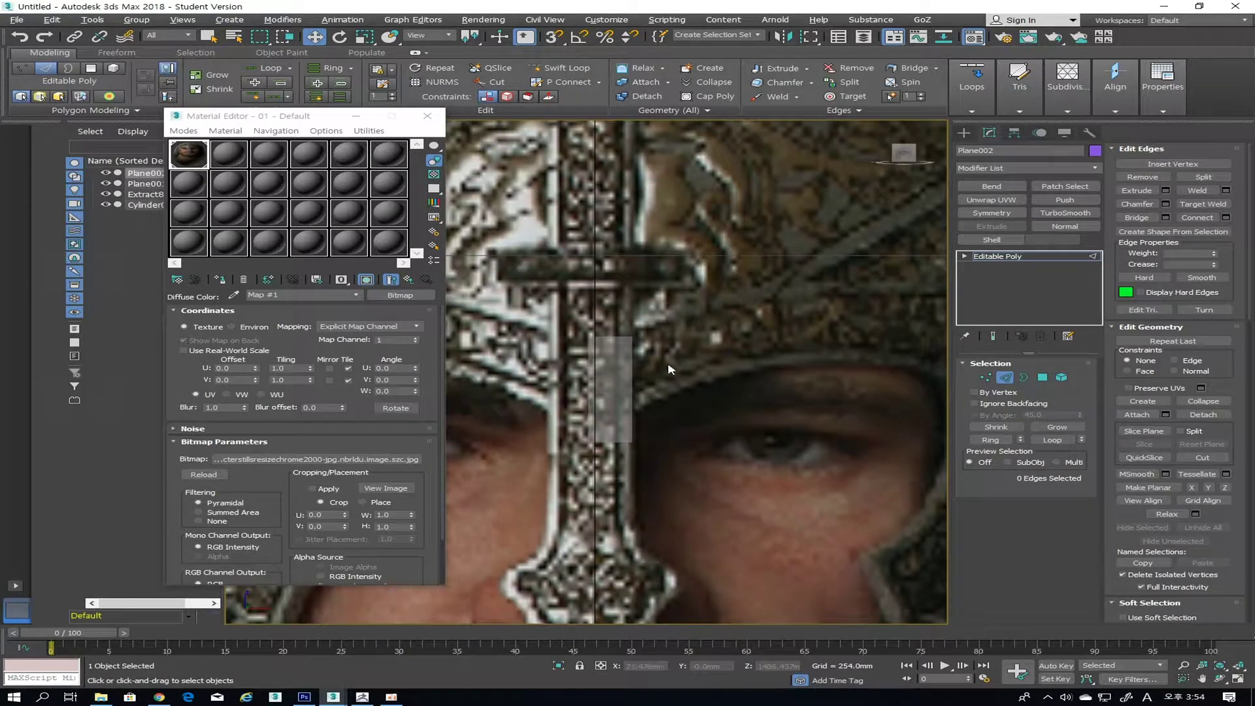
pyautogui.click(986, 377)
pyautogui.moveTo(615, 320); pyautogui.dragTo(663, 359)
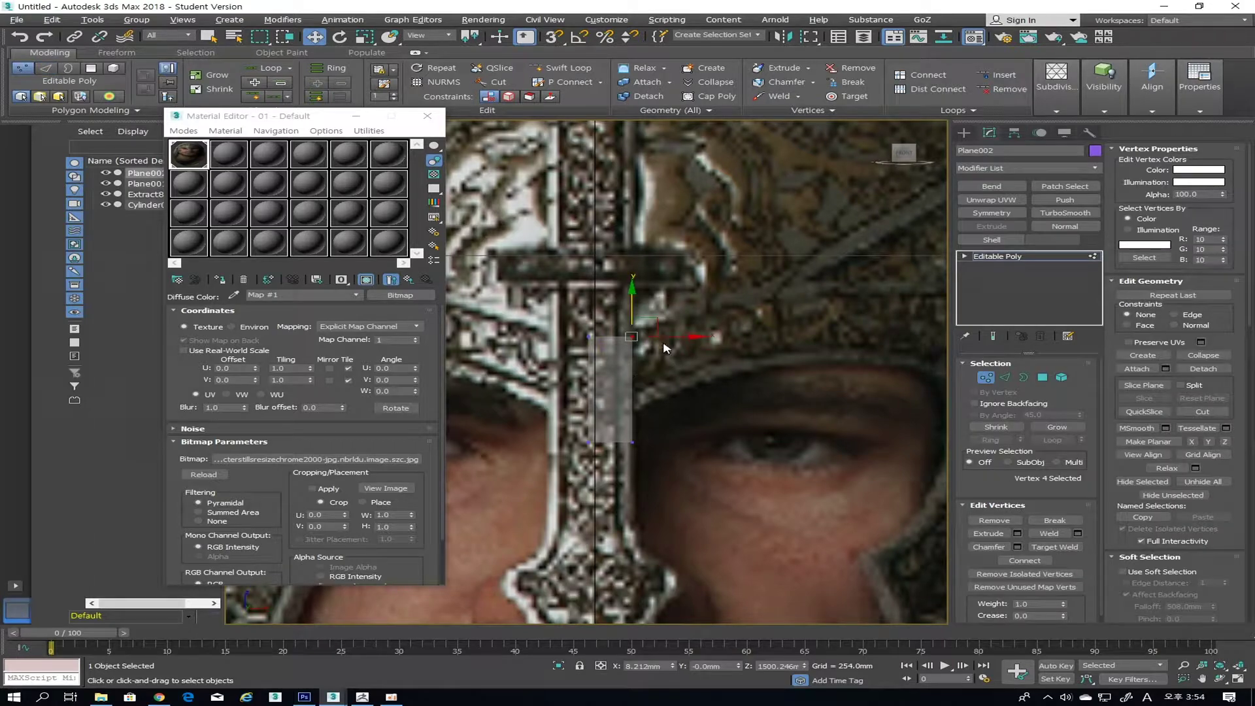
# - Close the Material Editor and set the Front viewport's shading to Hidden Line
pyautogui.scroll(-5, 727, 409)
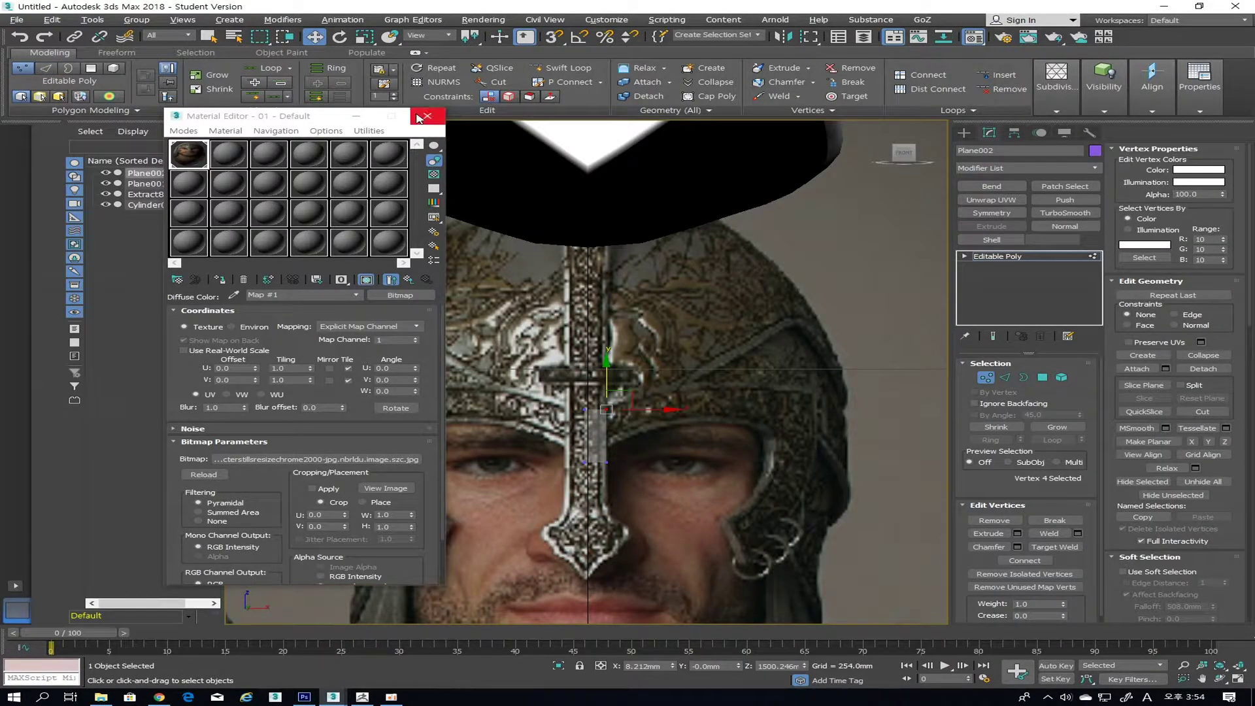
pyautogui.click(427, 116)
pyautogui.click(302, 129)
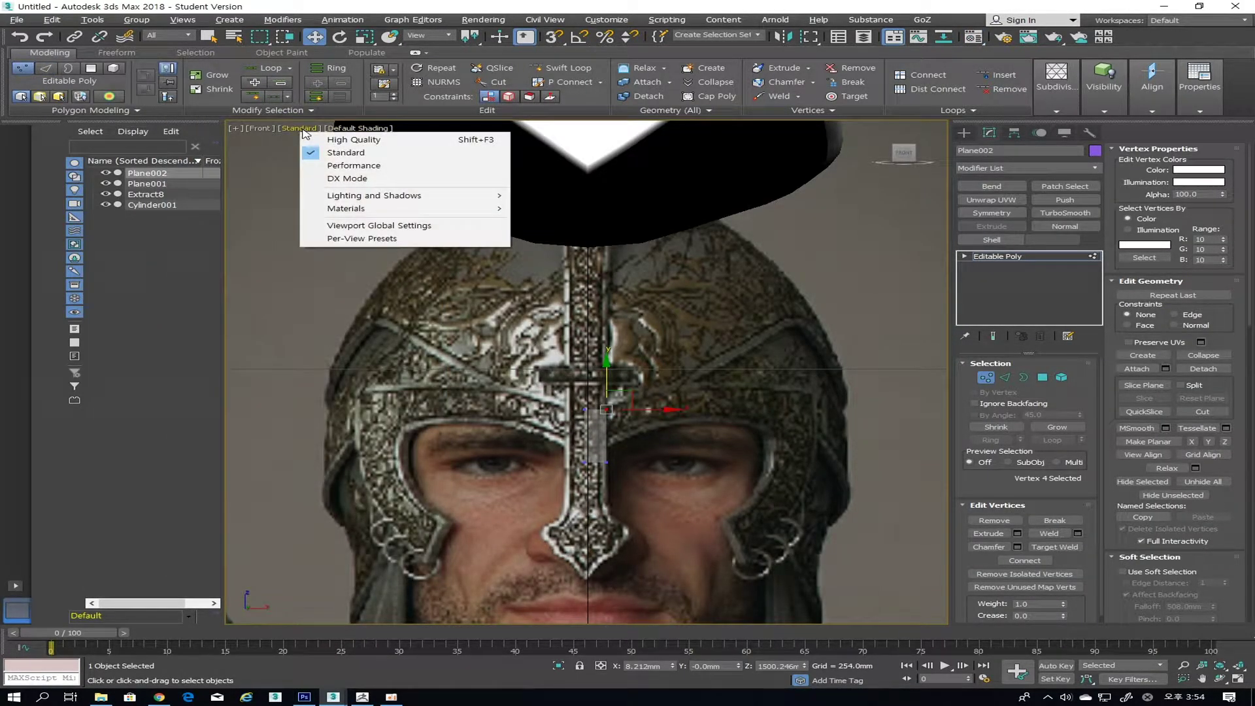
pyautogui.click(358, 128)
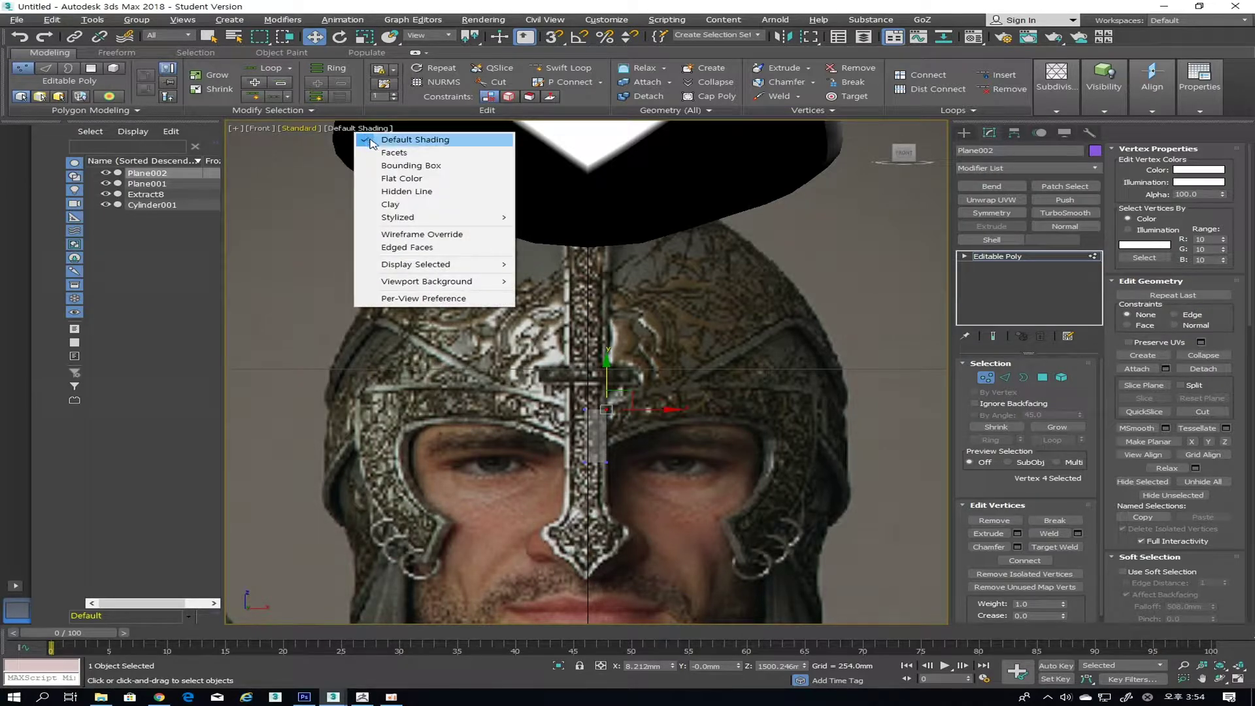
pyautogui.click(404, 191)
# - Move the plane's two outer vertices out to the far end of the helmet's brow band above the eye
pyautogui.scroll(3, 611, 364)
pyautogui.scroll(-1, 603, 364)
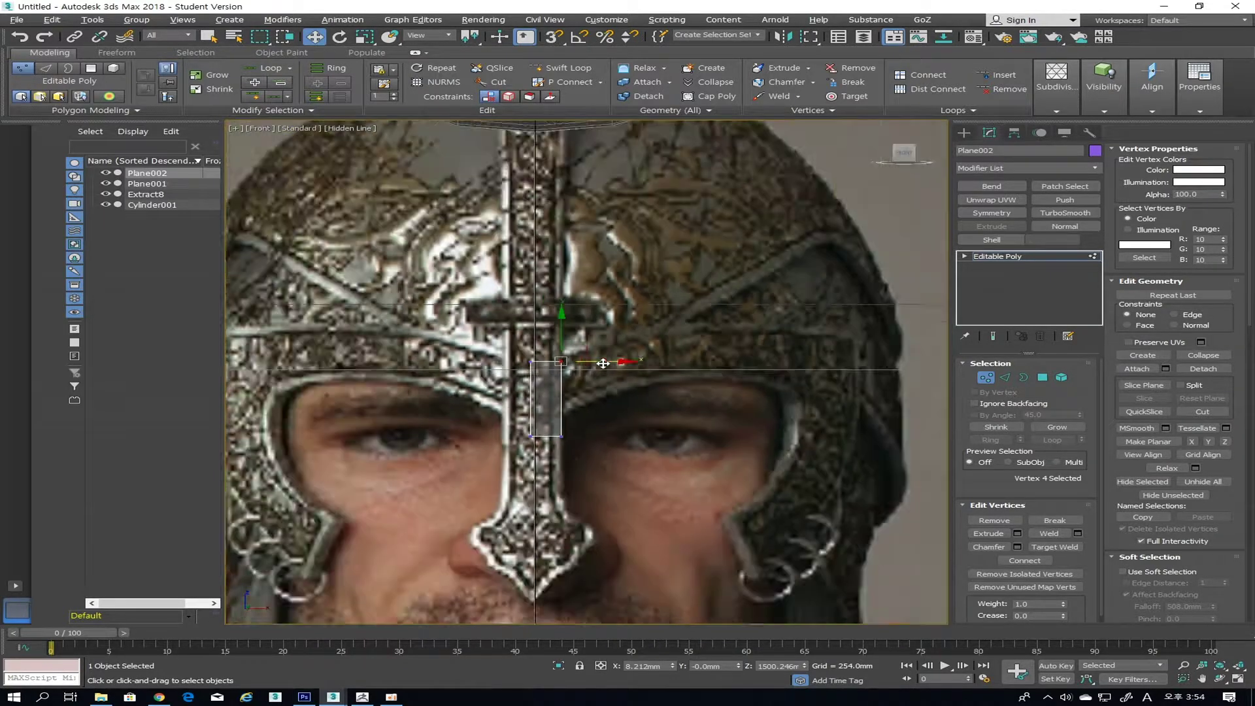
pyautogui.scroll(-2, 602, 363)
pyautogui.moveTo(592, 350); pyautogui.dragTo(809, 325)
pyautogui.moveTo(572, 414); pyautogui.dragTo(732, 382)
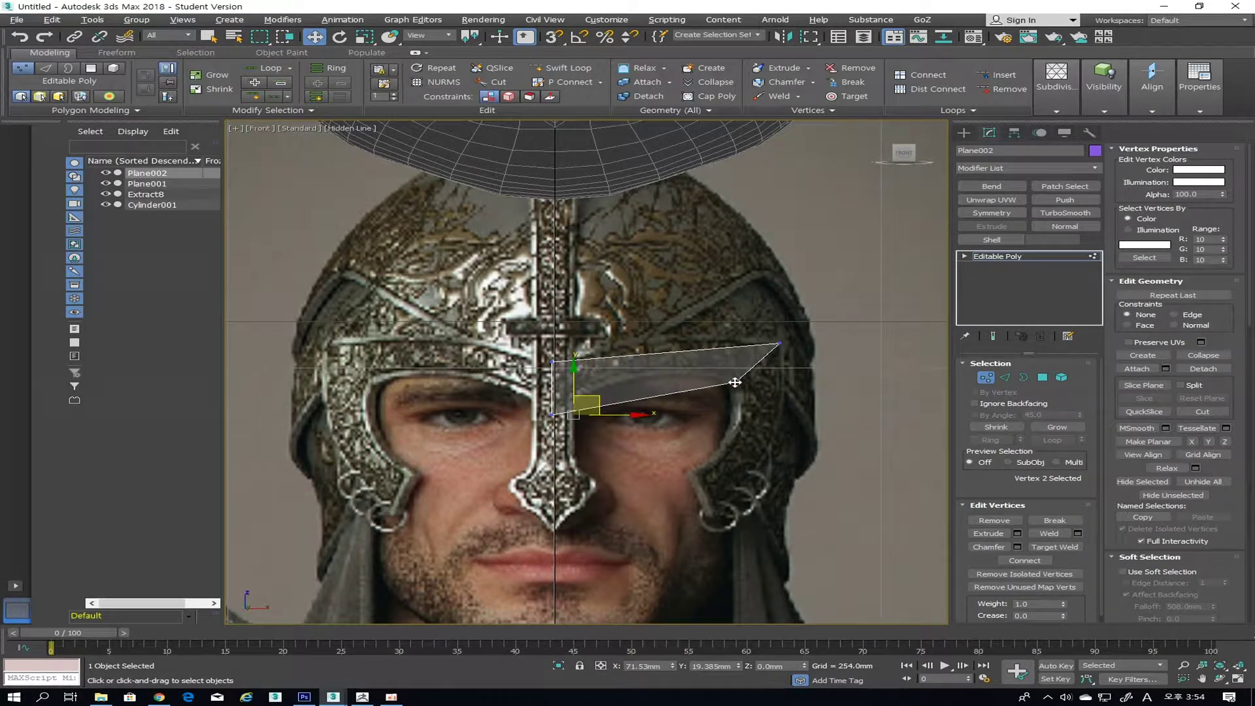
pyautogui.click(735, 383)
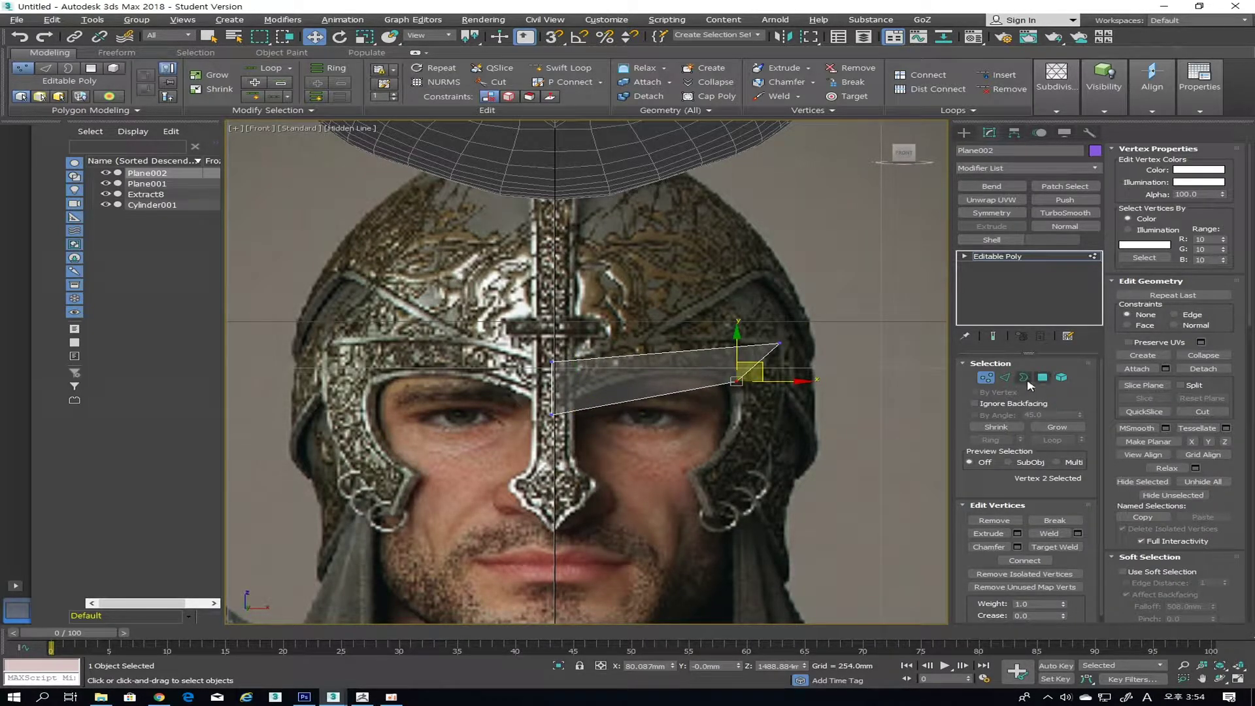
# - Connect the plane's upper and lower edges with one middle edge and raise its two vertices to follow the brow arch
pyautogui.click(1005, 377)
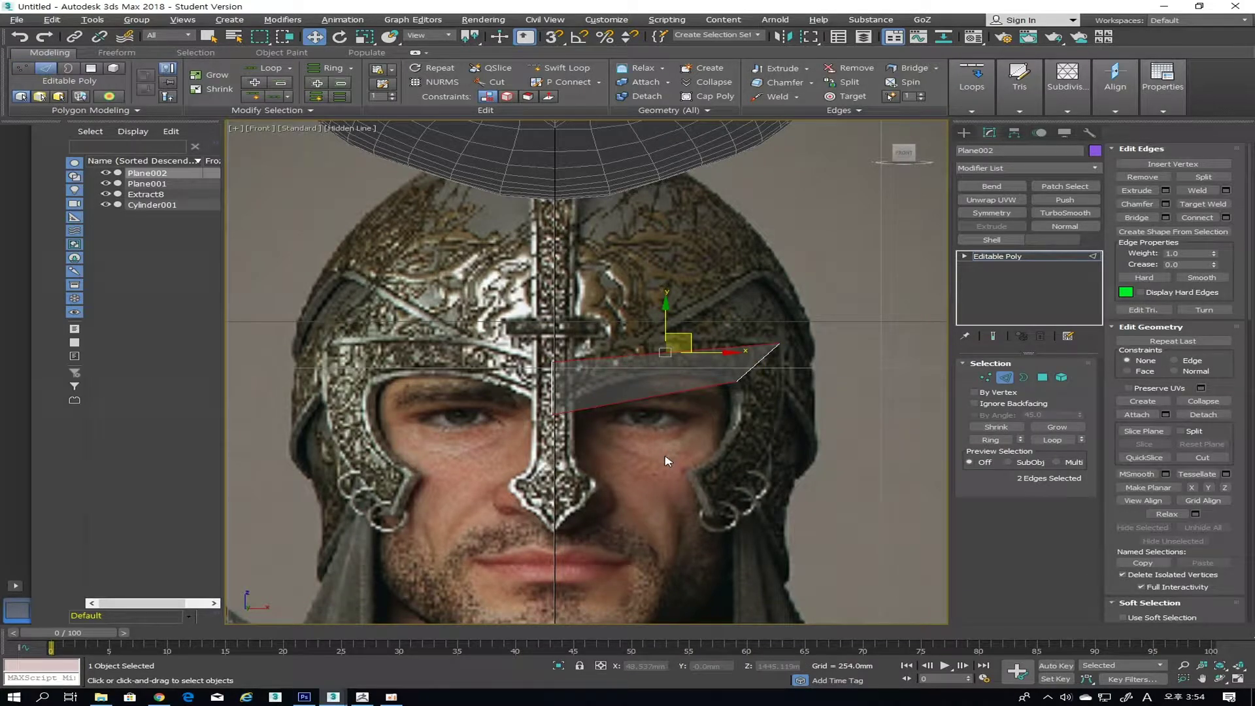
pyautogui.scroll(3, 665, 468)
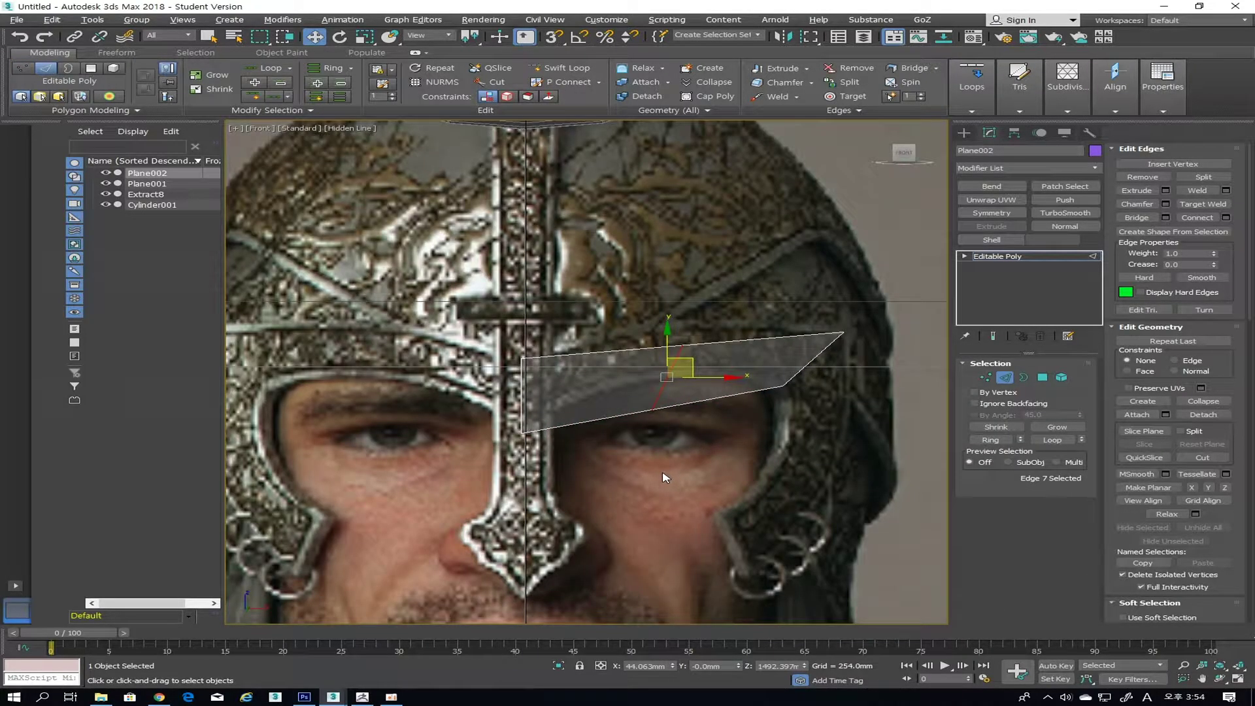
pyautogui.press('1')
pyautogui.click(682, 345)
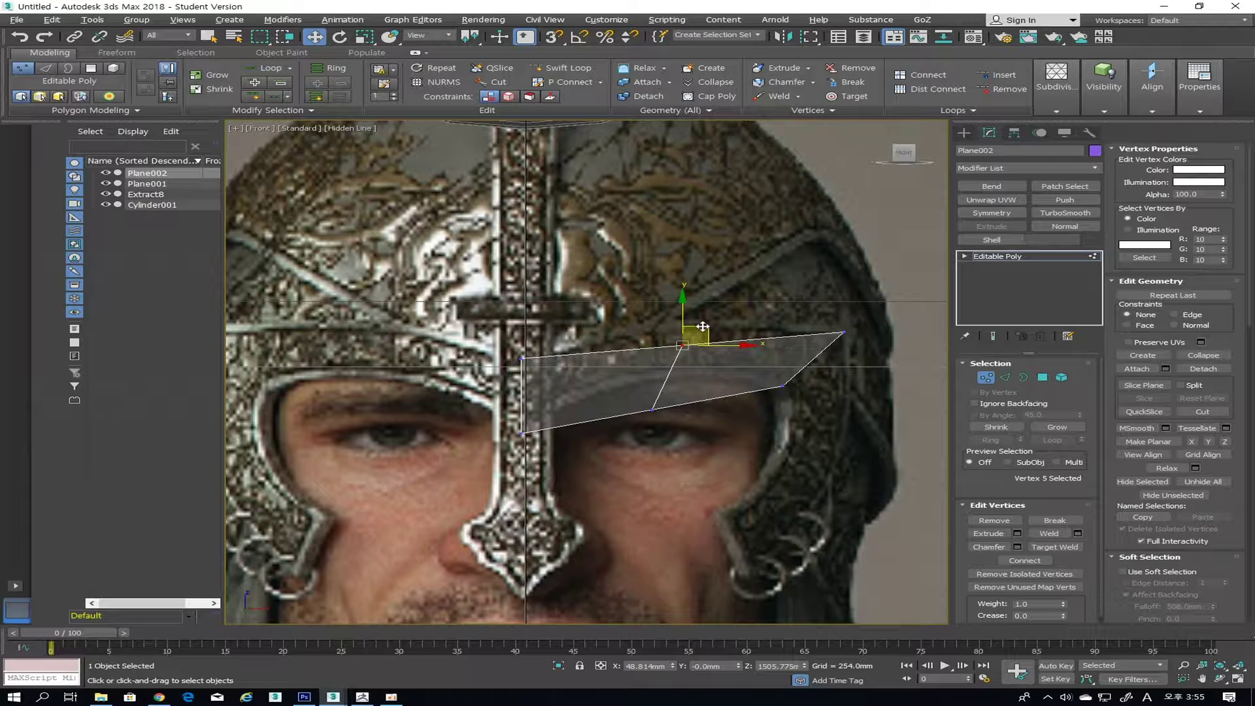
pyautogui.moveTo(704, 328); pyautogui.dragTo(702, 310)
pyautogui.click(651, 409)
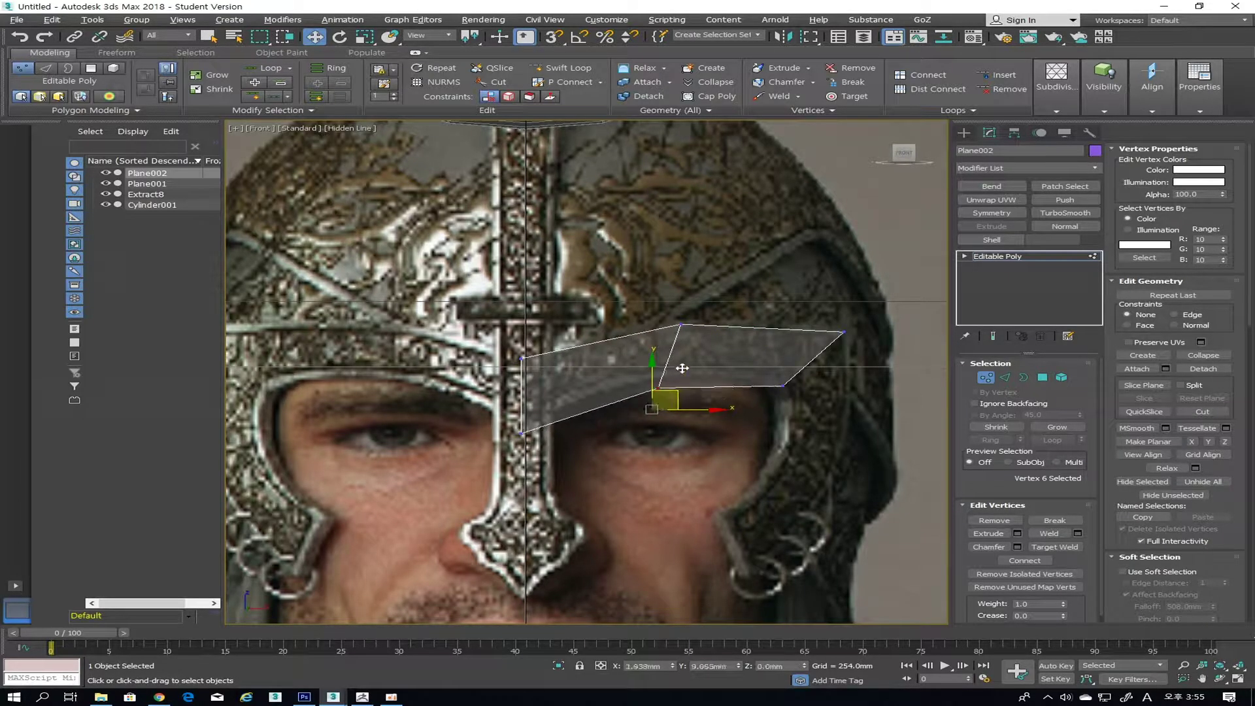
pyautogui.moveTo(665, 400); pyautogui.dragTo(675, 366)
# - Add a connecting edge across the outer half of the brow strip and adjust its two vertices to the eye opening's curve
pyautogui.press('2')
pyautogui.hotkey('ctrl', 'shift', 'e')
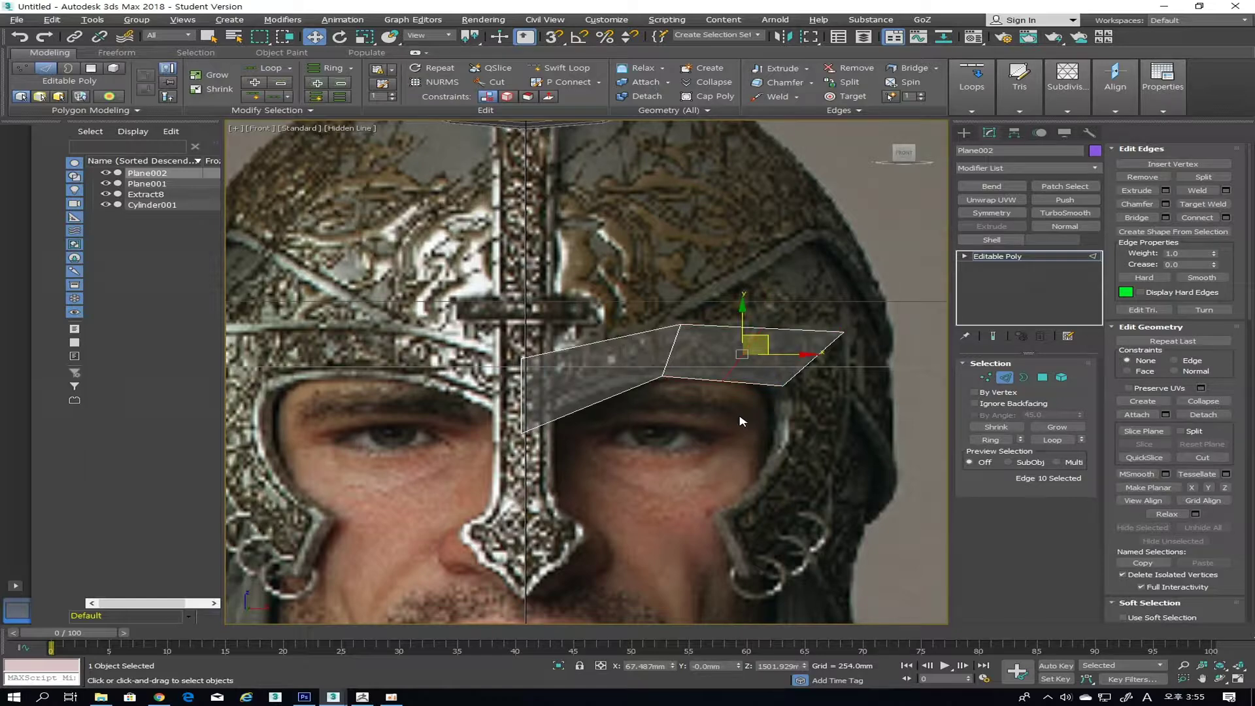
pyautogui.press('1')
pyautogui.click(761, 327)
pyautogui.moveTo(780, 308); pyautogui.dragTo(778, 302)
pyautogui.moveTo(722, 381); pyautogui.dragTo(736, 372)
# - Add a connecting edge across the inner half of the brow strip and adjust its two vertices to the brow curve
pyautogui.press('2')
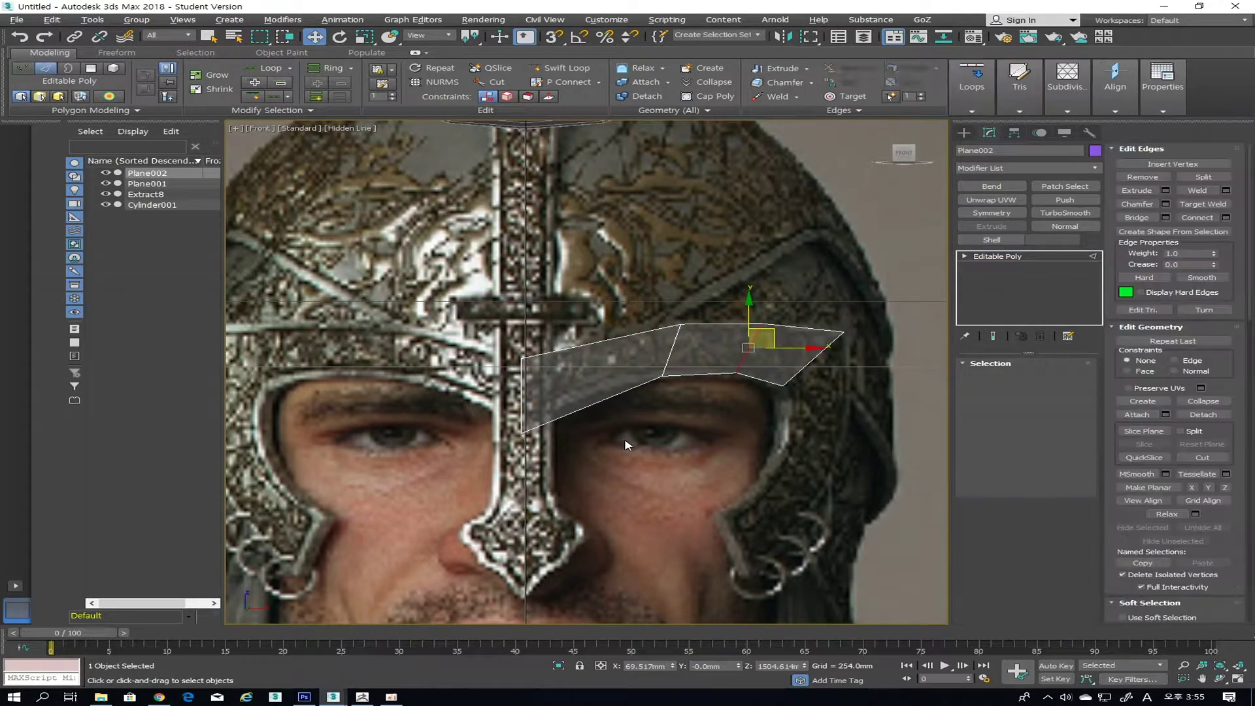
pyautogui.hotkey('ctrl', 'z')
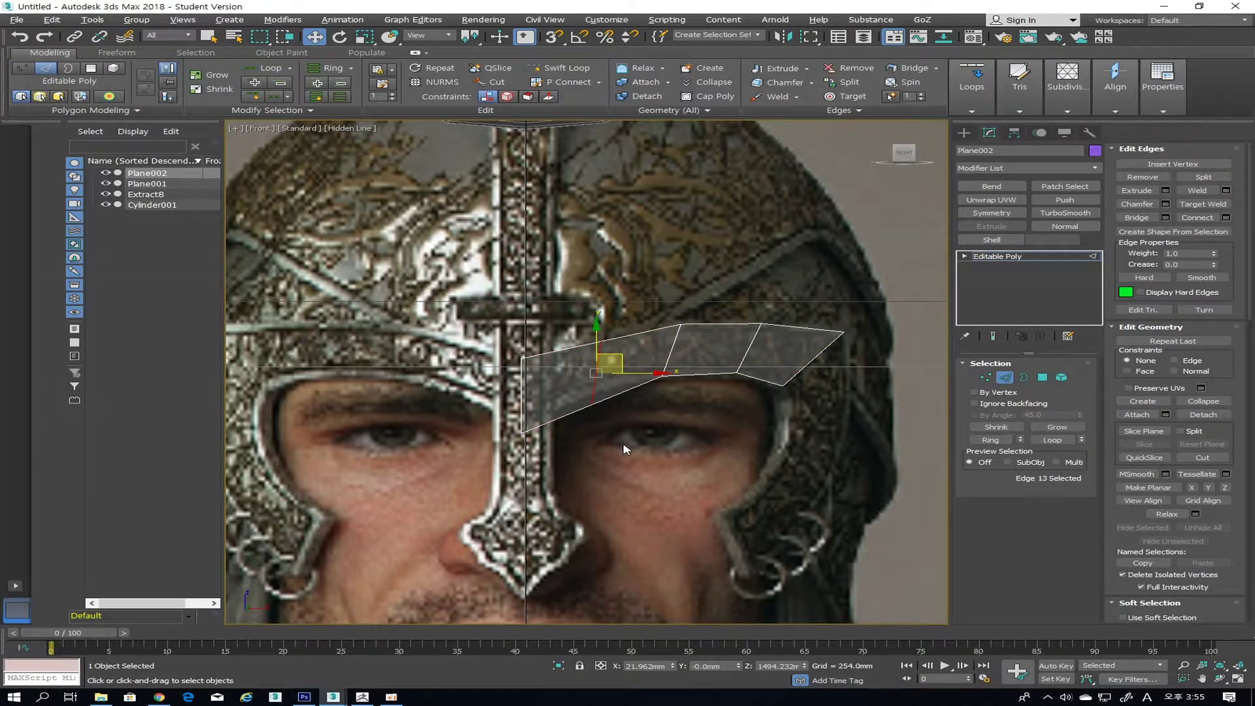
pyautogui.press('1')
pyautogui.click(600, 340)
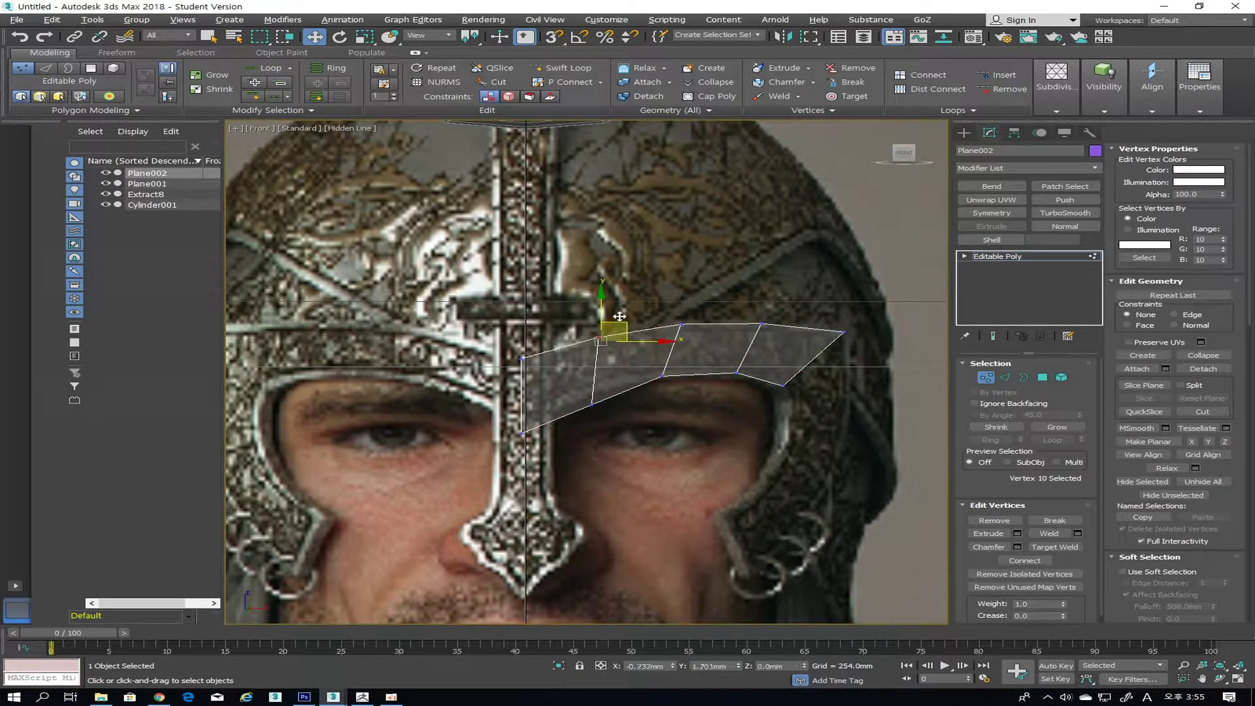
pyautogui.click(590, 400)
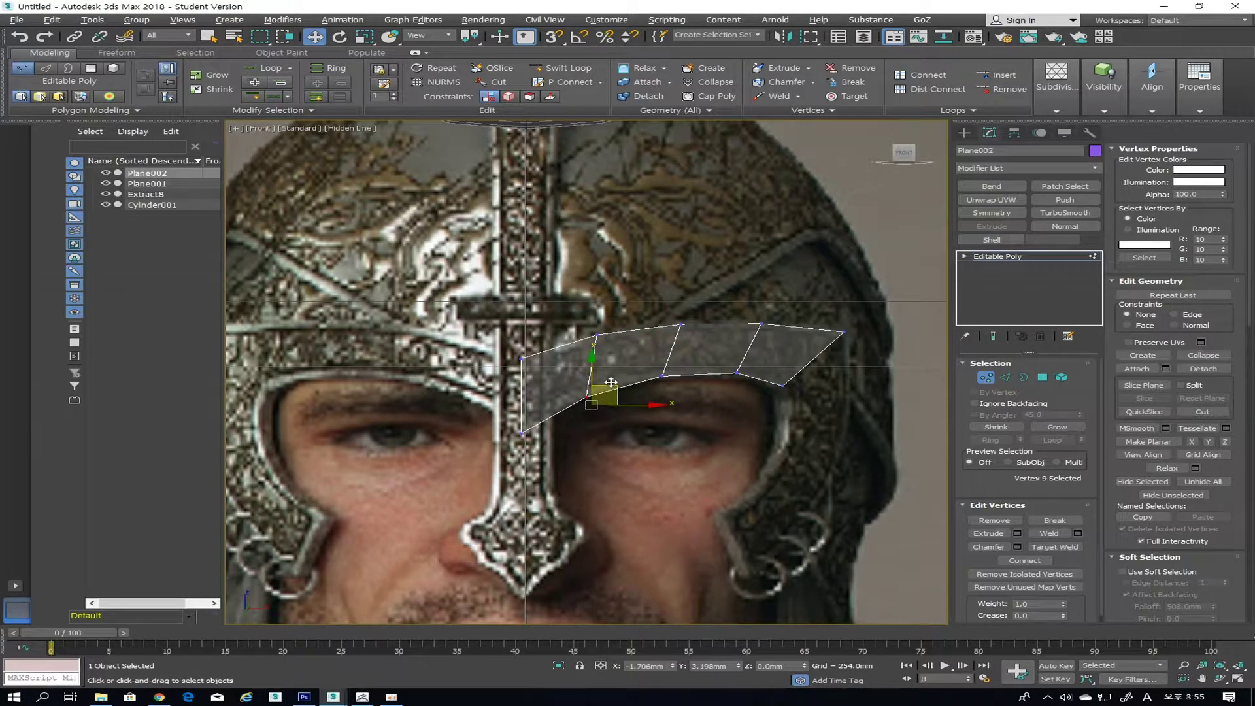
# - Extend the strip's outer end edge downward as a new polygon and move its end vertices to the tip of the cheek guard
pyautogui.moveTo(855, 462); pyautogui.dragTo(789, 443, button='middle')
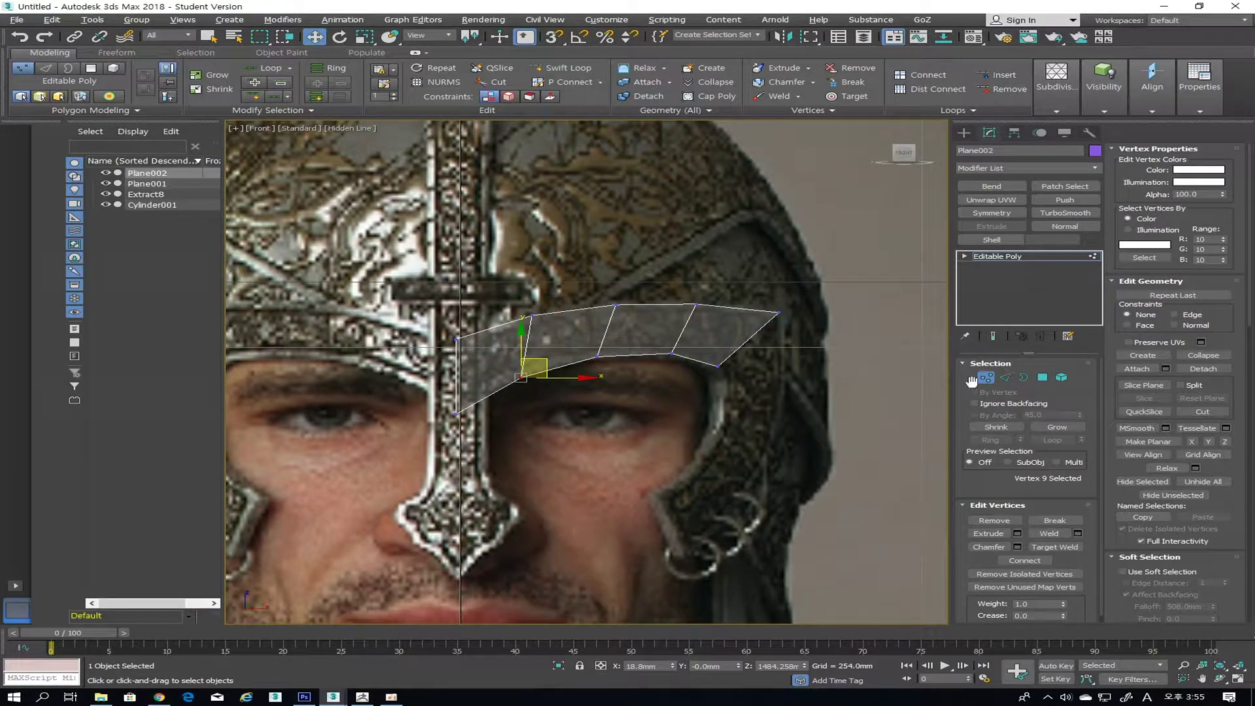
pyautogui.click(1006, 377)
pyautogui.click(751, 341)
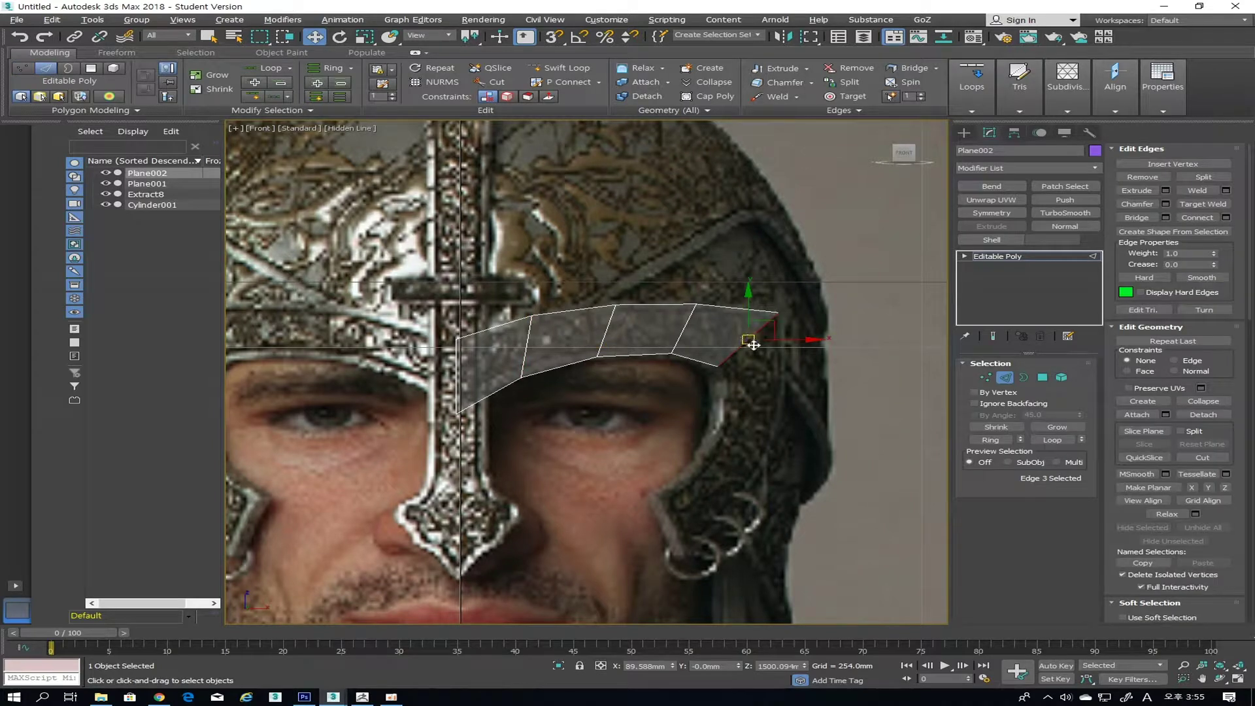
pyautogui.keyDown('shift'); pyautogui.moveTo(762, 331); pyautogui.dragTo(770, 503); pyautogui.keyUp('shift')
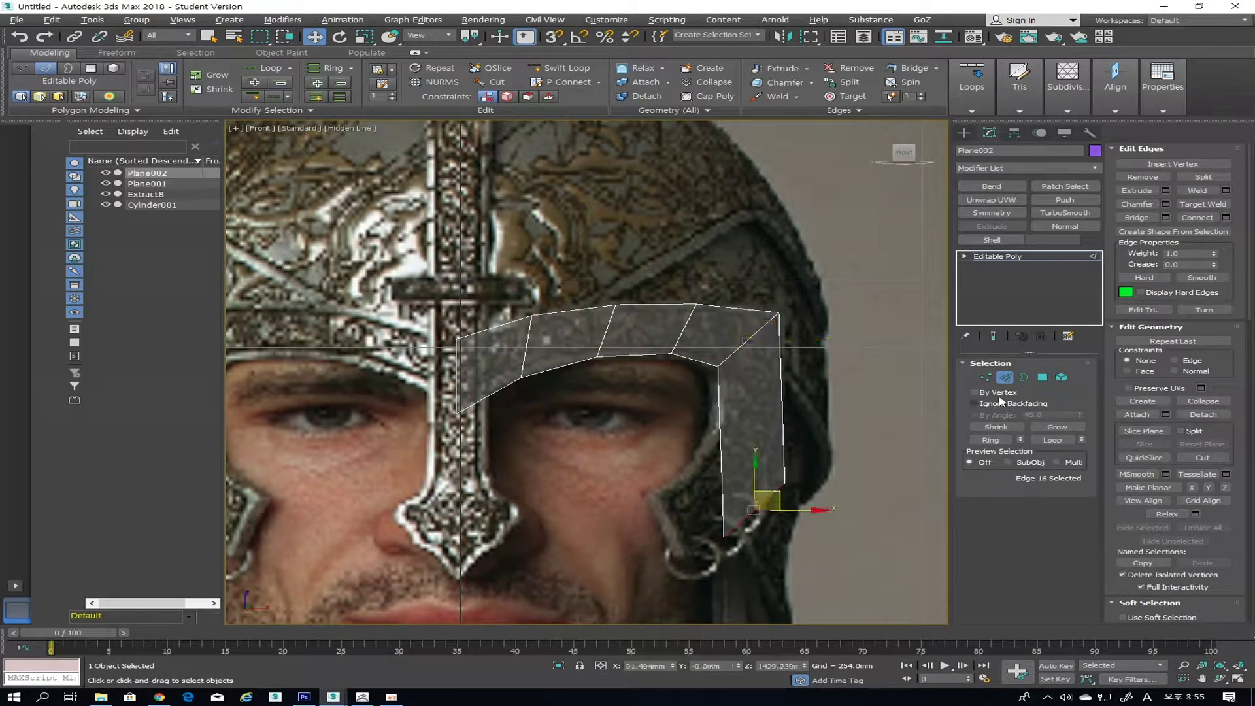
pyautogui.click(990, 377)
pyautogui.moveTo(746, 517); pyautogui.dragTo(669, 479)
pyautogui.click(784, 484)
pyautogui.moveTo(812, 465); pyautogui.dragTo(710, 542)
# - Add a connecting edge midway down the cheek-guard strip, bow its vertices outward, and nudge the upper outer corner vertex outward
pyautogui.click(1004, 377)
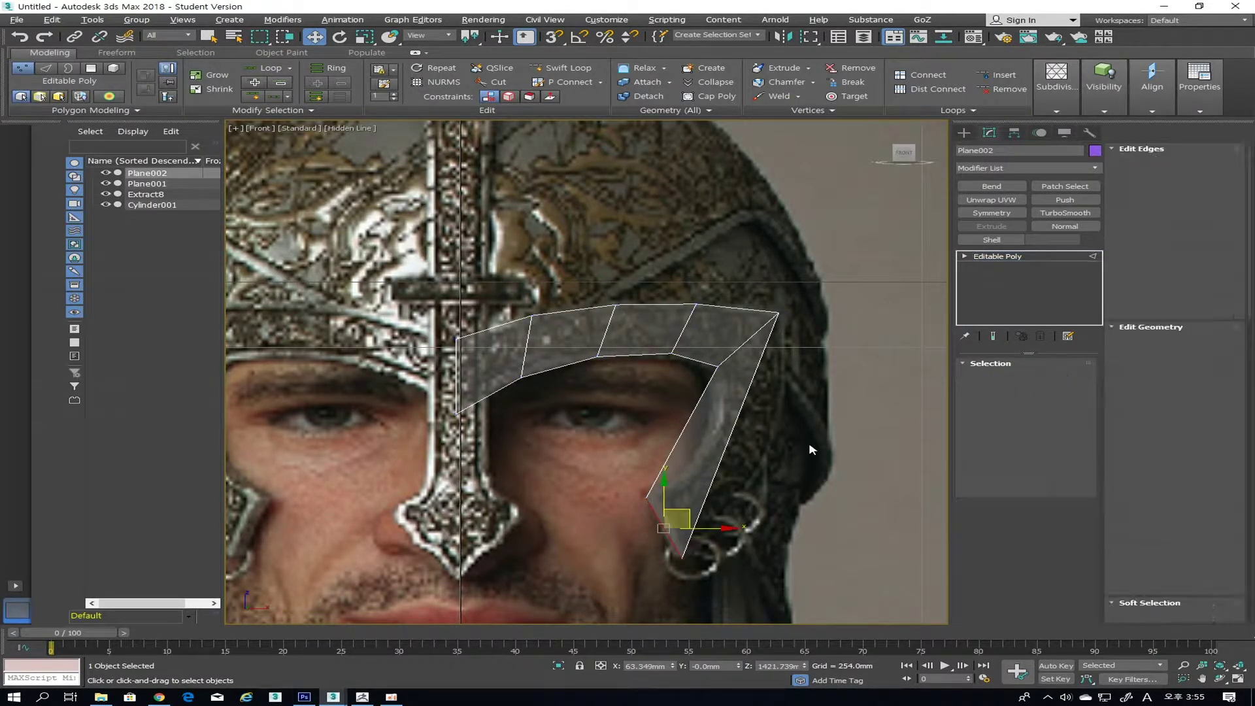
pyautogui.click(755, 433)
pyautogui.moveTo(732, 419); pyautogui.dragTo(790, 439)
pyautogui.press('1')
pyautogui.click(761, 452)
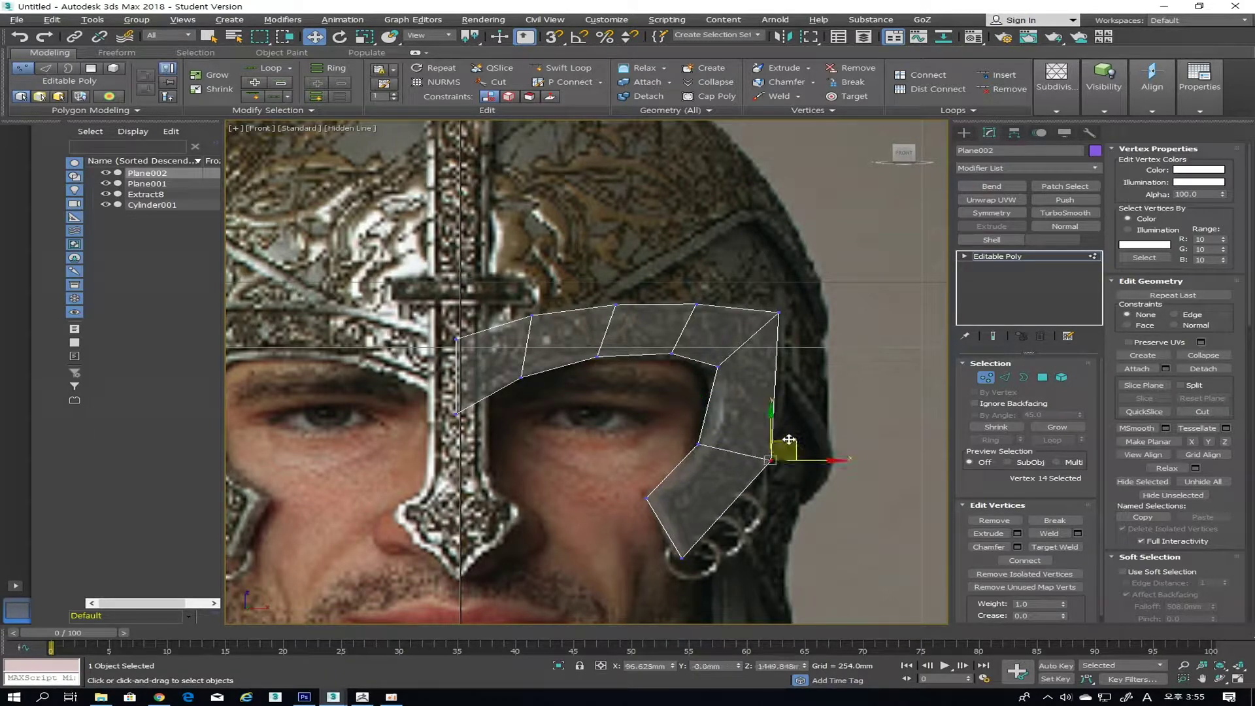
pyautogui.click(778, 313)
pyautogui.moveTo(811, 313); pyautogui.dragTo(820, 313)
# - Add a connecting edge across the upper cheek-guard segment and adjust the surrounding vertices to the helmet's side curve
pyautogui.click(1005, 378)
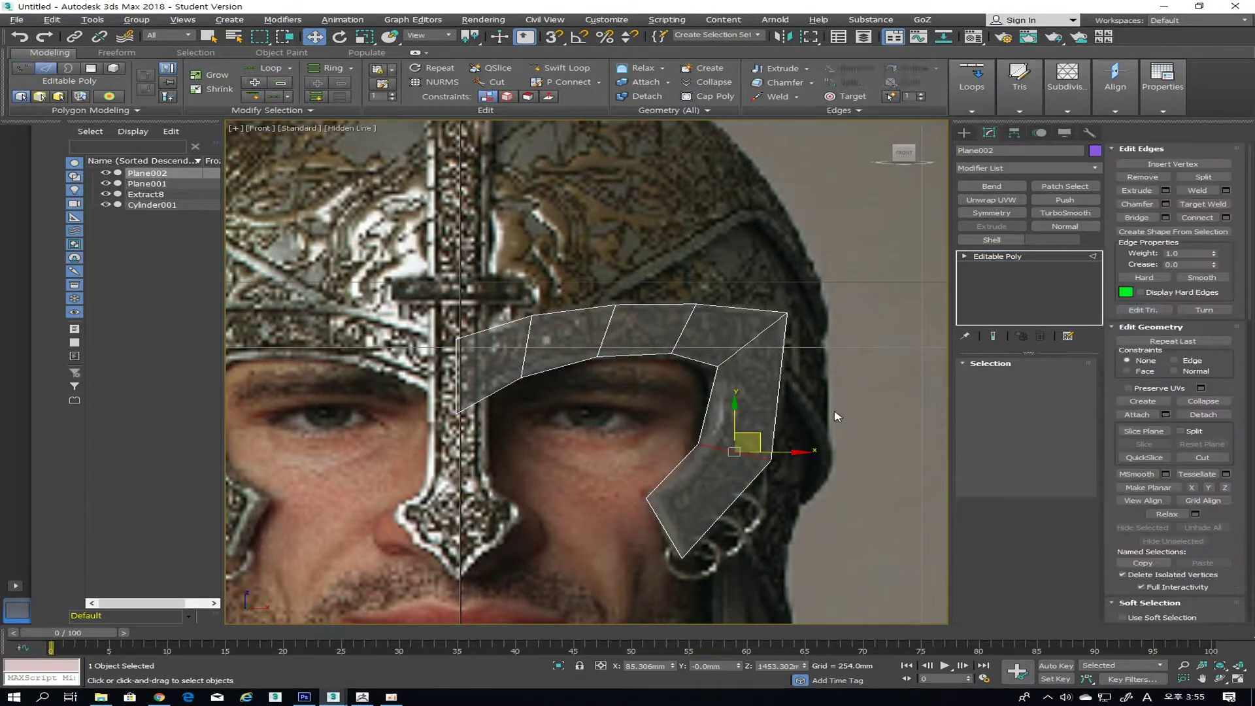
pyautogui.click(835, 442)
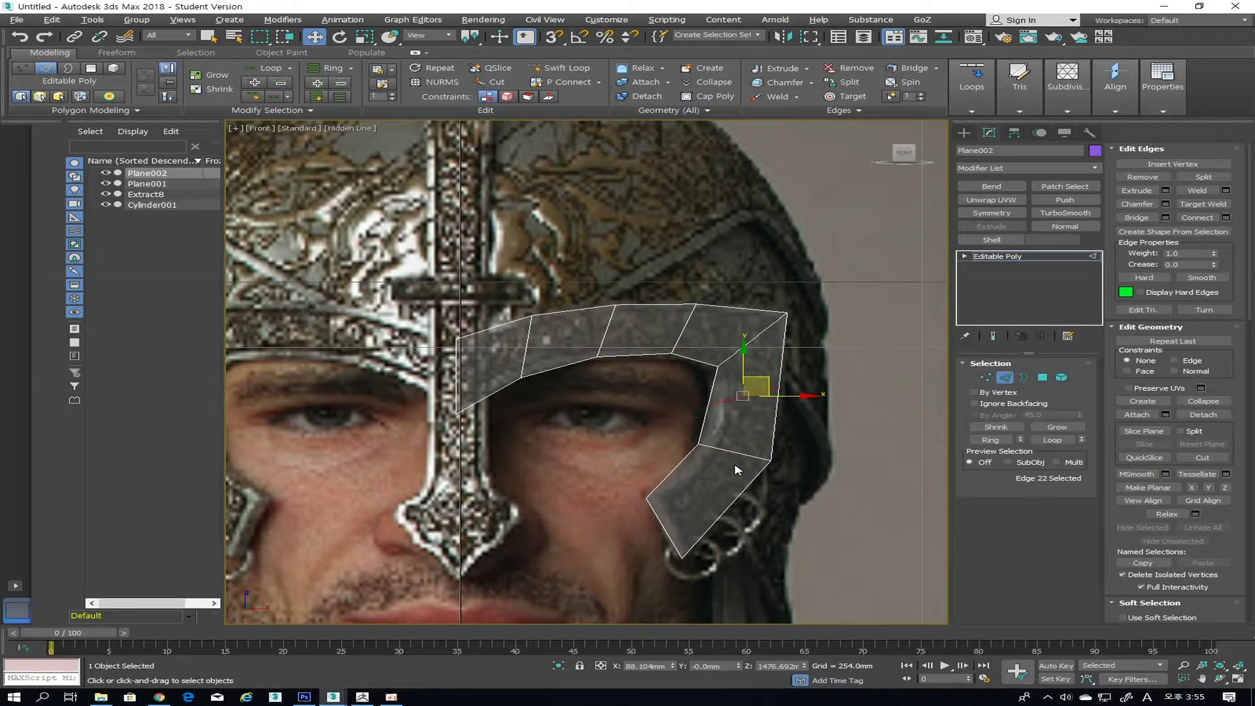
pyautogui.press('1')
pyautogui.moveTo(728, 389); pyautogui.dragTo(738, 388)
pyautogui.click(779, 386)
pyautogui.moveTo(808, 370); pyautogui.dragTo(817, 371)
pyautogui.click(771, 459)
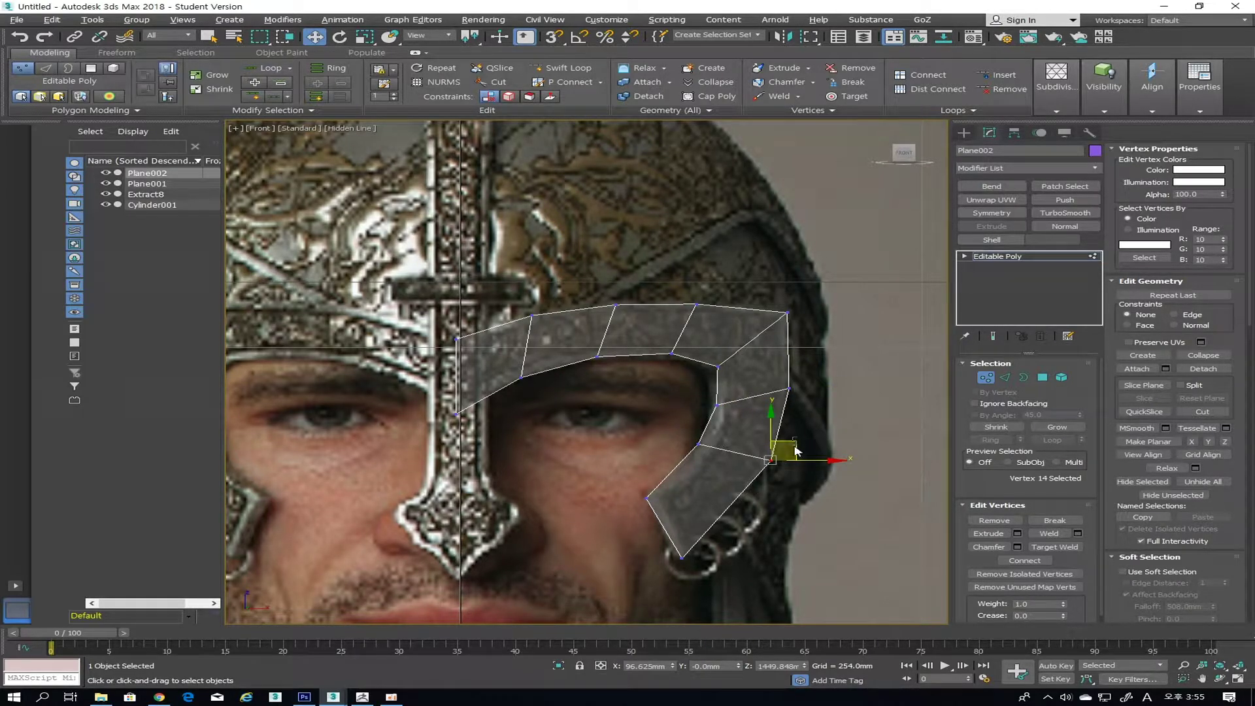
pyautogui.moveTo(797, 442); pyautogui.dragTo(791, 465)
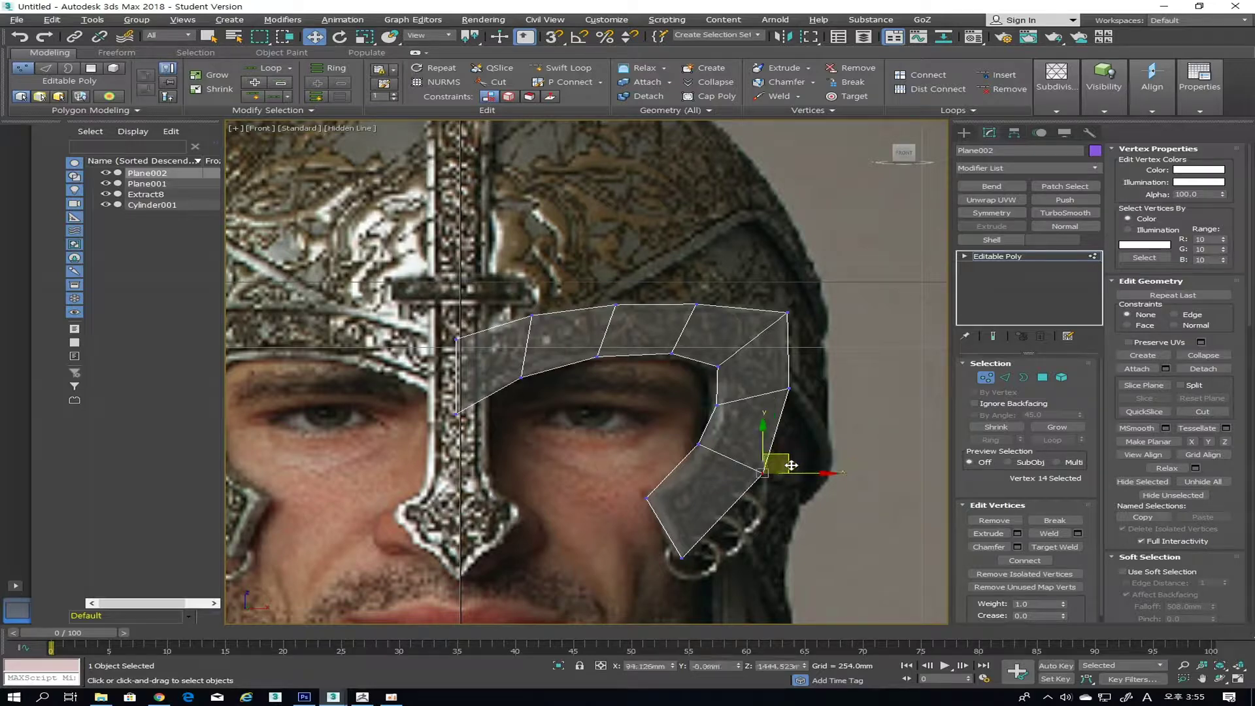
# - Connect the two long edges of the lowest cheek-guard segment with a new edge across its middle
pyautogui.click(1004, 377)
pyautogui.moveTo(650, 466); pyautogui.dragTo(728, 507)
pyautogui.keyDown('ctrl'); pyautogui.click(723, 514); pyautogui.keyUp('ctrl')
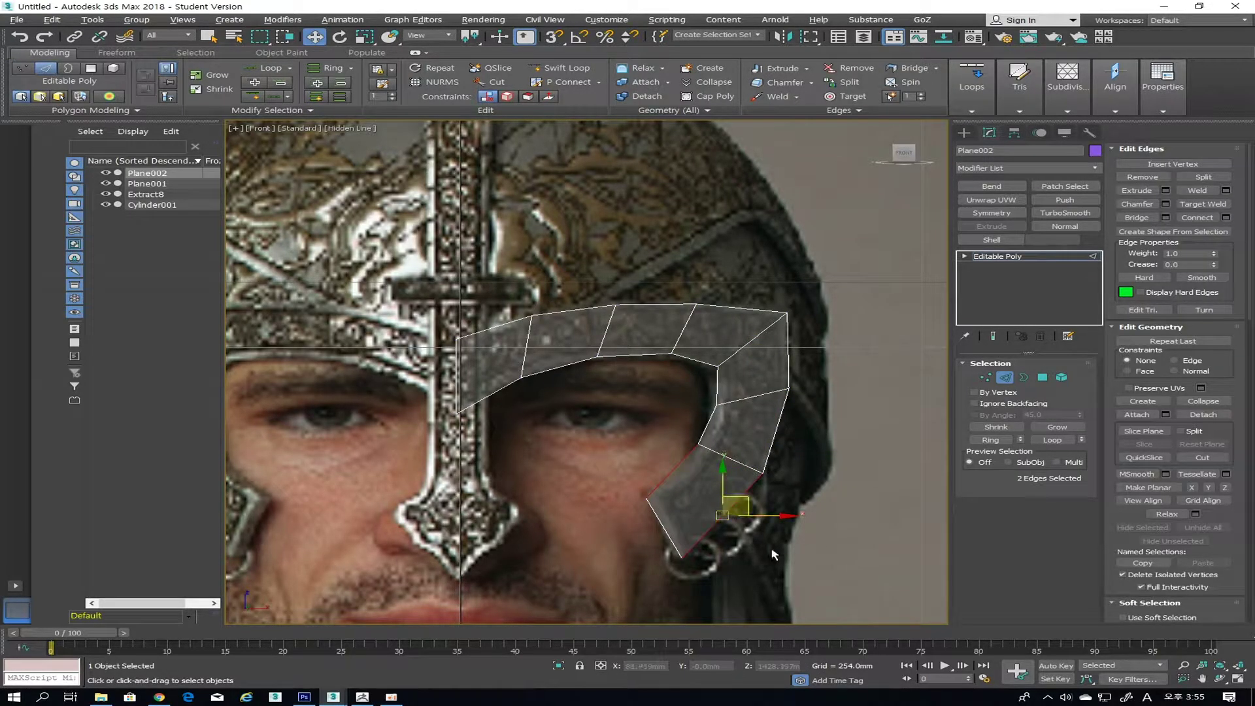
pyautogui.hotkey('ctrl', 'shift', 'e')
pyautogui.press('2')
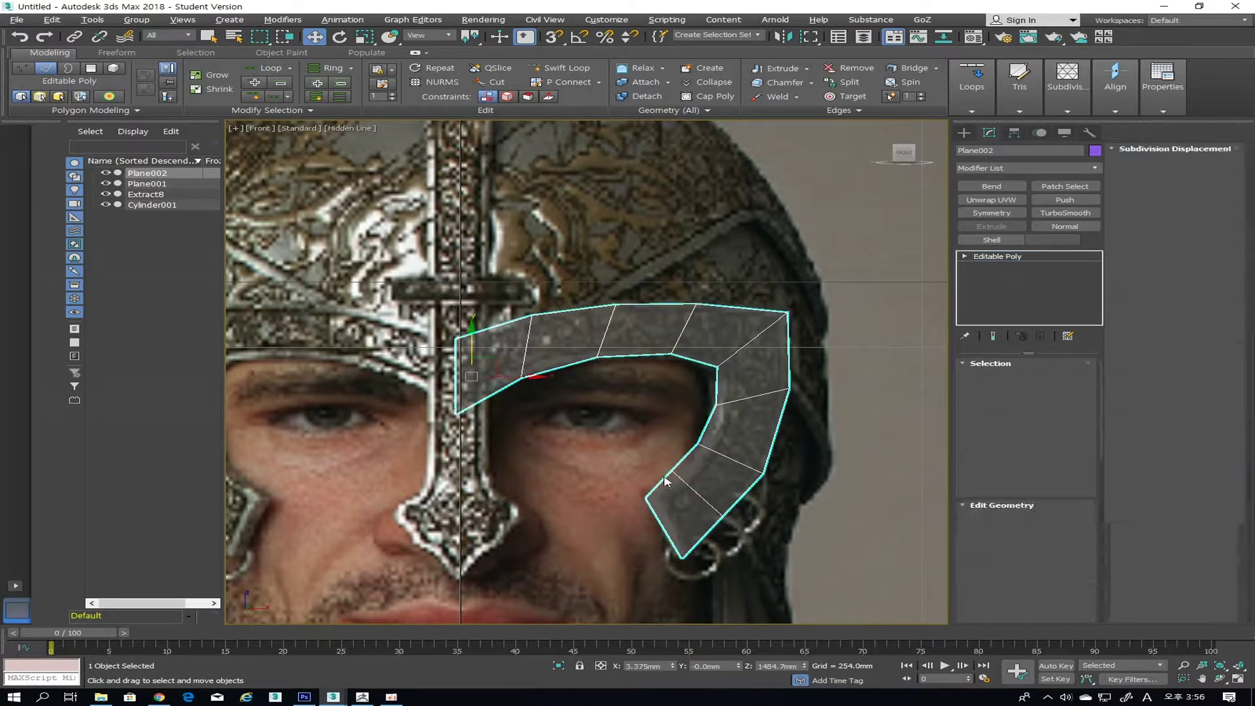
pyautogui.moveTo(667, 451); pyautogui.dragTo(692, 477)
pyautogui.hotkey('ctrl', 'z')
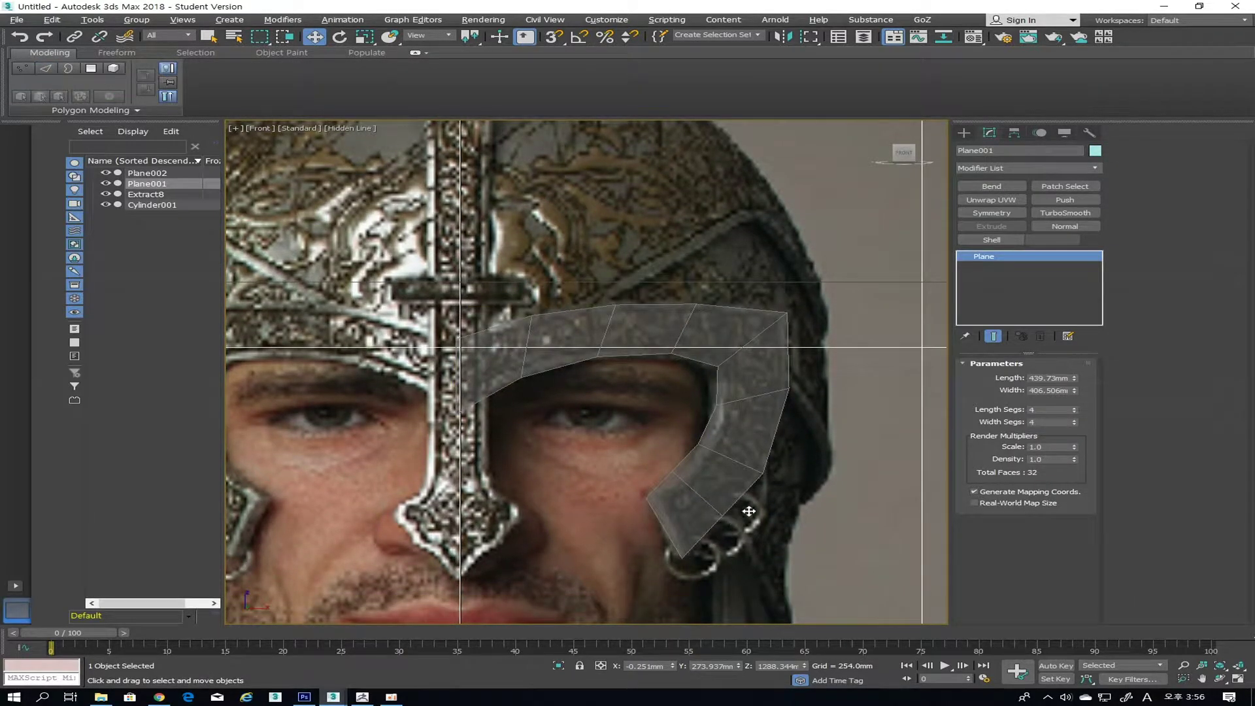
# - Move the new edge's two vertices to round the lower cheek guard, and lower the outer vertex beside the eye
pyautogui.click(734, 496)
pyautogui.press('1')
pyautogui.moveTo(659, 452); pyautogui.dragTo(701, 462)
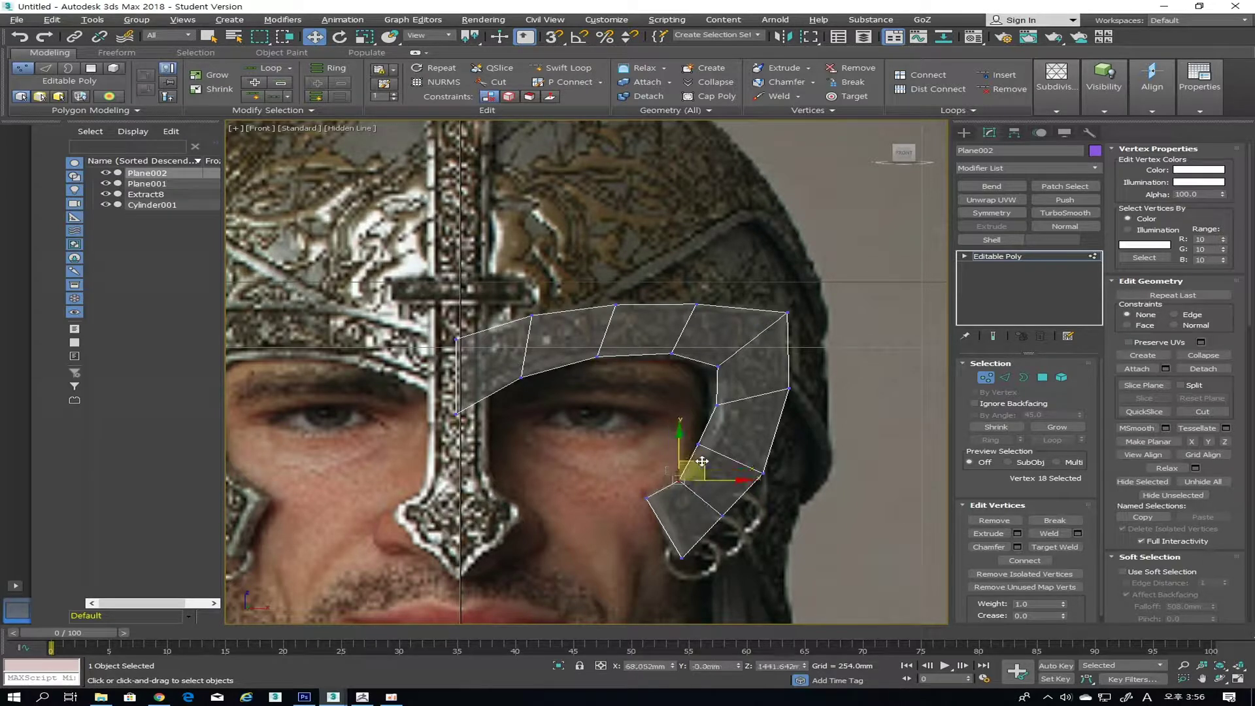
pyautogui.click(720, 514)
pyautogui.moveTo(750, 500); pyautogui.dragTo(754, 509)
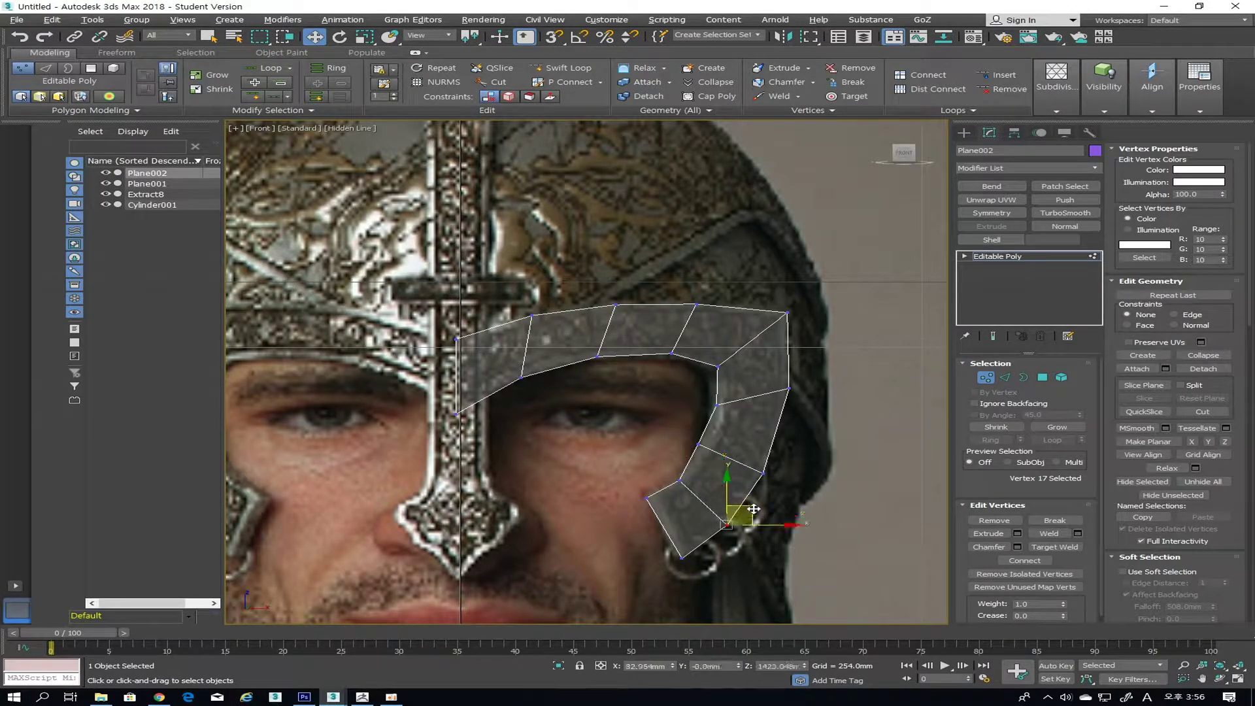
pyautogui.click(789, 388)
pyautogui.moveTo(808, 371); pyautogui.dragTo(802, 402)
# - Apply a Symmetry modifier on the X axis to the brow band and shift its mirror plane onto the helmet's centreline
pyautogui.moveTo(552, 427); pyautogui.dragTo(663, 390, button='middle')
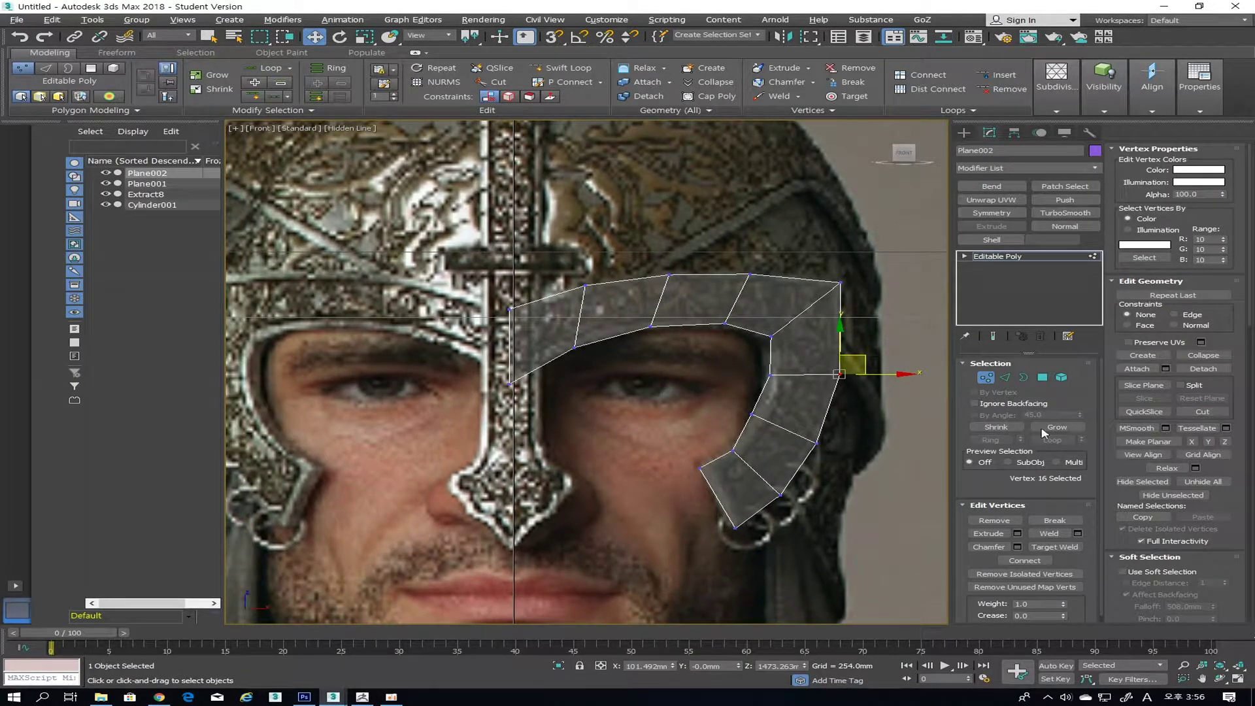
pyautogui.click(989, 378)
pyautogui.click(991, 213)
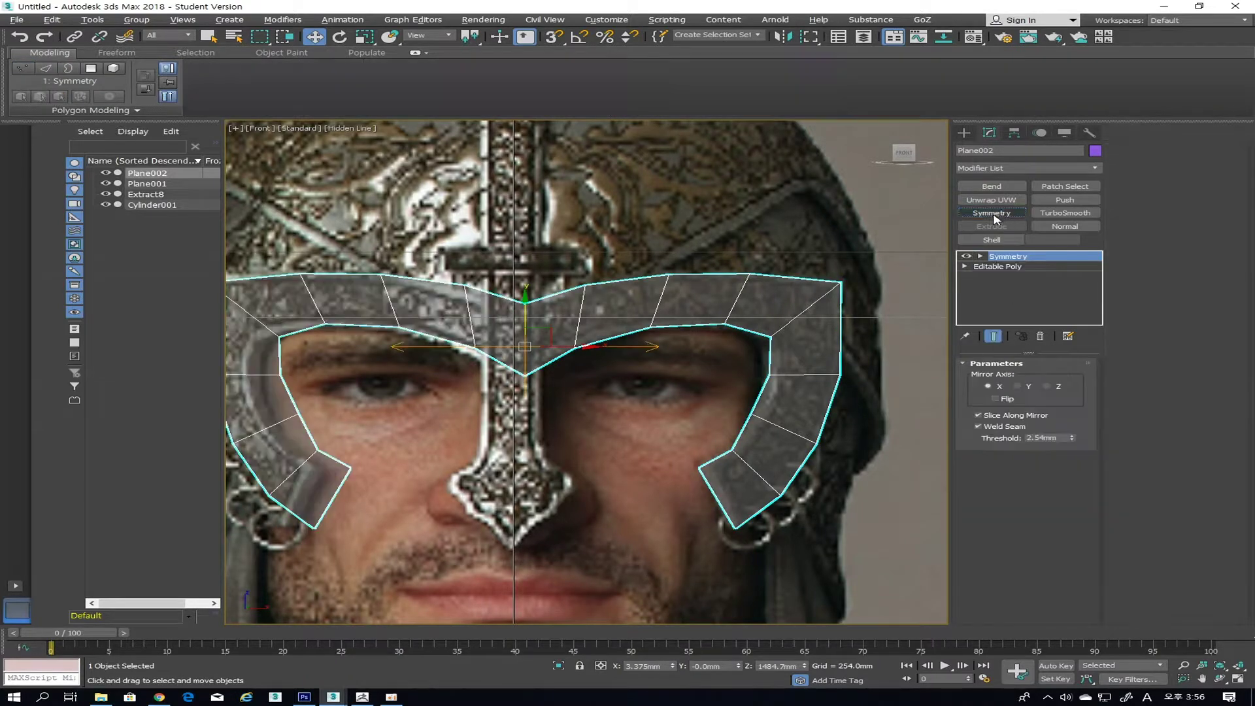
pyautogui.scroll(-3, 626, 476)
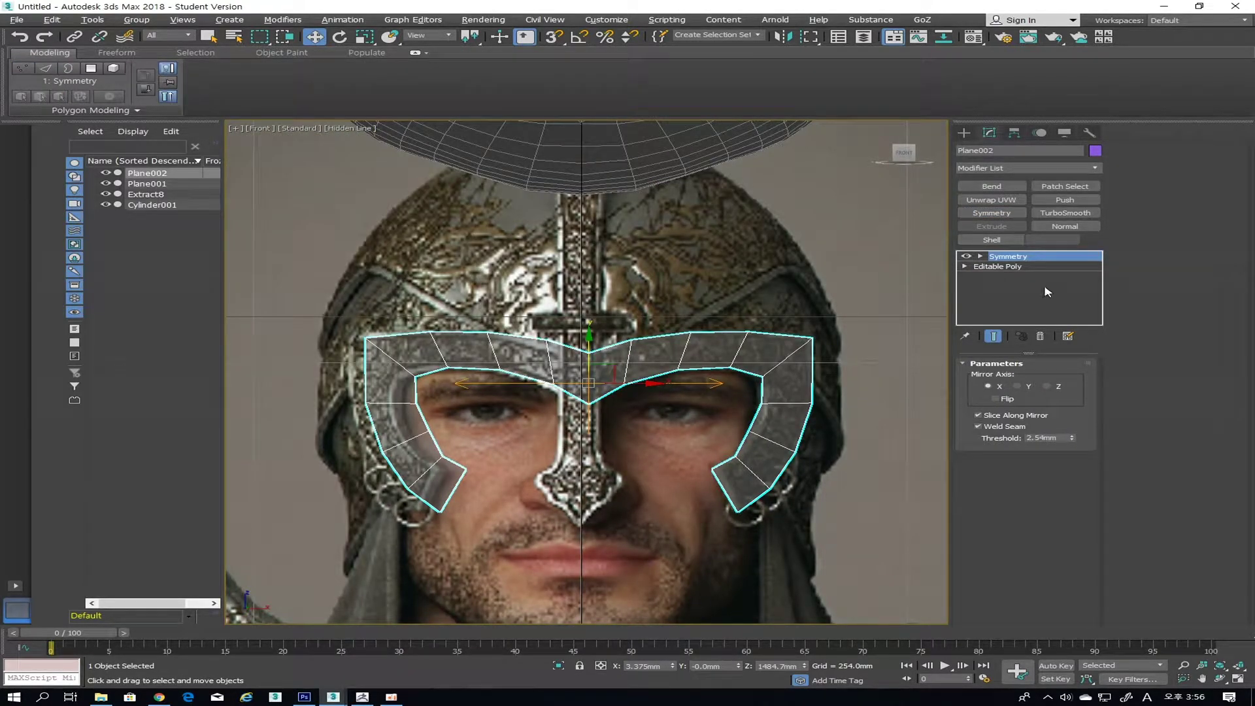
pyautogui.click(981, 256)
pyautogui.click(1008, 266)
pyautogui.moveTo(637, 384); pyautogui.dragTo(628, 386)
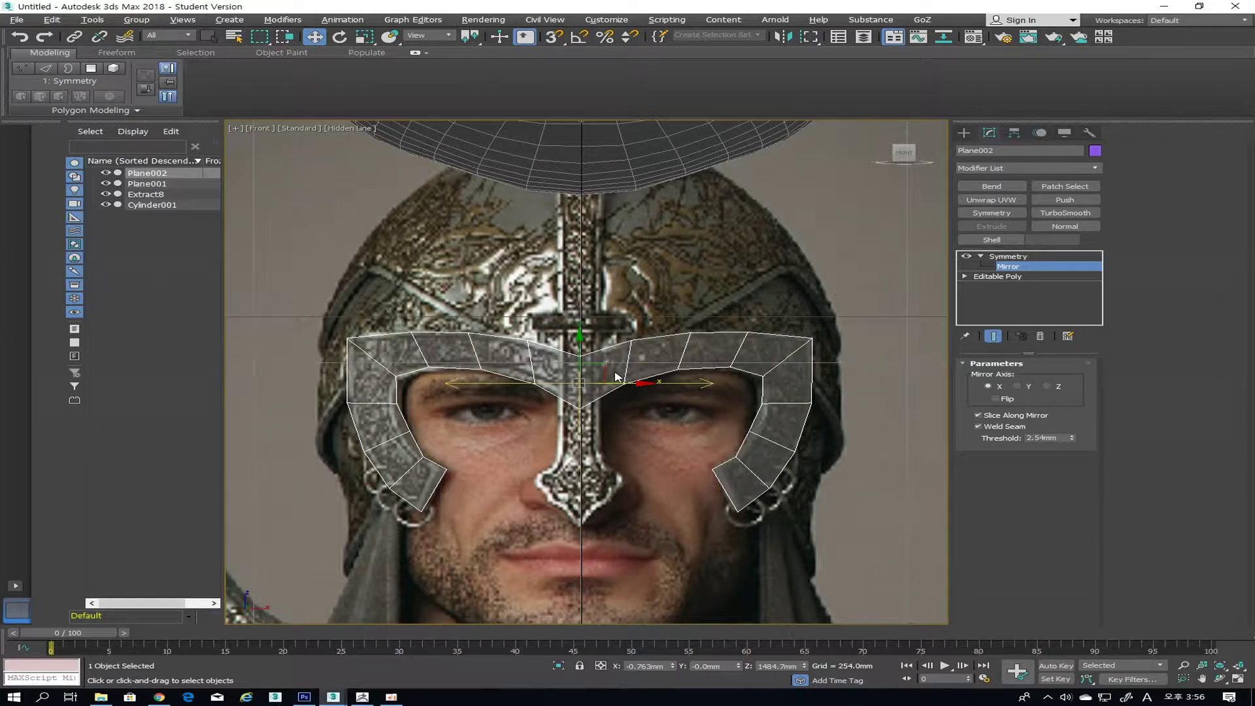
pyautogui.scroll(-2, 747, 445)
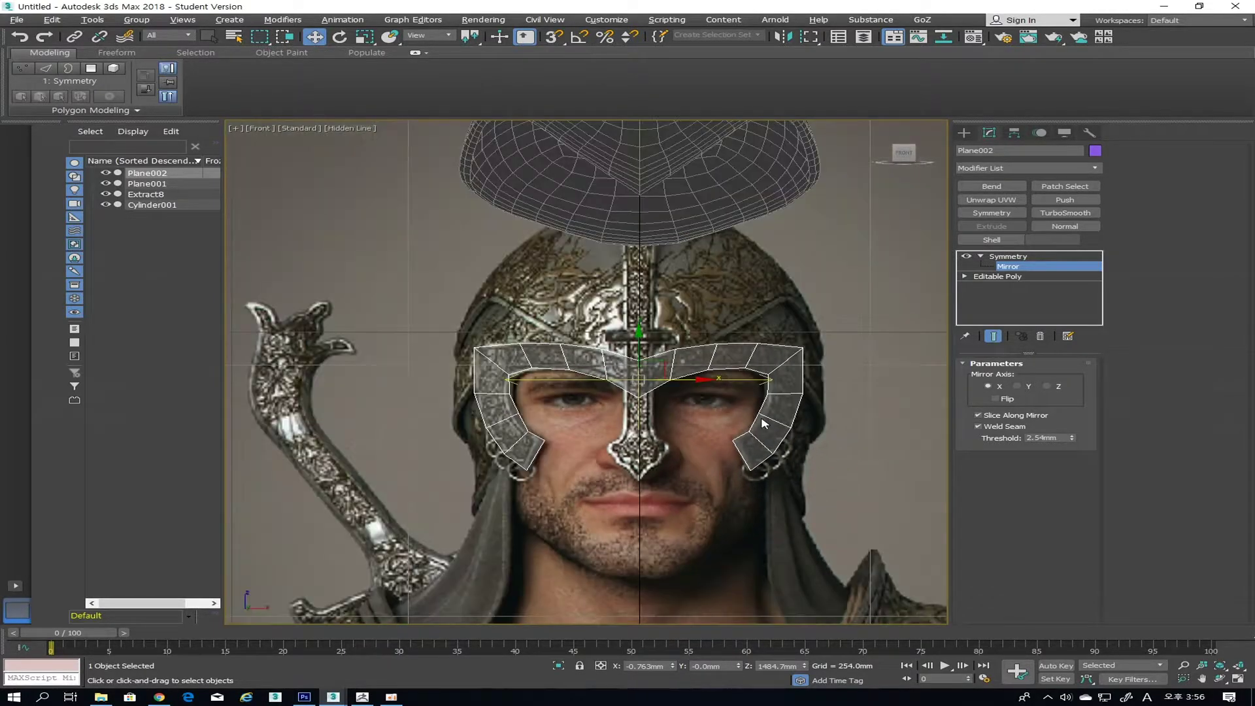
pyautogui.click(1008, 256)
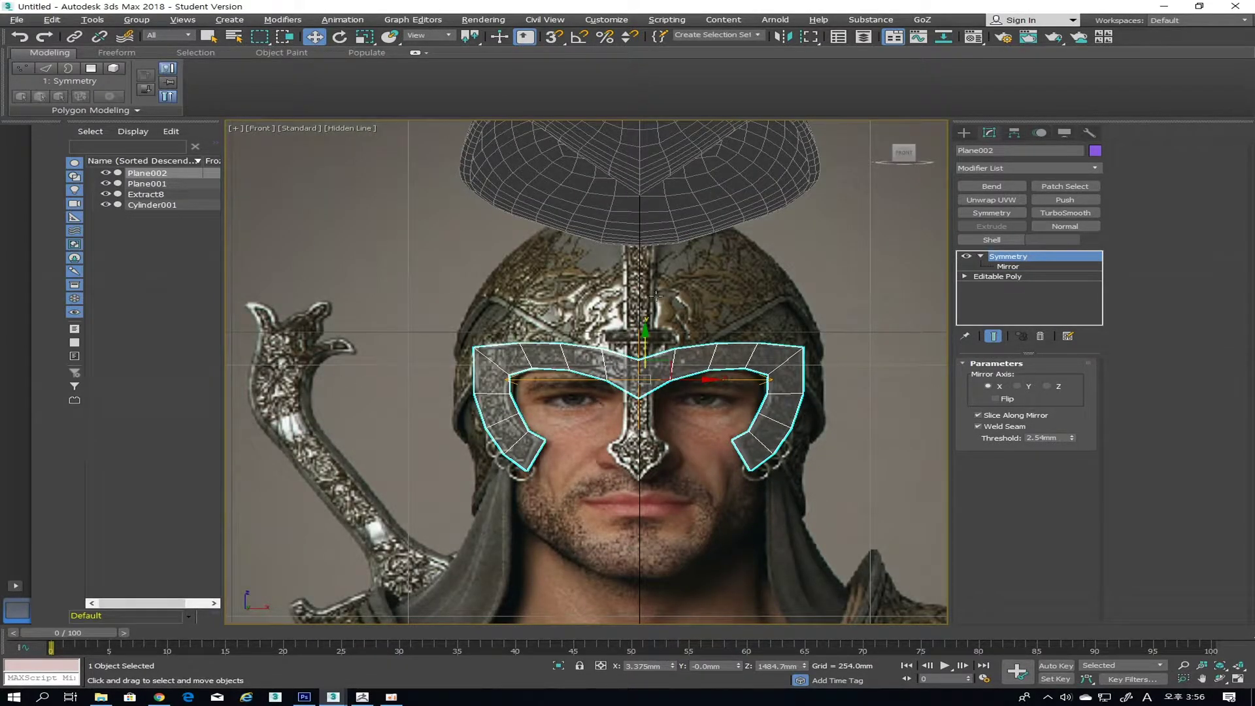
# - Select the helmet mesh and its spire together and move them up clear of the reference image
pyautogui.scroll(-1, 656, 295)
pyautogui.click(672, 267)
pyautogui.scroll(-3, 672, 270)
pyautogui.keyDown('ctrl'); pyautogui.click(659, 190); pyautogui.keyUp('ctrl')
pyautogui.moveTo(679, 218); pyautogui.dragTo(680, 163)
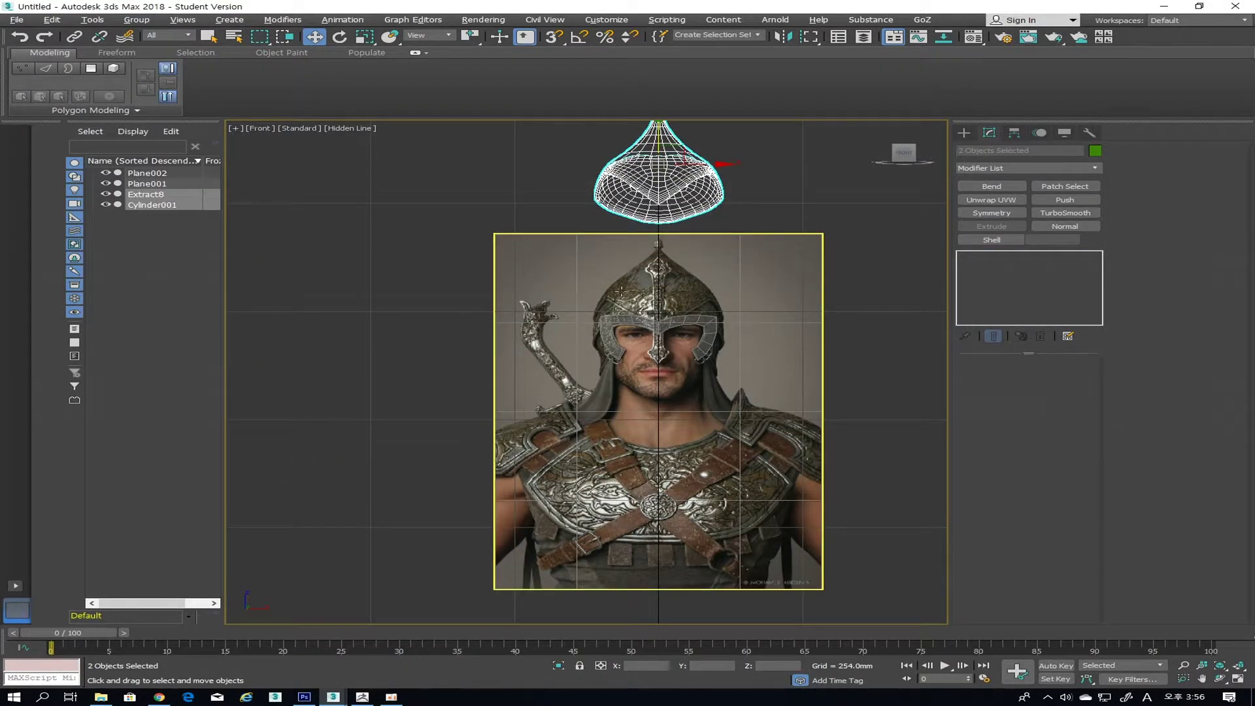
# - Create a plane about 71 mm long and 18 mm wide over the helmet's upper cross ornament and centre it on the ornament
pyautogui.scroll(5, 617, 297)
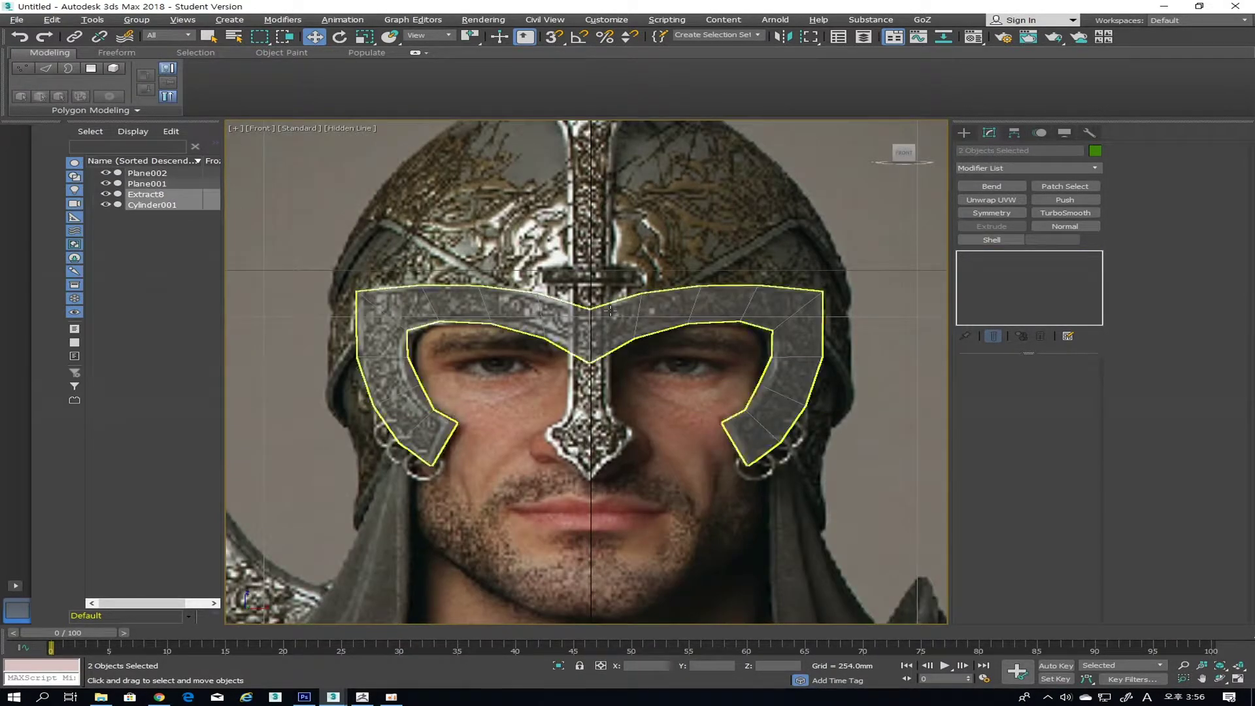
pyautogui.scroll(-3, 610, 310)
pyautogui.click(964, 133)
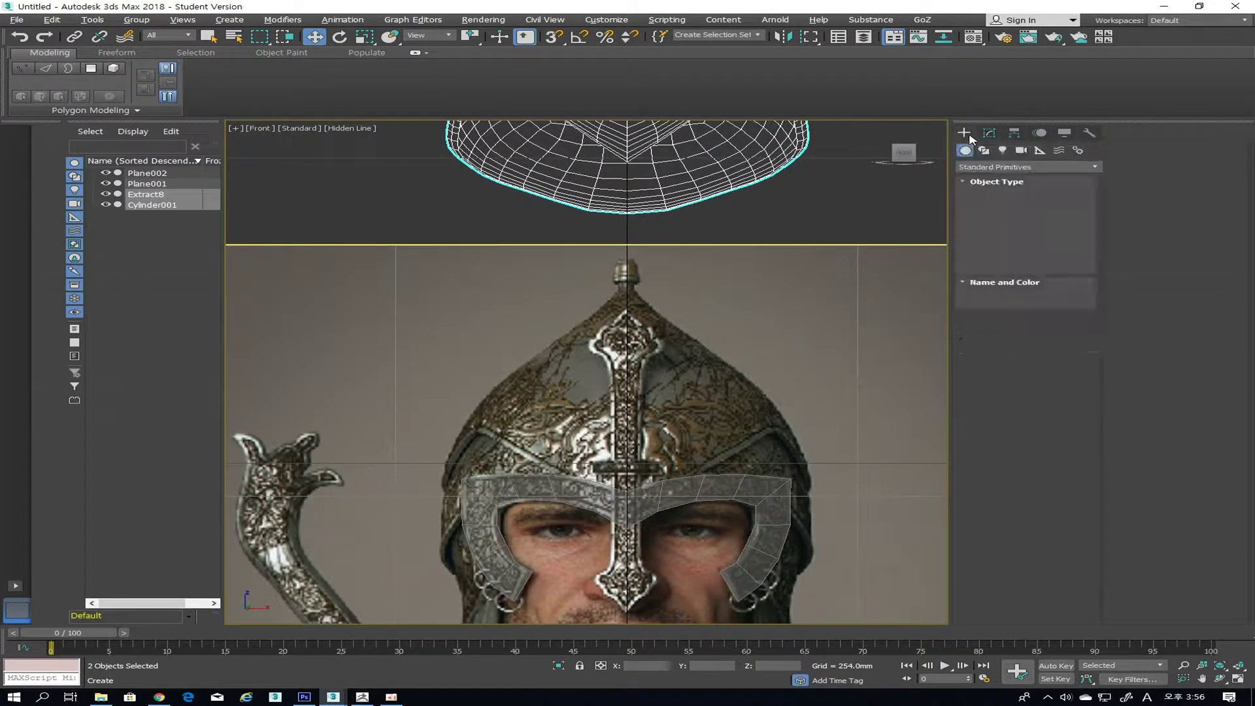
pyautogui.moveTo(699, 365); pyautogui.dragTo(710, 391, button='middle')
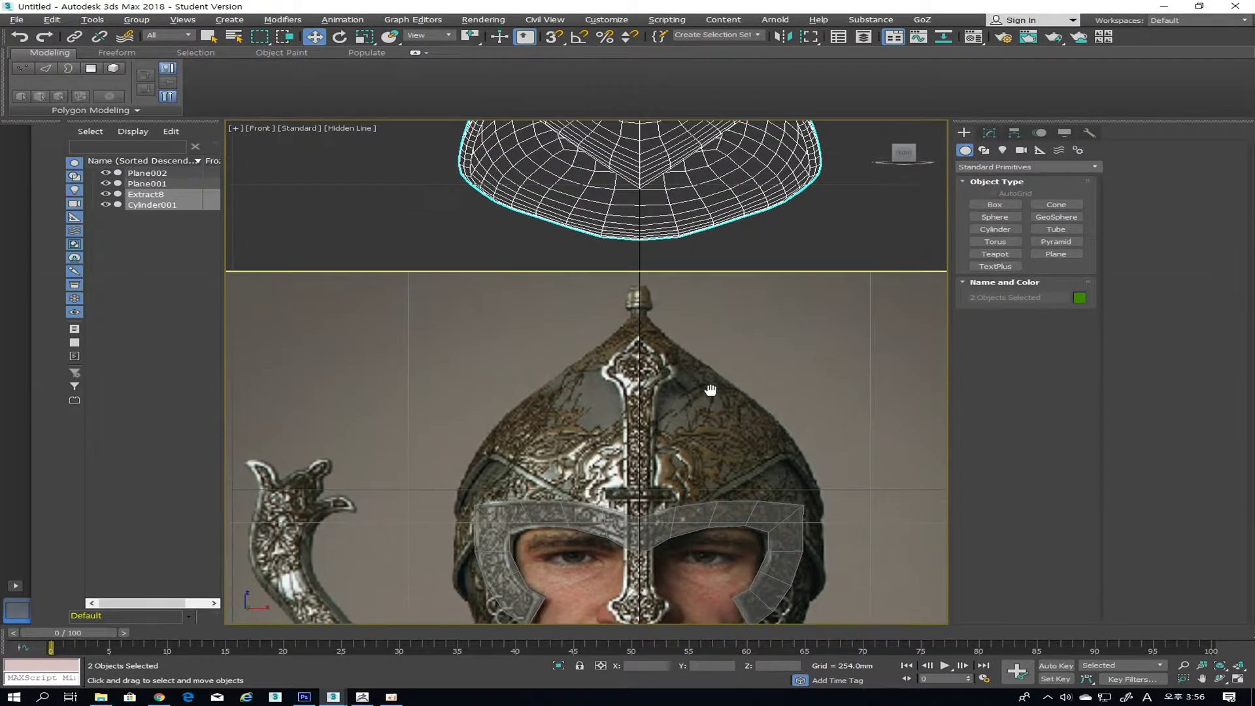
pyautogui.scroll(6, 636, 373)
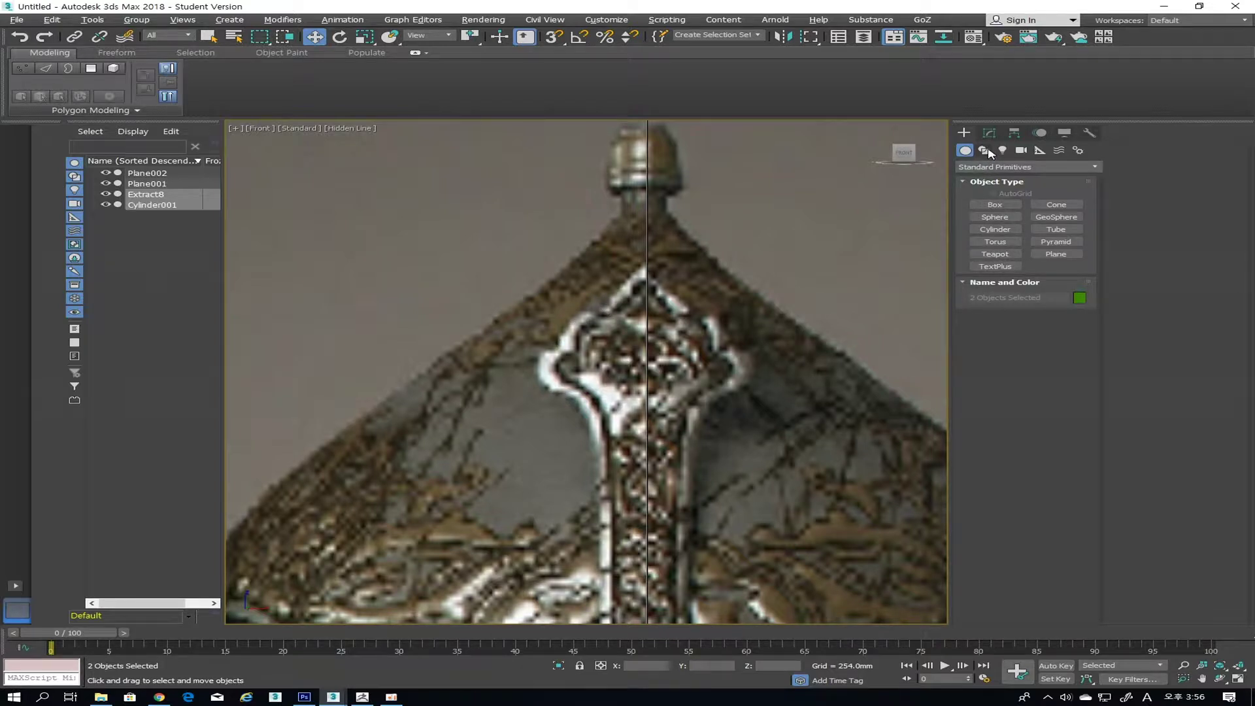
pyautogui.click(1056, 254)
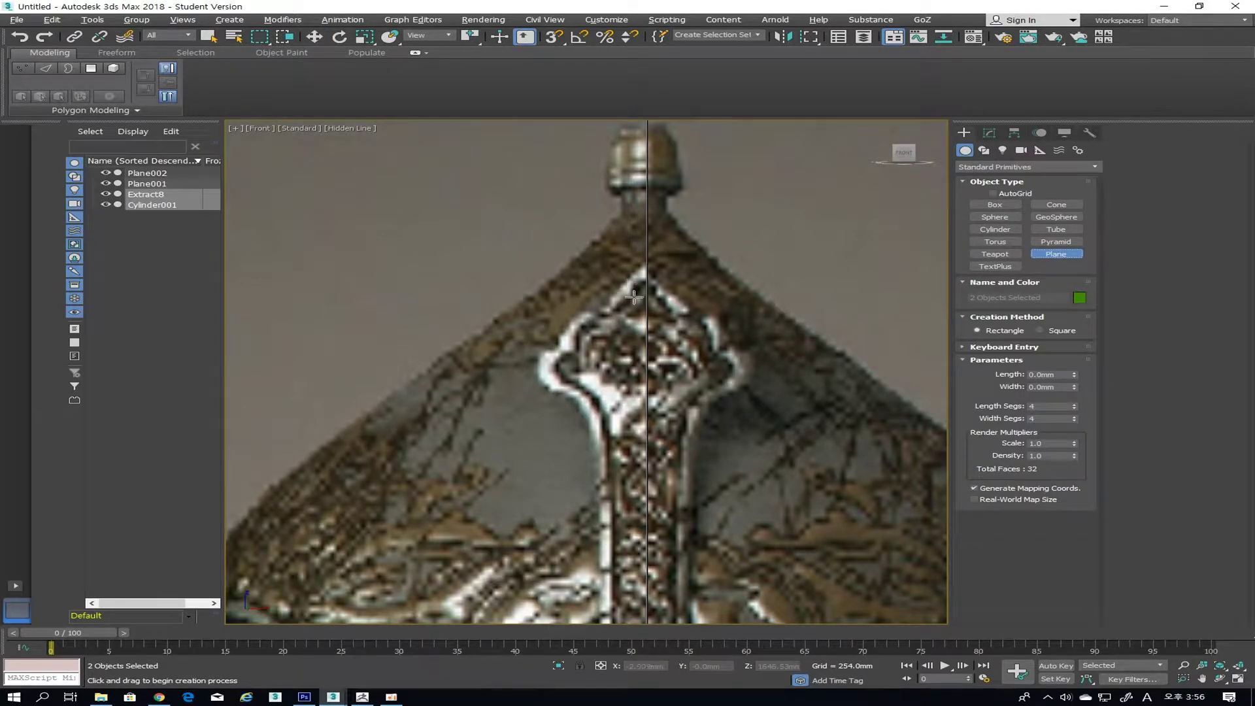
pyautogui.moveTo(612, 292); pyautogui.dragTo(697, 533)
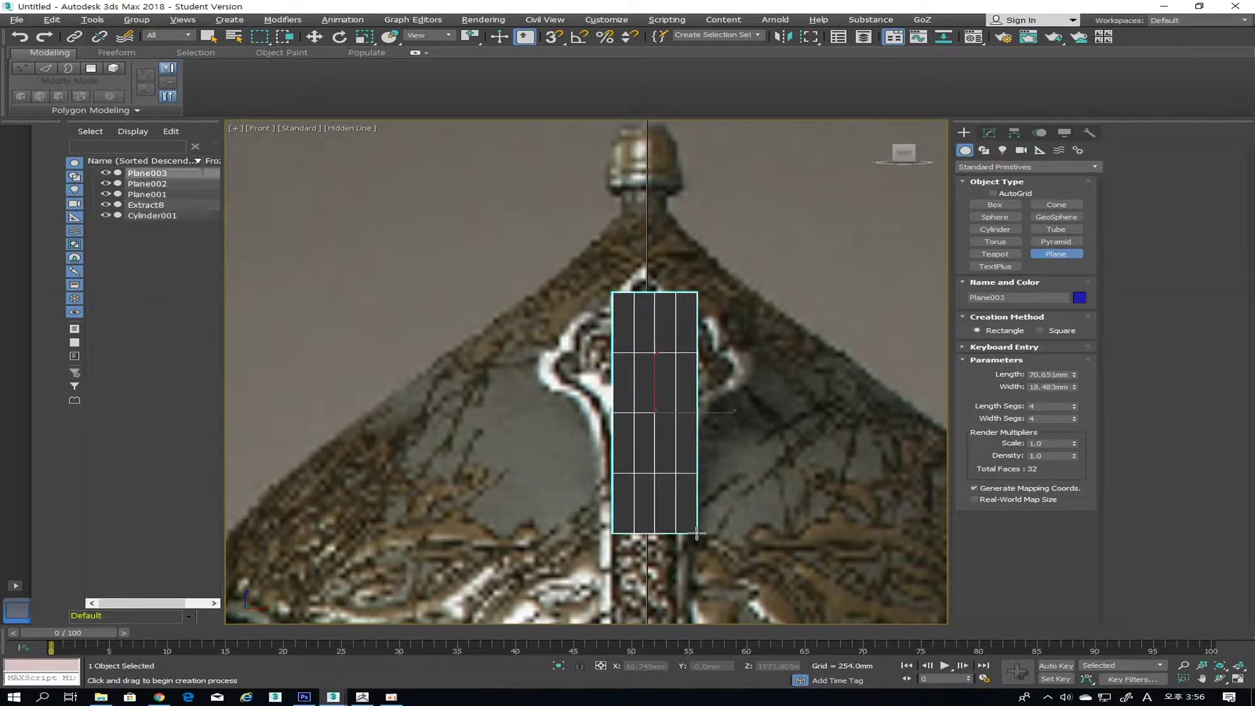
pyautogui.click(315, 37)
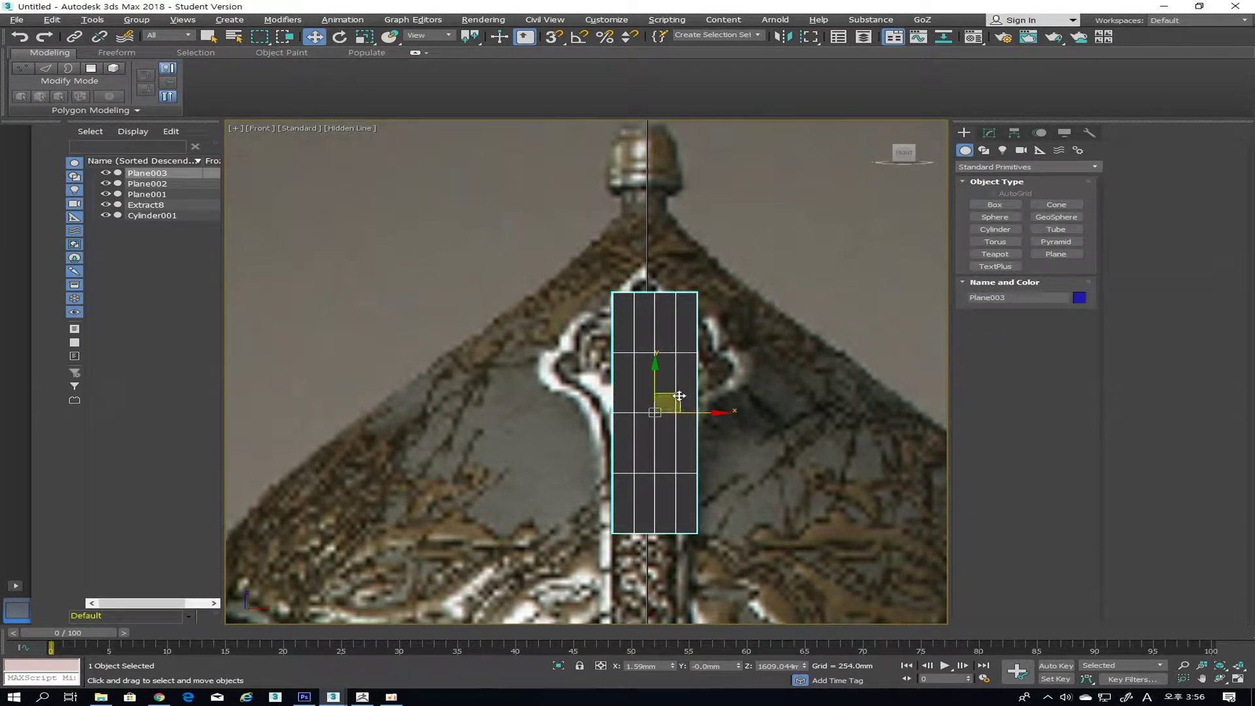
pyautogui.moveTo(679, 396); pyautogui.dragTo(669, 417)
pyautogui.moveTo(669, 417); pyautogui.dragTo(671, 444, button='middle')
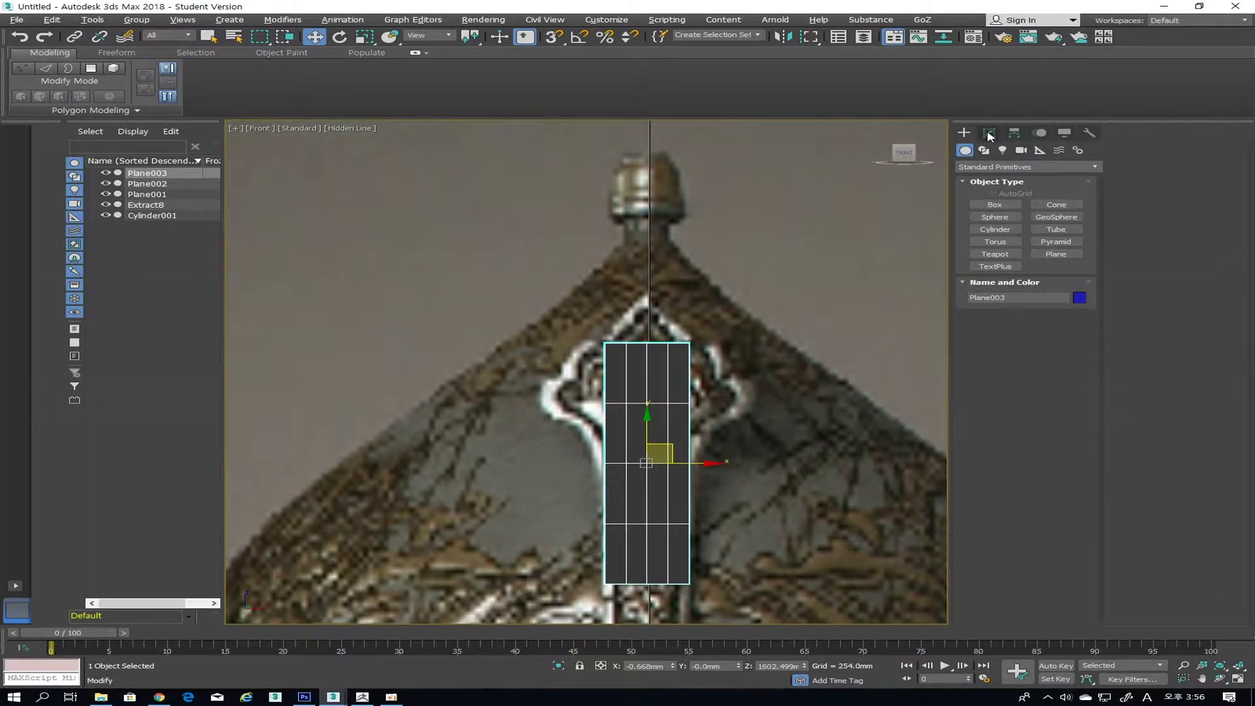
# - Set the new plane's length and width segments to 1
pyautogui.click(989, 133)
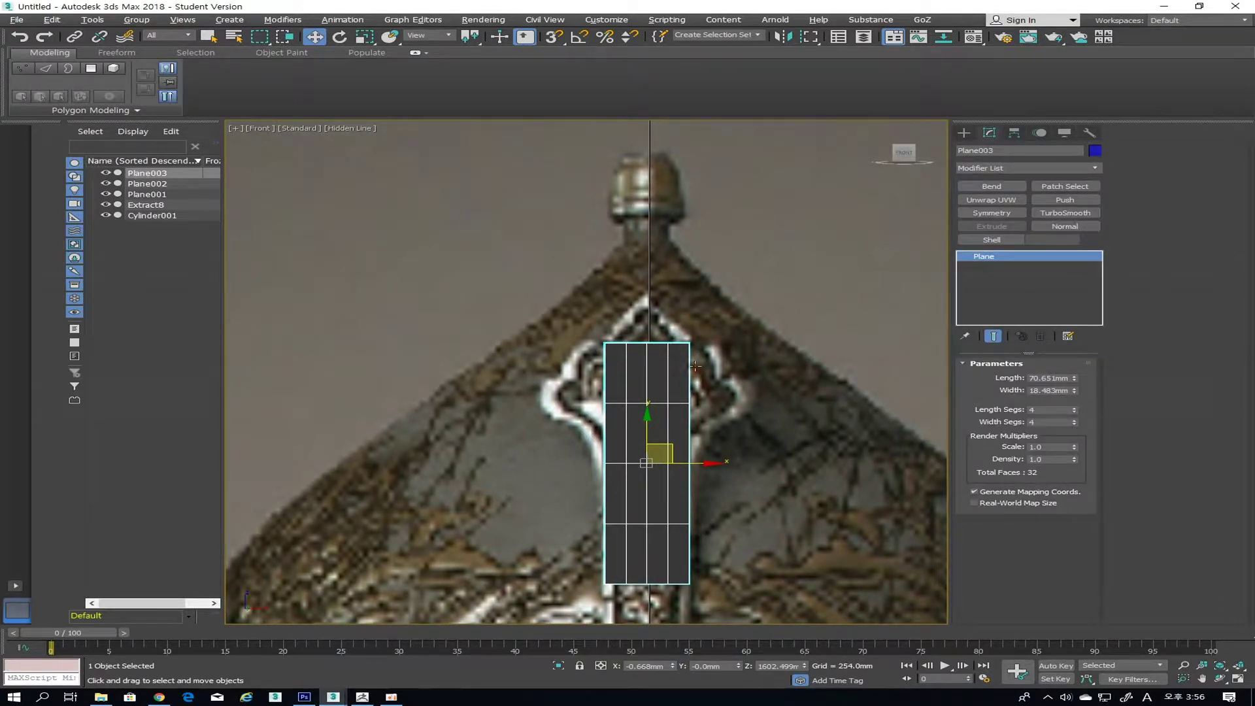
pyautogui.moveTo(1075, 412); pyautogui.dragTo(1066, 529)
pyautogui.moveTo(1074, 422); pyautogui.dragTo(1084, 575)
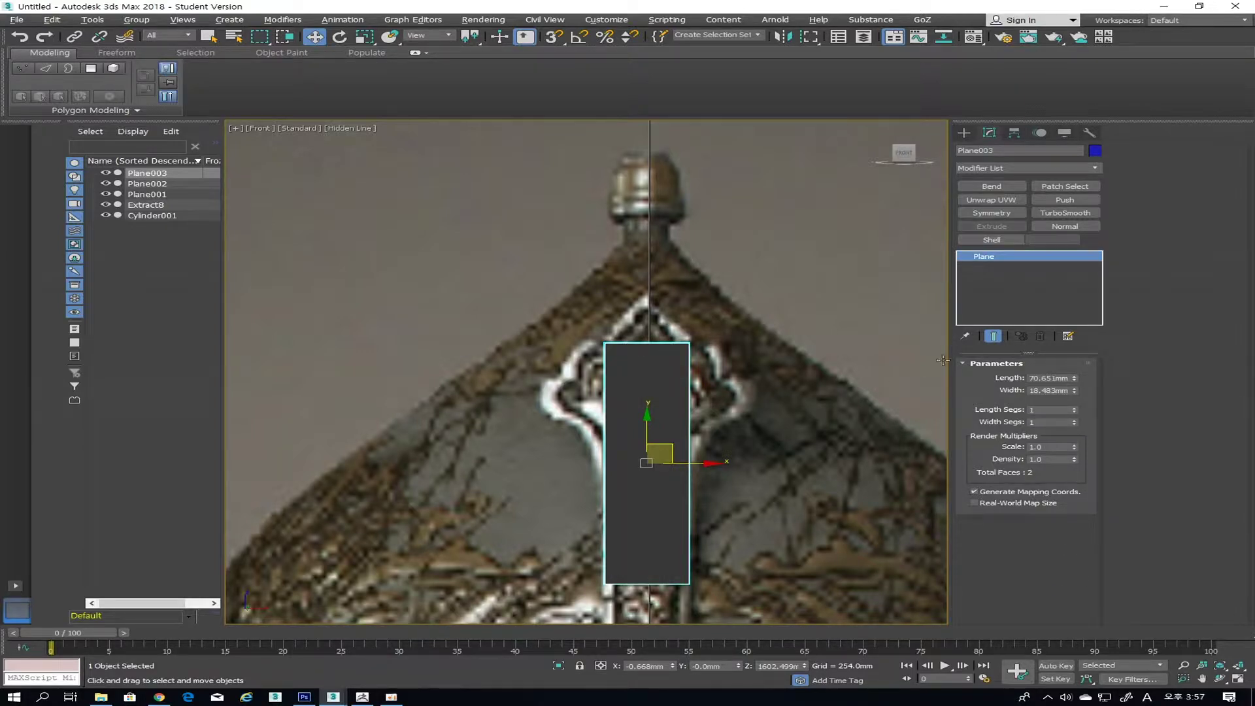
# - Convert the plane over the cross ornament to an Editable Poly
pyautogui.moveTo(692, 386); pyautogui.dragTo(700, 361, button='middle')
pyautogui.moveTo(714, 422); pyautogui.dragTo(718, 389, button='middle')
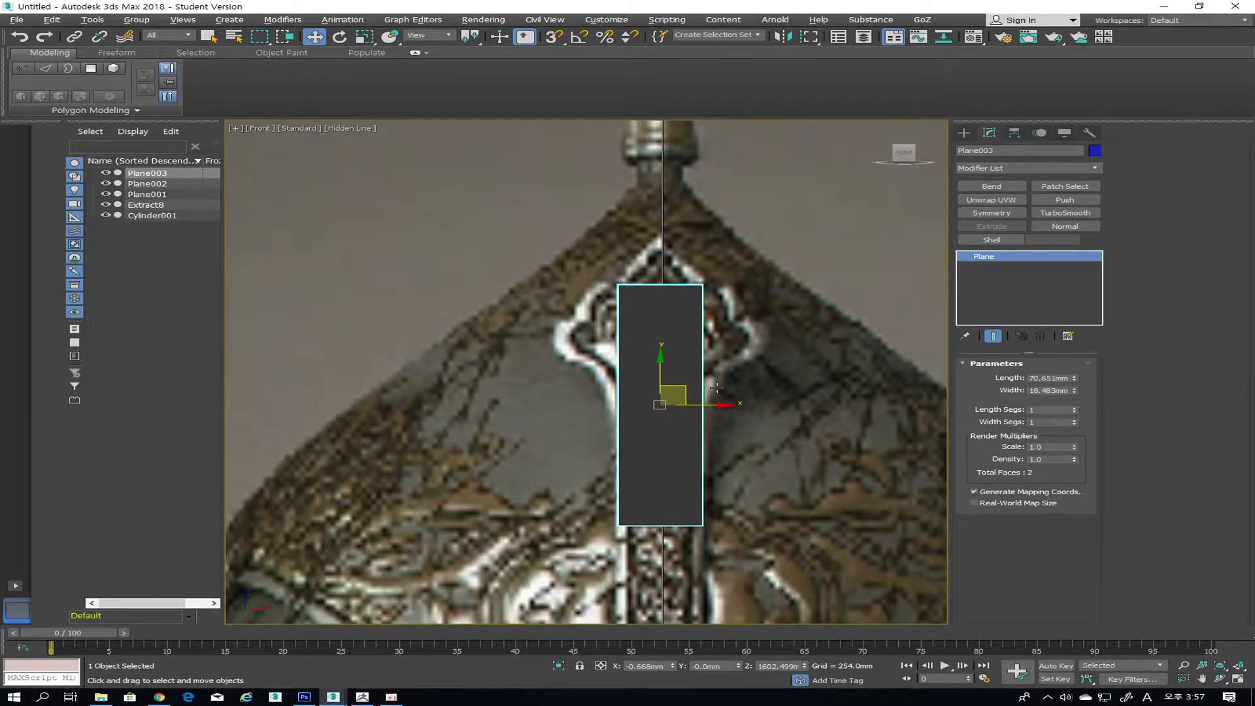
pyautogui.rightClick(666, 379)
pyautogui.moveTo(736, 500)
pyautogui.click(835, 508)
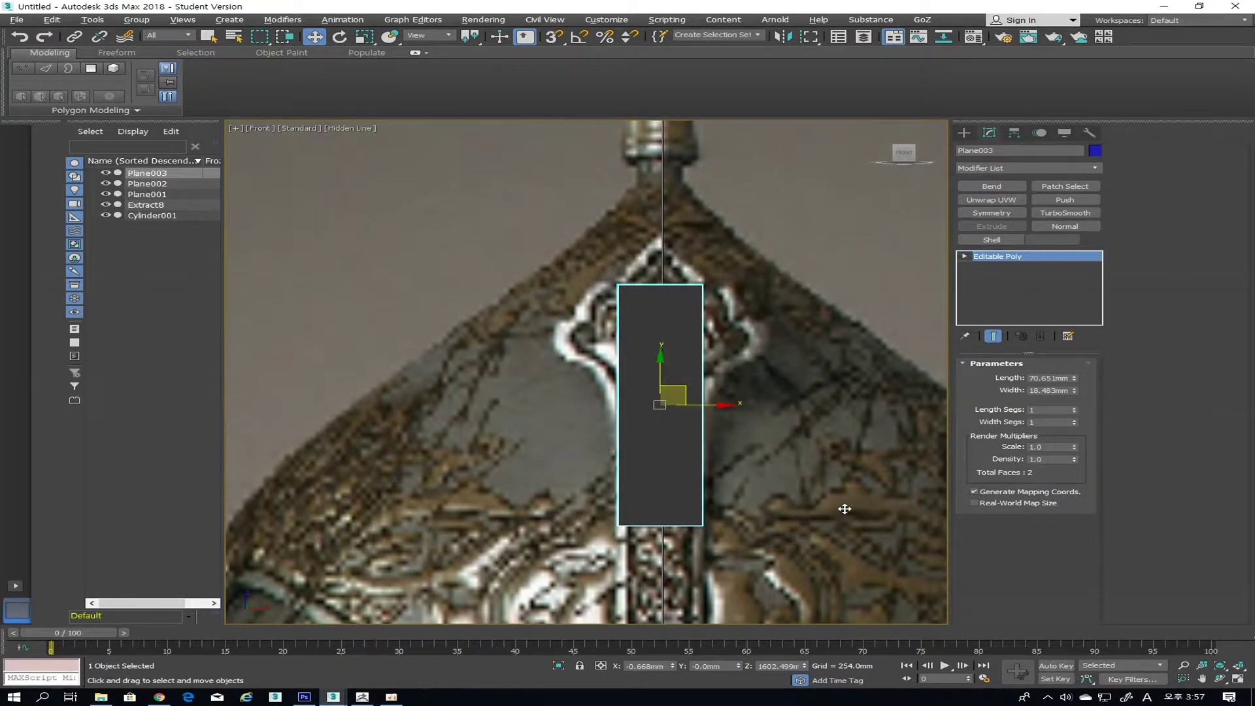
# - Add two horizontal edges across the plane and widen them to match the ornament's neck and its broadest part
pyautogui.click(1005, 378)
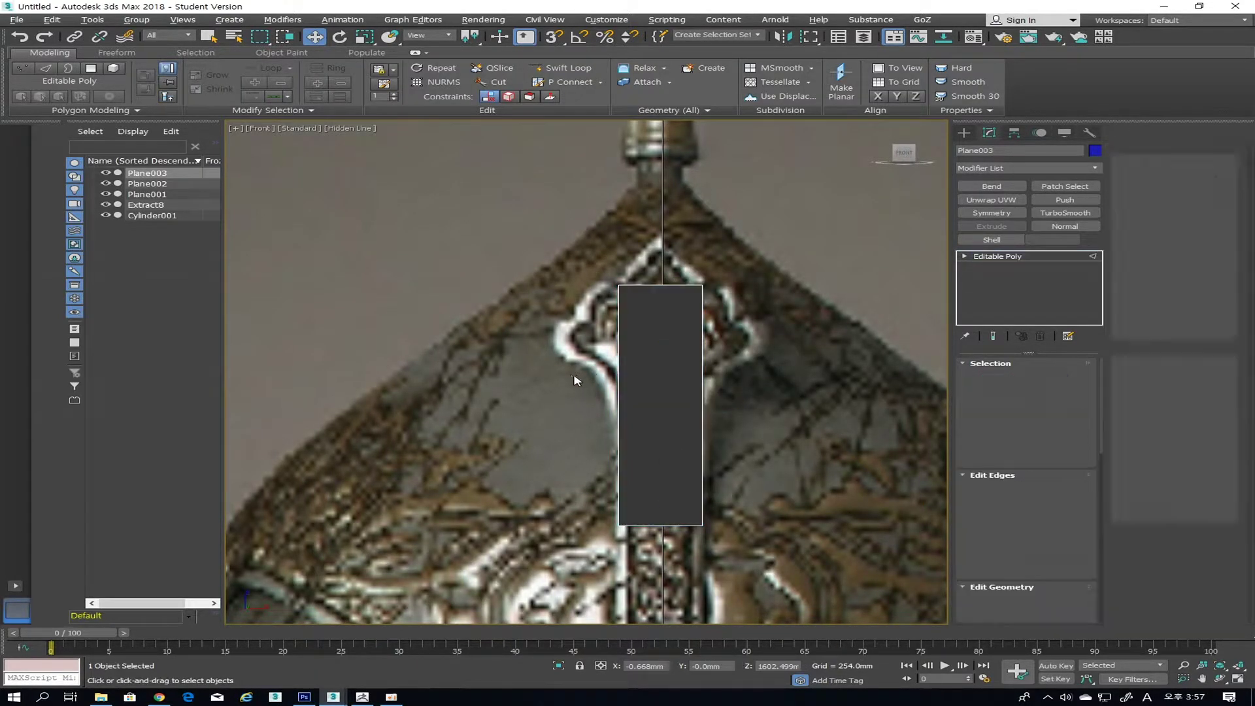
pyautogui.click(628, 404)
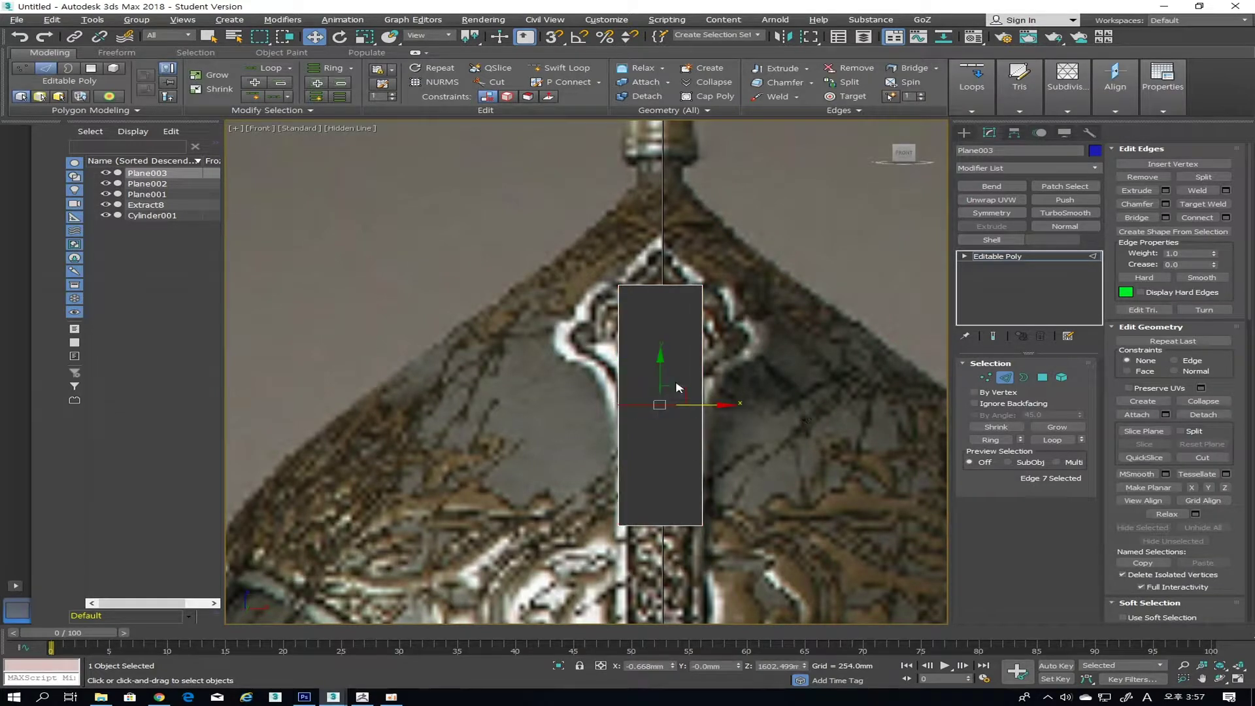
pyautogui.moveTo(659, 364); pyautogui.dragTo(660, 362)
pyautogui.press('r')
pyautogui.moveTo(722, 392); pyautogui.dragTo(804, 377)
pyautogui.hotkey('ctrl', 'shift', 'e')
pyautogui.moveTo(732, 338); pyautogui.dragTo(813, 340)
# - Raise the plane's top edge to the ornament's peak and collapse it into a single point aligned with the tip
pyautogui.click(662, 284)
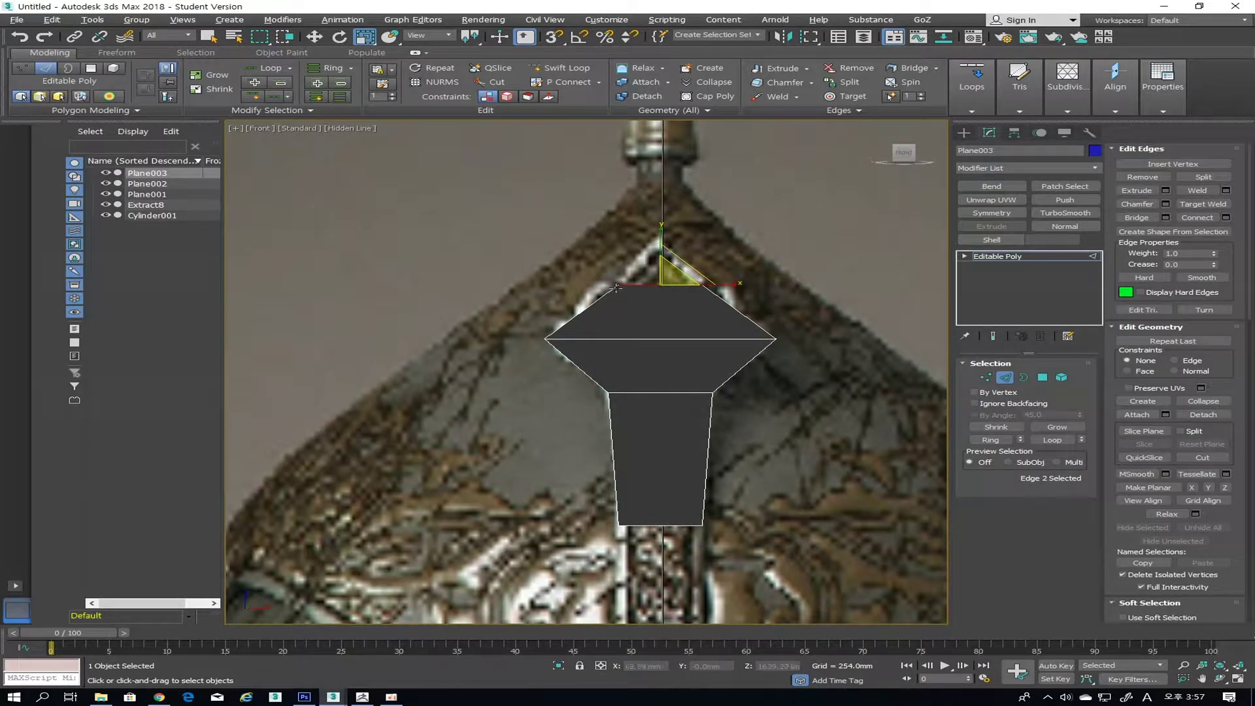
pyautogui.click(315, 37)
pyautogui.moveTo(661, 249); pyautogui.dragTo(660, 204)
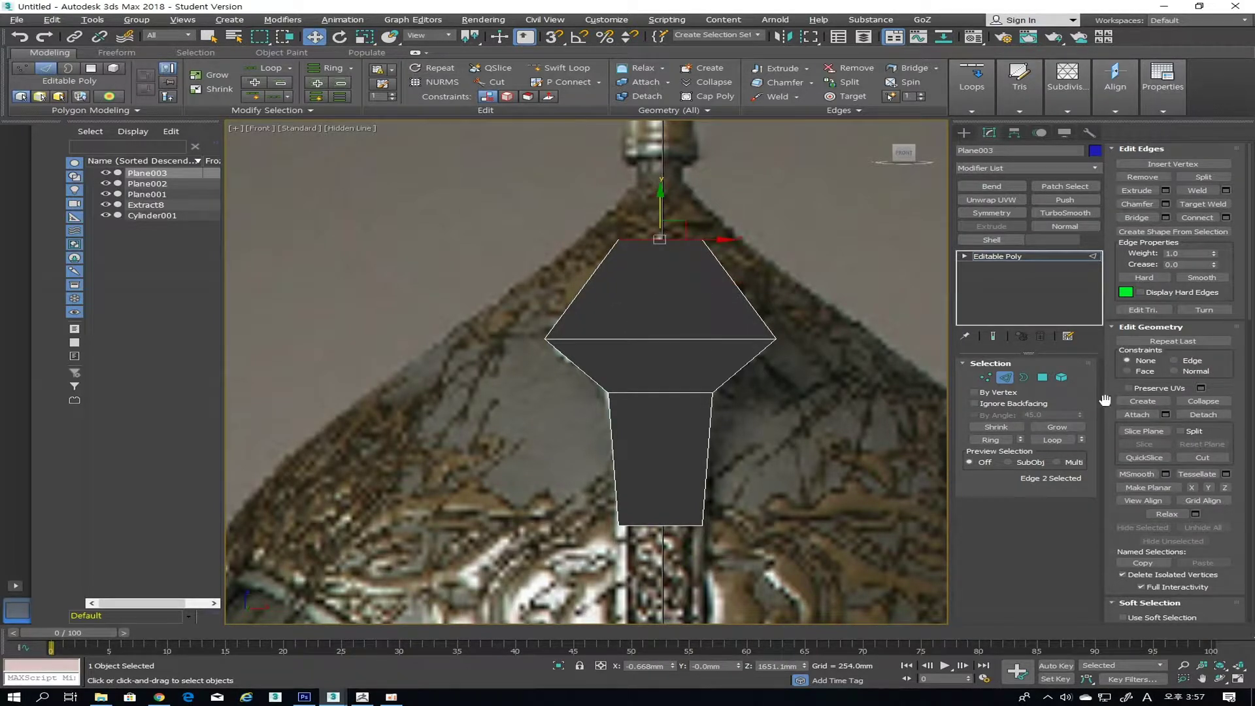
pyautogui.click(1213, 404)
pyautogui.press('1')
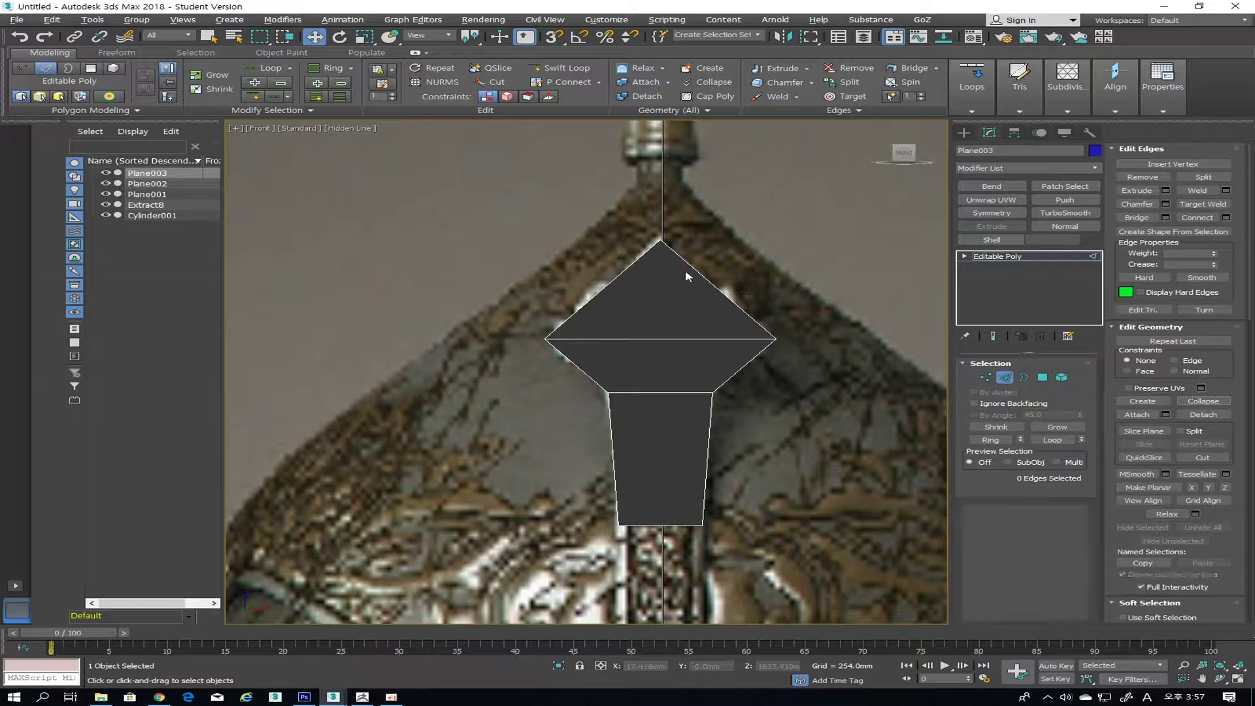
pyautogui.click(661, 238)
pyautogui.moveTo(660, 209); pyautogui.dragTo(659, 202)
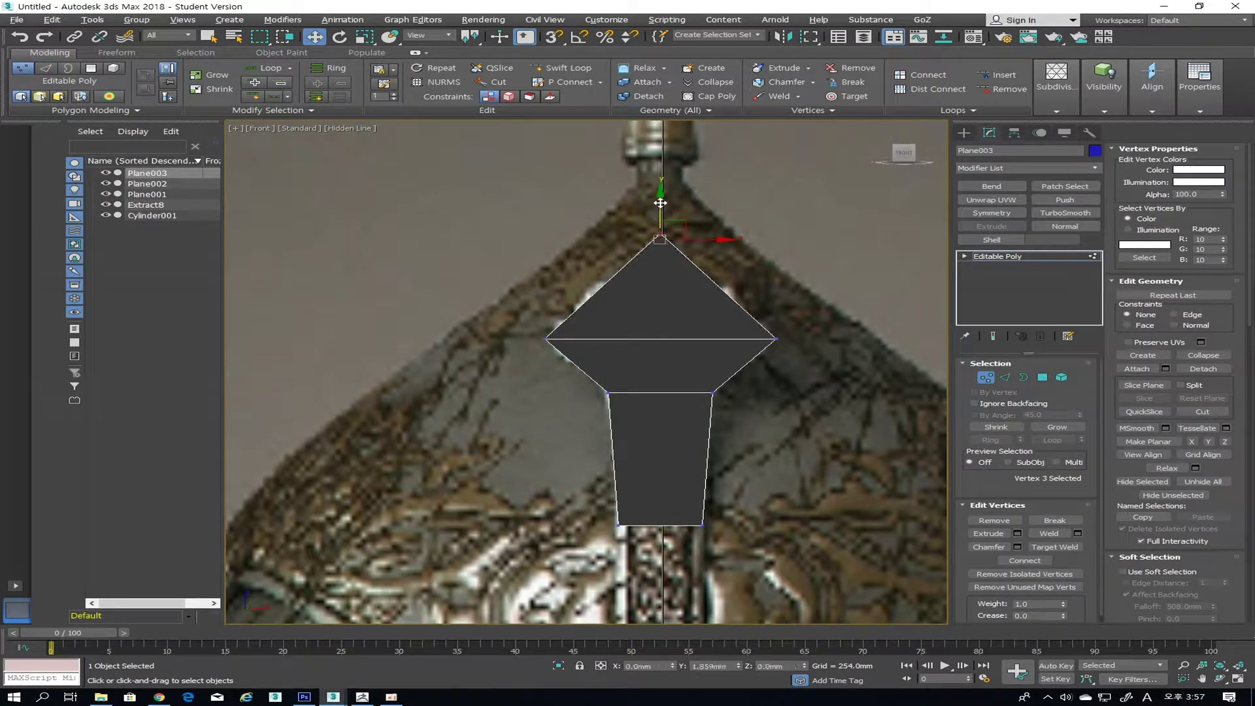
# - Make the mesh see-through, then add a horizontal edge between tip and widest part and narrow it to about 82% in X
pyautogui.hotkey('alt', 'x')
pyautogui.moveTo(660, 207); pyautogui.dragTo(660, 245, button='middle')
pyautogui.scroll(2, 626, 336)
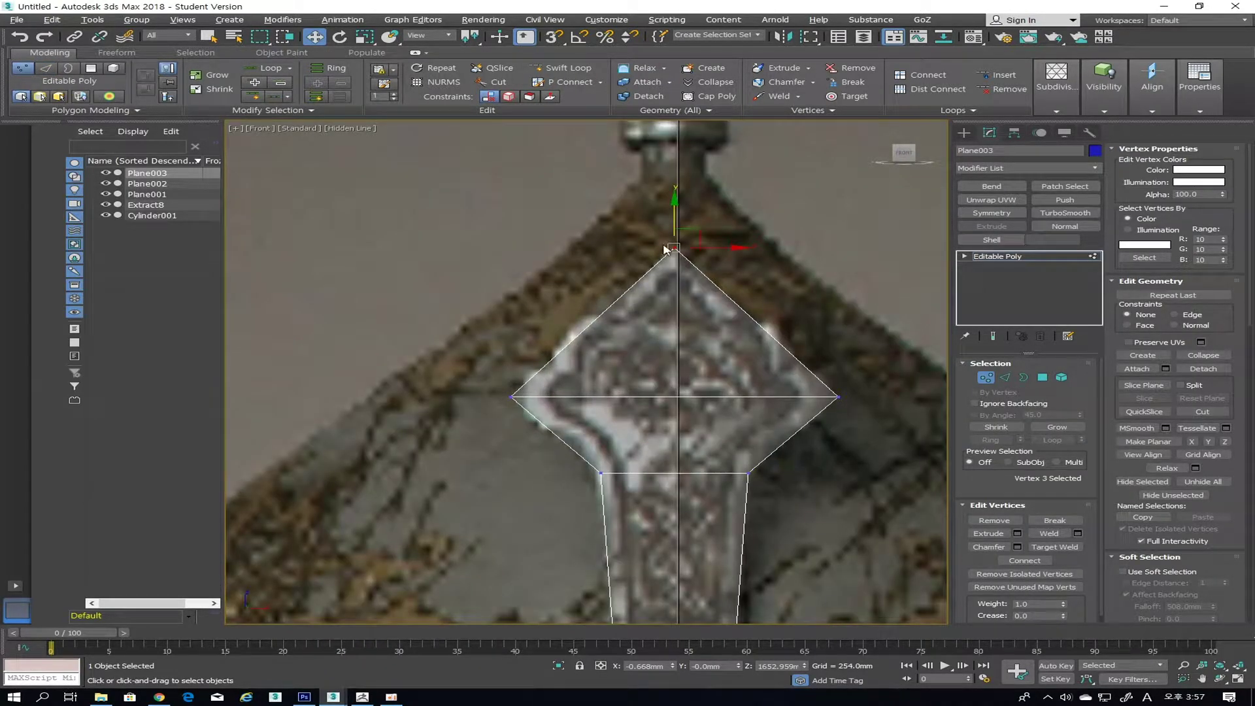
pyautogui.click(1005, 377)
pyautogui.moveTo(608, 285); pyautogui.dragTo(783, 313)
pyautogui.click(771, 317)
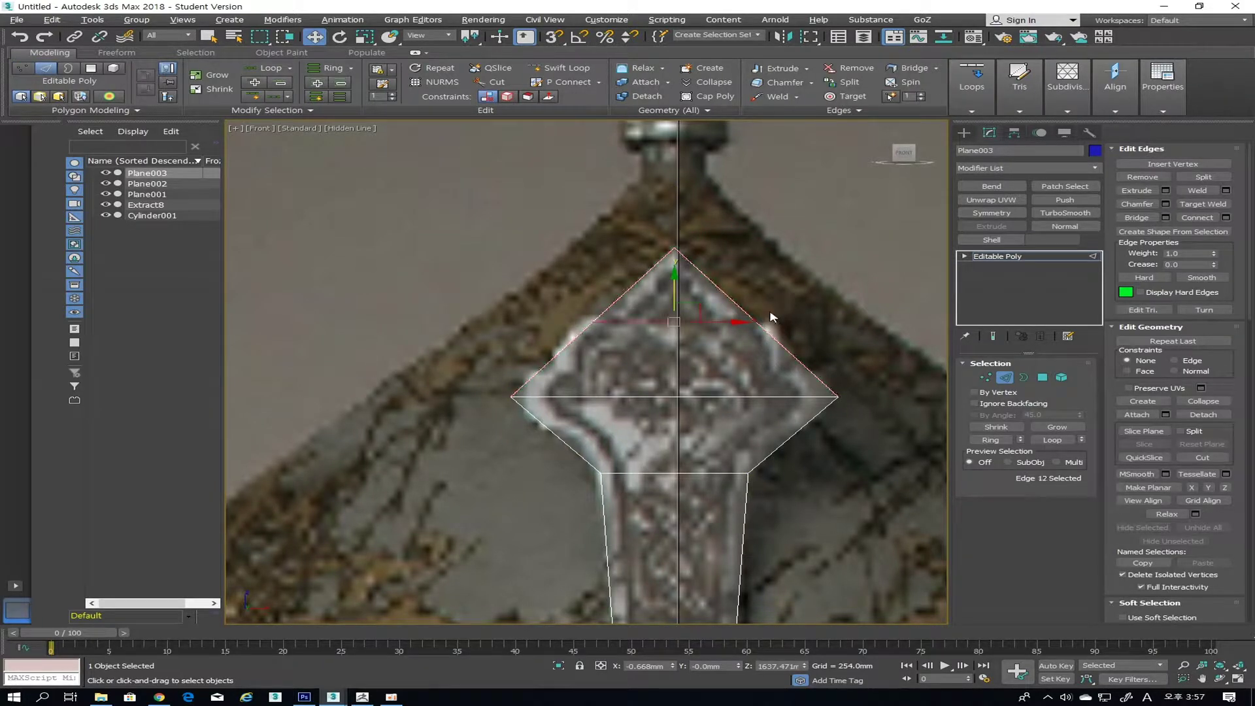
pyautogui.moveTo(675, 296); pyautogui.dragTo(675, 296)
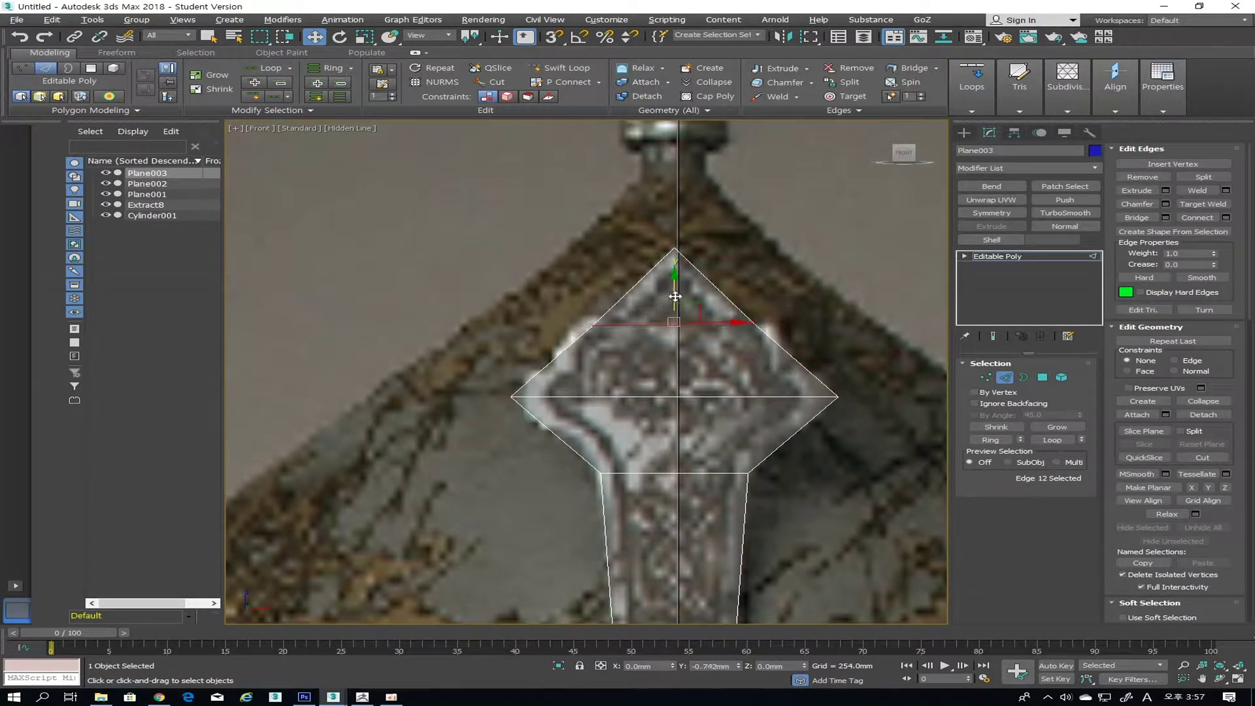
pyautogui.press('e')
pyautogui.press('r')
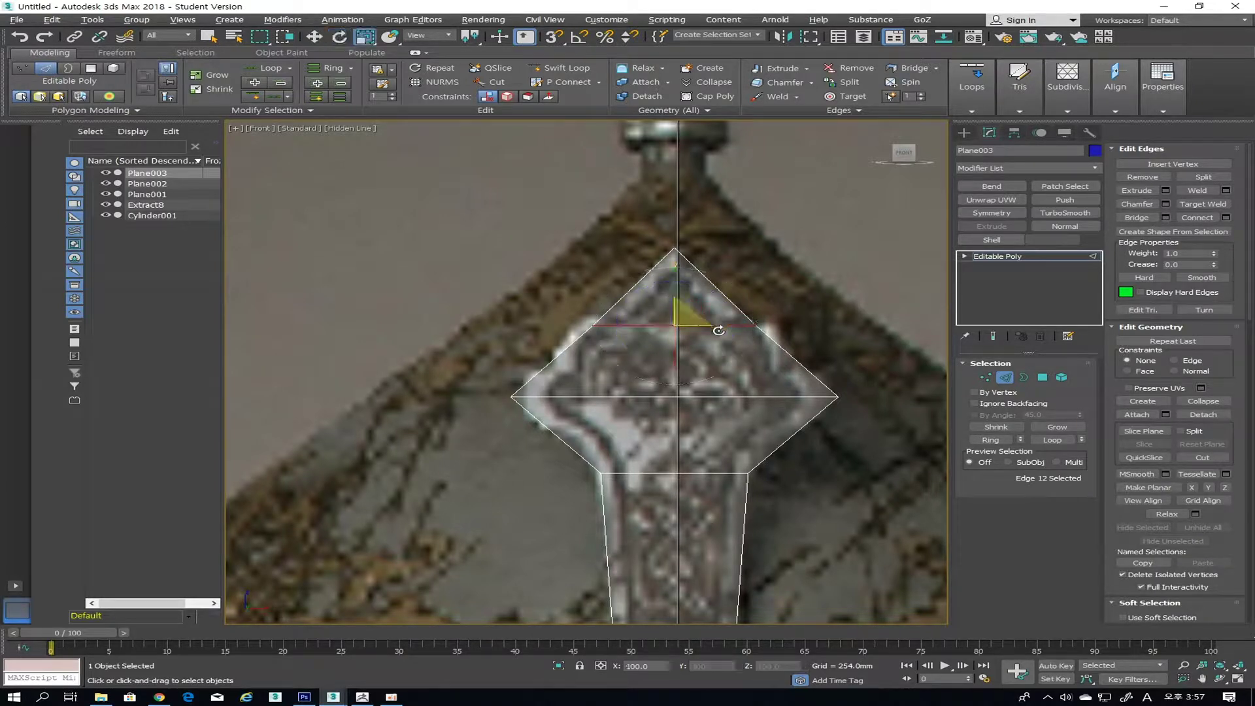
pyautogui.moveTo(743, 327); pyautogui.dragTo(738, 327)
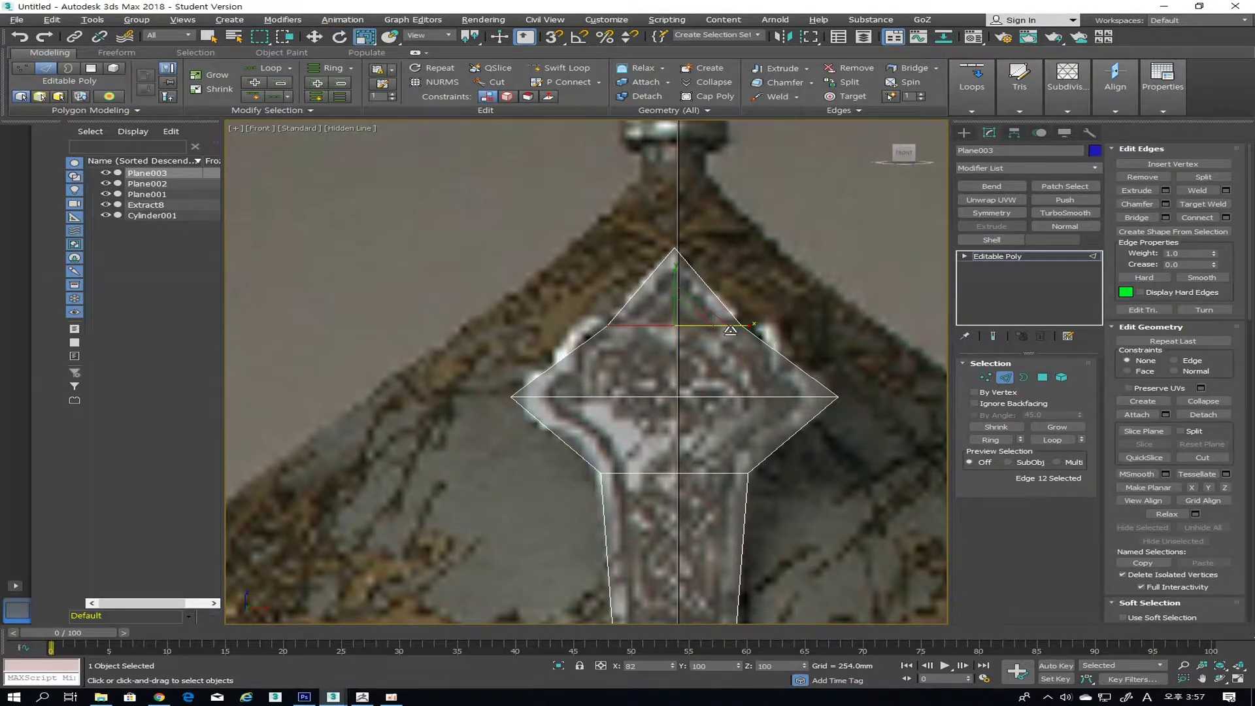
# - Add two more horizontal edges within the tip section and widen them to follow the ornament's rounded peak
pyautogui.press('F8')
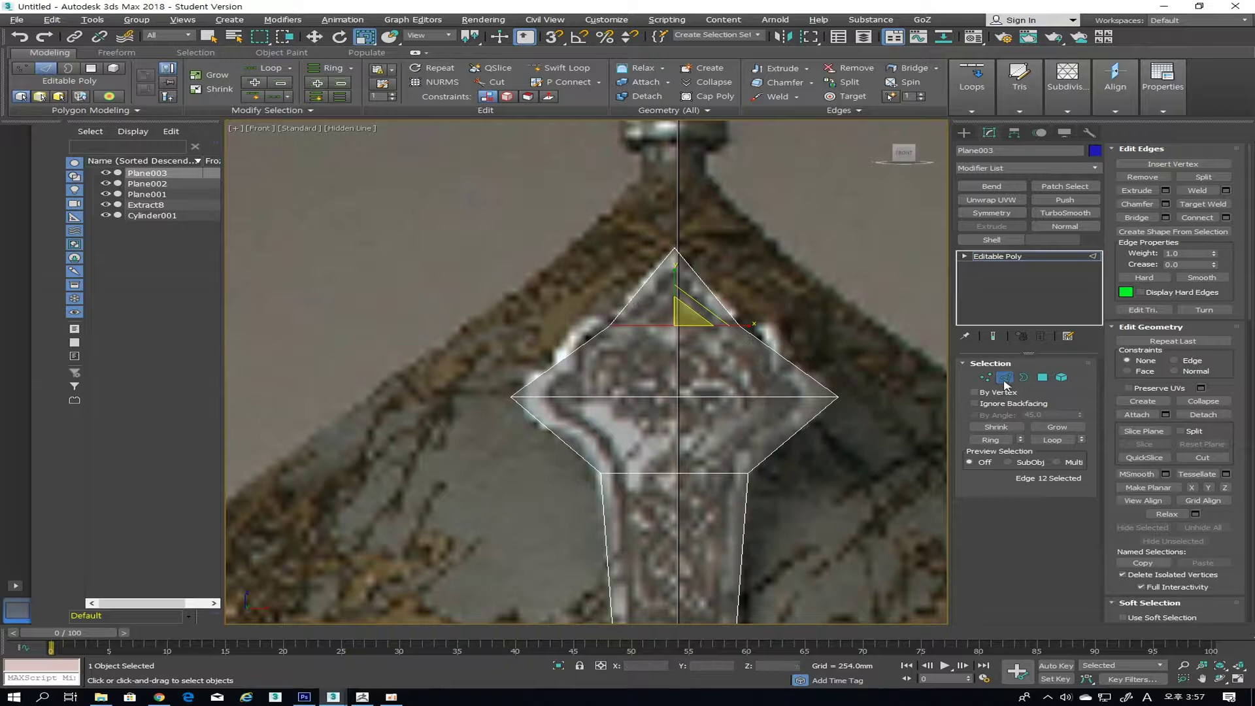
pyautogui.moveTo(772, 303); pyautogui.dragTo(765, 285)
pyautogui.hotkey('ctrl', 'shift', 'e')
pyautogui.press('r')
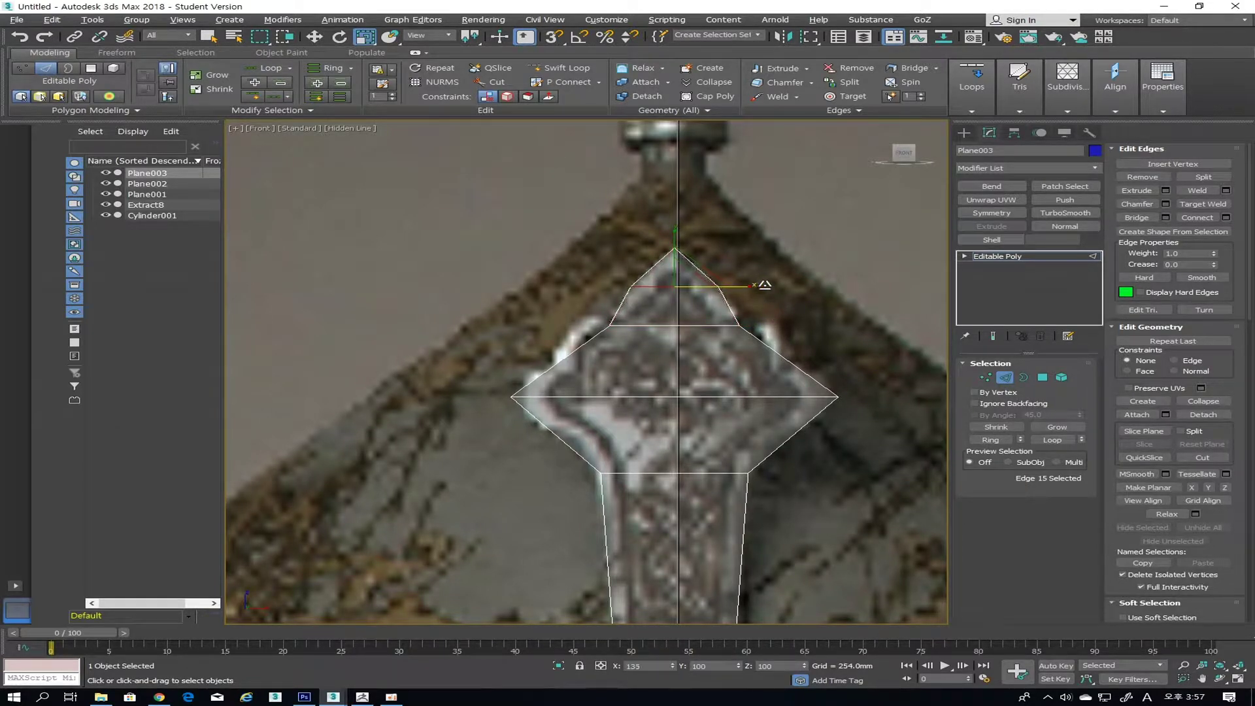
pyautogui.moveTo(611, 303); pyautogui.dragTo(748, 307)
pyautogui.hotkey('ctrl', 'shift', 'e')
pyautogui.moveTo(633, 359); pyautogui.dragTo(645, 338, button='middle')
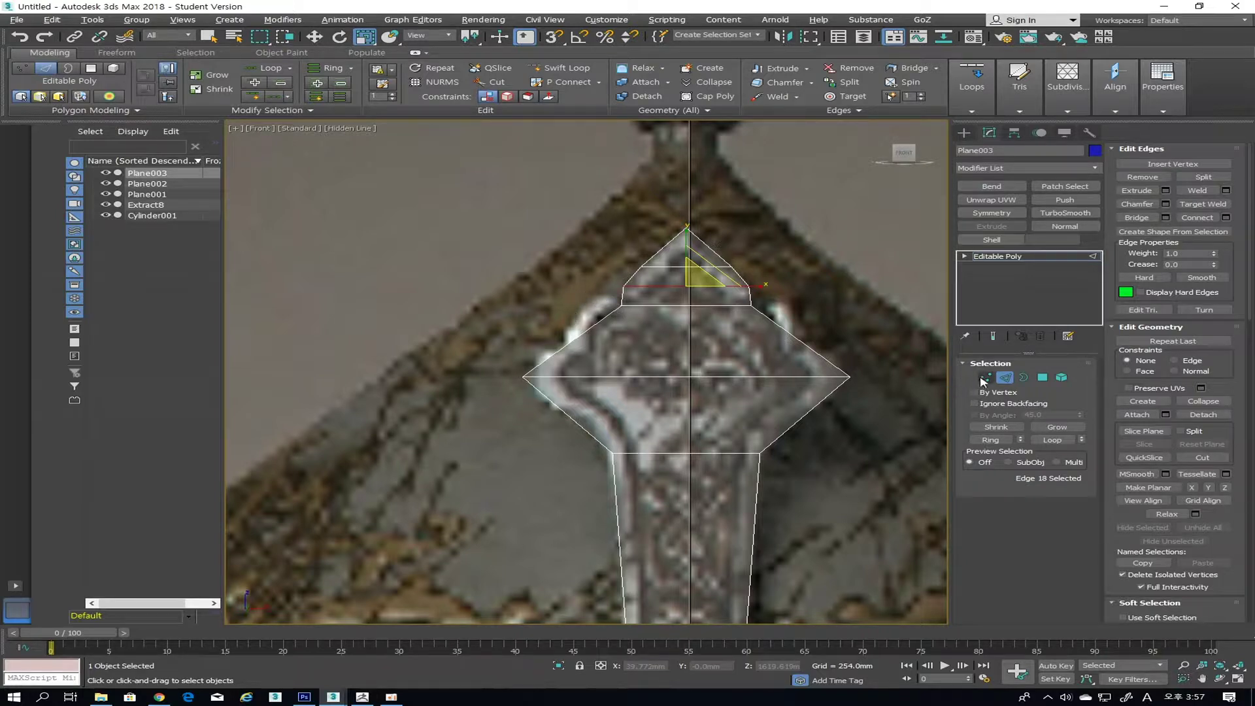
# - Connect the slanted side edges above the widest part and move the new left vertex up to the ornament's upper shoulder
pyautogui.doubleClick(595, 326)
pyautogui.keyDown('ctrl'); pyautogui.click(810, 344); pyautogui.keyUp('ctrl')
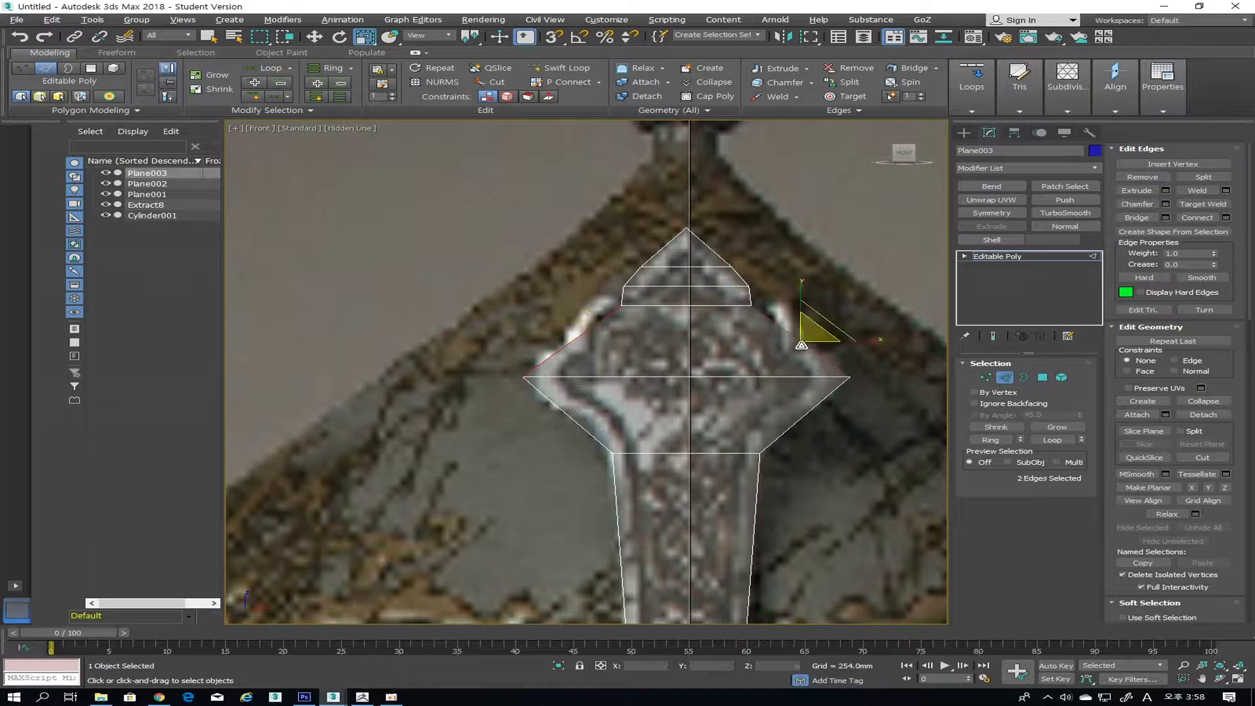
pyautogui.click(805, 352)
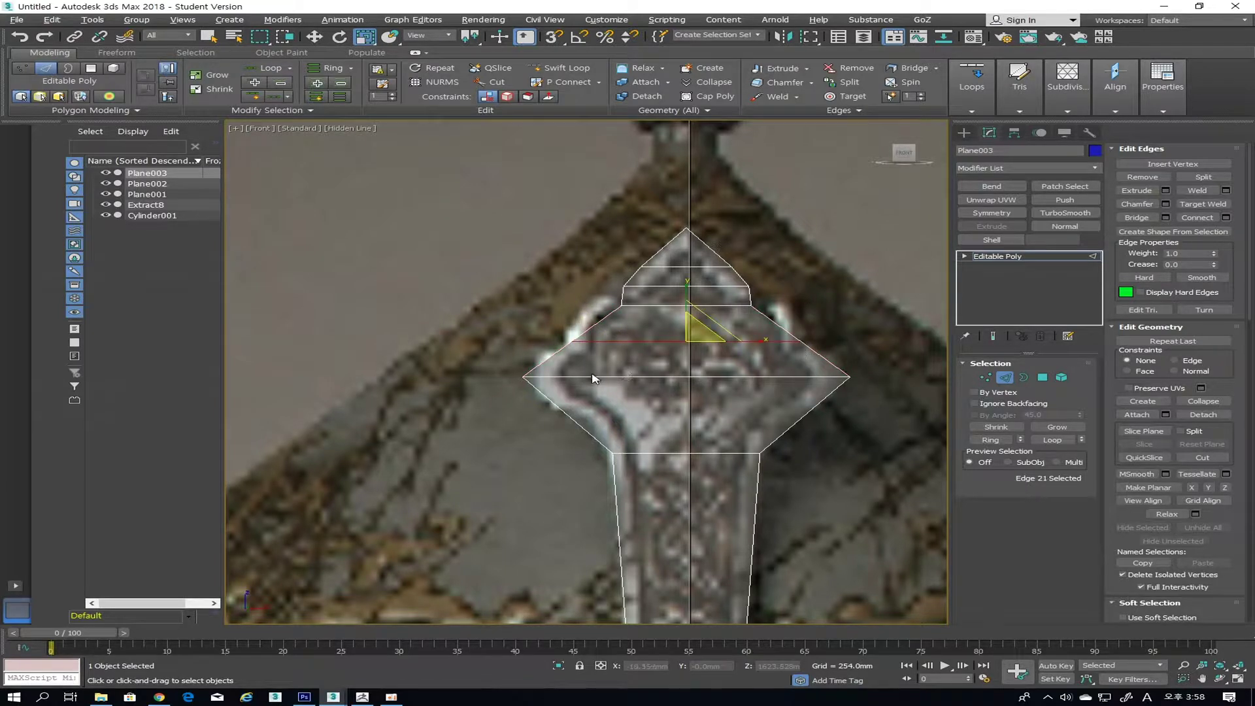
pyautogui.press('1')
pyautogui.click(573, 339)
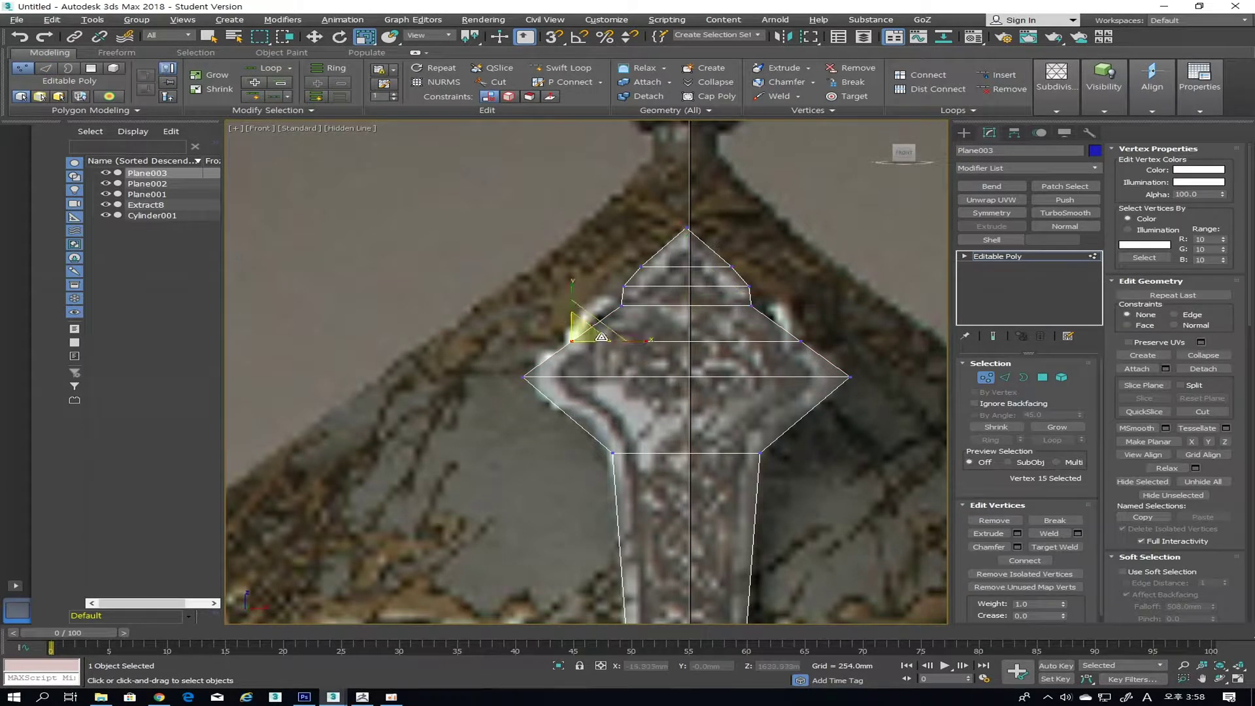
pyautogui.press('w')
pyautogui.moveTo(597, 326); pyautogui.dragTo(604, 296)
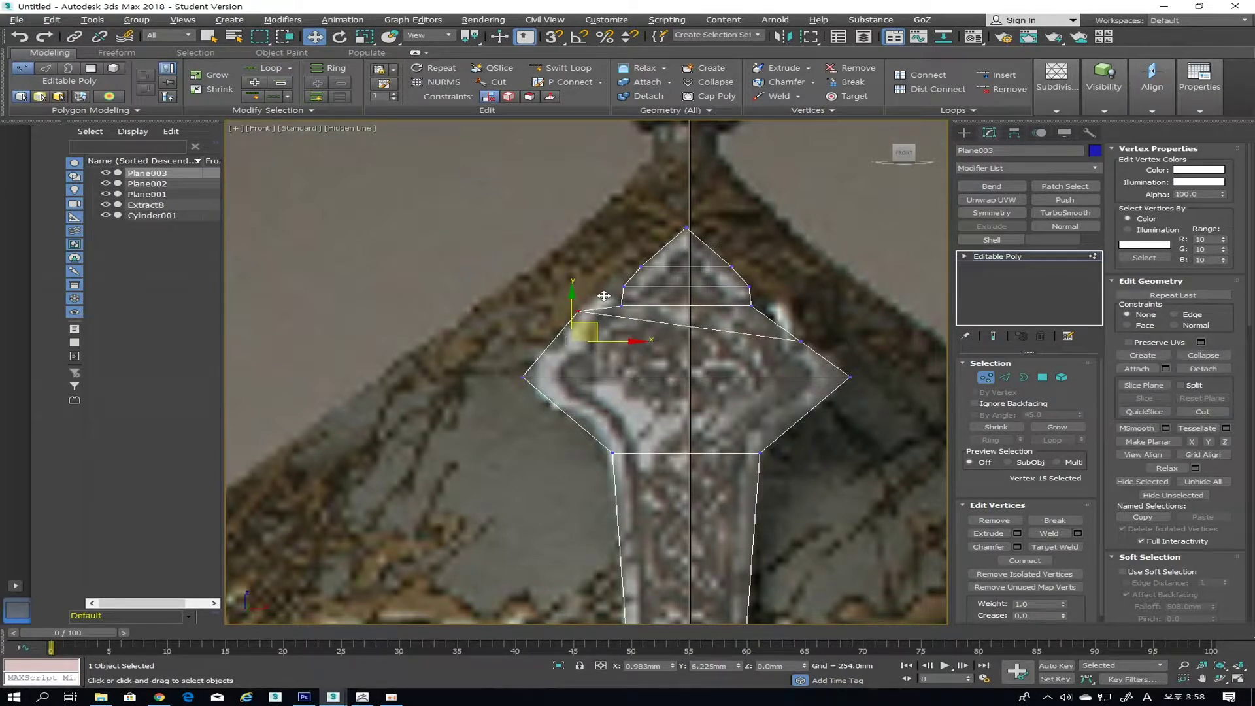
# - Connect the side edges below the left shoulder vertex and move the new left vertex inward into the outline's notch
pyautogui.click(1004, 377)
pyautogui.click(556, 337)
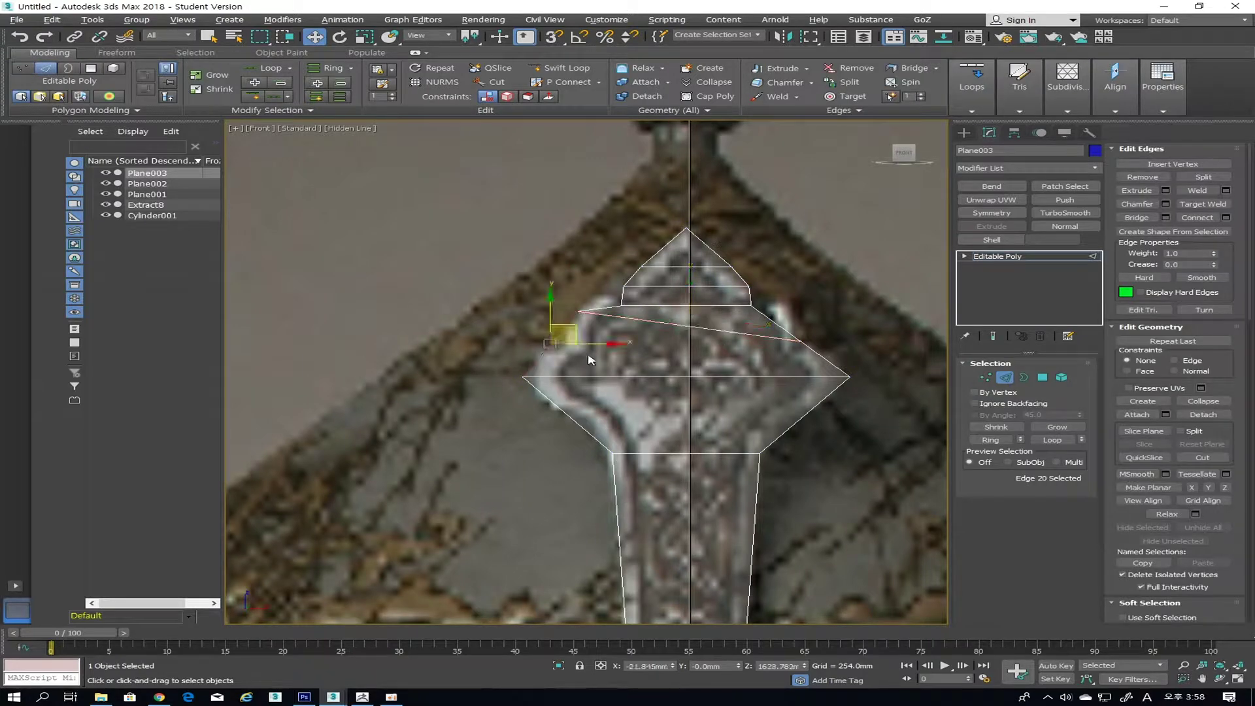
pyautogui.click(822, 359)
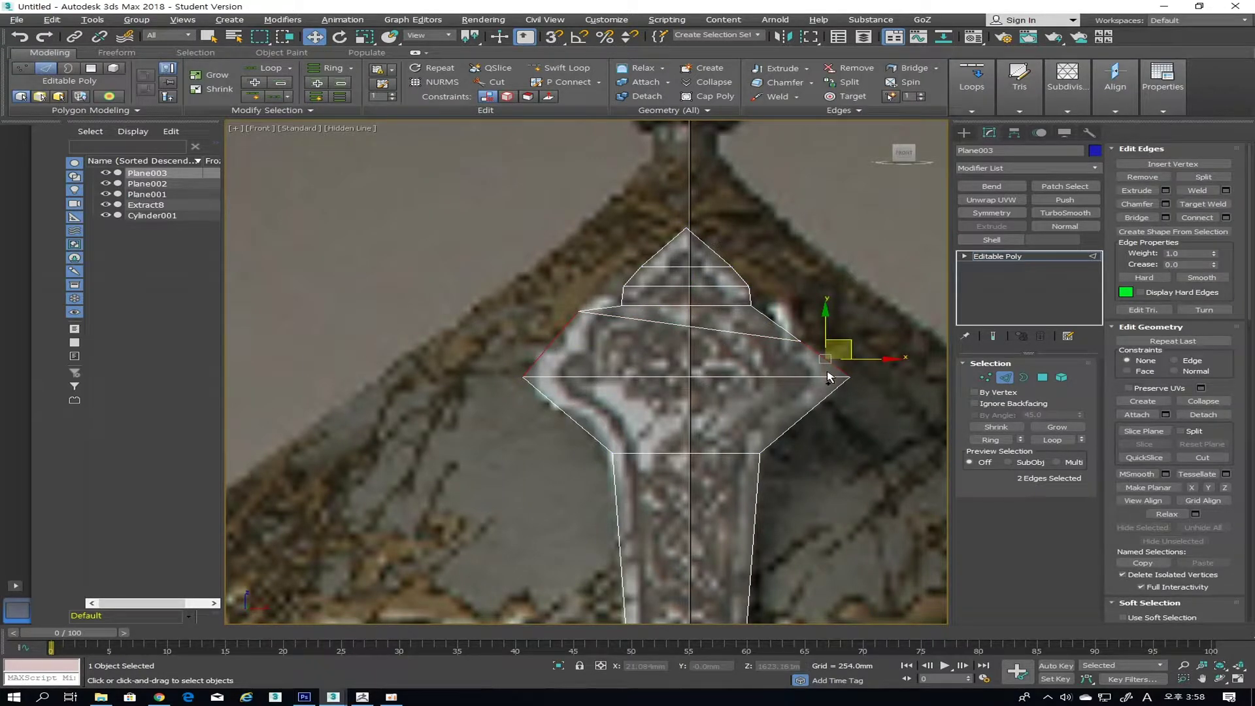
pyautogui.keyDown('ctrl'); pyautogui.click(823, 377); pyautogui.keyUp('ctrl')
pyautogui.press('4')
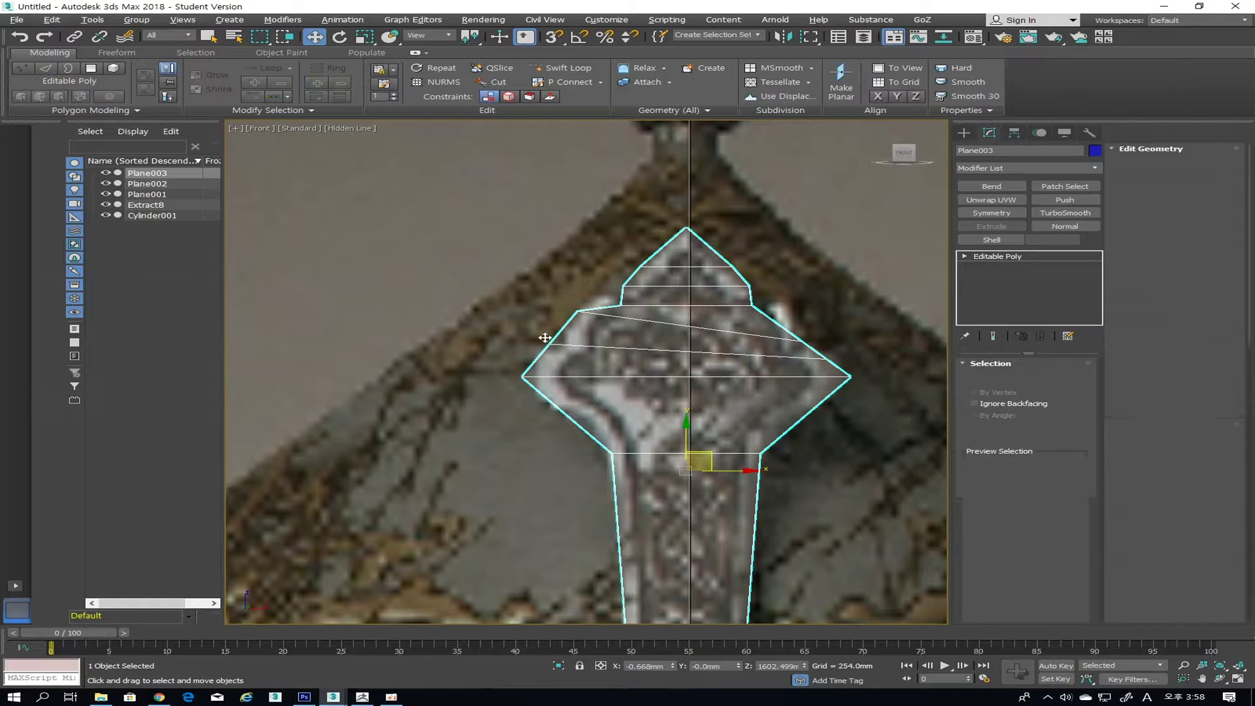
pyautogui.press('1')
pyautogui.click(551, 343)
pyautogui.moveTo(566, 328); pyautogui.dragTo(582, 331)
# - Connect the short side edges just above the widest part with another edge across the ornament
pyautogui.click(560, 365)
pyautogui.press('2')
pyautogui.click(719, 356)
pyautogui.keyDown('ctrl'); pyautogui.click(528, 370); pyautogui.keyUp('ctrl')
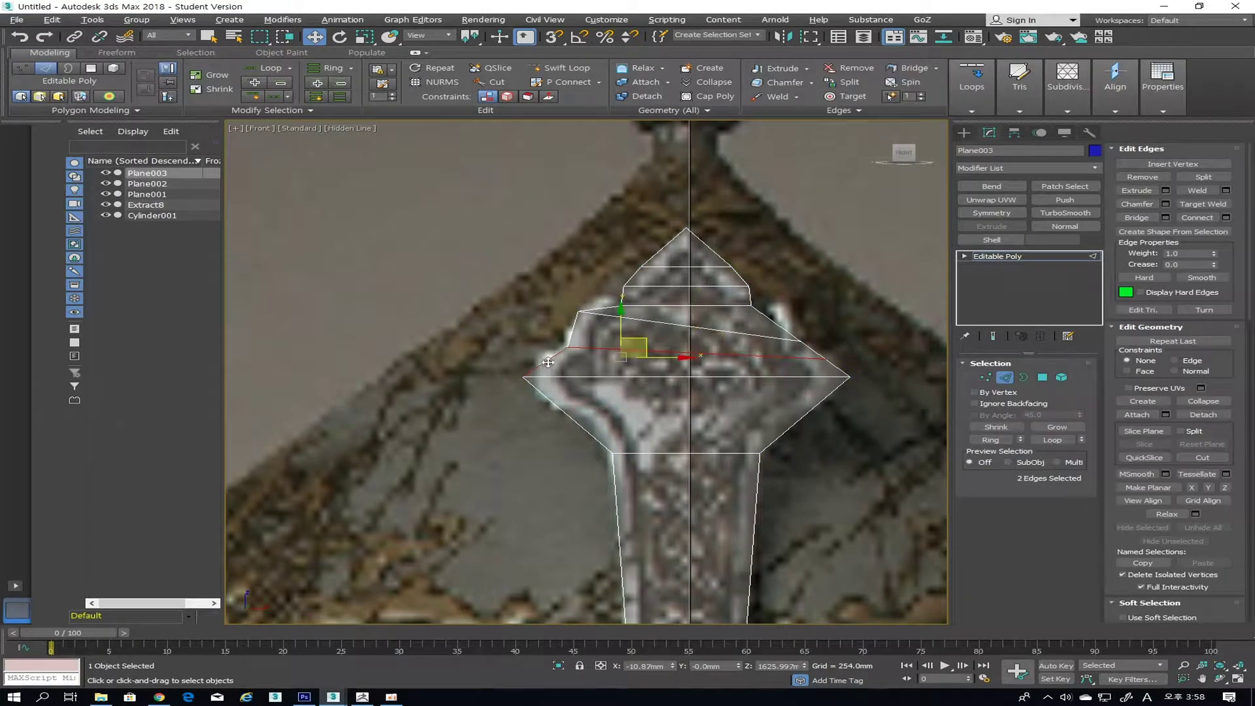
pyautogui.keyDown('ctrl'); pyautogui.click(839, 371); pyautogui.keyUp('ctrl')
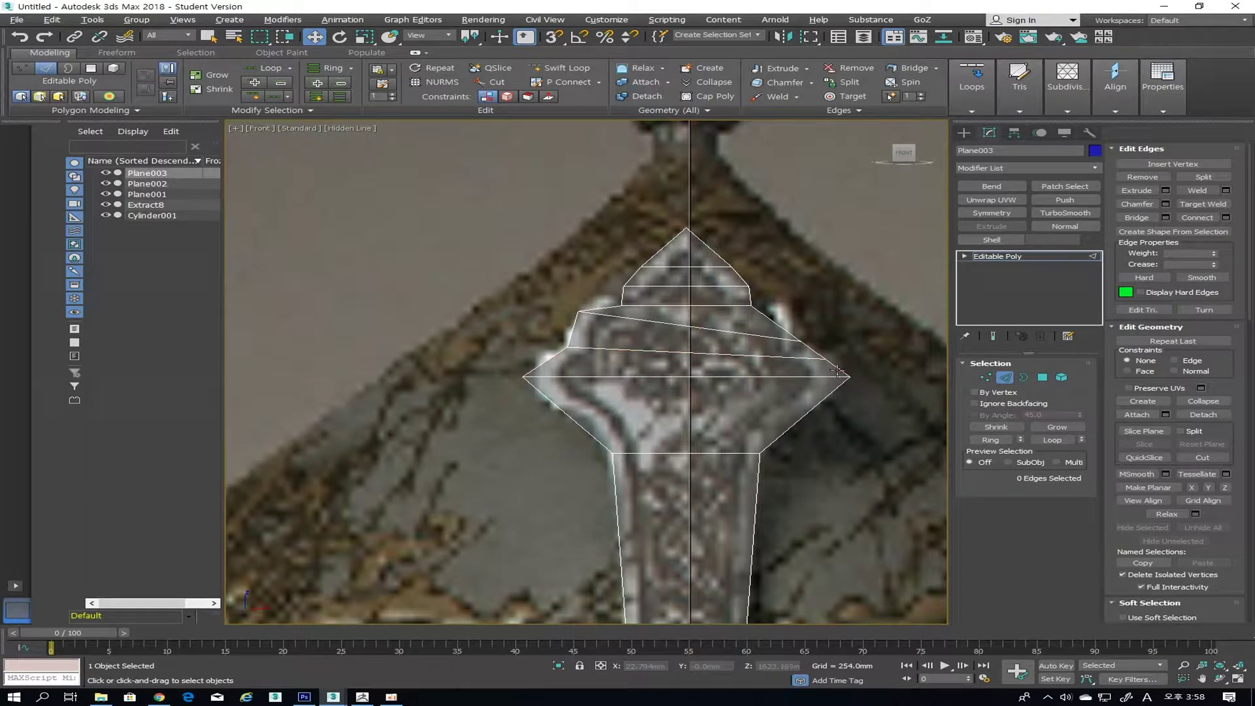
pyautogui.click(643, 352)
pyautogui.click(591, 363)
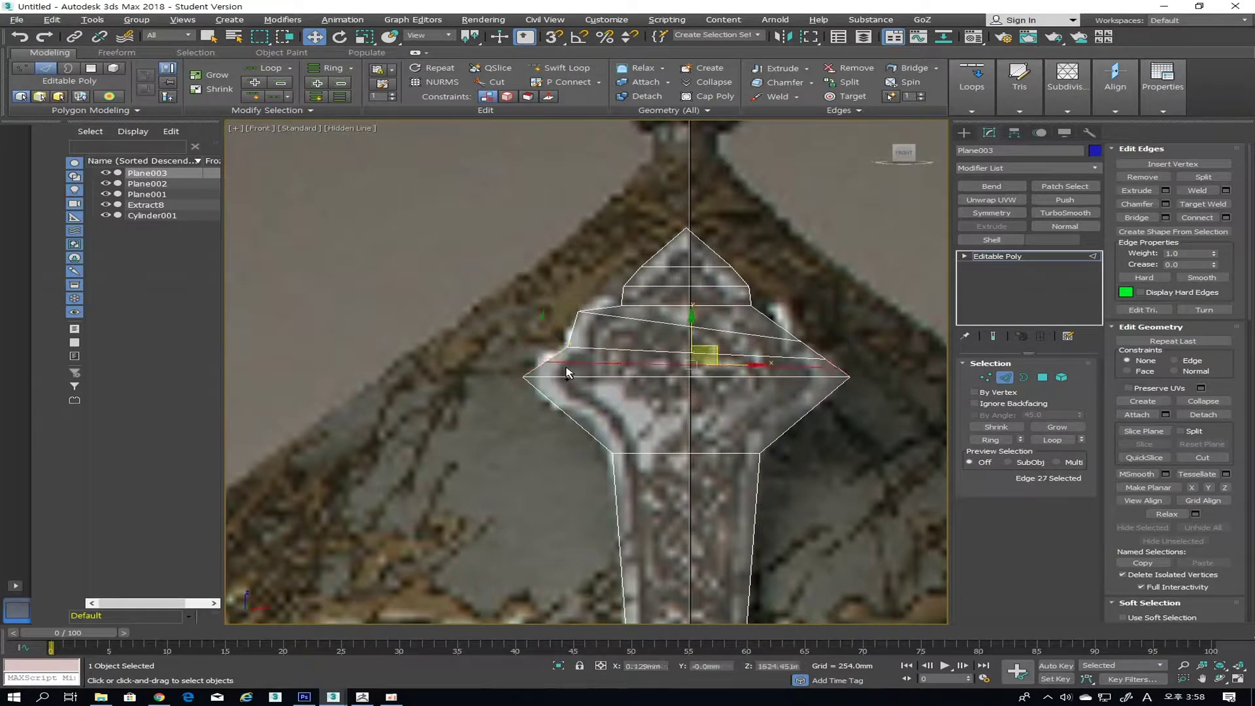
# - Move the new edge's left vertex outward to form the lower lobe and fine-tune the left shoulder vertex
pyautogui.press('1')
pyautogui.click(547, 361)
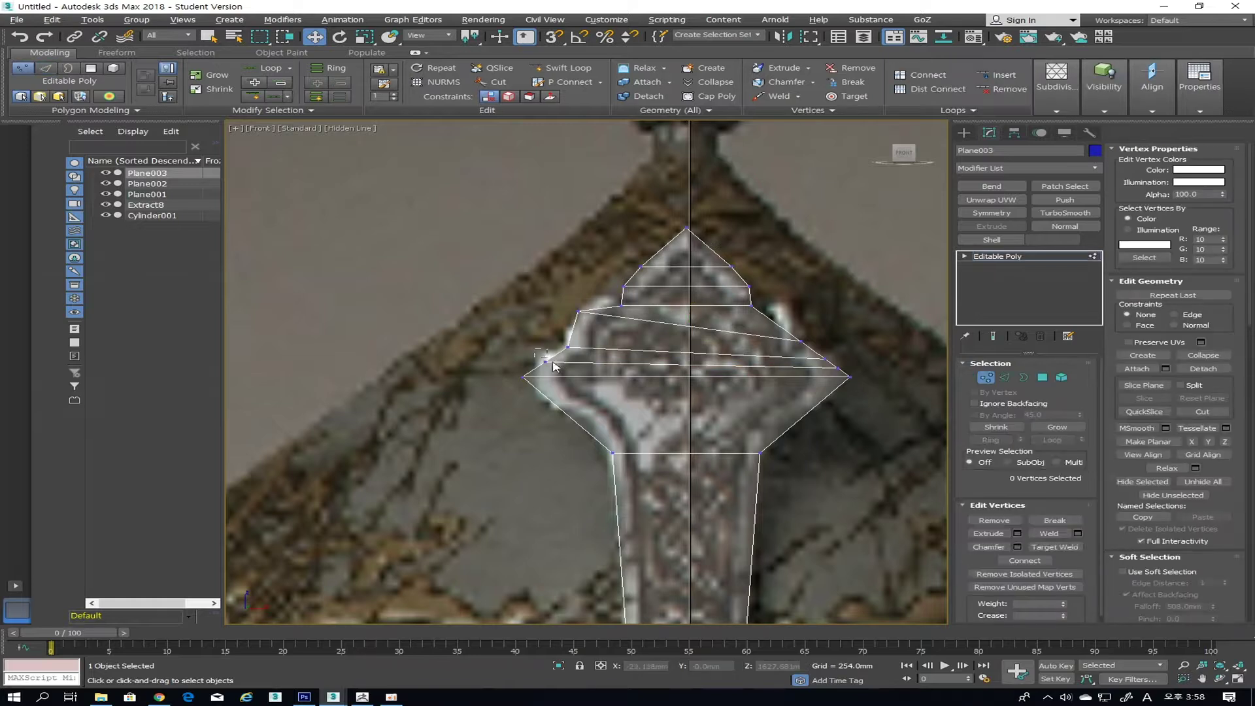
pyautogui.moveTo(566, 344); pyautogui.dragTo(555, 338)
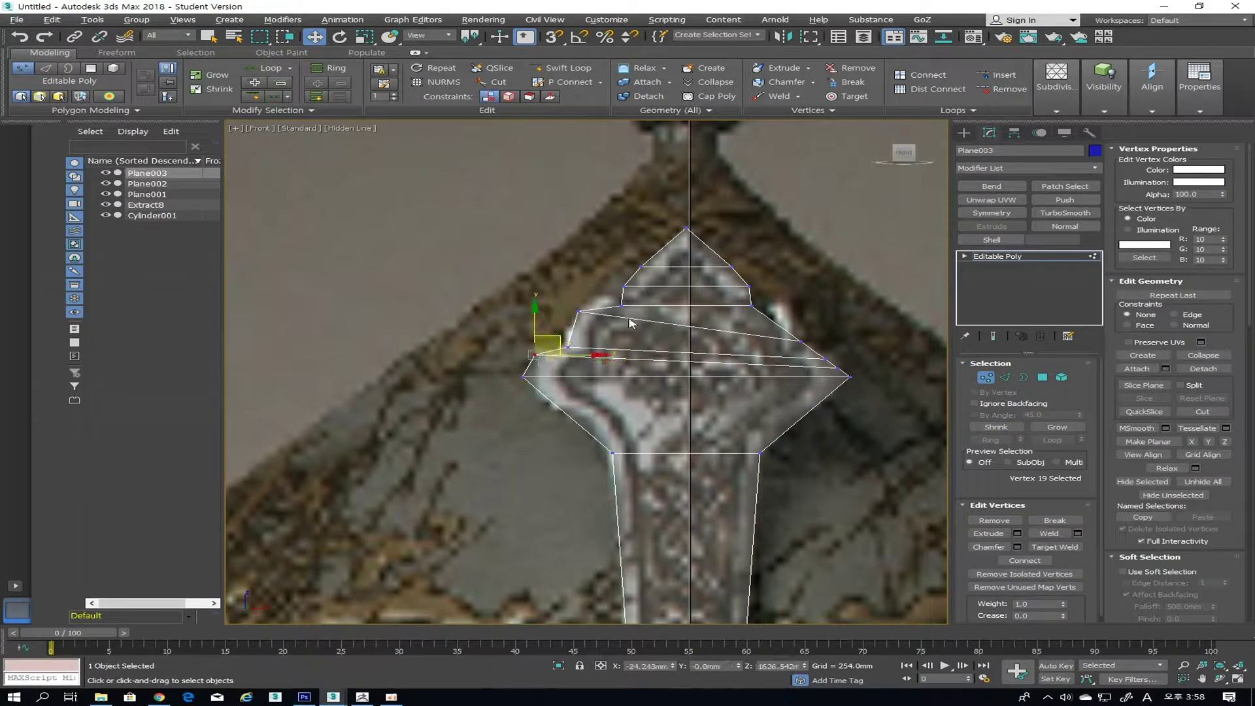
pyautogui.click(578, 311)
pyautogui.moveTo(597, 293); pyautogui.dragTo(592, 296)
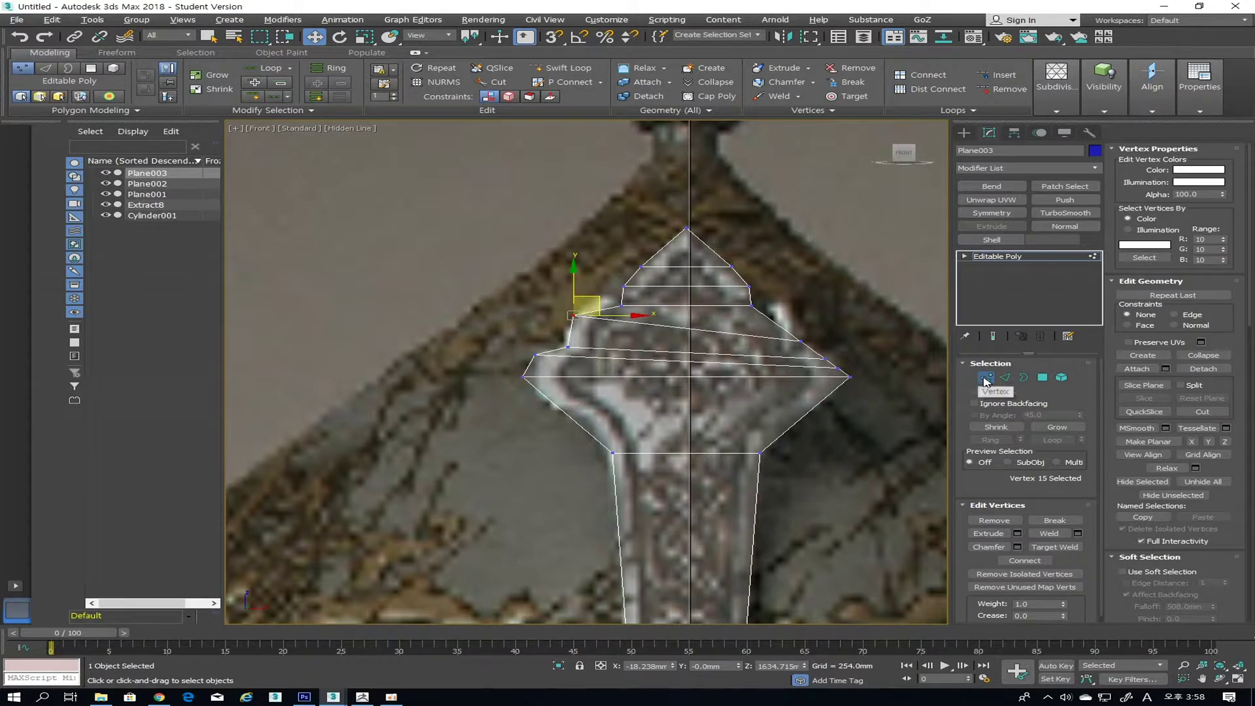
# - Apply a Symmetry modifier on the X axis with Flip enabled to mirror the ornament's left half
pyautogui.click(986, 377)
pyautogui.click(1000, 214)
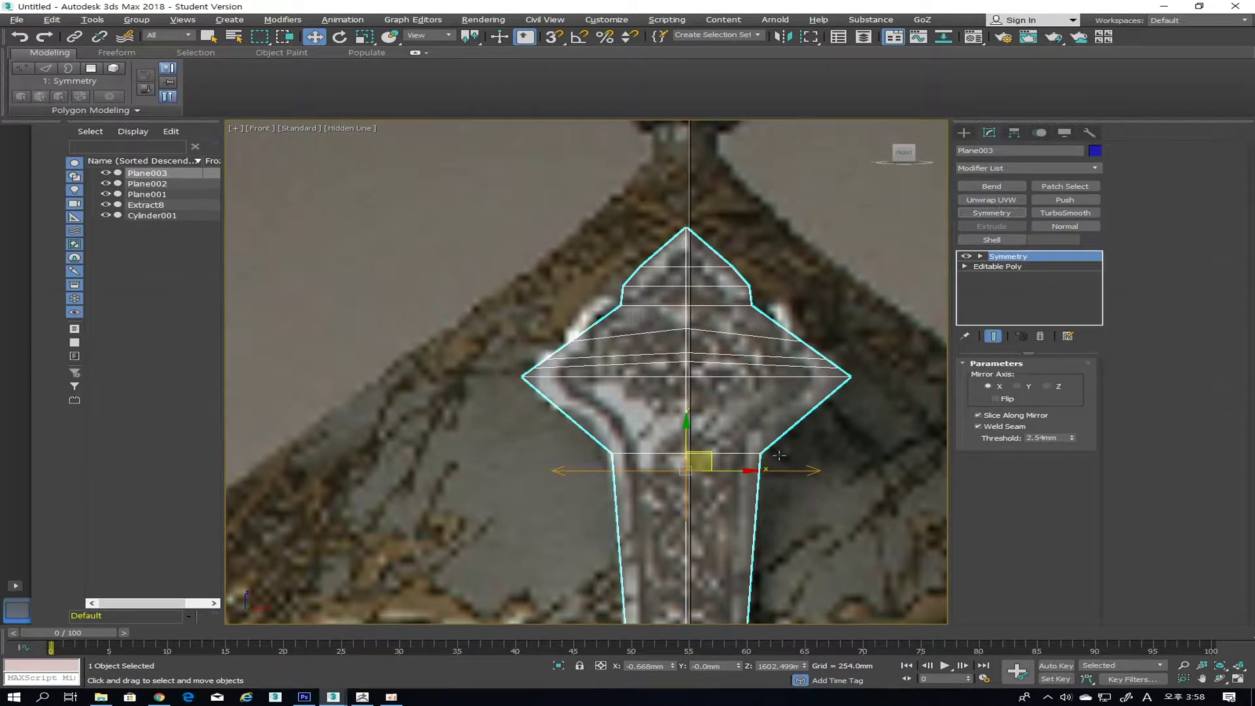
pyautogui.click(996, 399)
pyautogui.moveTo(669, 423); pyautogui.dragTo(669, 415, button='middle')
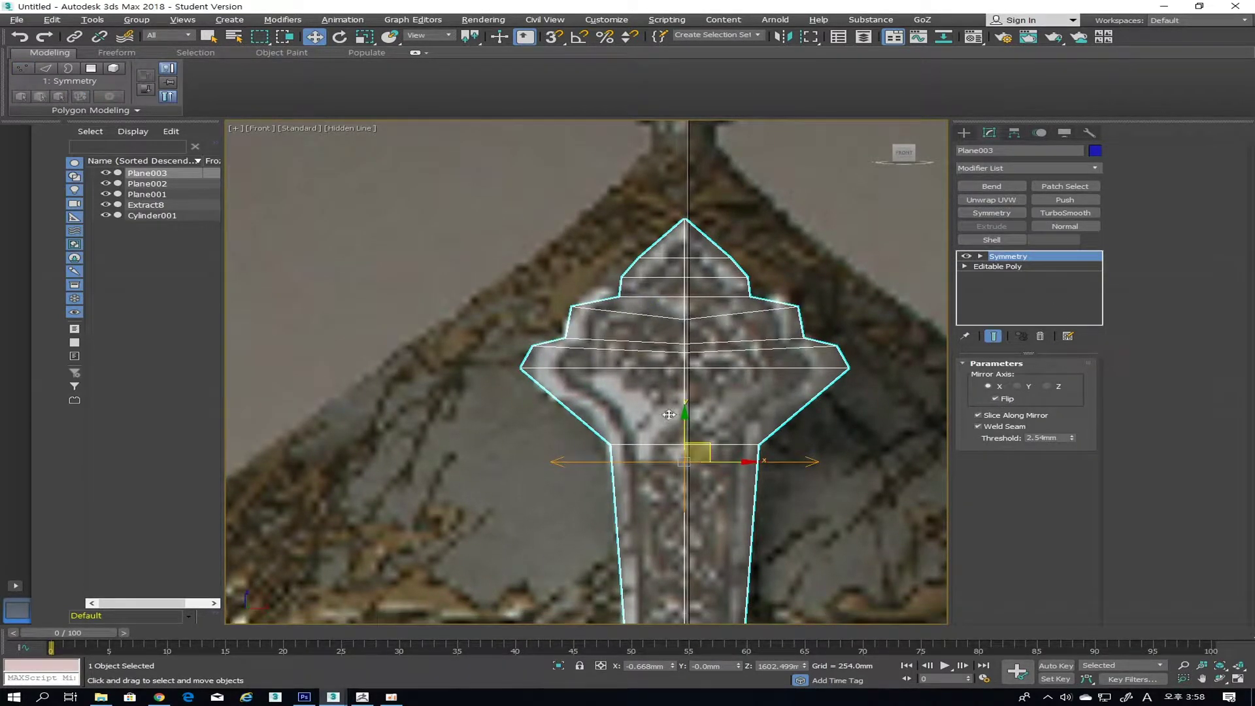
pyautogui.scroll(-2, 787, 354)
pyautogui.scroll(5, 621, 359)
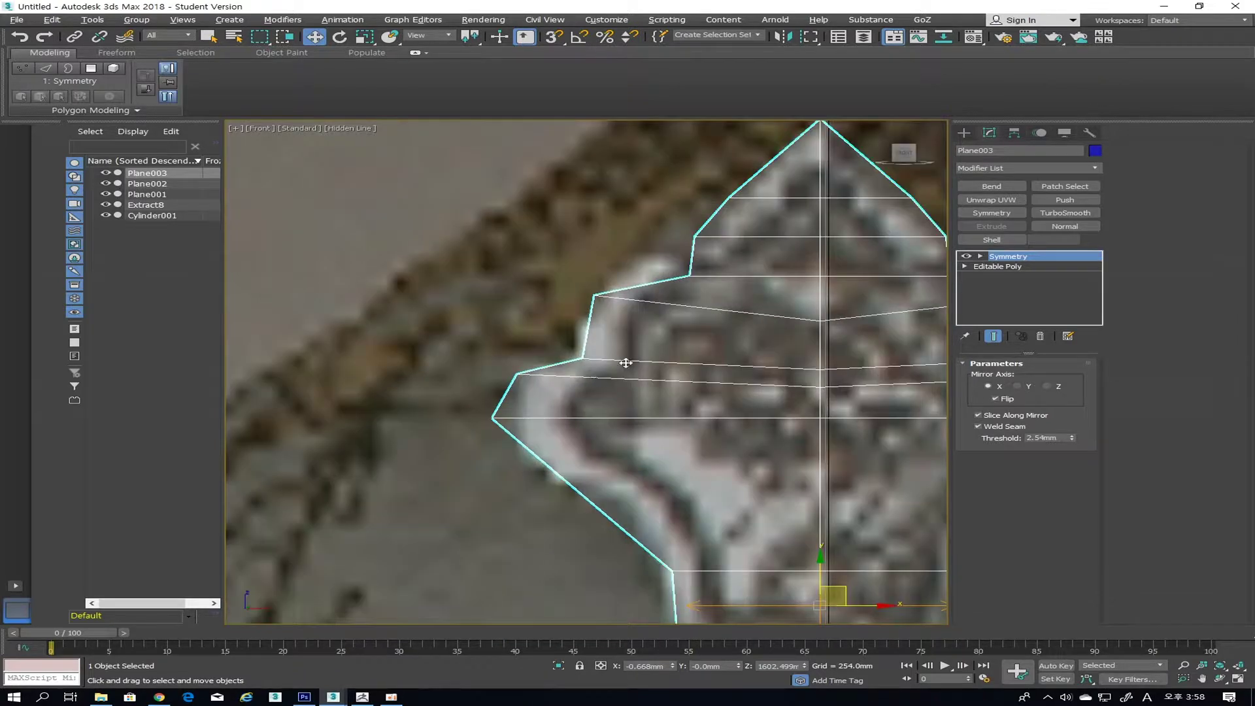
pyautogui.scroll(-2, 606, 357)
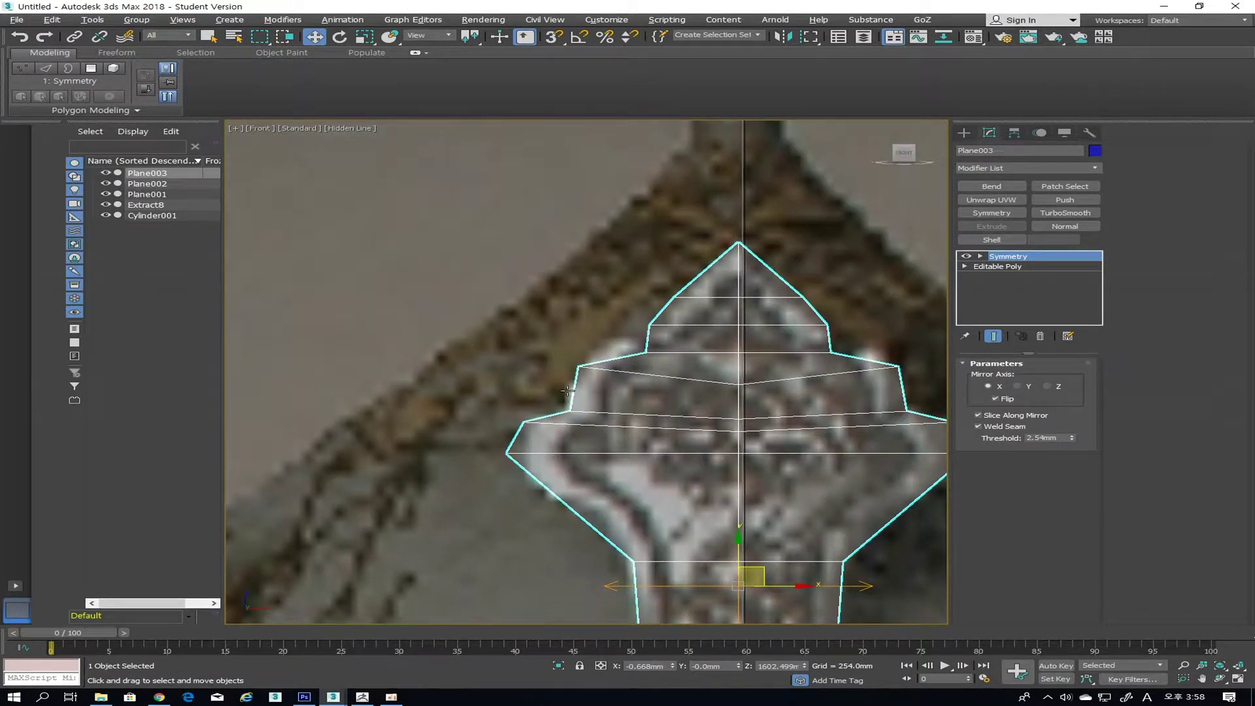
# - Chamfer the ornament's left shoulder vertex and the upper vertex of its lower left lobe in the base Editable Poly
pyautogui.click(964, 267)
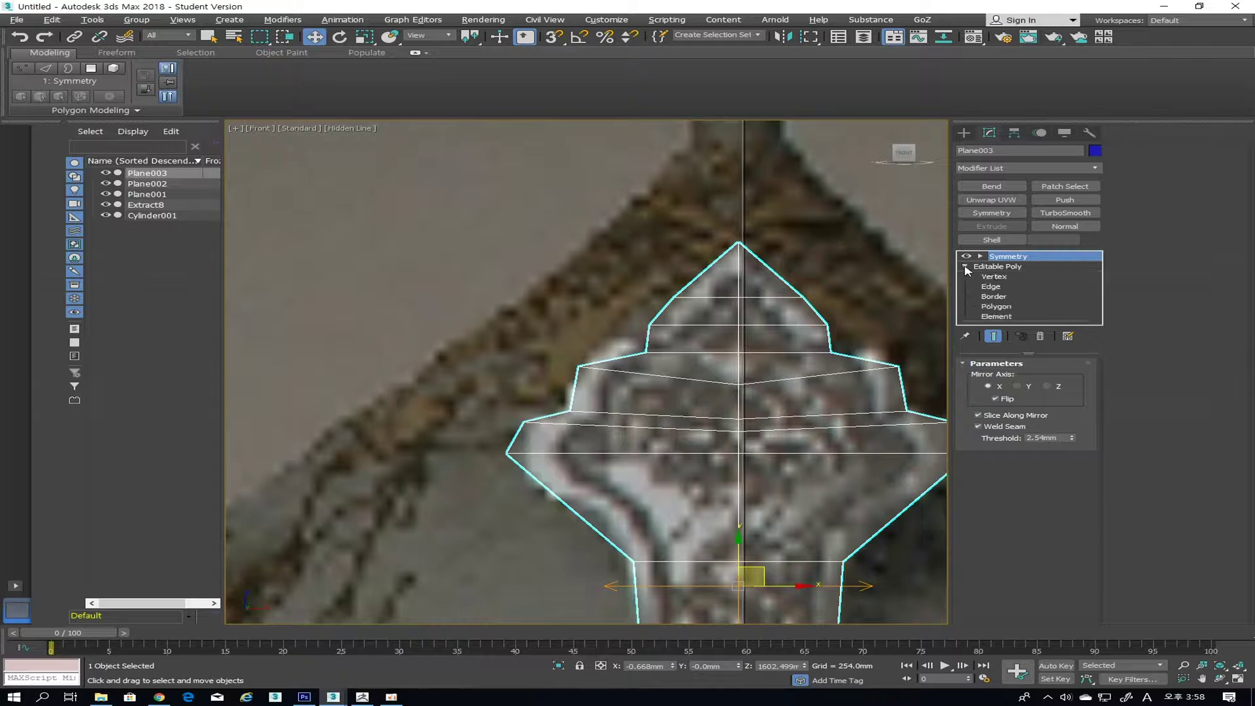
pyautogui.click(992, 279)
pyautogui.click(578, 366)
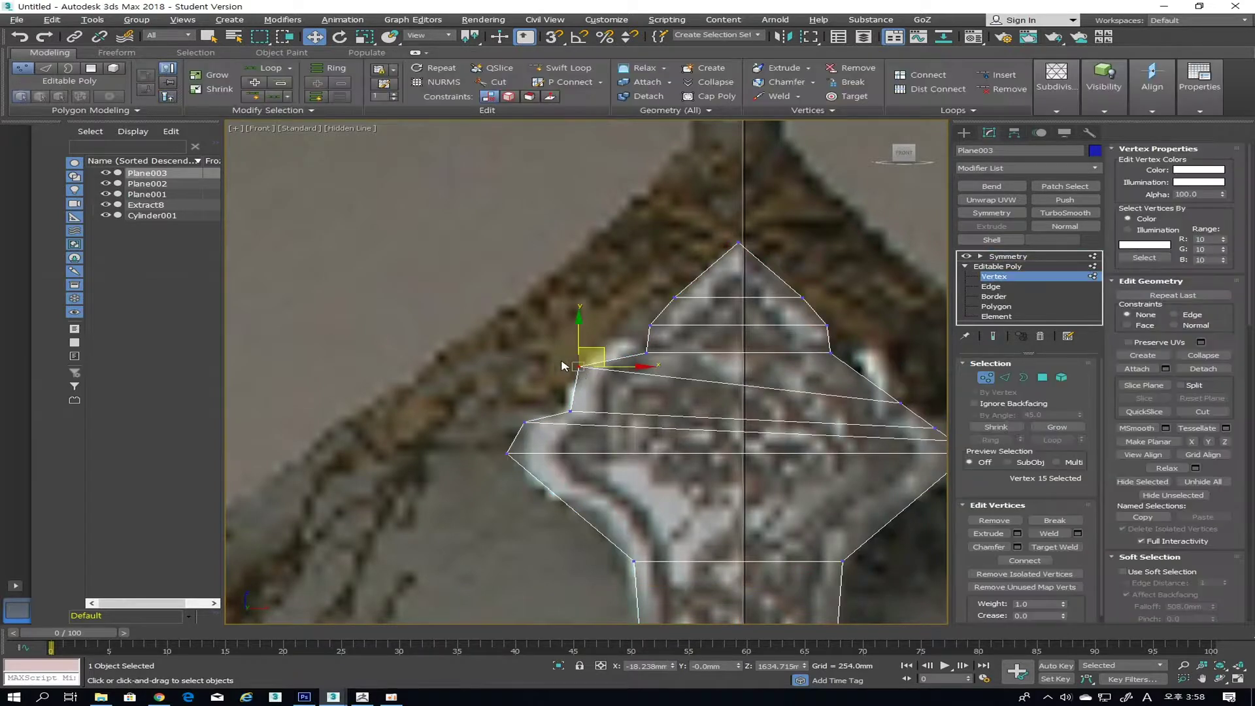
pyautogui.click(988, 546)
pyautogui.moveTo(578, 365); pyautogui.dragTo(570, 338)
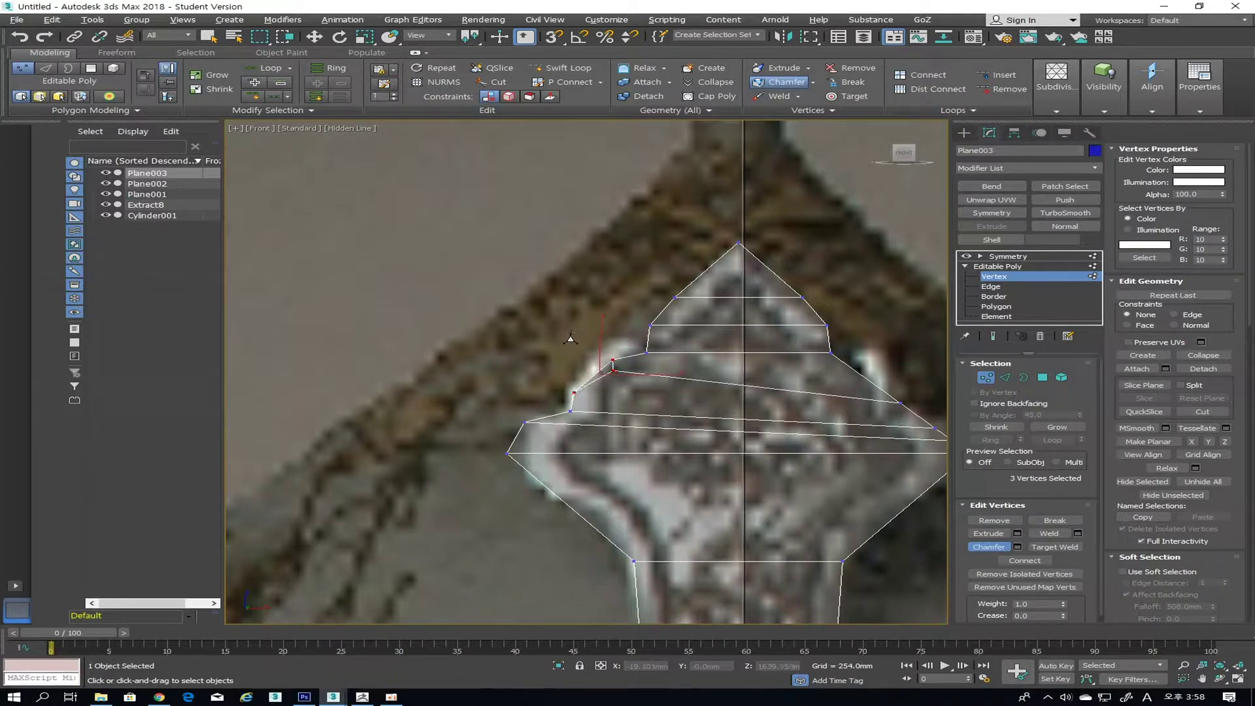
pyautogui.moveTo(522, 424); pyautogui.dragTo(516, 399)
pyautogui.press('w')
pyautogui.moveTo(643, 383); pyautogui.dragTo(590, 393, button='middle')
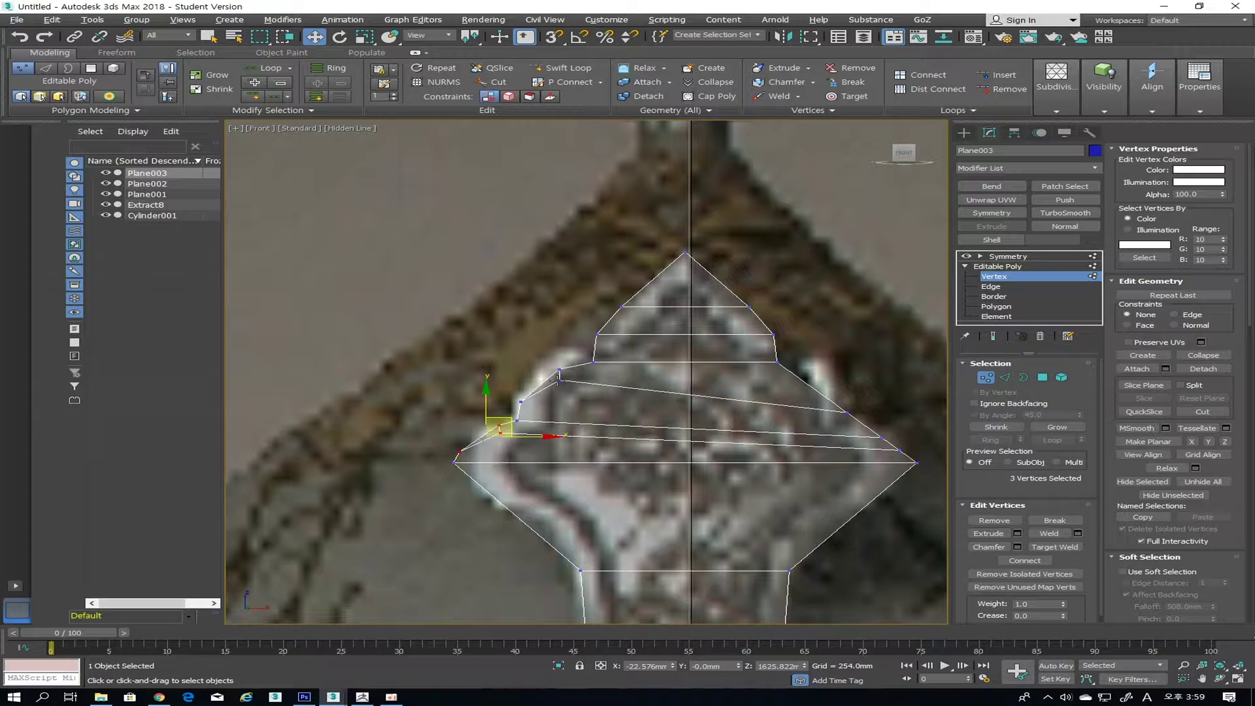
pyautogui.click(1005, 377)
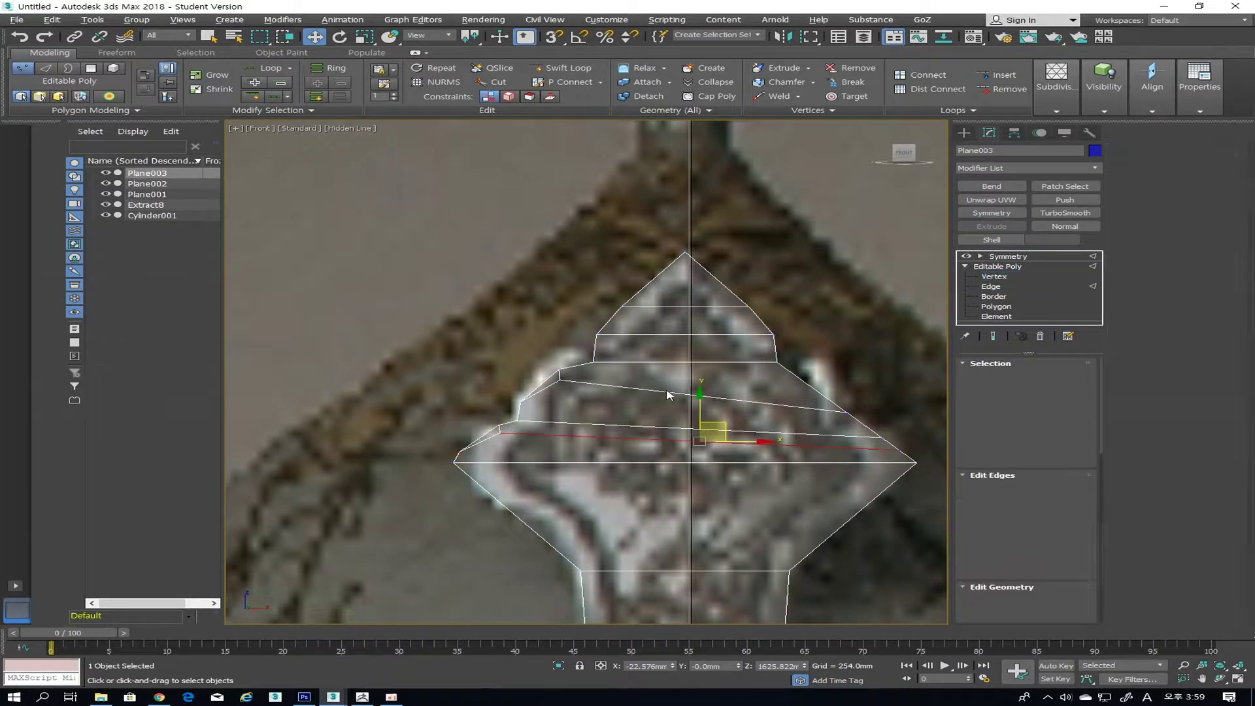
pyautogui.moveTo(672, 404); pyautogui.dragTo(685, 389, button='middle')
pyautogui.click(573, 362)
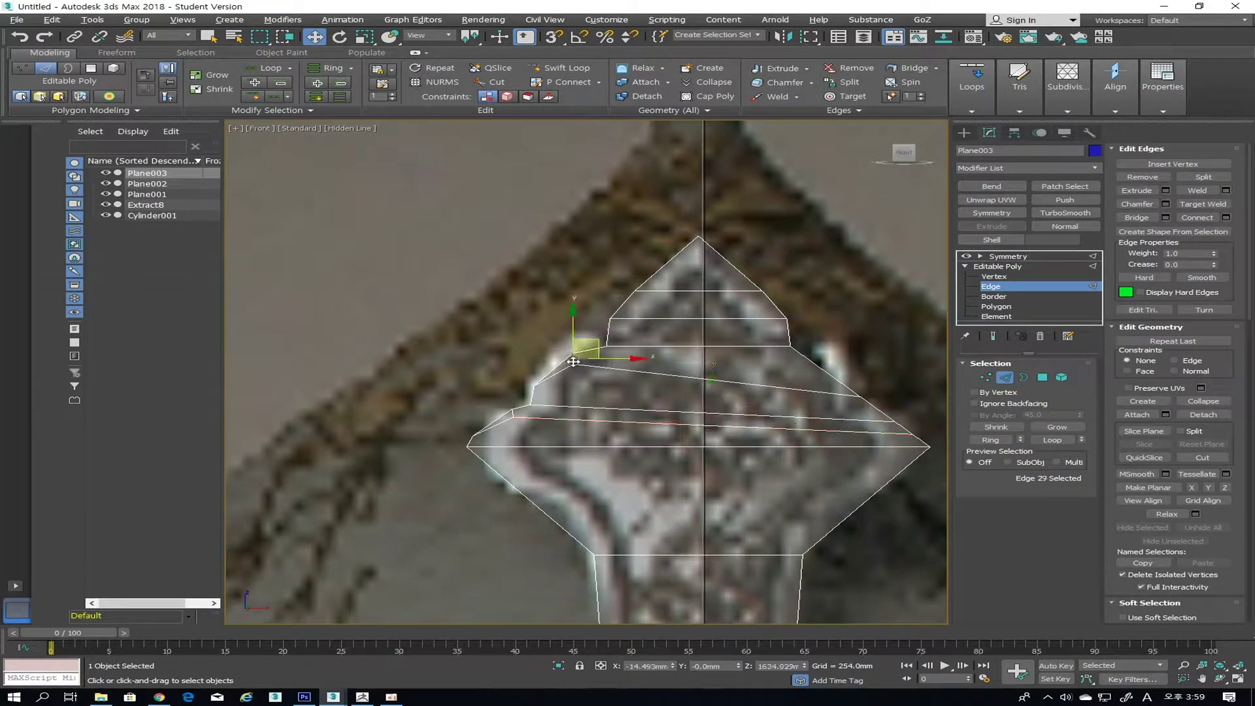
pyautogui.keyDown('shift'); pyautogui.click(597, 364); pyautogui.keyUp('shift')
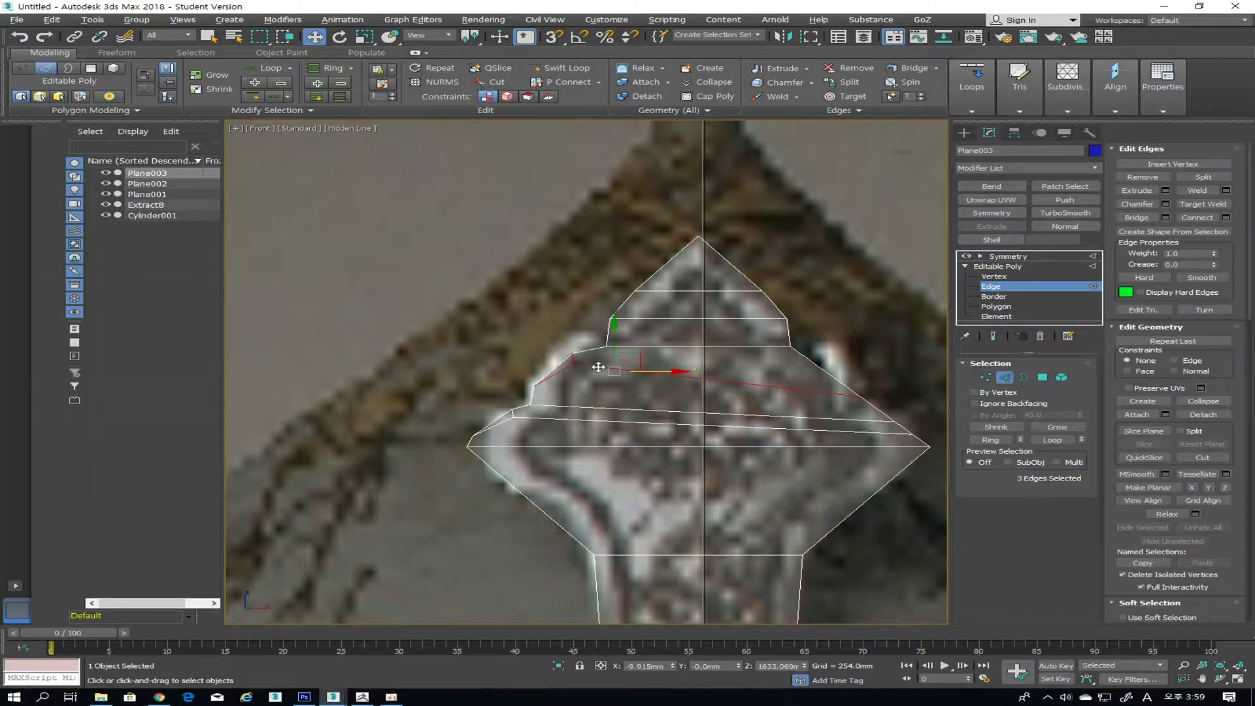
pyautogui.click(1004, 378)
# - Return to the Symmetry result and convert the mirrored ornament to Editable Poly
pyautogui.click(1010, 257)
pyautogui.moveTo(848, 407); pyautogui.dragTo(776, 362, button='middle')
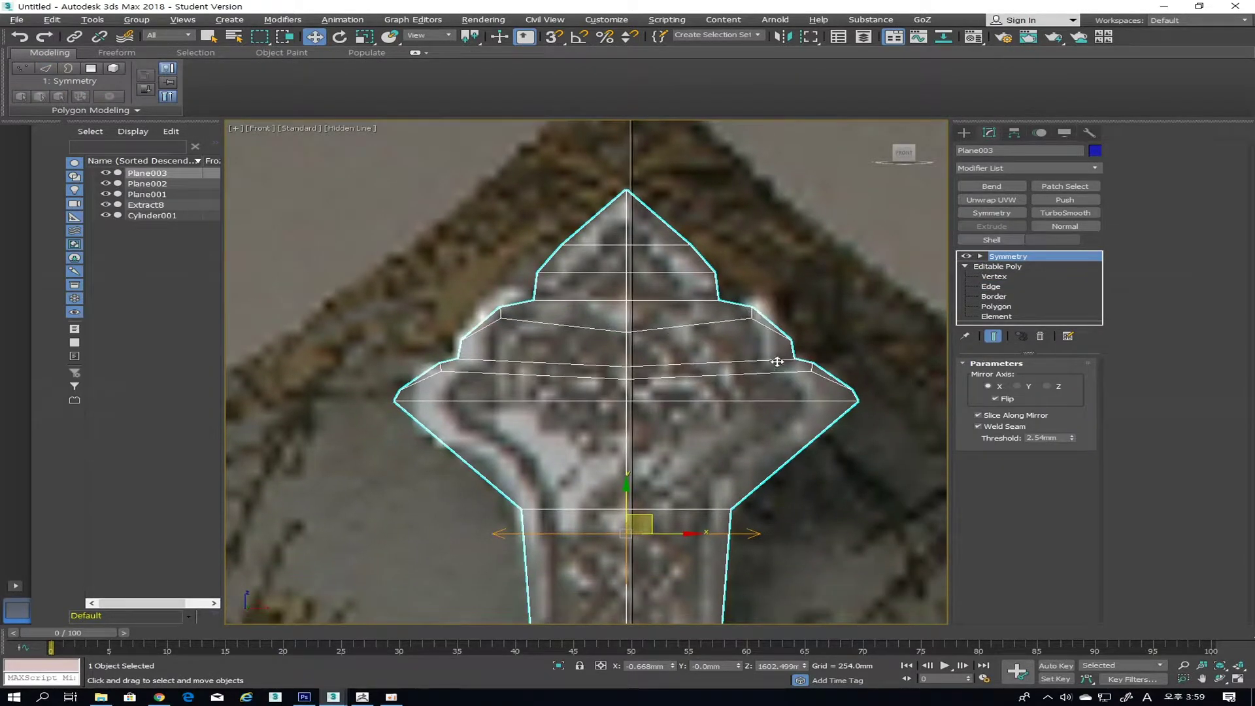
pyautogui.rightClick(565, 328)
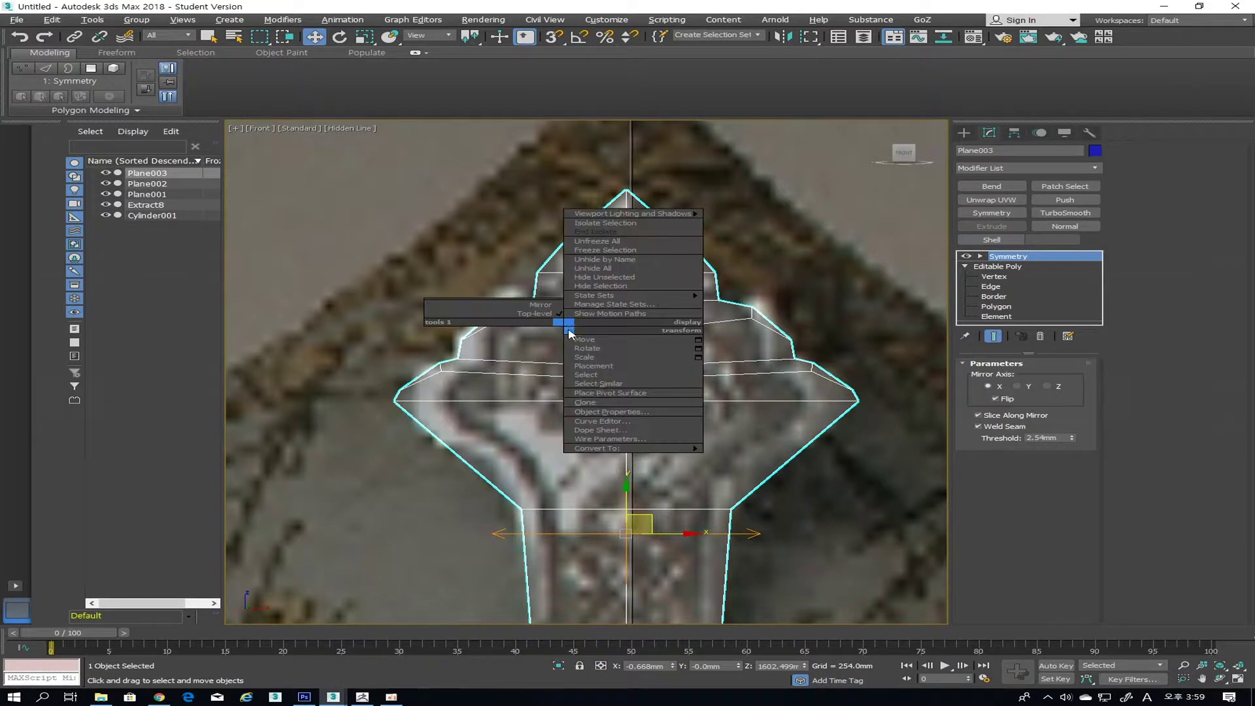
pyautogui.moveTo(650, 449)
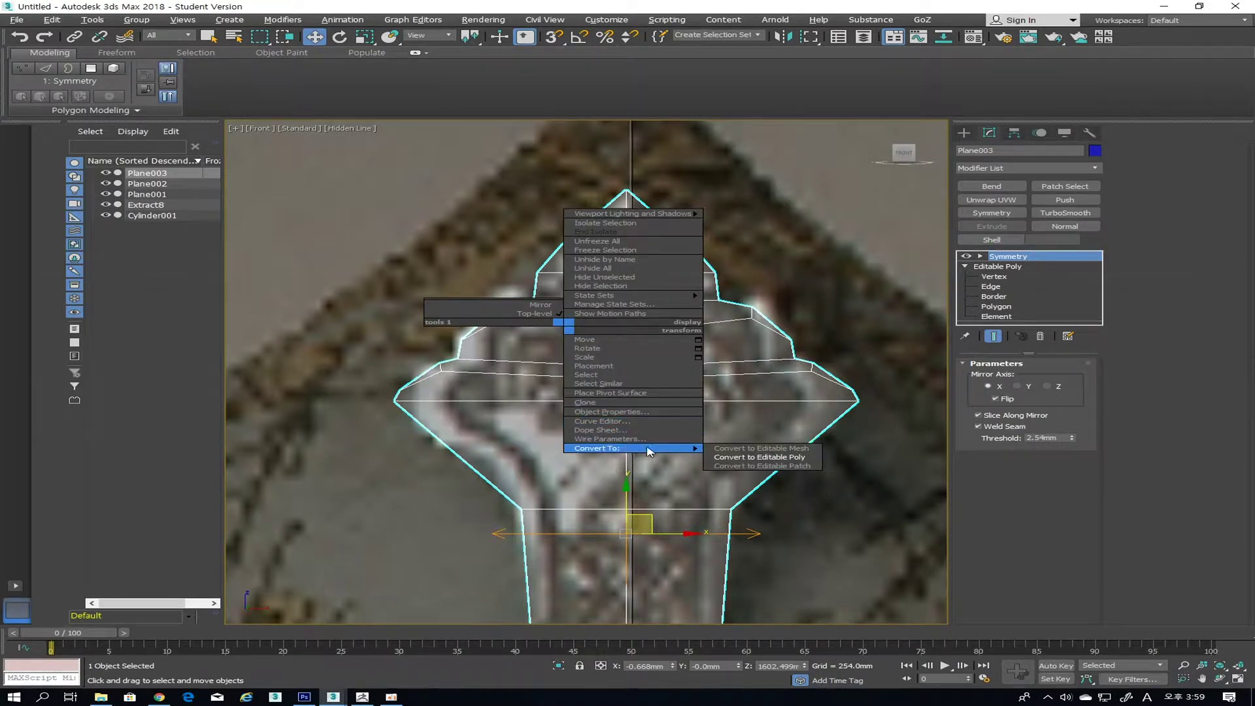
pyautogui.click(743, 460)
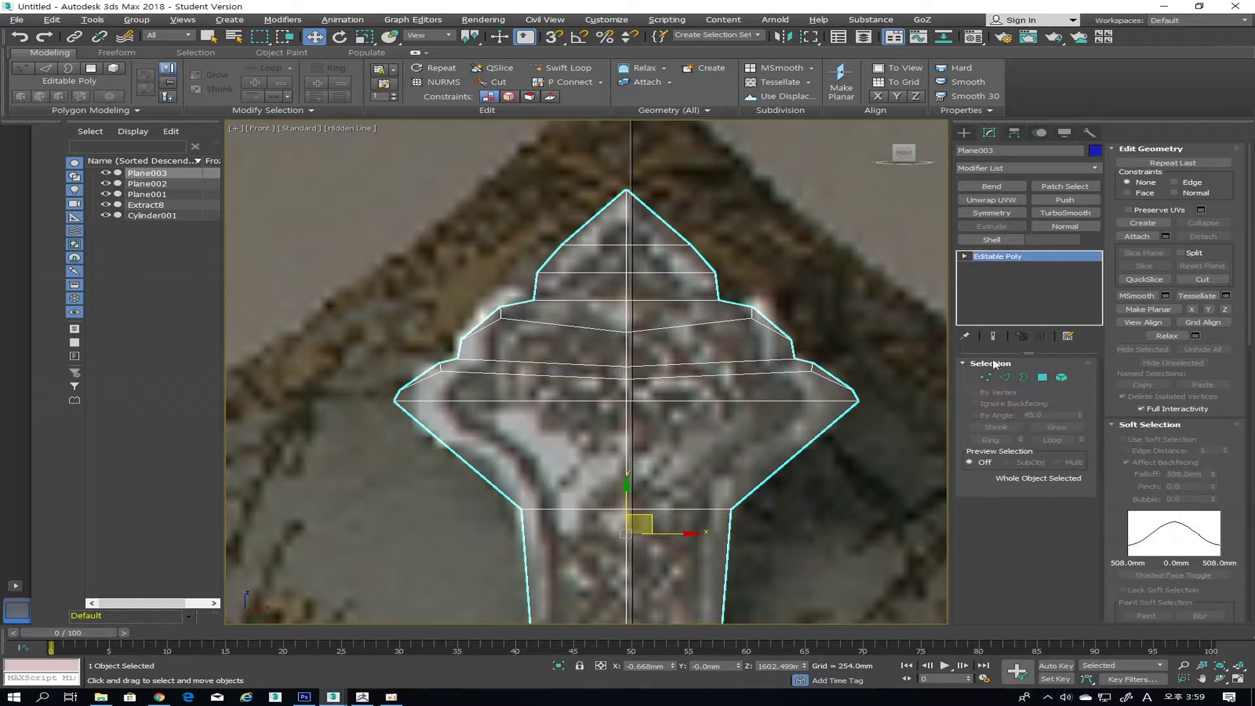
# - Remove the bent edges crossing the ornament below its shoulders, including the short corner edges on both sides
pyautogui.press('2')
pyautogui.click(488, 319)
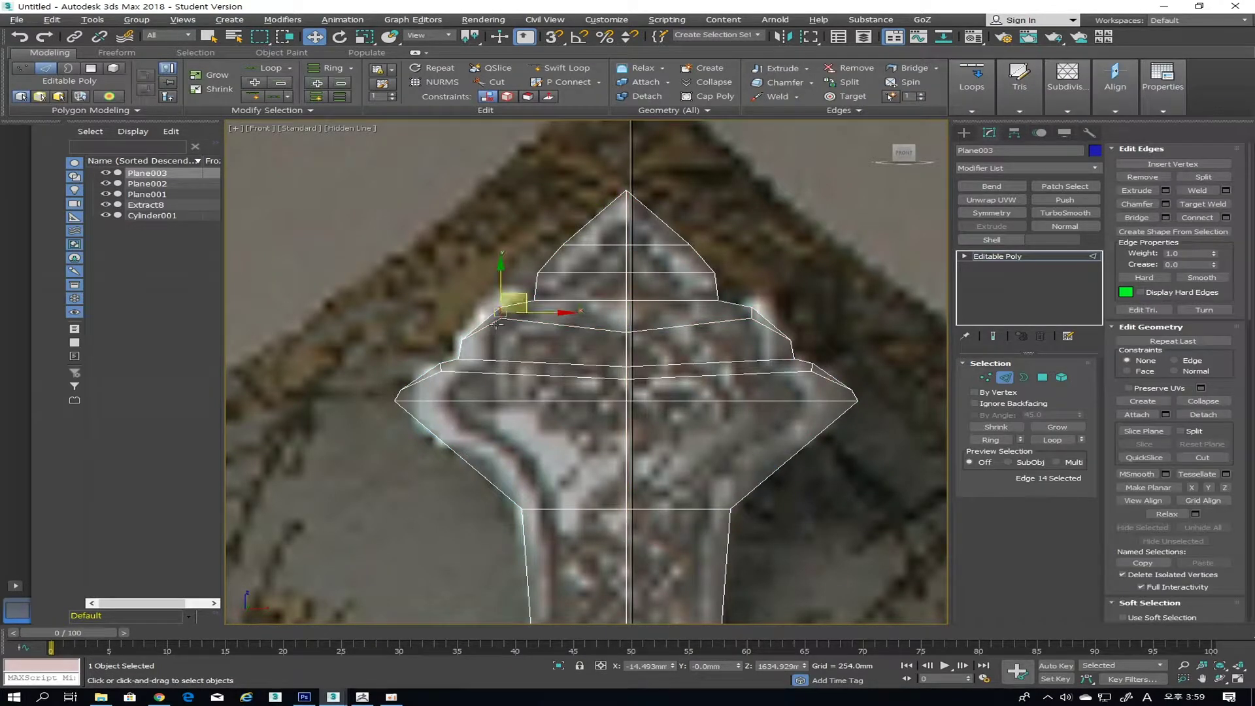
pyautogui.keyDown('ctrl'); pyautogui.click(546, 326); pyautogui.keyUp('ctrl')
pyautogui.keyDown('ctrl'); pyautogui.click(667, 331); pyautogui.keyUp('ctrl')
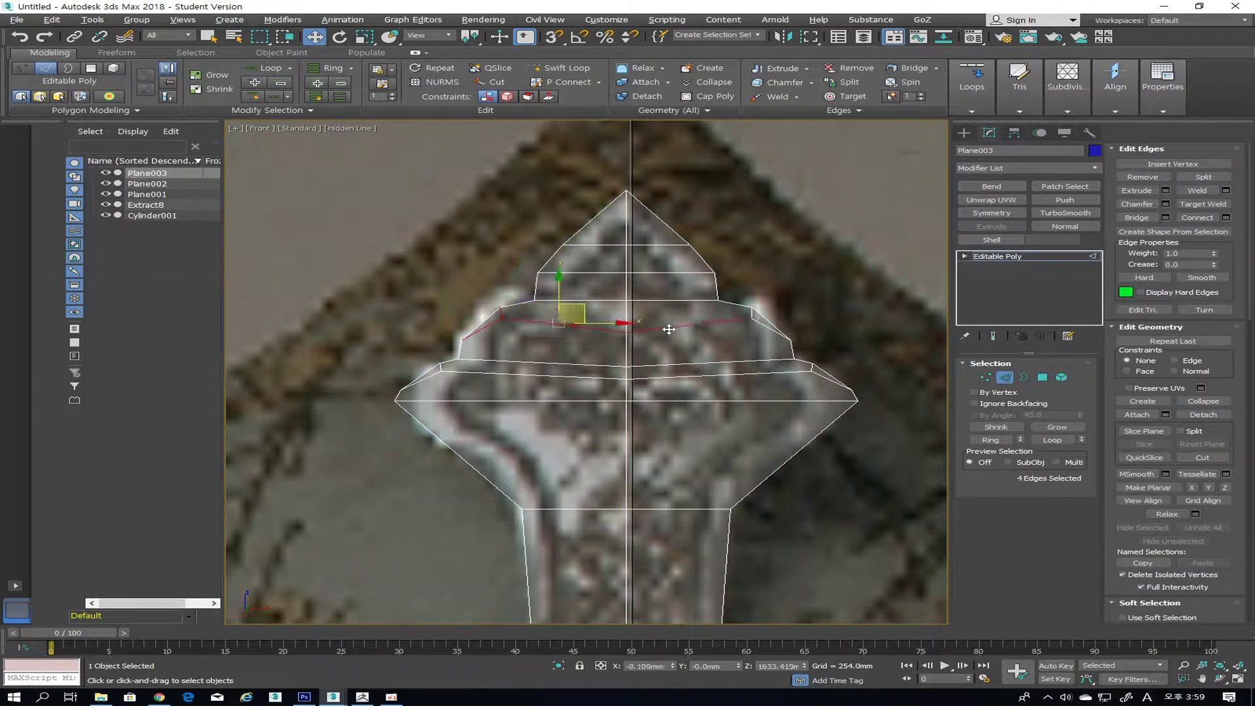
pyautogui.keyDown('ctrl'); pyautogui.click(762, 323); pyautogui.keyUp('ctrl')
pyautogui.keyDown('ctrl'); pyautogui.click(766, 322); pyautogui.keyUp('ctrl')
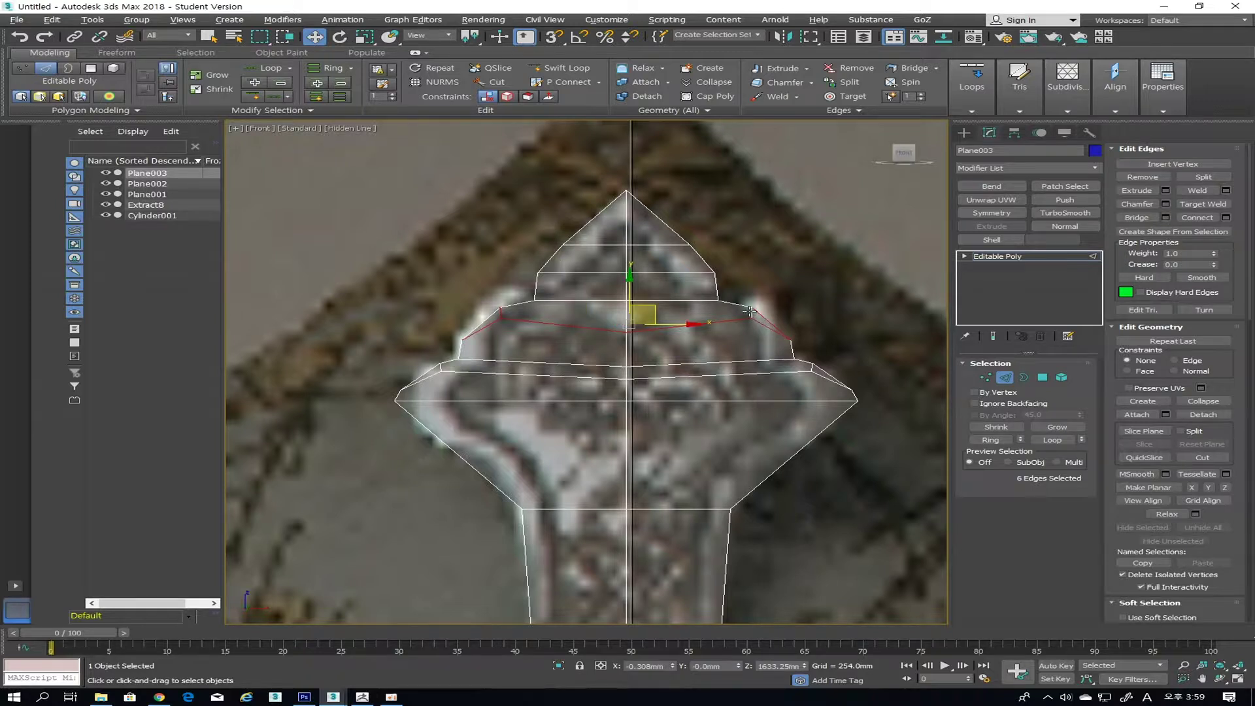
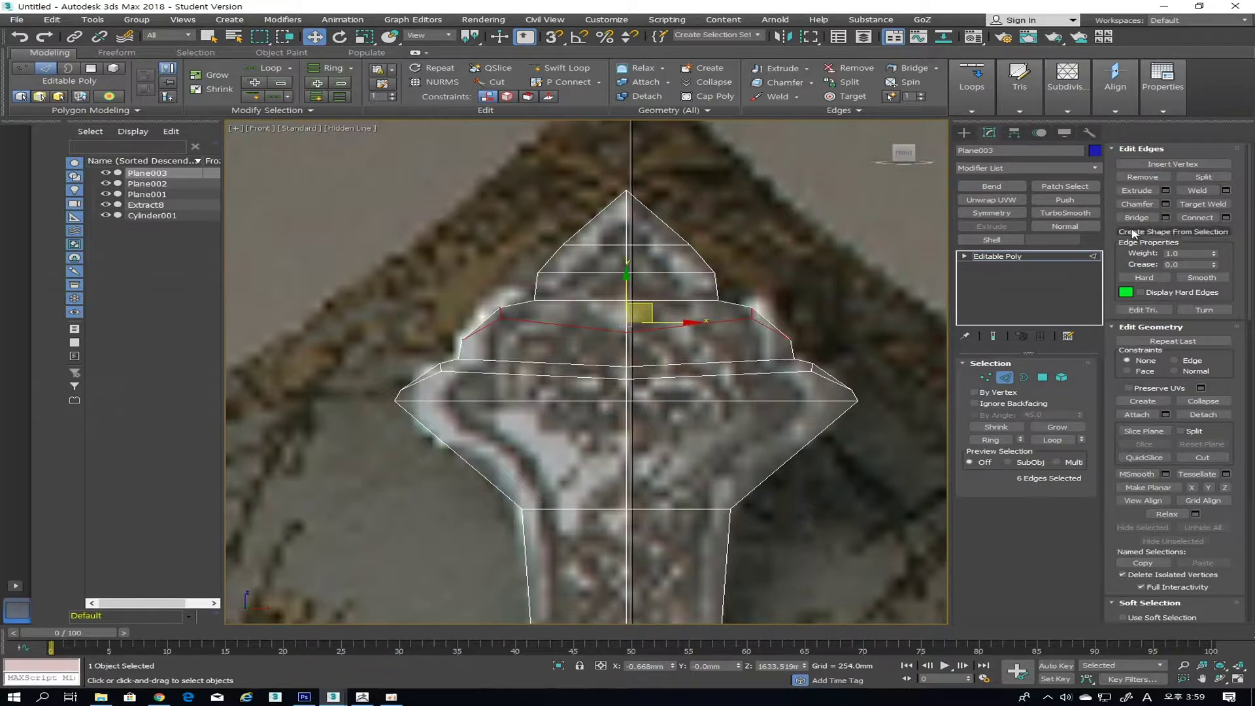
pyautogui.click(1142, 177)
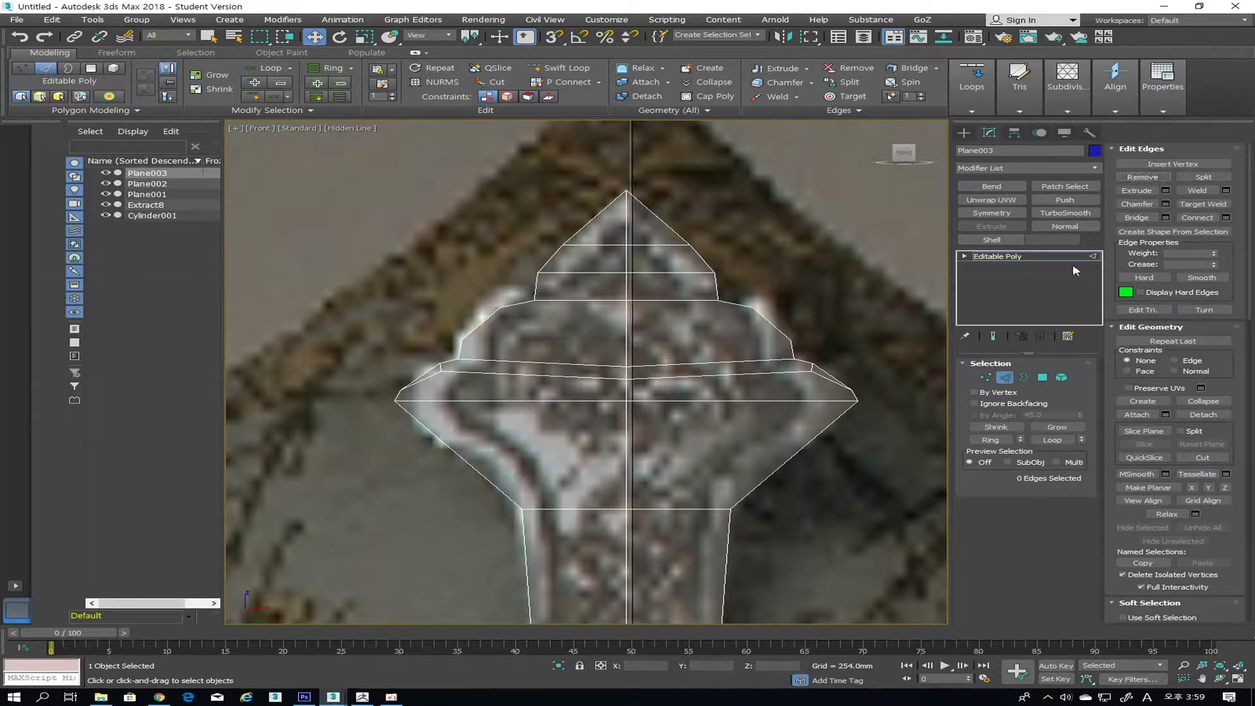
# - Remove the vertical center edge inside the shoulder band to clear the polygon between both sides
pyautogui.click(985, 377)
pyautogui.click(751, 306)
pyautogui.keyDown('ctrl'); pyautogui.click(500, 307); pyautogui.keyUp('ctrl')
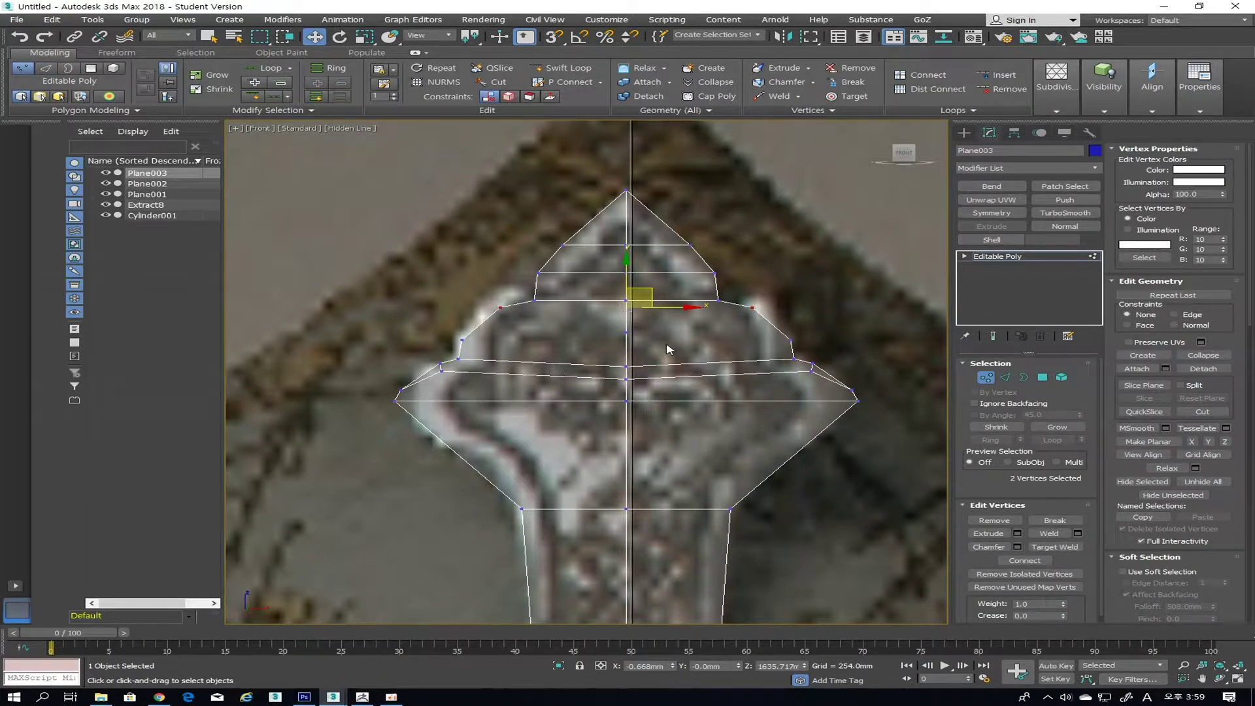
pyautogui.click(1005, 377)
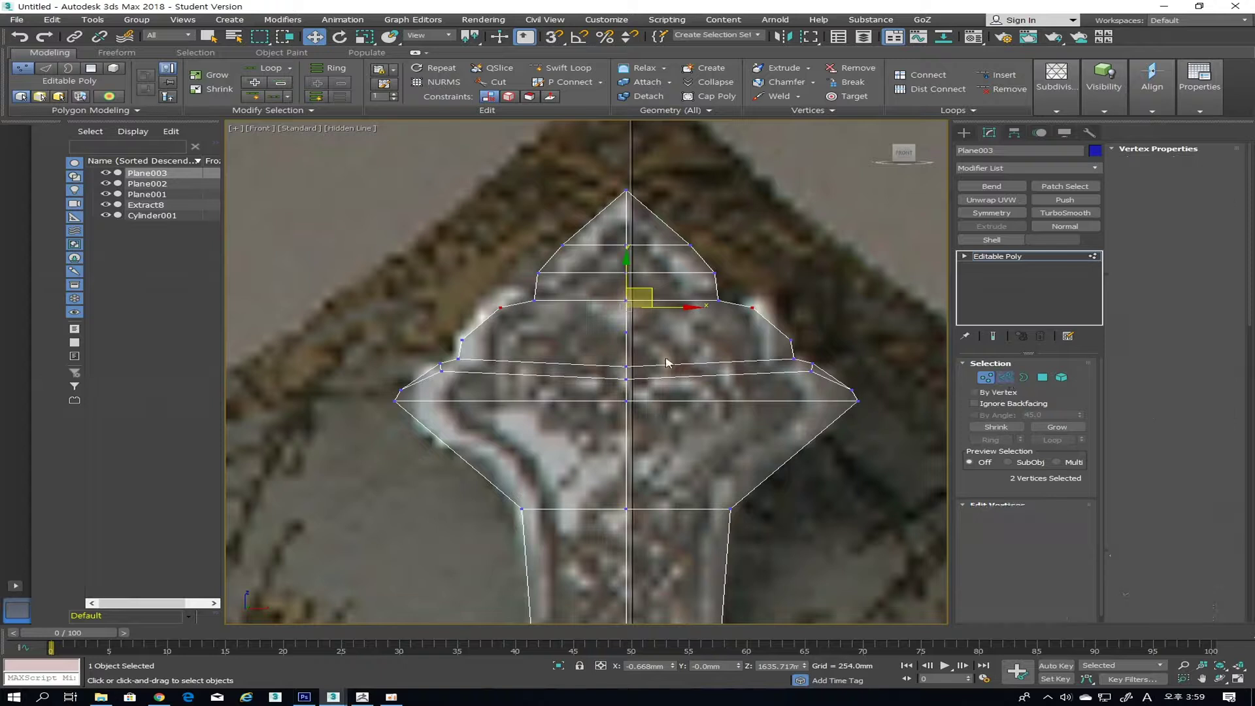
pyautogui.click(623, 344)
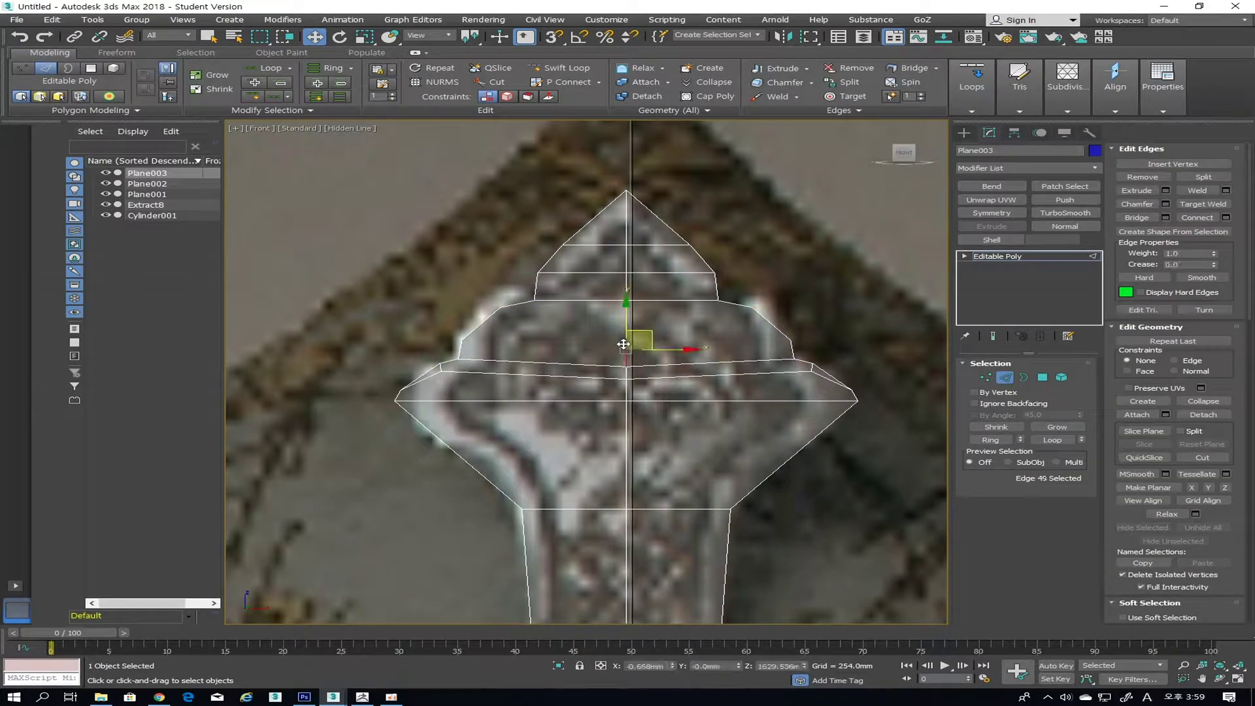
pyautogui.click(668, 334)
# - Connect the two upper shoulder vertices and the two lower shoulder vertices with straight edges across the ornament
pyautogui.click(986, 377)
pyautogui.click(752, 306)
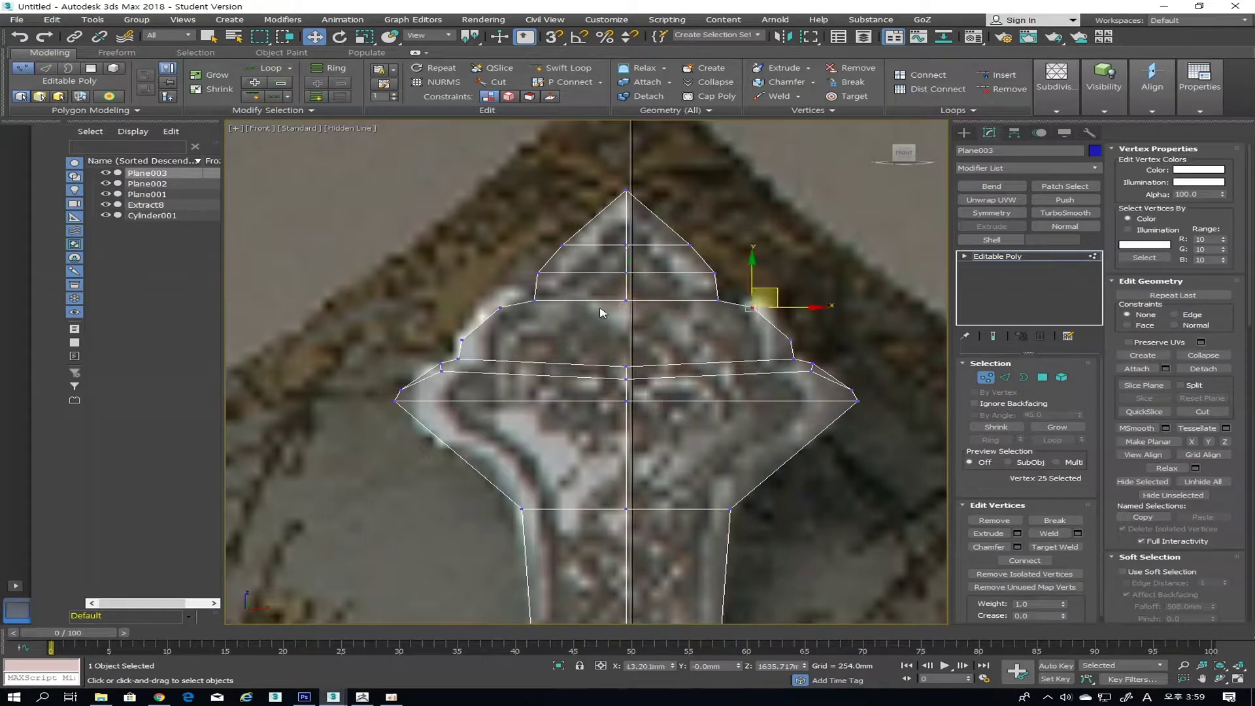
pyautogui.keyDown('ctrl'); pyautogui.click(499, 307); pyautogui.keyUp('ctrl')
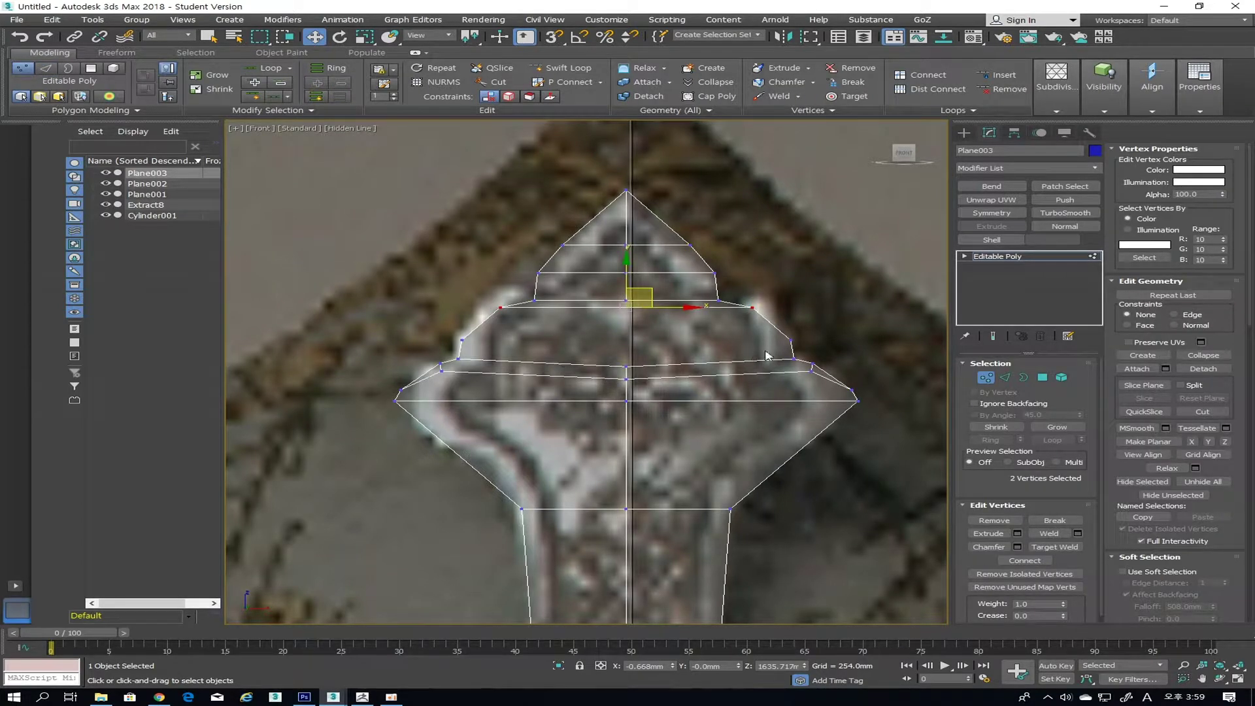
pyautogui.click(791, 340)
pyautogui.keyDown('ctrl'); pyautogui.click(463, 339); pyautogui.keyUp('ctrl')
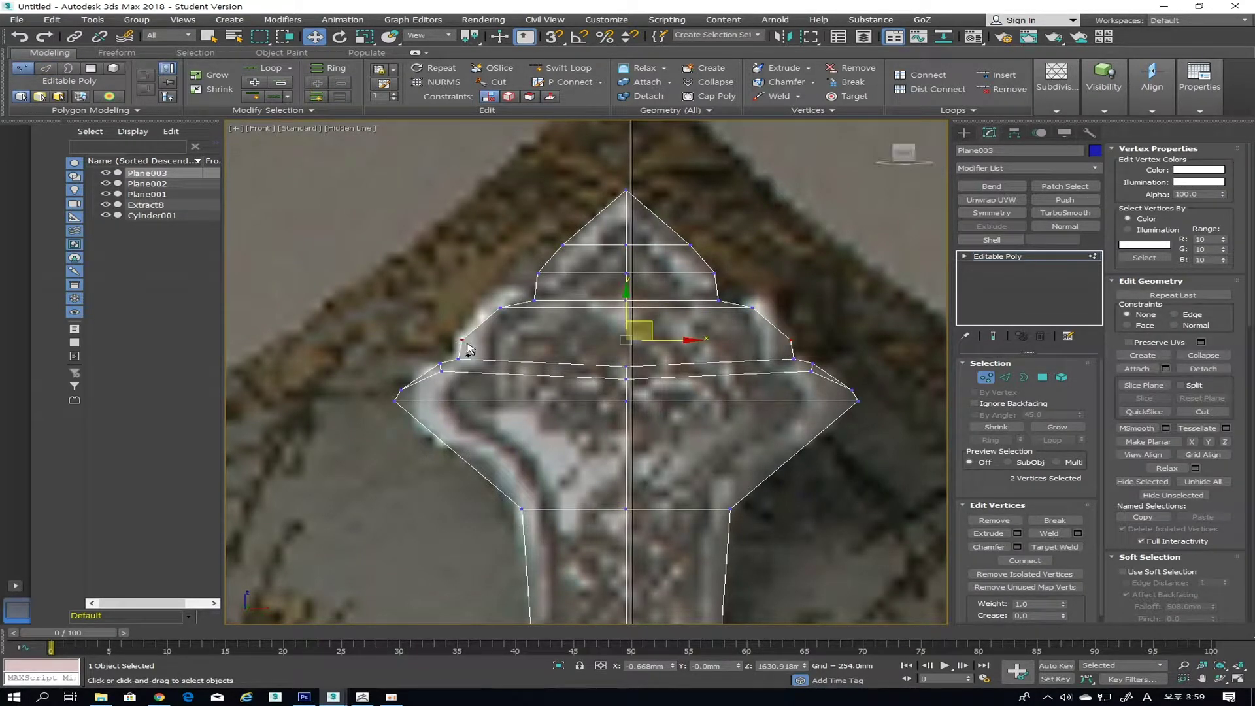
pyautogui.hotkey('ctrl', 'shift', 'e')
# - Remove the bent edges crossing the lower lobes, including the short corner edges on both sides
pyautogui.click(1005, 377)
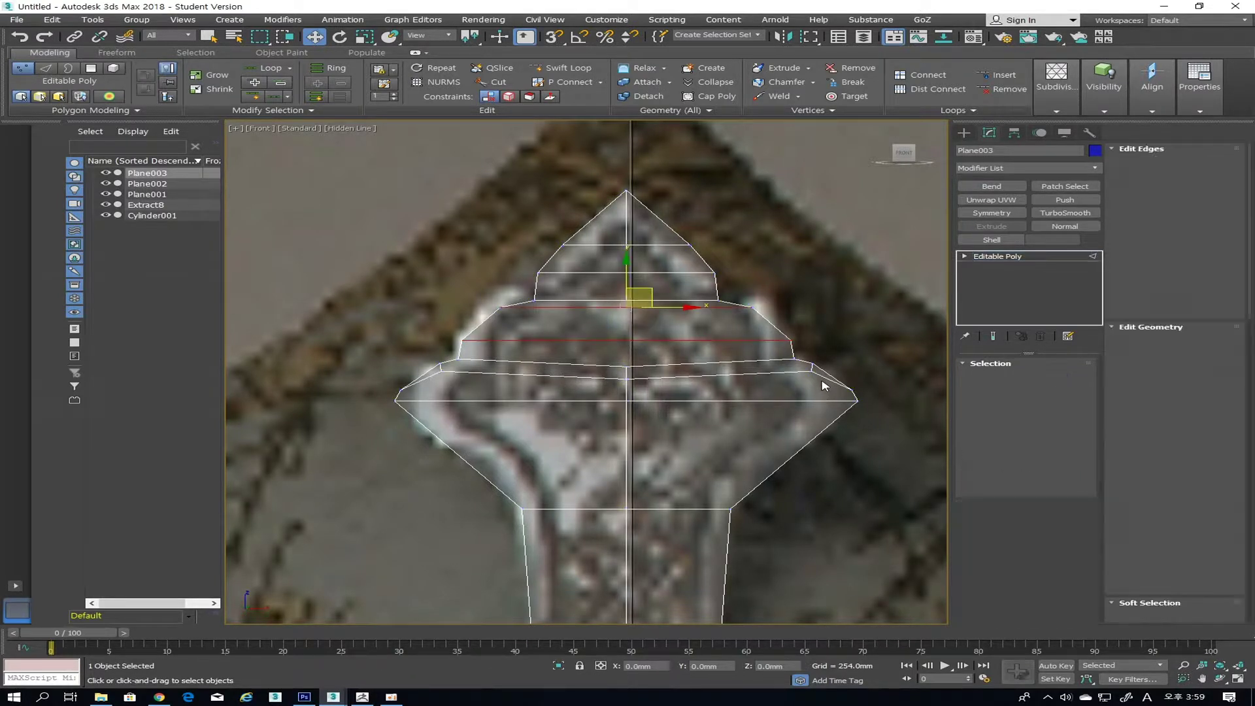
pyautogui.click(822, 378)
pyautogui.keyDown('ctrl'); pyautogui.click(810, 367); pyautogui.keyUp('ctrl')
pyautogui.keyDown('ctrl'); pyautogui.click(719, 371); pyautogui.keyUp('ctrl')
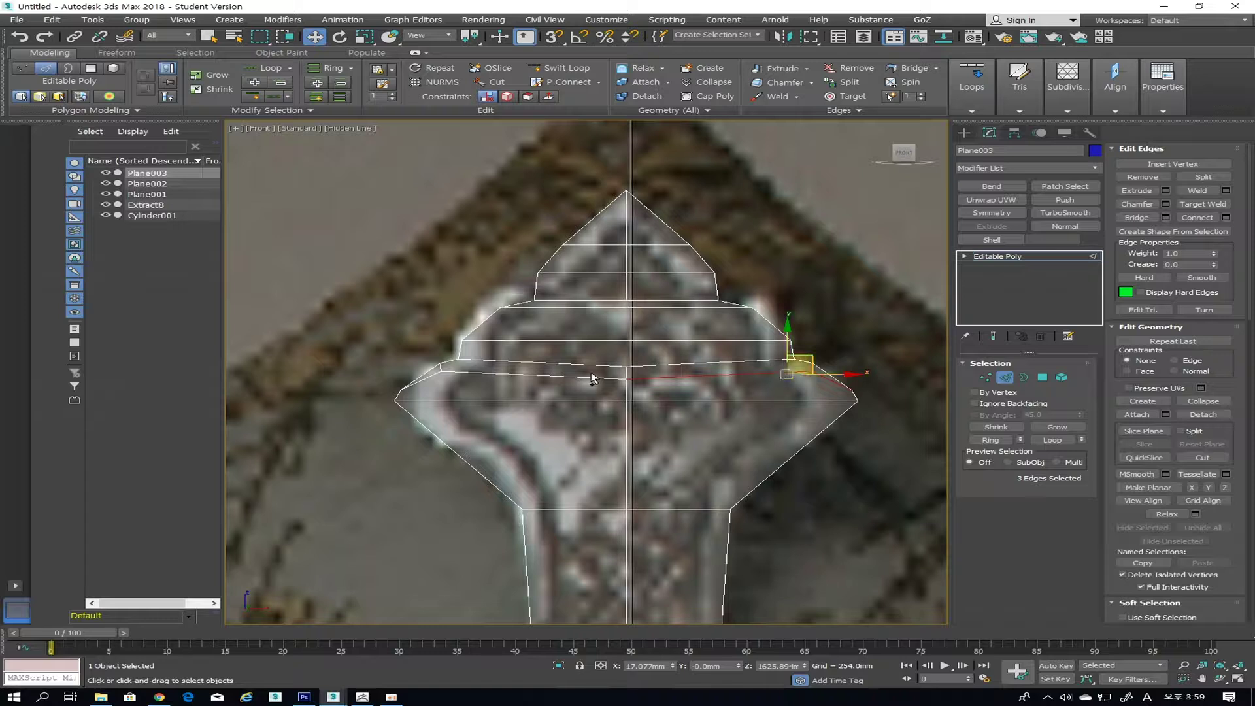
pyautogui.keyDown('ctrl'); pyautogui.click(595, 377); pyautogui.keyUp('ctrl')
pyautogui.keyDown('ctrl'); pyautogui.click(420, 379); pyautogui.keyUp('ctrl')
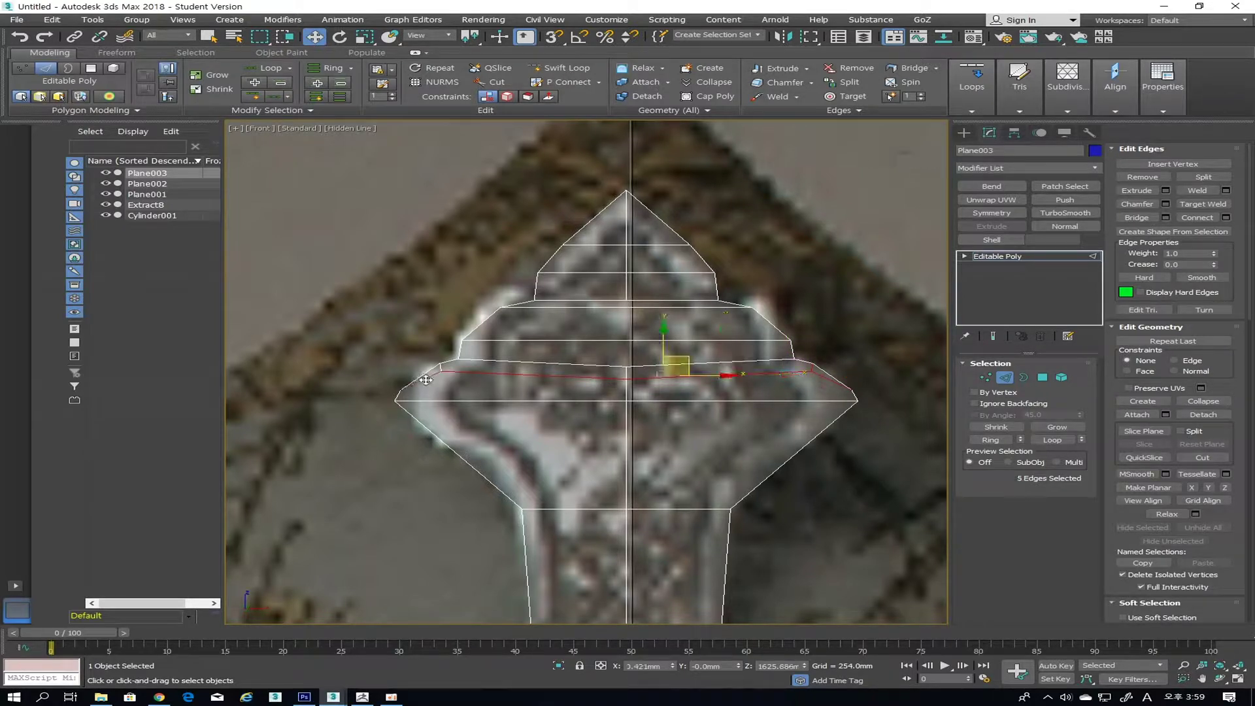
pyautogui.keyDown('ctrl'); pyautogui.click(438, 370); pyautogui.keyUp('ctrl')
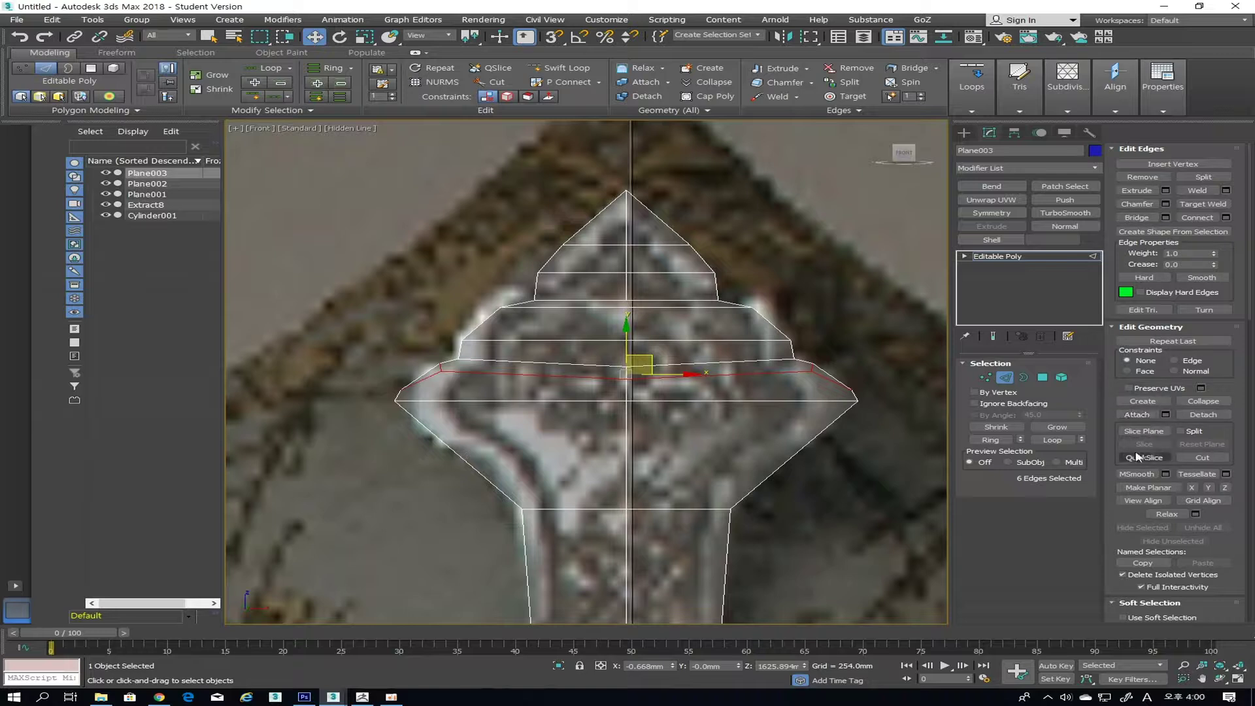
pyautogui.hotkey('ctrl', 'd')
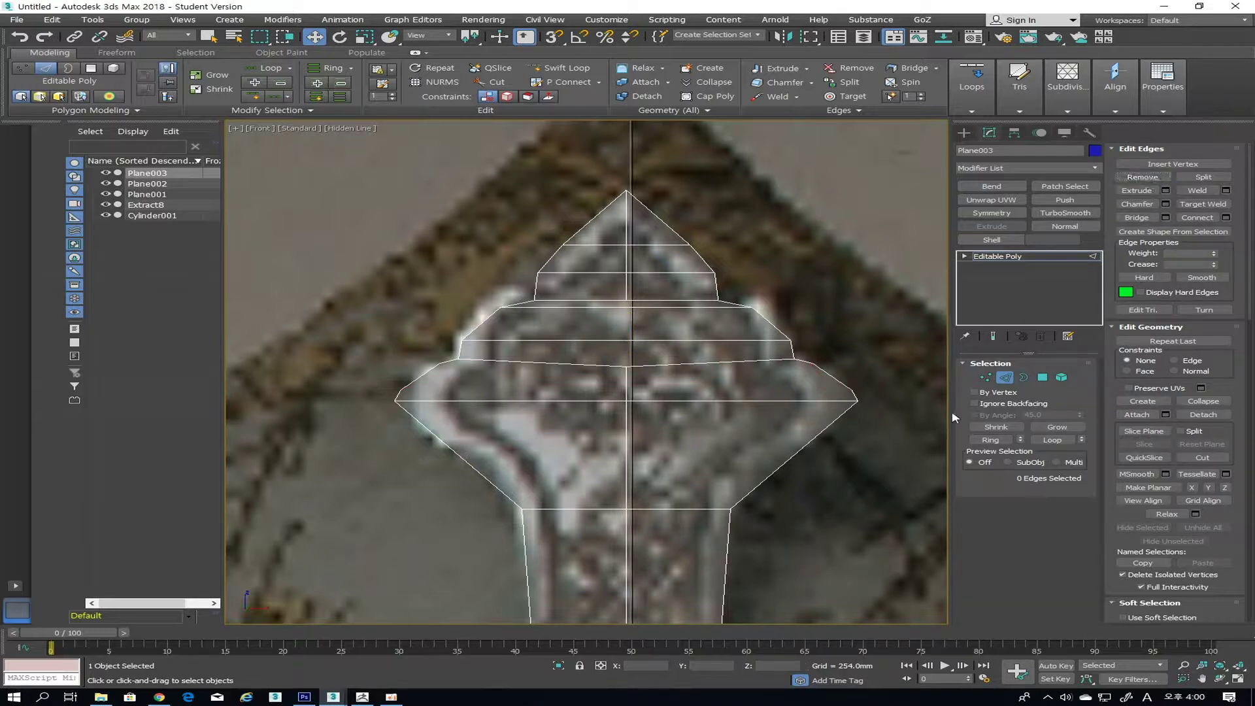
# - Remove the vertical center edge between the notch line and the ornament's widest line
pyautogui.click(986, 378)
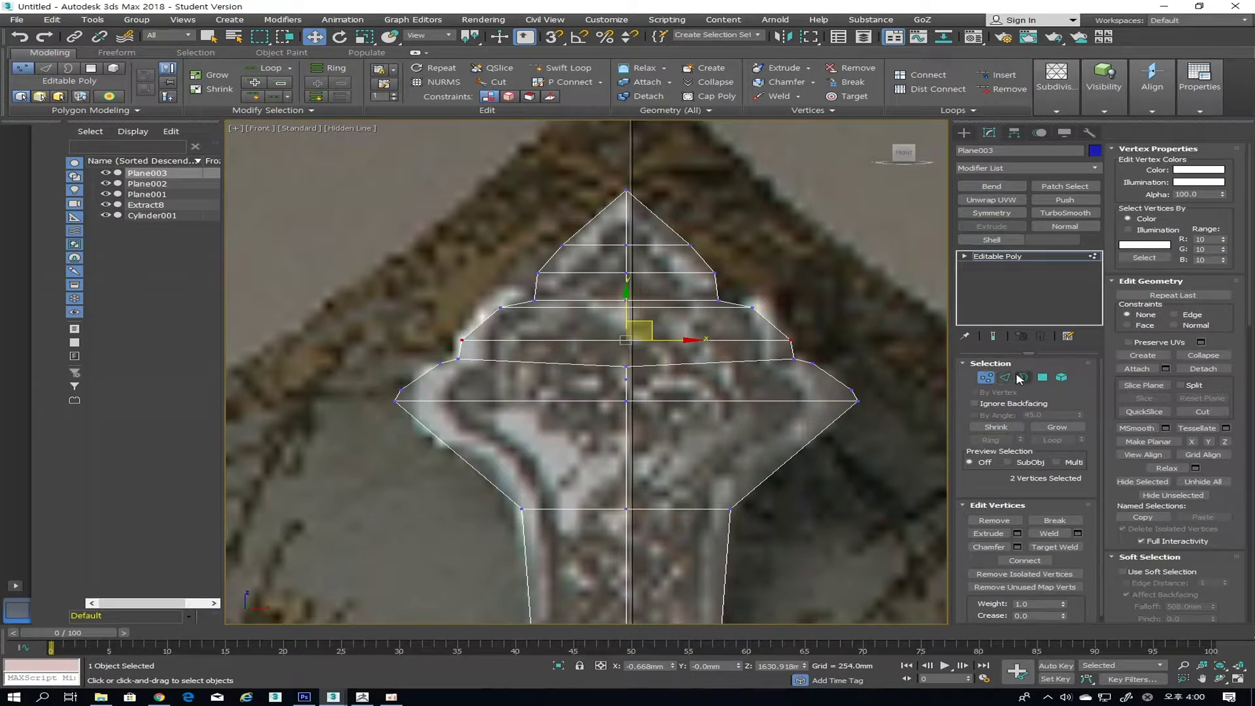
pyautogui.press('2')
pyautogui.click(628, 385)
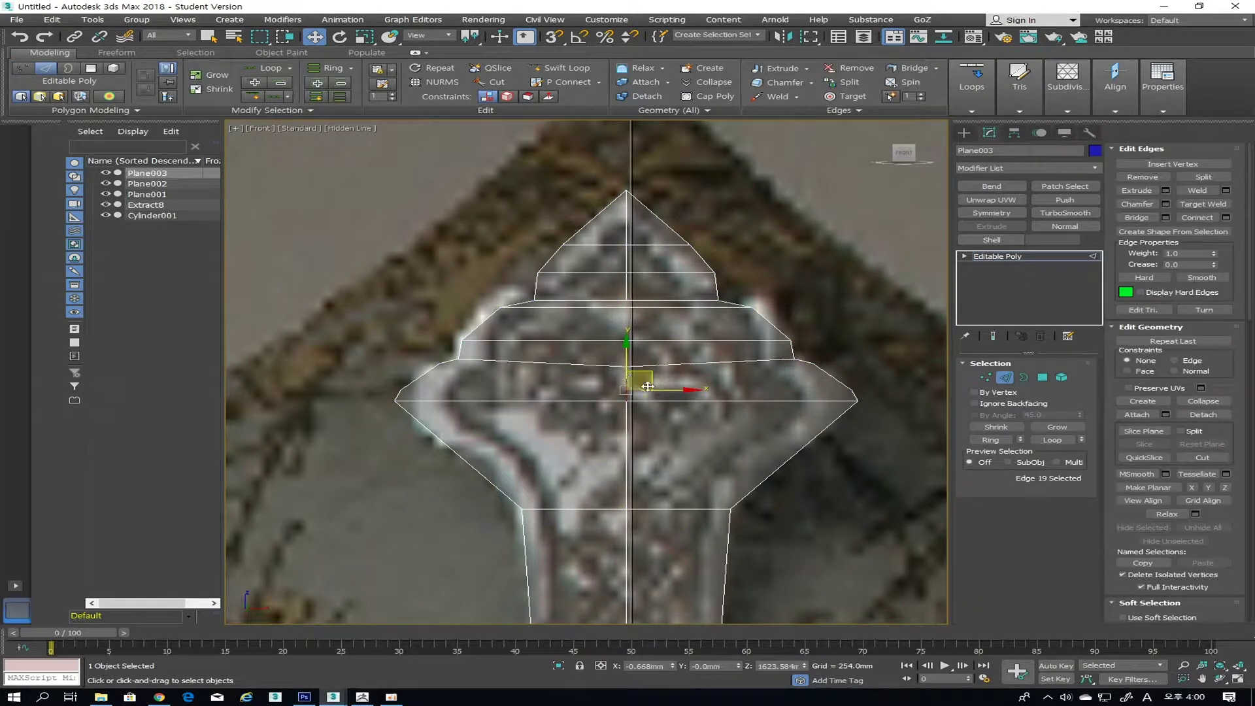
pyautogui.click(752, 392)
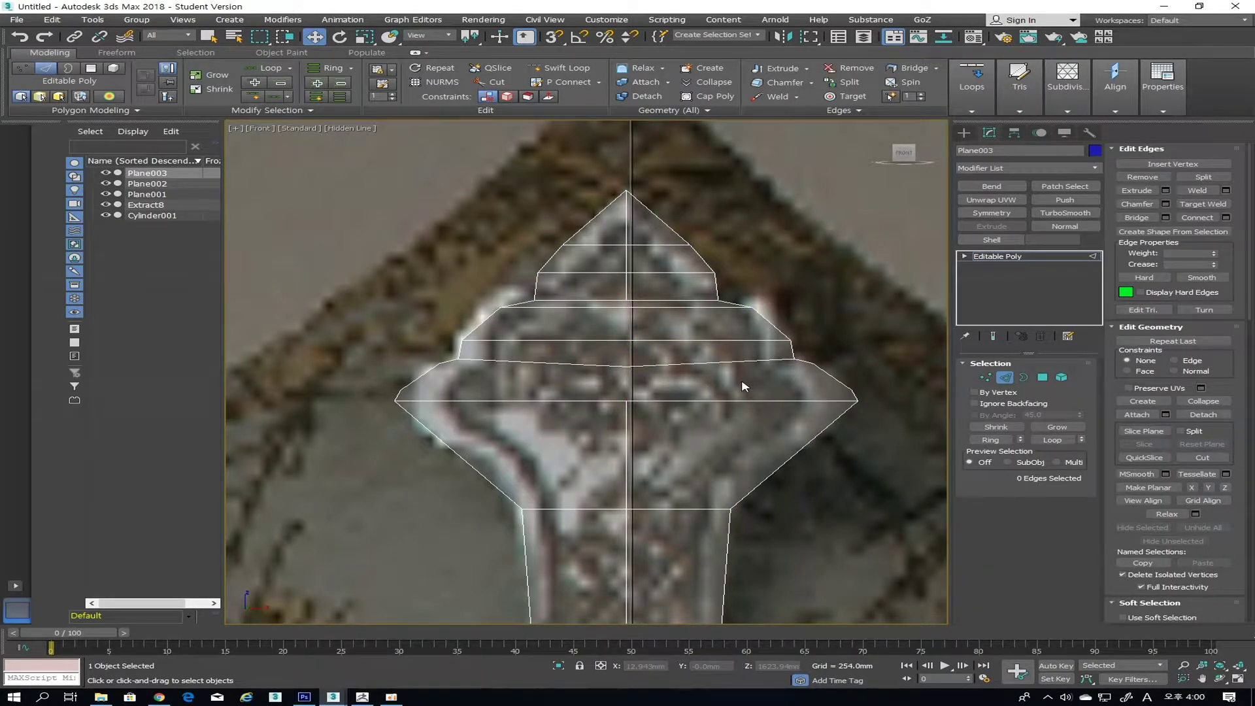
# - Connect the upper pair and the lower pair of chamfered lobe vertices with edges across the ornament
pyautogui.click(986, 378)
pyautogui.click(813, 363)
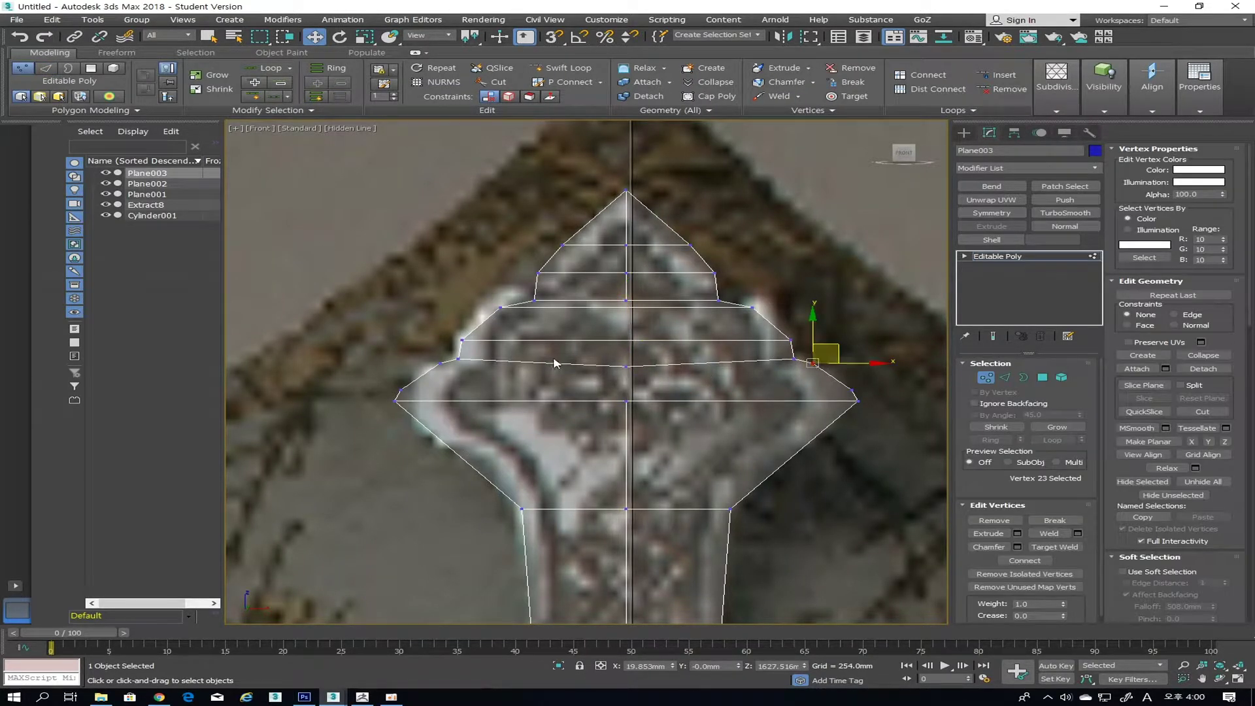
pyautogui.keyDown('ctrl'); pyautogui.click(442, 364); pyautogui.keyUp('ctrl')
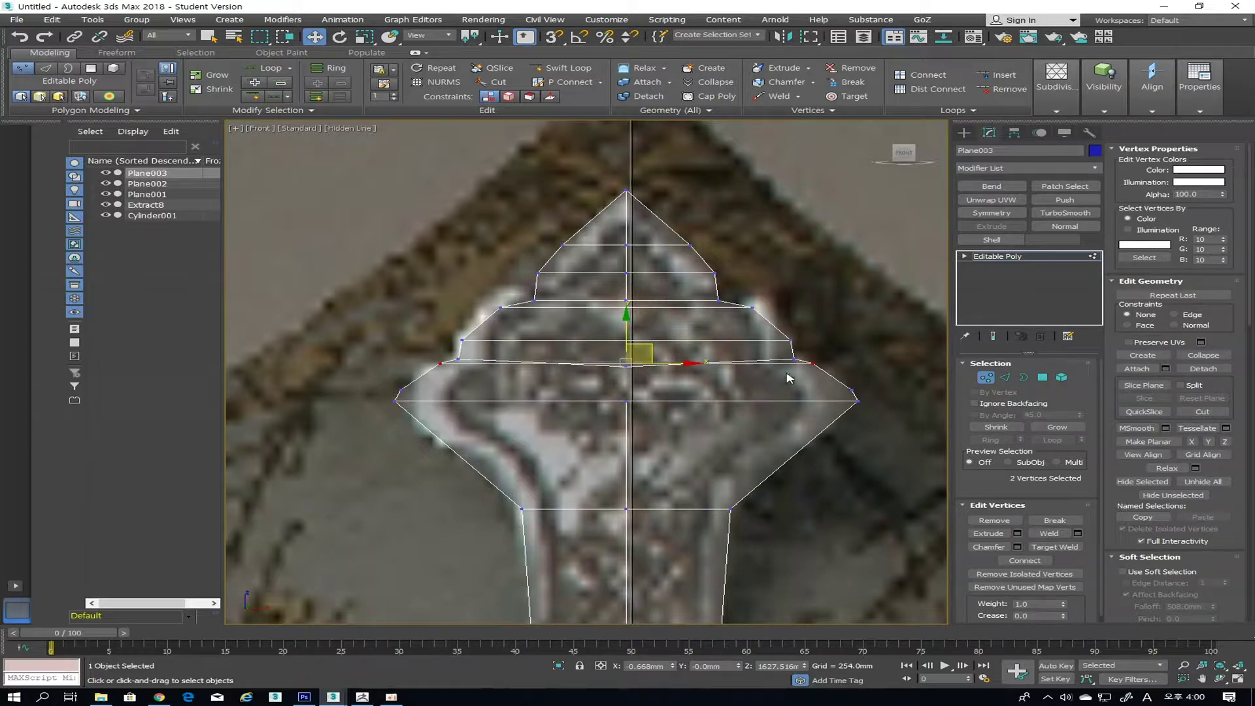
pyautogui.click(848, 392)
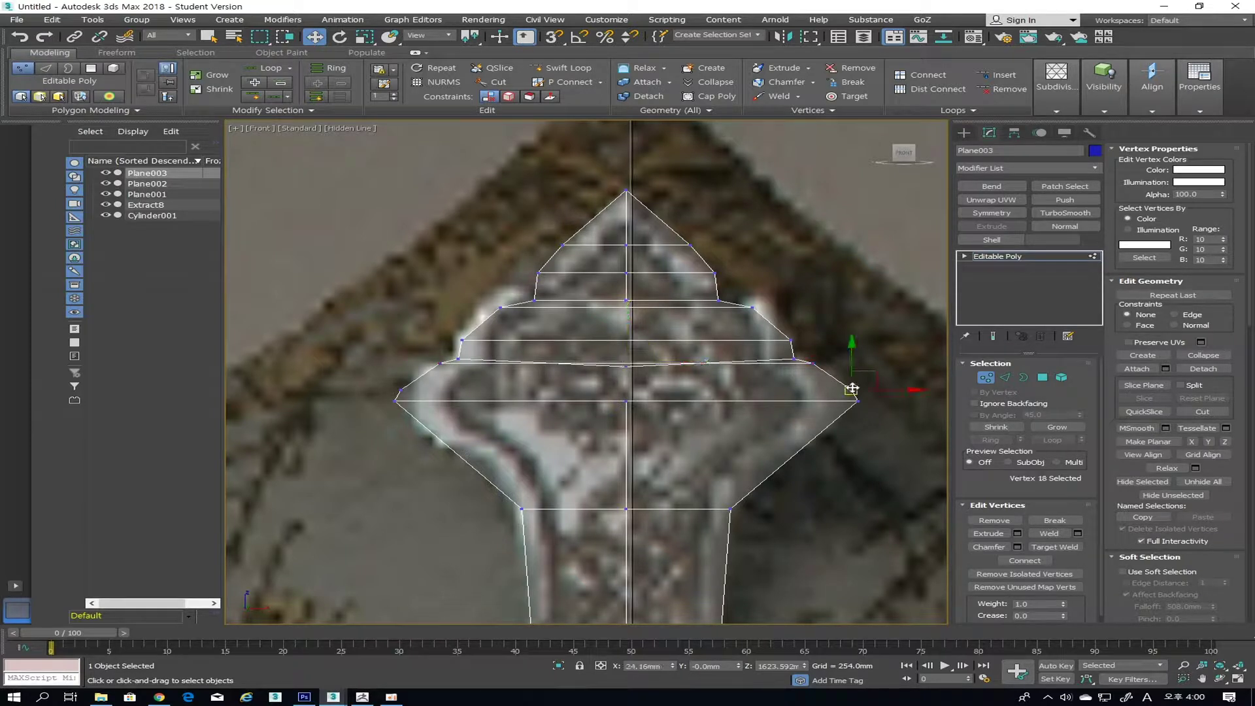
pyautogui.keyDown('ctrl'); pyautogui.click(401, 390); pyautogui.keyUp('ctrl')
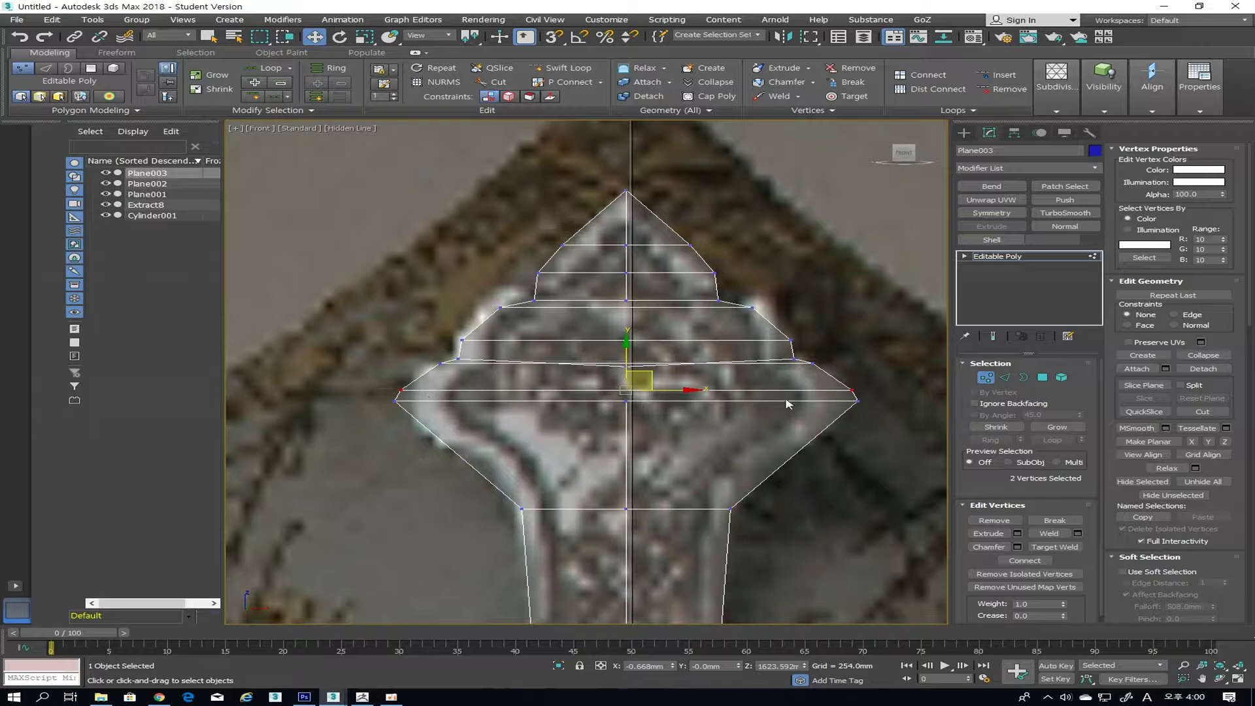
pyautogui.click(1006, 378)
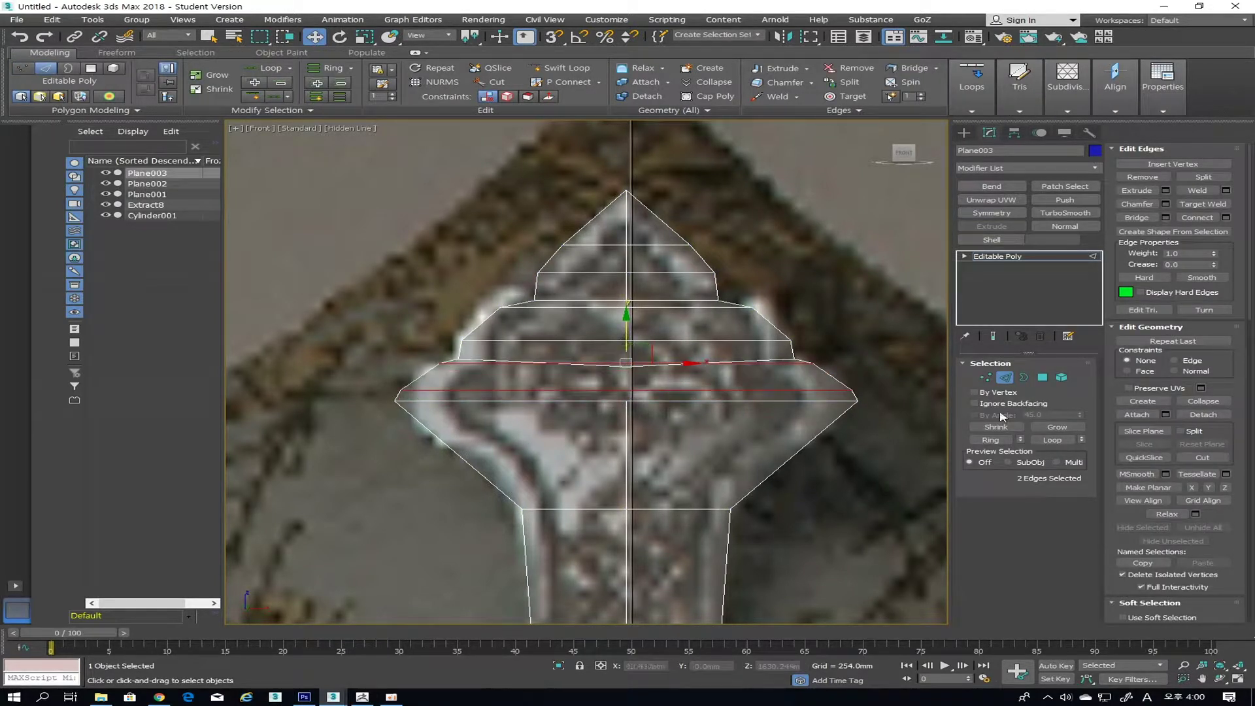
# - Raise the center vertex of the ornament's notch line slightly
pyautogui.click(983, 379)
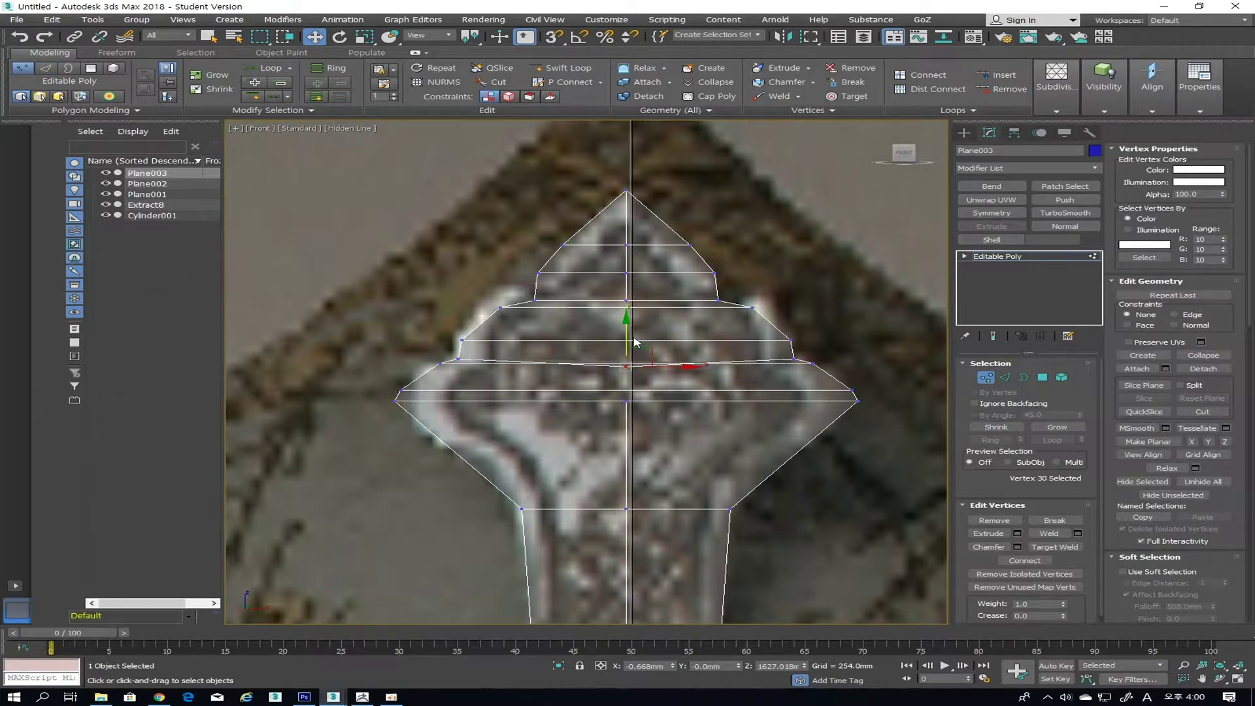
pyautogui.moveTo(627, 333); pyautogui.dragTo(628, 318)
pyautogui.scroll(5, 813, 408)
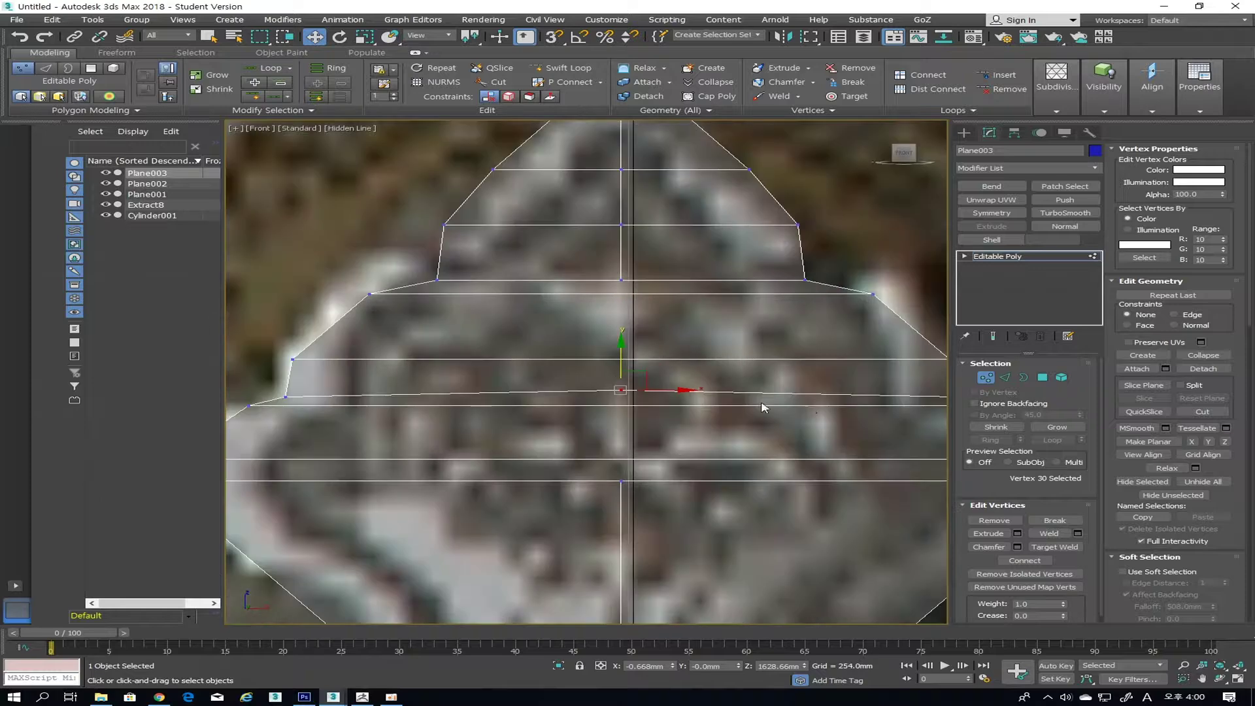
# - Cut a vertical center edge from the ornament's widest line up to the center vertex of the shoulder line
pyautogui.click(1215, 409)
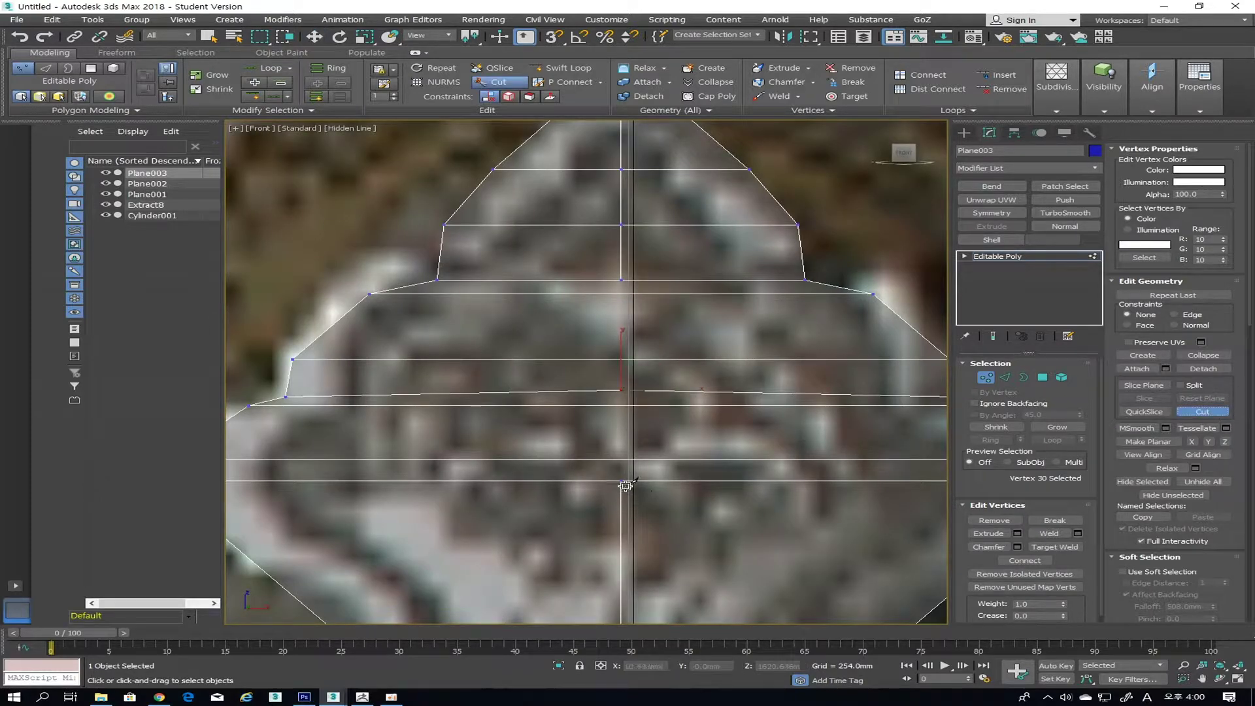
pyautogui.click(620, 480)
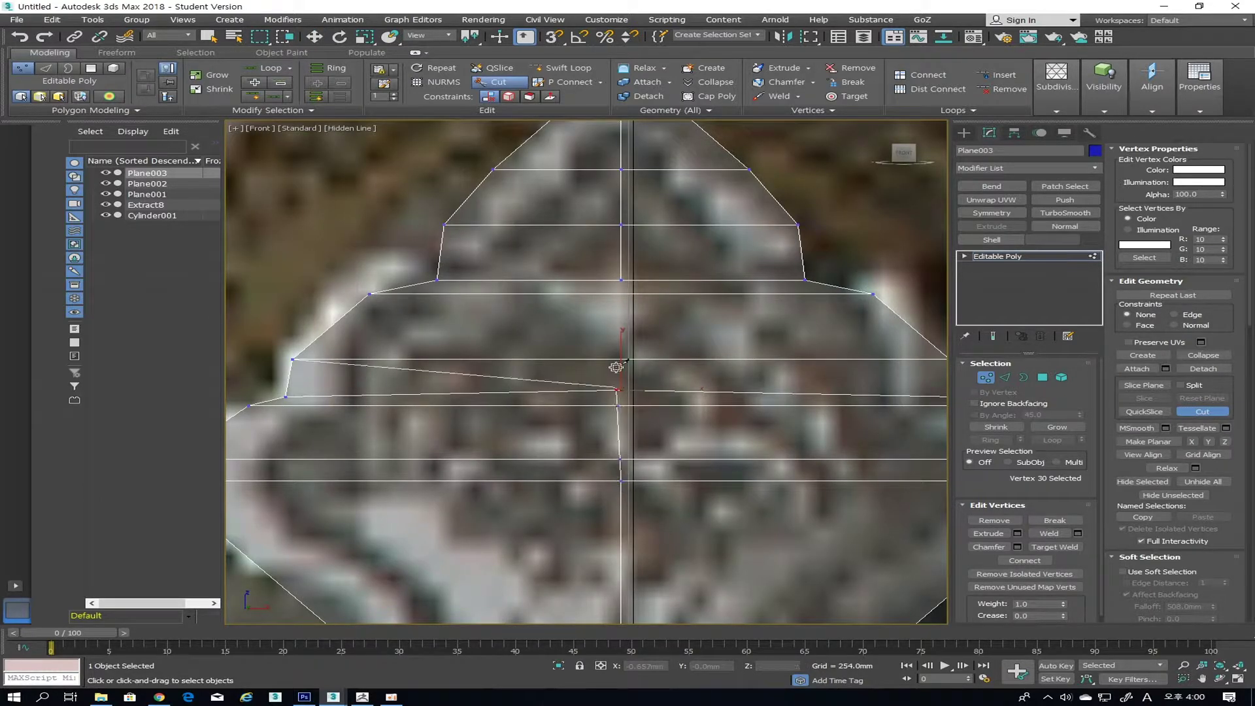
pyautogui.click(621, 279)
pyautogui.scroll(-6, 725, 343)
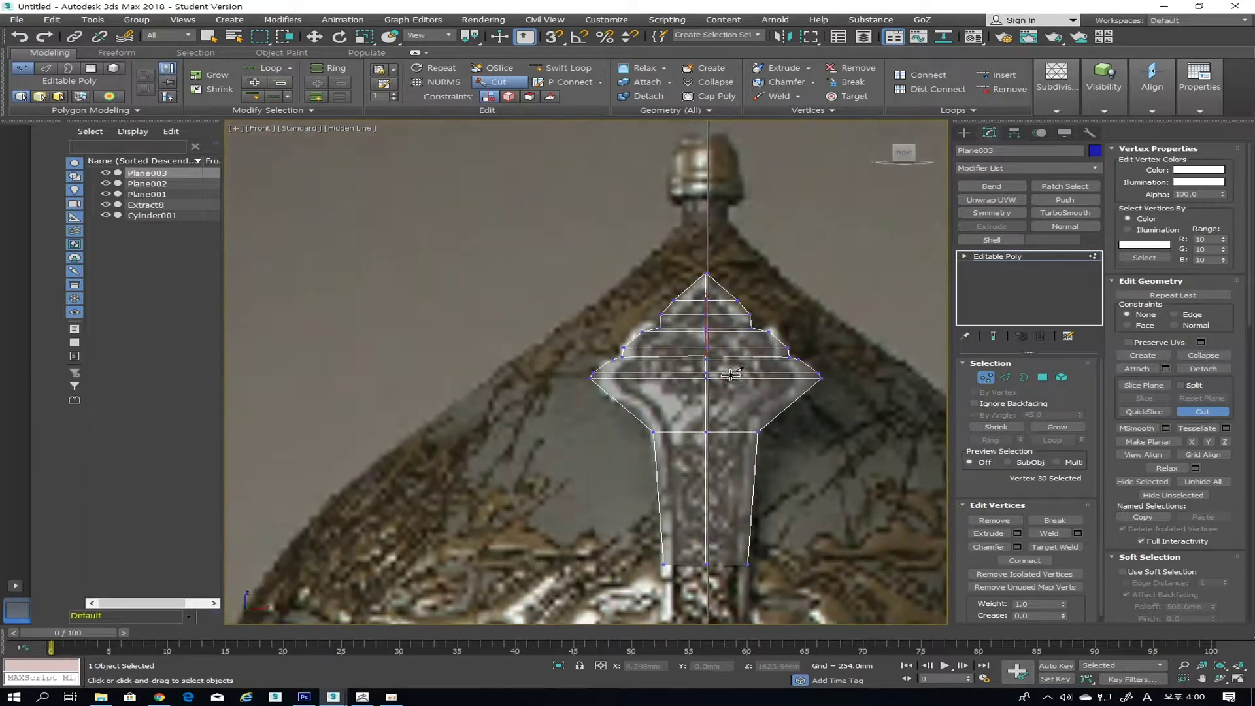
pyautogui.press('w')
# - Connect the two slanted side edges below the ornament's widest line with two horizontal edges
pyautogui.scroll(5, 588, 366)
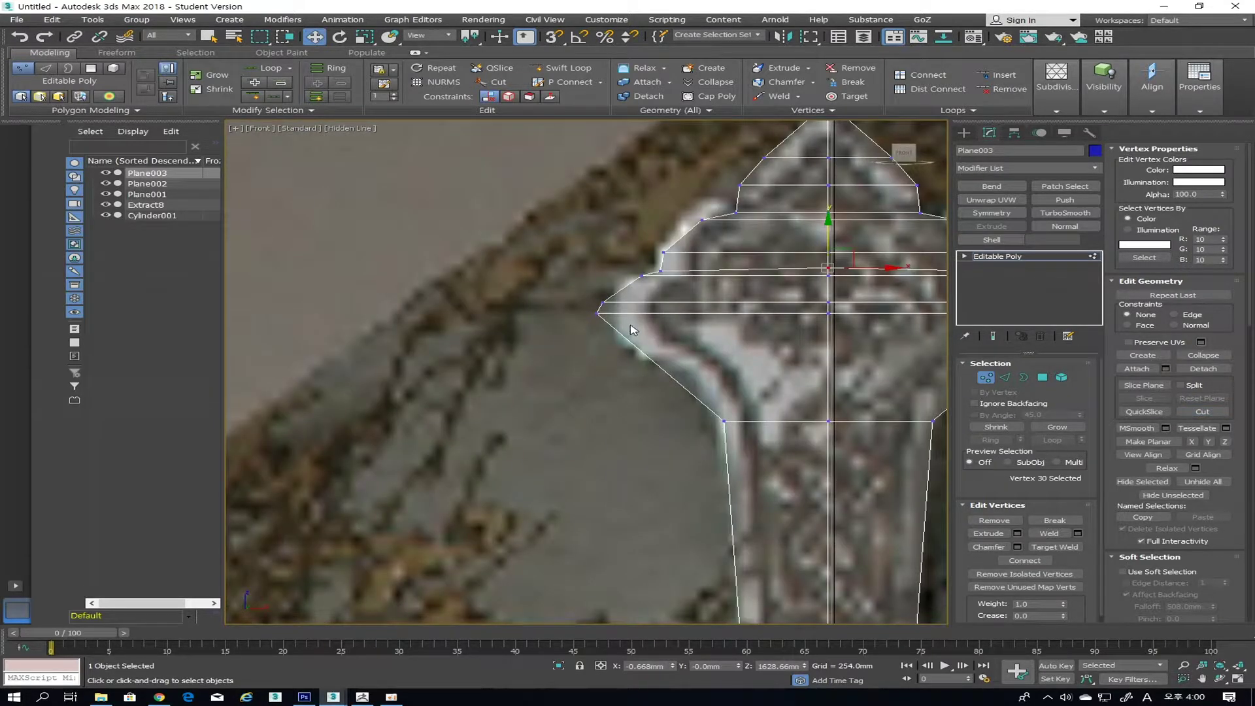
pyautogui.click(1005, 377)
pyautogui.moveTo(733, 408); pyautogui.dragTo(593, 394, button='middle')
pyautogui.moveTo(542, 377); pyautogui.dragTo(876, 406)
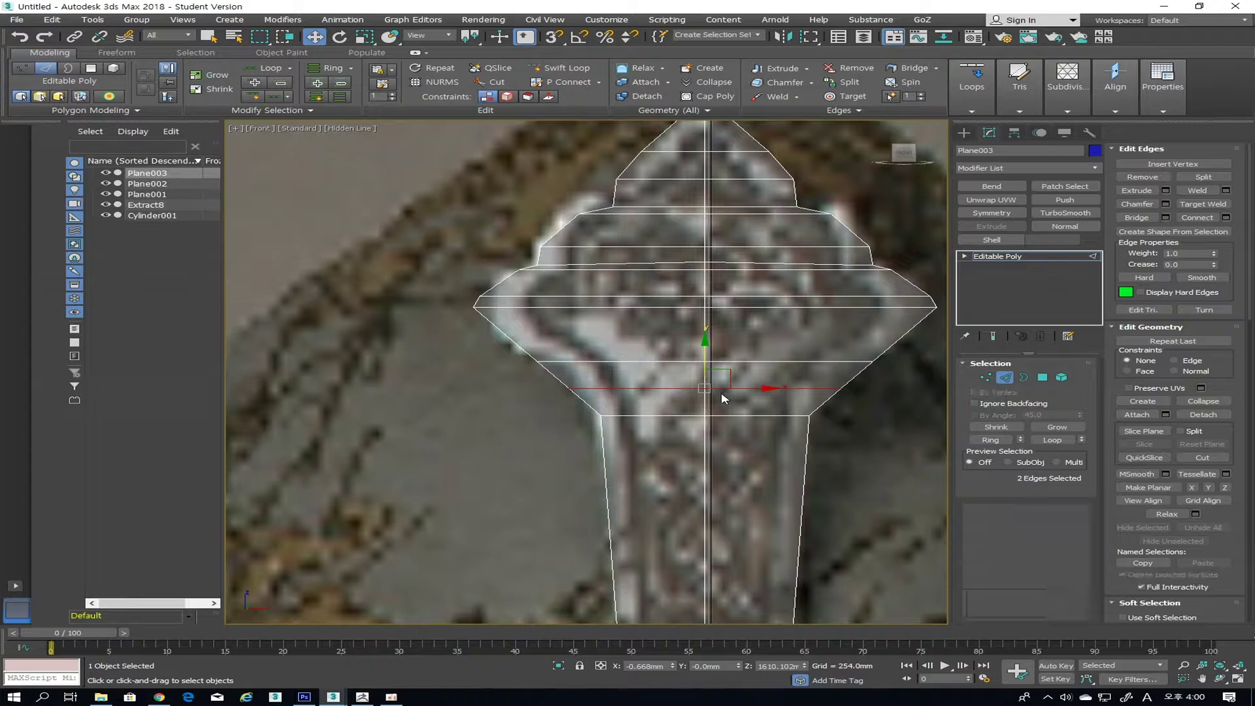
# - Move the left end vertices of the two new edges to curve the lower lobe outline along the reference
pyautogui.press('1')
pyautogui.click(536, 361)
pyautogui.moveTo(561, 342); pyautogui.dragTo(538, 334)
pyautogui.click(569, 387)
pyautogui.moveTo(598, 362); pyautogui.dragTo(602, 347)
# - Mirror the reshaped left half with a flipped X-axis Symmetry modifier and convert the ornament to an editable poly
pyautogui.click(986, 377)
pyautogui.click(991, 213)
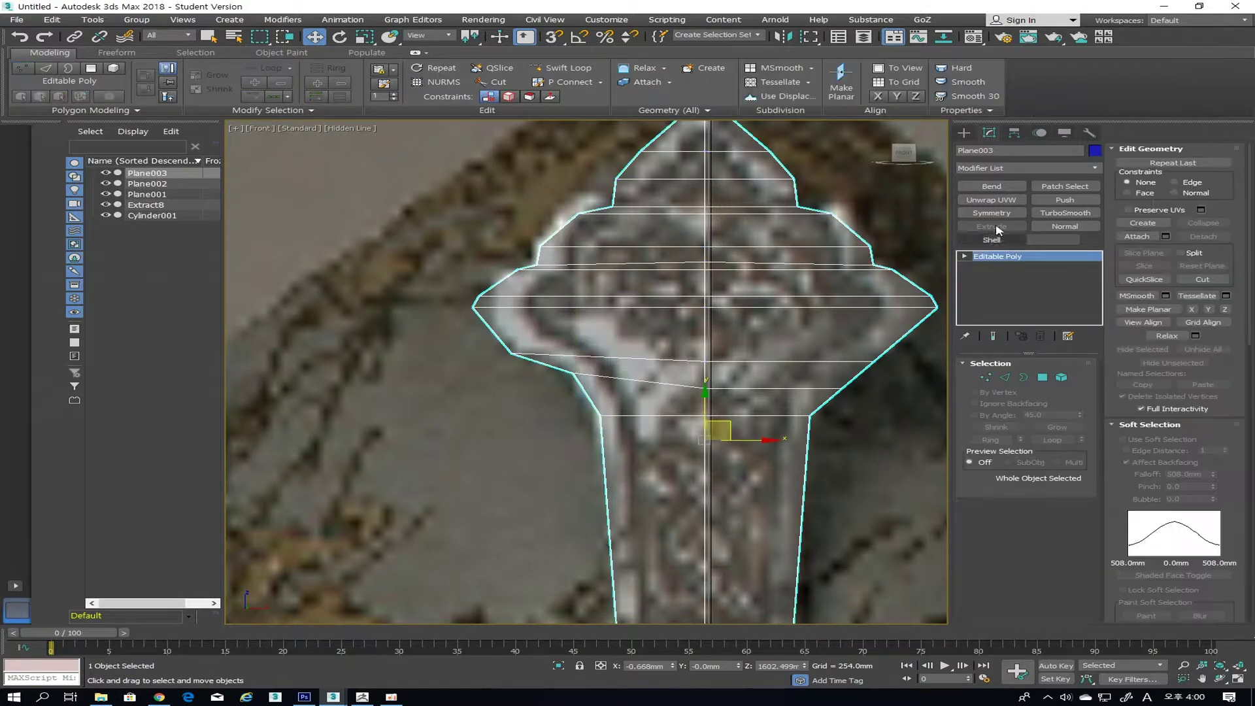
pyautogui.click(996, 399)
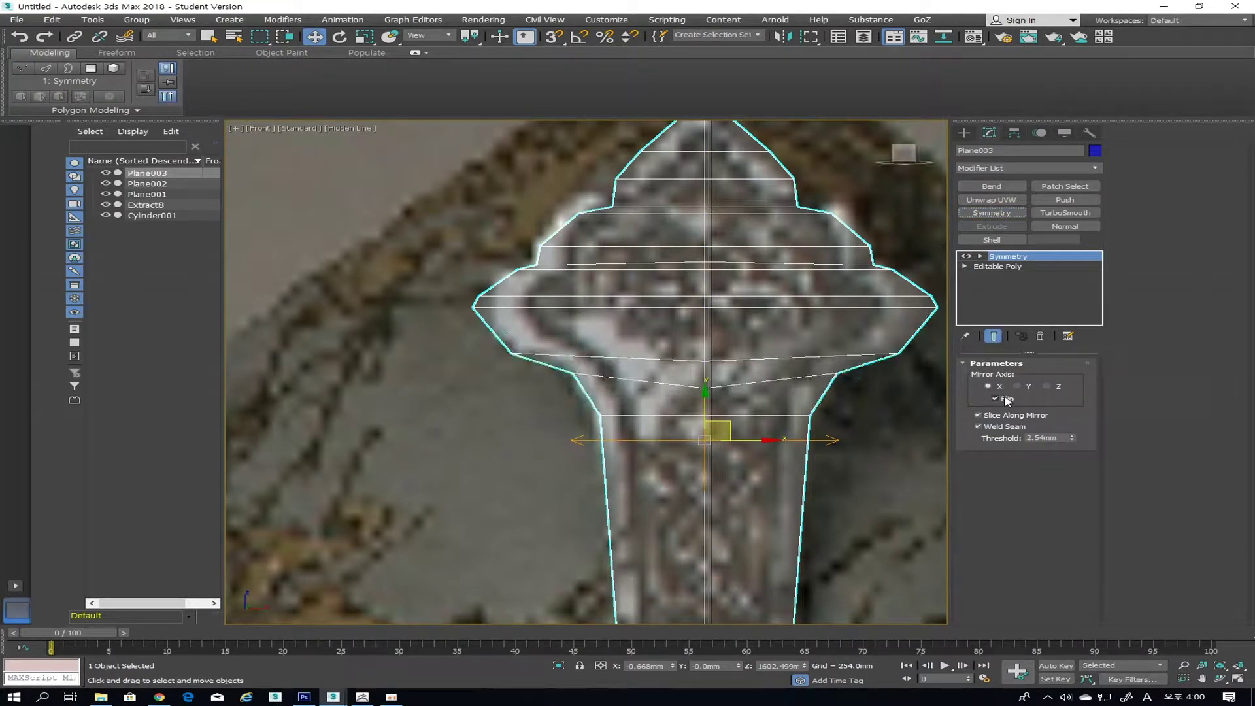
pyautogui.scroll(-5, 726, 459)
pyautogui.moveTo(682, 459); pyautogui.dragTo(690, 370, button='middle')
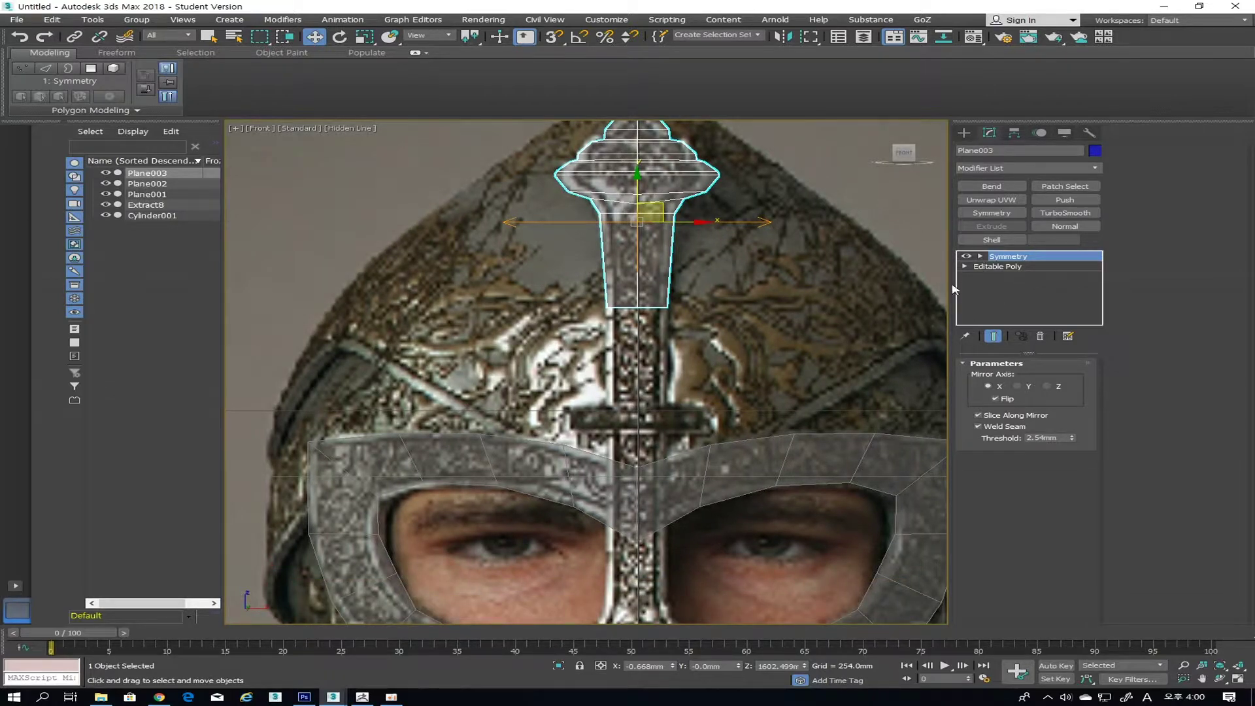
pyautogui.rightClick(602, 278)
pyautogui.moveTo(719, 386)
pyautogui.click(791, 391)
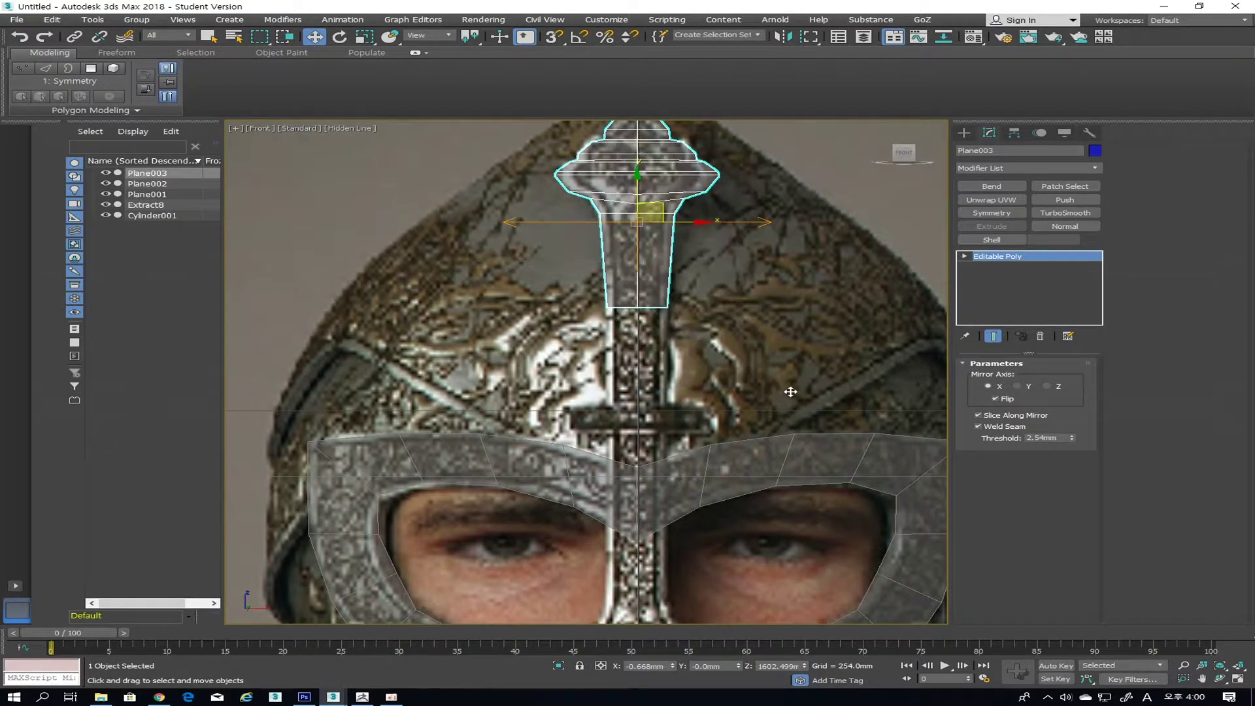
# - Extend the ornament's shaft by moving its bottom row of vertices down to just below the dark crossbar in the reference
pyautogui.click(1005, 377)
pyautogui.moveTo(509, 268); pyautogui.dragTo(753, 345)
pyautogui.keyDown('ctrl'); pyautogui.click(985, 377); pyautogui.keyUp('ctrl')
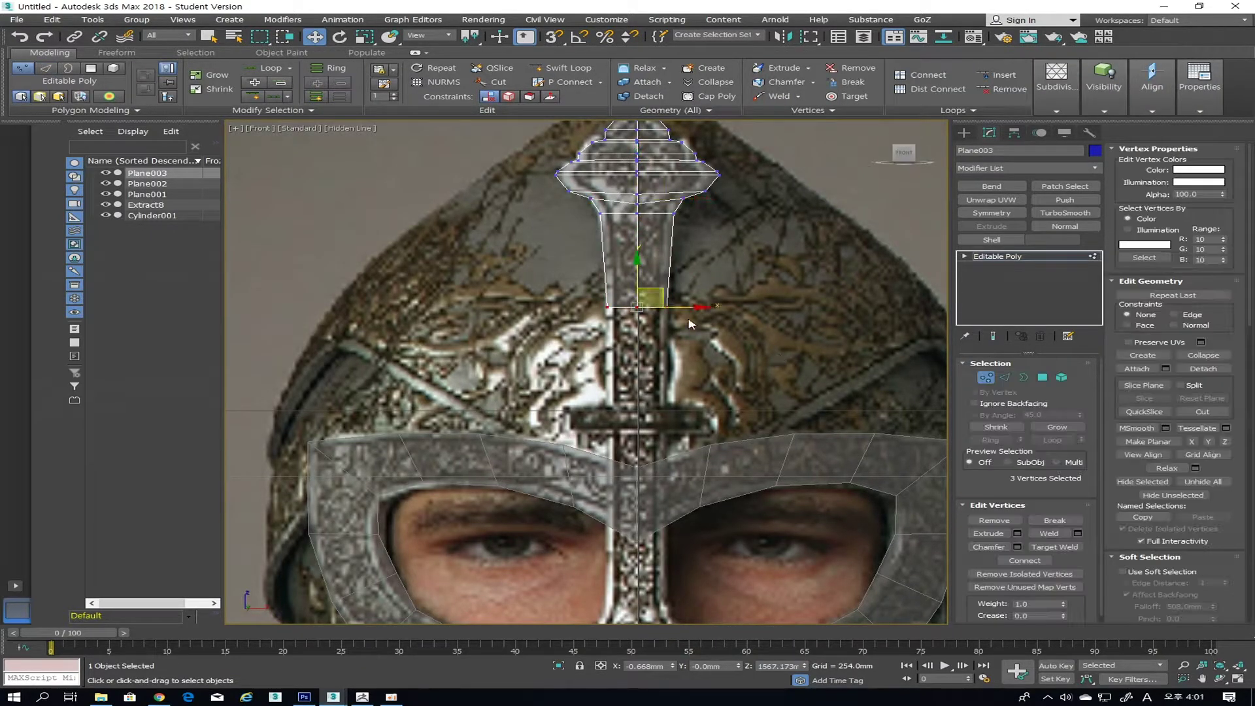
pyautogui.moveTo(641, 275); pyautogui.dragTo(646, 398)
# - Connect the shaft's long vertical edges with a horizontal edge across the middle and scale it narrower to match the reference
pyautogui.click(1005, 379)
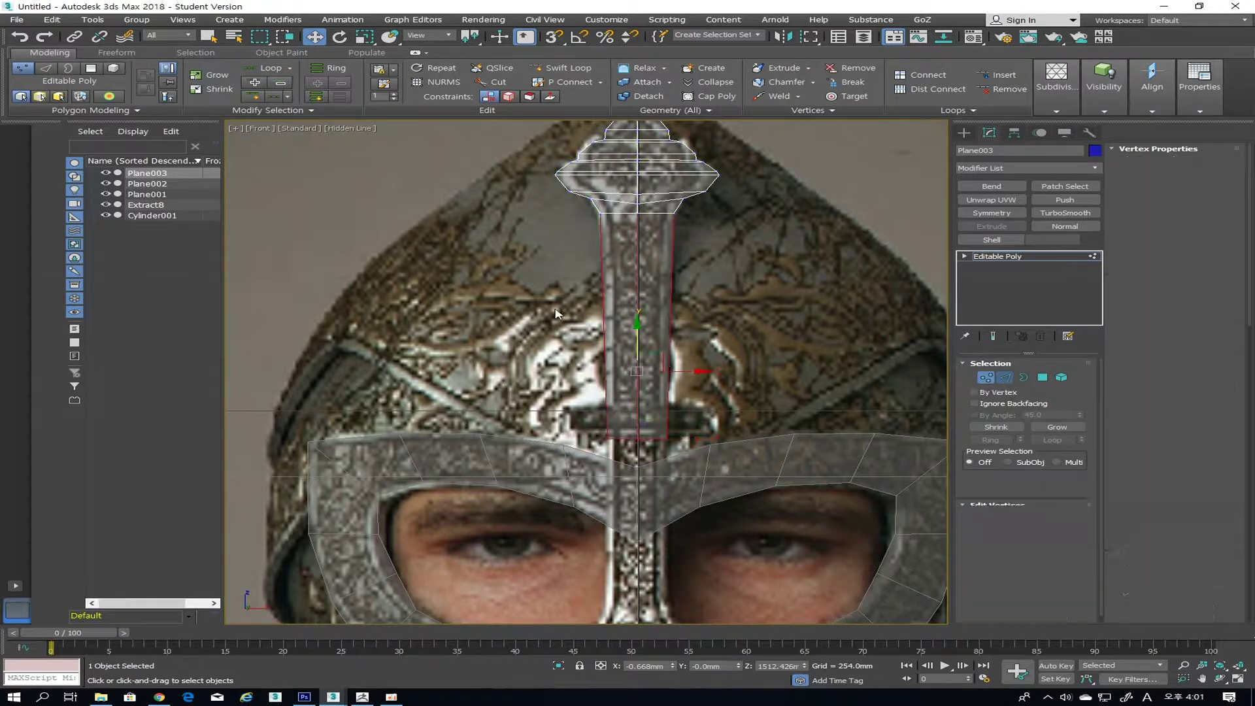
pyautogui.hotkey('ctrl', 'shift', 'e')
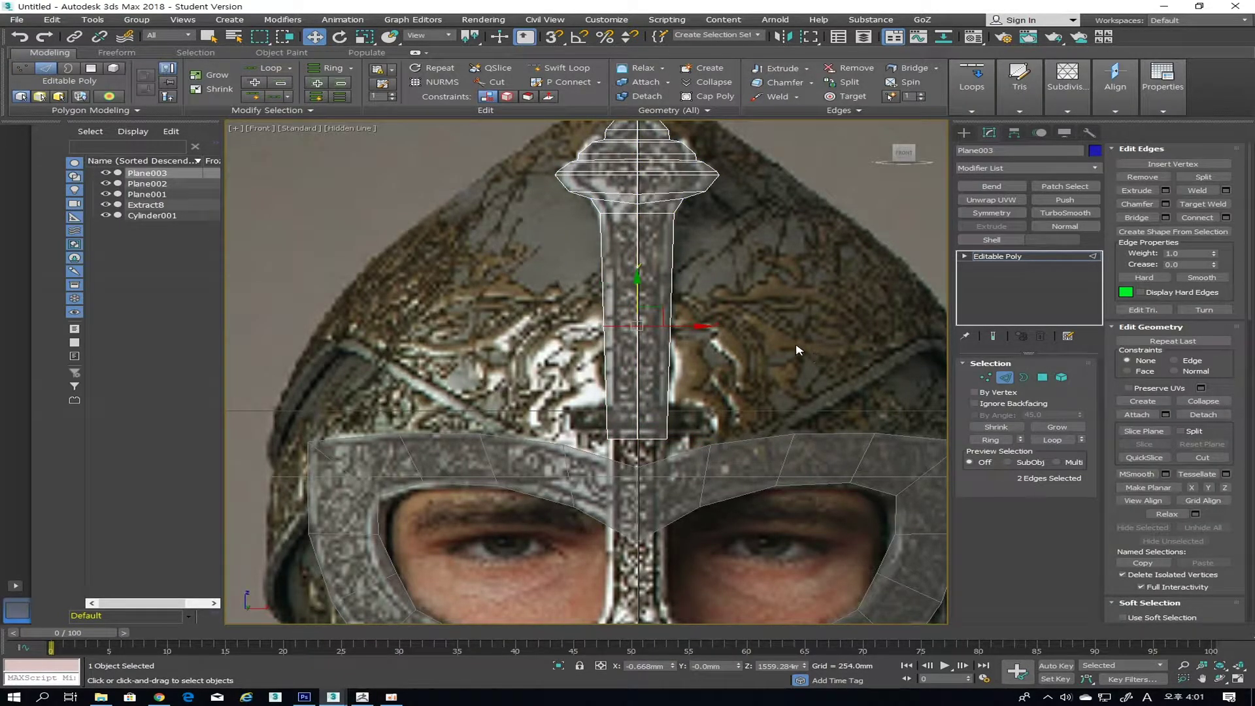
pyautogui.press('r')
pyautogui.moveTo(699, 327); pyautogui.dragTo(676, 327)
pyautogui.moveTo(696, 408); pyautogui.dragTo(685, 341, button='middle')
pyautogui.scroll(-2, 685, 342)
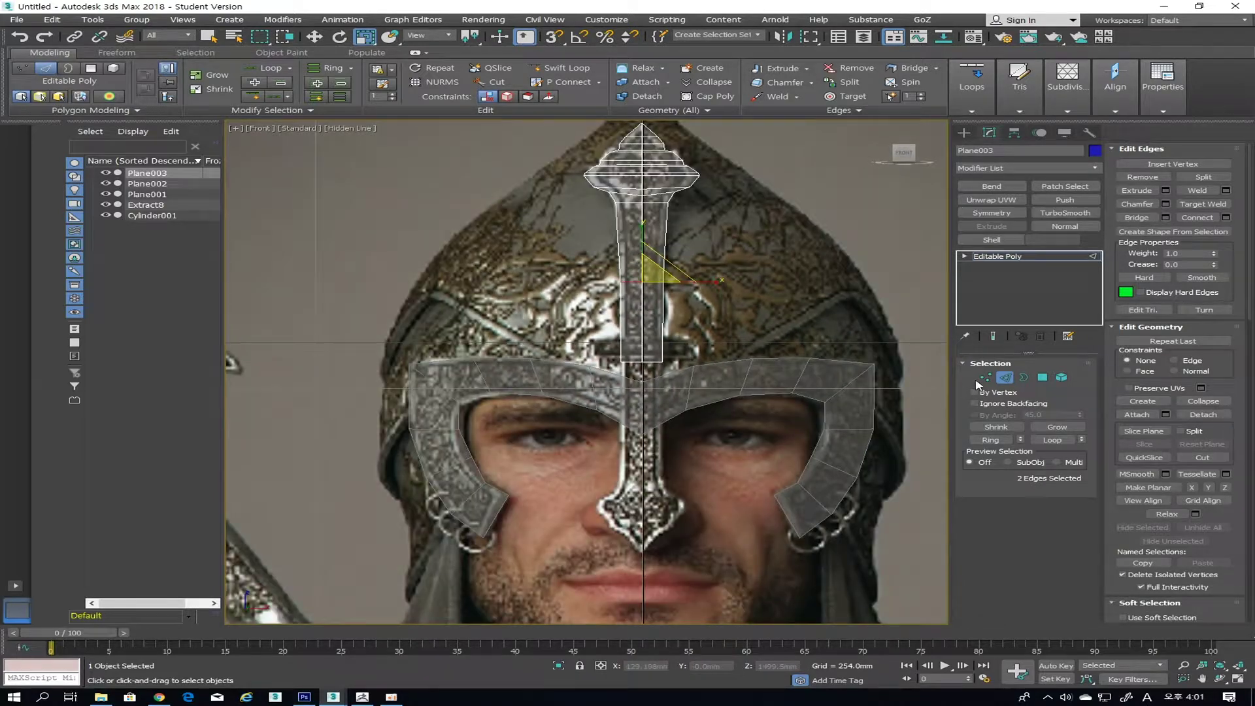
# - Add a Y-axis Symmetry modifier to the ornament and move its mirror plane down so the copied end reaches the nose guard's tip
pyautogui.click(1006, 378)
pyautogui.click(991, 214)
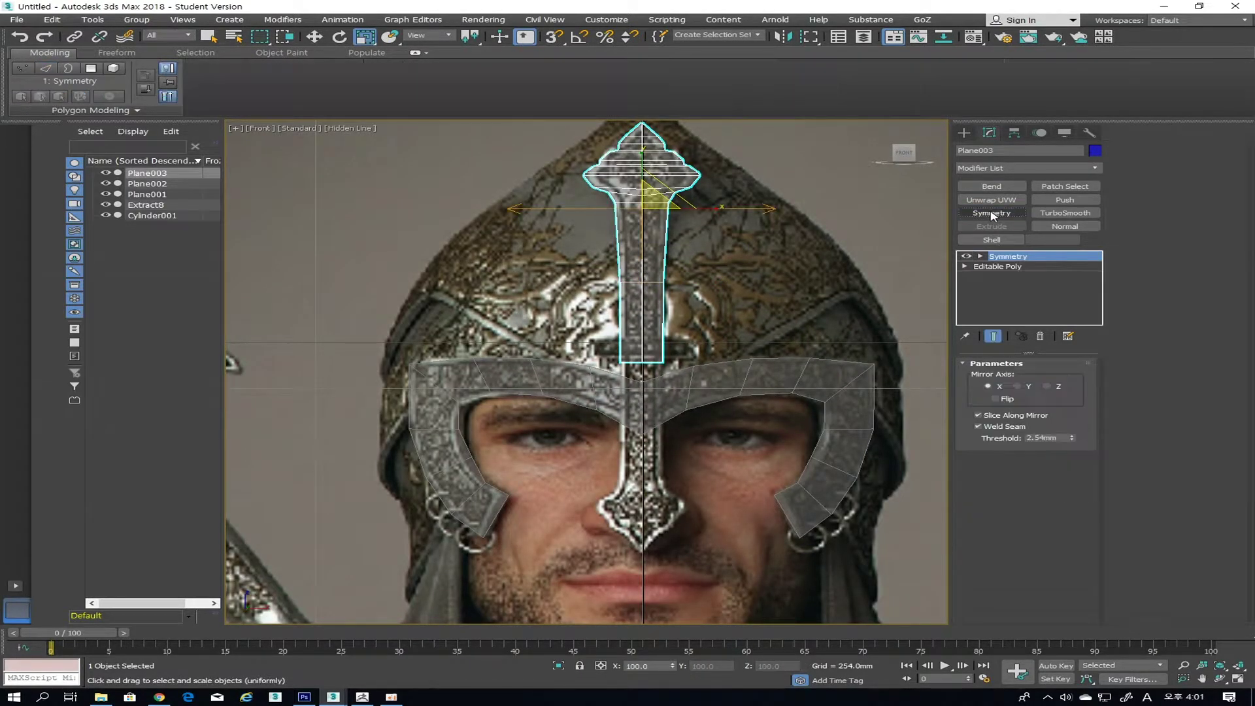
pyautogui.click(1021, 387)
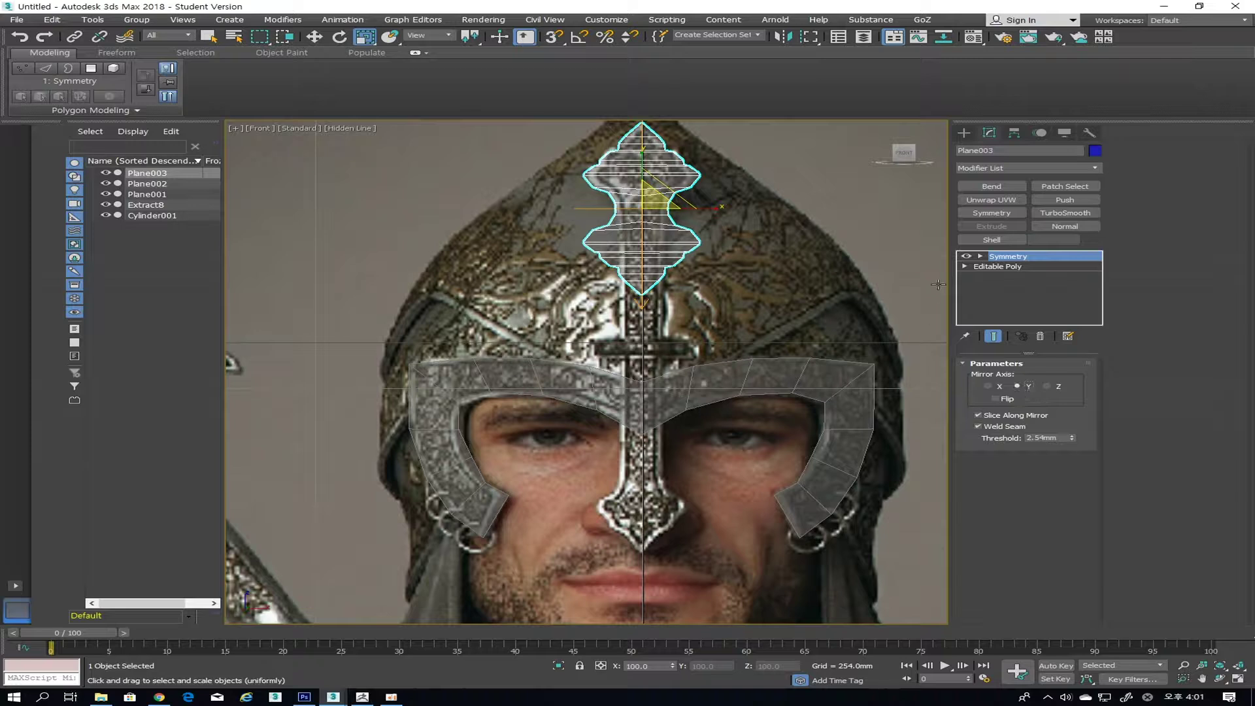
pyautogui.click(980, 257)
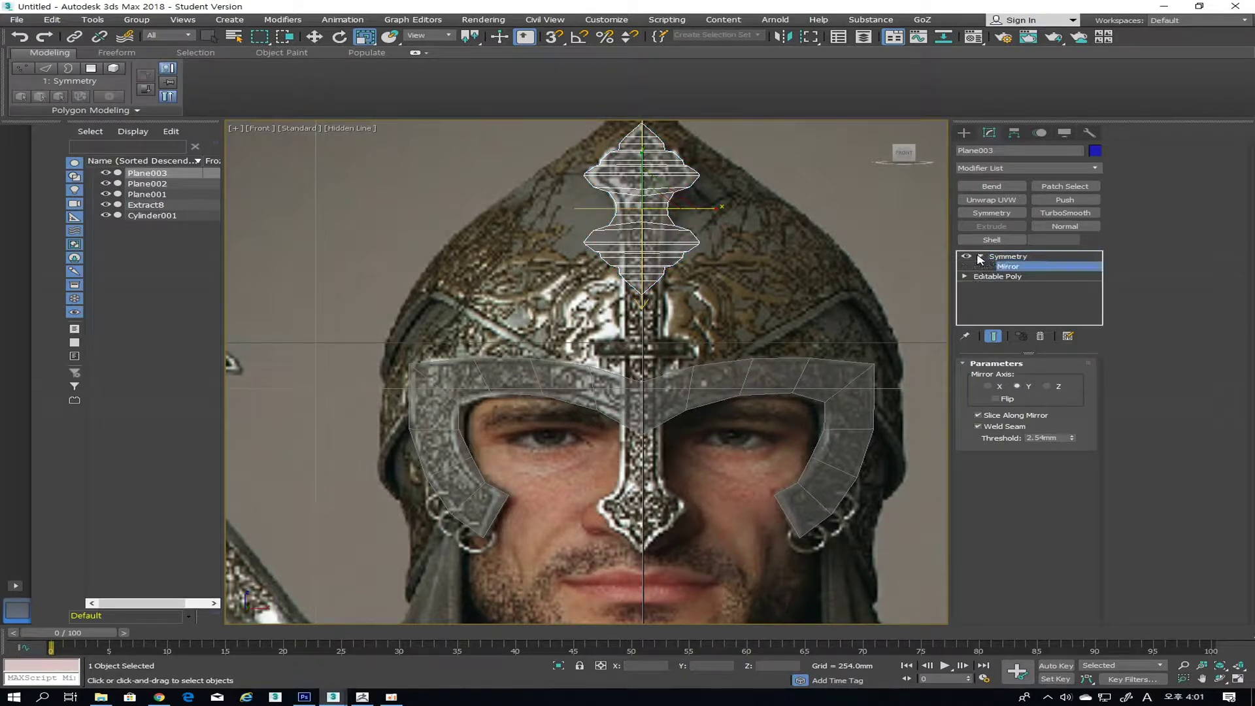
pyautogui.click(314, 37)
pyautogui.moveTo(642, 171); pyautogui.dragTo(657, 355)
# - Convert the vertically mirrored ornament to an editable poly
pyautogui.scroll(5, 654, 392)
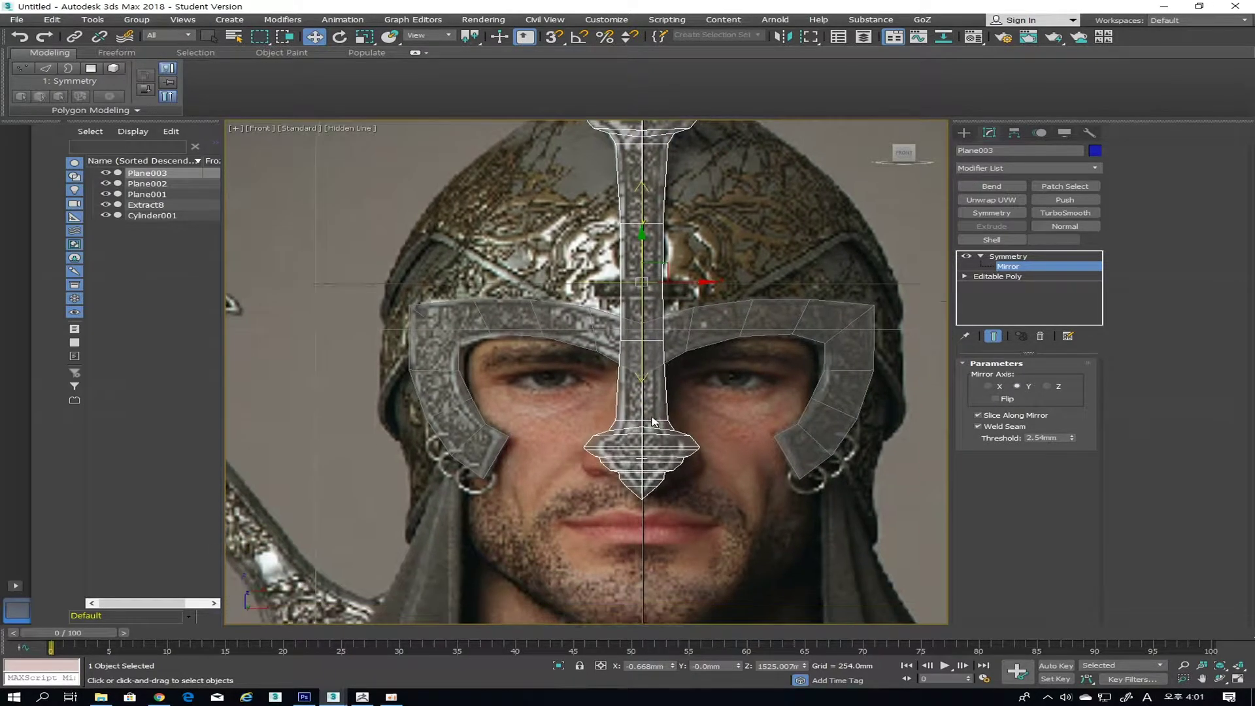
pyautogui.moveTo(650, 496); pyautogui.dragTo(650, 425, button='middle')
pyautogui.rightClick(649, 461)
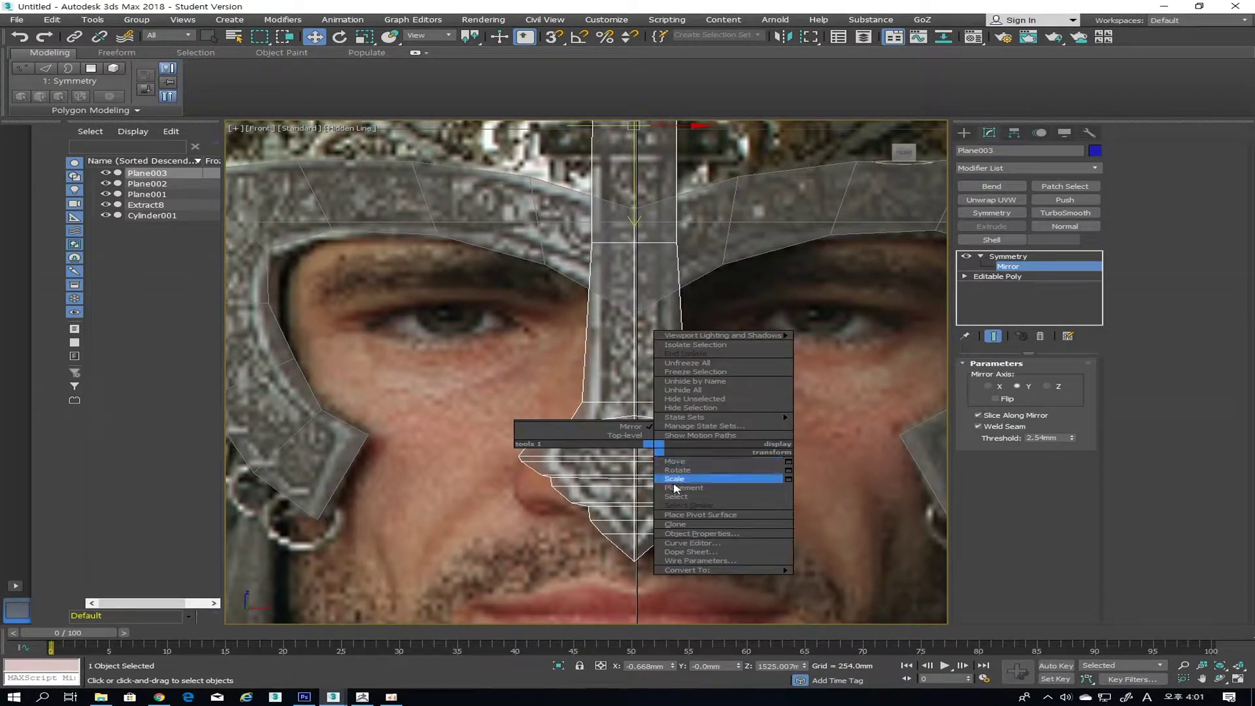
pyautogui.moveTo(723, 571)
pyautogui.click(817, 580)
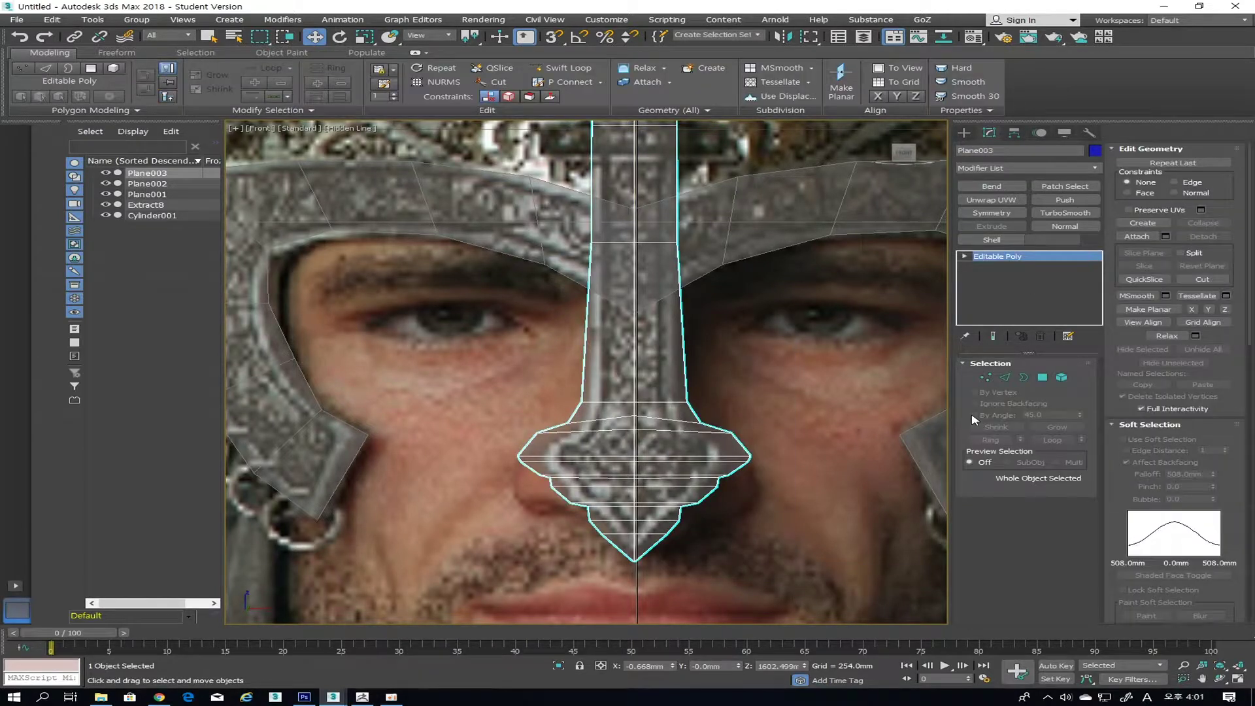
# - Scale all vertices of the ornament's lower cross end uniformly to 83 percent
pyautogui.click(985, 377)
pyautogui.moveTo(434, 364); pyautogui.dragTo(876, 595)
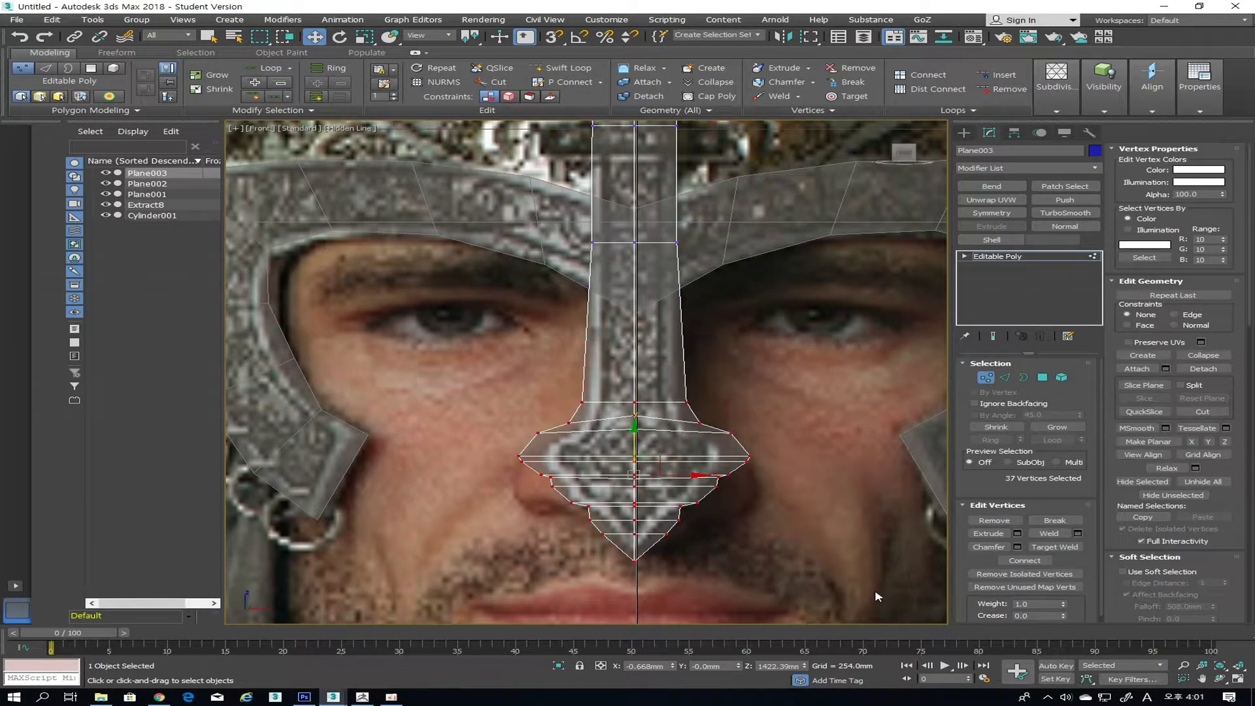
pyautogui.press('r')
pyautogui.moveTo(644, 472); pyautogui.dragTo(653, 485)
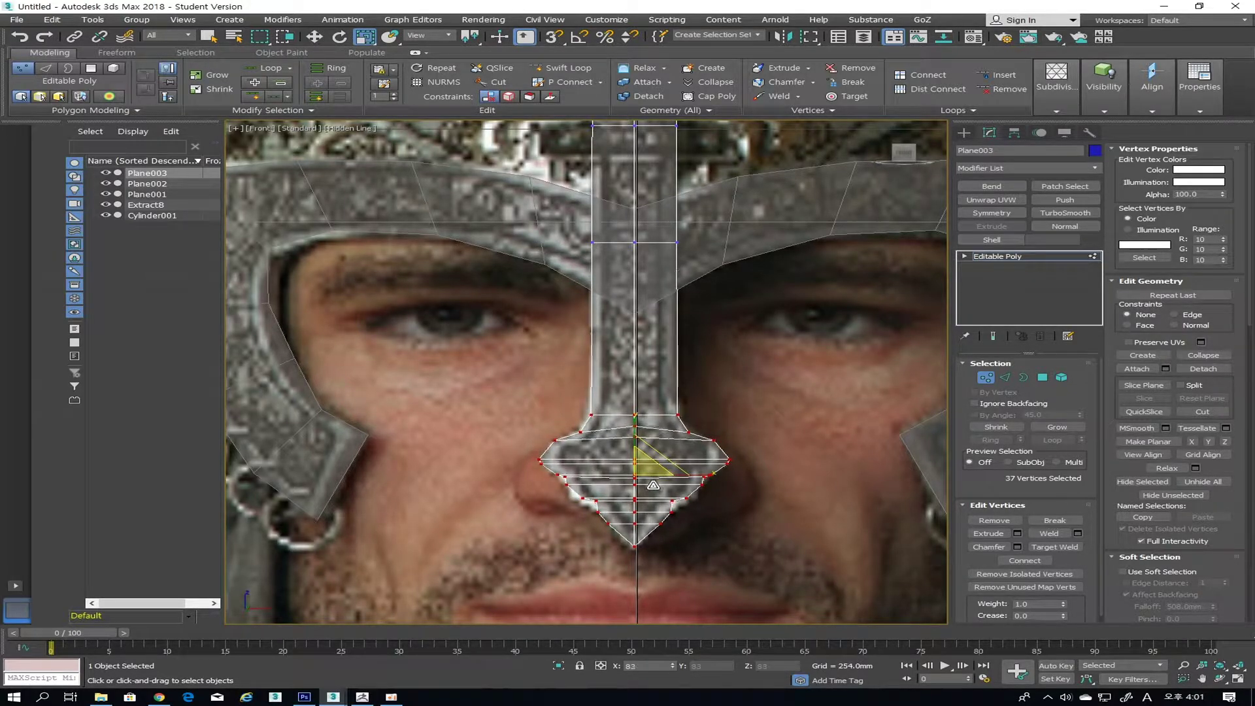
# - Scale the three shaft vertices at brow band height to 94 percent and finish vertex editing
pyautogui.moveTo(566, 205); pyautogui.dragTo(768, 295)
pyautogui.moveTo(646, 237); pyautogui.dragTo(647, 241)
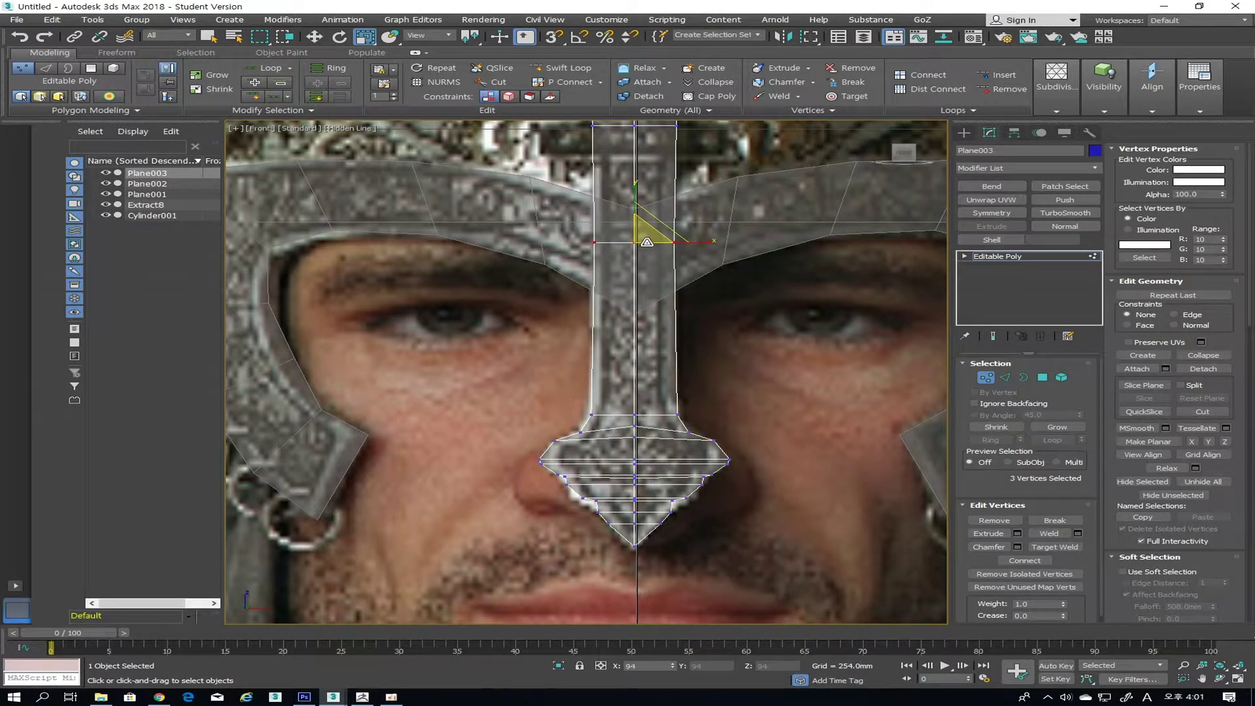
pyautogui.scroll(-6, 647, 241)
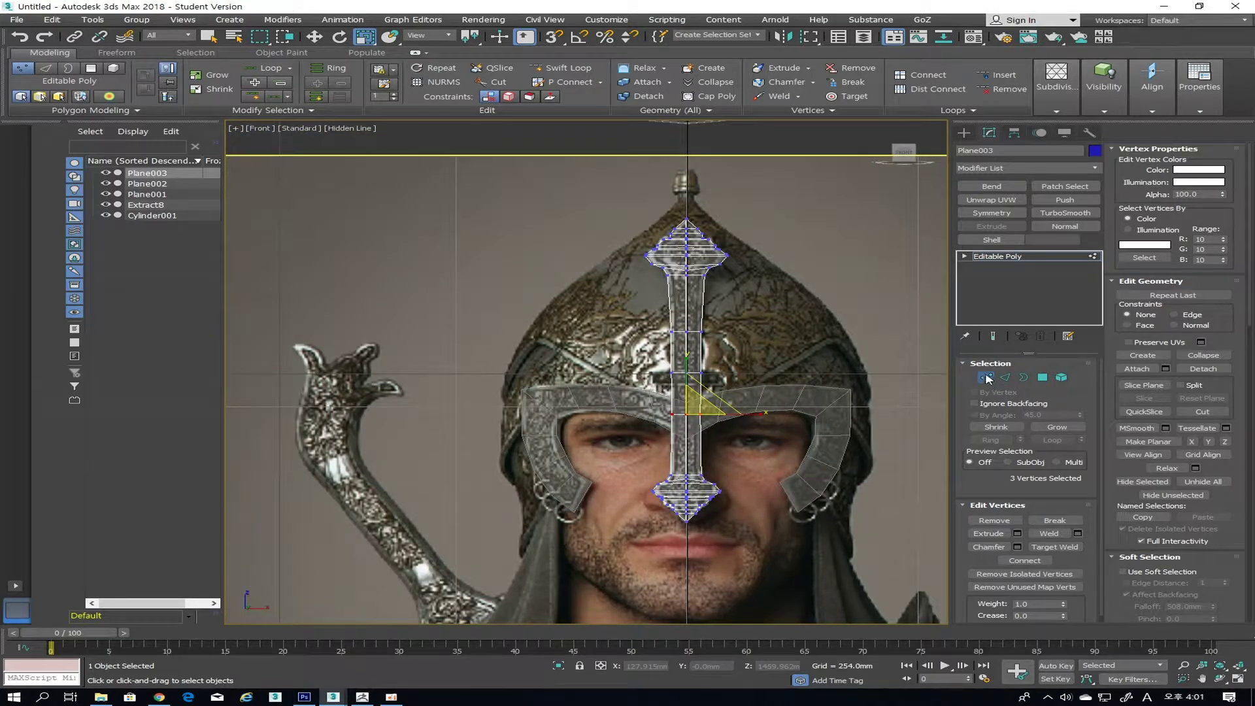
pyautogui.click(987, 378)
# - Add a Shell modifier to the cross ornament with an outer amount of 6.096 mm
pyautogui.keyDown('alt'); pyautogui.moveTo(722, 423); pyautogui.dragTo(728, 379, button='middle'); pyautogui.keyUp('alt')
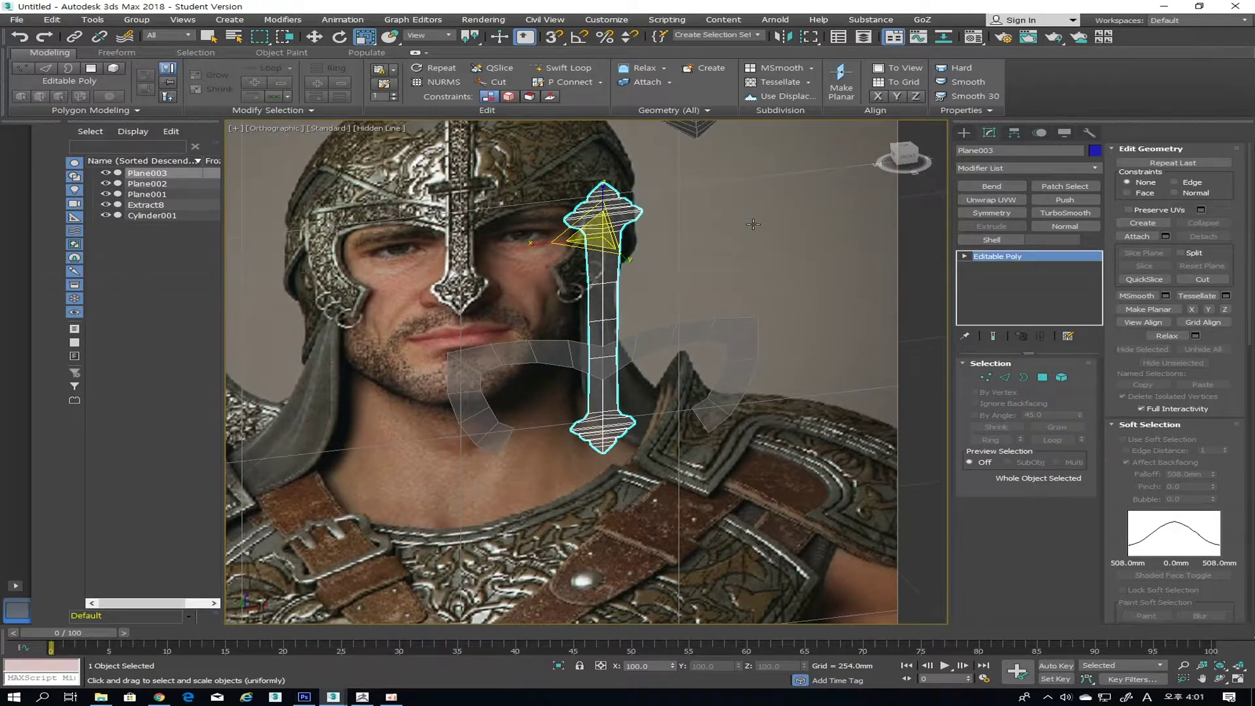
pyautogui.click(685, 300)
pyautogui.click(598, 291)
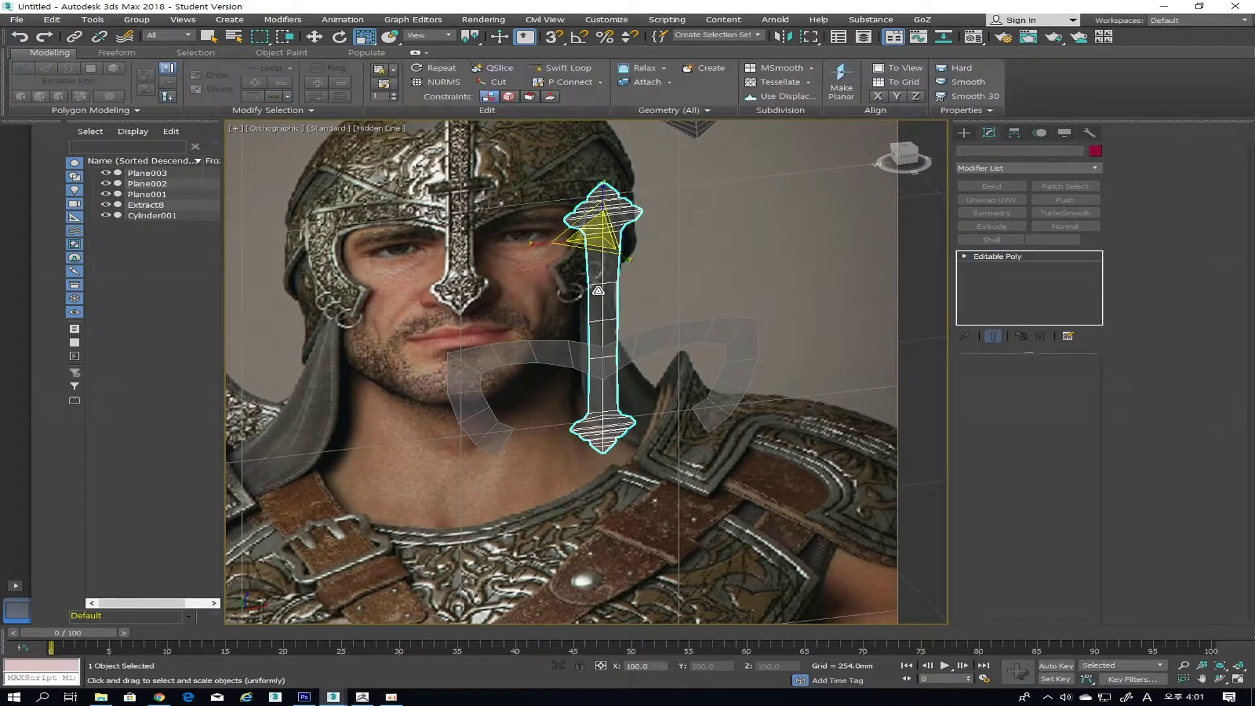
pyautogui.keyDown('alt'); pyautogui.moveTo(598, 291); pyautogui.dragTo(719, 281, button='middle'); pyautogui.keyUp('alt')
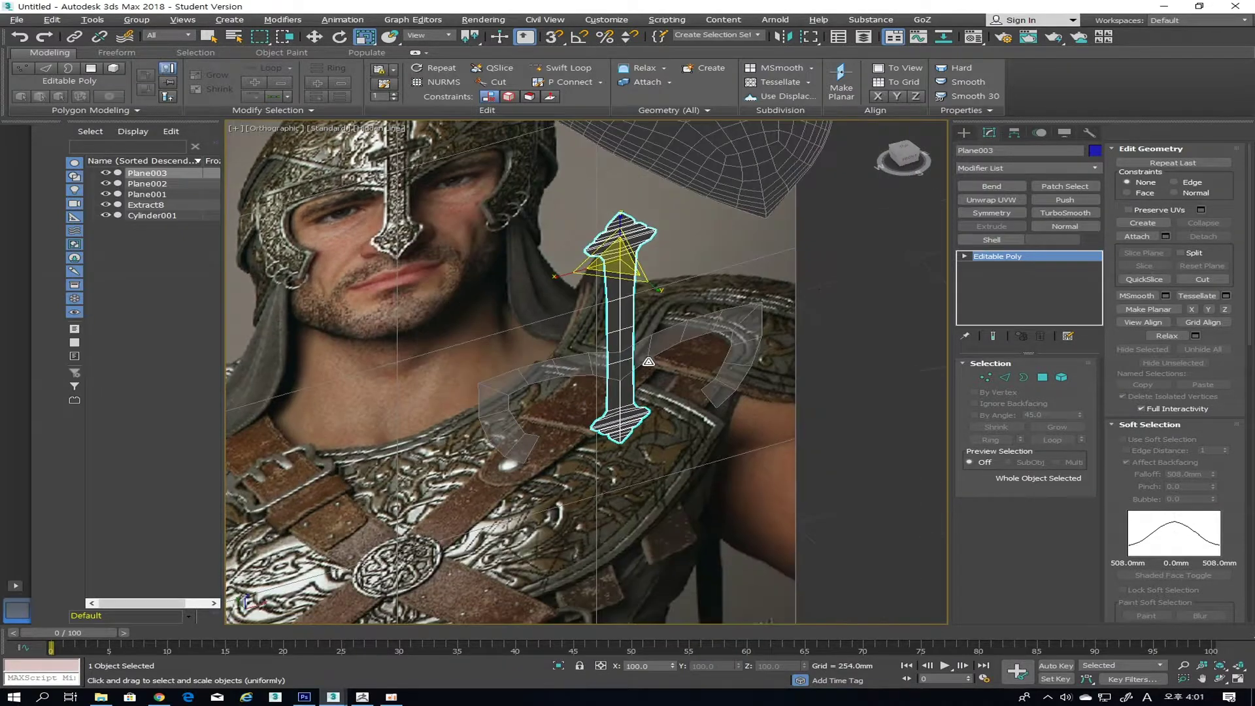
pyautogui.click(994, 240)
pyautogui.keyDown('alt'); pyautogui.moveTo(628, 327); pyautogui.dragTo(658, 333, button='middle'); pyautogui.keyUp('alt')
pyautogui.press('z')
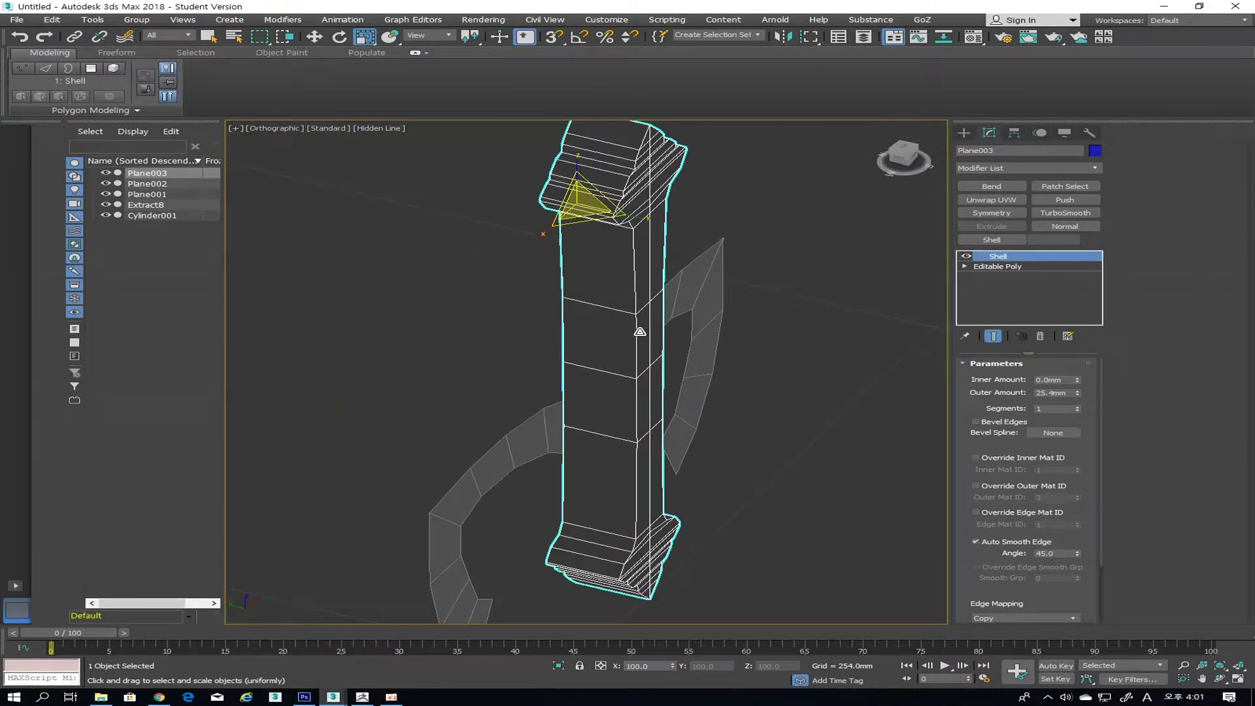
pyautogui.moveTo(1080, 396); pyautogui.dragTo(1089, 432)
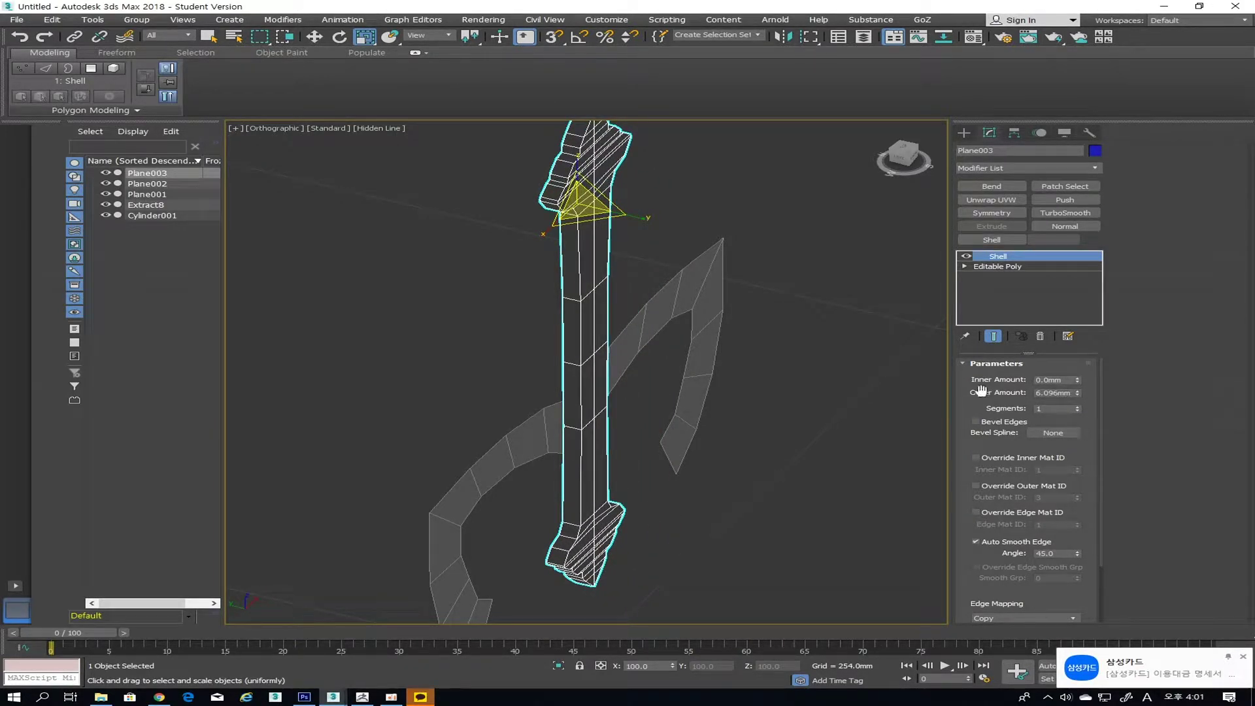
# - Switch to the perspective view and examine the thickened ornament against the brow band
pyautogui.keyDown('alt'); pyautogui.moveTo(686, 355); pyautogui.dragTo(560, 351, button='middle'); pyautogui.keyUp('alt')
pyautogui.press('p')
pyautogui.scroll(-5, 549, 368)
pyautogui.click(646, 411)
pyautogui.keyDown('alt'); pyautogui.moveTo(646, 412); pyautogui.dragTo(901, 364, button='middle'); pyautogui.keyUp('alt')
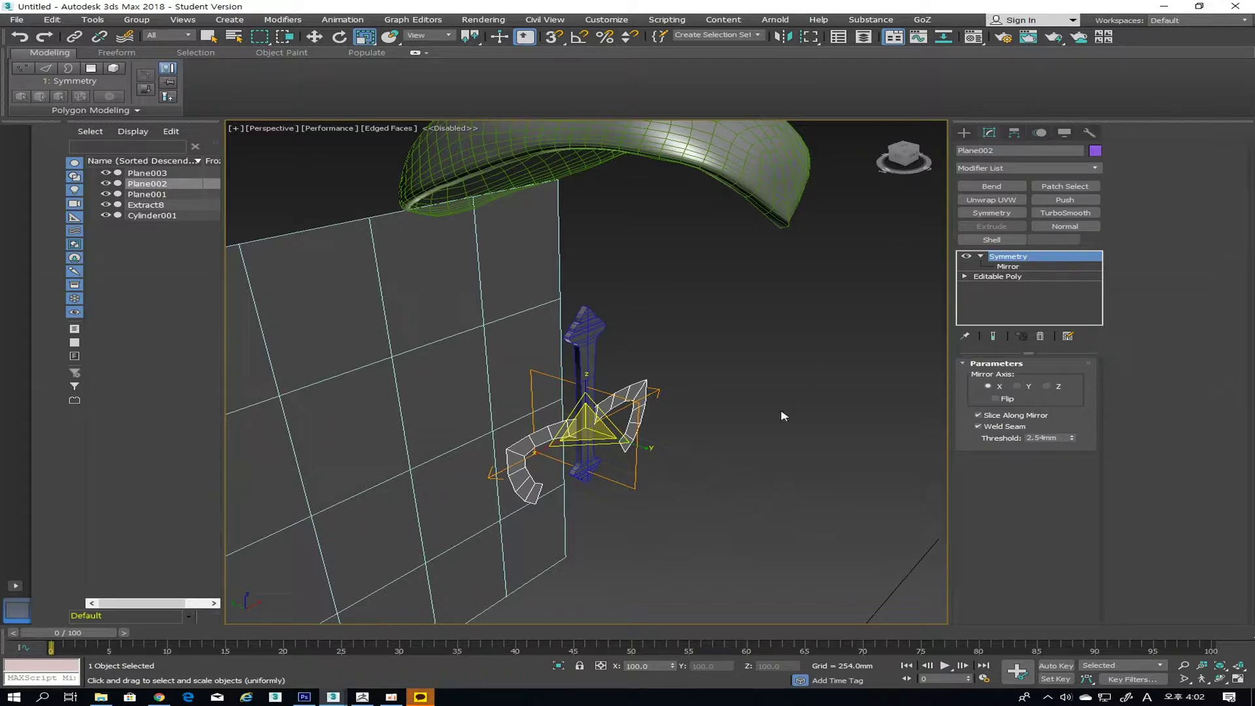
pyautogui.keyDown('alt'); pyautogui.moveTo(707, 440); pyautogui.dragTo(719, 390, button='middle'); pyautogui.keyUp('alt')
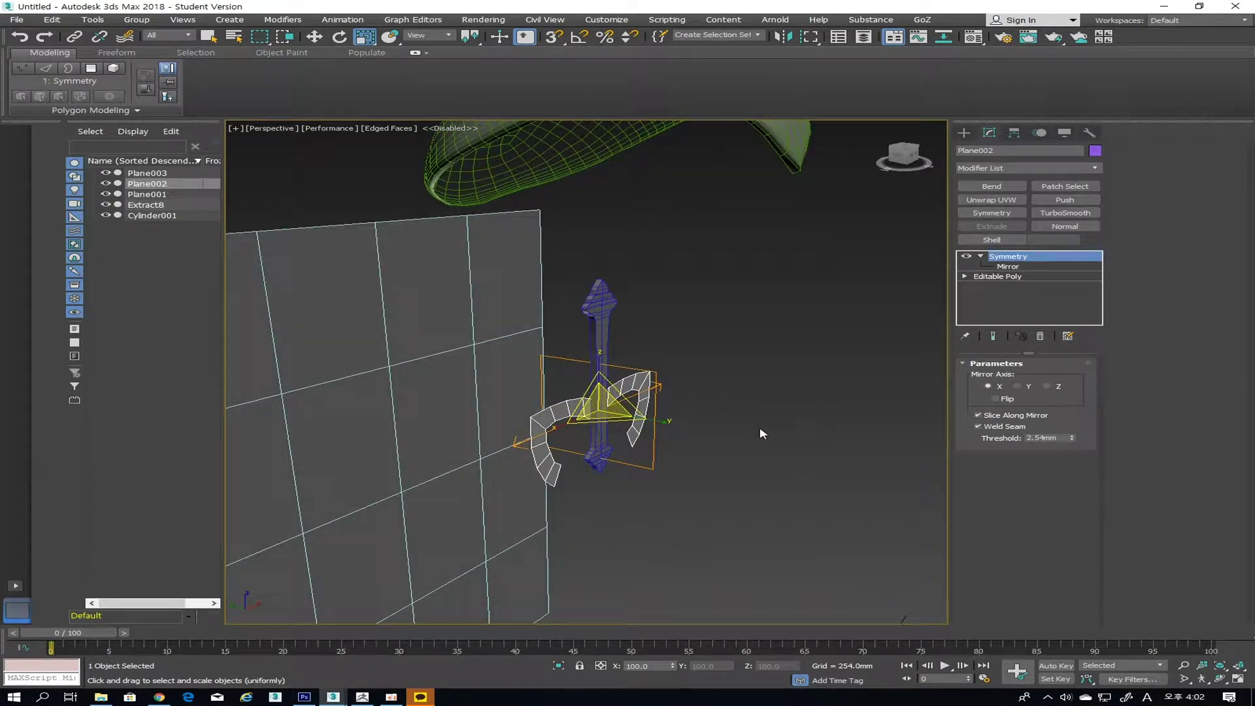
pyautogui.click(758, 432)
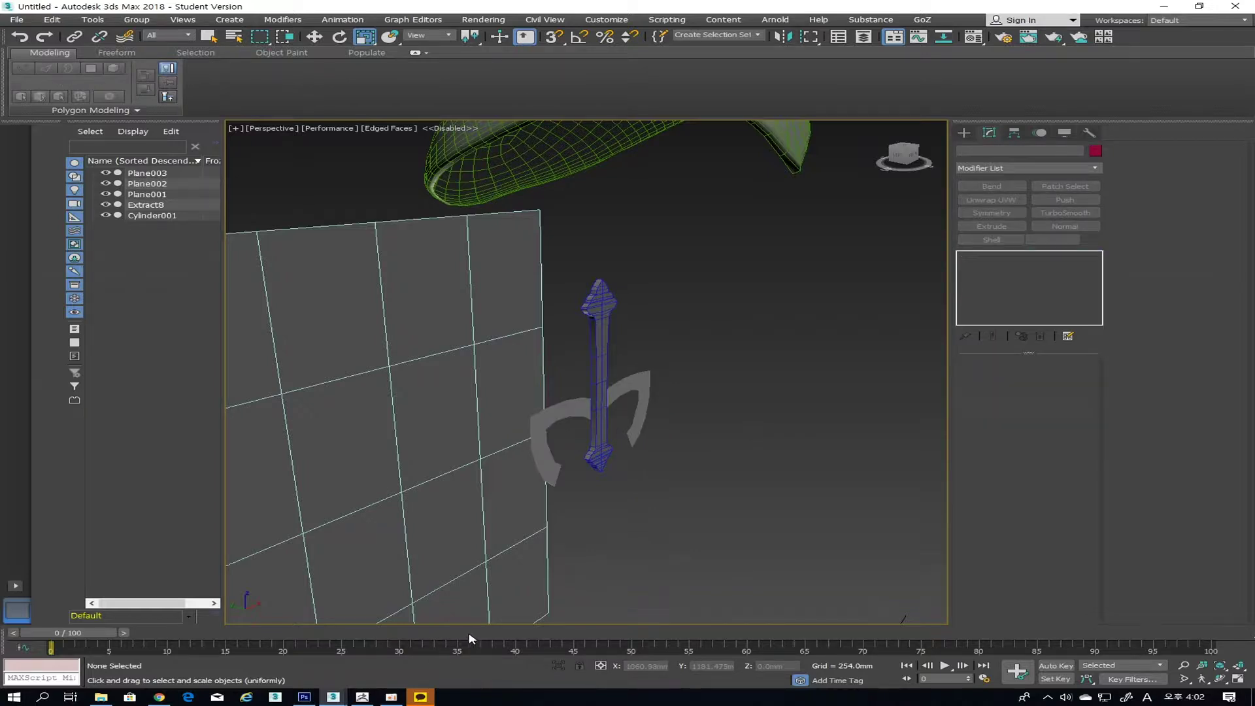
pyautogui.click(420, 697)
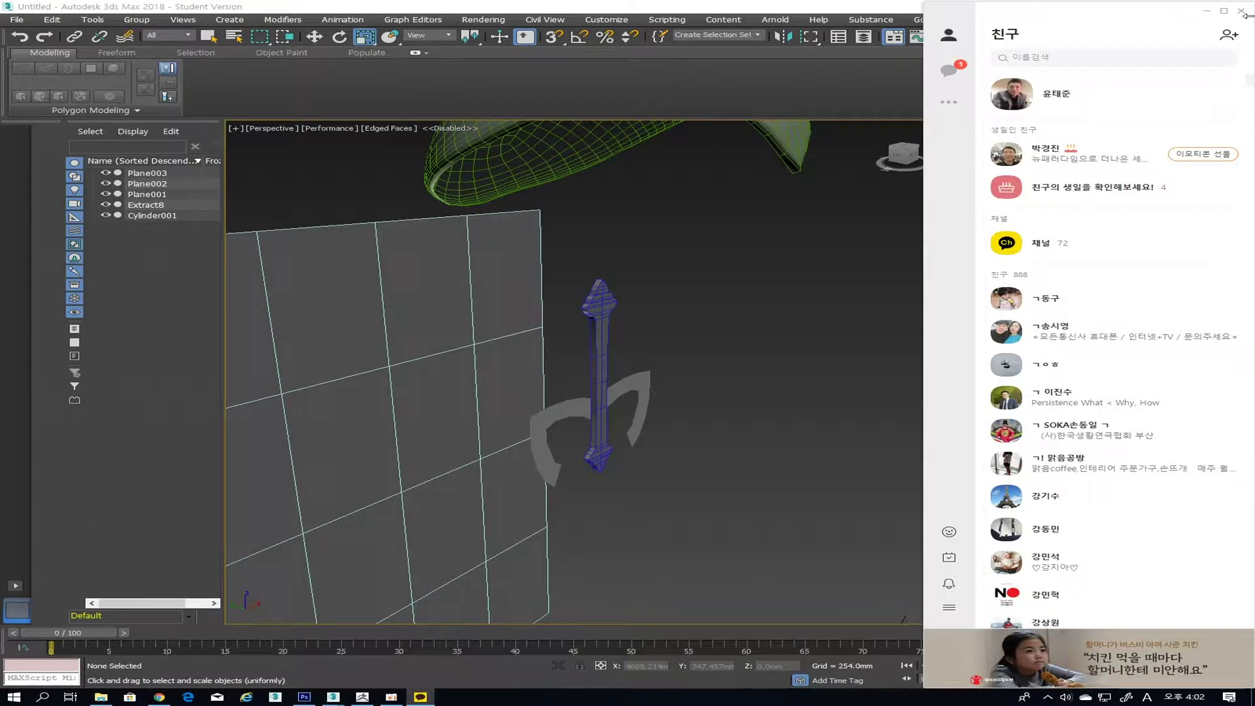
pyautogui.click(1241, 11)
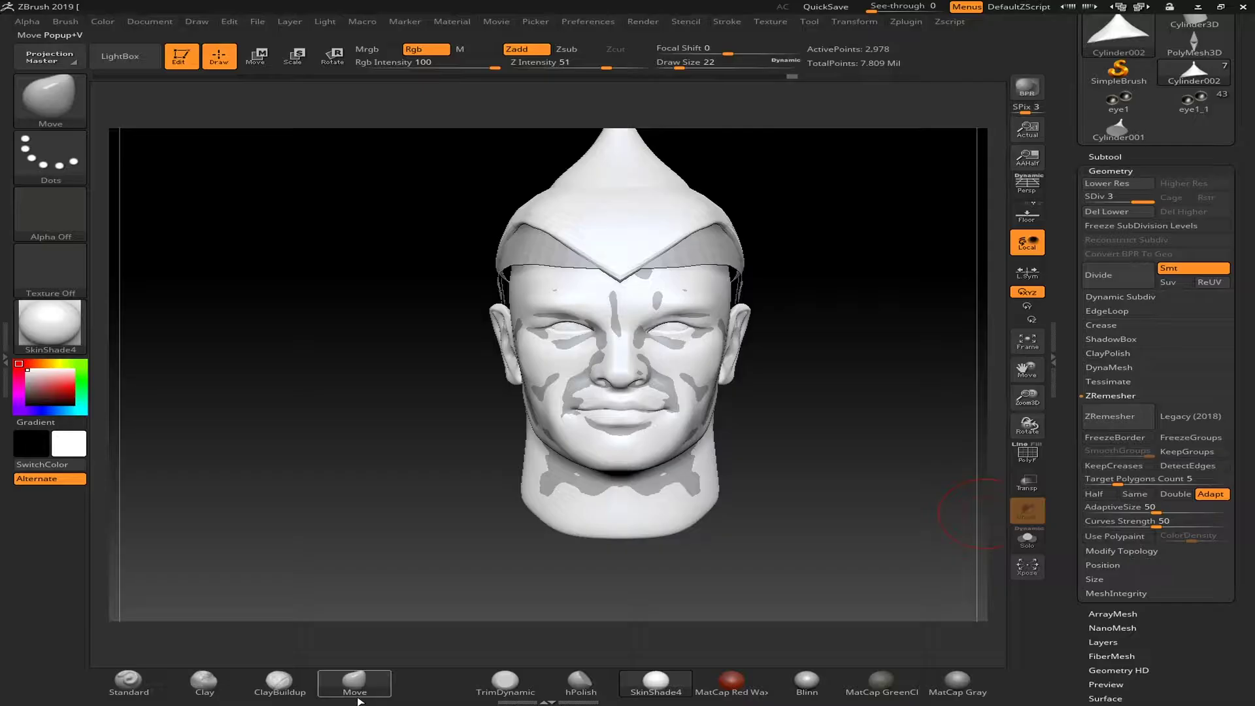
# - Switch to ZBrush, make the face4_uvlayout head the active subtool and isolate it with Solo
pyautogui.click(362, 697)
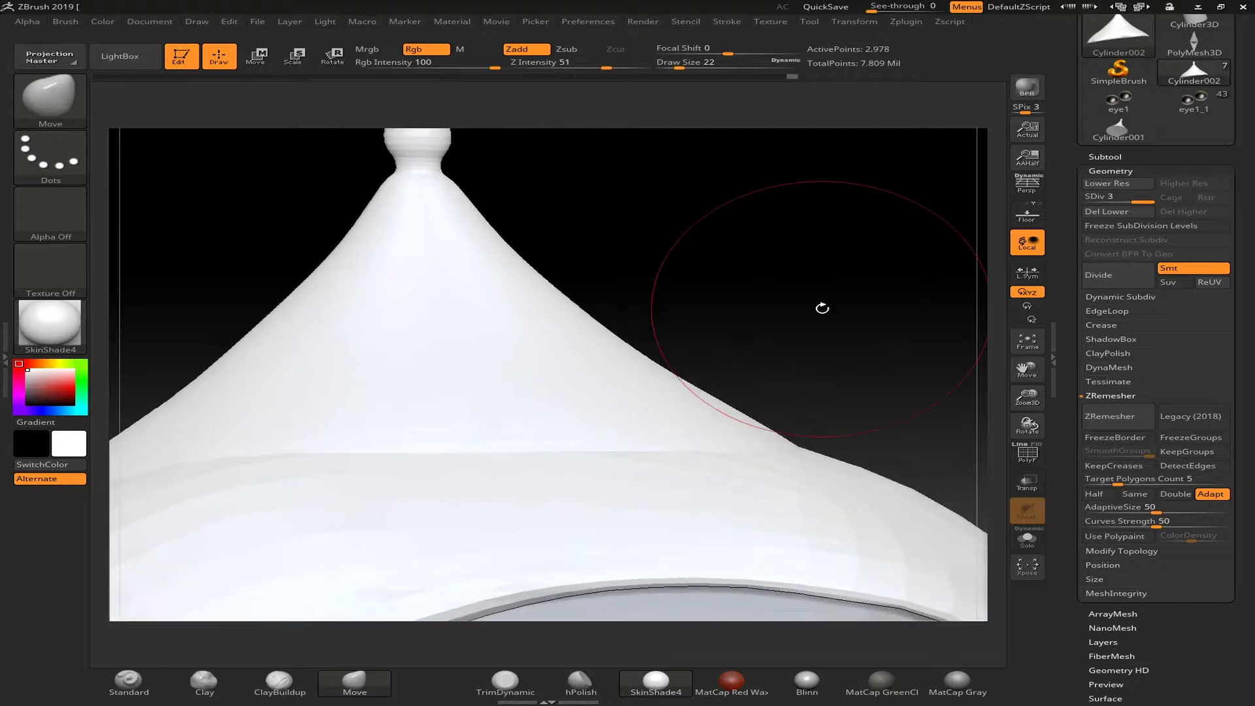
pyautogui.moveTo(822, 308); pyautogui.dragTo(954, 268)
pyautogui.moveTo(1064, 127); pyautogui.dragTo(1058, 247)
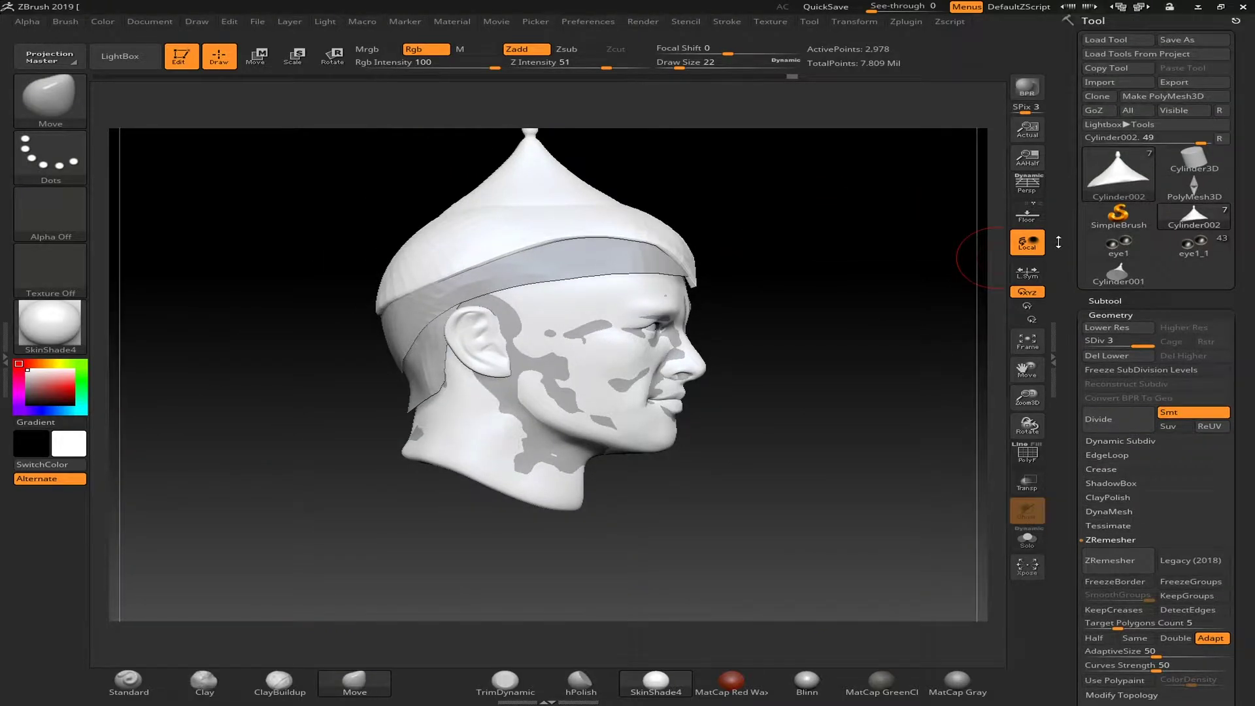
pyautogui.click(1105, 301)
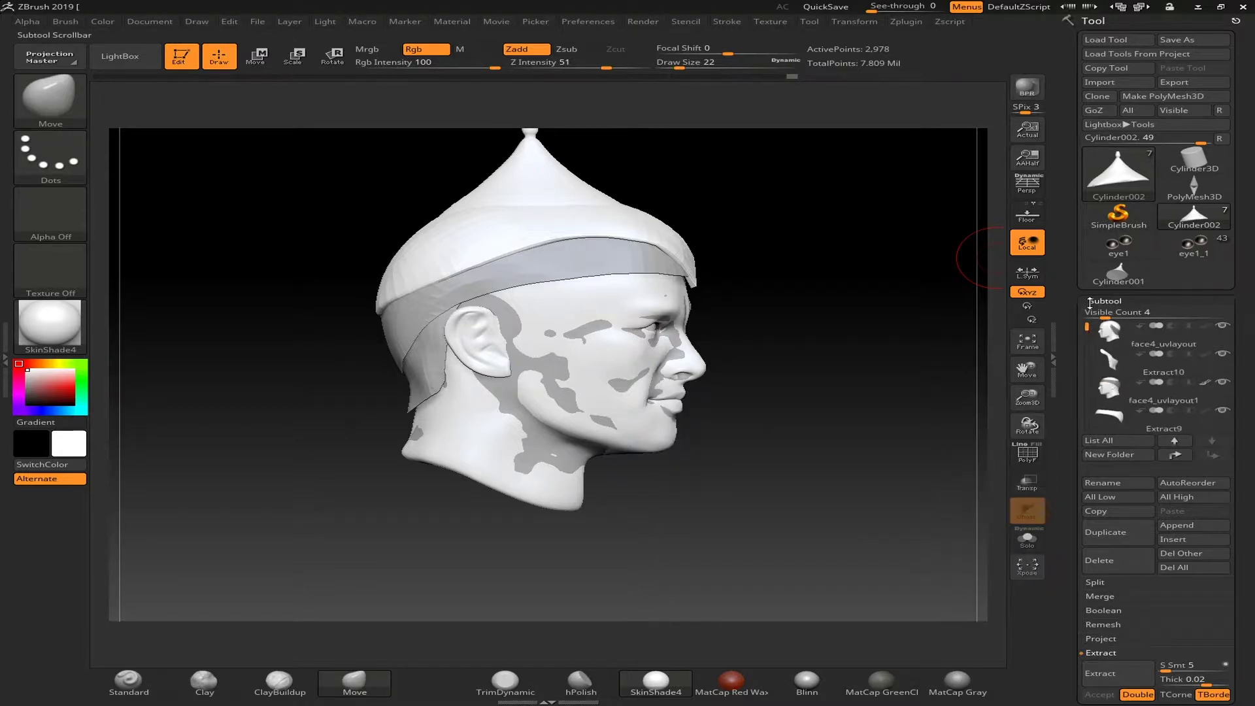
pyautogui.moveTo(1119, 405)
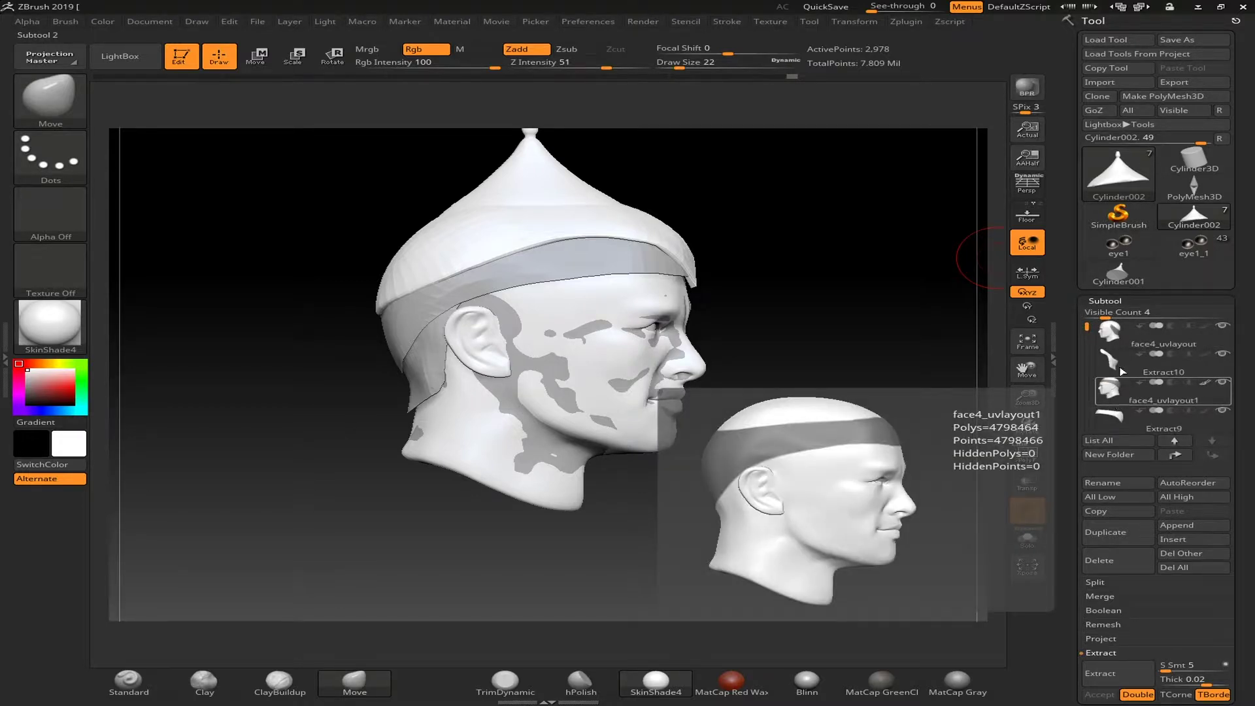
pyautogui.moveTo(1122, 341)
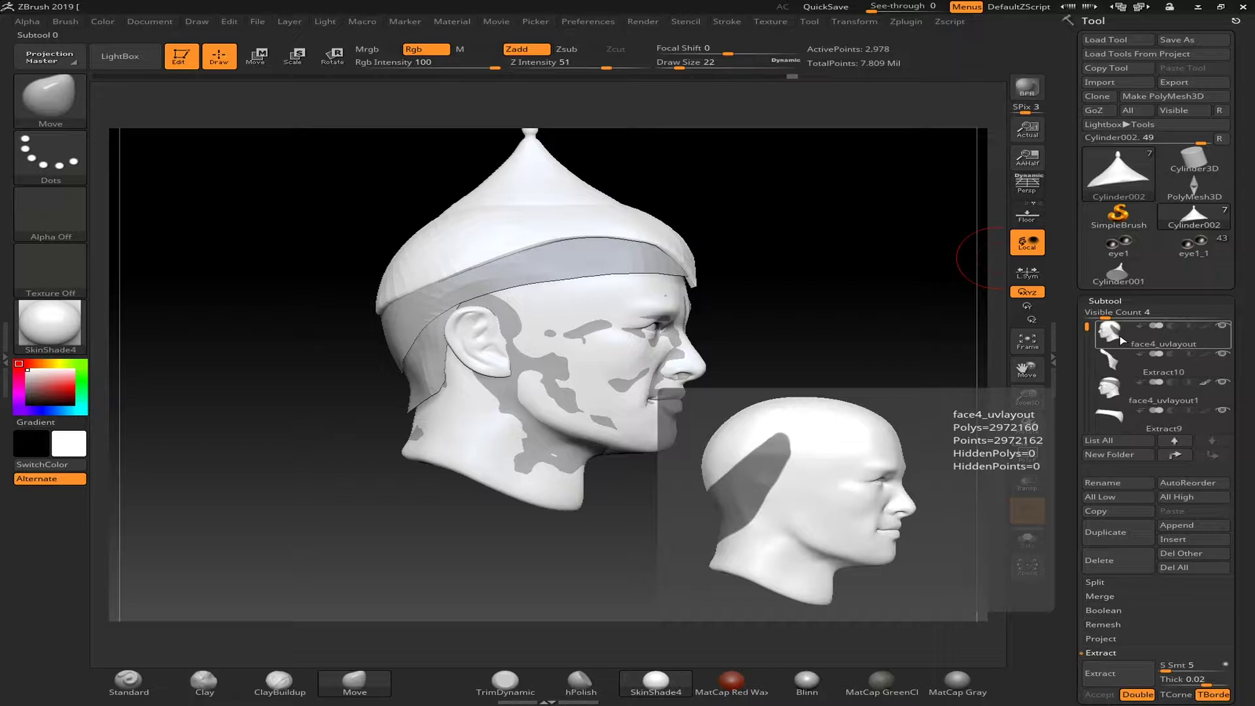
pyautogui.click(1122, 341)
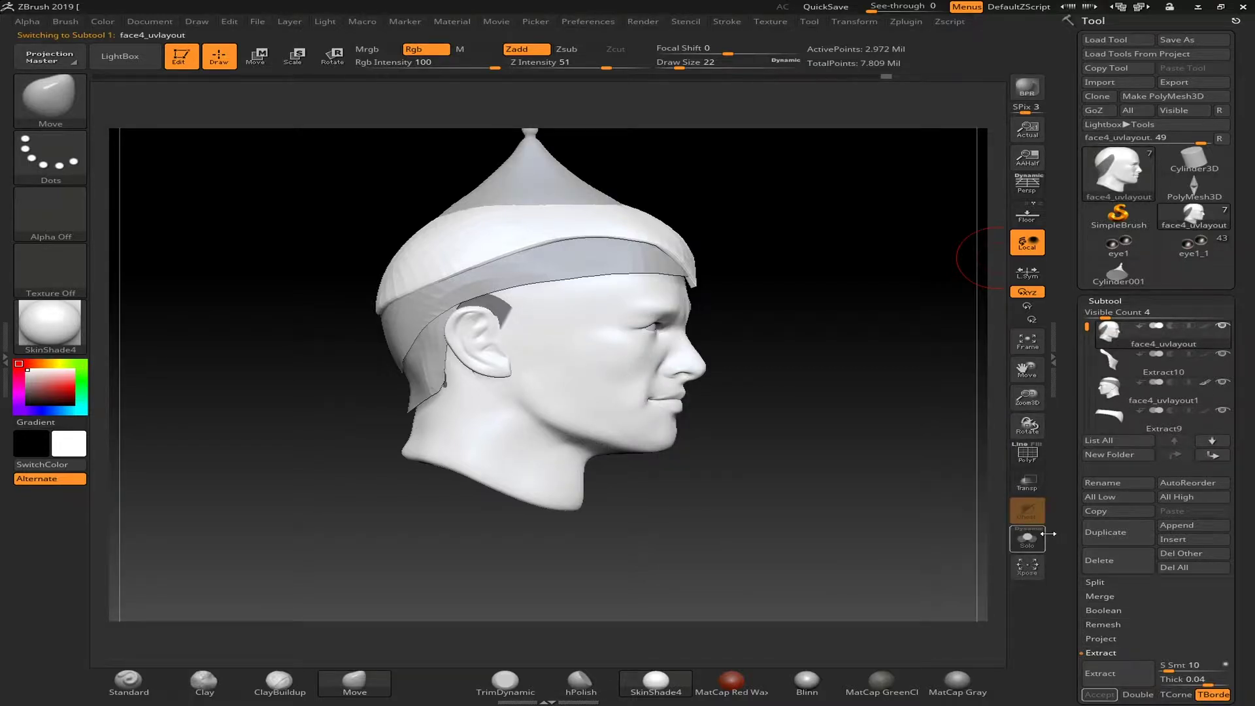
pyautogui.click(1038, 536)
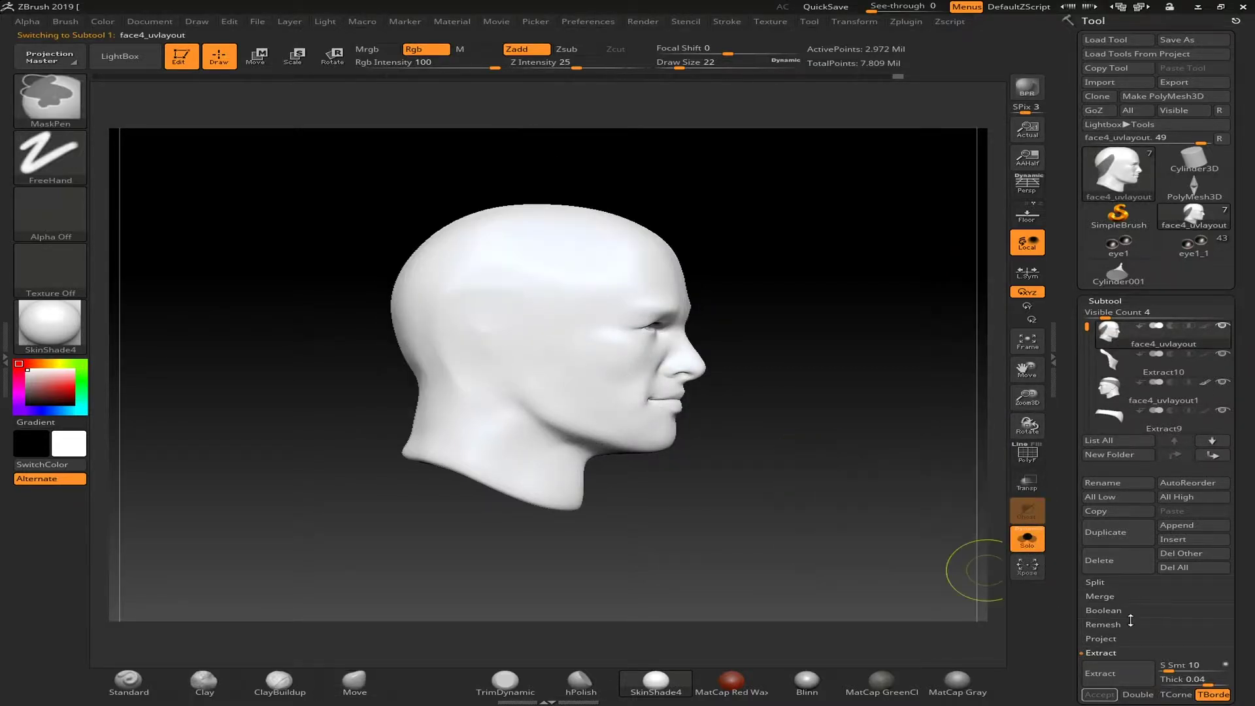
# - Lower the isolated head mesh to subdivision level 1
pyautogui.click(1054, 487)
pyautogui.scroll(-5, 1072, 523)
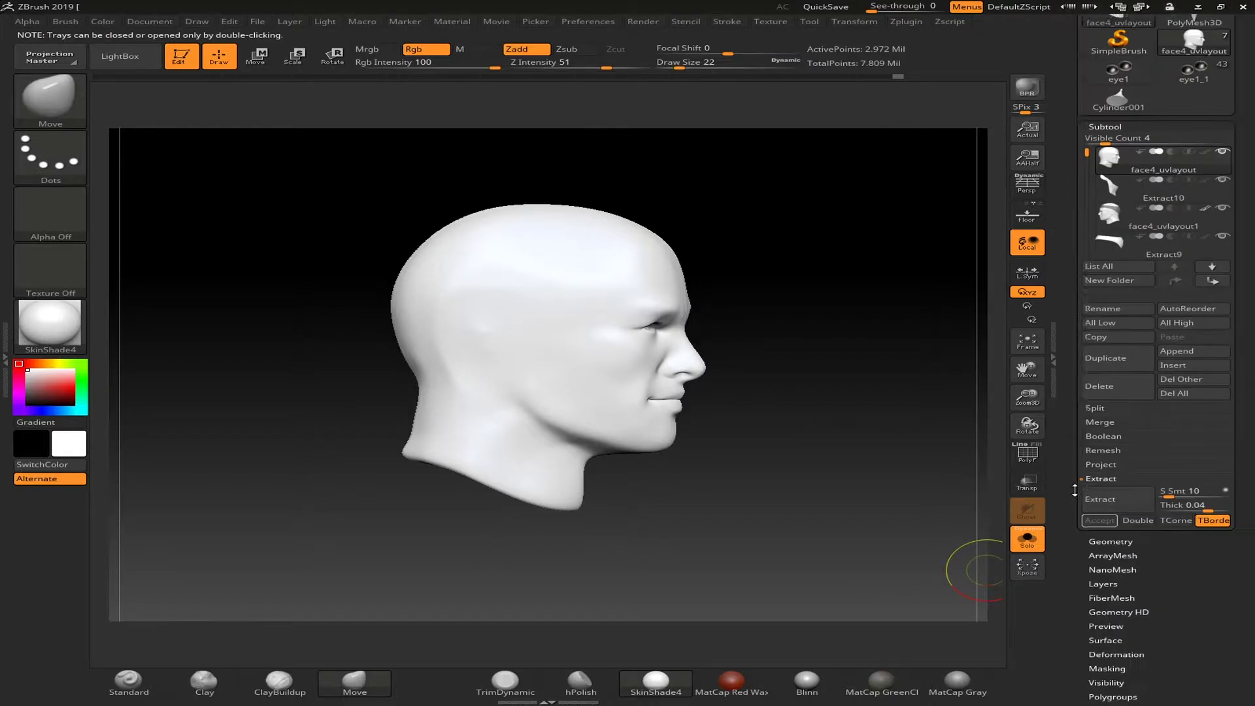
pyautogui.click(1103, 442)
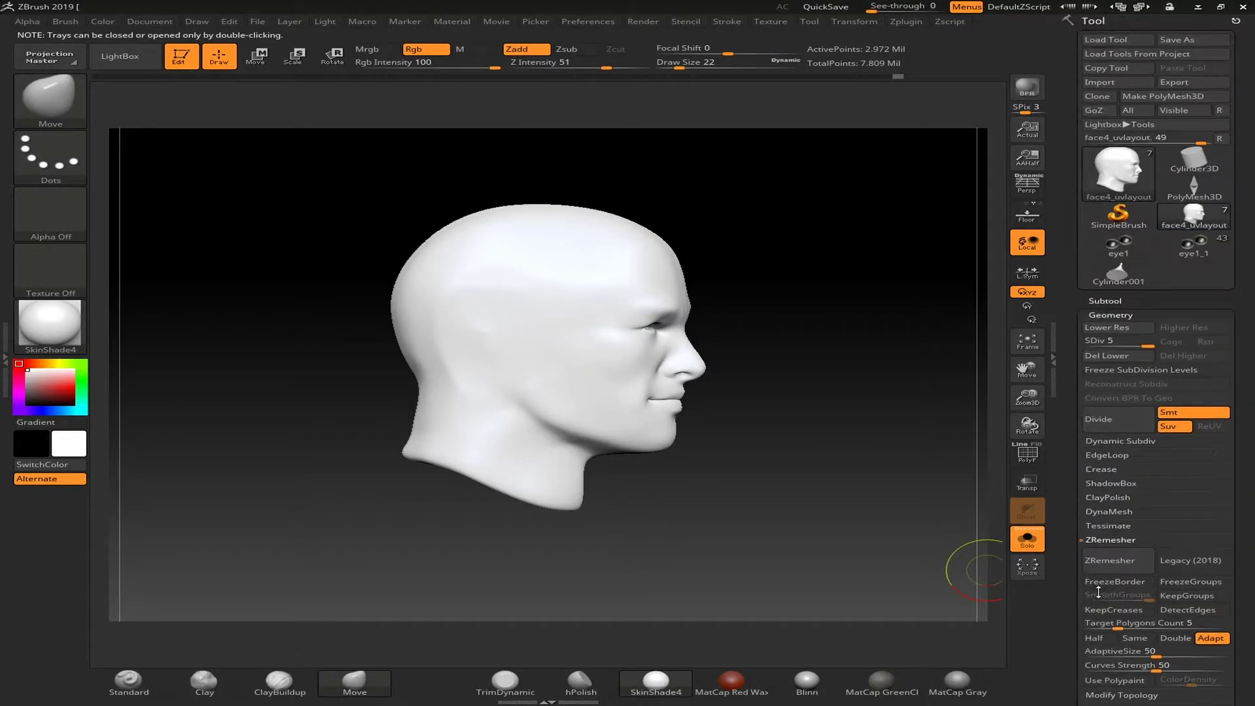
pyautogui.click(1143, 324)
pyautogui.click(1143, 325)
pyautogui.click(1143, 324)
pyautogui.click(1142, 325)
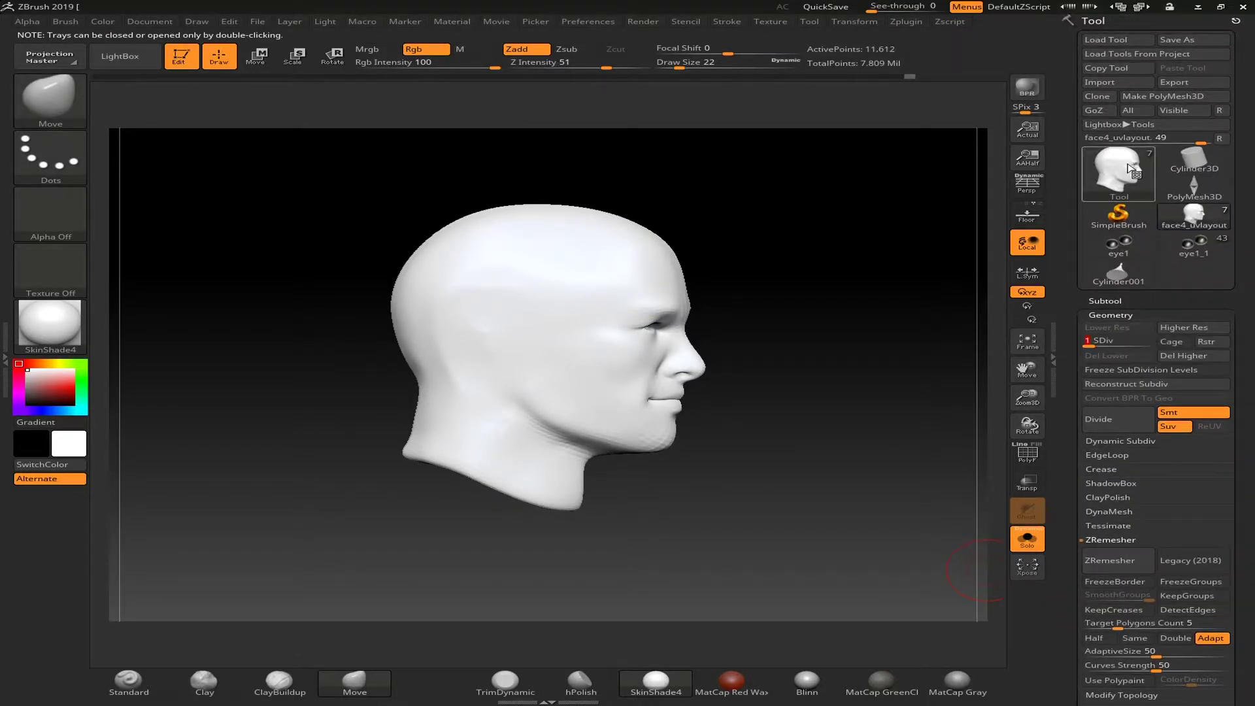
# - Send the low-resolution head to 3ds Max through GoZ and switch to 3ds Max
pyautogui.moveTo(1131, 170)
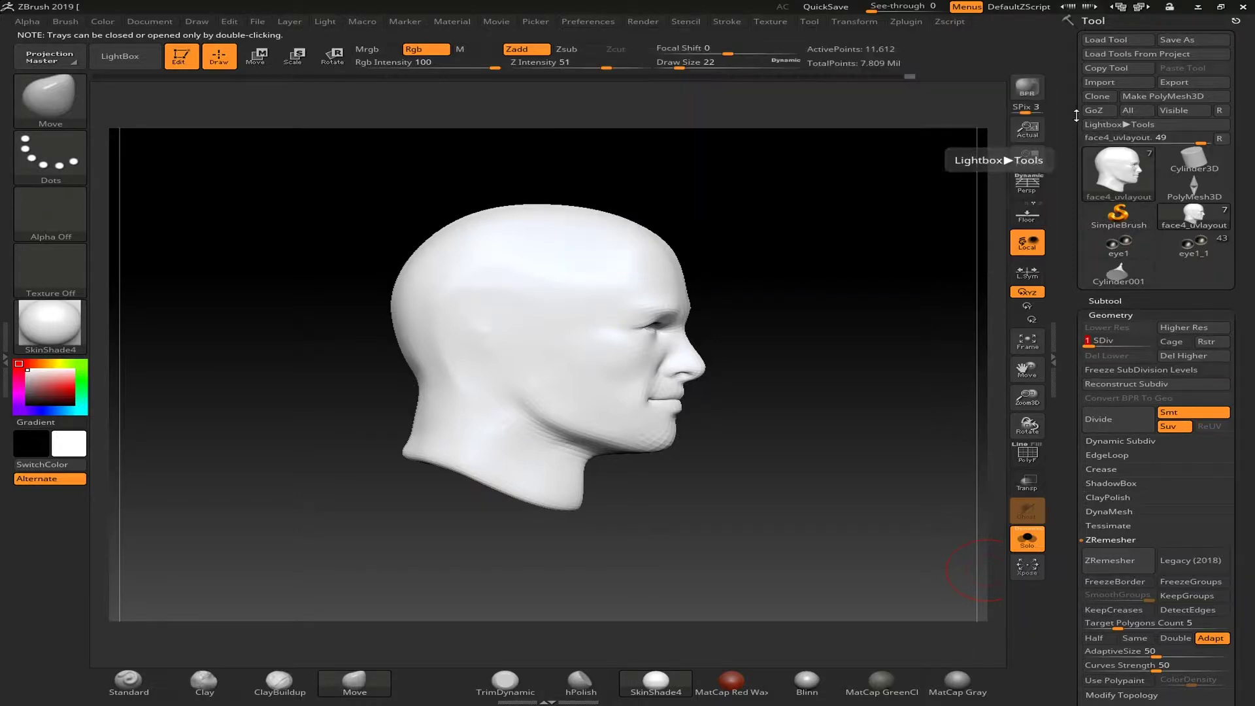
pyautogui.click(1109, 111)
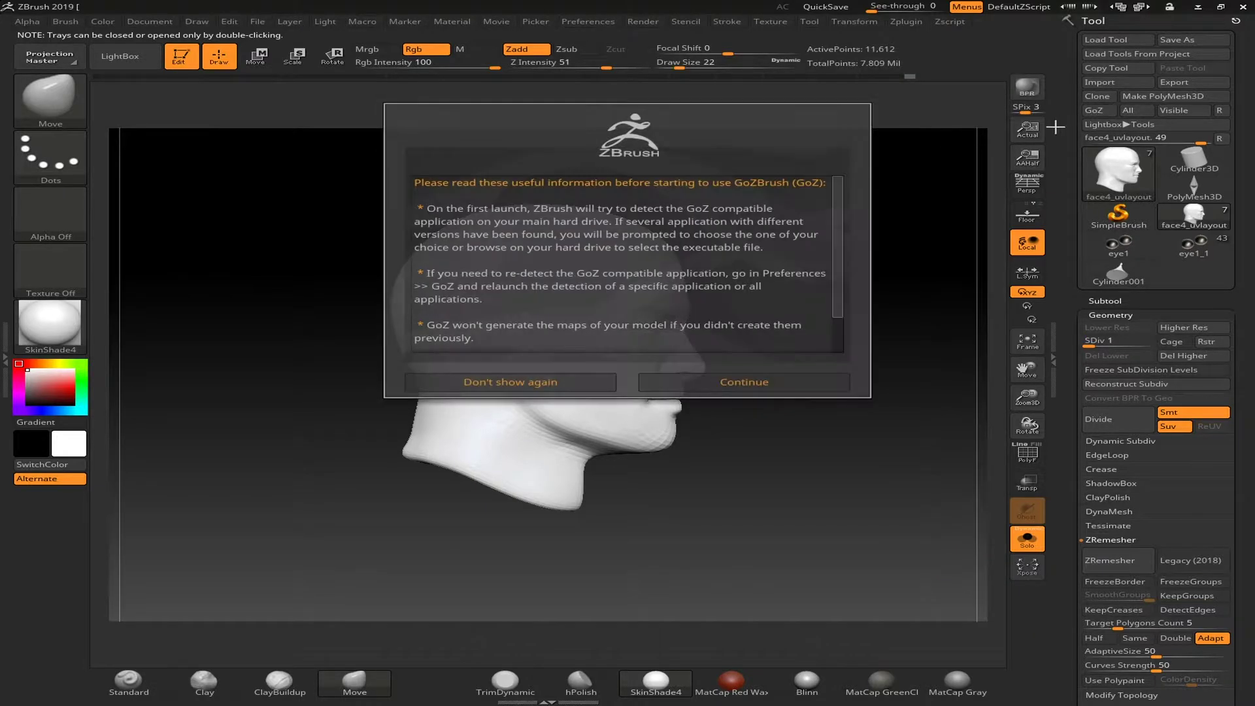
pyautogui.click(749, 382)
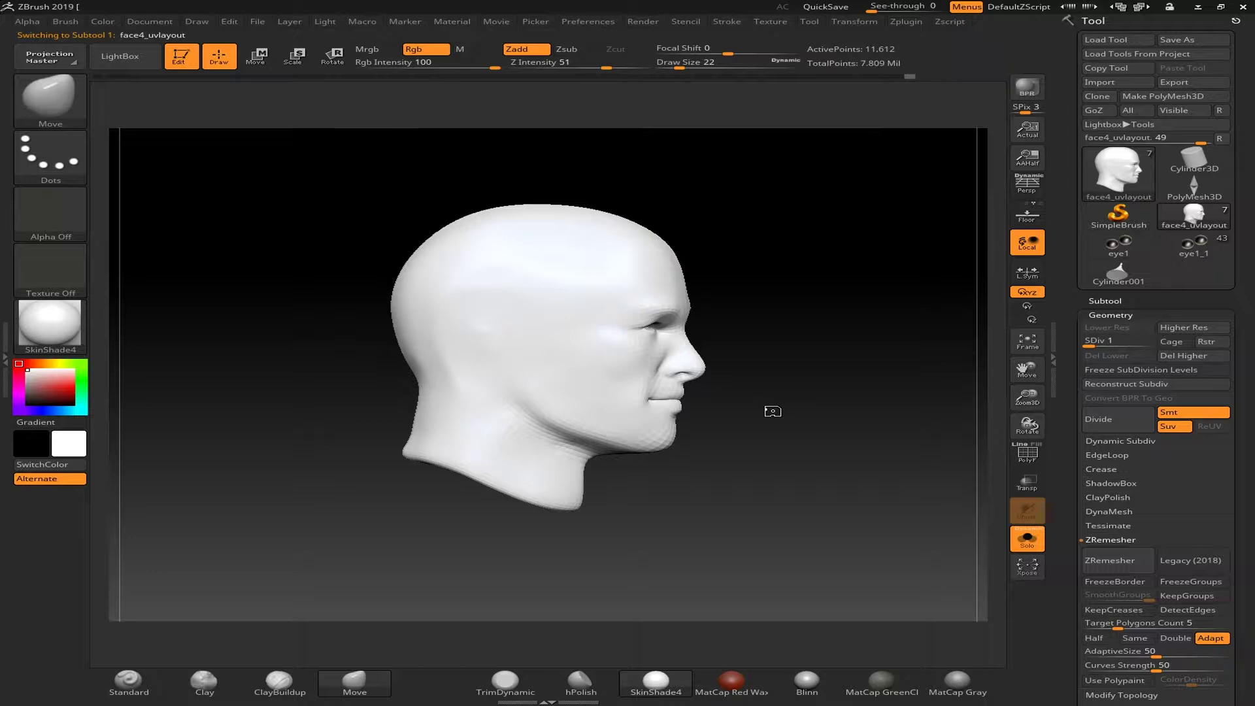
pyautogui.press('alt')
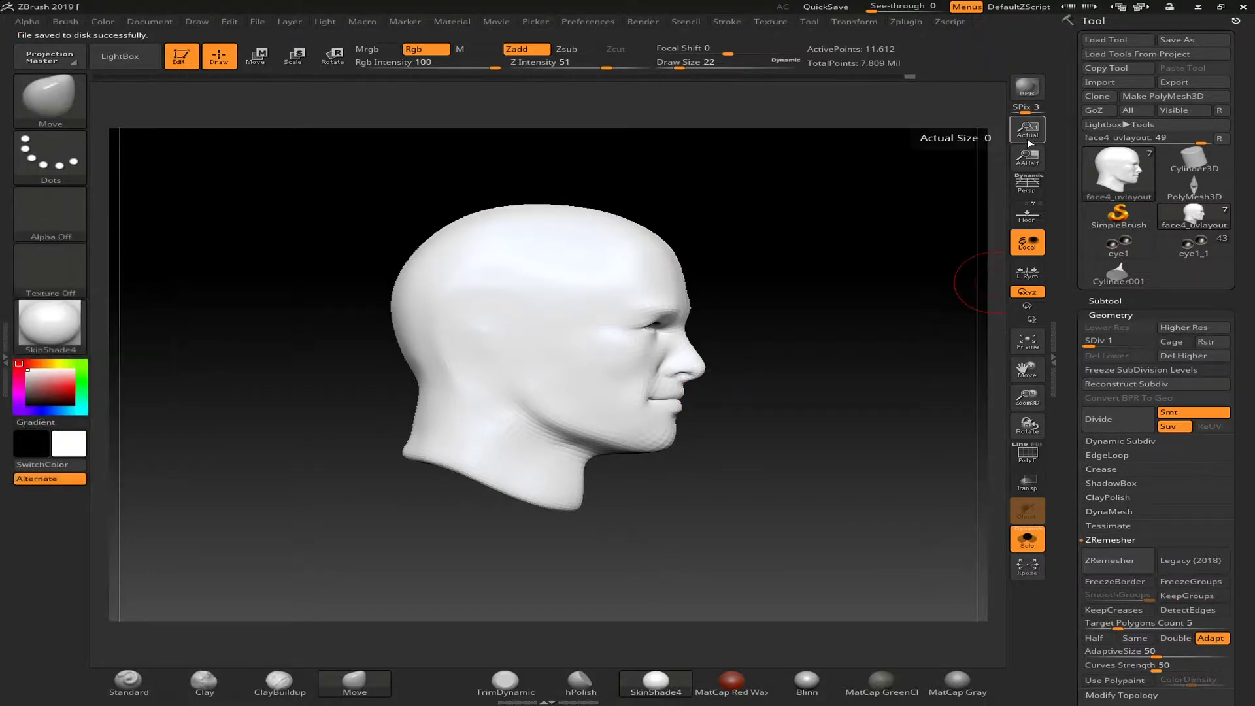
pyautogui.hotkey('alt', 'Tab')
# - Select the helmet's spire and rim together and move them down along Z onto the top of the head
pyautogui.keyDown('alt'); pyautogui.moveTo(734, 379); pyautogui.dragTo(765, 373, button='middle'); pyautogui.keyUp('alt')
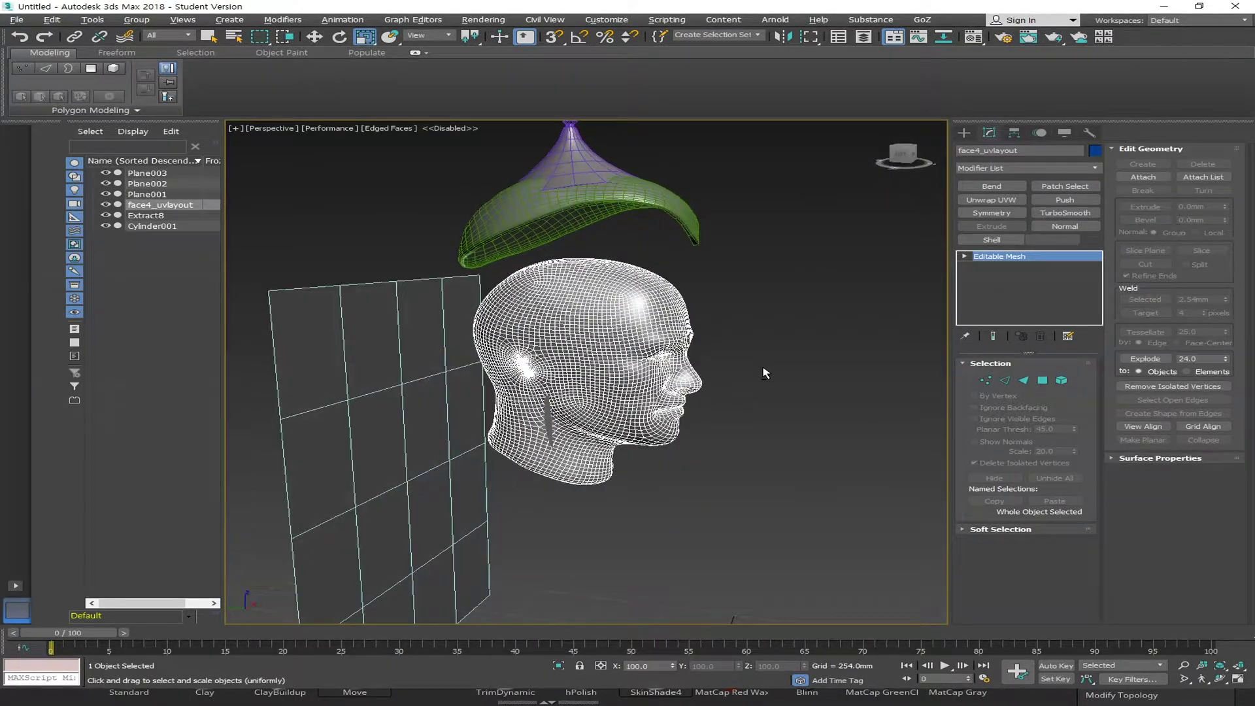
pyautogui.click(570, 139)
pyautogui.keyDown('ctrl'); pyautogui.click(562, 170); pyautogui.keyUp('ctrl')
pyautogui.click(314, 37)
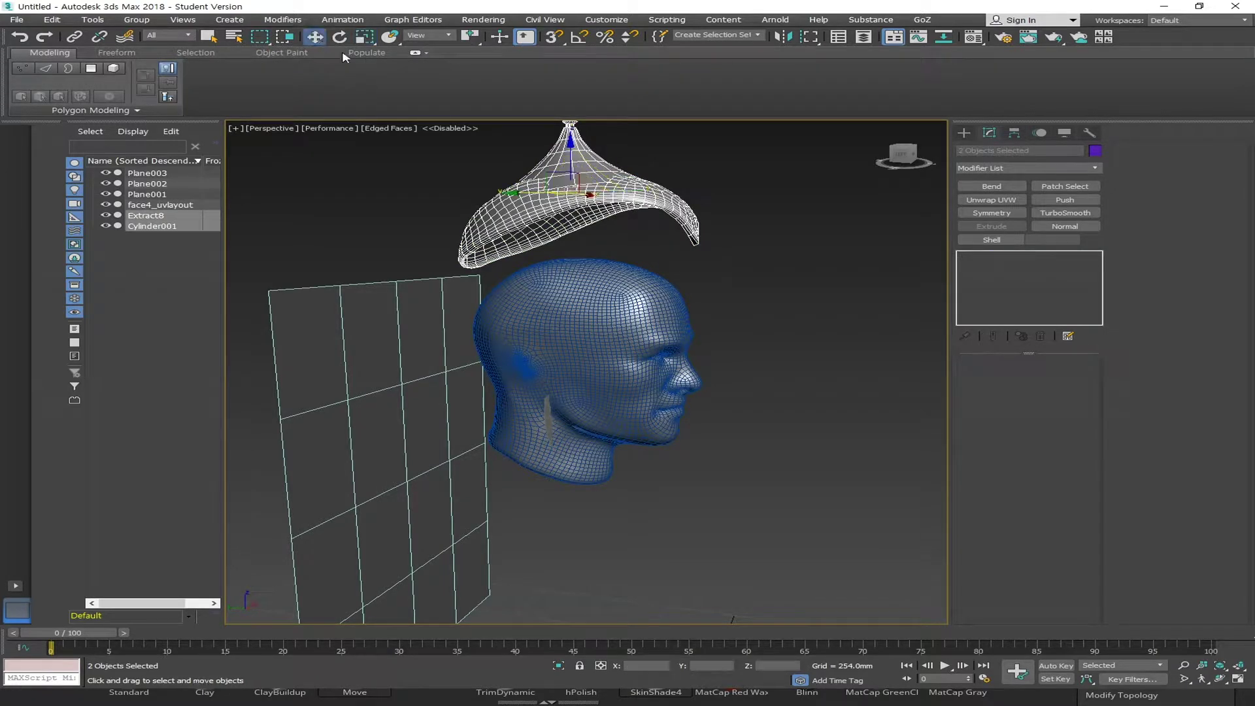
pyautogui.moveTo(570, 151); pyautogui.dragTo(568, 217)
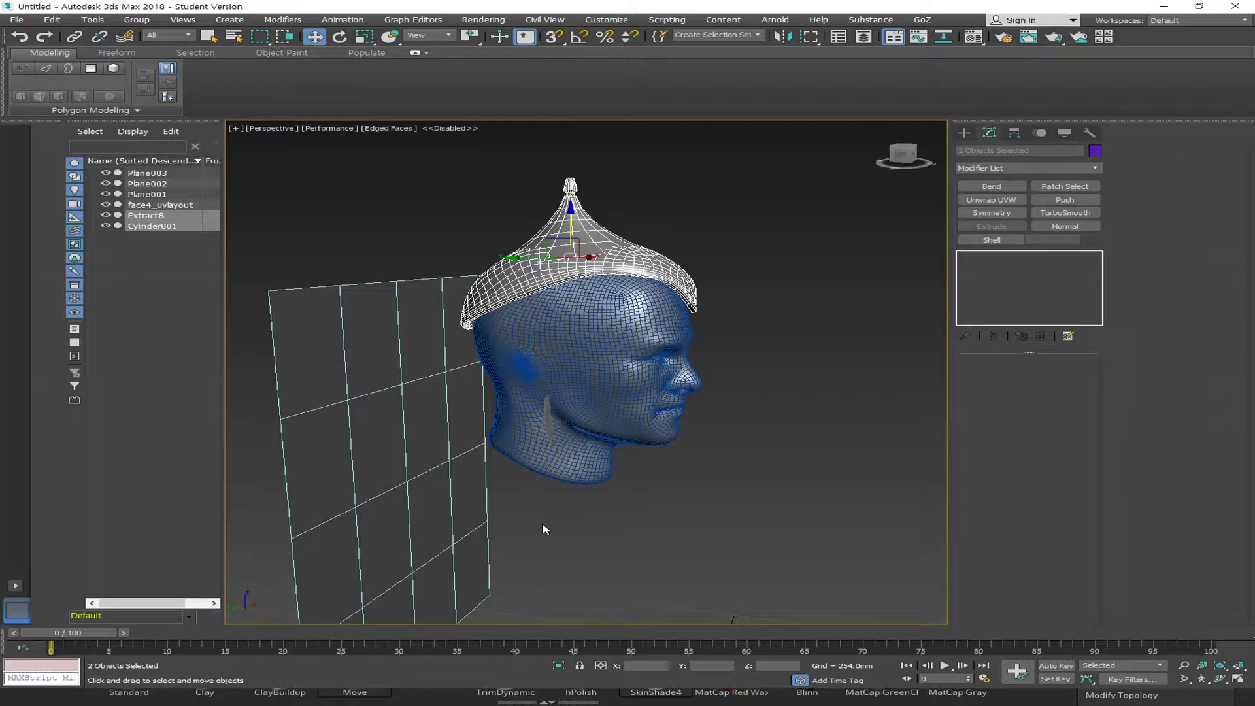
# - Return to ZBrush, select the Extract9 band subtool and send it to 3ds Max through GoZ
pyautogui.hotkey('alt', 'Tab')
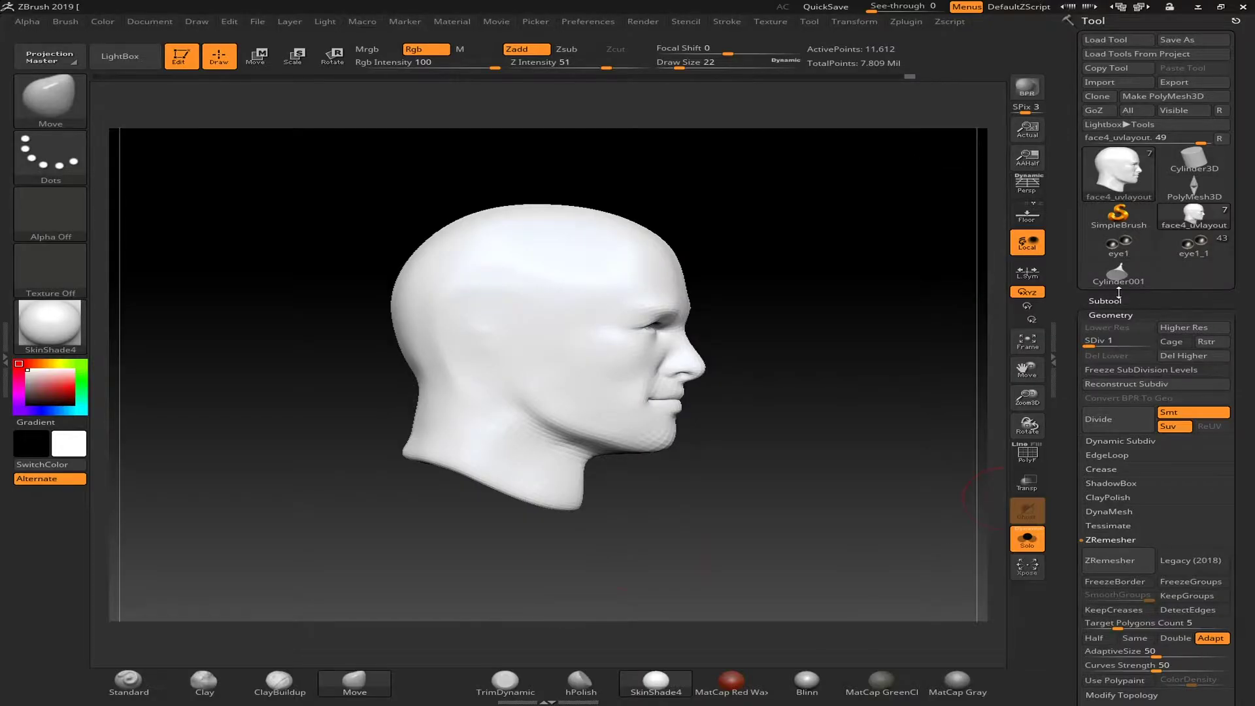
pyautogui.click(1119, 299)
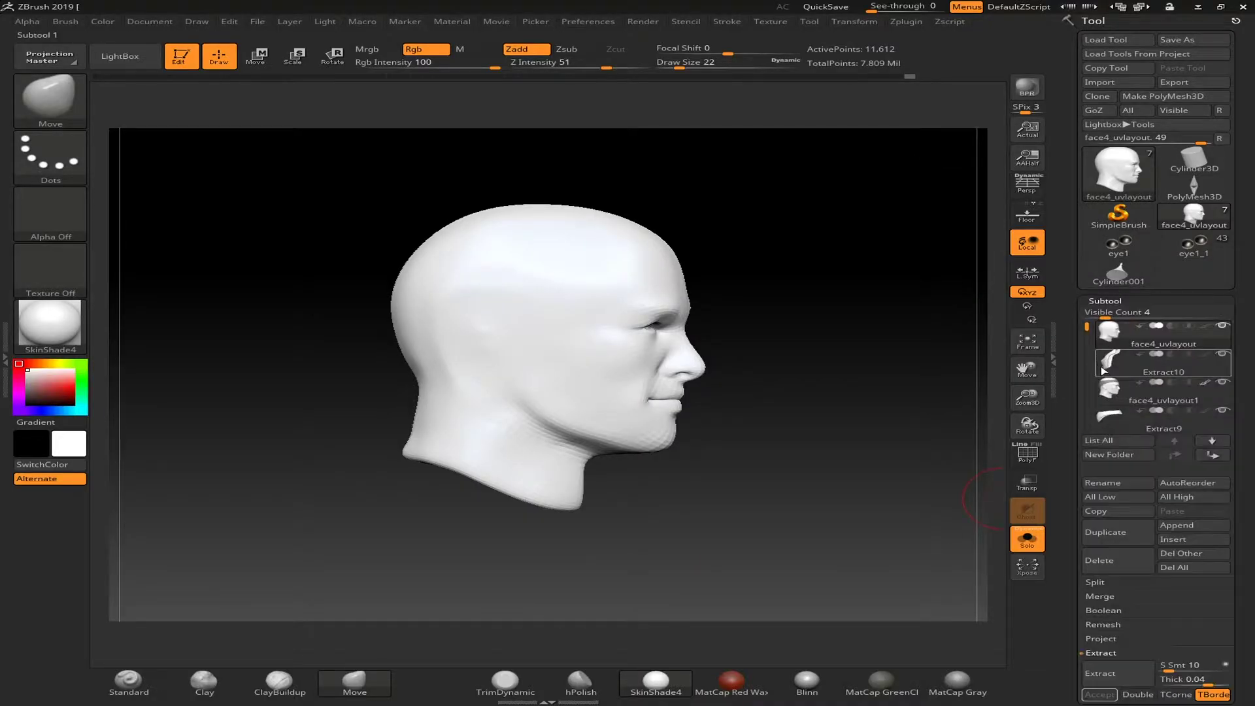
pyautogui.click(1131, 365)
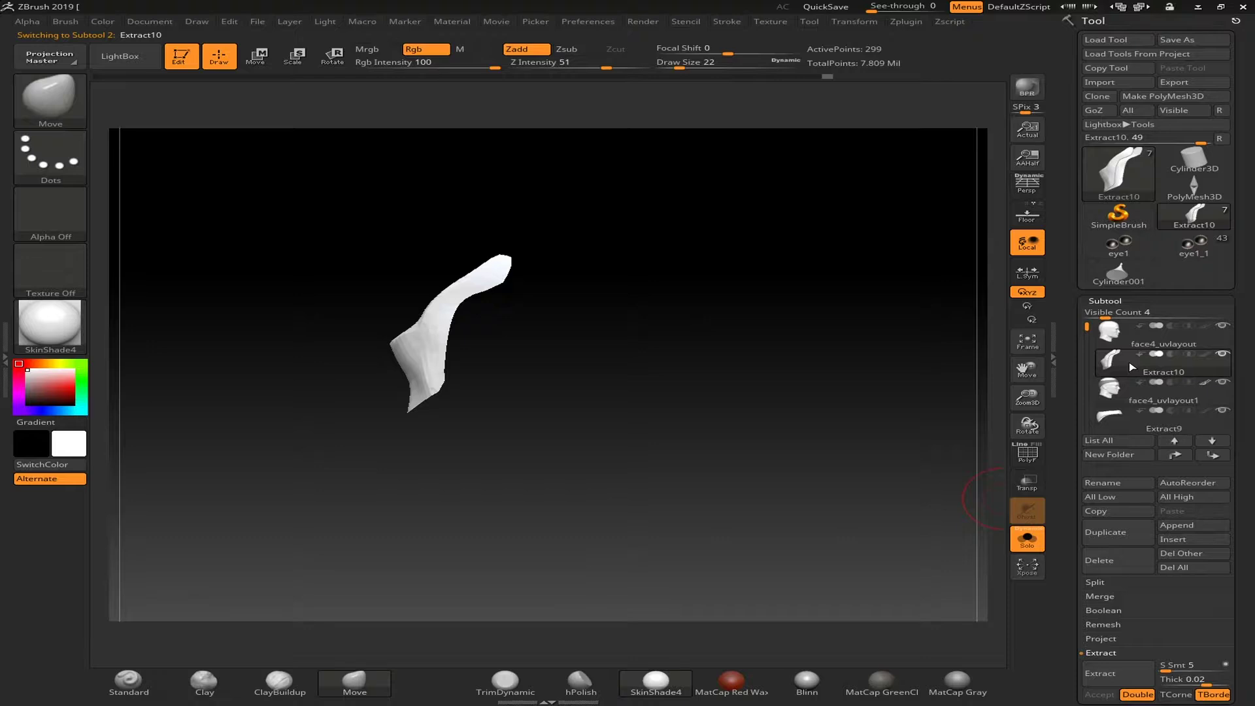
pyautogui.click(1131, 421)
pyautogui.moveTo(1063, 472); pyautogui.dragTo(1075, 417)
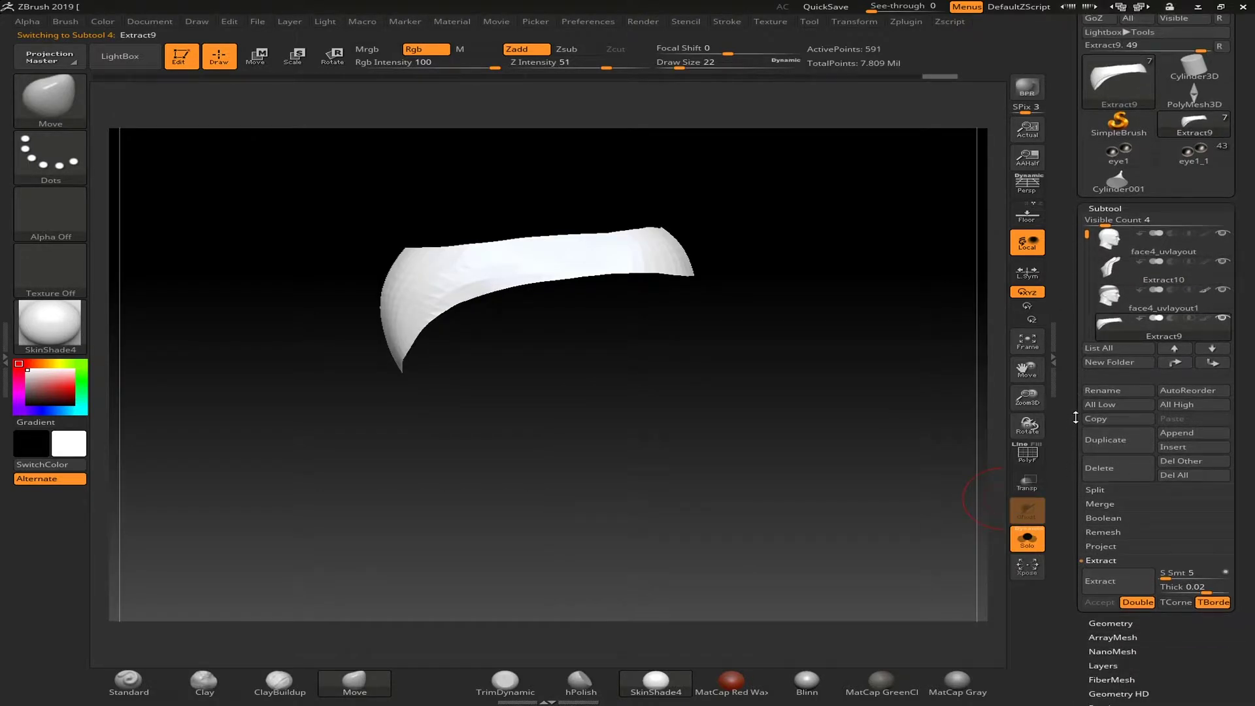
pyautogui.scroll(3, 1151, 196)
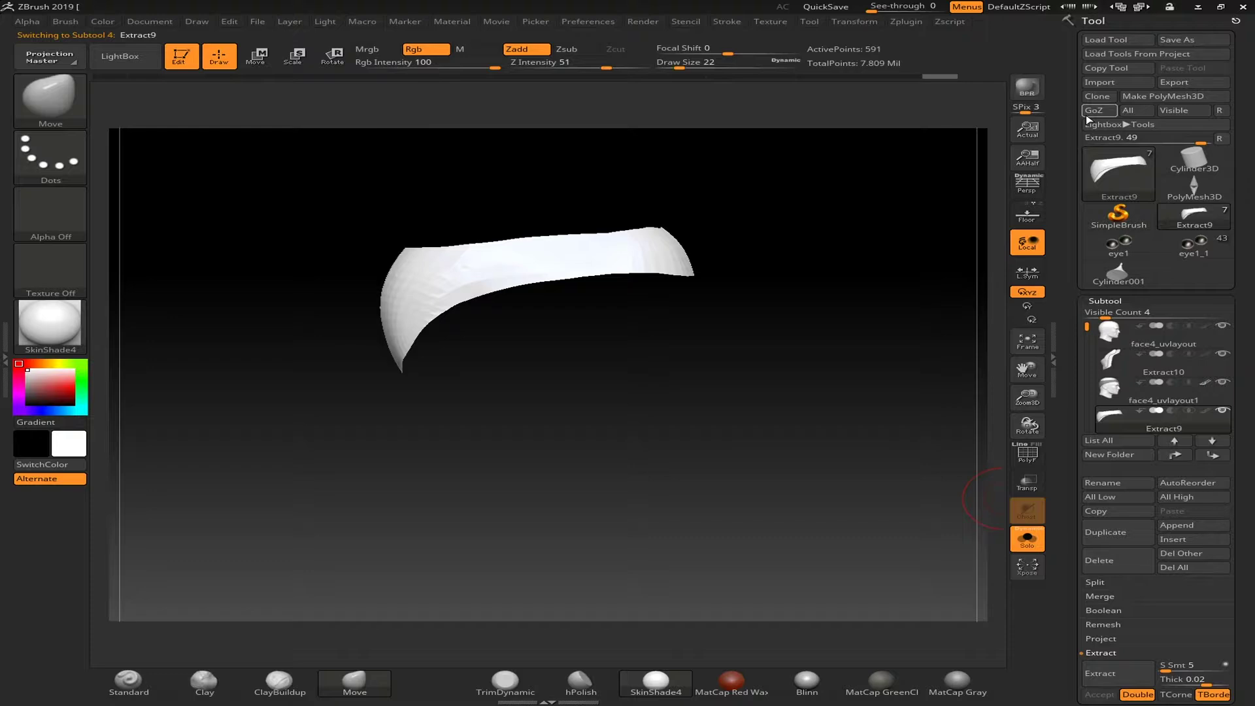
pyautogui.click(1093, 110)
pyautogui.click(744, 384)
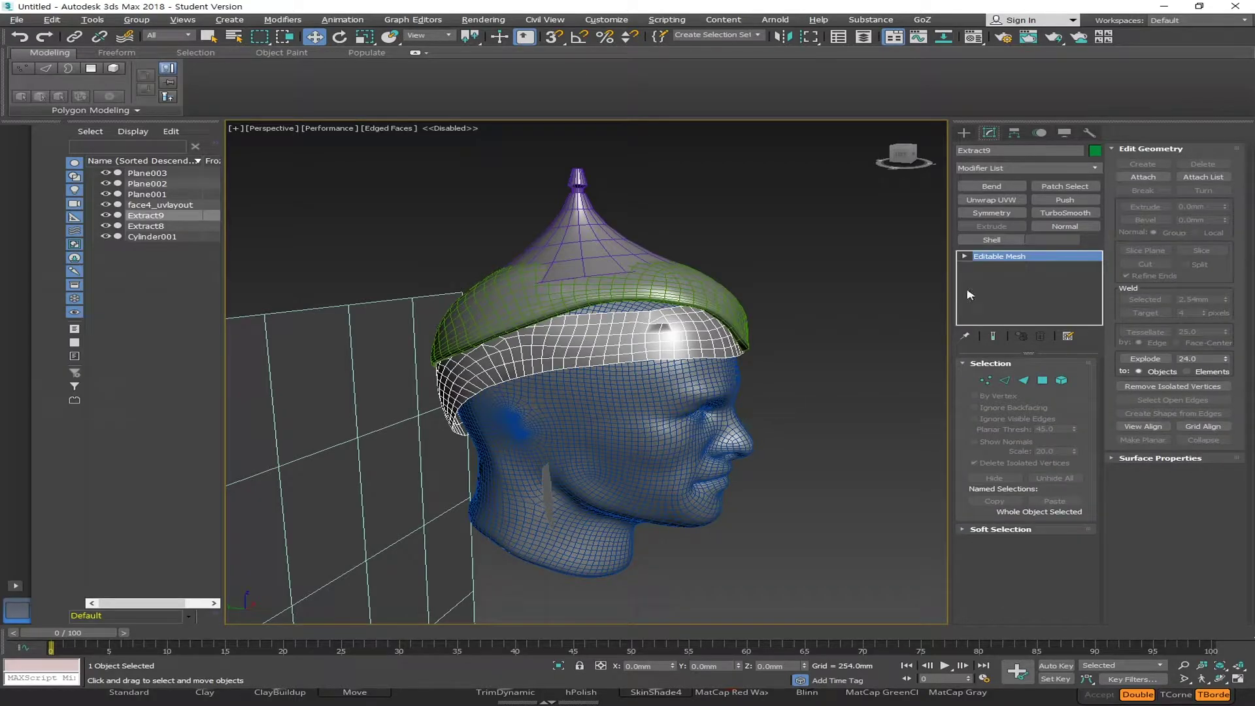
# - Send the Extract9 band from ZBrush to 3ds Max again through GoZ and check its fit around the head
pyautogui.hotkey('alt', 'Tab')
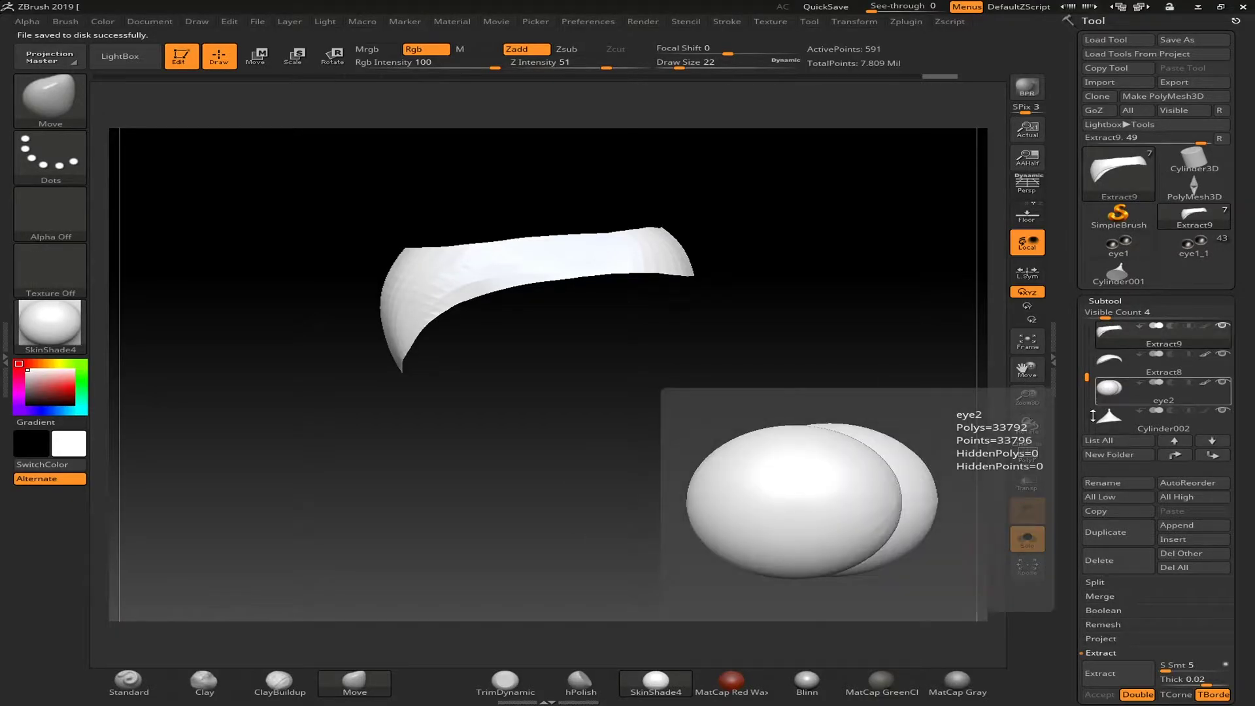
pyautogui.scroll(3, 1105, 352)
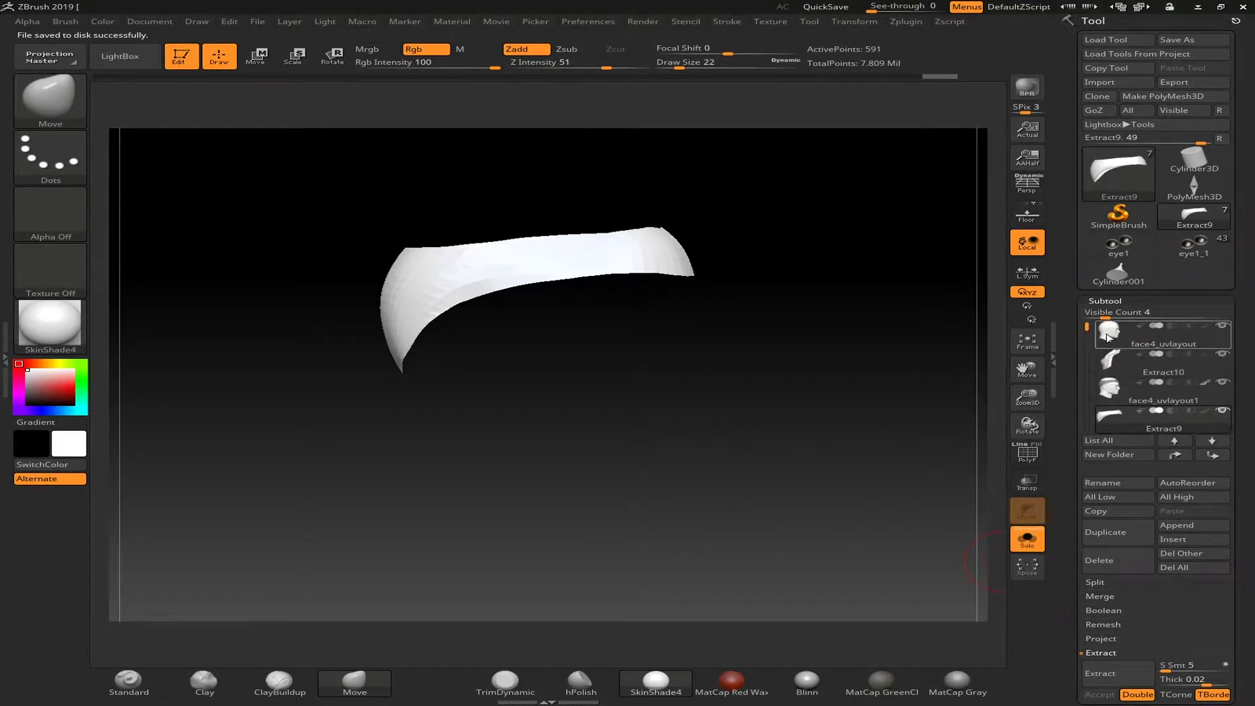
pyautogui.click(1088, 111)
pyautogui.click(738, 381)
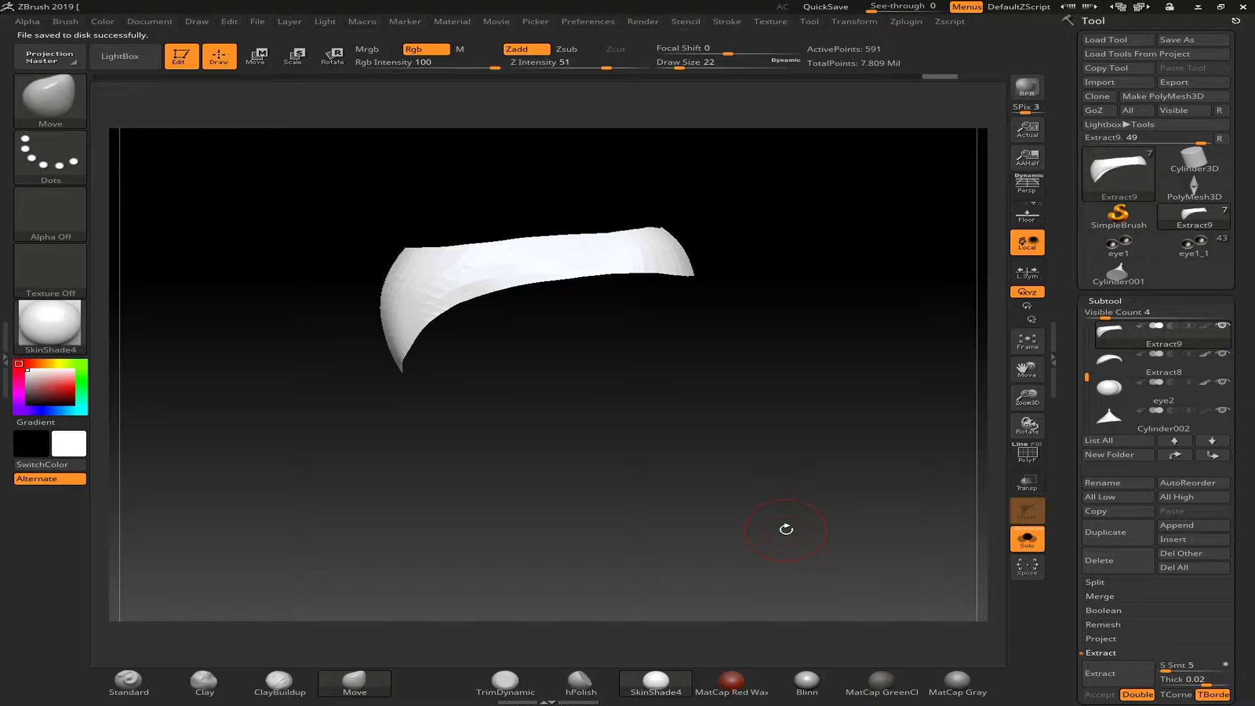
pyautogui.hotkey('alt', 'Tab')
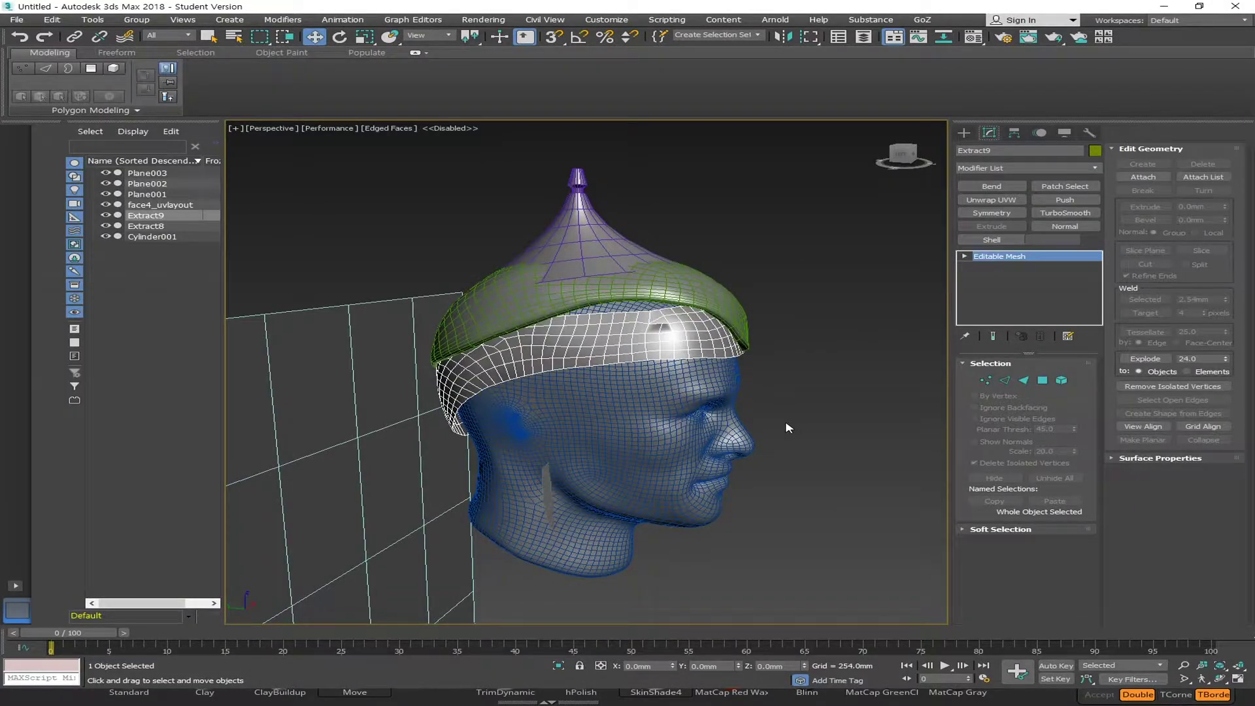
pyautogui.moveTo(764, 450)
pyautogui.keyDown('alt'); pyautogui.mouseDown(button='middle')
pyautogui.moveTo(723, 442)
pyautogui.moveTo(712, 453)
pyautogui.moveTo(755, 464)
pyautogui.mouseUp(button='middle'); pyautogui.keyUp('alt')
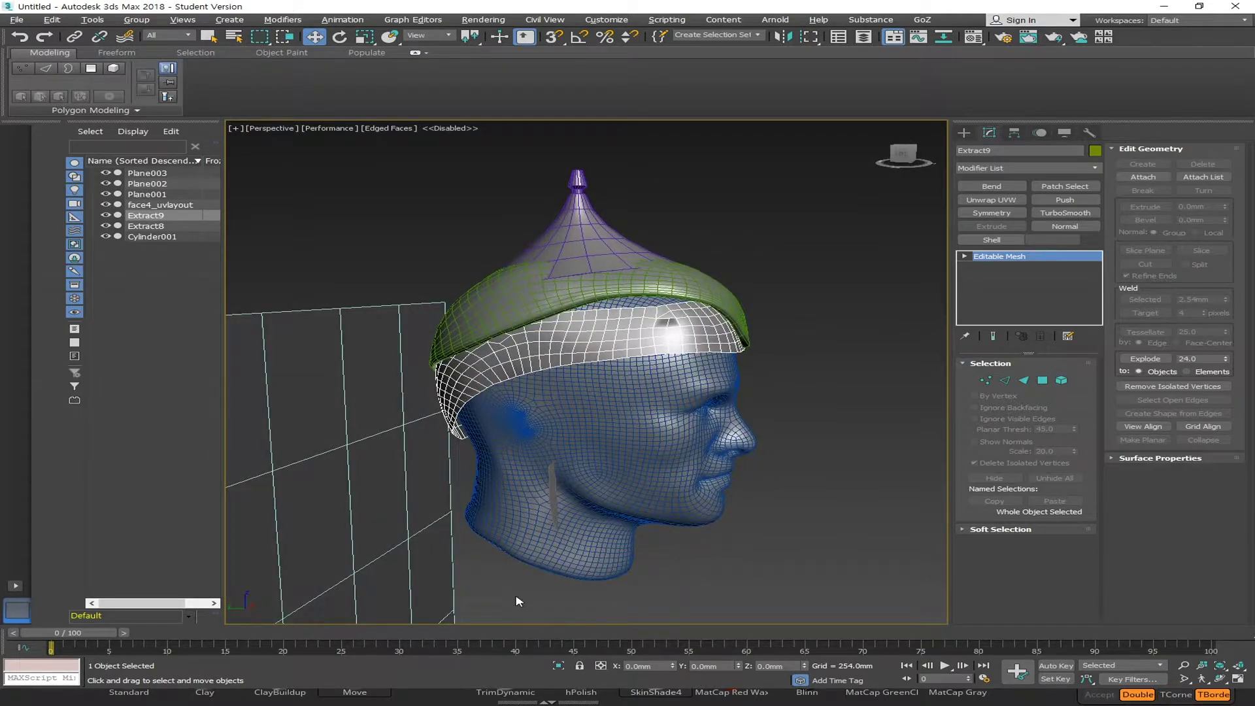
pyautogui.keyDown('alt'); pyautogui.moveTo(594, 284); pyautogui.dragTo(558, 282, button='middle'); pyautogui.keyUp('alt')
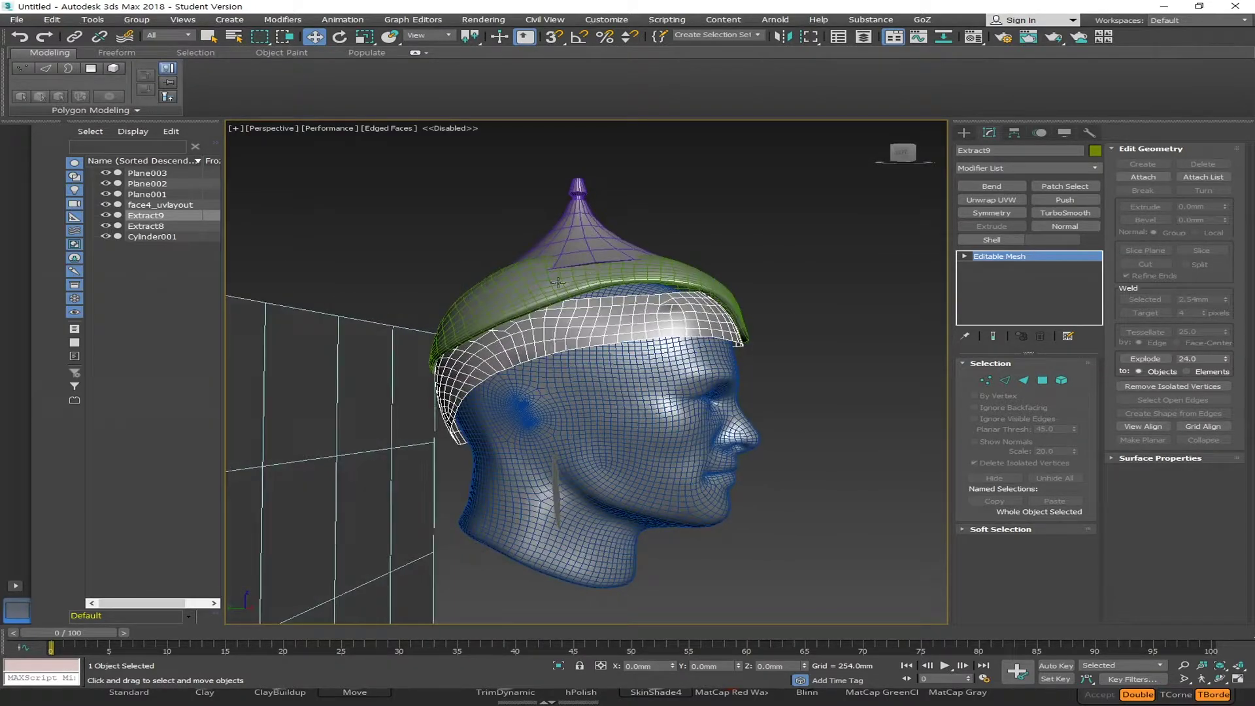
# - Switch to ZBrush, select the Extract10 neck piece and send it to 3ds Max through GoZ
pyautogui.hotkey('alt', 'Tab')
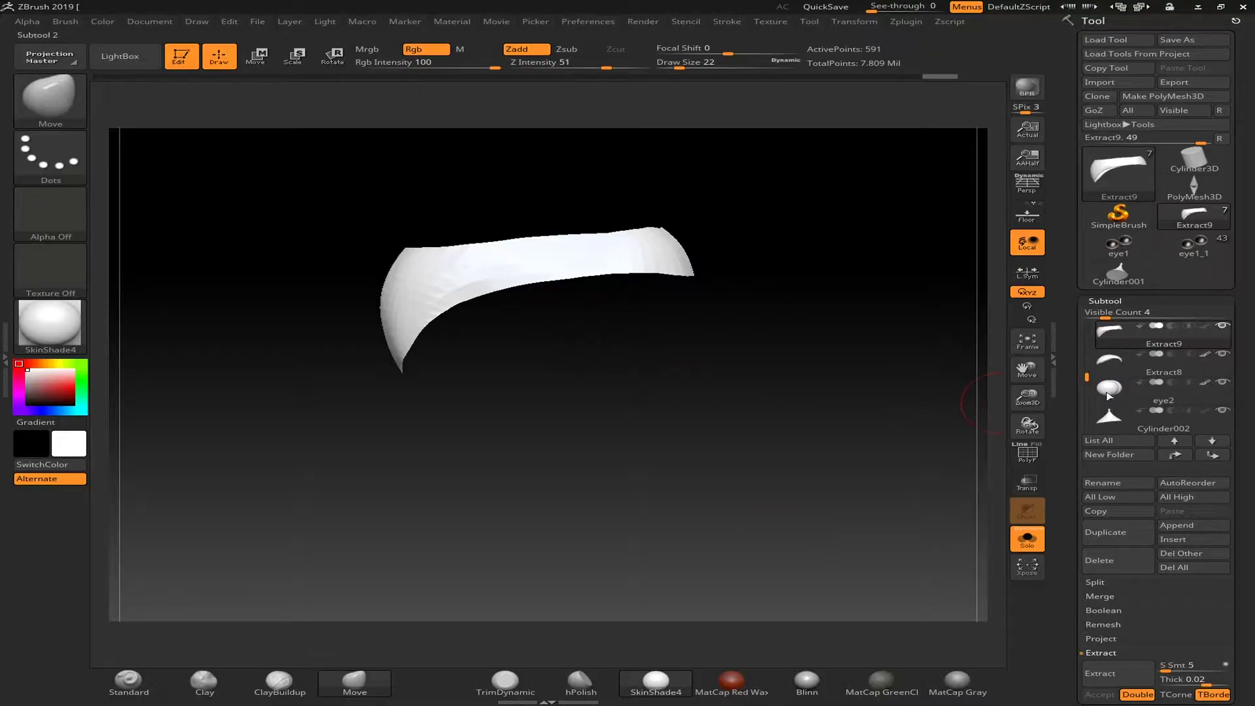
pyautogui.moveTo(1088, 378); pyautogui.dragTo(1089, 327)
pyautogui.click(1130, 370)
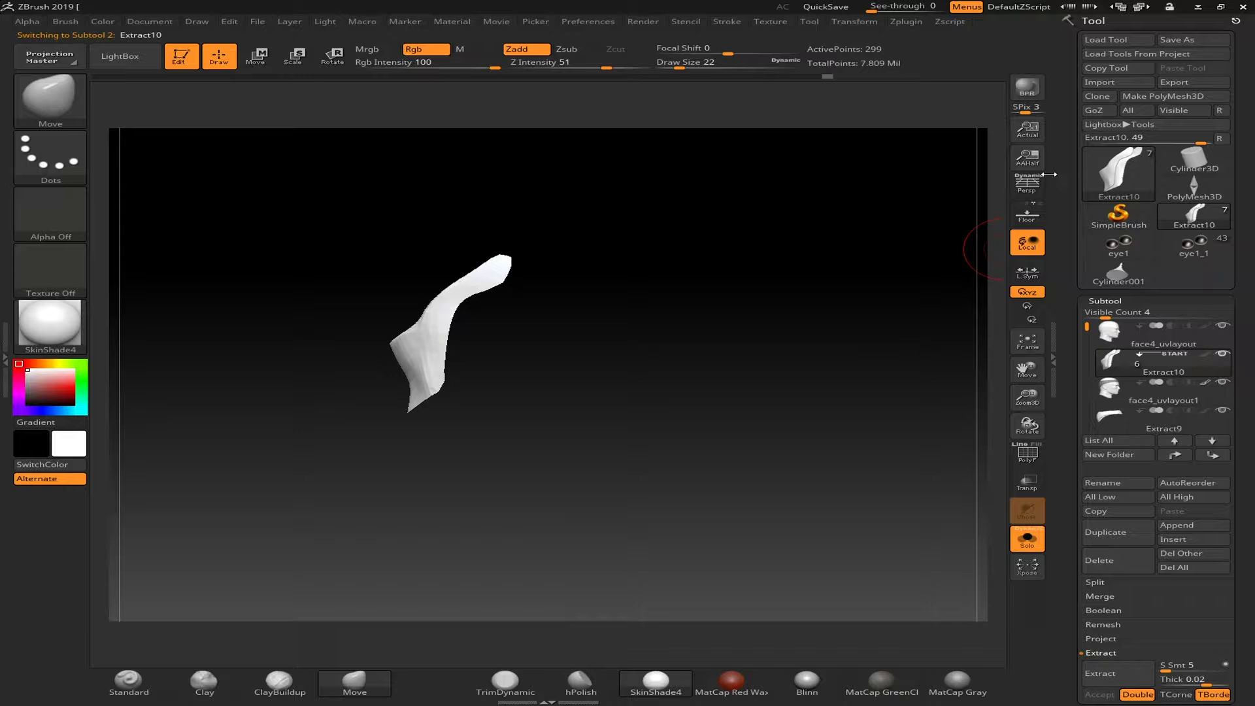
pyautogui.click(1097, 111)
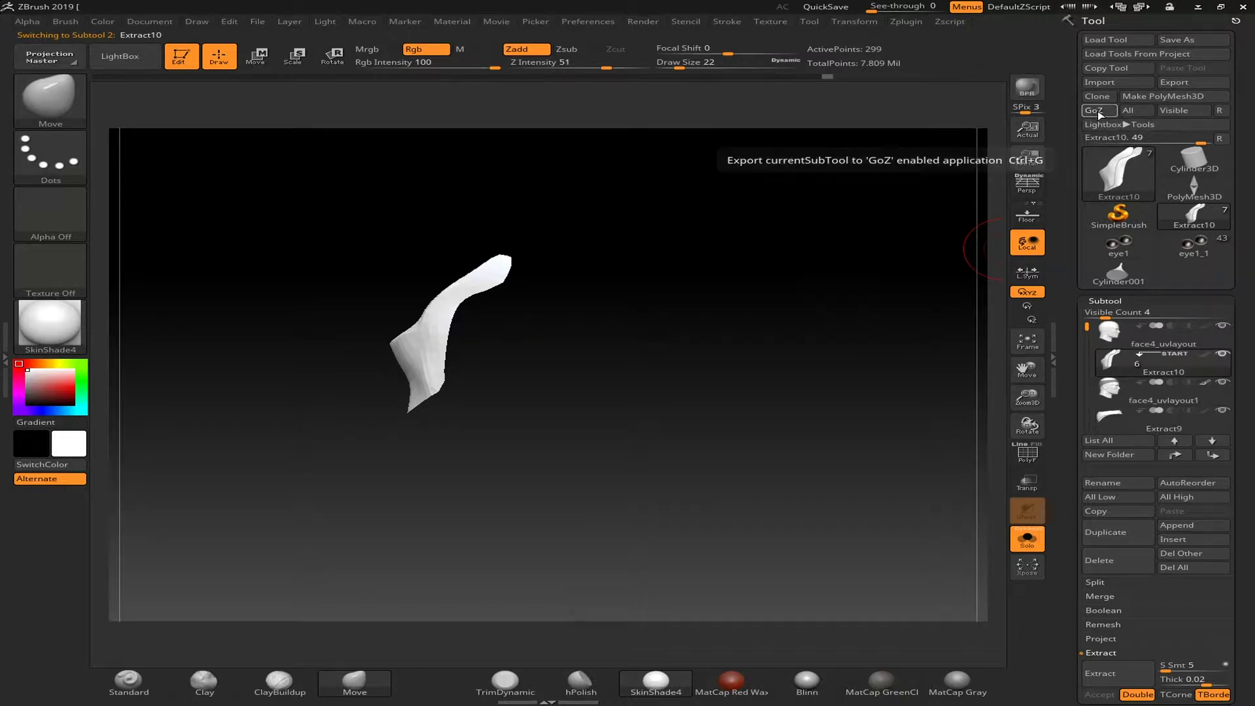
pyautogui.click(735, 385)
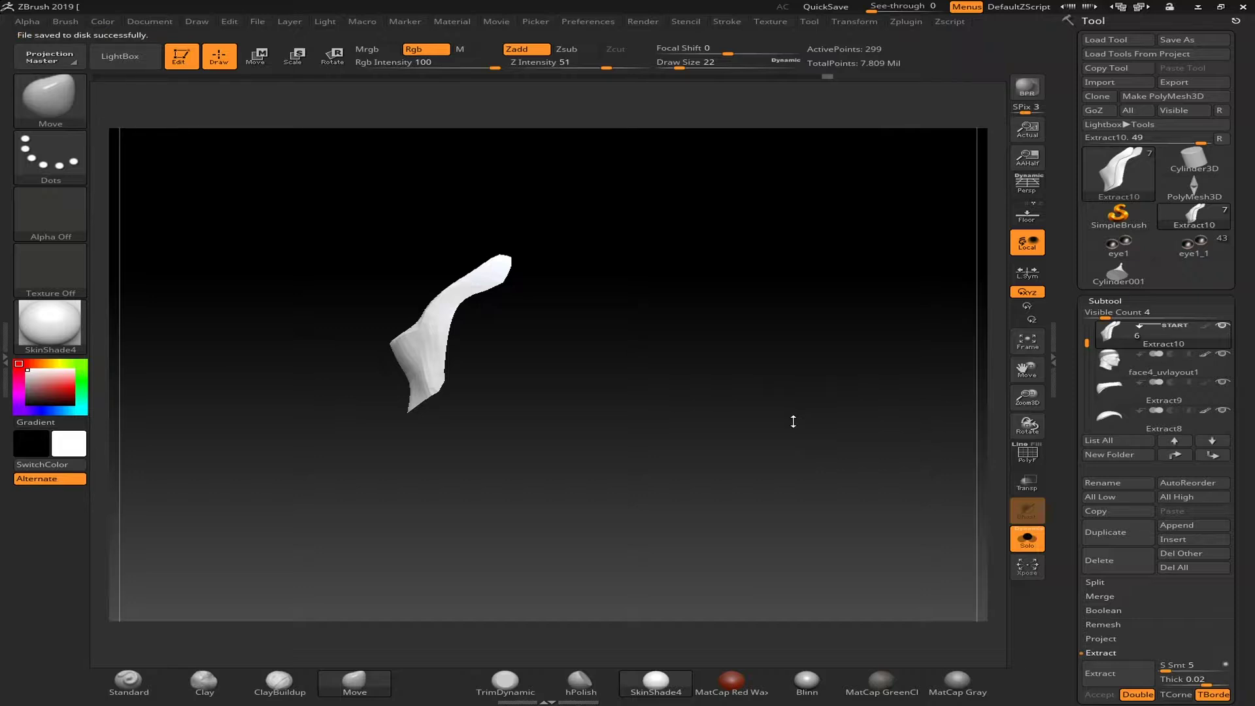
pyautogui.hotkey('alt', 'Tab')
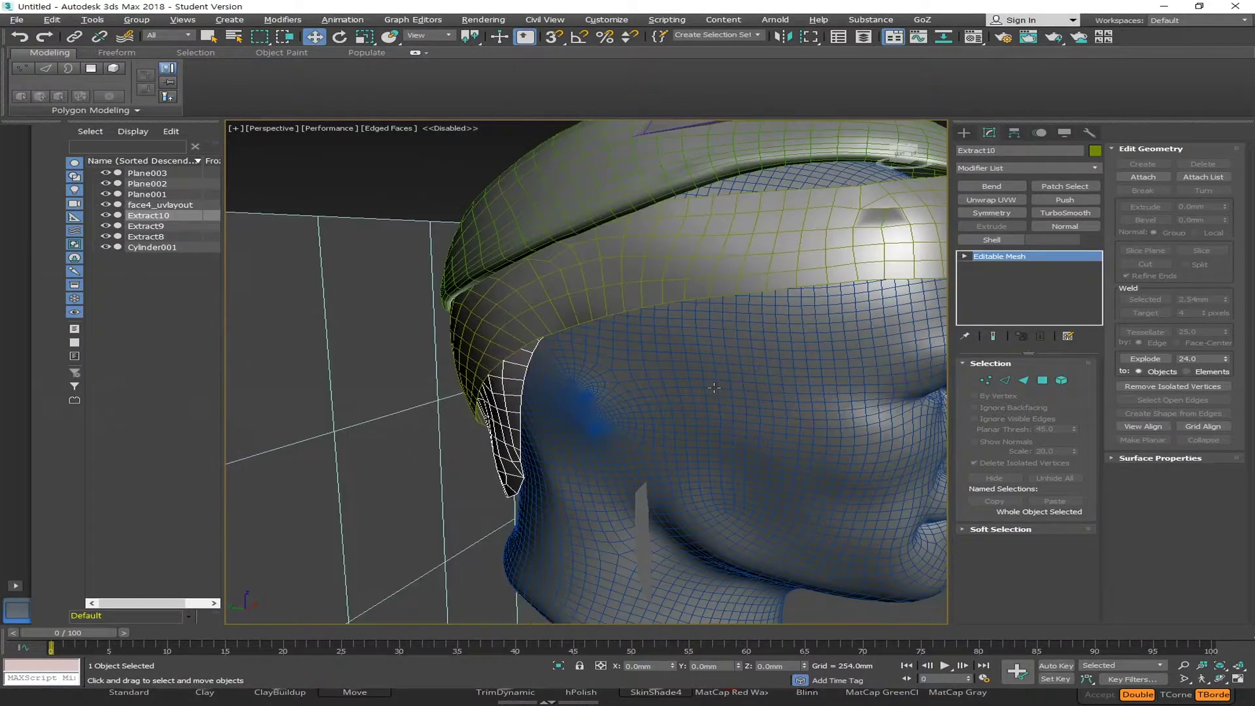
# - Select the helmet's rim and spire together and lower them about 15 mm along Z over the brow band
pyautogui.click(777, 268)
pyautogui.keyDown('ctrl'); pyautogui.click(720, 242); pyautogui.keyUp('ctrl')
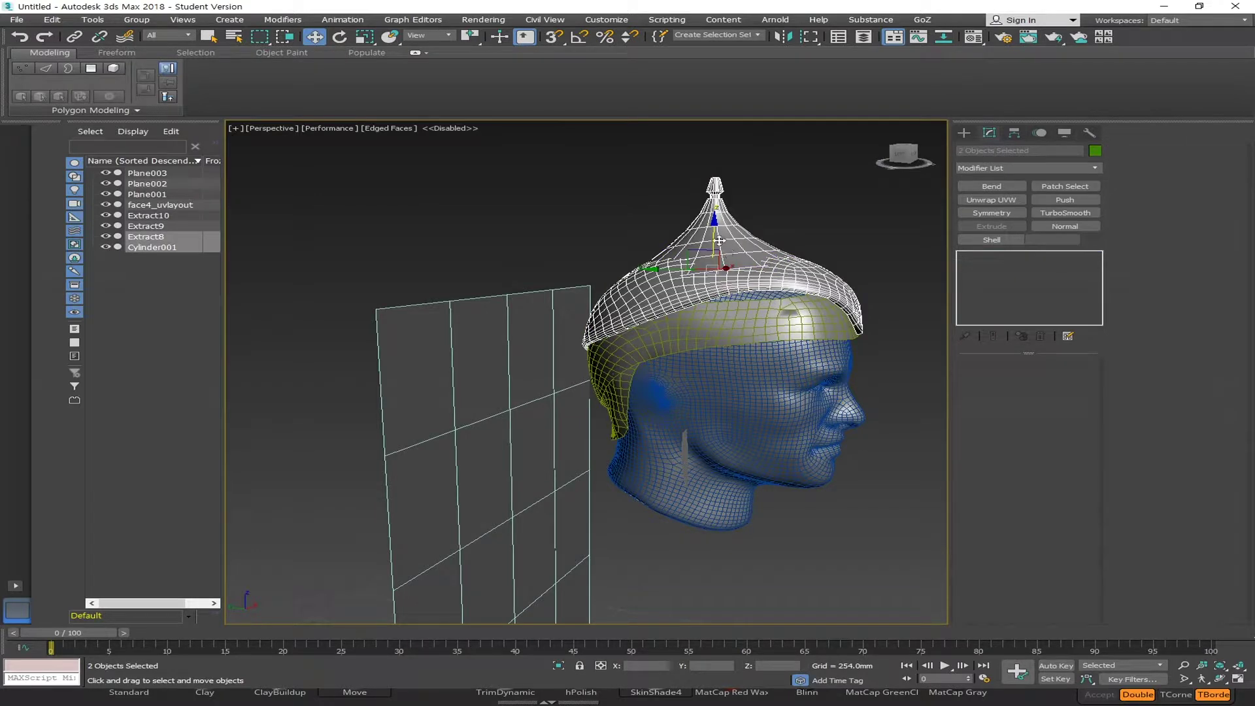
pyautogui.moveTo(711, 233); pyautogui.dragTo(711, 244)
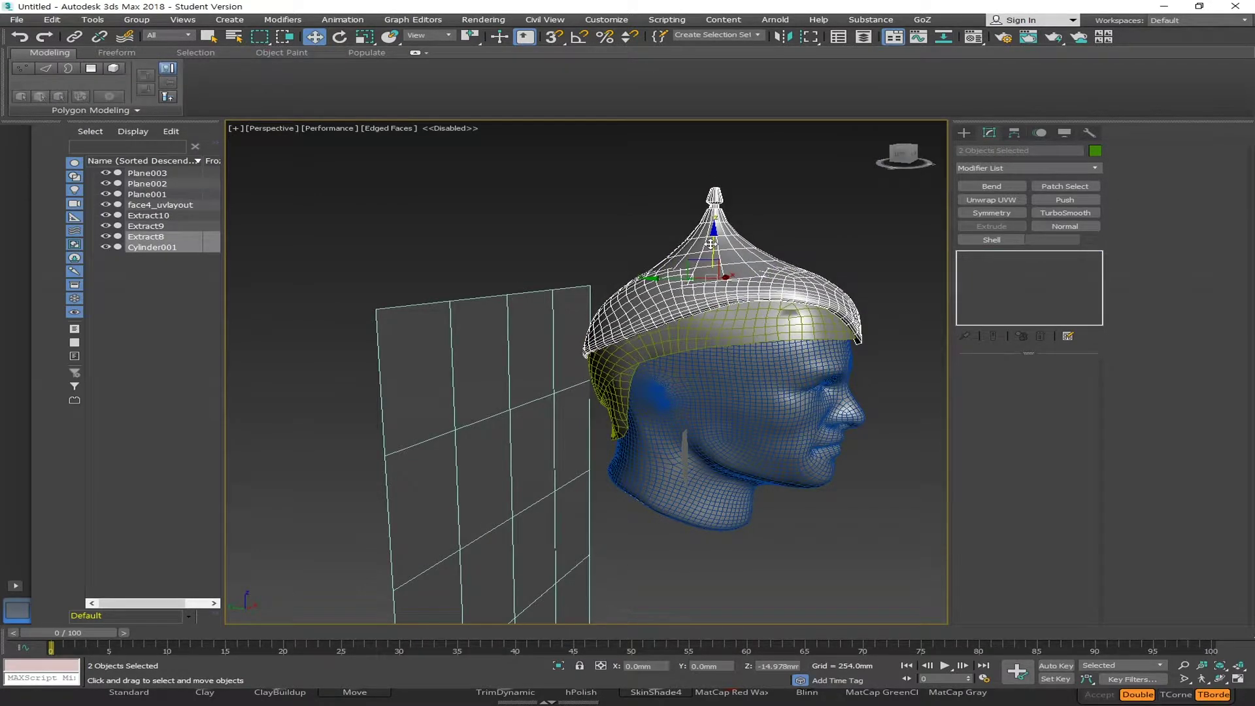
# - Select the curved brow guard (Plane002) inside the head and move it forward along Y, clear of the face
pyautogui.keyDown('alt'); pyautogui.moveTo(711, 247); pyautogui.dragTo(693, 425, button='middle'); pyautogui.keyUp('alt')
pyautogui.click(753, 457)
pyautogui.moveTo(765, 433); pyautogui.dragTo(551, 450)
# - Display the scene in wireframe and select the nose guard (Plane003) hidden inside the head
pyautogui.press('F3')
pyautogui.moveTo(577, 456)
pyautogui.keyDown('alt'); pyautogui.mouseDown(button='middle')
pyautogui.moveTo(841, 420)
pyautogui.moveTo(647, 382)
pyautogui.mouseUp(button='middle'); pyautogui.keyUp('alt')
pyautogui.scroll(-5, 785, 418)
pyautogui.scroll(6, 647, 382)
pyautogui.scroll(5, 647, 381)
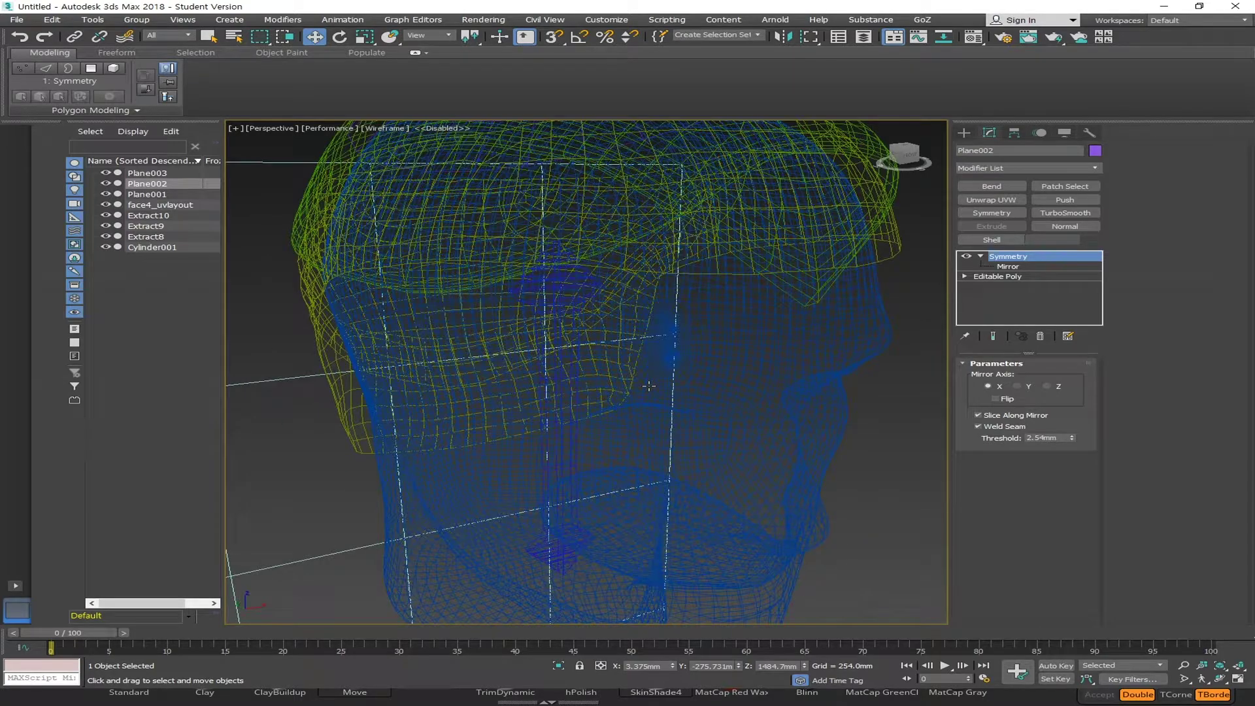
pyautogui.click(579, 353)
pyautogui.click(566, 337)
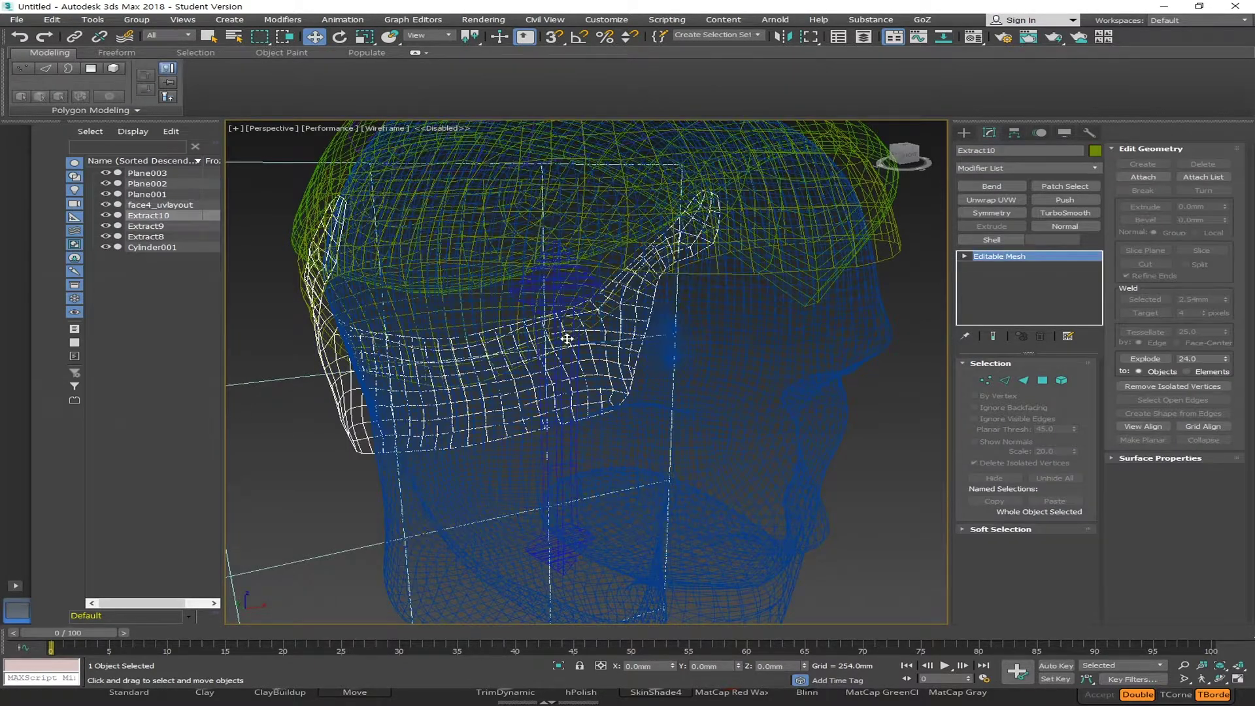
pyautogui.click(567, 338)
pyautogui.click(566, 337)
pyautogui.click(566, 338)
pyautogui.scroll(4, 562, 451)
pyautogui.click(604, 452)
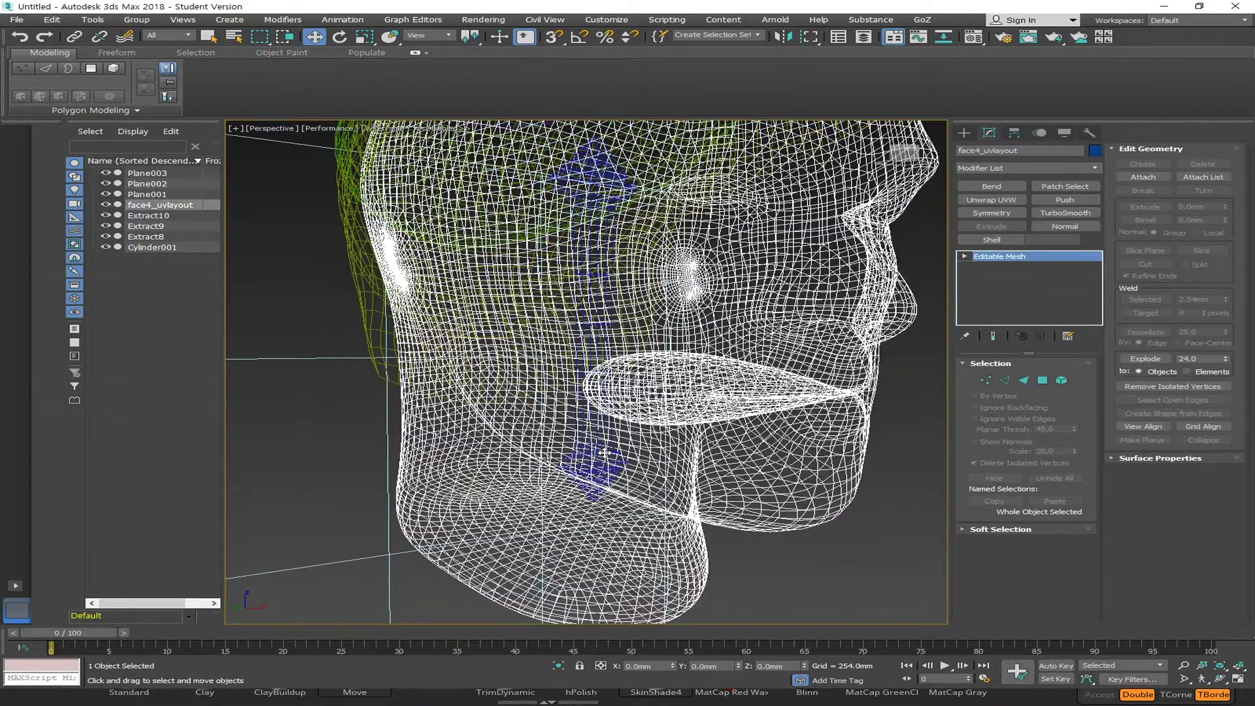
pyautogui.click(604, 452)
pyautogui.scroll(-5, 604, 452)
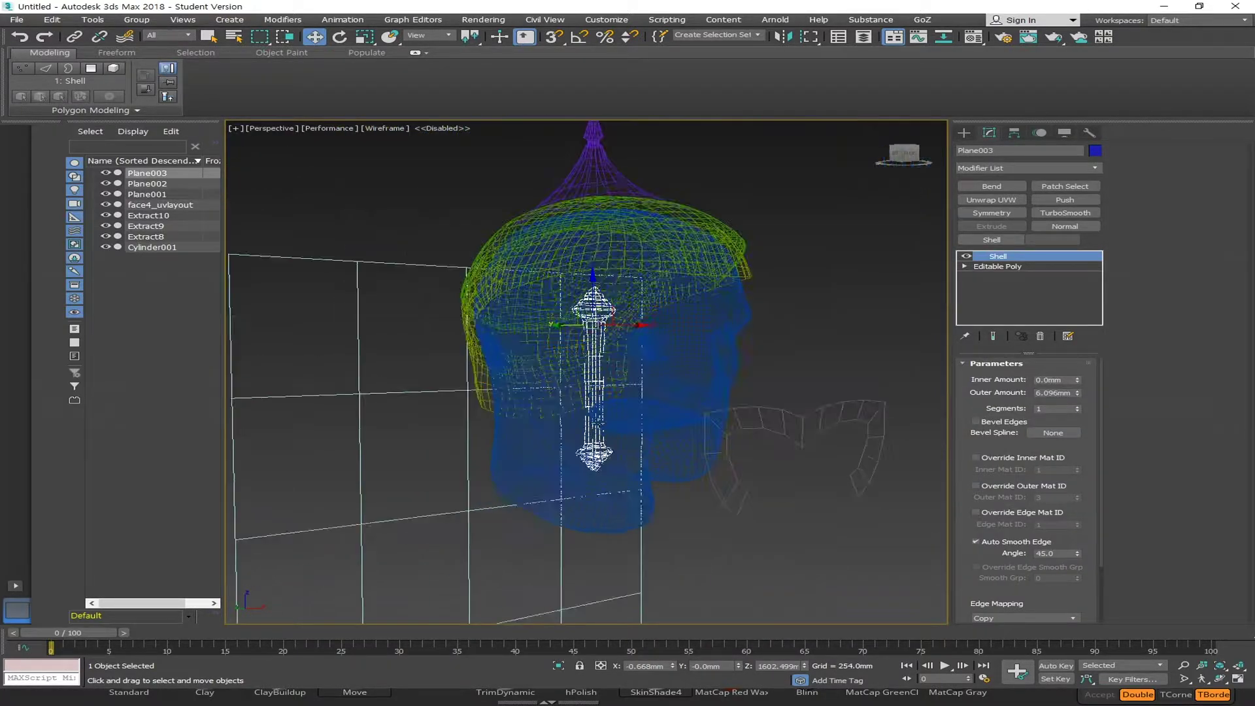
# - Move the nose guard forward out of the head, restore shaded display and raise it in front of the helmet's rim
pyautogui.keyDown('alt'); pyautogui.moveTo(603, 452); pyautogui.dragTo(634, 365, button='middle'); pyautogui.keyUp('alt')
pyautogui.moveTo(552, 314); pyautogui.dragTo(727, 381)
pyautogui.press('F3')
pyautogui.keyDown('alt'); pyautogui.moveTo(728, 381); pyautogui.dragTo(781, 317, button='middle'); pyautogui.keyUp('alt')
pyautogui.moveTo(782, 317); pyautogui.dragTo(787, 219)
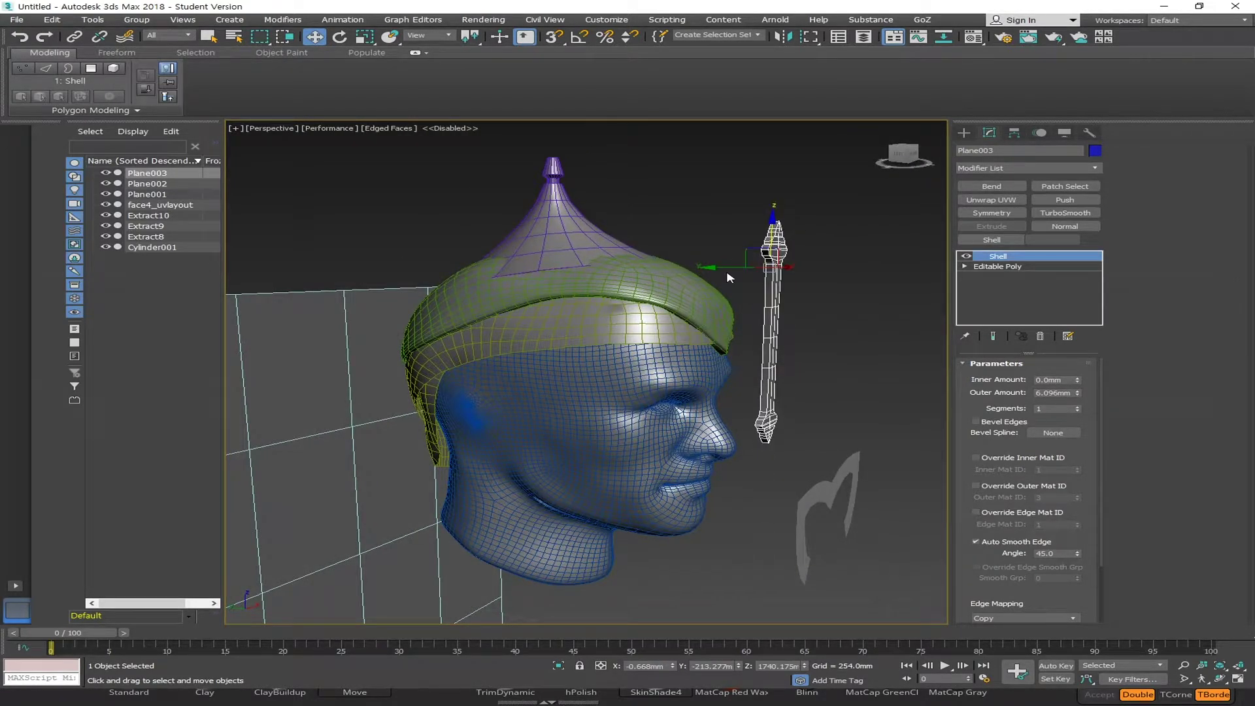
pyautogui.moveTo(719, 269); pyautogui.dragTo(688, 270)
# - Lower the nose guard along the centre of the face in the Front view
pyautogui.press('f')
pyautogui.scroll(-2, 672, 386)
pyautogui.scroll(10, 604, 386)
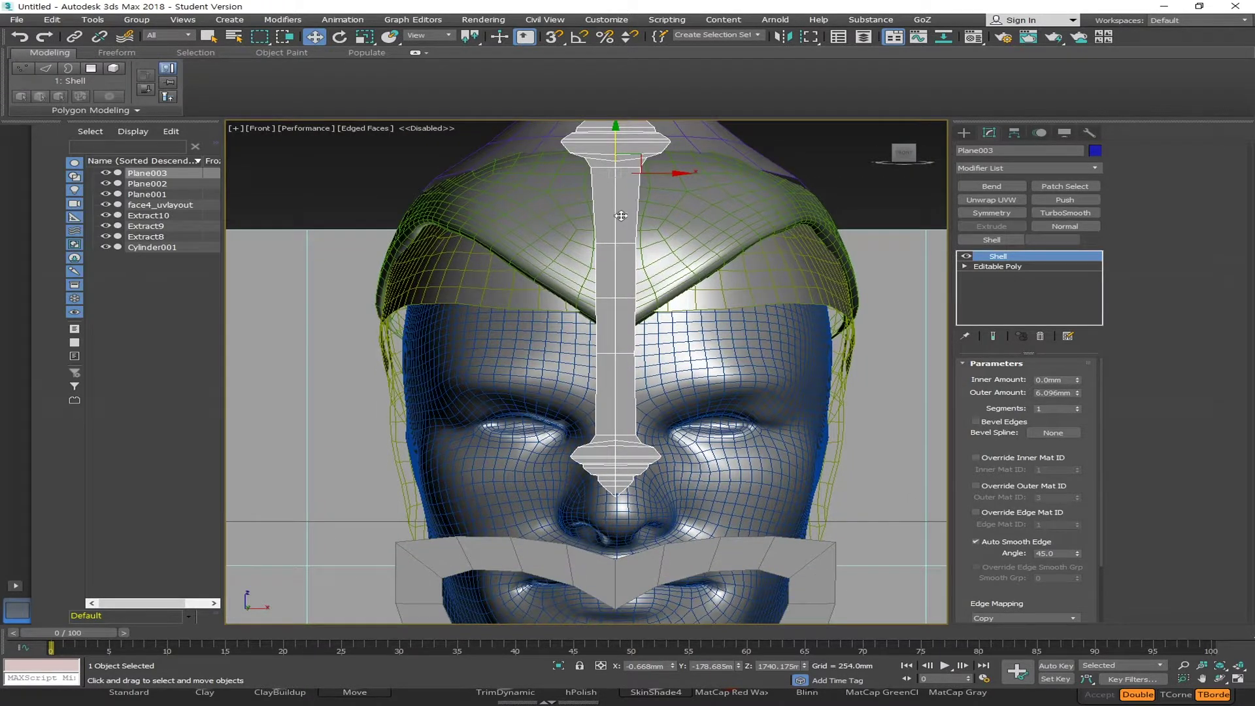
pyautogui.moveTo(625, 176); pyautogui.dragTo(626, 214)
# - Shift the nose guard along Y and rotate it so its lower end tilts outward, following the slope of the nose
pyautogui.keyDown('alt'); pyautogui.moveTo(626, 213); pyautogui.dragTo(651, 258, button='middle'); pyautogui.keyUp('alt')
pyautogui.moveTo(574, 253); pyautogui.dragTo(591, 256)
pyautogui.press('e')
pyautogui.moveTo(670, 233); pyautogui.dragTo(678, 228)
pyautogui.press('w')
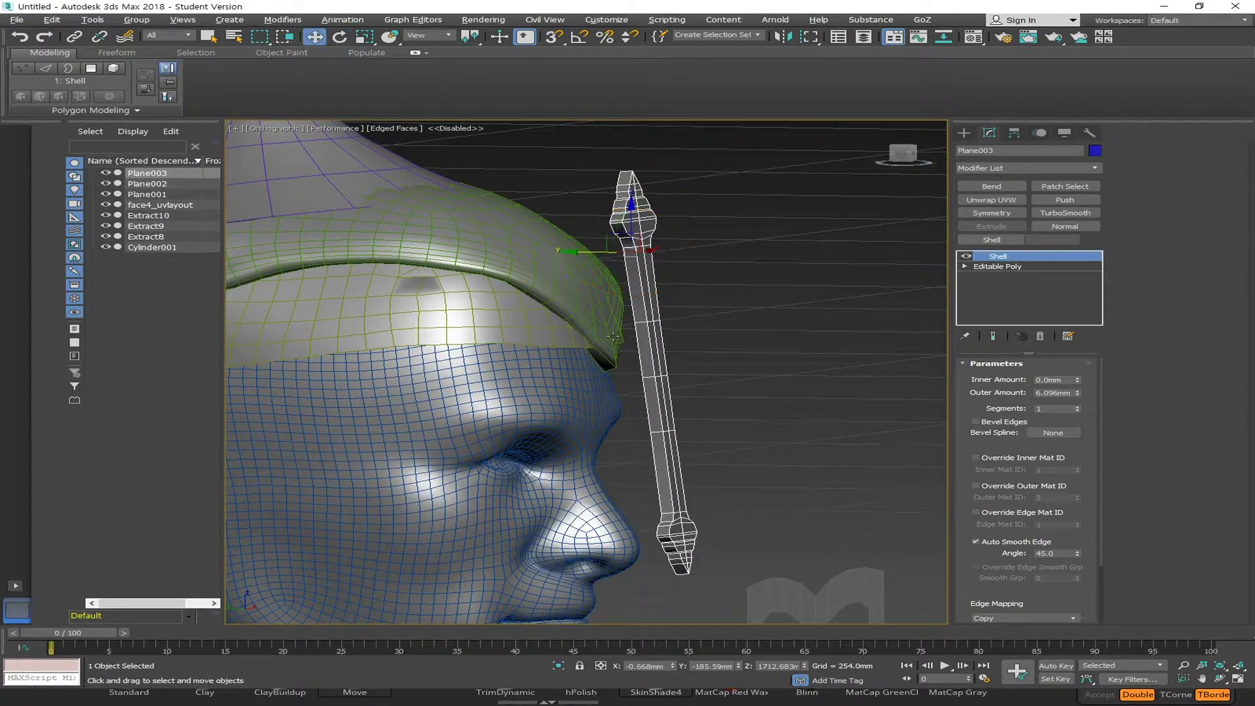
# - Move the nose guard back against the helmet's front rim, raise it slightly, and lower it about 5.7 mm in the Front view
pyautogui.keyDown('alt'); pyautogui.moveTo(666, 255); pyautogui.dragTo(598, 269, button='middle'); pyautogui.keyUp('alt')
pyautogui.moveTo(588, 256); pyautogui.dragTo(558, 257)
pyautogui.moveTo(600, 213); pyautogui.dragTo(599, 198)
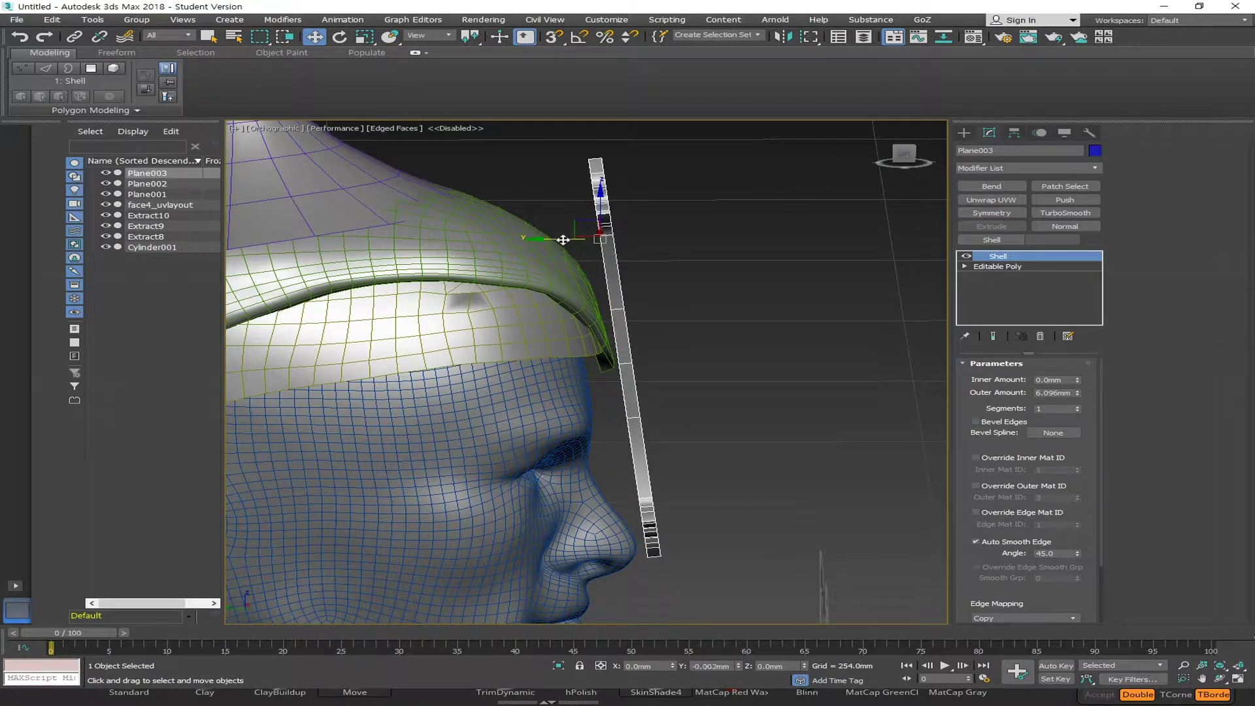
pyautogui.keyDown('alt'); pyautogui.moveTo(762, 353); pyautogui.dragTo(595, 379, button='middle'); pyautogui.keyUp('alt')
pyautogui.scroll(-3, 599, 386)
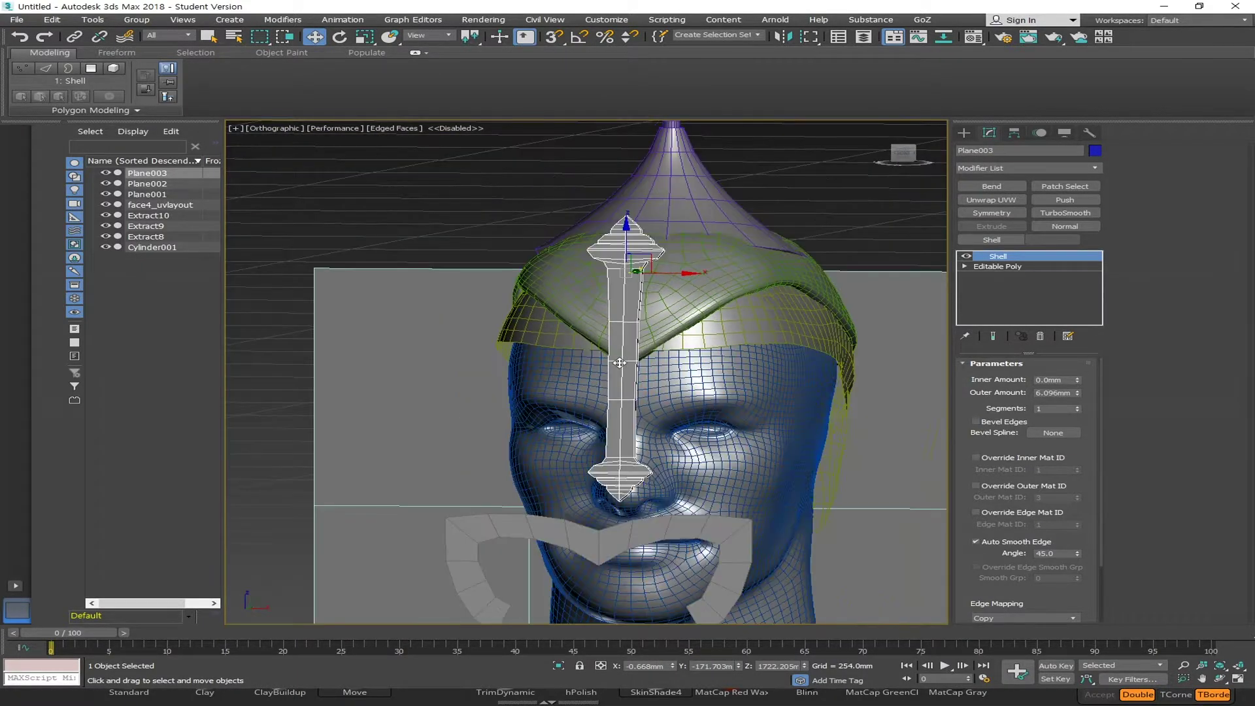
pyautogui.press('f')
pyautogui.scroll(7, 579, 301)
pyautogui.scroll(4, 579, 301)
pyautogui.scroll(3, 732, 392)
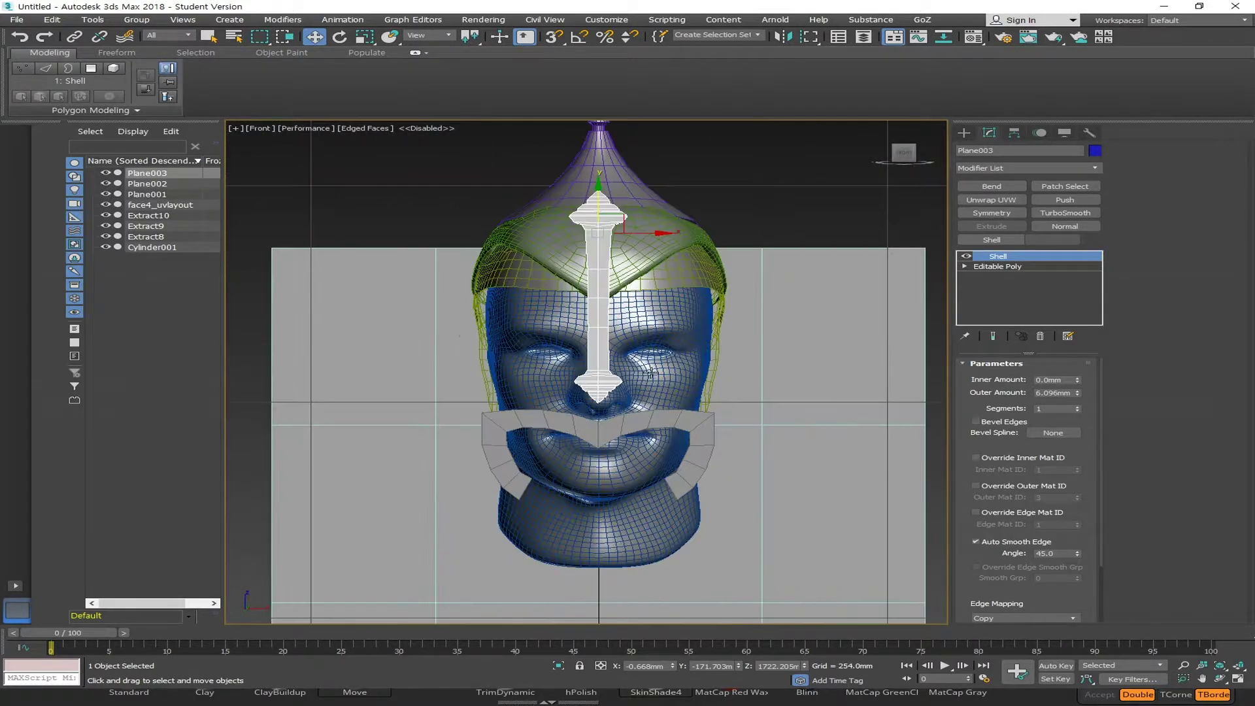
pyautogui.moveTo(597, 191); pyautogui.dragTo(596, 195)
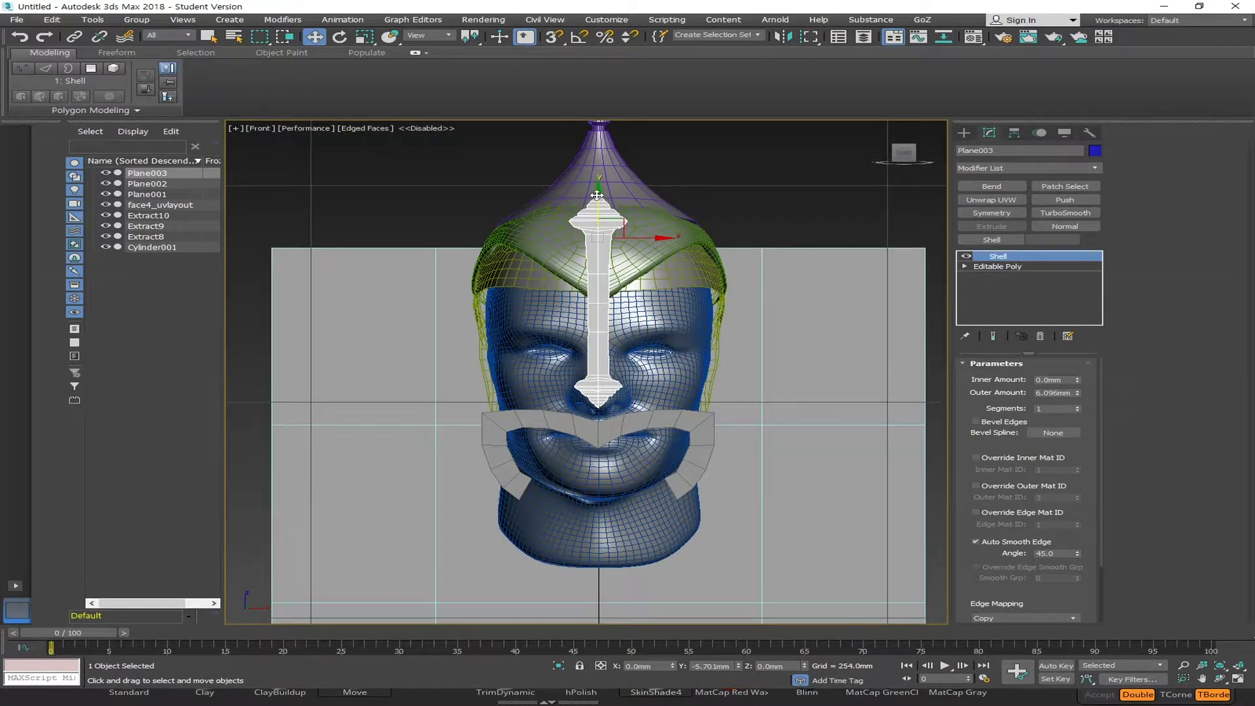
# - Select the curved brow guard (Plane002), raise it and move it back to the forehead by the nose guard in the Left view
pyautogui.keyDown('alt'); pyautogui.moveTo(644, 364); pyautogui.dragTo(667, 403, button='middle'); pyautogui.keyUp('alt')
pyautogui.click(673, 435)
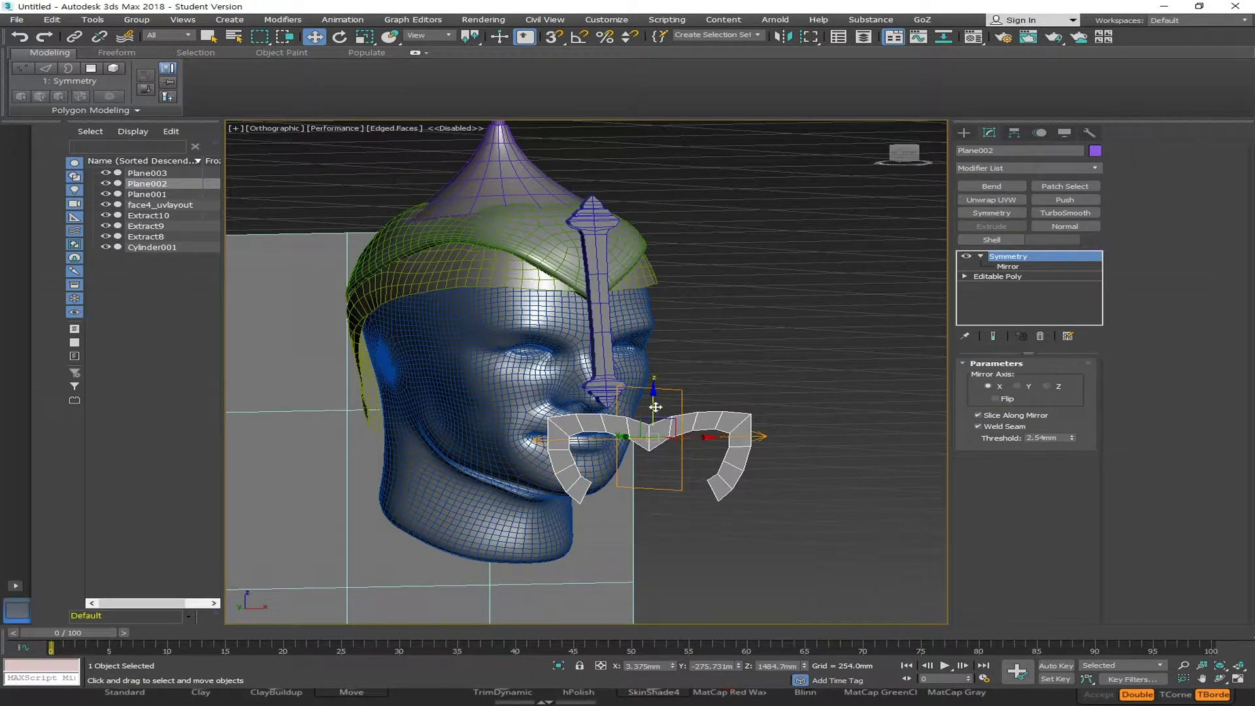
pyautogui.moveTo(655, 407); pyautogui.dragTo(665, 359)
pyautogui.press('f')
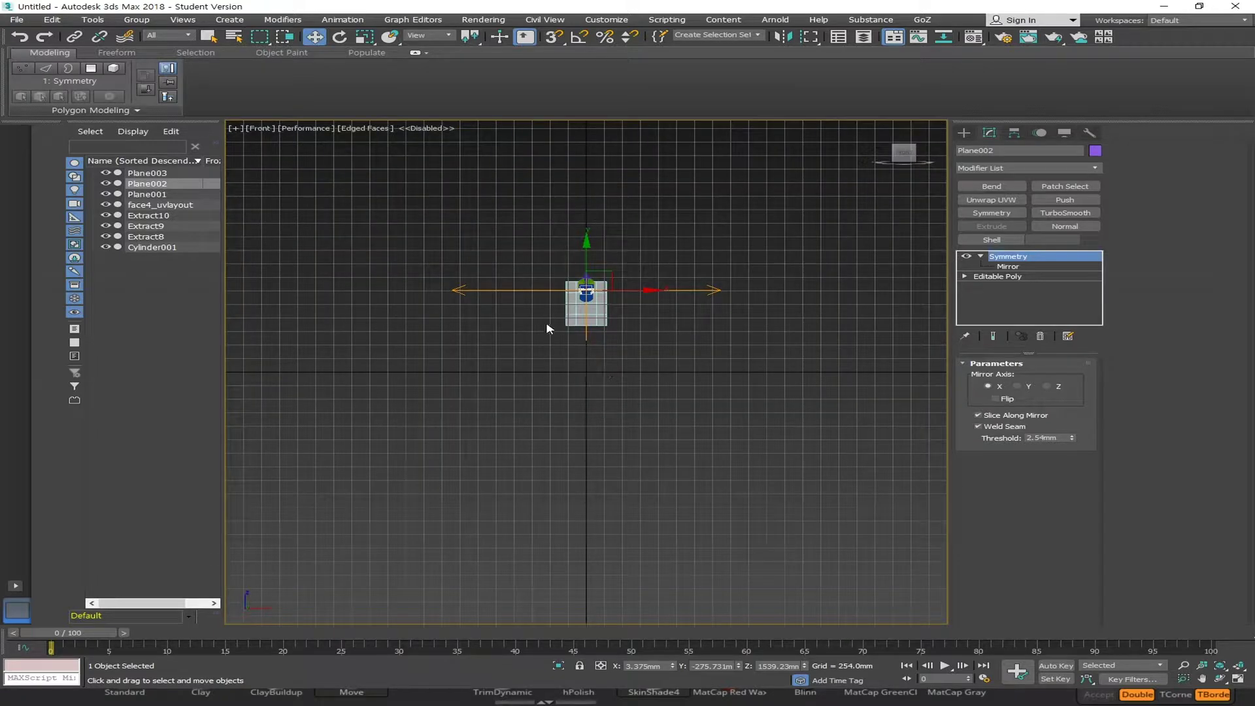
pyautogui.press('l')
pyautogui.press('z')
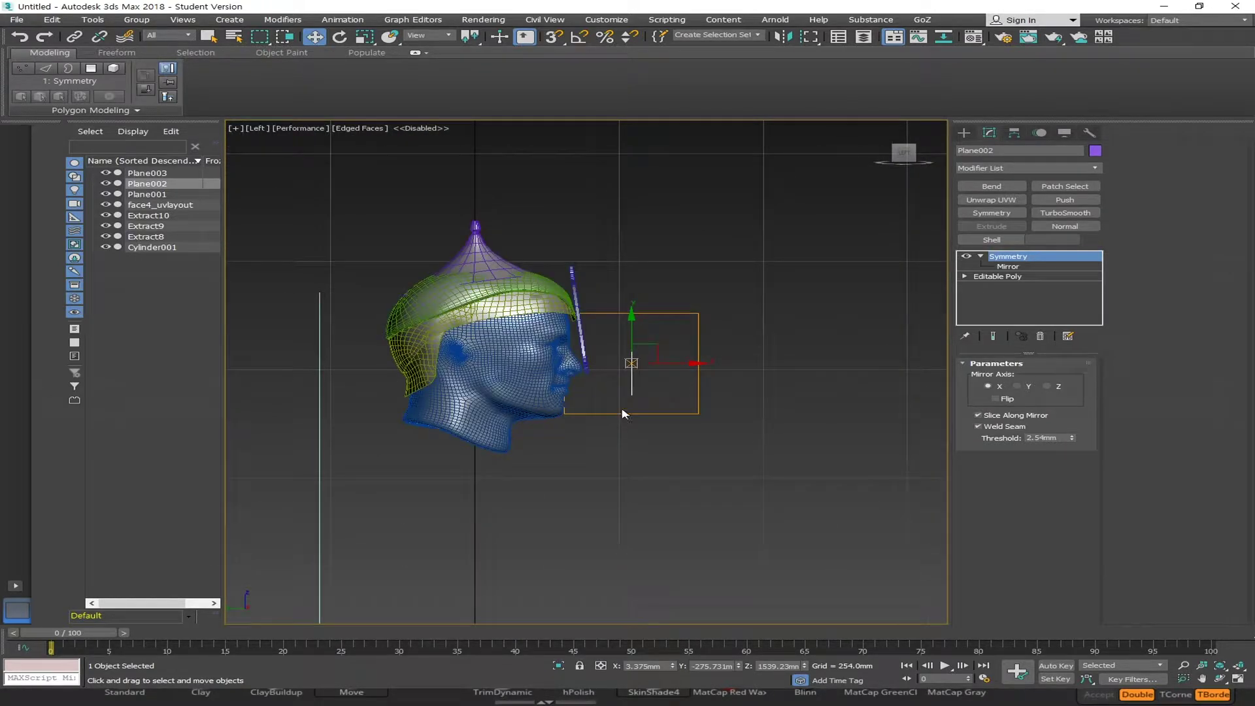
pyautogui.moveTo(660, 356); pyautogui.dragTo(602, 298)
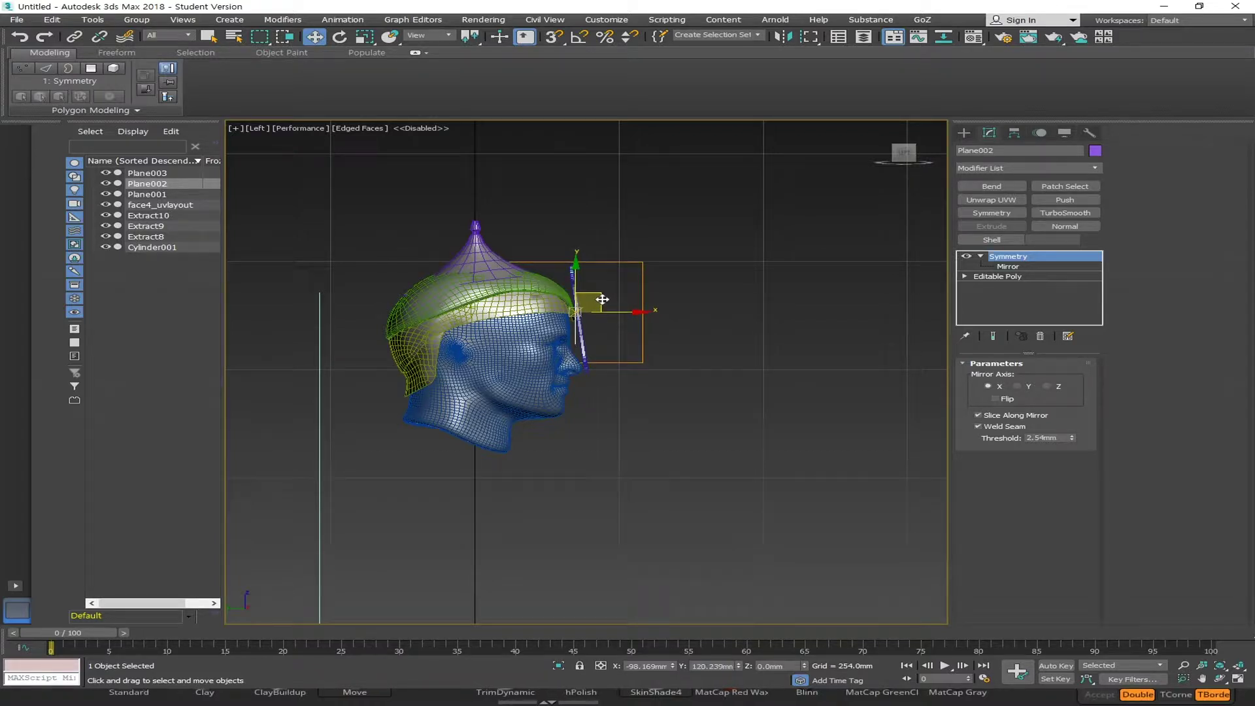
# - Switch to Chrome, examine how the brow guard and nose guard sit in the helmet reference photo, and return to 3ds Max
pyautogui.hotkey('alt', 'Tab')
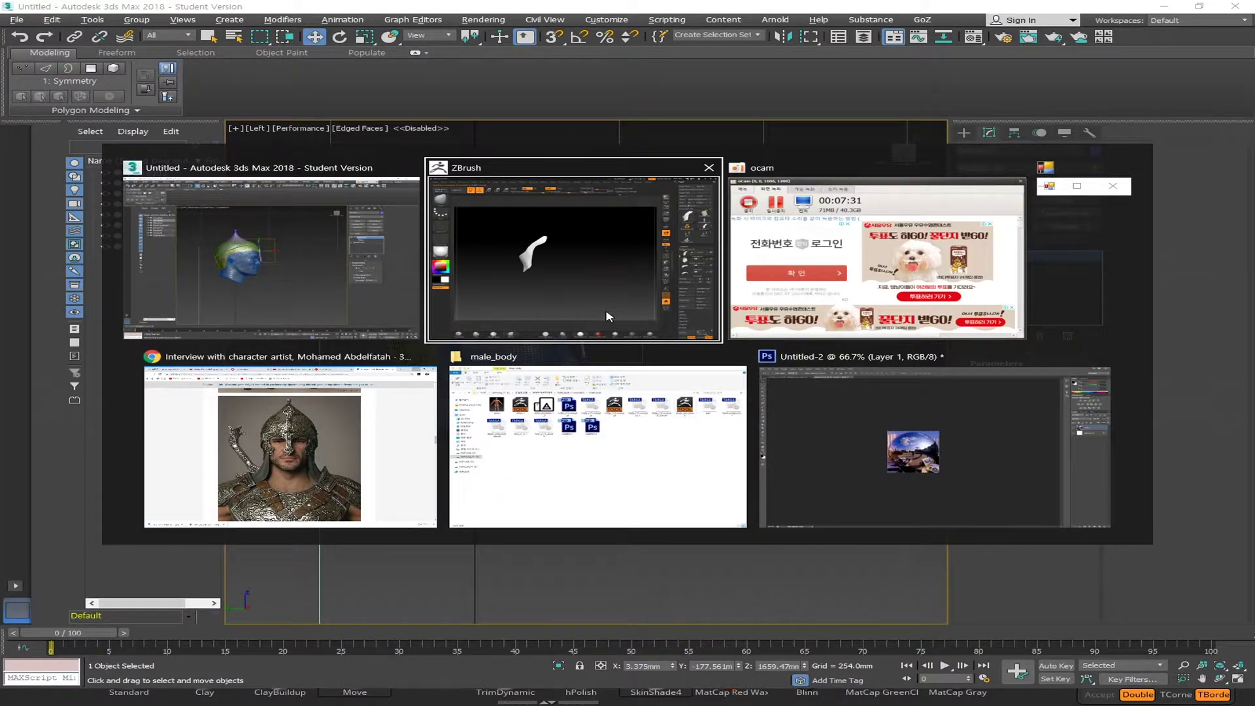
pyautogui.hotkey('alt', 'Tab')
pyautogui.hotkey('alt', 'Tab')
pyautogui.hotkey('alt', 'Tab')
pyautogui.hotkey('alt', 'Tab')
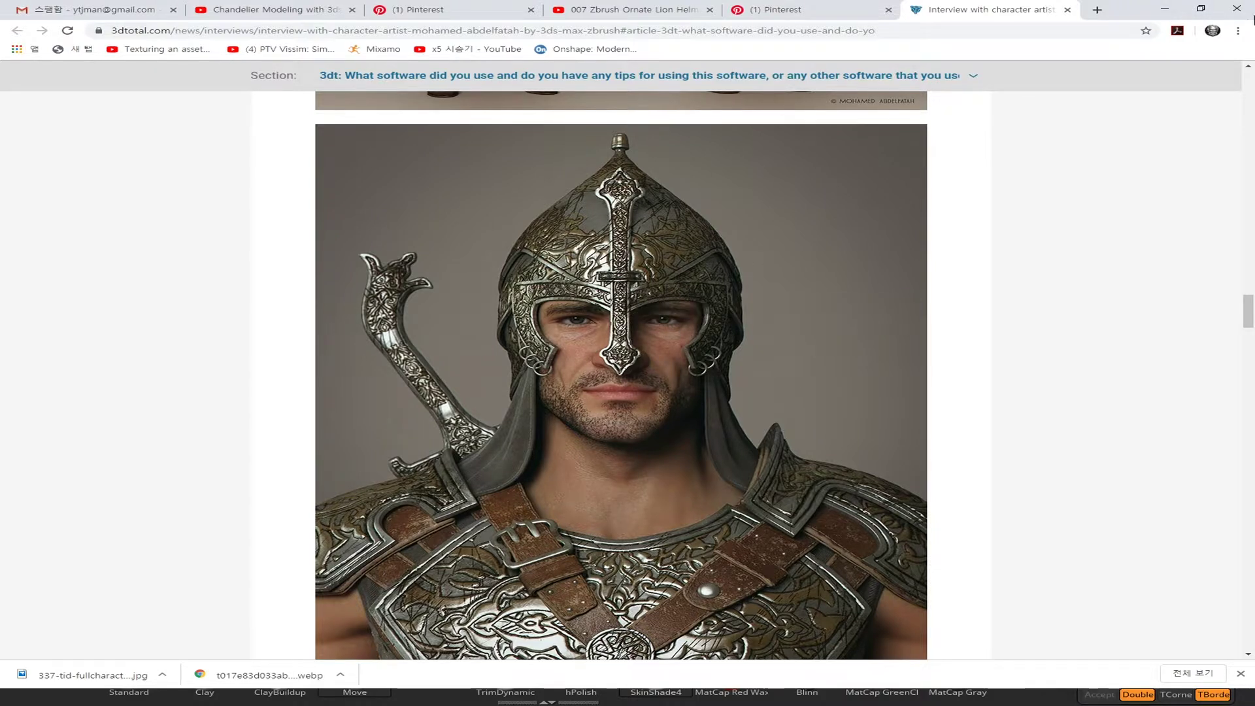
pyautogui.click(1166, 10)
pyautogui.hotkey('alt', 'Tab')
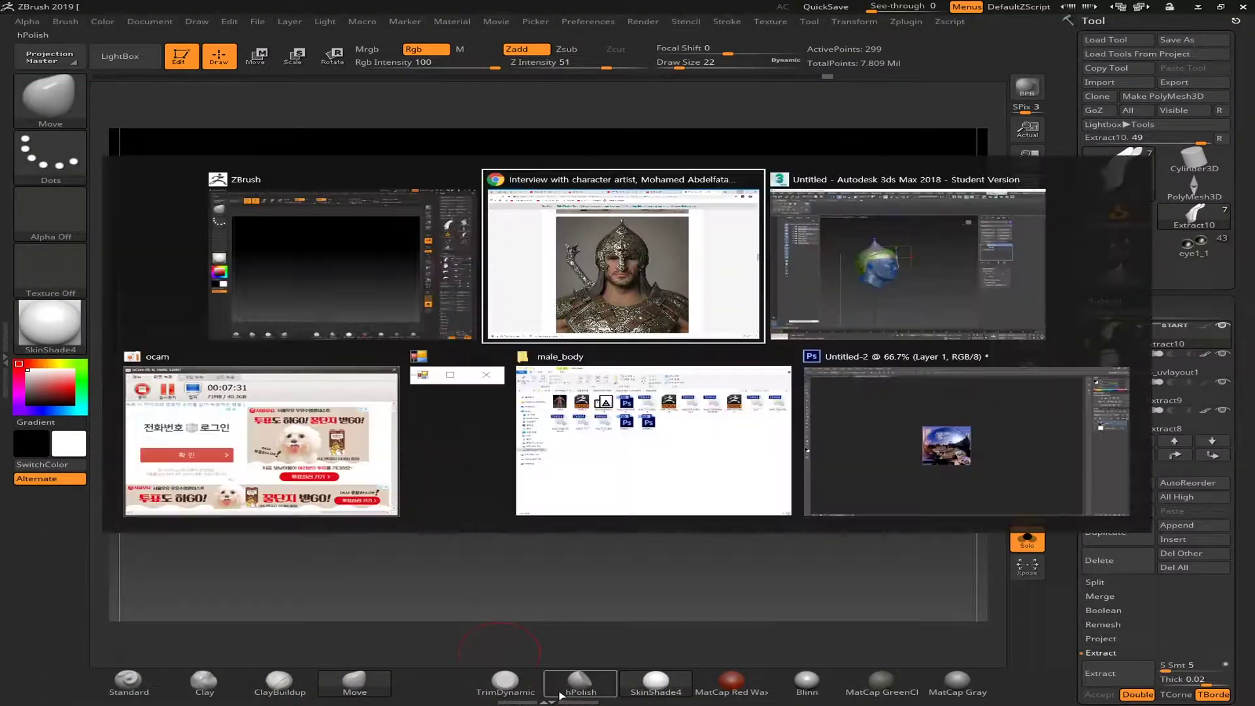
pyautogui.hotkey('alt', 'Tab')
# - Nudge the brow guard slightly back along Y behind the nose guard and convert it to an Editable Poly
pyautogui.scroll(5, 616, 373)
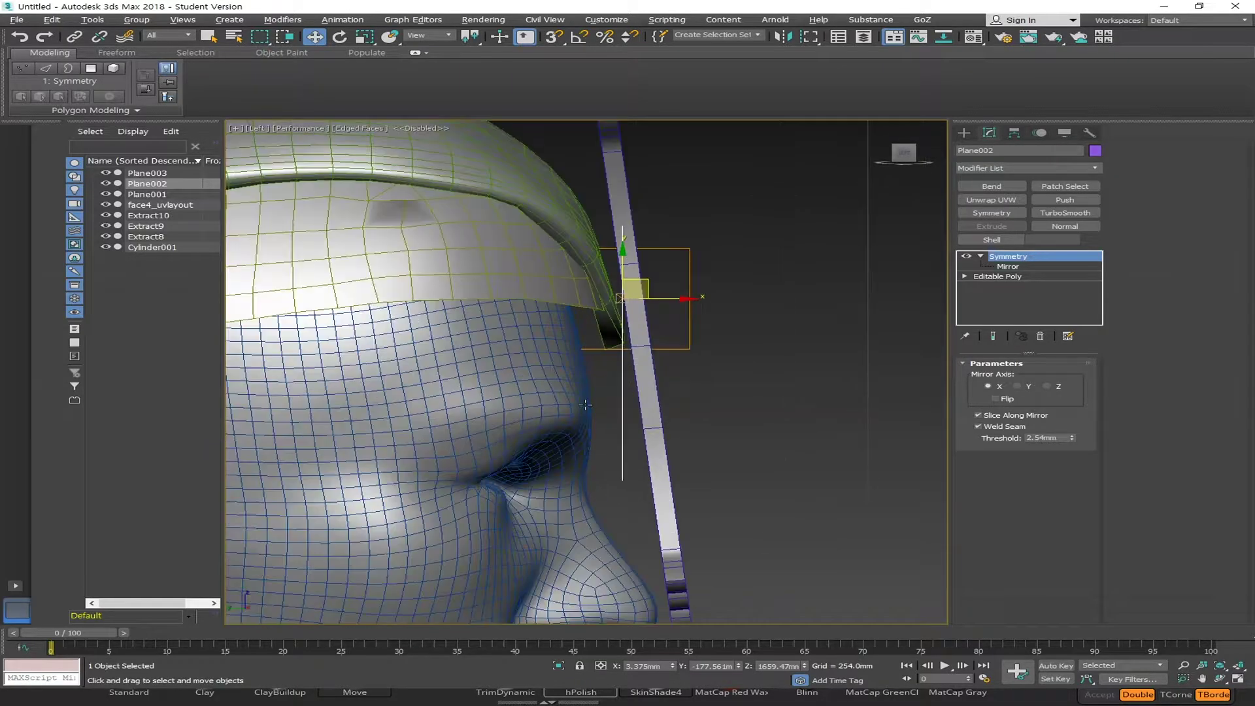
pyautogui.keyDown('alt'); pyautogui.moveTo(616, 397); pyautogui.dragTo(650, 316, button='middle'); pyautogui.keyUp('alt')
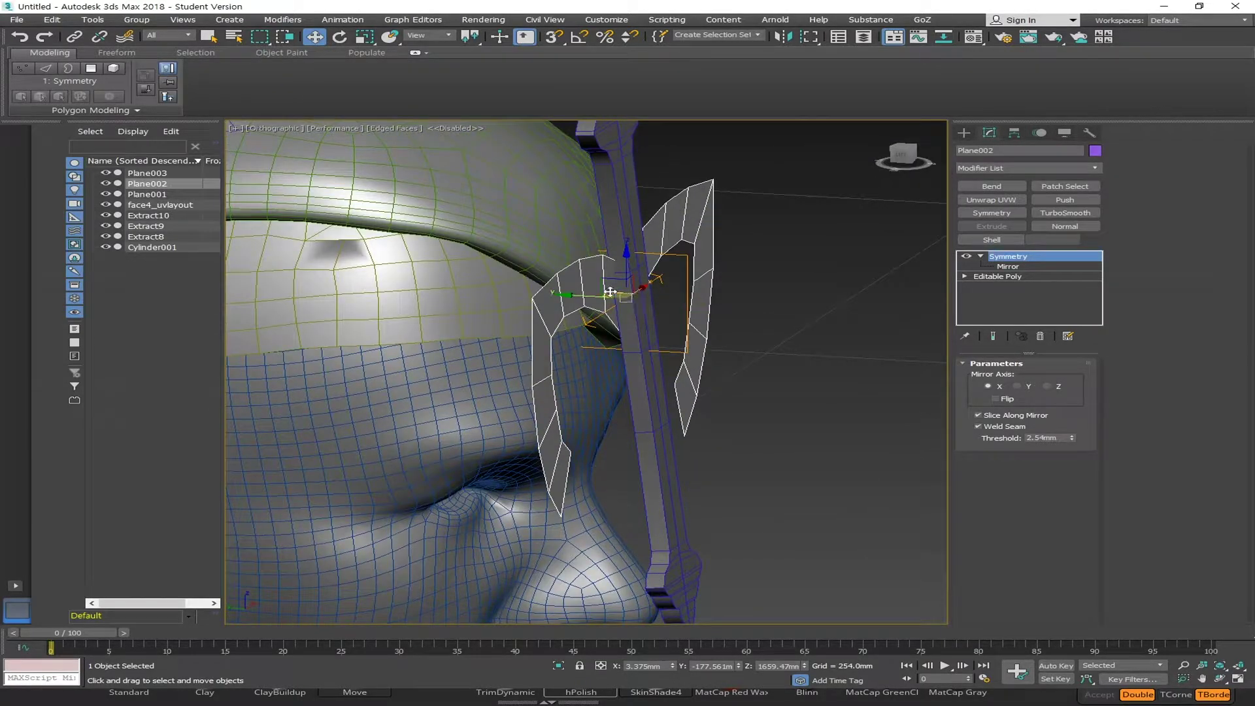
pyautogui.moveTo(593, 297); pyautogui.dragTo(591, 299)
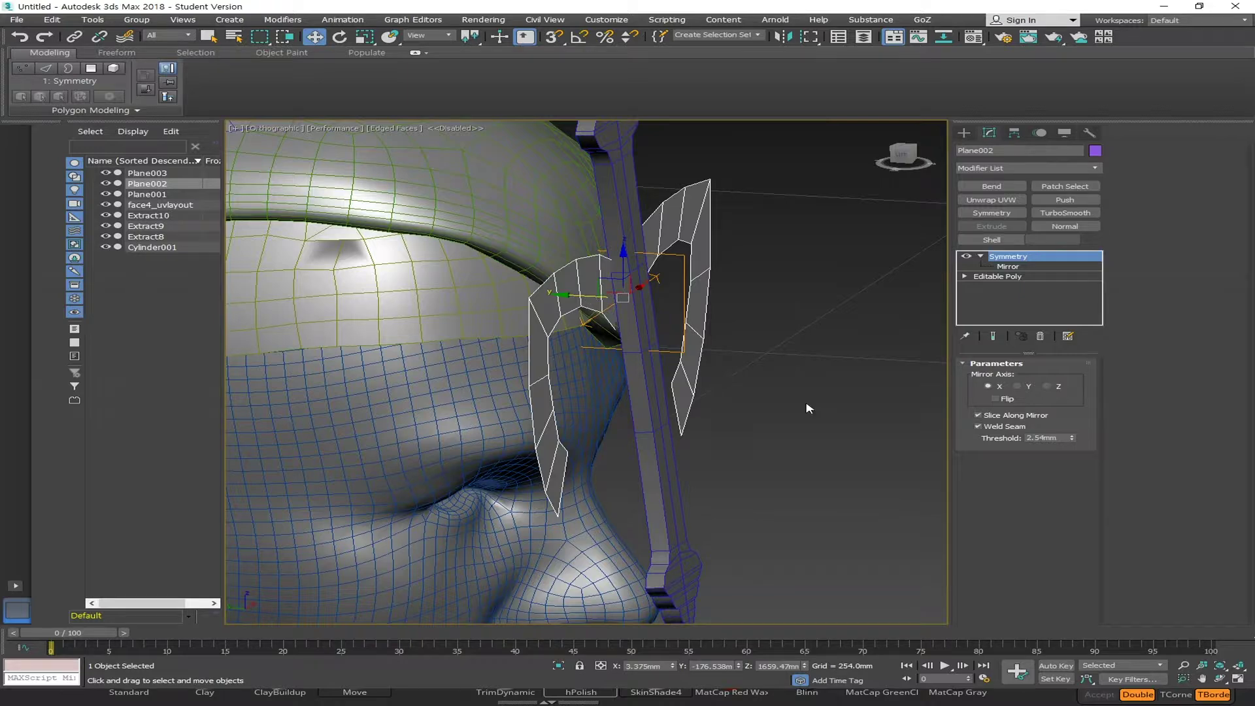
pyautogui.keyDown('alt'); pyautogui.moveTo(825, 343); pyautogui.dragTo(691, 354, button='middle'); pyautogui.keyUp('alt')
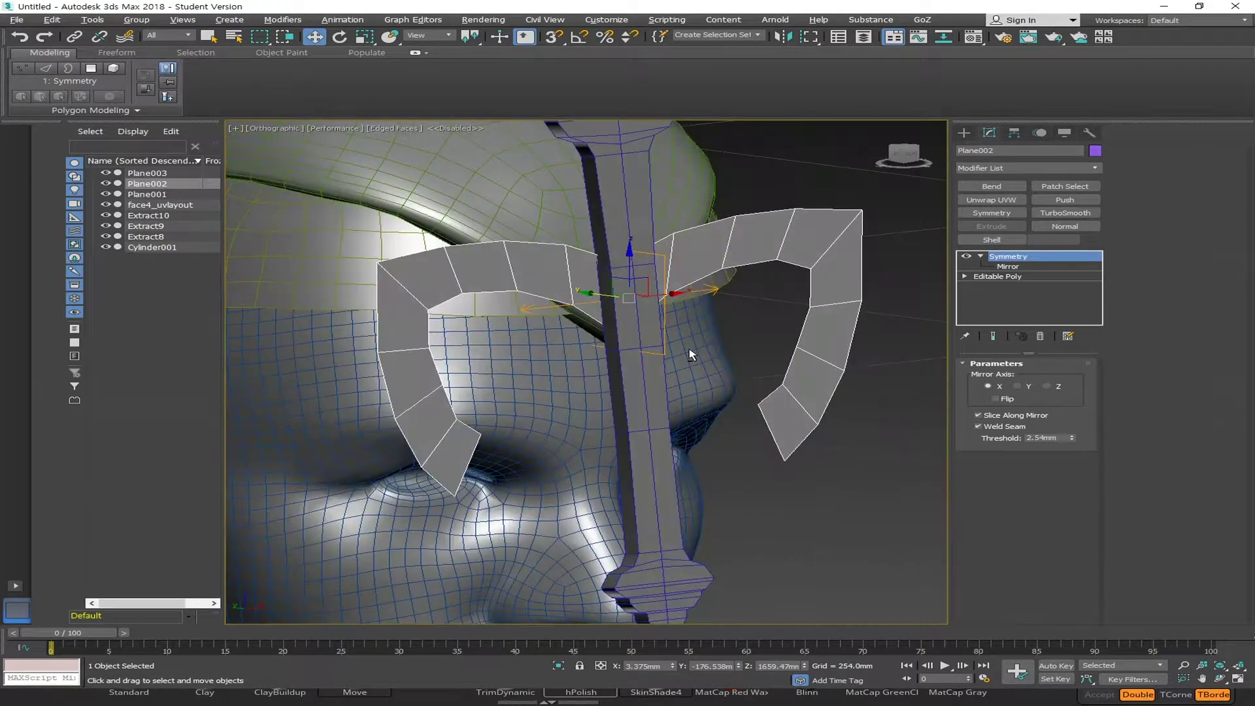
pyautogui.rightClick(719, 259)
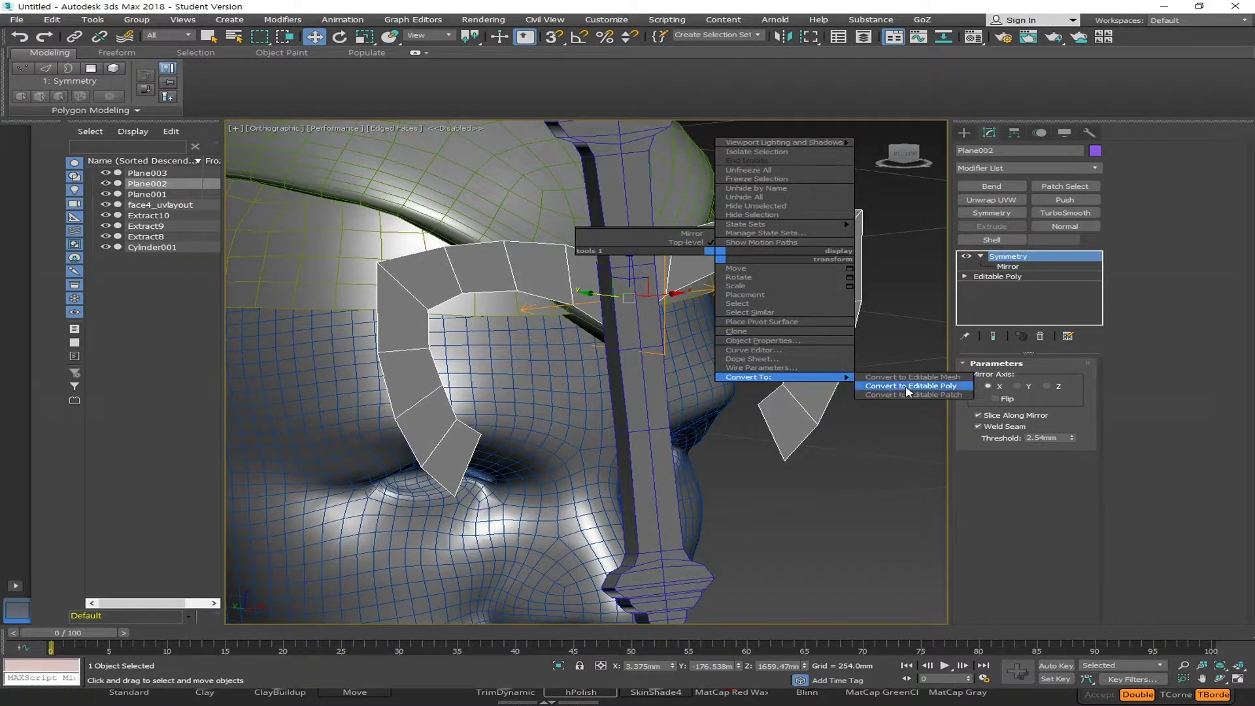
pyautogui.click(907, 391)
# - Add an FFD 3x3x3 modifier to the brow guard and try to pull its outer control points back around the face
pyautogui.click(1097, 169)
pyautogui.moveTo(1097, 281); pyautogui.dragTo(1127, 673)
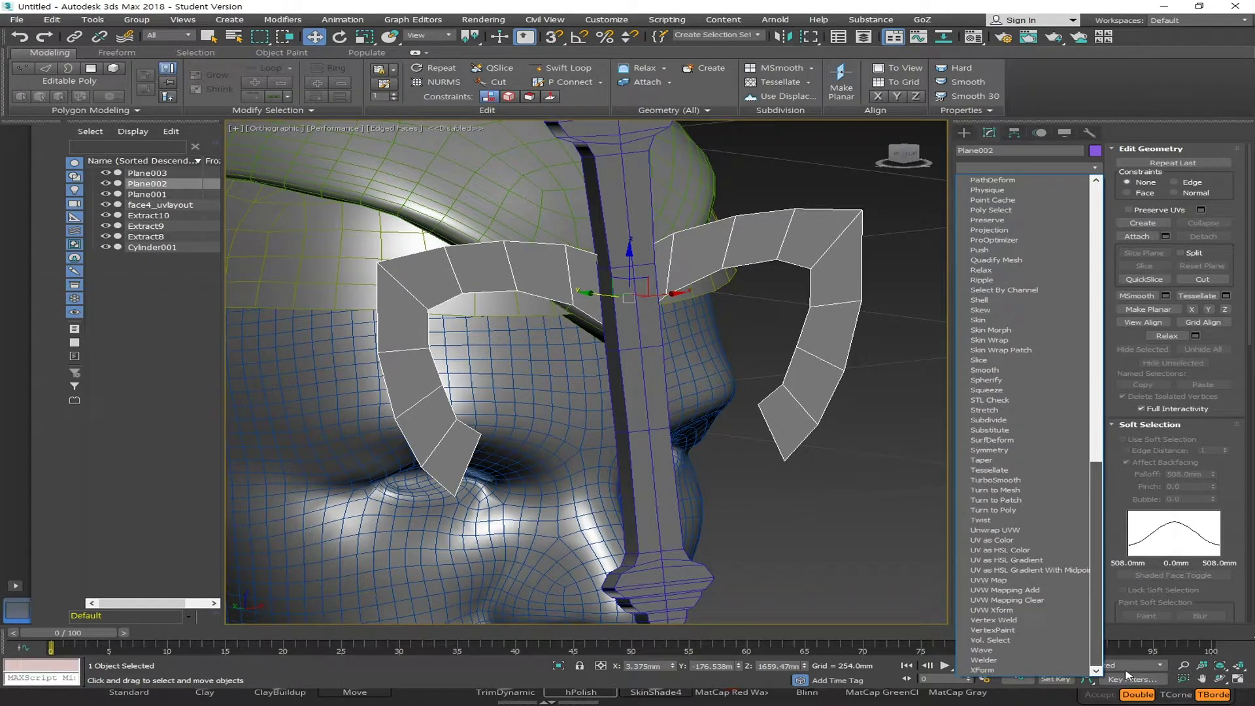
pyautogui.moveTo(1103, 546); pyautogui.dragTo(1099, 330)
pyautogui.click(1000, 262)
pyautogui.keyDown('alt'); pyautogui.moveTo(651, 359); pyautogui.dragTo(624, 408, button='middle'); pyautogui.keyUp('alt')
pyautogui.click(980, 257)
pyautogui.click(1021, 266)
pyautogui.moveTo(735, 428); pyautogui.dragTo(809, 364, button='middle')
pyautogui.moveTo(533, 487); pyautogui.dragTo(513, 435)
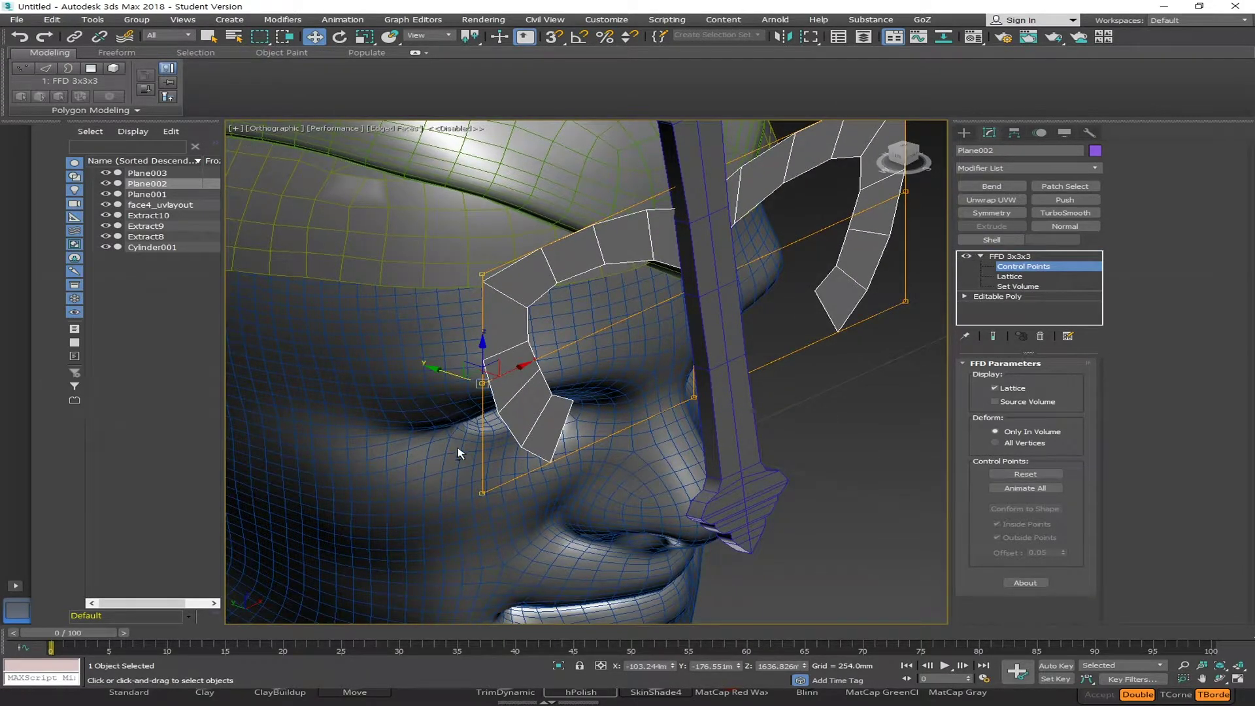
pyautogui.keyDown('alt'); pyautogui.moveTo(513, 434); pyautogui.dragTo(455, 370, button='middle'); pyautogui.keyUp('alt')
pyautogui.moveTo(440, 375); pyautogui.dragTo(362, 349)
pyautogui.rightClick(362, 348)
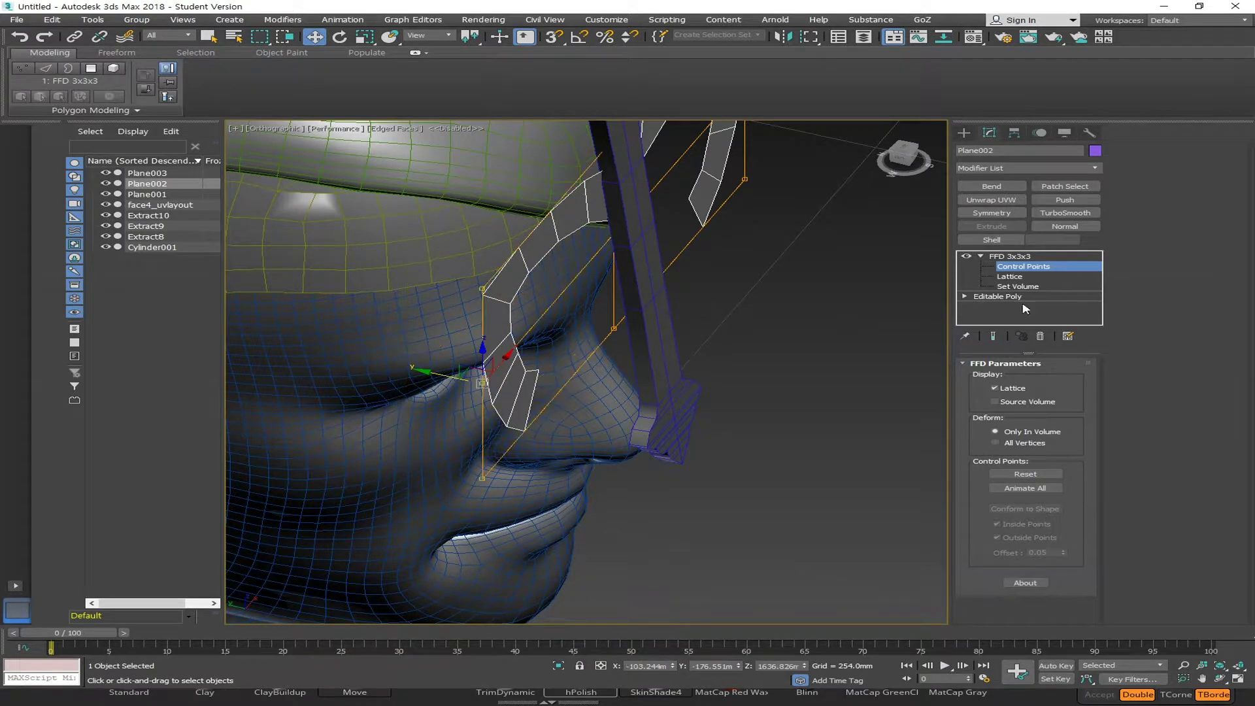
# - Remove the FFD 3x3x3 modifier from the brow guard
pyautogui.click(1031, 260)
pyautogui.click(1040, 336)
pyautogui.click(869, 339)
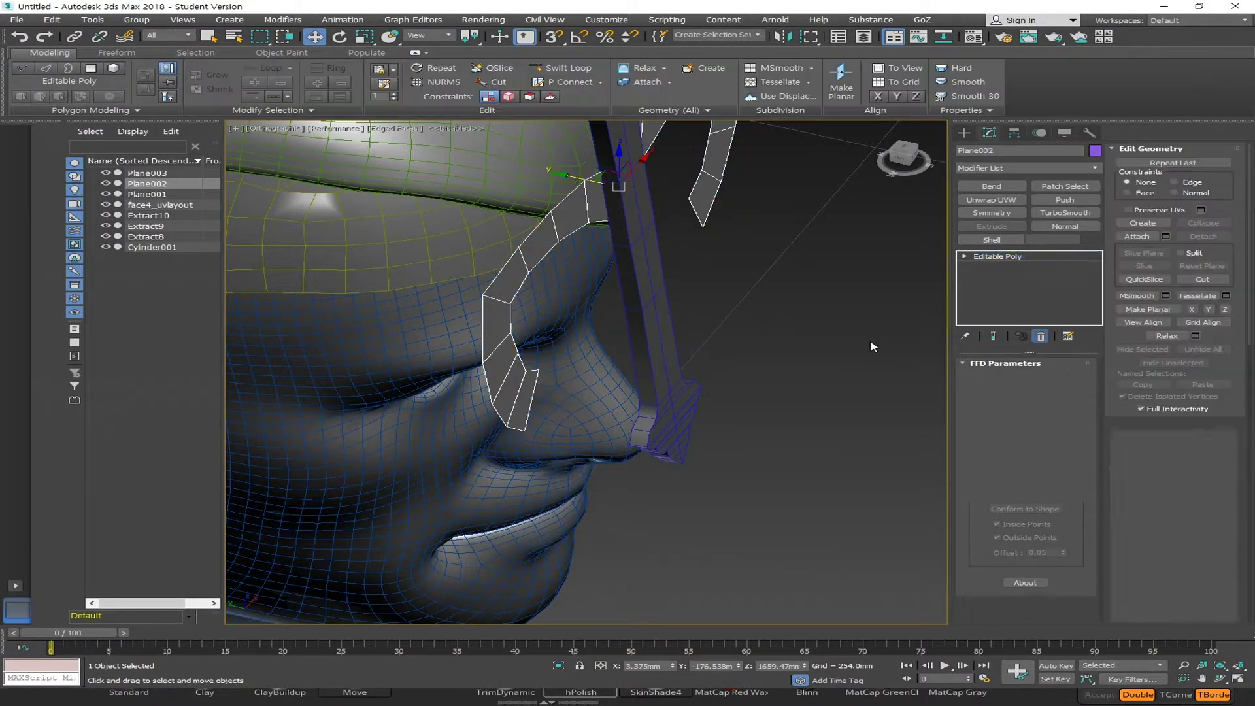
# - Reselect the brow guard (Plane002) and add a Shell modifier to give it thickness
pyautogui.click(551, 235)
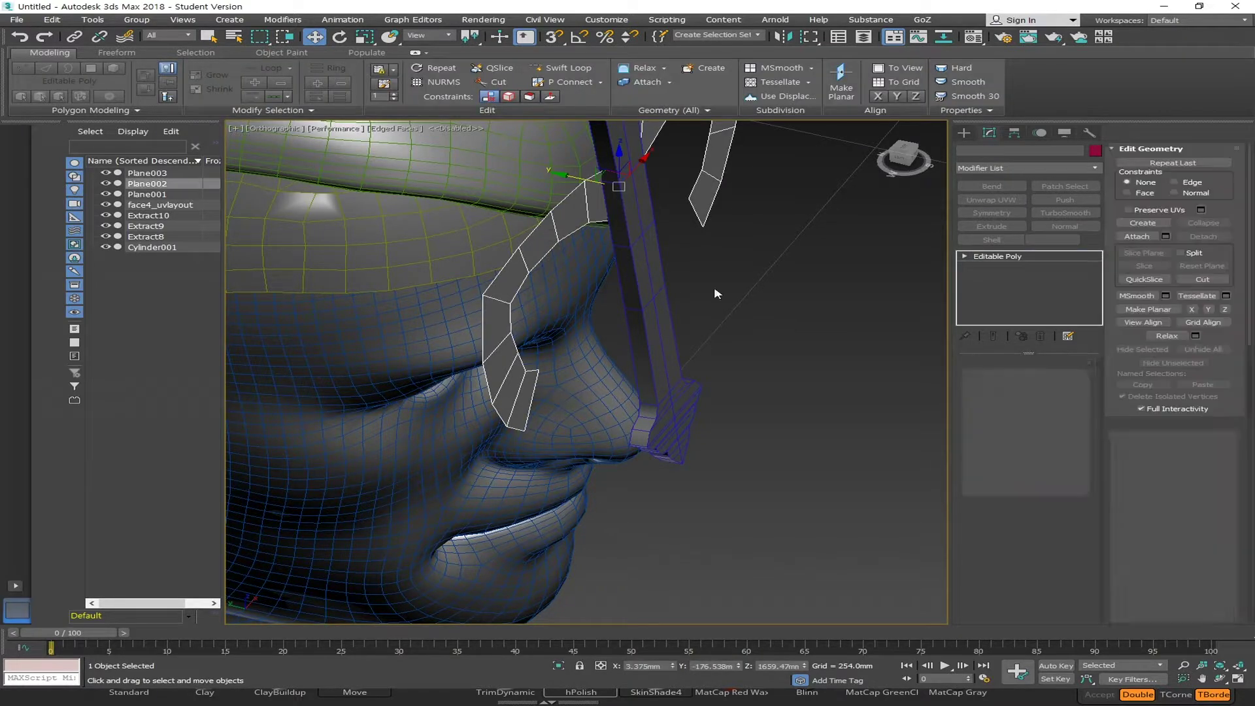
pyautogui.click(823, 380)
pyautogui.click(560, 237)
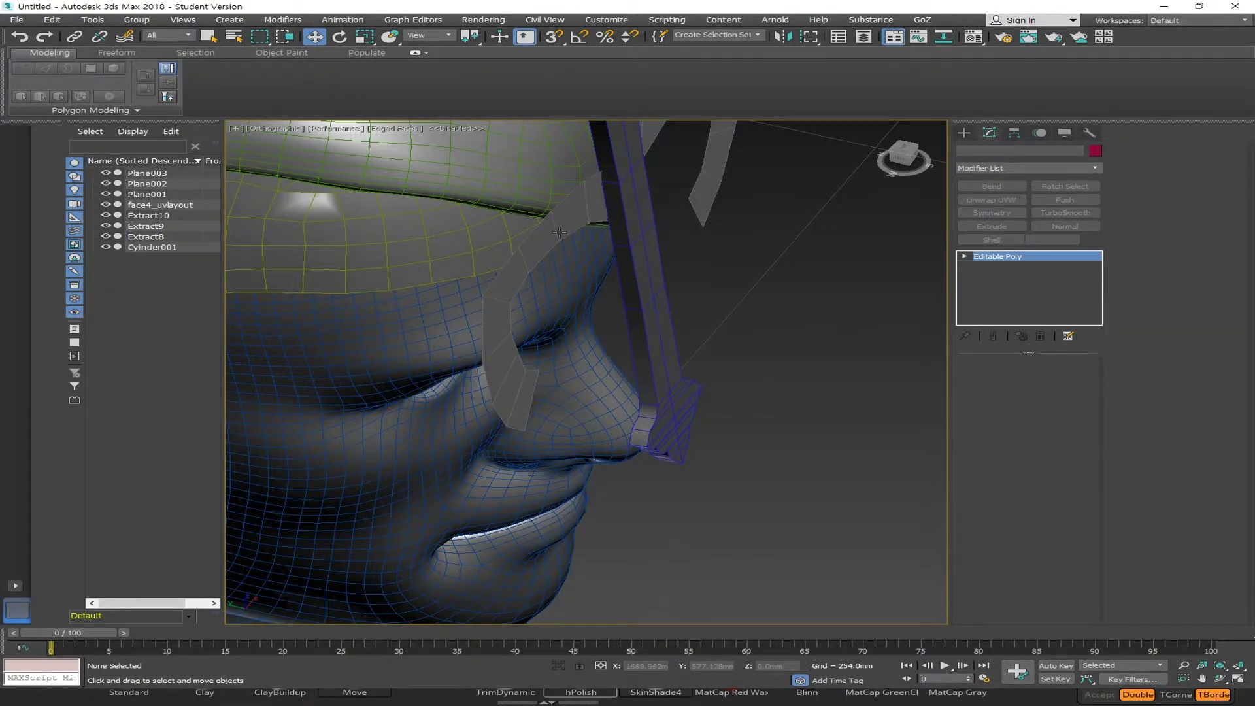
pyautogui.click(1095, 168)
pyautogui.scroll(-8, 1110, 287)
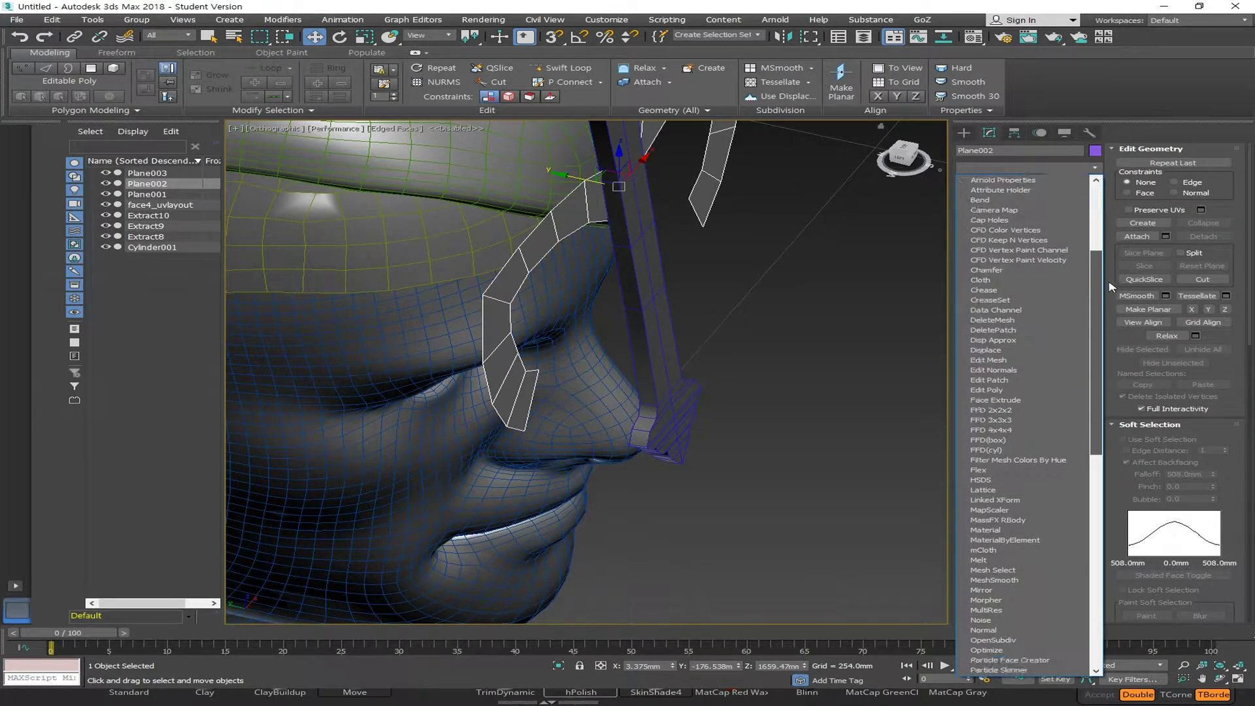
pyautogui.click(860, 281)
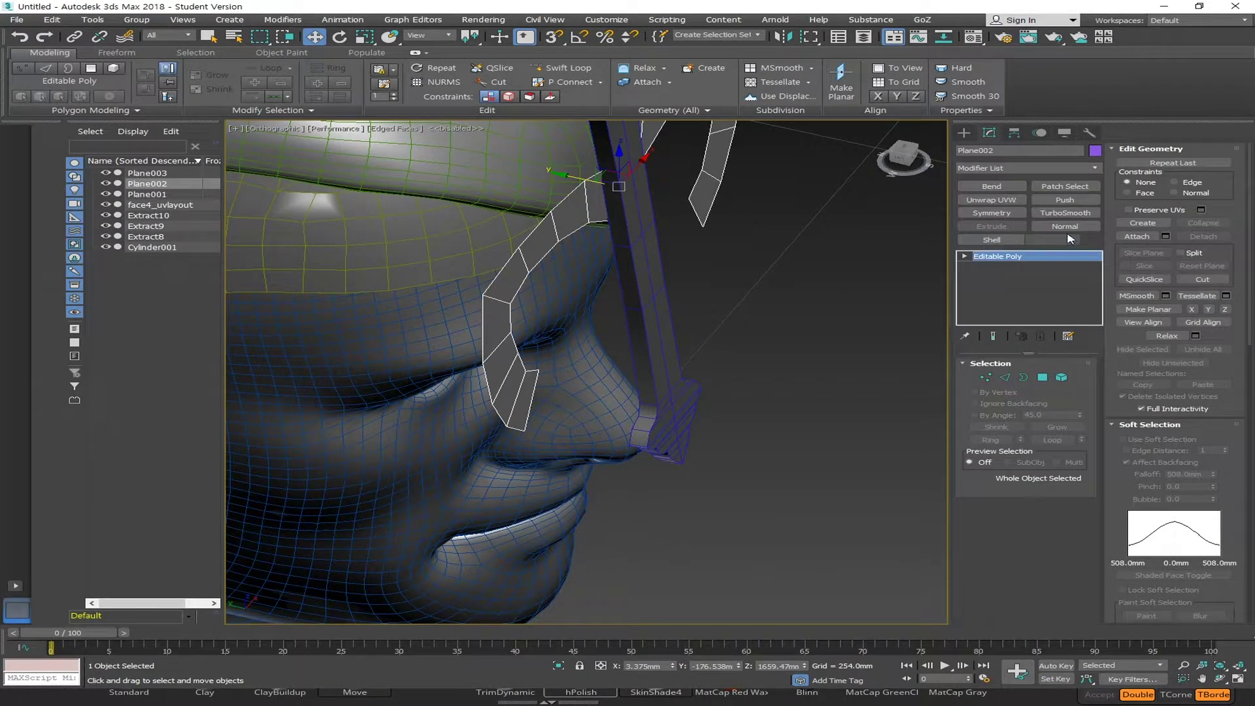
pyautogui.click(991, 240)
pyautogui.keyDown('alt'); pyautogui.moveTo(757, 395); pyautogui.dragTo(672, 406, button='middle'); pyautogui.keyUp('alt')
pyautogui.moveTo(799, 351); pyautogui.dragTo(812, 392, button='middle')
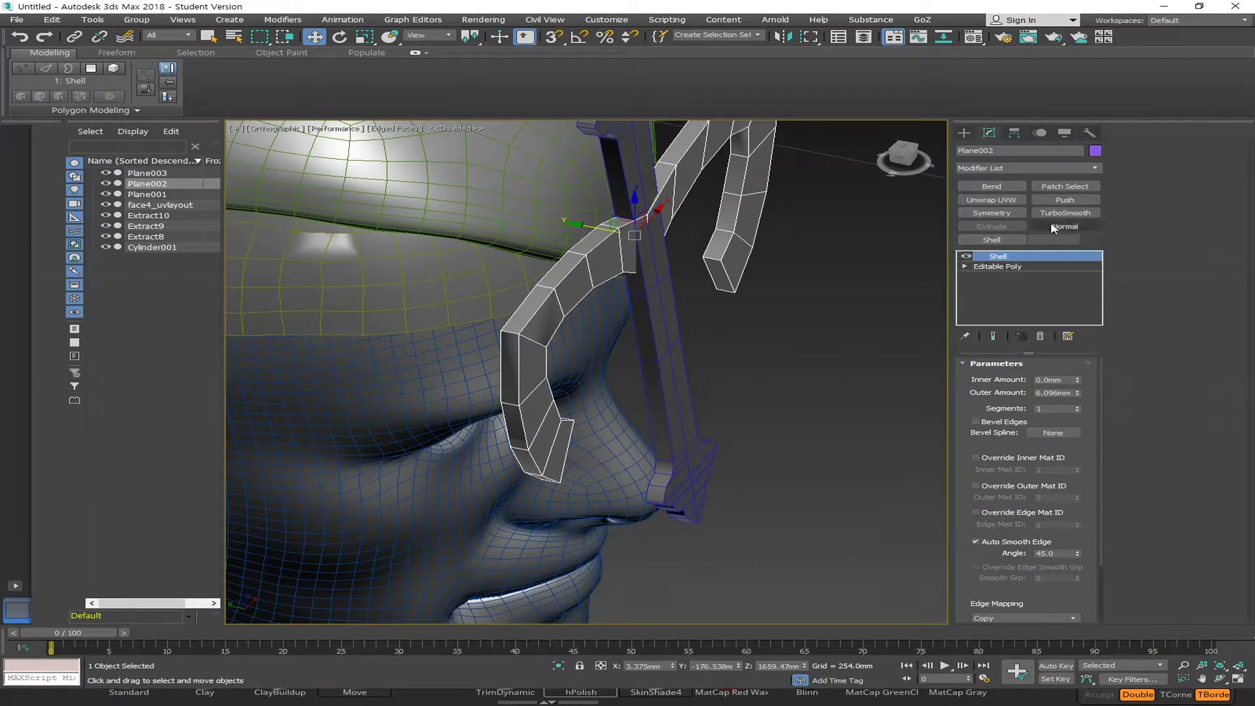
# - Add an FFD 3x3x3 modifier on top of the brow guard's Shell and enter its Control Points level
pyautogui.click(1095, 168)
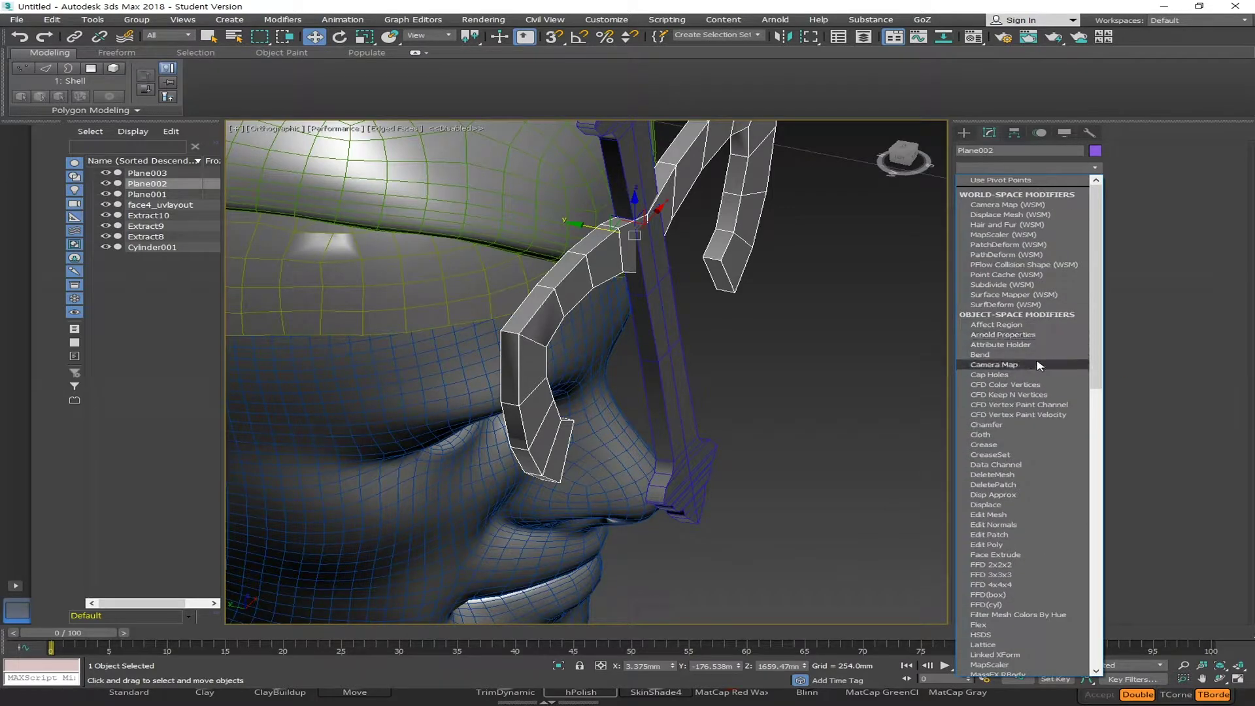
pyautogui.scroll(-2, 1038, 399)
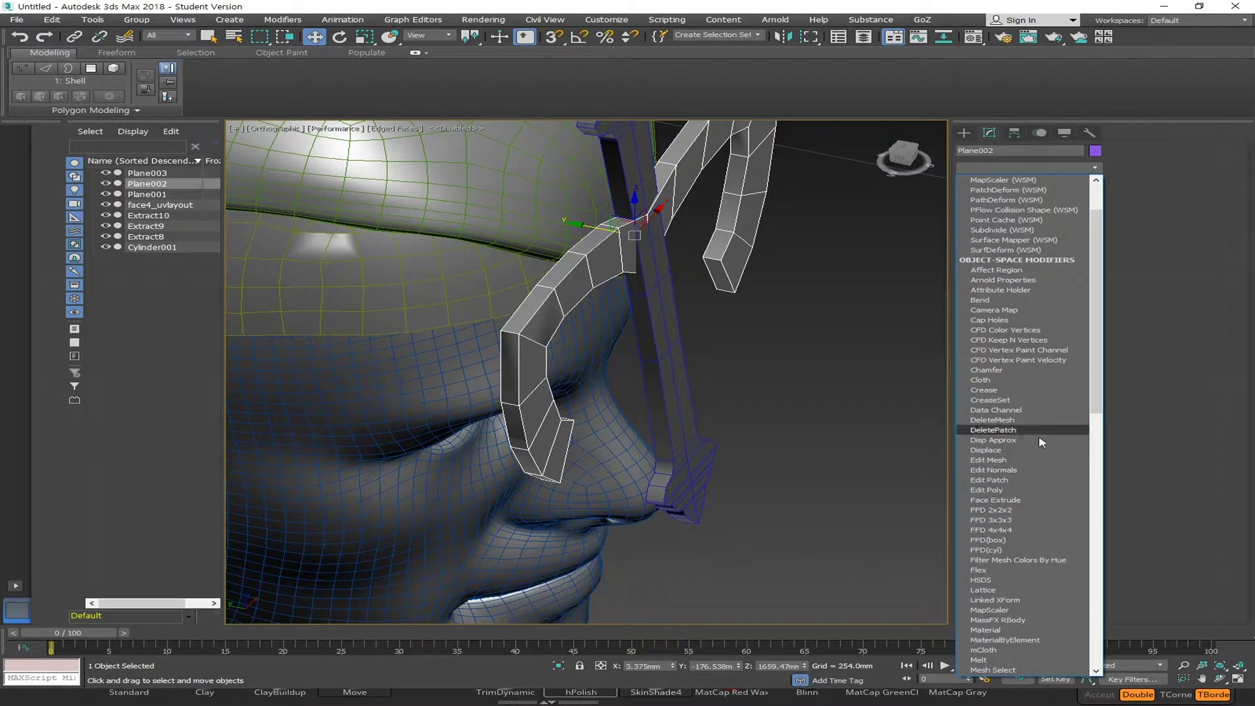
pyautogui.click(1023, 521)
pyautogui.keyDown('alt'); pyautogui.moveTo(654, 366); pyautogui.dragTo(668, 374, button='middle'); pyautogui.keyUp('alt')
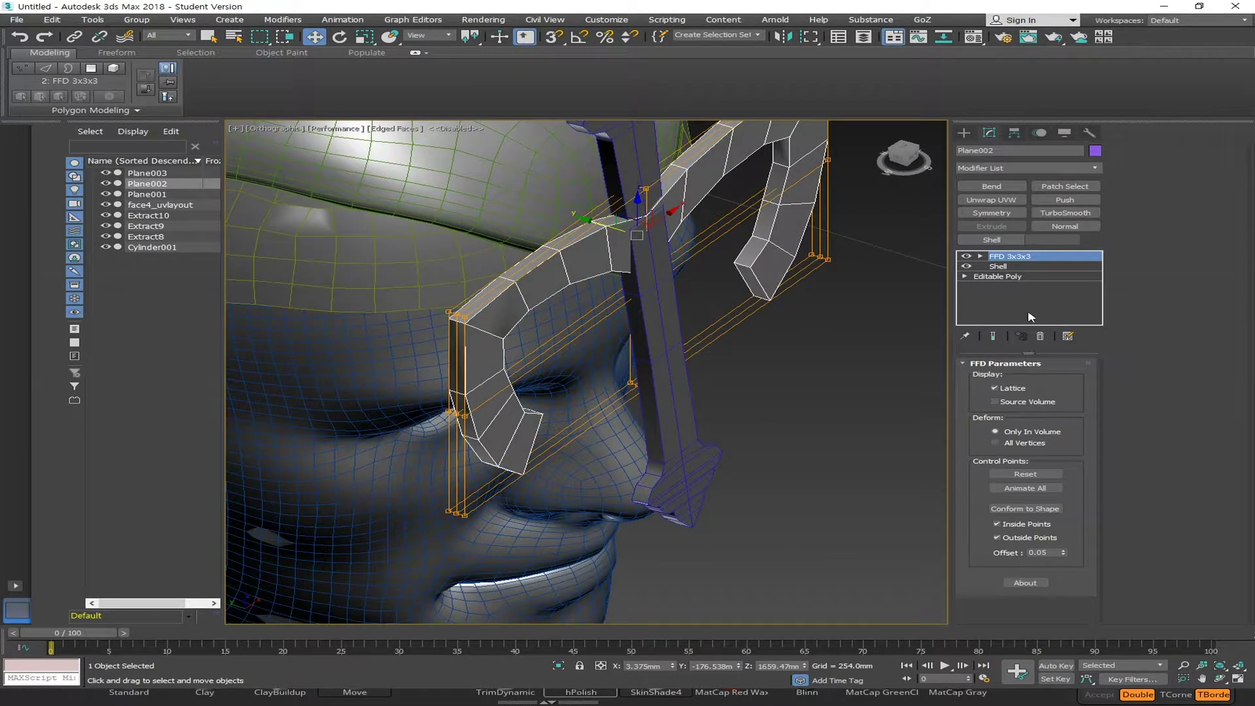
pyautogui.click(980, 256)
pyautogui.click(1020, 267)
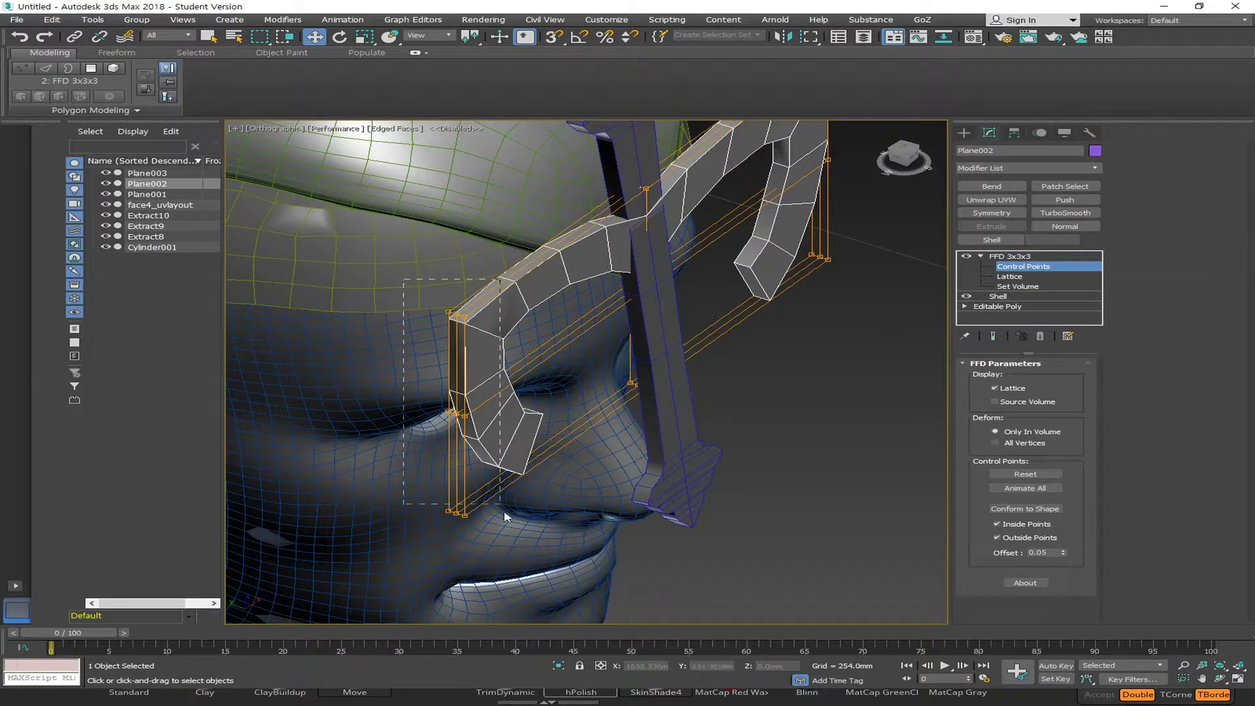
# - Select the FFD control points at both ends of the brow guard and pull them back along Y around the face
pyautogui.keyDown('alt'); pyautogui.moveTo(499, 532); pyautogui.dragTo(717, 168, button='middle'); pyautogui.keyUp('alt')
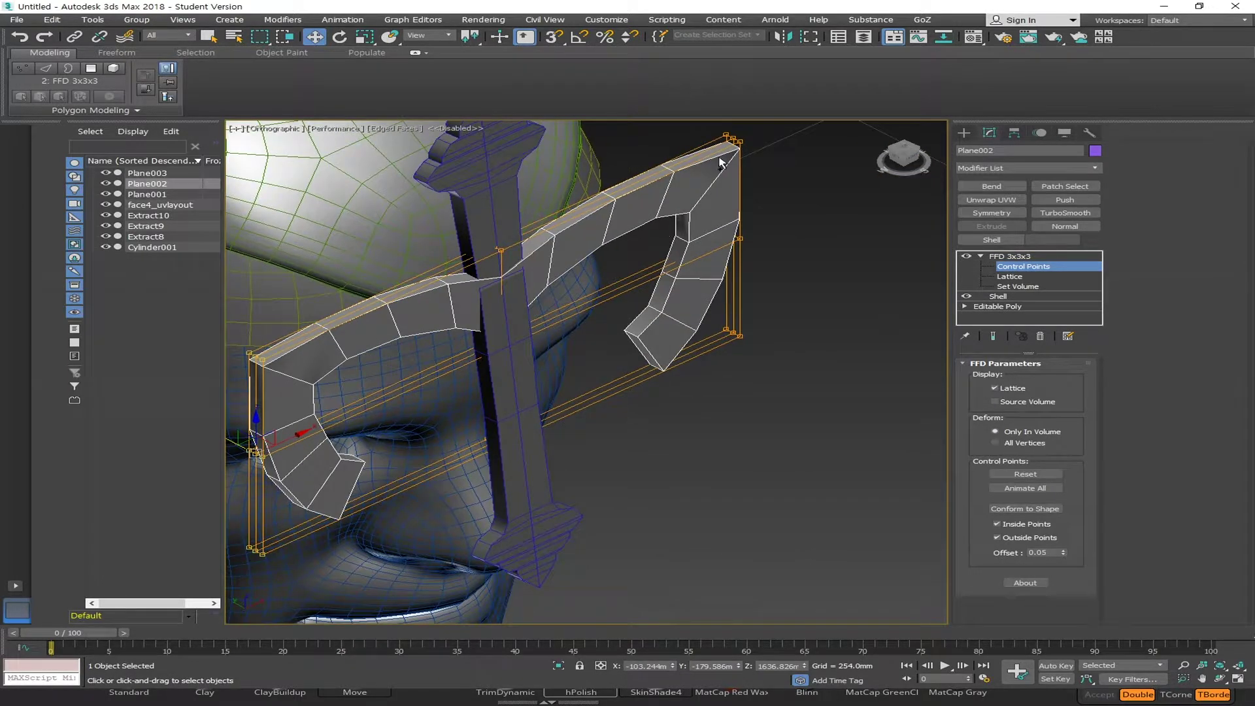
pyautogui.moveTo(746, 204); pyautogui.dragTo(746, 205)
pyautogui.keyDown('alt'); pyautogui.moveTo(747, 440); pyautogui.dragTo(531, 344, button='middle'); pyautogui.keyUp('alt')
pyautogui.moveTo(533, 320); pyautogui.dragTo(274, 241)
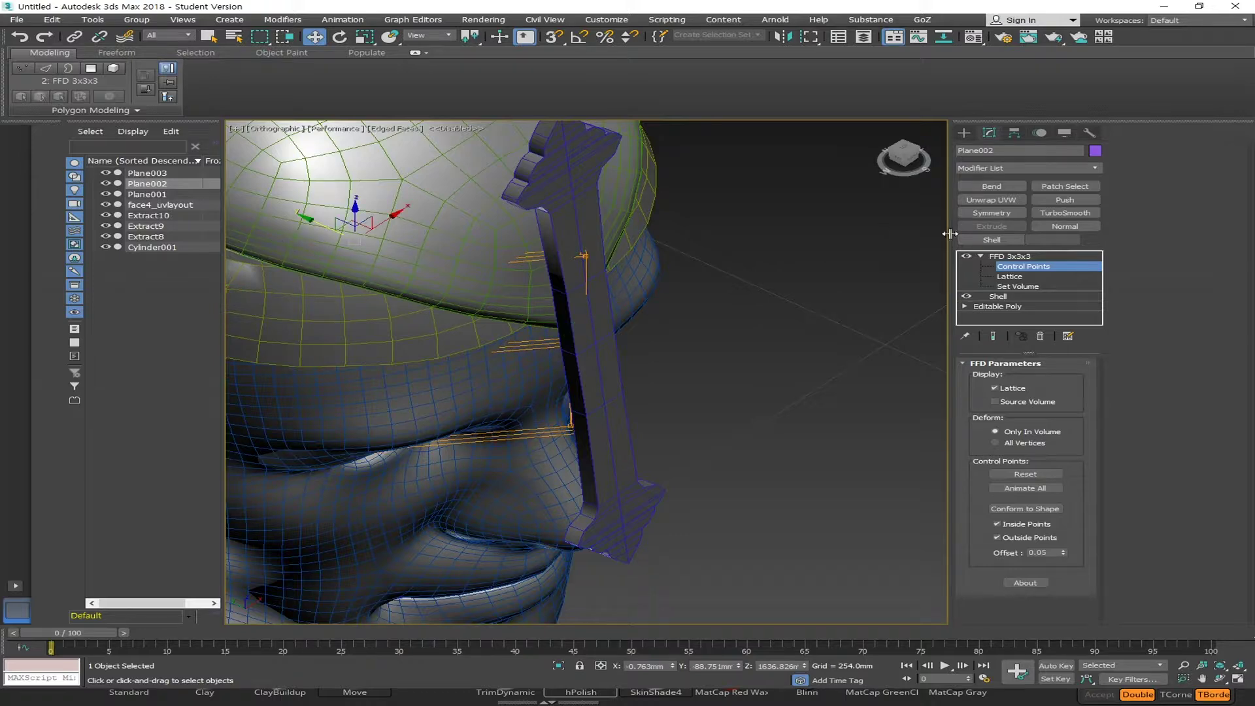
# - Reselect the brow guard (Plane002) and move it forward in front of the nose guard, to about Y -264 mm
pyautogui.click(967, 134)
pyautogui.click(760, 280)
pyautogui.moveTo(506, 364); pyautogui.dragTo(704, 358, button='middle')
pyautogui.scroll(-3, 705, 359)
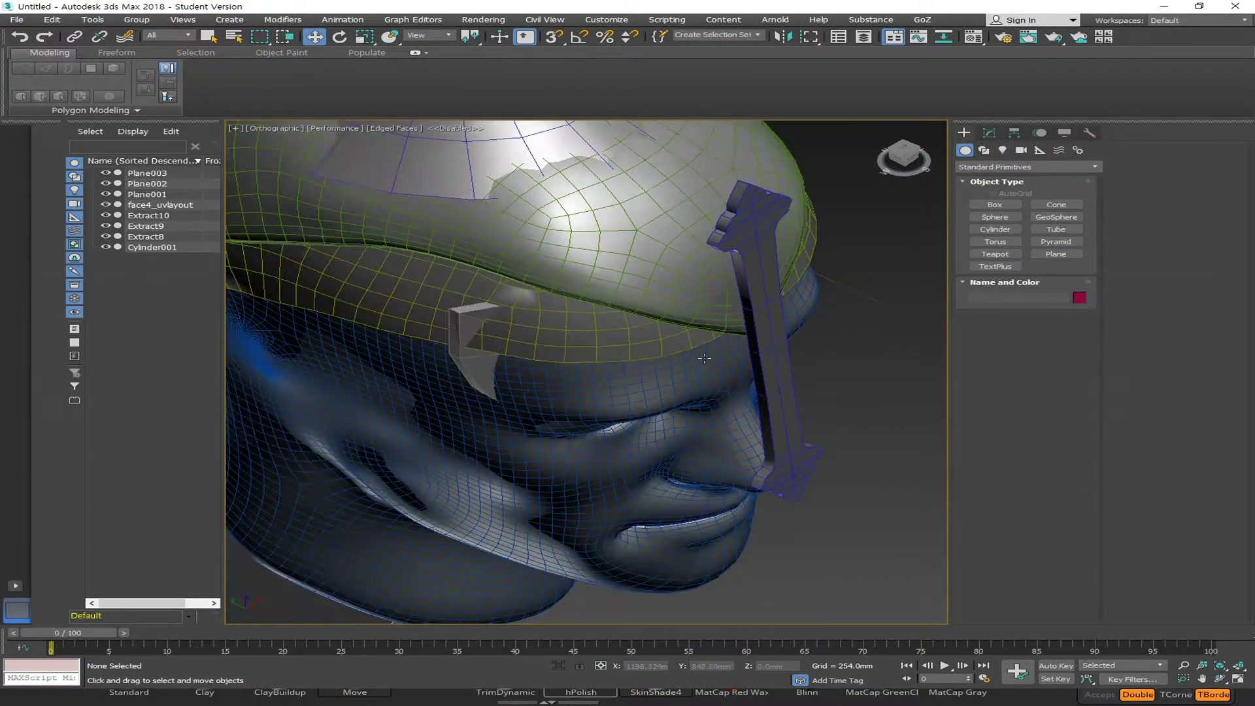
pyautogui.click(477, 314)
pyautogui.moveTo(735, 300); pyautogui.dragTo(857, 355)
pyautogui.keyDown('alt'); pyautogui.moveTo(858, 412); pyautogui.dragTo(709, 429, button='middle'); pyautogui.keyUp('alt')
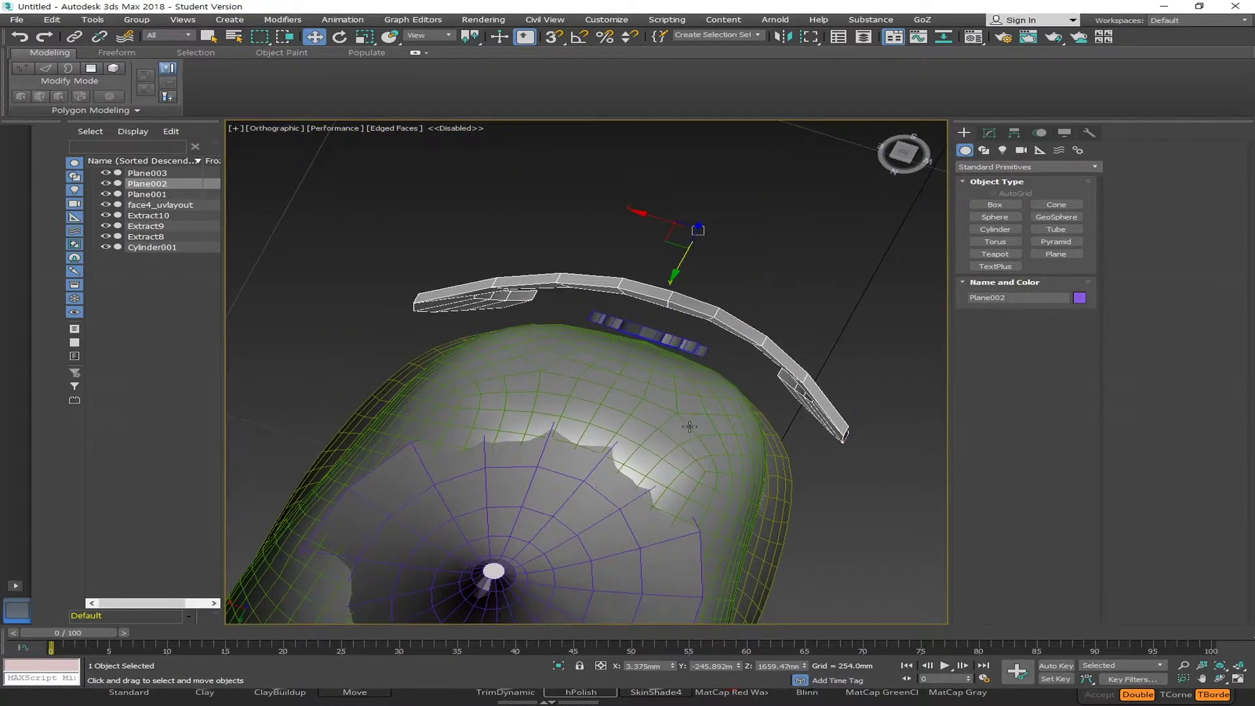
pyautogui.press('t')
pyautogui.press('z')
pyautogui.scroll(2, 653, 418)
pyautogui.scroll(-2, 624, 392)
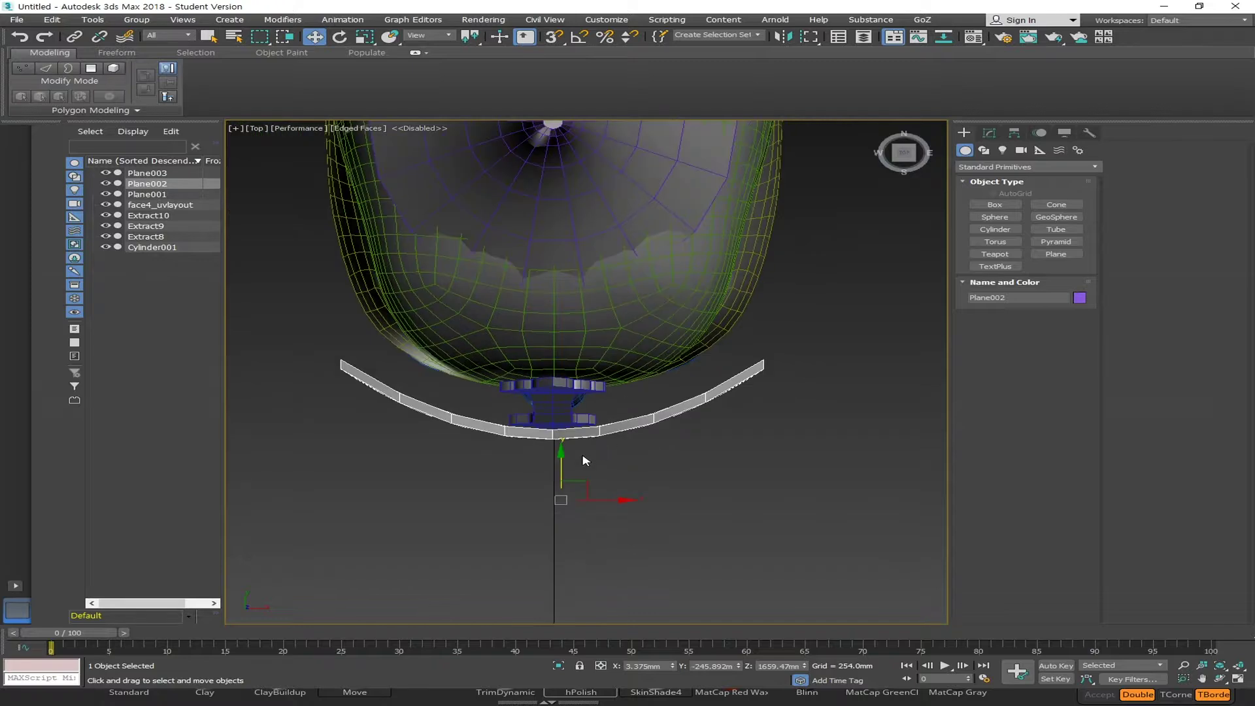
pyautogui.moveTo(564, 462); pyautogui.dragTo(564, 489)
# - Move the brow guard's end FFD control points further back along Y in the Top view, to about Y -162 mm
pyautogui.click(989, 133)
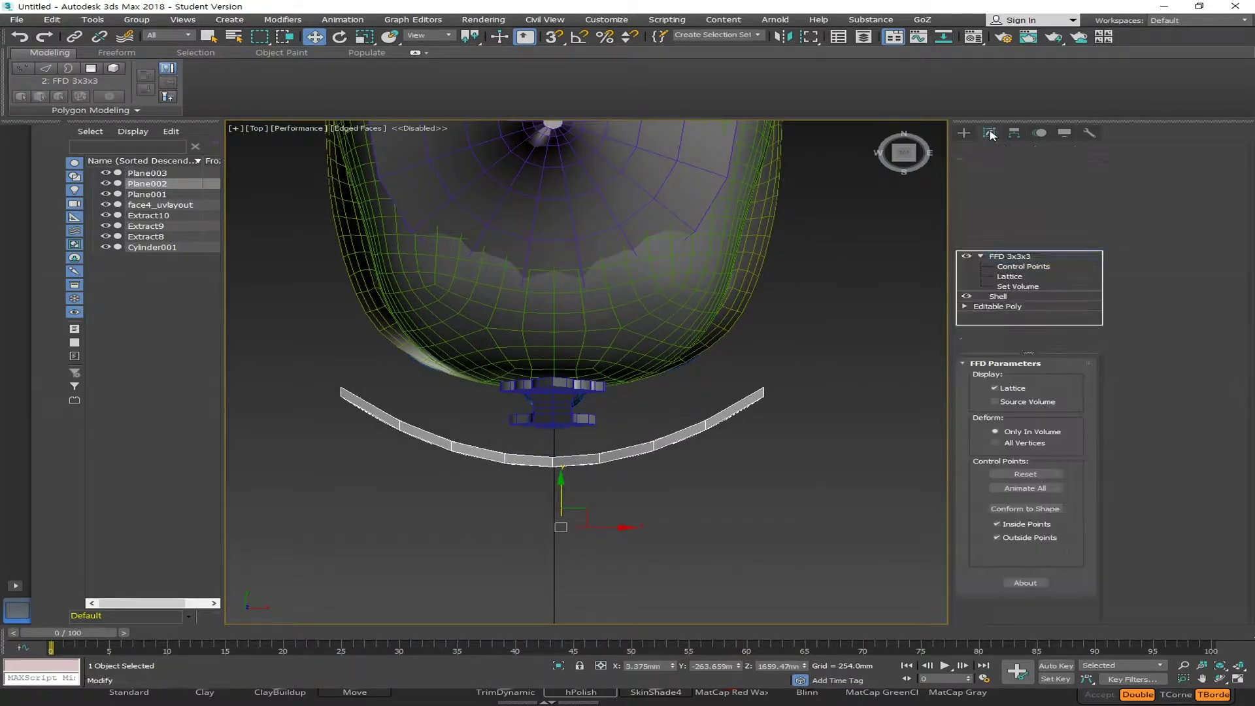
pyautogui.click(1023, 266)
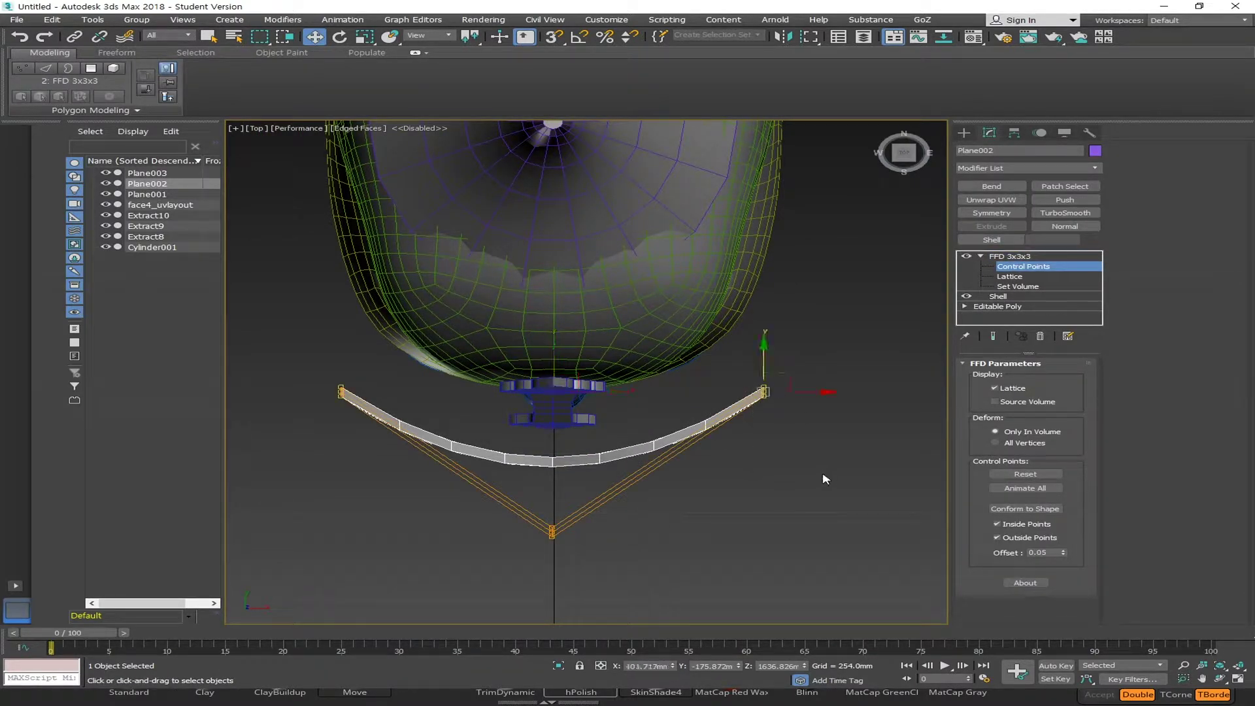
pyautogui.moveTo(552, 352); pyautogui.dragTo(551, 332)
pyautogui.scroll(3, 770, 337)
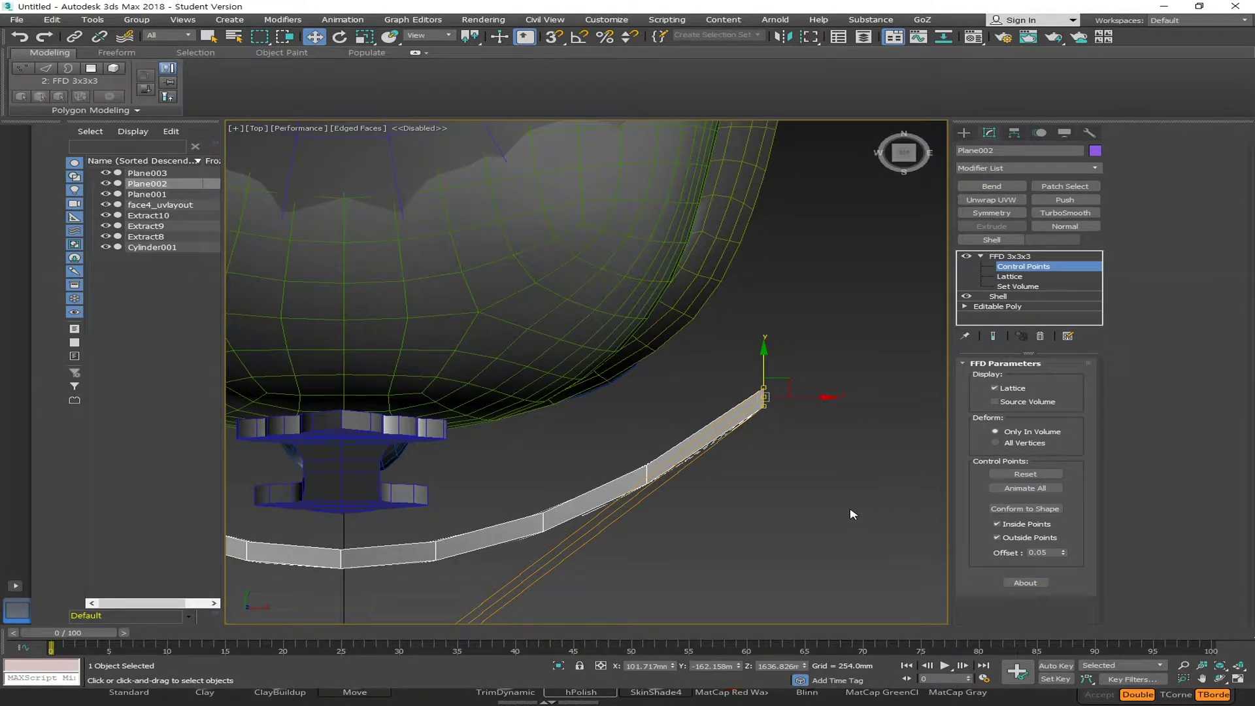
# - Rotate the FFD control points at each end of the brow guard so its tips follow the curve of the head
pyautogui.press('r')
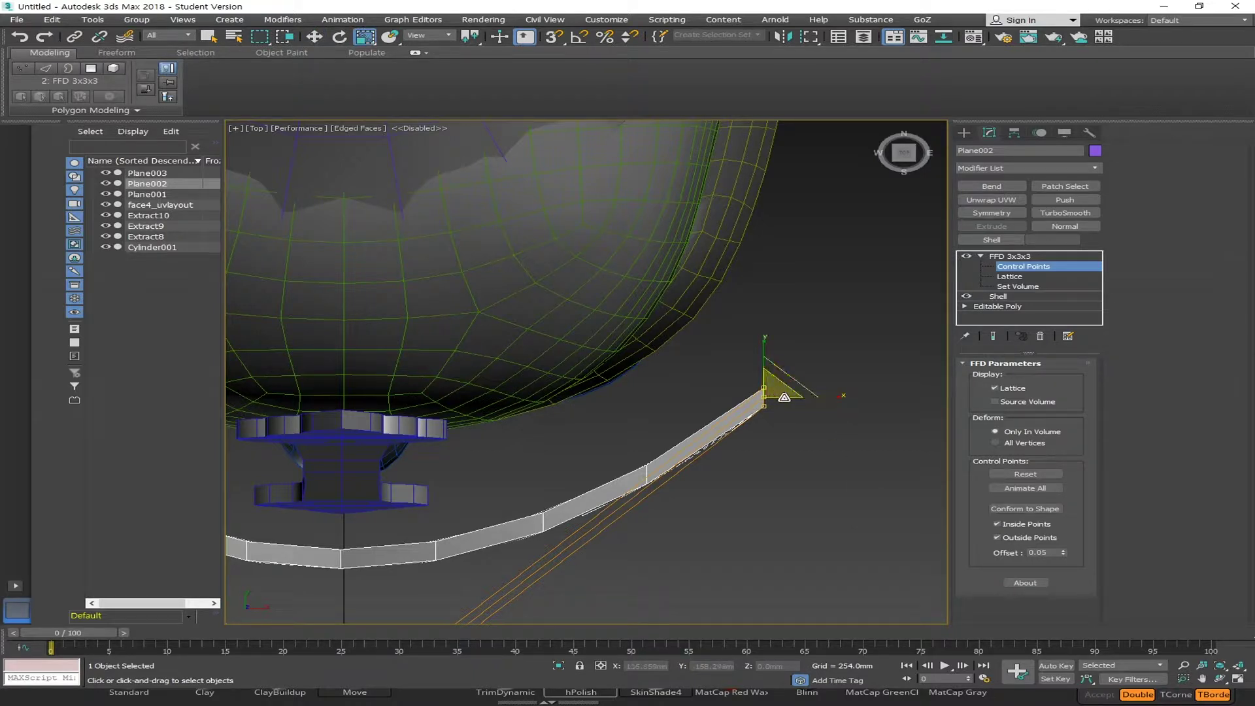
pyautogui.press('e')
pyautogui.moveTo(820, 385); pyautogui.dragTo(797, 345)
pyautogui.scroll(-3, 684, 453)
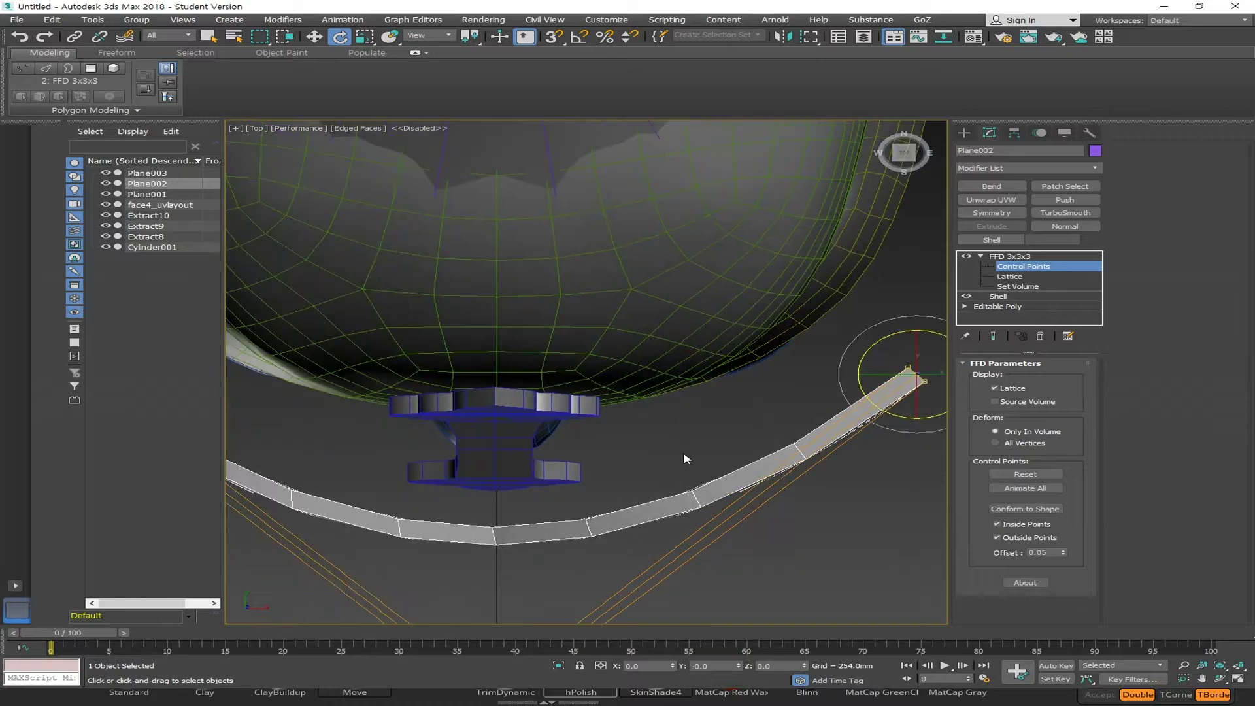
pyautogui.moveTo(684, 454); pyautogui.dragTo(575, 457, button='middle')
pyautogui.scroll(5, 469, 413)
pyautogui.moveTo(550, 489); pyautogui.dragTo(550, 489)
pyautogui.moveTo(501, 372); pyautogui.dragTo(523, 400)
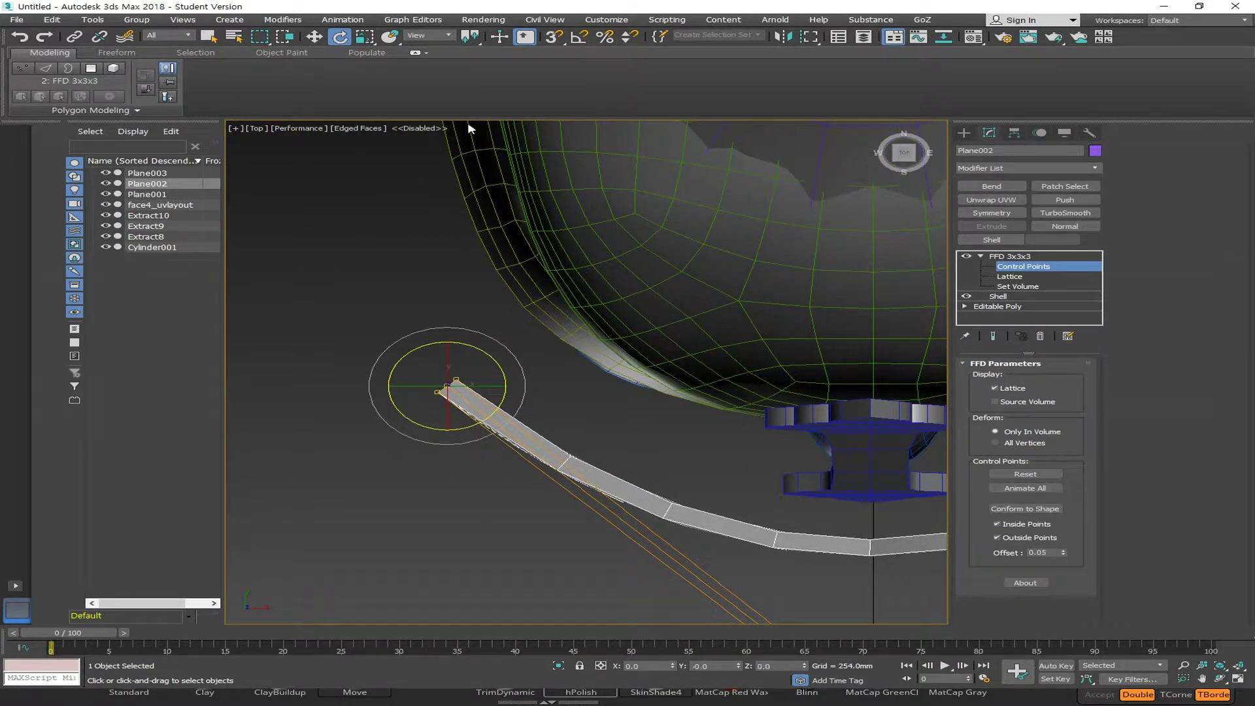
# - Leave the control points and move the whole brow guard back against the forehead, to about Y -226 mm
pyautogui.click(314, 38)
pyautogui.scroll(-5, 457, 392)
pyautogui.keyDown('alt'); pyautogui.moveTo(458, 392); pyautogui.dragTo(863, 314, button='middle'); pyautogui.keyUp('alt')
pyautogui.click(1010, 257)
pyautogui.moveTo(706, 342)
pyautogui.keyDown('alt'); pyautogui.mouseDown(button='middle')
pyautogui.moveTo(732, 447)
pyautogui.moveTo(719, 425)
pyautogui.moveTo(654, 531)
pyautogui.moveTo(521, 365)
pyautogui.moveTo(719, 428)
pyautogui.moveTo(703, 361)
pyautogui.mouseUp(button='middle'); pyautogui.keyUp('alt')
pyautogui.moveTo(704, 366); pyautogui.dragTo(649, 357)
pyautogui.moveTo(694, 408)
pyautogui.keyDown('alt'); pyautogui.mouseDown(button='middle')
pyautogui.moveTo(569, 462)
pyautogui.moveTo(698, 394)
pyautogui.mouseUp(button='middle'); pyautogui.keyUp('alt')
# - Reselect the brow guard and try to move the FFD control points at one end inward toward the head
pyautogui.click(739, 274)
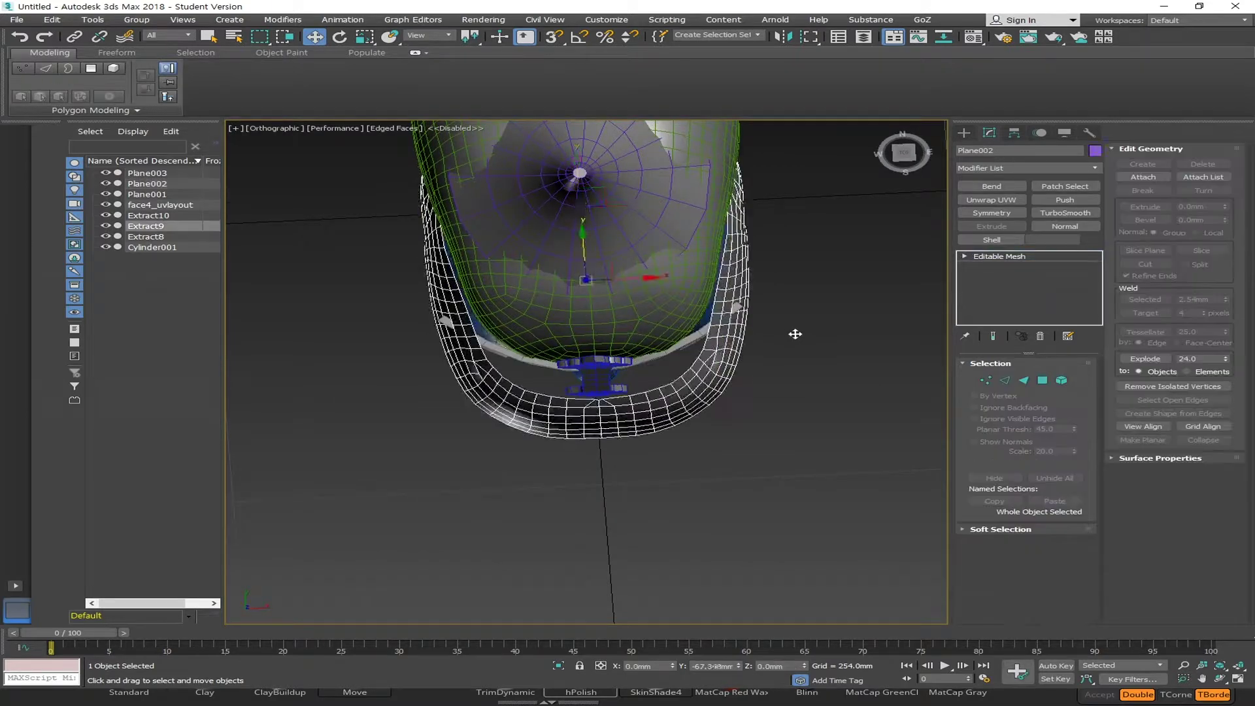
pyautogui.click(735, 331)
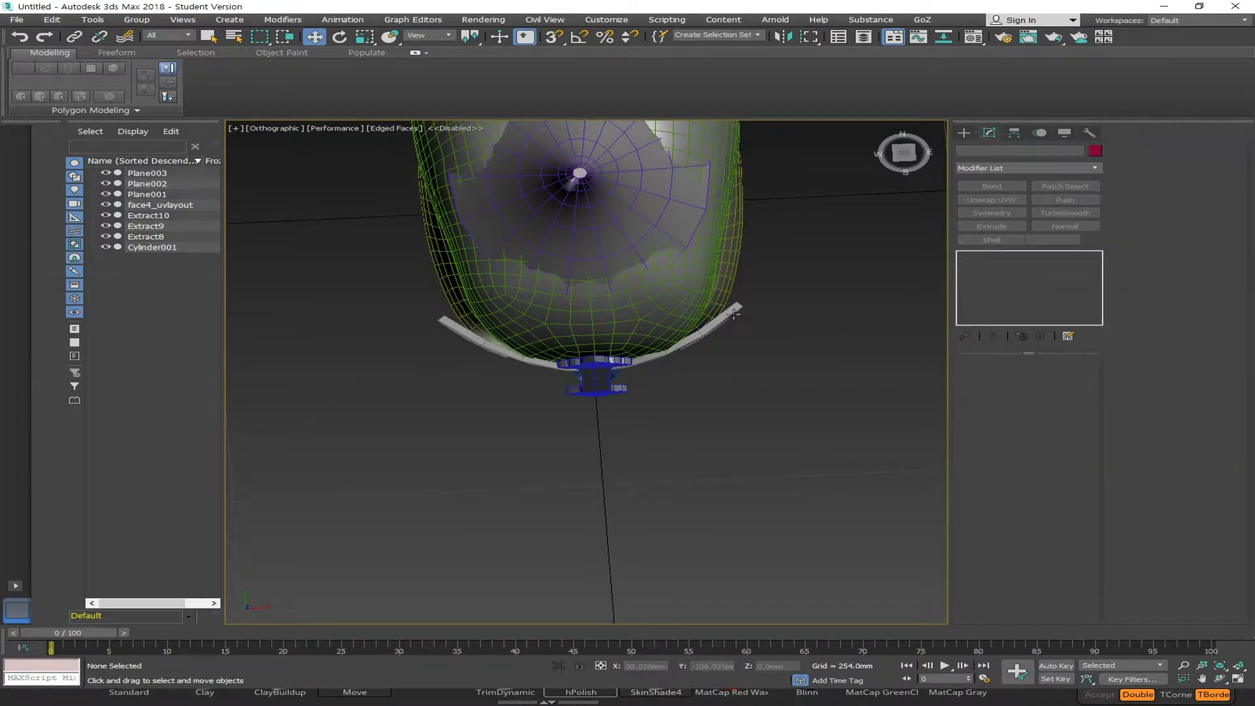
pyautogui.click(734, 313)
pyautogui.click(1015, 267)
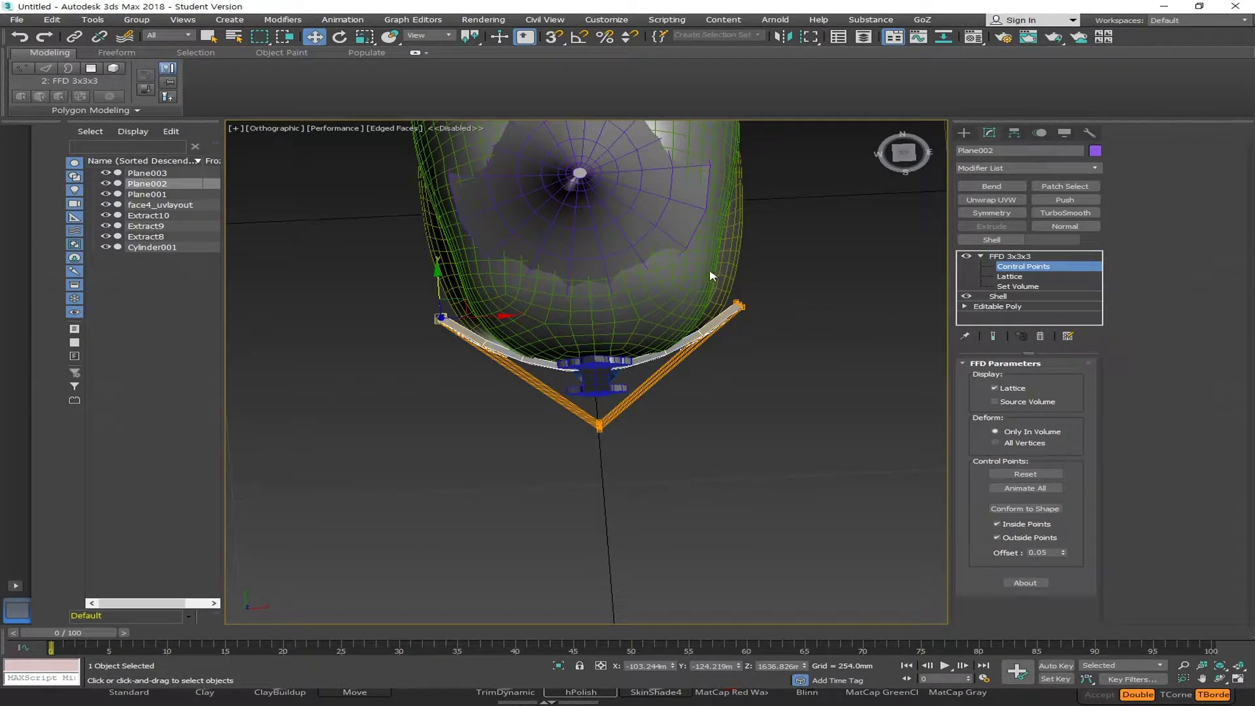
pyautogui.press('t')
pyautogui.scroll(8, 768, 319)
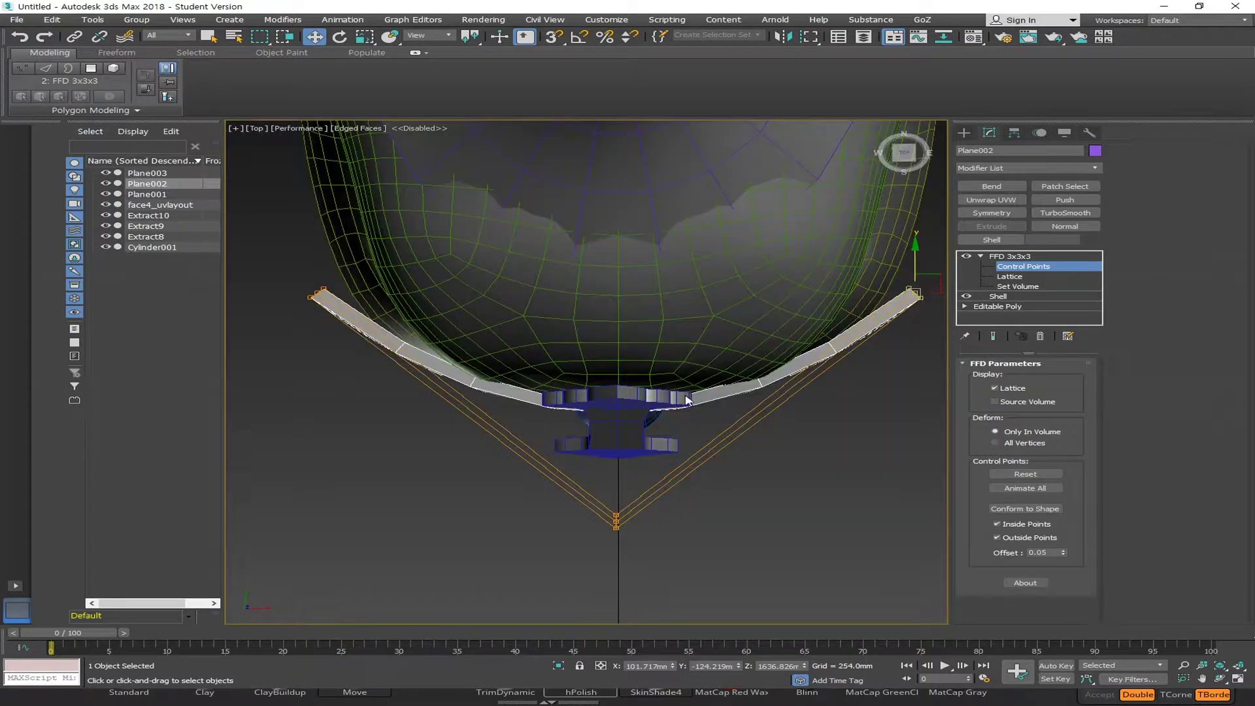
pyautogui.moveTo(759, 314); pyautogui.dragTo(750, 306)
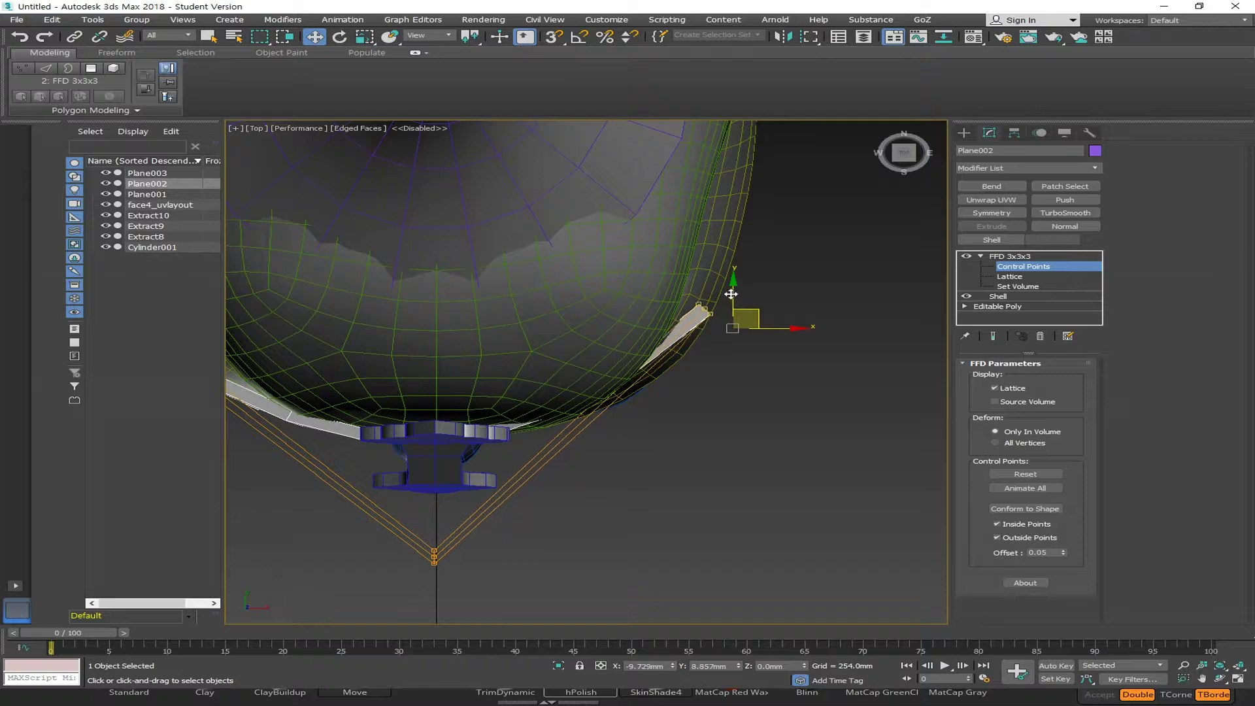
pyautogui.moveTo(725, 291); pyautogui.dragTo(727, 307)
# - Switch to the Perspective view and convert the bent brow guard to an Editable Poly
pyautogui.keyDown('alt'); pyautogui.moveTo(727, 307); pyautogui.dragTo(693, 377, button='middle'); pyautogui.keyUp('alt')
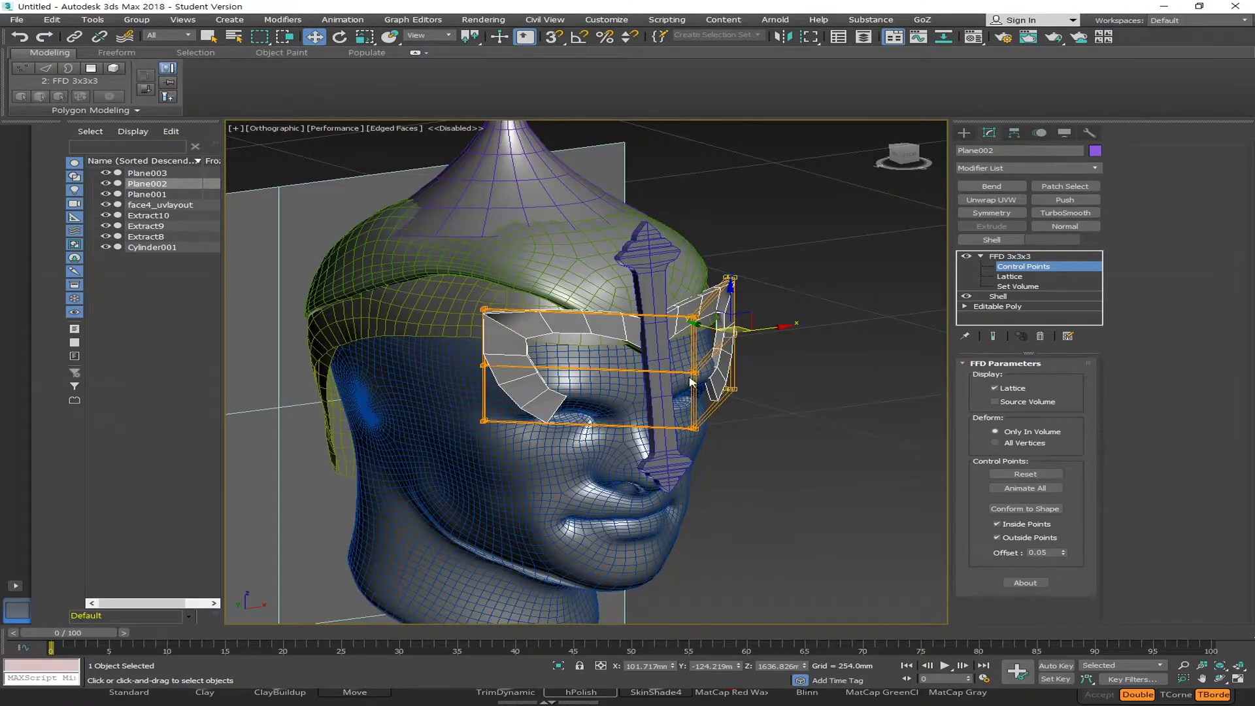
pyautogui.press('p')
pyautogui.rightClick(608, 319)
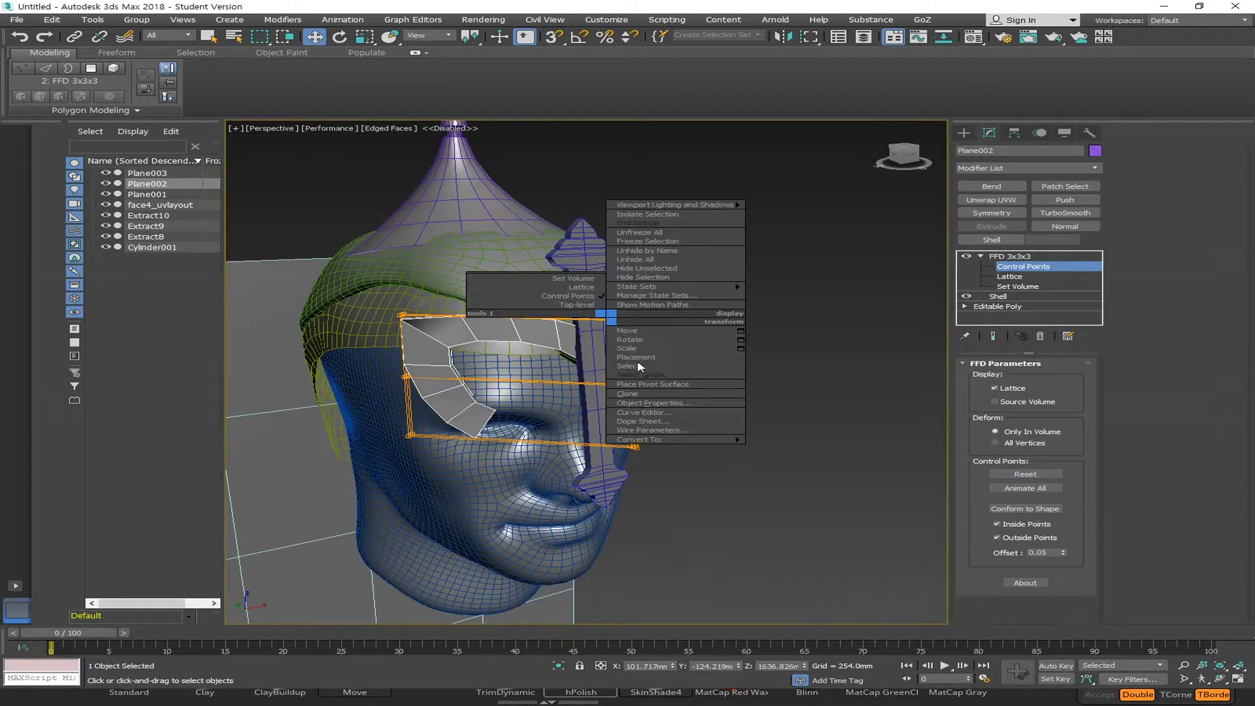
pyautogui.moveTo(686, 439)
pyautogui.click(772, 449)
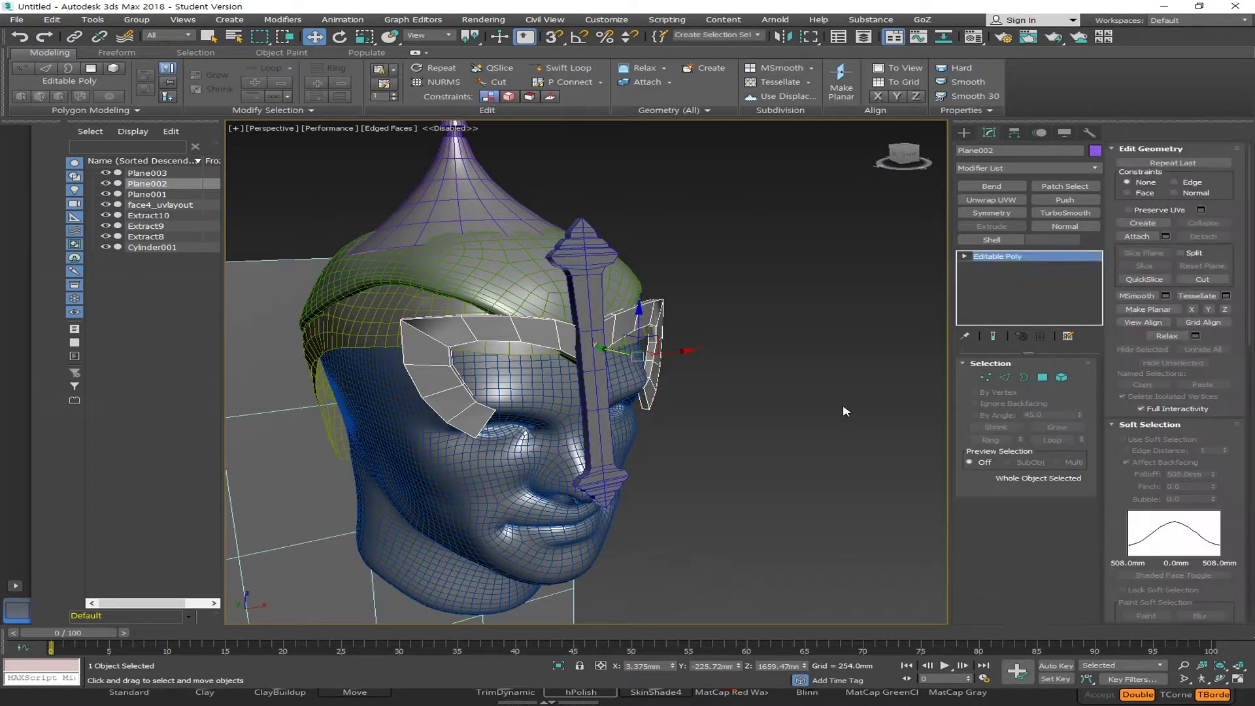
# - Reselect the brow guard (Plane002) and send it to ZBrush with GoZ
pyautogui.click(842, 403)
pyautogui.click(651, 356)
pyautogui.keyDown('alt'); pyautogui.moveTo(650, 356); pyautogui.dragTo(807, 285, button='middle'); pyautogui.keyUp('alt')
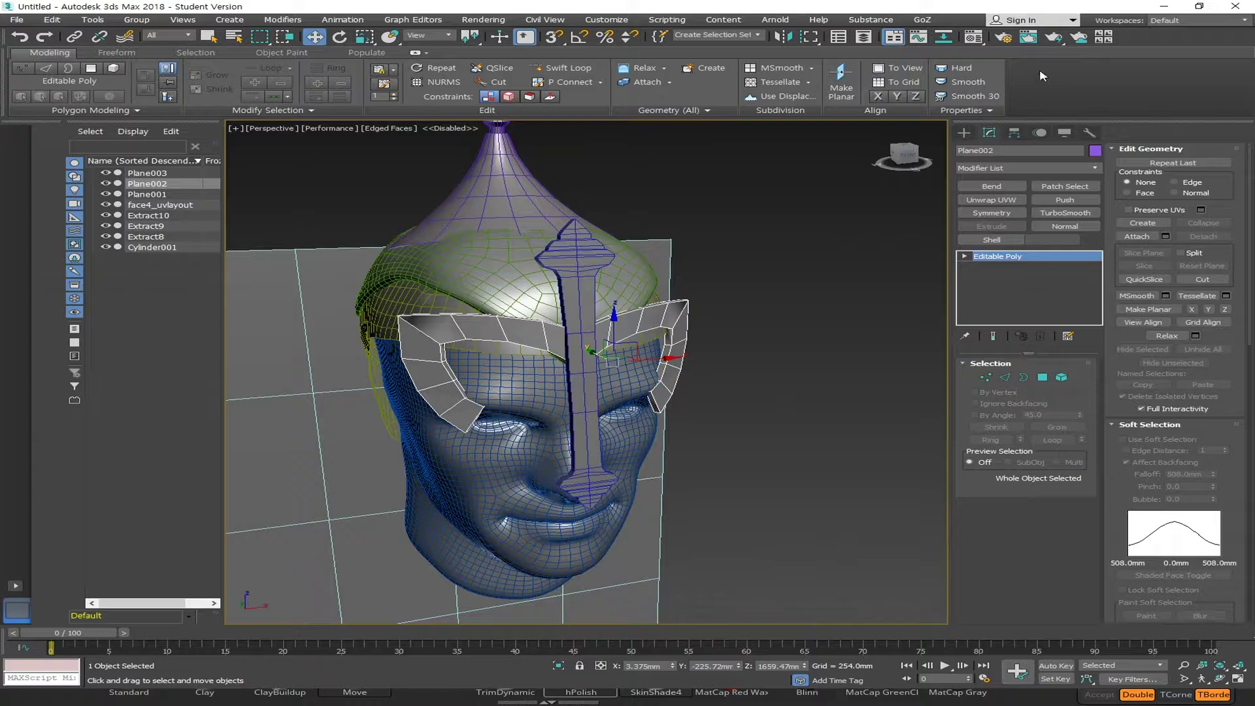
pyautogui.click(942, 37)
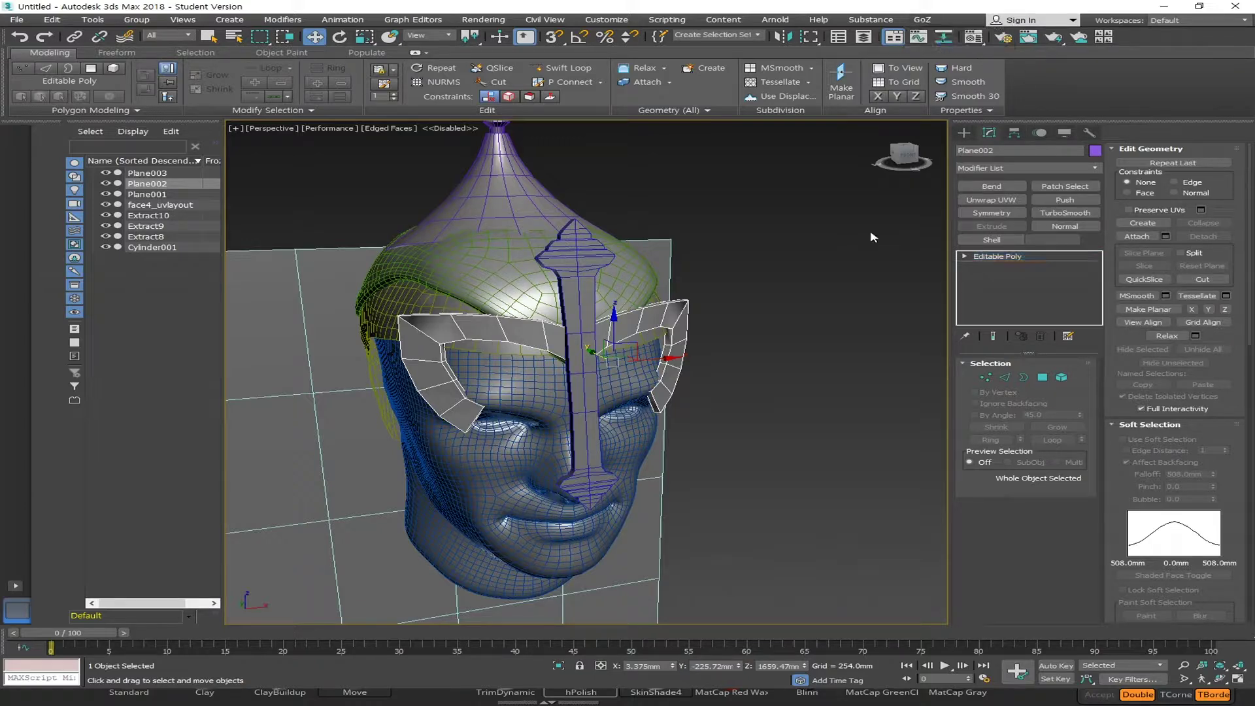
pyautogui.click(700, 387)
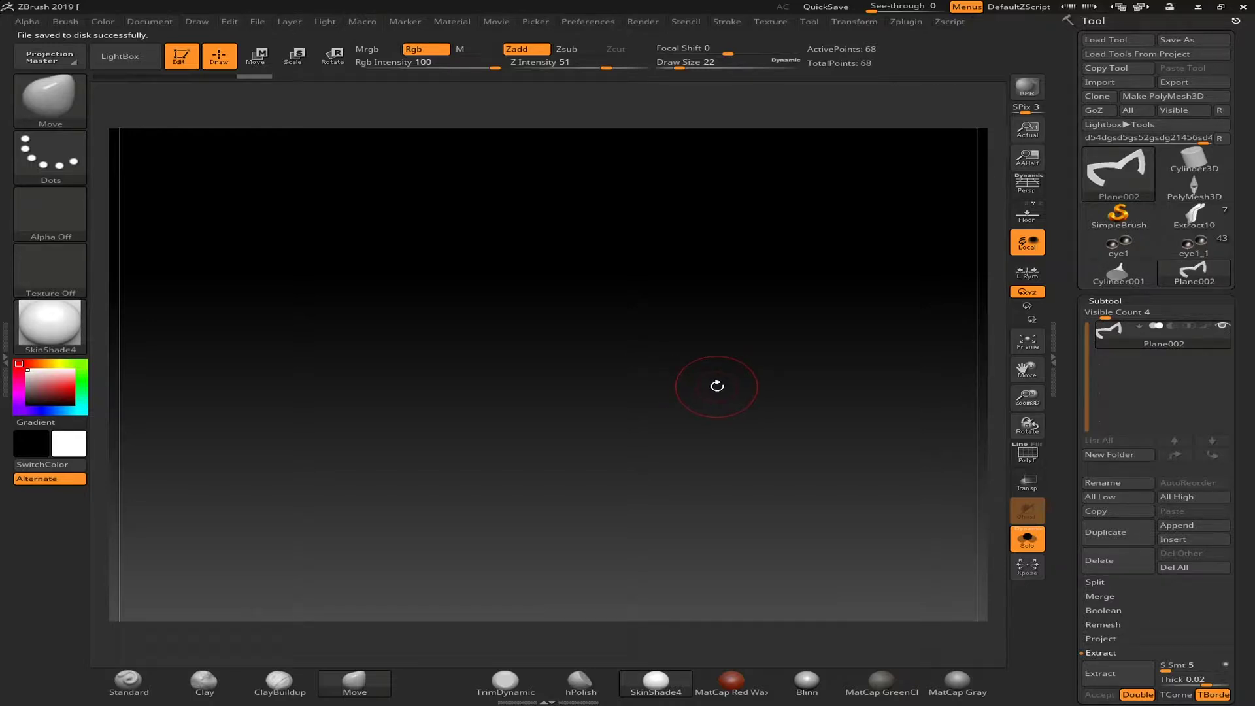
# - Return to 3ds Max, select the nose guard (Plane003) and send it to ZBrush with GoZ
pyautogui.click(1200, 11)
pyautogui.click(589, 264)
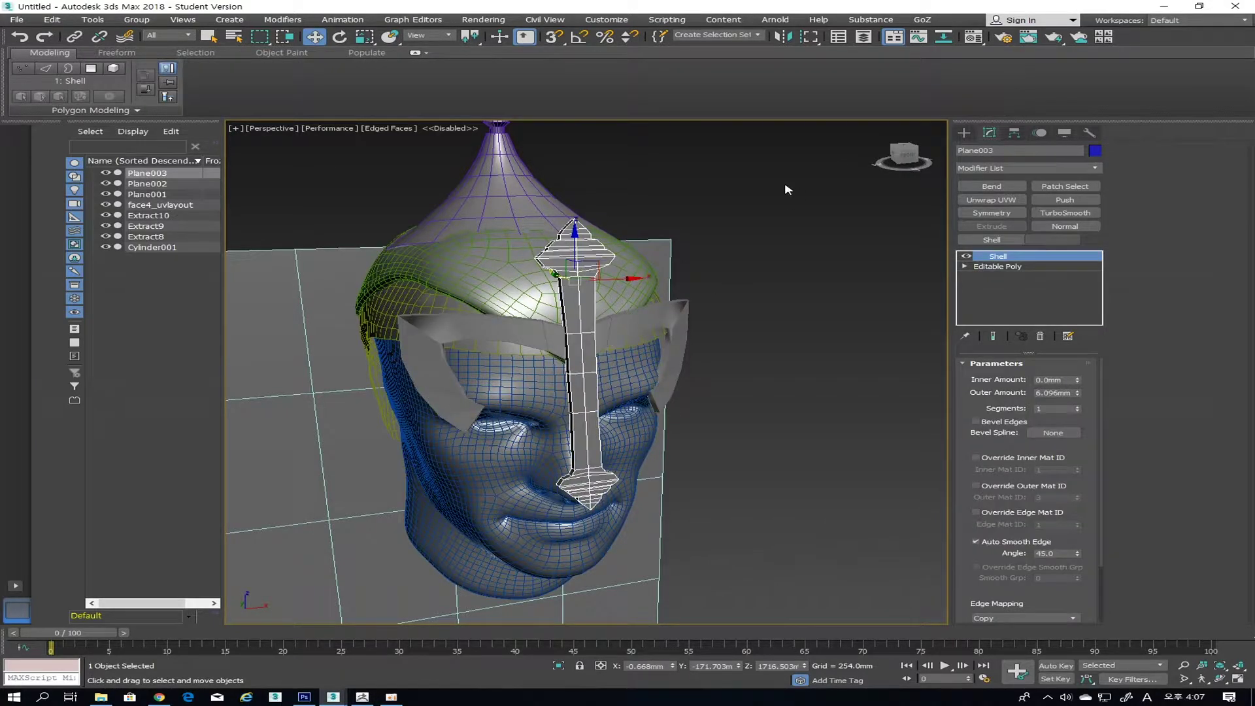
pyautogui.click(922, 19)
pyautogui.click(931, 33)
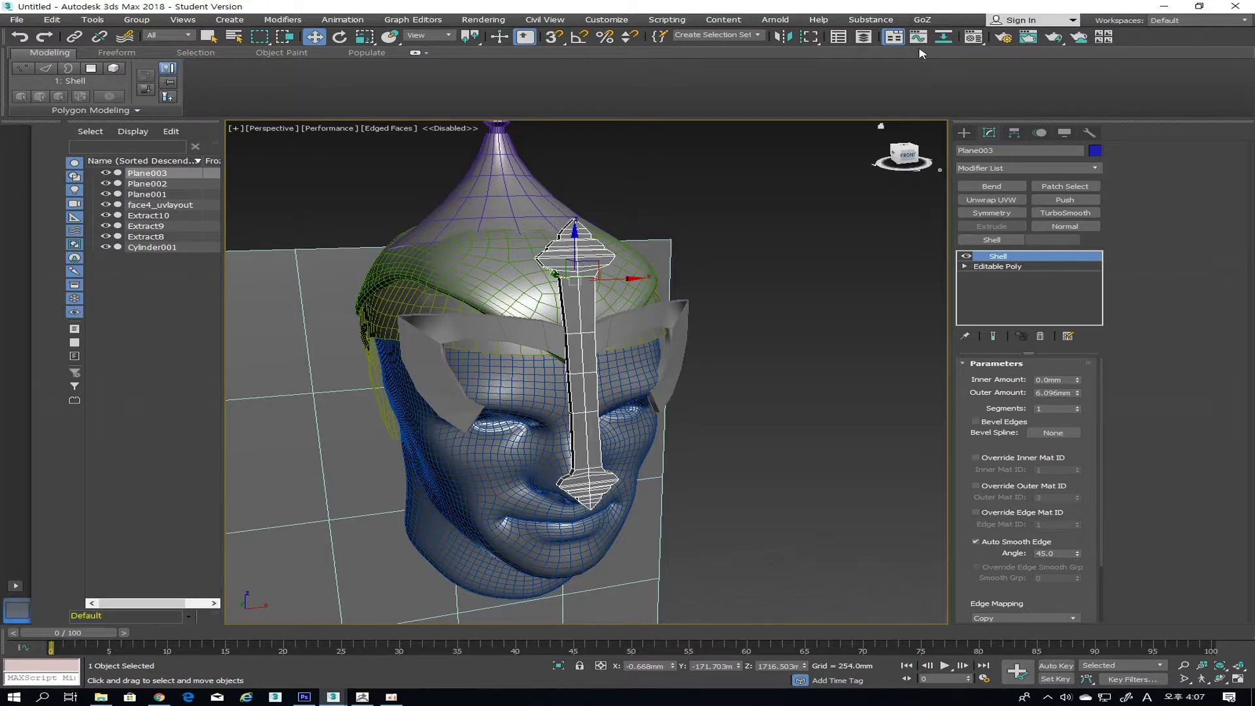
pyautogui.click(702, 385)
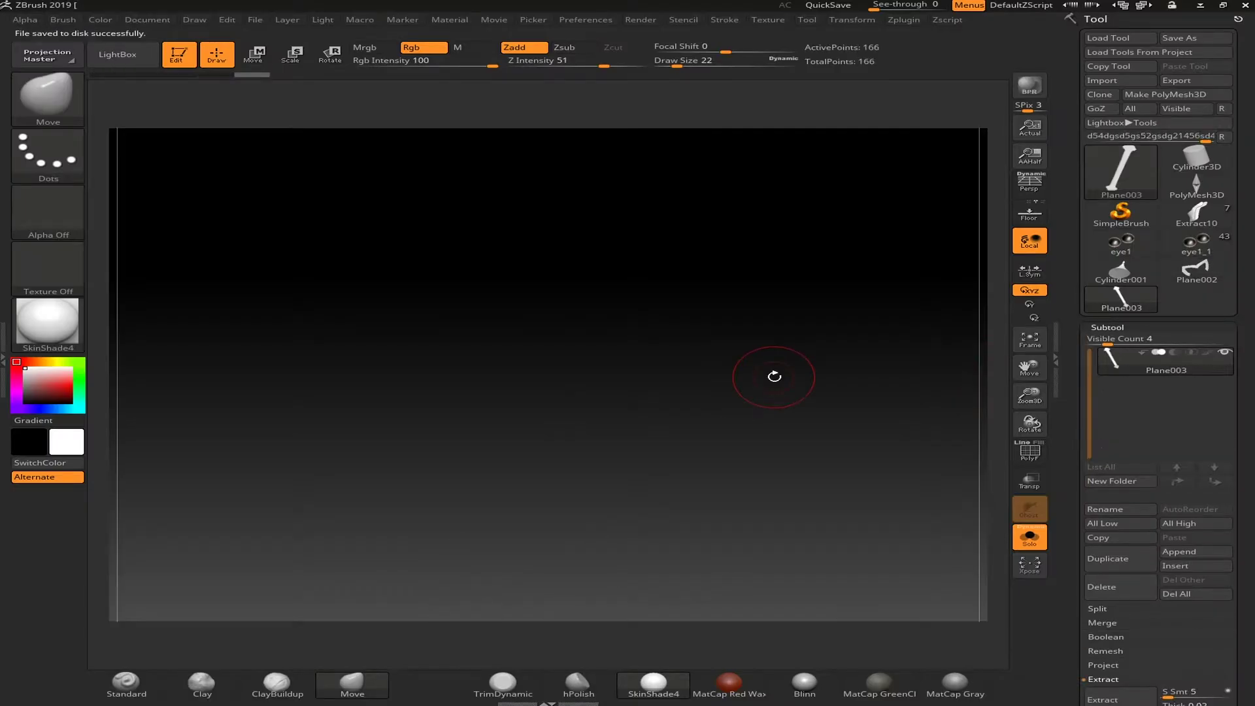
# - Load the Extract10 tool in ZBrush and turn off Solo to show the whole head and helmet
pyautogui.click(1118, 279)
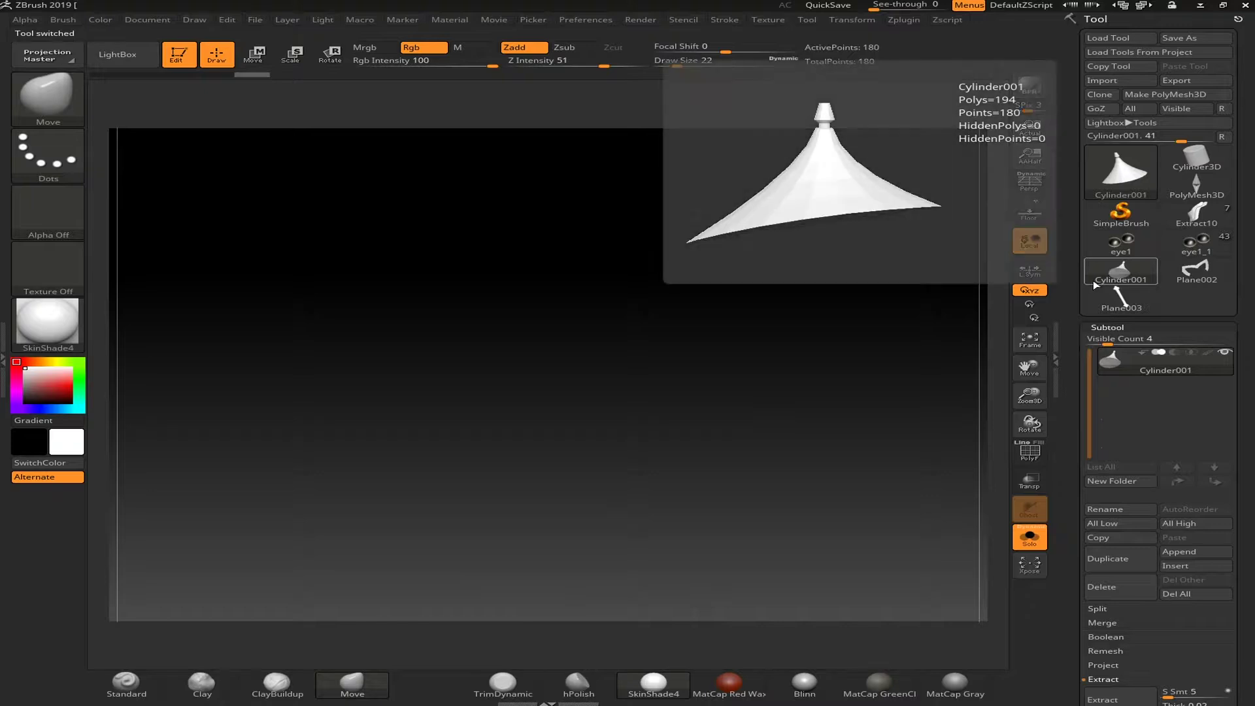
pyautogui.click(1190, 217)
pyautogui.click(1030, 338)
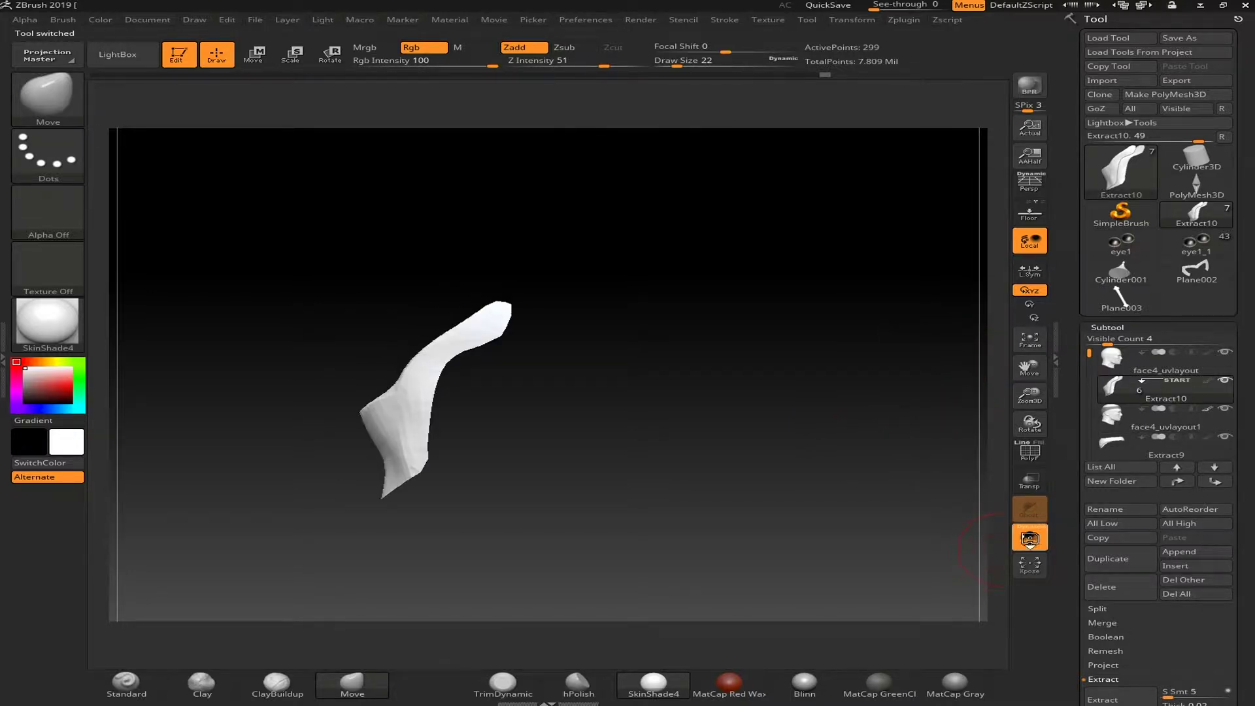
pyautogui.click(1031, 539)
pyautogui.moveTo(830, 414); pyautogui.dragTo(1060, 484)
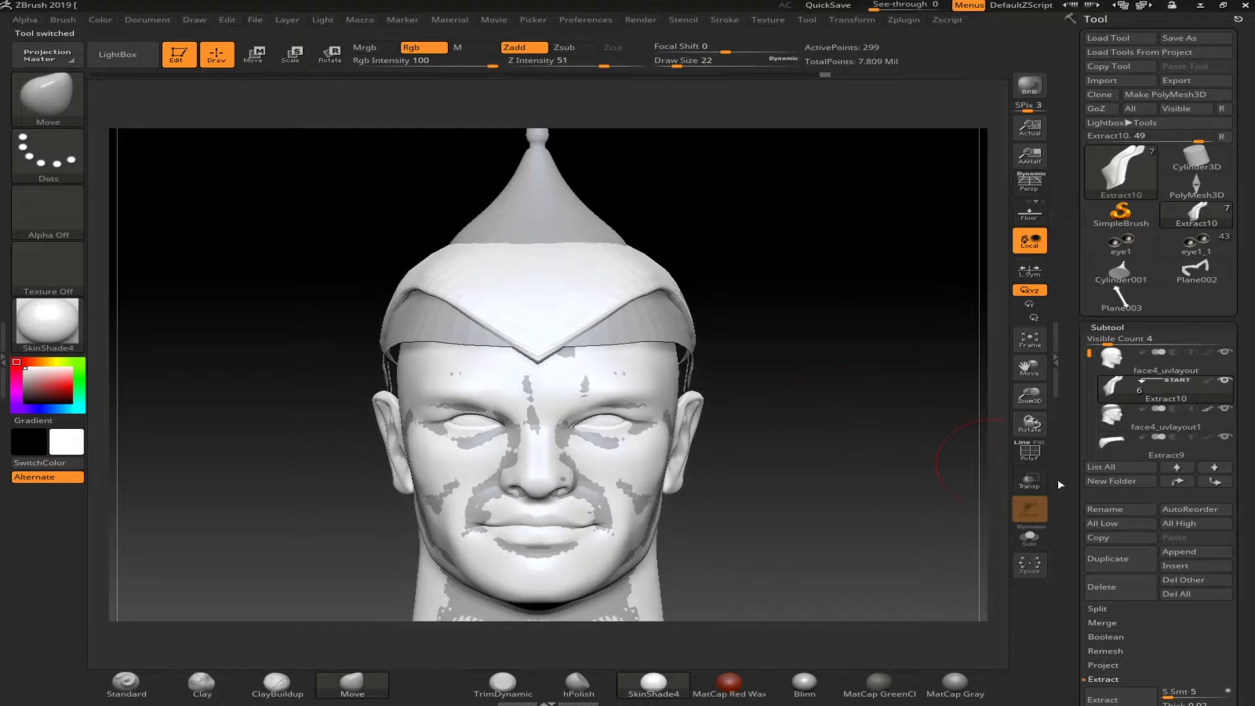
# - Append the nose guard (Plane003) and the brow guard (Plane002) as subtools of the head tool
pyautogui.click(1196, 552)
pyautogui.click(1036, 439)
pyautogui.moveTo(871, 515); pyautogui.dragTo(904, 415)
pyautogui.click(1196, 552)
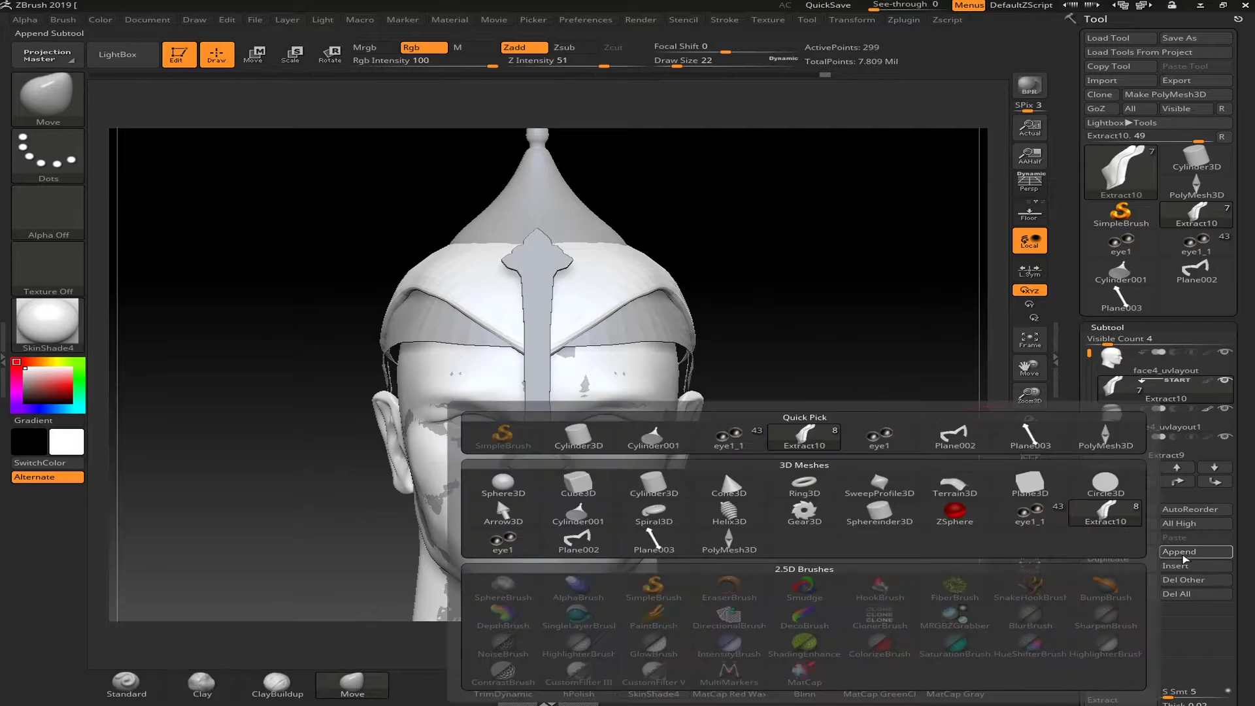
pyautogui.click(955, 437)
pyautogui.moveTo(955, 437); pyautogui.dragTo(889, 368)
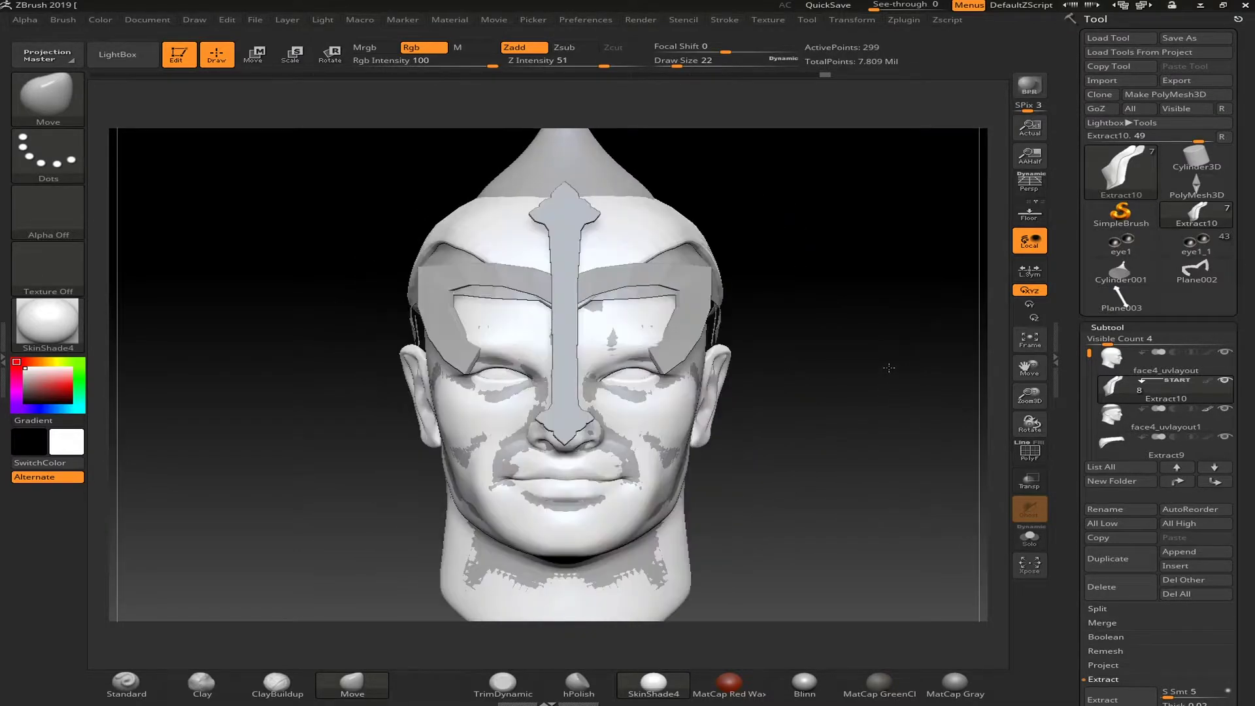
pyautogui.moveTo(1118, 422)
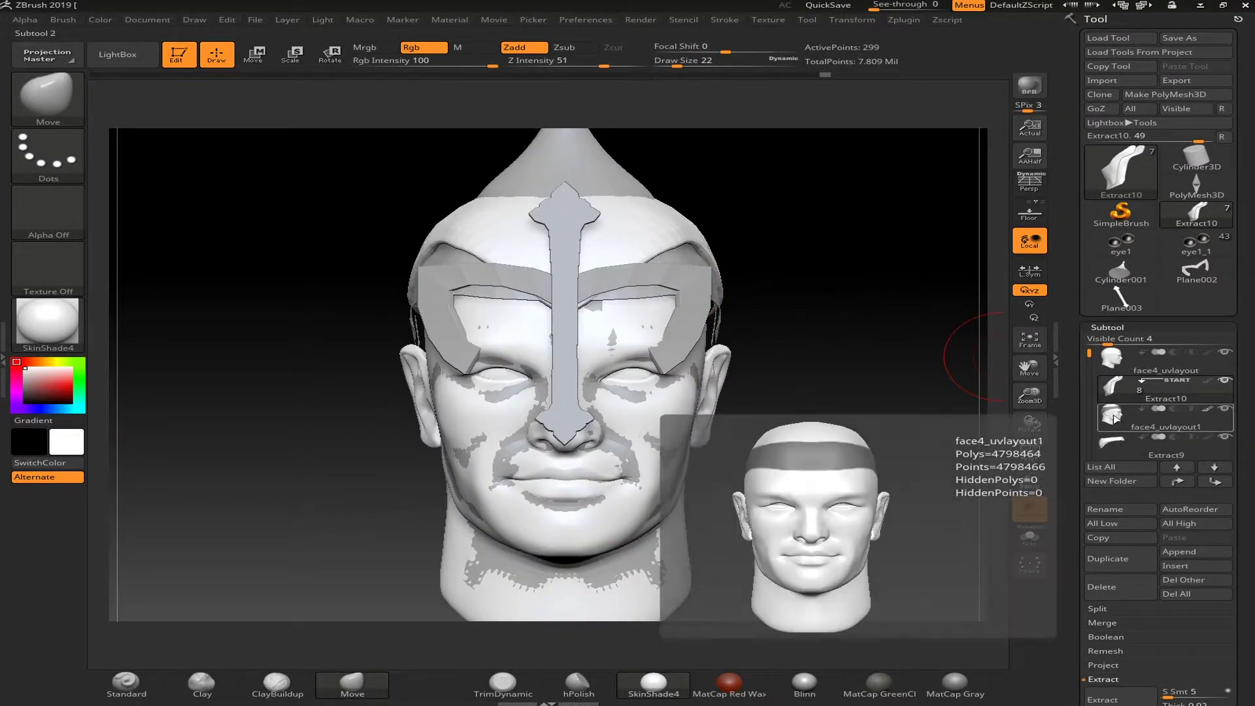
# - Select the brow guard subtool (Plane003) and move it straight down along a vertical transpose line to sit lower over the eyes
pyautogui.moveTo(1089, 354); pyautogui.dragTo(1089, 422)
pyautogui.click(1111, 415)
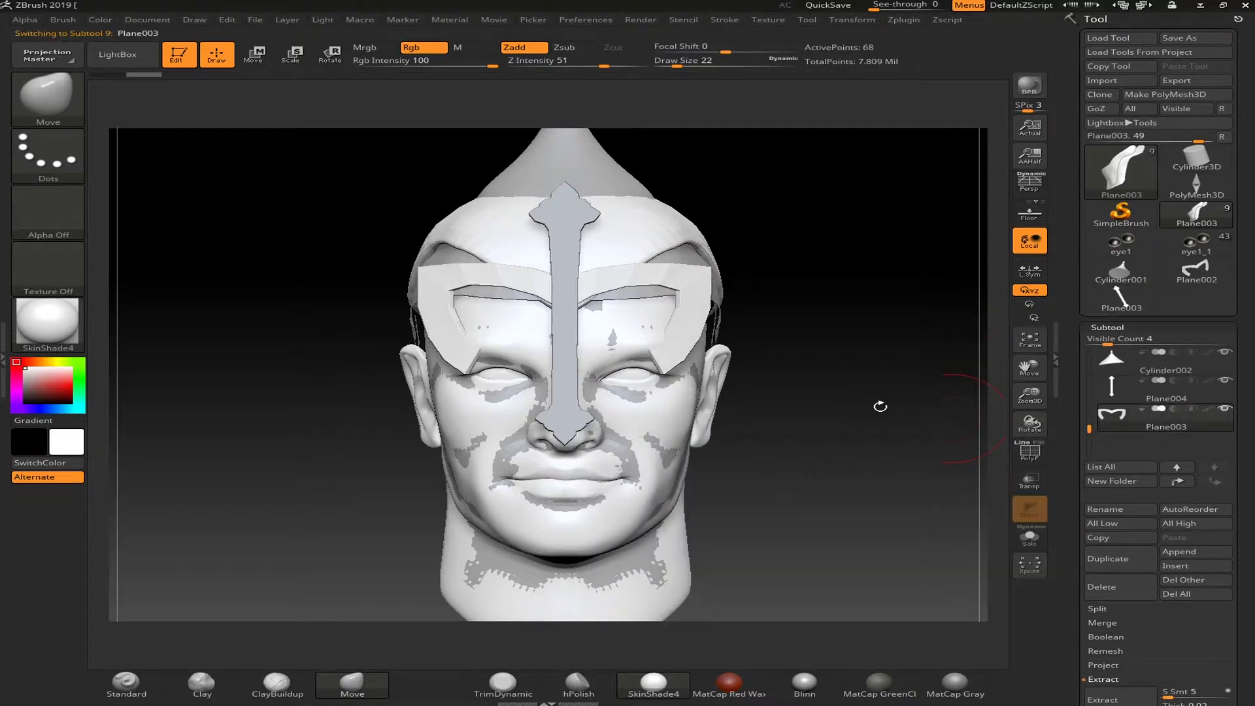
pyautogui.click(254, 55)
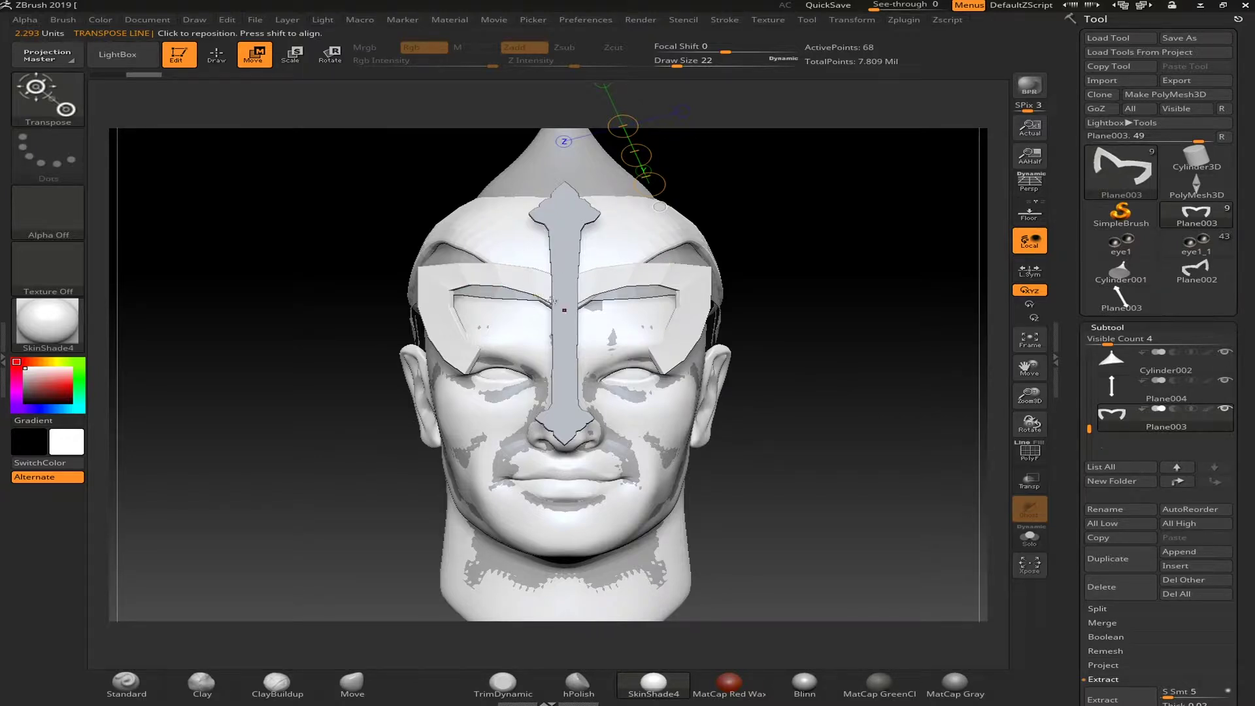
pyautogui.moveTo(562, 219); pyautogui.dragTo(562, 360)
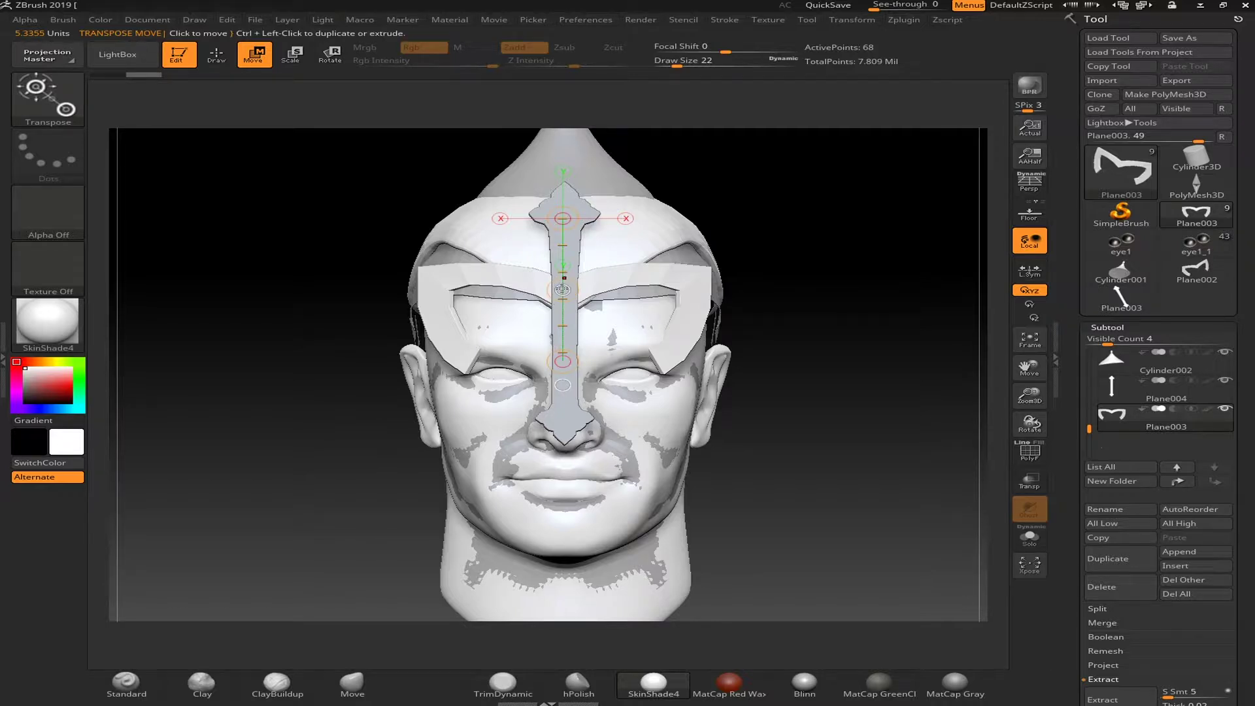
pyautogui.moveTo(562, 289); pyautogui.dragTo(565, 343)
# - Using the Move brush at draw size 68, pull the lower edge of the helmet band (Extract9) down to the brow guard
pyautogui.moveTo(778, 334); pyautogui.dragTo(616, 309)
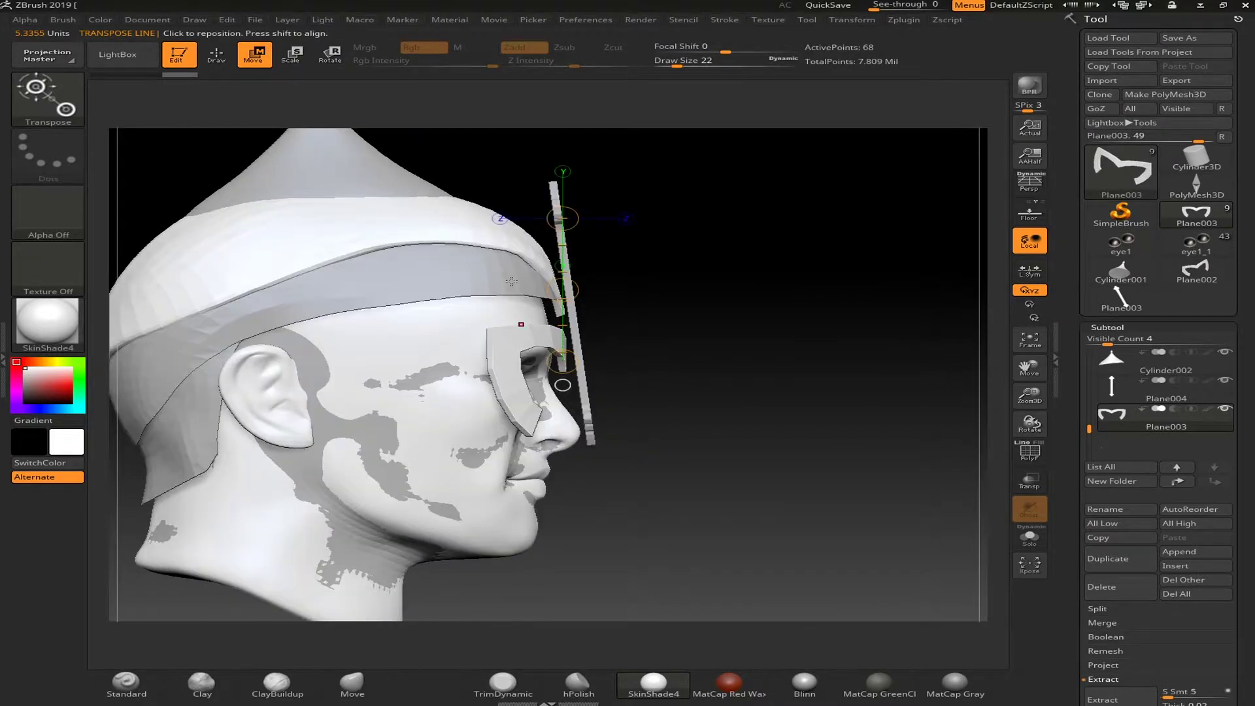
pyautogui.press('q')
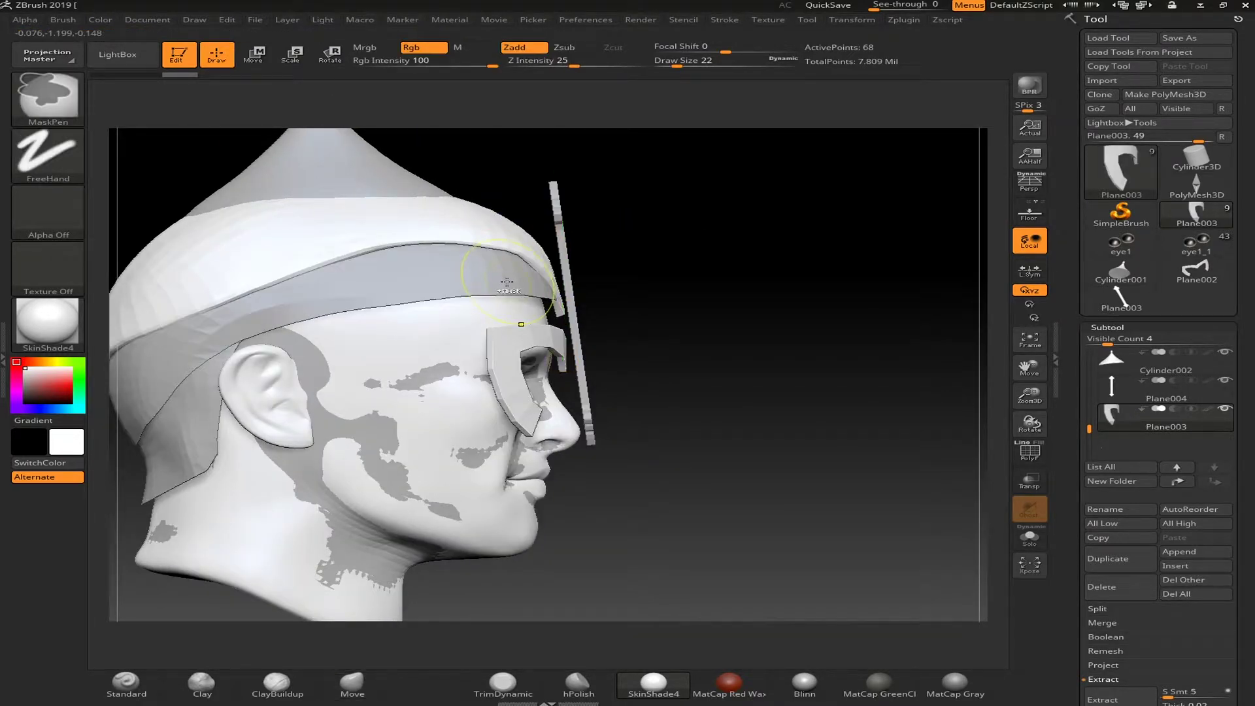
pyautogui.press('b')
pyautogui.press('m')
pyautogui.press('v')
pyautogui.keyDown('alt'); pyautogui.click(463, 272); pyautogui.keyUp('alt')
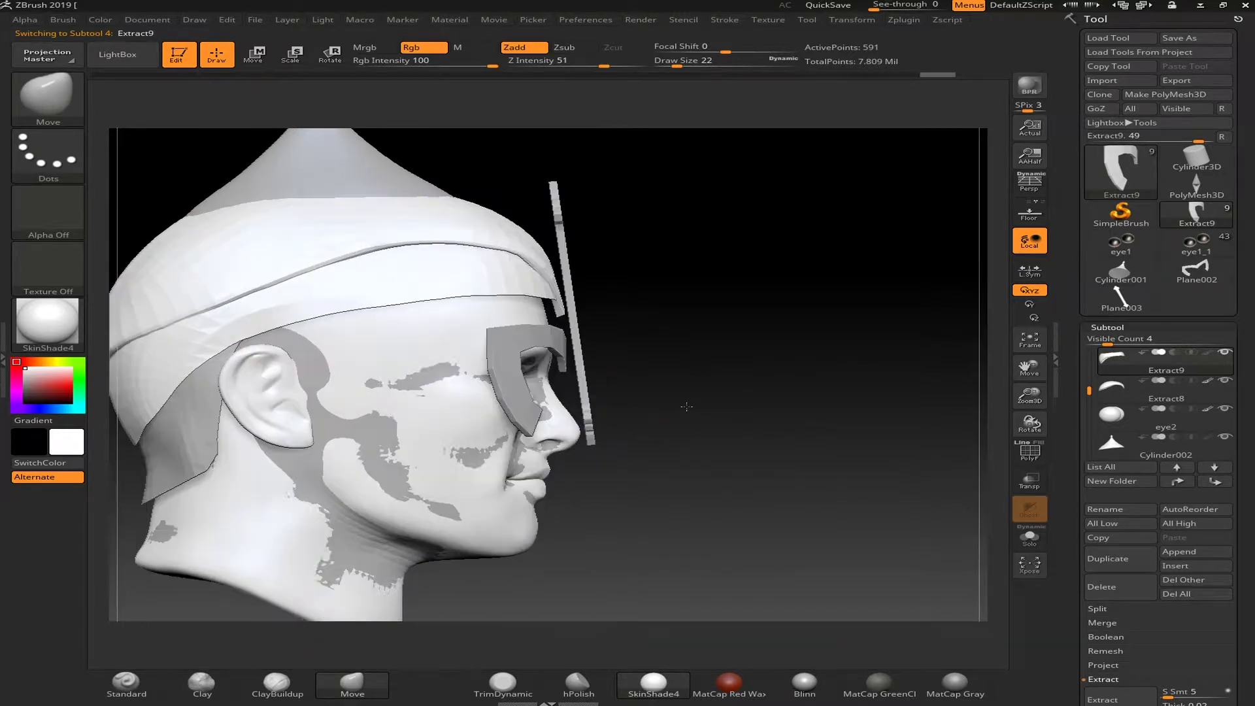
pyautogui.moveTo(743, 54); pyautogui.dragTo(692, 65)
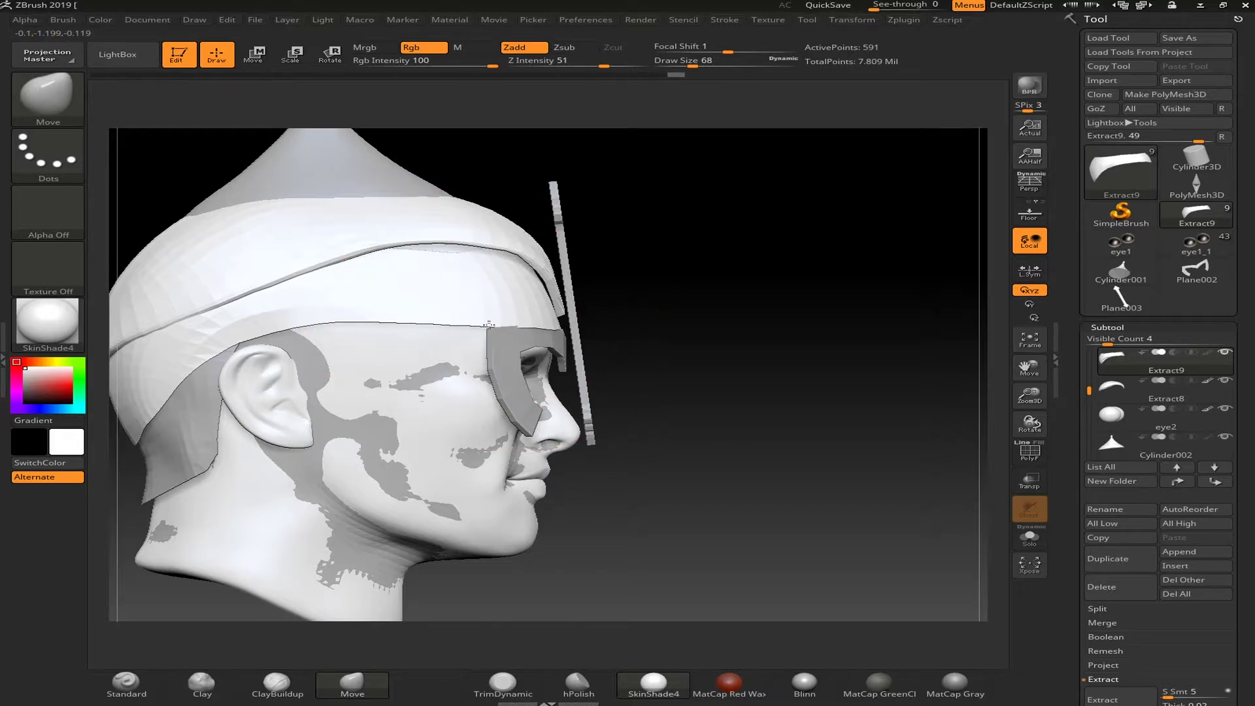
pyautogui.moveTo(708, 350); pyautogui.dragTo(490, 364)
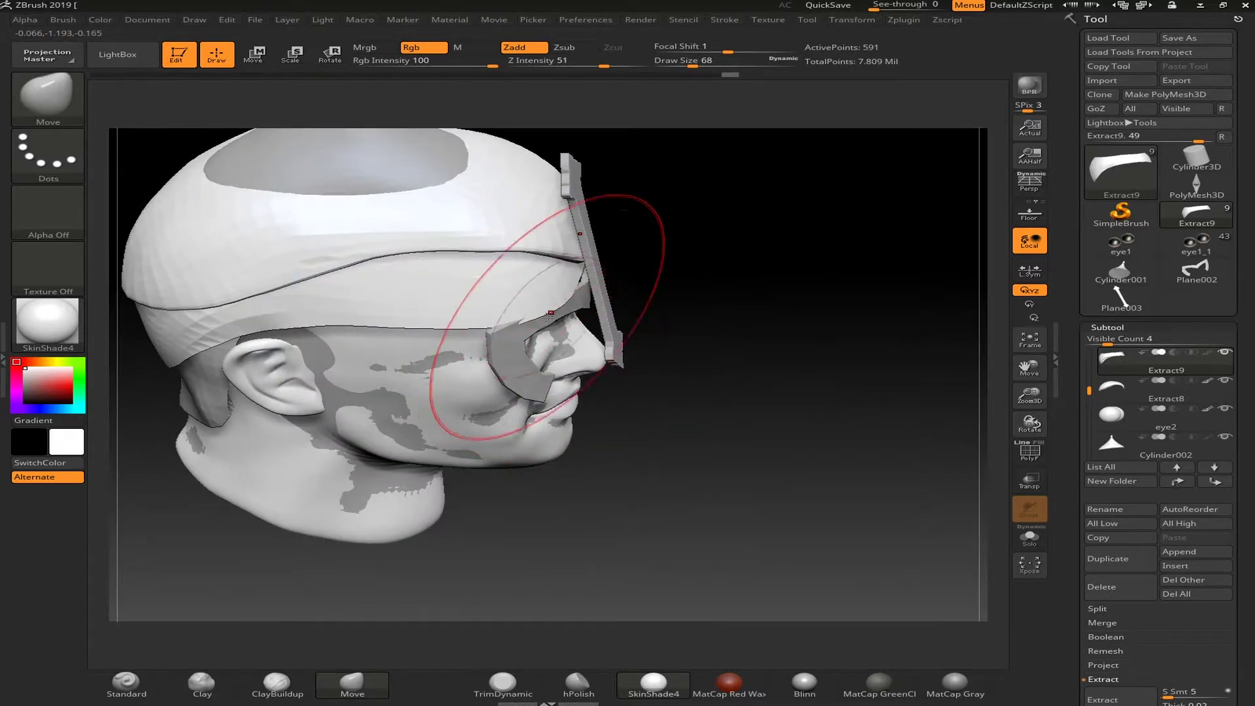
pyautogui.moveTo(647, 283); pyautogui.dragTo(645, 532)
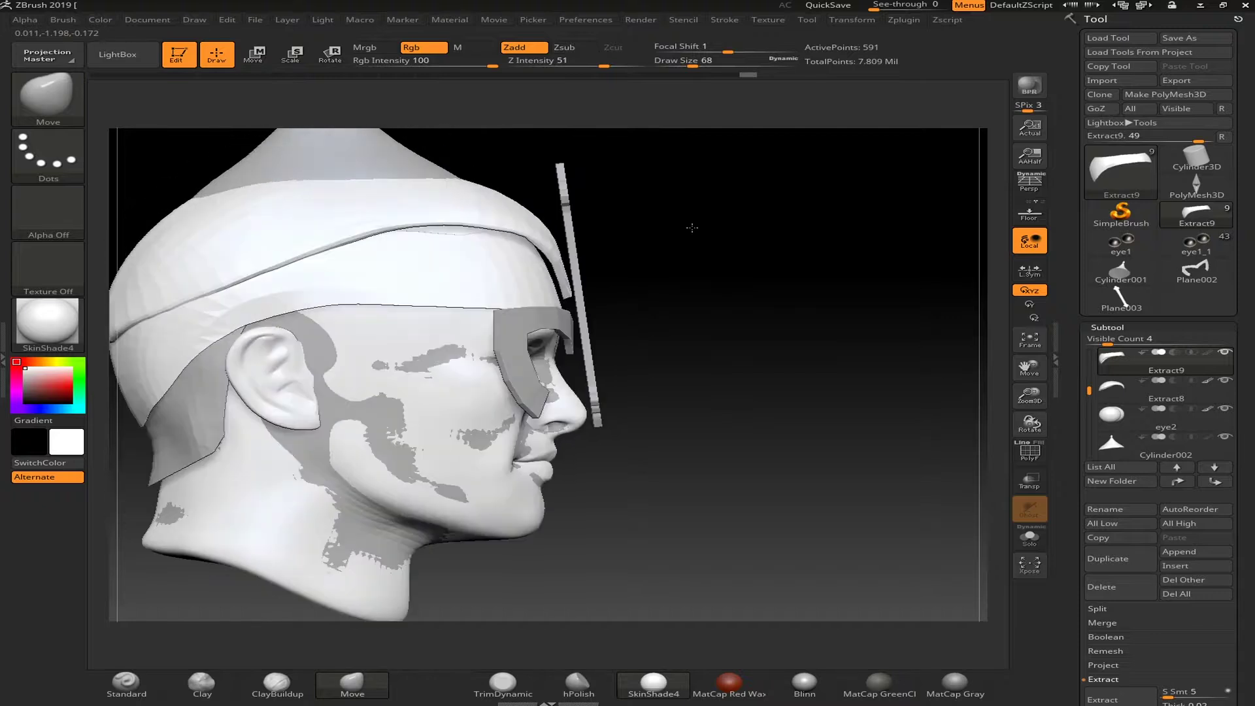
# - Pull the front rim of the helmet cap (Extract8) down over the band, and reduce the draw size to 37
pyautogui.keyDown('alt'); pyautogui.click(542, 232); pyautogui.keyUp('alt')
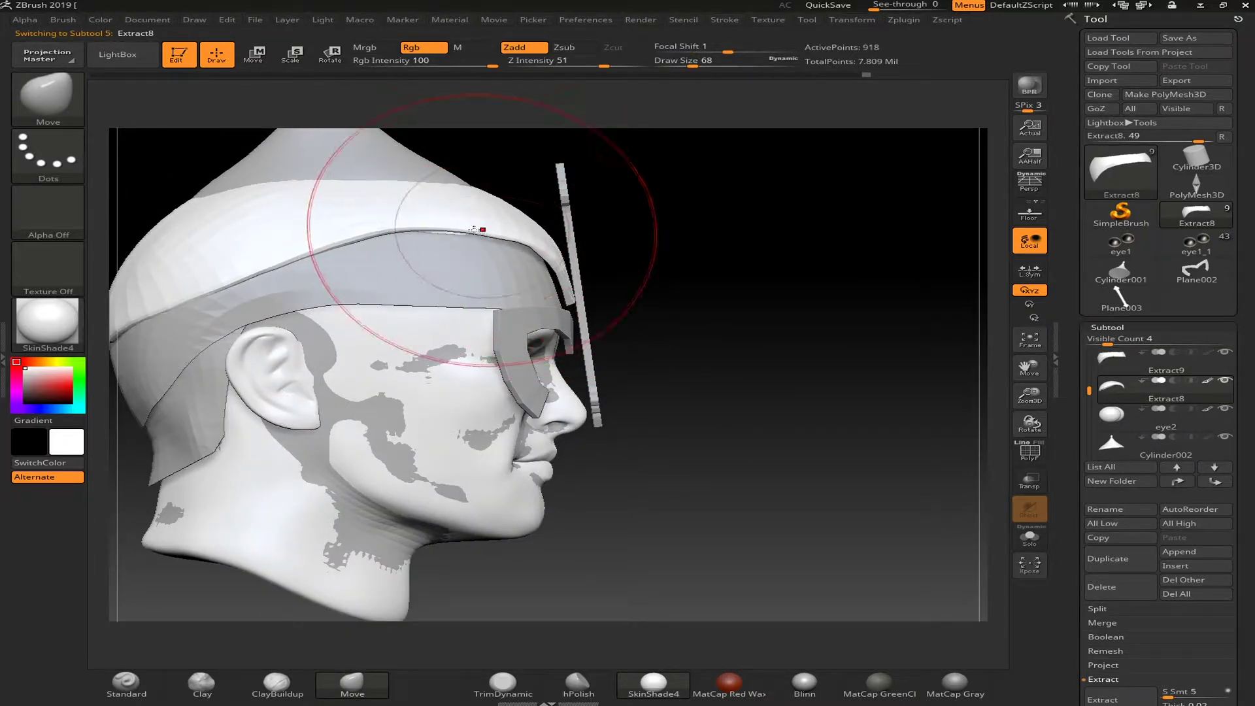
pyautogui.moveTo(434, 236)
pyautogui.mouseDown()
pyautogui.moveTo(393, 243)
pyautogui.moveTo(537, 273)
pyautogui.mouseUp()
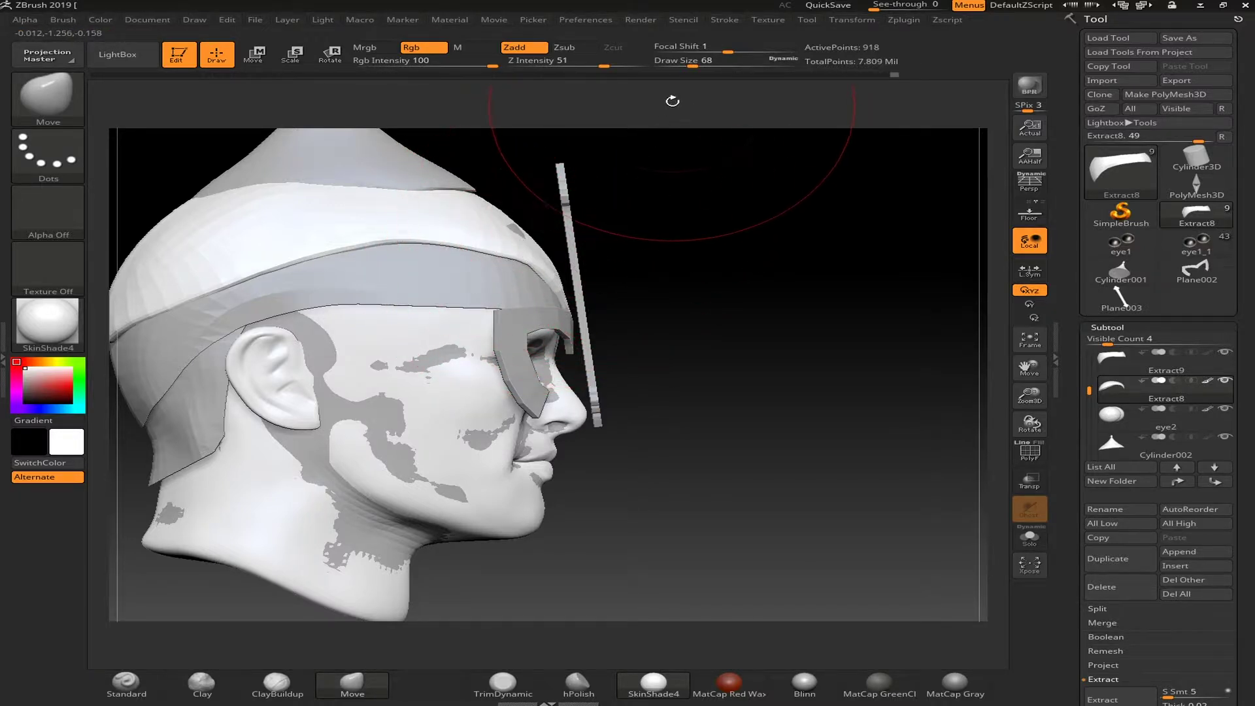
pyautogui.moveTo(691, 65); pyautogui.dragTo(682, 63)
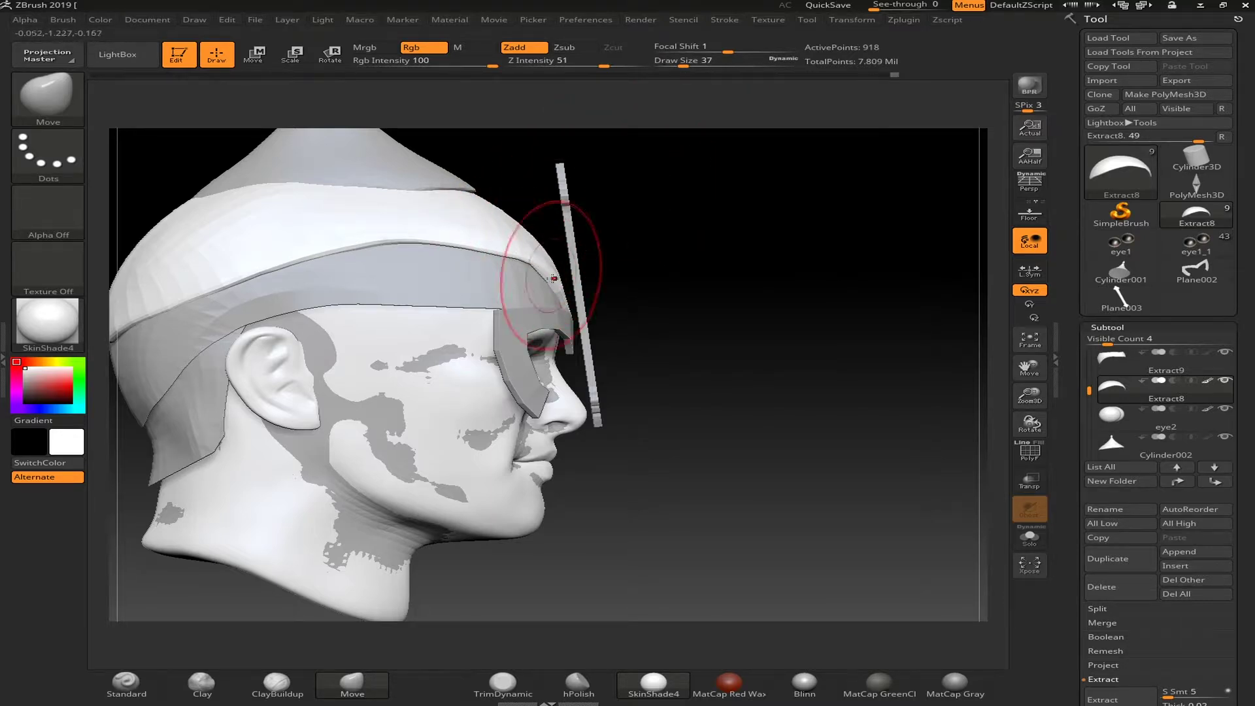
# - Reshape the side of the brow guard (Plane003) with the Move brush so it extends slightly further back around the temple
pyautogui.keyDown('alt'); pyautogui.click(561, 325); pyautogui.keyUp('alt')
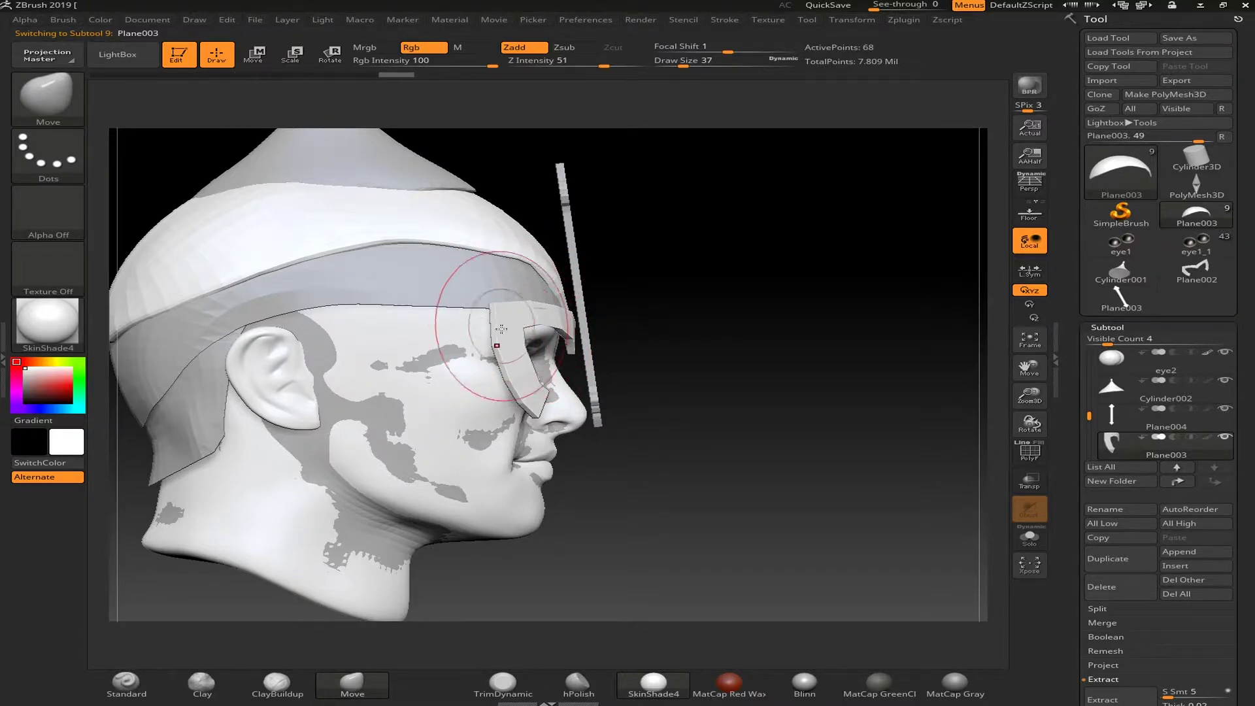
pyautogui.moveTo(511, 378); pyautogui.dragTo(500, 394)
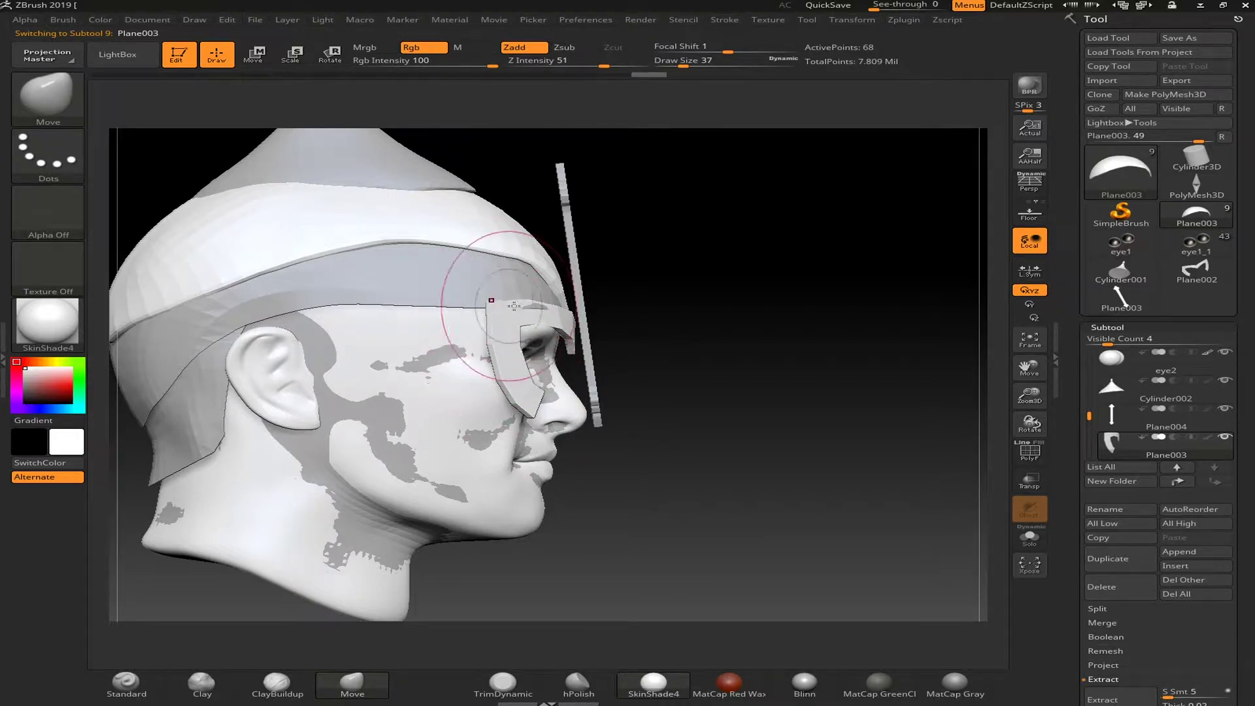
pyautogui.moveTo(732, 275)
pyautogui.mouseDown()
pyautogui.moveTo(645, 371)
pyautogui.moveTo(538, 307)
pyautogui.mouseUp()
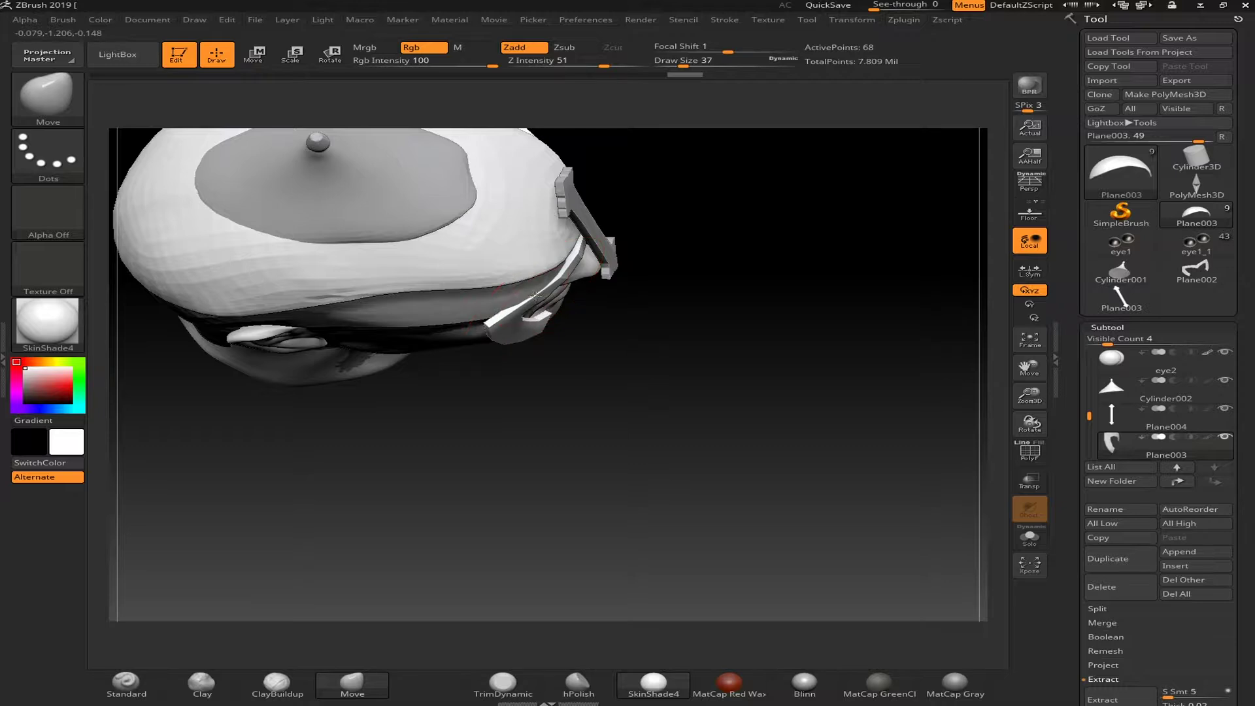
pyautogui.moveTo(738, 367); pyautogui.dragTo(985, 411)
# - Open the Geometry settings for the brow guard (Plane003)
pyautogui.moveTo(1082, 557); pyautogui.dragTo(1072, 435)
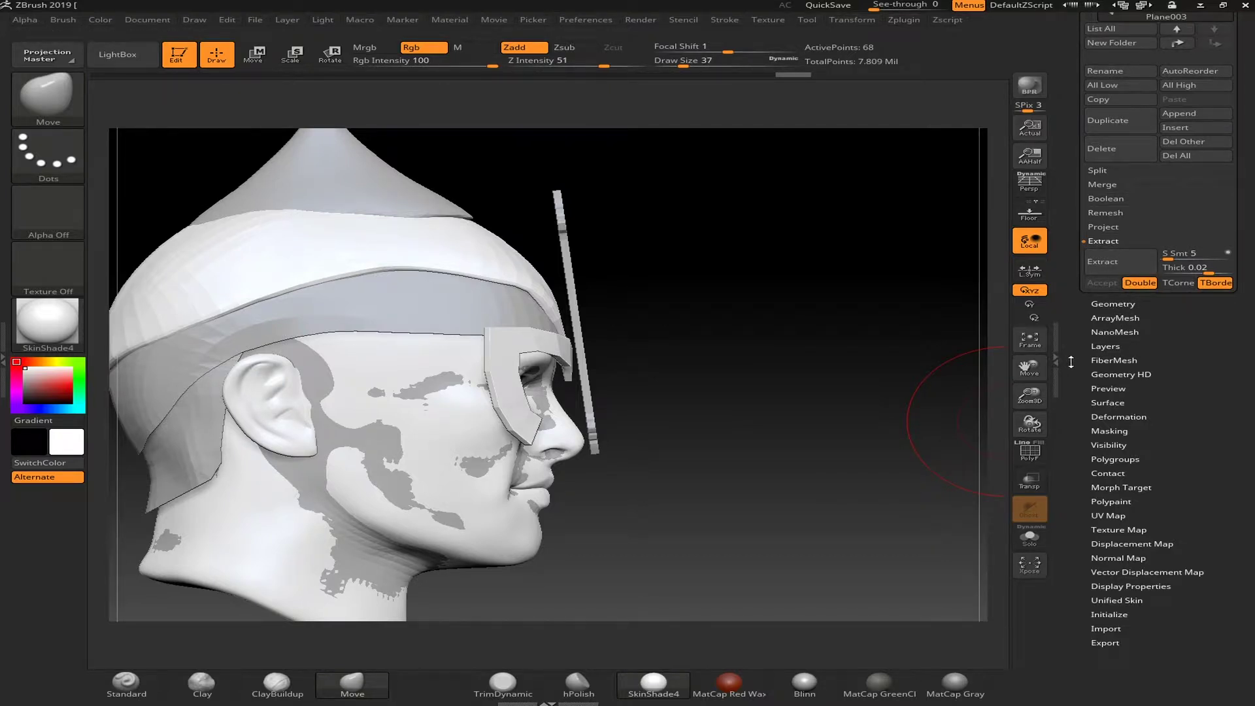
pyautogui.click(1111, 304)
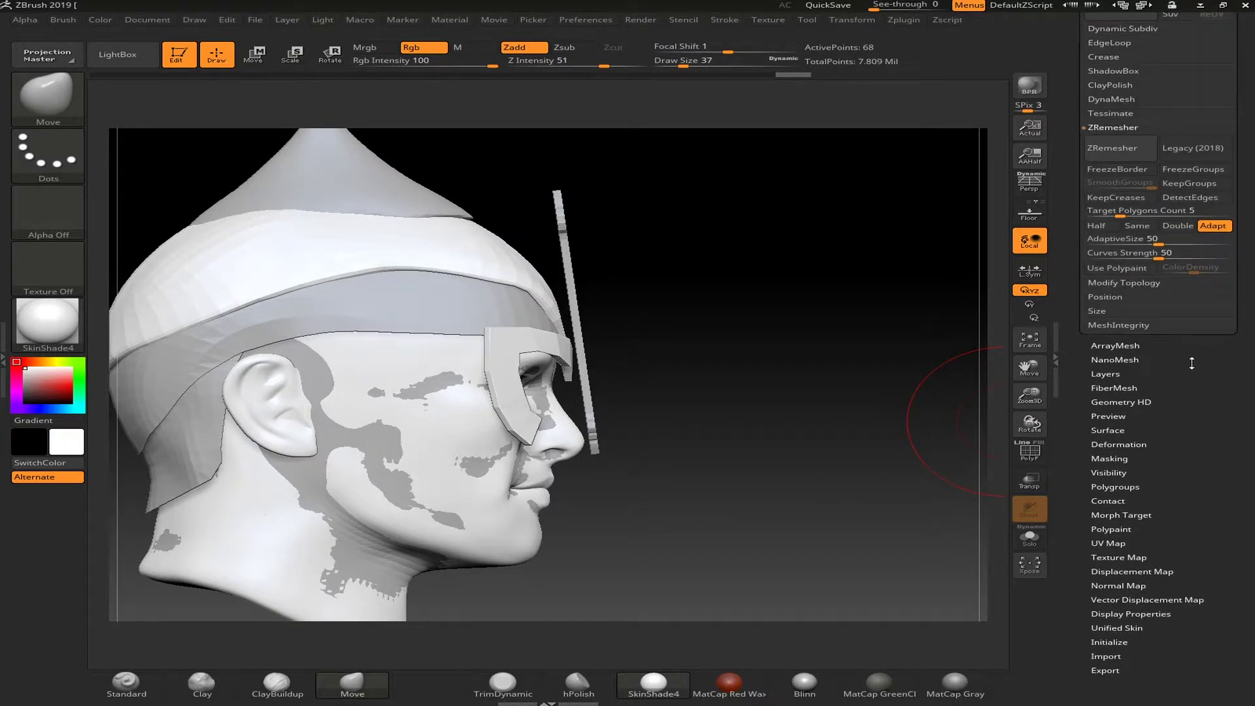
# - Subdivide the eye guard four times, twice with smoothing off and twice with smoothing on, up to level 5
pyautogui.moveTo(1192, 364); pyautogui.dragTo(1181, 420)
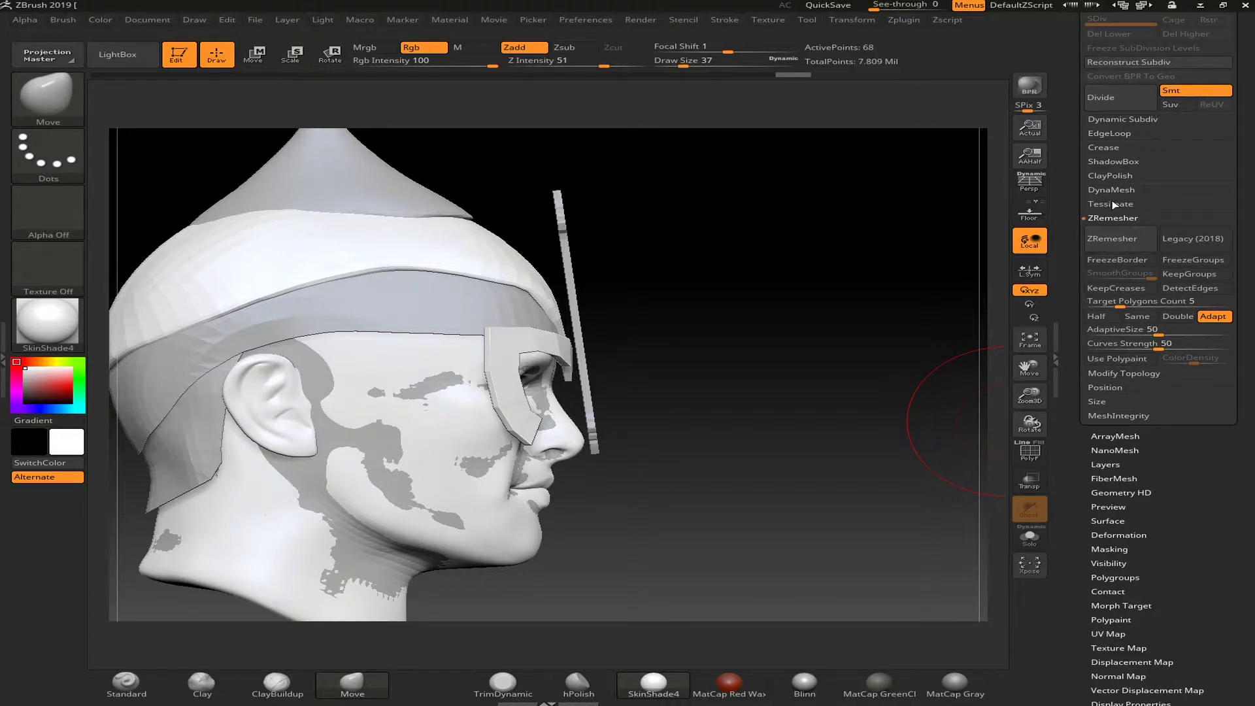
pyautogui.moveTo(1071, 295); pyautogui.dragTo(1070, 406)
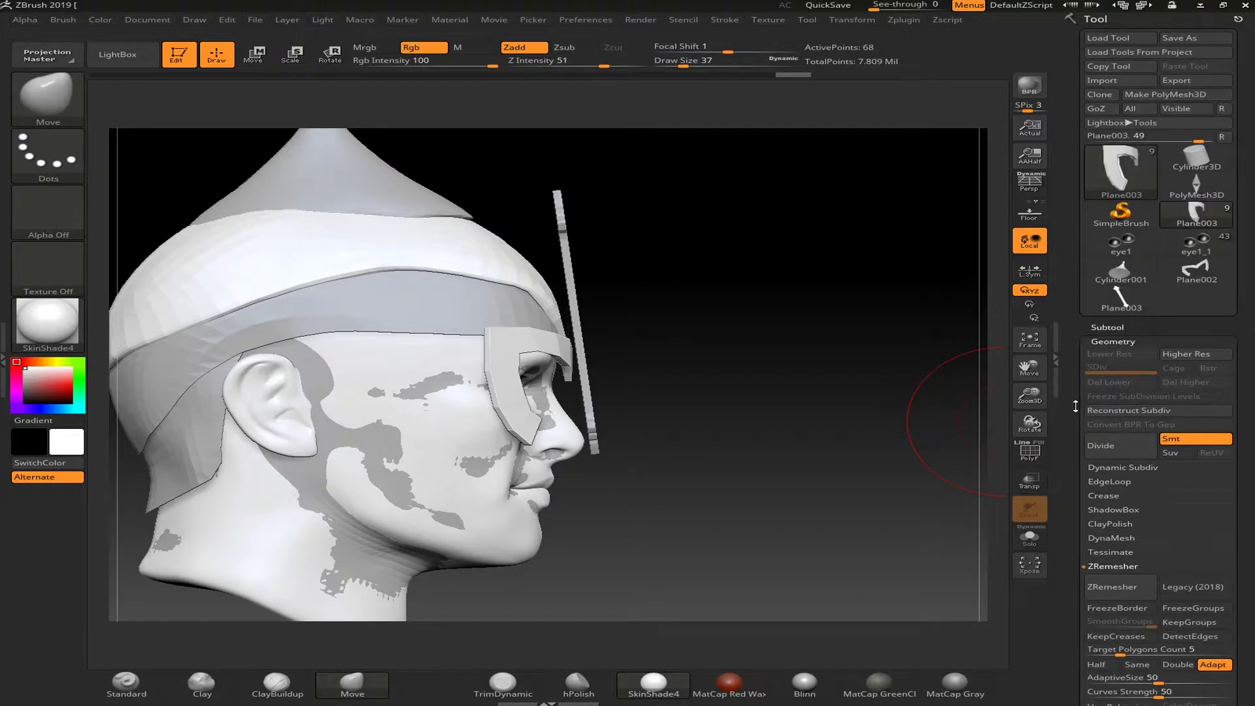
pyautogui.click(1180, 440)
pyautogui.click(1121, 448)
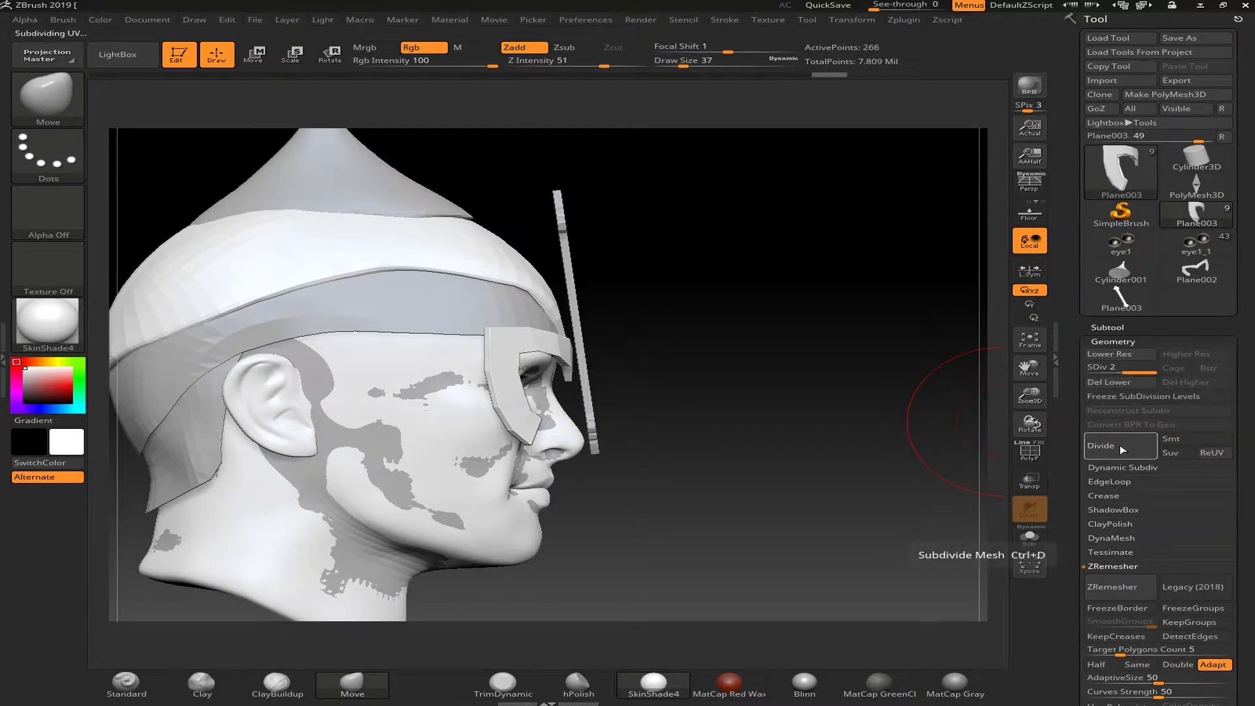
pyautogui.click(1123, 450)
pyautogui.click(1183, 440)
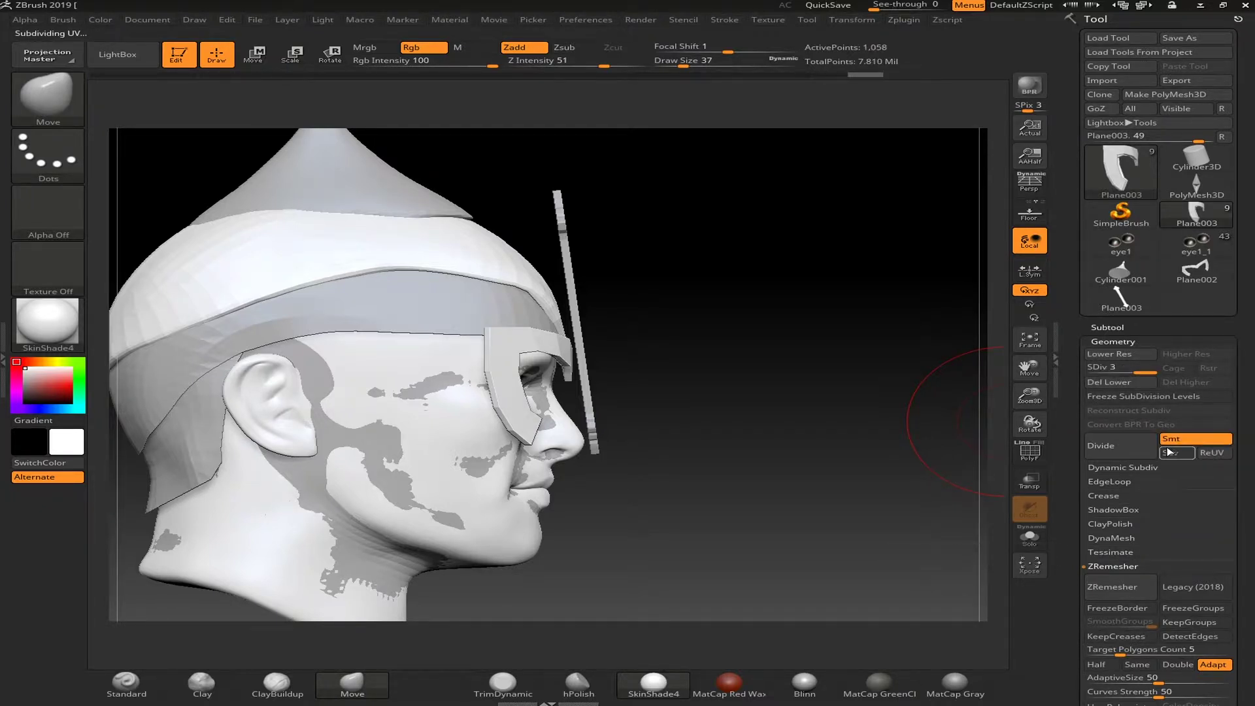
pyautogui.click(1124, 448)
pyautogui.click(1124, 448)
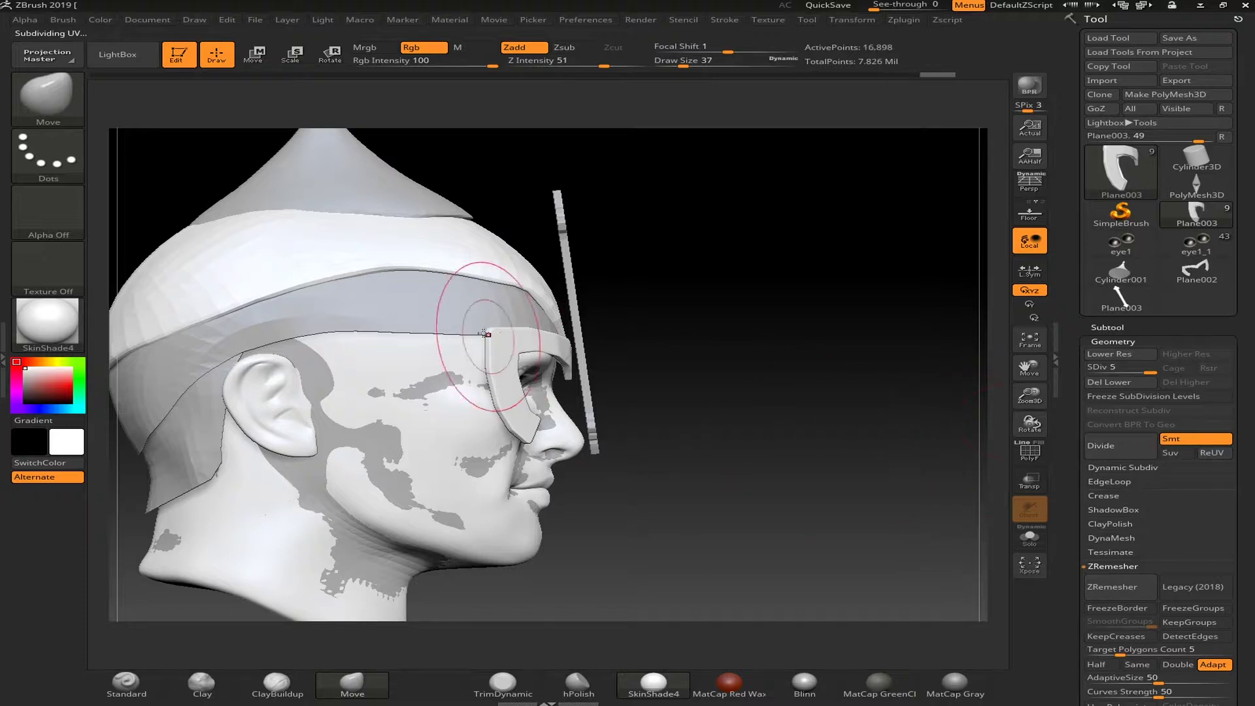
# - Reshape the eye guard's outer edge and lower tip to follow the face using the Move brush
pyautogui.moveTo(764, 346); pyautogui.dragTo(602, 279)
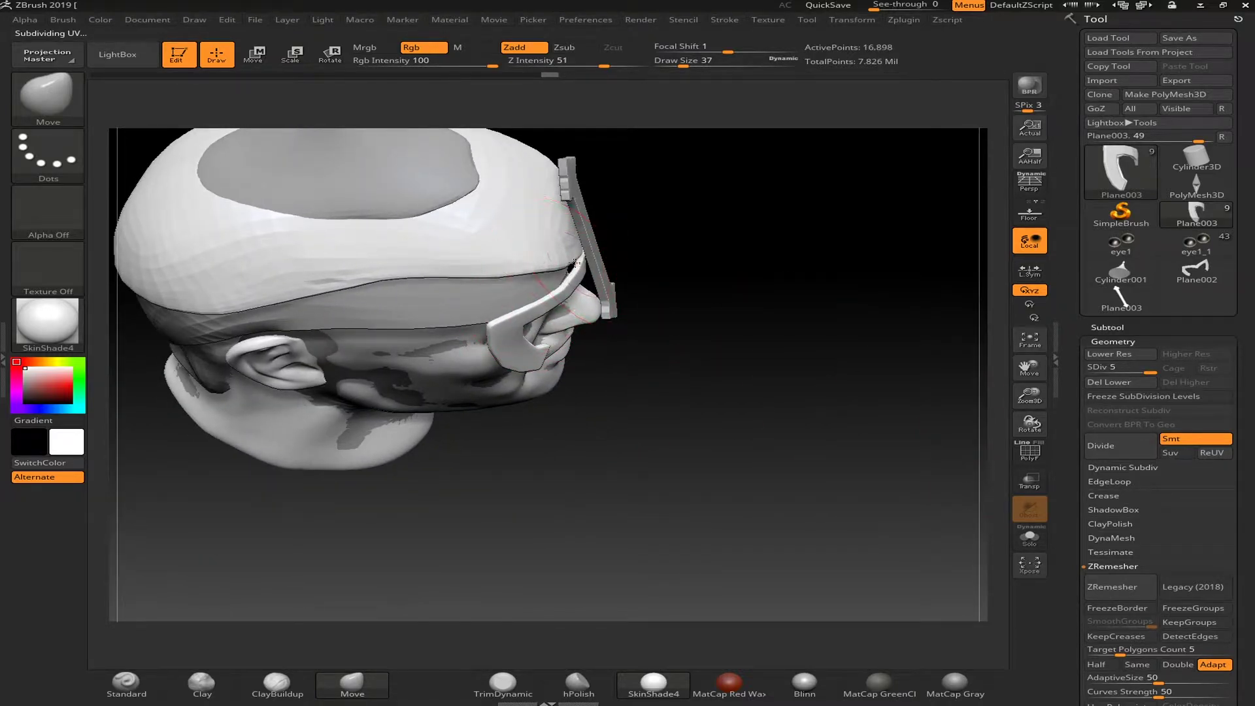
pyautogui.moveTo(484, 336); pyautogui.dragTo(481, 326)
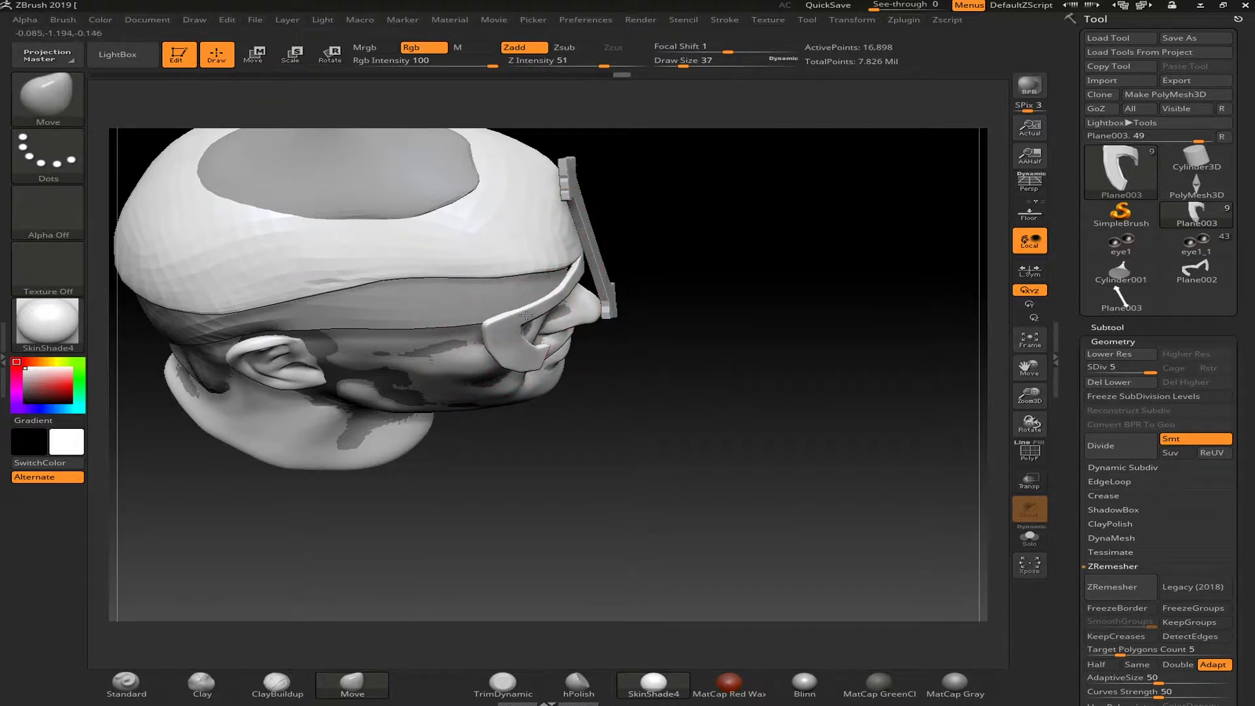
pyautogui.moveTo(787, 370); pyautogui.dragTo(784, 300)
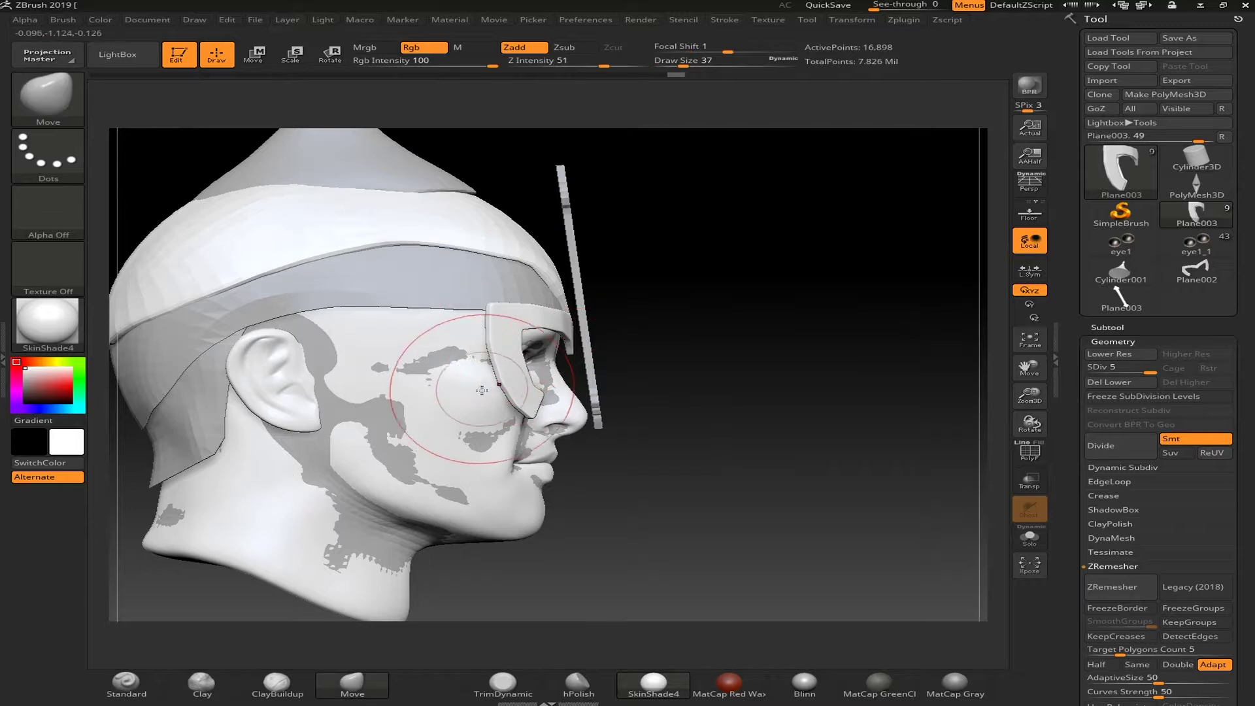
pyautogui.moveTo(510, 392); pyautogui.dragTo(538, 407)
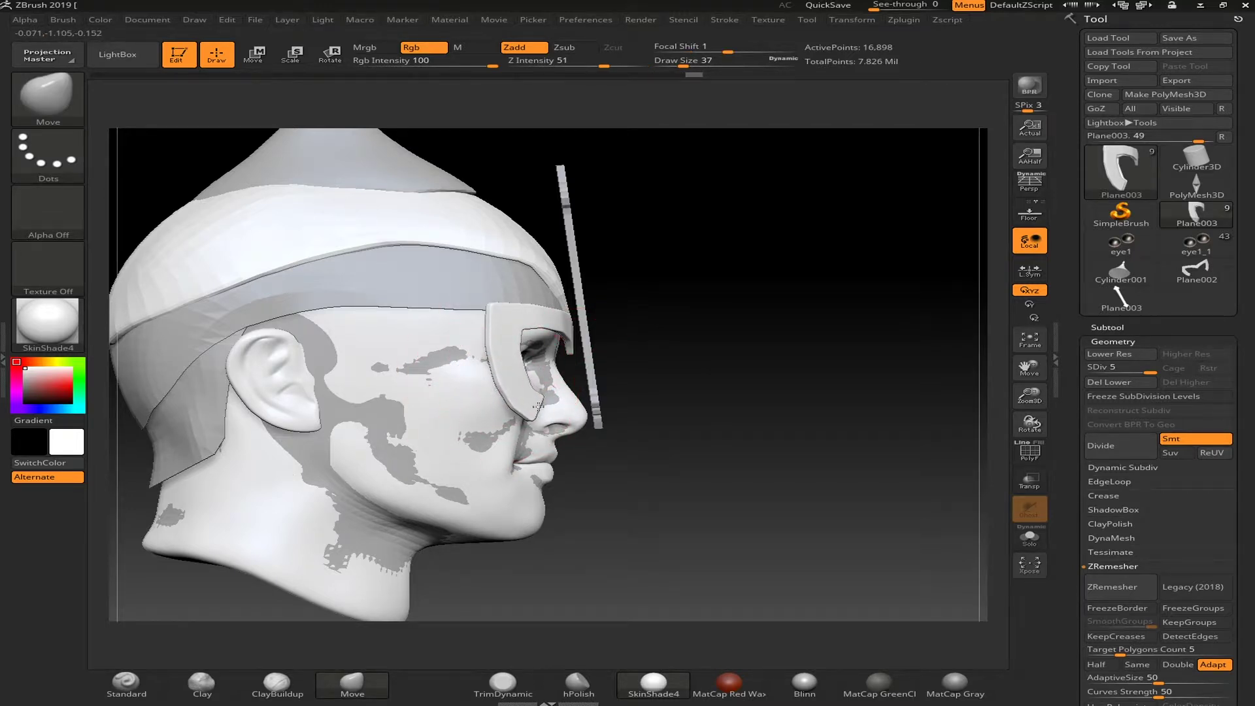
pyautogui.moveTo(693, 411); pyautogui.dragTo(462, 406)
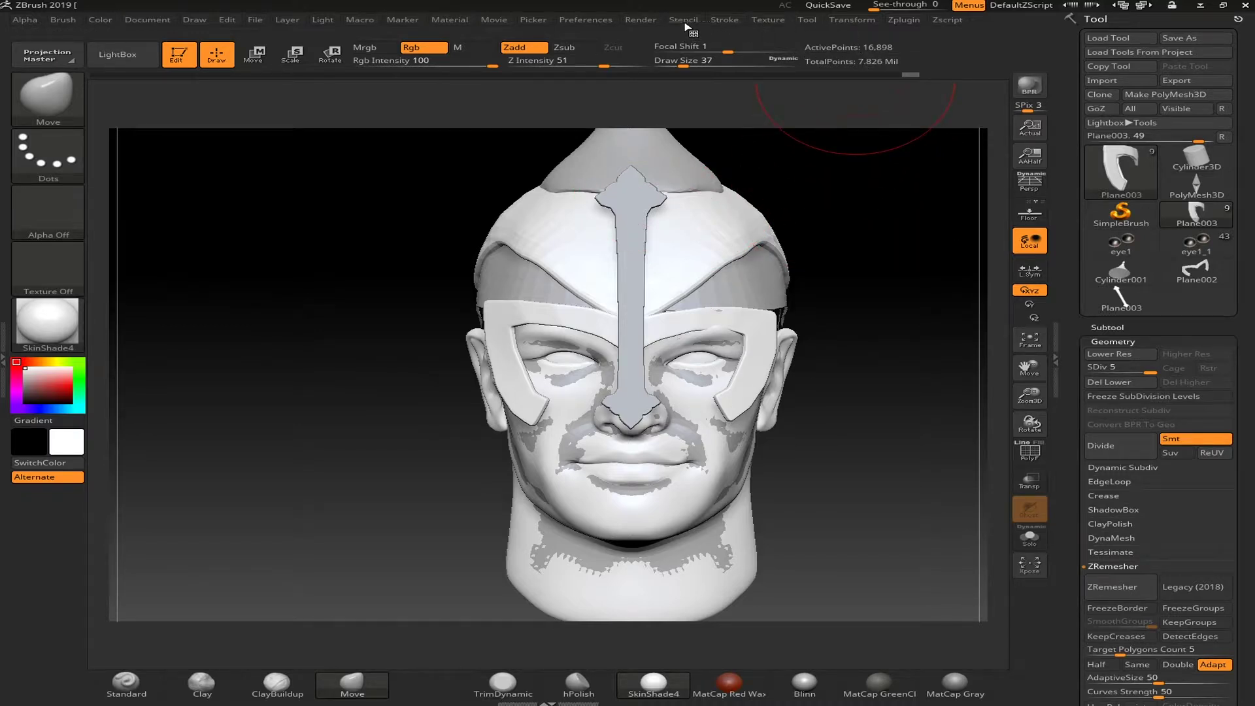
# - Try to mirror and weld the subdivided eye guard
pyautogui.scroll(-2, 1068, 260)
pyautogui.scroll(-2, 1067, 260)
pyautogui.scroll(4, 1066, 287)
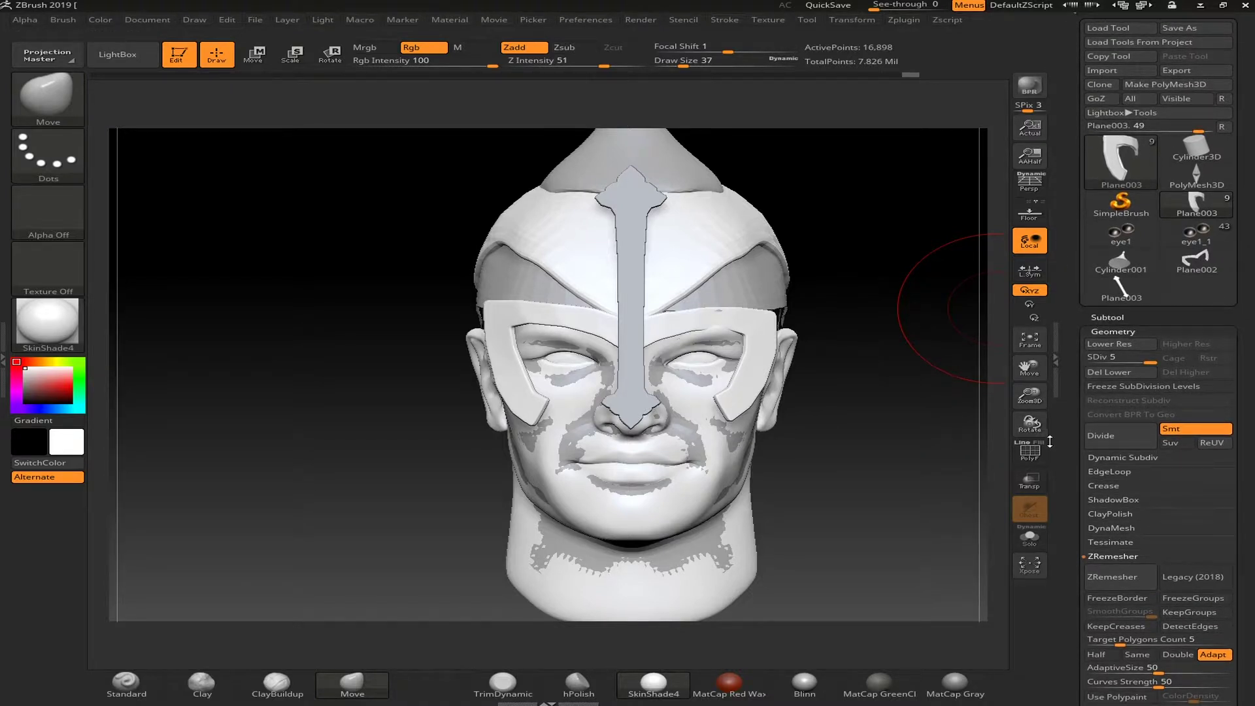
pyautogui.scroll(-10, 1049, 441)
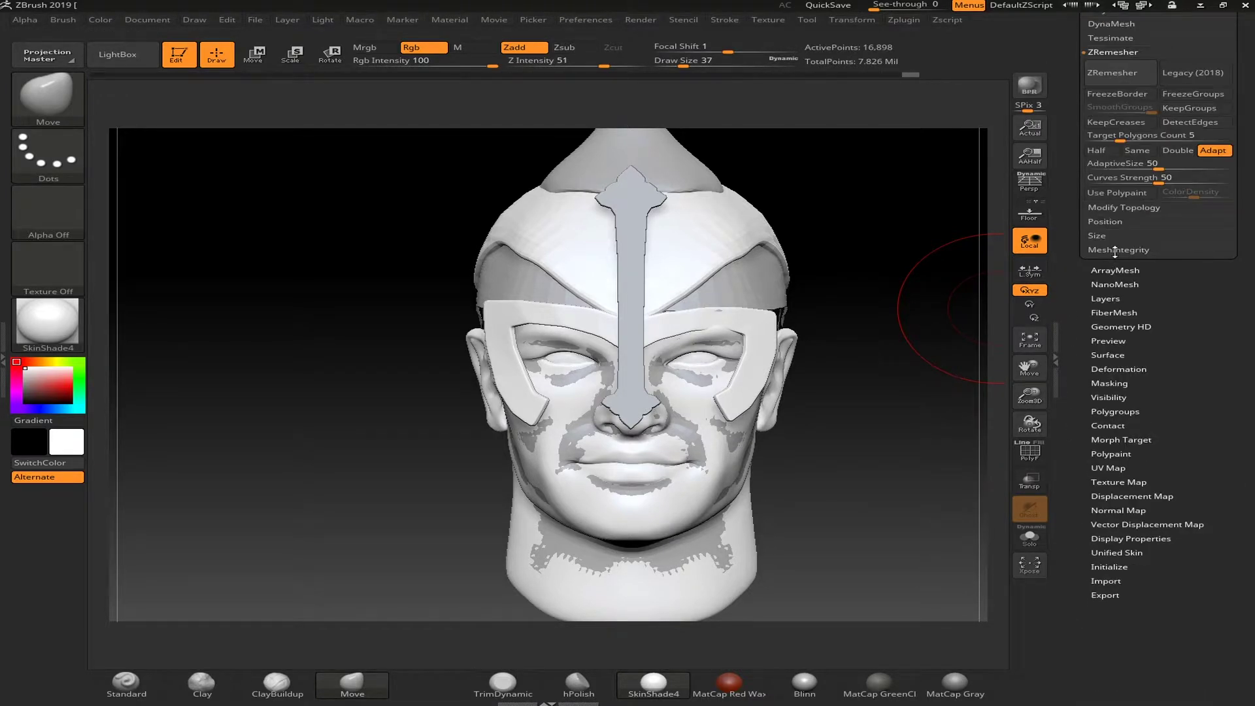
pyautogui.click(1119, 208)
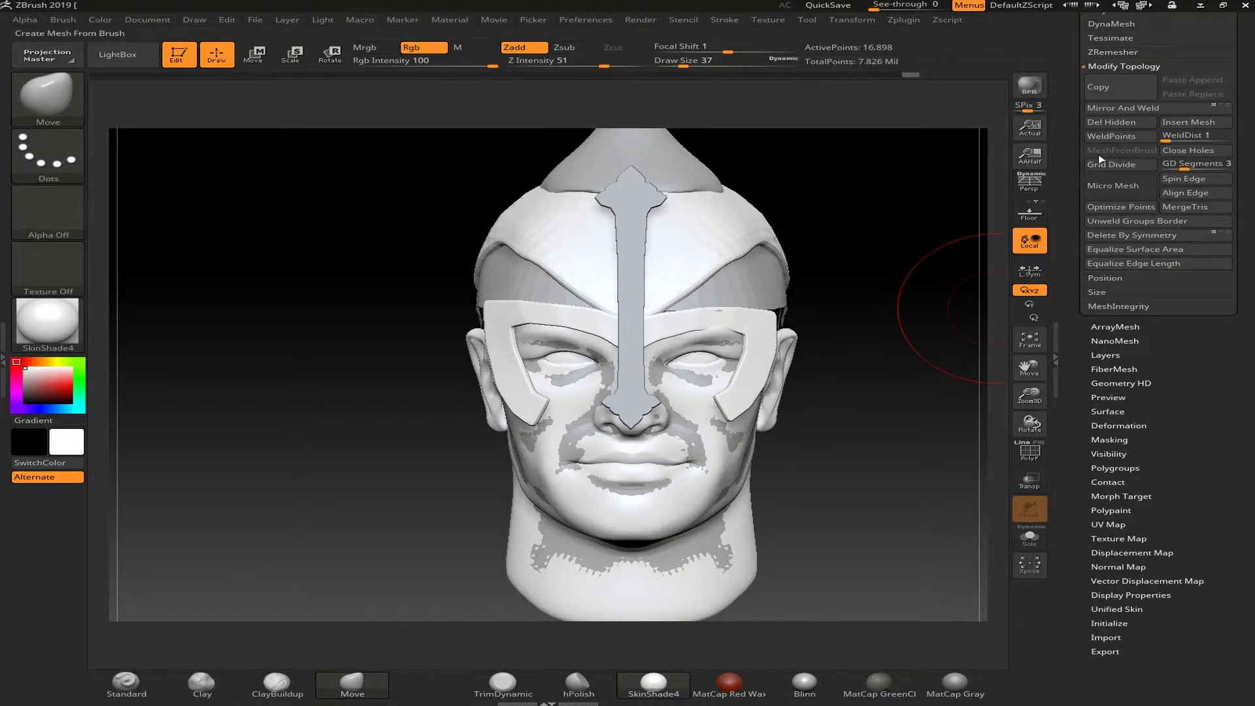
pyautogui.click(1147, 109)
# - Lower the eye guard to subdivision level 1 and delete its higher subdivision levels
pyautogui.scroll(5, 1110, 333)
pyautogui.moveTo(1065, 121); pyautogui.dragTo(1067, 120)
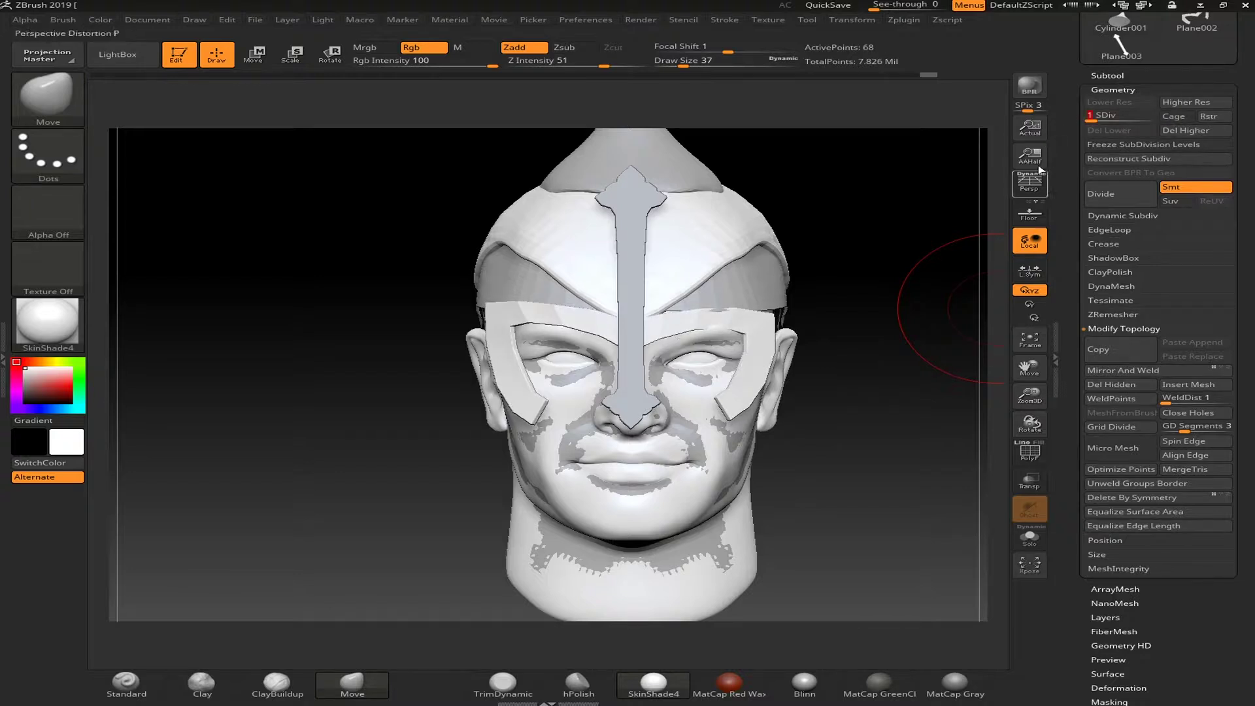
pyautogui.click(1196, 102)
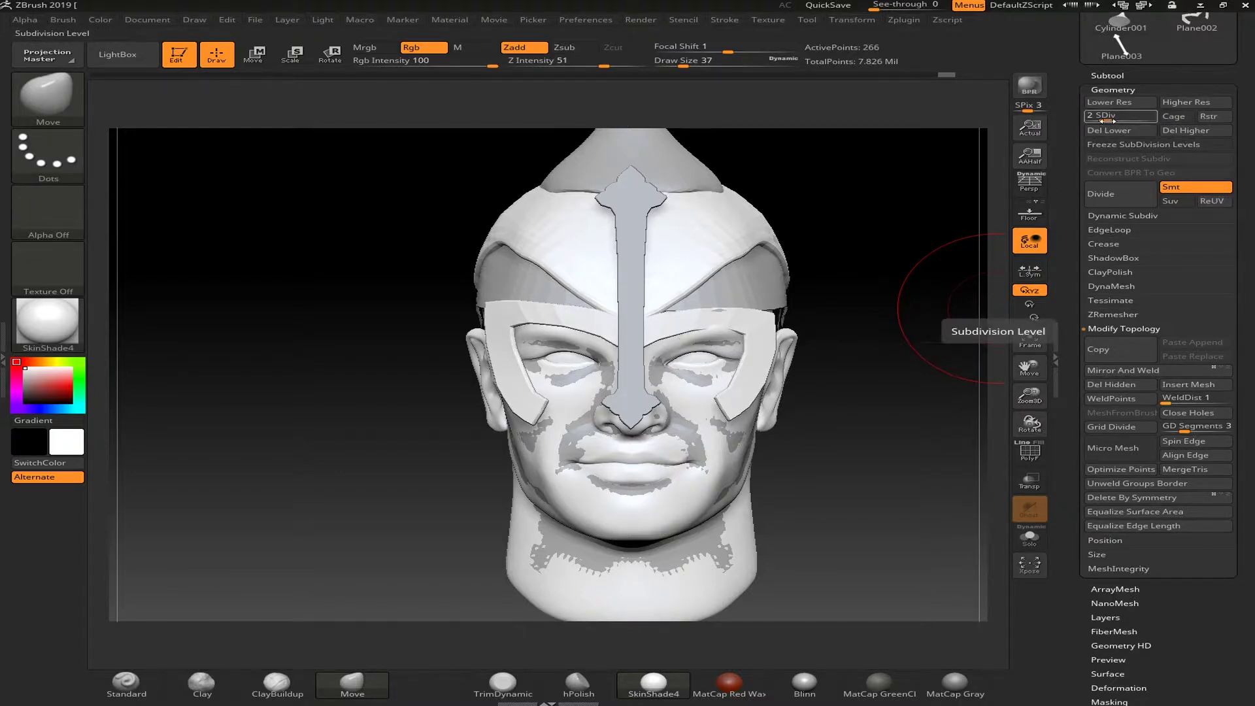
pyautogui.moveTo(1117, 121); pyautogui.dragTo(1100, 124)
pyautogui.click(1196, 130)
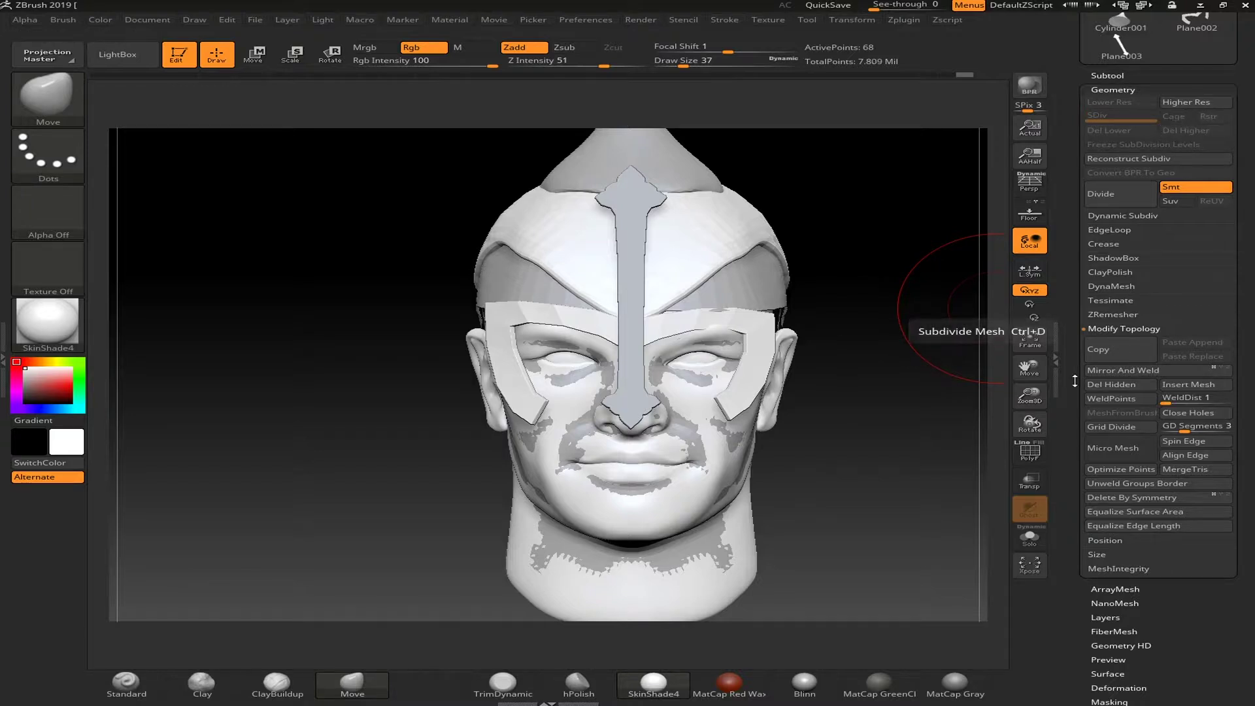
# - Mirror and weld the eye guard across the face, and set the brush draw size to 25
pyautogui.moveTo(1070, 431); pyautogui.dragTo(1071, 296)
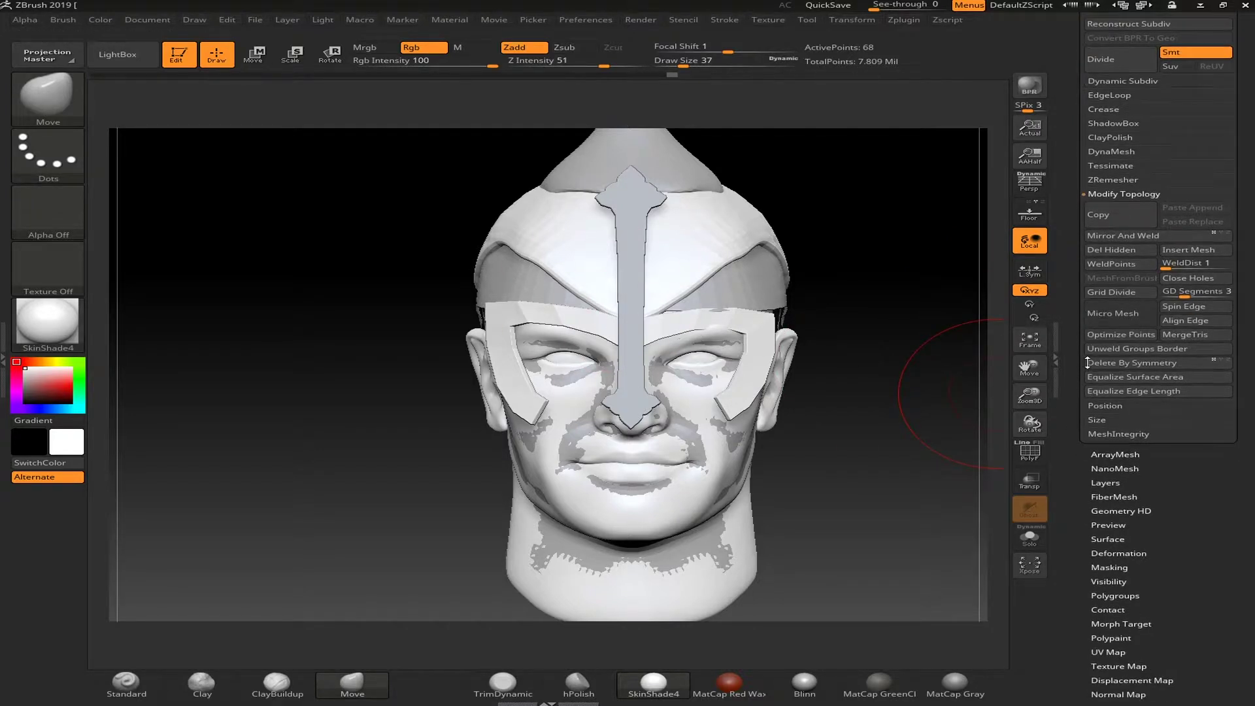
pyautogui.click(1121, 237)
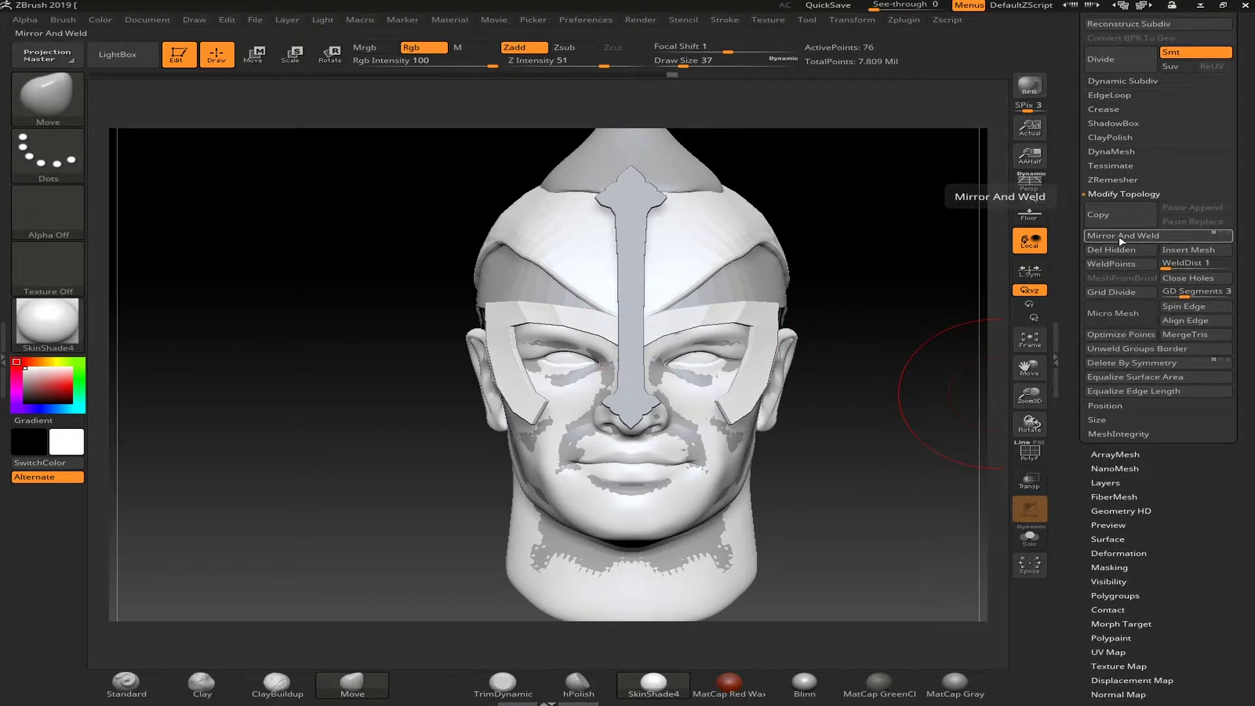
pyautogui.moveTo(986, 386)
pyautogui.mouseDown()
pyautogui.moveTo(902, 389)
pyautogui.moveTo(986, 386)
pyautogui.mouseUp()
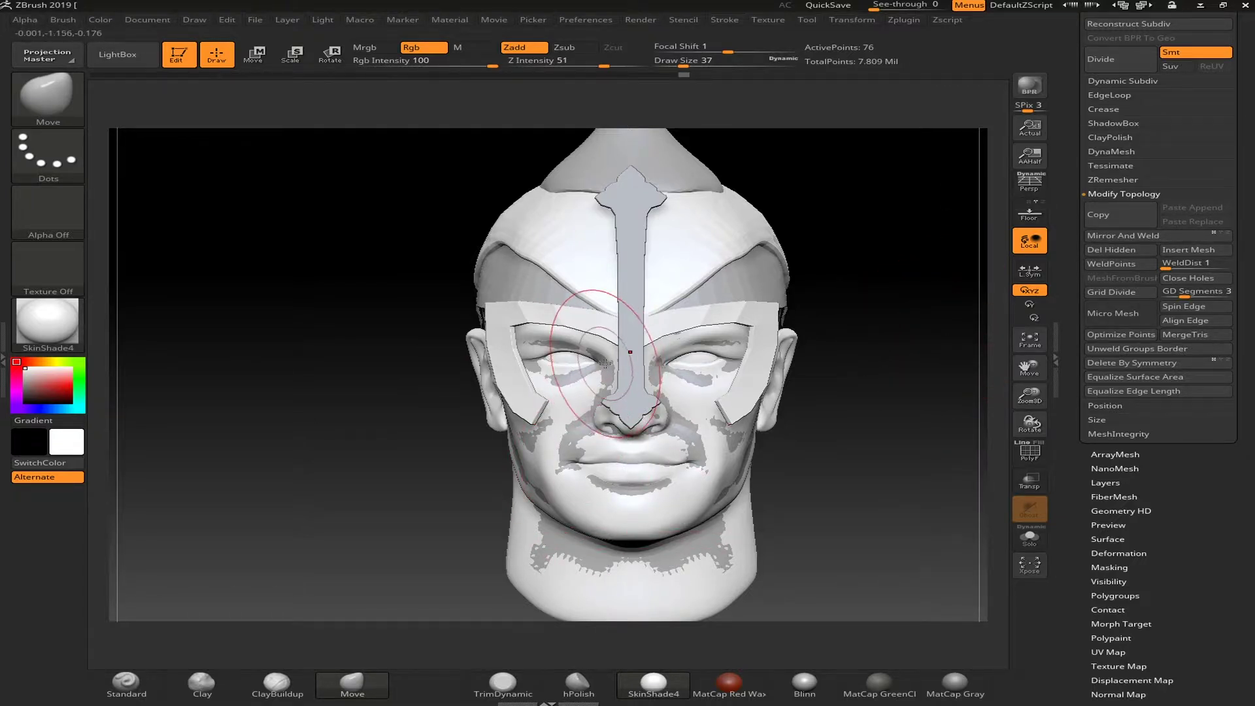
pyautogui.moveTo(683, 66); pyautogui.dragTo(679, 66)
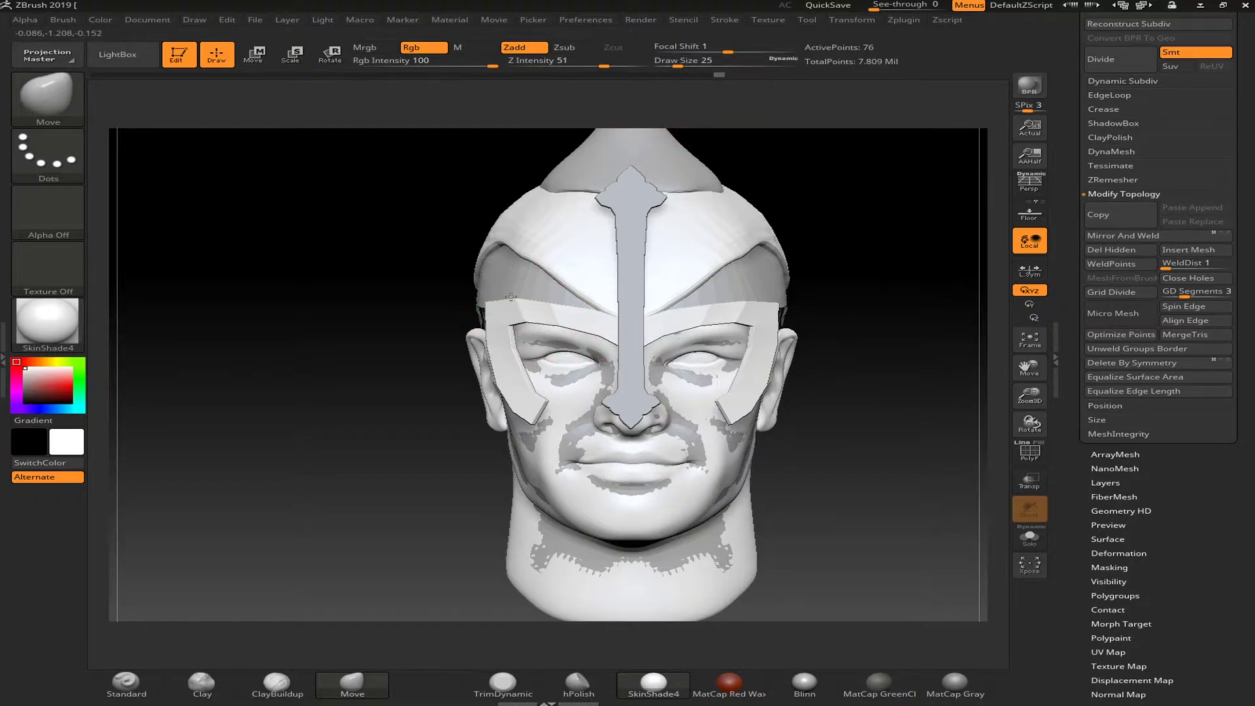
pyautogui.keyDown('shift'); pyautogui.moveTo(891, 364); pyautogui.dragTo(947, 356); pyautogui.keyUp('shift')
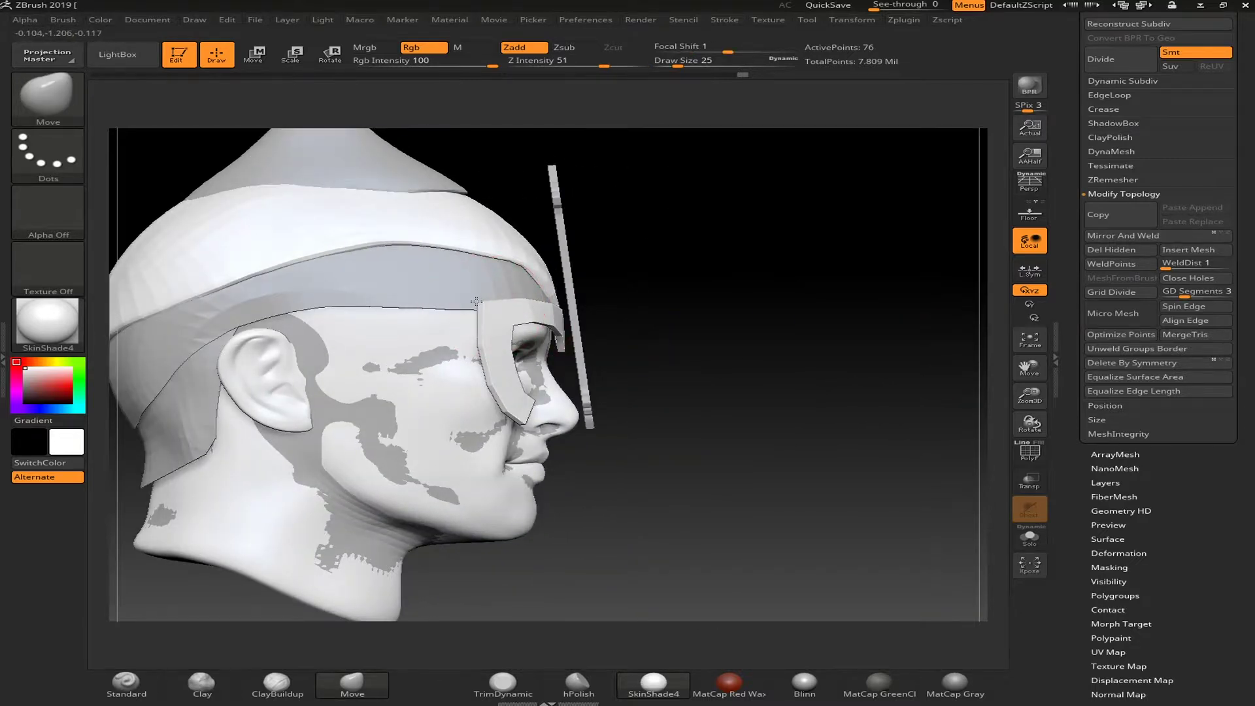
pyautogui.moveTo(768, 385)
pyautogui.keyDown('alt'); pyautogui.mouseDown()
pyautogui.moveTo(815, 392)
pyautogui.moveTo(695, 373)
pyautogui.moveTo(715, 373)
pyautogui.mouseUp(); pyautogui.keyUp('alt')
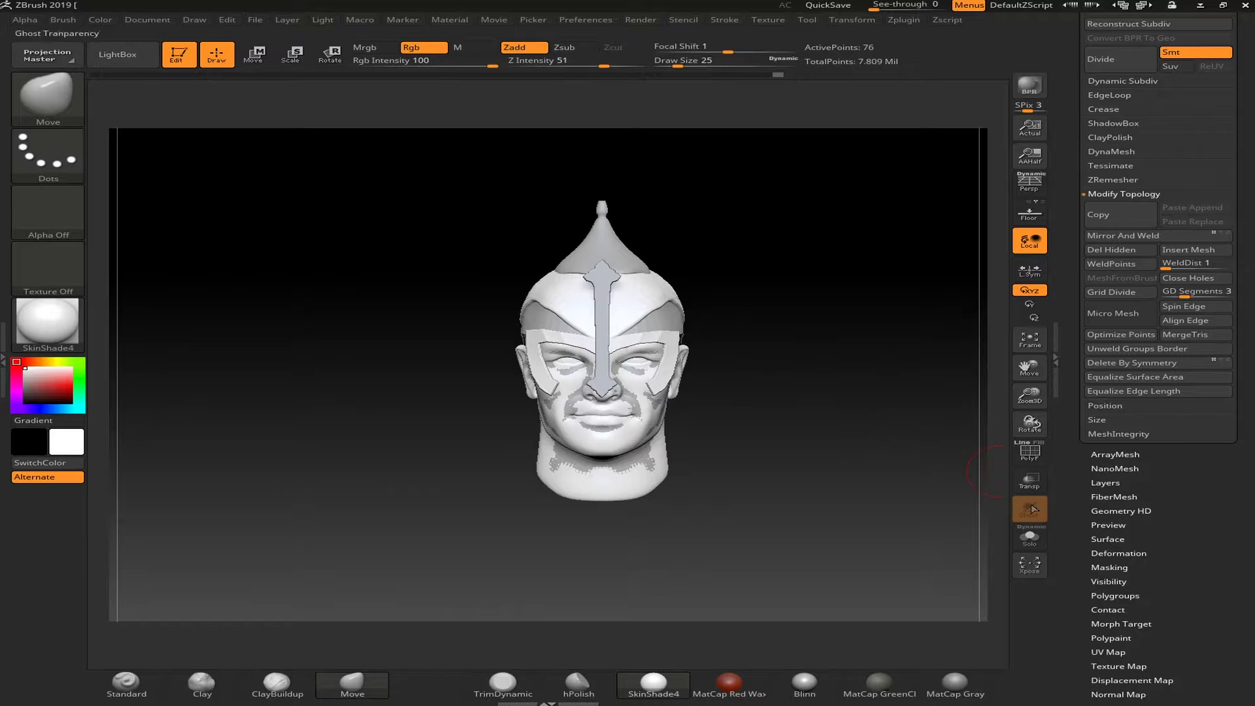
# - Hide the face4_uvlayout1 subtool so that the clean head shows beneath the helmet
pyautogui.moveTo(1078, 238); pyautogui.dragTo(1066, 367)
pyautogui.click(1111, 303)
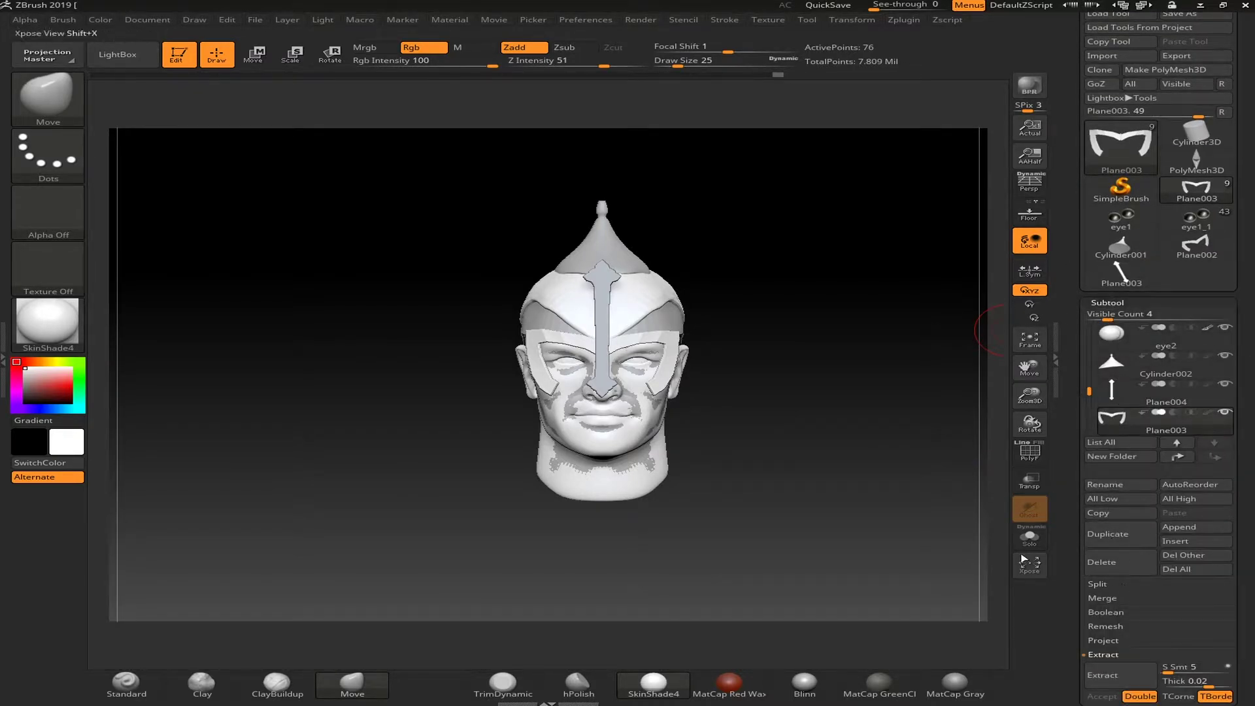
pyautogui.moveTo(792, 428); pyautogui.dragTo(829, 430)
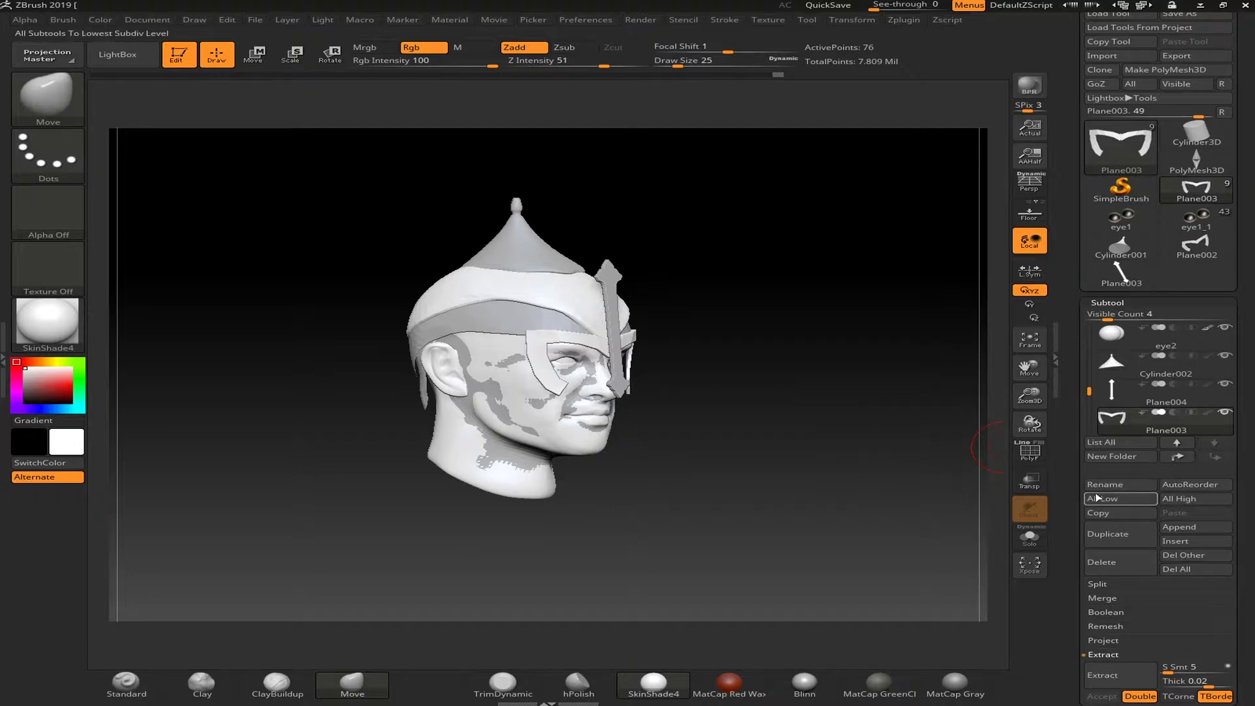
pyautogui.moveTo(1136, 473); pyautogui.dragTo(1093, 326)
pyautogui.moveTo(1090, 275); pyautogui.dragTo(1091, 203)
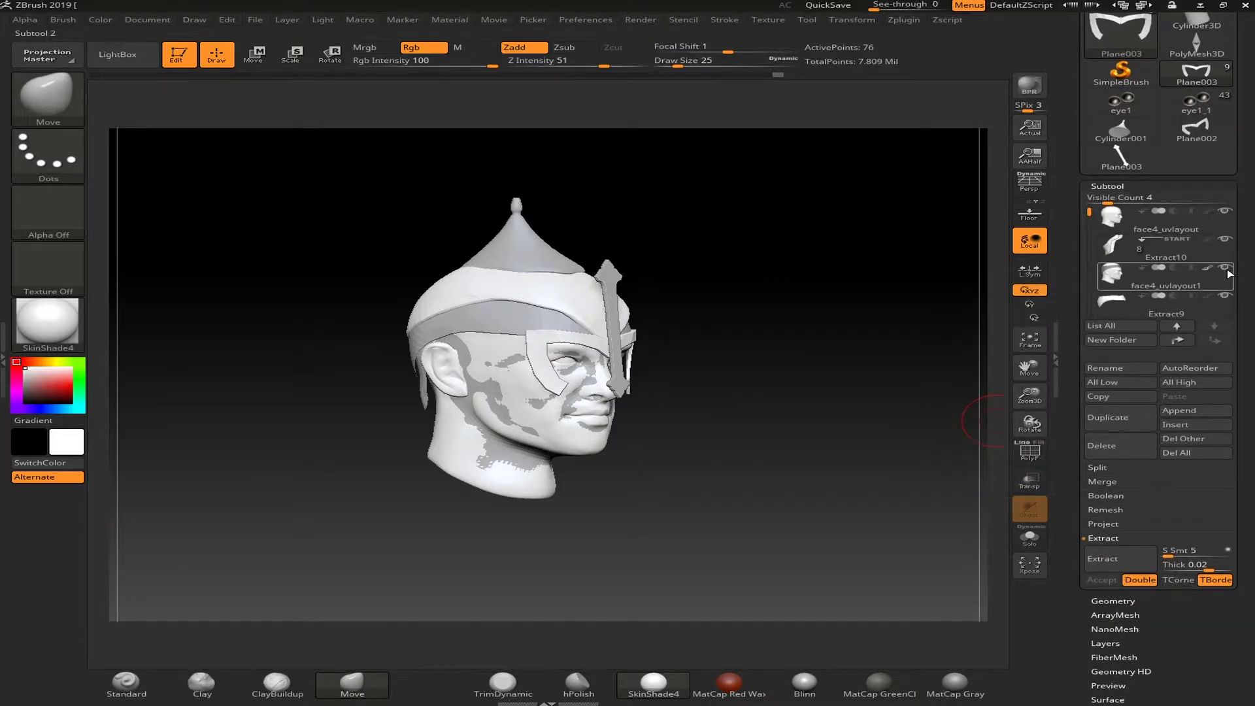
pyautogui.click(1225, 267)
pyautogui.moveTo(757, 408)
pyautogui.mouseDown()
pyautogui.moveTo(778, 409)
pyautogui.moveTo(742, 401)
pyautogui.mouseUp()
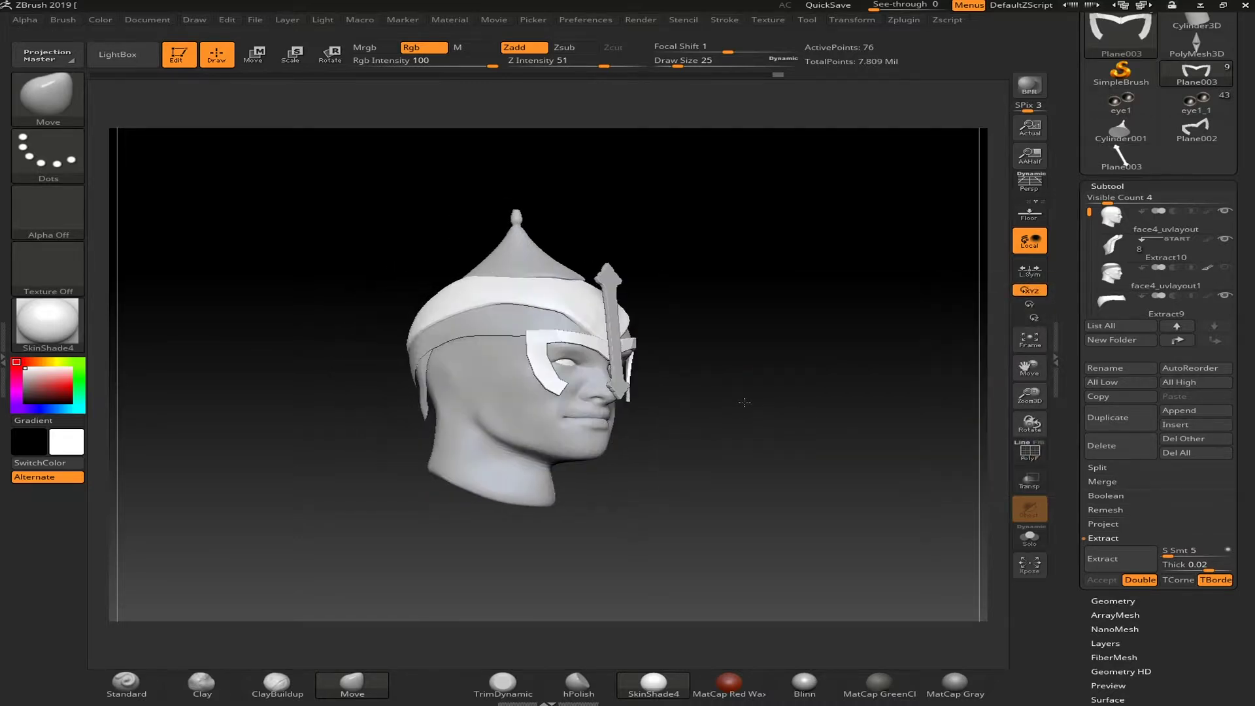
pyautogui.click(1225, 267)
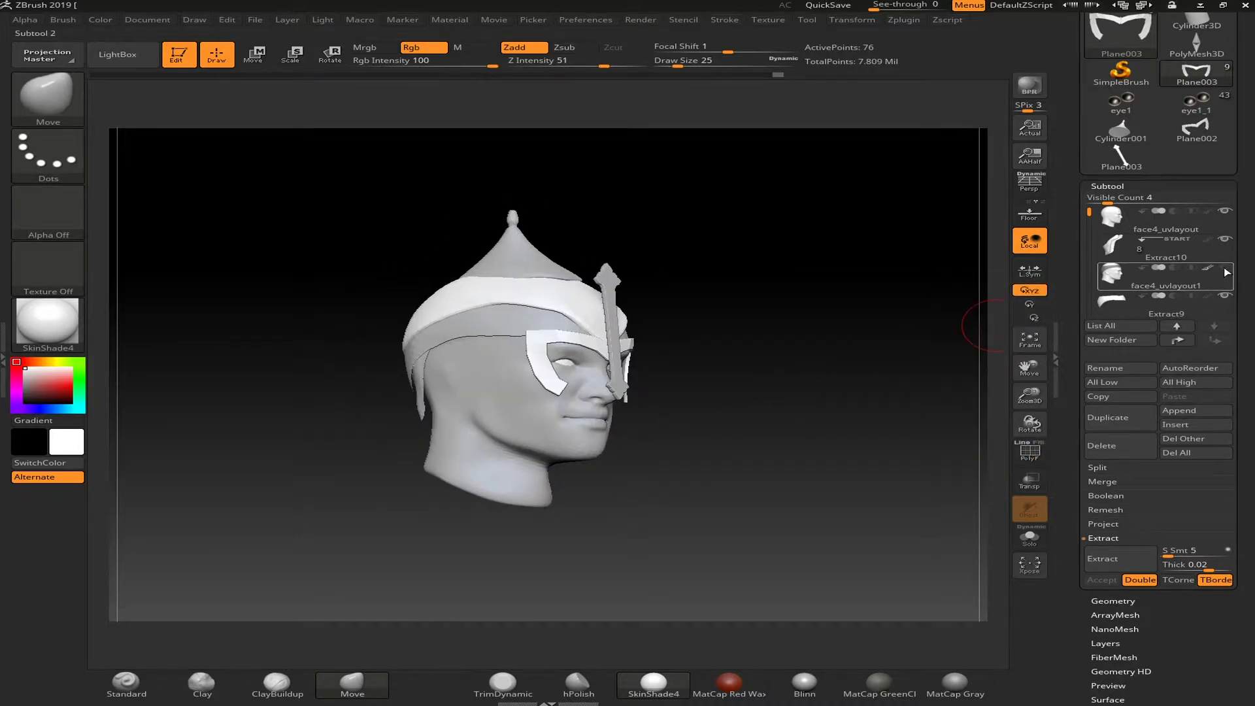
pyautogui.click(1224, 212)
pyautogui.click(1170, 248)
pyautogui.moveTo(737, 422); pyautogui.dragTo(841, 445)
# - Inspect the wireframes of the helmet cap and its pointed top, and select the Cylinder002 subtool
pyautogui.keyDown('alt'); pyautogui.click(561, 410); pyautogui.keyUp('alt')
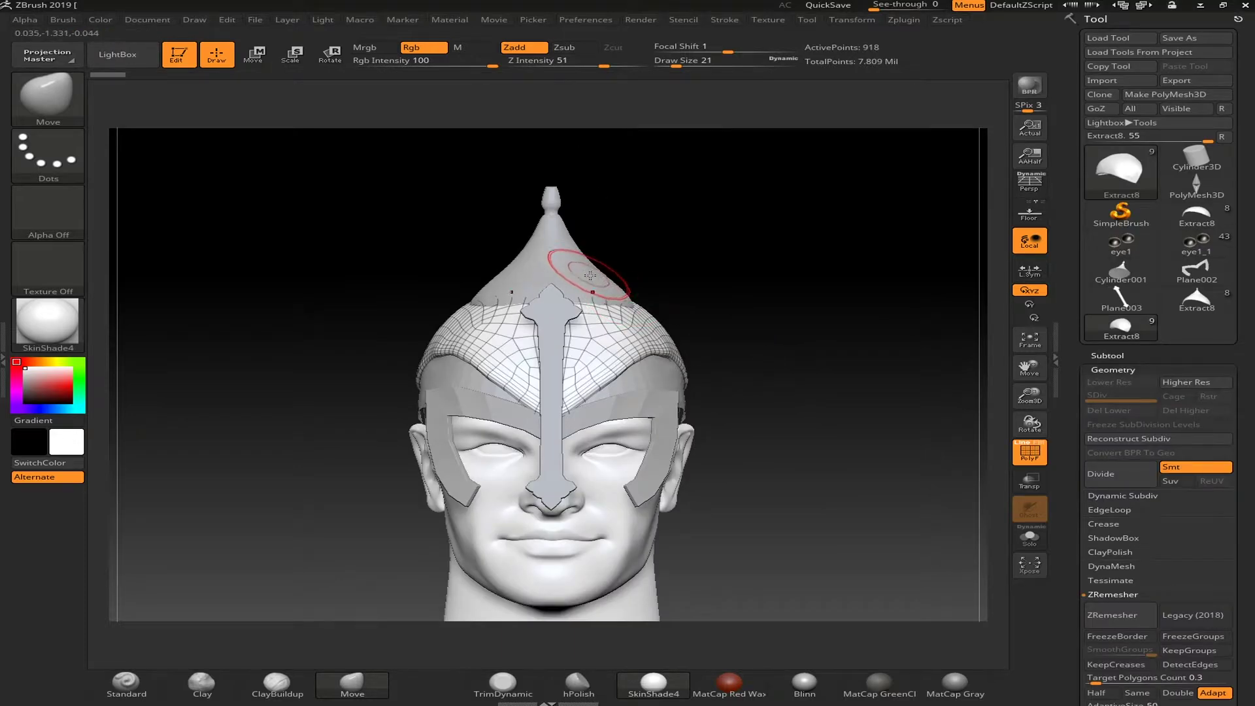
pyautogui.moveTo(576, 261); pyautogui.dragTo(418, 287)
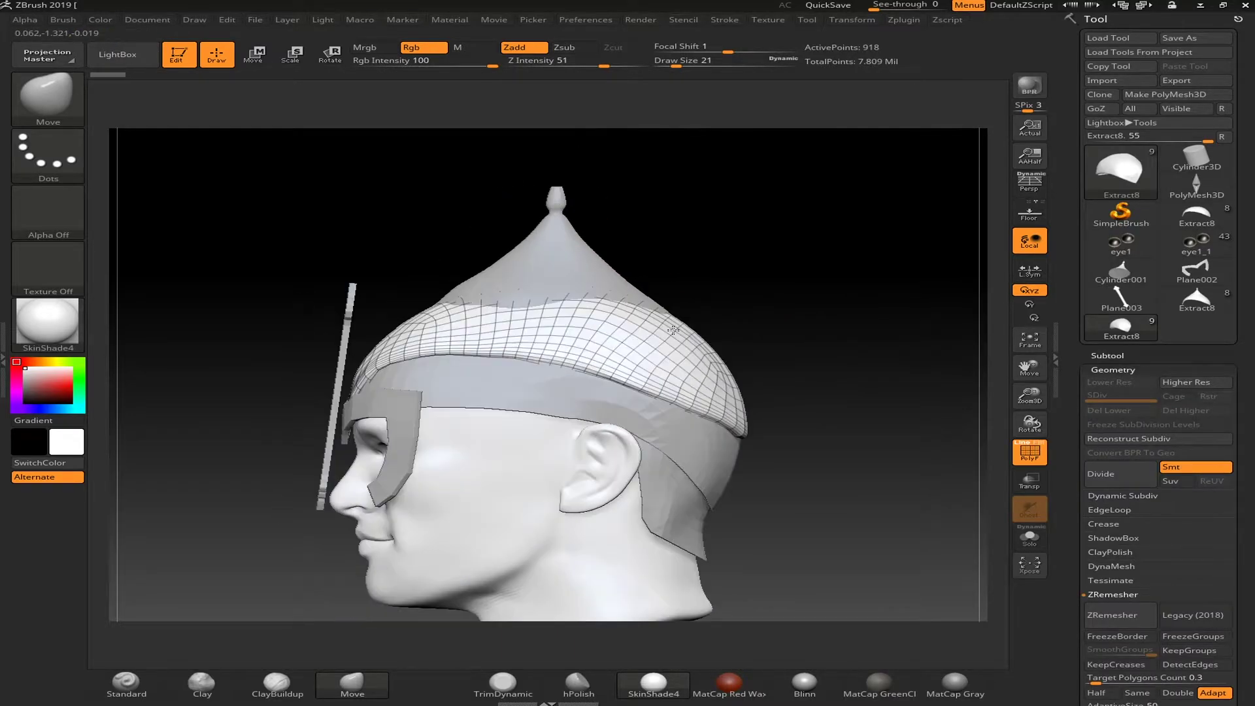
pyautogui.moveTo(804, 291)
pyautogui.keyDown('alt'); pyautogui.mouseDown()
pyautogui.moveTo(830, 286)
pyautogui.moveTo(549, 264)
pyautogui.mouseUp(); pyautogui.keyUp('alt')
pyautogui.keyDown('alt'); pyautogui.click(549, 264); pyautogui.keyUp('alt')
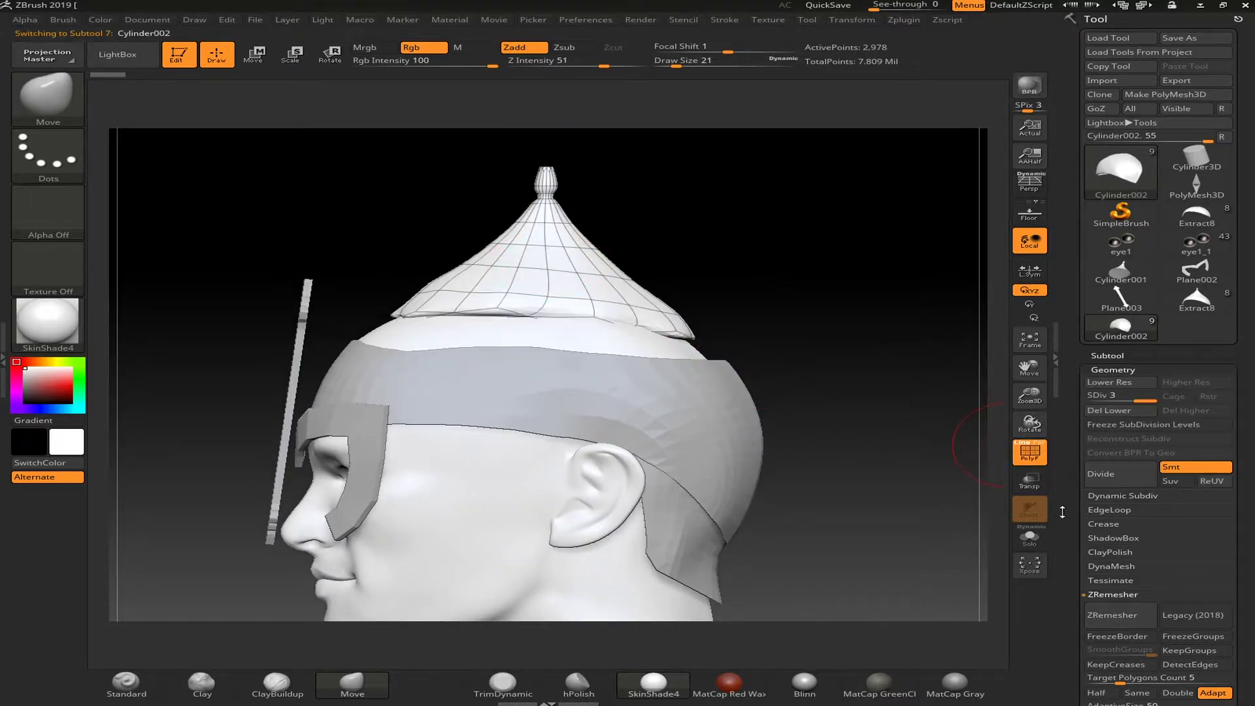
pyautogui.click(1107, 355)
pyautogui.moveTo(1141, 507)
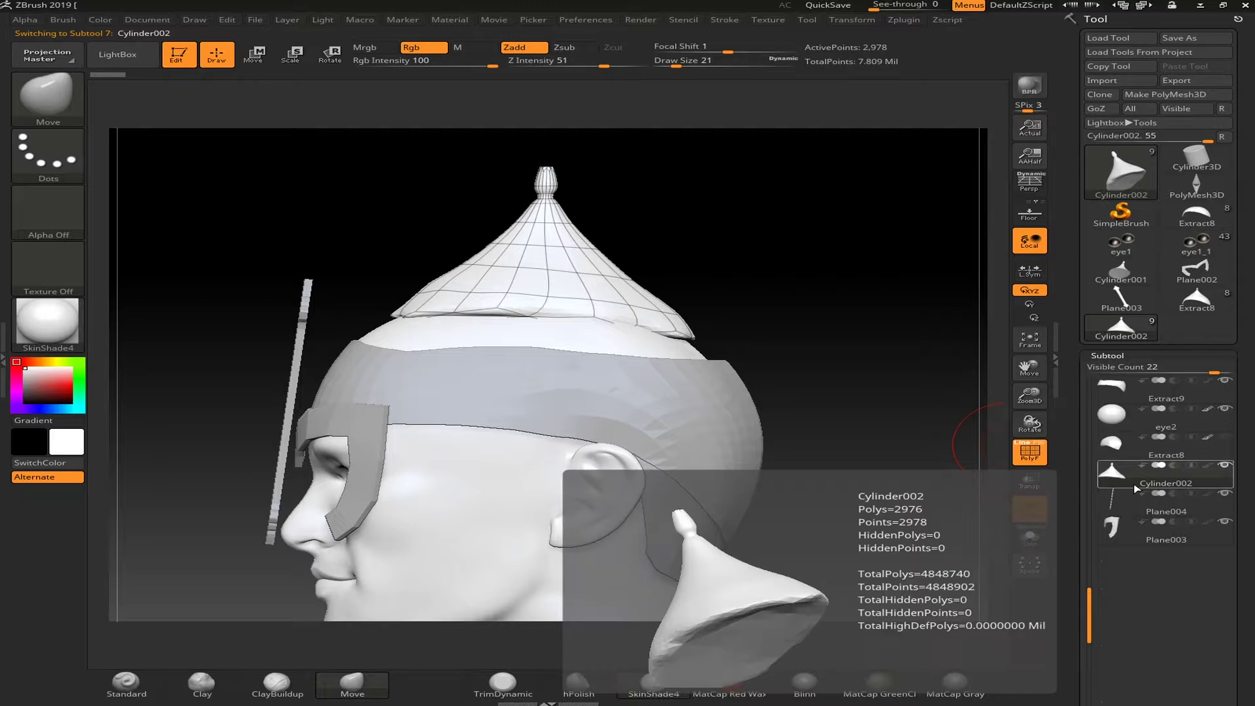
pyautogui.moveTo(1122, 536)
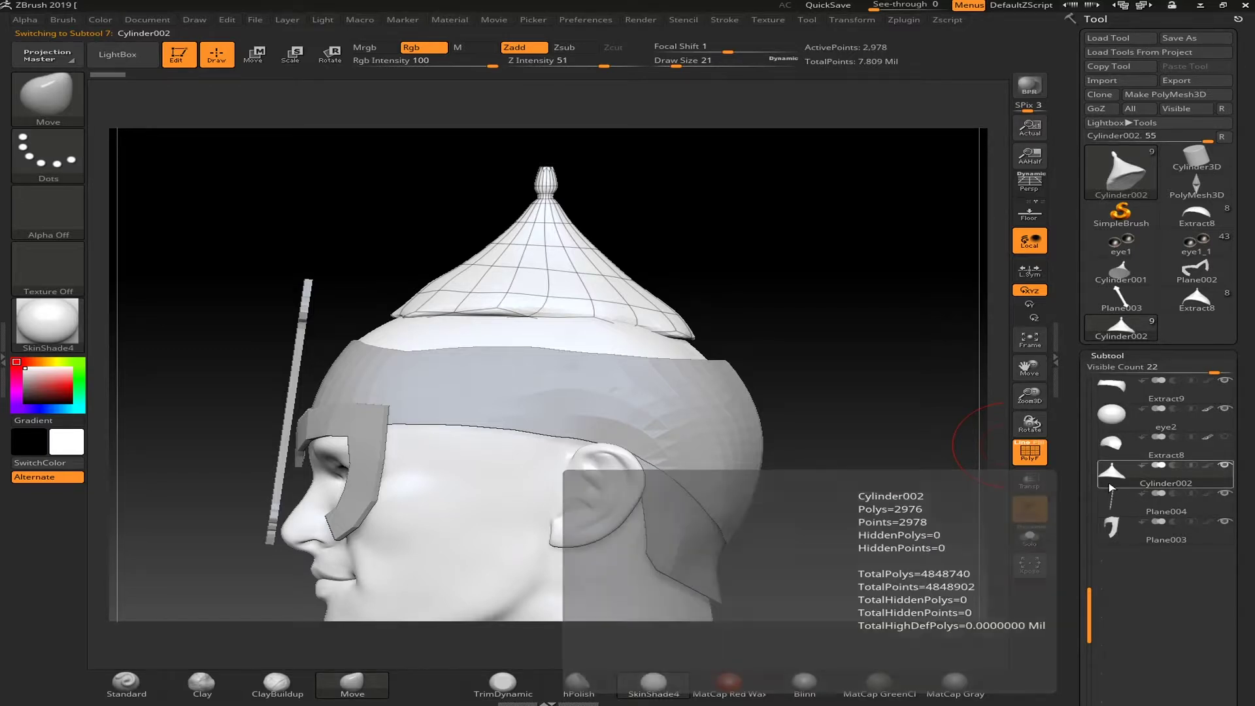
# - Load the face4_uvlayout ZTool from the desktop and select the helmet cap subtool Extract8
pyautogui.click(1109, 40)
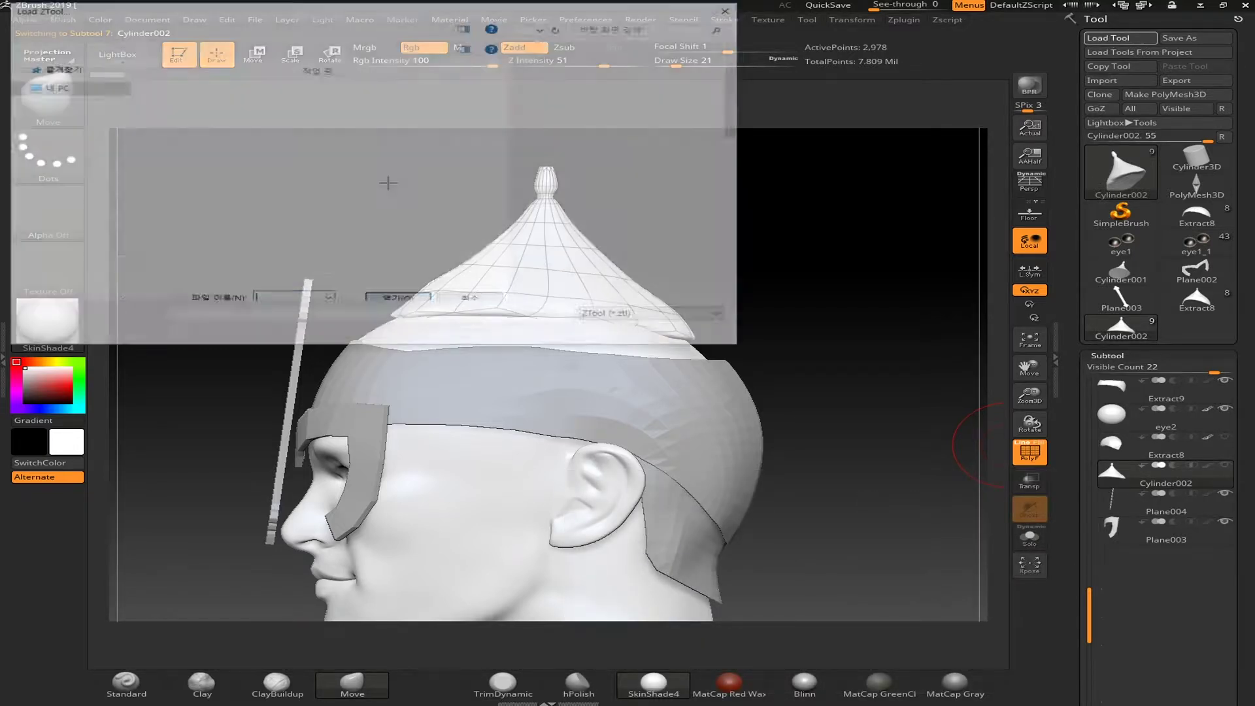
pyautogui.scroll(-10, 455, 287)
pyautogui.doubleClick(245, 286)
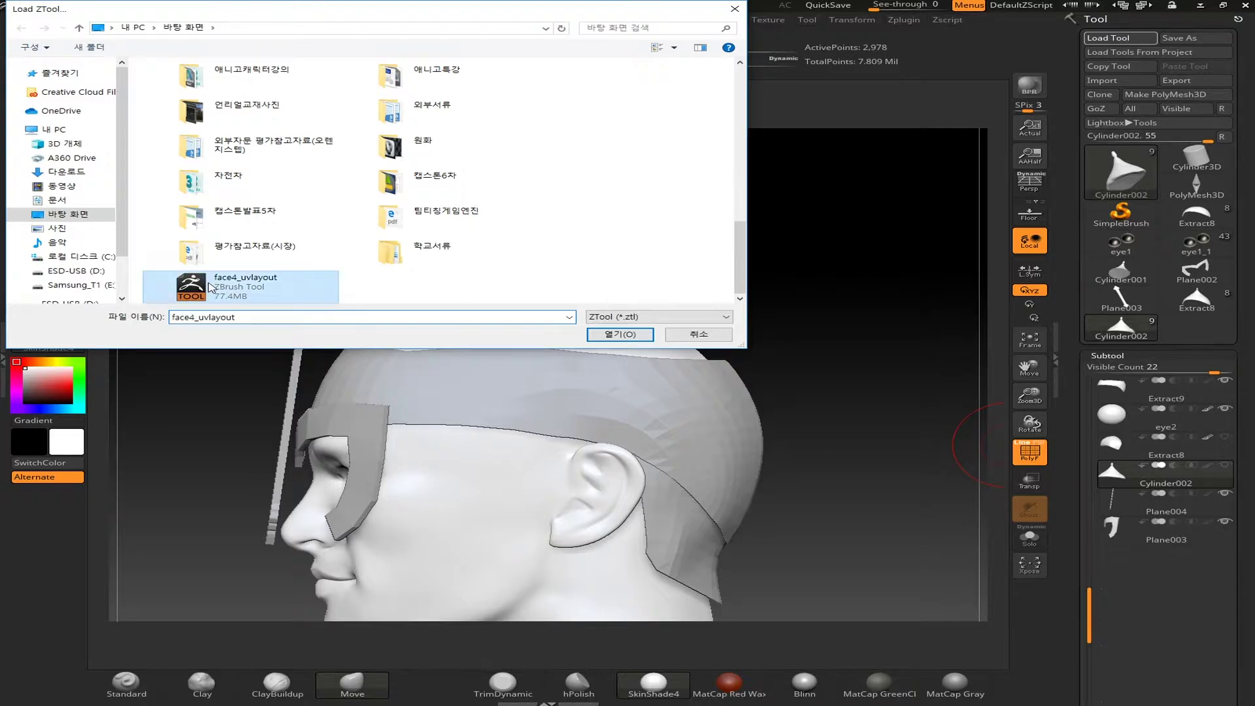
pyautogui.keyDown('alt'); pyautogui.click(613, 311); pyautogui.keyUp('alt')
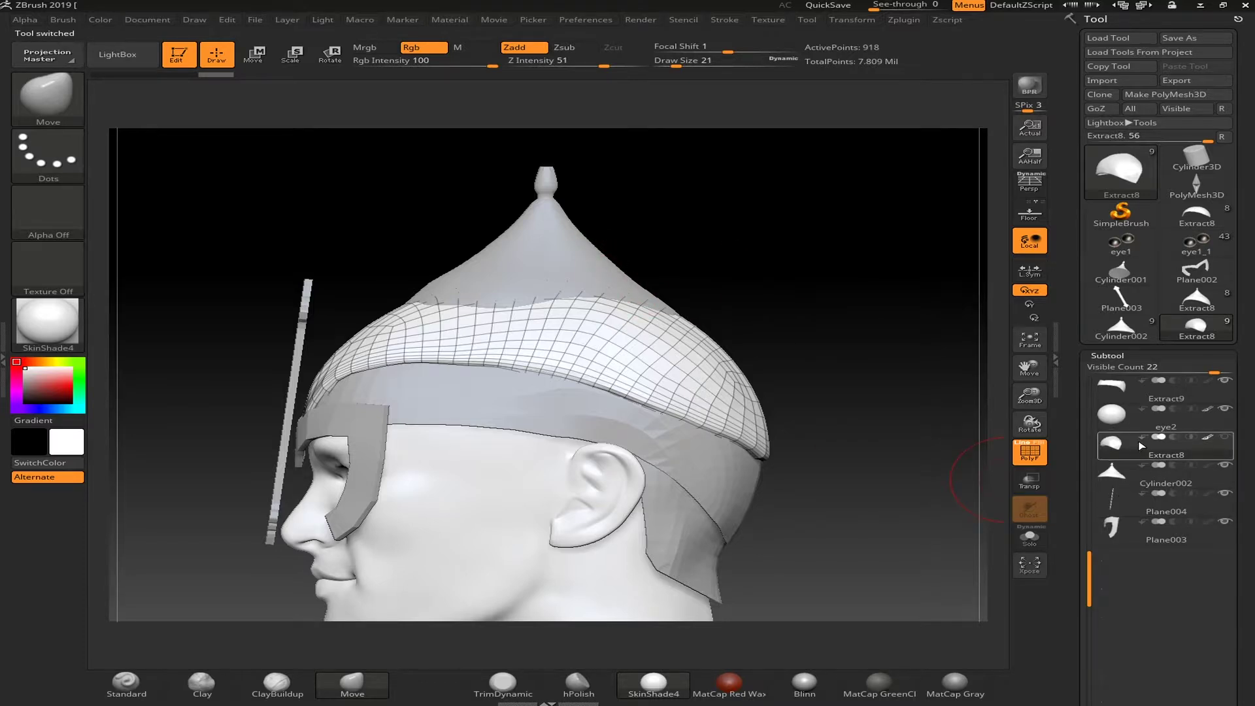
# - Merge the helmet cap subtool Extract8 down with the pointed top Cylinder002
pyautogui.scroll(-3, 1088, 442)
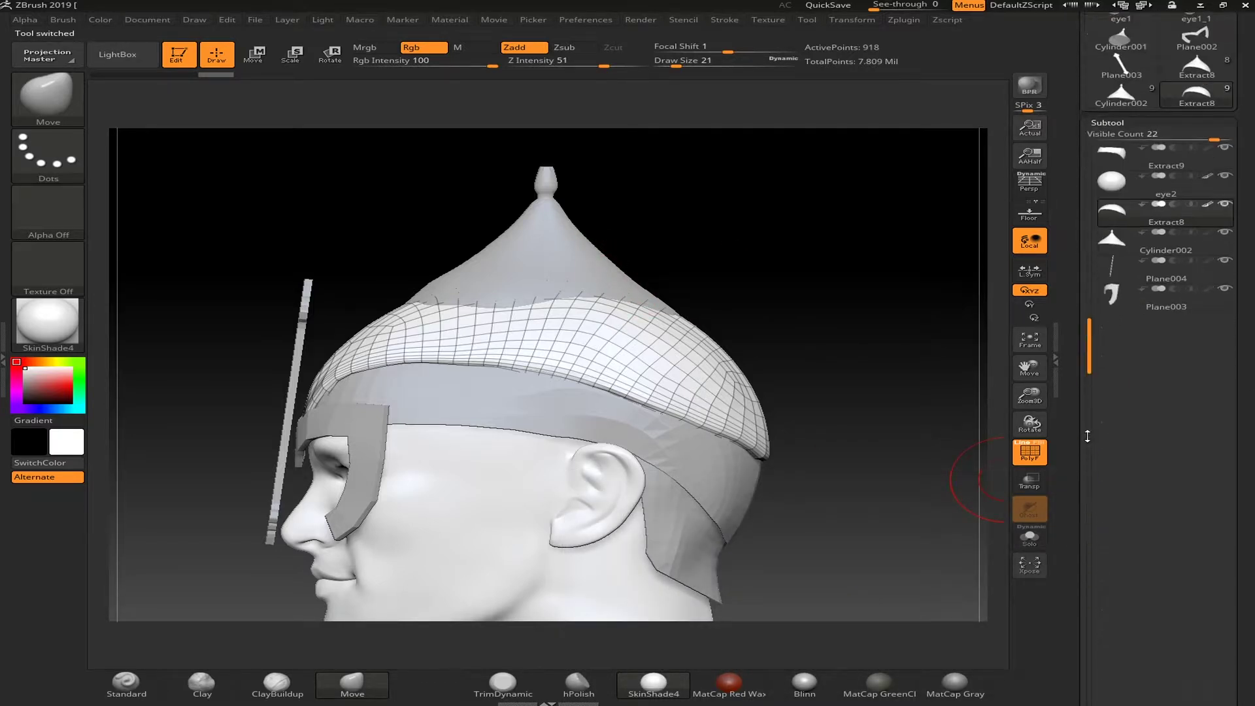
pyautogui.scroll(-3, 1088, 442)
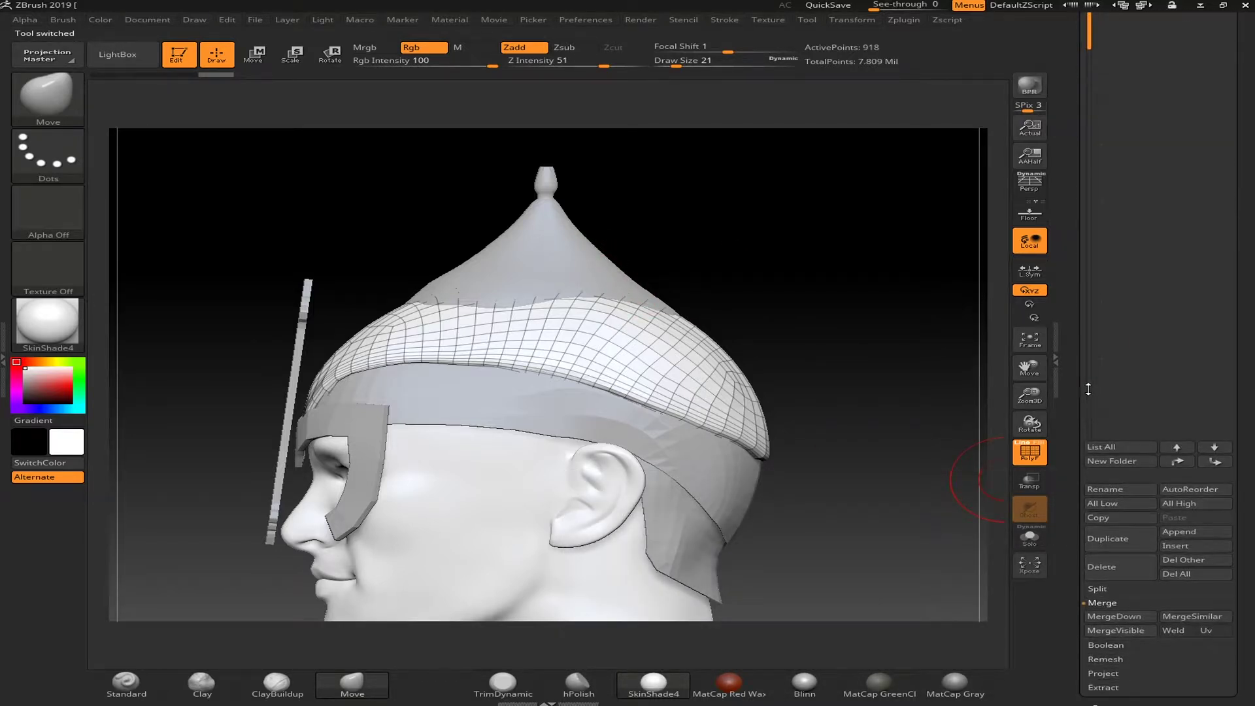
pyautogui.click(1120, 616)
pyautogui.click(977, 642)
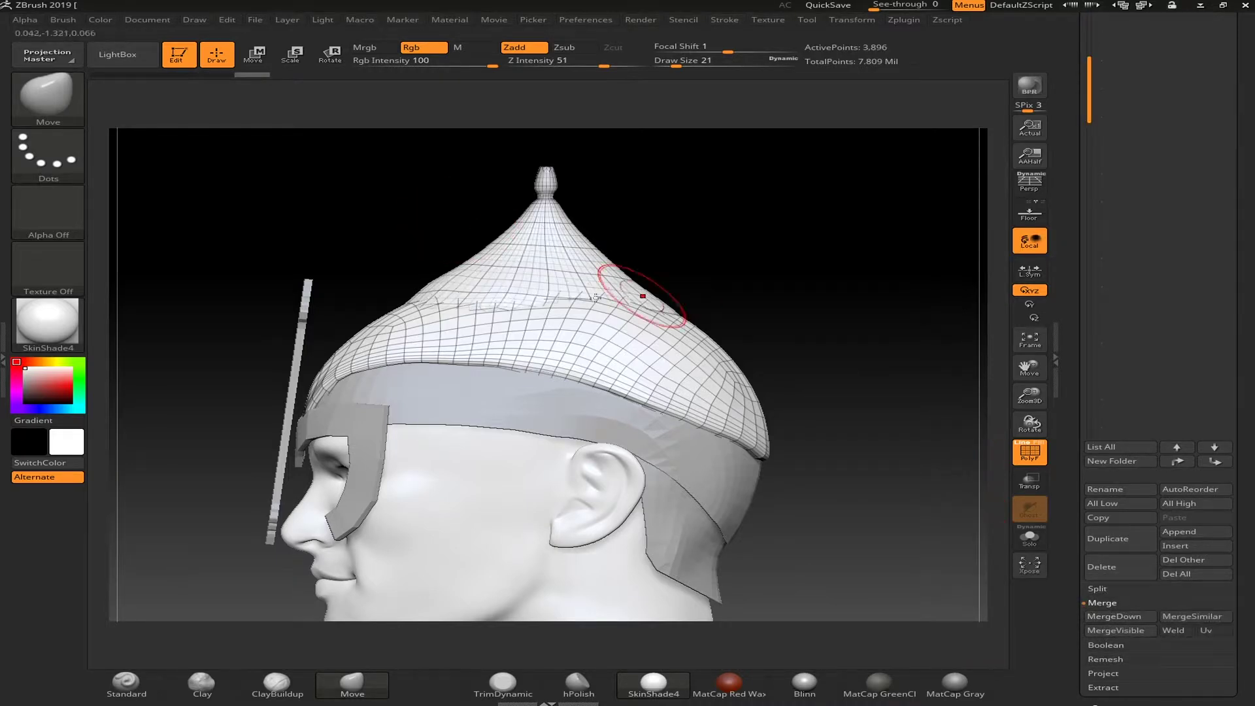
# - DynaMesh the merged helmet cap at a resolution of 512
pyautogui.scroll(5, 1100, 316)
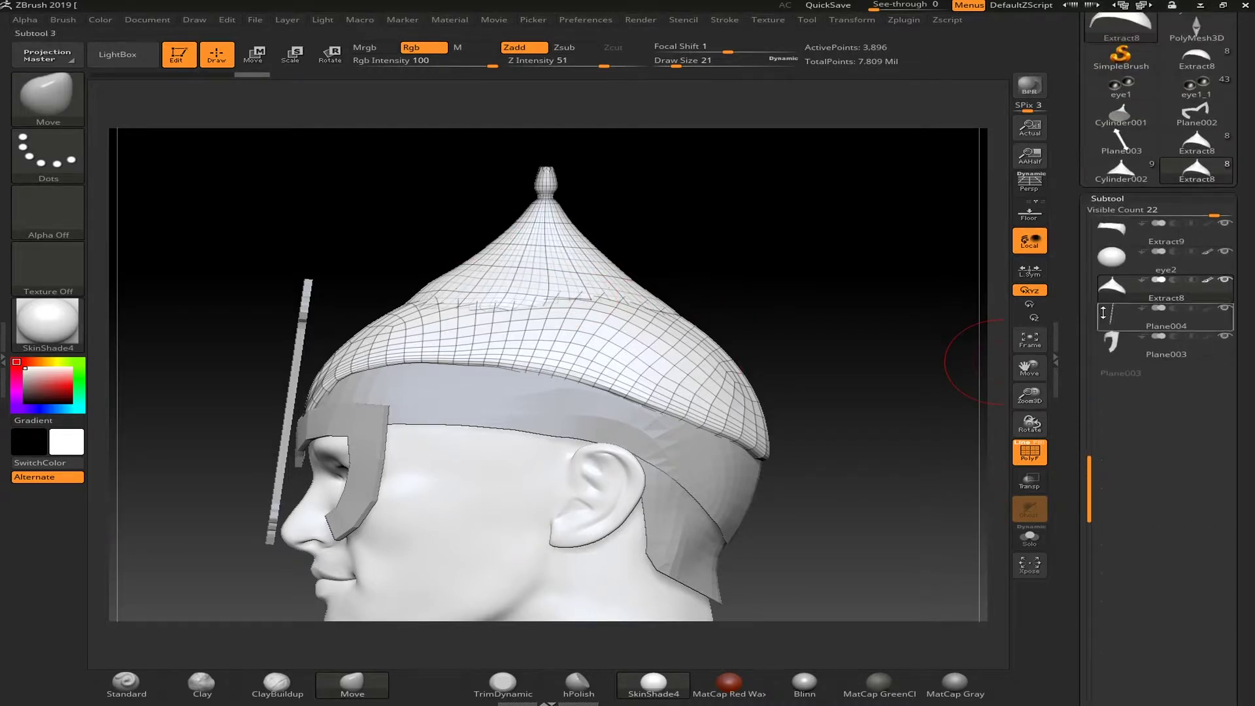
pyautogui.click(1101, 198)
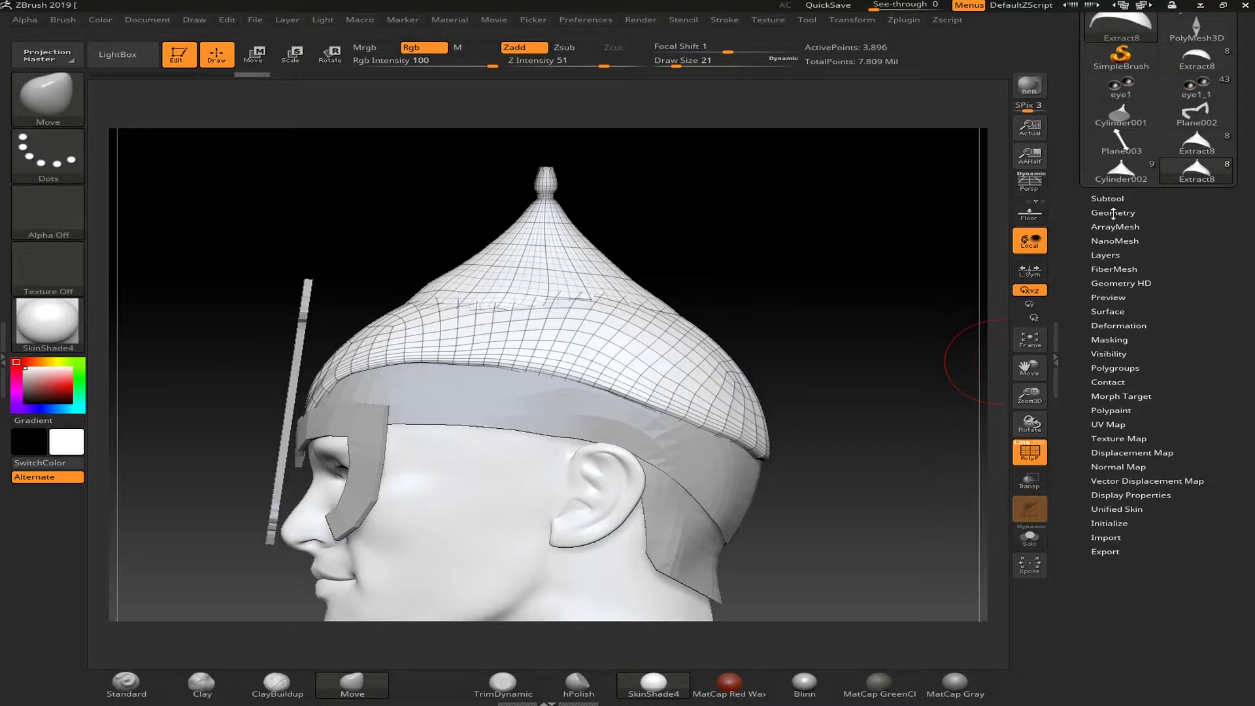
pyautogui.click(1113, 213)
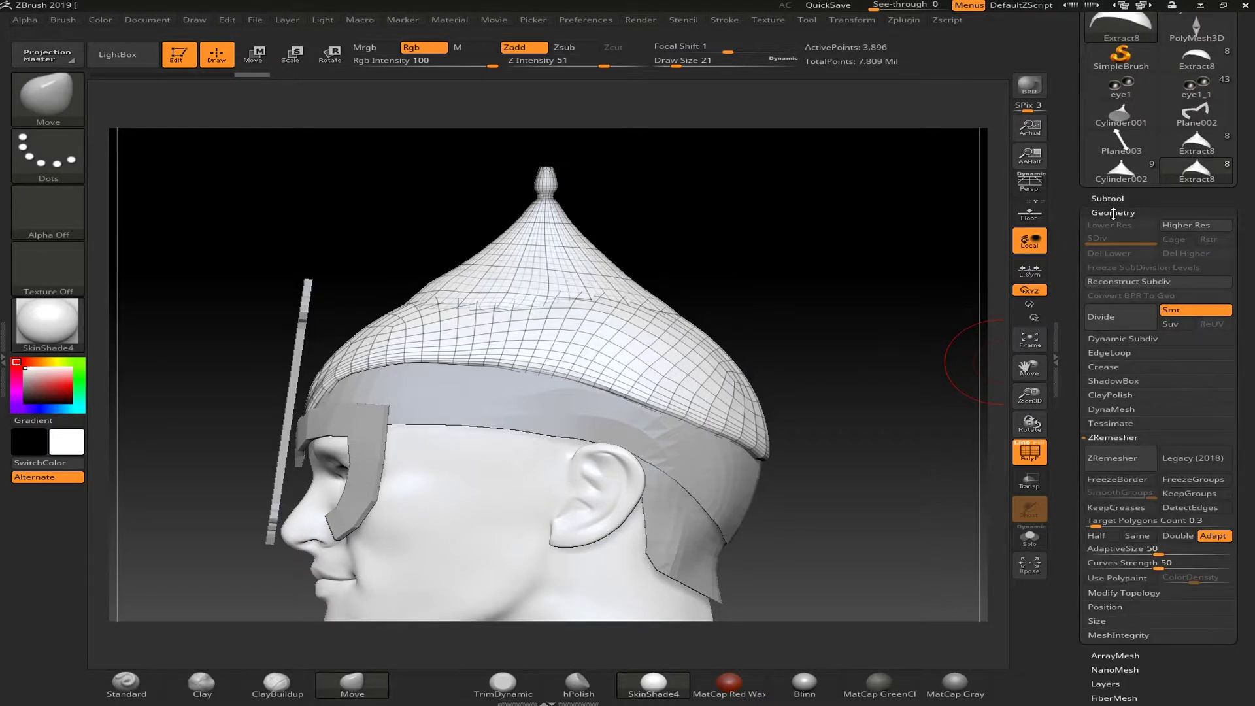
pyautogui.click(1109, 410)
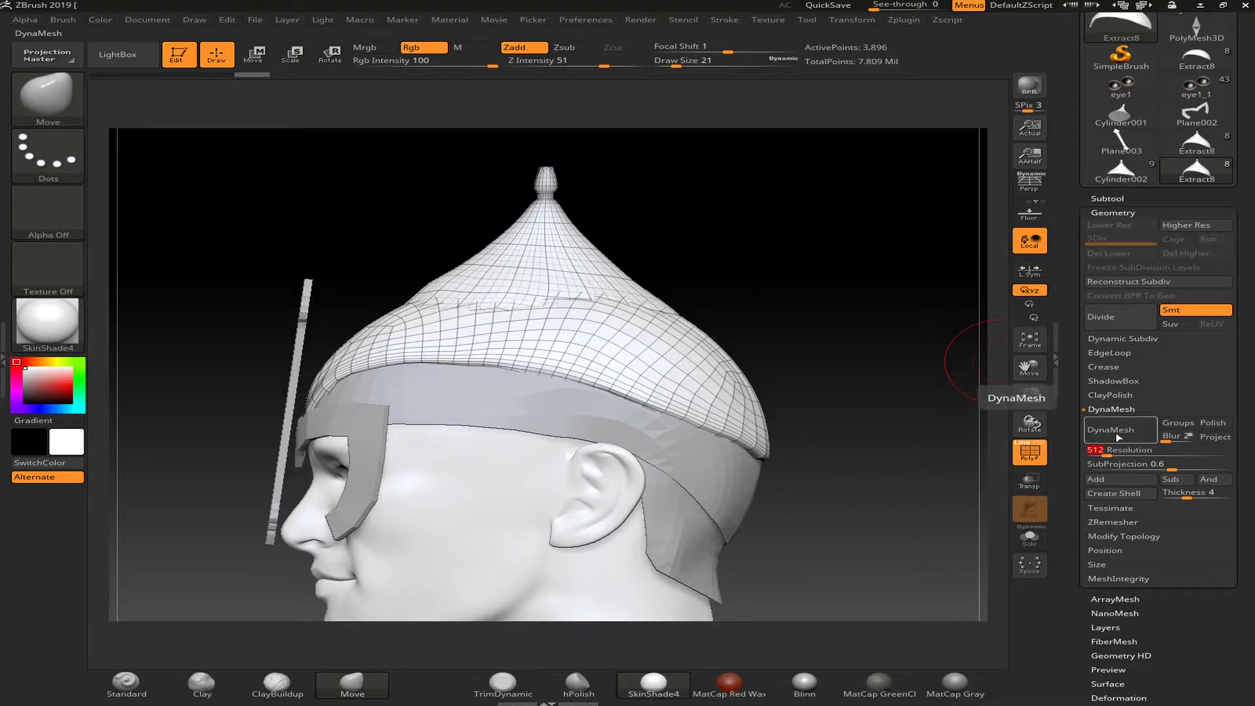
pyautogui.click(1118, 437)
# - Retopologize the merged helmet cap with ZRemesher at a target polygons count of 0.5
pyautogui.moveTo(846, 288); pyautogui.dragTo(1069, 446)
pyautogui.click(1109, 476)
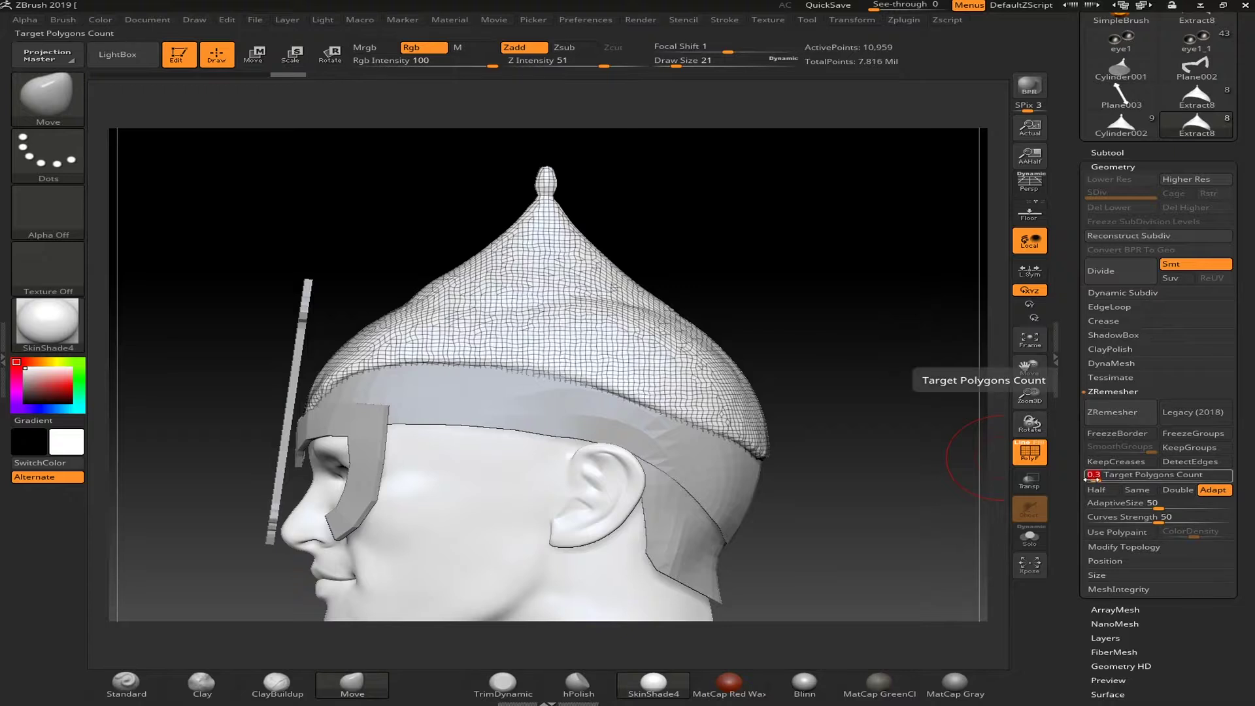
pyautogui.click(1122, 417)
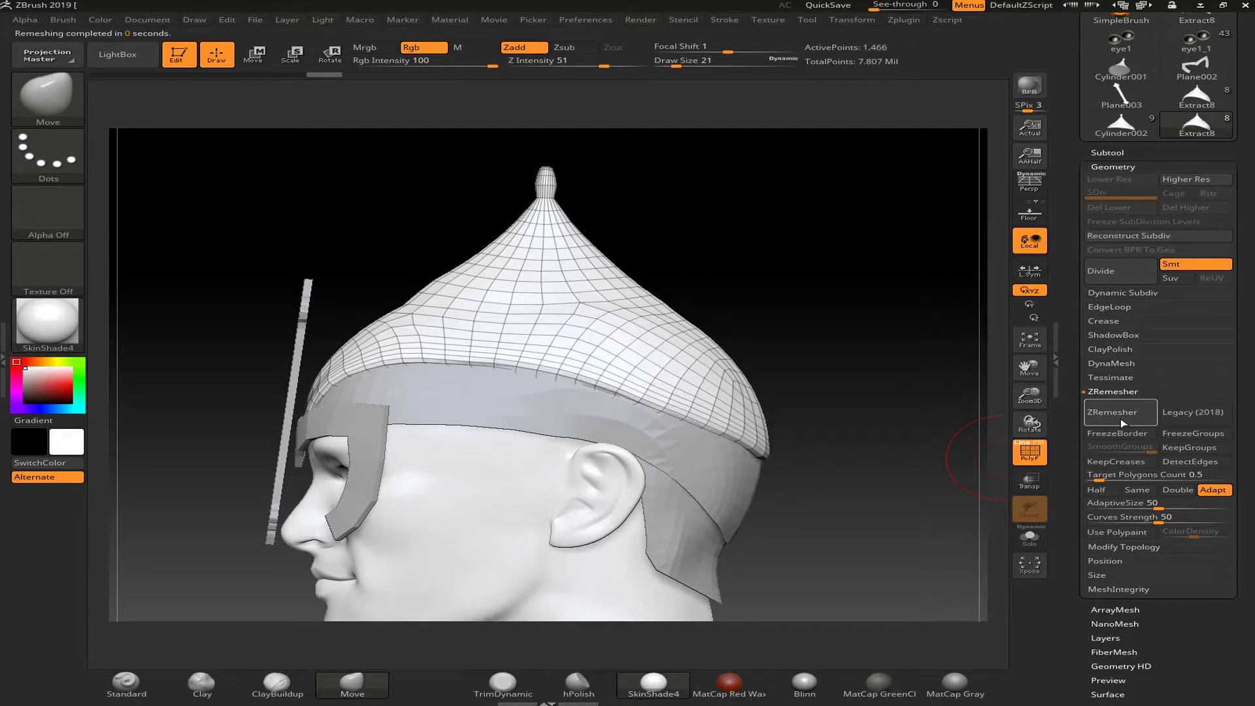
pyautogui.moveTo(891, 389); pyautogui.dragTo(834, 372)
pyautogui.moveTo(734, 280)
pyautogui.keyDown('alt'); pyautogui.mouseDown()
pyautogui.moveTo(765, 317)
pyautogui.moveTo(731, 329)
pyautogui.moveTo(745, 294)
pyautogui.mouseUp(); pyautogui.keyUp('alt')
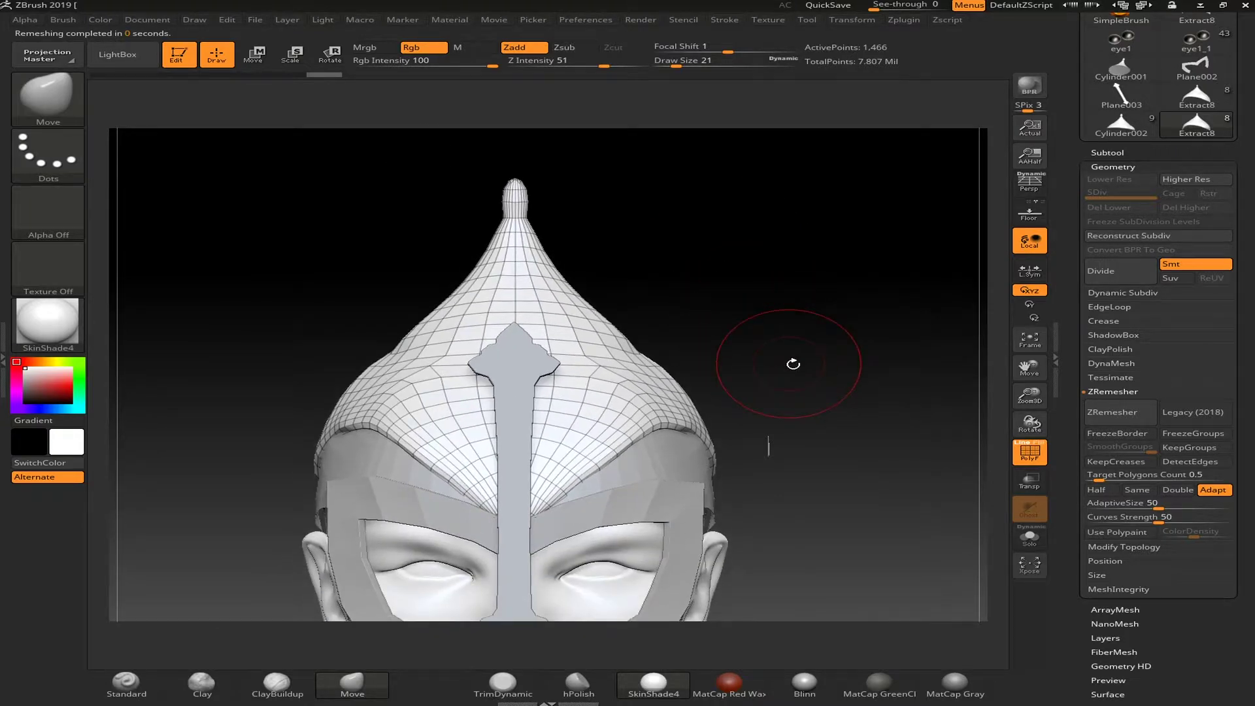
pyautogui.moveTo(852, 434); pyautogui.dragTo(835, 366)
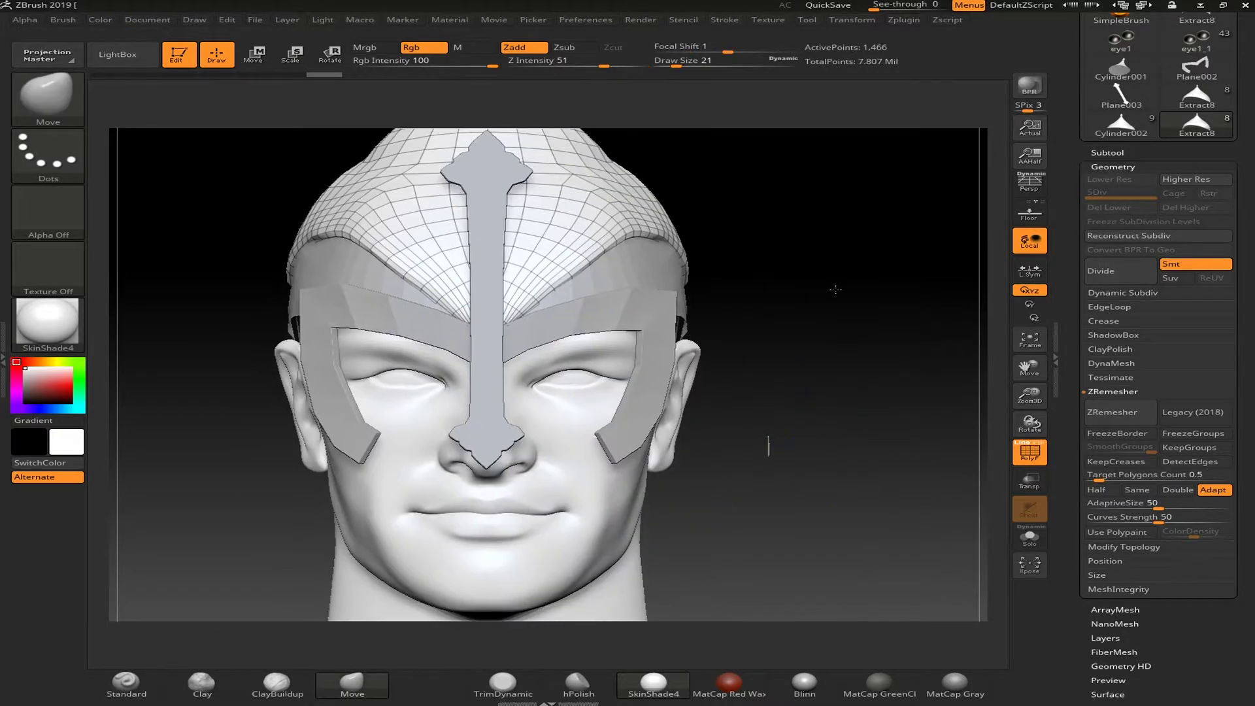
# - Send all subtools to 3ds Max through GoZ and look over the imported helmet parts
pyautogui.moveTo(1087, 173); pyautogui.dragTo(1087, 376)
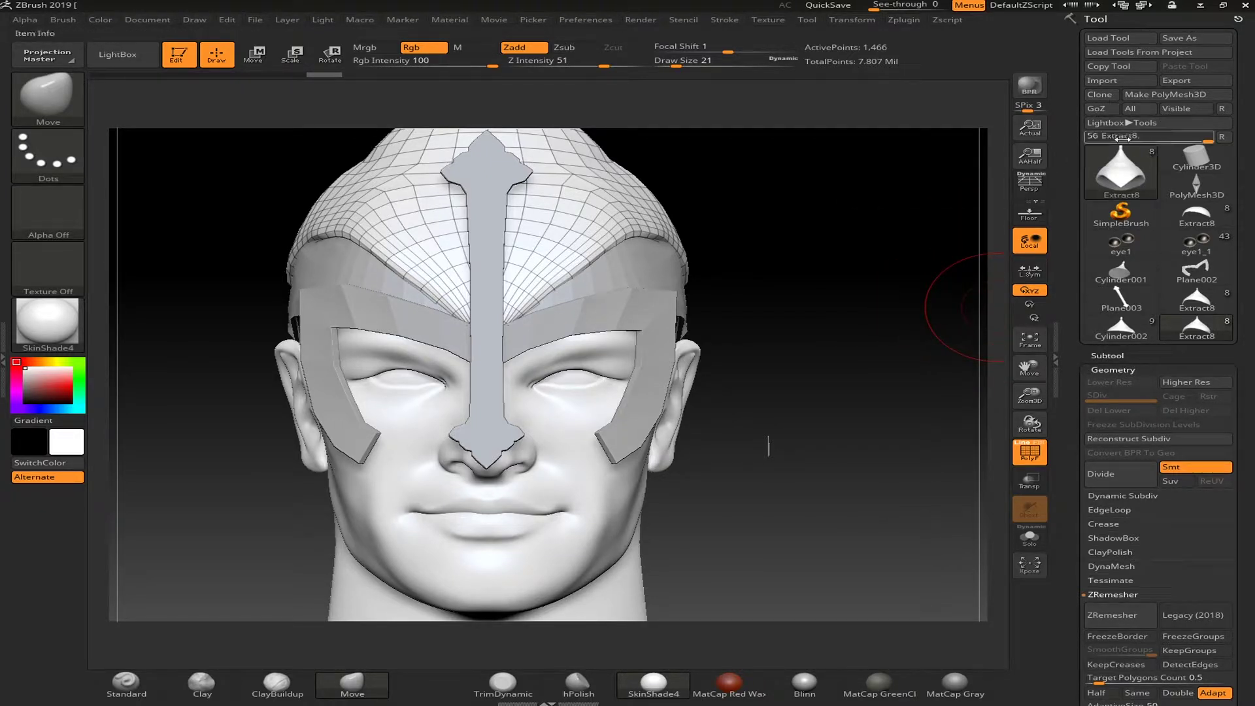
pyautogui.click(1142, 109)
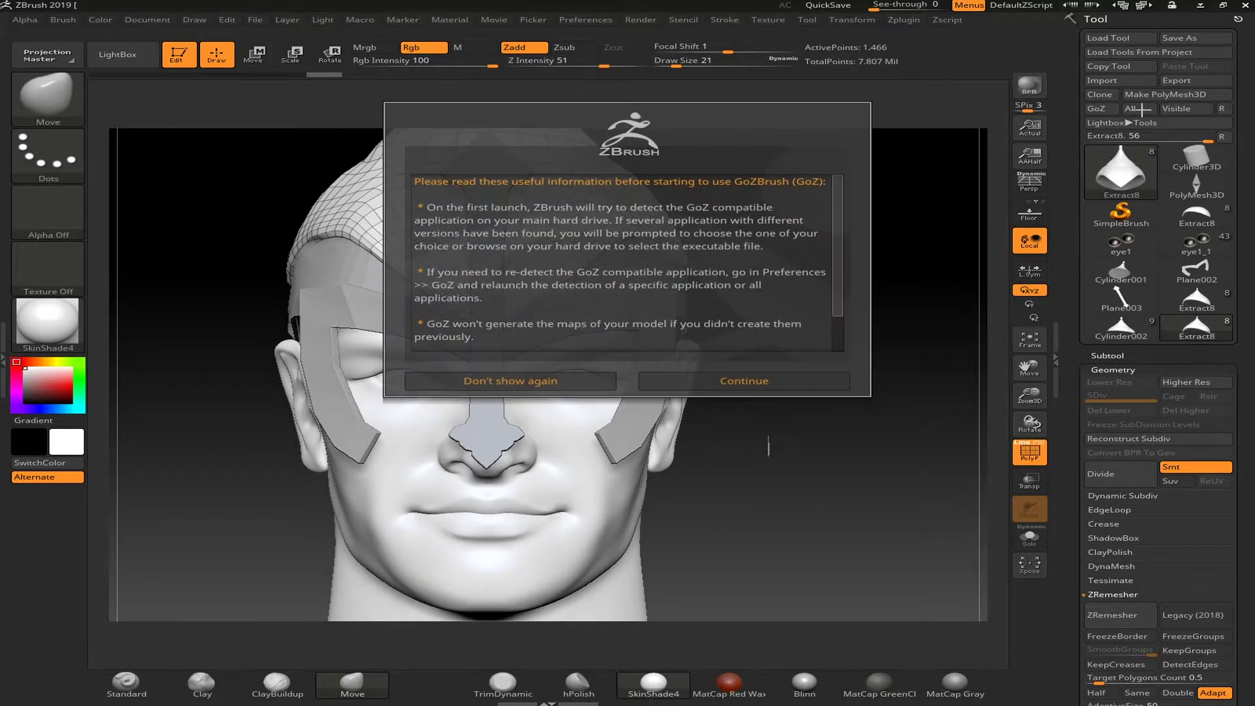
pyautogui.click(744, 381)
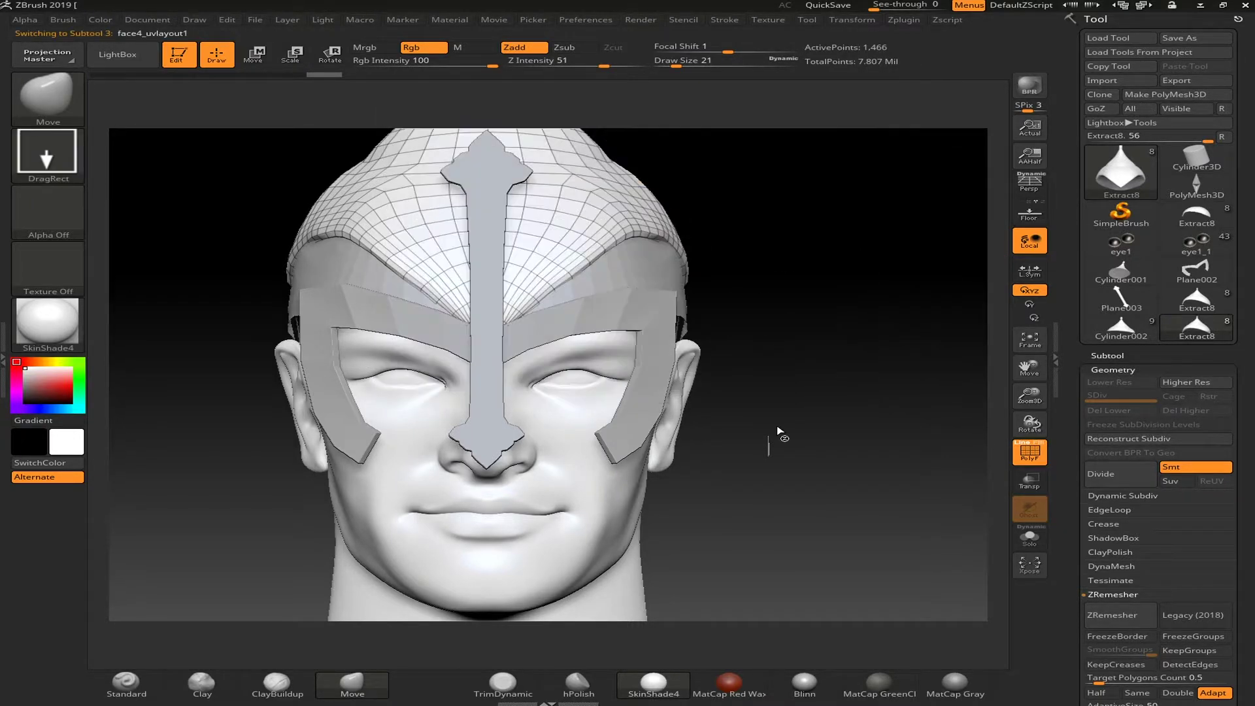
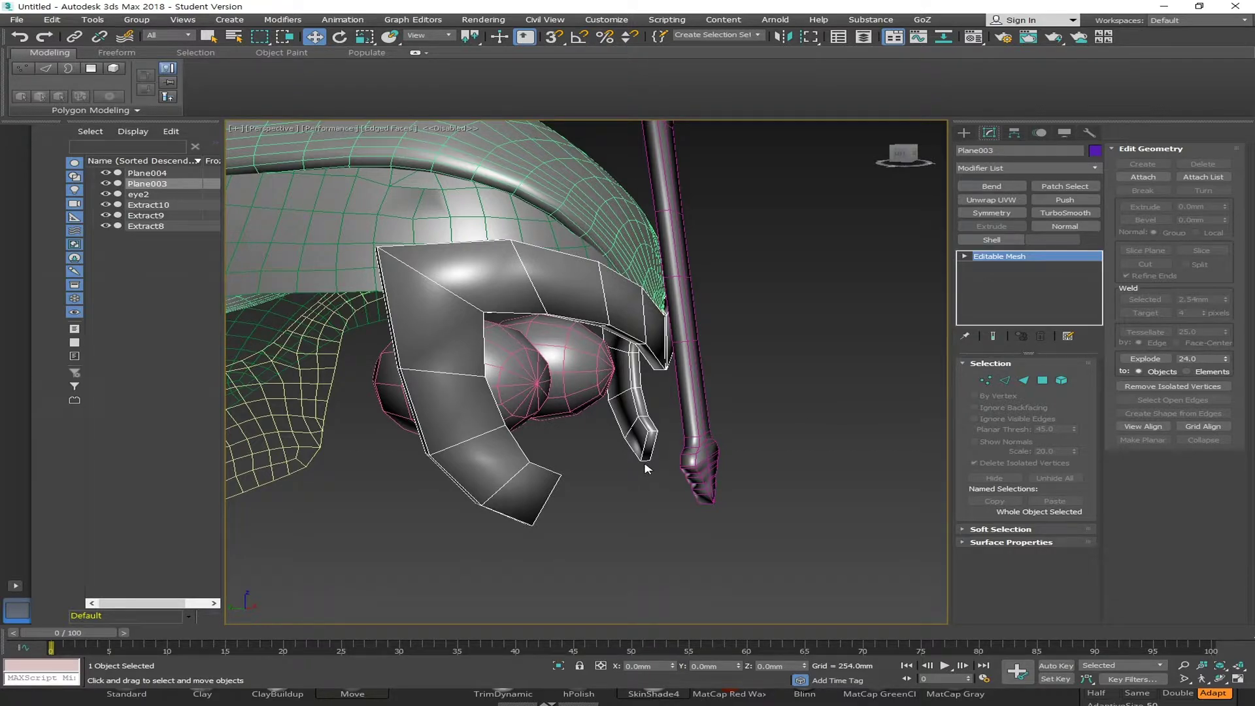
pyautogui.scroll(-10, 647, 468)
pyautogui.rightClick(662, 379)
pyautogui.click(693, 319)
pyautogui.scroll(10, 644, 440)
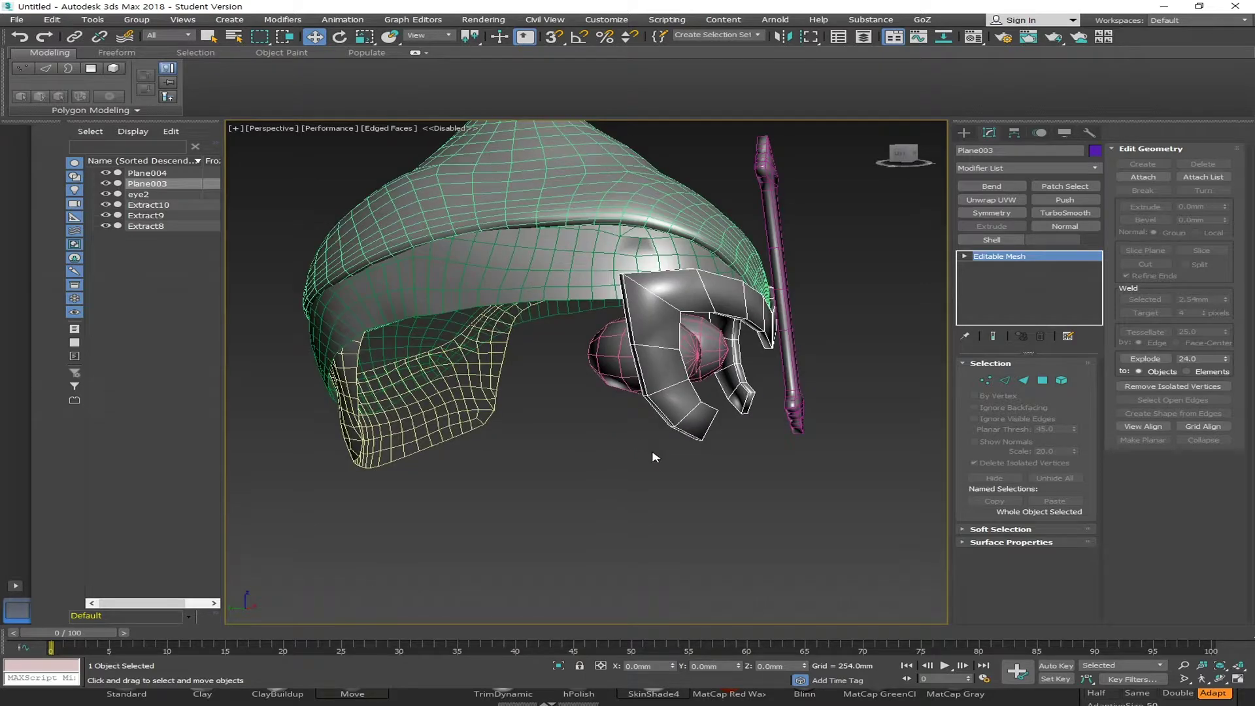
pyautogui.click(647, 461)
pyautogui.keyDown('alt'); pyautogui.moveTo(603, 497); pyautogui.dragTo(585, 458, button='middle'); pyautogui.keyUp('alt')
# - Switch back to ZBrush, select the low-poly face4_uvlayout1 head subtool and send it to 3ds Max through GoZ
pyautogui.hotkey('alt', 'Tab')
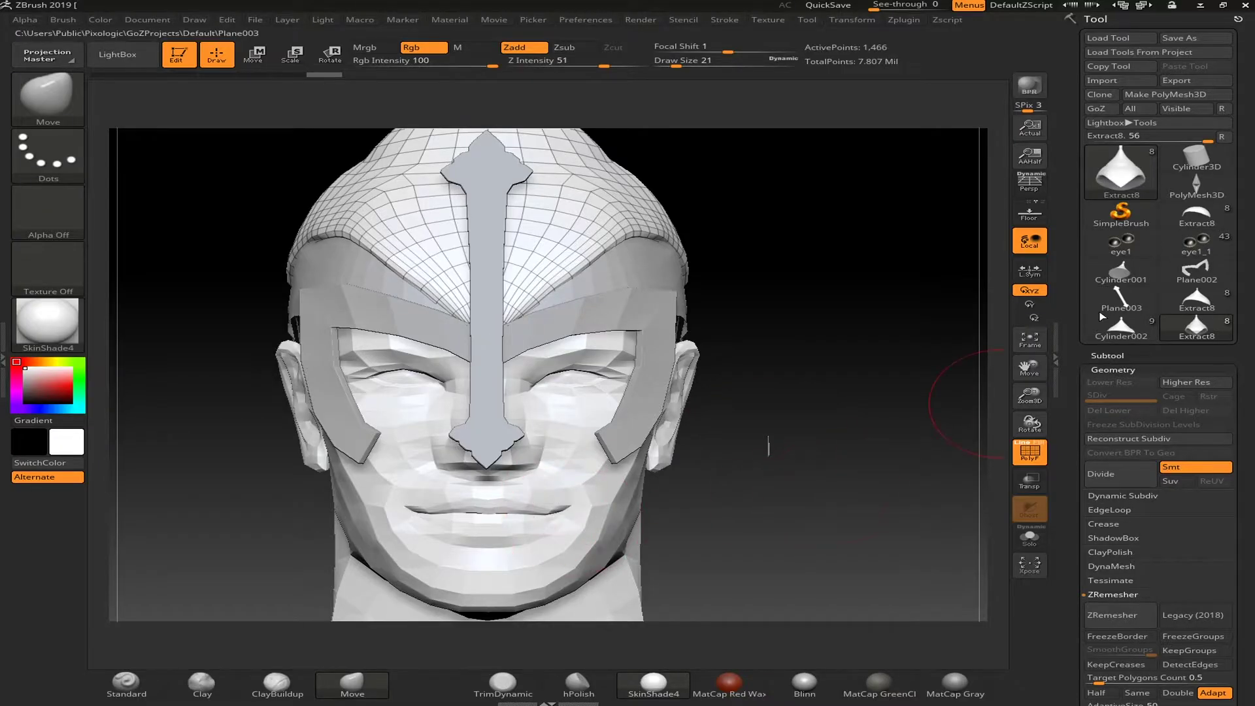
pyautogui.click(1109, 355)
pyautogui.click(1114, 389)
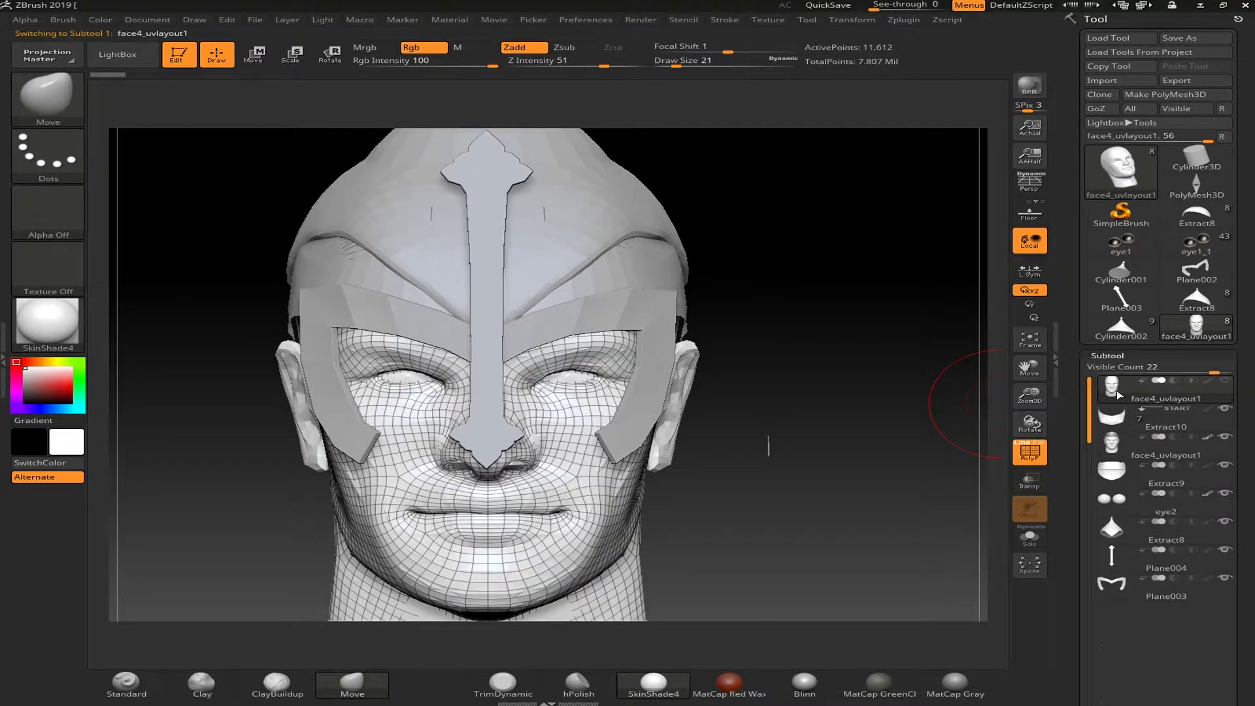
pyautogui.click(1125, 441)
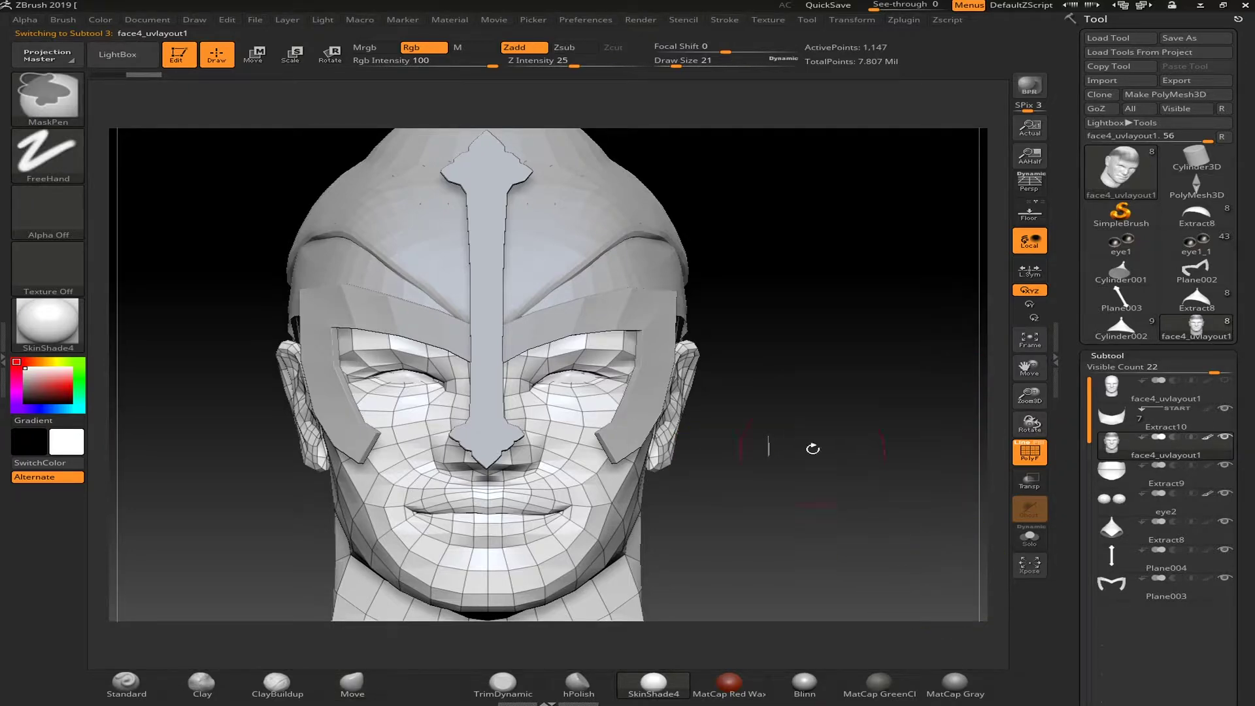
pyautogui.keyDown('alt'); pyautogui.moveTo(813, 443); pyautogui.dragTo(889, 523); pyautogui.keyUp('alt')
pyautogui.click(1096, 109)
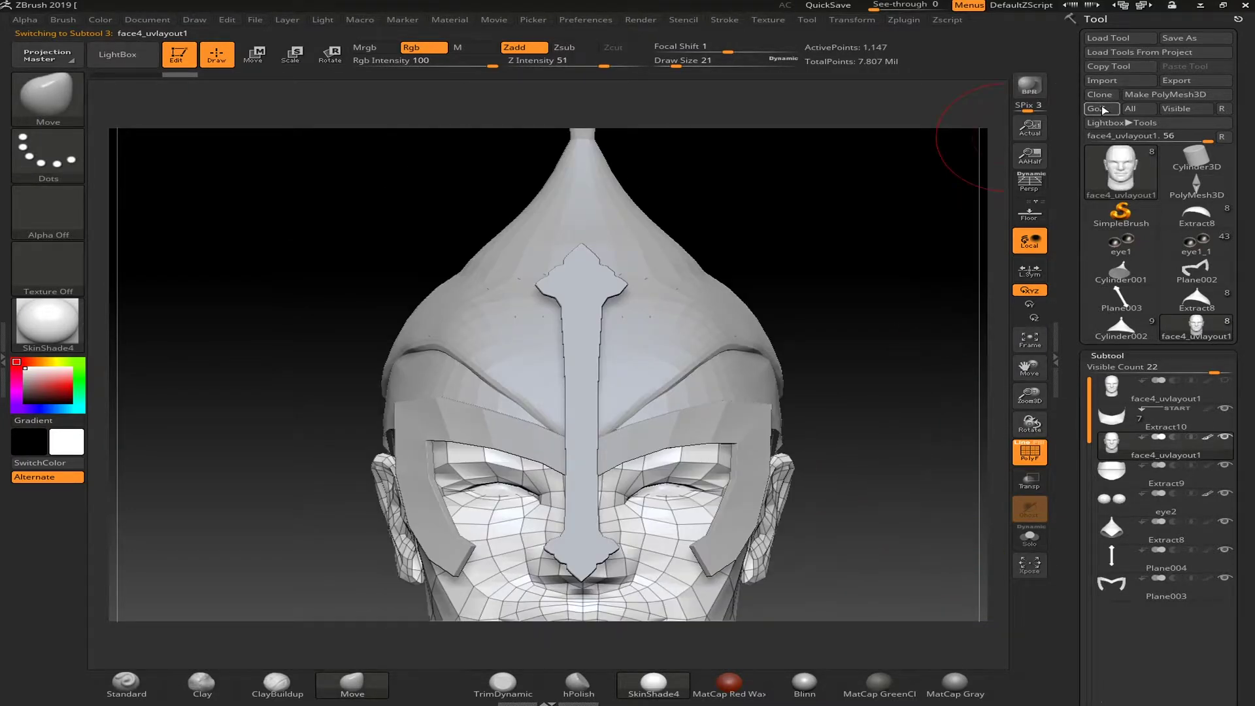
pyautogui.click(743, 374)
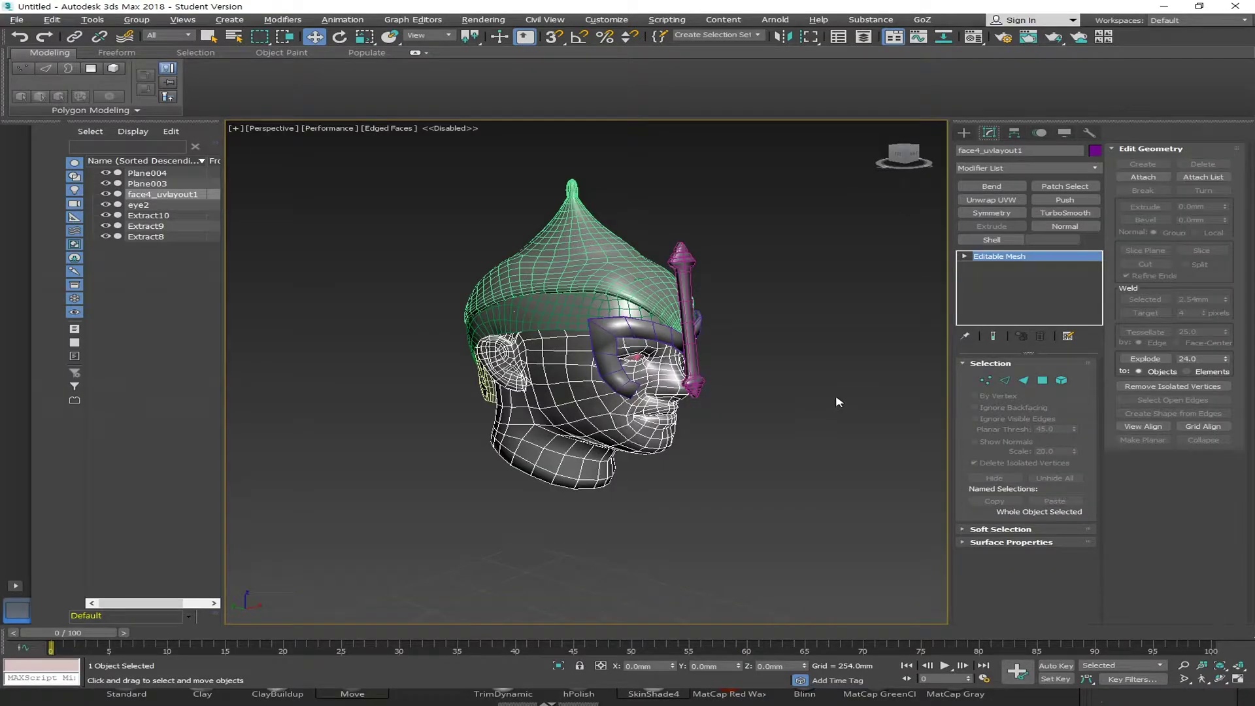
# - Try selecting edges on the helmet cap Extract8 while it is still an Editable Mesh
pyautogui.keyDown('alt'); pyautogui.moveTo(765, 409); pyautogui.dragTo(402, 162, button='middle'); pyautogui.keyUp('alt')
pyautogui.scroll(2, 693, 340)
pyautogui.keyDown('alt'); pyautogui.moveTo(692, 340); pyautogui.dragTo(555, 350, button='middle'); pyautogui.keyUp('alt')
pyautogui.hotkey('ctrl', 'd')
pyautogui.click(555, 267)
pyautogui.scroll(3, 555, 349)
pyautogui.scroll(3, 556, 349)
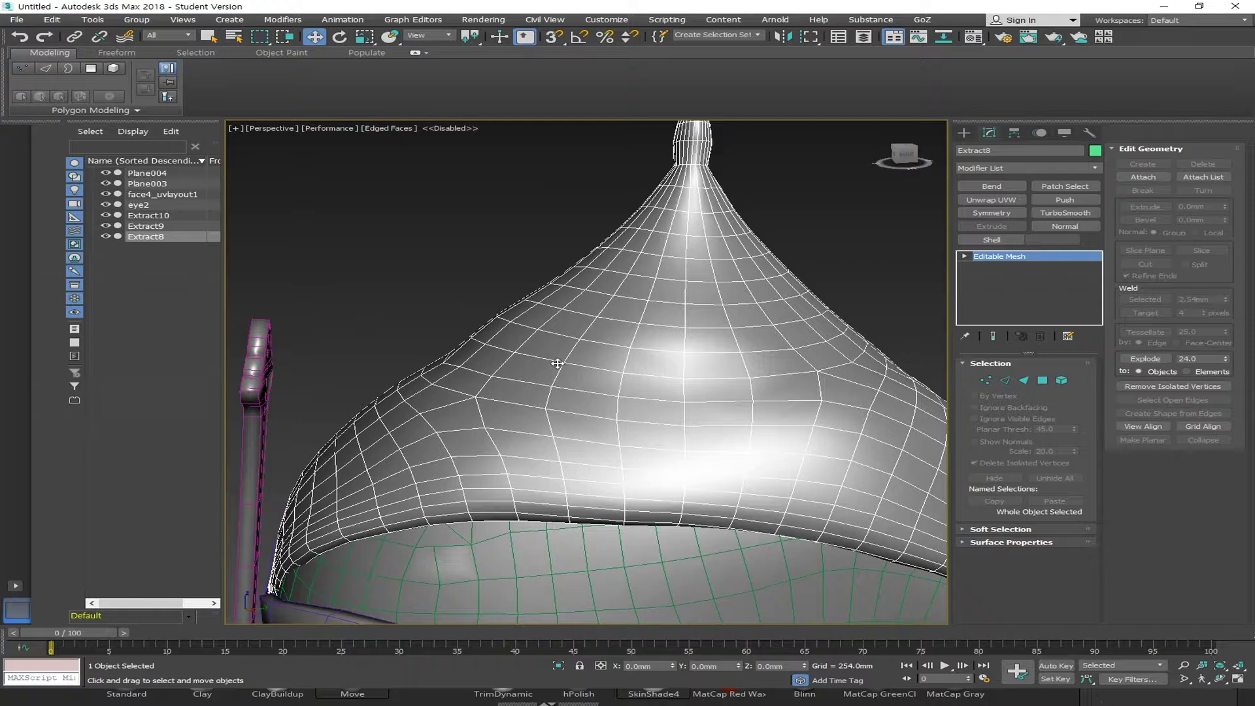
pyautogui.click(1006, 380)
pyautogui.click(527, 327)
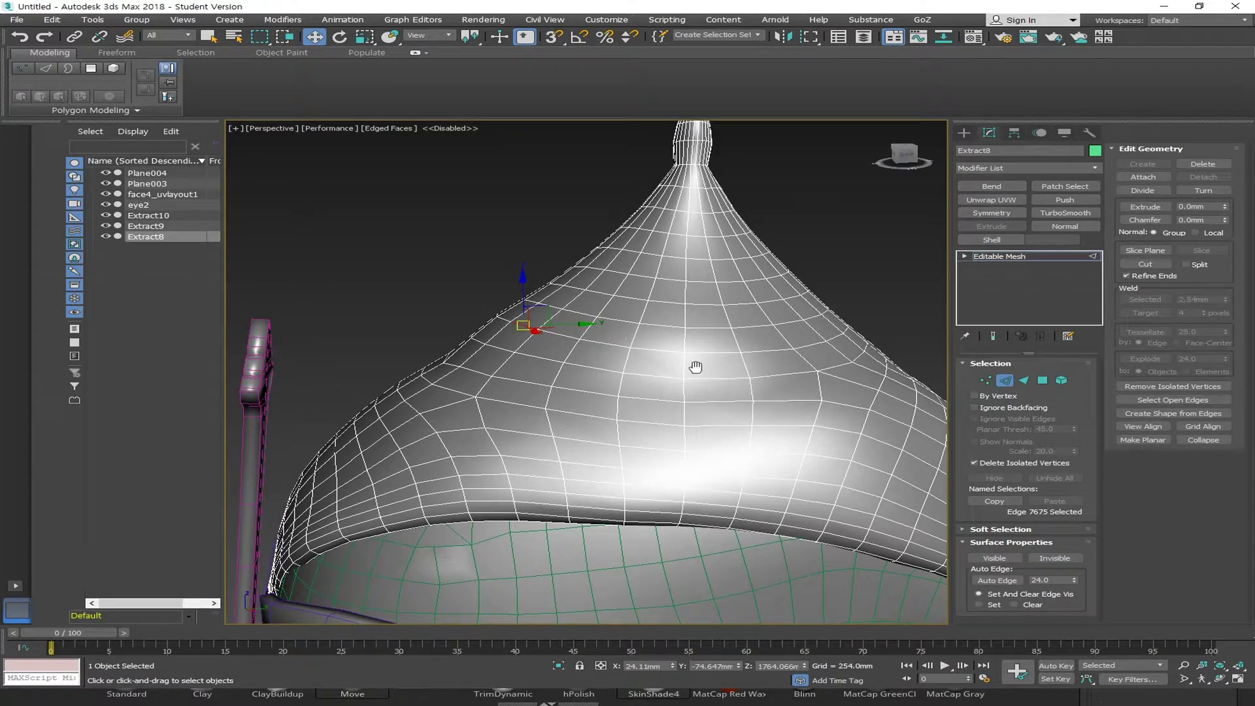
pyautogui.scroll(-5, 589, 325)
pyautogui.hotkey('ctrl', 'a')
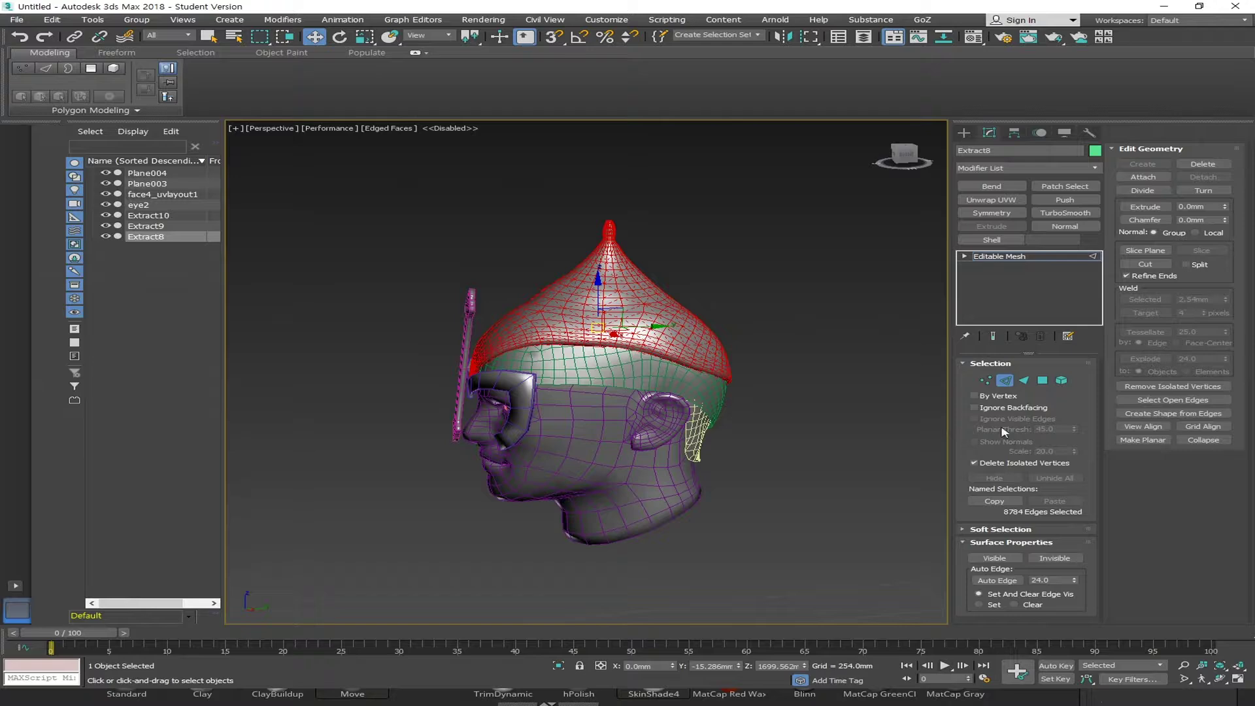
pyautogui.click(1005, 381)
# - Convert all the imported head and helmet objects to Editable Poly
pyautogui.hotkey('ctrl', 'a')
pyautogui.rightClick(605, 342)
pyautogui.moveTo(686, 464)
pyautogui.click(766, 475)
pyautogui.keyDown('alt'); pyautogui.moveTo(675, 353); pyautogui.dragTo(696, 399, button='middle'); pyautogui.keyUp('alt')
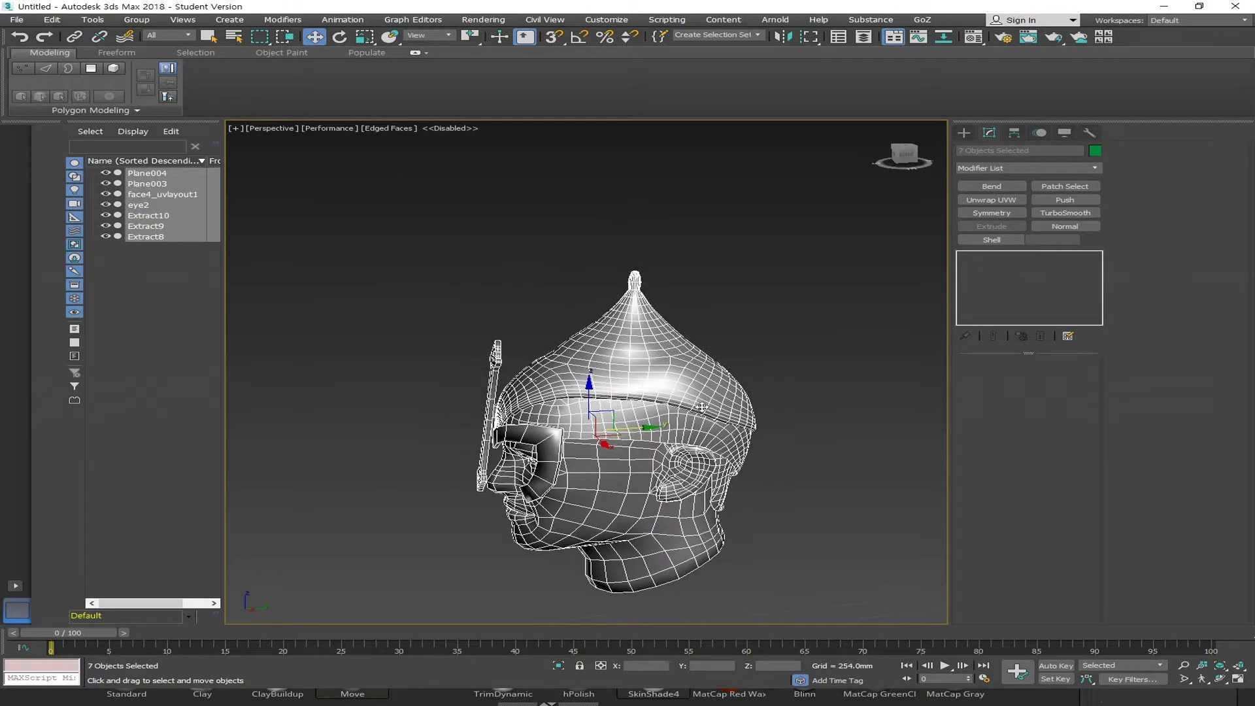
# - Select the helmet cap Extract8 and enter edge editing with no edges selected
pyautogui.scroll(4, 696, 398)
pyautogui.hotkey('ctrl', 'd')
pyautogui.click(645, 334)
pyautogui.keyDown('alt'); pyautogui.moveTo(645, 334); pyautogui.dragTo(497, 297, button='middle'); pyautogui.keyUp('alt')
pyautogui.scroll(3, 561, 364)
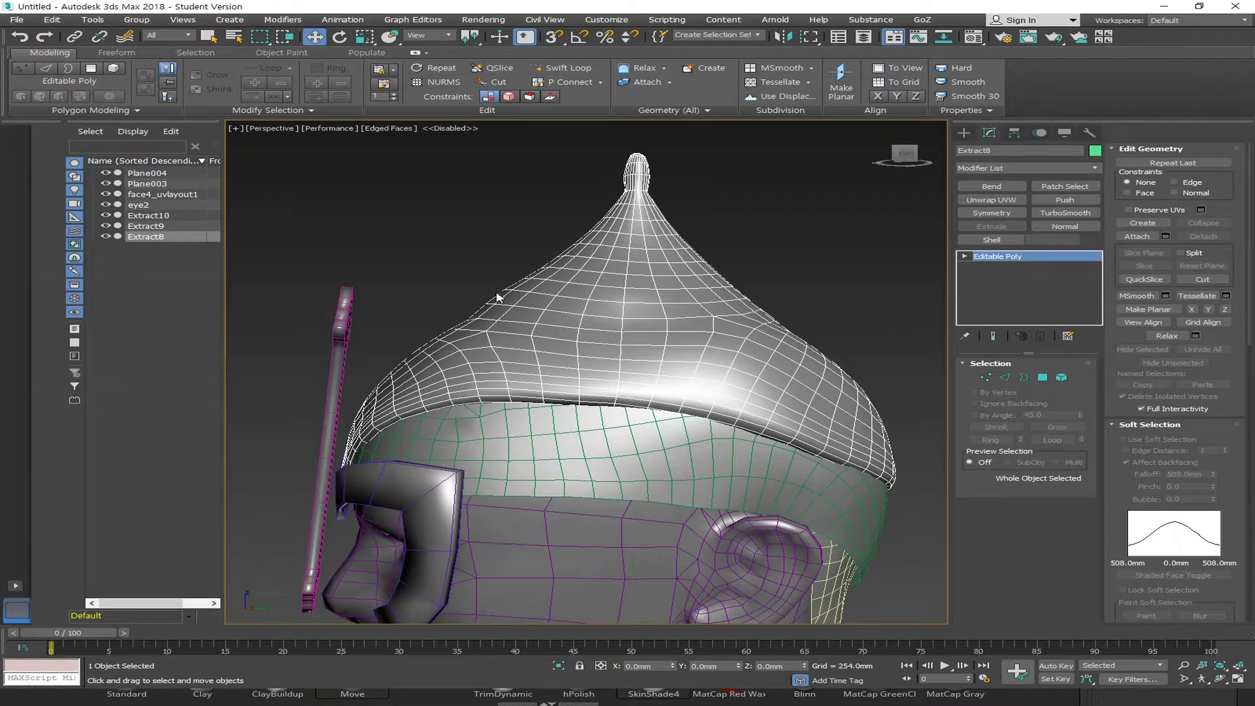
pyautogui.click(1005, 377)
pyautogui.doubleClick(588, 300)
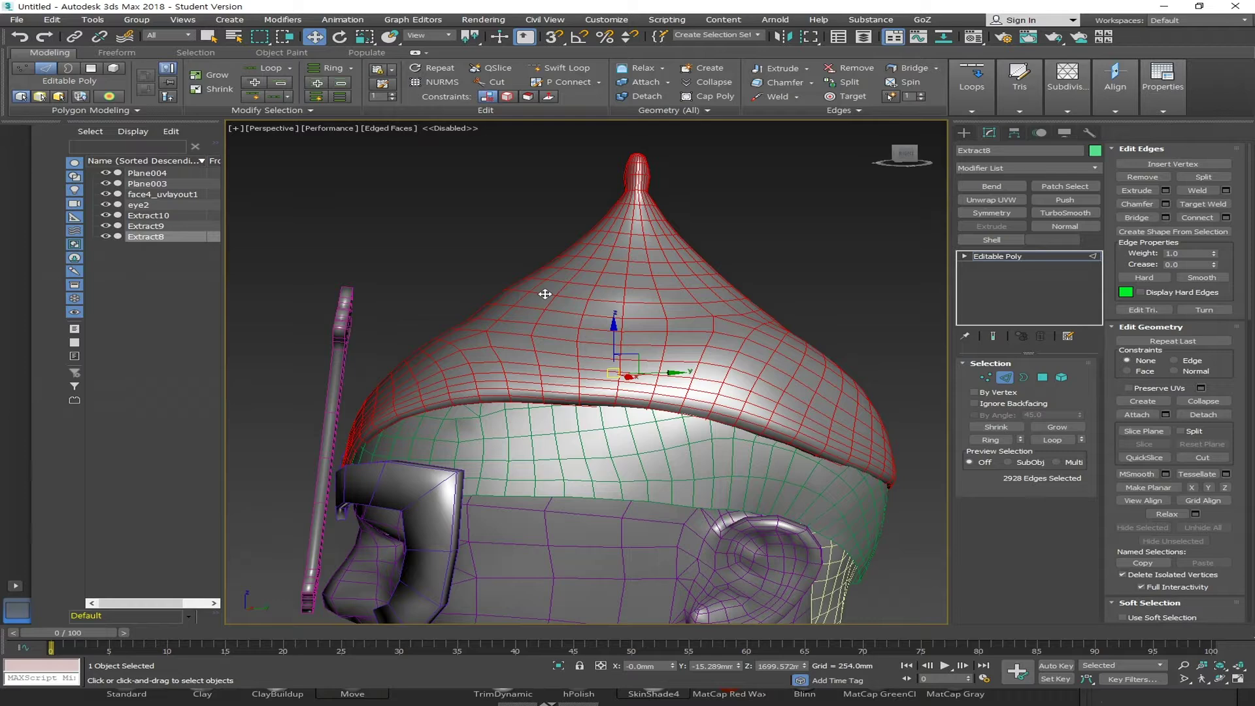
pyautogui.hotkey('ctrl', 'd')
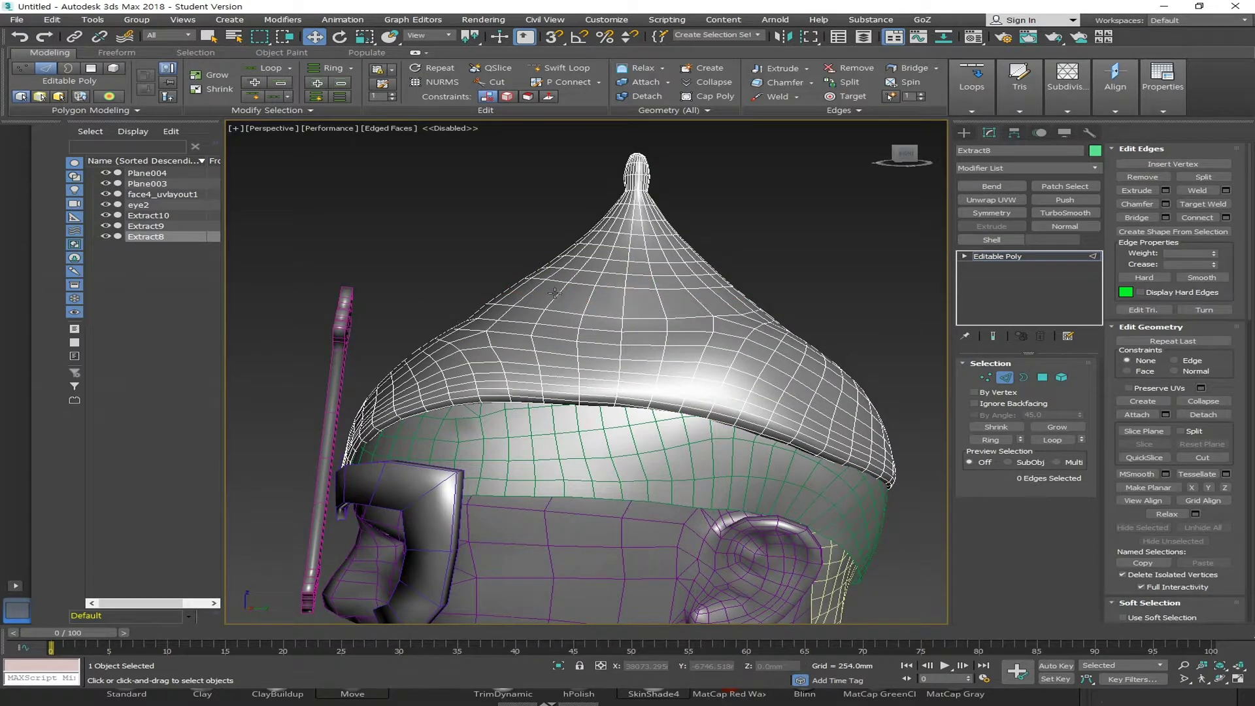
# - Try selecting a horizontal edge loop around the helmet cap below its pointed top
pyautogui.doubleClick(534, 305)
pyautogui.hotkey('ctrl', 'd')
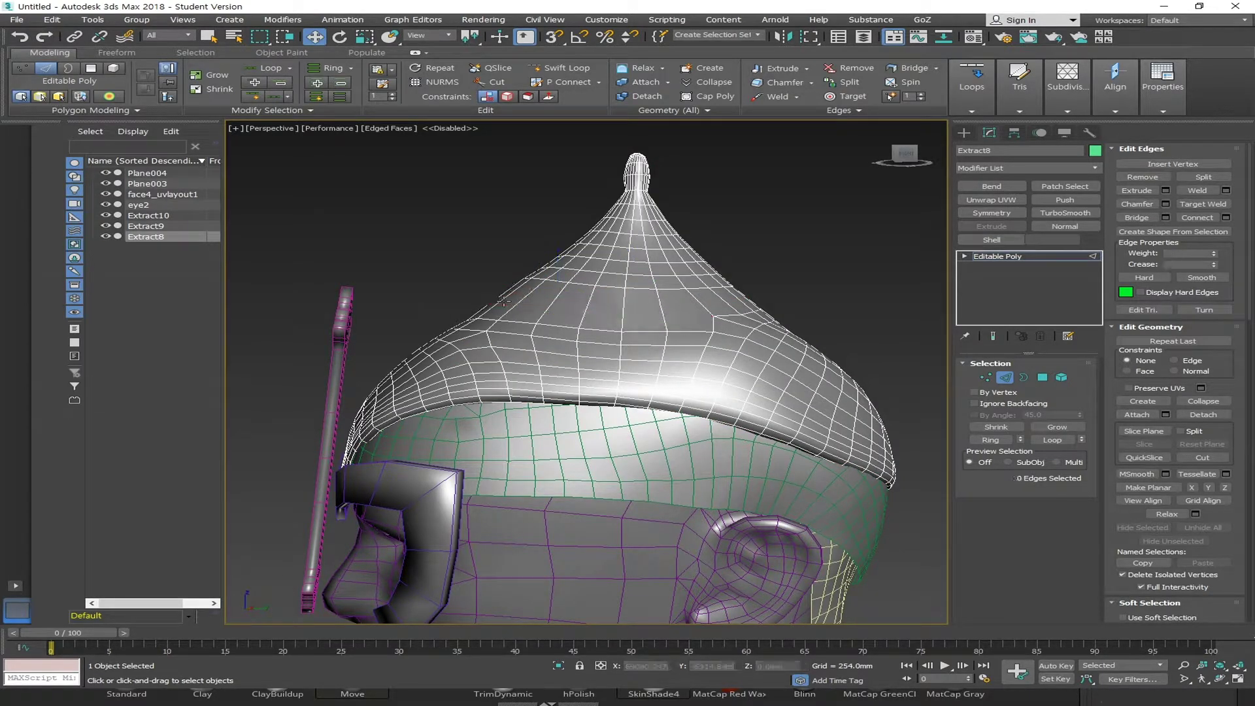
pyautogui.keyDown('alt'); pyautogui.moveTo(504, 292); pyautogui.dragTo(526, 312, button='middle'); pyautogui.keyUp('alt')
pyautogui.keyDown('alt'); pyautogui.moveTo(456, 321); pyautogui.dragTo(575, 315, button='middle'); pyautogui.keyUp('alt')
pyautogui.doubleClick(605, 328)
pyautogui.scroll(2, 598, 311)
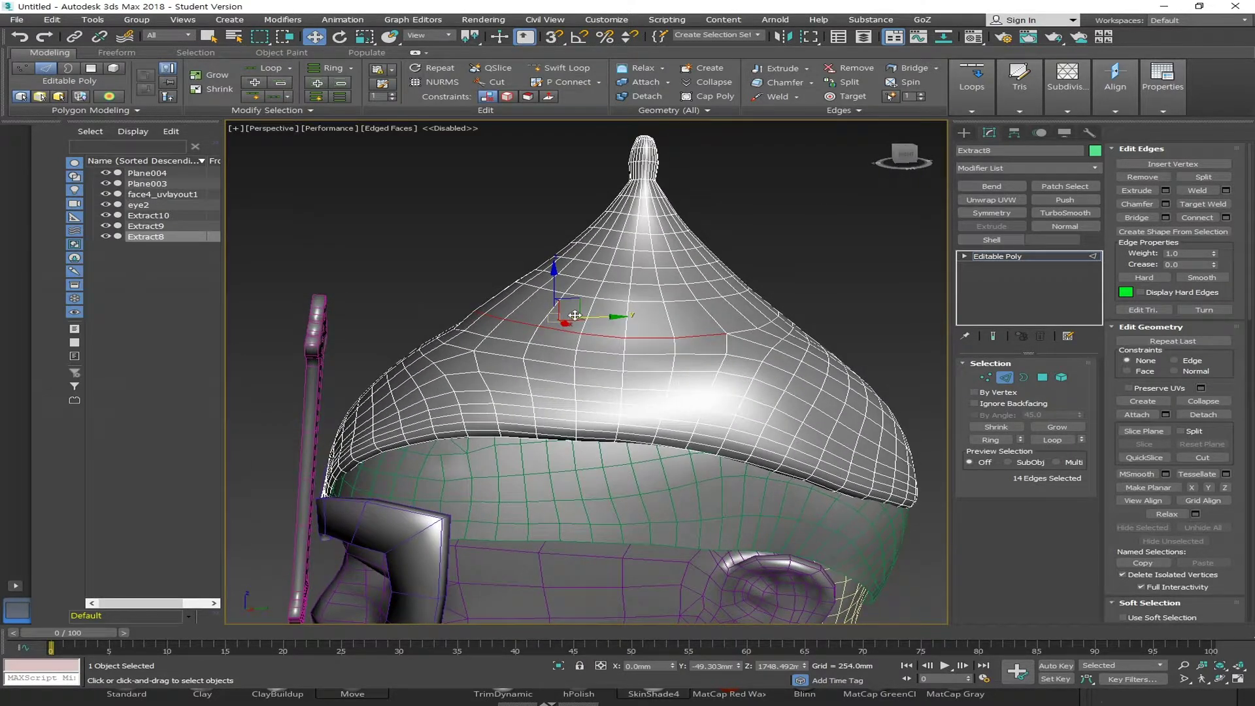
# - Select the ring of upright edges around the cap below its pointed top and connect them with a new edge loop
pyautogui.click(587, 321)
pyautogui.keyDown('shift'); pyautogui.click(586, 323); pyautogui.keyUp('shift')
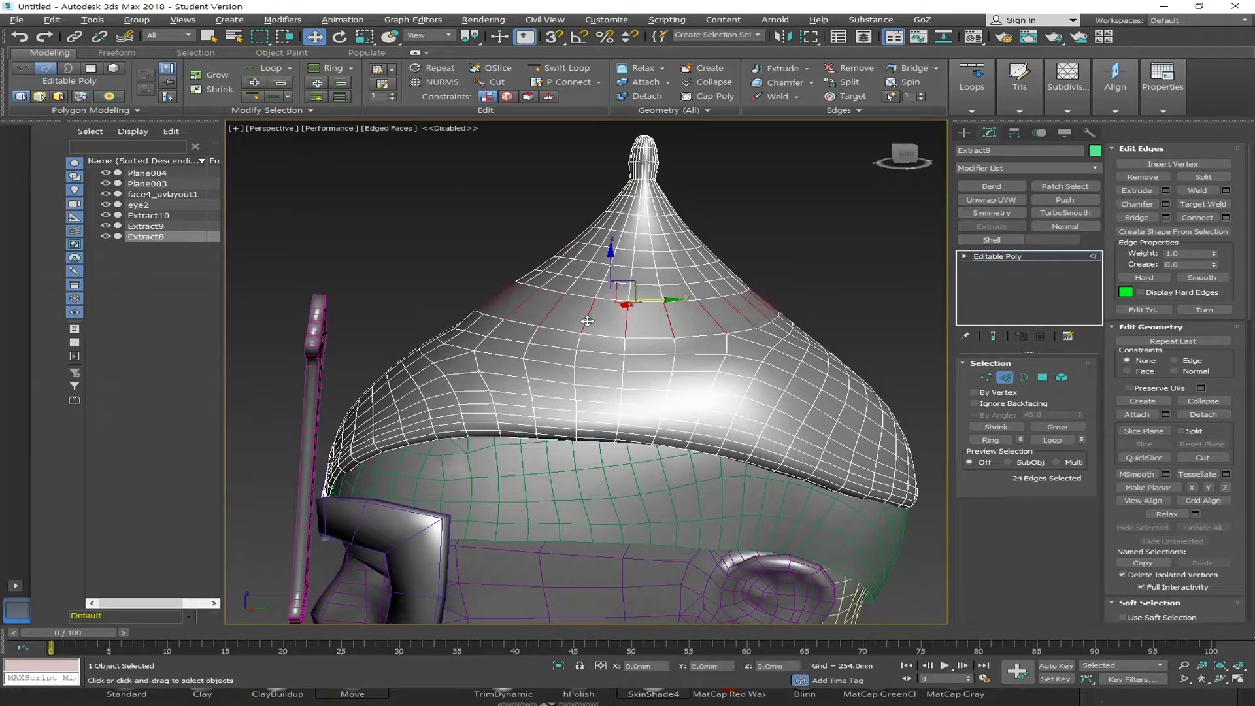
pyautogui.hotkey('ctrl', 'shift', 'e')
pyautogui.keyDown('alt'); pyautogui.moveTo(587, 326); pyautogui.dragTo(586, 327, button='middle'); pyautogui.keyUp('alt')
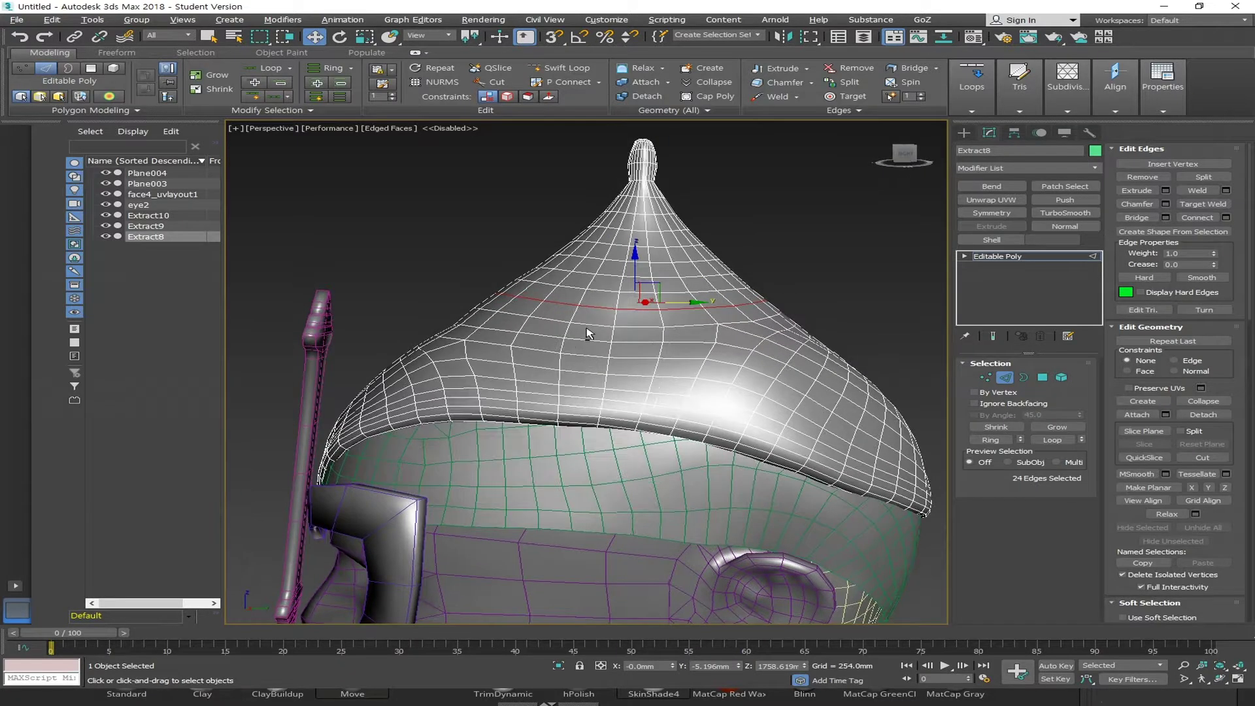
# - Scale the new edge loop slightly inward and select the neighbouring edge loop just below it
pyautogui.press('e')
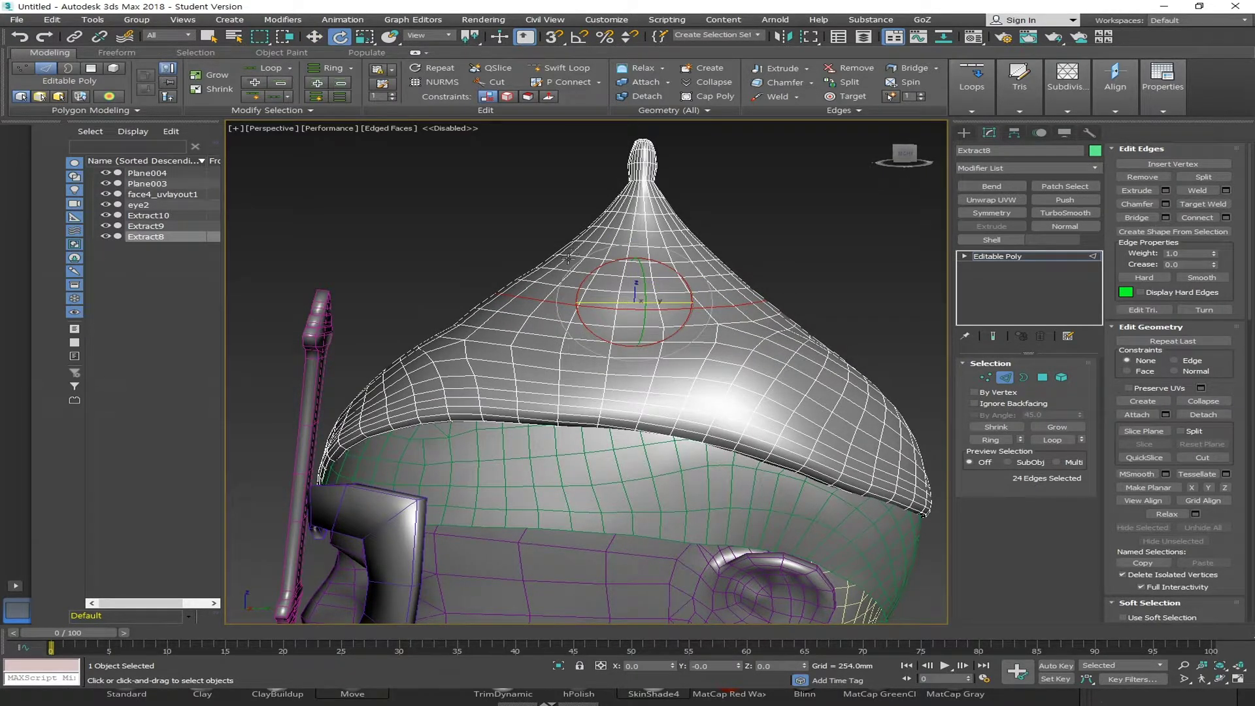
pyautogui.press('r')
pyautogui.moveTo(628, 300); pyautogui.dragTo(630, 302)
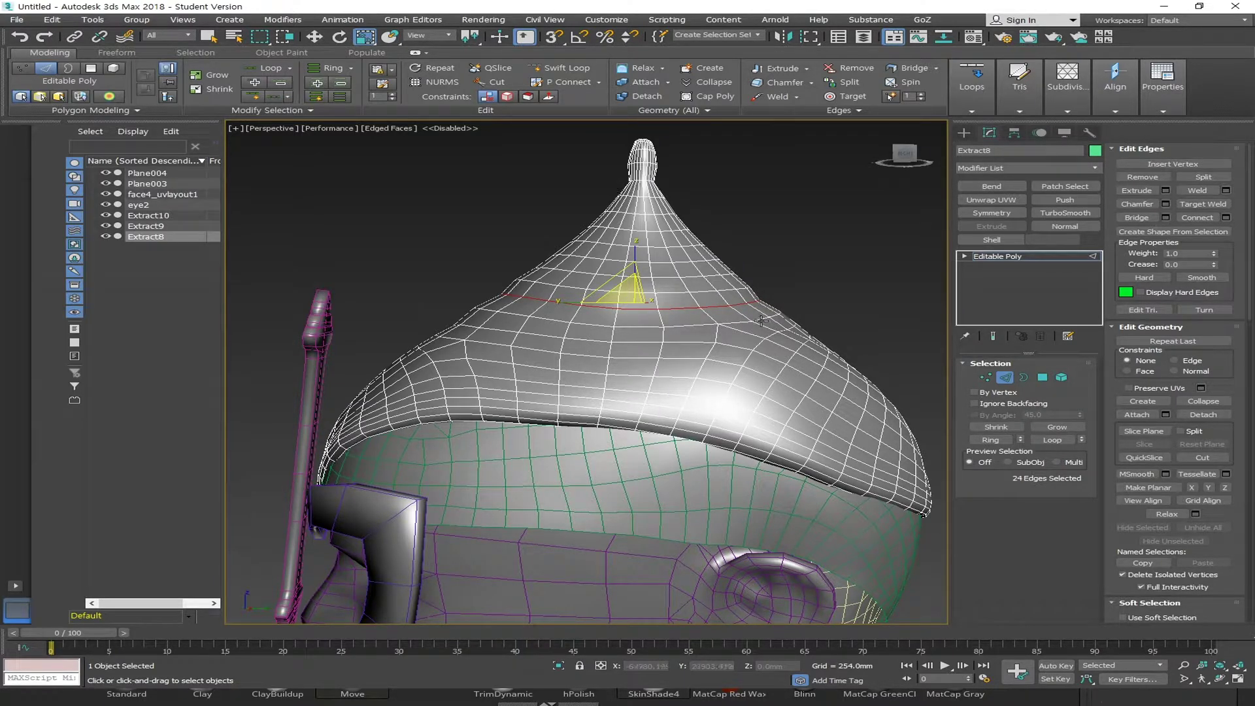
pyautogui.doubleClick(761, 320)
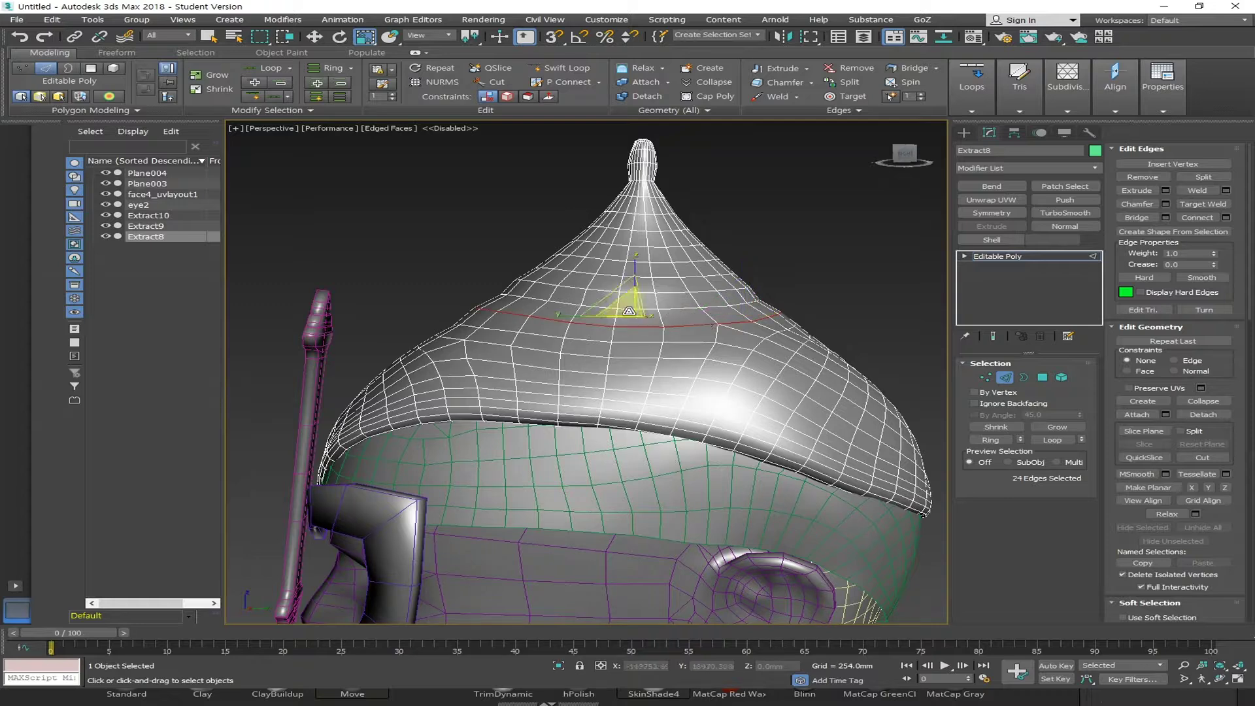
# - Finish scaling the loop below the cap's new edge loop, then scale a higher loop around the cone to 97 percent
pyautogui.moveTo(628, 308); pyautogui.dragTo(628, 311)
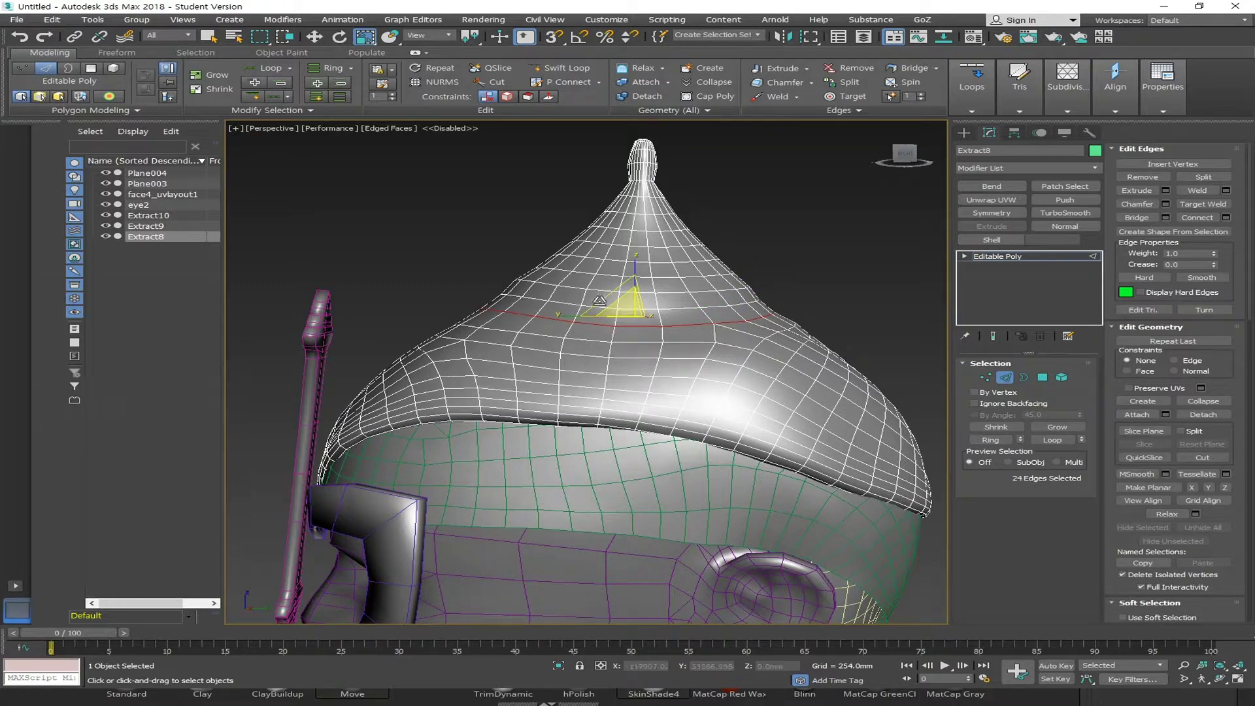
pyautogui.click(548, 285)
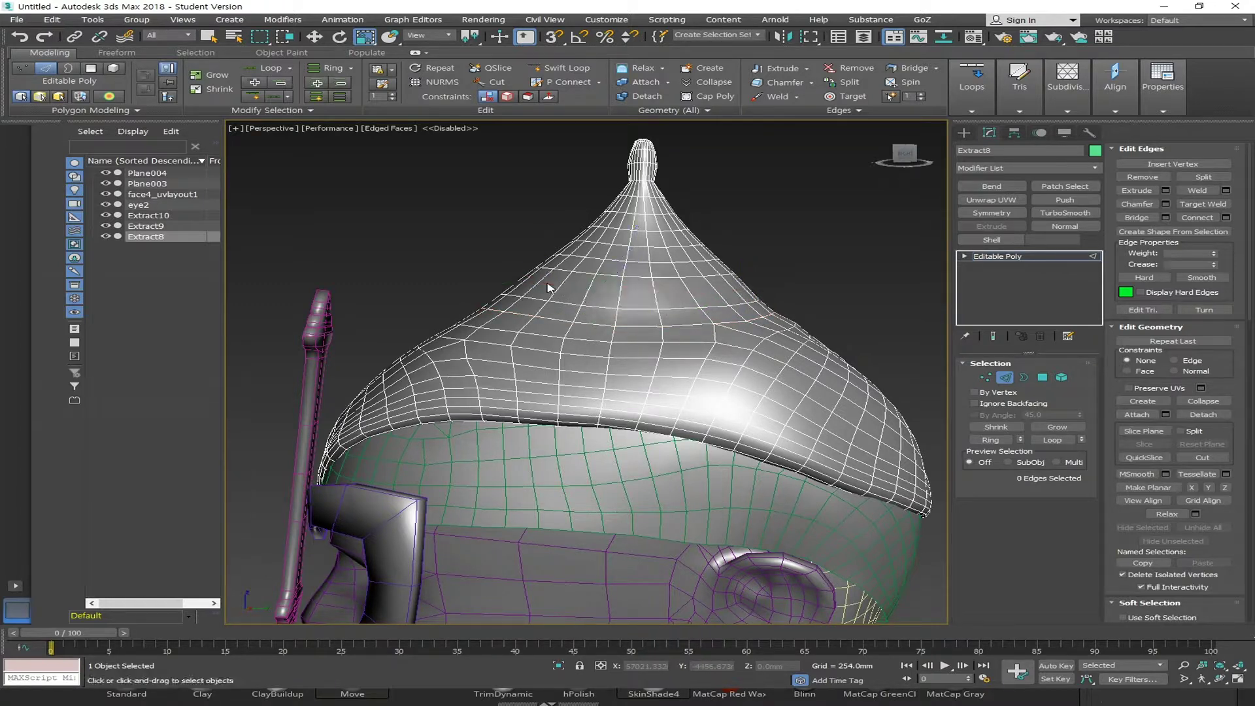
pyautogui.keyDown('alt'); pyautogui.moveTo(574, 266); pyautogui.dragTo(640, 286, button='middle'); pyautogui.keyUp('alt')
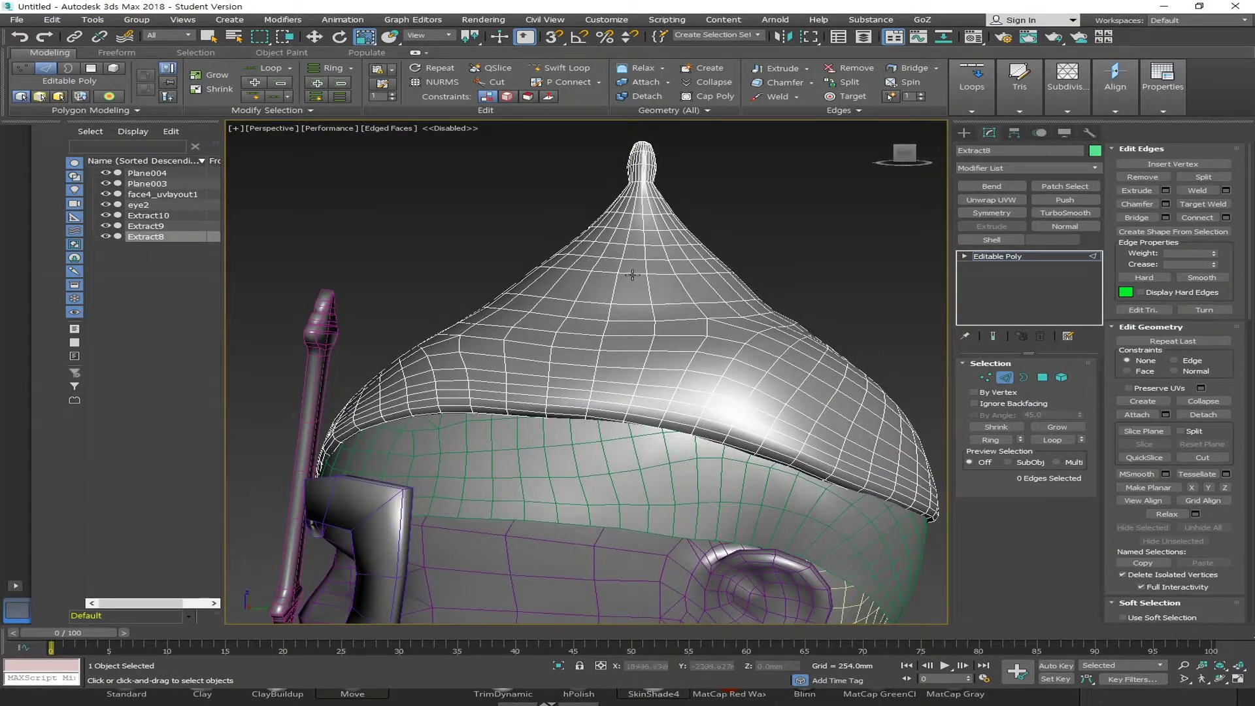
pyautogui.doubleClick(632, 276)
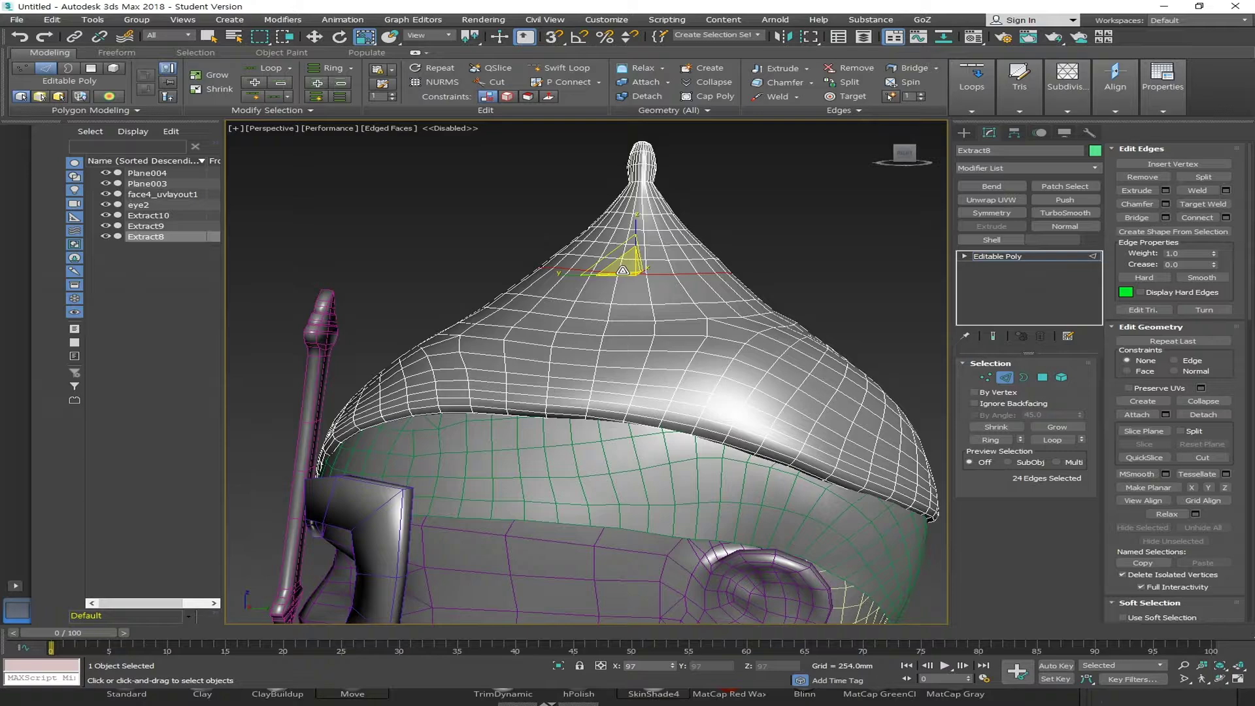
# - Select the edge loop at the base of the cap's rounded tip and delete the knob polygons above it
pyautogui.keyDown('alt'); pyautogui.moveTo(694, 286); pyautogui.dragTo(708, 298, button='middle'); pyautogui.keyUp('alt')
pyautogui.press('f')
pyautogui.press('z')
pyautogui.scroll(-3, 642, 300)
pyautogui.scroll(-2, 586, 405)
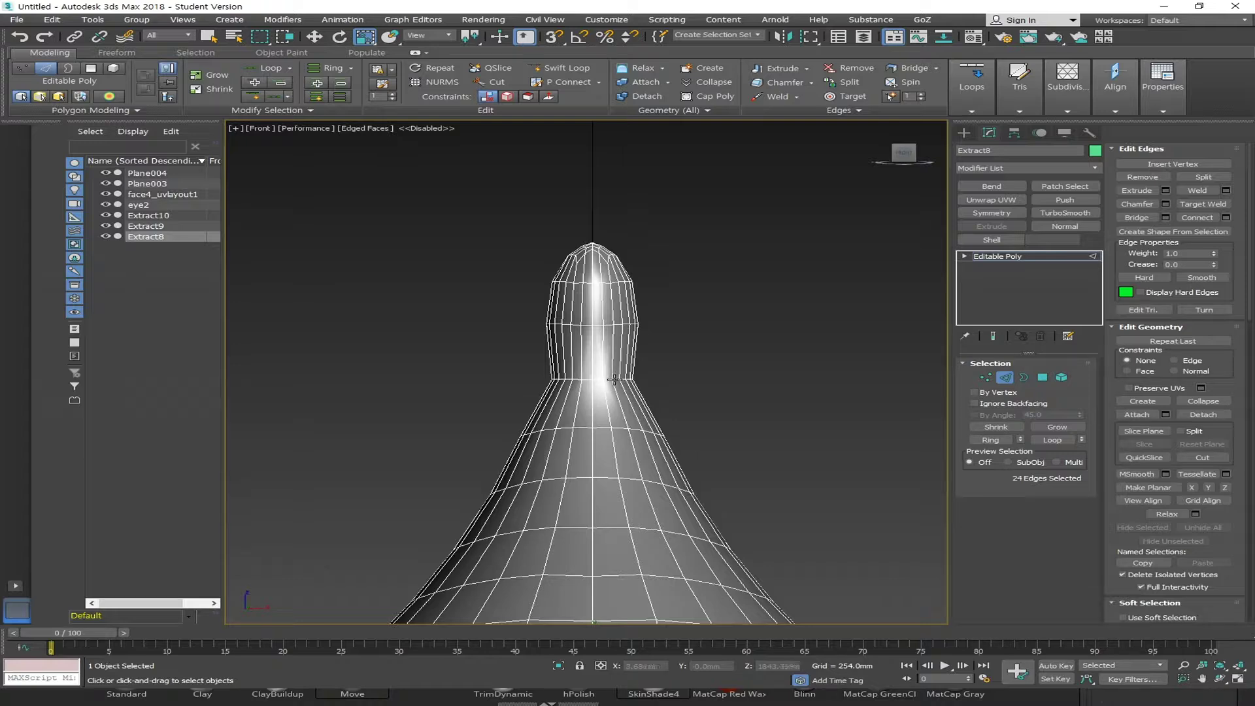
pyautogui.scroll(5, 614, 384)
pyautogui.press('w')
pyautogui.scroll(-4, 593, 445)
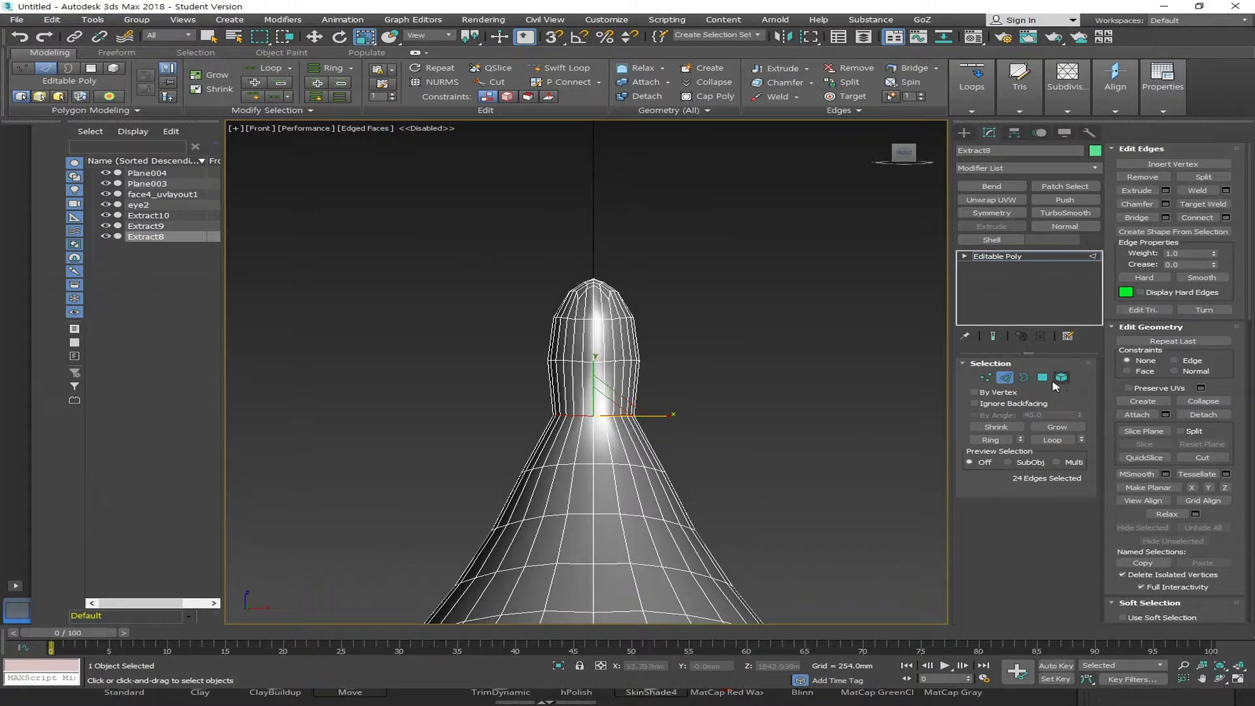
pyautogui.keyDown('ctrl'); pyautogui.click(1043, 378); pyautogui.keyUp('ctrl')
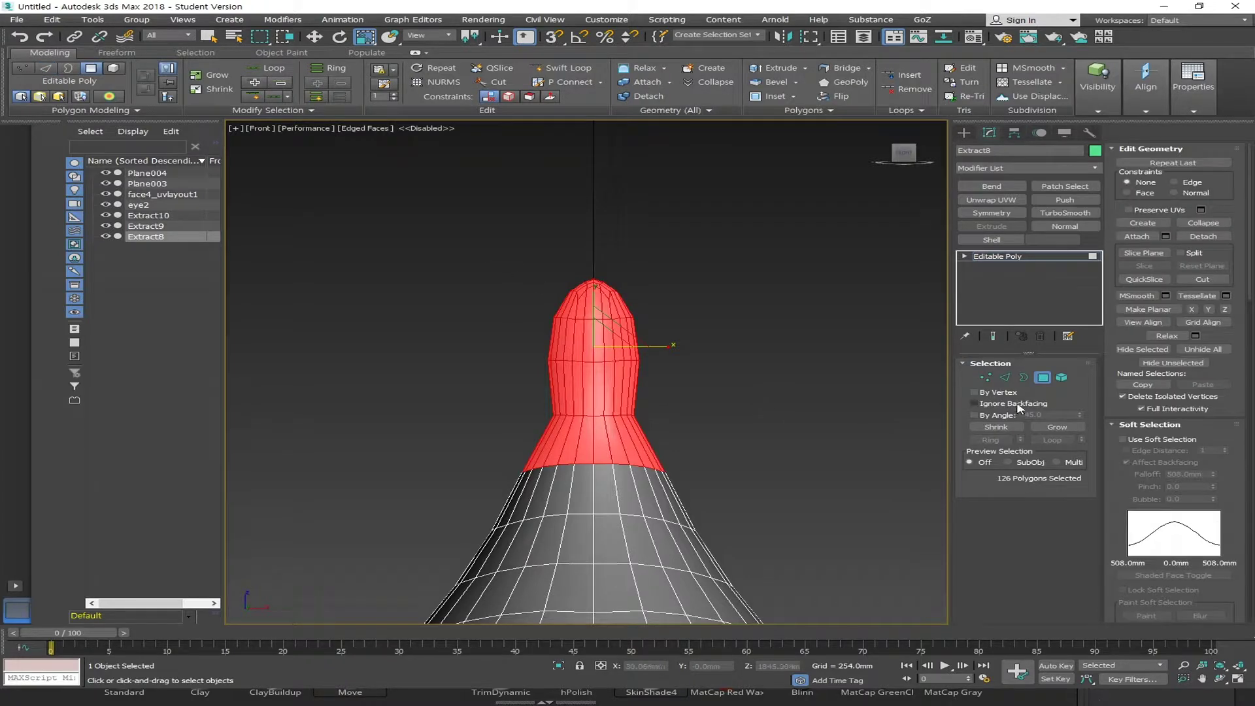
pyautogui.press('Delete')
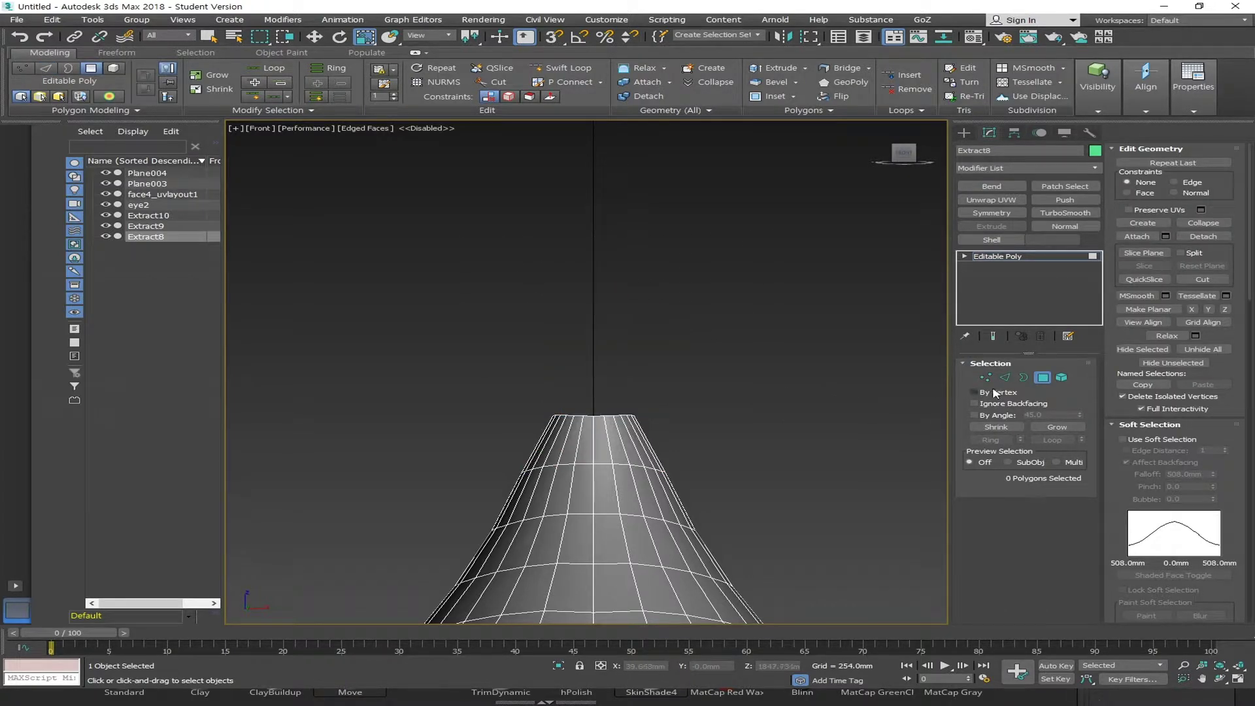
# - Select the open border at the cut tip and extrude it inward into a flat rim by scaling it to 76 percent
pyautogui.click(1024, 377)
pyautogui.click(607, 416)
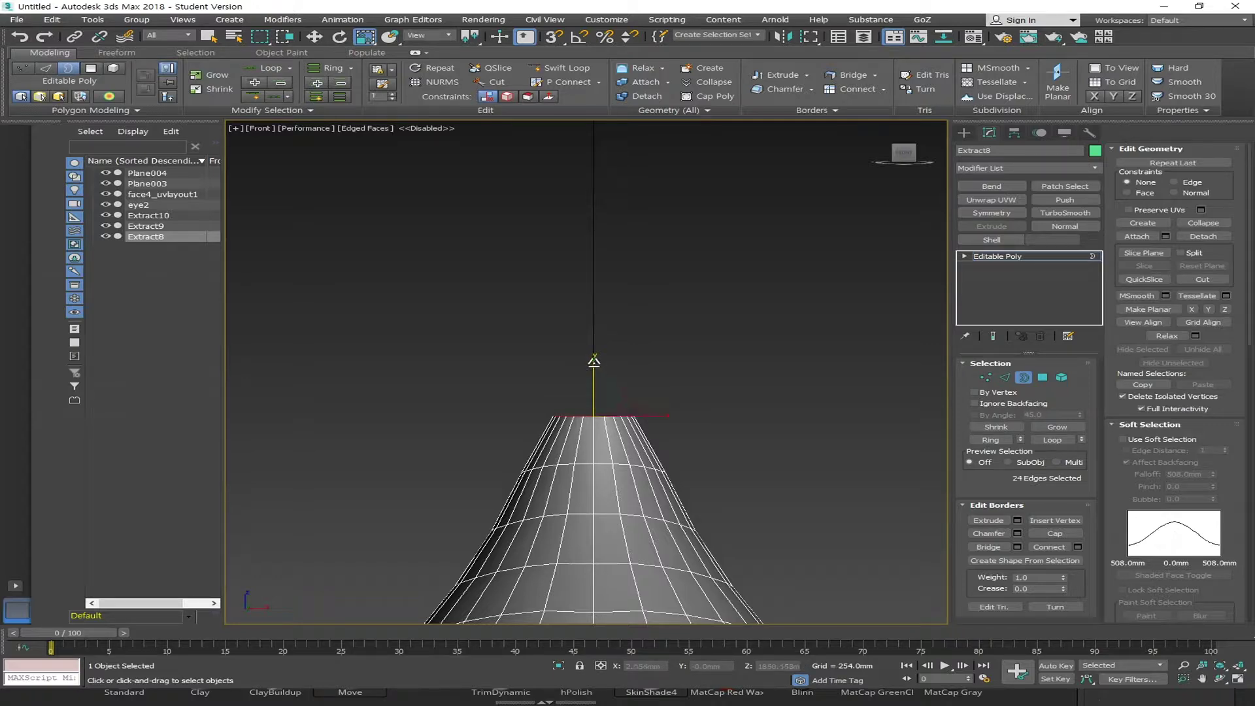
pyautogui.keyDown('alt'); pyautogui.moveTo(770, 398); pyautogui.dragTo(485, 218, button='middle'); pyautogui.keyUp('alt')
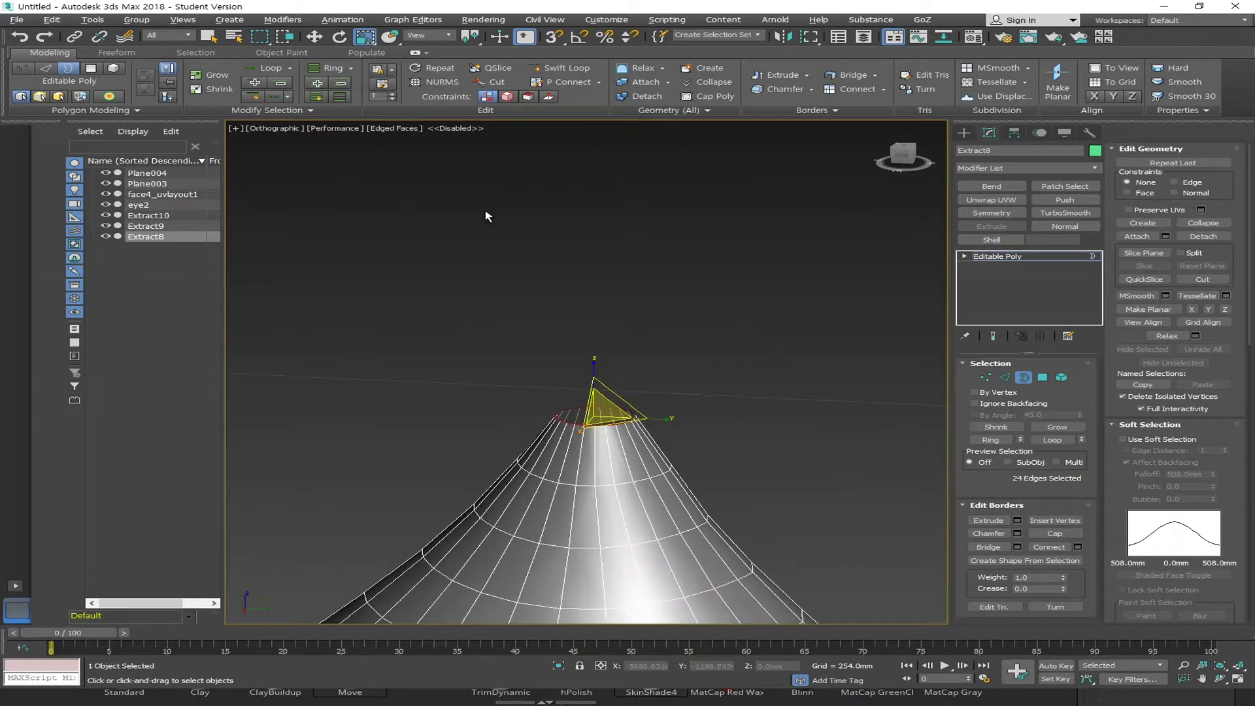
pyautogui.click(314, 39)
pyautogui.press('r')
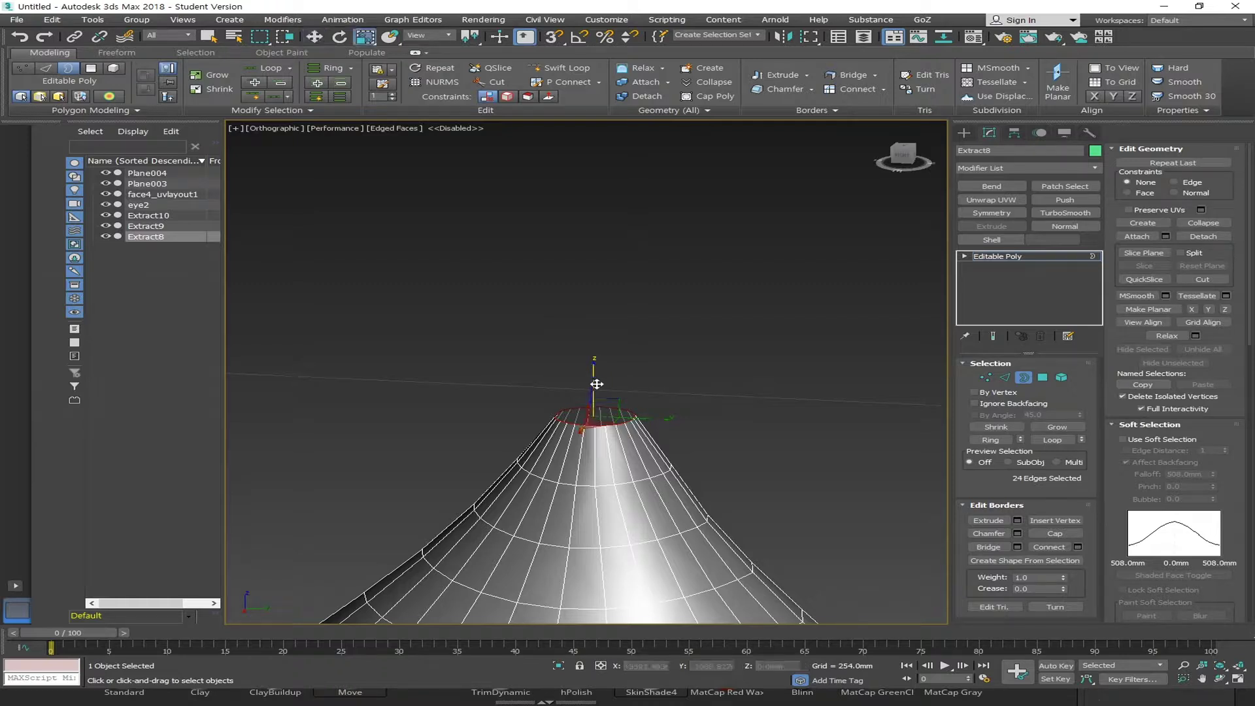
pyautogui.moveTo(603, 427); pyautogui.dragTo(605, 433)
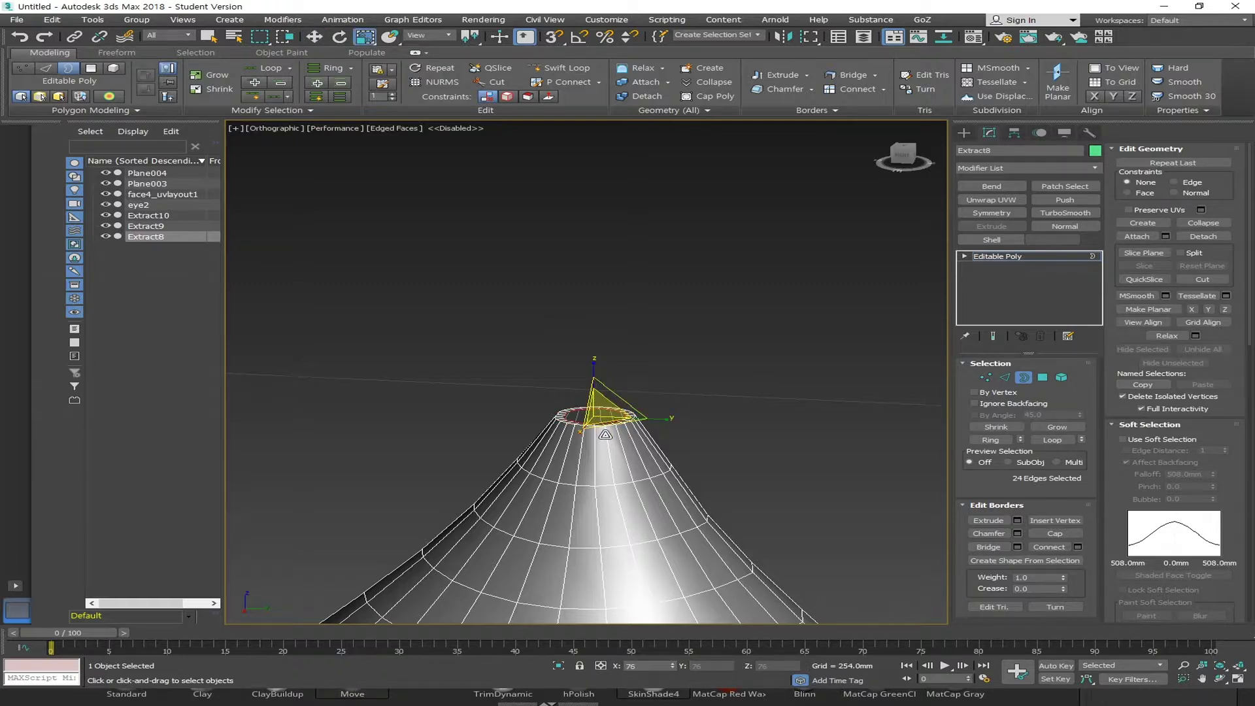
# - Extrude the border straight up into a short neck about 6 mm high, then extrude it outward by scaling to 140 percent
pyautogui.press('w')
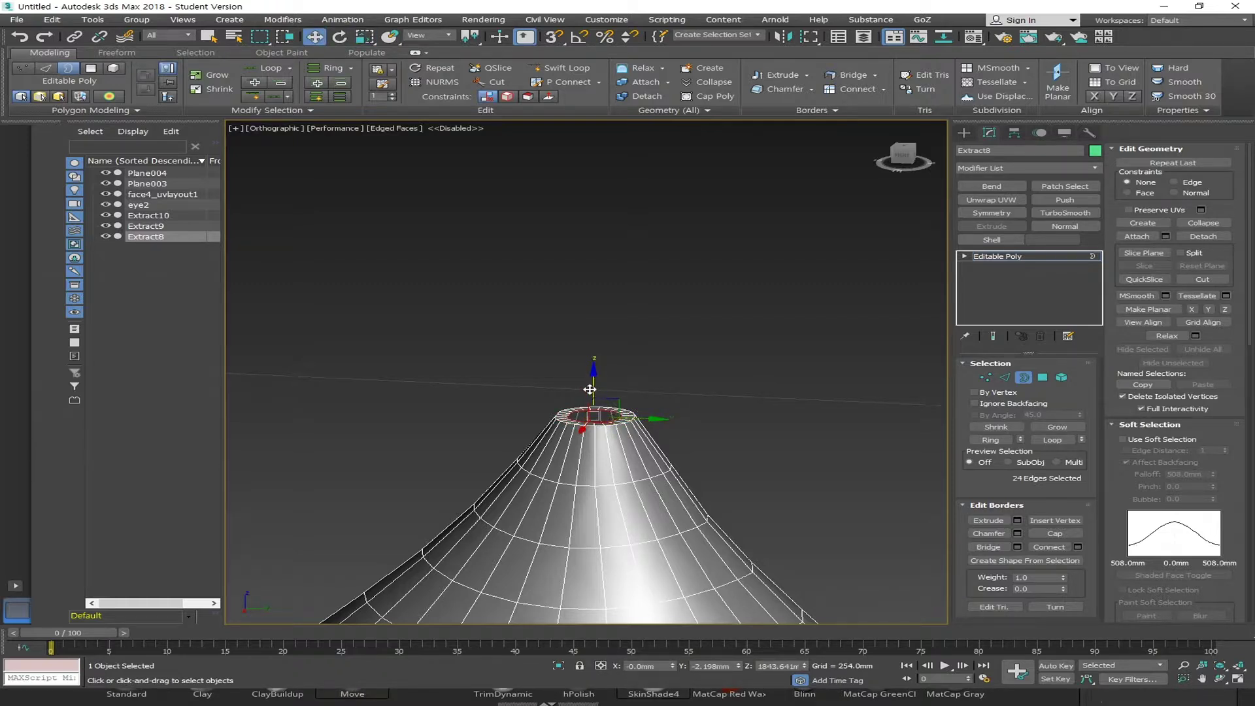
pyautogui.keyDown('shift'); pyautogui.moveTo(594, 380); pyautogui.dragTo(594, 350); pyautogui.keyUp('shift')
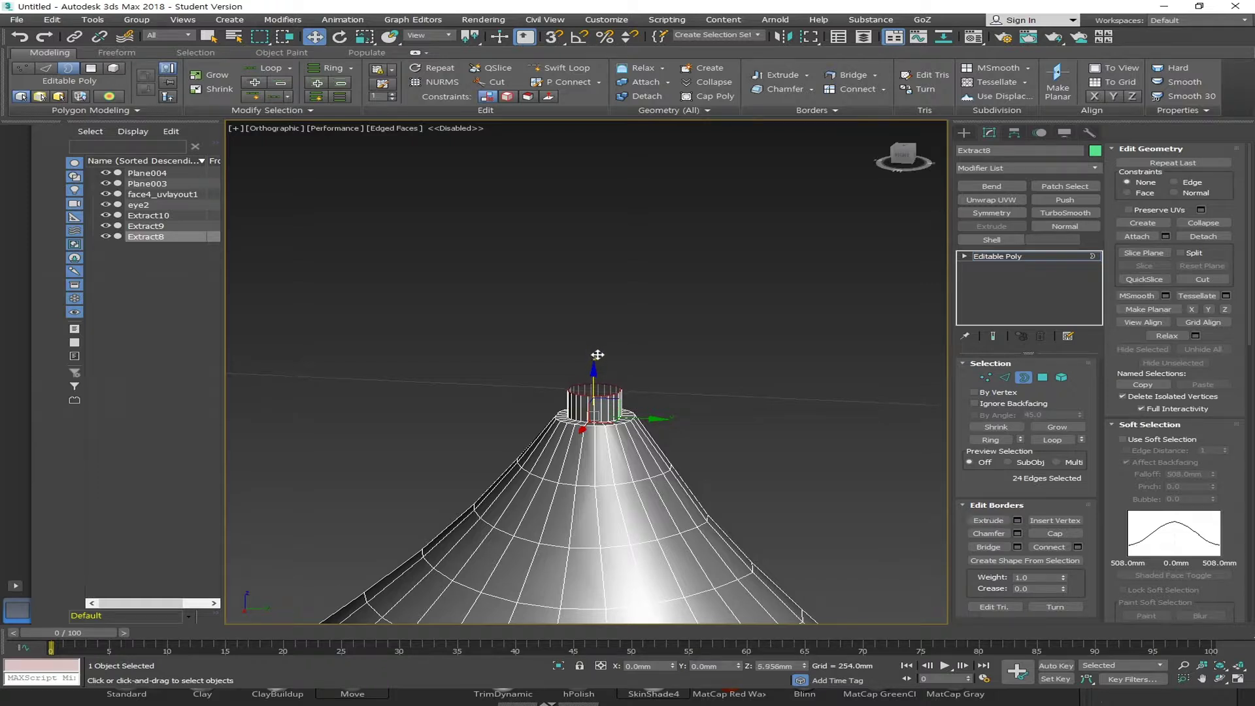
pyautogui.press('r')
pyautogui.moveTo(595, 388); pyautogui.dragTo(589, 364)
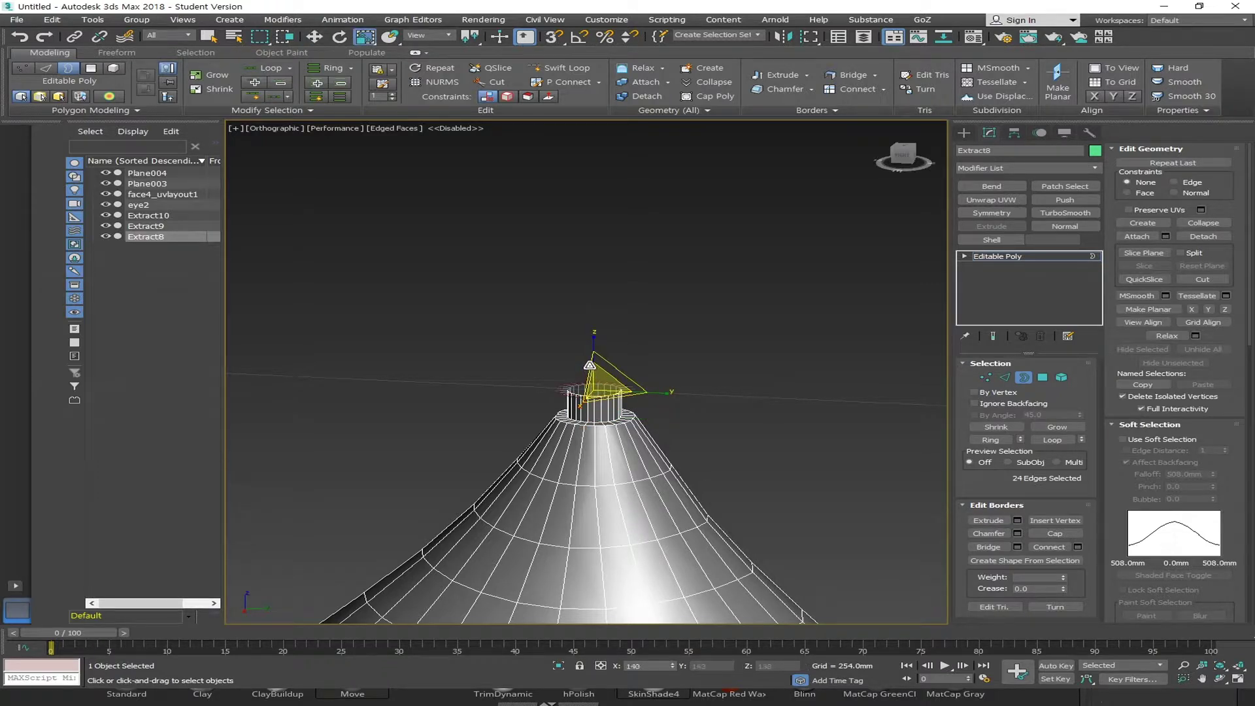
# - Extrude the border upward into a tall finial body tapering inward, then add a smaller, narrower segment above it
pyautogui.press('w')
pyautogui.moveTo(593, 356)
pyautogui.keyDown('shift'); pyautogui.mouseDown()
pyautogui.moveTo(597, 270)
pyautogui.moveTo(614, 353)
pyautogui.mouseUp(); pyautogui.keyUp('shift')
pyautogui.press('r')
pyautogui.moveTo(595, 301); pyautogui.dragTo(603, 359)
pyautogui.press('w')
pyautogui.moveTo(593, 259); pyautogui.dragTo(593, 259)
pyautogui.press('r')
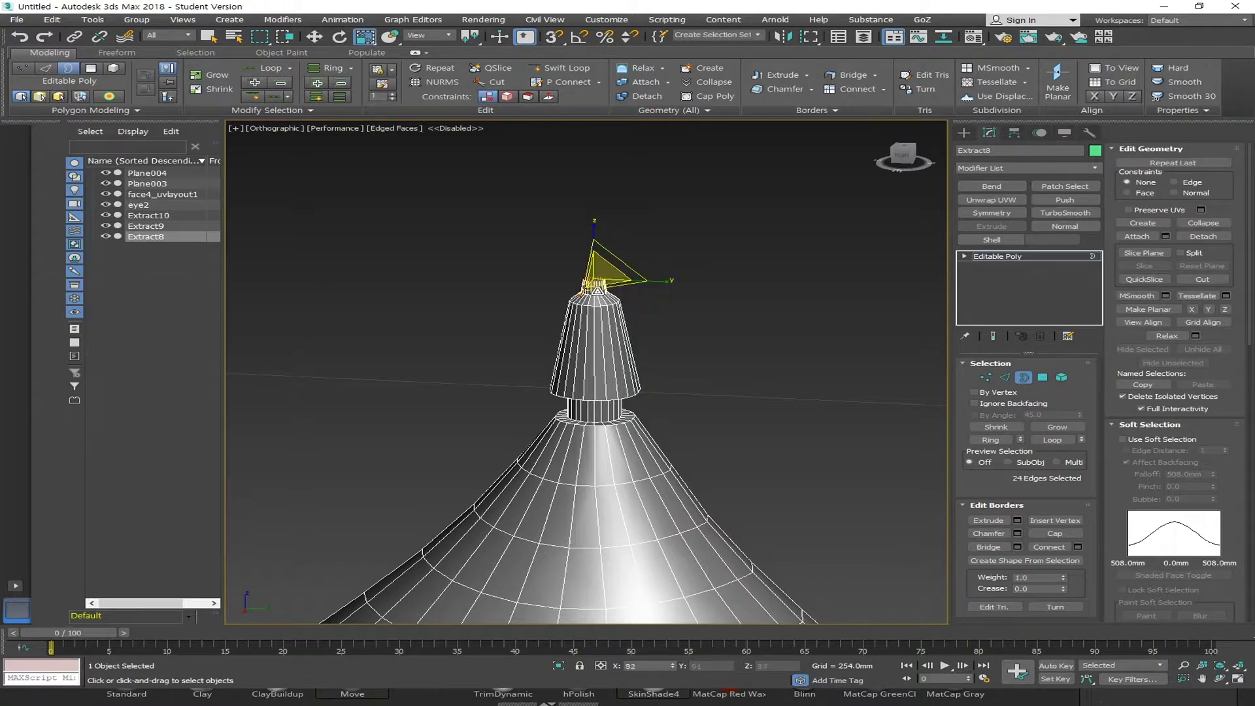
# - Lower the finial's top border to flatten the pointed segment into a shallow cone, then clear the border selection
pyautogui.press('w')
pyautogui.scroll(4, 598, 288)
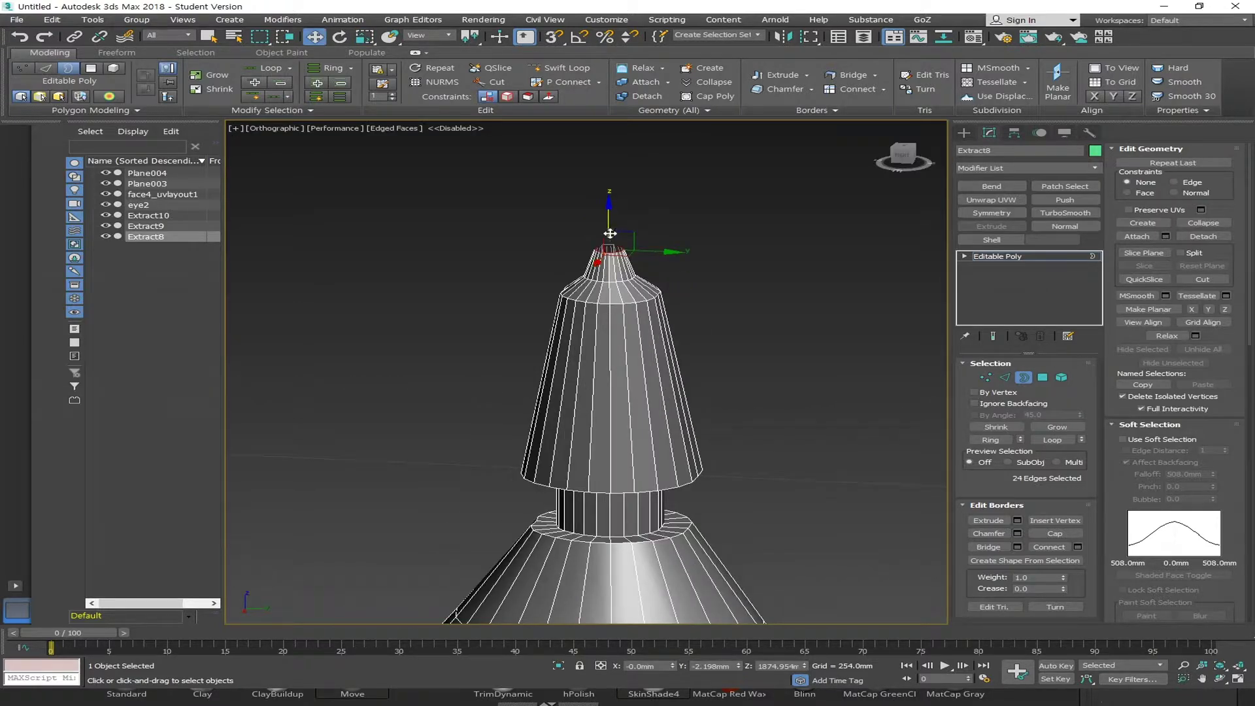
pyautogui.moveTo(610, 218); pyautogui.dragTo(613, 240)
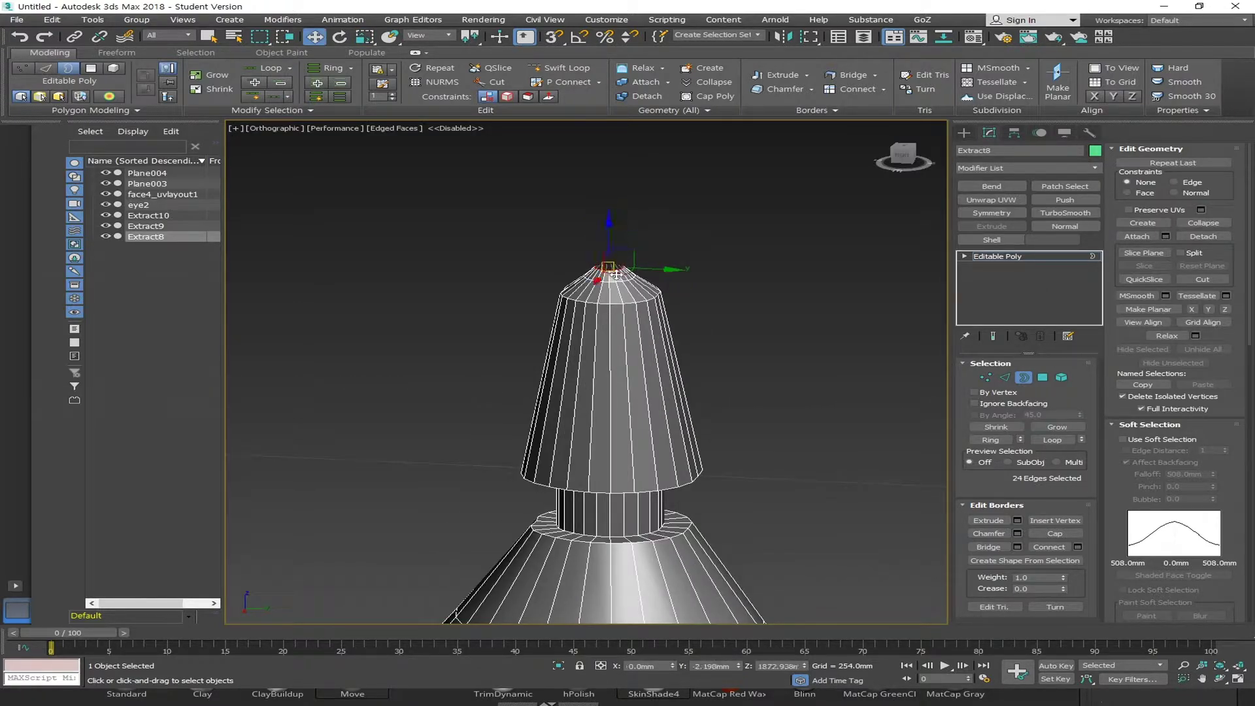
pyautogui.click(683, 359)
# - Select the four edge loops around the finial's lower edge, neck and supporting rim and set their crease to 1.0
pyautogui.moveTo(683, 359)
pyautogui.keyDown('alt'); pyautogui.mouseDown(button='middle')
pyautogui.moveTo(663, 395)
pyautogui.moveTo(663, 363)
pyautogui.mouseUp(button='middle'); pyautogui.keyUp('alt')
pyautogui.scroll(-5, 546, 392)
pyautogui.keyDown('alt'); pyautogui.moveTo(546, 392); pyautogui.dragTo(560, 400, button='middle'); pyautogui.keyUp('alt')
pyautogui.scroll(6, 622, 398)
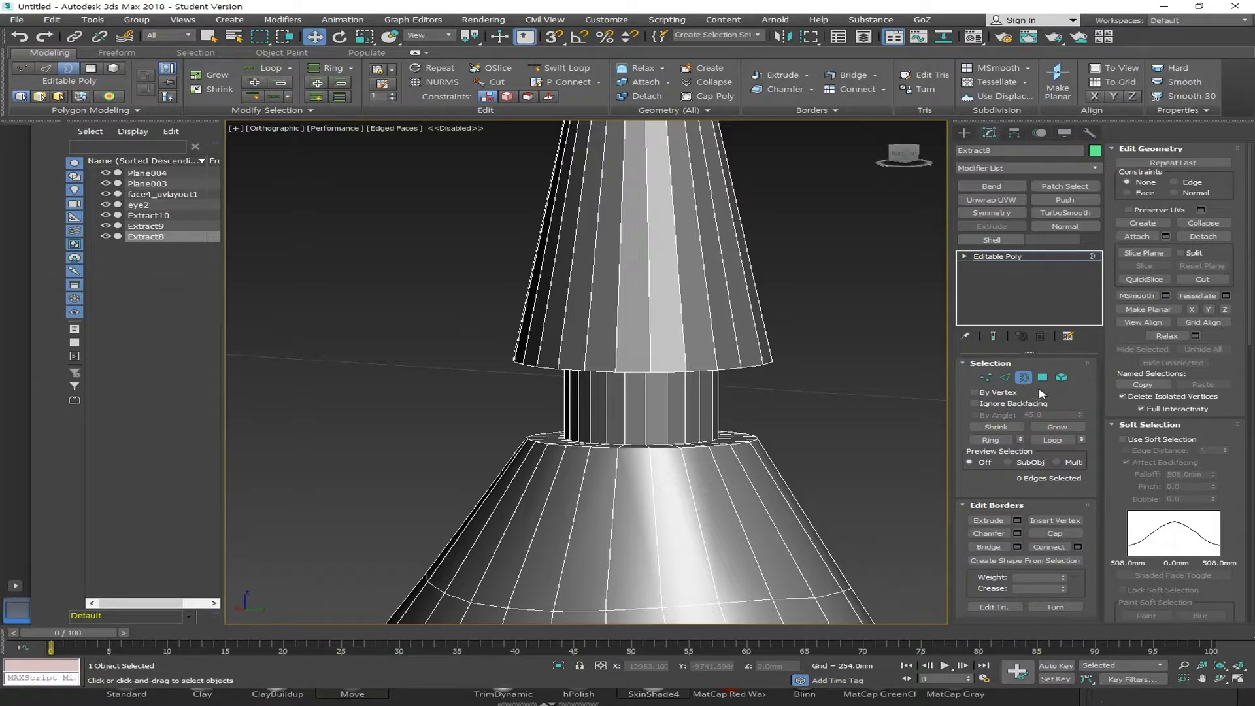
pyautogui.click(1006, 378)
pyautogui.doubleClick(752, 363)
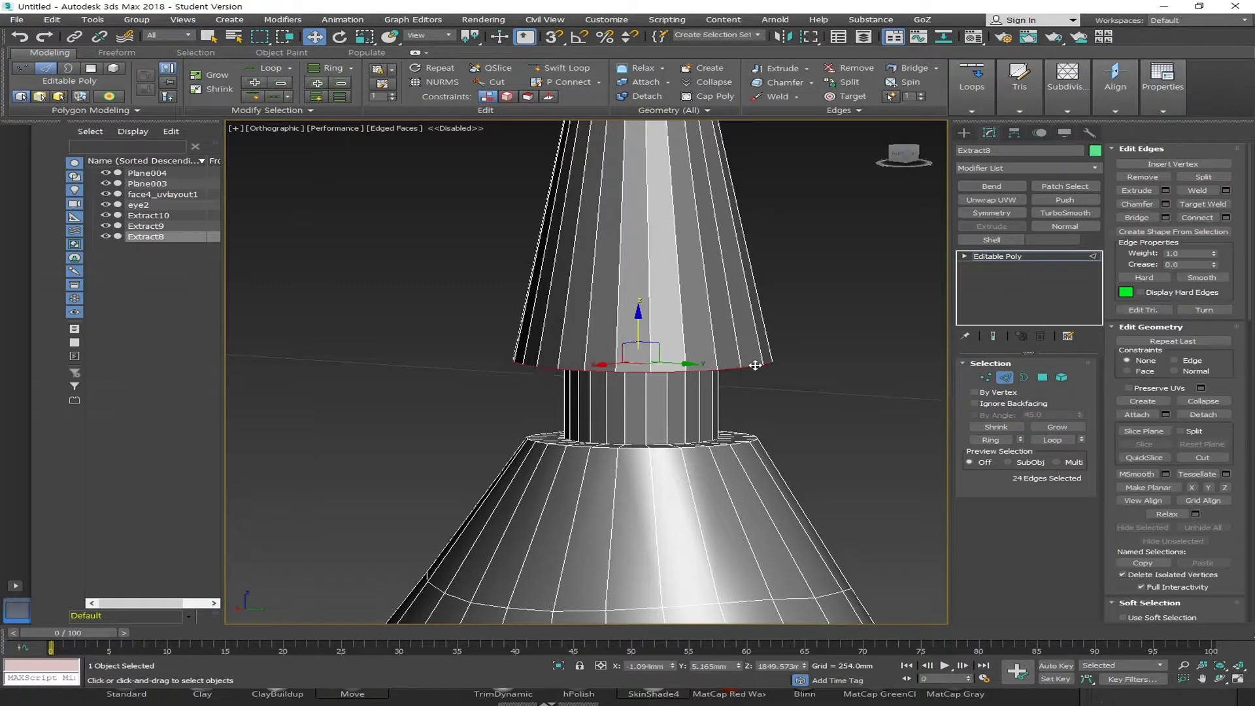
pyautogui.keyDown('alt'); pyautogui.moveTo(751, 433); pyautogui.dragTo(693, 480, button='middle'); pyautogui.keyUp('alt')
pyautogui.keyDown('ctrl'); pyautogui.doubleClick(675, 347); pyautogui.keyUp('ctrl')
pyautogui.keyDown('ctrl'); pyautogui.doubleClick(673, 452); pyautogui.keyUp('ctrl')
pyautogui.keyDown('ctrl'); pyautogui.doubleClick(691, 463); pyautogui.keyUp('ctrl')
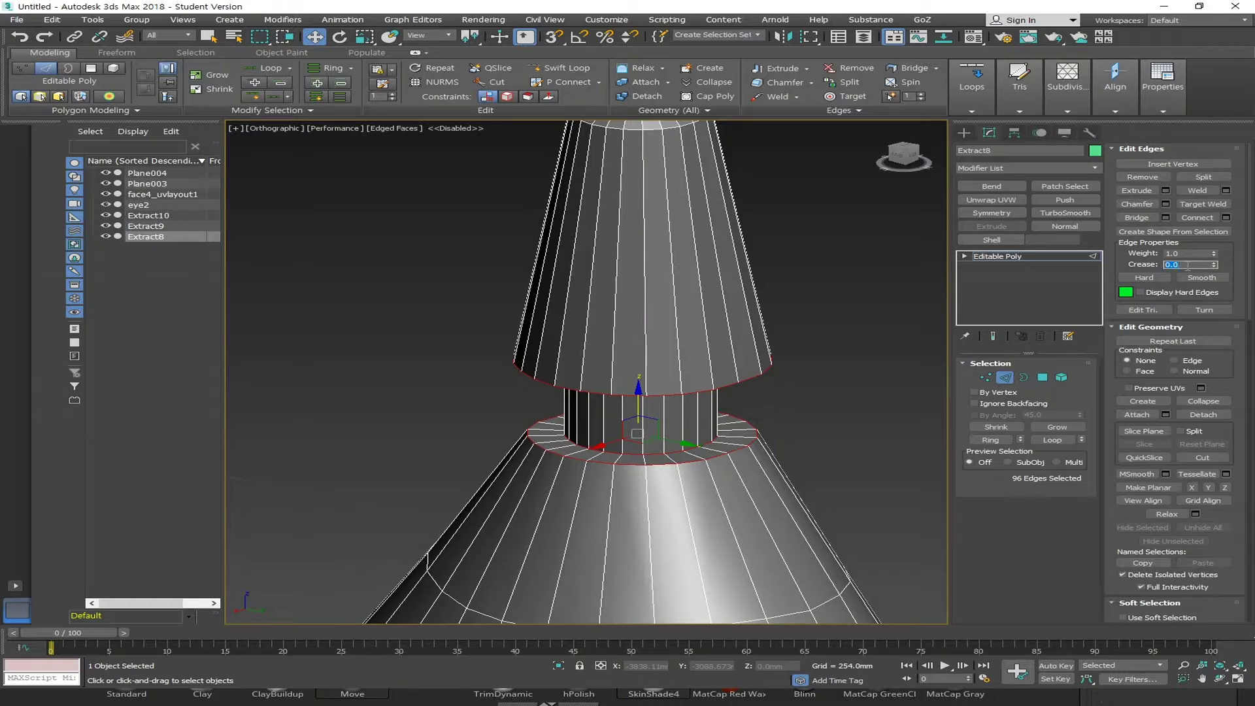
pyautogui.scroll(-4, 723, 284)
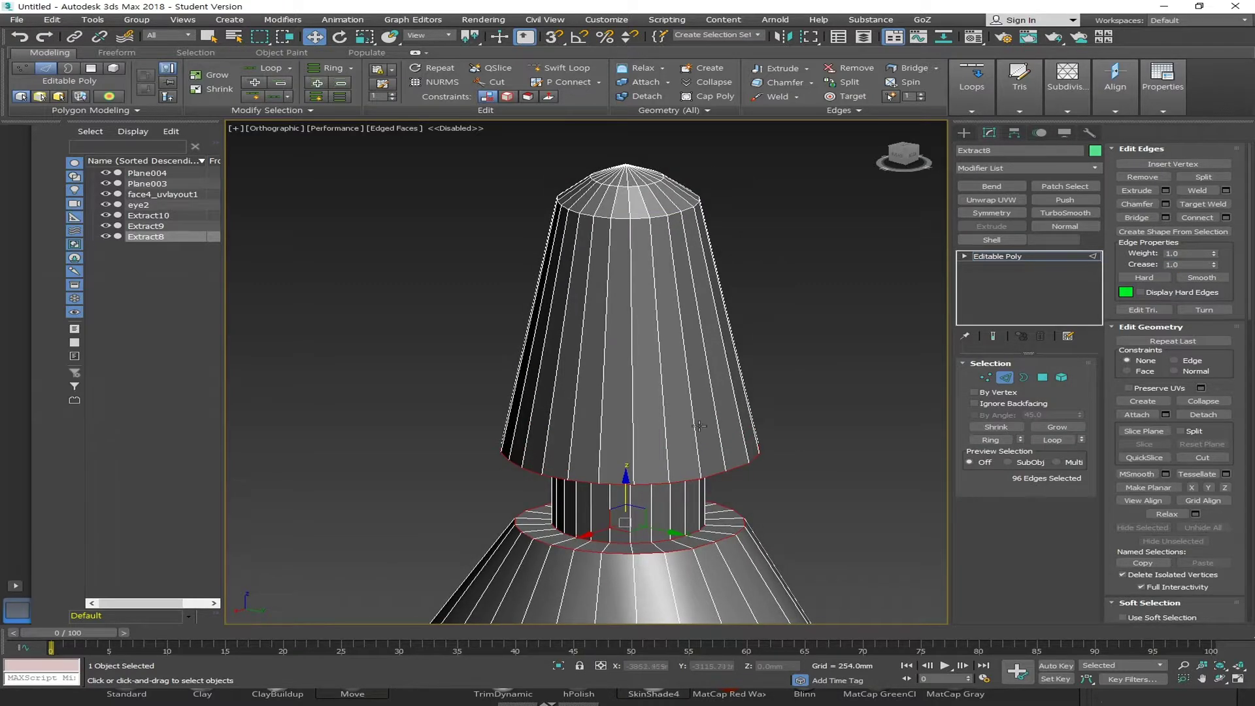
# - Select the edge loop around the cap just above its lower rim and try moving it slightly downward
pyautogui.scroll(8, 704, 255)
pyautogui.scroll(-3, 704, 255)
pyautogui.scroll(3, 597, 416)
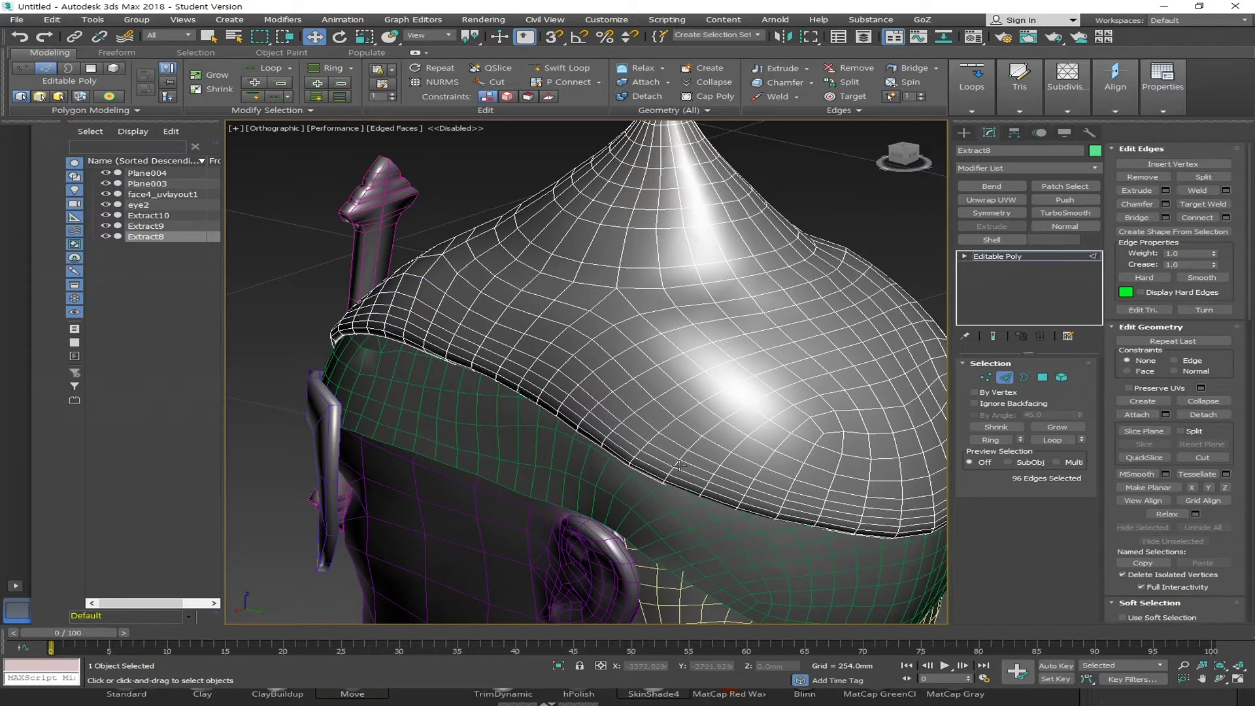
pyautogui.scroll(3, 599, 416)
pyautogui.scroll(-3, 627, 444)
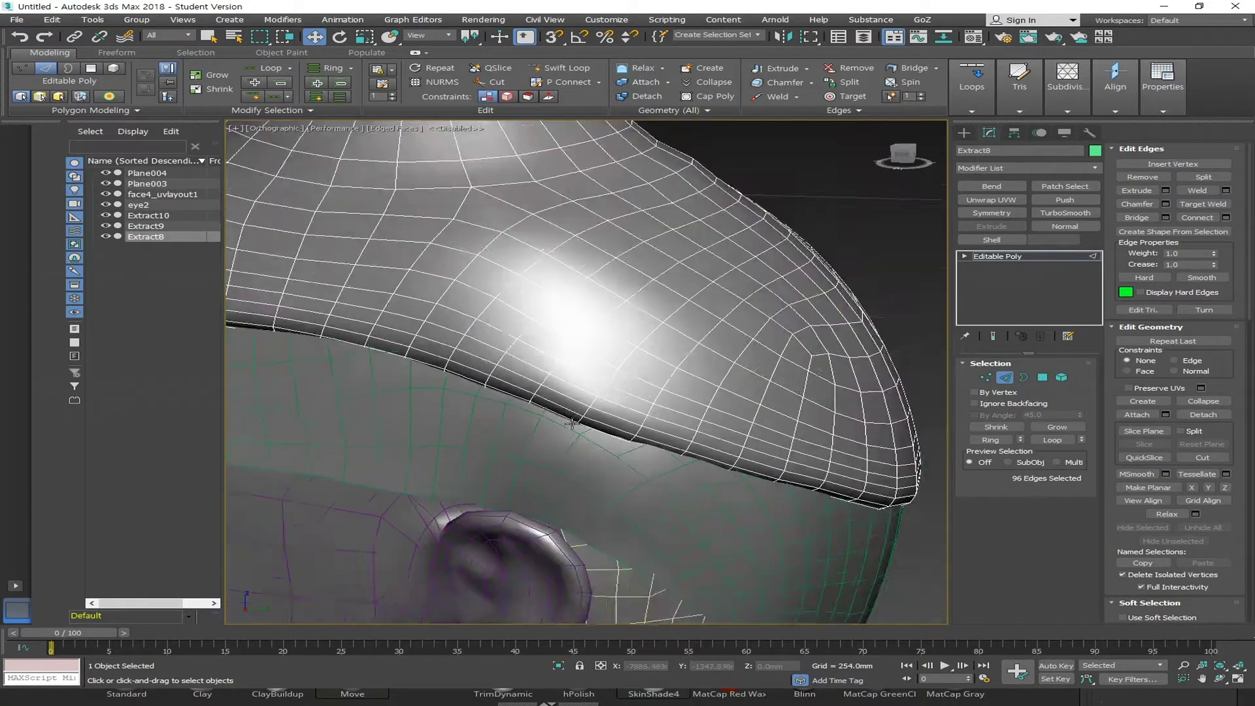
pyautogui.doubleClick(699, 444)
pyautogui.keyDown('alt'); pyautogui.moveTo(481, 458); pyautogui.dragTo(808, 426, button='middle'); pyautogui.keyUp('alt')
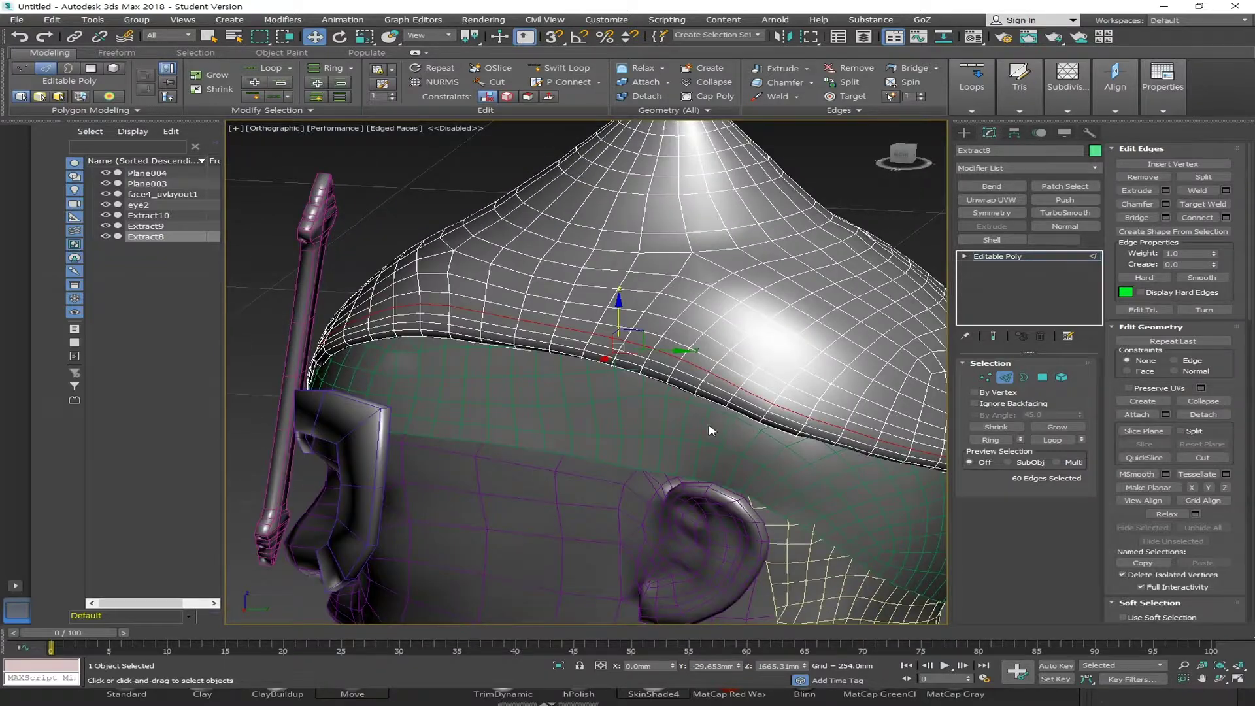
pyautogui.keyDown('alt'); pyautogui.moveTo(713, 430); pyautogui.dragTo(689, 419, button='middle'); pyautogui.keyUp('alt')
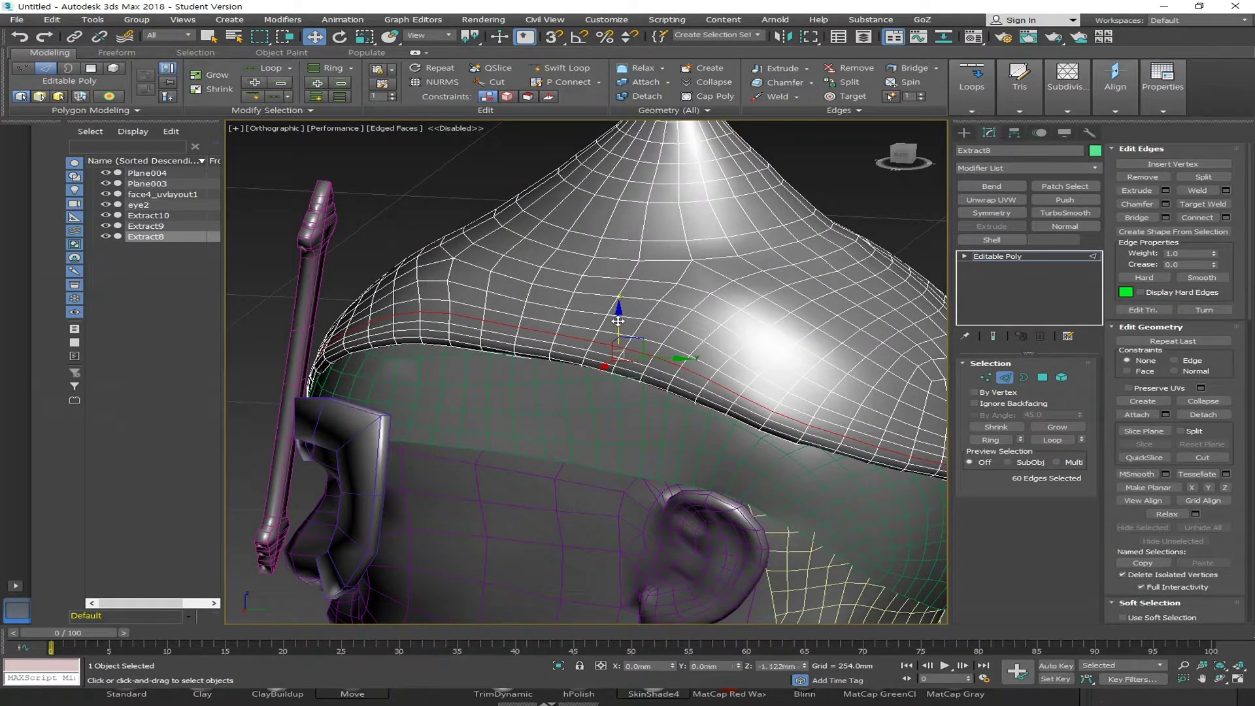
pyautogui.keyDown('alt'); pyautogui.moveTo(617, 321); pyautogui.dragTo(706, 475, button='middle'); pyautogui.keyUp('alt')
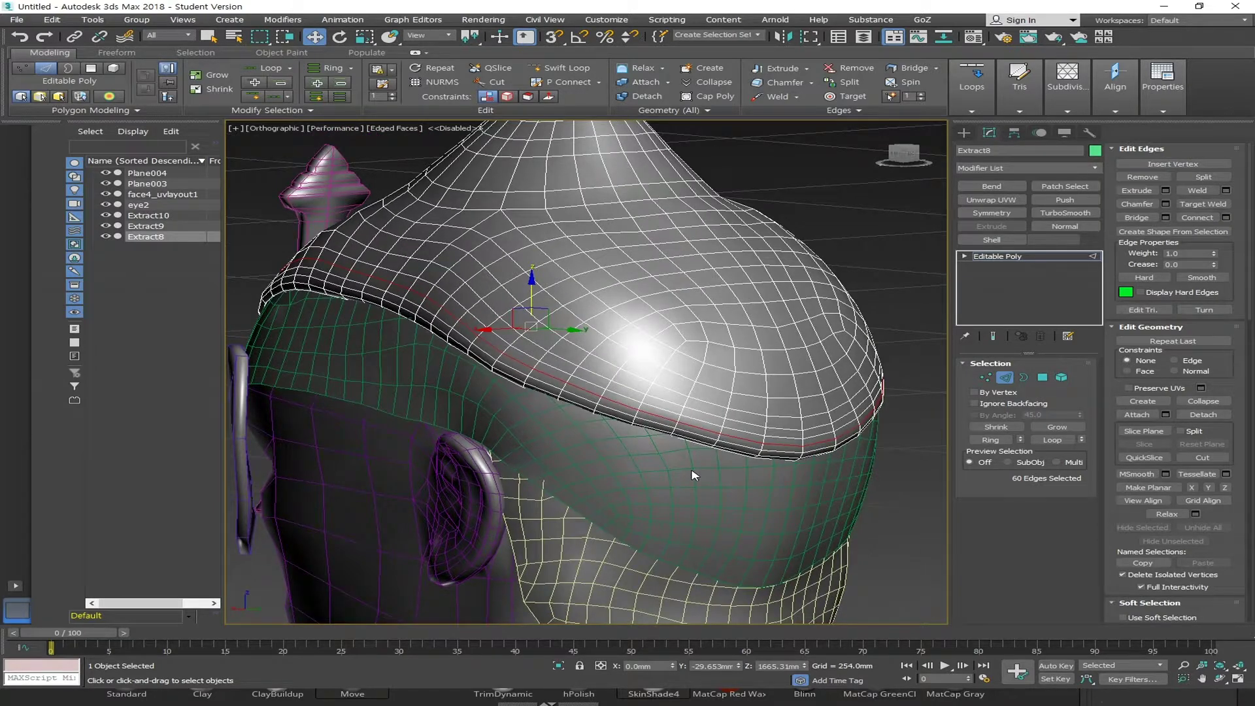
# - Select the full loop of polygons forming a narrow band around the cap just above its lower rim
pyautogui.click(1042, 377)
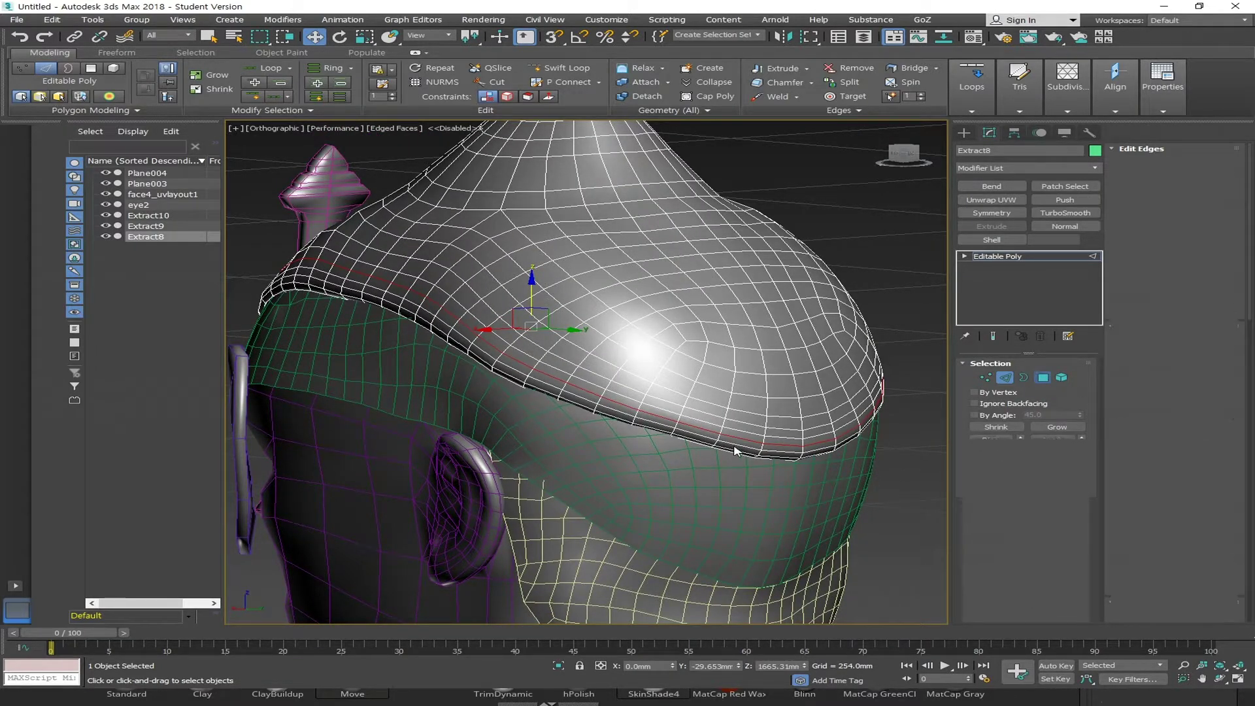
pyautogui.click(735, 441)
pyautogui.keyDown('shift'); pyautogui.click(702, 439); pyautogui.keyUp('shift')
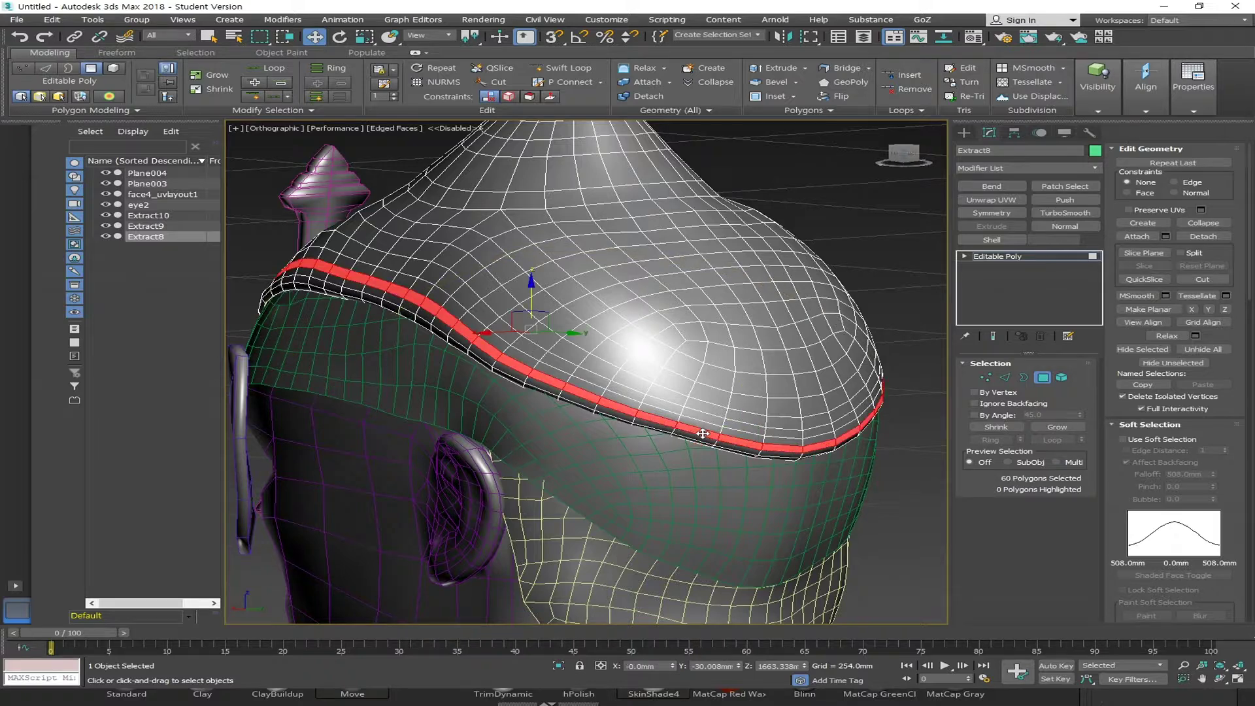
# - Examine the selected polygon band along the cap's rim and look through the available polygon settings down to Paint Deformation
pyautogui.keyDown('alt'); pyautogui.moveTo(762, 498); pyautogui.dragTo(758, 484, button='middle'); pyautogui.keyUp('alt')
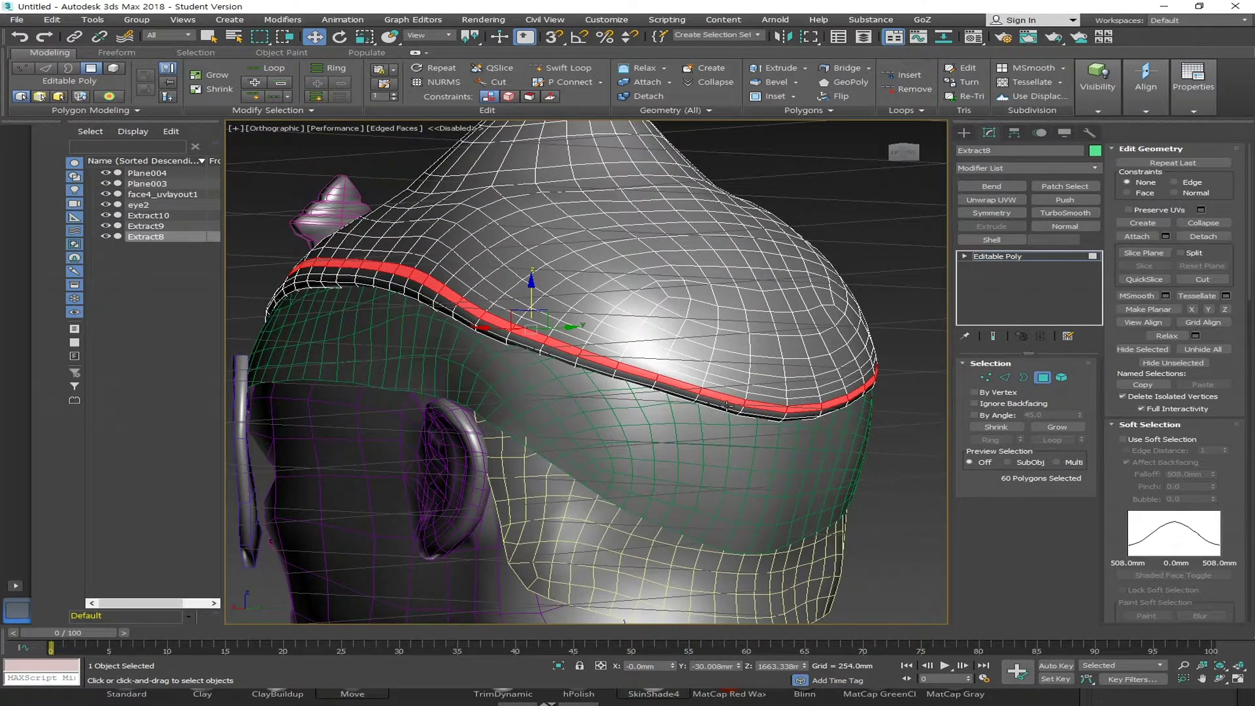
pyautogui.keyDown('alt'); pyautogui.moveTo(778, 479); pyautogui.dragTo(724, 467, button='middle'); pyautogui.keyUp('alt')
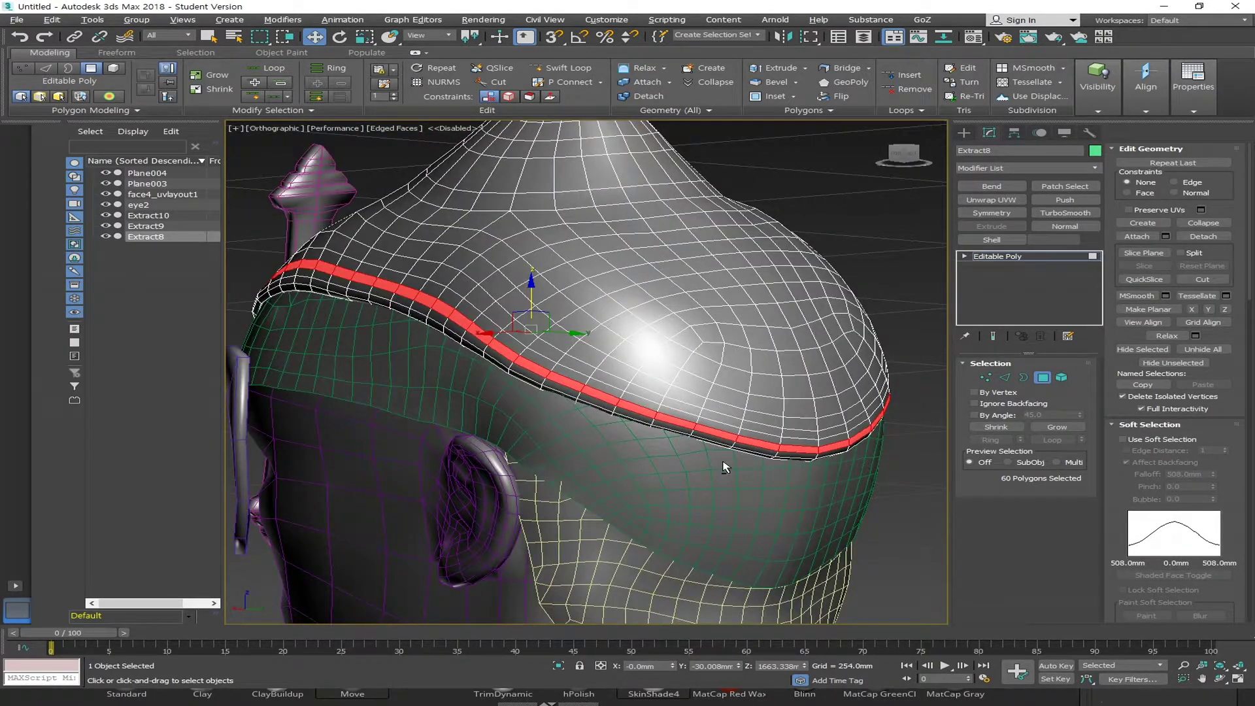
pyautogui.keyDown('alt'); pyautogui.moveTo(724, 467); pyautogui.dragTo(701, 446, button='middle'); pyautogui.keyUp('alt')
pyautogui.scroll(4, 702, 446)
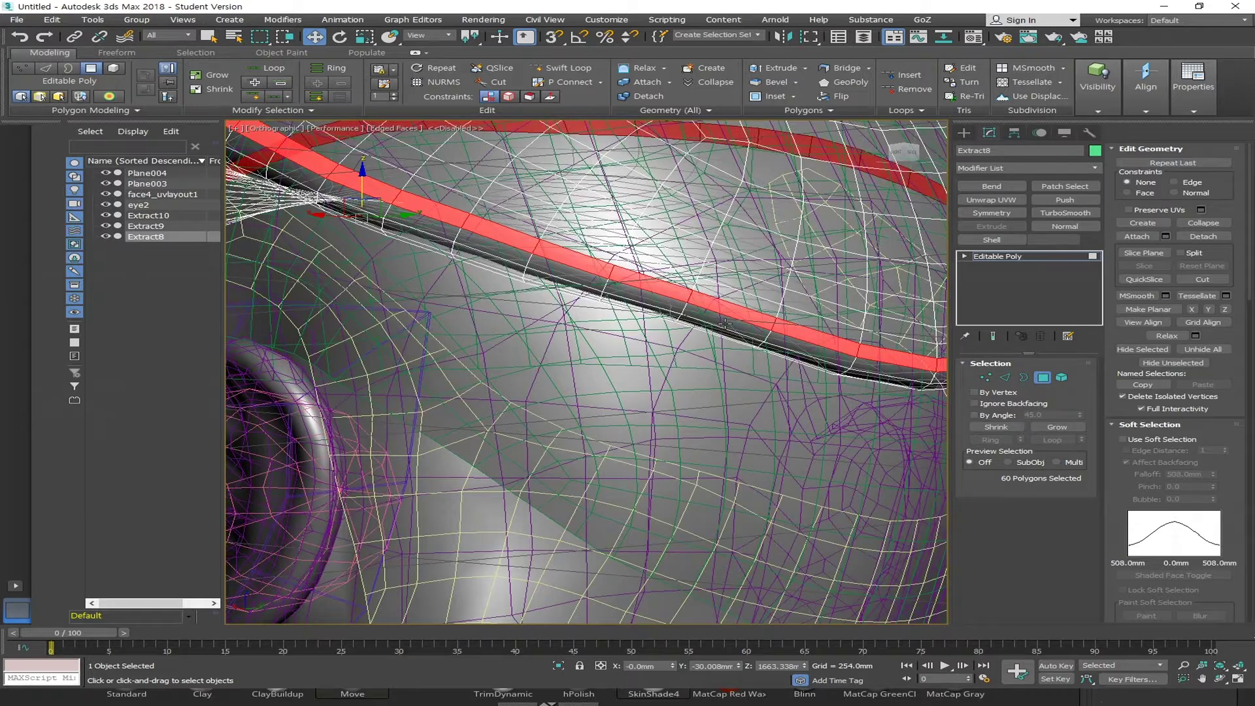
pyautogui.moveTo(1228, 447); pyautogui.dragTo(1239, 120)
pyautogui.moveTo(1232, 529); pyautogui.dragTo(1250, 100)
pyautogui.scroll(-5, 1244, 548)
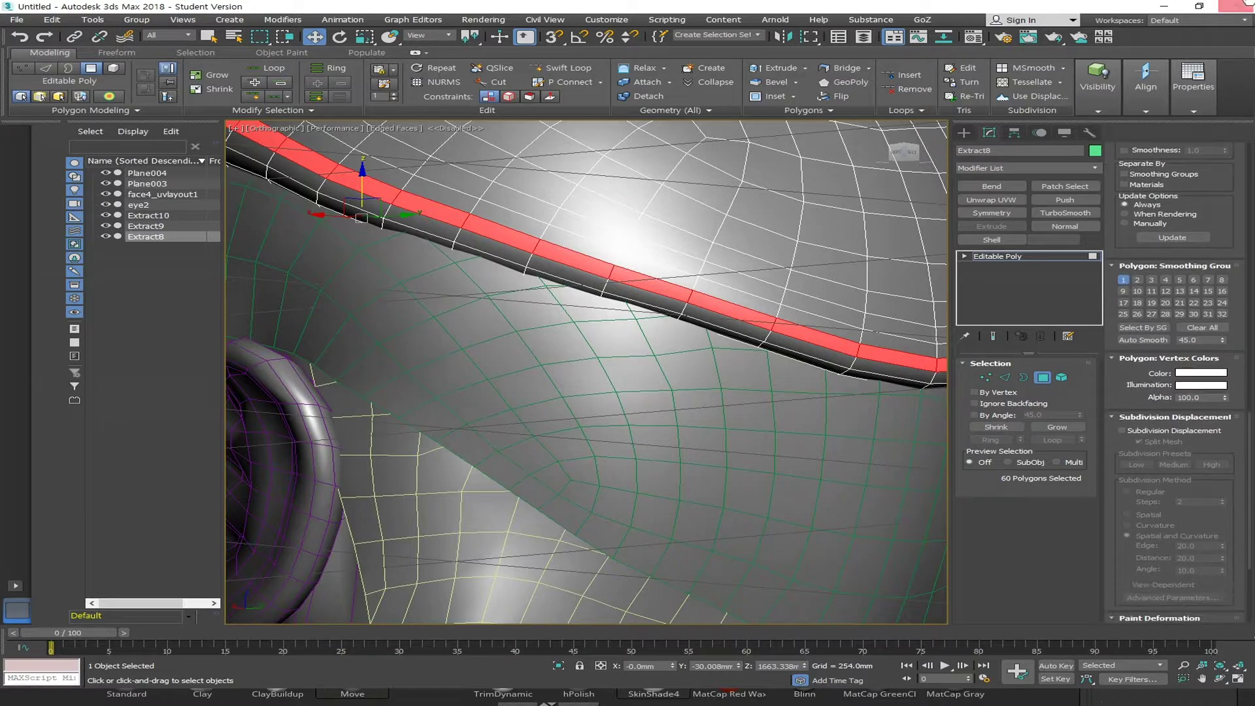
pyautogui.moveTo(1240, 538); pyautogui.dragTo(1231, 343)
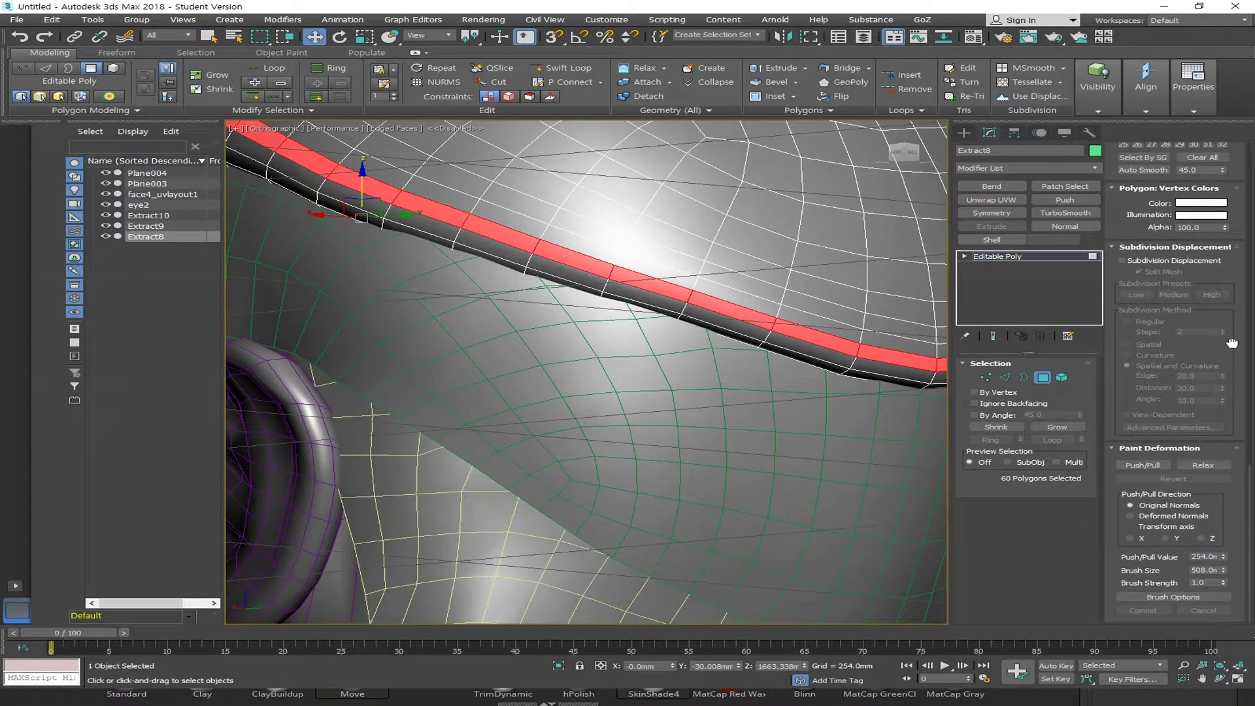
pyautogui.keyDown('alt'); pyautogui.moveTo(704, 416); pyautogui.dragTo(690, 436, button='middle'); pyautogui.keyUp('alt')
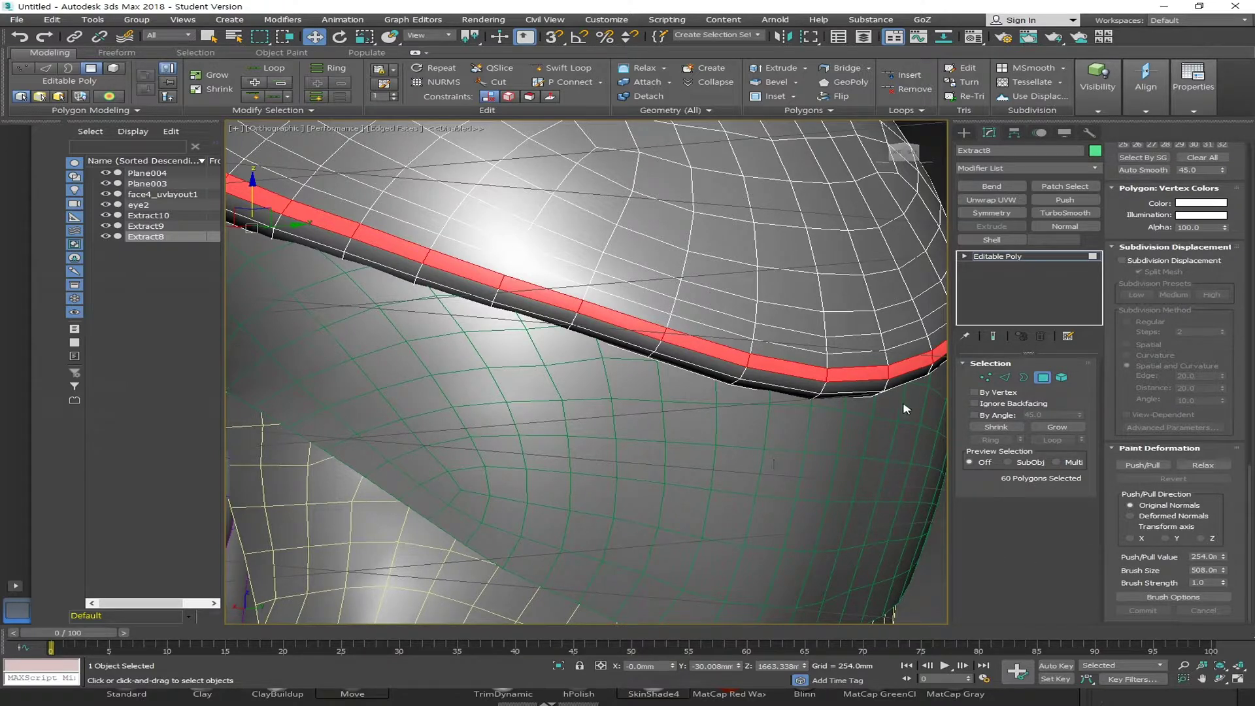
# - Select the edge loops running around the cap's lower rim and convert the edge selection to a polygon selection
pyautogui.click(1004, 377)
pyautogui.click(760, 384)
pyautogui.keyDown('ctrl'); pyautogui.click(748, 388); pyautogui.keyUp('ctrl')
pyautogui.keyDown('ctrl'); pyautogui.click(745, 388); pyautogui.keyUp('ctrl')
pyautogui.doubleClick(757, 378)
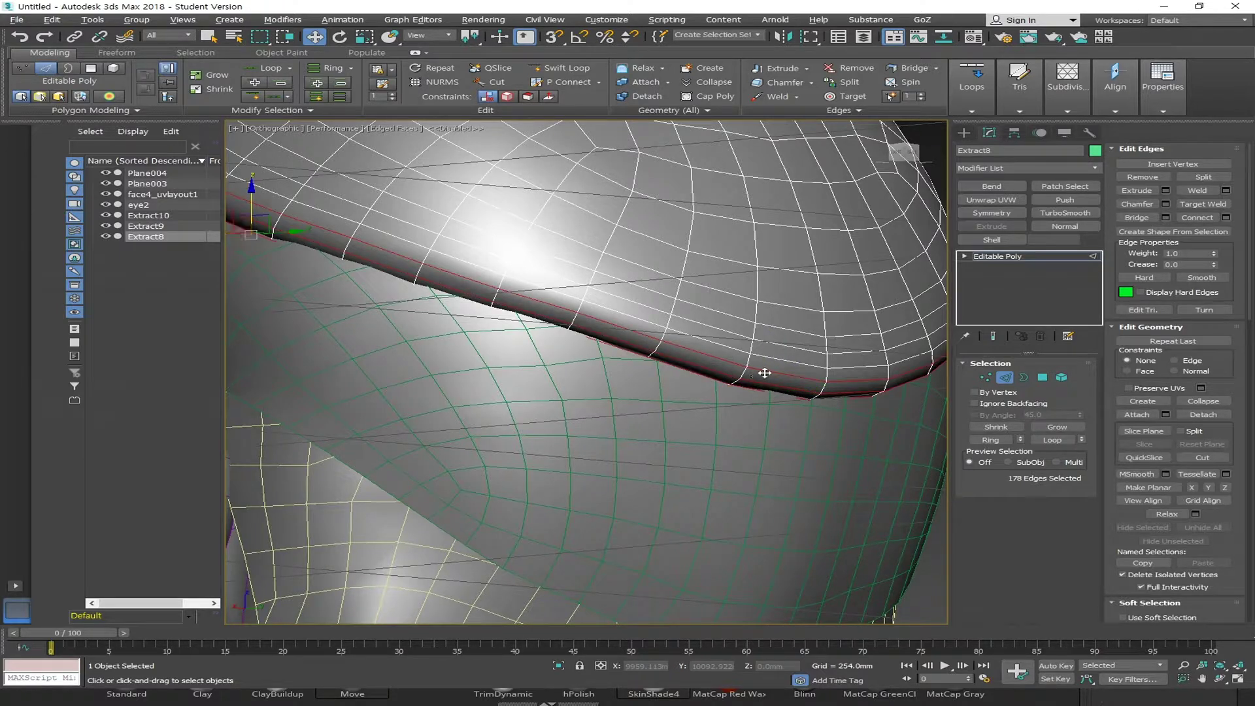
pyautogui.rightClick(762, 375)
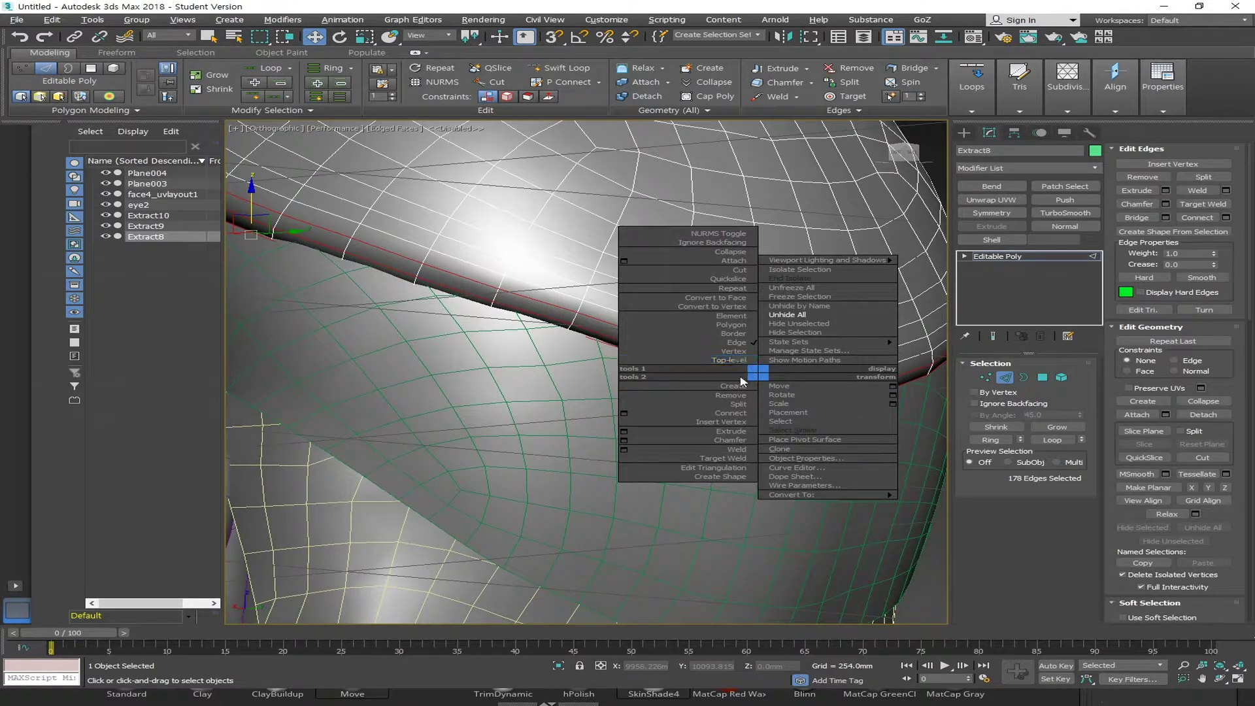
pyautogui.click(728, 304)
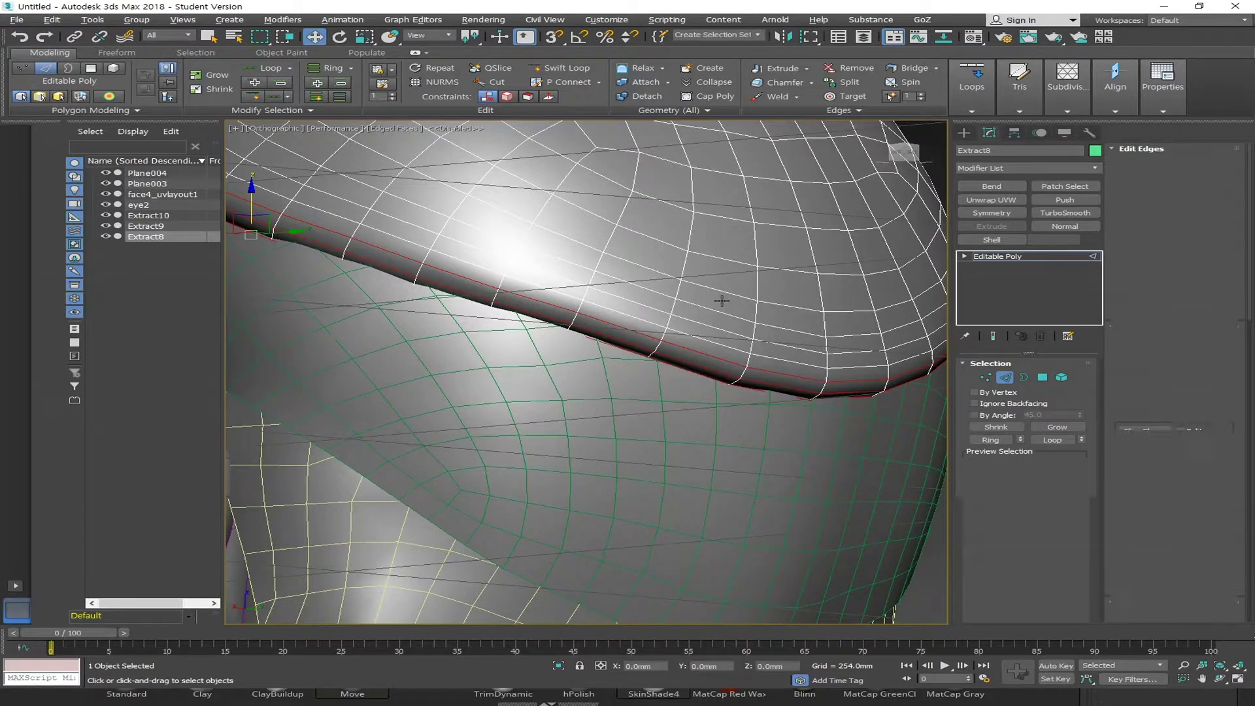
pyautogui.press('z')
# - Start extruding the selected rim polygons of the cap as a group with a height of 3 mm
pyautogui.keyDown('alt'); pyautogui.moveTo(703, 520); pyautogui.dragTo(611, 479, button='middle'); pyautogui.keyUp('alt')
pyautogui.scroll(5, 637, 501)
pyautogui.scroll(-5, 588, 492)
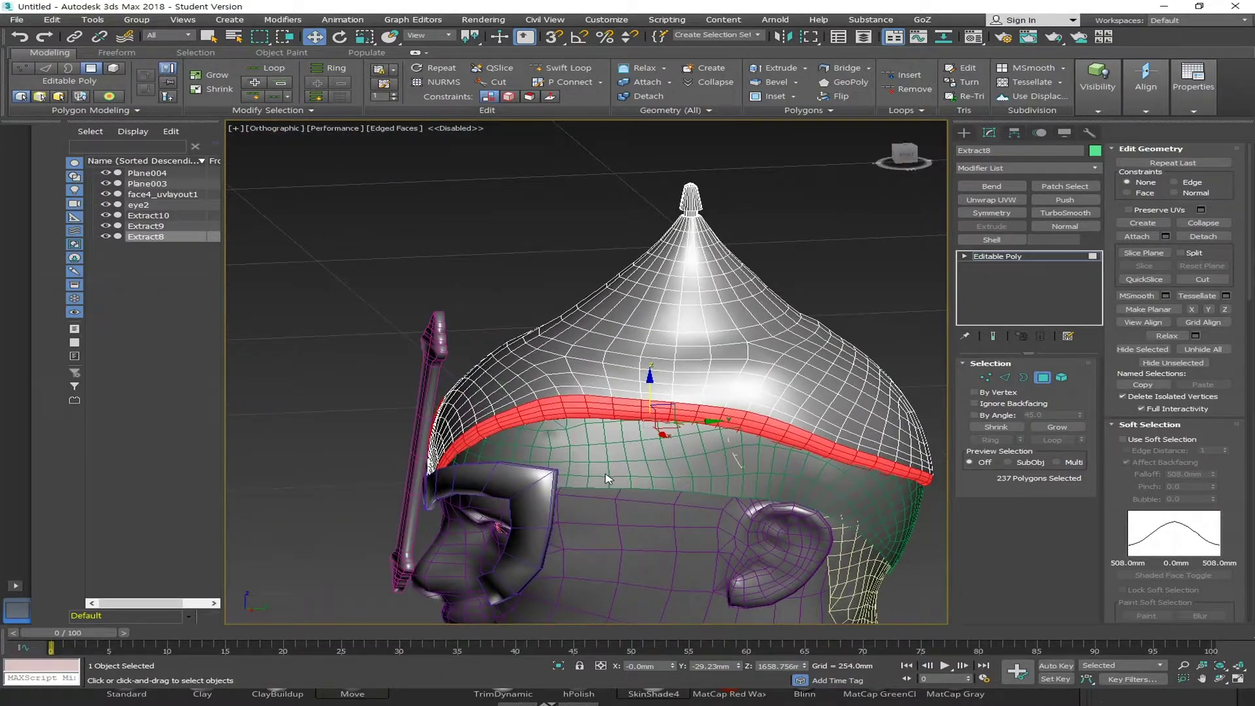
pyautogui.keyDown('alt'); pyautogui.moveTo(719, 385); pyautogui.dragTo(745, 385, button='middle'); pyautogui.keyUp('alt')
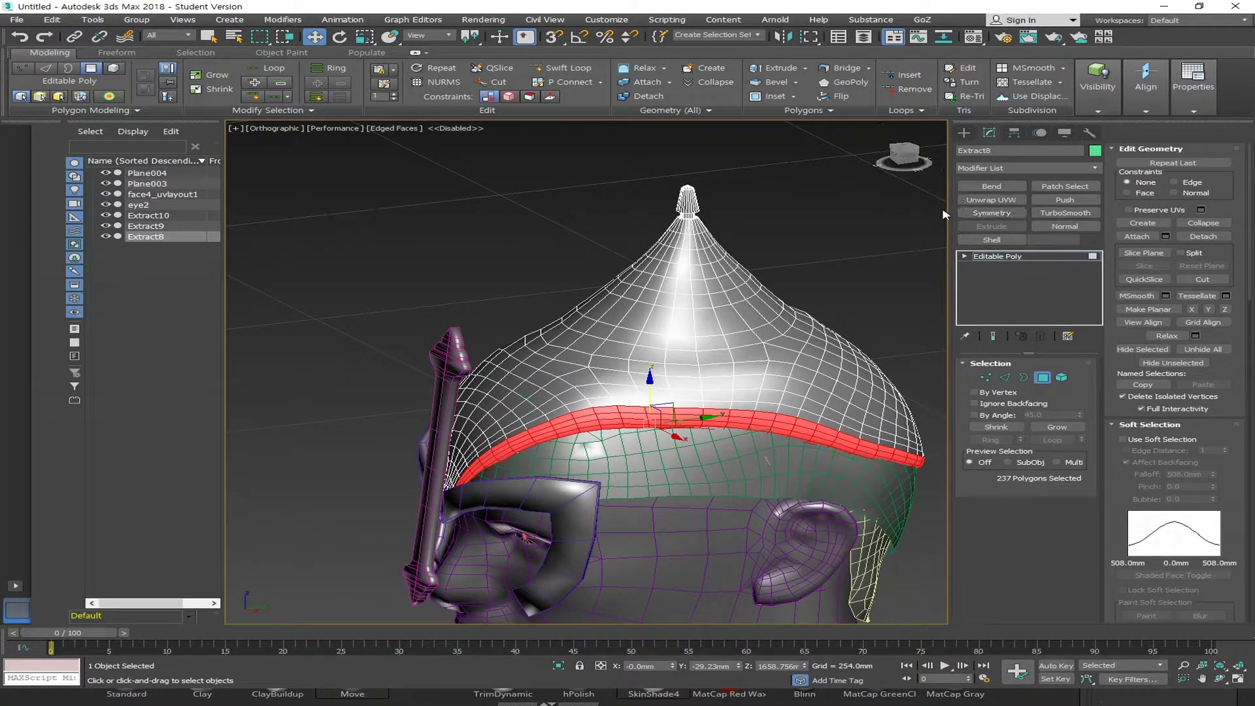
pyautogui.keyDown('alt'); pyautogui.moveTo(669, 475); pyautogui.dragTo(693, 432, button='middle'); pyautogui.keyUp('alt')
pyautogui.scroll(3, 836, 405)
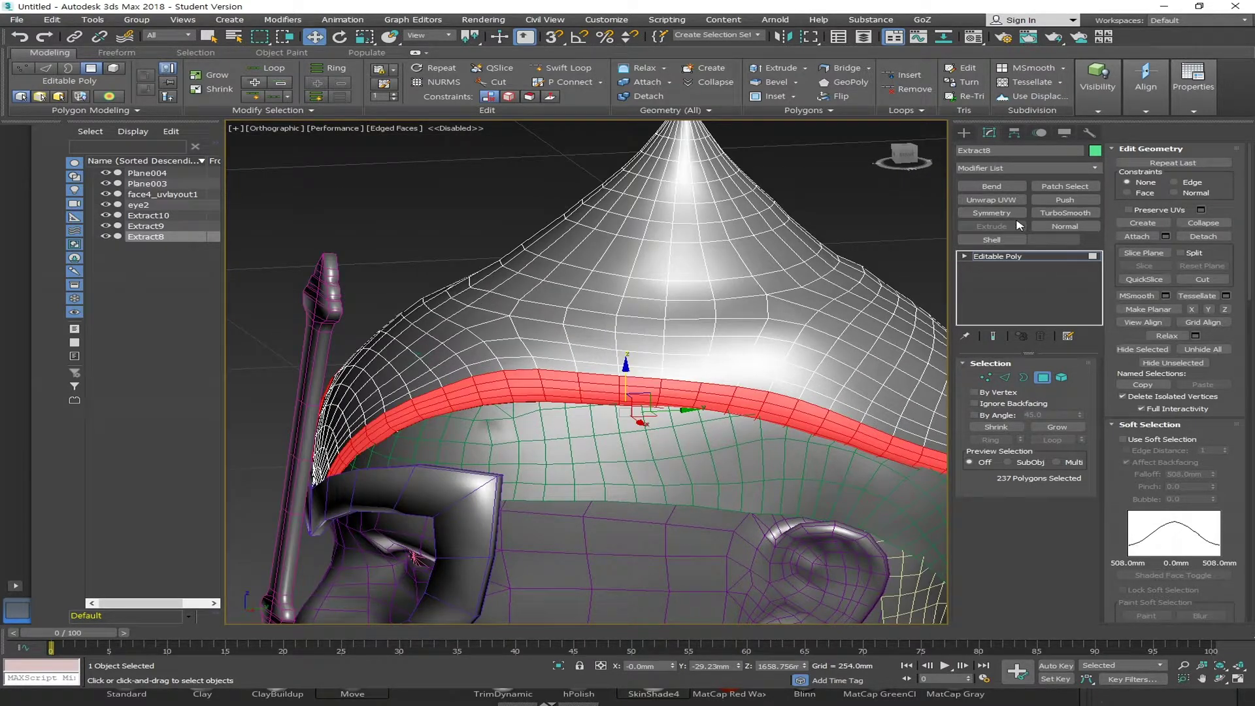
pyautogui.scroll(-5, 1227, 371)
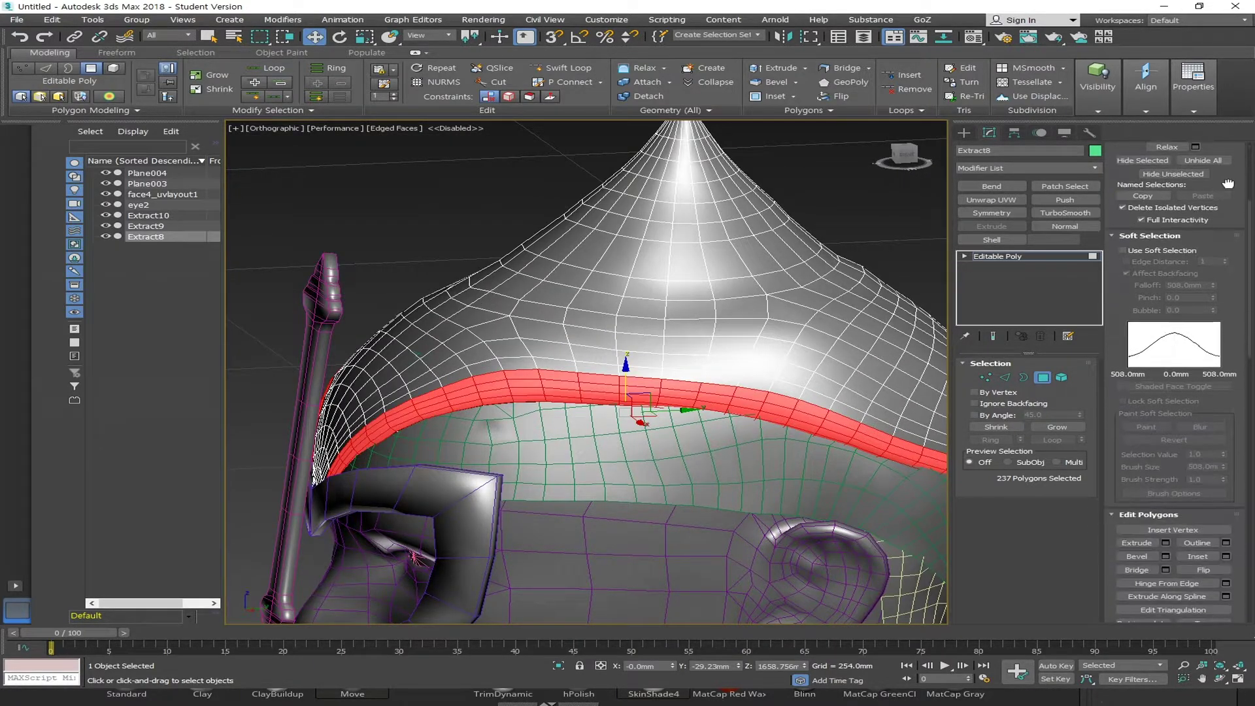
pyautogui.click(1138, 498)
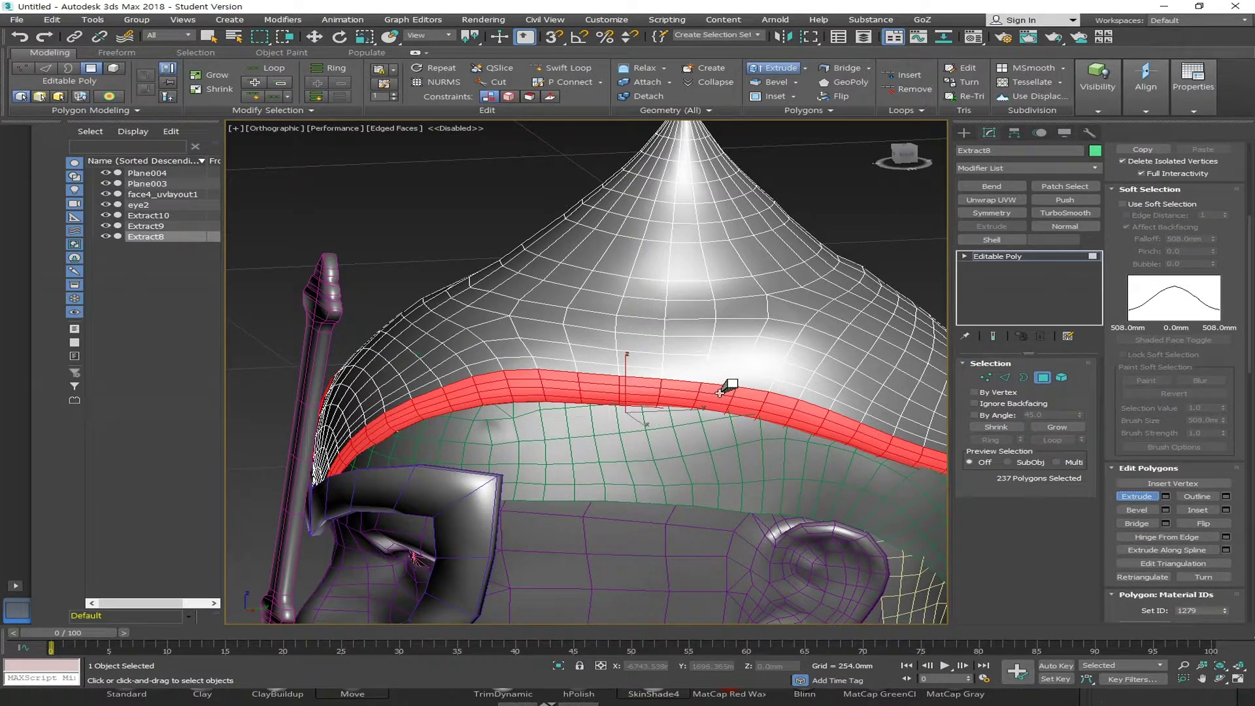
pyautogui.click(1152, 497)
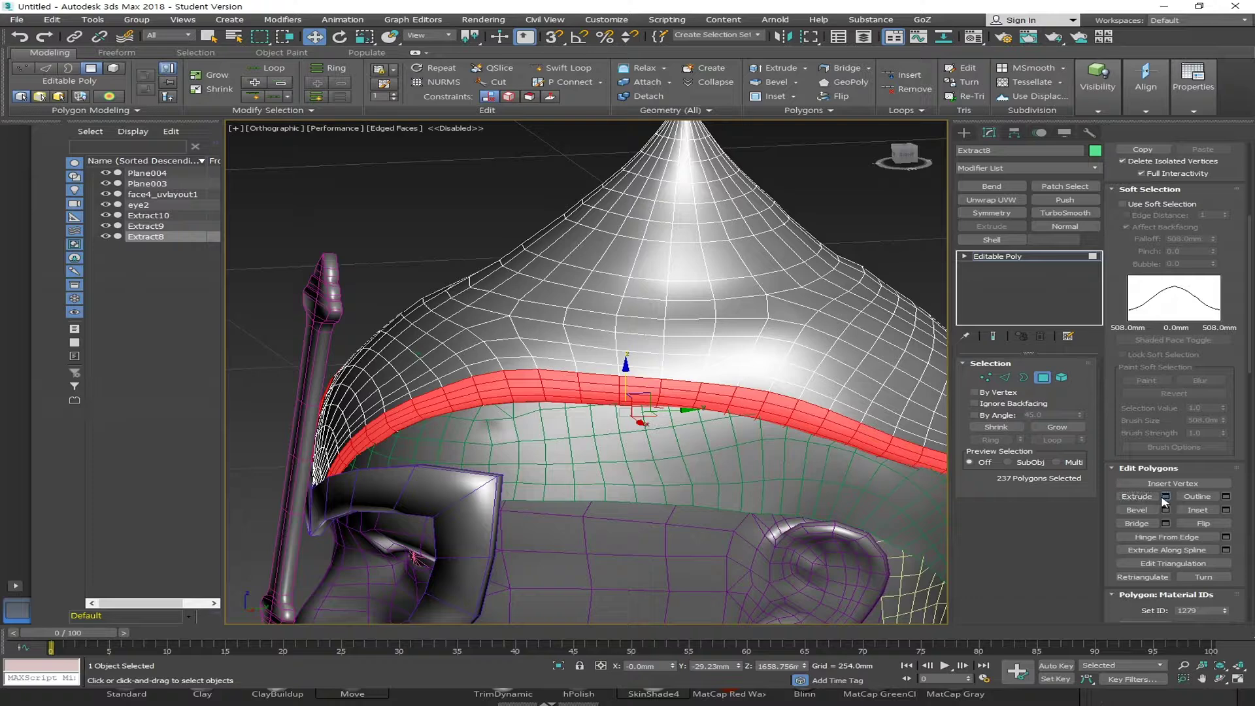
pyautogui.click(1165, 497)
pyautogui.scroll(-3, 640, 441)
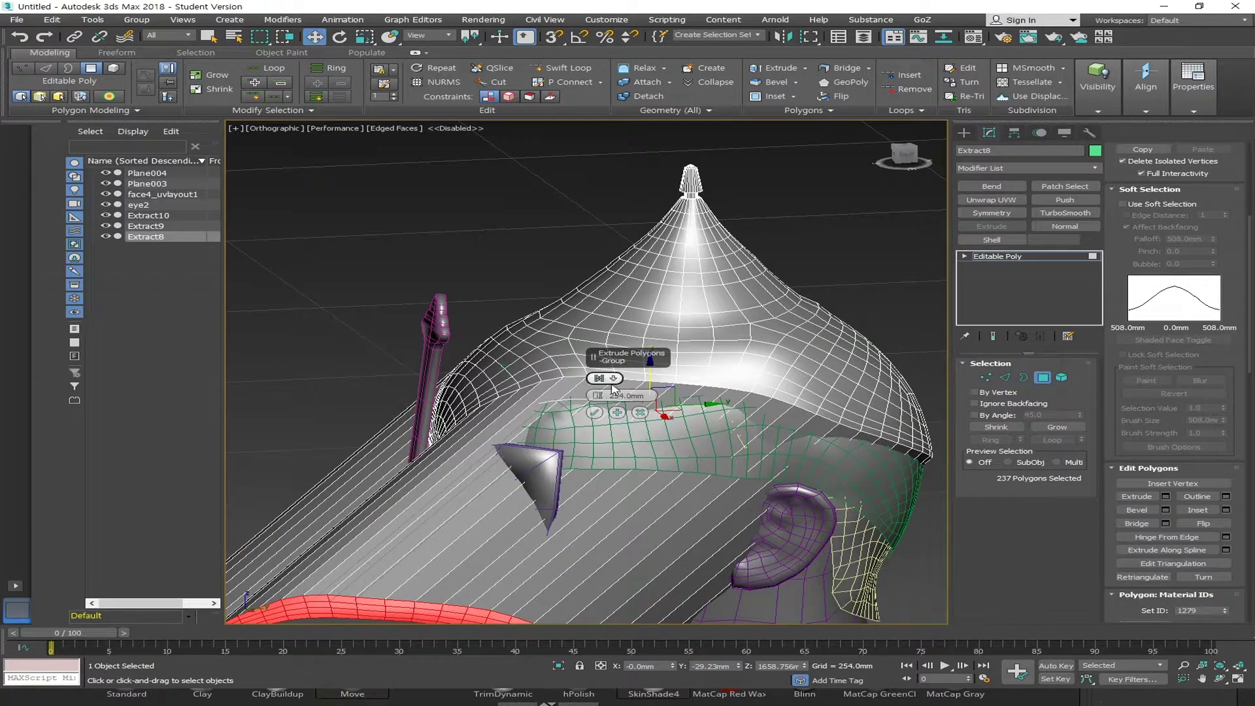
pyautogui.doubleClick(626, 396)
pyautogui.write('2')
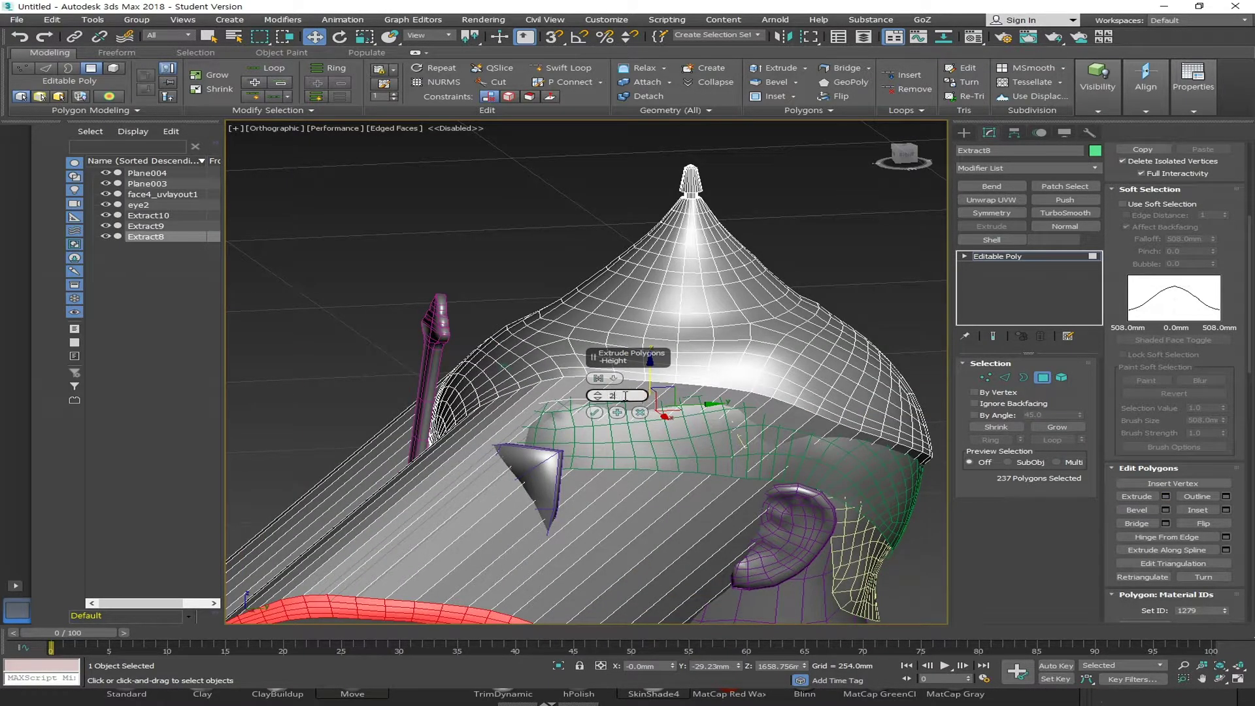
pyautogui.press('Return')
pyautogui.keyDown('alt'); pyautogui.moveTo(529, 446); pyautogui.dragTo(752, 473, button='middle'); pyautogui.keyUp('alt')
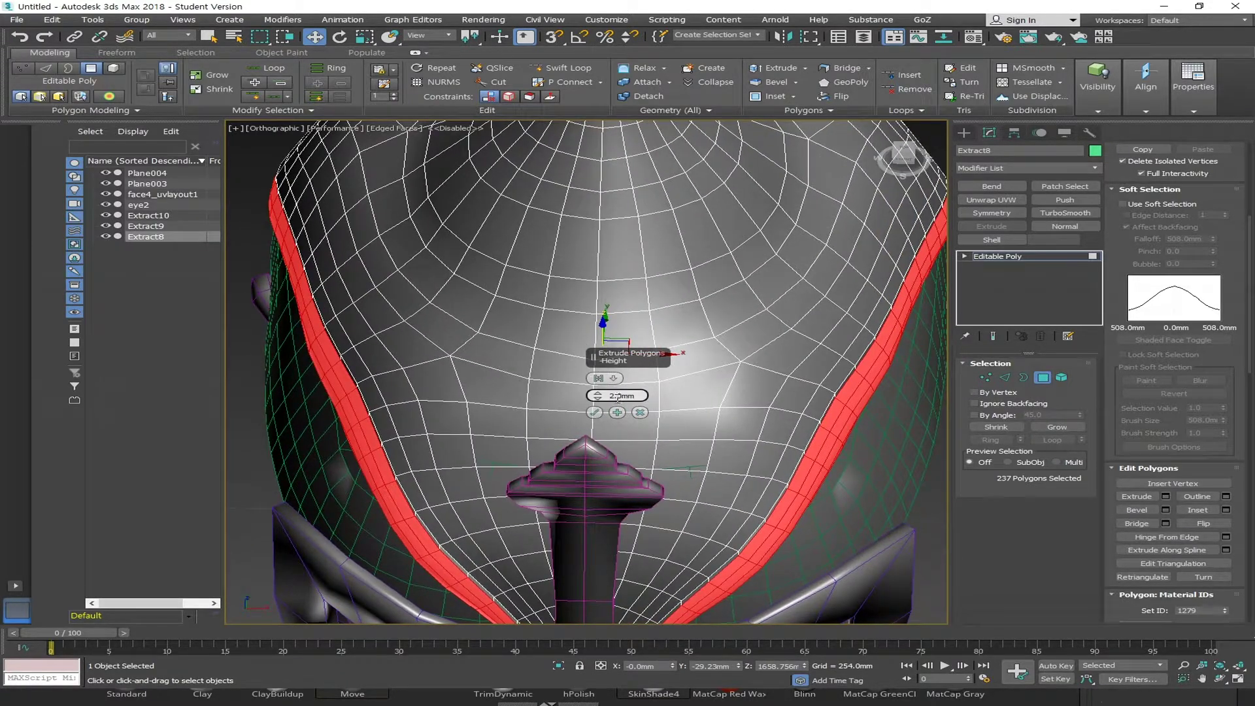
pyautogui.press('Return')
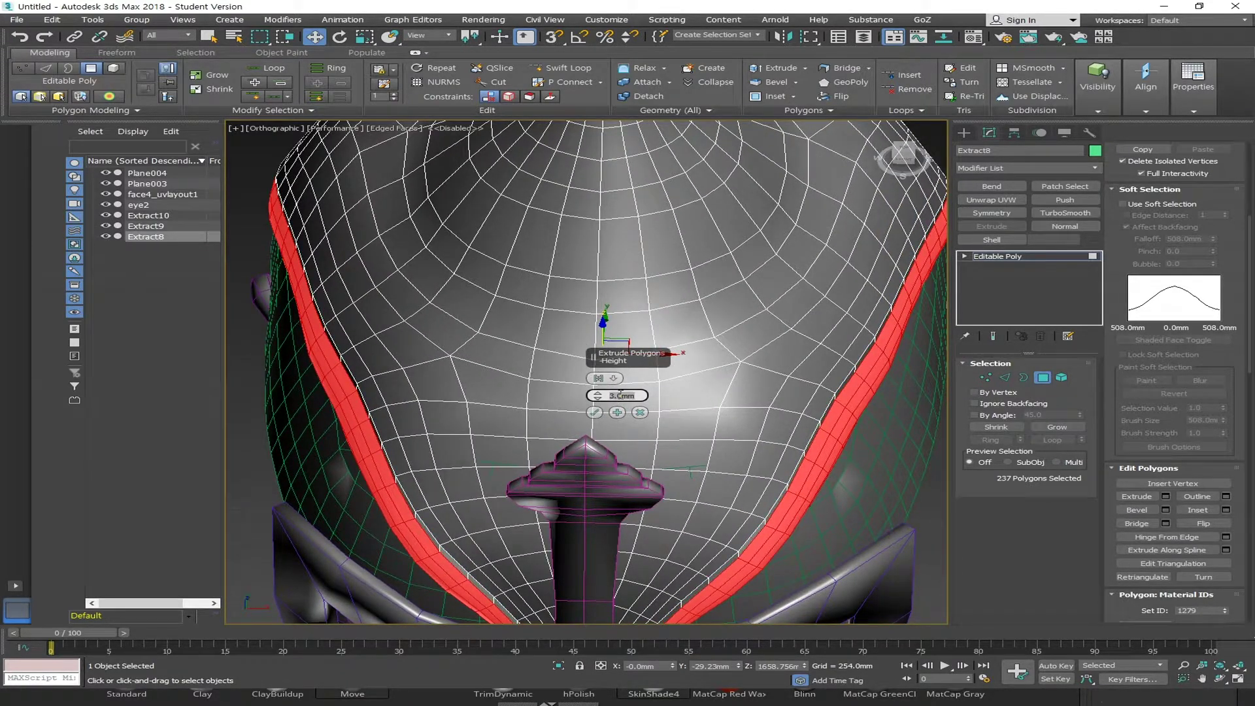
pyautogui.keyDown('alt'); pyautogui.moveTo(637, 449); pyautogui.dragTo(644, 389, button='middle'); pyautogui.keyUp('alt')
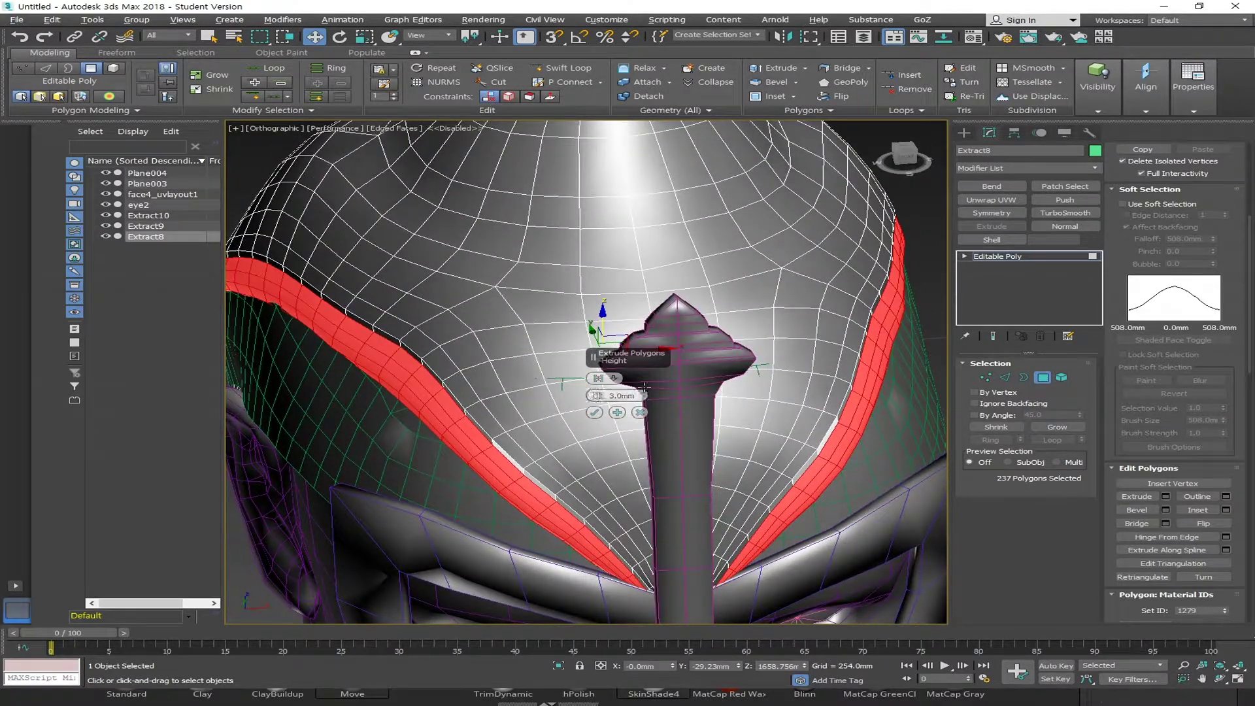
# - Switch the cap rim's extrusion to local normals, set its height to 4 mm and accept it
pyautogui.click(613, 379)
pyautogui.click(643, 384)
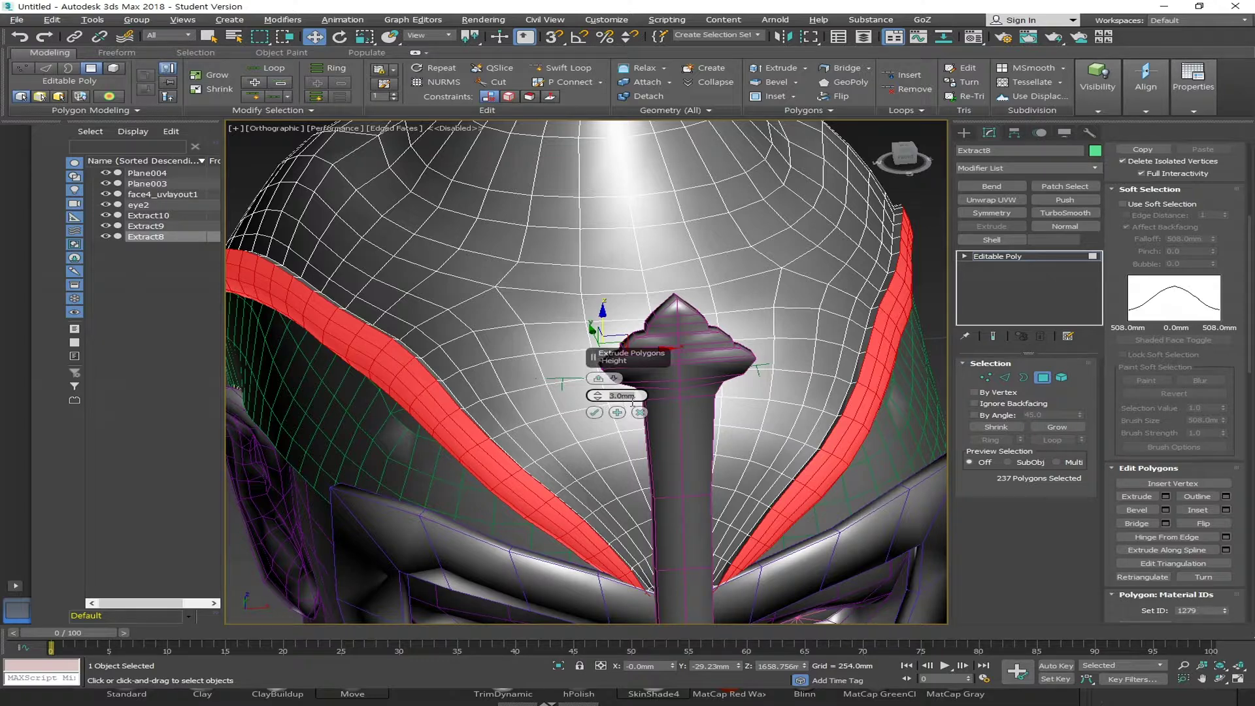
pyautogui.press('Return')
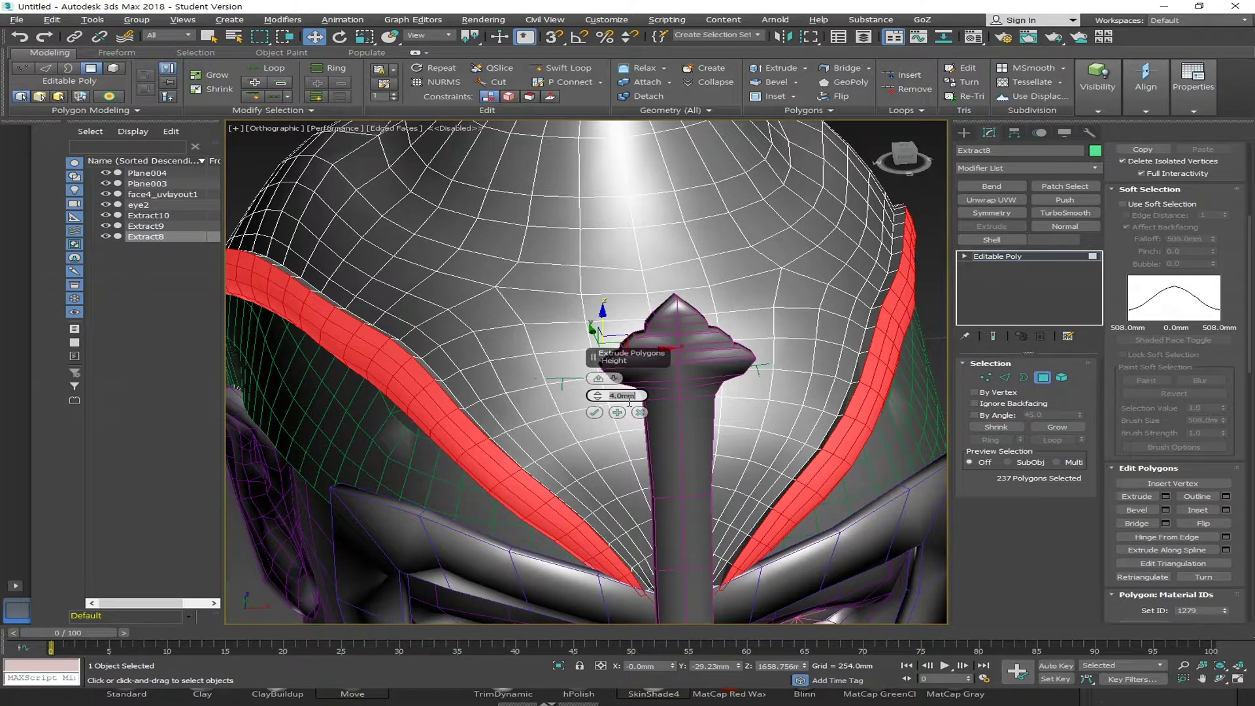
pyautogui.click(596, 413)
pyautogui.moveTo(596, 413)
pyautogui.keyDown('alt'); pyautogui.mouseDown(button='middle')
pyautogui.moveTo(358, 371)
pyautogui.moveTo(598, 404)
pyautogui.mouseUp(button='middle'); pyautogui.keyUp('alt')
pyautogui.scroll(-3, 357, 371)
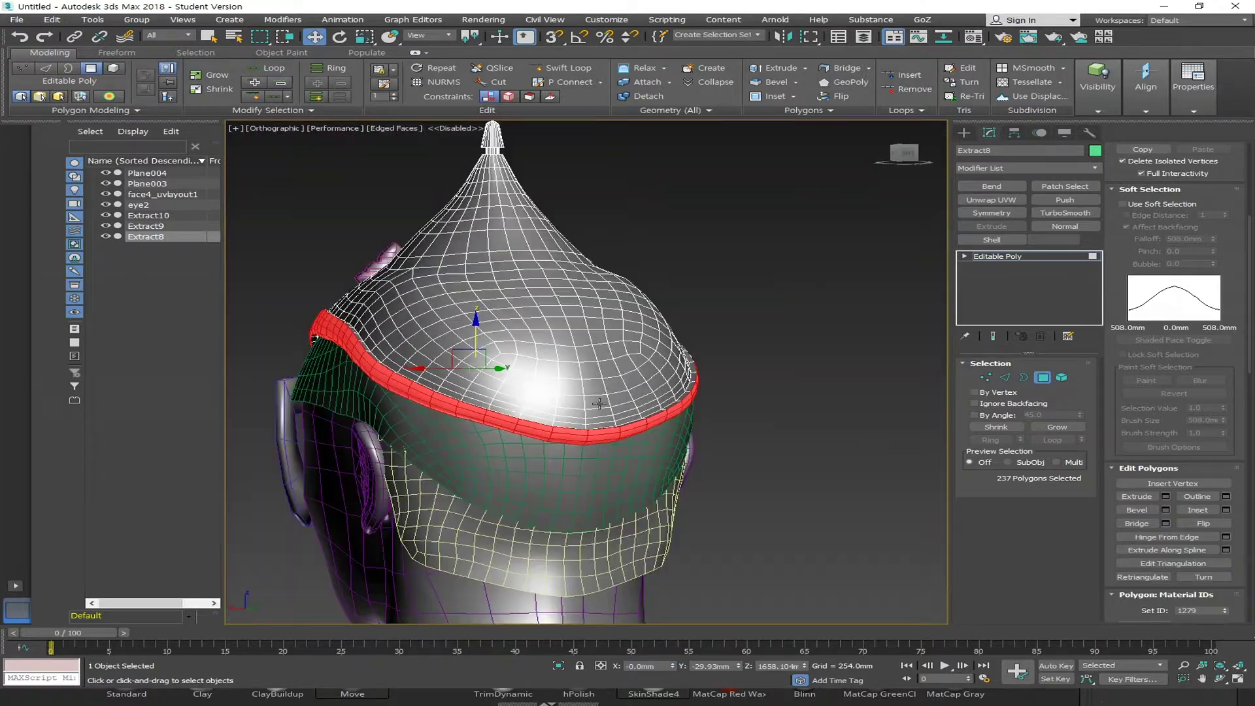
# - Leave the cap's polygon editing and add a Shell modifier with 0 mm outer amount to the band below the cap
pyautogui.click(1044, 378)
pyautogui.click(518, 437)
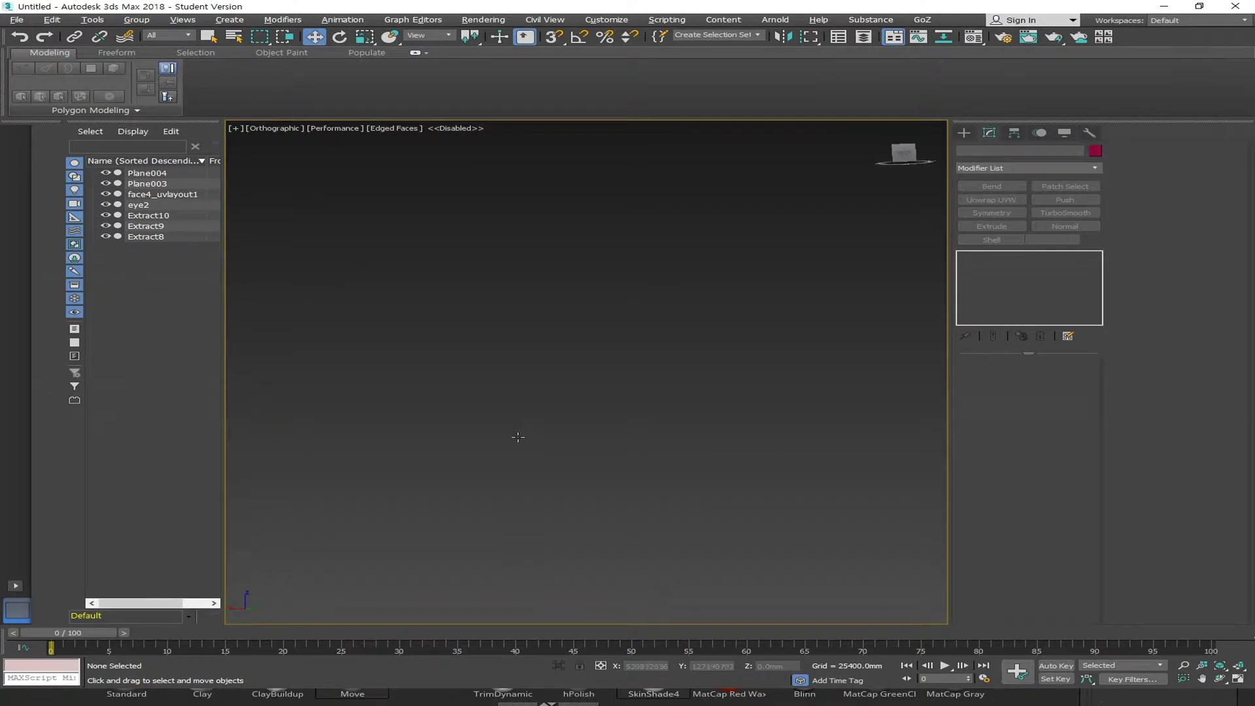
pyautogui.click(537, 410)
pyautogui.keyDown('alt'); pyautogui.moveTo(532, 409); pyautogui.dragTo(672, 453, button='middle'); pyautogui.keyUp('alt')
pyautogui.keyDown('alt'); pyautogui.moveTo(568, 432); pyautogui.dragTo(593, 403, button='middle'); pyautogui.keyUp('alt')
pyautogui.click(607, 437)
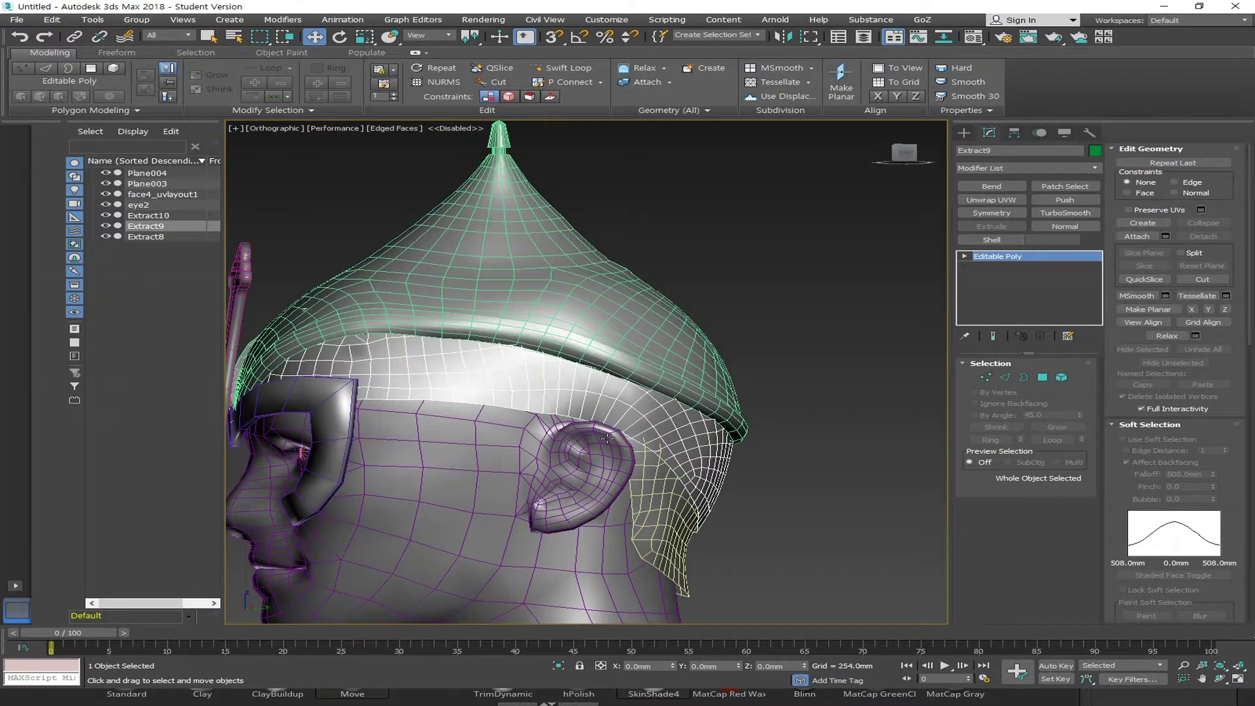
pyautogui.click(992, 240)
pyautogui.keyDown('alt'); pyautogui.moveTo(695, 437); pyautogui.dragTo(708, 427, button='middle'); pyautogui.keyUp('alt')
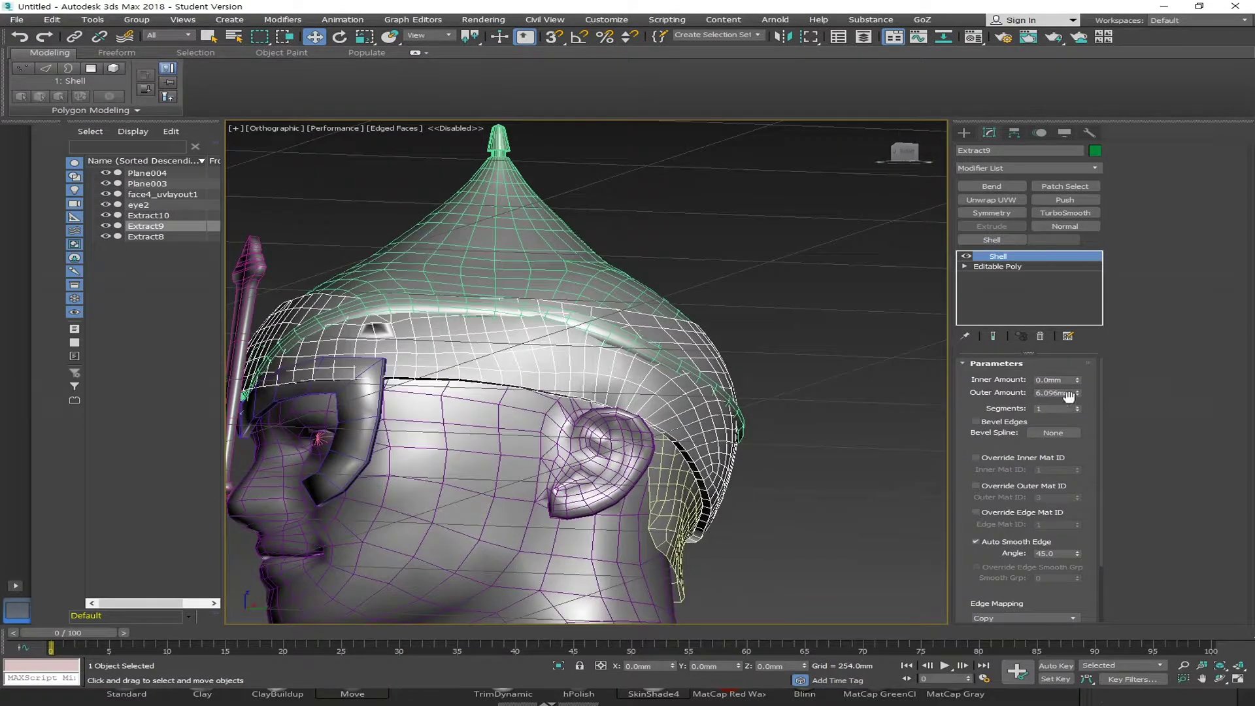
pyautogui.press('Return')
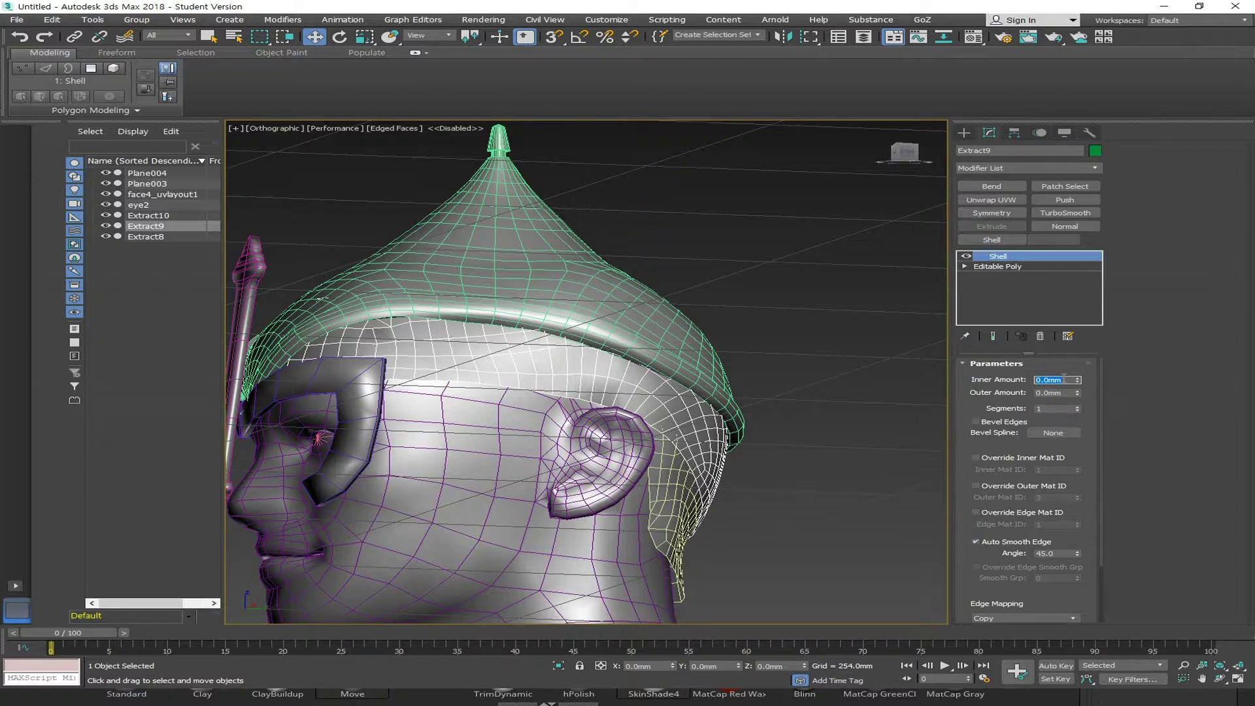
# - Set the band's shell inner amount to 7.604 mm and convert the band to an editable poly
pyautogui.write('1')
pyautogui.press('Return')
pyautogui.moveTo(904, 154); pyautogui.dragTo(879, 190)
pyautogui.moveTo(1077, 380); pyautogui.dragTo(1071, 370)
pyautogui.keyDown('alt'); pyautogui.moveTo(457, 392); pyautogui.dragTo(417, 414, button='middle'); pyautogui.keyUp('alt')
pyautogui.rightClick(487, 408)
pyautogui.moveTo(539, 528)
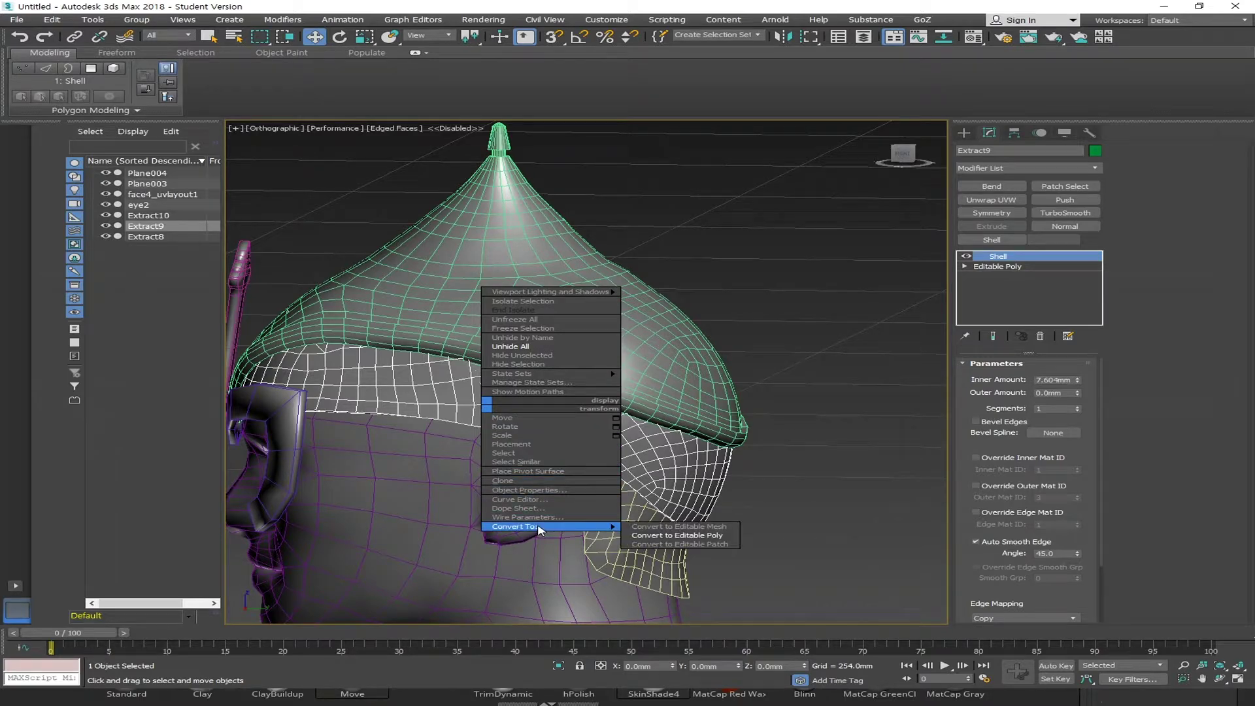
pyautogui.click(676, 535)
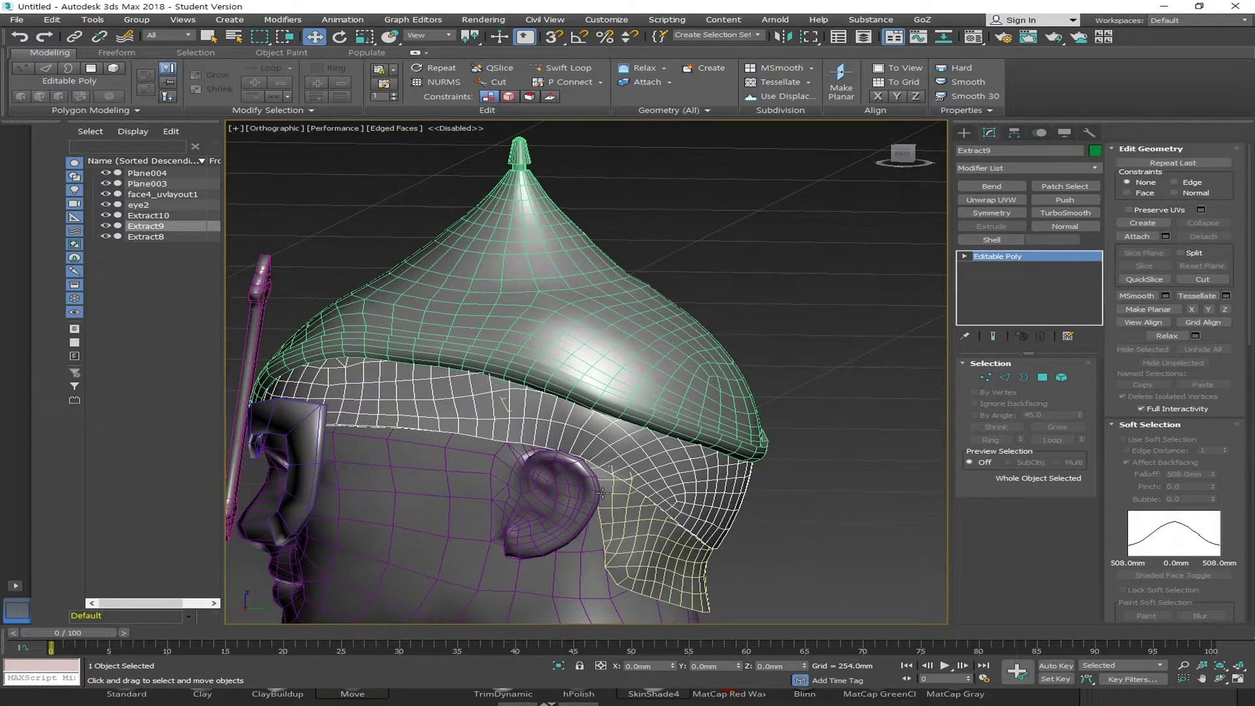
# - Select the ring of short vertical edges along the band's lower edge and connect them with a new edge loop
pyautogui.scroll(5, 602, 493)
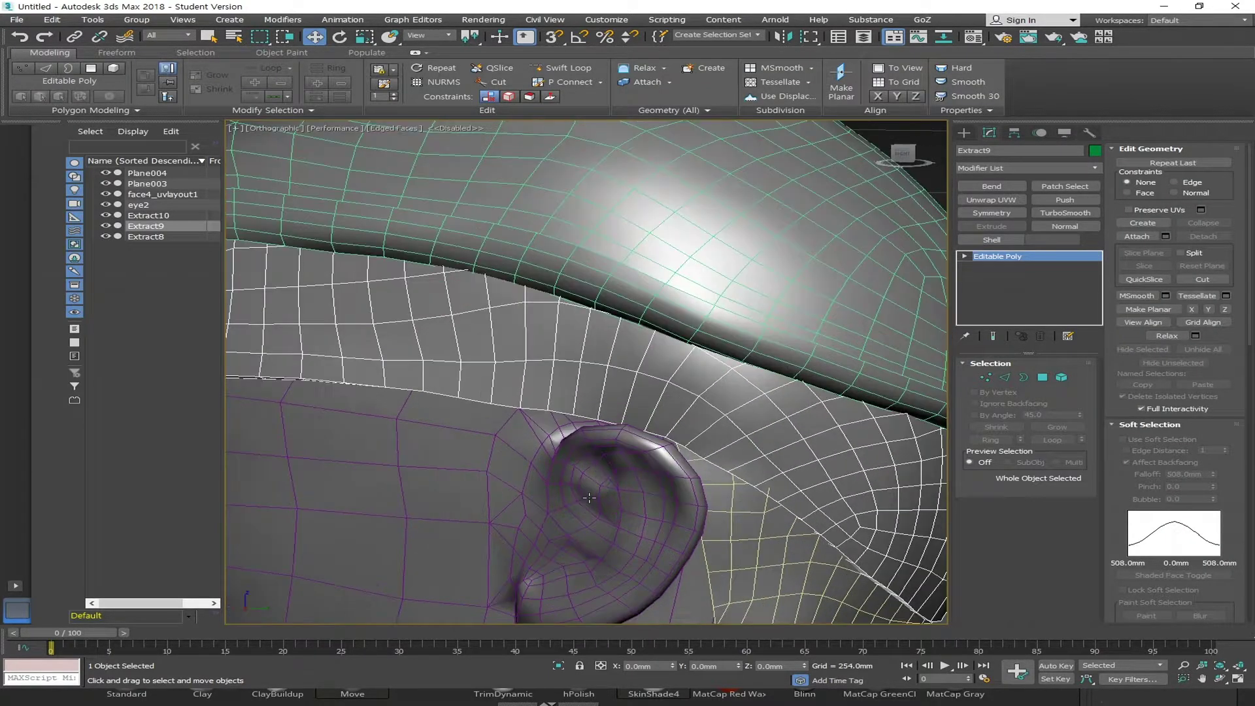
pyautogui.click(1005, 378)
pyautogui.keyDown('alt'); pyautogui.moveTo(715, 359); pyautogui.dragTo(595, 415, button='middle'); pyautogui.keyUp('alt')
pyautogui.click(684, 446)
pyautogui.hotkey('alt', 'r')
pyautogui.keyDown('alt'); pyautogui.moveTo(561, 414); pyautogui.dragTo(583, 433, button='middle'); pyautogui.keyUp('alt')
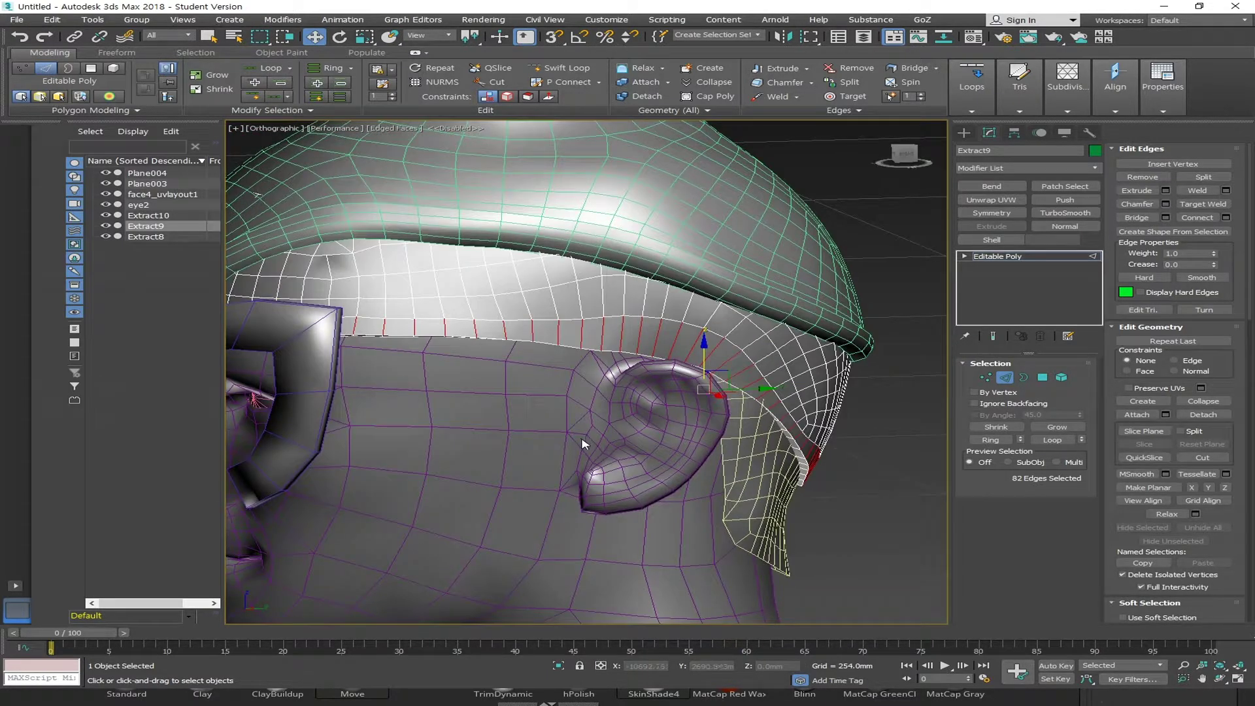
pyautogui.keyDown('alt'); pyautogui.moveTo(638, 449); pyautogui.dragTo(537, 435, button='middle'); pyautogui.keyUp('alt')
# - Add the band's lower border loop to the selected edge loop and convert both to a polygon selection
pyautogui.scroll(8, 537, 435)
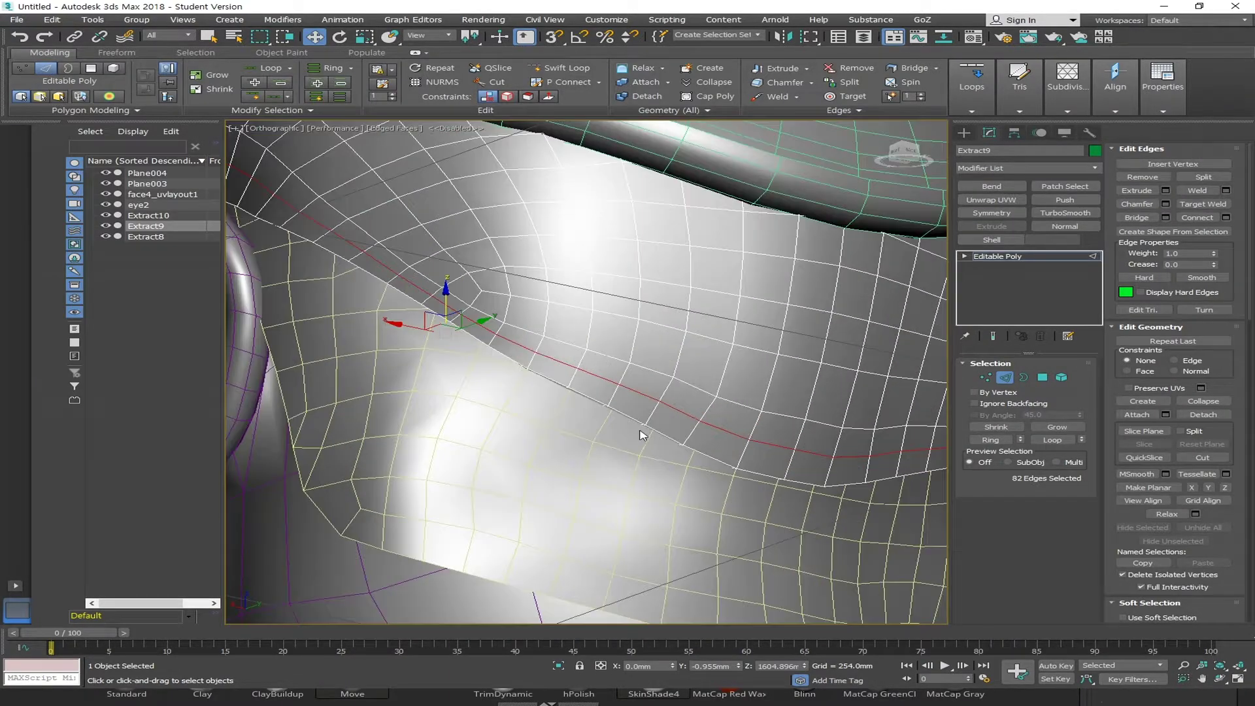
pyautogui.scroll(-2, 646, 430)
pyautogui.keyDown('ctrl'); pyautogui.click(649, 356); pyautogui.keyUp('ctrl')
pyautogui.keyDown('alt'); pyautogui.moveTo(647, 395); pyautogui.dragTo(714, 396, button='middle'); pyautogui.keyUp('alt')
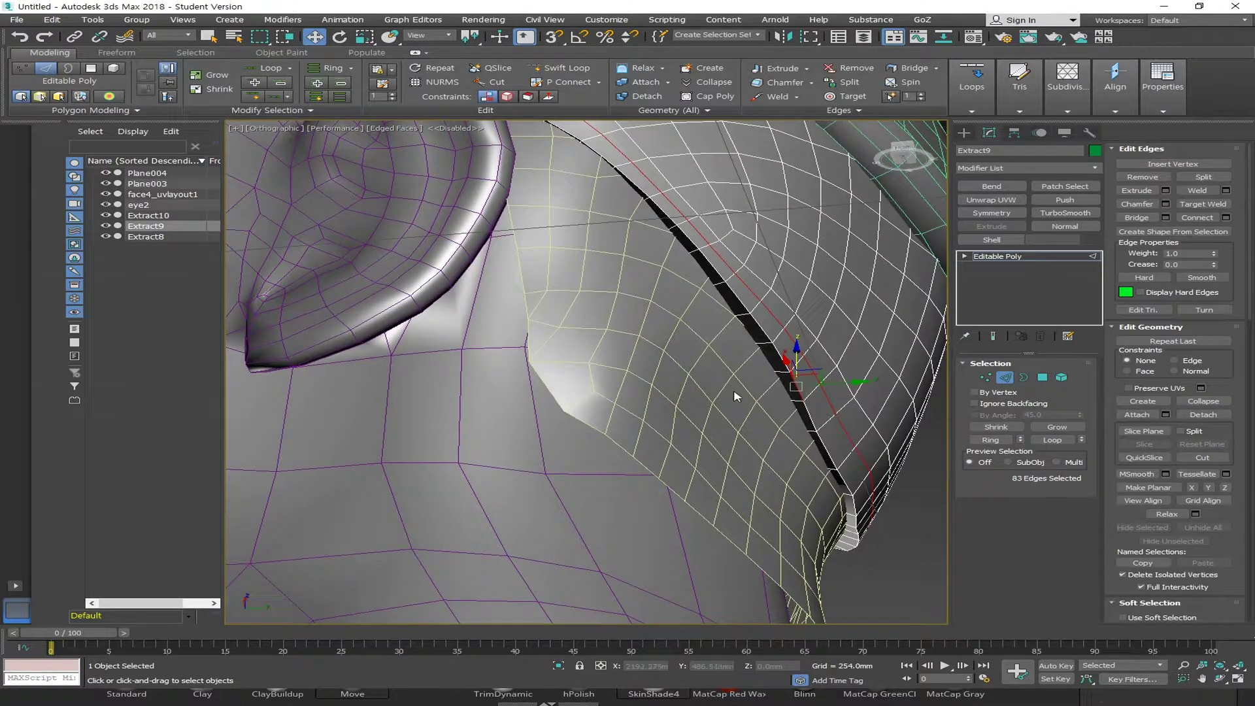
pyautogui.hotkey('alt', 'l')
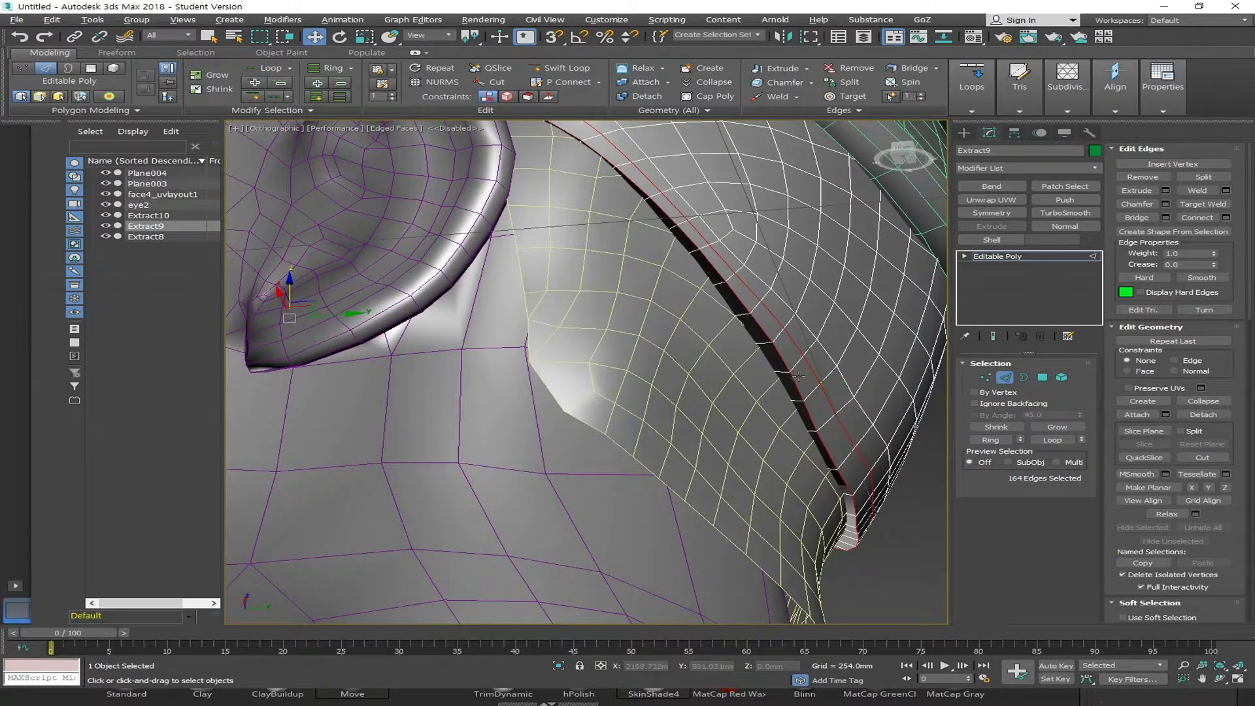
pyautogui.rightClick(745, 331)
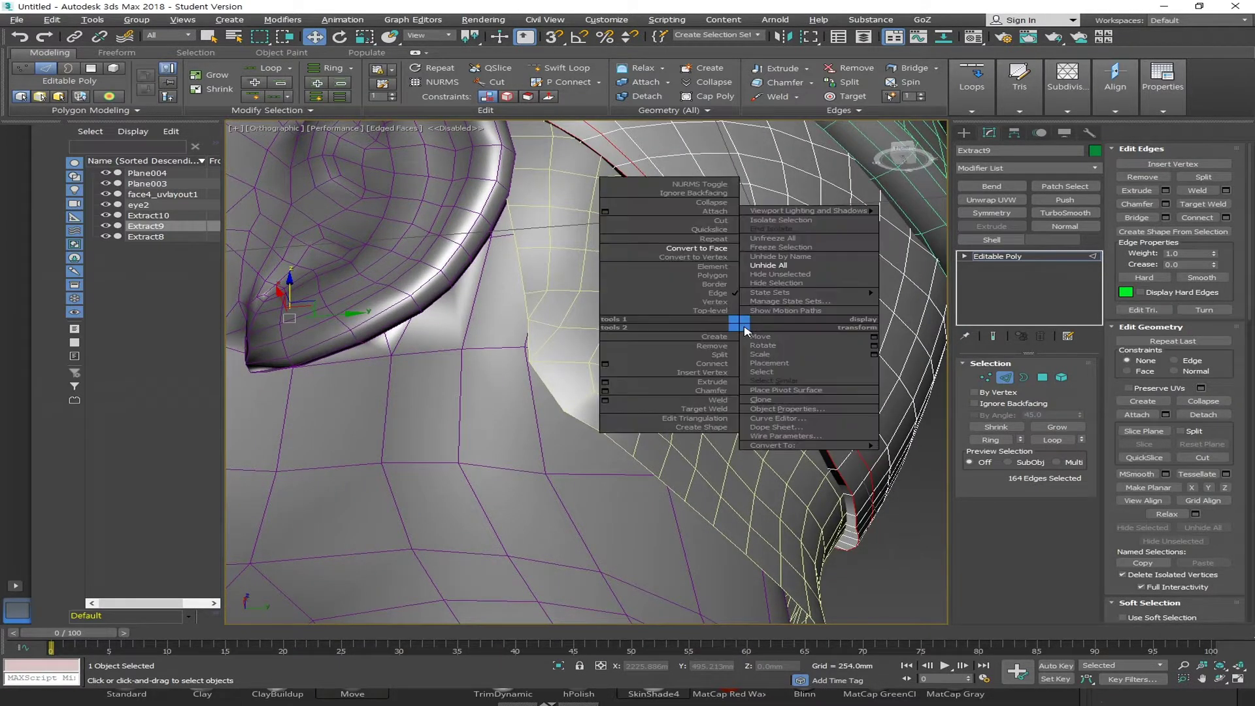
pyautogui.click(712, 253)
# - Extrude the selected polygons along the band's lower edge by 4 mm using local normals, and leave polygon editing
pyautogui.scroll(-5, 694, 364)
pyautogui.keyDown('alt'); pyautogui.moveTo(694, 364); pyautogui.dragTo(663, 396, button='middle'); pyautogui.keyUp('alt')
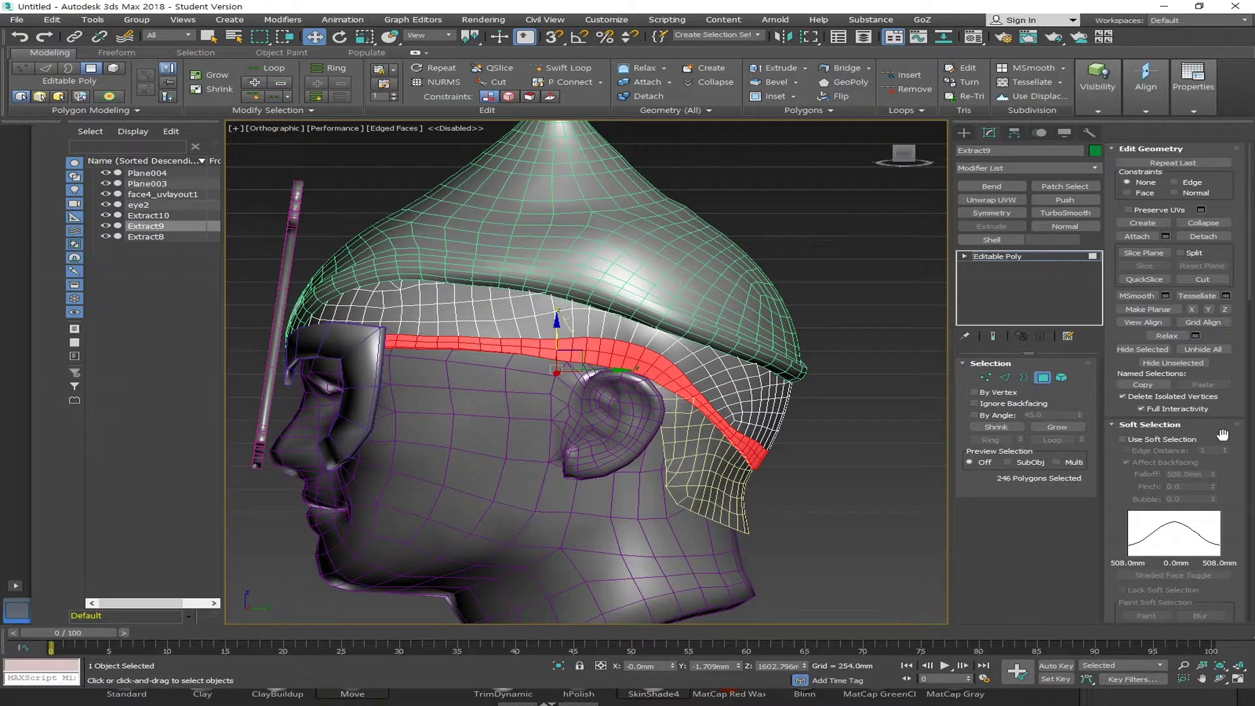
pyautogui.scroll(-5, 1222, 435)
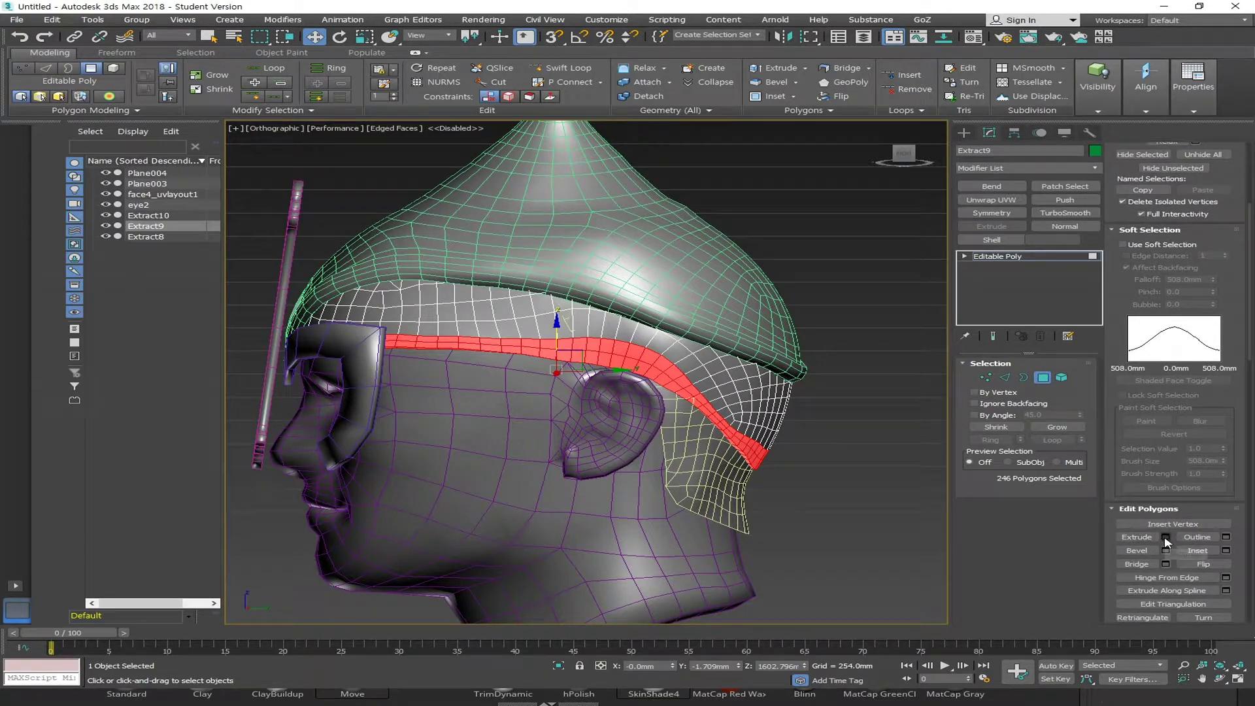
pyautogui.click(1166, 538)
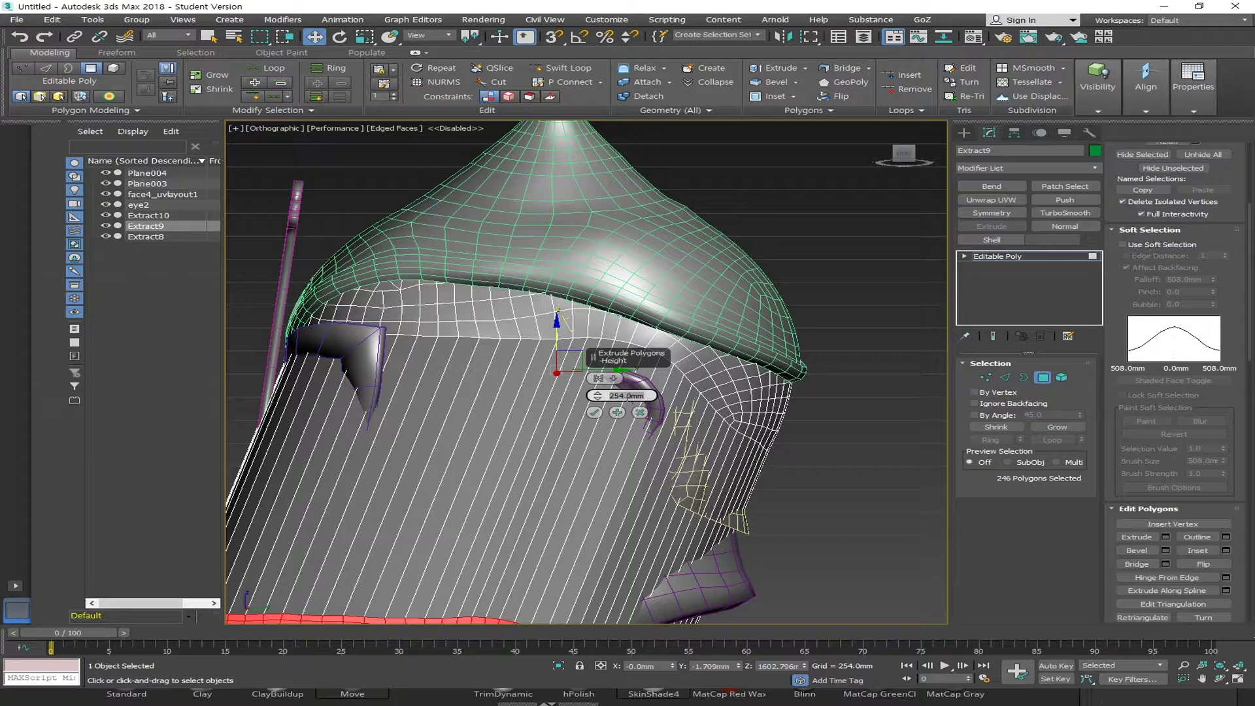
pyautogui.write('4')
pyautogui.press('Return')
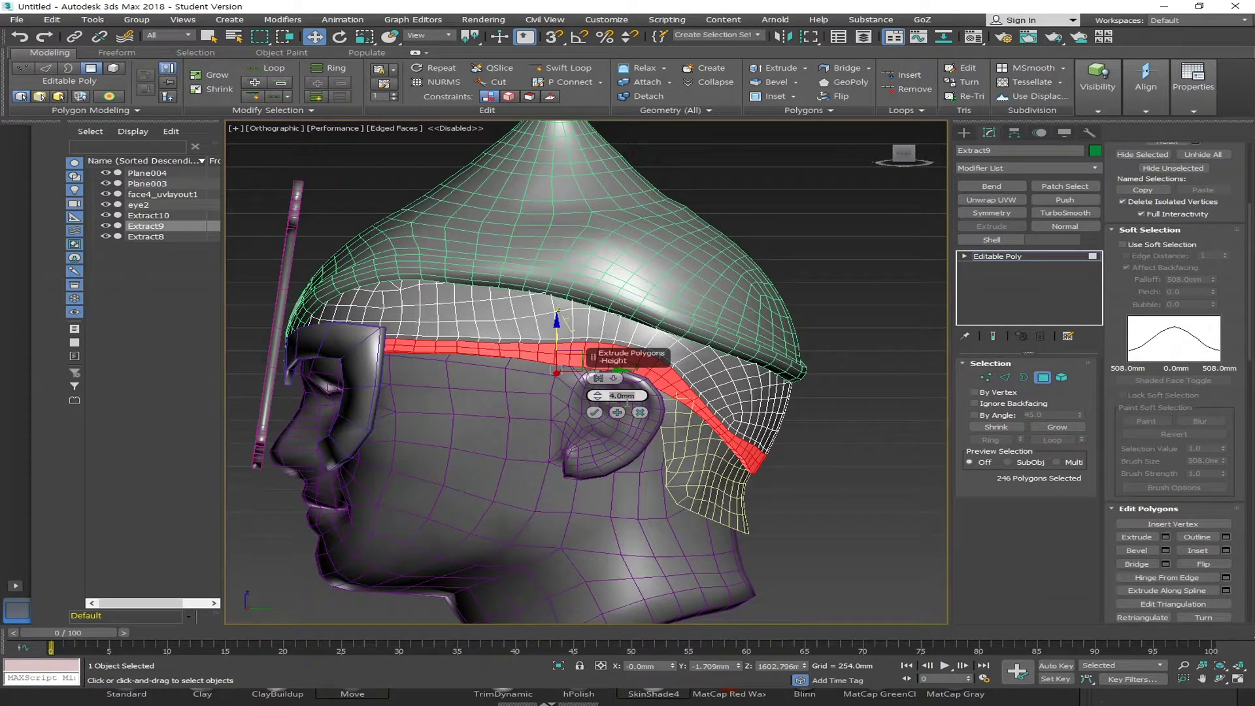
pyautogui.click(613, 378)
pyautogui.click(617, 395)
pyautogui.keyDown('alt'); pyautogui.moveTo(616, 413); pyautogui.dragTo(685, 472, button='middle'); pyautogui.keyUp('alt')
pyautogui.click(594, 412)
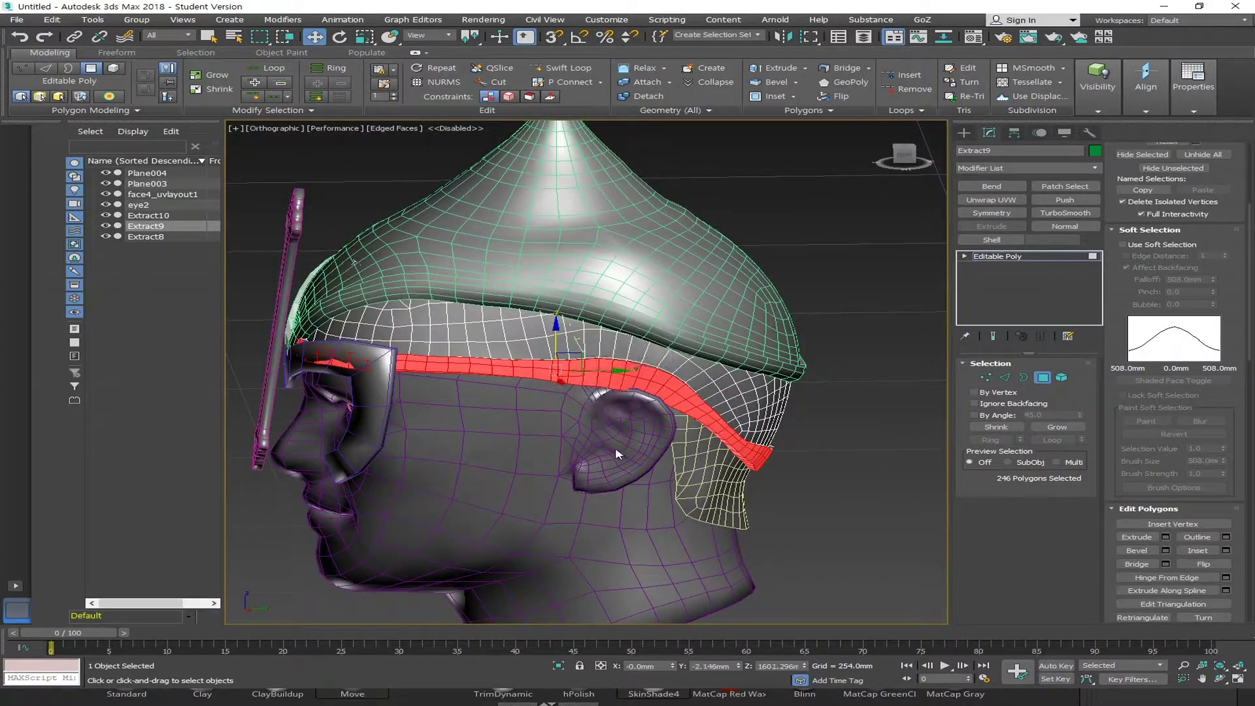
pyautogui.keyDown('alt'); pyautogui.moveTo(616, 448); pyautogui.dragTo(640, 489, button='middle'); pyautogui.keyUp('alt')
pyautogui.click(1044, 377)
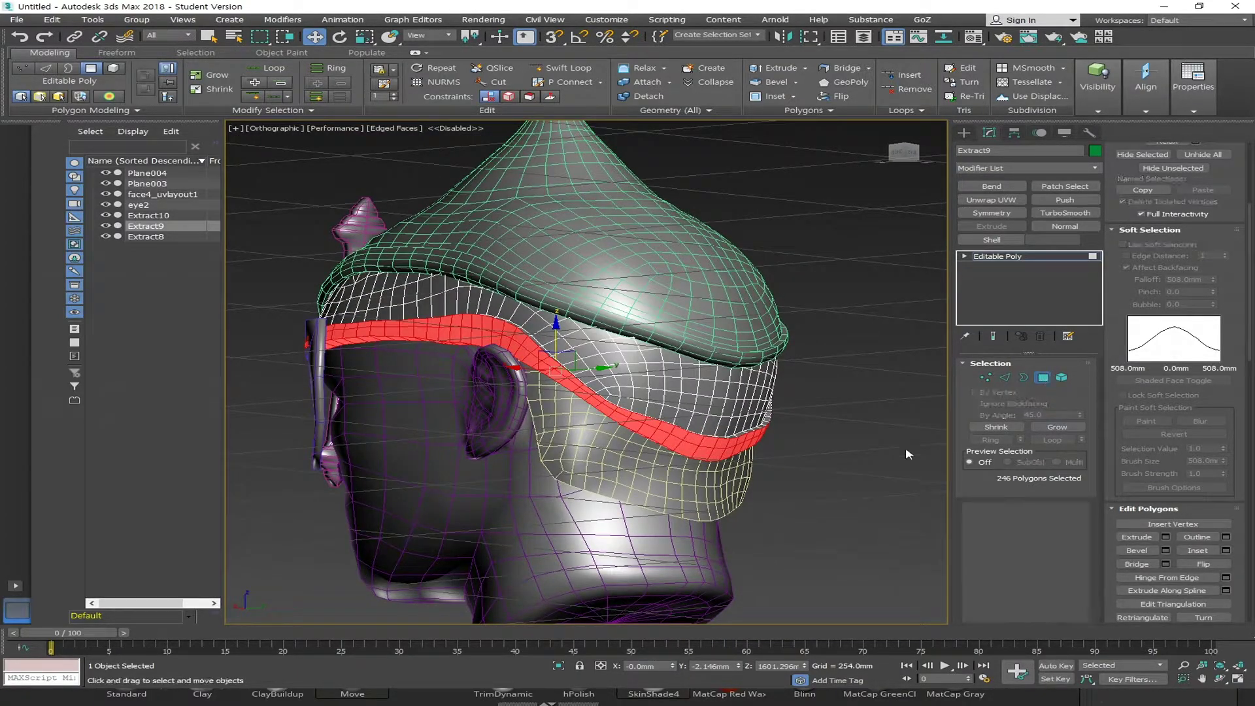
# - Select the neck guard below the helmet band and isolate it in the viewport
pyautogui.click(641, 484)
pyautogui.moveTo(641, 484)
pyautogui.keyDown('alt'); pyautogui.mouseDown(button='middle')
pyautogui.moveTo(661, 484)
pyautogui.moveTo(649, 478)
pyautogui.mouseUp(button='middle'); pyautogui.keyUp('alt')
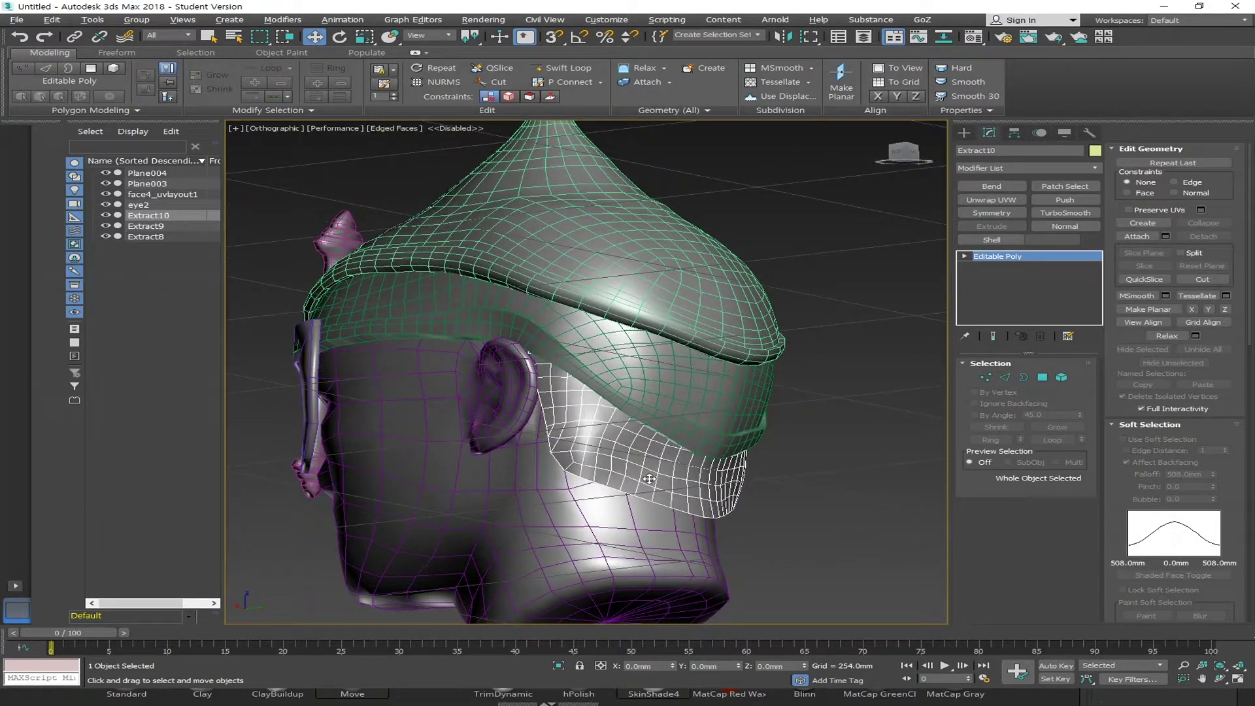
pyautogui.keyDown('alt'); pyautogui.moveTo(580, 459); pyautogui.dragTo(576, 461, button='middle'); pyautogui.keyUp('alt')
pyautogui.hotkey('alt', 'q')
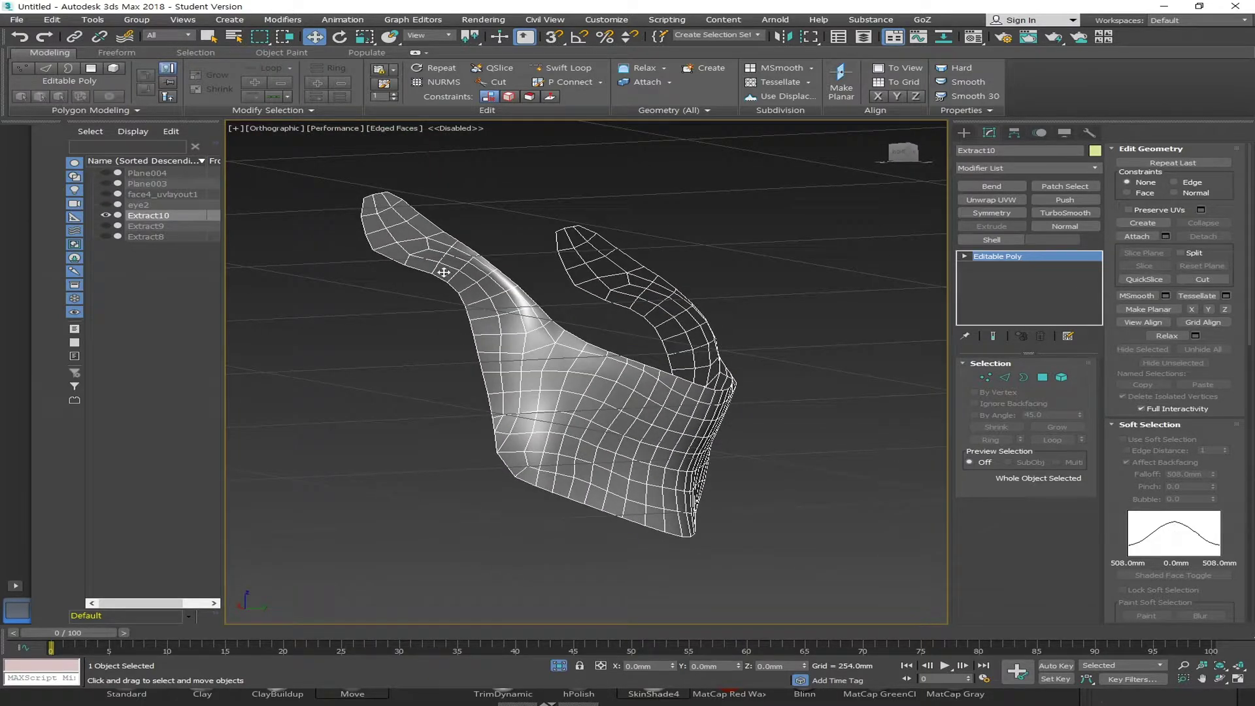
# - Connect the neighbouring vertices at the neck guard's lower front corner with two new edges
pyautogui.scroll(3, 520, 451)
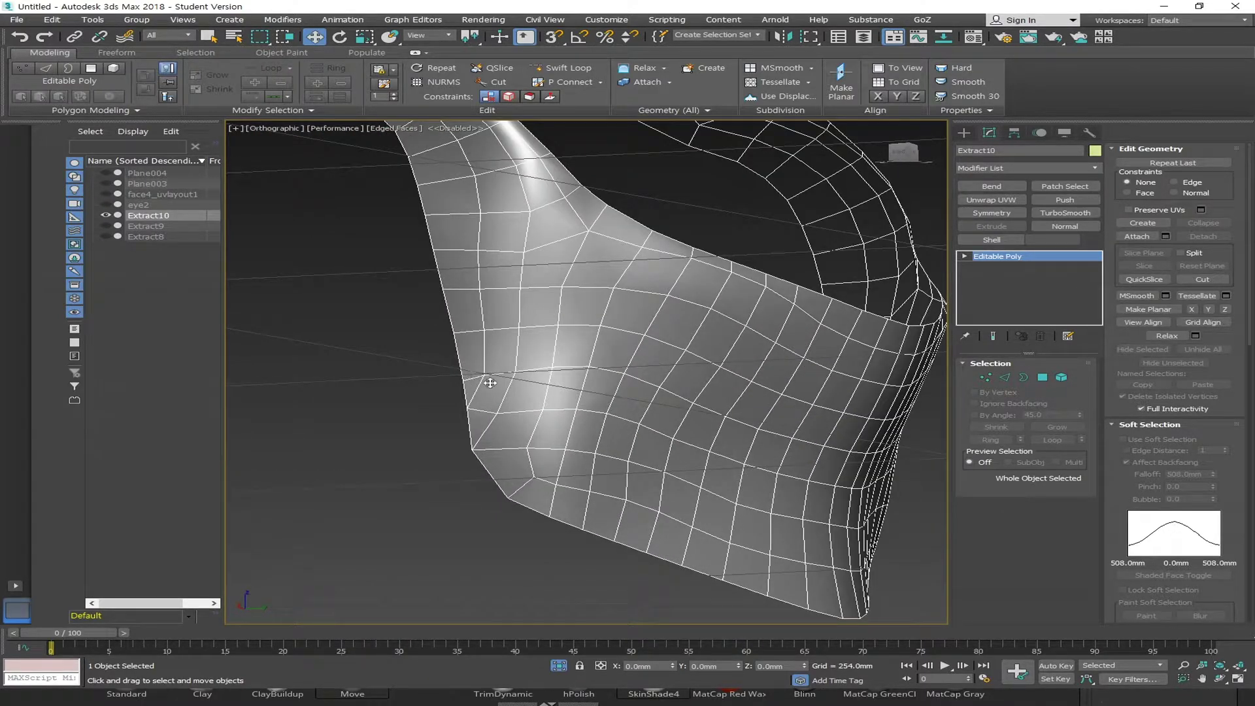
pyautogui.click(986, 378)
pyautogui.click(527, 447)
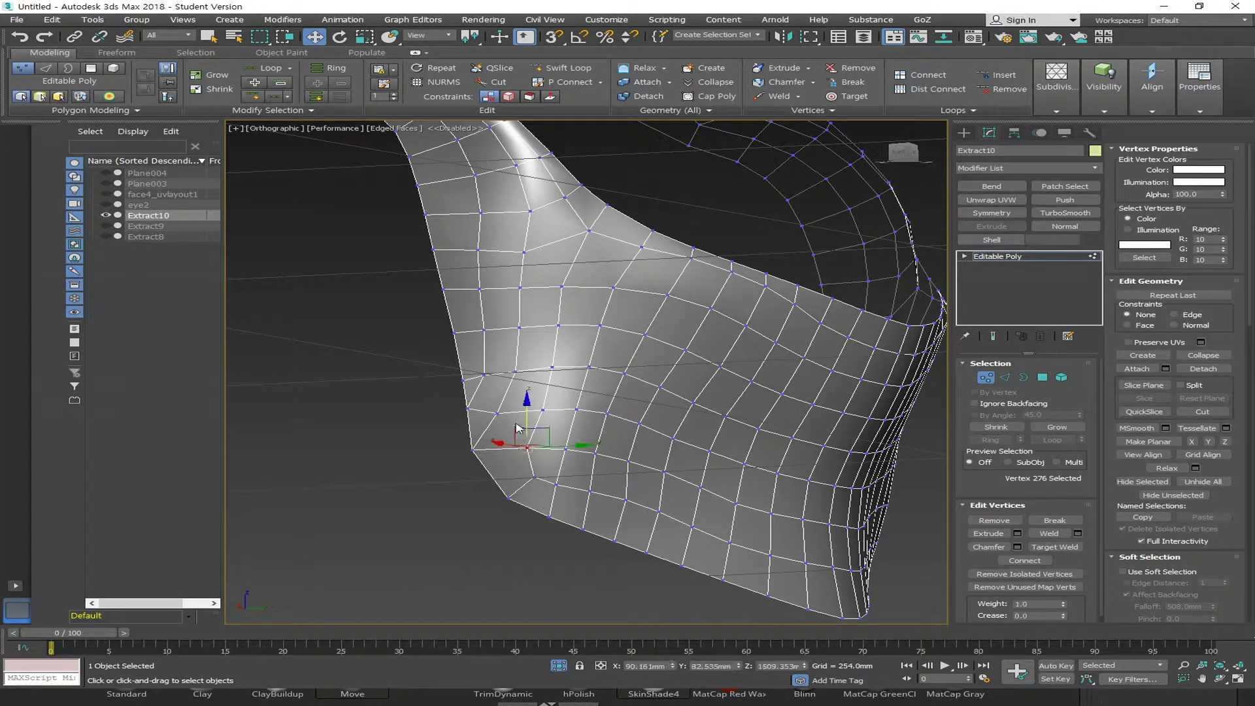
pyautogui.keyDown('ctrl'); pyautogui.click(499, 413); pyautogui.keyUp('ctrl')
pyautogui.click(500, 411)
pyautogui.keyDown('ctrl'); pyautogui.click(485, 374); pyautogui.keyUp('ctrl')
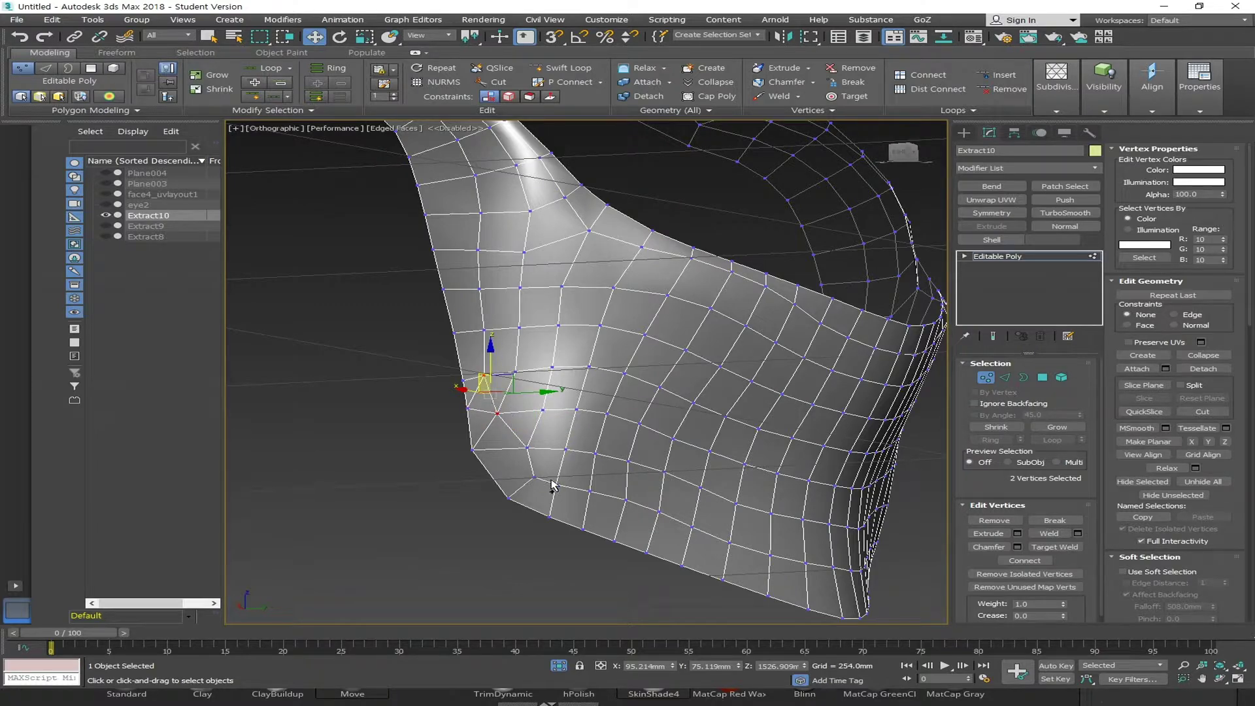
pyautogui.scroll(-3, 594, 504)
pyautogui.keyDown('alt'); pyautogui.moveTo(595, 503); pyautogui.dragTo(421, 485, button='middle'); pyautogui.keyUp('alt')
pyautogui.scroll(4, 430, 482)
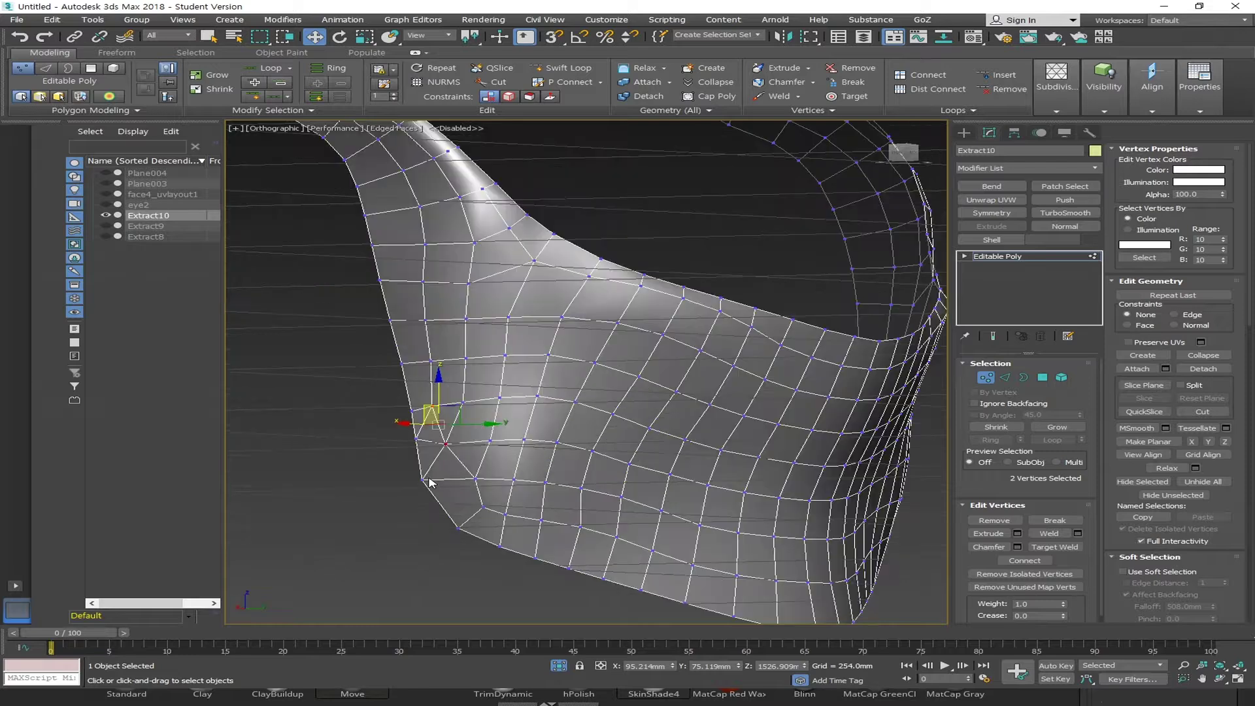
# - Remove the diagonal edge at the neck guard's lower front corner and adjust the nearby corner vertices
pyautogui.click(1005, 377)
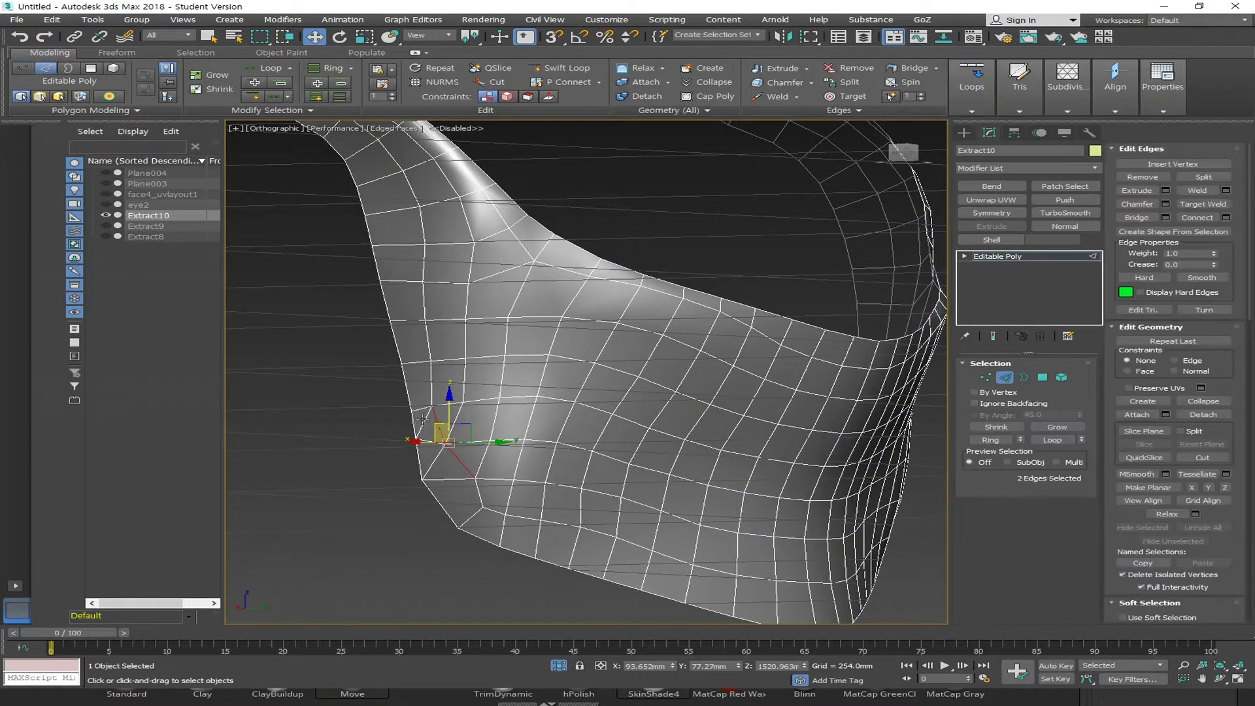
pyautogui.click(439, 456)
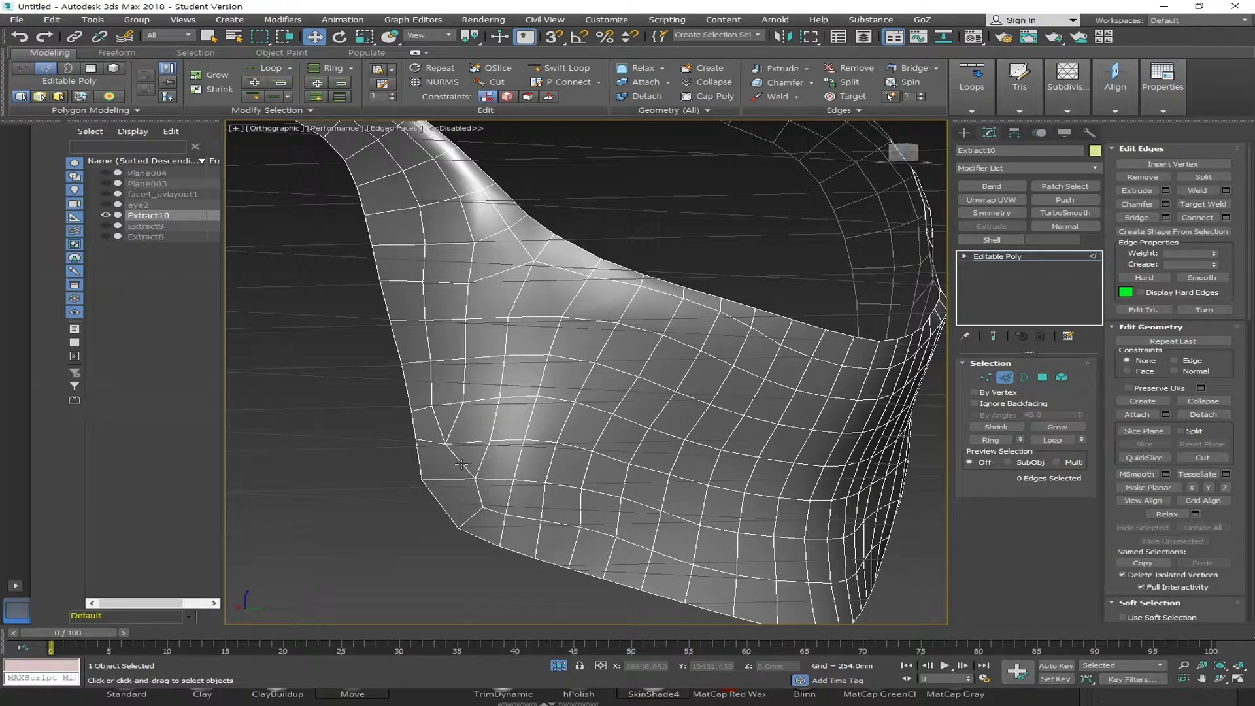
pyautogui.press('2')
pyautogui.press('1')
pyautogui.click(475, 479)
pyautogui.moveTo(506, 482); pyautogui.dragTo(477, 484)
pyautogui.click(478, 507)
# - Apply a Symmetry modifier on the X axis to the neck guard and convert it to an editable poly
pyautogui.keyDown('alt'); pyautogui.moveTo(519, 523); pyautogui.dragTo(571, 471, button='middle'); pyautogui.keyUp('alt')
pyautogui.keyDown('alt'); pyautogui.moveTo(443, 280); pyautogui.dragTo(487, 475, button='middle'); pyautogui.keyUp('alt')
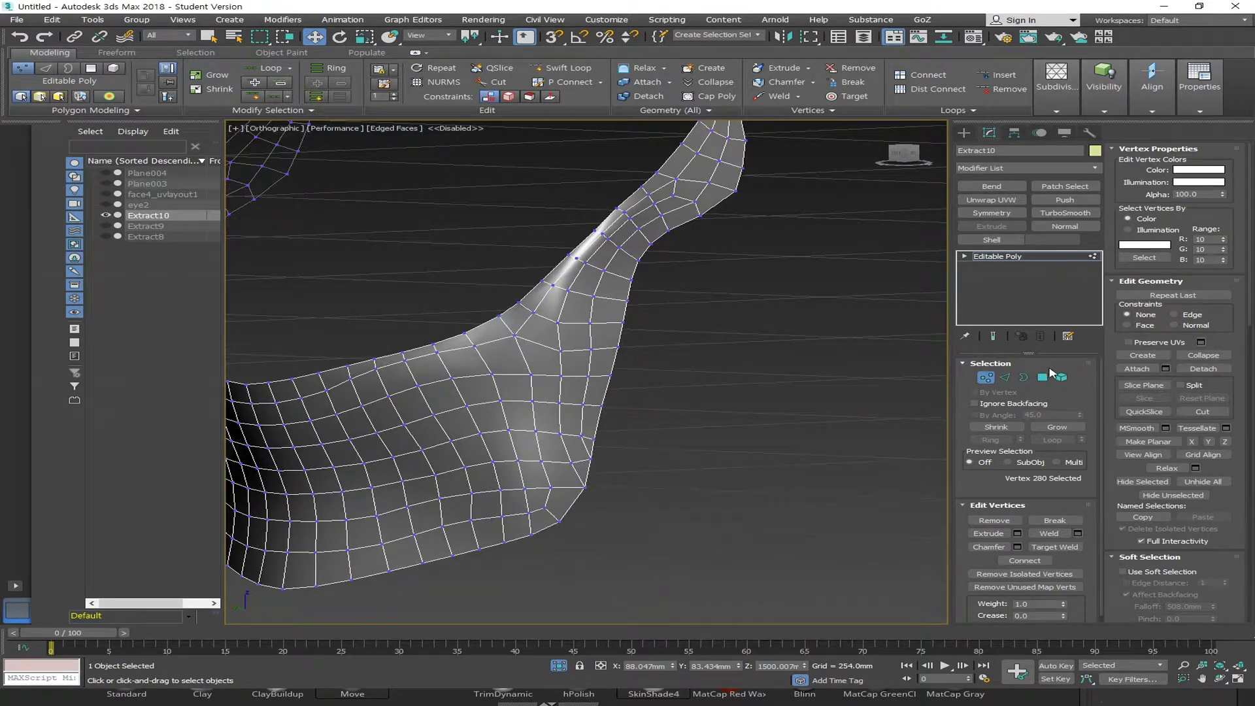
pyautogui.click(986, 377)
pyautogui.click(992, 213)
pyautogui.keyDown('alt'); pyautogui.moveTo(565, 465); pyautogui.dragTo(648, 436, button='middle'); pyautogui.keyUp('alt')
pyautogui.rightClick(647, 436)
pyautogui.moveTo(698, 559)
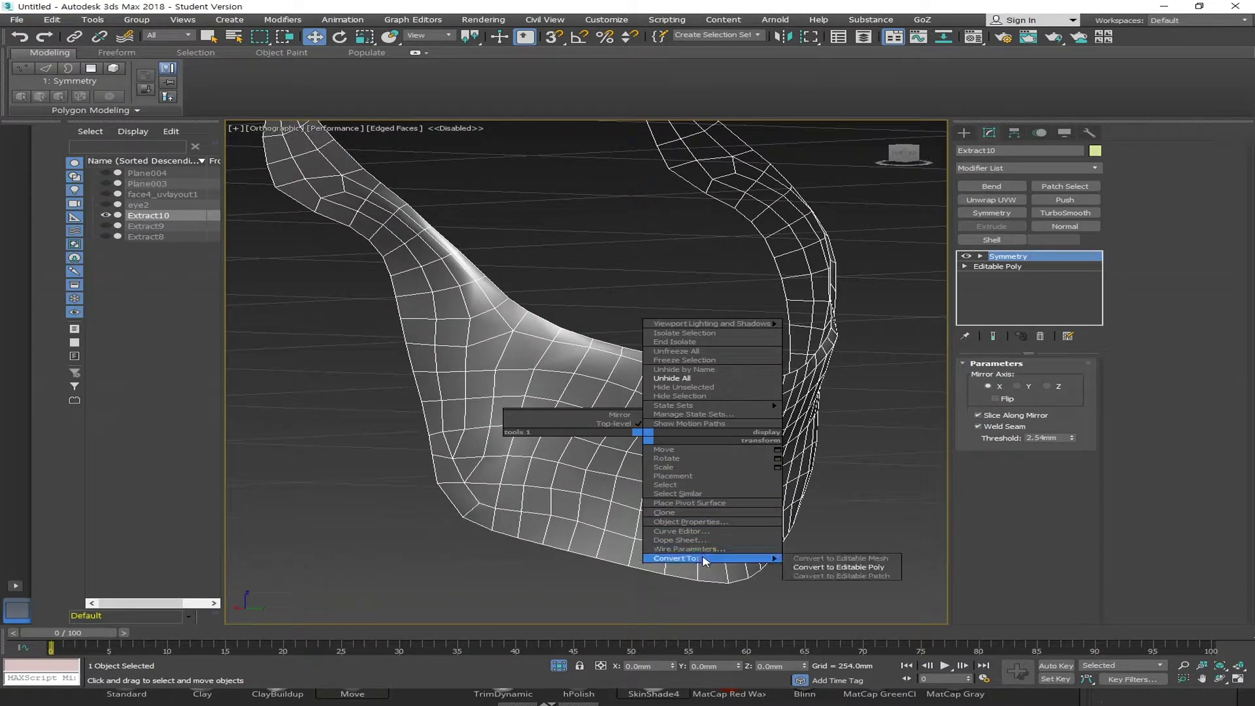
pyautogui.click(817, 568)
# - Add a Shell modifier with a 7.604 mm inner amount to the neck guard and convert it to an editable poly
pyautogui.moveTo(633, 517); pyautogui.dragTo(649, 497, button='middle')
pyautogui.click(1004, 377)
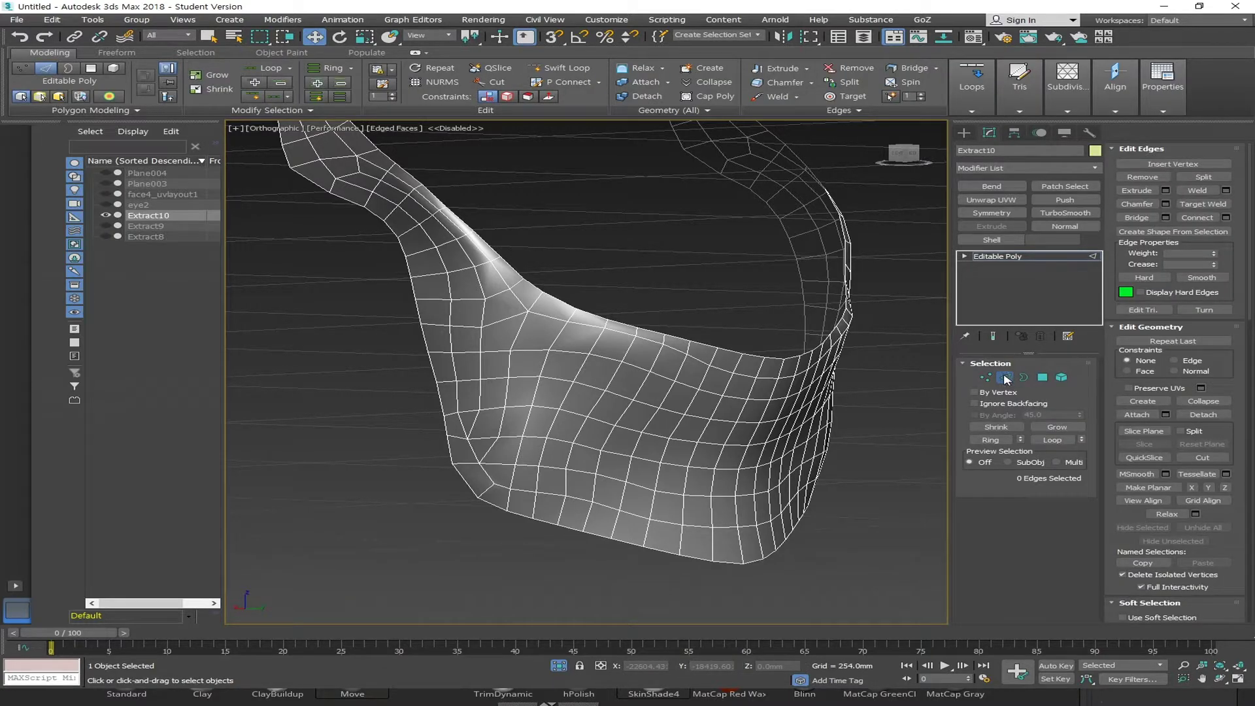
pyautogui.click(992, 239)
pyautogui.moveTo(851, 407)
pyautogui.keyDown('alt'); pyautogui.mouseDown(button='middle')
pyautogui.moveTo(841, 442)
pyautogui.moveTo(974, 414)
pyautogui.moveTo(799, 410)
pyautogui.moveTo(804, 428)
pyautogui.moveTo(857, 399)
pyautogui.mouseUp(button='middle'); pyautogui.keyUp('alt')
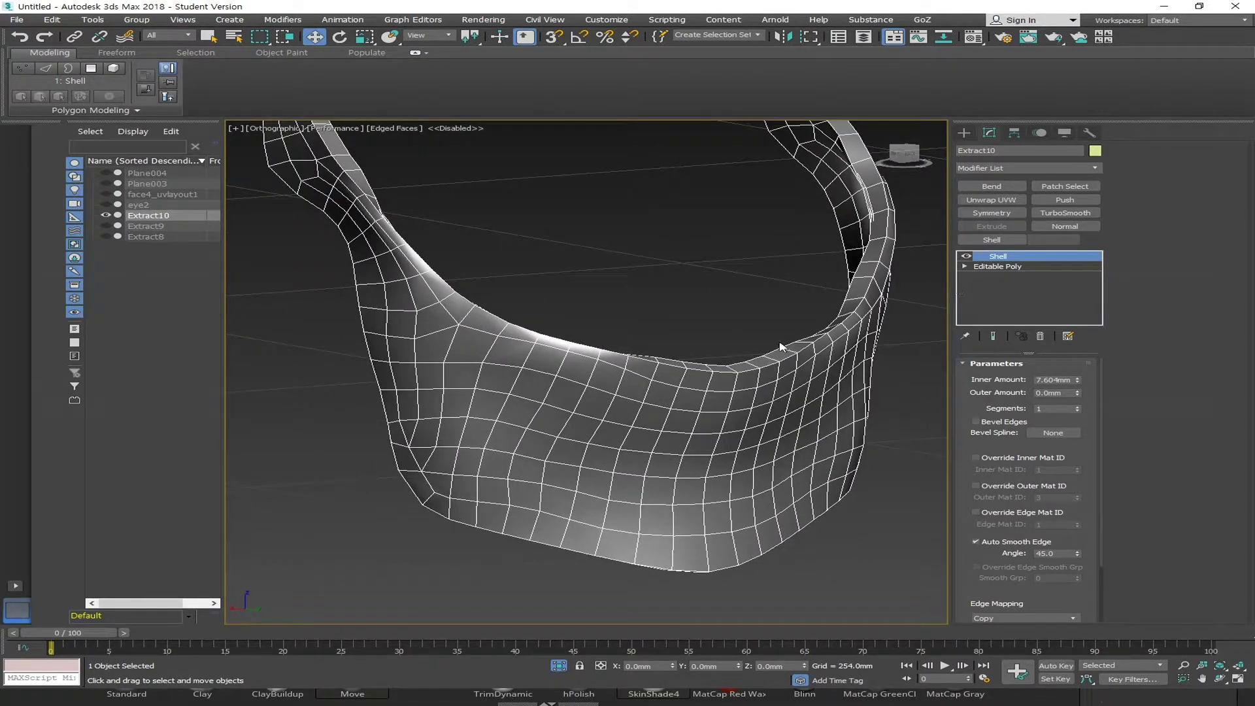
pyautogui.rightClick(780, 347)
pyautogui.moveTo(840, 464)
pyautogui.click(955, 468)
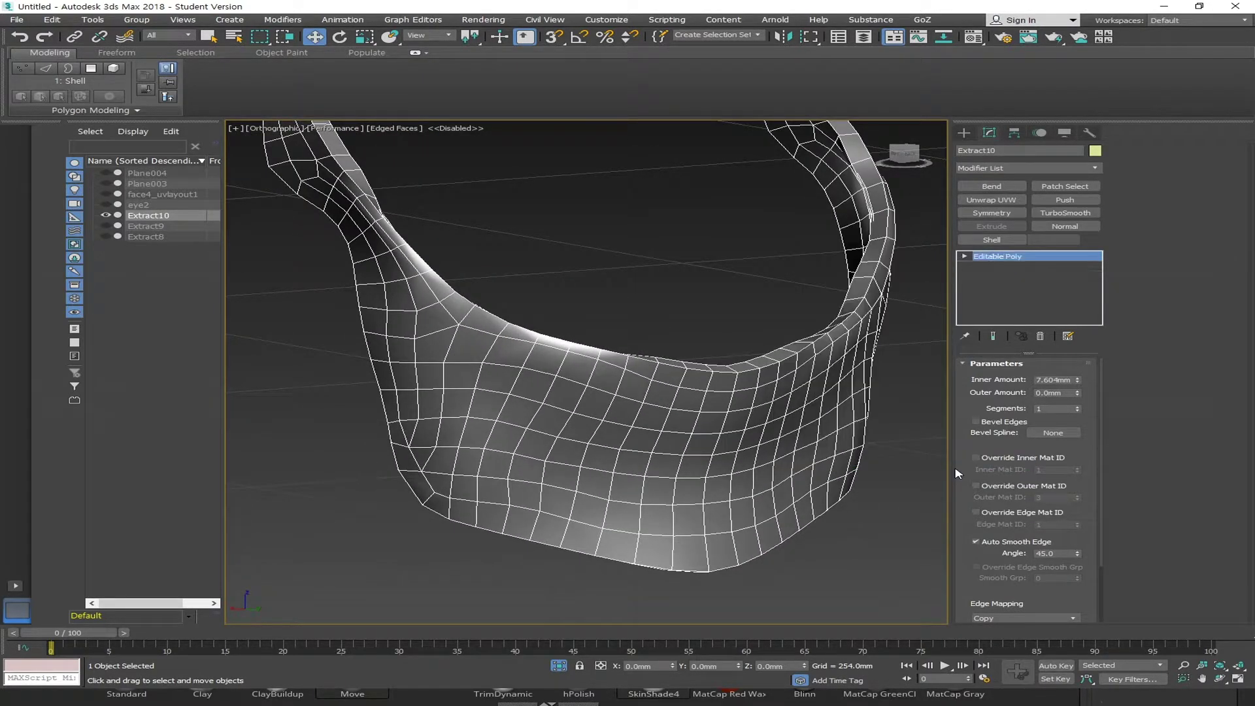
# - Select the edge loop along the neck guard's outer lower border and convert it to a polygon selection
pyautogui.click(1007, 377)
pyautogui.keyDown('alt'); pyautogui.moveTo(574, 523); pyautogui.dragTo(625, 439, button='middle'); pyautogui.keyUp('alt')
pyautogui.scroll(2, 626, 438)
pyautogui.click(647, 420)
pyautogui.keyDown('ctrl'); pyautogui.click(636, 420); pyautogui.keyUp('ctrl')
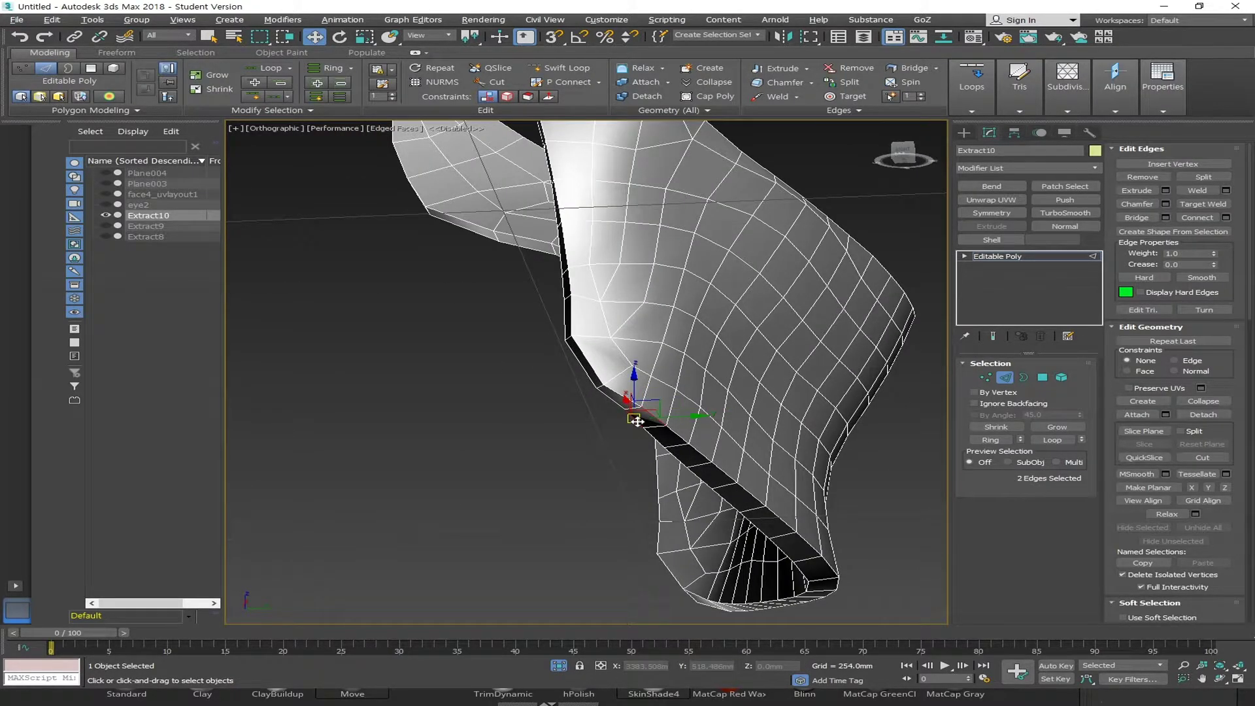
pyautogui.doubleClick(637, 422)
pyautogui.rightClick(670, 416)
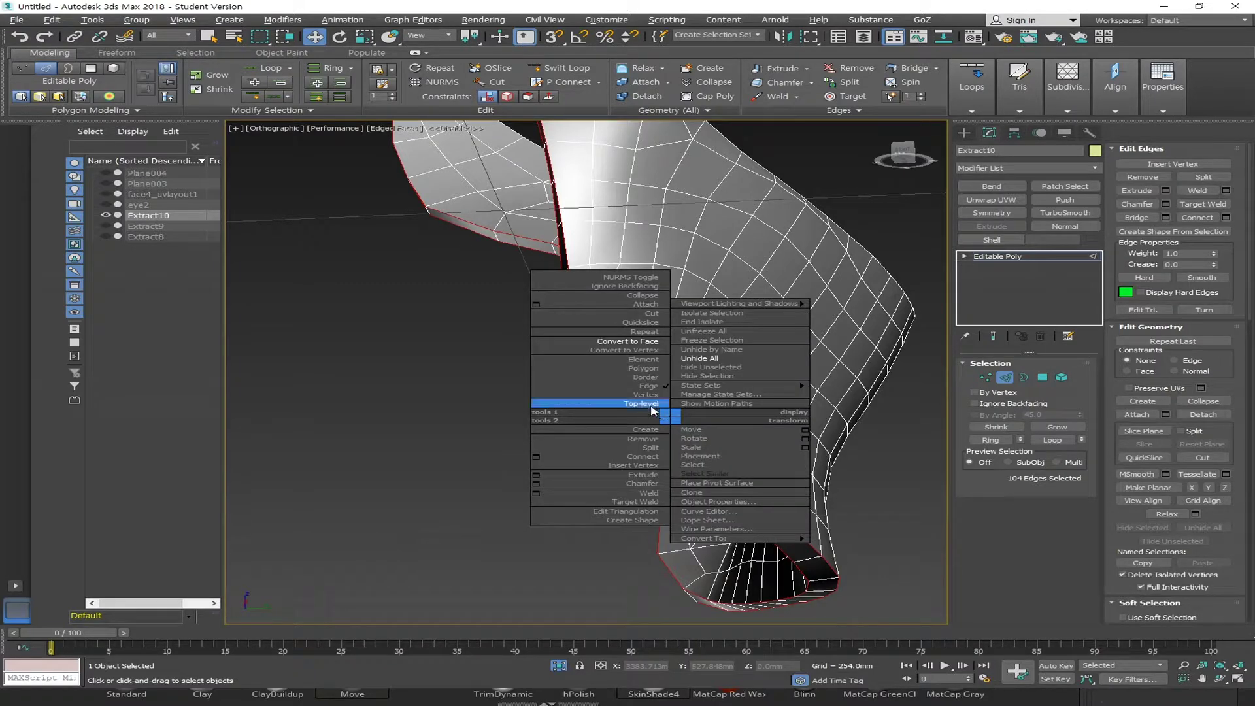
pyautogui.click(637, 341)
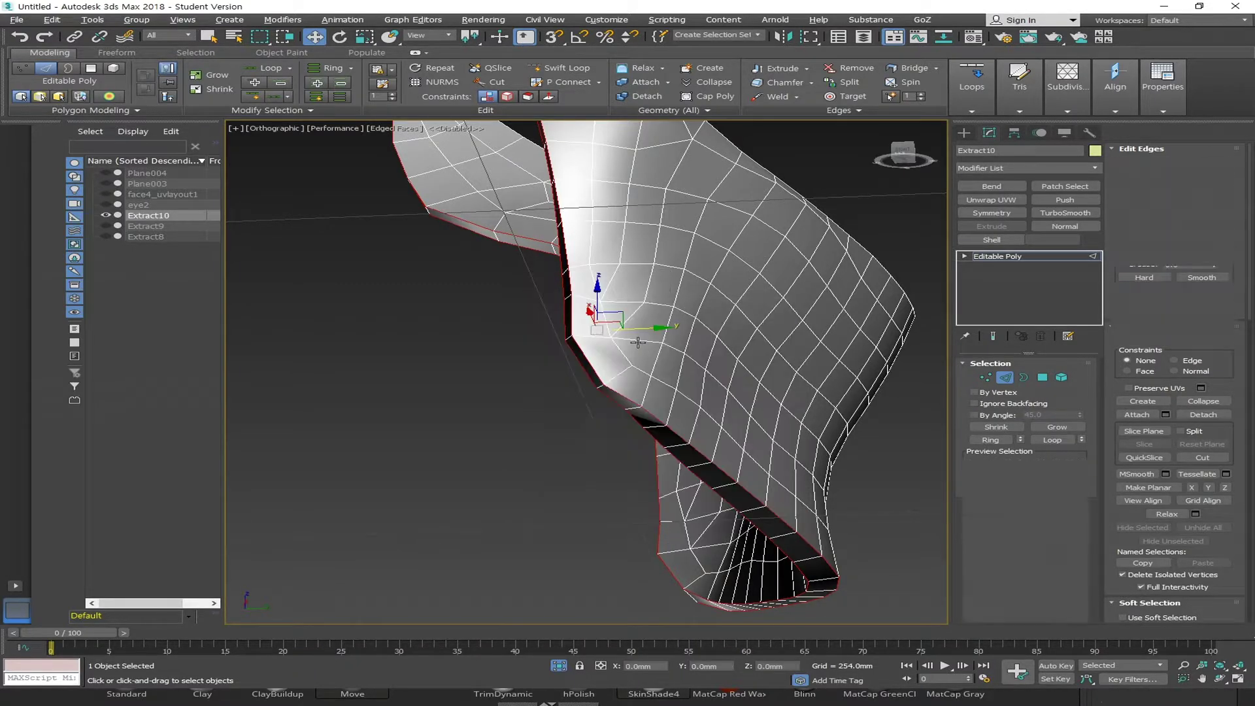
# - Extrude the neck guard's selected border polygons by 4 mm using local normals, and leave polygon editing
pyautogui.keyDown('alt'); pyautogui.moveTo(730, 486); pyautogui.dragTo(686, 460, button='middle'); pyautogui.keyUp('alt')
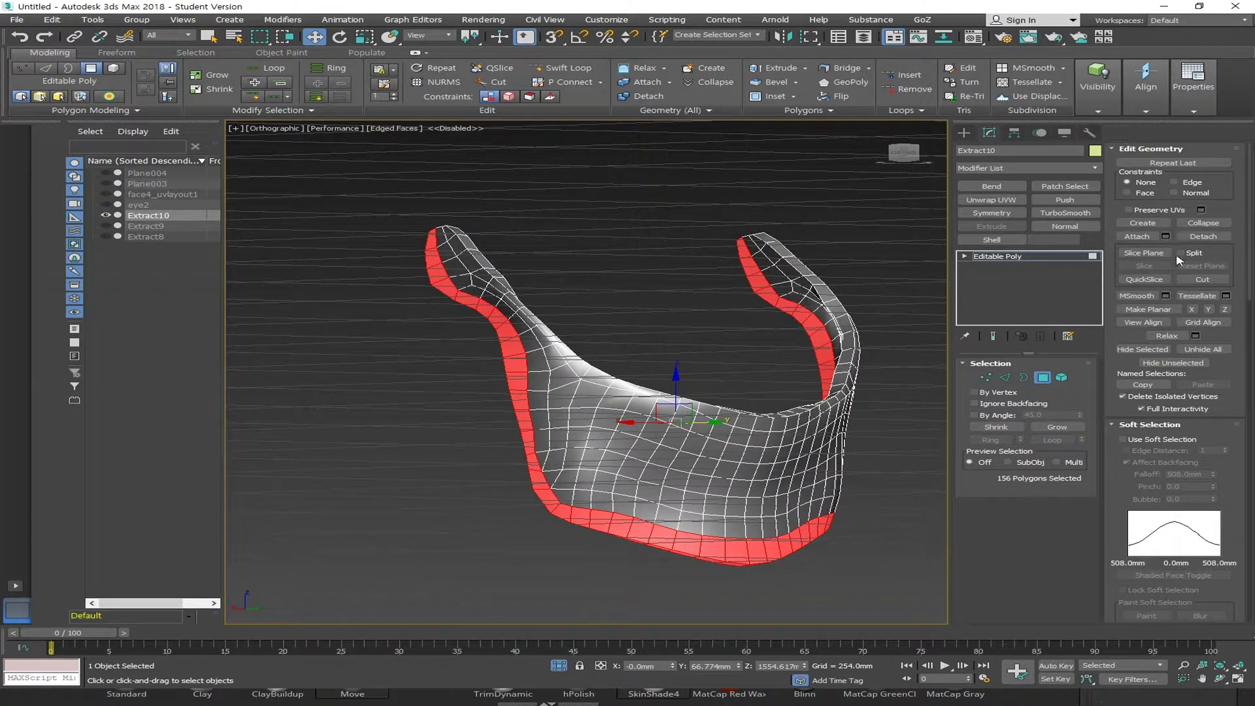
pyautogui.scroll(-8, 1176, 392)
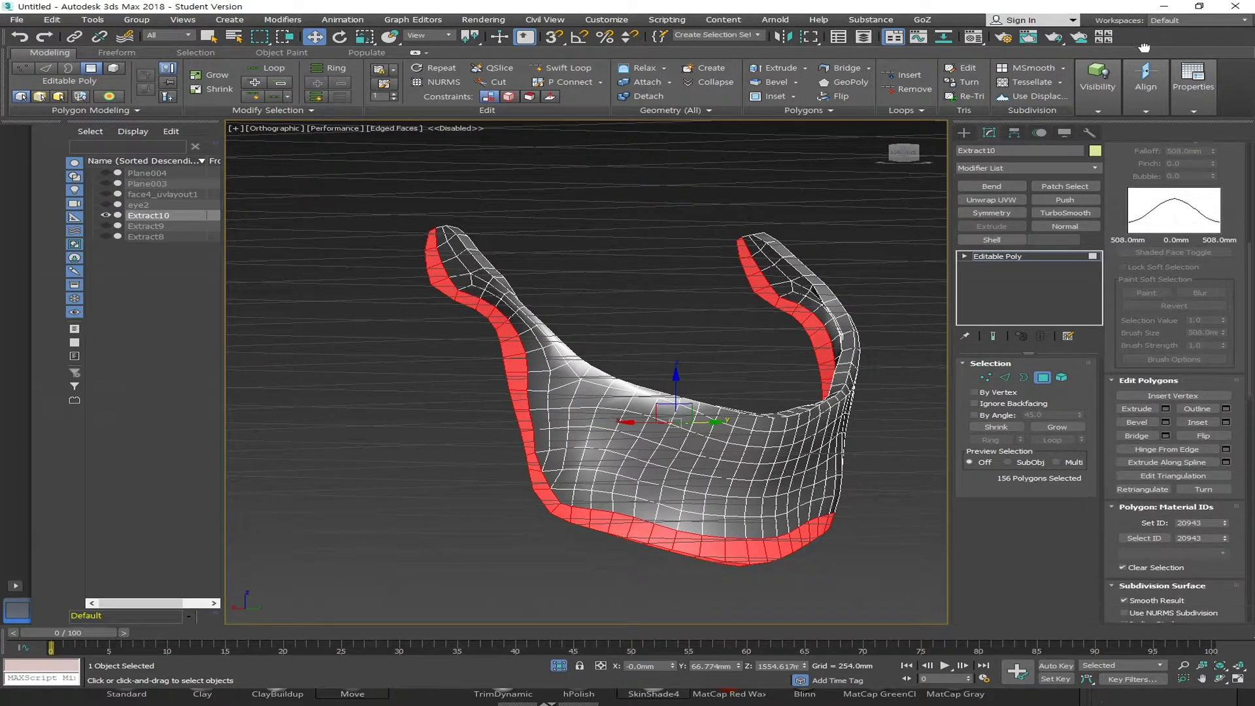
pyautogui.click(1165, 409)
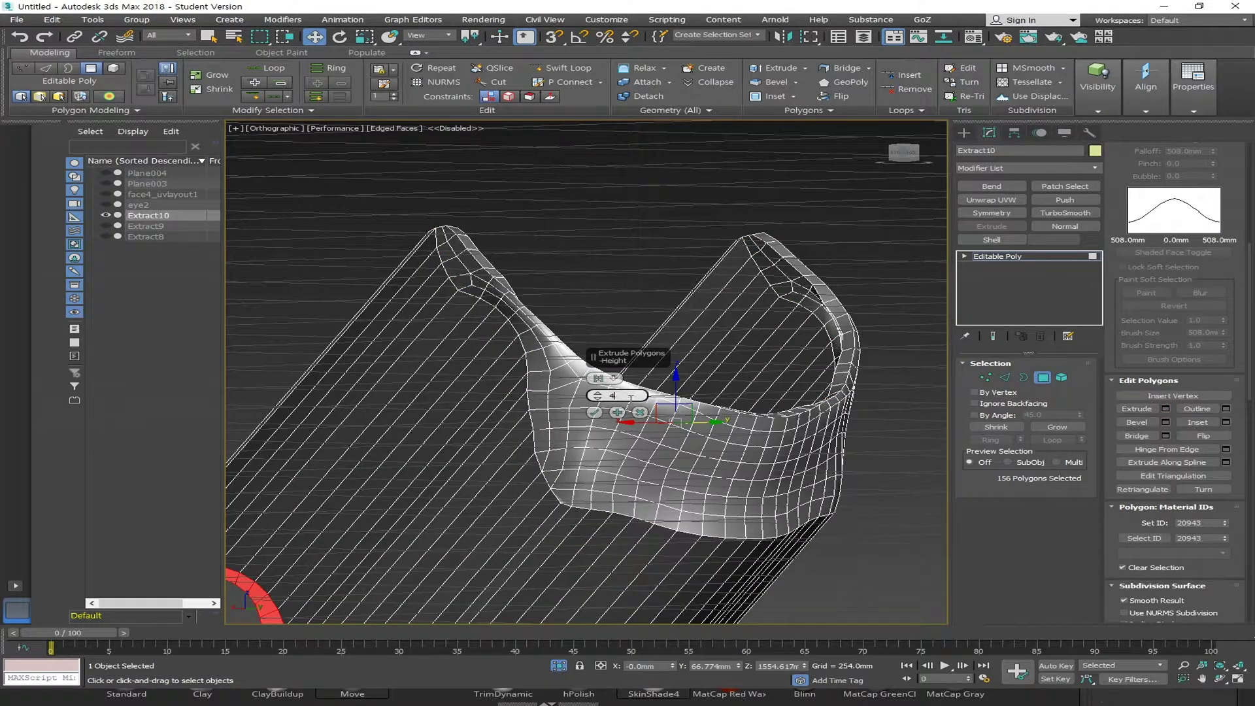
pyautogui.write('4')
pyautogui.press('Return')
pyautogui.click(613, 381)
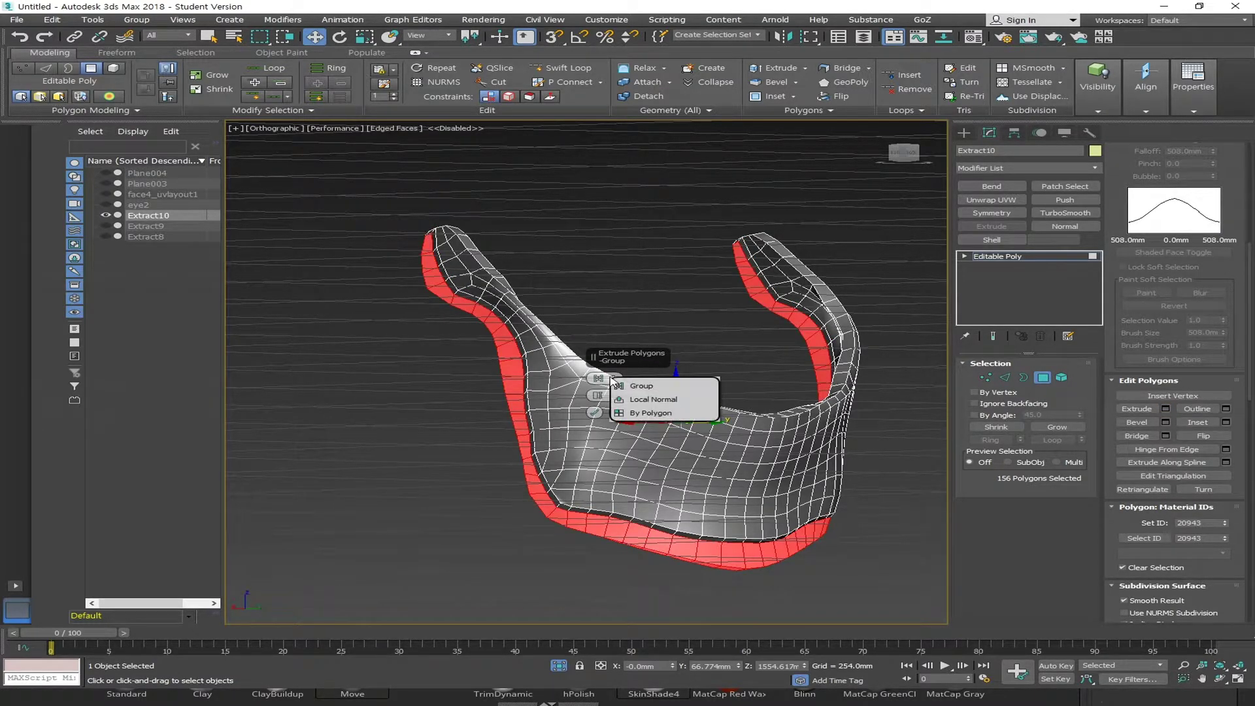
pyautogui.click(626, 394)
pyautogui.keyDown('alt'); pyautogui.moveTo(627, 451); pyautogui.dragTo(571, 431, button='middle'); pyautogui.keyUp('alt')
pyautogui.click(594, 412)
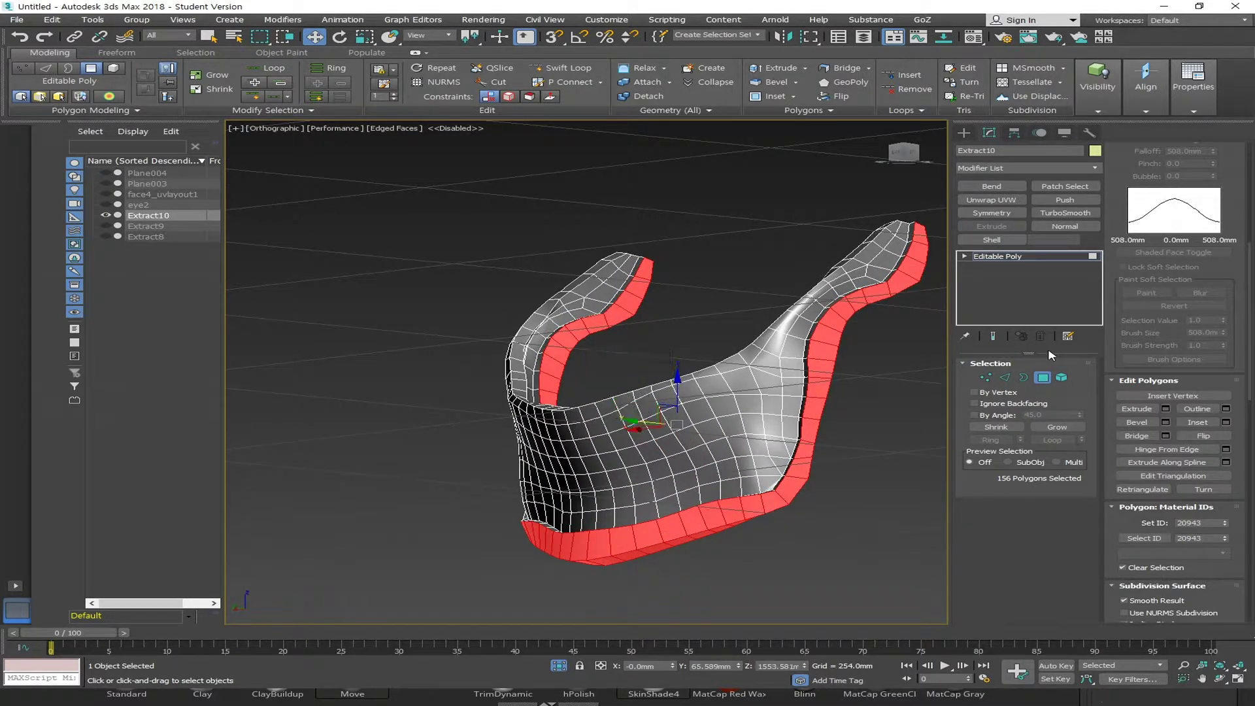
pyautogui.click(1046, 377)
# - Unhide all objects to bring the head and the other helmet parts back into view
pyautogui.rightClick(862, 418)
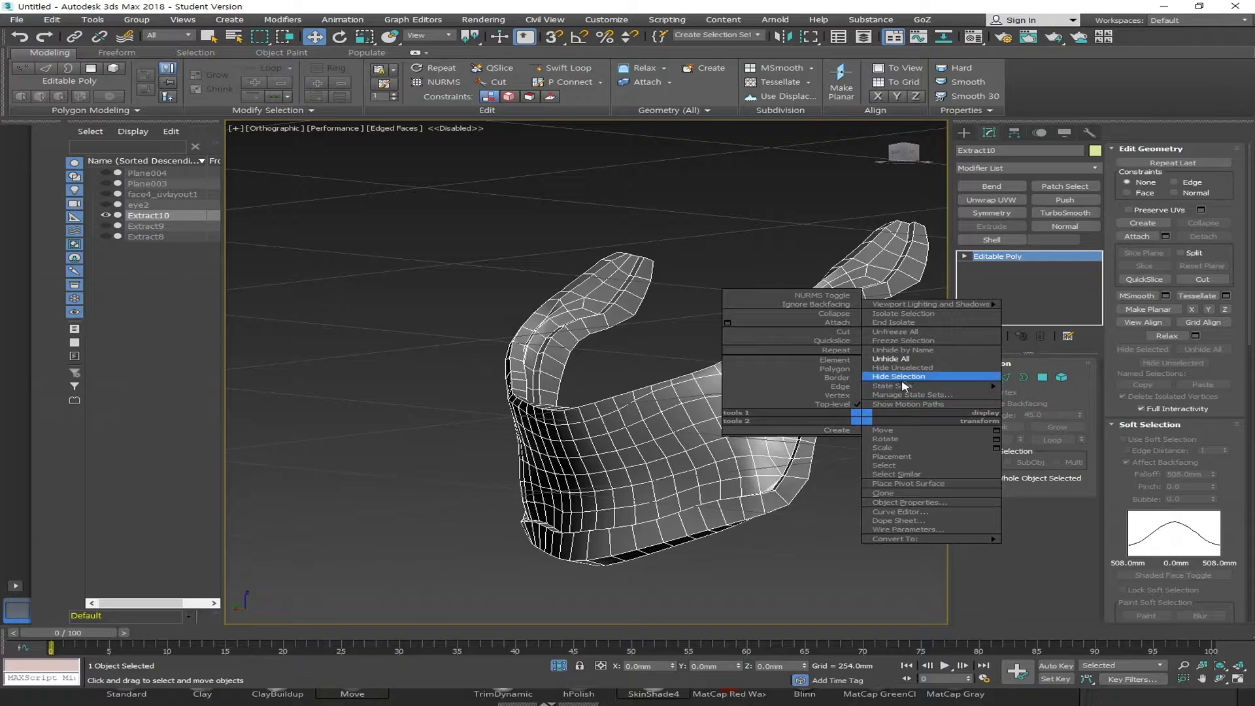
pyautogui.click(906, 359)
pyautogui.keyDown('alt'); pyautogui.moveTo(906, 364); pyautogui.dragTo(511, 371, button='middle'); pyautogui.keyUp('alt')
pyautogui.scroll(-3, 539, 383)
pyautogui.scroll(2, 578, 410)
pyautogui.scroll(2, 614, 307)
pyautogui.scroll(2, 511, 371)
# - Select the mirrored eye guard around the eyes and isolate it
pyautogui.click(536, 306)
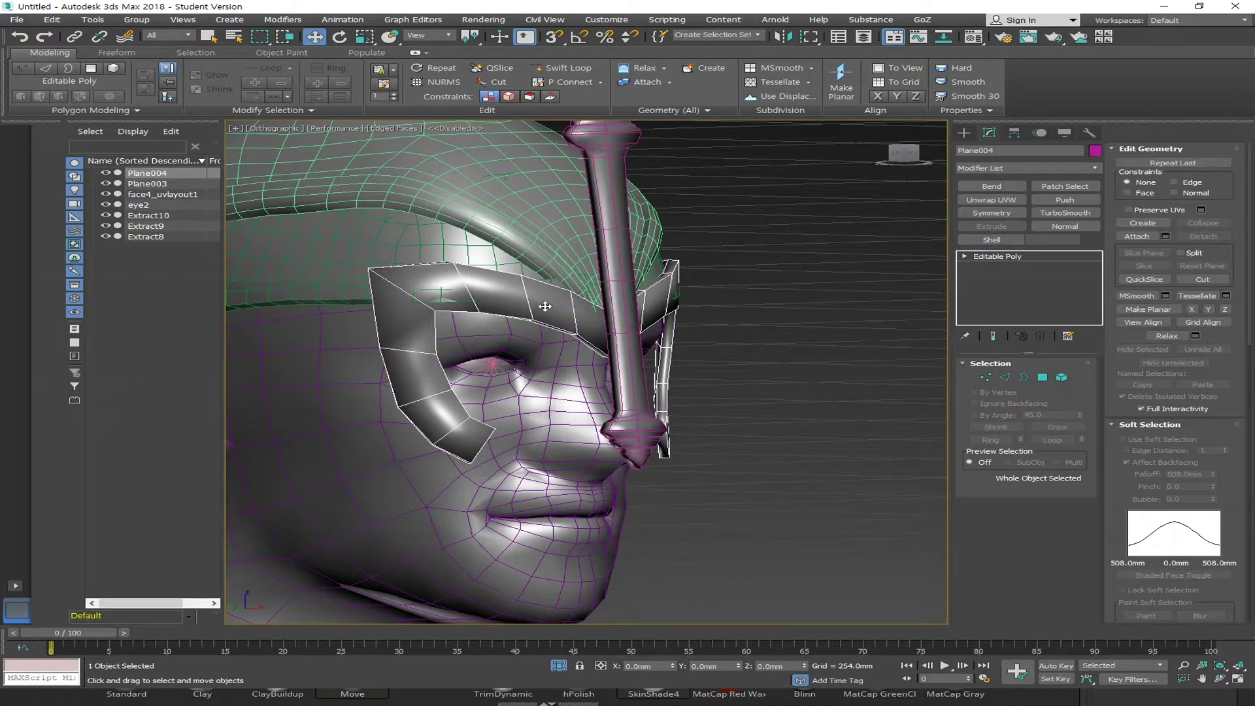
pyautogui.hotkey('alt', 'q')
pyautogui.keyDown('alt'); pyautogui.moveTo(554, 316); pyautogui.dragTo(571, 405, button='middle'); pyautogui.keyUp('alt')
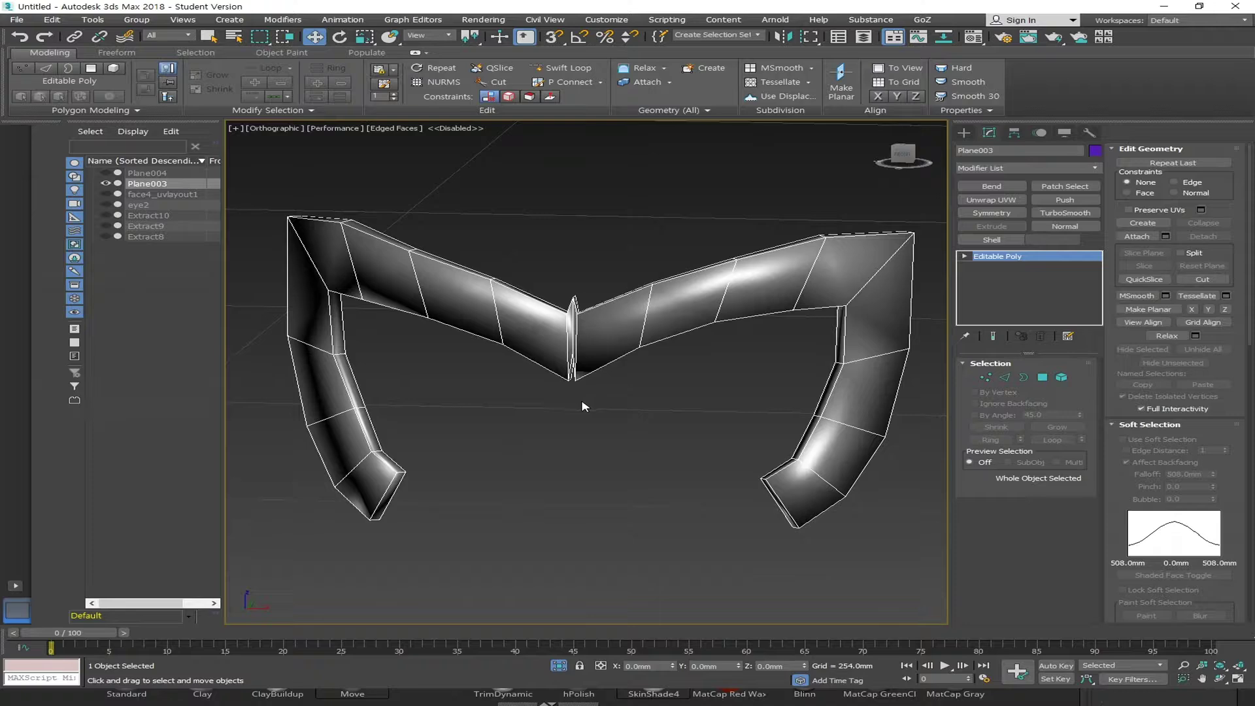
# - Delete the stray upper and lower vertices in the centre gap between the two eye guard halves
pyautogui.press('f')
pyautogui.scroll(3, 608, 383)
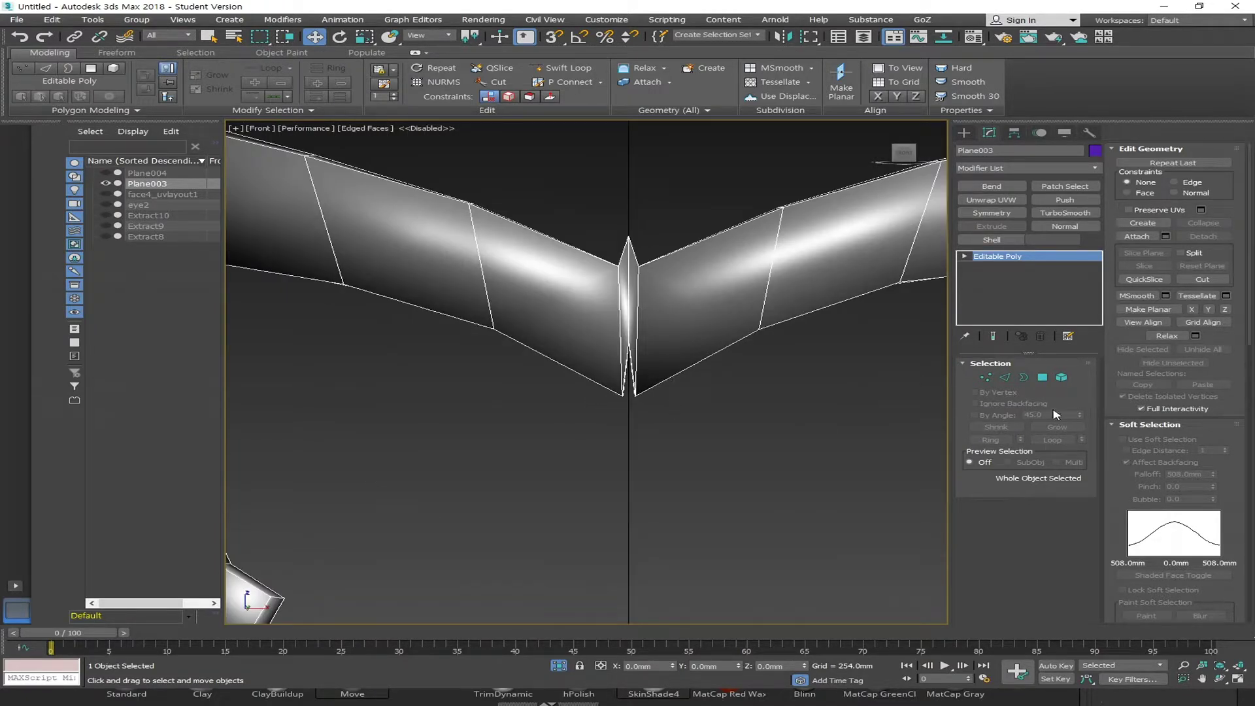
pyautogui.click(983, 377)
pyautogui.moveTo(622, 216); pyautogui.dragTo(666, 257)
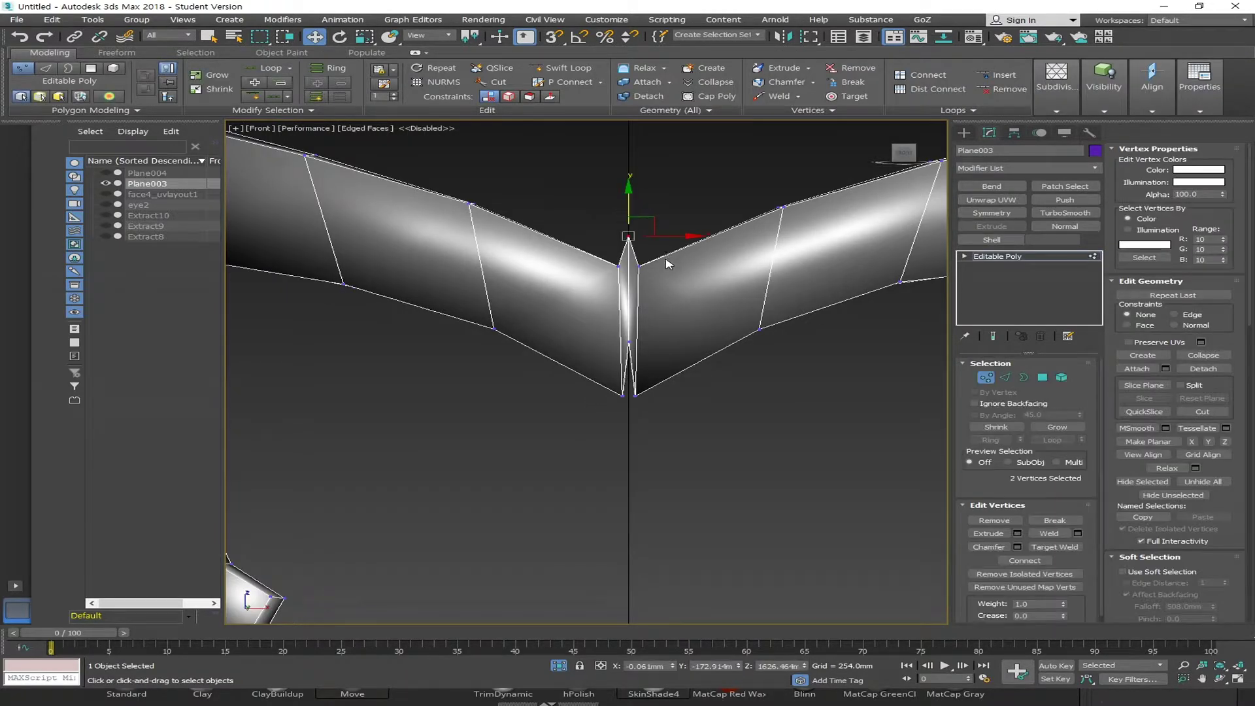
pyautogui.press('Delete')
pyautogui.moveTo(617, 337); pyautogui.dragTo(644, 357)
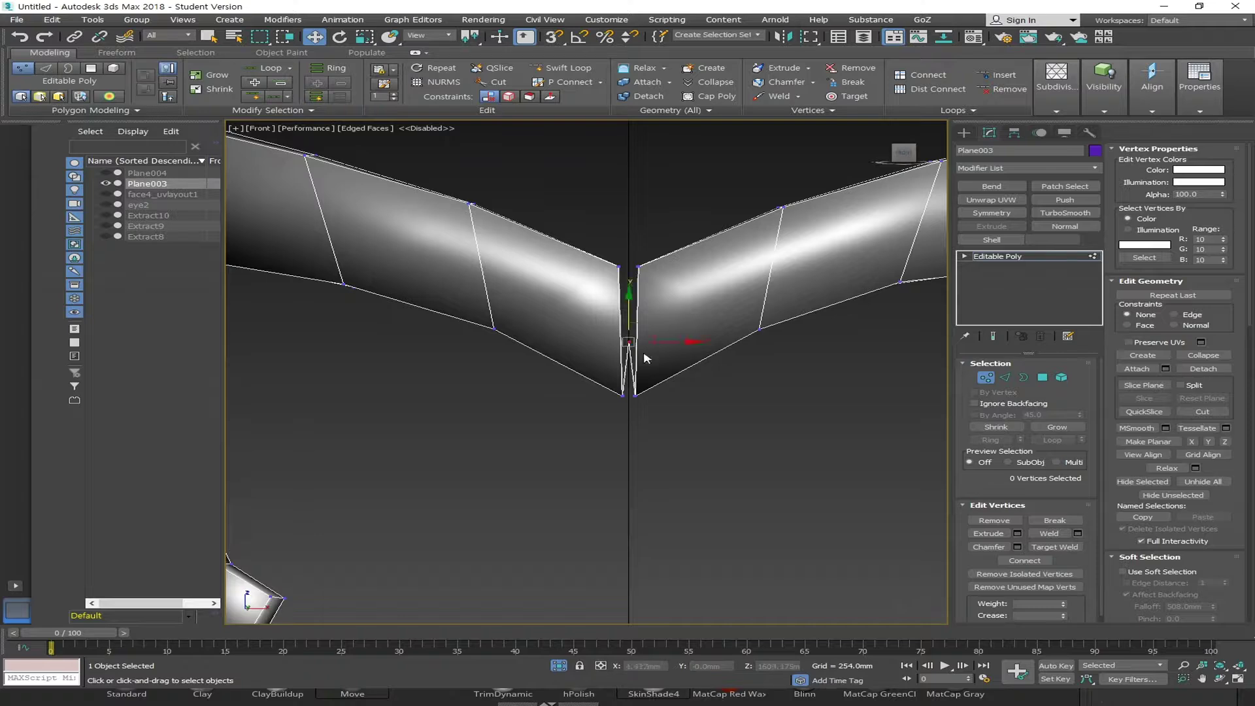
pyautogui.press('Delete')
# - Collapse the front and back vertex pairs at the top of the eye guard's centre gap
pyautogui.moveTo(651, 404)
pyautogui.keyDown('alt'); pyautogui.mouseDown(button='middle')
pyautogui.moveTo(575, 435)
pyautogui.moveTo(644, 499)
pyautogui.moveTo(658, 414)
pyautogui.mouseUp(button='middle'); pyautogui.keyUp('alt')
pyautogui.hotkey('shift', 'z')
pyautogui.moveTo(595, 248); pyautogui.dragTo(709, 335)
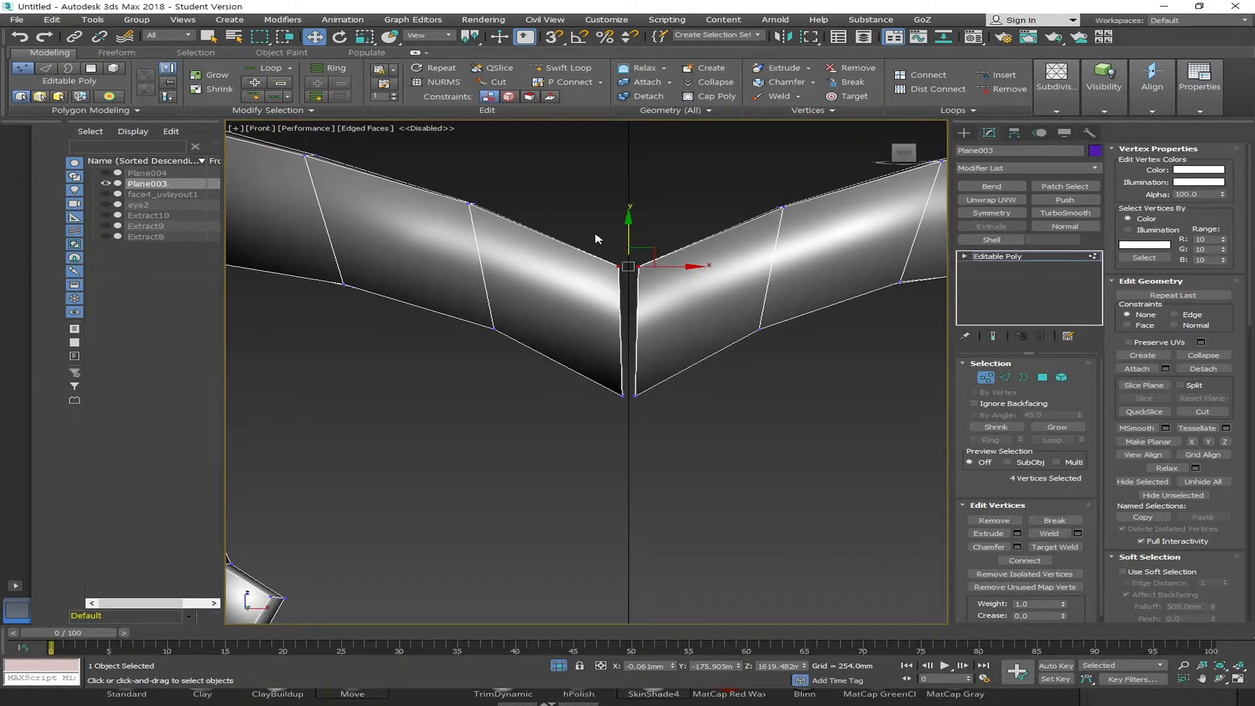
pyautogui.keyDown('alt'); pyautogui.moveTo(641, 304); pyautogui.dragTo(611, 290, button='middle'); pyautogui.keyUp('alt')
pyautogui.click(640, 282)
pyautogui.moveTo(614, 266); pyautogui.dragTo(675, 285)
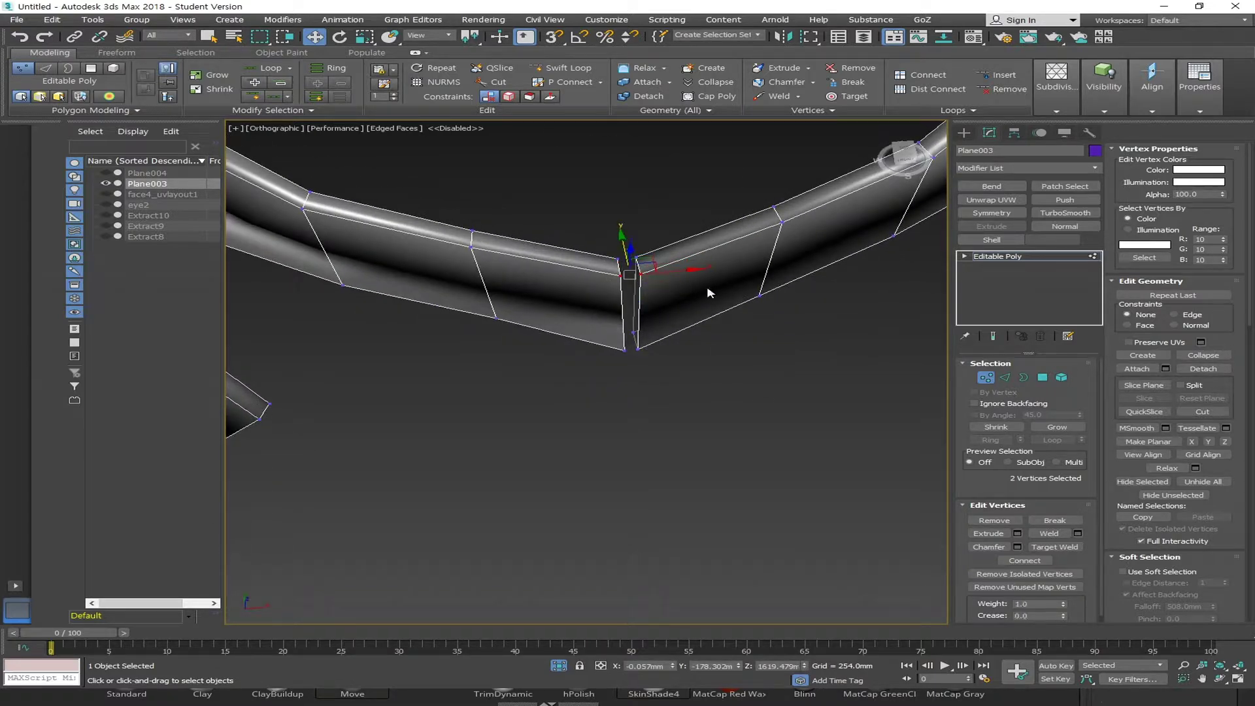
pyautogui.click(1203, 355)
pyautogui.keyDown('alt'); pyautogui.moveTo(640, 275); pyautogui.dragTo(647, 295, button='middle'); pyautogui.keyUp('alt')
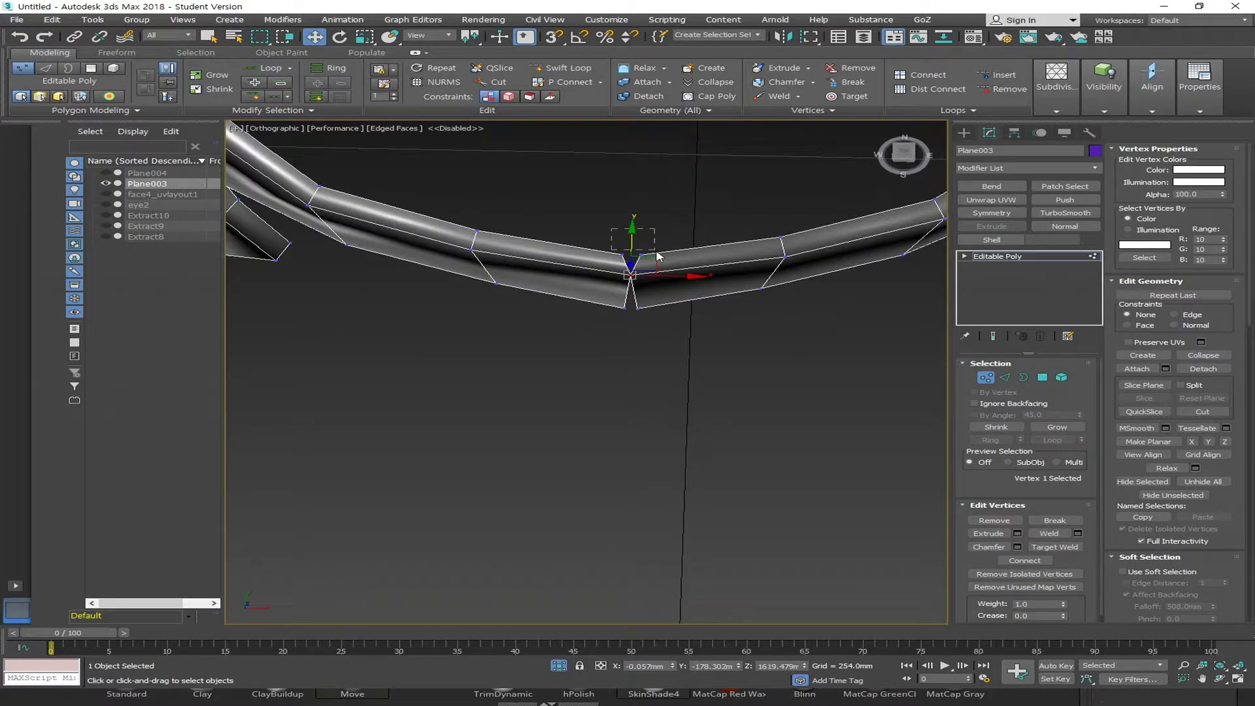
pyautogui.click(1203, 355)
# - Collapse the front and back vertex pairs at the bottom of the eye guard's centre gap, closing the seam
pyautogui.keyDown('alt'); pyautogui.moveTo(702, 307); pyautogui.dragTo(709, 356, button='middle'); pyautogui.keyUp('alt')
pyautogui.moveTo(654, 337); pyautogui.dragTo(575, 364)
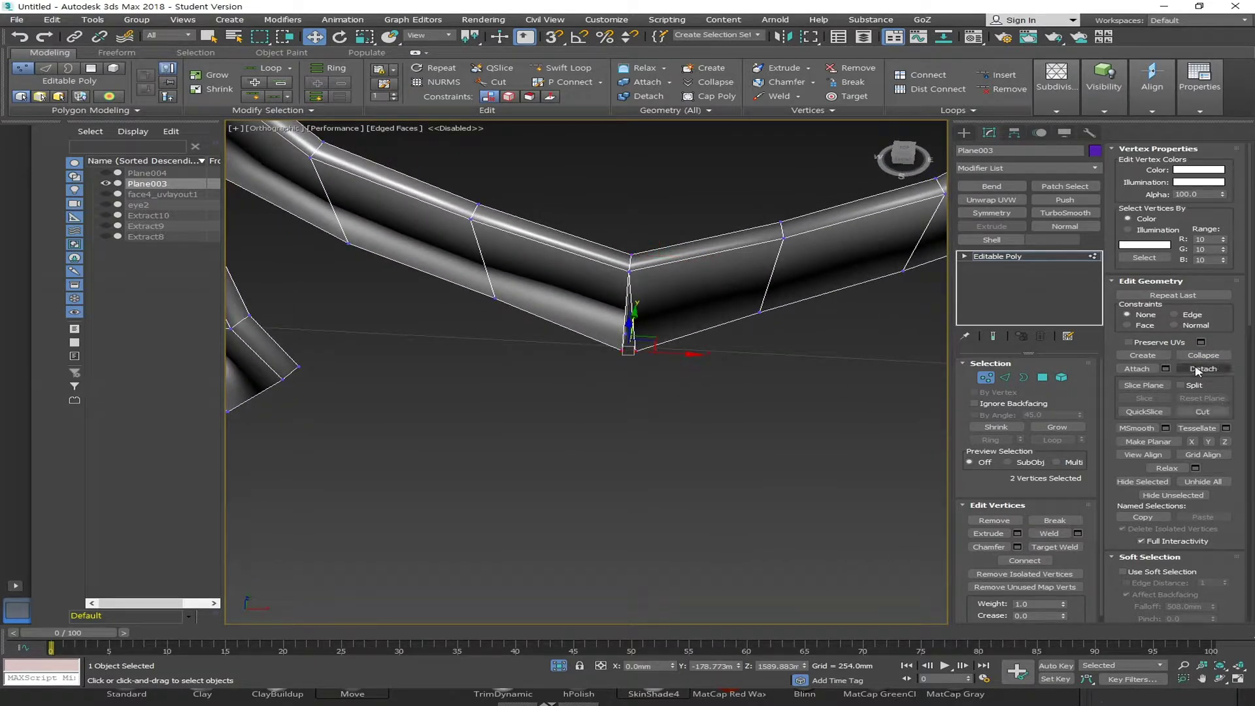
pyautogui.click(1202, 355)
pyautogui.keyDown('alt'); pyautogui.moveTo(666, 425); pyautogui.dragTo(665, 329, button='middle'); pyautogui.keyUp('alt')
pyautogui.moveTo(678, 368); pyautogui.dragTo(676, 366)
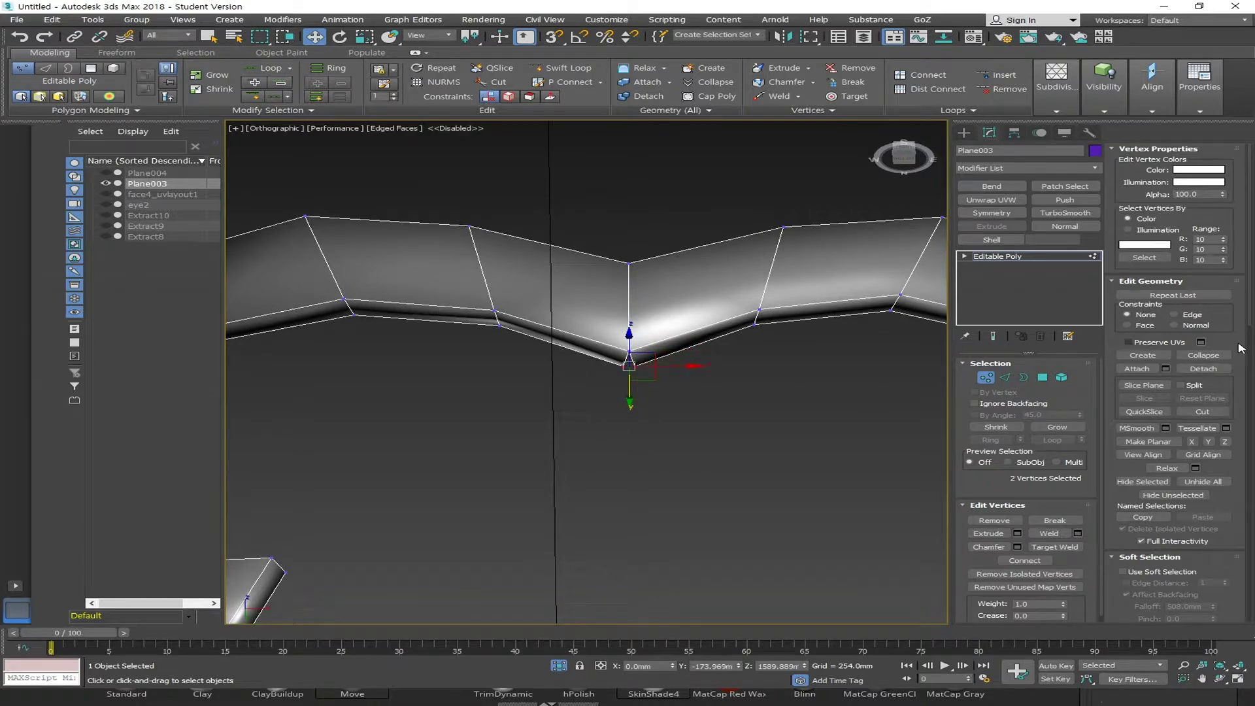
pyautogui.keyDown('alt'); pyautogui.moveTo(612, 236); pyautogui.dragTo(1251, 377, button='middle'); pyautogui.keyUp('alt')
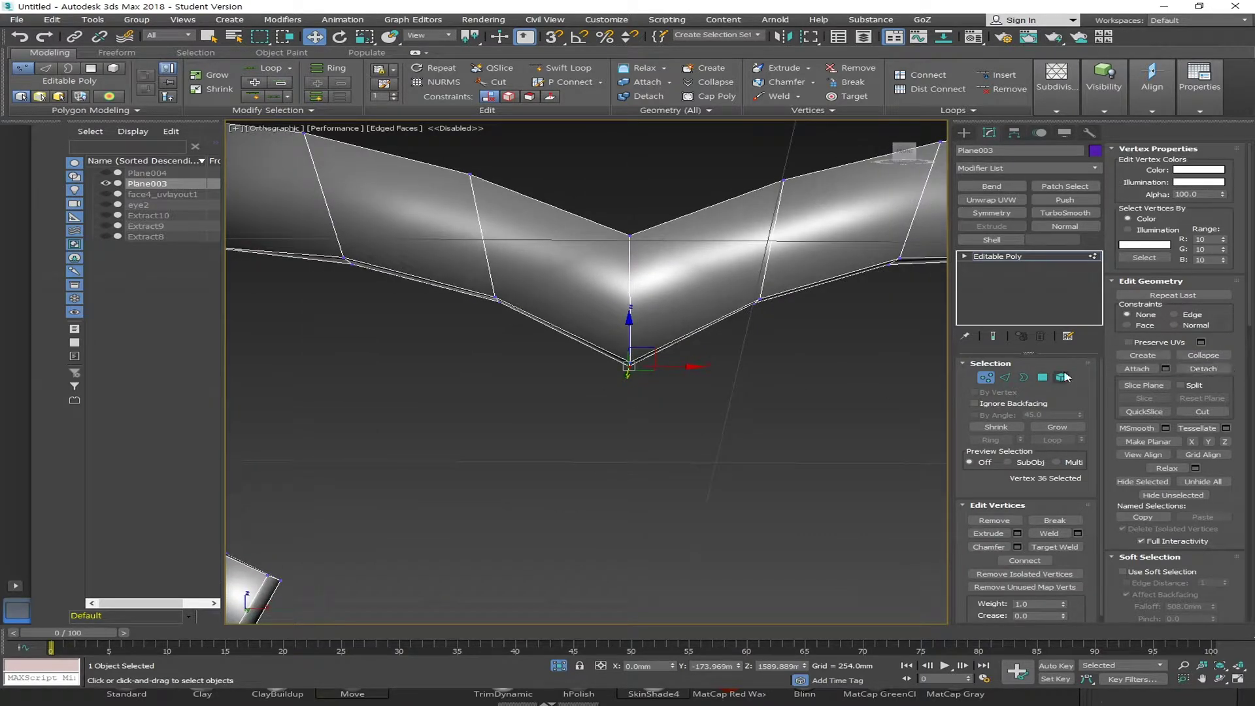
# - Select the outer front faces of the whole eye guard at polygon level, including both end caps
pyautogui.click(986, 377)
pyautogui.click(1042, 377)
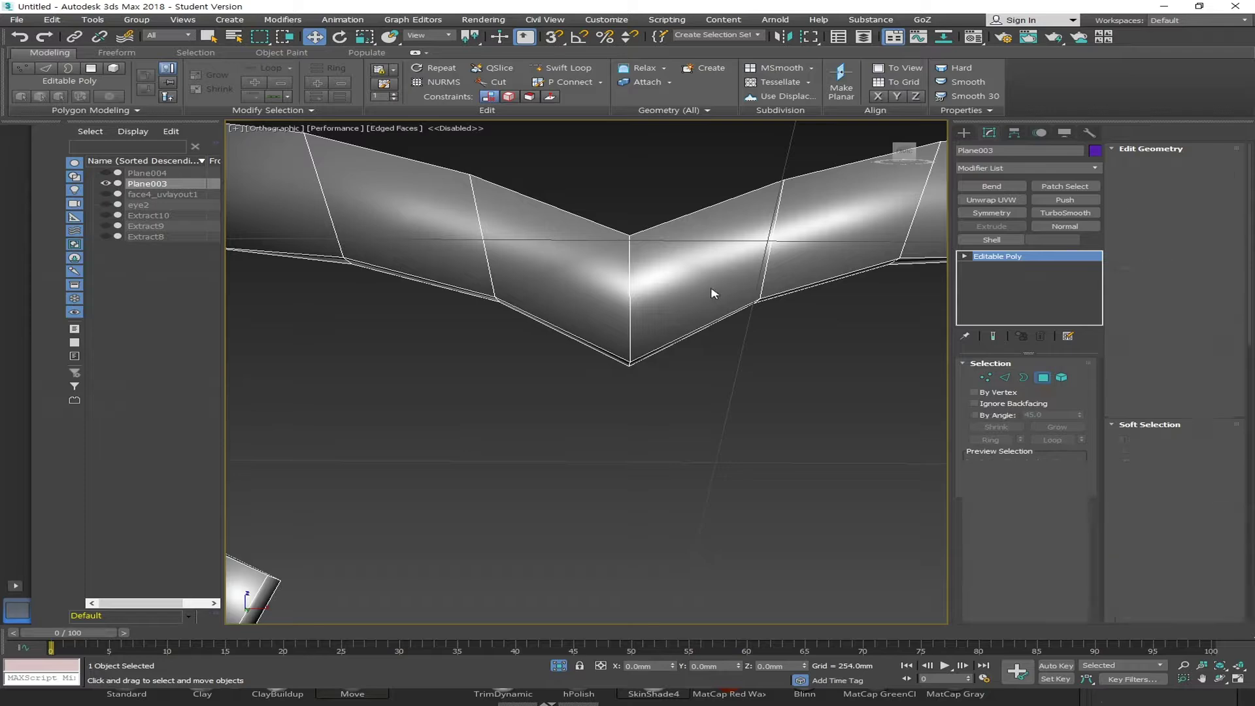
pyautogui.click(702, 297)
pyautogui.scroll(-5, 706, 379)
pyautogui.hotkey('ctrl', 'a')
pyautogui.keyDown('alt'); pyautogui.moveTo(664, 376); pyautogui.dragTo(694, 409, button='middle'); pyautogui.keyUp('alt')
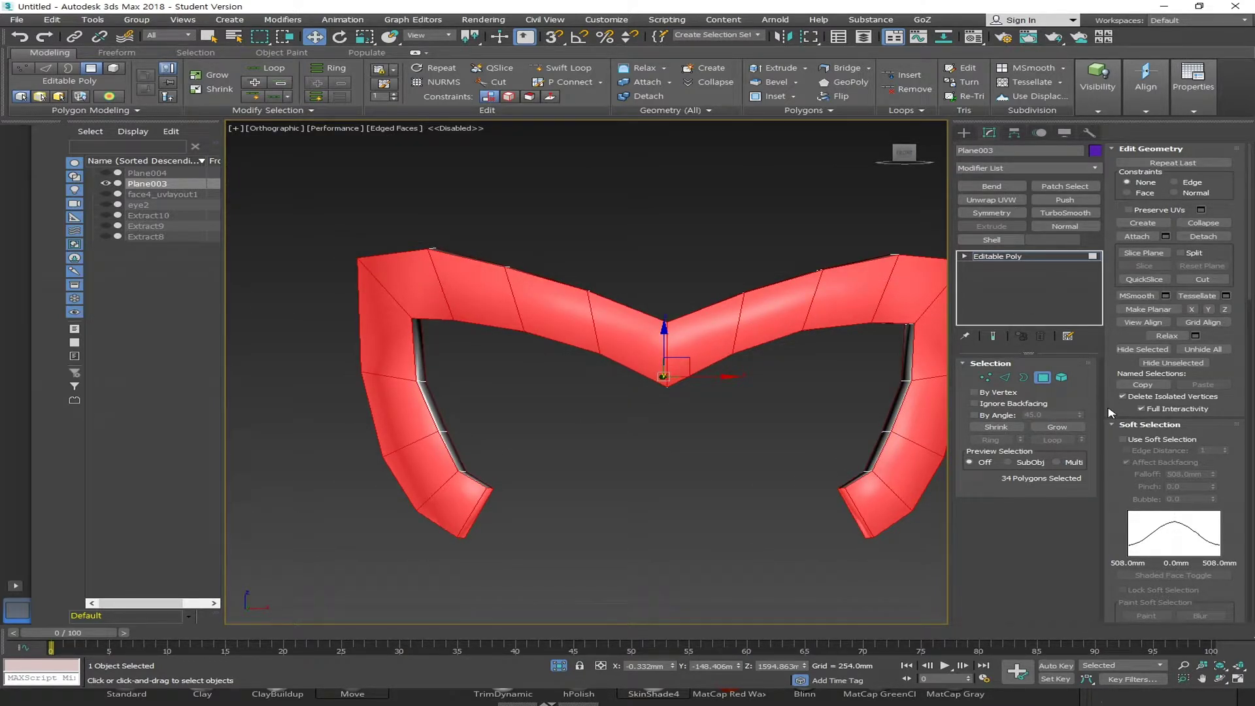
# - Try to inset the eye guard's front faces together with both end caps
pyautogui.scroll(-3, 1111, 426)
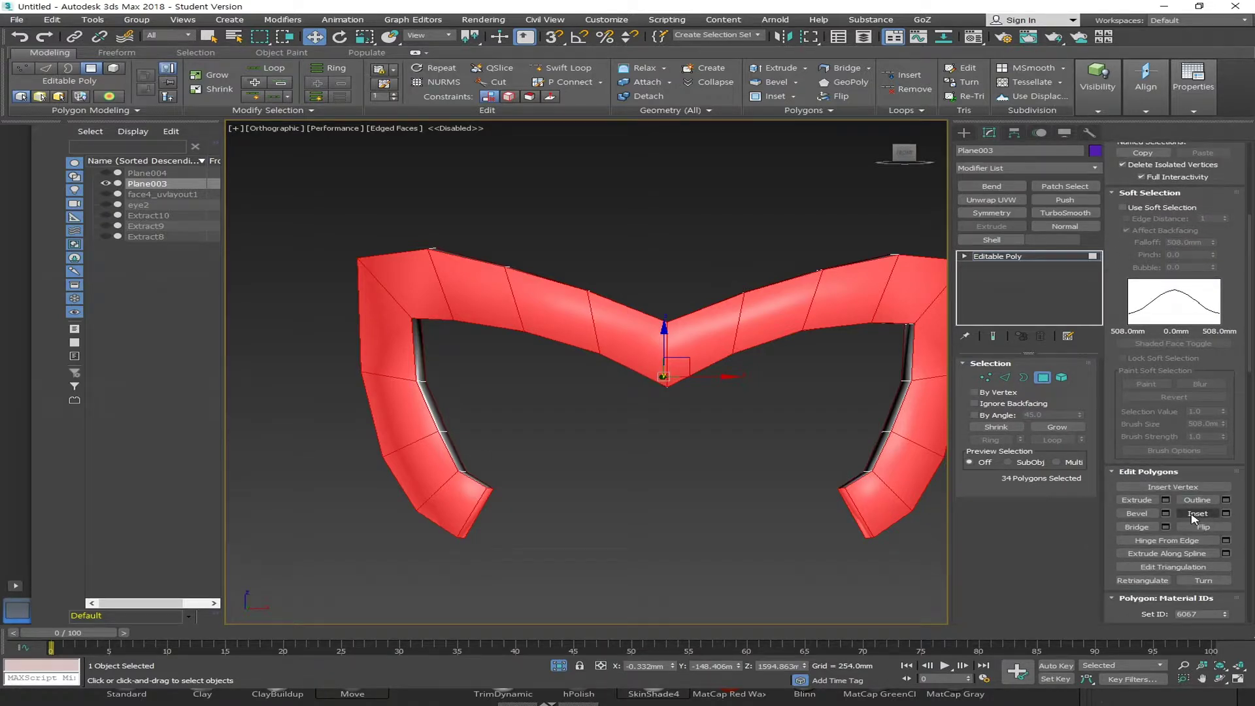
pyautogui.click(1197, 513)
pyautogui.moveTo(755, 340); pyautogui.dragTo(756, 348)
pyautogui.hotkey('ctrl', 'z')
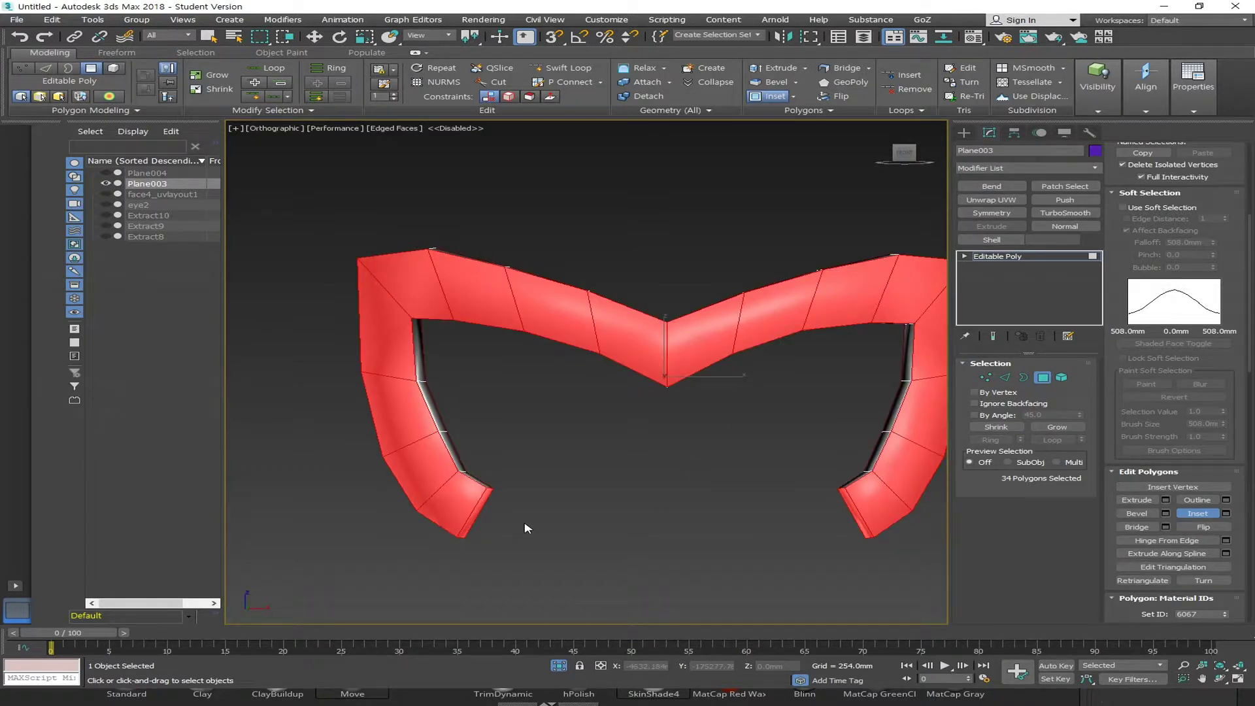
# - Deselect the two end cap polygons and inset the remaining front faces of the eye guard to form a narrow border
pyautogui.keyDown('alt'); pyautogui.click(481, 508); pyautogui.keyUp('alt')
pyautogui.keyDown('alt'); pyautogui.click(858, 526); pyautogui.keyUp('alt')
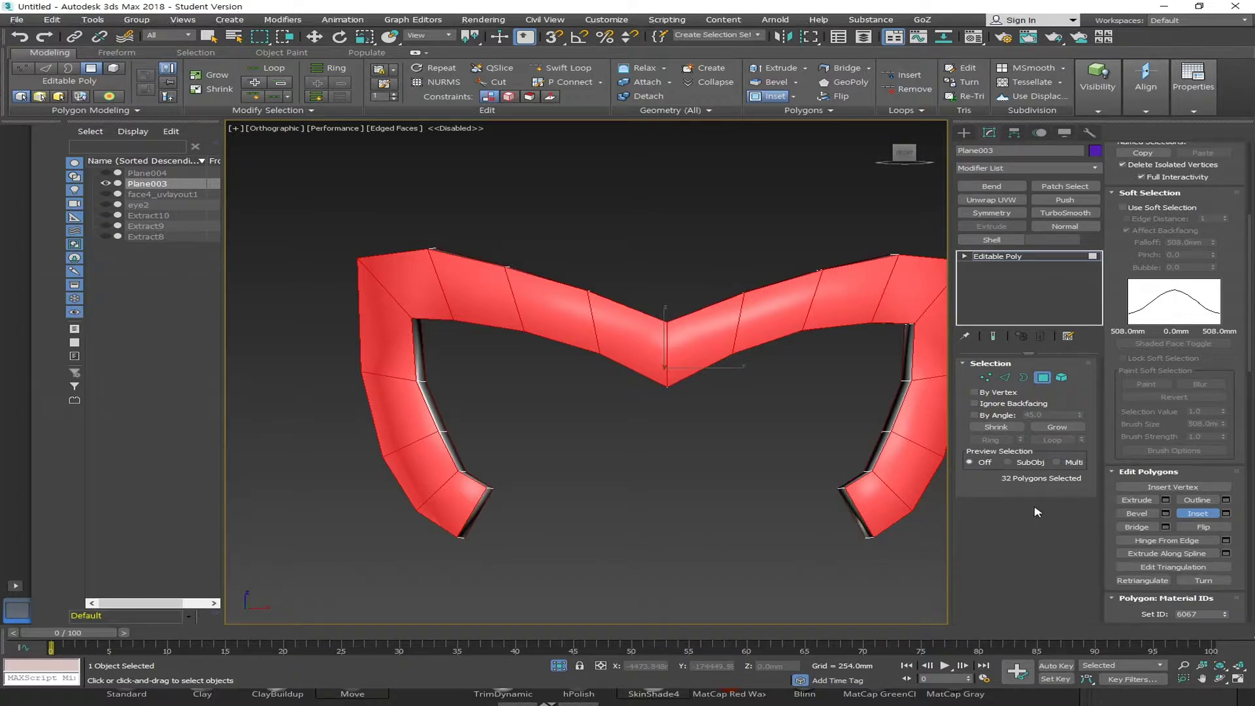
pyautogui.moveTo(691, 326); pyautogui.dragTo(696, 335)
pyautogui.keyDown('alt'); pyautogui.moveTo(694, 355); pyautogui.dragTo(719, 432, button='middle'); pyautogui.keyUp('alt')
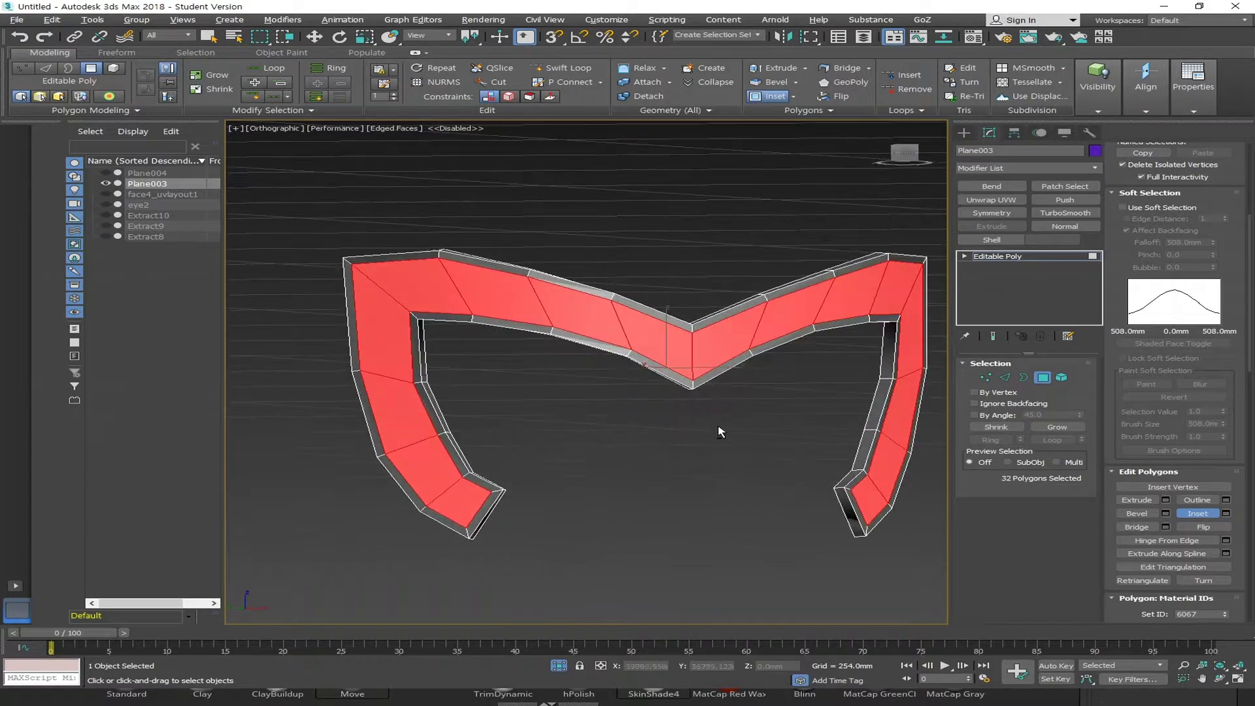
pyautogui.click(1043, 377)
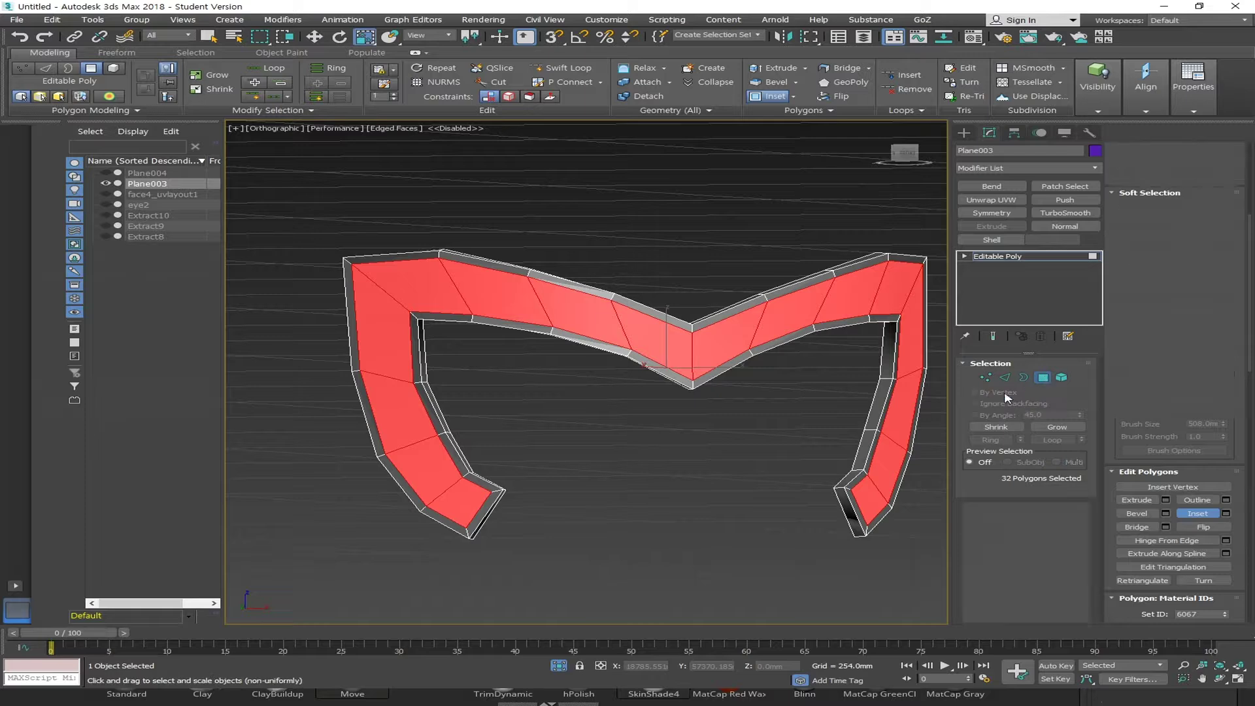
pyautogui.press('r')
pyautogui.click(1043, 377)
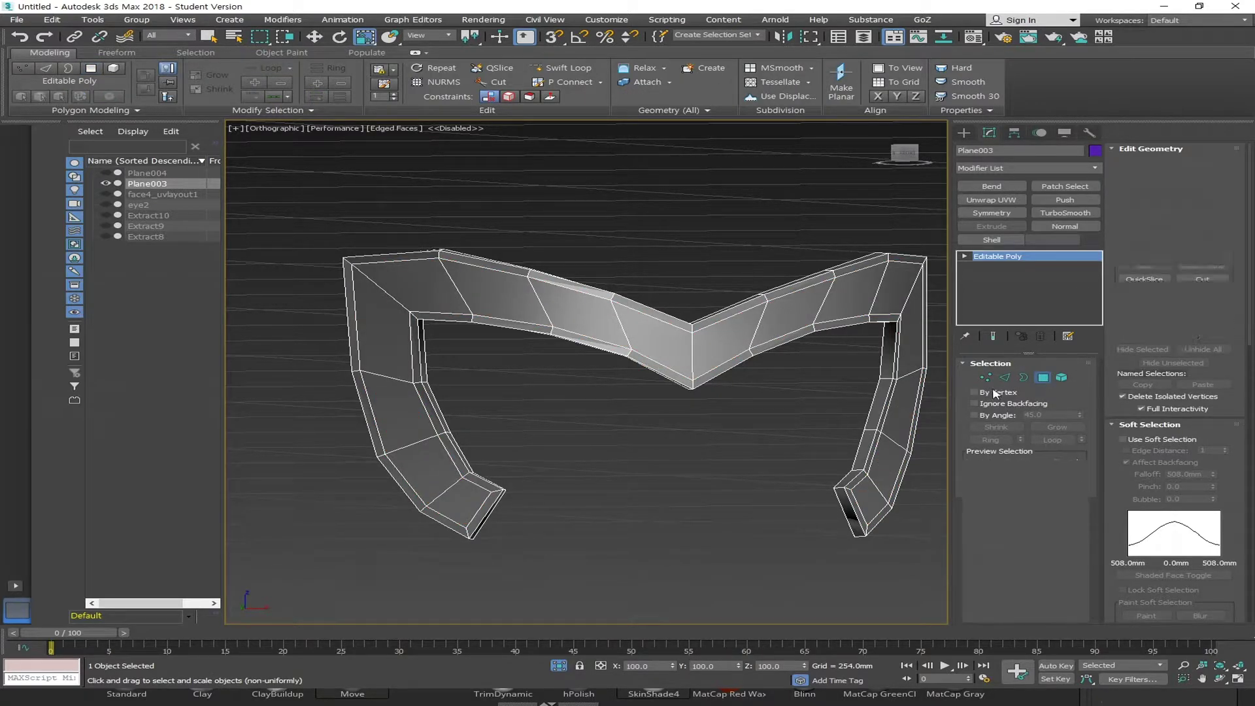
pyautogui.hotkey('ctrl', 'a')
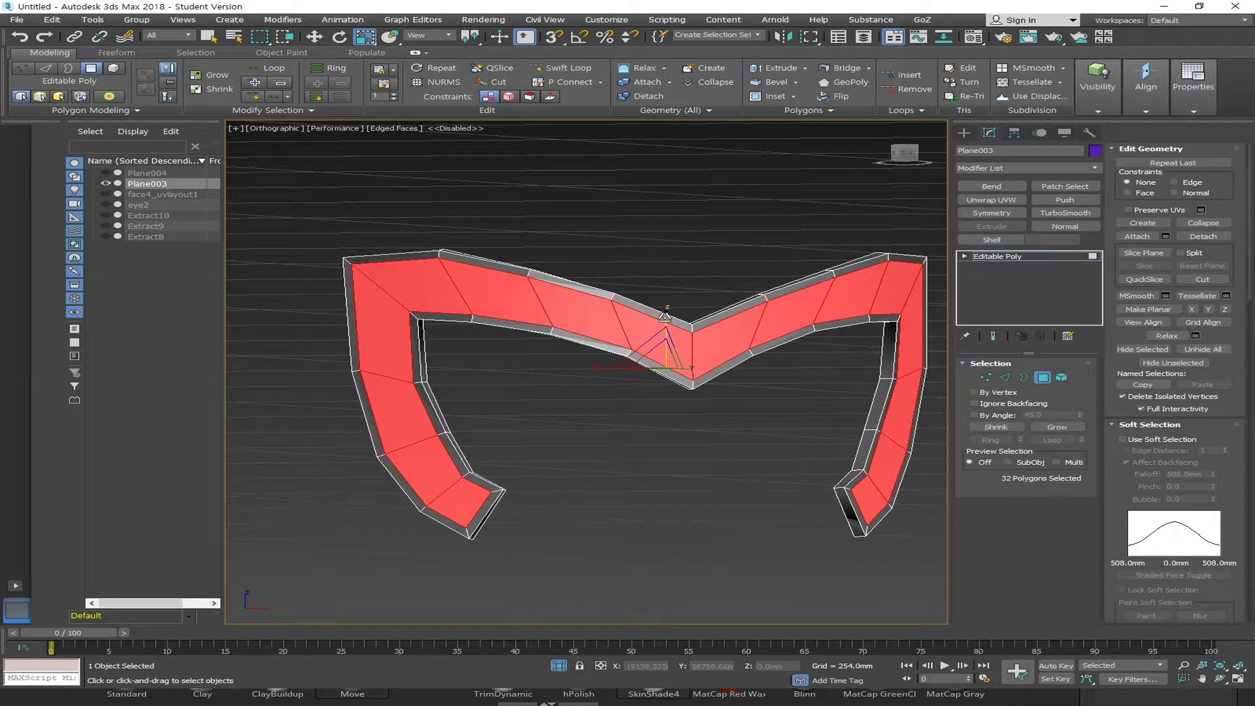
pyautogui.click(664, 317)
pyautogui.keyDown('ctrl'); pyautogui.click(583, 290); pyautogui.keyUp('ctrl')
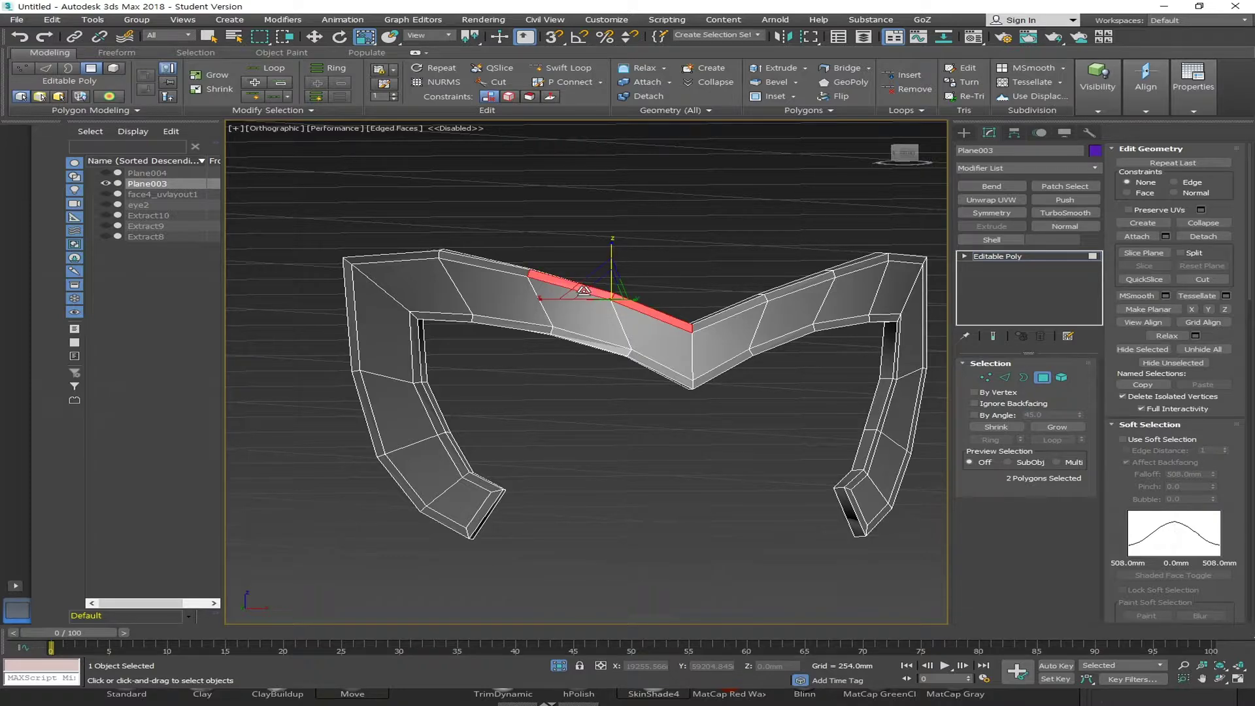
pyautogui.keyDown('shift'); pyautogui.click(496, 268); pyautogui.keyUp('shift')
pyautogui.keyDown('alt'); pyautogui.moveTo(642, 359); pyautogui.dragTo(715, 390, button='middle'); pyautogui.keyUp('alt')
pyautogui.click(714, 391)
# - Select the narrow border polygon loop around the eye guard's front and extrude it by 4 mm
pyautogui.click(684, 364)
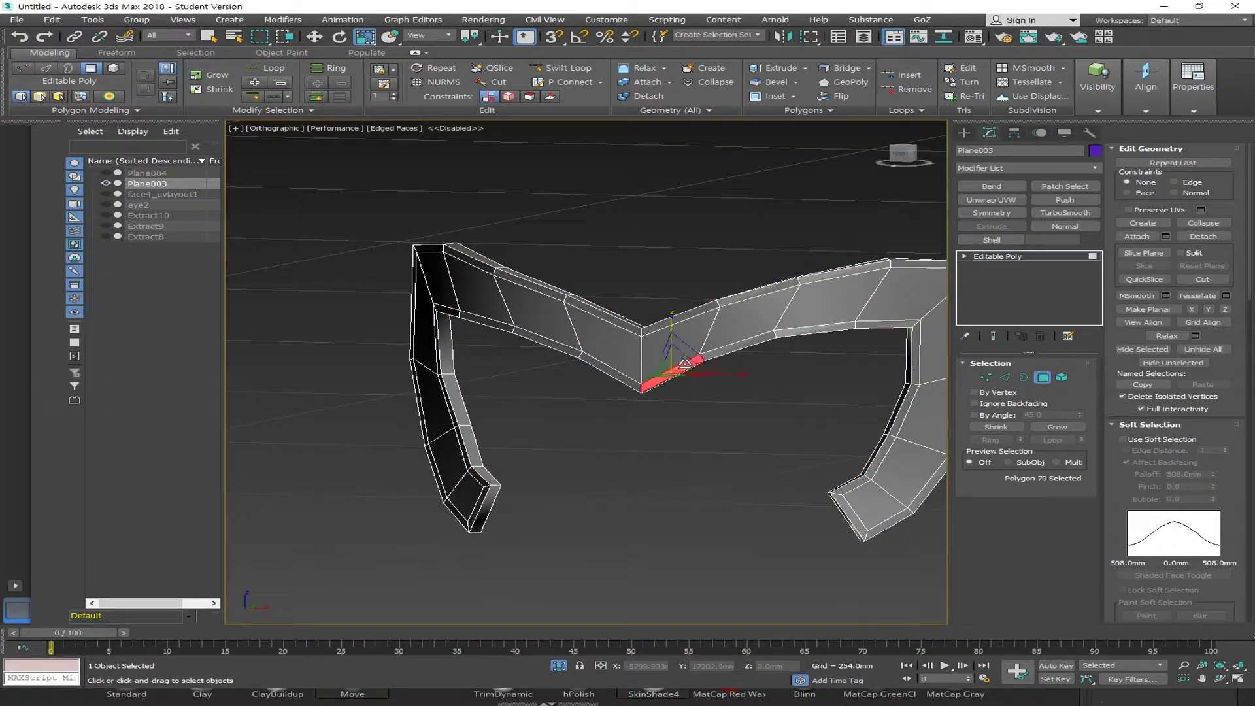
pyautogui.keyDown('shift'); pyautogui.click(709, 356); pyautogui.keyUp('shift')
pyautogui.keyDown('alt'); pyautogui.moveTo(709, 356); pyautogui.dragTo(759, 443, button='middle'); pyautogui.keyUp('alt')
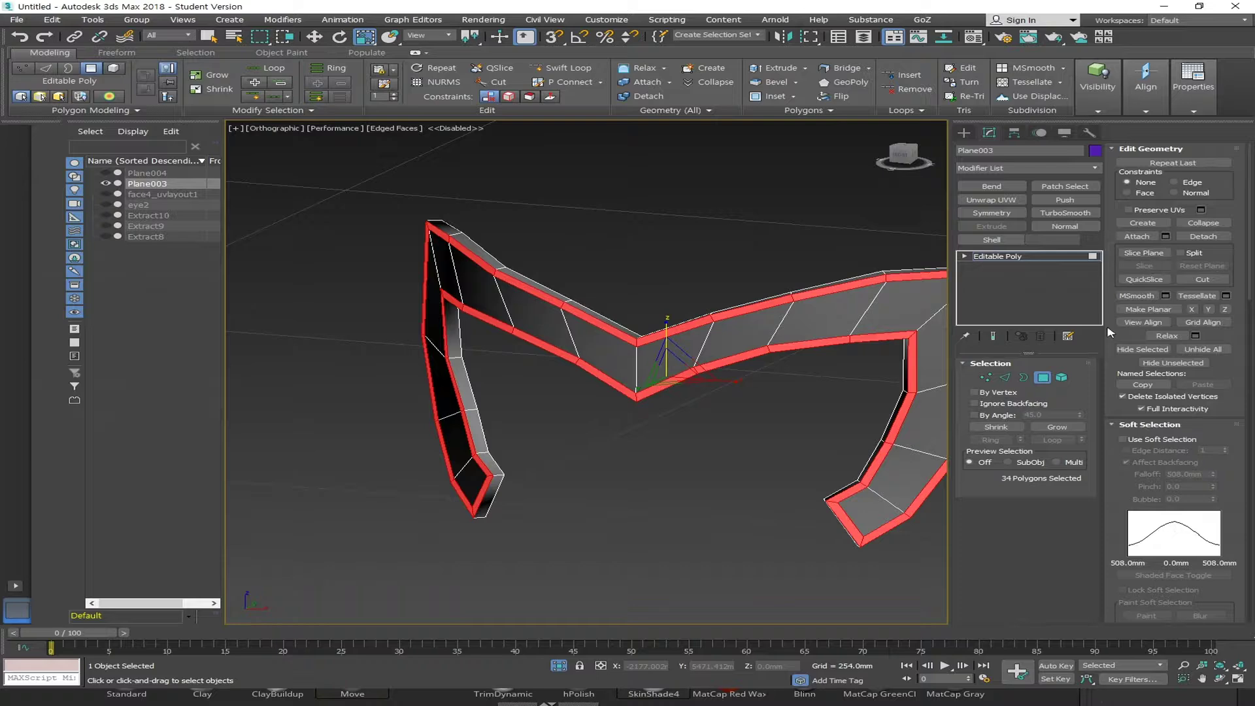
pyautogui.moveTo(1124, 398); pyautogui.dragTo(1102, 129)
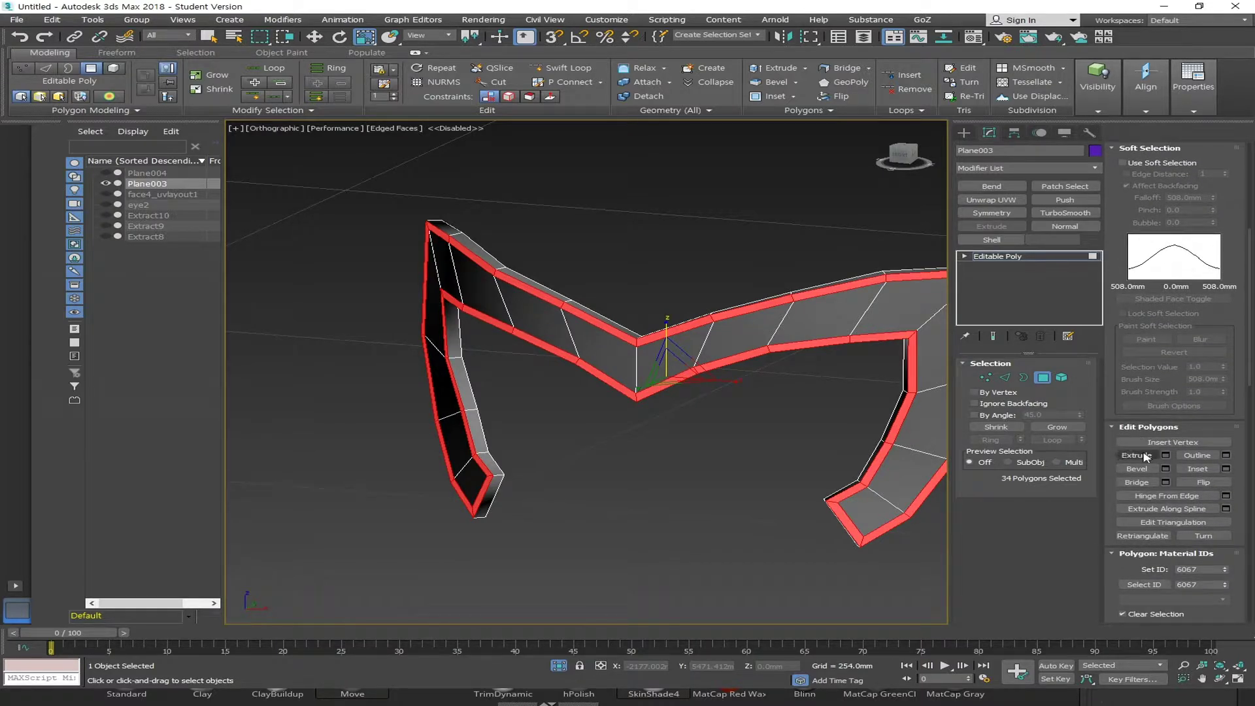
pyautogui.click(1166, 456)
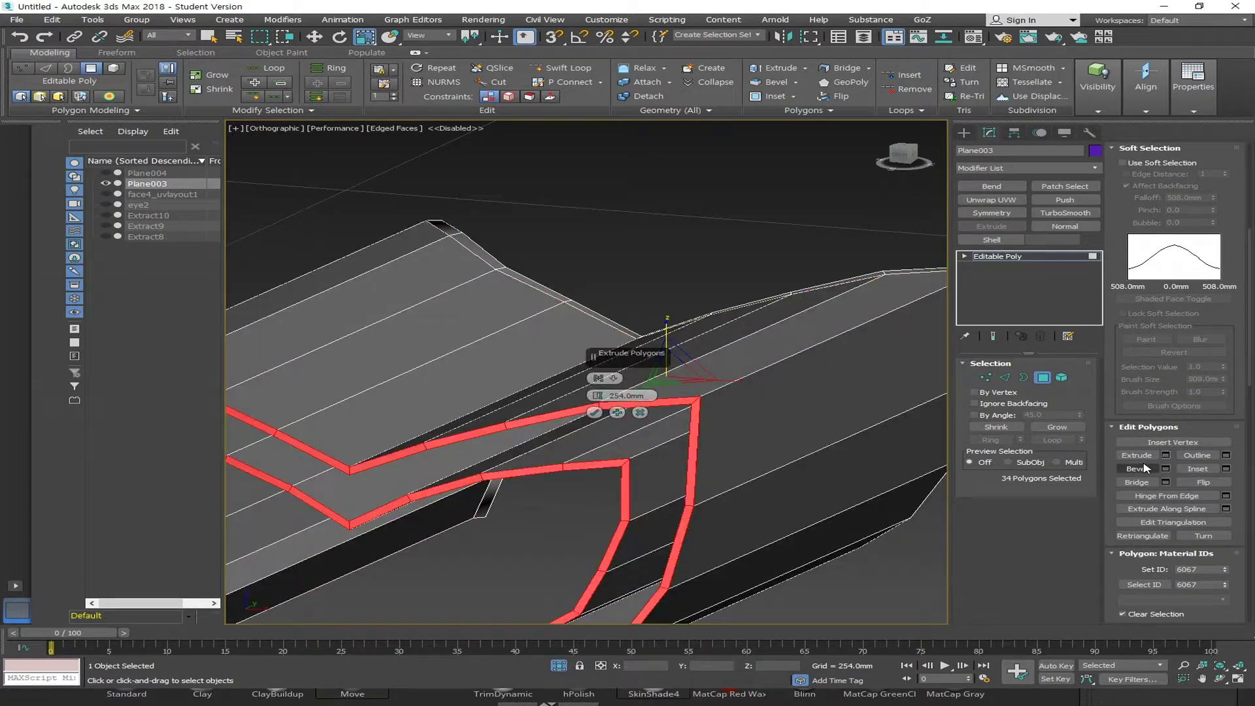
pyautogui.doubleClick(653, 394)
pyautogui.write('4')
pyautogui.press('Return')
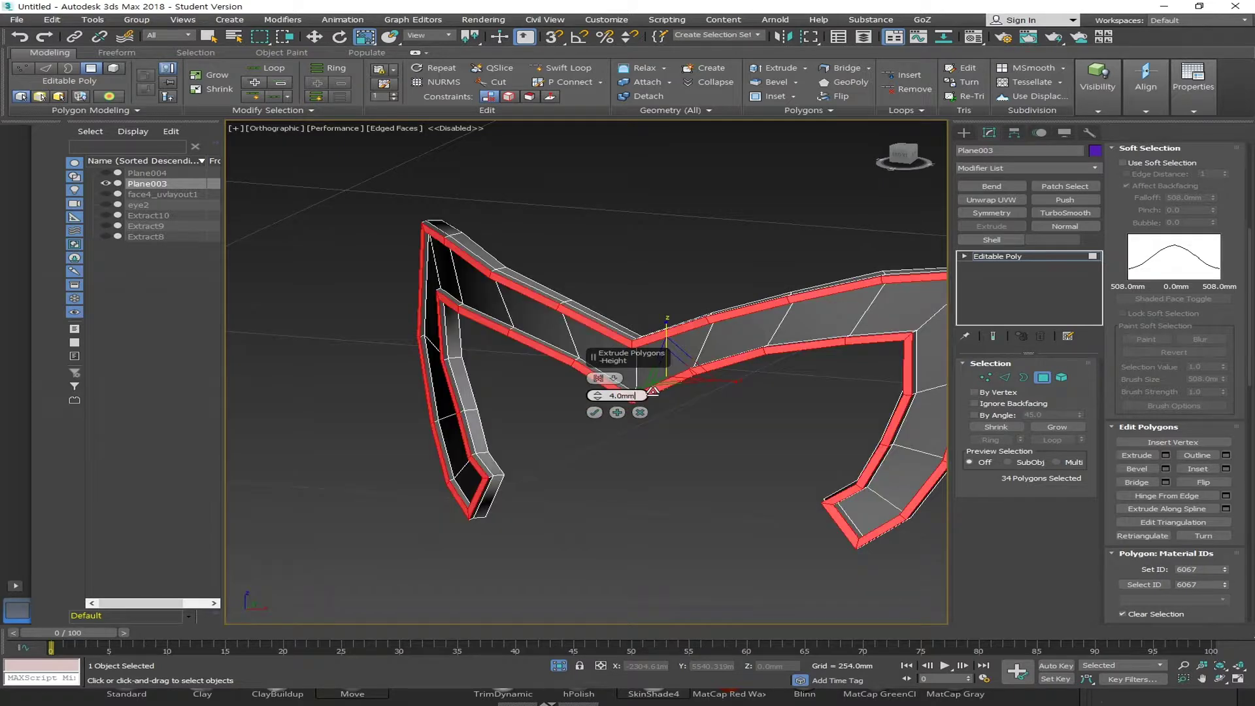
pyautogui.keyDown('alt'); pyautogui.moveTo(662, 497); pyautogui.dragTo(944, 393, button='middle'); pyautogui.keyUp('alt')
pyautogui.click(596, 413)
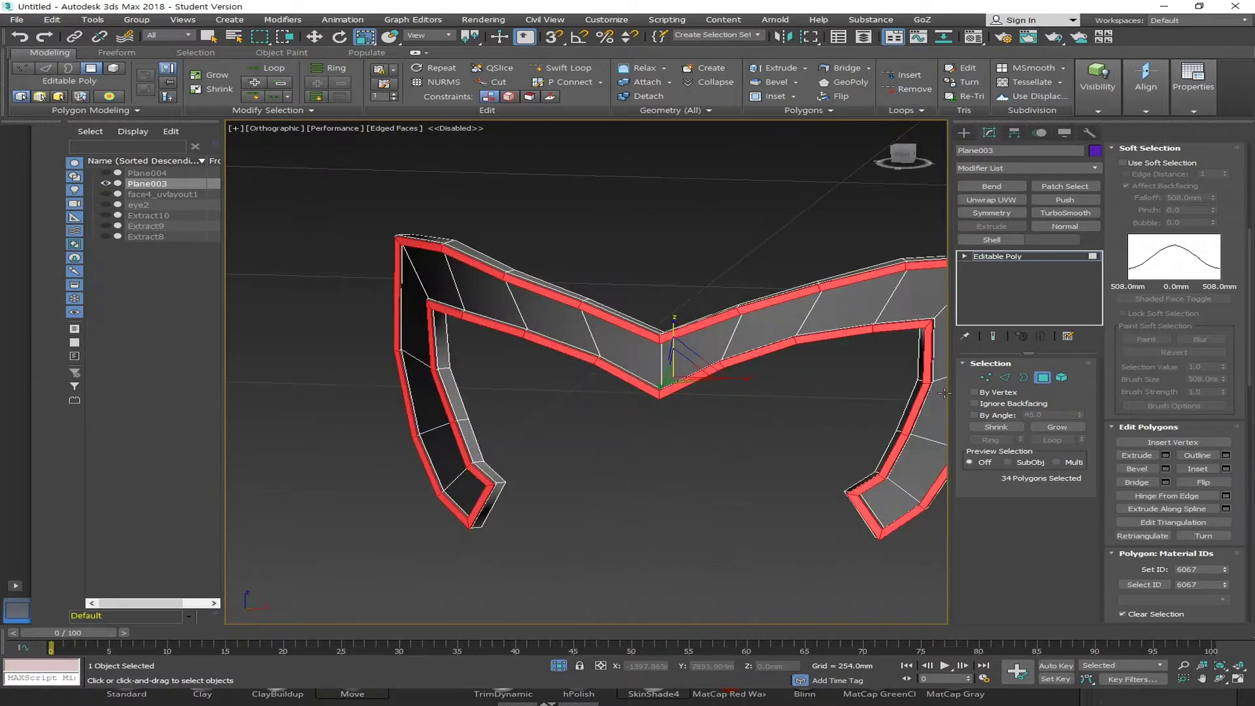
# - Finish editing the eye guard, unhide all objects and isolate the nose guard
pyautogui.click(1044, 377)
pyautogui.rightClick(757, 428)
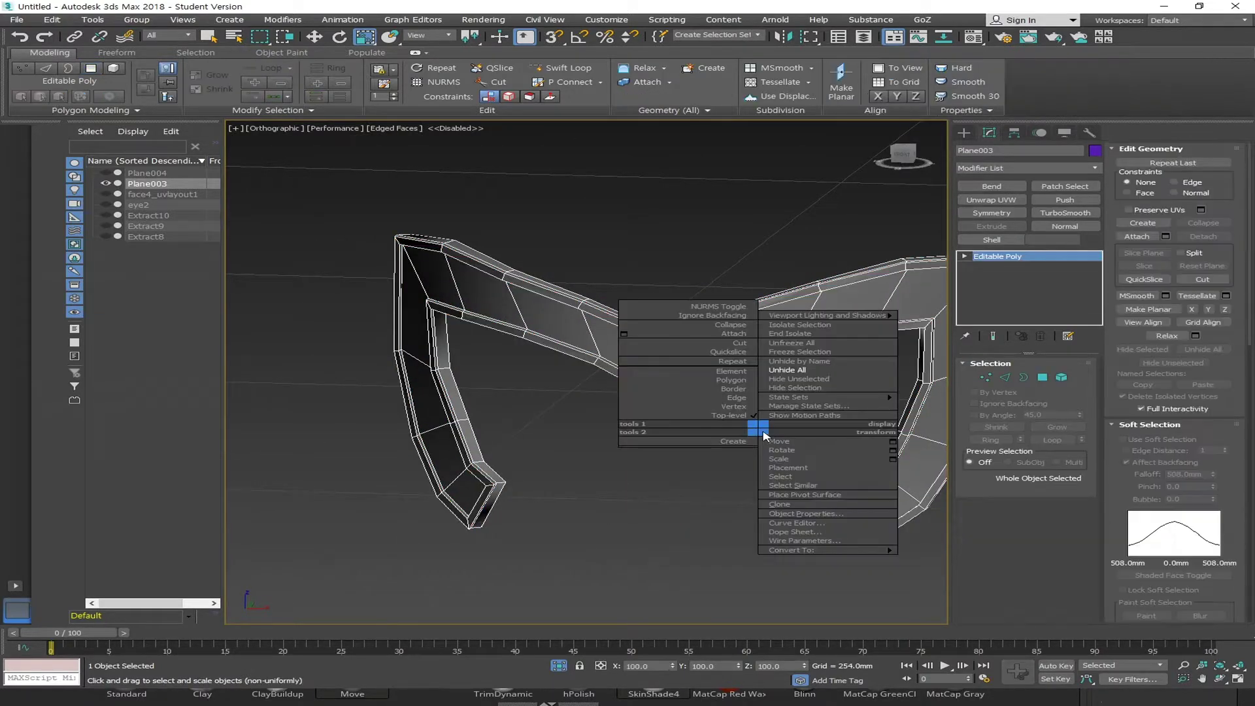
pyautogui.click(787, 370)
pyautogui.moveTo(667, 388); pyautogui.dragTo(657, 415, button='middle')
pyautogui.click(657, 415)
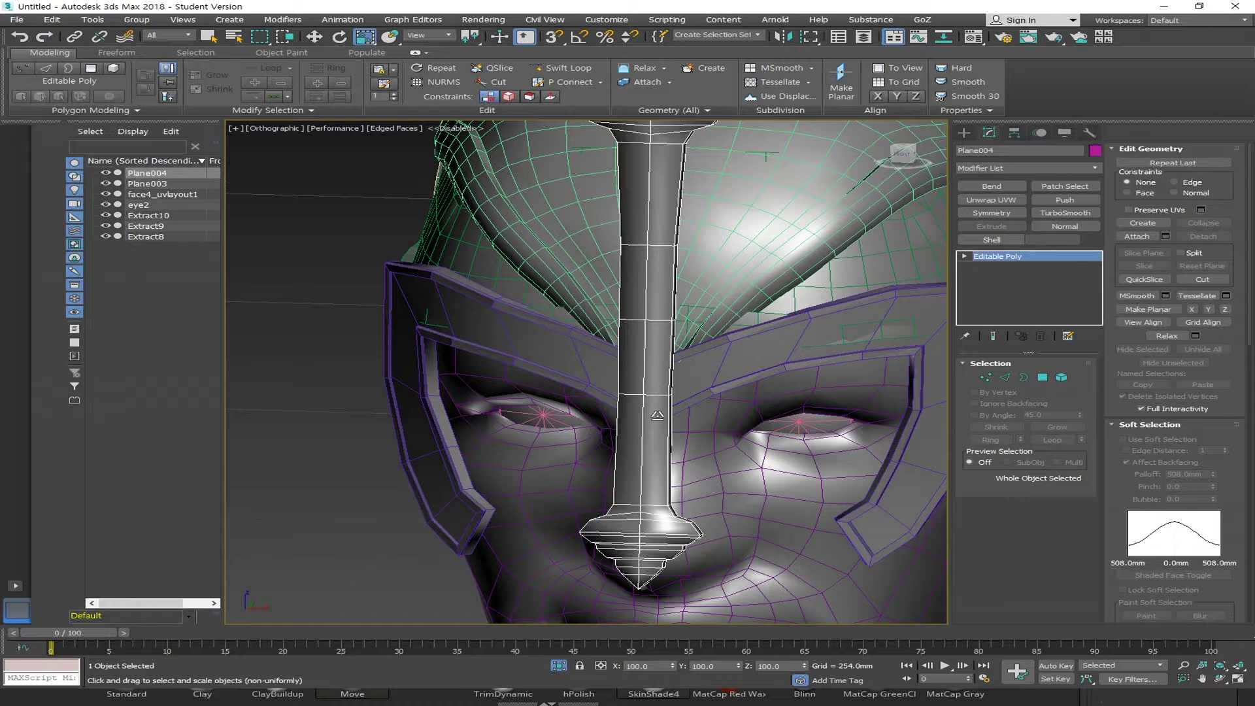
pyautogui.scroll(-2, 661, 424)
pyautogui.hotkey('alt', 'q')
pyautogui.keyDown('alt'); pyautogui.moveTo(663, 457); pyautogui.dragTo(698, 394, button='middle'); pyautogui.keyUp('alt')
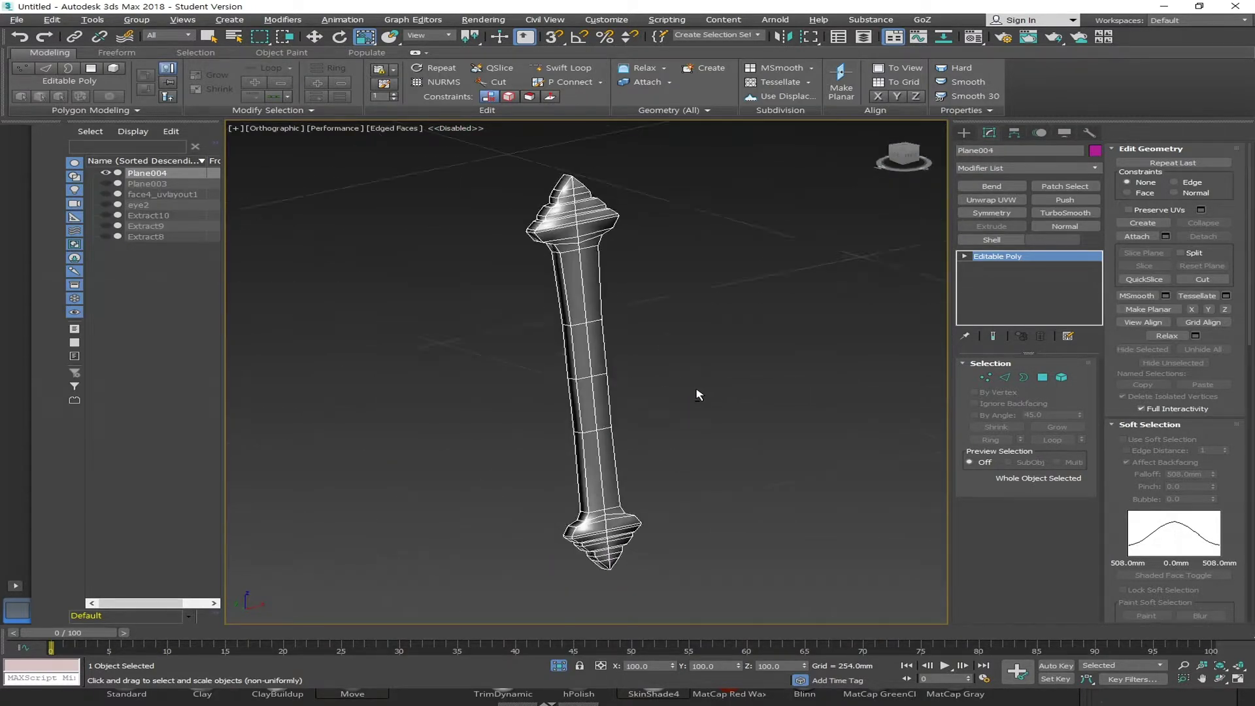
pyautogui.scroll(2, 697, 399)
pyautogui.click(1042, 377)
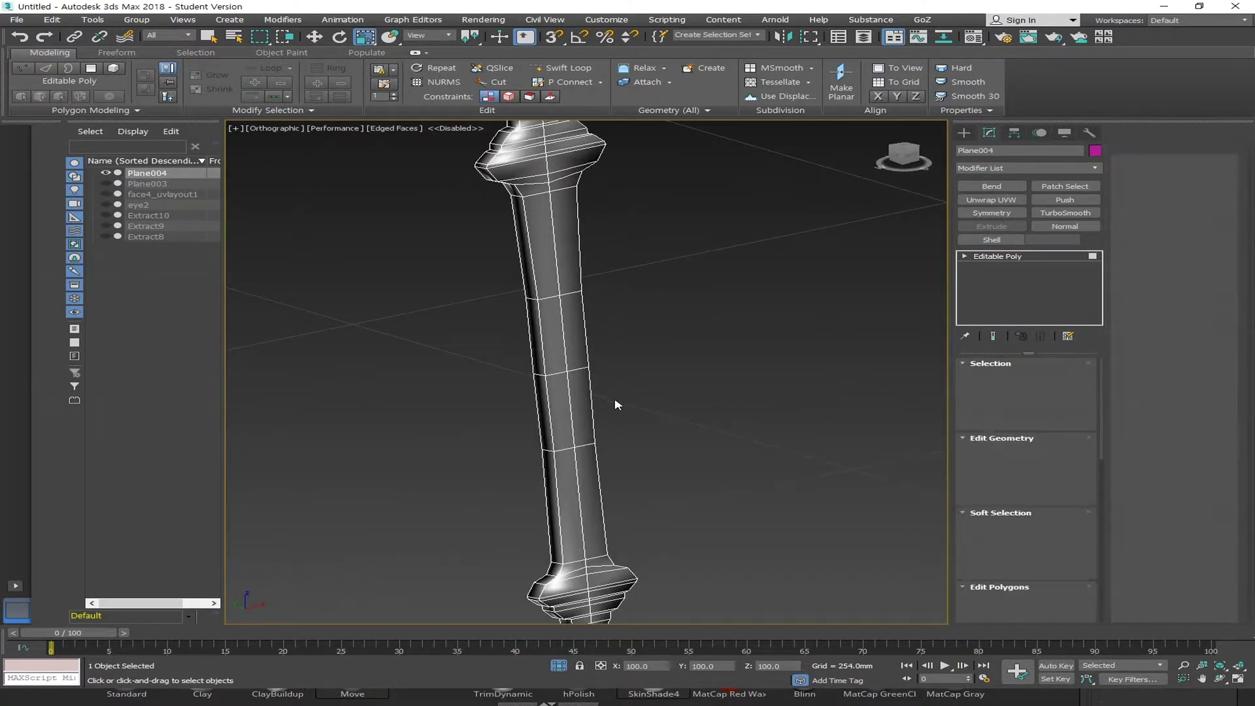
pyautogui.scroll(-2, 625, 391)
pyautogui.click(578, 400)
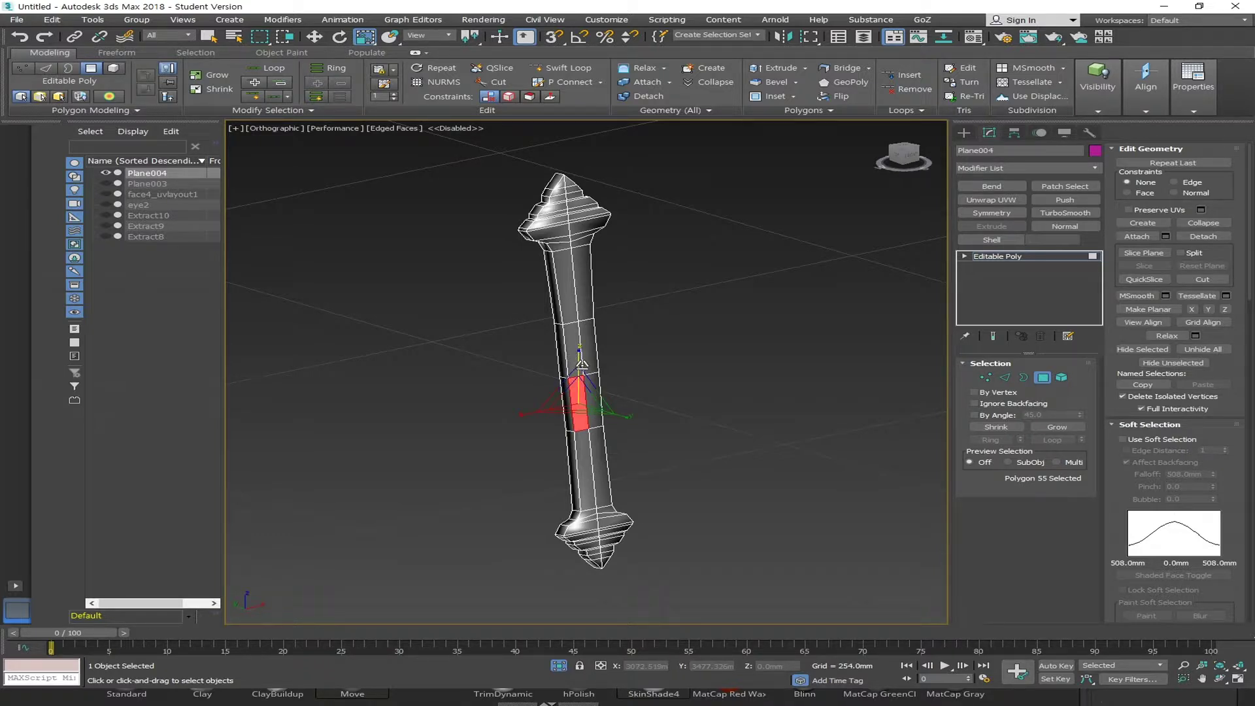
pyautogui.keyDown('shift'); pyautogui.click(581, 361); pyautogui.keyUp('shift')
pyautogui.keyDown('ctrl'); pyautogui.click(587, 351); pyautogui.keyUp('ctrl')
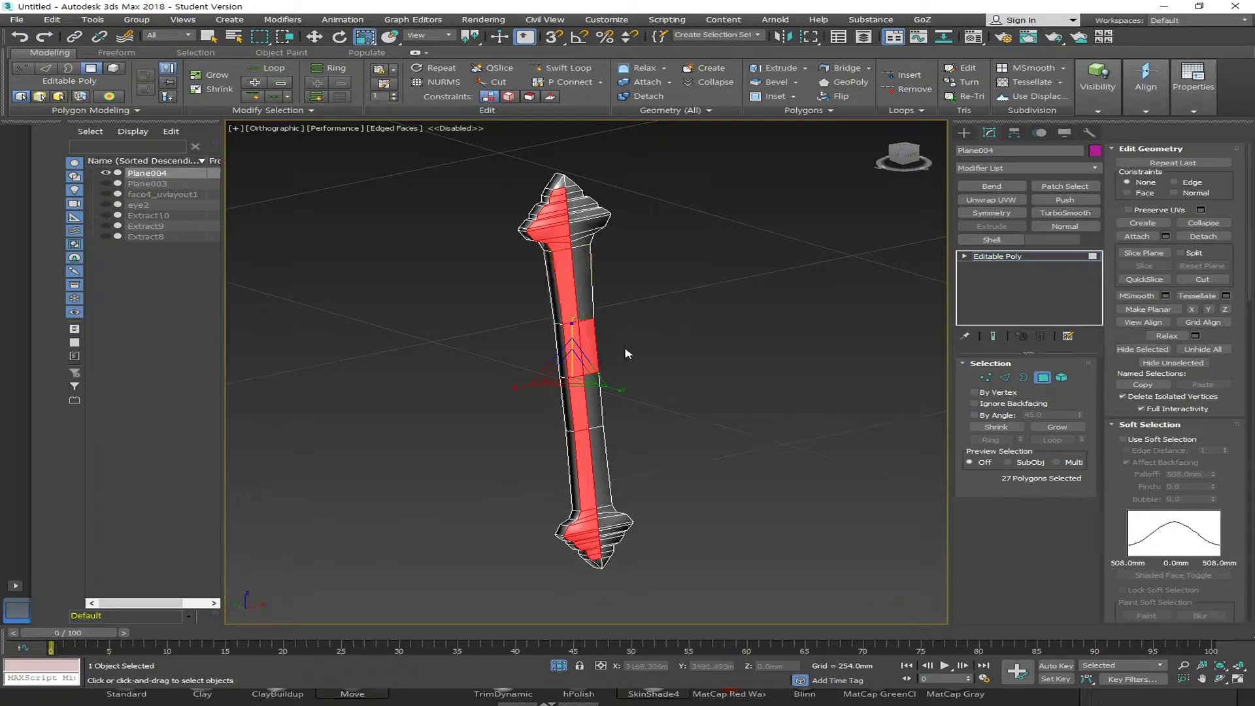
pyautogui.keyDown('alt'); pyautogui.moveTo(581, 264); pyautogui.dragTo(544, 193, button='middle'); pyautogui.keyUp('alt')
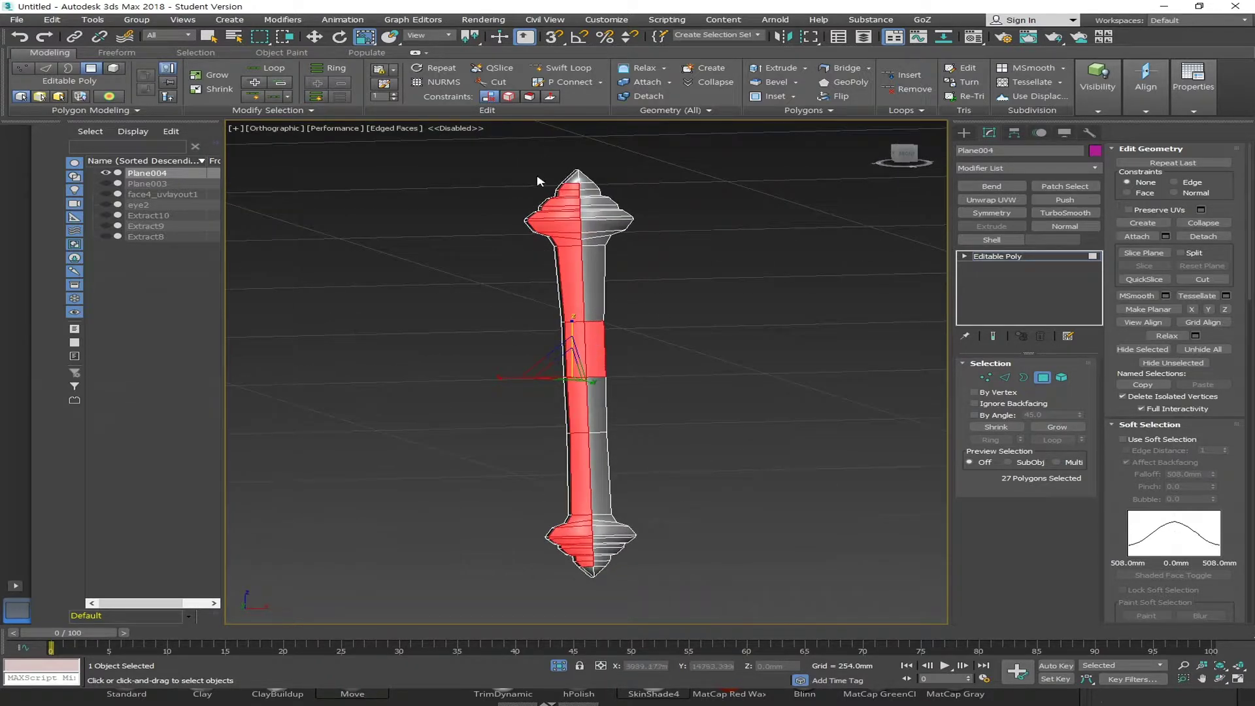
pyautogui.hotkey('ctrl', 'a')
pyautogui.keyDown('alt'); pyautogui.moveTo(827, 622); pyautogui.dragTo(711, 540, button='middle'); pyautogui.keyUp('alt')
pyautogui.click(711, 541)
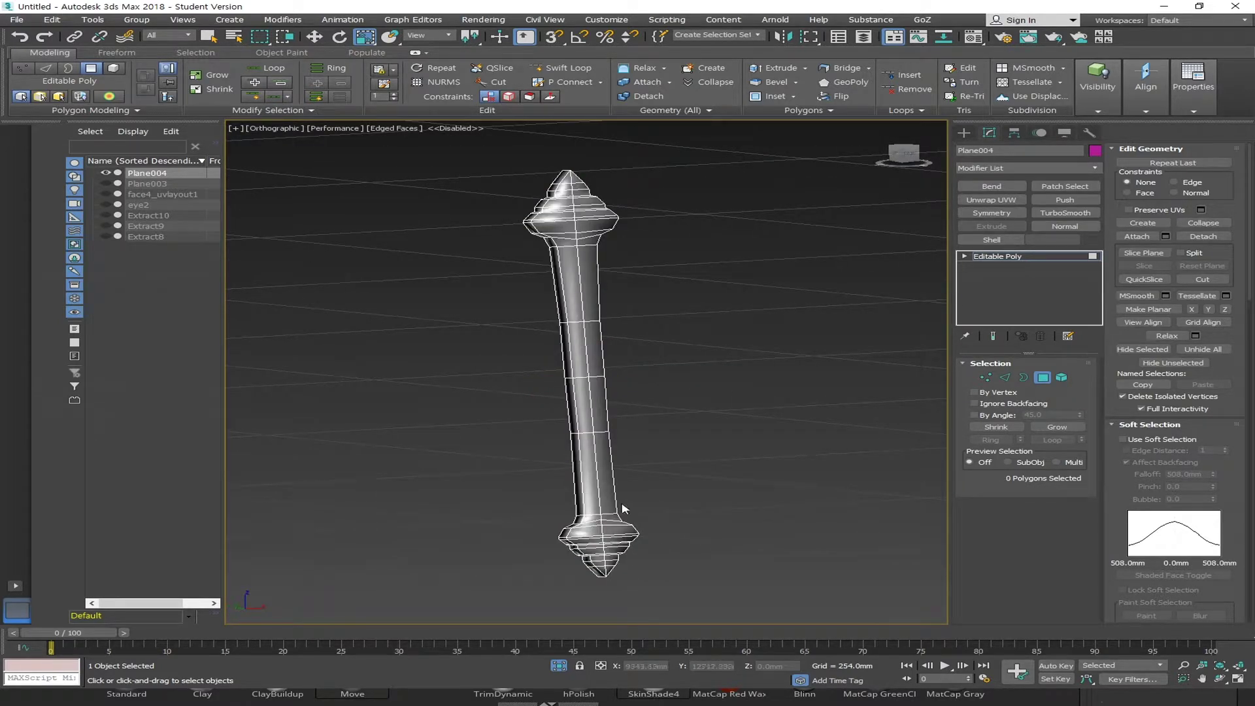
pyautogui.click(598, 471)
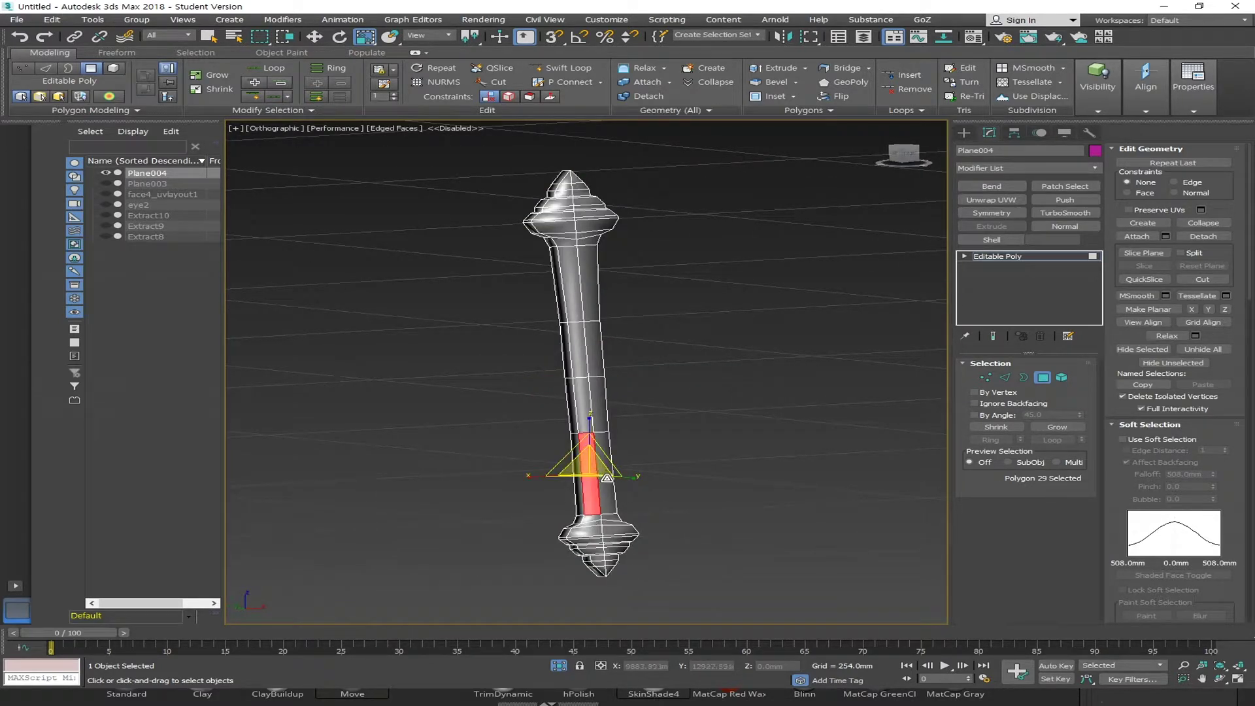
pyautogui.scroll(3, 607, 478)
pyautogui.keyDown('alt'); pyautogui.moveTo(604, 480); pyautogui.dragTo(575, 477, button='middle'); pyautogui.keyUp('alt')
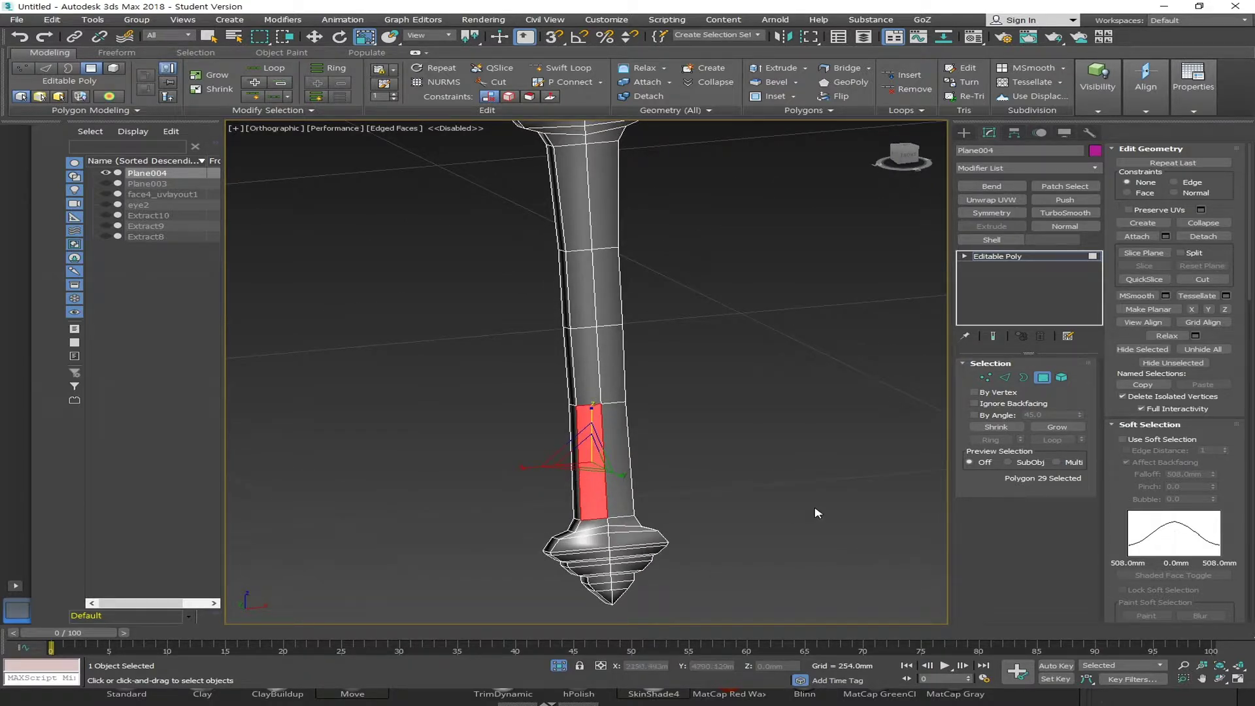
# - Select the vertical centre edge loop on the nose guard's front, removing the edges along its ends and back
pyautogui.click(1005, 379)
pyautogui.doubleClick(601, 386)
pyautogui.keyDown('alt'); pyautogui.moveTo(602, 385); pyautogui.dragTo(723, 547, button='middle'); pyautogui.keyUp('alt')
pyautogui.keyDown('alt'); pyautogui.moveTo(604, 604); pyautogui.dragTo(625, 629); pyautogui.keyUp('alt')
pyautogui.keyDown('alt'); pyautogui.moveTo(624, 614); pyautogui.dragTo(584, 451, button='middle'); pyautogui.keyUp('alt')
pyautogui.keyDown('alt'); pyautogui.moveTo(584, 450); pyautogui.dragTo(590, 474); pyautogui.keyUp('alt')
pyautogui.keyDown('alt'); pyautogui.moveTo(620, 581); pyautogui.dragTo(621, 583); pyautogui.keyUp('alt')
pyautogui.keyDown('alt'); pyautogui.moveTo(645, 560); pyautogui.dragTo(723, 259, button='middle'); pyautogui.keyUp('alt')
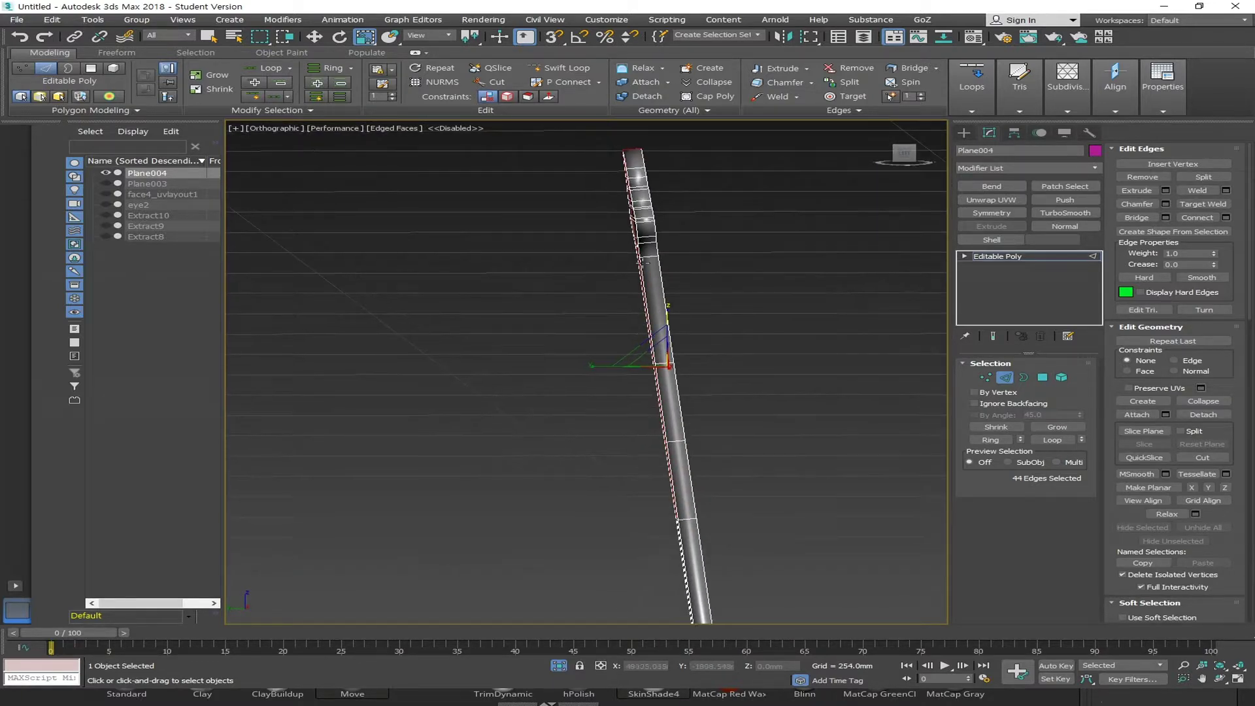
pyautogui.keyDown('alt'); pyautogui.moveTo(630, 264); pyautogui.dragTo(631, 268); pyautogui.keyUp('alt')
pyautogui.keyDown('alt'); pyautogui.moveTo(637, 275); pyautogui.dragTo(778, 317, button='middle'); pyautogui.keyUp('alt')
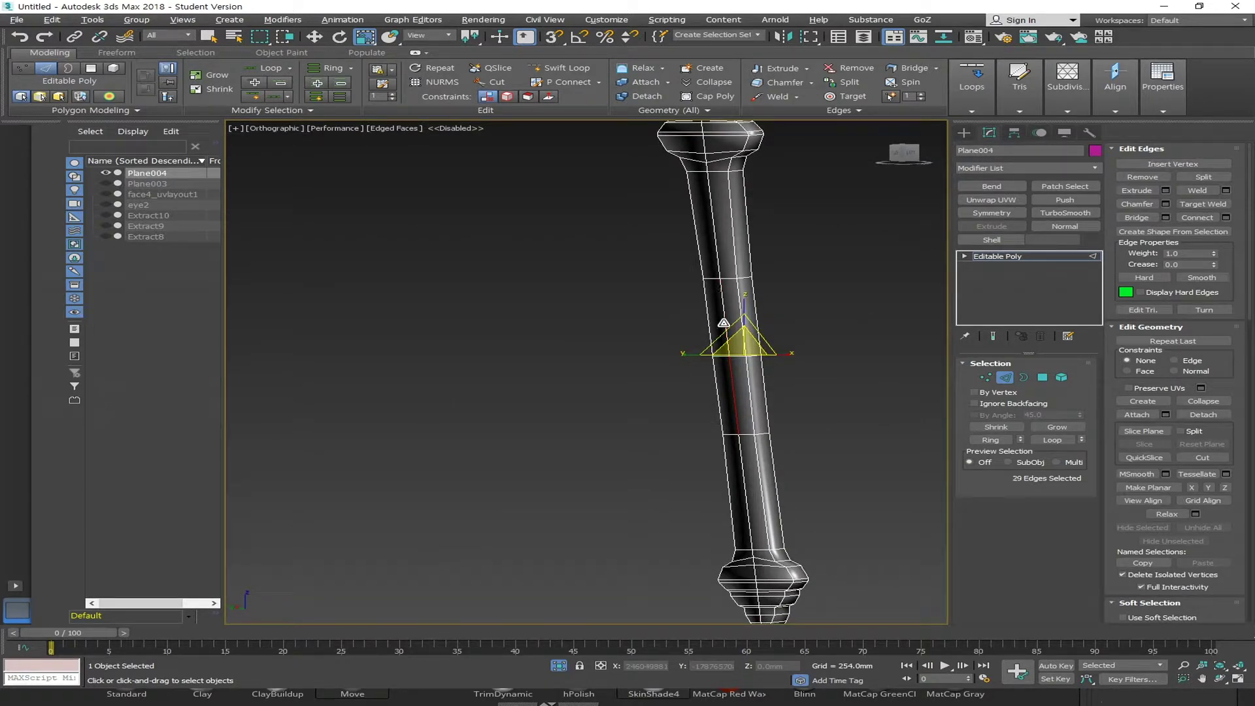
pyautogui.keyDown('alt'); pyautogui.click(723, 395); pyautogui.keyUp('alt')
pyautogui.keyDown('alt'); pyautogui.moveTo(846, 434); pyautogui.dragTo(657, 367, button='middle'); pyautogui.keyUp('alt')
# - Convert the centre edge selection to faces and inset the nose guard's front faces slightly to form a thin border
pyautogui.rightClick(642, 356)
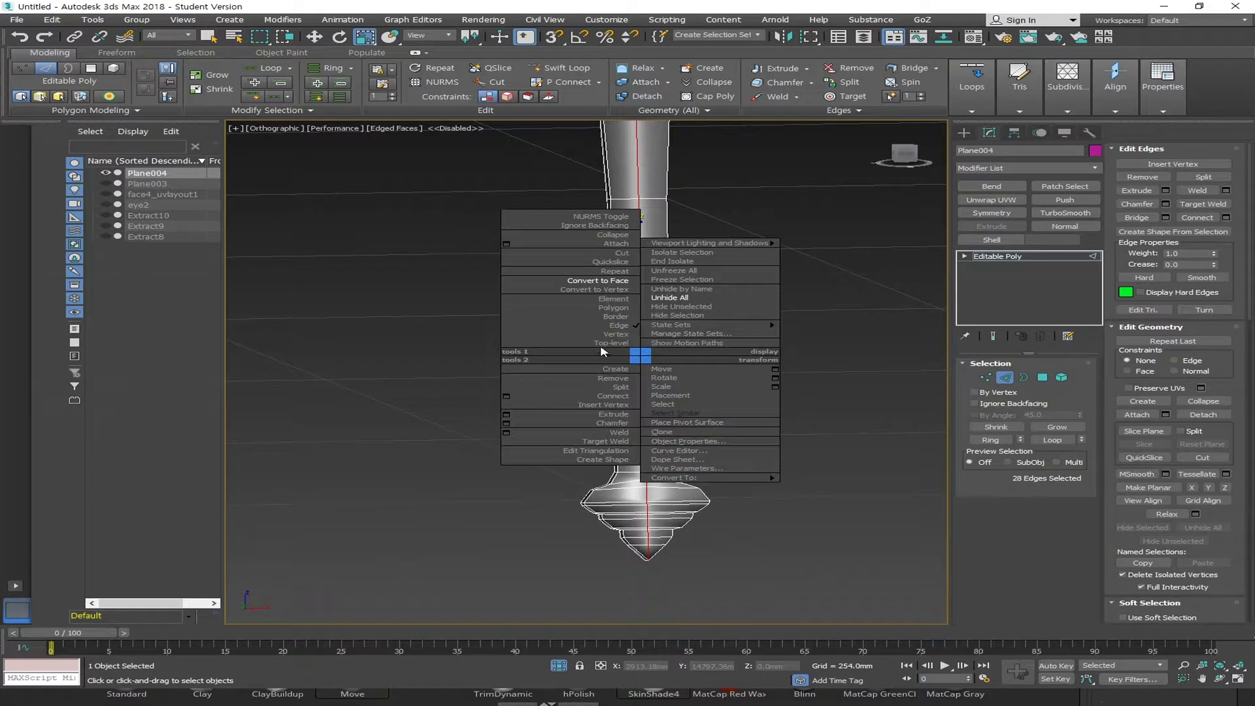
pyautogui.click(614, 288)
pyautogui.keyDown('alt'); pyautogui.moveTo(680, 353); pyautogui.dragTo(703, 372, button='middle'); pyautogui.keyUp('alt')
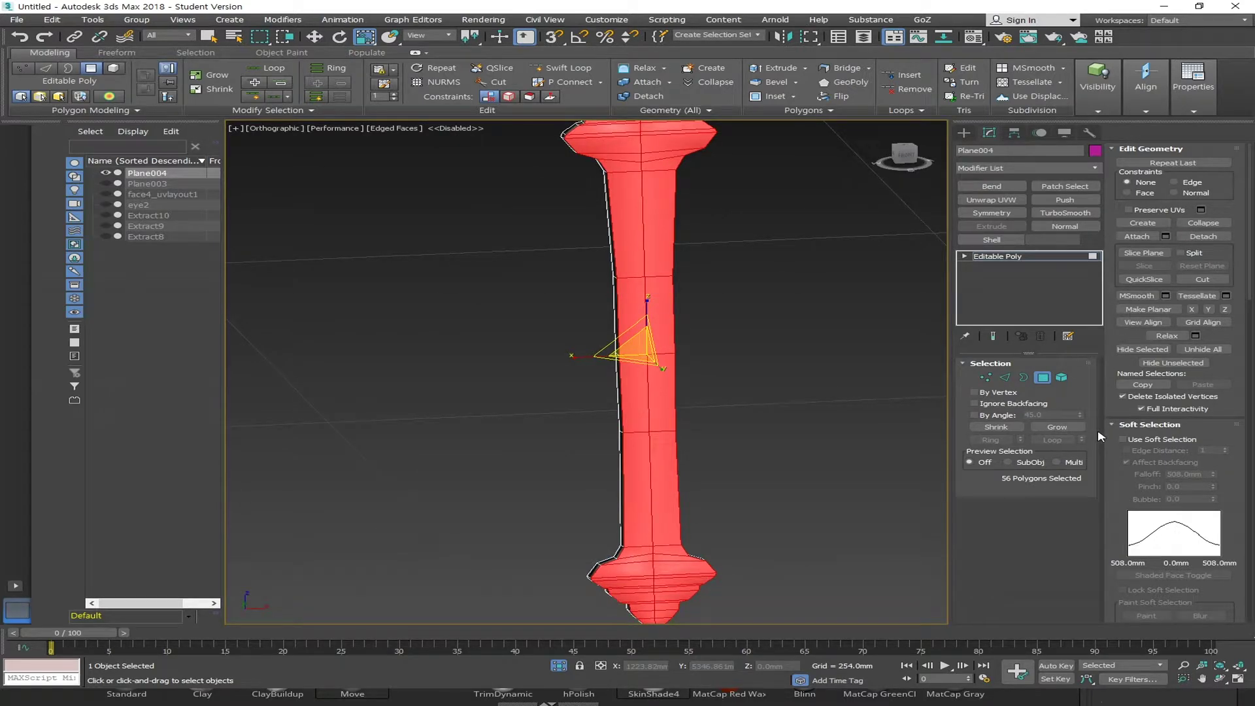
pyautogui.moveTo(1105, 406); pyautogui.dragTo(1144, 72)
pyautogui.click(1197, 401)
pyautogui.moveTo(657, 317)
pyautogui.mouseDown()
pyautogui.moveTo(700, 322)
pyautogui.moveTo(655, 319)
pyautogui.mouseUp()
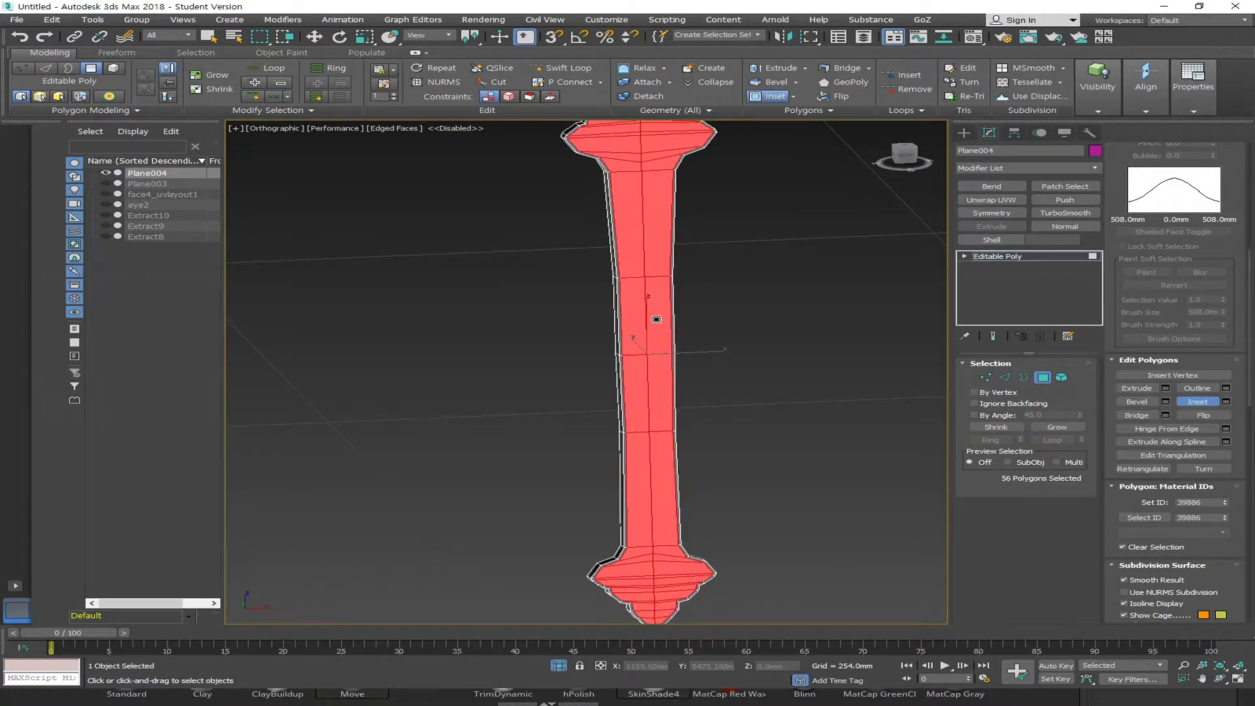
pyautogui.scroll(8, 656, 319)
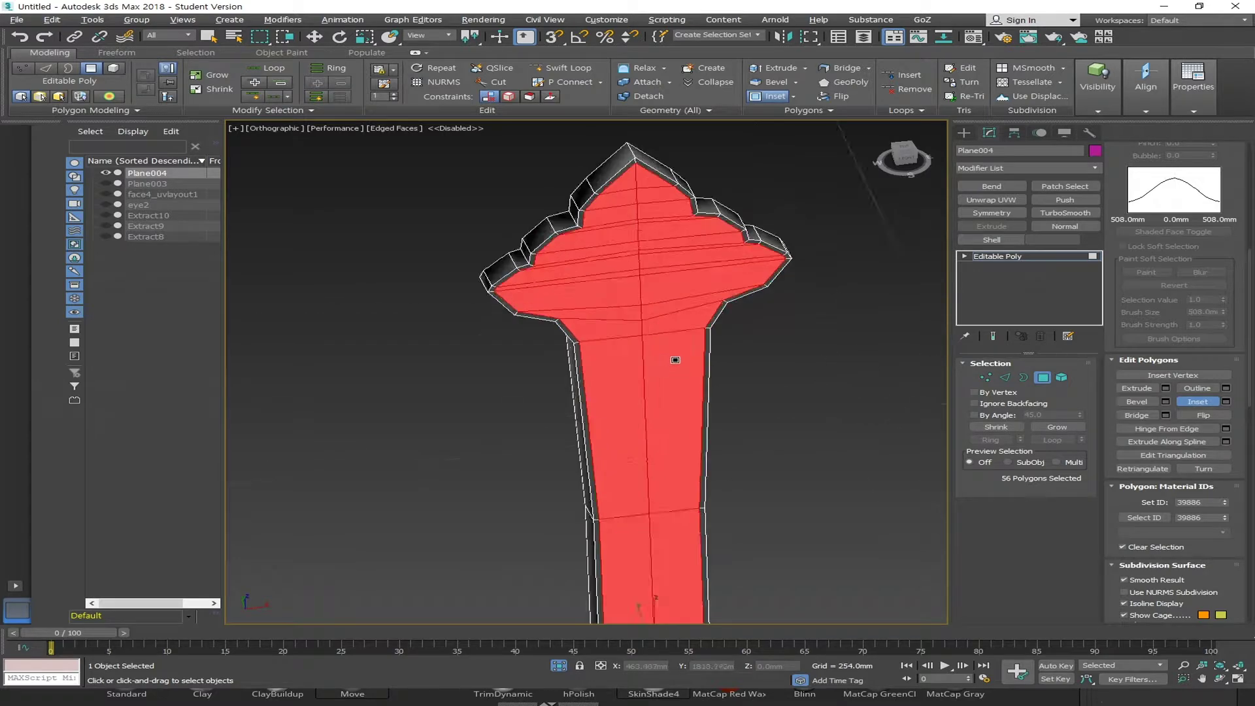
pyautogui.scroll(-3, 675, 378)
pyautogui.keyDown('alt'); pyautogui.moveTo(675, 378); pyautogui.dragTo(706, 364, button='middle'); pyautogui.keyUp('alt')
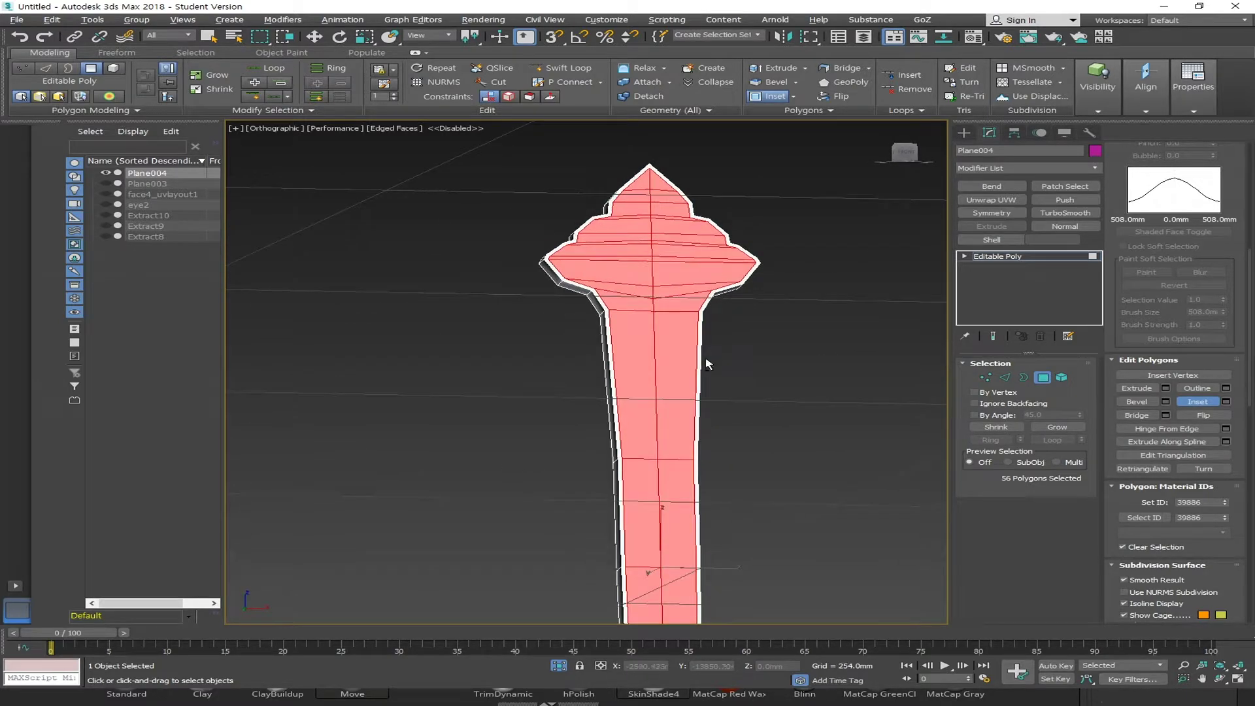
# - Try to scale the nose guard's inset front faces down to about 96 percent
pyautogui.click(365, 36)
pyautogui.keyDown('alt'); pyautogui.moveTo(706, 510); pyautogui.dragTo(681, 494, button='middle'); pyautogui.keyUp('alt')
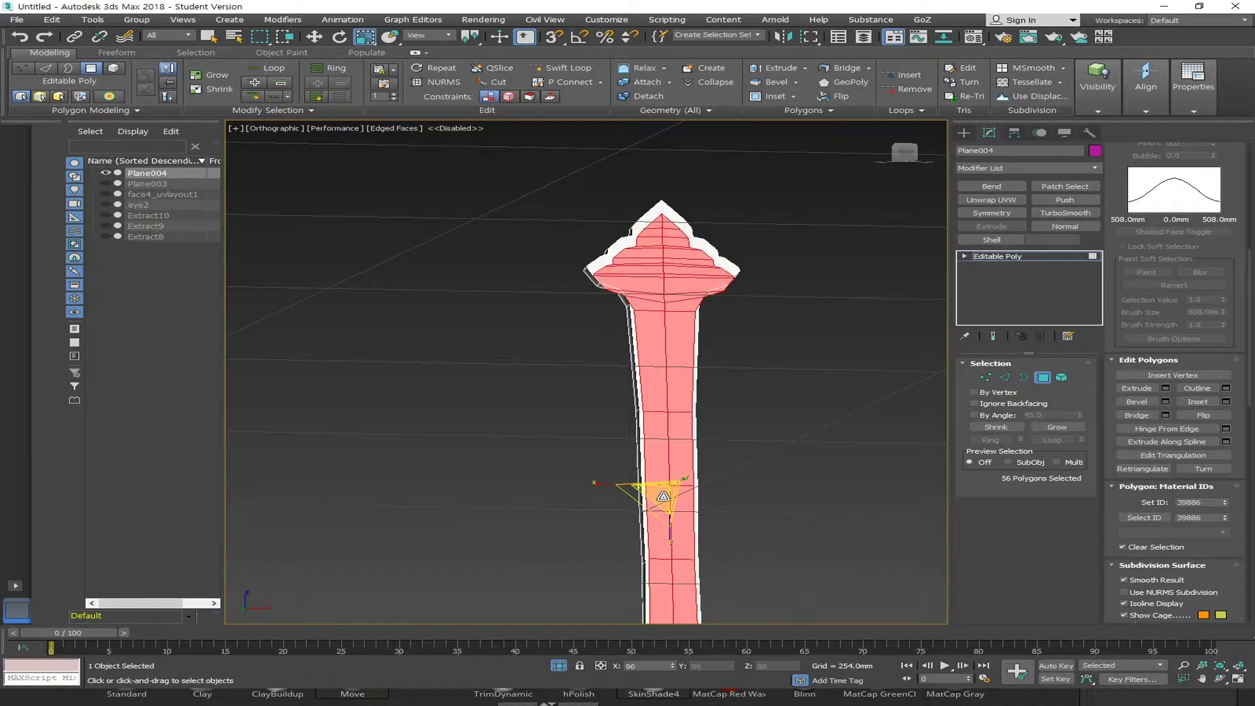
pyautogui.keyDown('alt'); pyautogui.moveTo(662, 494); pyautogui.dragTo(749, 467, button='middle'); pyautogui.keyUp('alt')
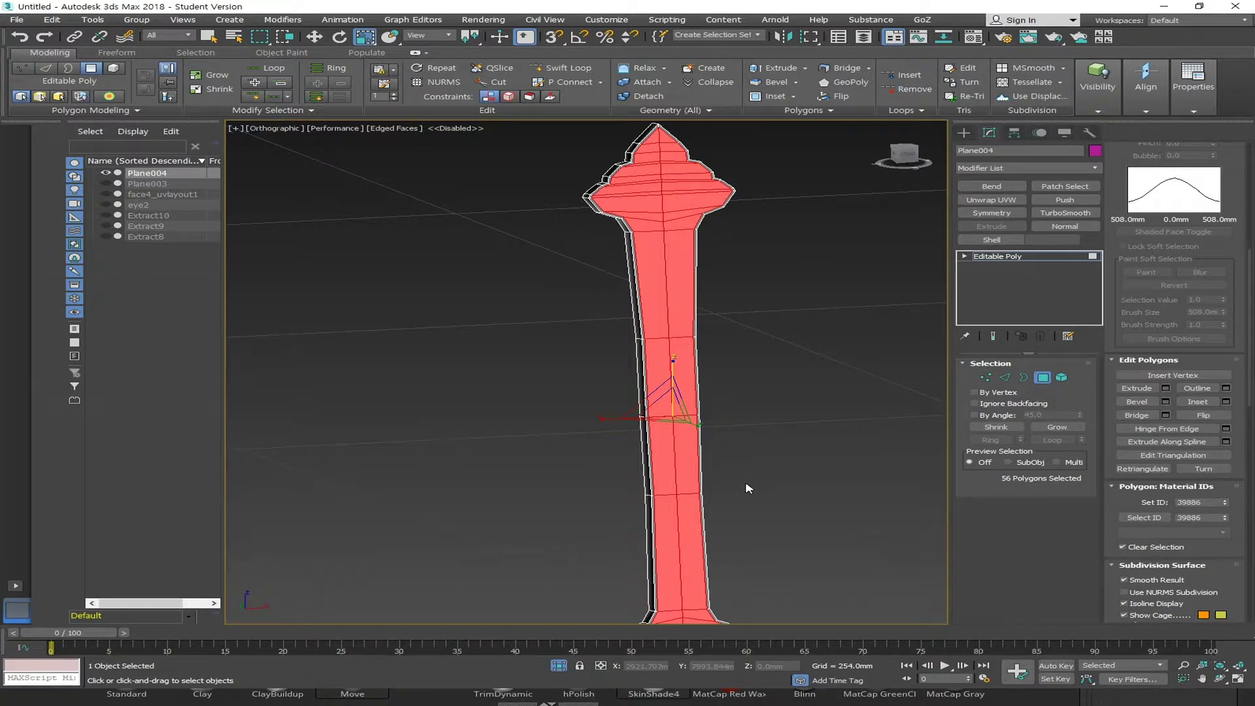
# - Restart polygon editing on the nose guard and select the loop of narrow border faces around its front
pyautogui.keyDown('alt'); pyautogui.moveTo(763, 491); pyautogui.dragTo(741, 496, button='middle'); pyautogui.keyUp('alt')
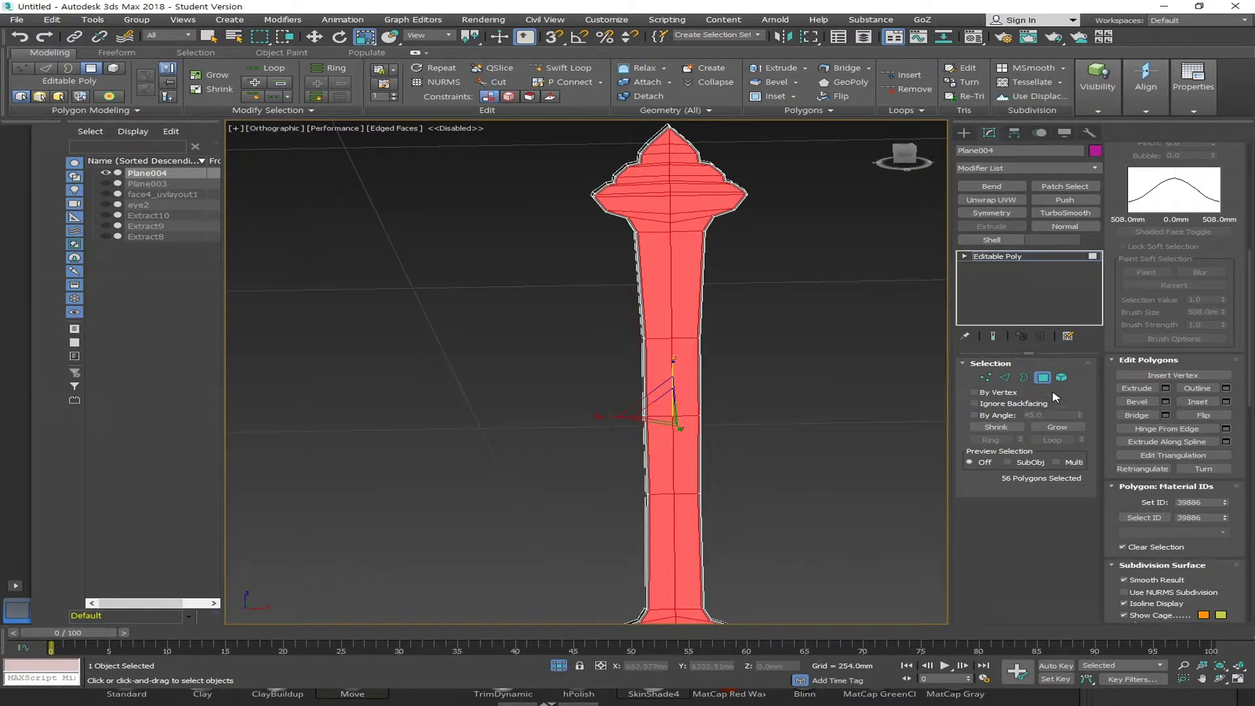
pyautogui.click(1043, 377)
pyautogui.click(870, 385)
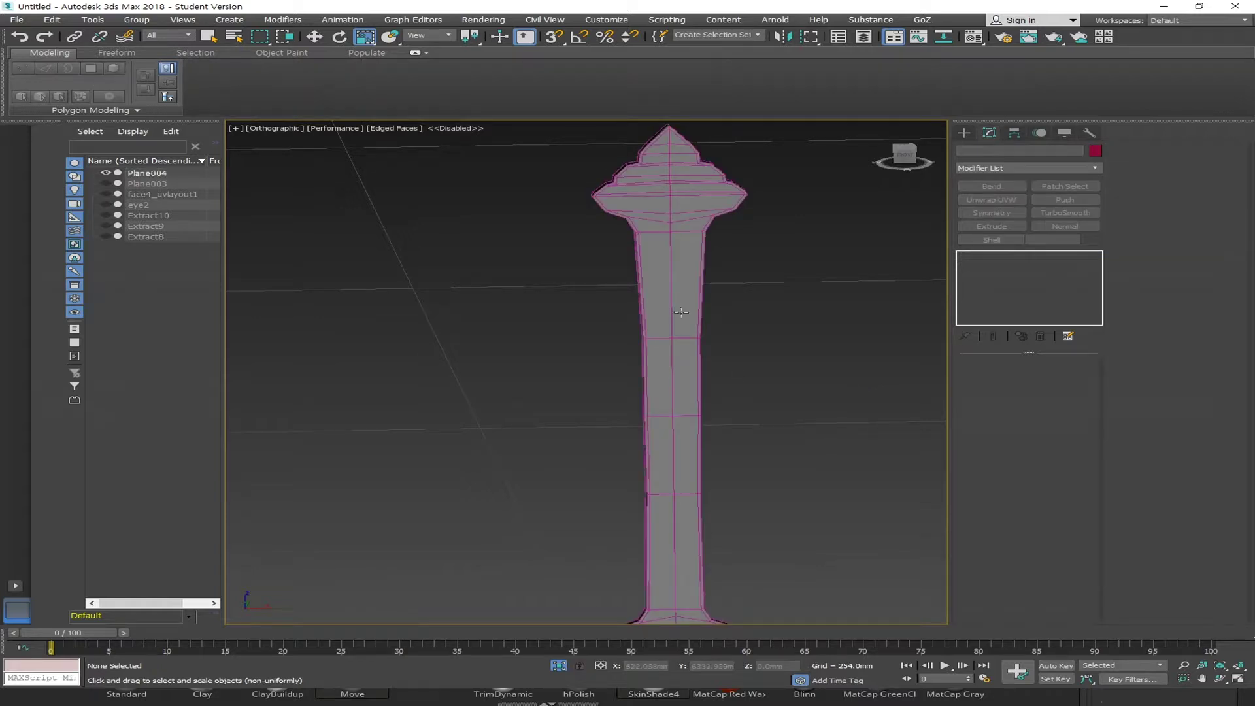
pyautogui.click(668, 306)
pyautogui.click(1042, 377)
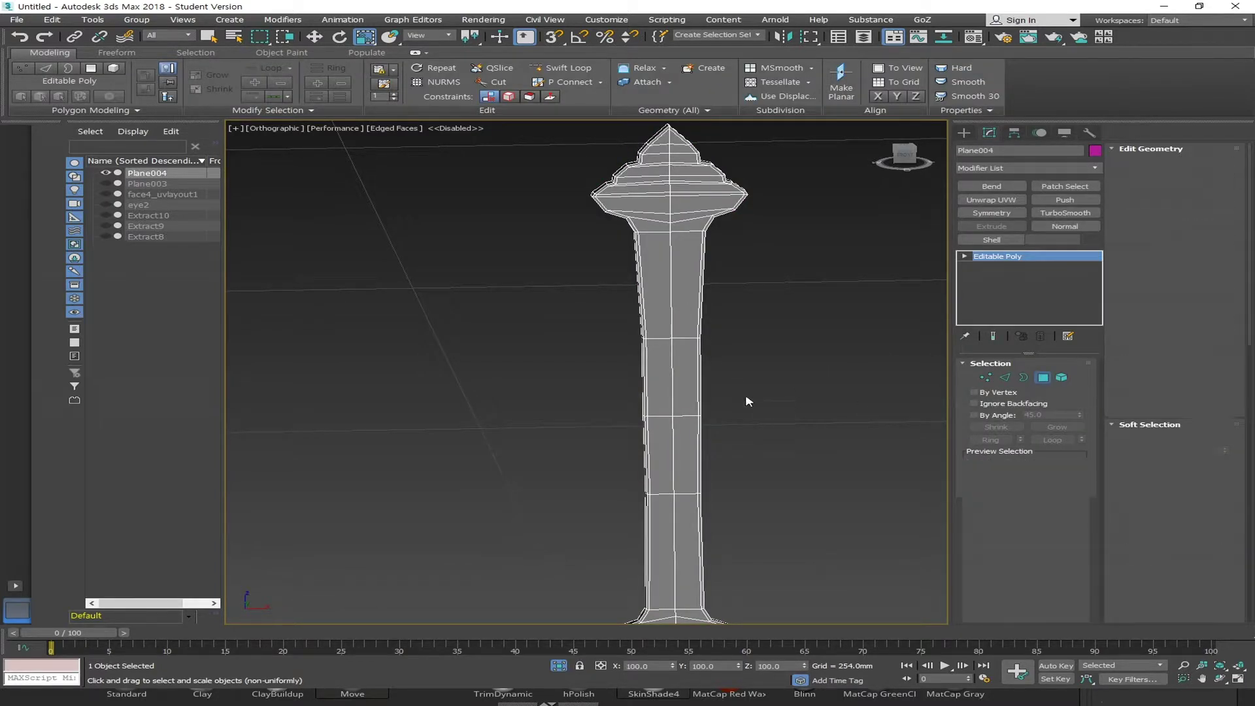
pyautogui.hotkey('ctrl', 'a')
pyautogui.scroll(5, 732, 418)
pyautogui.click(678, 367)
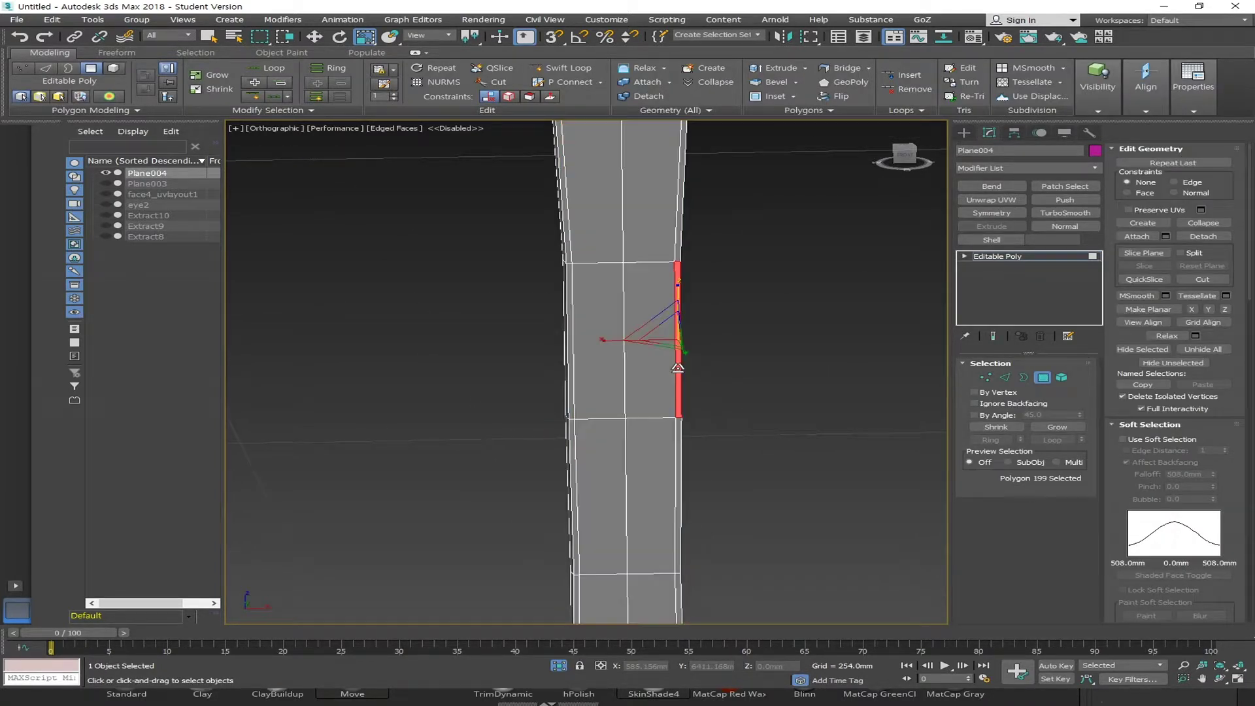
pyautogui.keyDown('shift'); pyautogui.click(677, 431); pyautogui.keyUp('shift')
pyautogui.scroll(-5, 779, 481)
pyautogui.keyDown('alt'); pyautogui.moveTo(778, 481); pyautogui.dragTo(812, 457, button='middle'); pyautogui.keyUp('alt')
pyautogui.scroll(2, 813, 456)
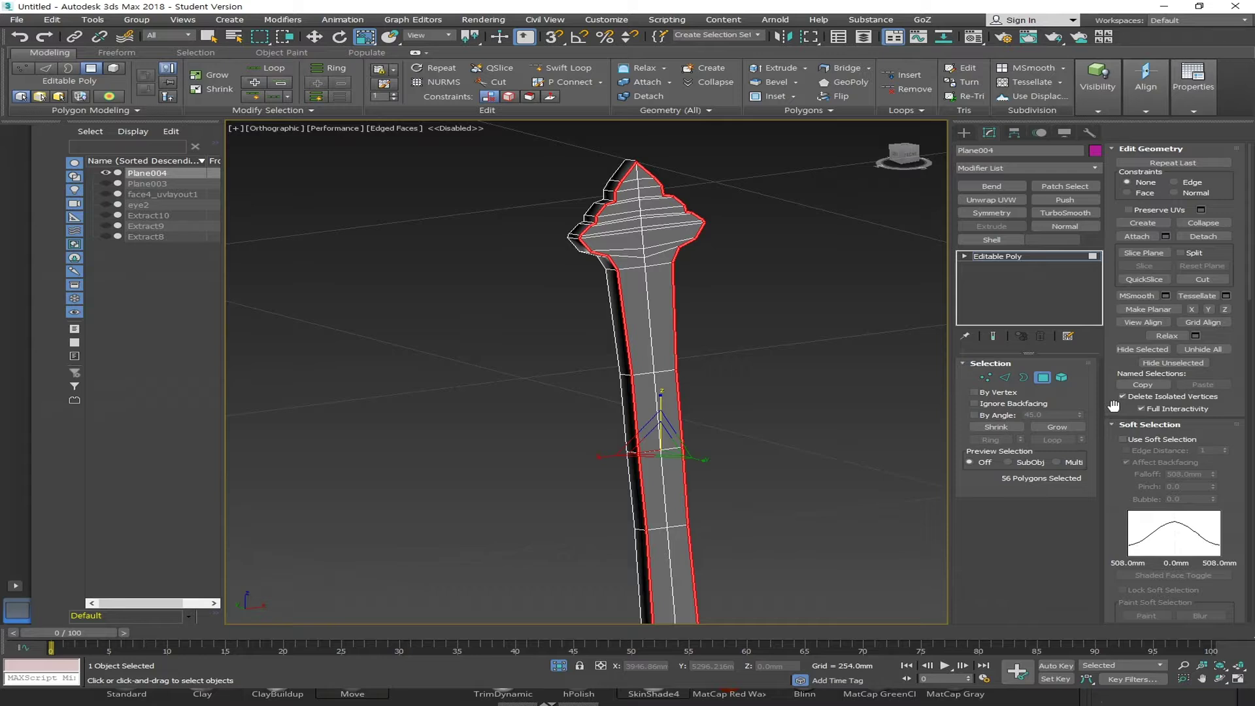
# - Extrude the nose guard's selected border faces by 4 mm to form a raised rim, and finish polygon editing
pyautogui.scroll(-6, 1113, 406)
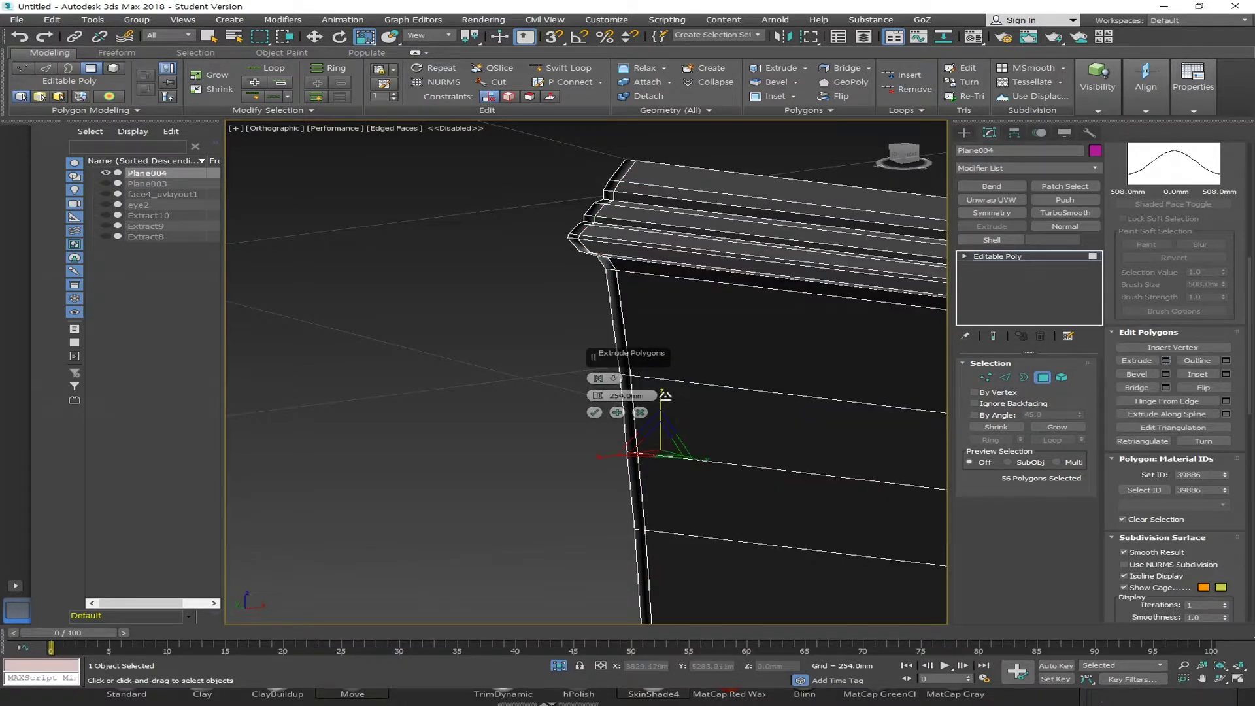
pyautogui.doubleClick(621, 395)
pyautogui.write('4')
pyautogui.press('Return')
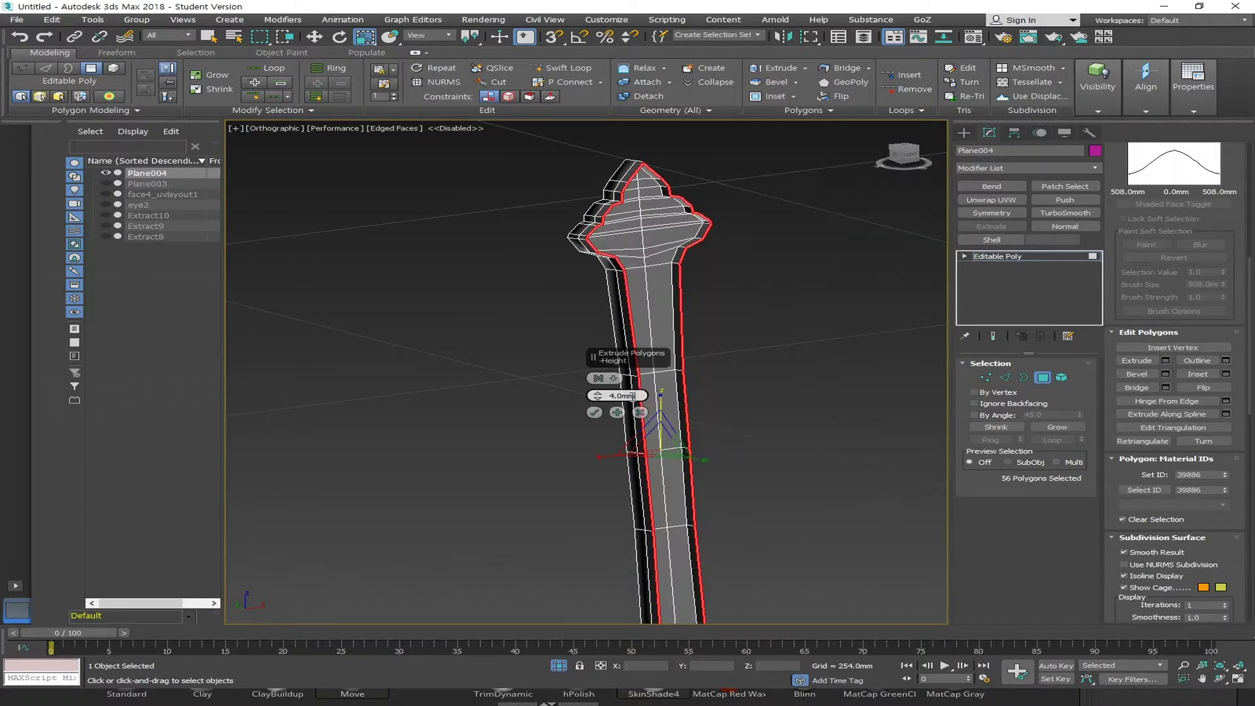
pyautogui.click(595, 412)
pyautogui.click(1043, 378)
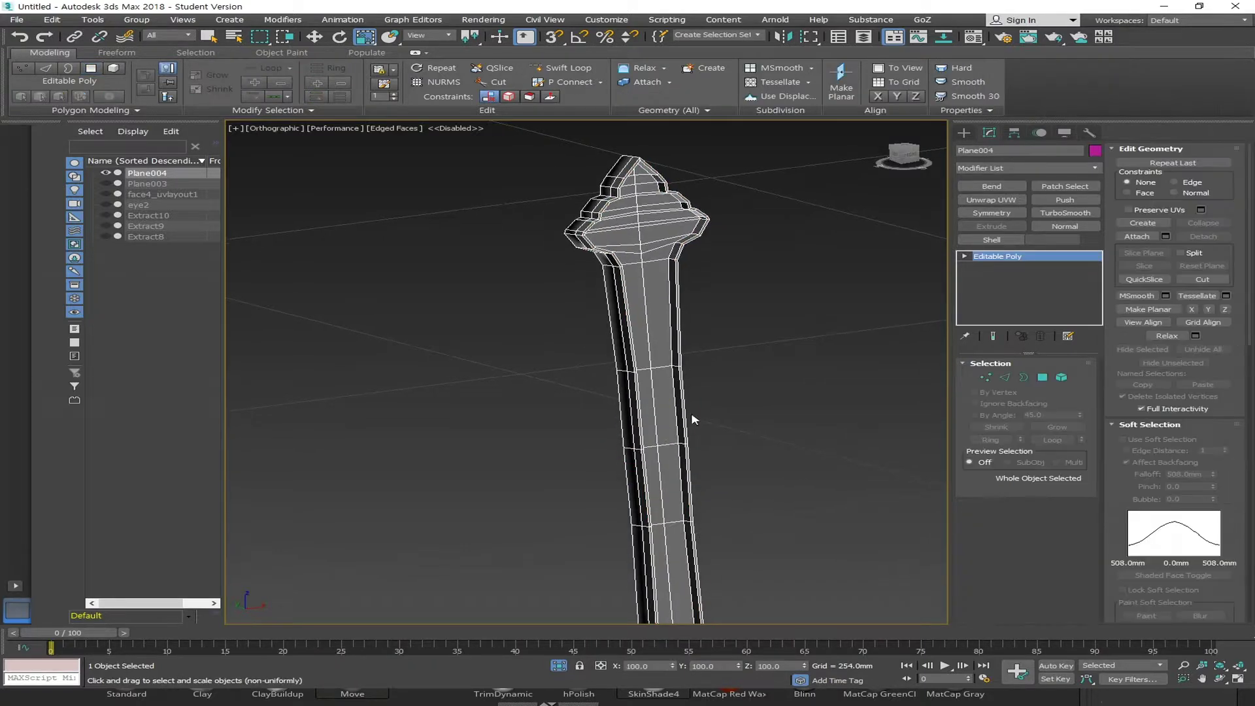
# - Unhide all objects so the nose guard is shown together with the head and the other helmet parts
pyautogui.rightClick(818, 371)
pyautogui.click(850, 304)
pyautogui.scroll(-3, 758, 364)
pyautogui.keyDown('alt'); pyautogui.moveTo(758, 364); pyautogui.dragTo(693, 392, button='middle'); pyautogui.keyUp('alt')
pyautogui.scroll(6, 689, 414)
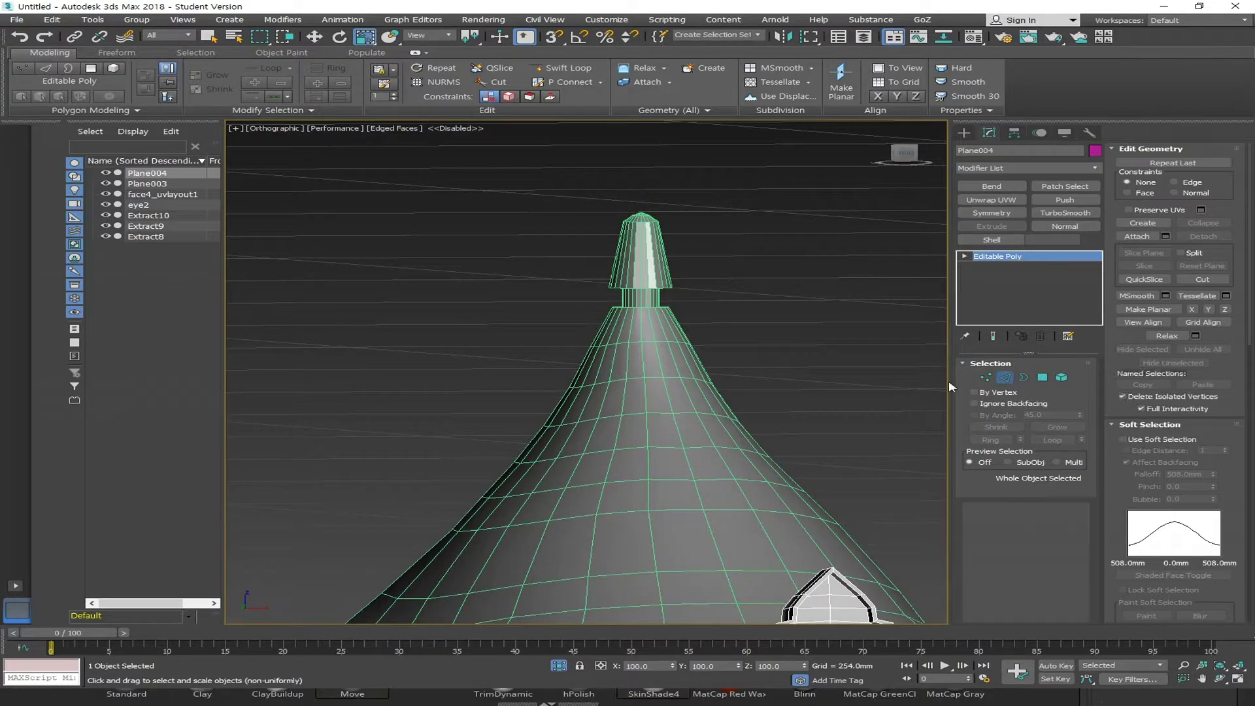
# - Try smoothing the nose guard with a TurboSmooth modifier
pyautogui.click(1005, 377)
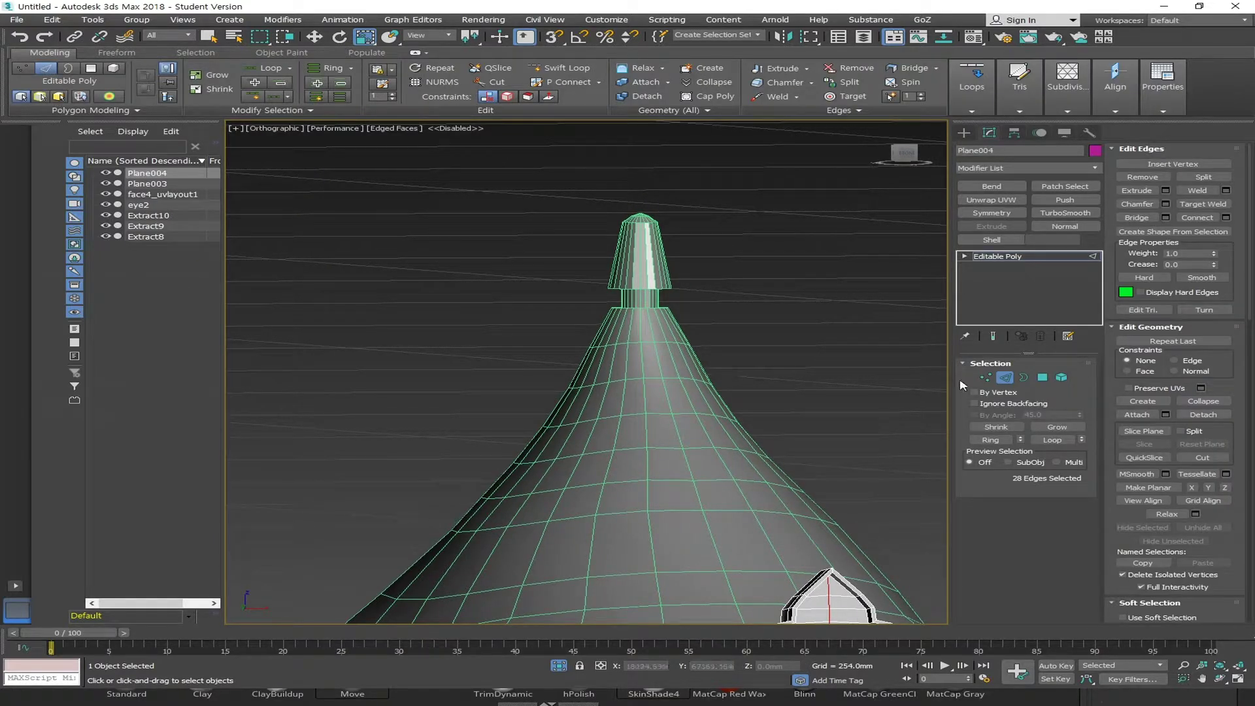
pyautogui.click(1004, 377)
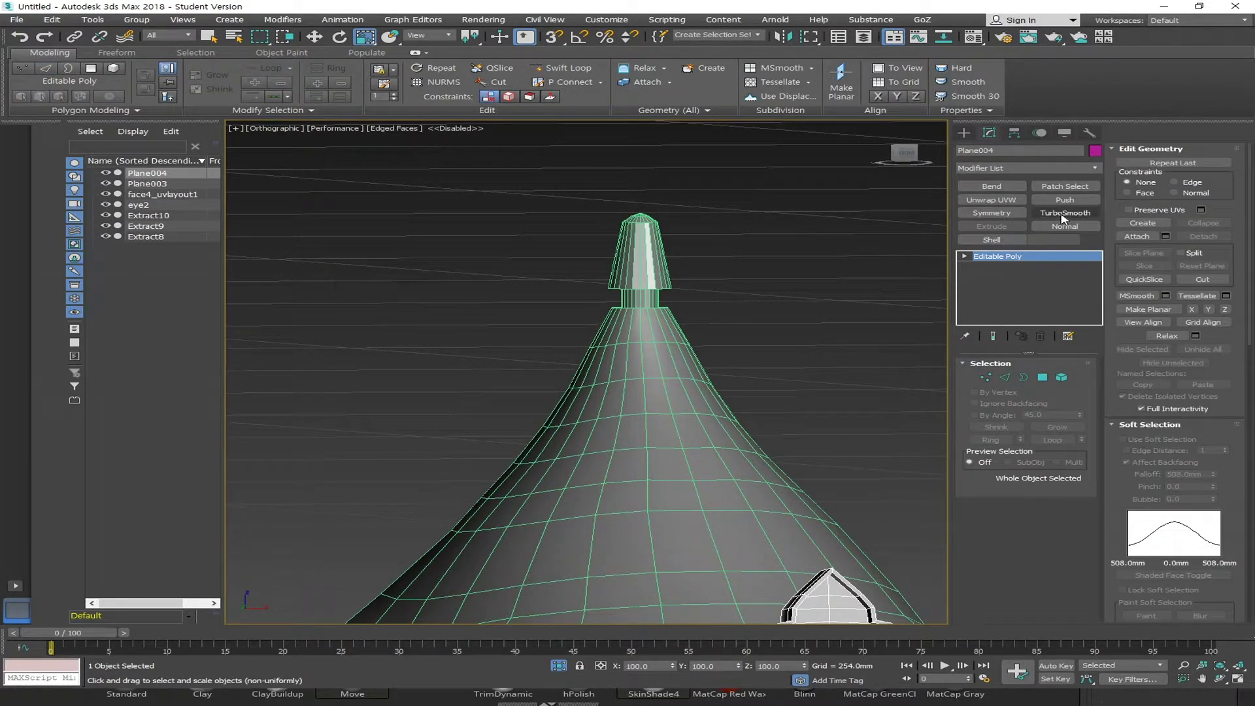
pyautogui.click(1064, 214)
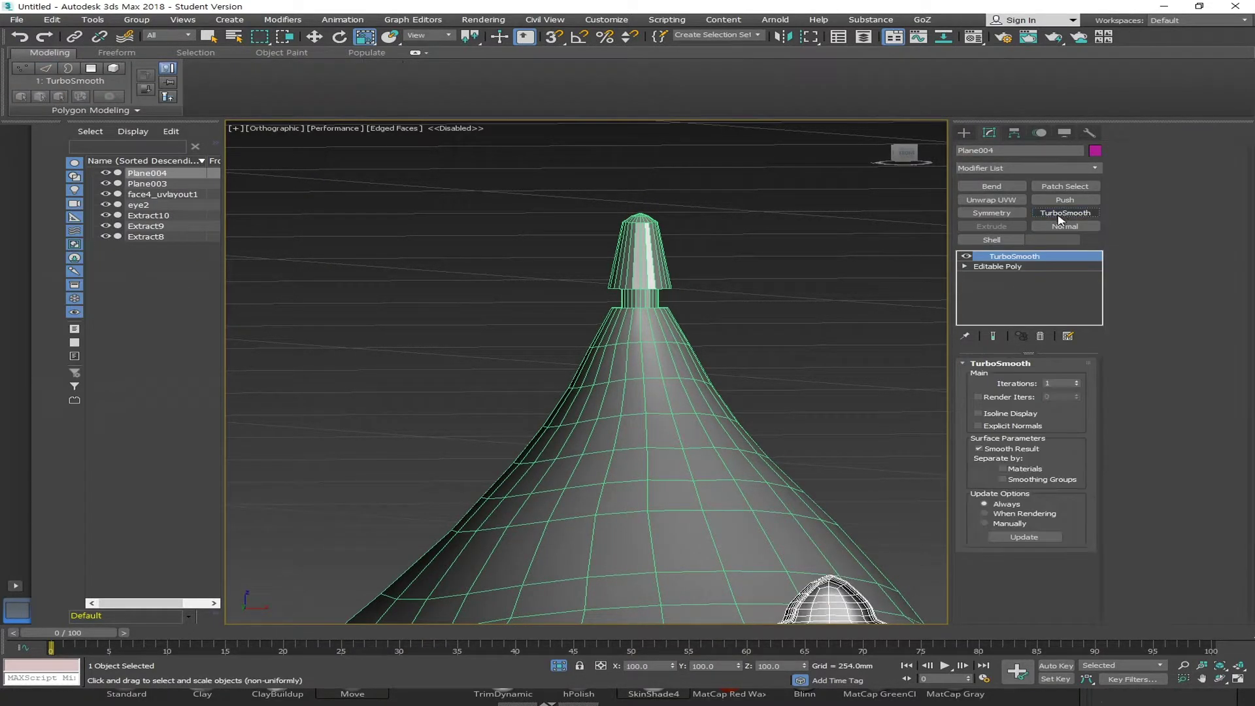
pyautogui.click(1077, 382)
# - Try a TurboSmooth modifier with 2 iterations on the pointed helmet, and undo it
pyautogui.click(657, 428)
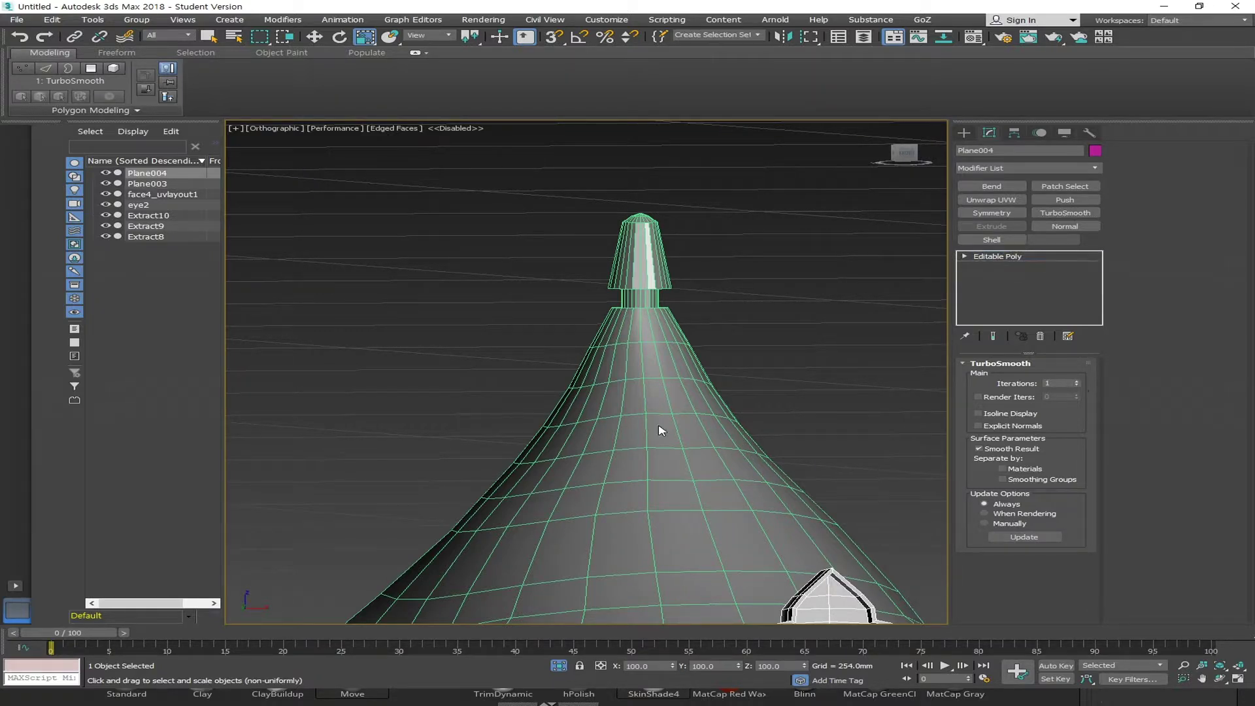
pyautogui.click(1065, 213)
pyautogui.moveTo(648, 313); pyautogui.dragTo(674, 353, button='middle')
pyautogui.scroll(5, 675, 353)
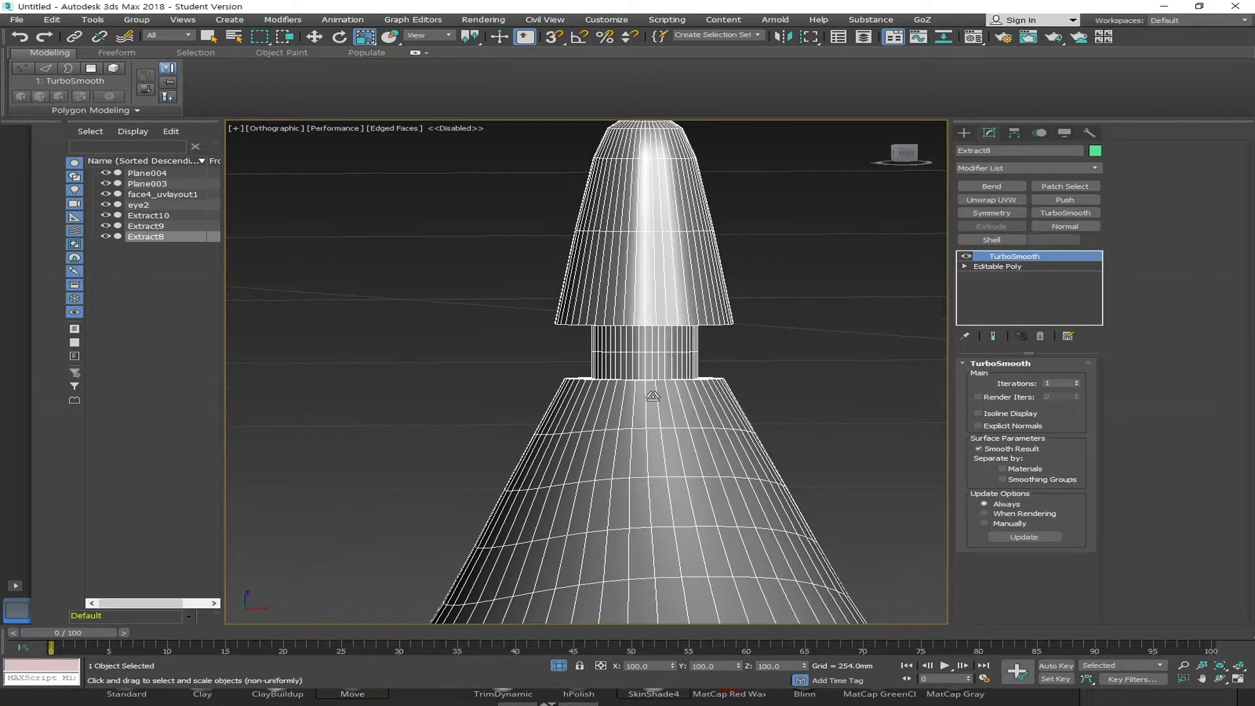
pyautogui.click(1076, 382)
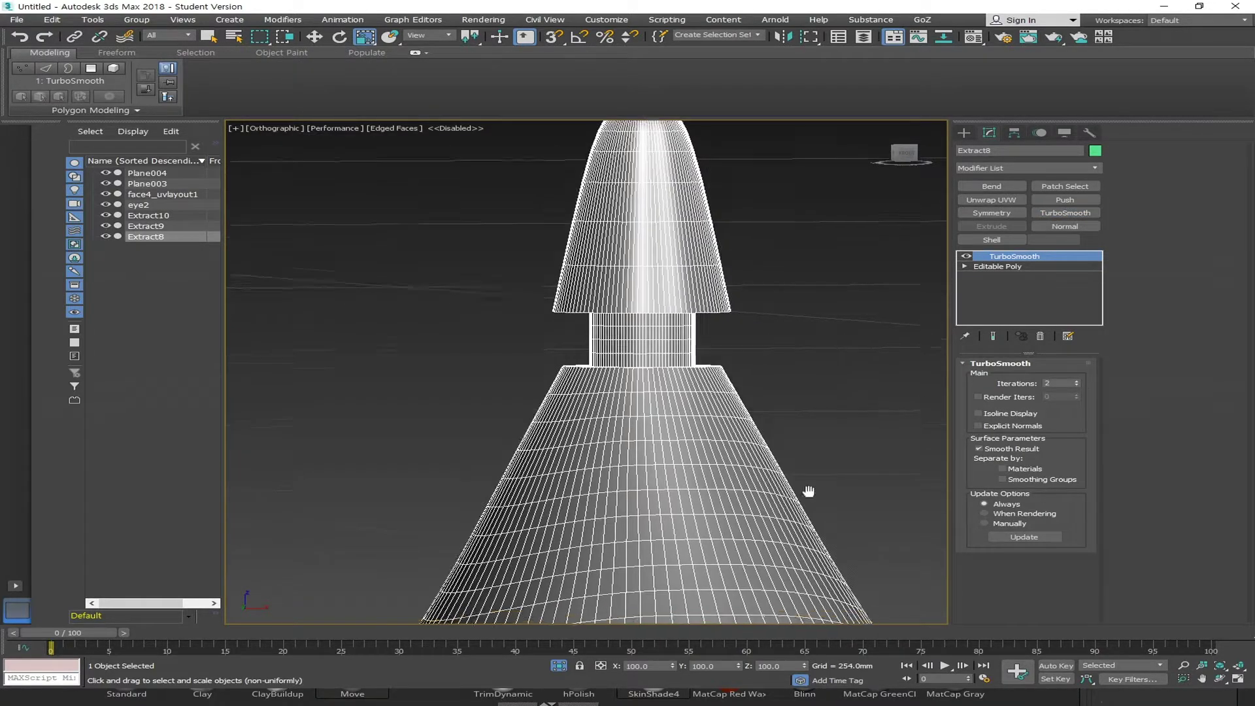
pyautogui.scroll(-5, 807, 493)
pyautogui.scroll(10, 568, 426)
pyautogui.hotkey('ctrl', 'z')
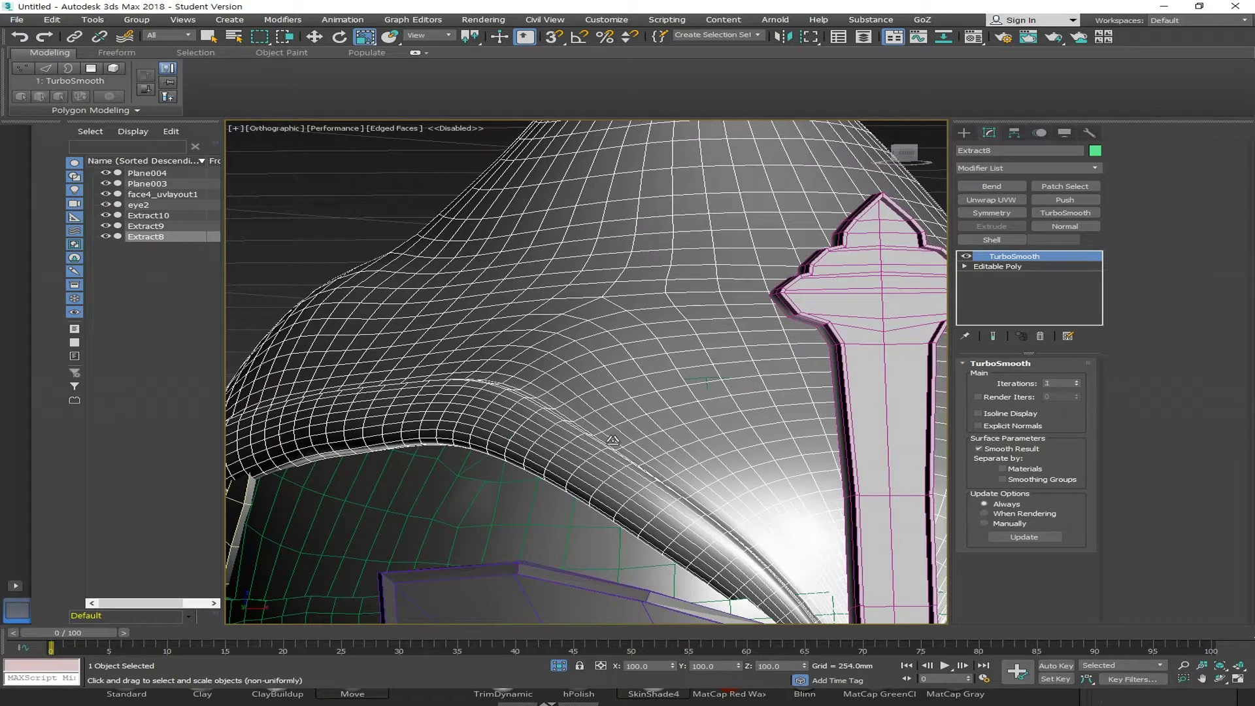
pyautogui.hotkey('ctrl', 'z')
# - Select the edge loops along the upper side of the pointed helmet's raised rim and set their crease to 1.0
pyautogui.press('2')
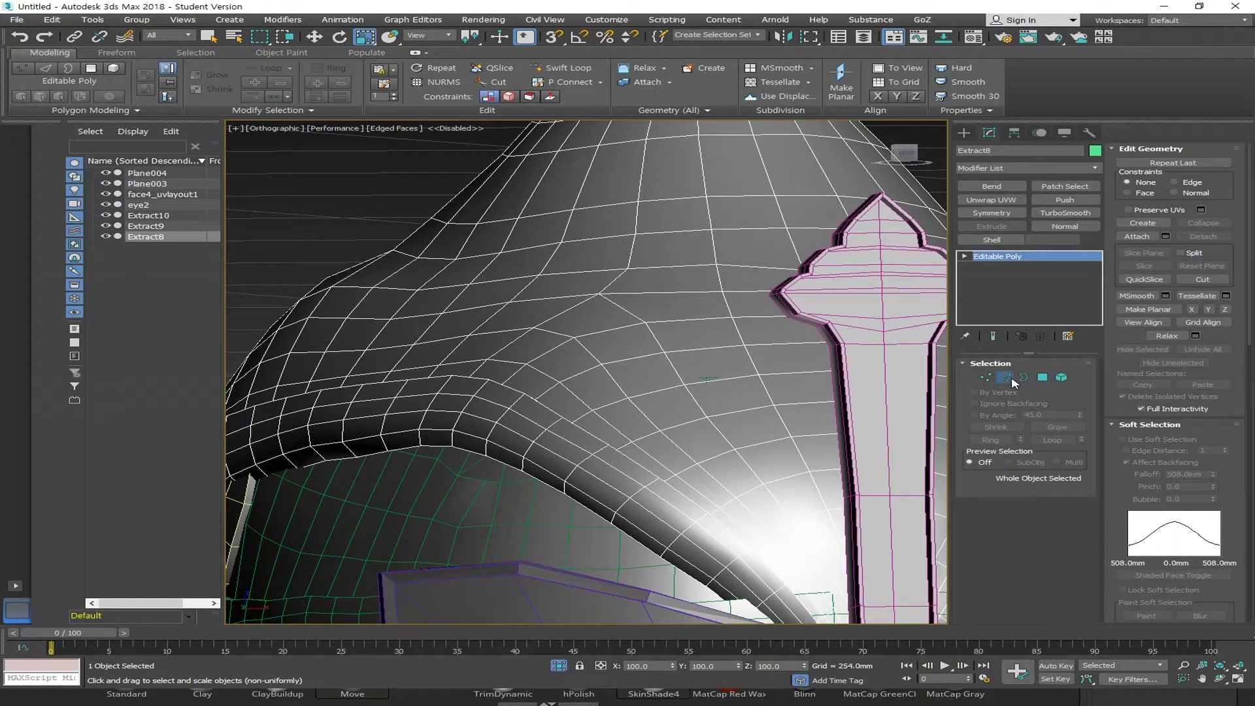
pyautogui.doubleClick(536, 484)
pyautogui.keyDown('alt'); pyautogui.moveTo(536, 483); pyautogui.dragTo(516, 470, button='middle'); pyautogui.keyUp('alt')
pyautogui.scroll(3, 498, 457)
pyautogui.doubleClick(463, 435)
pyautogui.keyDown('ctrl'); pyautogui.doubleClick(470, 433); pyautogui.keyUp('ctrl')
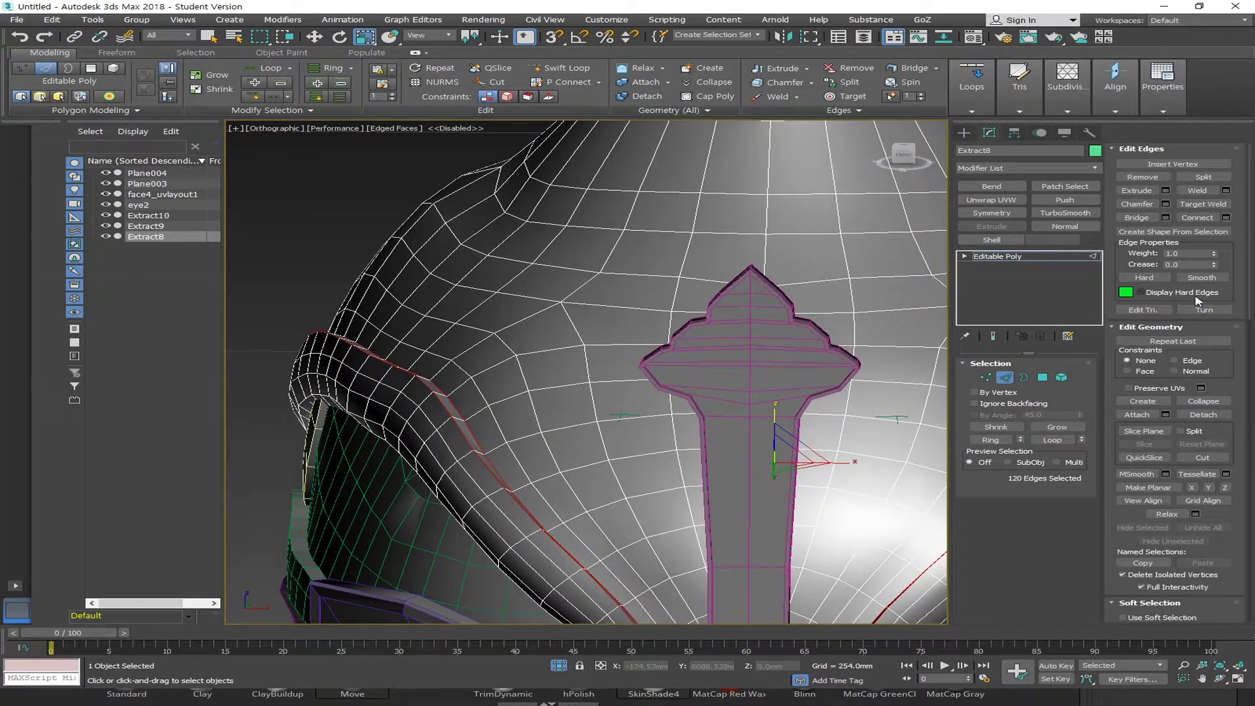
pyautogui.click(1184, 265)
pyautogui.write('1')
pyautogui.keyDown('alt'); pyautogui.moveTo(742, 434); pyautogui.dragTo(674, 382, button='middle'); pyautogui.keyUp('alt')
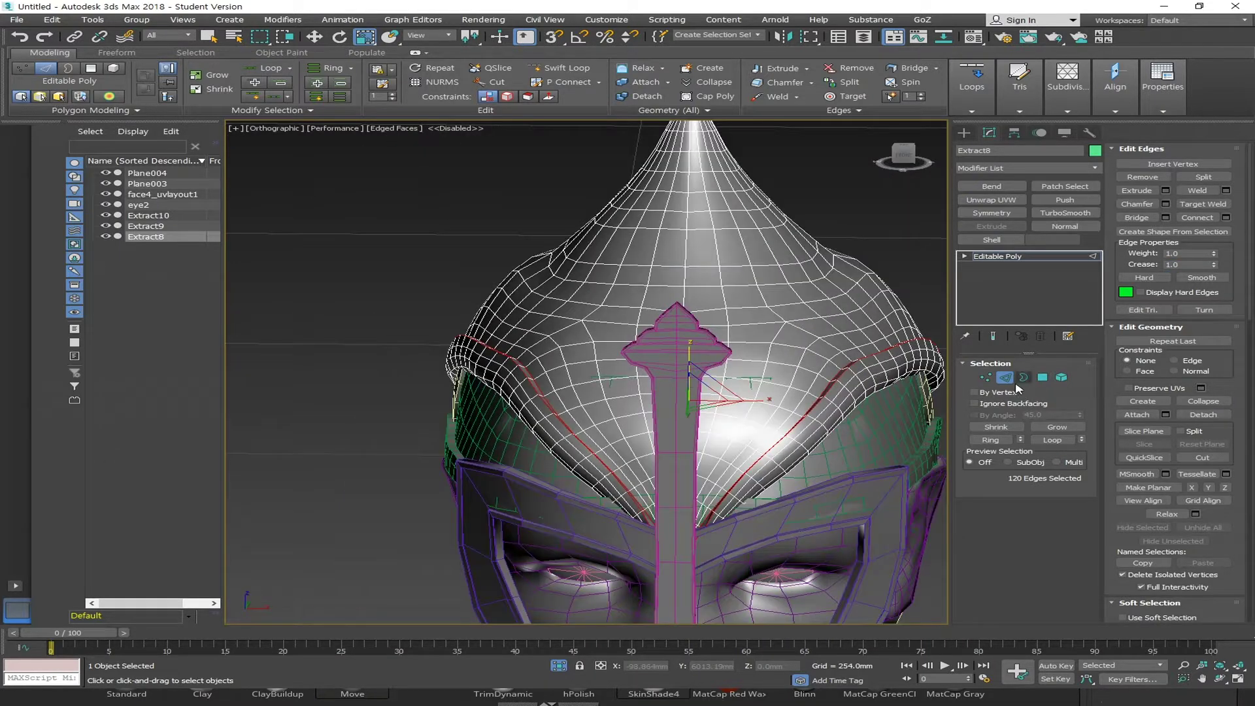
# - Add a TurboSmooth modifier to the pointed helmet and turn off edged faces to inspect the smoothed rim
pyautogui.click(1065, 213)
pyautogui.keyDown('alt'); pyautogui.moveTo(780, 417); pyautogui.dragTo(717, 428, button='middle'); pyautogui.keyUp('alt')
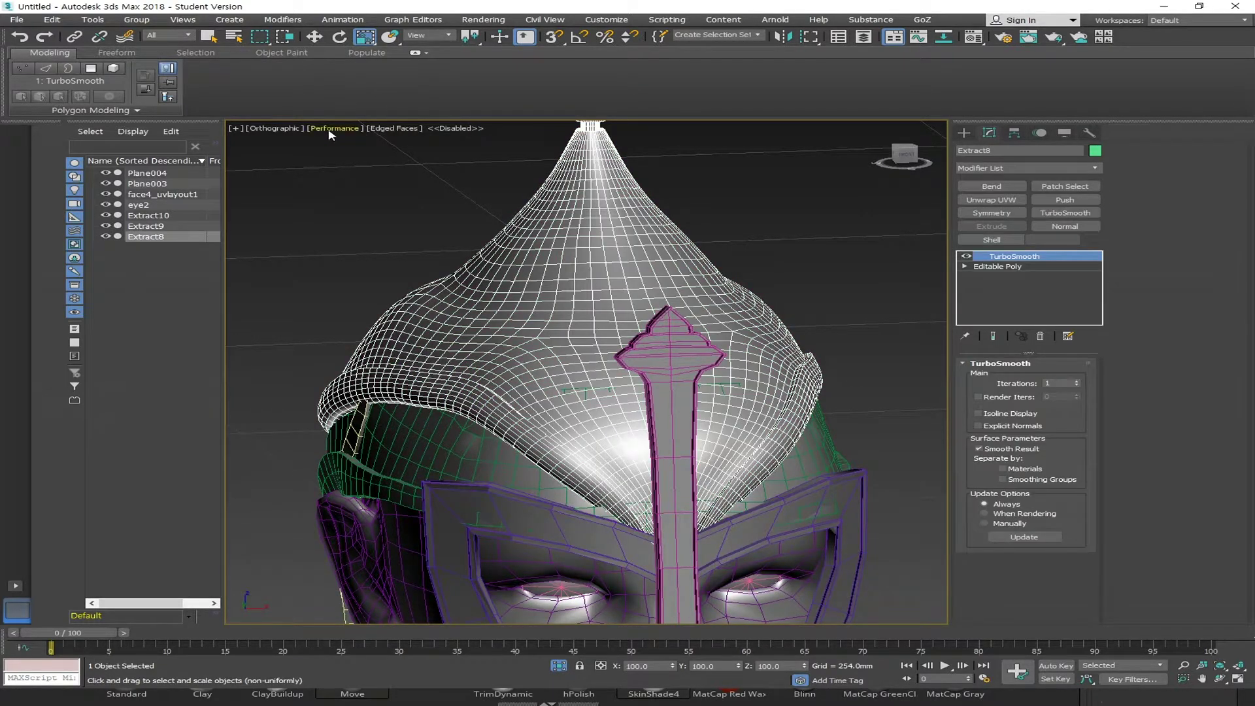
pyautogui.click(330, 131)
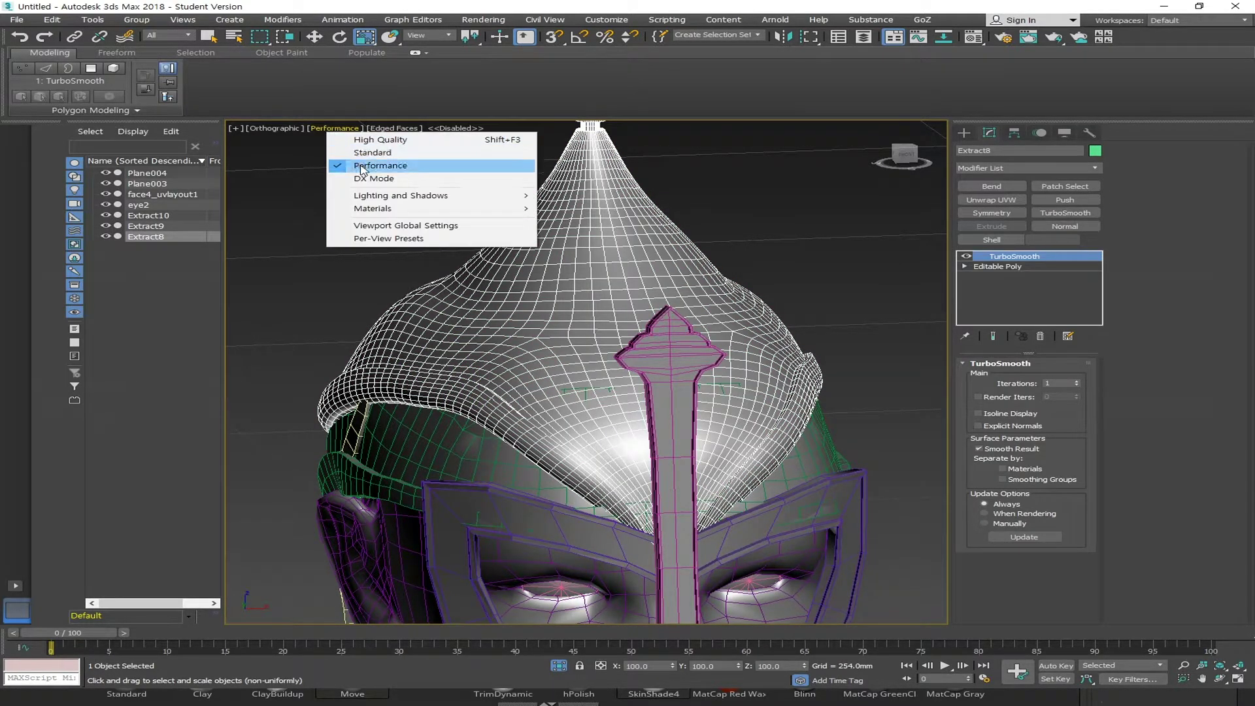
pyautogui.click(383, 129)
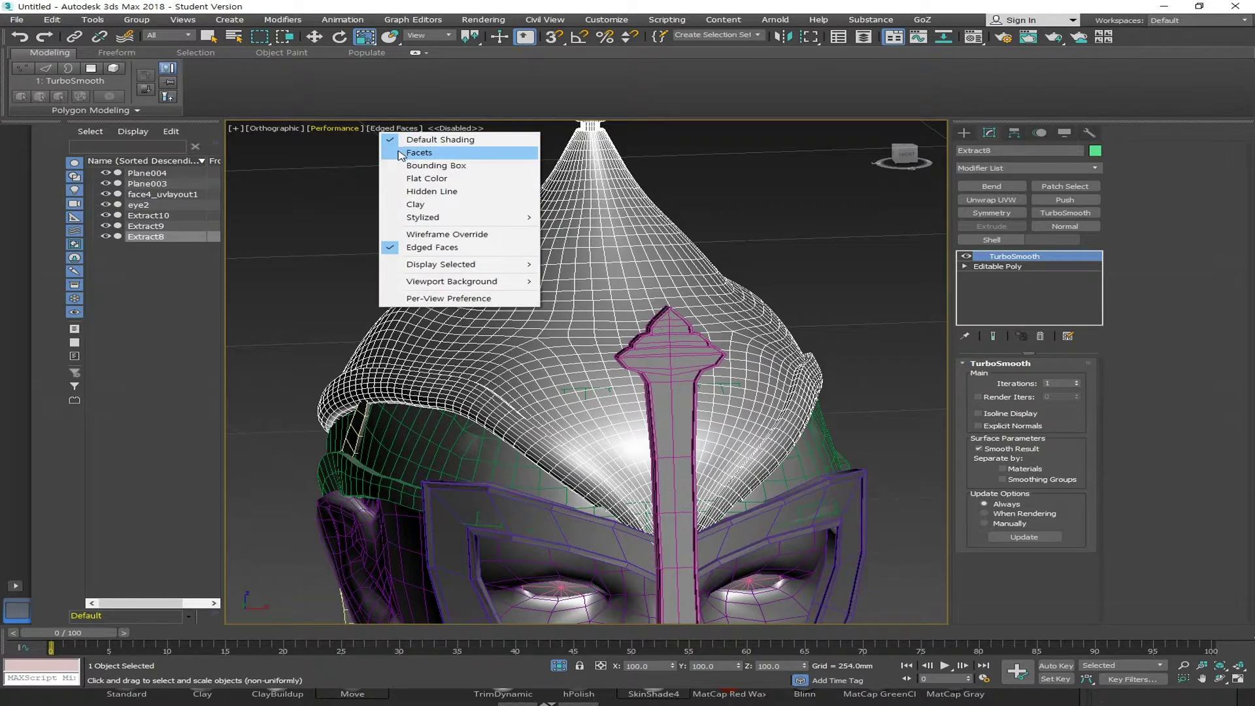
pyautogui.click(432, 247)
pyautogui.click(850, 281)
pyautogui.click(723, 452)
pyautogui.keyDown('alt'); pyautogui.moveTo(723, 453); pyautogui.dragTo(609, 175, button='middle'); pyautogui.keyUp('alt')
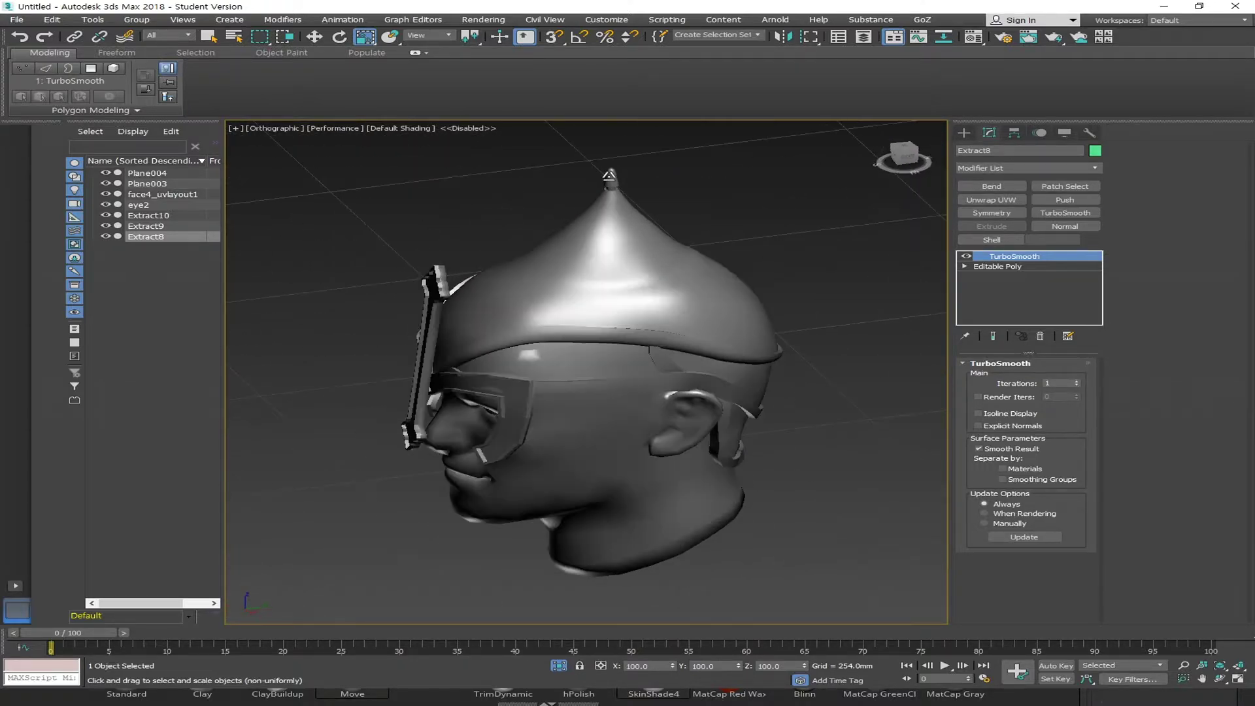
pyautogui.scroll(3, 639, 288)
pyautogui.moveTo(639, 289)
pyautogui.keyDown('alt'); pyautogui.mouseDown(button='middle')
pyautogui.moveTo(669, 258)
pyautogui.moveTo(672, 359)
pyautogui.moveTo(614, 344)
pyautogui.moveTo(647, 300)
pyautogui.mouseUp(button='middle'); pyautogui.keyUp('alt')
pyautogui.scroll(3, 654, 348)
pyautogui.hotkey('ctrl', 'z')
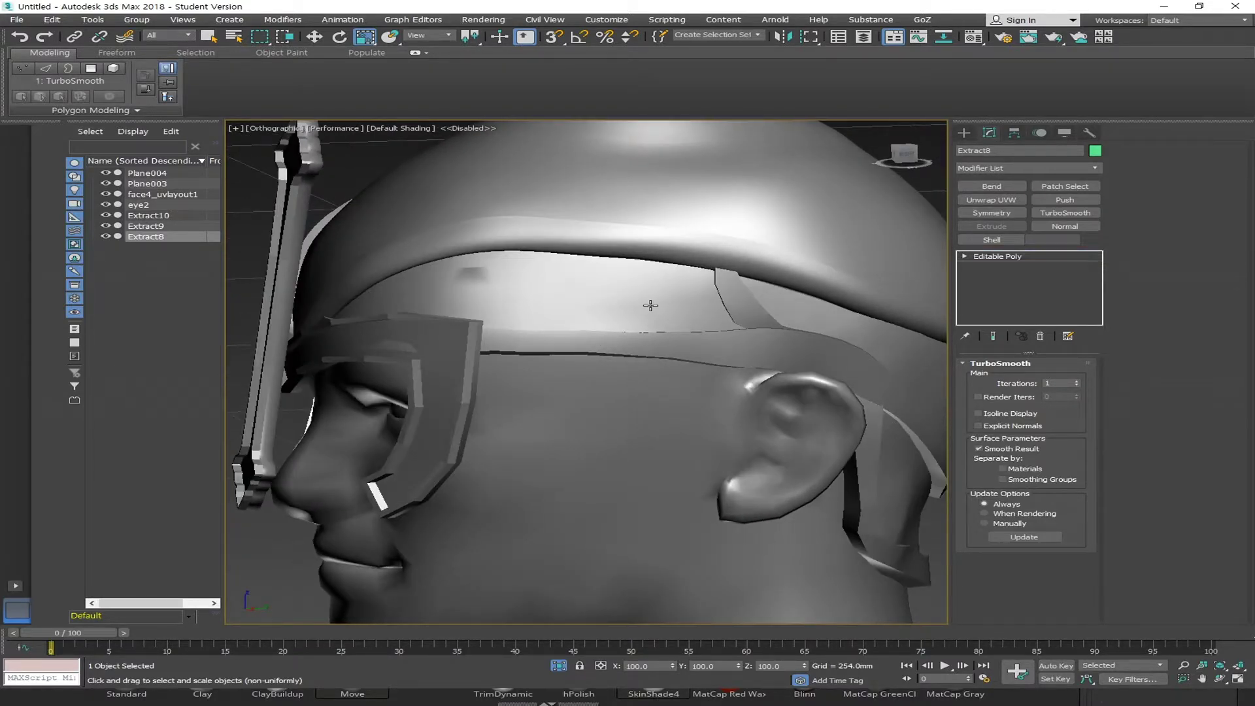
# - Select the band beneath the pointed helmet's rim and turn edged faces back on
pyautogui.click(680, 312)
pyautogui.keyDown('alt'); pyautogui.moveTo(680, 413); pyautogui.dragTo(638, 416, button='middle'); pyautogui.keyUp('alt')
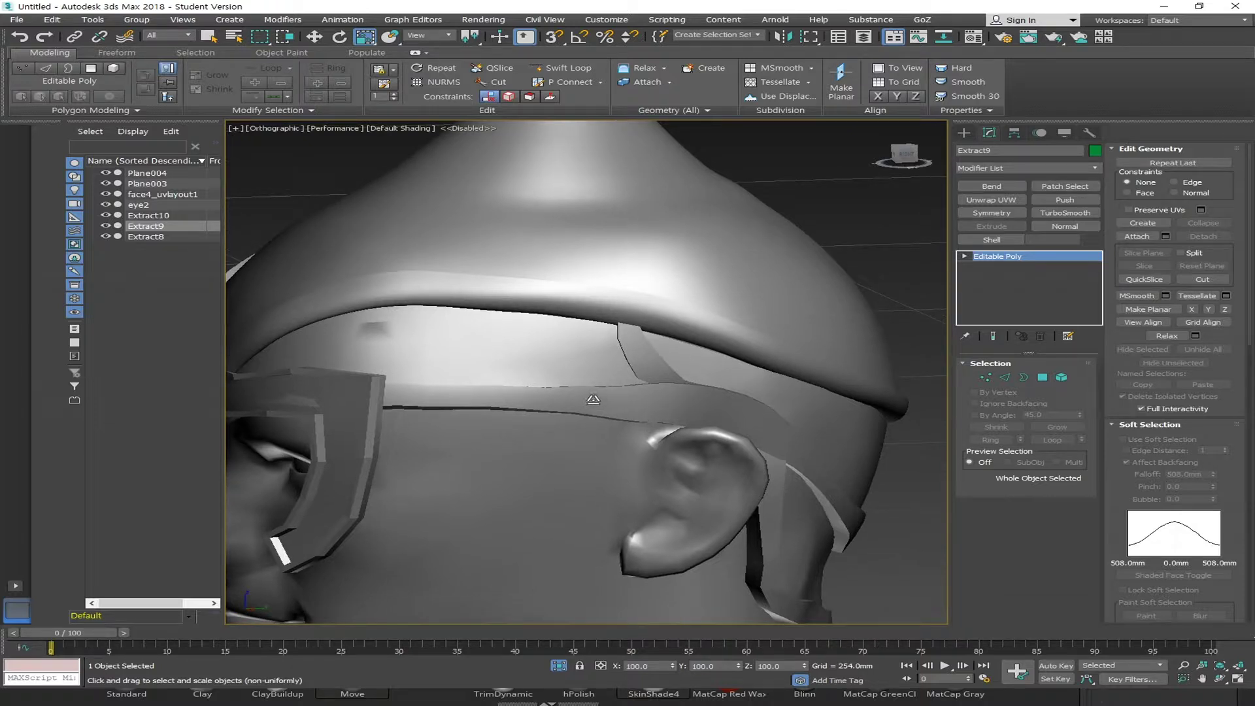
pyautogui.click(385, 130)
pyautogui.click(450, 244)
pyautogui.keyDown('alt'); pyautogui.moveTo(627, 375); pyautogui.dragTo(660, 361, button='middle'); pyautogui.keyUp('alt')
# - Select the edge loops along the band's raised rim, set their crease to 1.0 and finish edge editing
pyautogui.click(1004, 377)
pyautogui.scroll(3, 668, 408)
pyautogui.doubleClick(694, 396)
pyautogui.keyDown('ctrl'); pyautogui.doubleClick(693, 392); pyautogui.keyUp('ctrl')
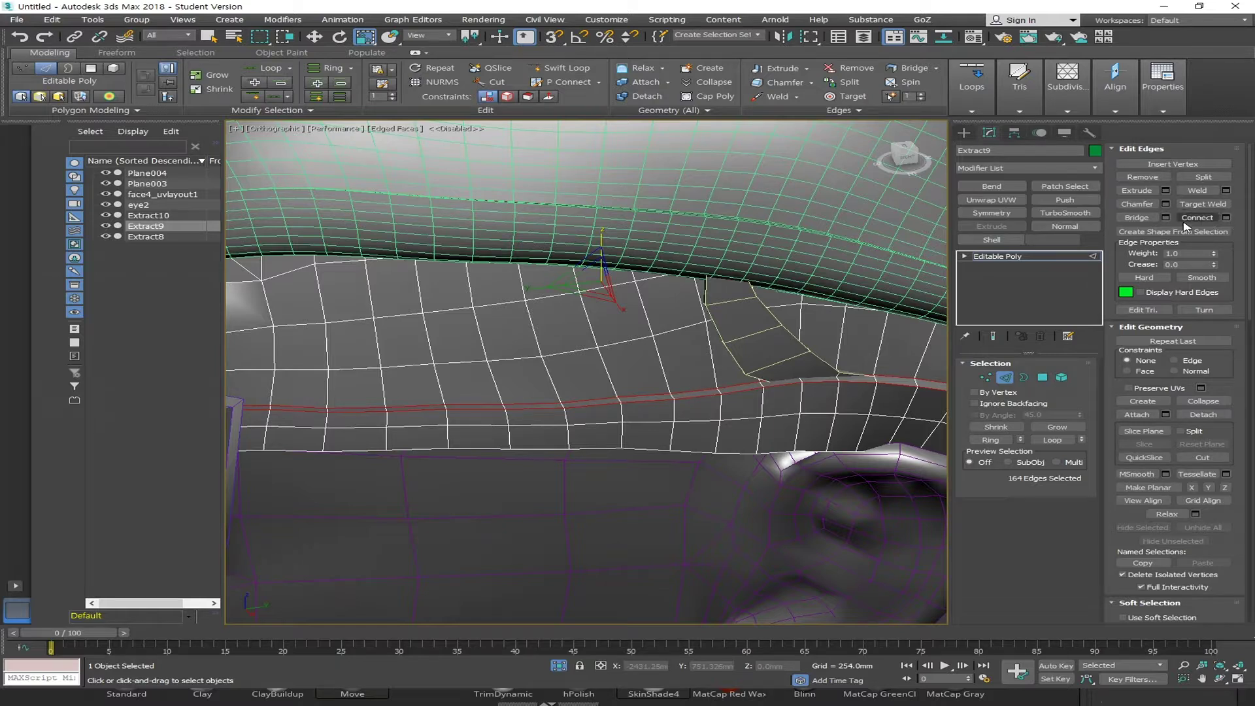
pyautogui.click(1201, 264)
pyautogui.write('1')
pyautogui.press('Return')
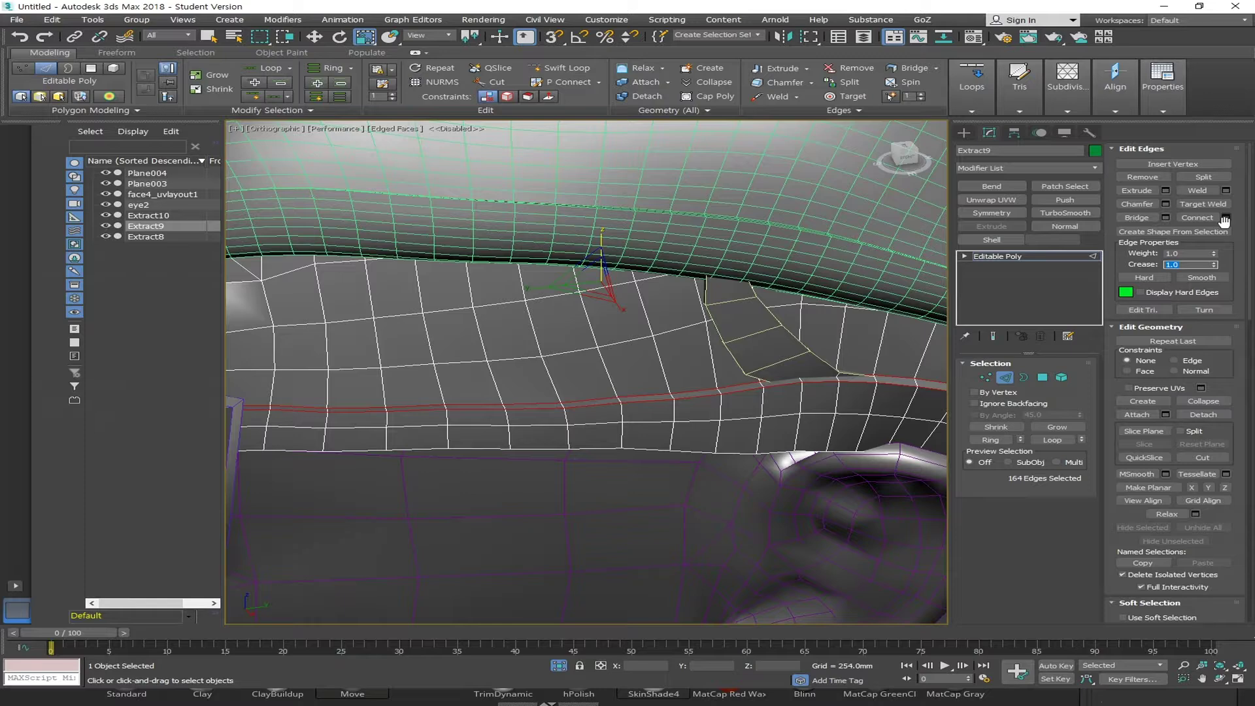
pyautogui.scroll(-6, 640, 467)
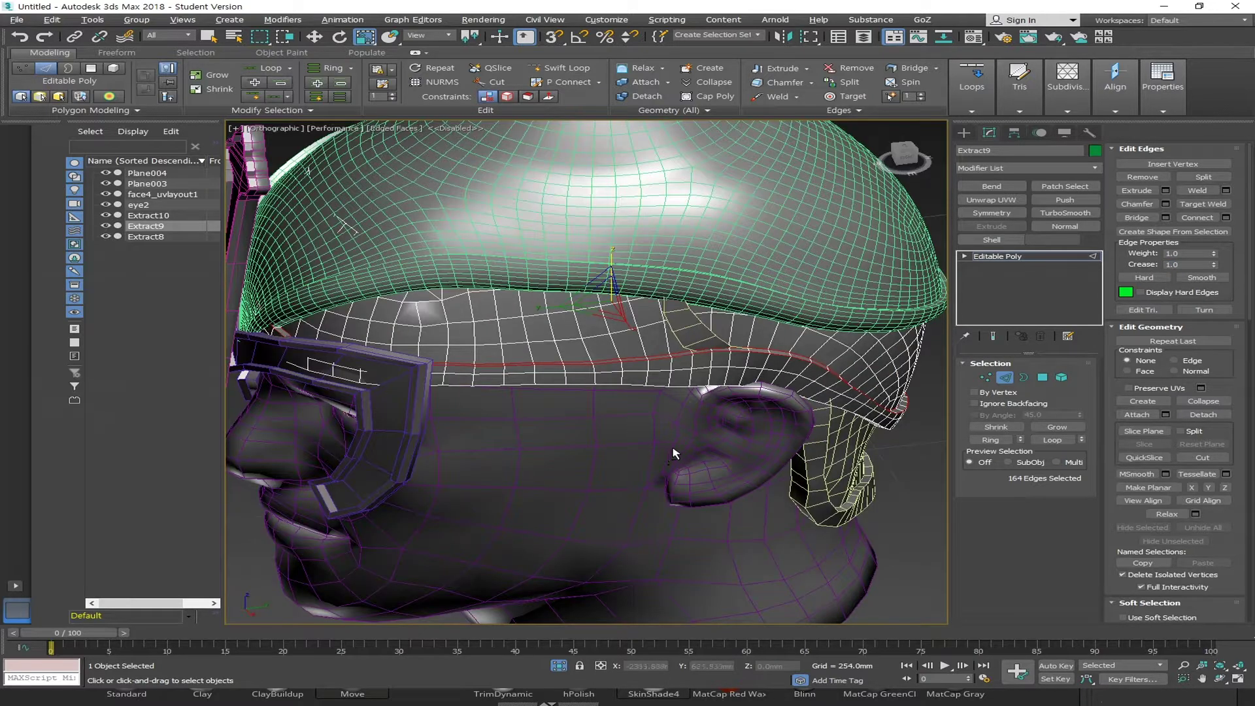
pyautogui.keyDown('alt'); pyautogui.moveTo(675, 453); pyautogui.dragTo(664, 434, button='middle'); pyautogui.keyUp('alt')
pyautogui.click(1005, 377)
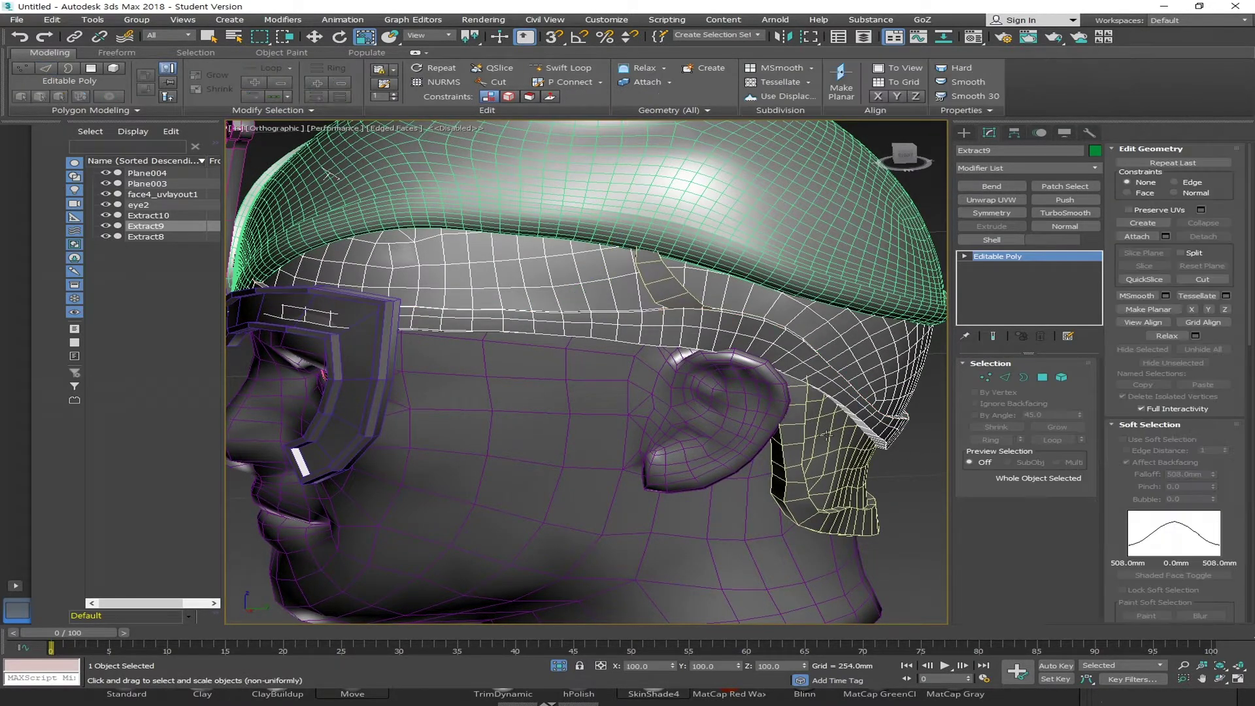
# - On the neck guard, select the edge loops along the inner side of its raised rim, including the corner edges
pyautogui.click(802, 434)
pyautogui.click(1005, 377)
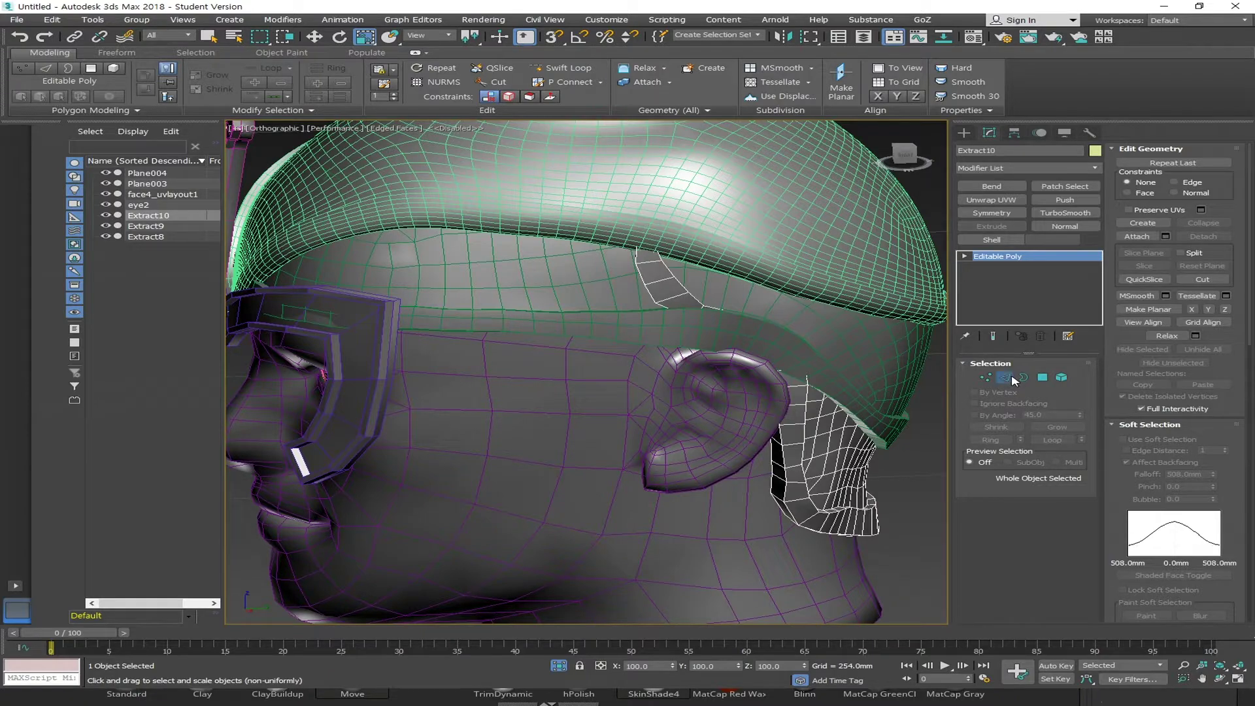
pyautogui.keyDown('alt'); pyautogui.moveTo(667, 457); pyautogui.dragTo(649, 484, button='middle'); pyautogui.keyUp('alt')
pyautogui.scroll(2, 649, 483)
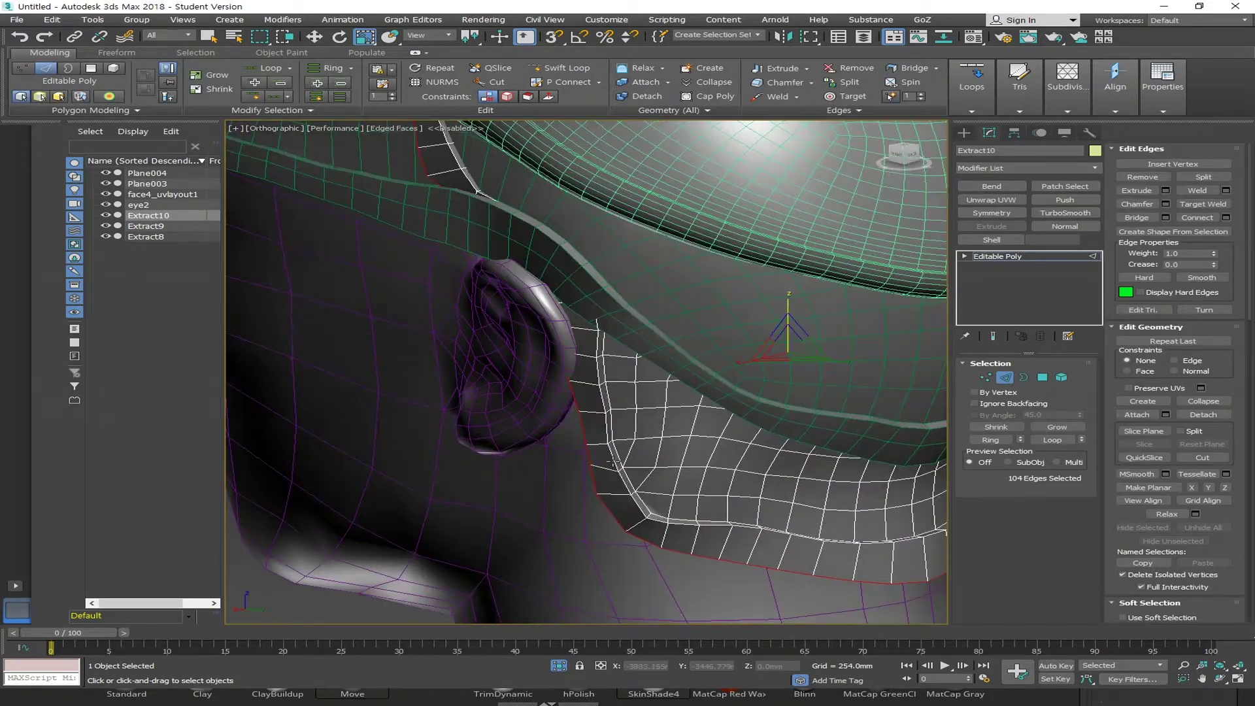
pyautogui.doubleClick(611, 454)
pyautogui.keyDown('ctrl'); pyautogui.doubleClick(617, 452); pyautogui.keyUp('ctrl')
pyautogui.keyDown('ctrl'); pyautogui.click(632, 482); pyautogui.keyUp('ctrl')
pyautogui.keyDown('ctrl'); pyautogui.click(645, 506); pyautogui.keyUp('ctrl')
pyautogui.keyDown('ctrl'); pyautogui.doubleClick(654, 516); pyautogui.keyUp('ctrl')
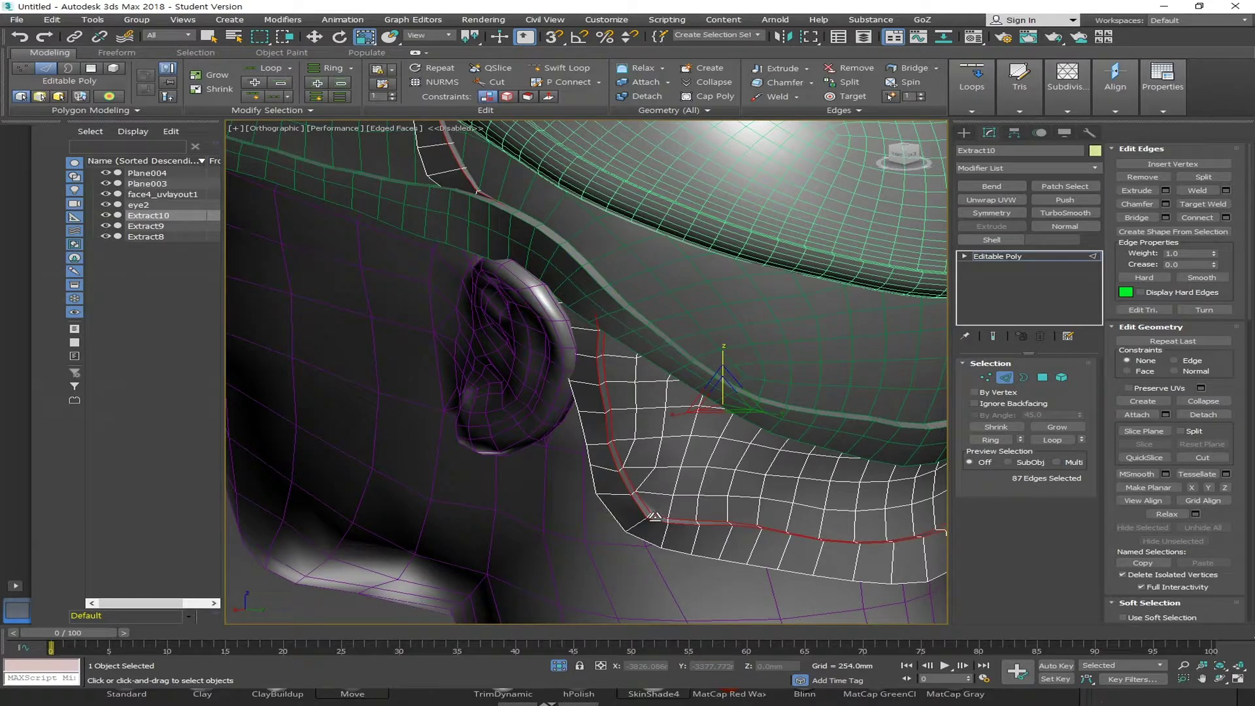
# - Add the missing rim edges on the neck guard's other side to the selection and set the crease to 1.0
pyautogui.click(1200, 264)
pyautogui.write('1')
pyautogui.keyDown('alt'); pyautogui.moveTo(457, 392); pyautogui.dragTo(580, 426, button='middle'); pyautogui.keyUp('alt')
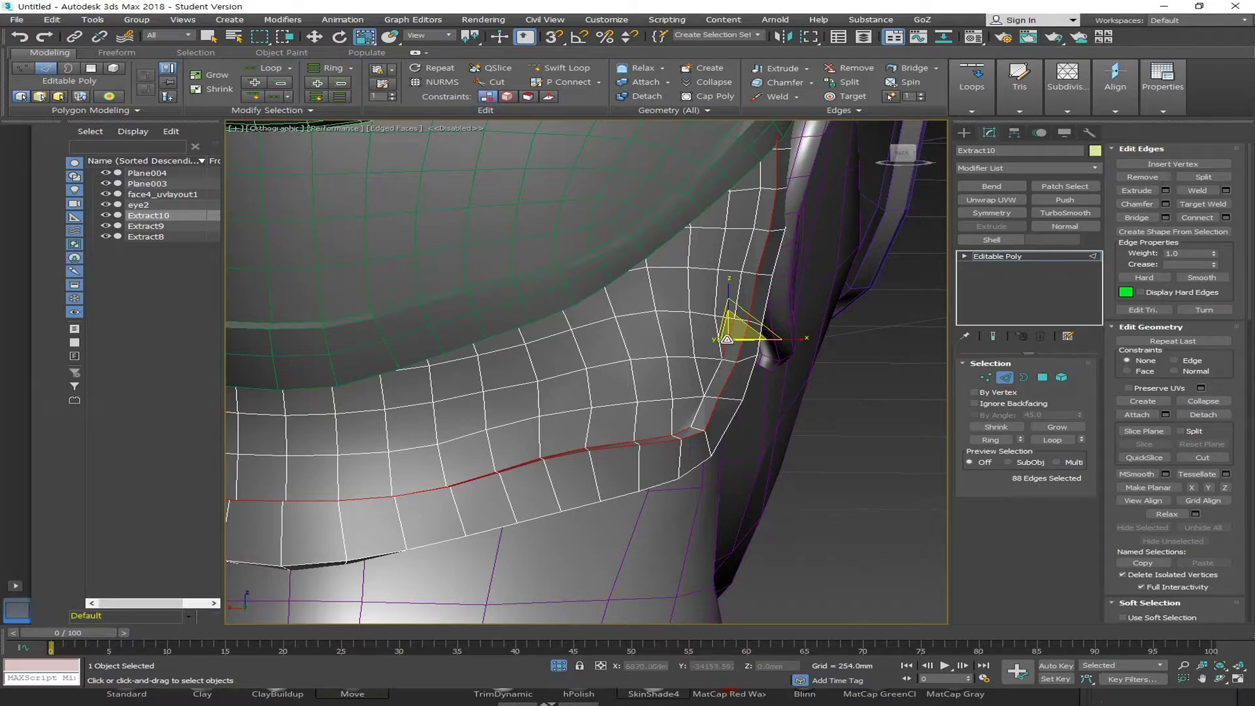
pyautogui.keyDown('ctrl'); pyautogui.doubleClick(727, 339); pyautogui.keyUp('ctrl')
pyautogui.keyDown('ctrl'); pyautogui.click(697, 414); pyautogui.keyUp('ctrl')
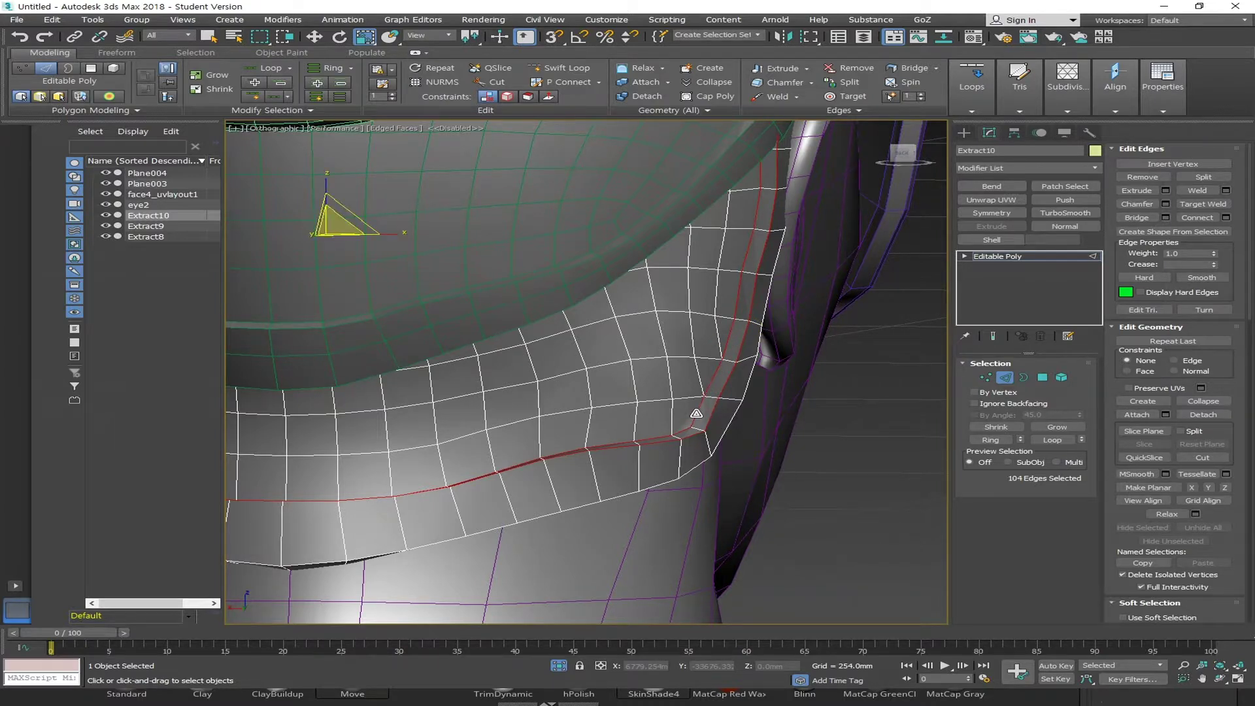
pyautogui.click(1186, 265)
pyautogui.write('1.0')
pyautogui.press('Return')
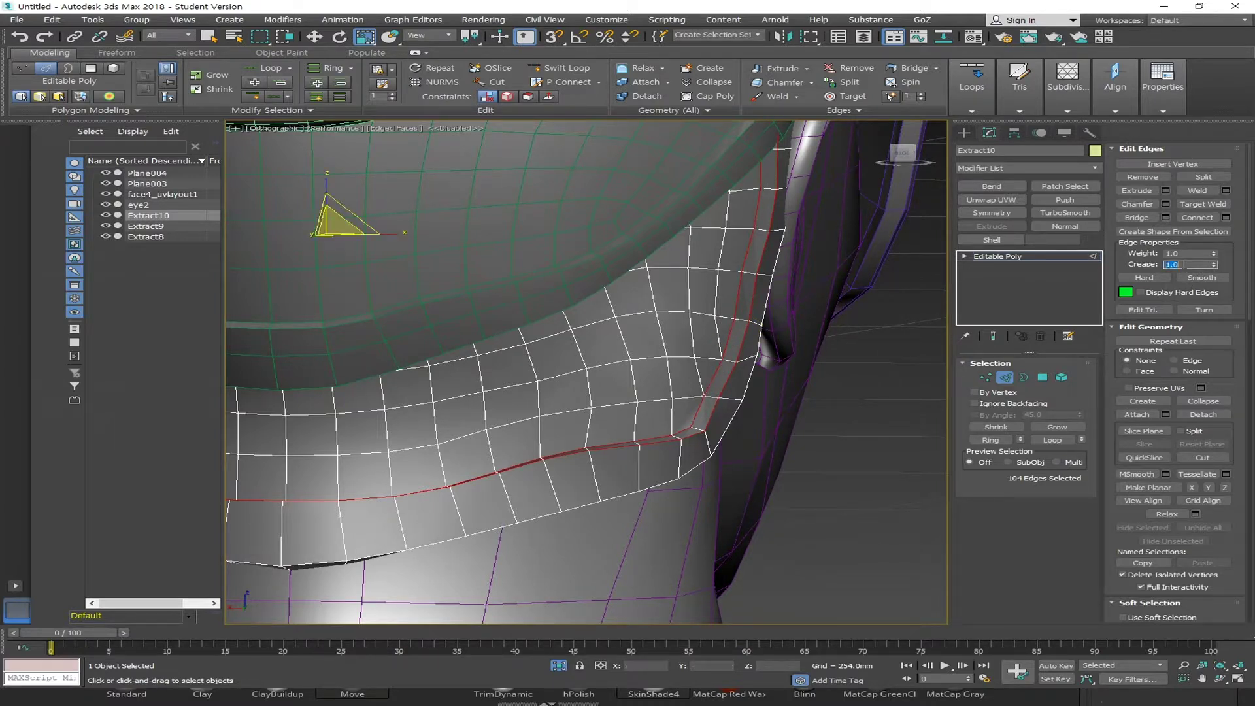
# - Finish edge editing on the neck guard and smooth it with TurboSmooth
pyautogui.click(1010, 378)
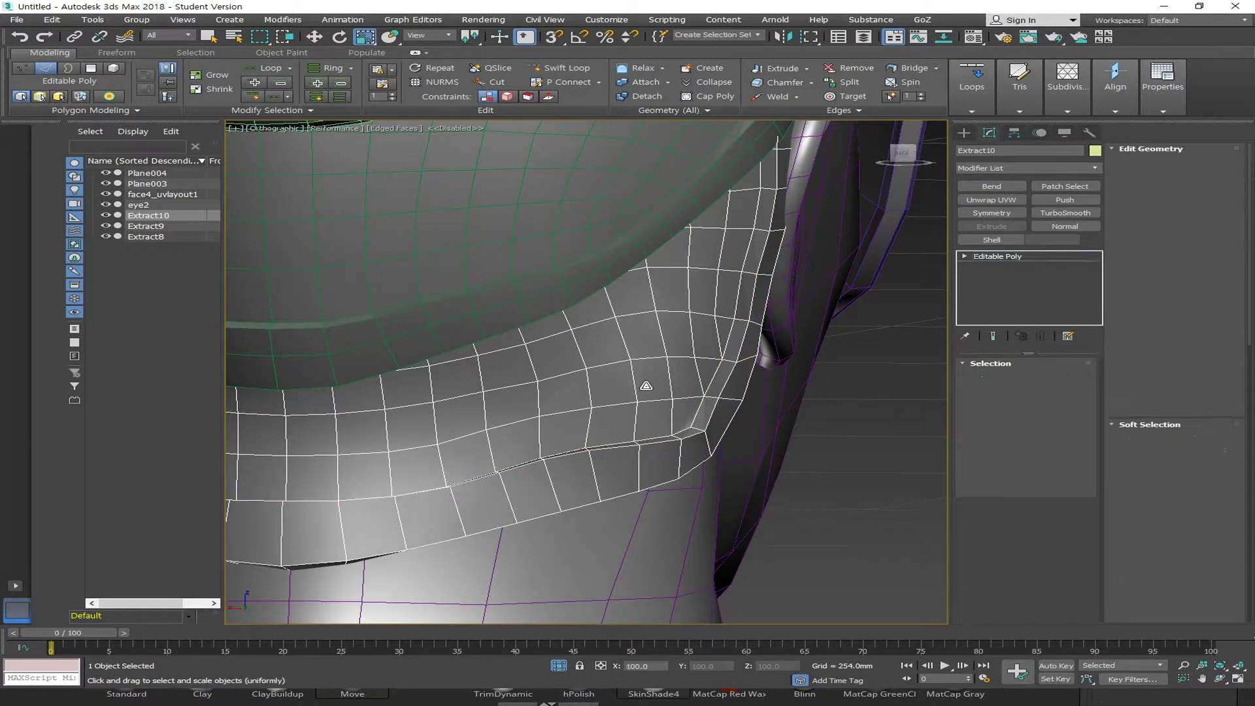
pyautogui.scroll(-5, 646, 387)
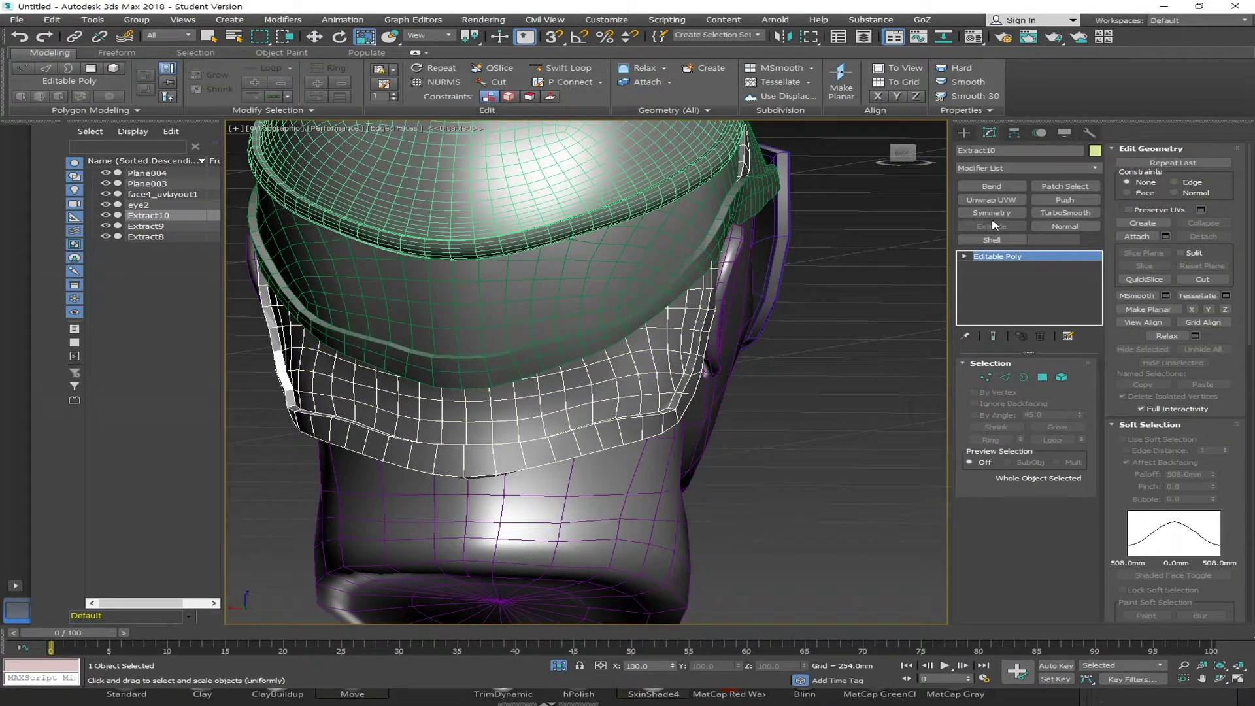
pyautogui.click(1064, 213)
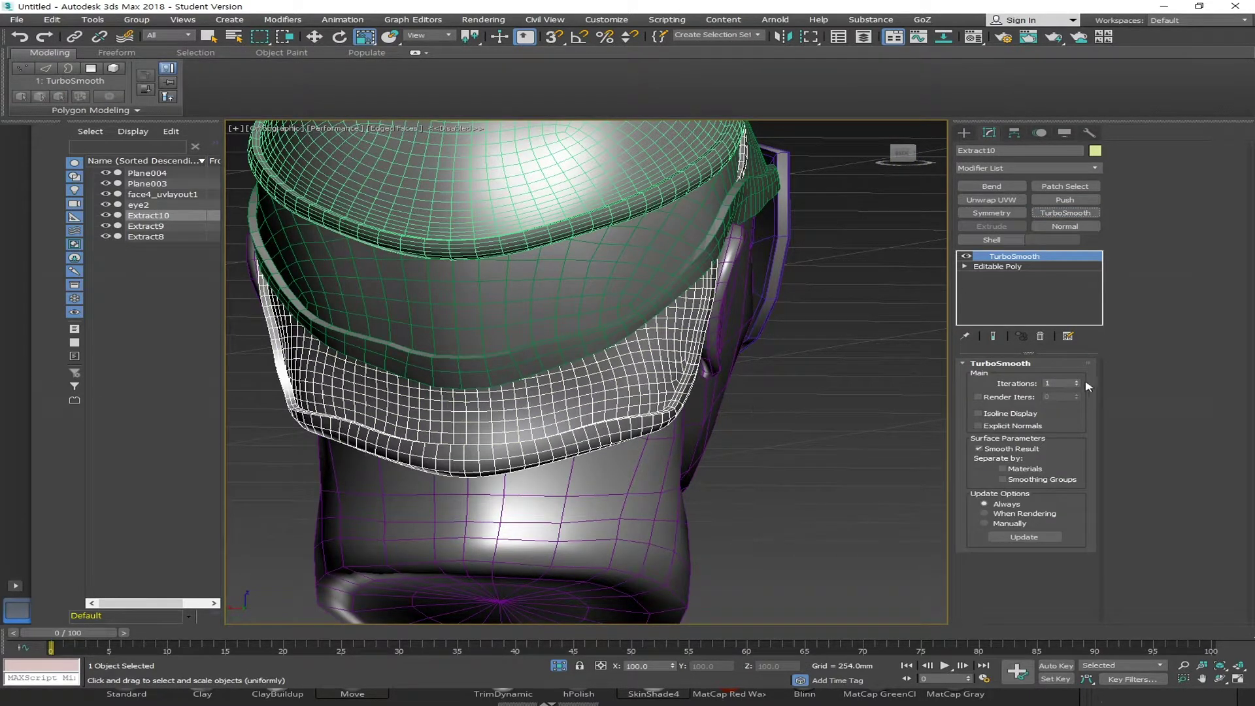
# - Smooth the band beneath the pointed helmet's rim with TurboSmooth and deselect it
pyautogui.click(686, 285)
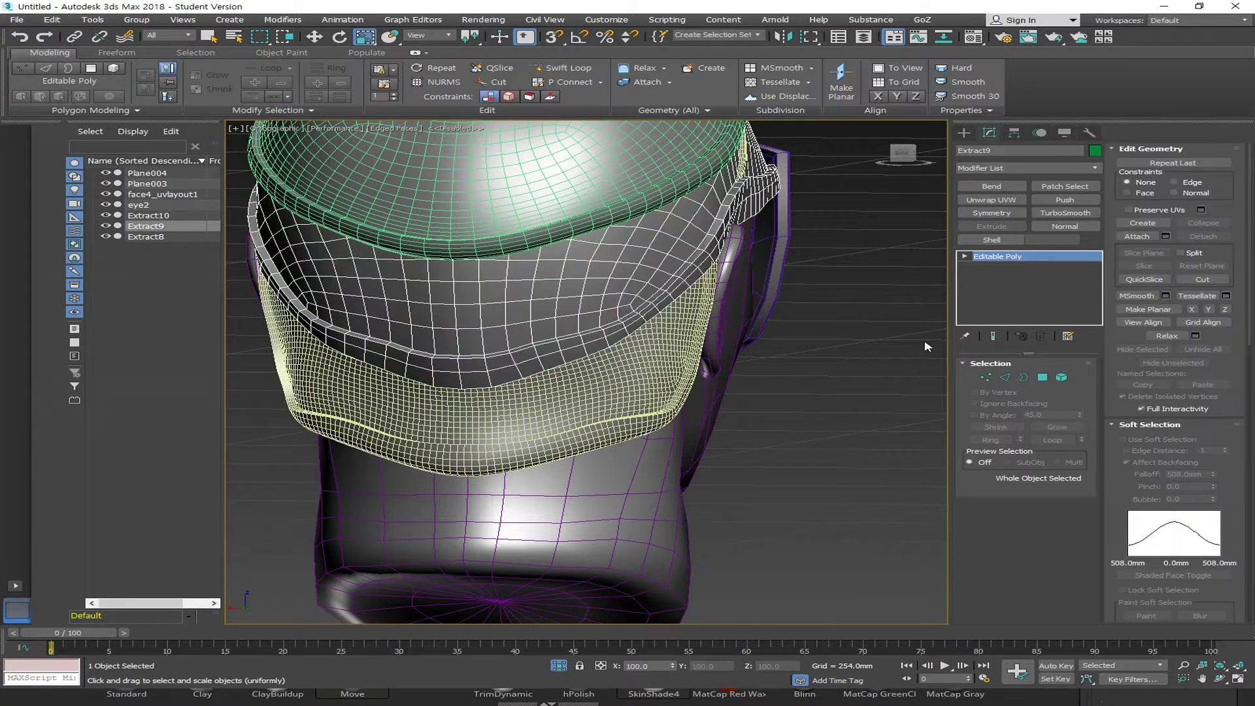
pyautogui.click(1064, 212)
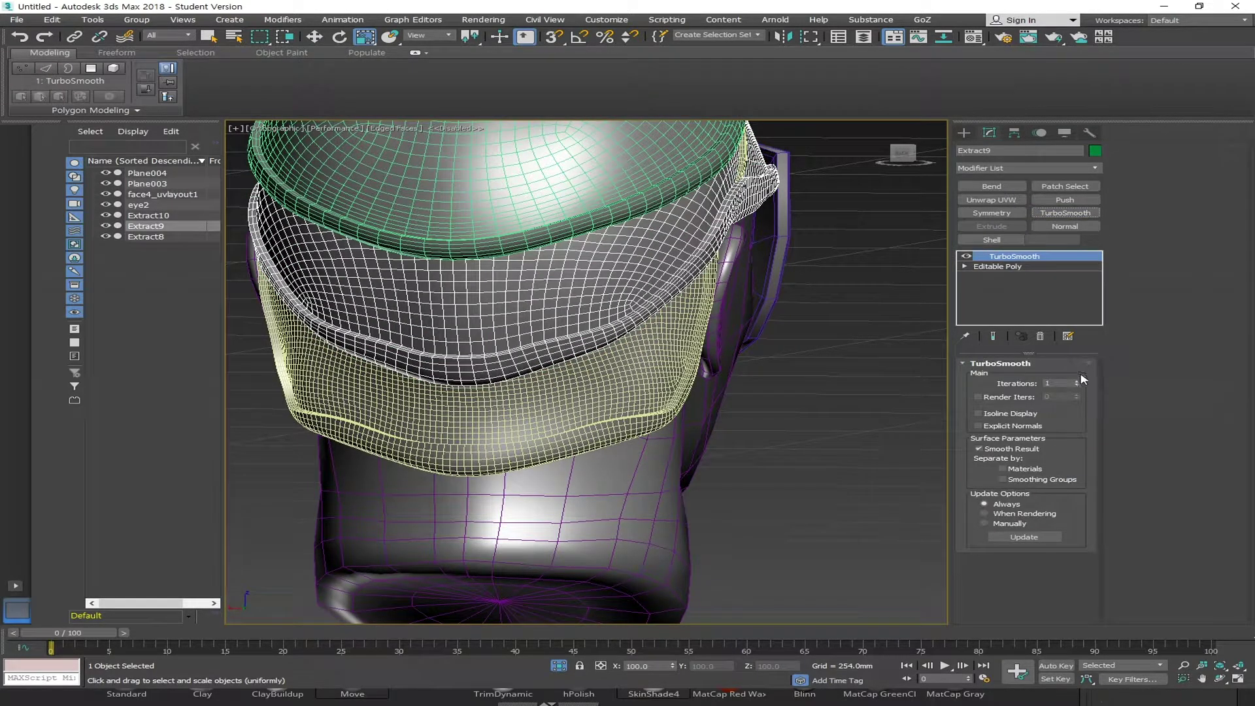
pyautogui.click(918, 385)
# - Select the eye guard, try smoothing it with TurboSmooth and undo the modifier
pyautogui.keyDown('alt'); pyautogui.moveTo(918, 386); pyautogui.dragTo(535, 332, button='middle'); pyautogui.keyUp('alt')
pyautogui.click(581, 379)
pyautogui.click(511, 294)
pyautogui.scroll(3, 528, 330)
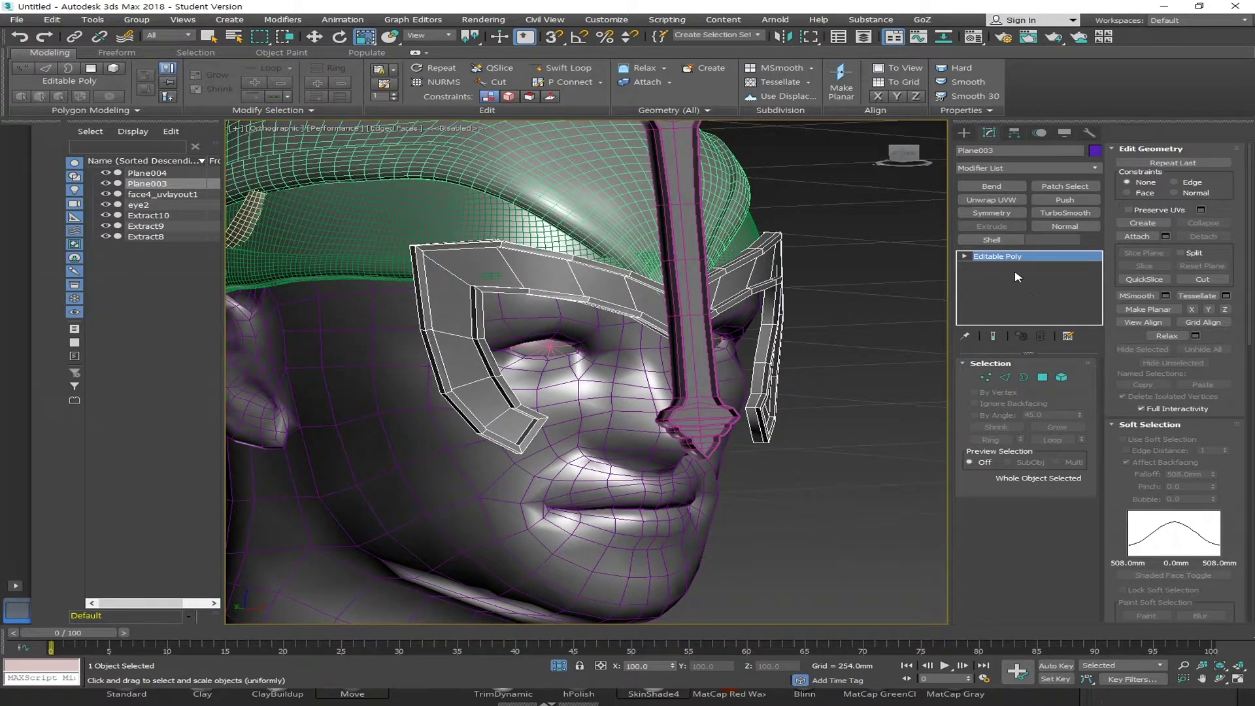
pyautogui.click(1064, 213)
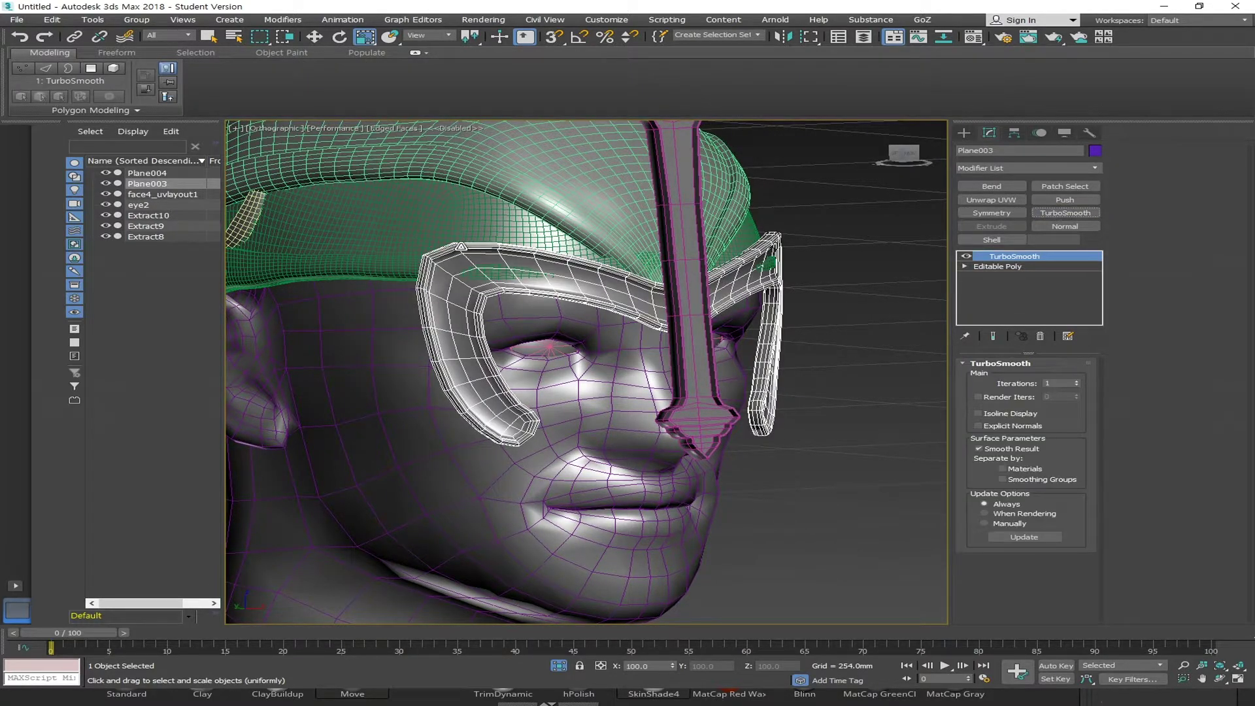
pyautogui.hotkey('ctrl', 'z')
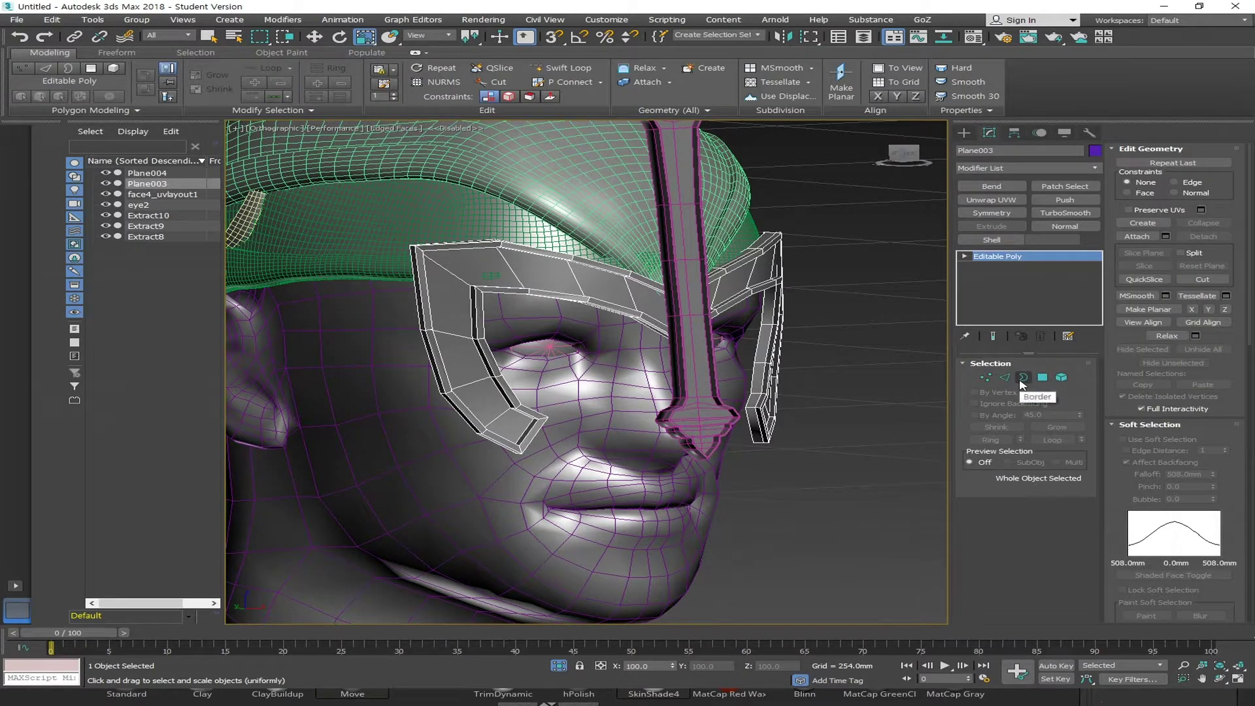
# - On the eye guard, start edge editing and select upright edges on the outer and inner sides of its raised rim
pyautogui.click(1005, 377)
pyautogui.moveTo(453, 346); pyautogui.dragTo(505, 376, button='middle')
pyautogui.scroll(2, 487, 353)
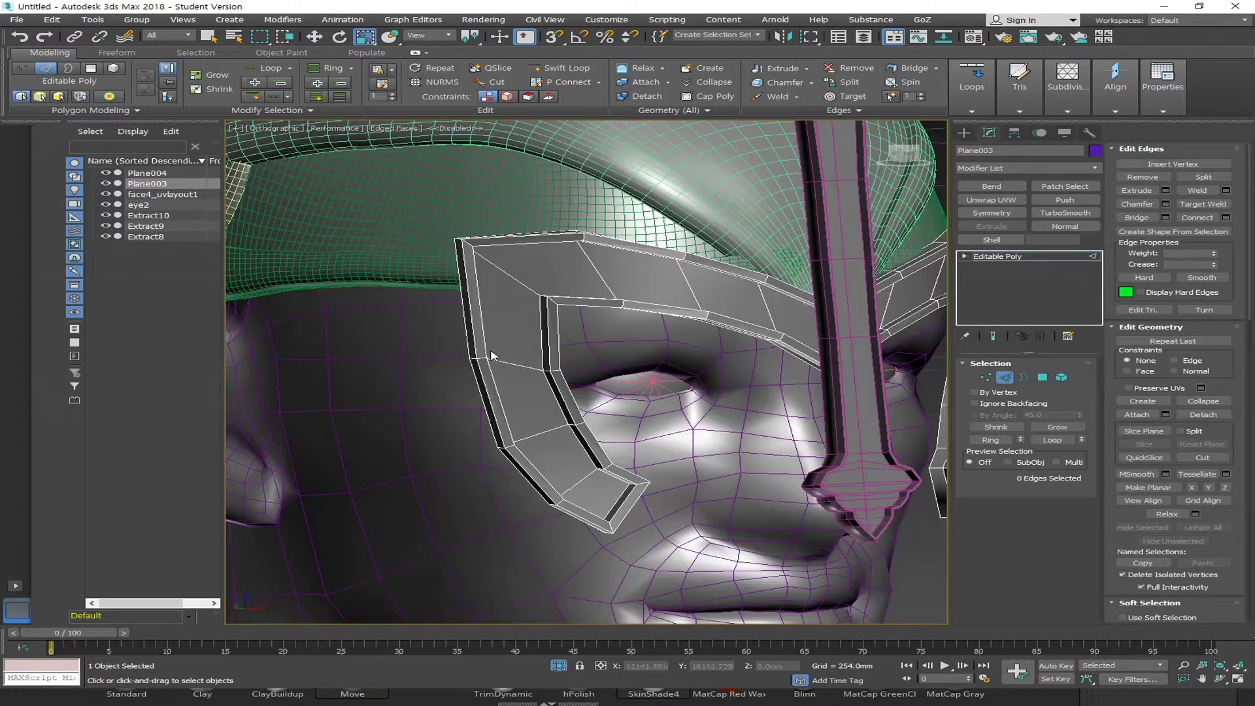
pyautogui.click(476, 342)
pyautogui.keyDown('ctrl'); pyautogui.click(471, 341); pyautogui.keyUp('ctrl')
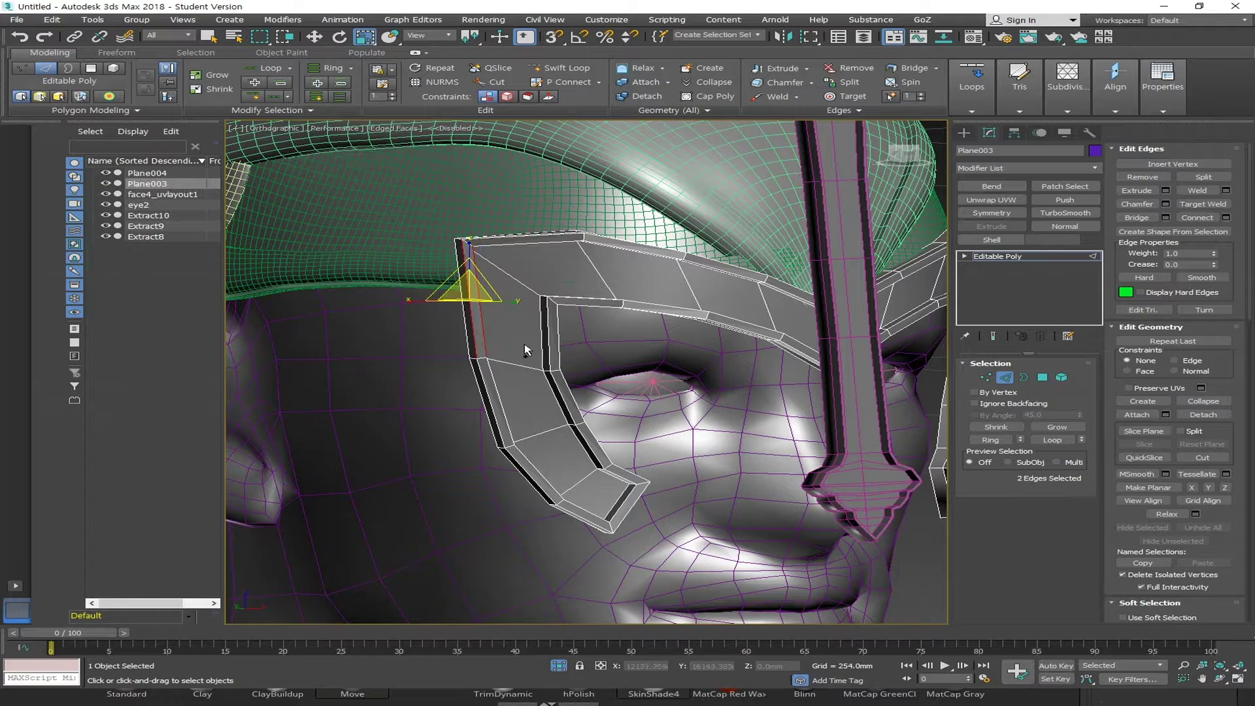
pyautogui.keyDown('ctrl'); pyautogui.click(558, 338); pyautogui.keyUp('ctrl')
pyautogui.keyDown('ctrl'); pyautogui.click(542, 341); pyautogui.keyUp('ctrl')
# - Add the remaining inner rim edge, extend the selection to full loops around the eye guard and crease them
pyautogui.moveTo(542, 341)
pyautogui.keyDown('alt'); pyautogui.mouseDown(button='middle')
pyautogui.moveTo(517, 343)
pyautogui.moveTo(540, 361)
pyautogui.mouseUp(button='middle'); pyautogui.keyUp('alt')
pyautogui.scroll(5, 516, 366)
pyautogui.keyDown('ctrl'); pyautogui.click(584, 340); pyautogui.keyUp('ctrl')
pyautogui.scroll(-4, 584, 341)
pyautogui.keyDown('alt'); pyautogui.moveTo(661, 383); pyautogui.dragTo(738, 391, button='middle'); pyautogui.keyUp('alt')
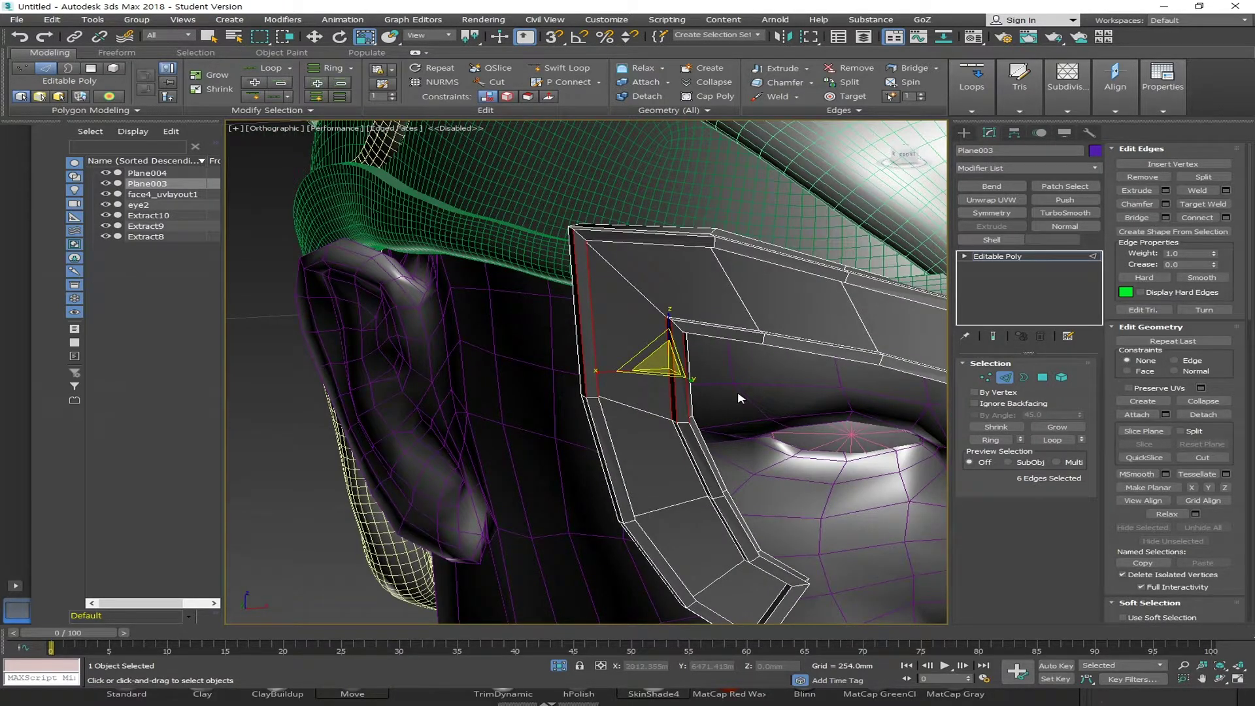
pyautogui.hotkey('alt', 'l')
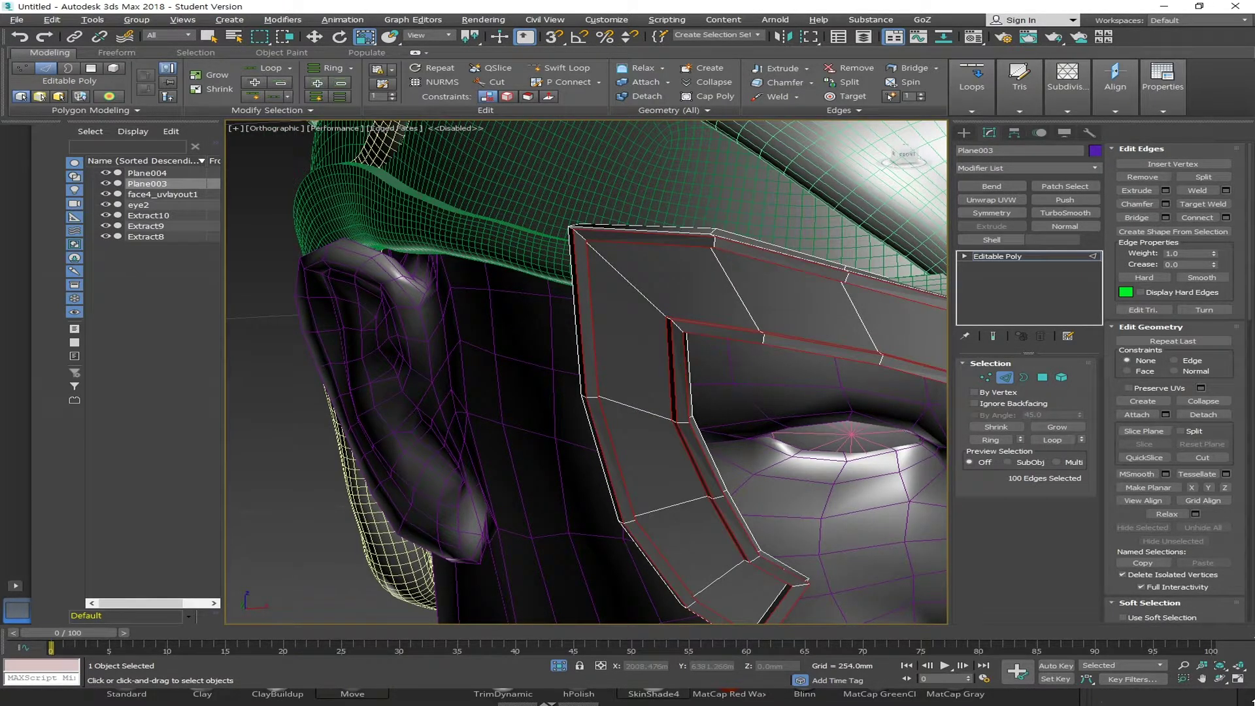
pyautogui.scroll(-5, 659, 360)
pyautogui.keyDown('alt'); pyautogui.moveTo(659, 361); pyautogui.dragTo(690, 363, button='middle'); pyautogui.keyUp('alt')
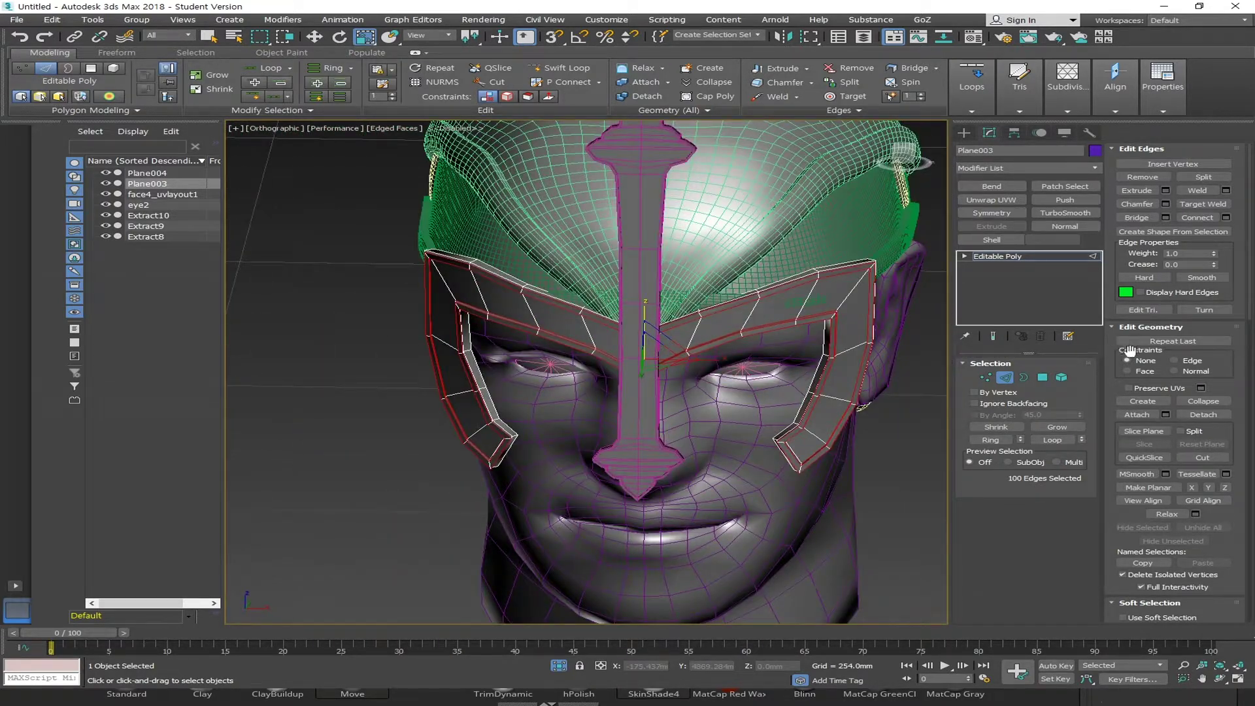
pyautogui.click(1184, 265)
# - Select the edge loops across the eye guard's outer upper corners and add the corner edge loops at one lower tip
pyautogui.keyDown('alt'); pyautogui.moveTo(814, 315); pyautogui.dragTo(578, 315, button='middle'); pyautogui.keyUp('alt')
pyautogui.click(859, 288)
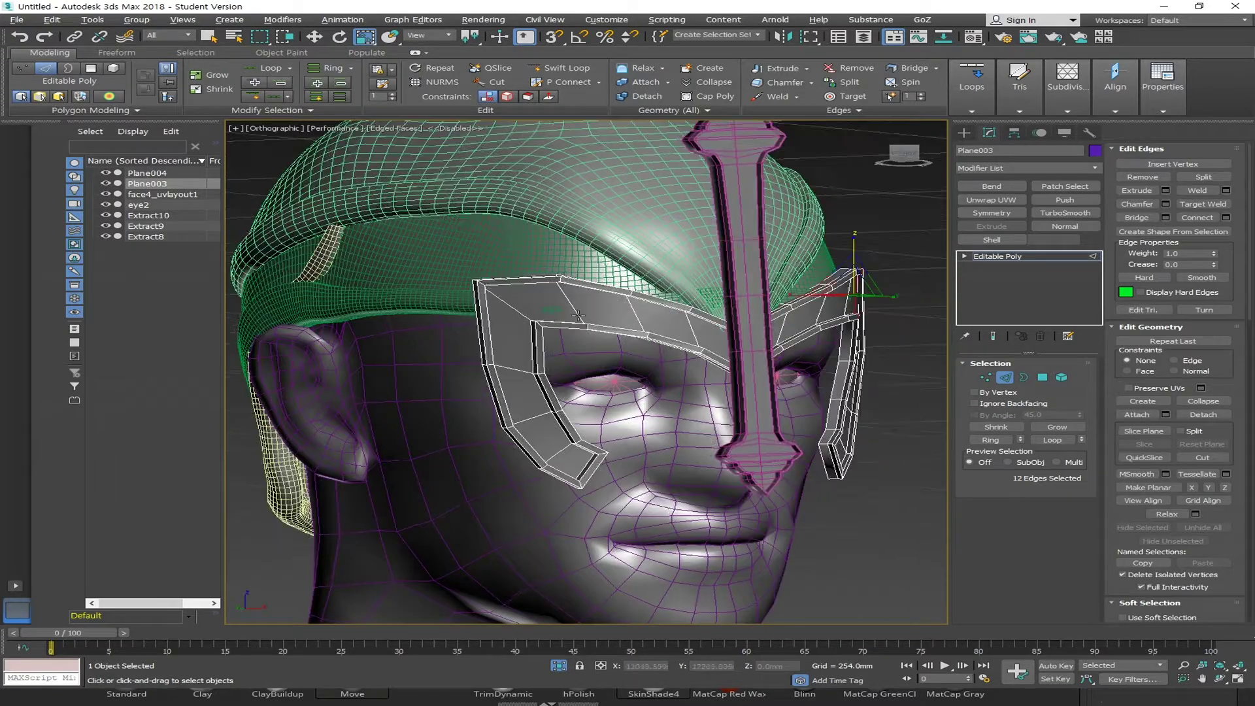
pyautogui.keyDown('ctrl'); pyautogui.doubleClick(518, 309); pyautogui.keyUp('ctrl')
pyautogui.keyDown('alt'); pyautogui.moveTo(623, 410); pyautogui.dragTo(638, 476, button='middle'); pyautogui.keyUp('alt')
pyautogui.scroll(5, 575, 473)
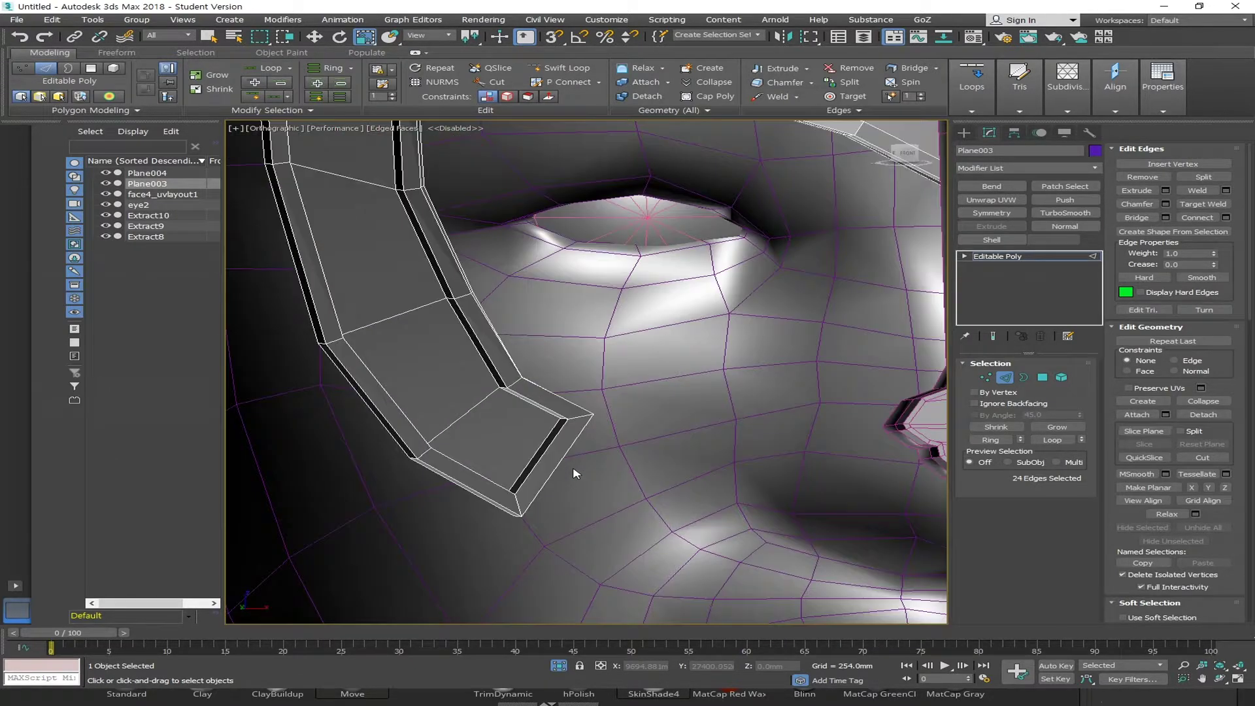
pyautogui.keyDown('ctrl'); pyautogui.doubleClick(581, 414); pyautogui.keyUp('ctrl')
pyautogui.keyDown('ctrl'); pyautogui.doubleClick(518, 507); pyautogui.keyUp('ctrl')
# - Add the corner edge loops at the eye guard's opposite lower tip and set the selected edges' crease to 1
pyautogui.moveTo(915, 413); pyautogui.dragTo(477, 406, button='middle')
pyautogui.keyDown('alt'); pyautogui.moveTo(706, 413); pyautogui.dragTo(619, 421, button='middle'); pyautogui.keyUp('alt')
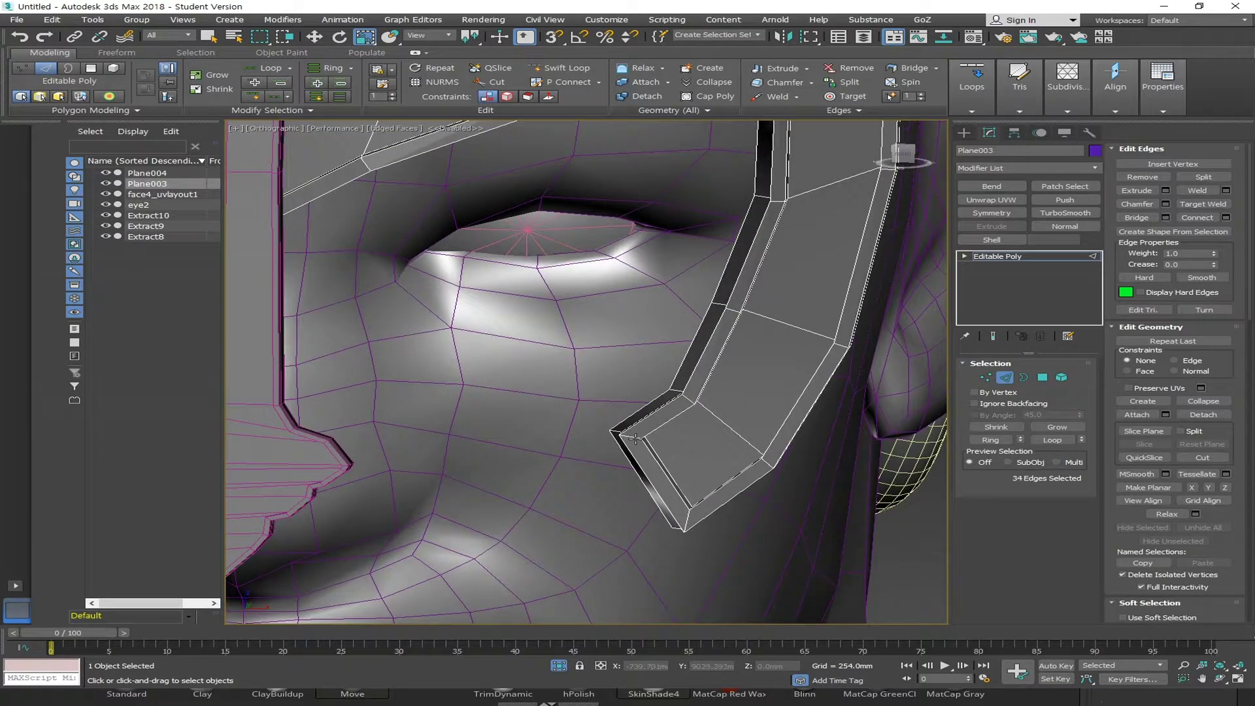
pyautogui.keyDown('ctrl'); pyautogui.doubleClick(688, 520); pyautogui.keyUp('ctrl')
pyautogui.keyDown('alt'); pyautogui.moveTo(688, 520); pyautogui.dragTo(696, 474, button='middle'); pyautogui.keyUp('alt')
pyautogui.scroll(-2, 696, 474)
pyautogui.click(1186, 264)
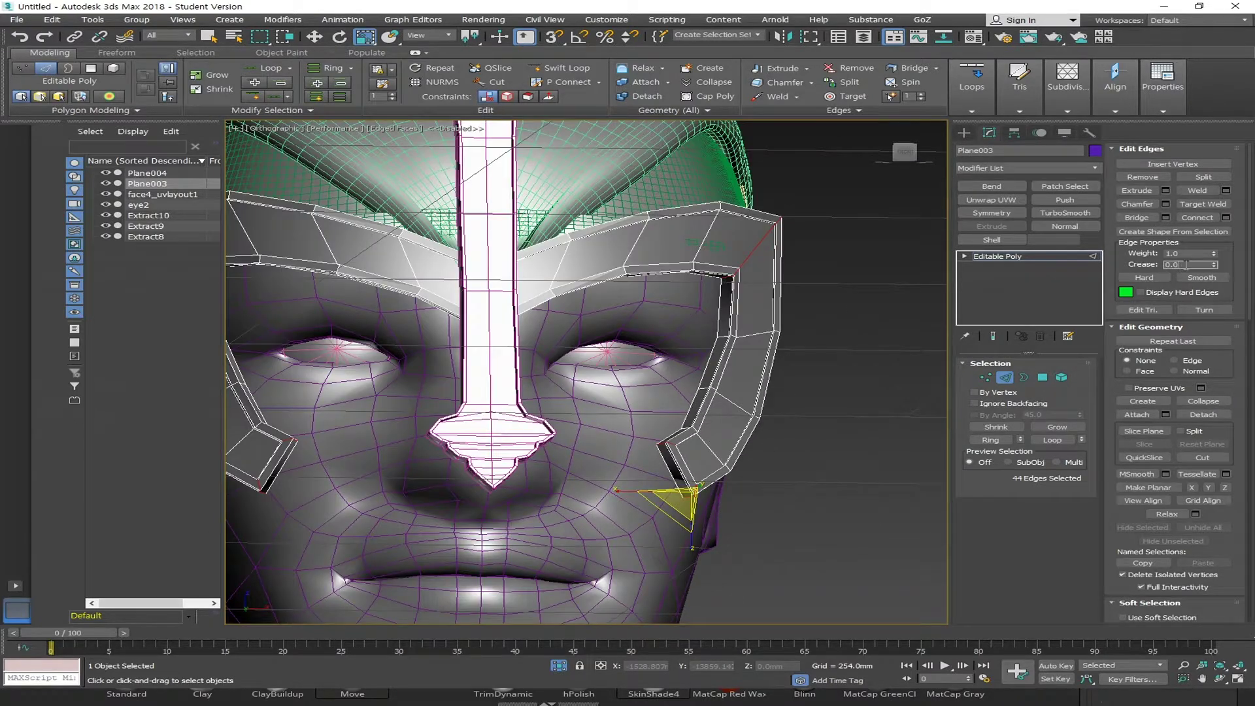
pyautogui.write('1')
pyautogui.press('Return')
pyautogui.click(878, 366)
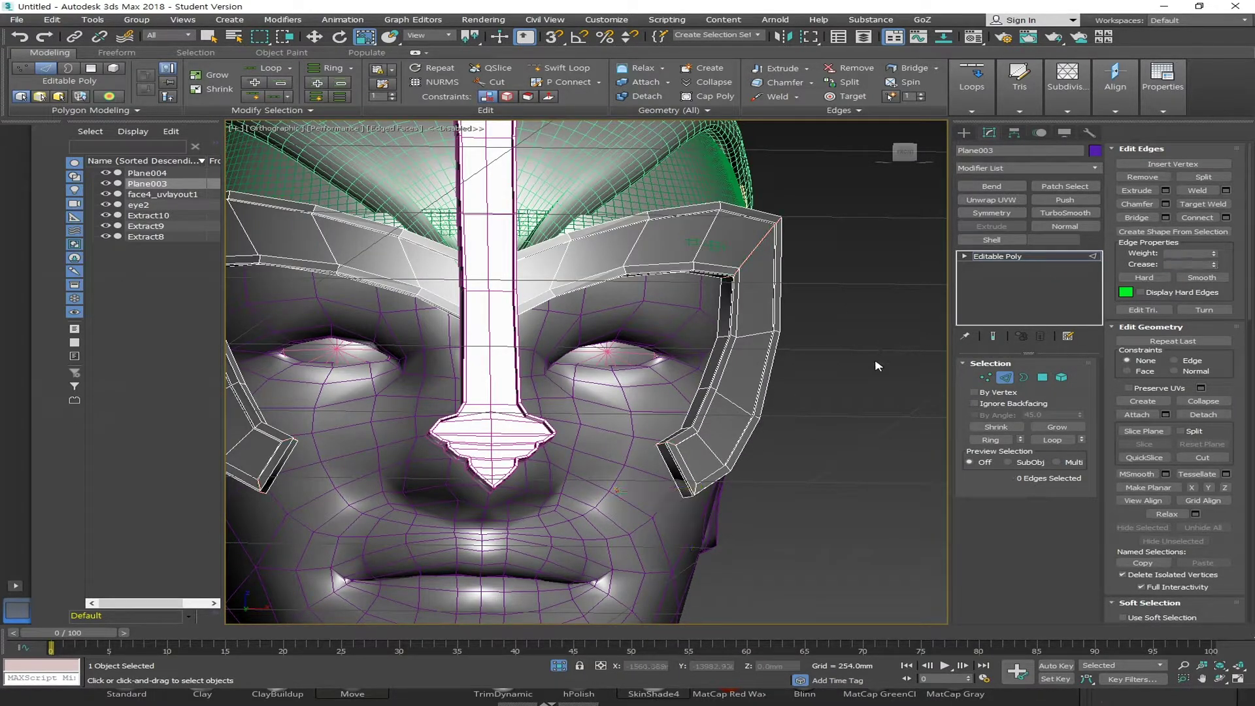
# - Smooth the eye guard with TurboSmooth, raise its iterations by one and deselect it
pyautogui.click(1065, 212)
pyautogui.moveTo(370, 320); pyautogui.dragTo(451, 293, button='middle')
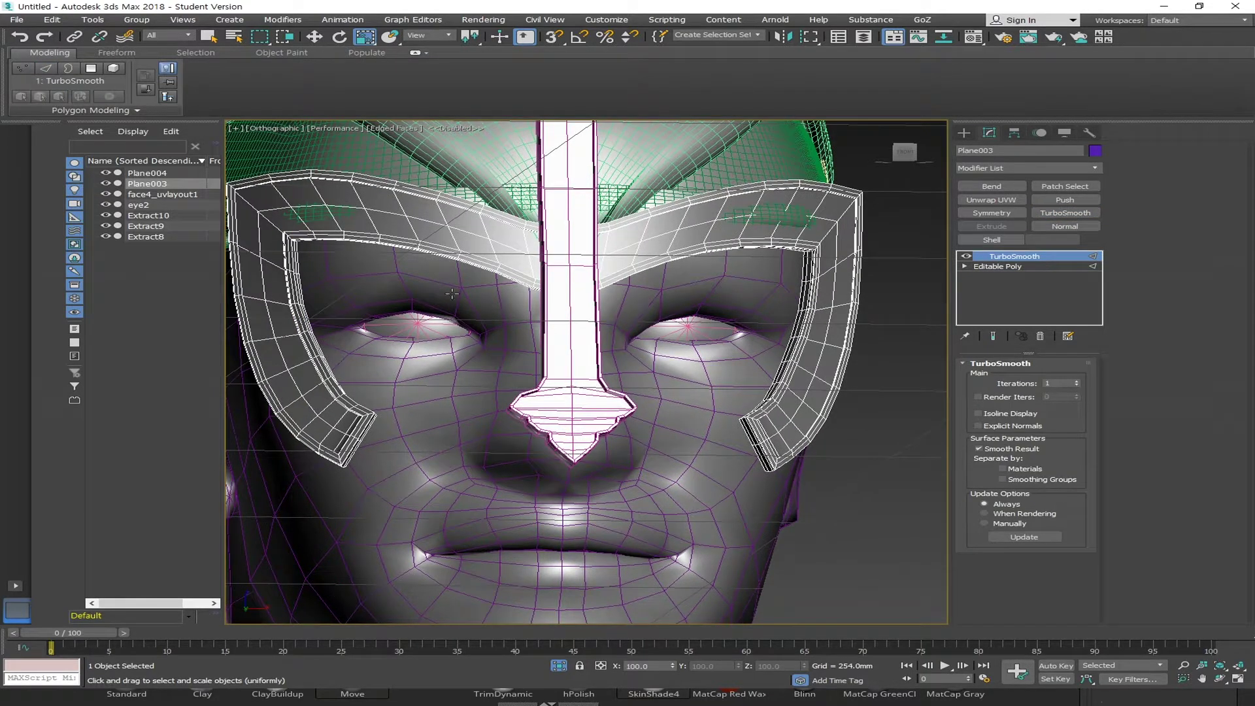
pyautogui.click(1079, 380)
pyautogui.click(871, 416)
# - Select the nose guard and start edge editing near its upper ornament
pyautogui.scroll(2, 871, 416)
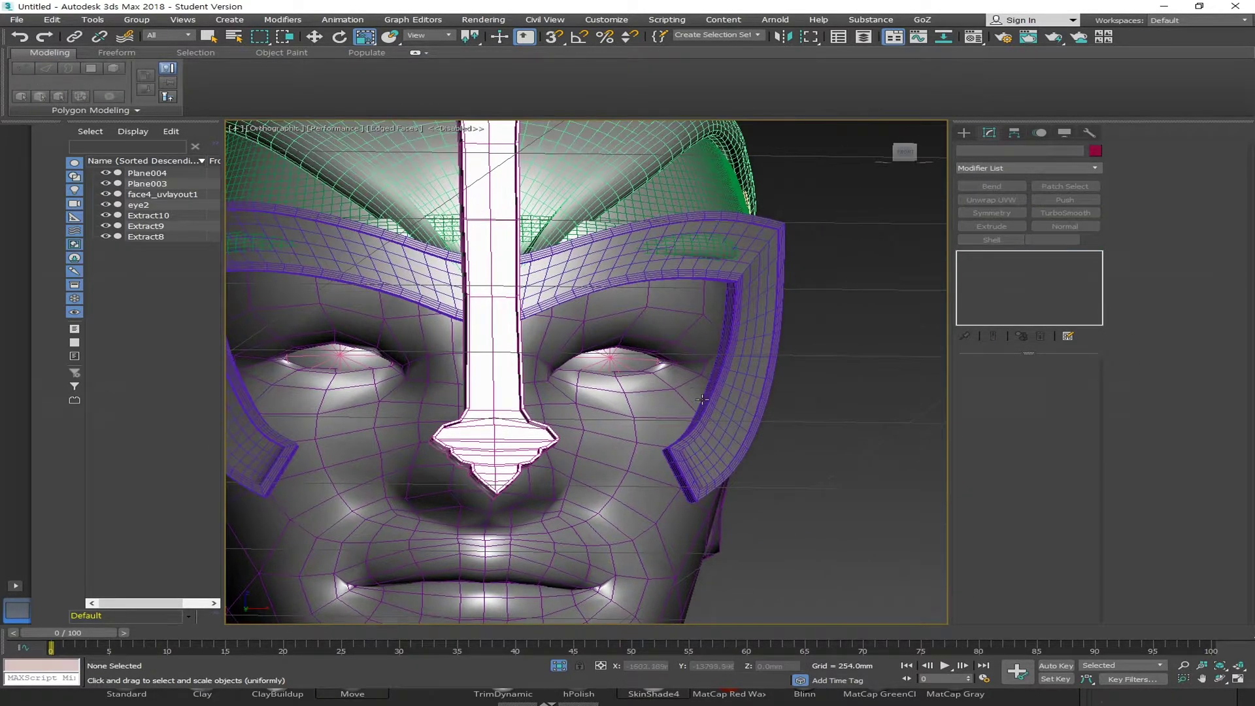
pyautogui.keyDown('alt'); pyautogui.moveTo(702, 398); pyautogui.dragTo(698, 419, button='middle'); pyautogui.keyUp('alt')
pyautogui.hotkey('shift', 'z')
pyautogui.click(598, 292)
pyautogui.moveTo(598, 292)
pyautogui.keyDown('alt'); pyautogui.mouseDown(button='middle')
pyautogui.moveTo(629, 384)
pyautogui.moveTo(714, 375)
pyautogui.moveTo(522, 380)
pyautogui.moveTo(606, 337)
pyautogui.moveTo(615, 368)
pyautogui.moveTo(654, 366)
pyautogui.moveTo(627, 366)
pyautogui.mouseUp(button='middle'); pyautogui.keyUp('alt')
pyautogui.press('F3')
pyautogui.press('F3')
pyautogui.click(606, 337)
pyautogui.scroll(3, 608, 347)
pyautogui.scroll(4, 628, 366)
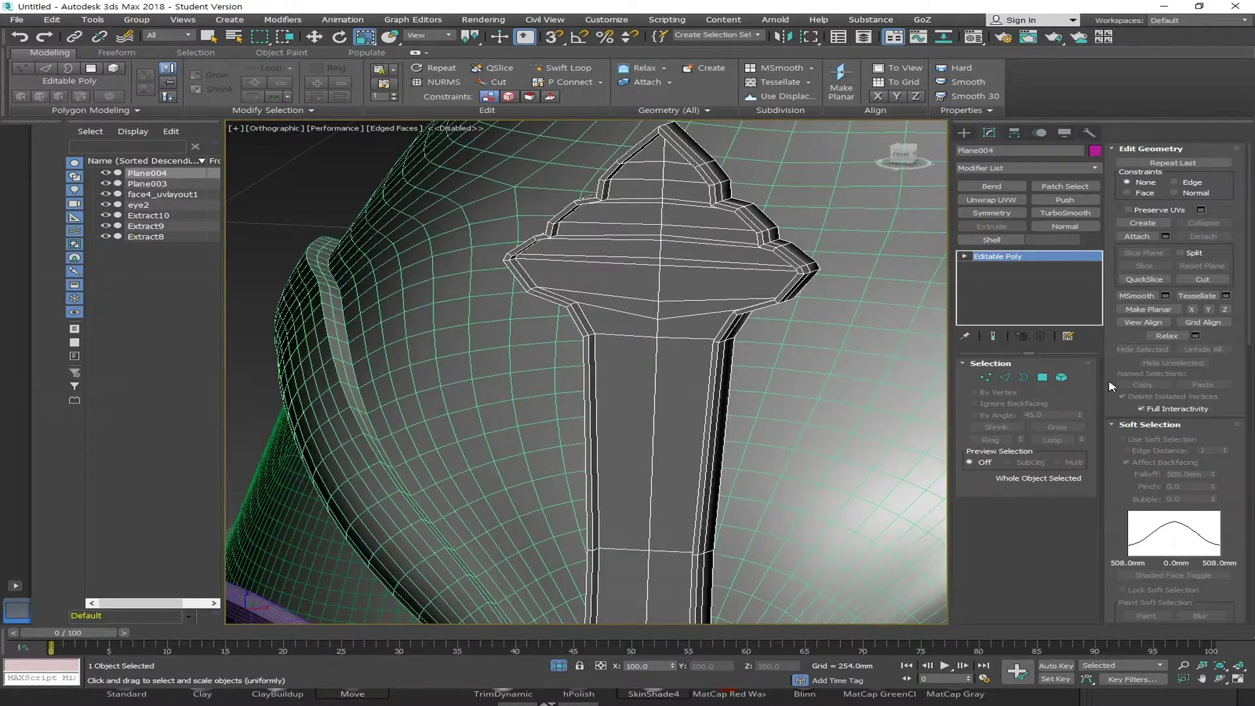
pyautogui.click(1006, 380)
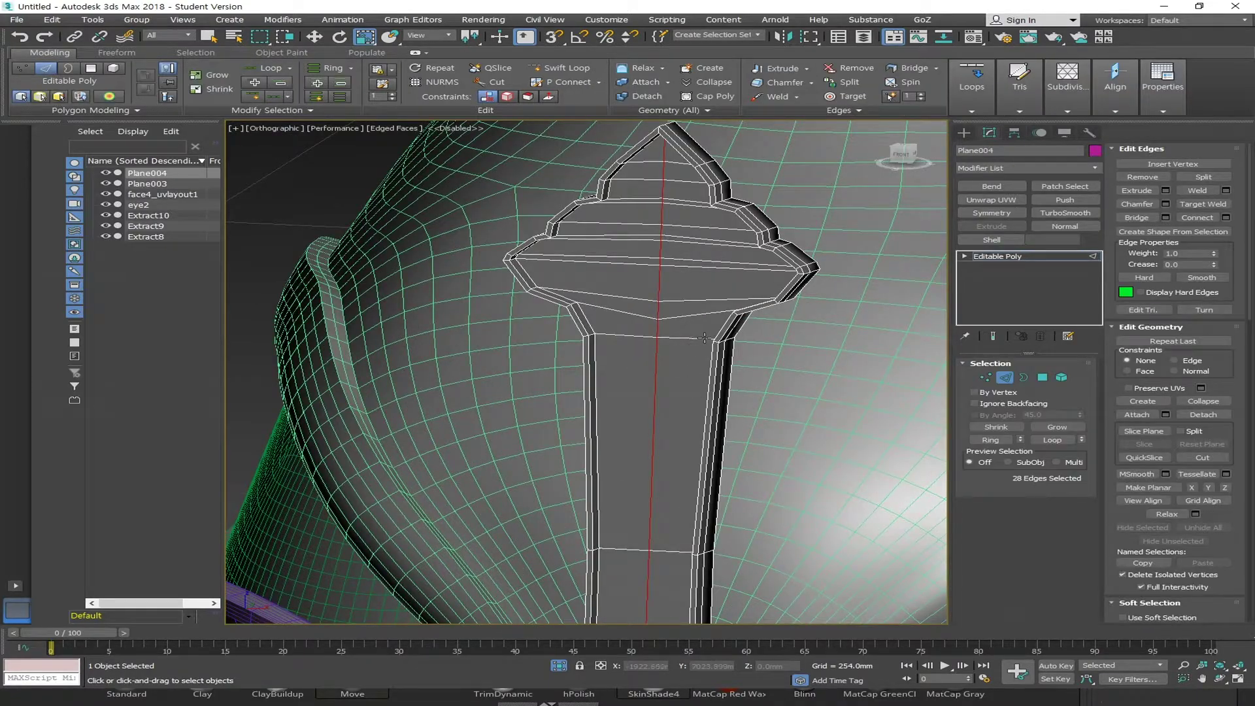
# - Select the short rim edges where the nose guard's upper ornament meets its shaft, leaving out the crosswise loop
pyautogui.keyDown('alt'); pyautogui.moveTo(704, 337); pyautogui.dragTo(717, 346, button='middle'); pyautogui.keyUp('alt')
pyautogui.scroll(3, 714, 319)
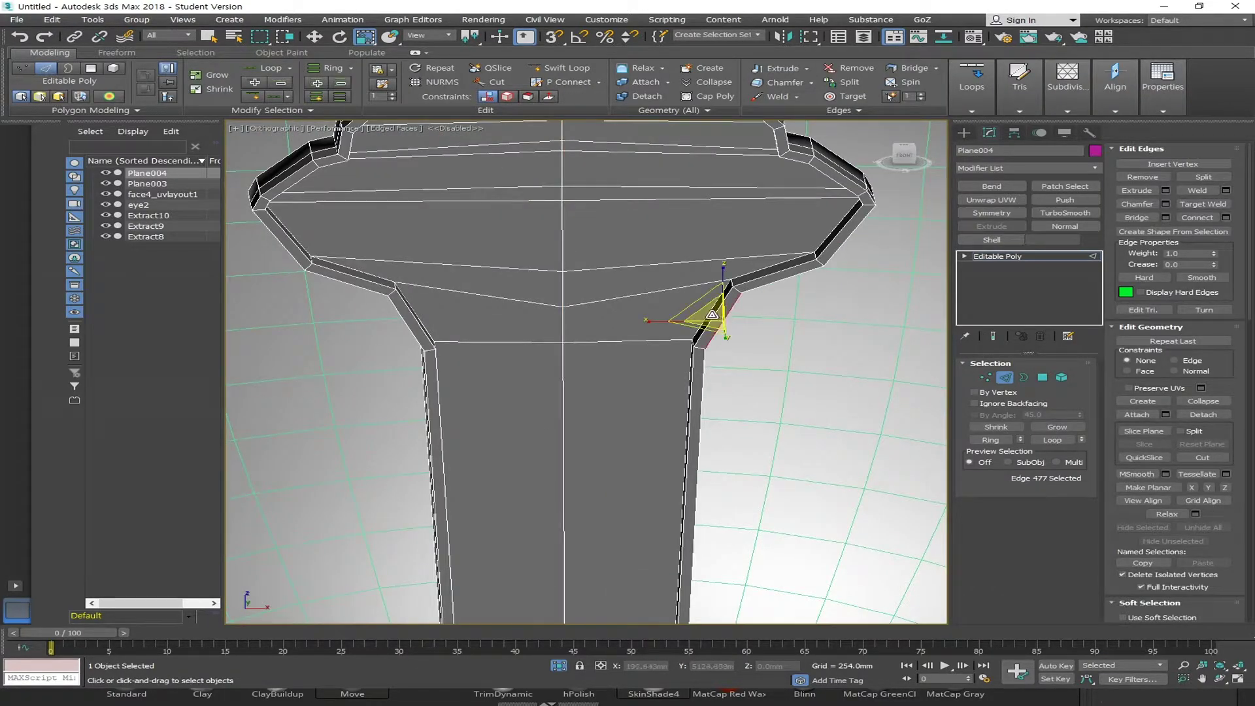
pyautogui.moveTo(686, 362)
pyautogui.keyDown('alt'); pyautogui.mouseDown(button='middle')
pyautogui.moveTo(698, 320)
pyautogui.moveTo(752, 353)
pyautogui.moveTo(640, 369)
pyautogui.mouseUp(button='middle'); pyautogui.keyUp('alt')
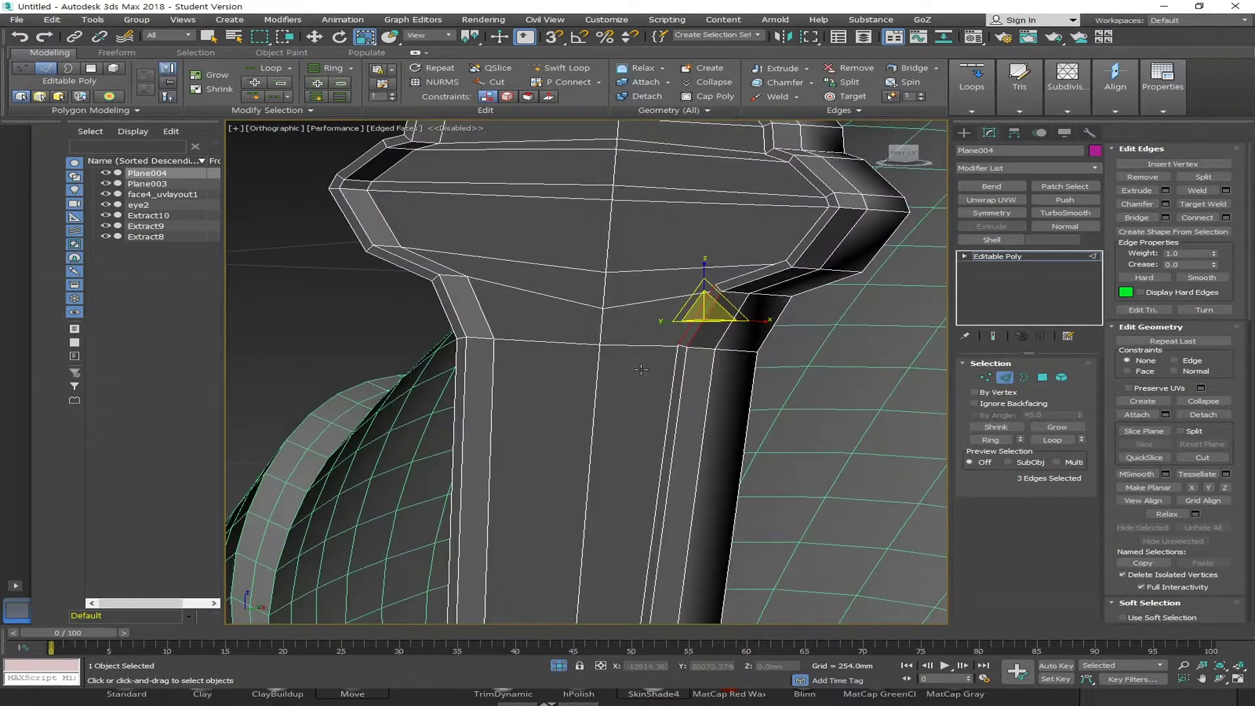
pyautogui.keyDown('ctrl'); pyautogui.doubleClick(703, 351); pyautogui.keyUp('ctrl')
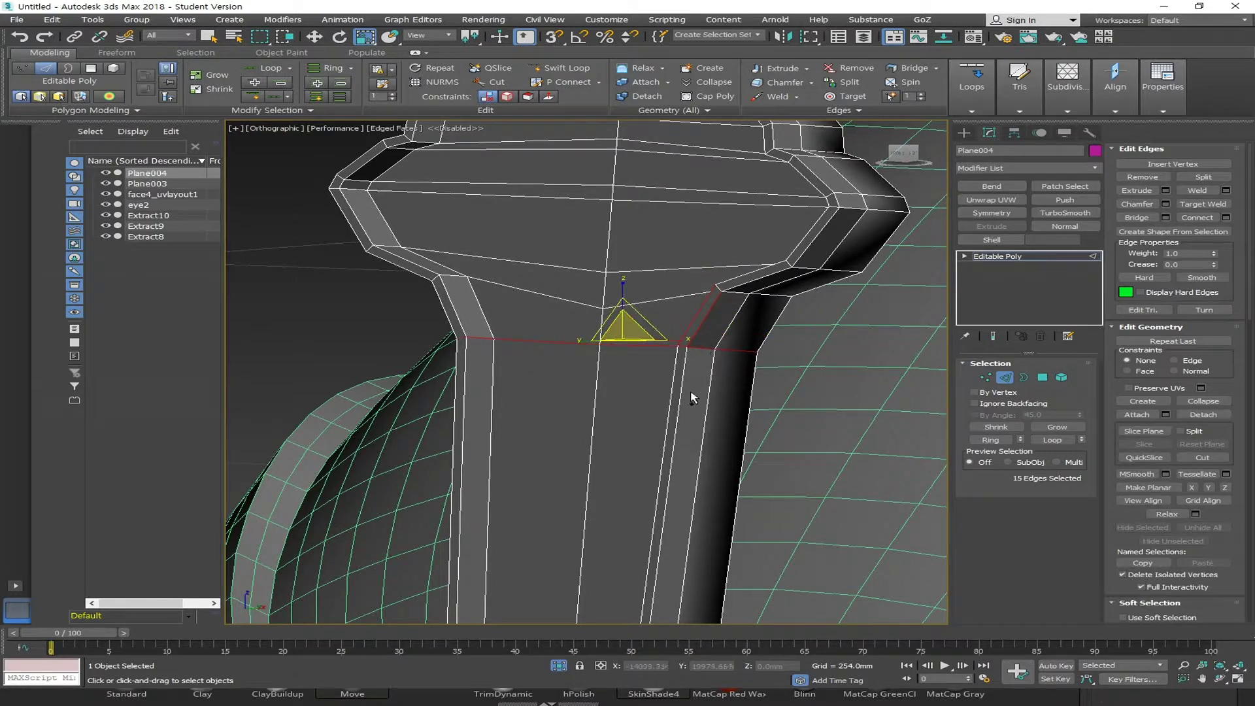
pyautogui.keyDown('alt'); pyautogui.moveTo(692, 397); pyautogui.dragTo(733, 392, button='middle'); pyautogui.keyUp('alt')
pyautogui.scroll(2, 731, 395)
pyautogui.doubleClick(719, 413)
pyautogui.scroll(3, 672, 317)
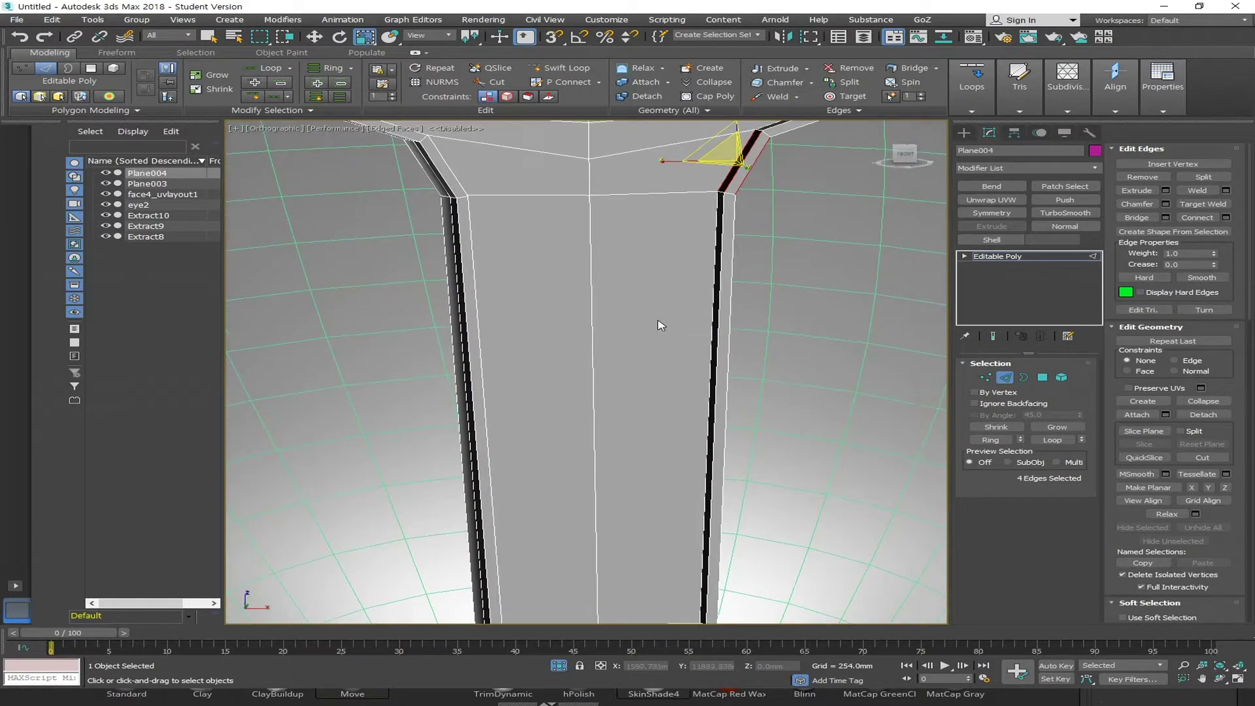
# - Extend the selection to all edge loops along the nose guard's raised rim and set their crease to 1.0
pyautogui.scroll(-5, 671, 317)
pyautogui.keyDown('alt'); pyautogui.moveTo(634, 342); pyautogui.dragTo(629, 417, button='middle'); pyautogui.keyUp('alt')
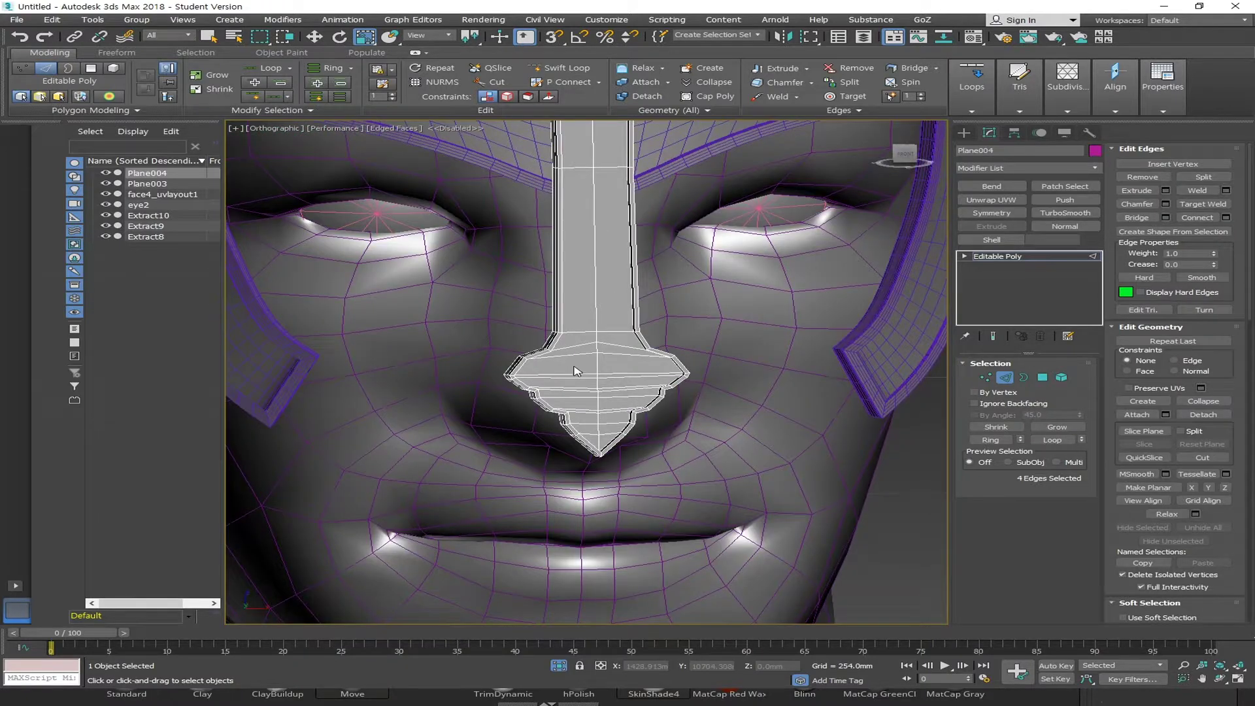
pyautogui.scroll(3, 574, 371)
pyautogui.moveTo(523, 340); pyautogui.dragTo(669, 515, button='middle')
pyautogui.hotkey('alt', 'l')
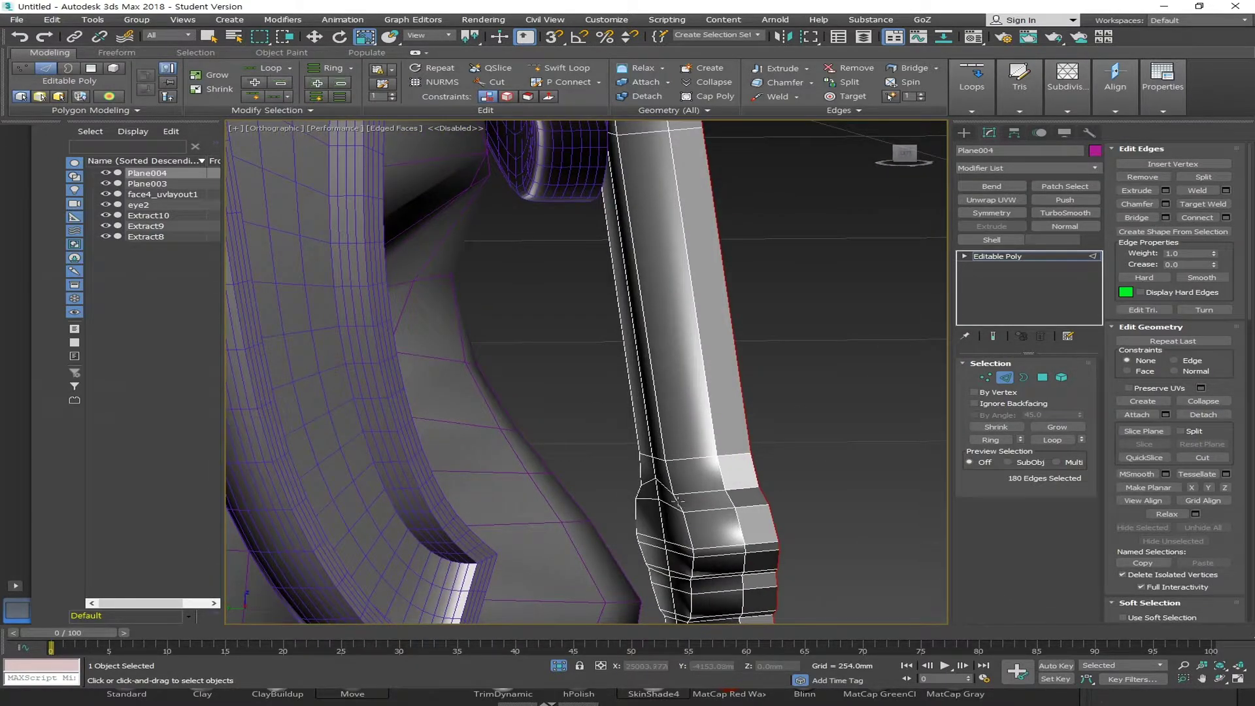
pyautogui.keyDown('ctrl'); pyautogui.click(688, 502); pyautogui.keyUp('ctrl')
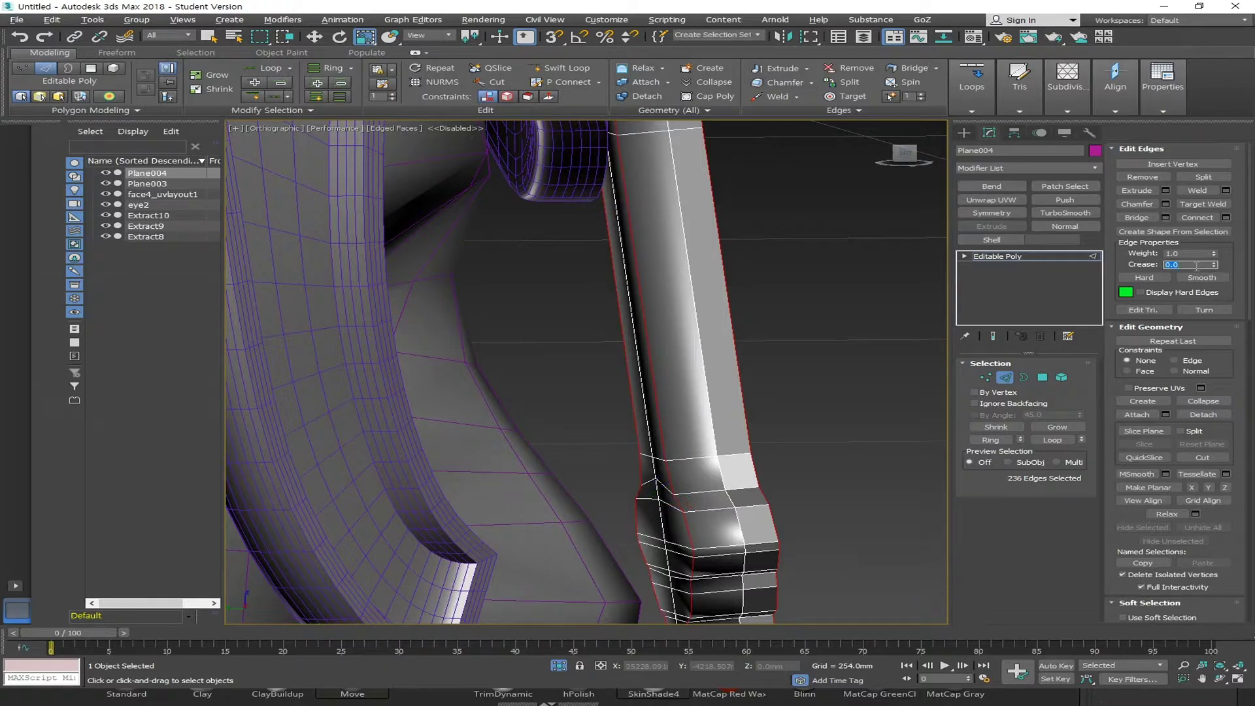
pyautogui.hotkey('shift', 'z')
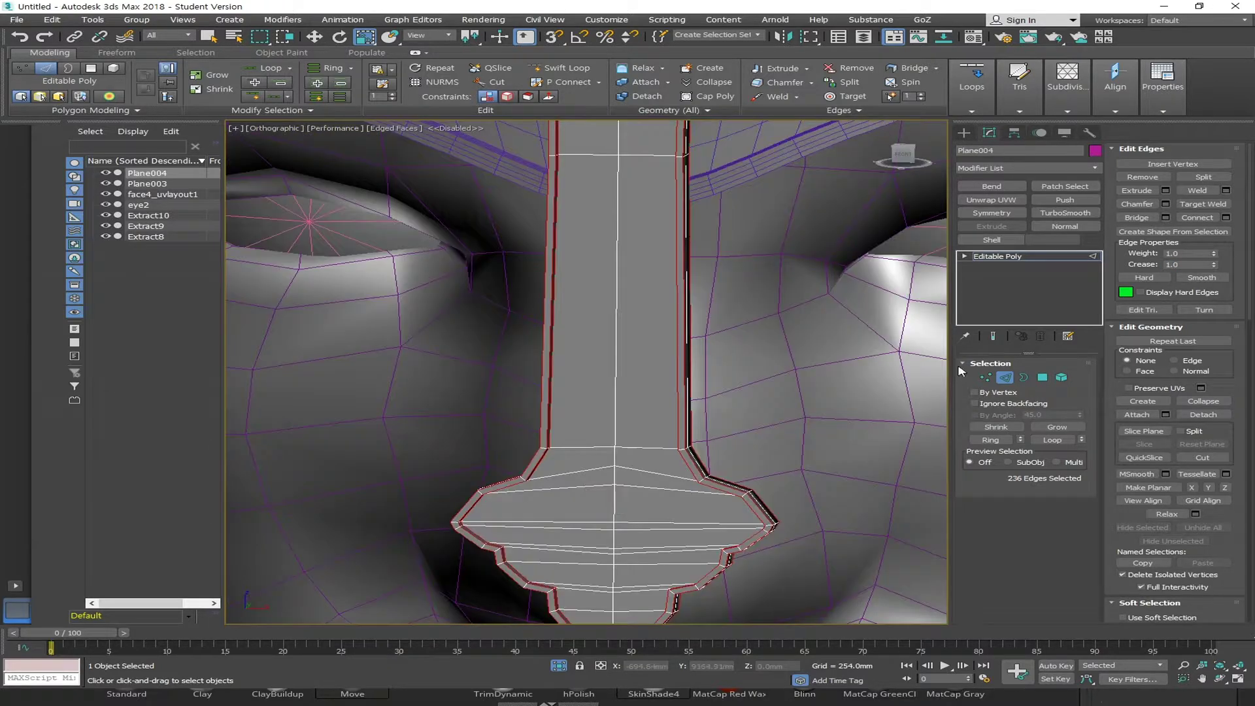
# - Finish edge editing on the nose guard and smooth it with TurboSmooth at 2 iterations
pyautogui.click(1014, 380)
pyautogui.scroll(-3, 710, 360)
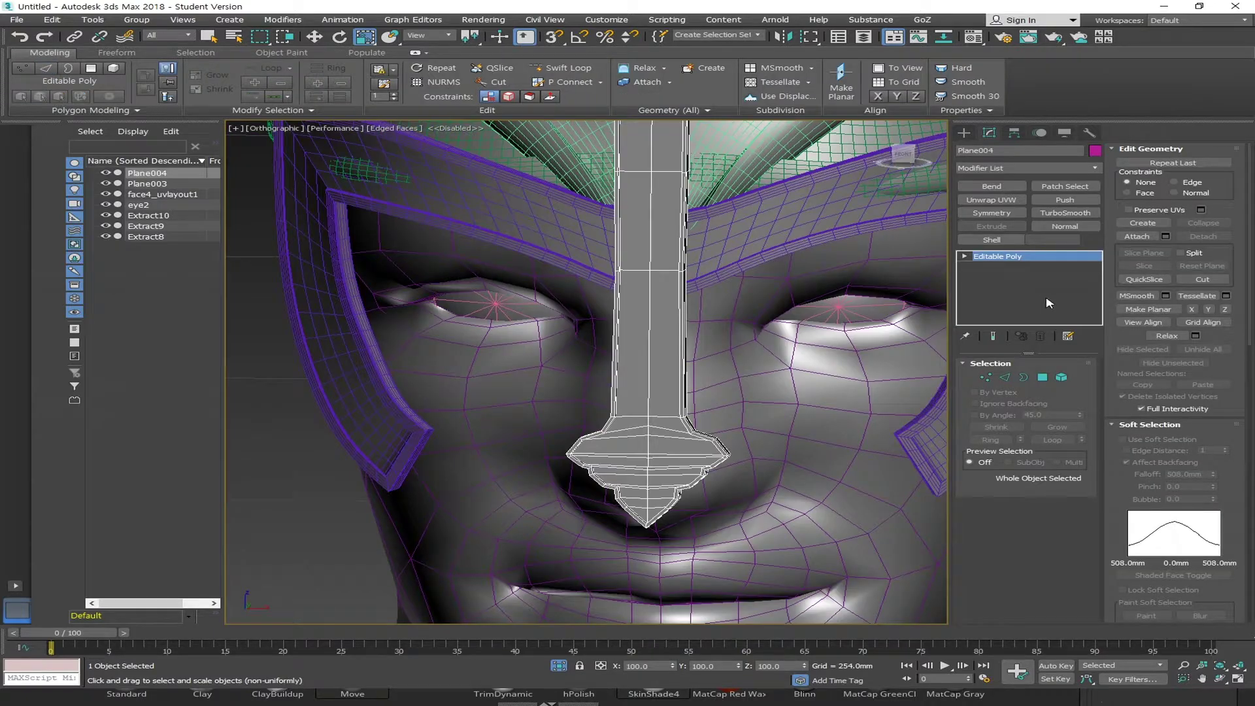
pyautogui.click(1065, 214)
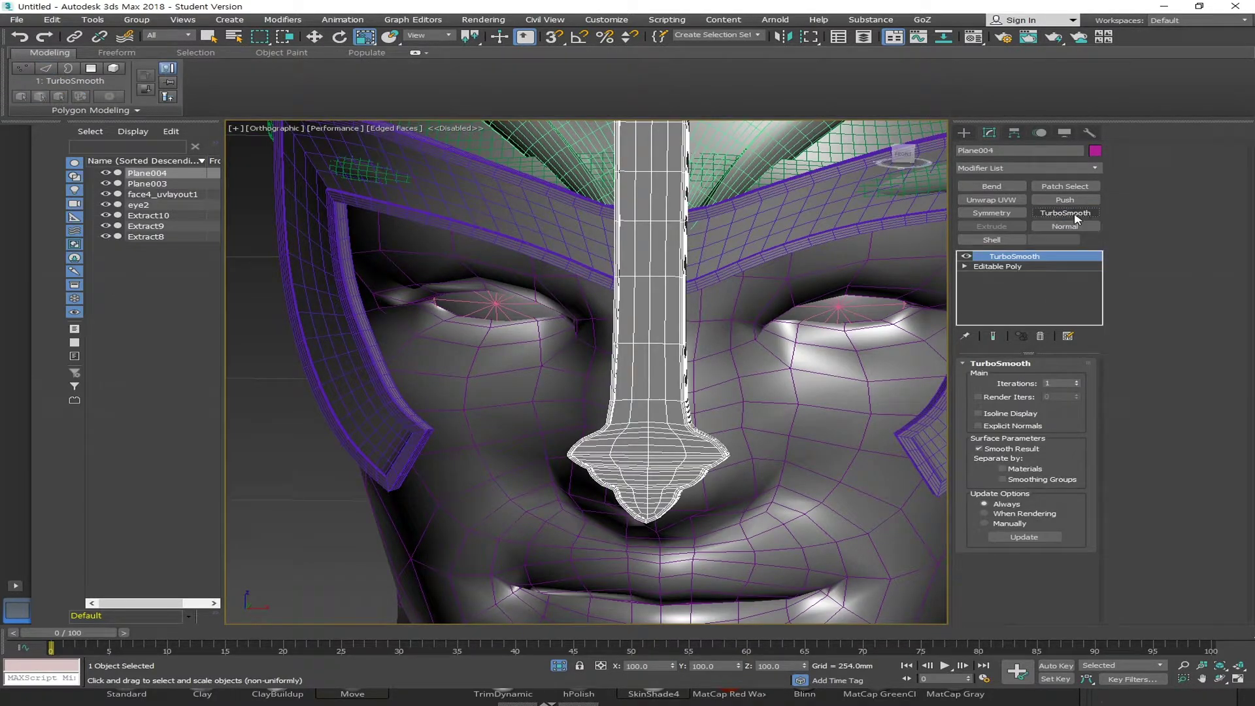
pyautogui.click(1077, 381)
# - Turn off edged faces and switch to a perspective view to inspect the smoothed helmet from the side
pyautogui.scroll(-6, 651, 409)
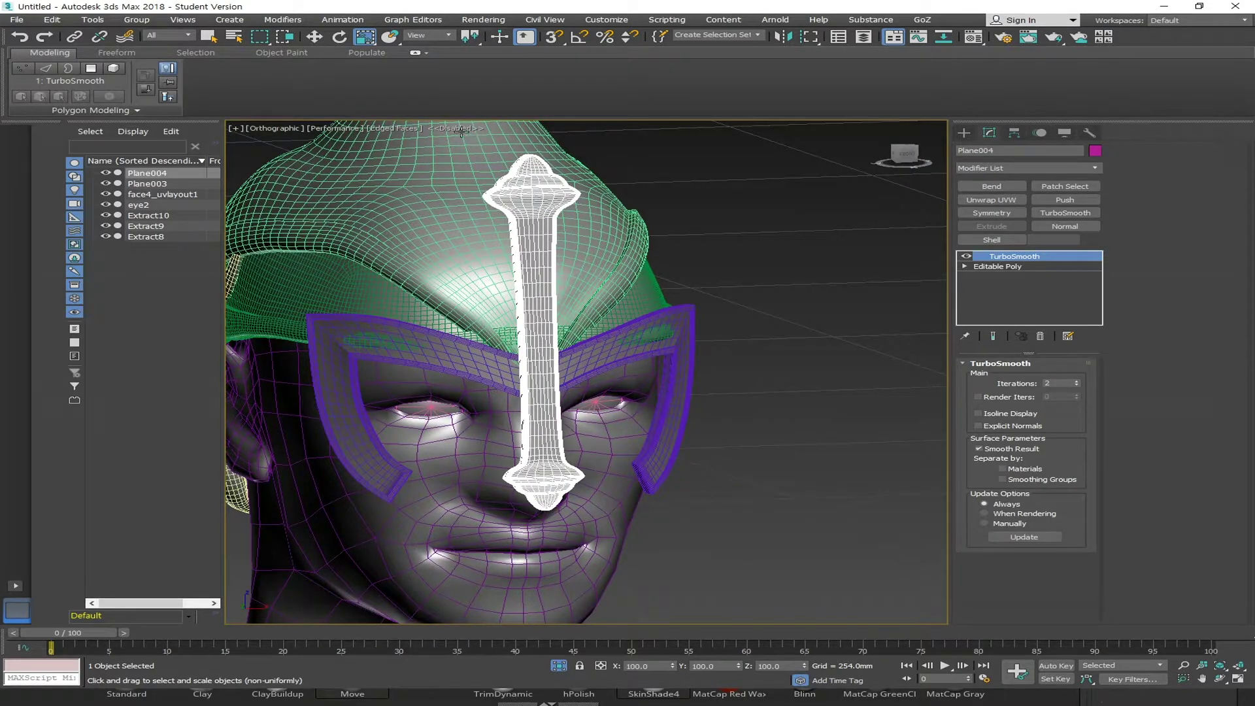
pyautogui.click(401, 135)
pyautogui.click(401, 128)
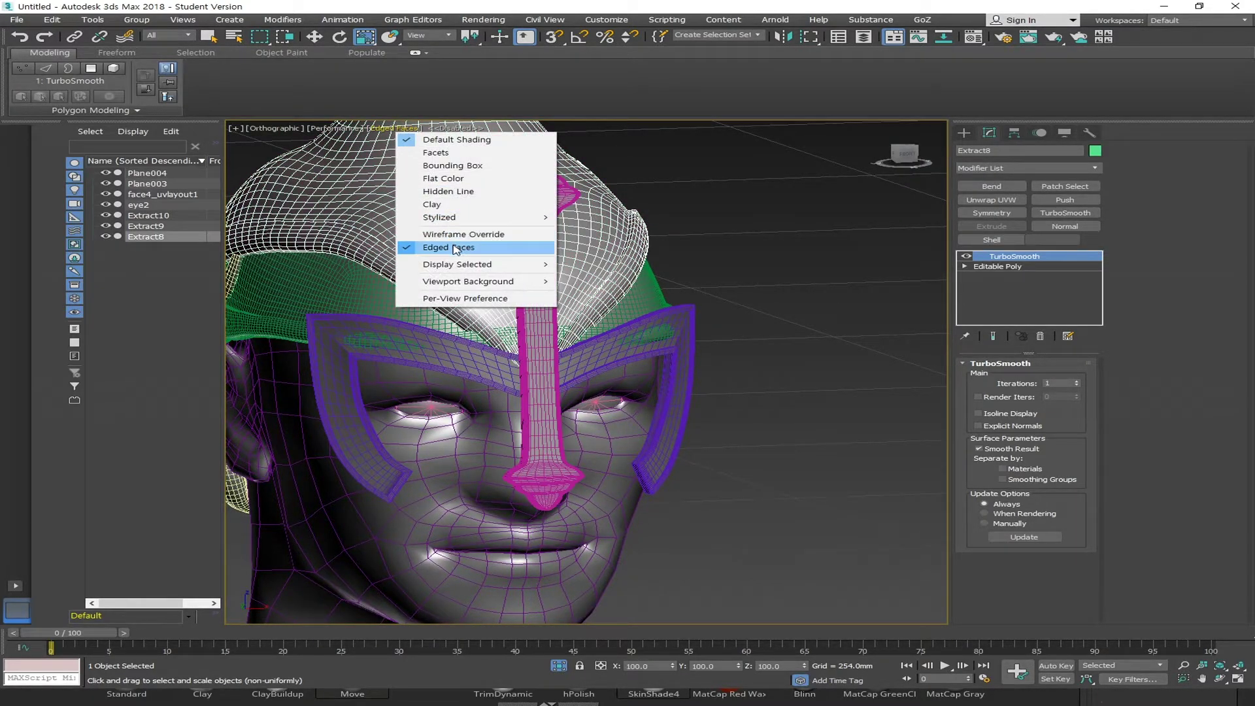
pyautogui.click(421, 249)
pyautogui.moveTo(668, 392); pyautogui.dragTo(647, 351, button='middle')
pyautogui.scroll(-3, 739, 379)
pyautogui.press('p')
pyautogui.scroll(-5, 702, 383)
pyautogui.scroll(5, 671, 356)
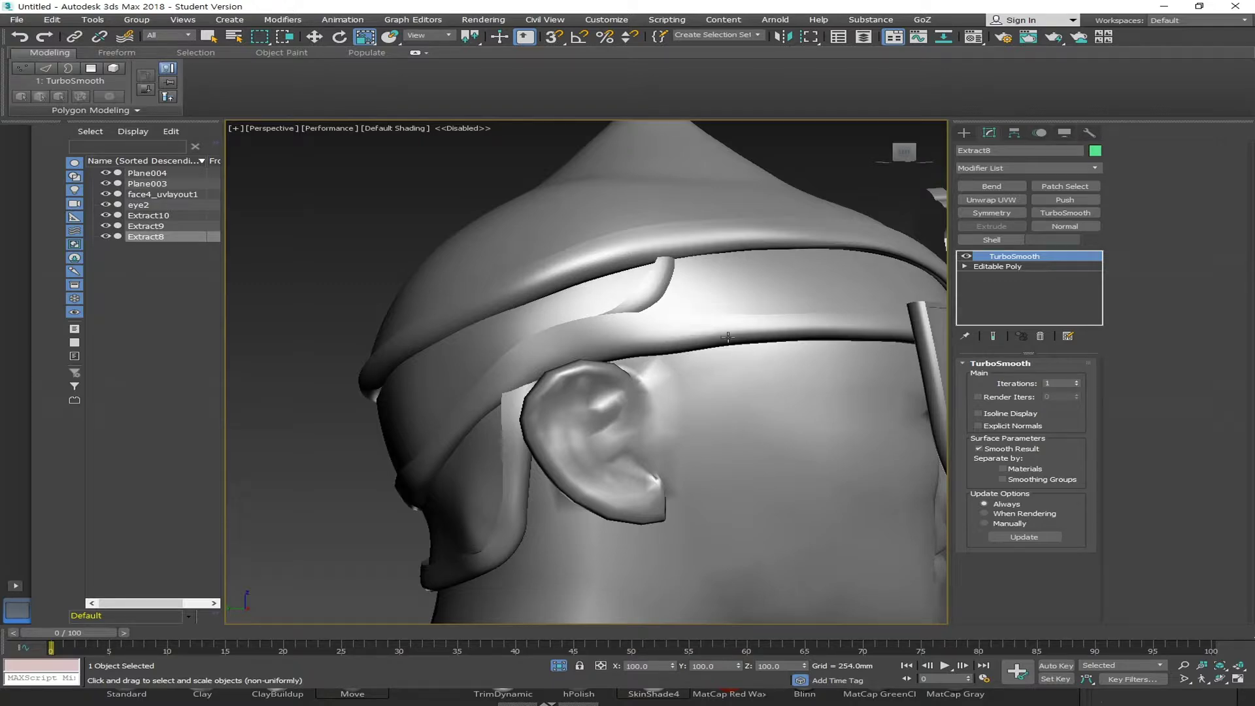
# - Turn on edged faces, select the edge loop along the cap's lower rim and open its crease value for editing
pyautogui.scroll(-4, 680, 359)
pyautogui.moveTo(681, 359)
pyautogui.keyDown('alt'); pyautogui.mouseDown(button='middle')
pyautogui.moveTo(653, 366)
pyautogui.moveTo(606, 343)
pyautogui.moveTo(309, 349)
pyautogui.moveTo(697, 359)
pyautogui.mouseUp(button='middle'); pyautogui.keyUp('alt')
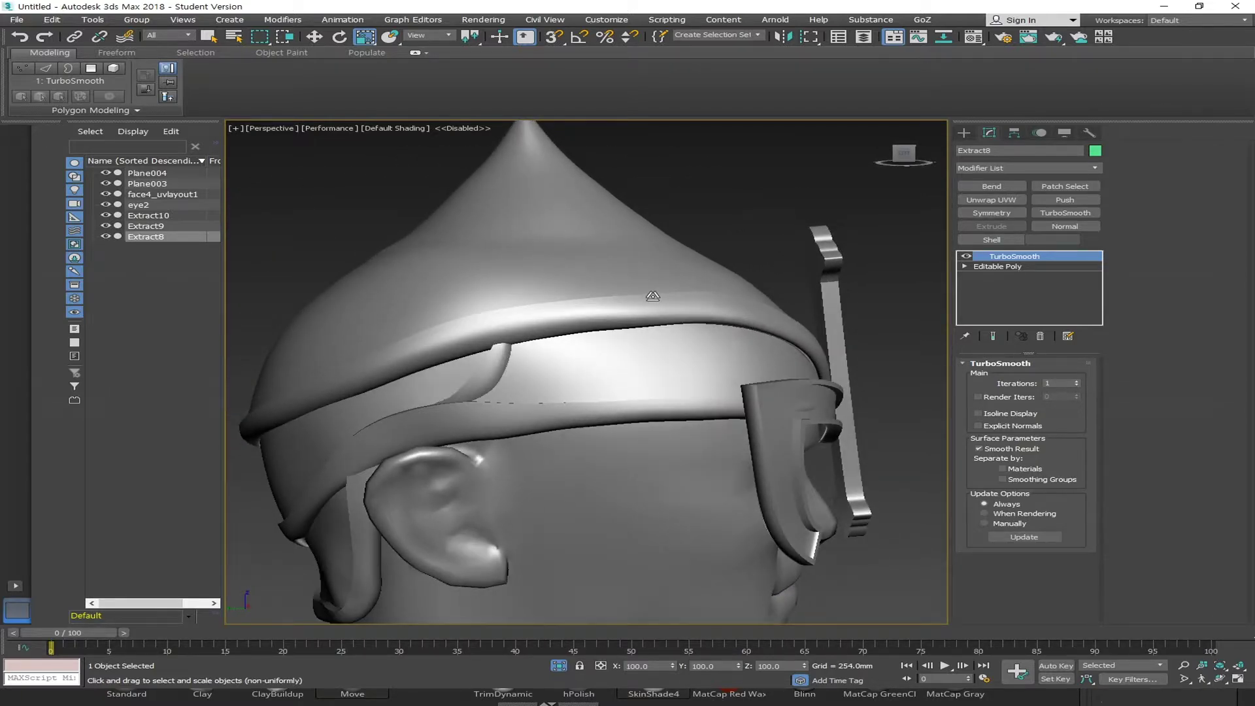
pyautogui.click(1027, 267)
pyautogui.scroll(3, 660, 364)
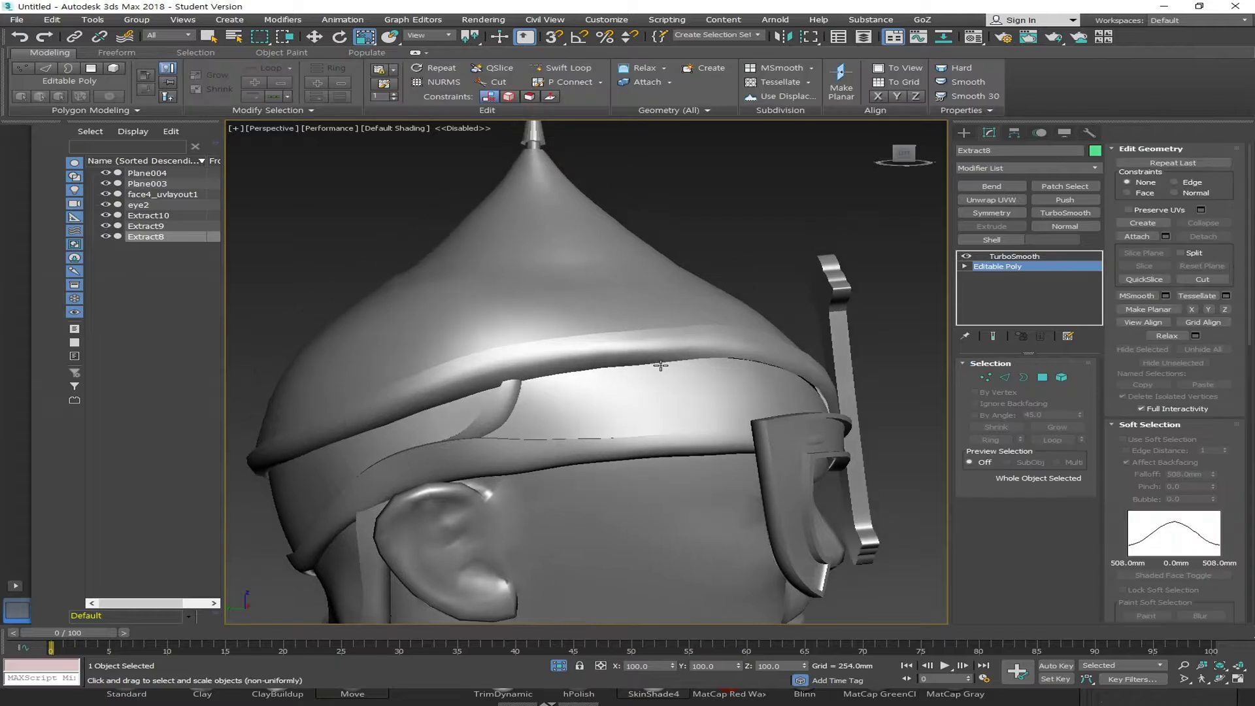
pyautogui.click(1005, 377)
pyautogui.click(395, 128)
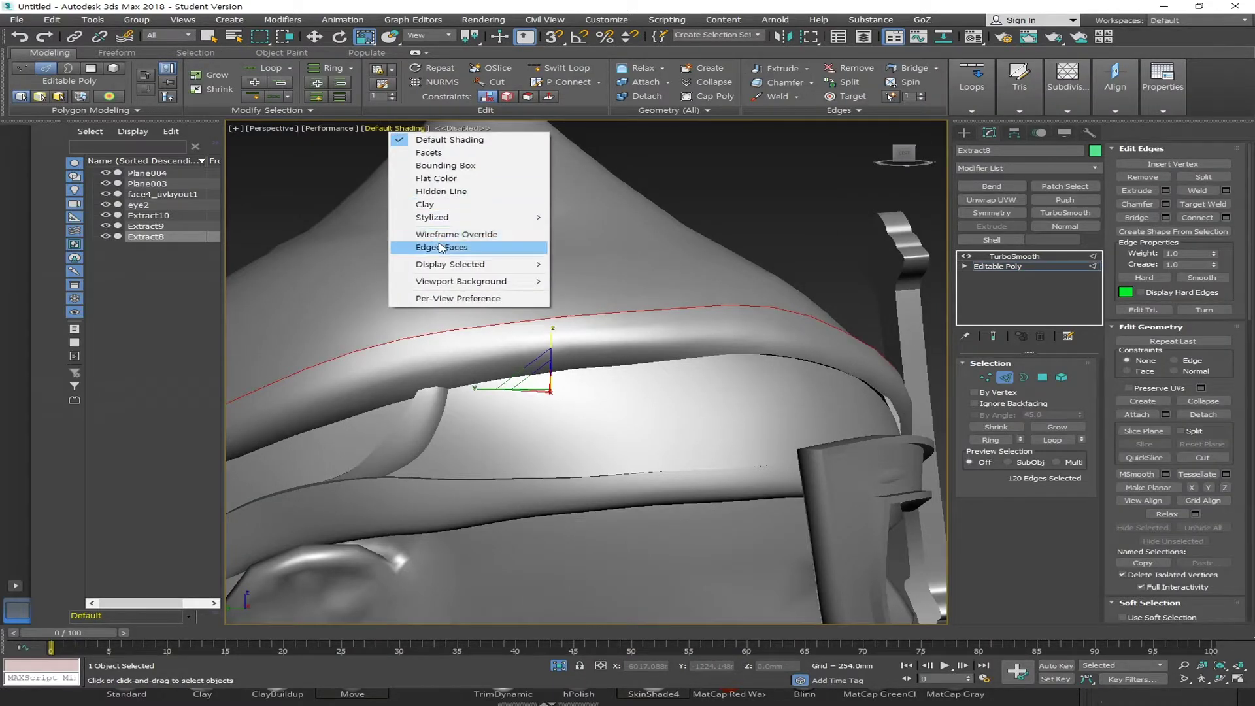
pyautogui.click(442, 247)
pyautogui.keyDown('alt'); pyautogui.moveTo(620, 393); pyautogui.dragTo(535, 388, button='middle'); pyautogui.keyUp('alt')
pyautogui.doubleClick(383, 338)
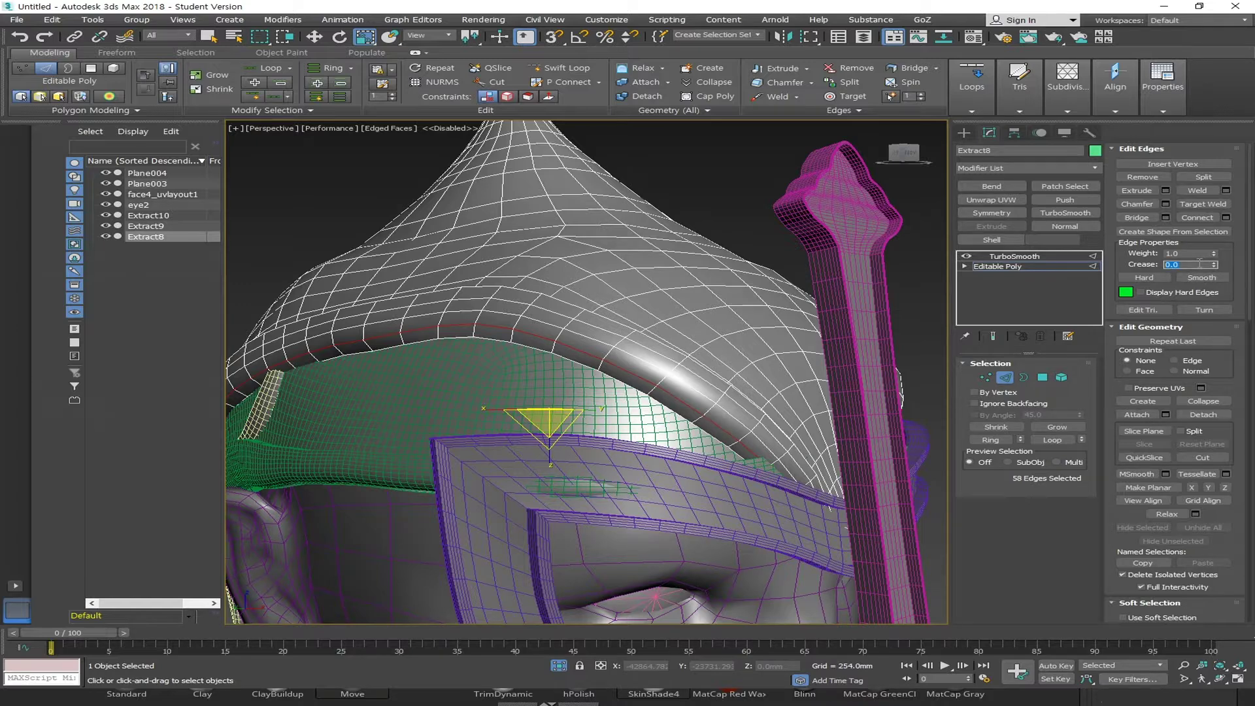
pyautogui.keyDown('alt'); pyautogui.moveTo(608, 475); pyautogui.dragTo(464, 437, button='middle'); pyautogui.keyUp('alt')
pyautogui.click(464, 437)
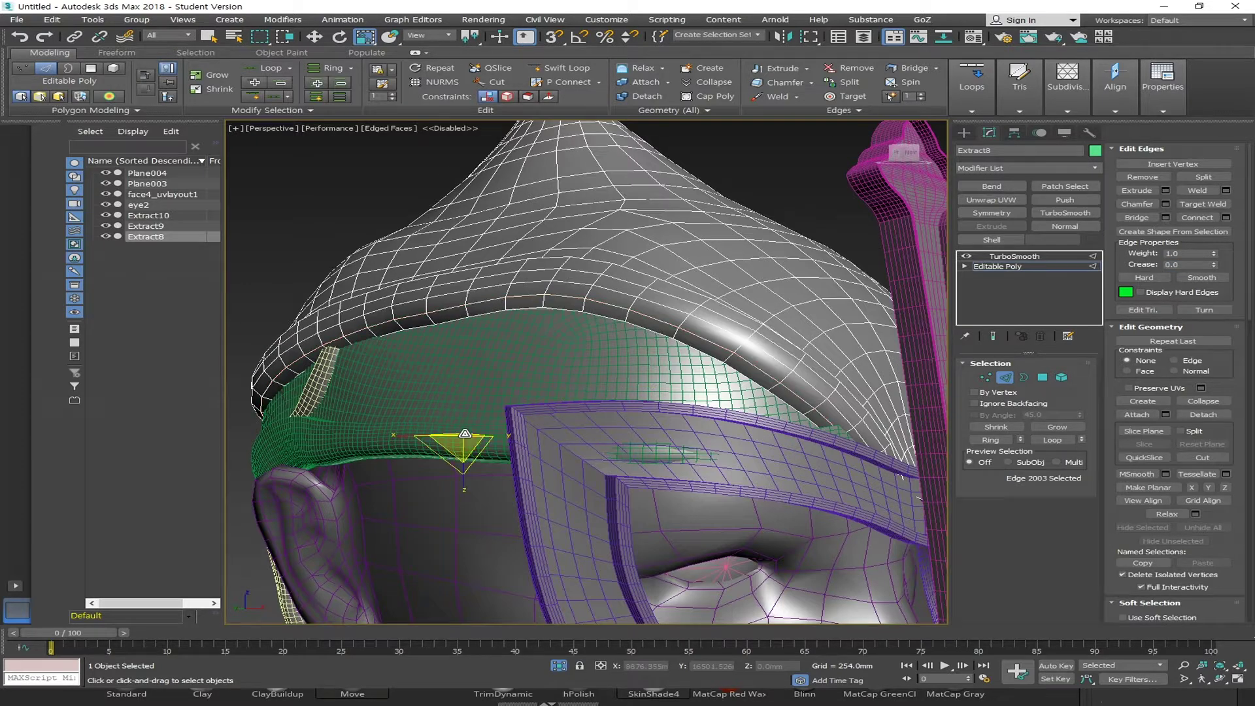
pyautogui.click(505, 415)
pyautogui.click(461, 441)
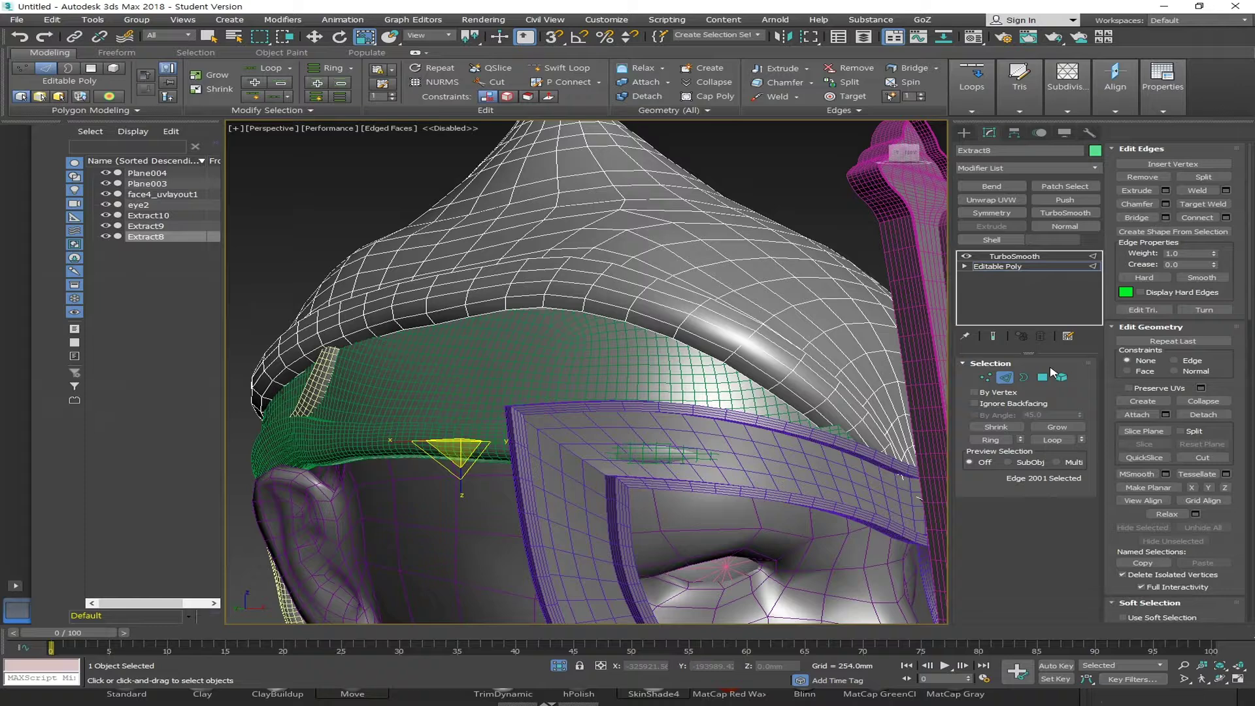
pyautogui.click(1002, 381)
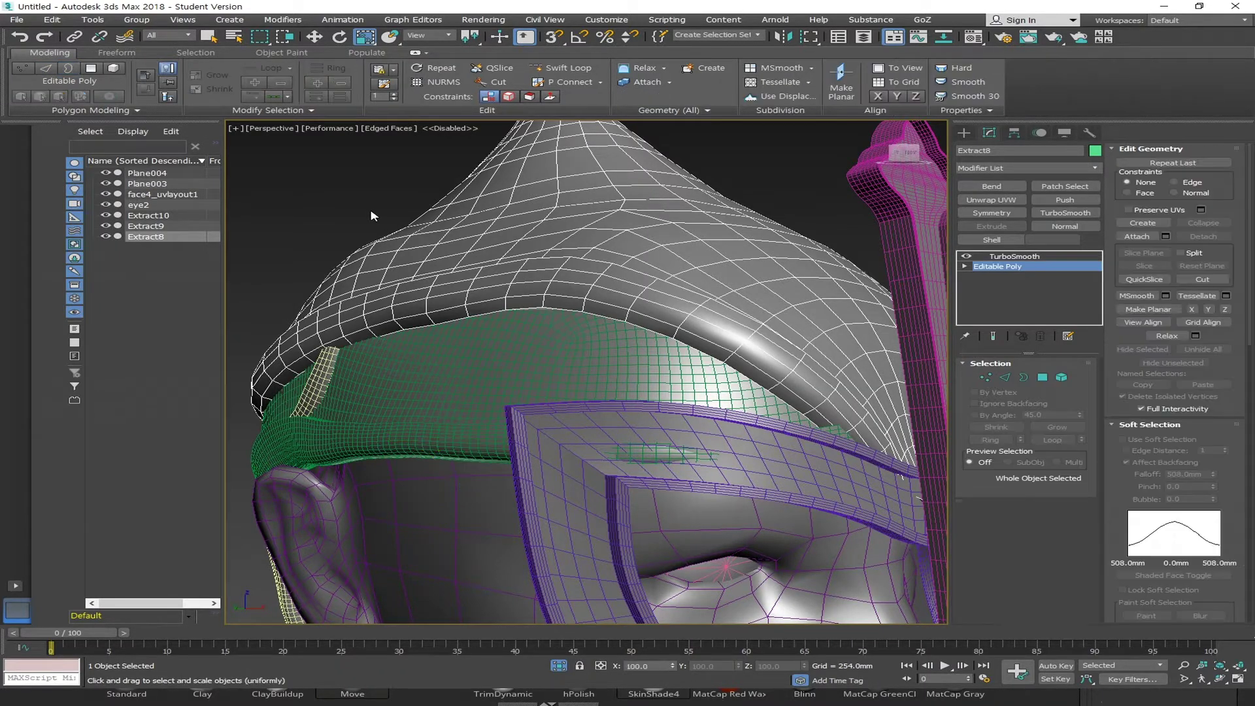
# - Select the edge loop along the headband's lower rim, set its crease to 1.0 and return to its TurboSmooth level
pyautogui.click(372, 217)
pyautogui.click(1006, 267)
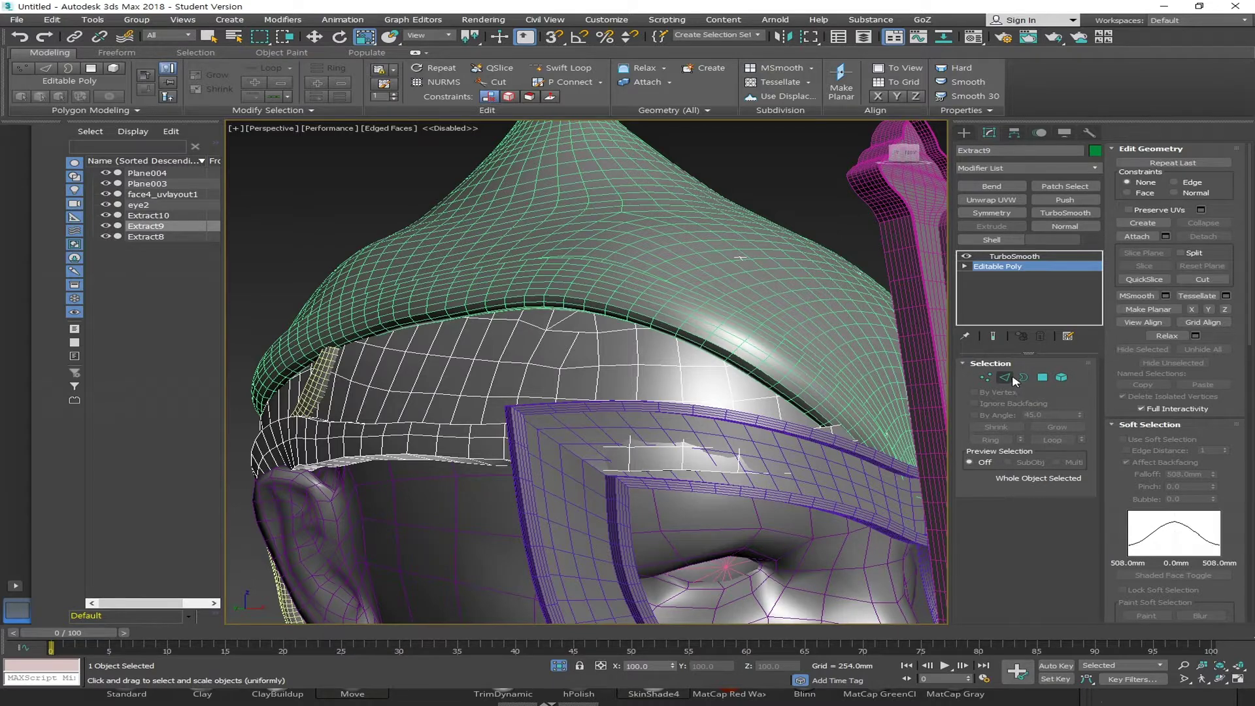
pyautogui.click(1005, 378)
pyautogui.keyDown('alt'); pyautogui.moveTo(458, 392); pyautogui.dragTo(487, 388, button='middle'); pyautogui.keyUp('alt')
pyautogui.doubleClick(487, 373)
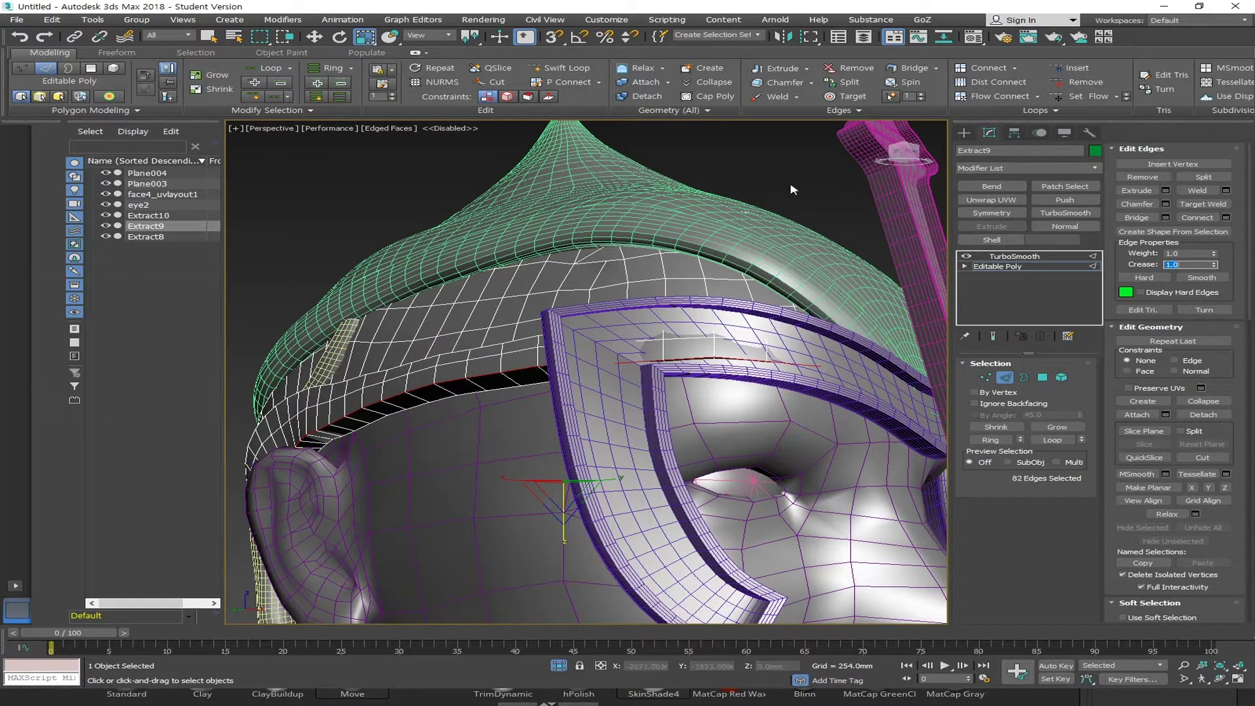
pyautogui.click(1029, 258)
# - Replace the cap's TurboSmooth modifier with a new one and raise its iterations
pyautogui.click(672, 240)
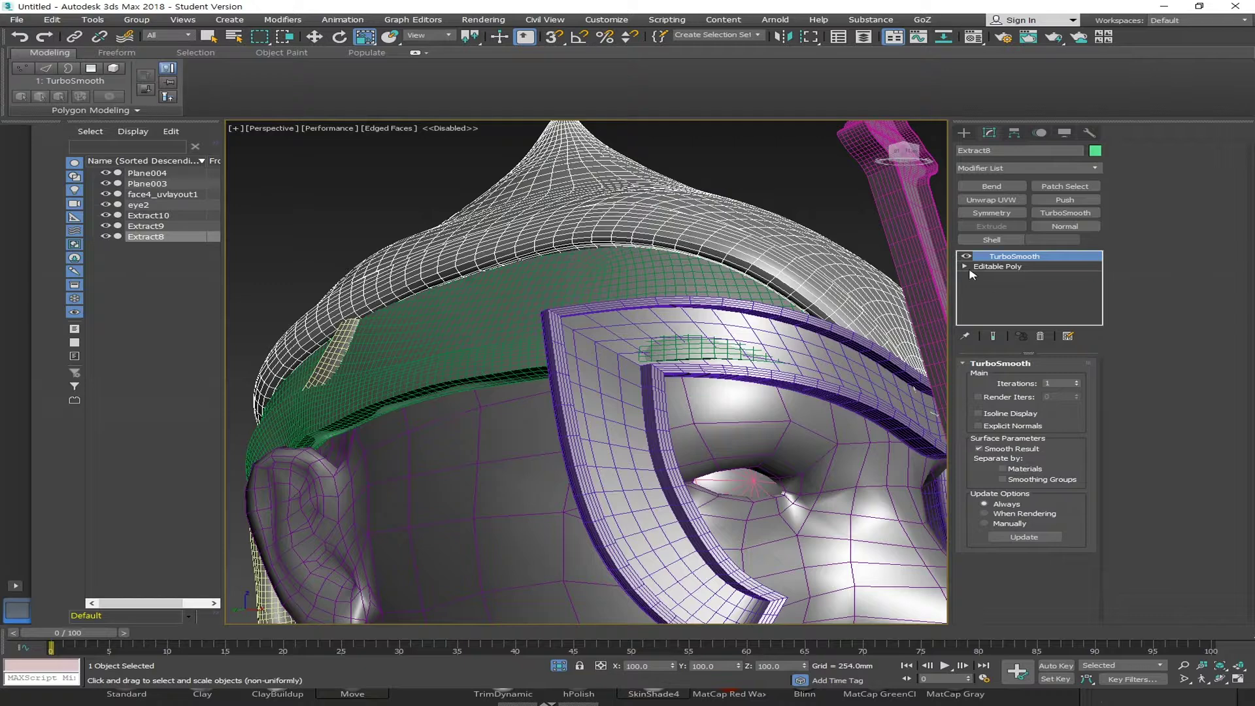
pyautogui.click(1040, 336)
pyautogui.click(762, 168)
pyautogui.click(722, 235)
pyautogui.click(1065, 213)
pyautogui.click(1077, 381)
pyautogui.click(744, 175)
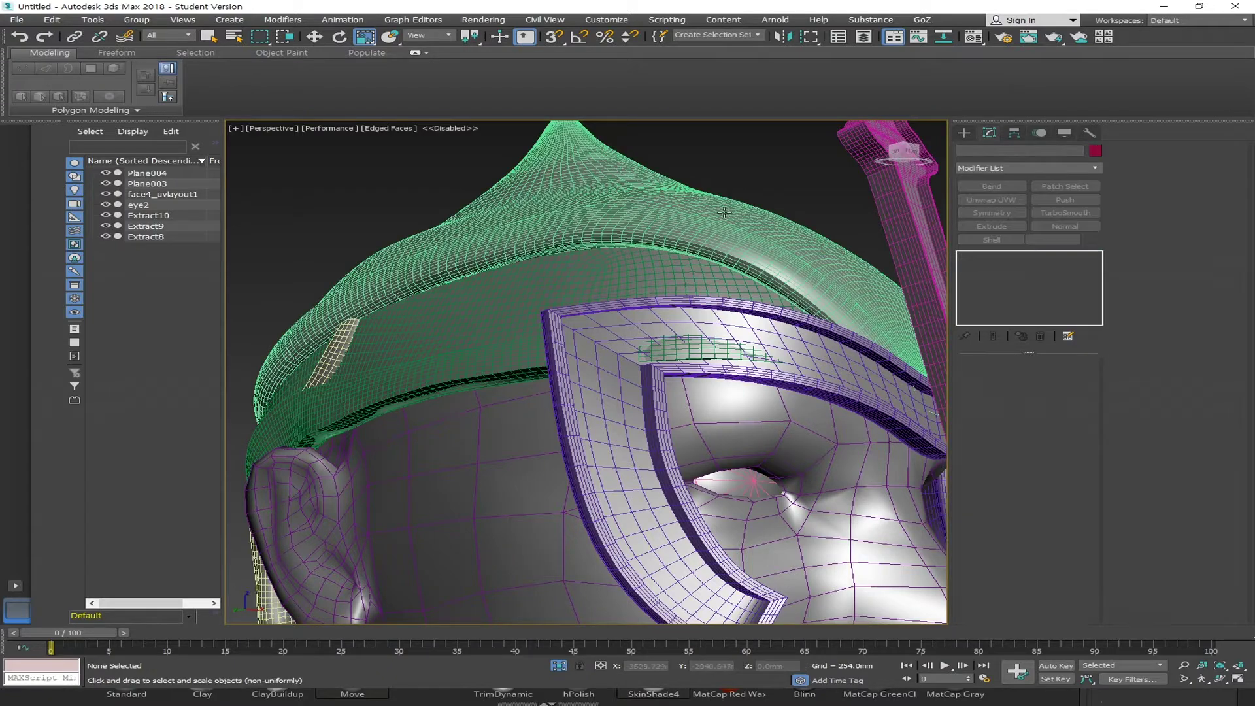
# - Remove the TurboSmooth modifier from the cap, the nose guard, the eye guard and the headband
pyautogui.scroll(3, 705, 289)
pyautogui.scroll(-5, 551, 288)
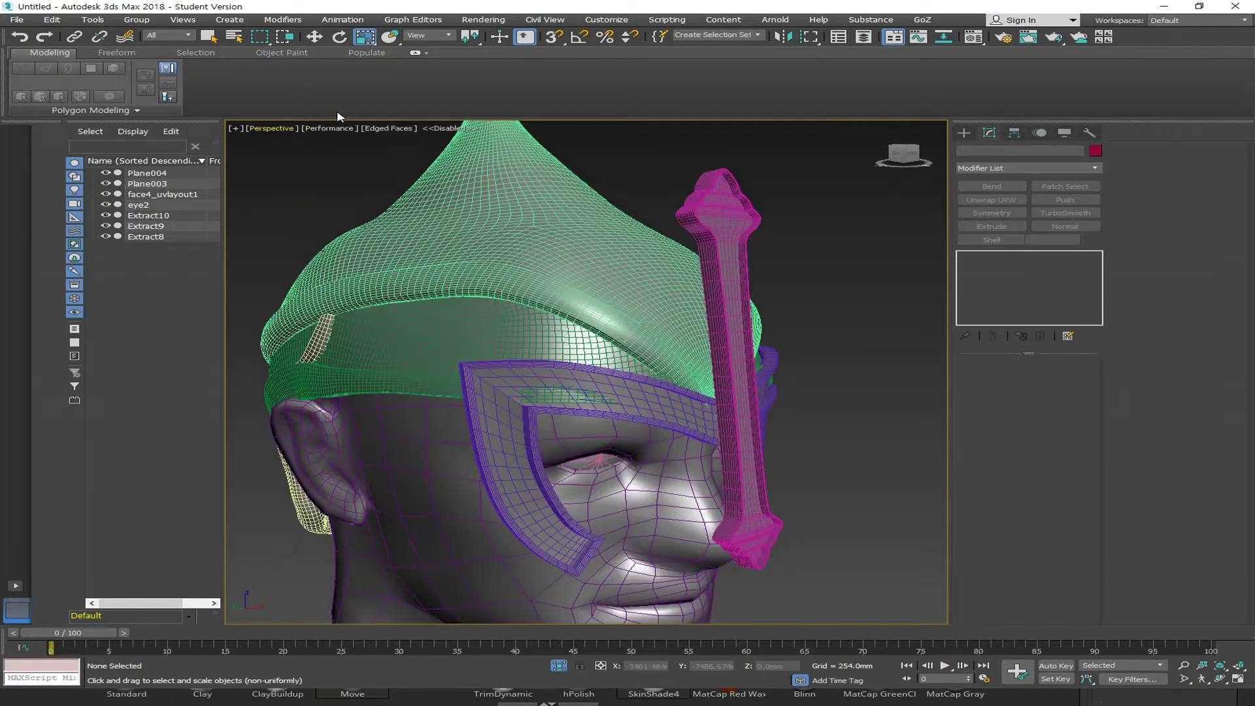
pyautogui.keyDown('alt'); pyautogui.moveTo(562, 332); pyautogui.dragTo(531, 312, button='middle'); pyautogui.keyUp('alt')
pyautogui.scroll(-3, 531, 312)
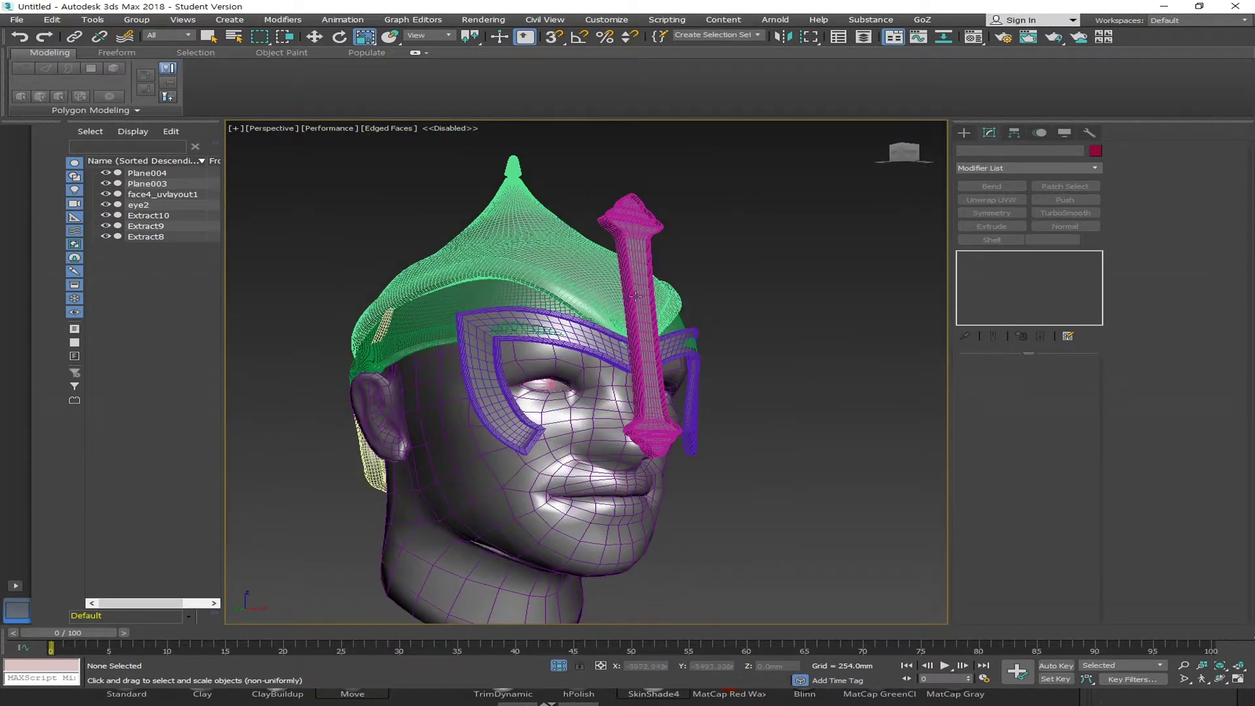
pyautogui.click(601, 295)
pyautogui.click(1040, 336)
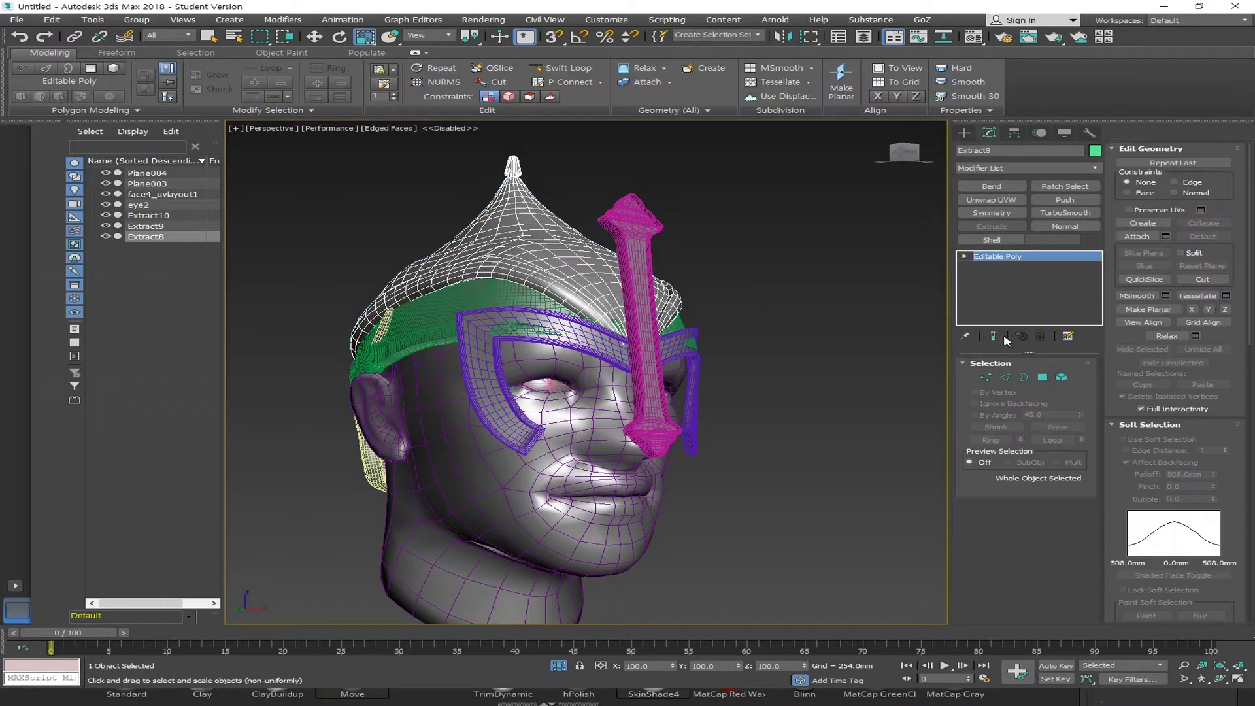
pyautogui.click(639, 236)
pyautogui.click(1045, 337)
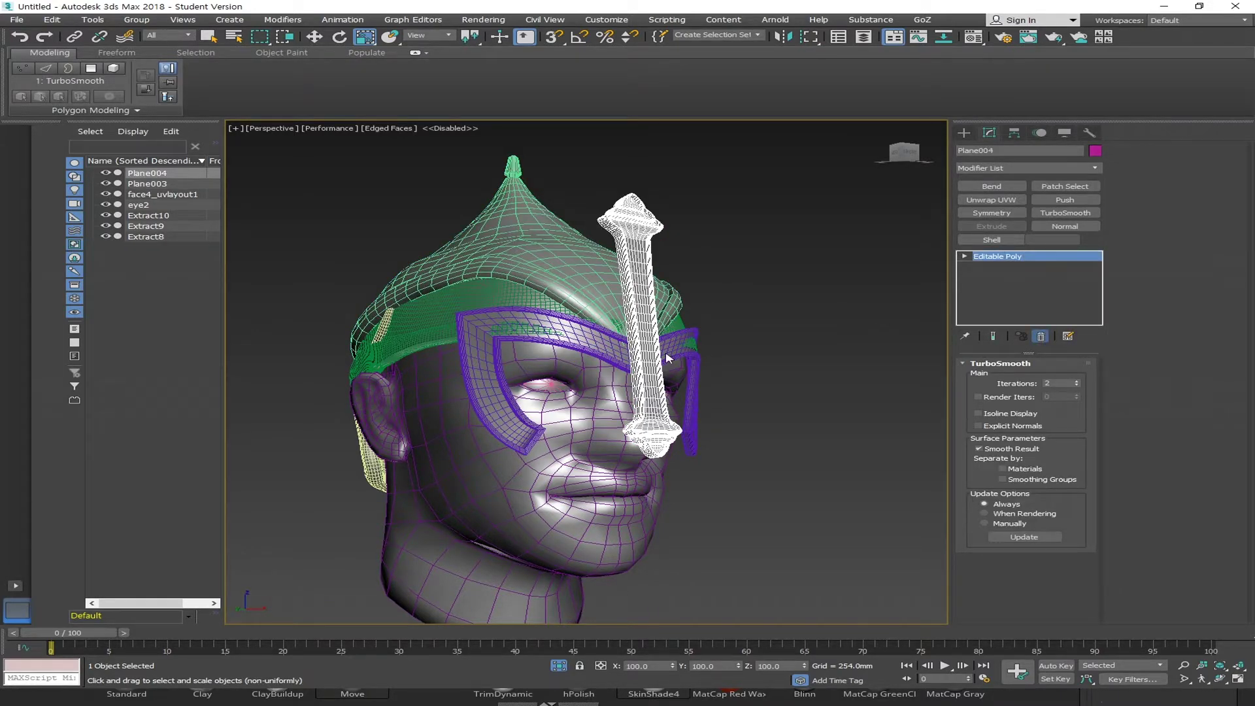
pyautogui.click(621, 344)
pyautogui.click(1041, 337)
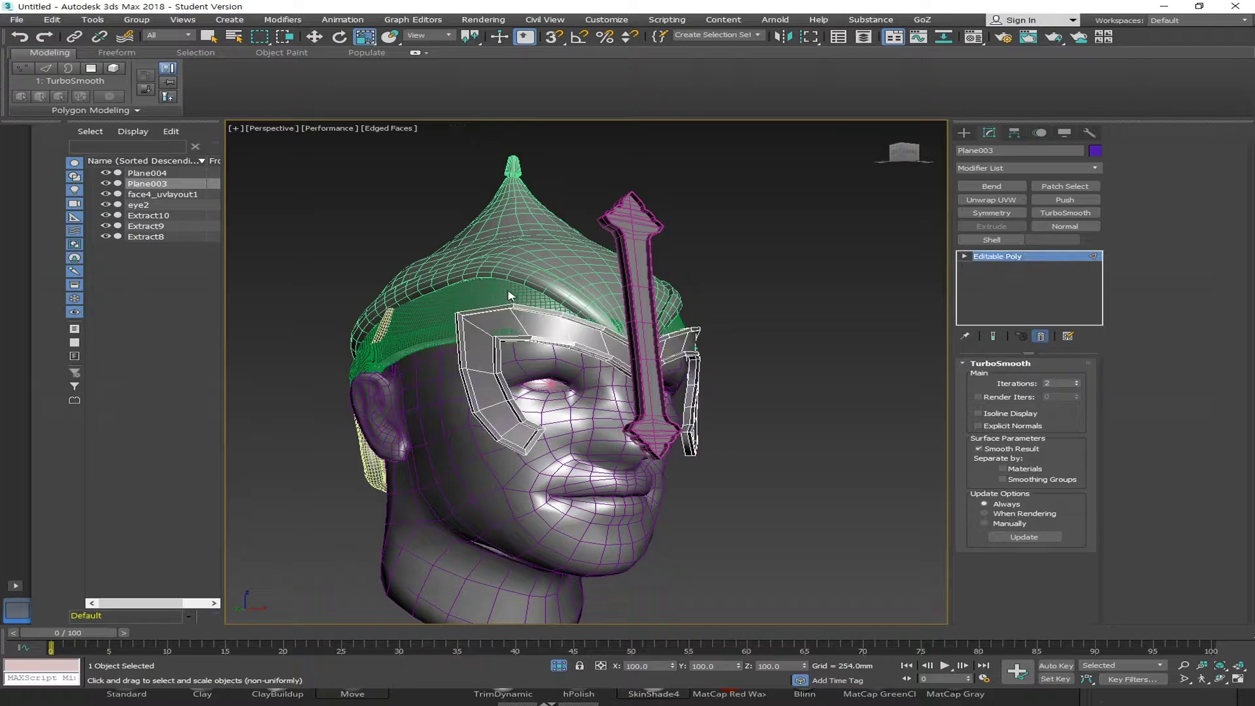
pyautogui.click(692, 346)
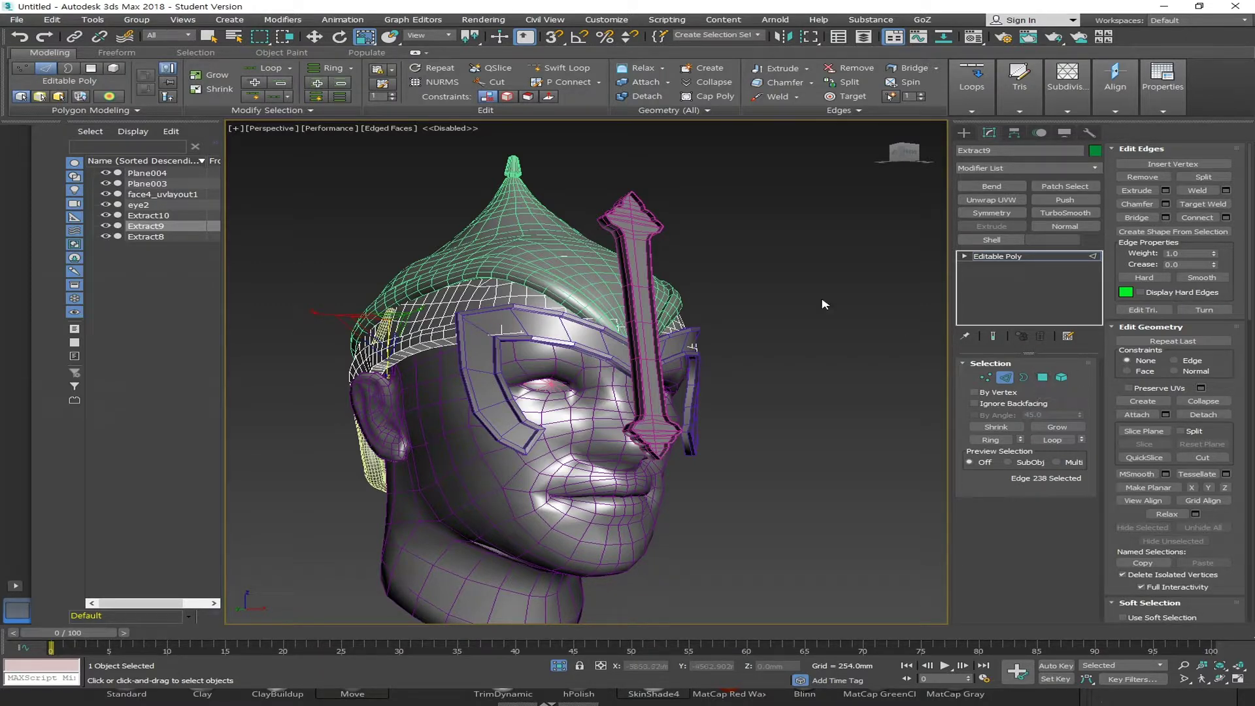
# - Finish edge editing on the headband, select all head and helmet objects and send them to ZBrush with GoZ
pyautogui.keyDown('alt'); pyautogui.moveTo(720, 314); pyautogui.dragTo(739, 334, button='middle'); pyautogui.keyUp('alt')
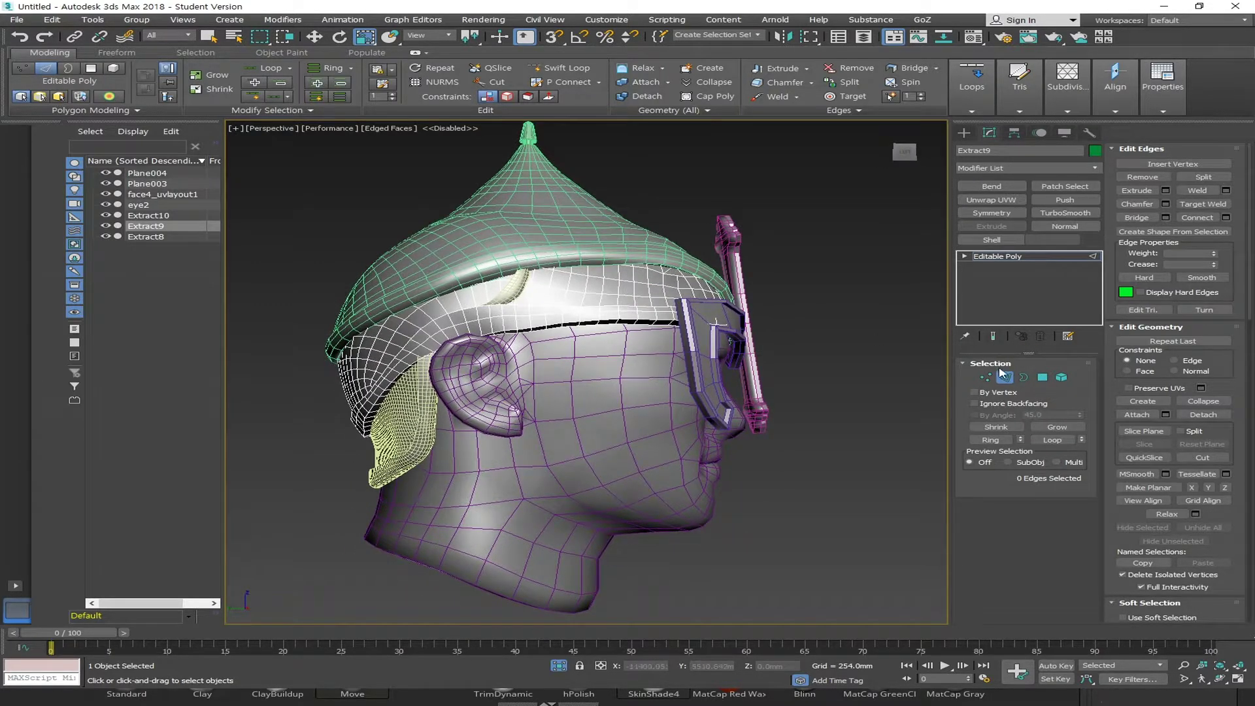
pyautogui.click(809, 272)
pyautogui.moveTo(622, 404); pyautogui.dragTo(863, 559)
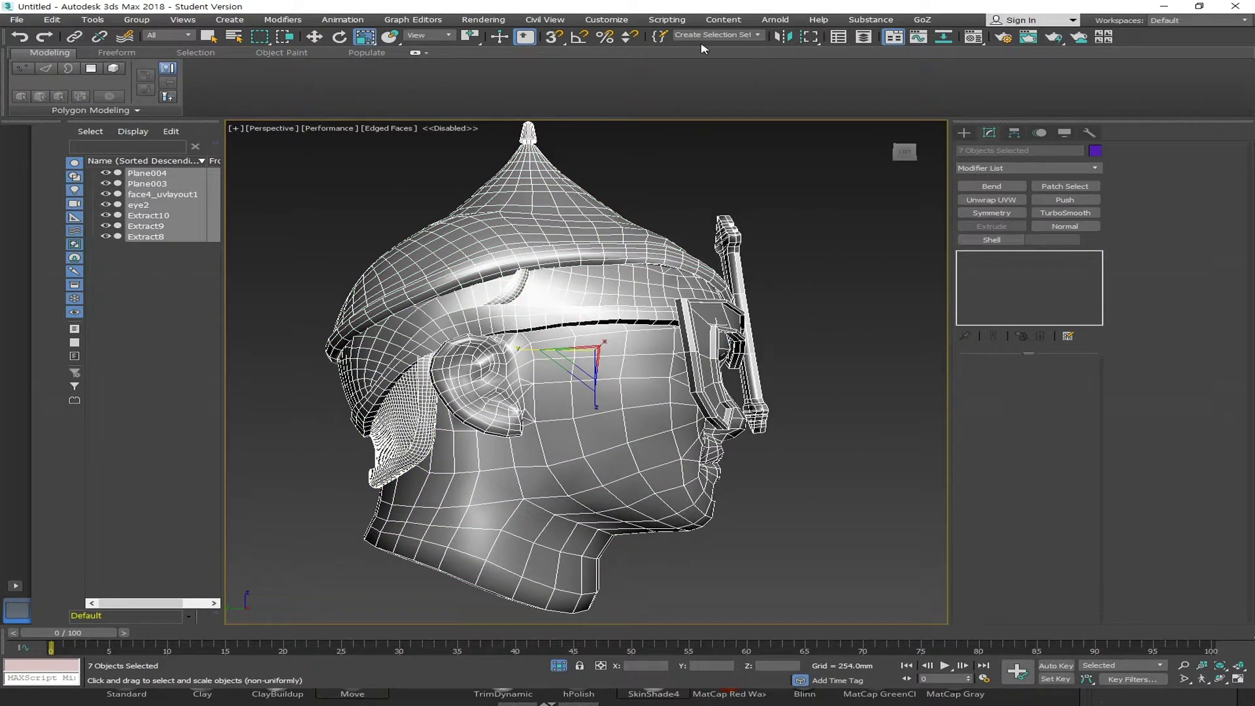
pyautogui.click(921, 20)
pyautogui.click(941, 36)
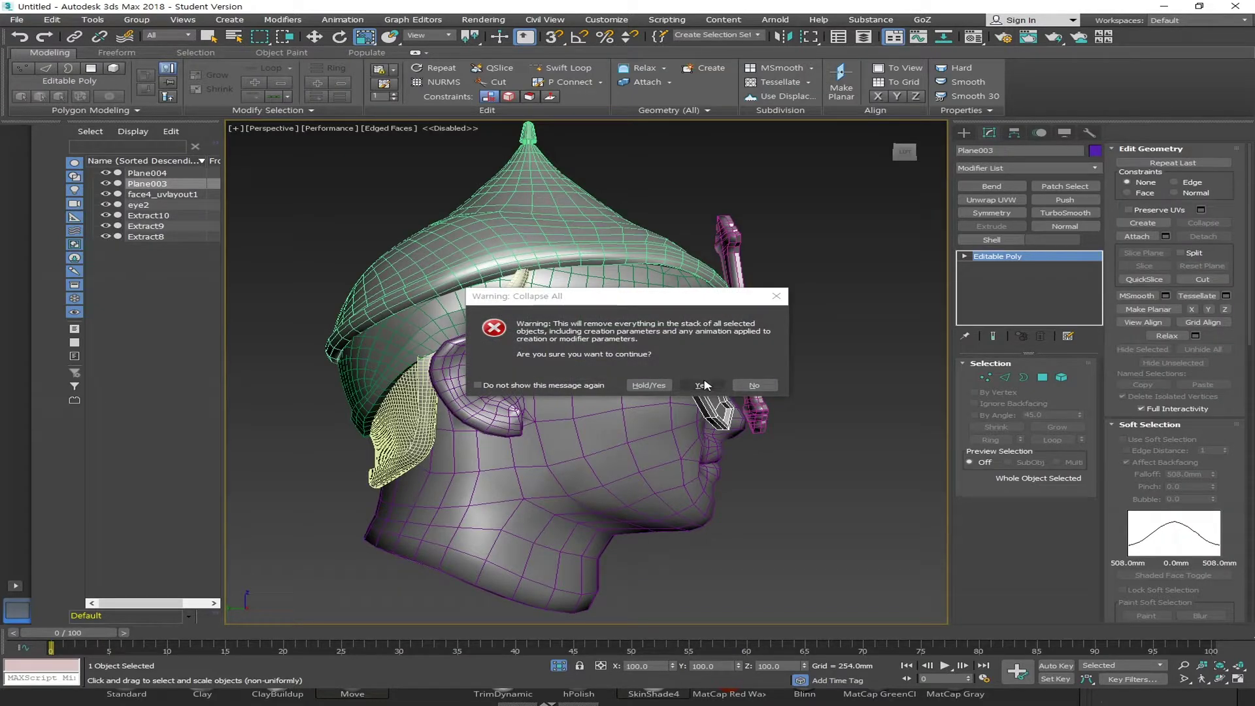
# - Confirm collapsing each object's modifier stack and import the meshes into ZBrush without transferring high-resolution details
pyautogui.click(702, 385)
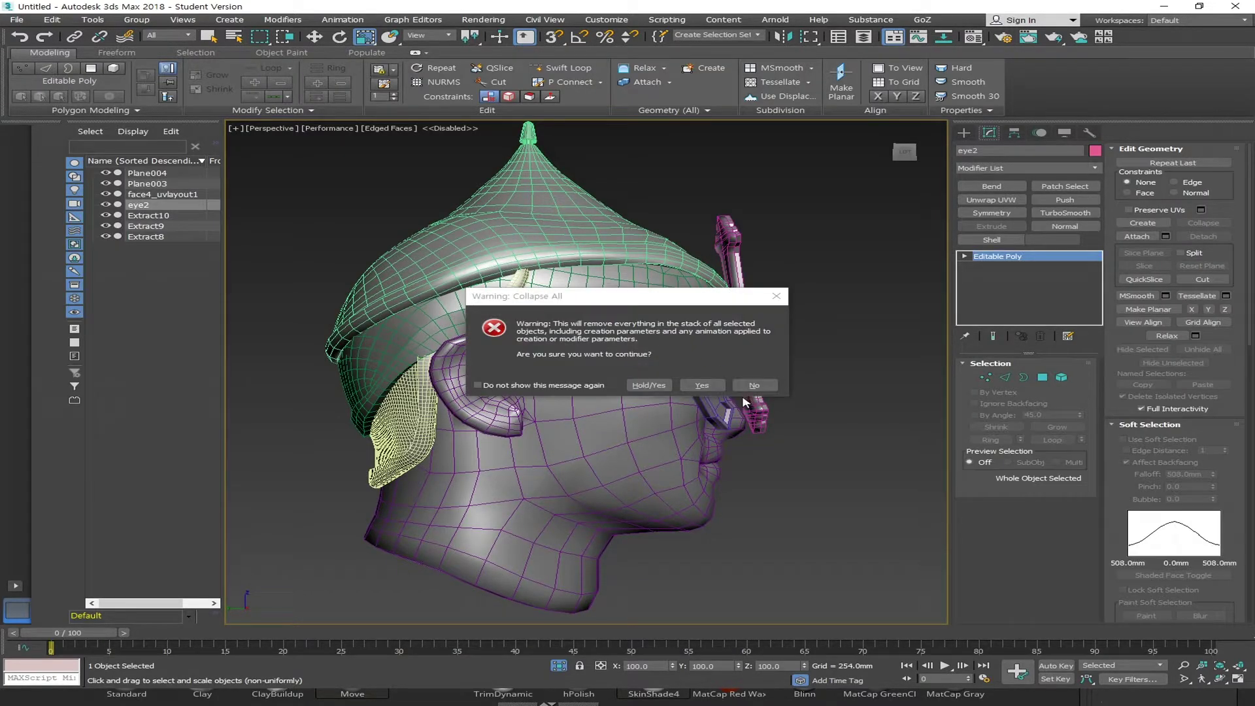
pyautogui.click(702, 385)
pyautogui.click(703, 386)
pyautogui.click(702, 386)
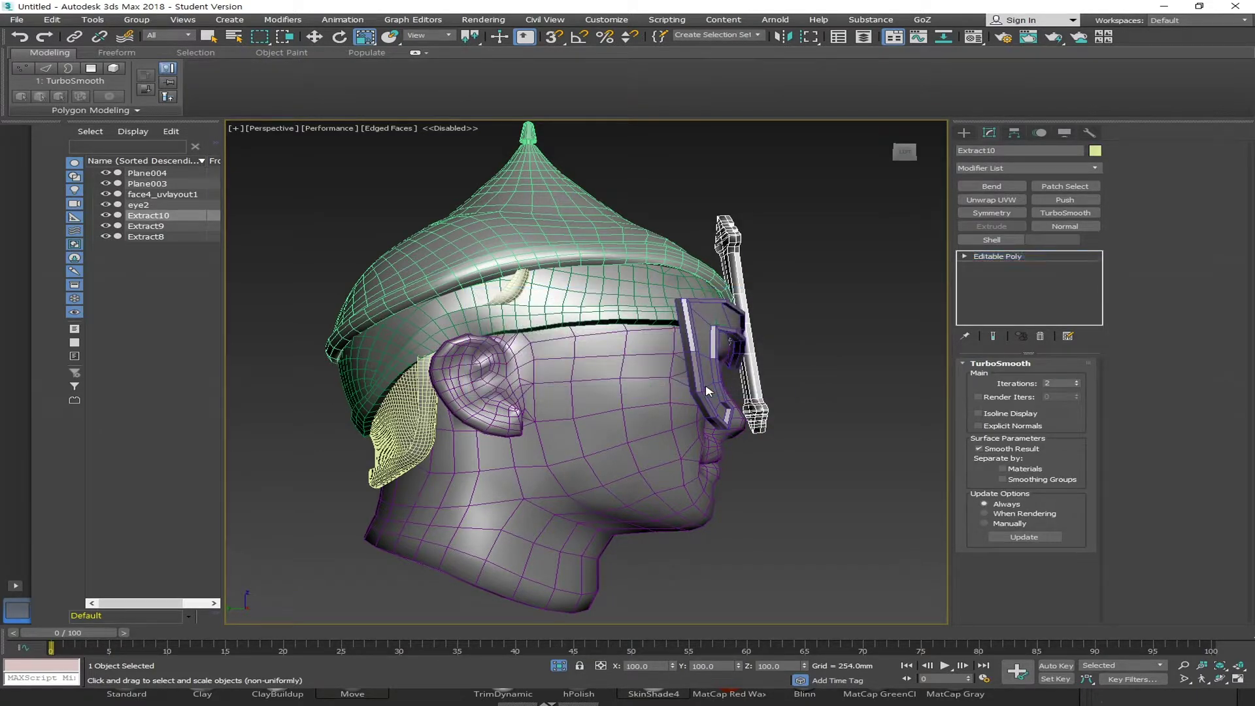
pyautogui.click(706, 391)
pyautogui.click(706, 390)
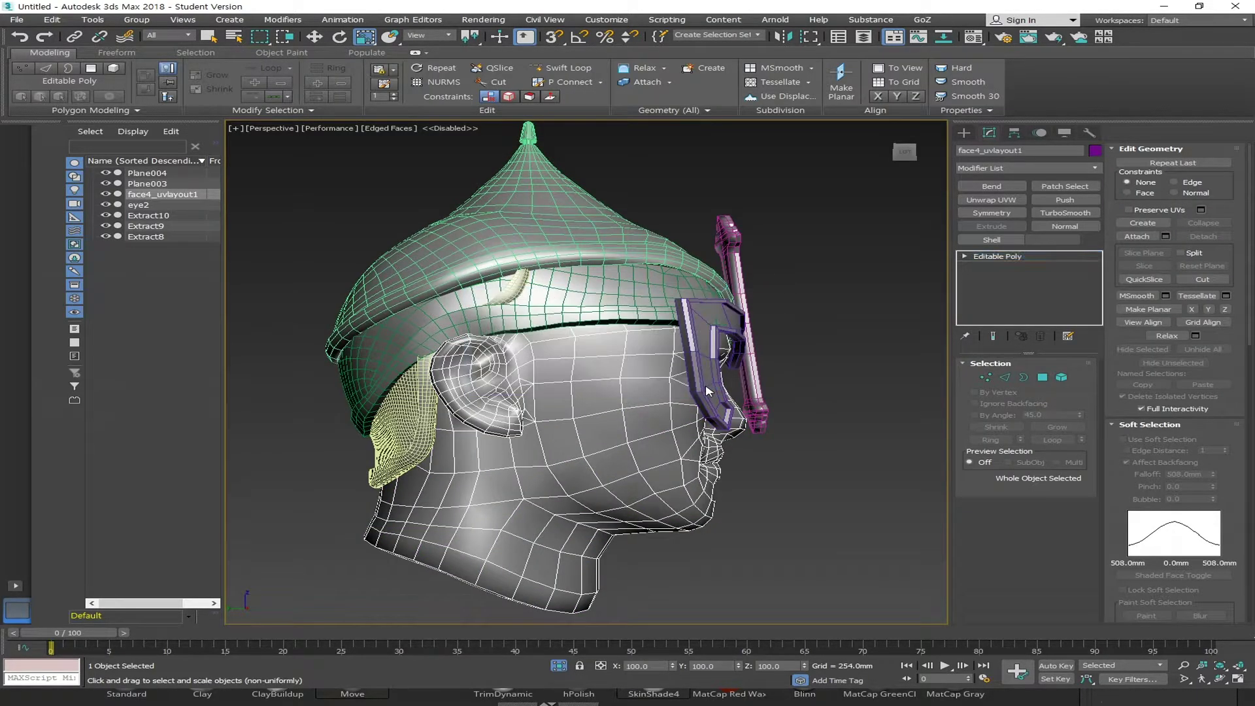
pyautogui.click(706, 390)
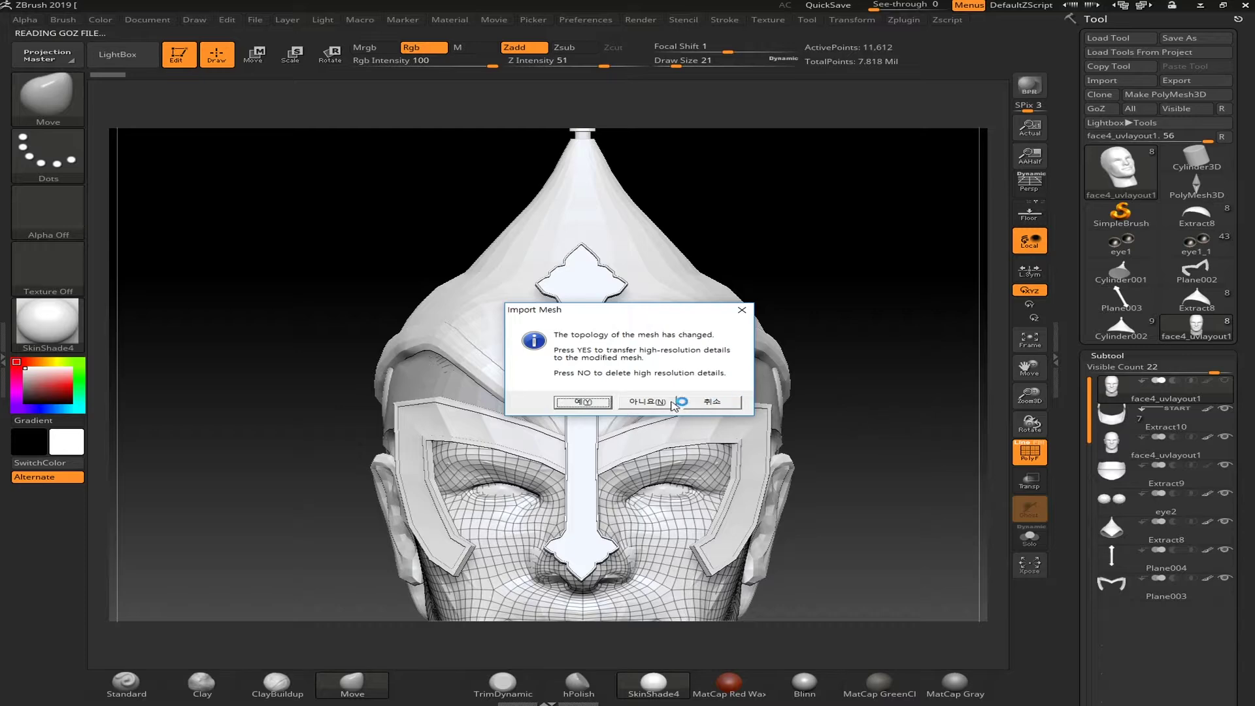
pyautogui.click(666, 402)
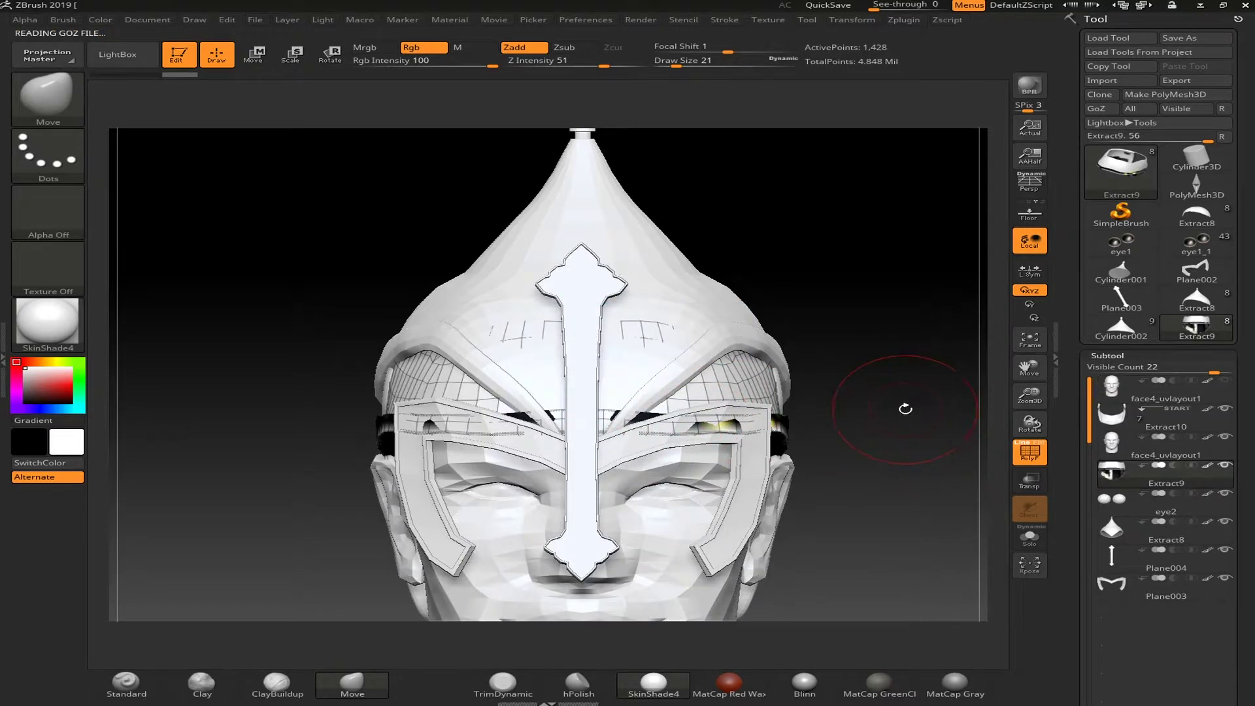
# - Undo the last change to the headband subtool and inspect the helmet from the front
pyautogui.moveTo(905, 409)
pyautogui.mouseDown()
pyautogui.moveTo(807, 381)
pyautogui.moveTo(778, 386)
pyautogui.moveTo(863, 414)
pyautogui.moveTo(962, 417)
pyautogui.moveTo(981, 399)
pyautogui.moveTo(922, 356)
pyautogui.mouseUp()
pyautogui.hotkey('ctrl', 'z')
pyautogui.moveTo(854, 168); pyautogui.dragTo(636, 170)
pyautogui.moveTo(913, 316); pyautogui.dragTo(967, 138)
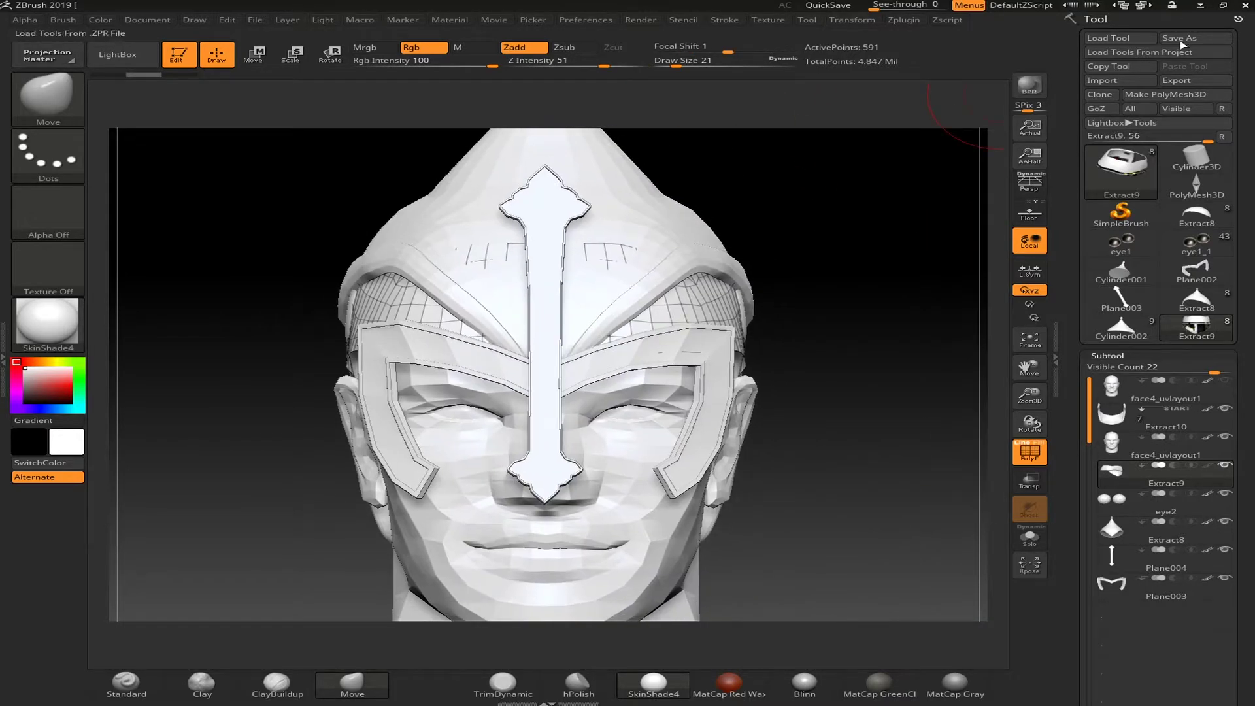
# - Switch to 3ds Max and send the headband to ZBrush again with GoZ, confirming the stack collapse
pyautogui.hotkey('alt', 'Tab')
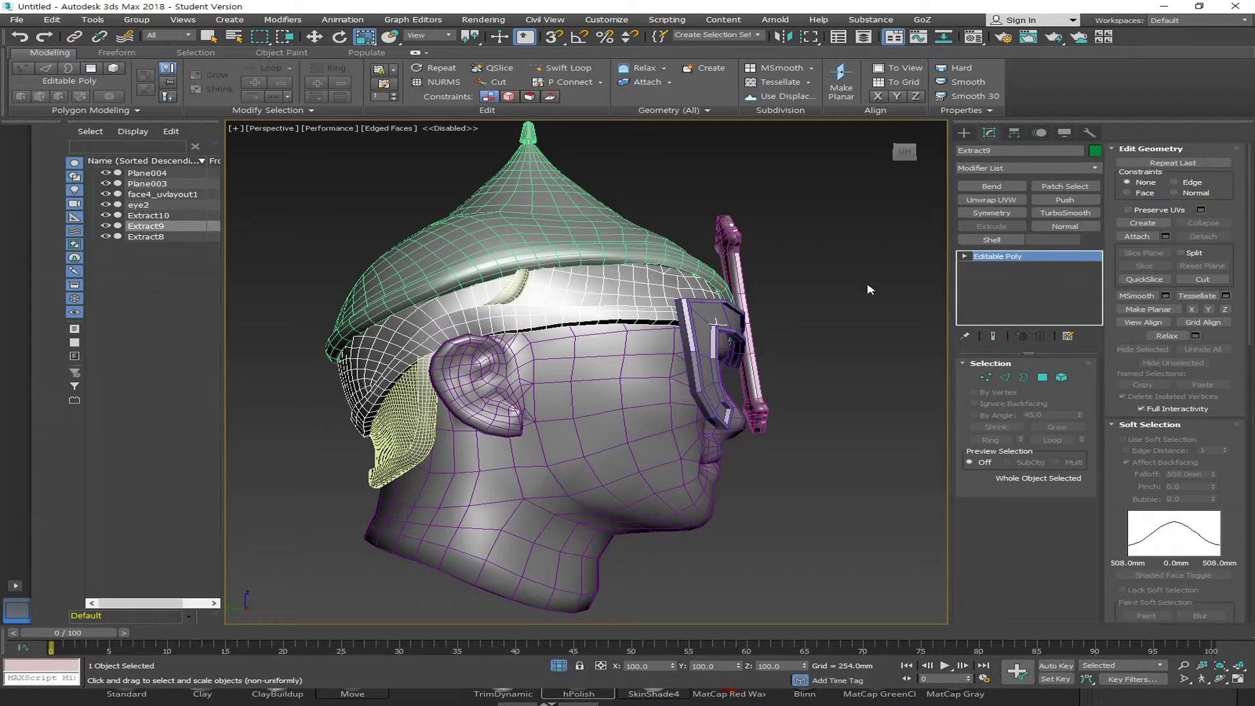
pyautogui.click(923, 20)
pyautogui.click(934, 40)
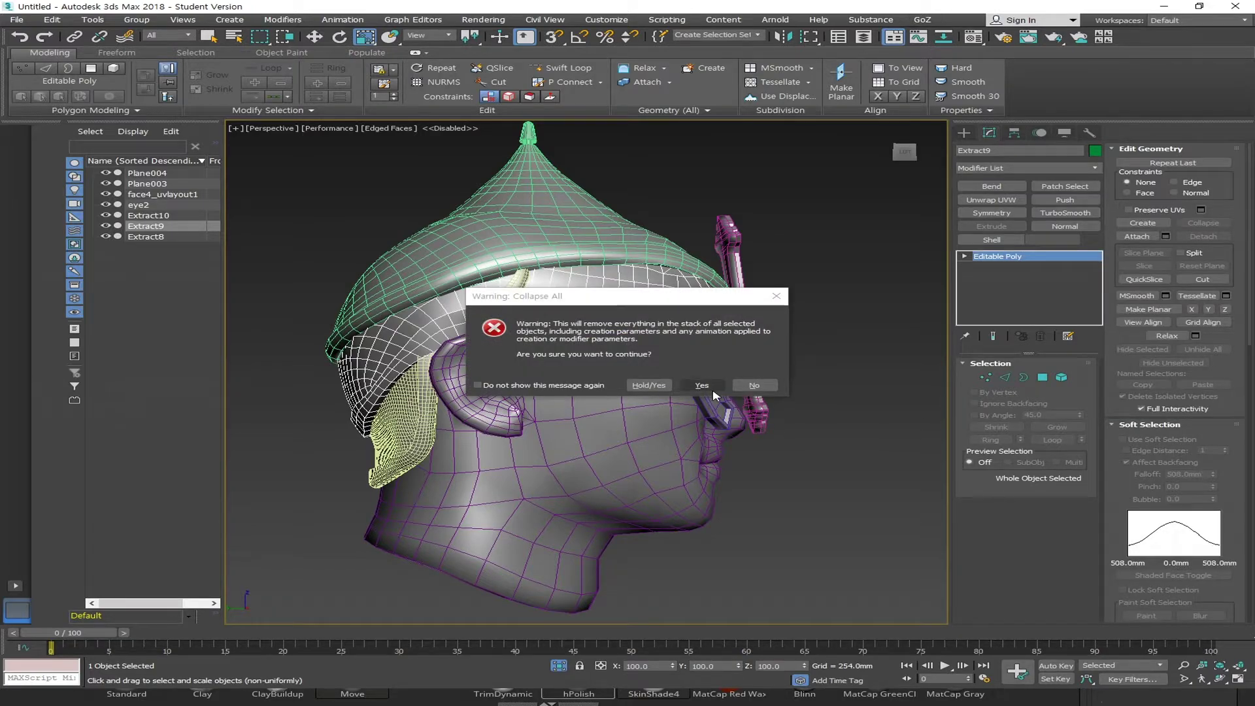
pyautogui.click(713, 391)
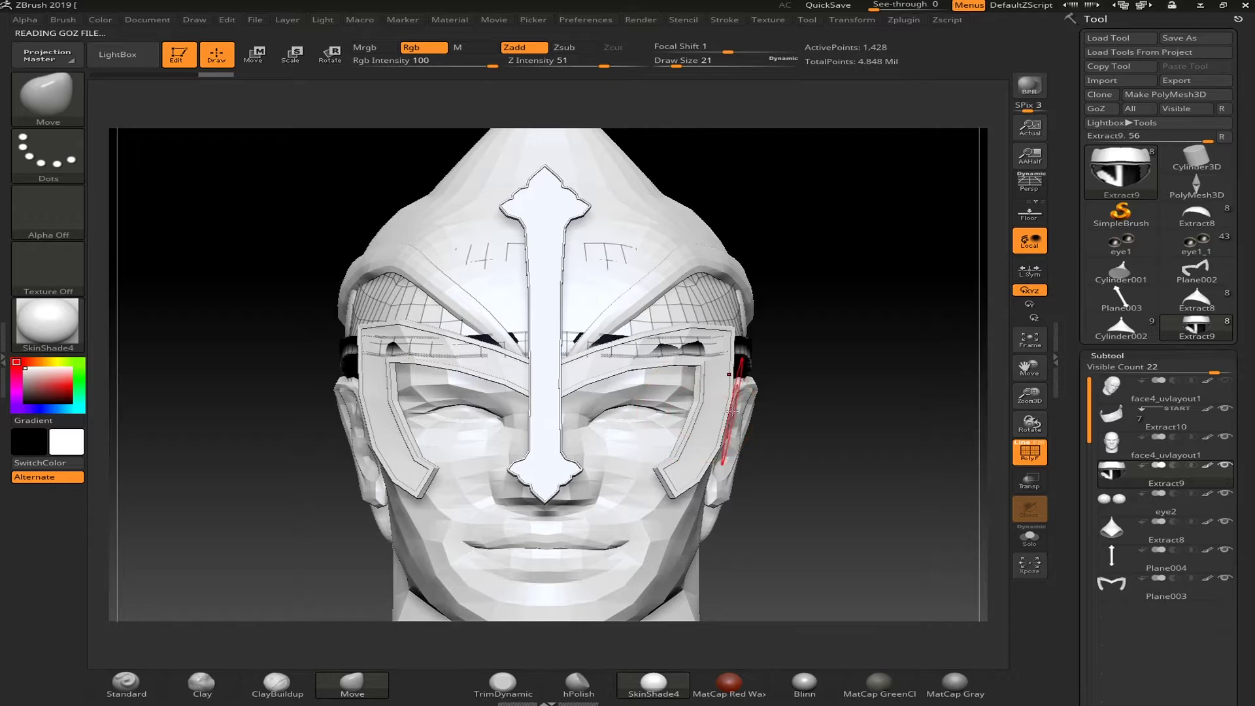
# - Check the headband from the side in ZBrush, delete its Extract9 subtool and switch back to 3ds Max
pyautogui.moveTo(846, 359); pyautogui.dragTo(903, 360)
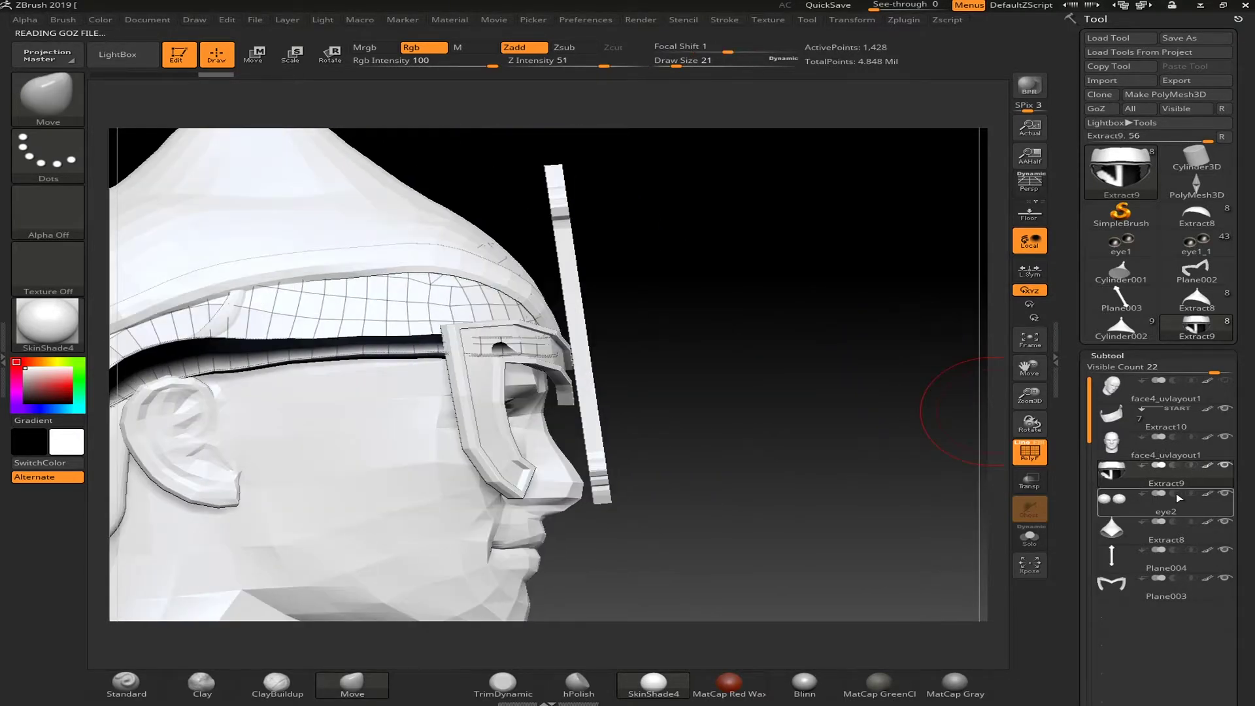
pyautogui.moveTo(1129, 480)
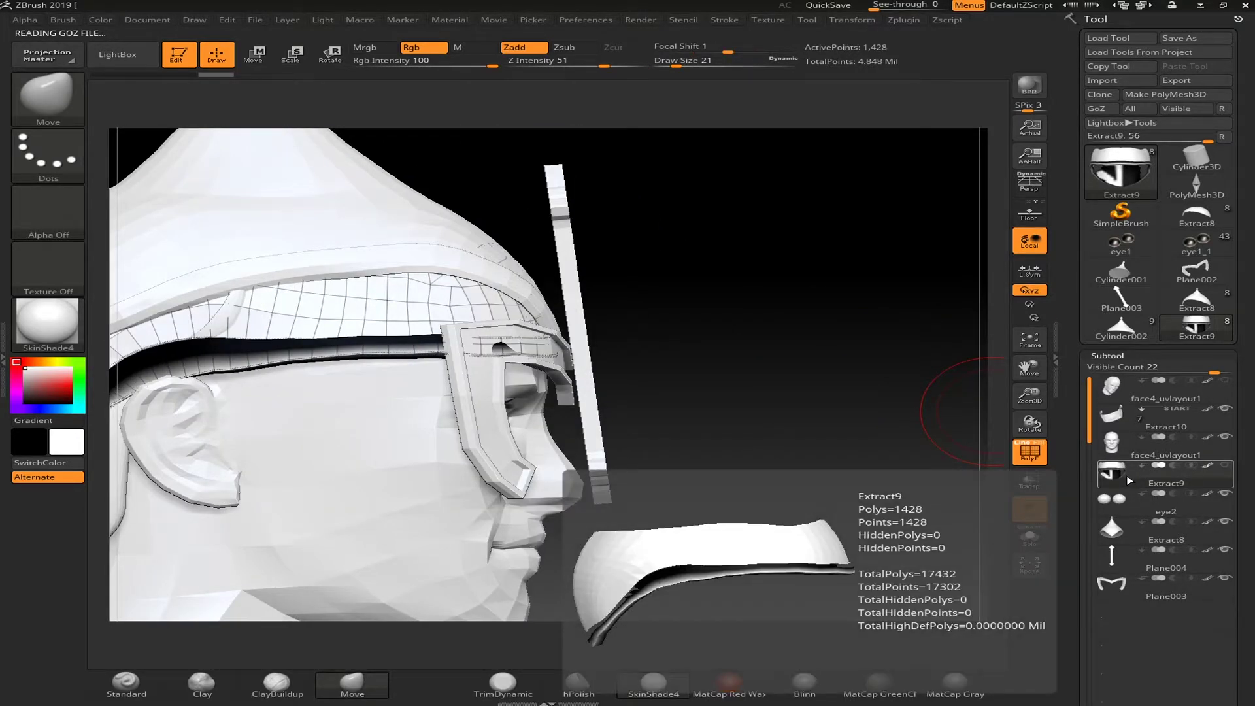
pyautogui.click(1080, 487)
pyautogui.scroll(-10, 1088, 523)
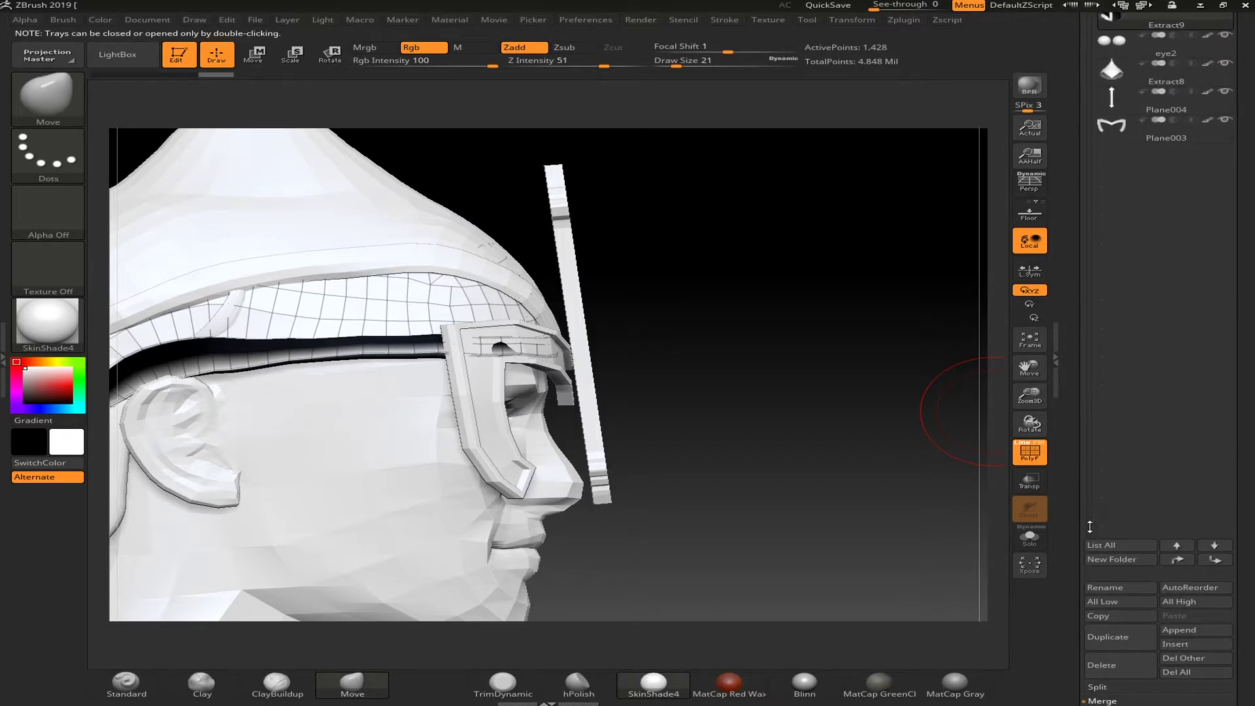
pyautogui.click(1103, 665)
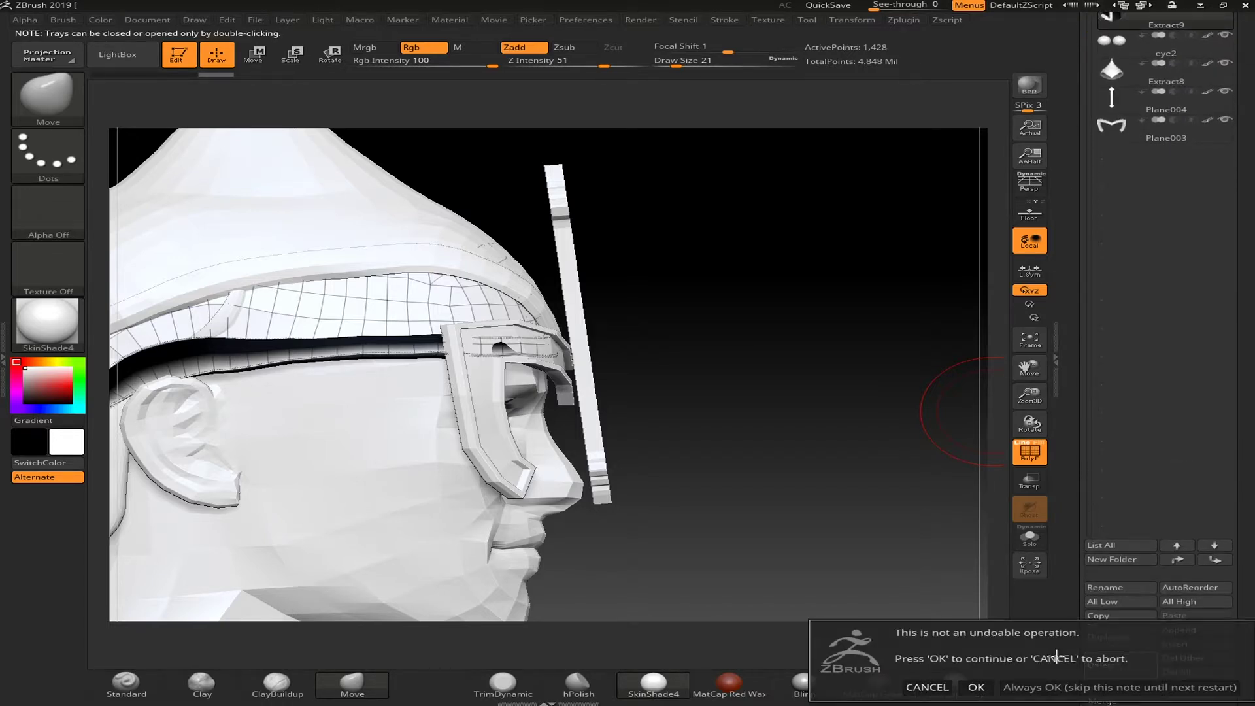
pyautogui.click(976, 686)
pyautogui.hotkey('alt', 'Tab')
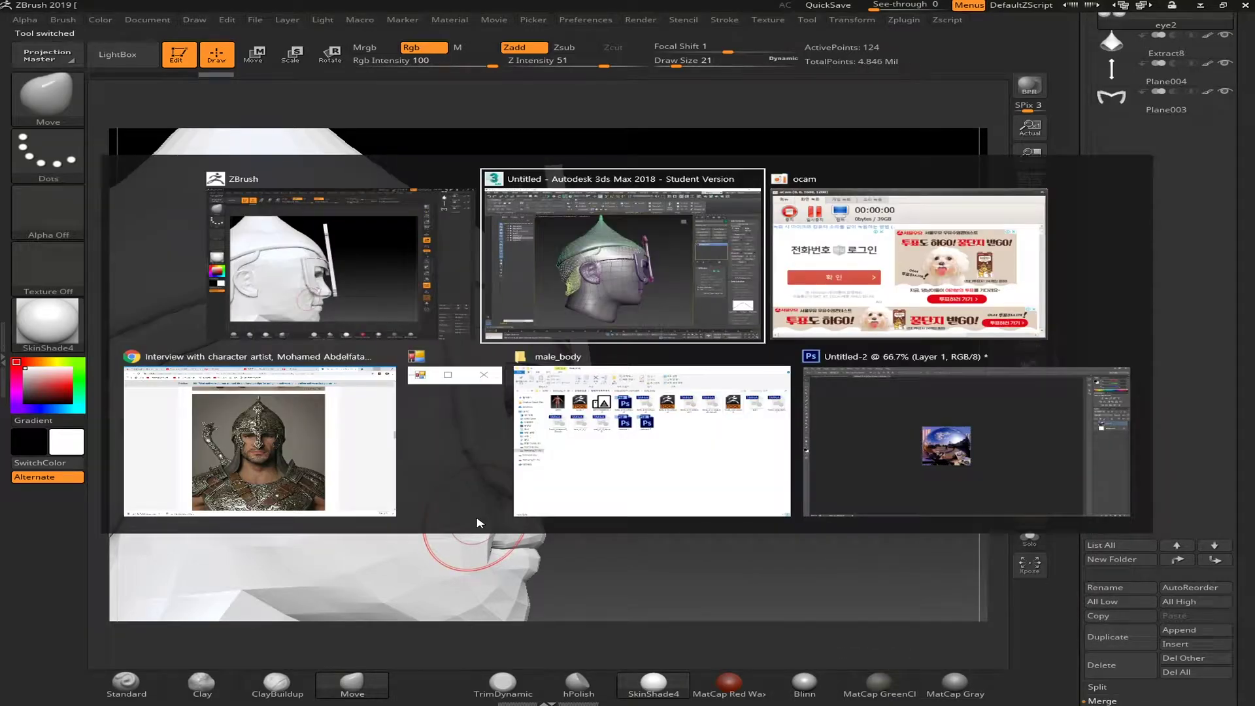
pyautogui.click(639, 307)
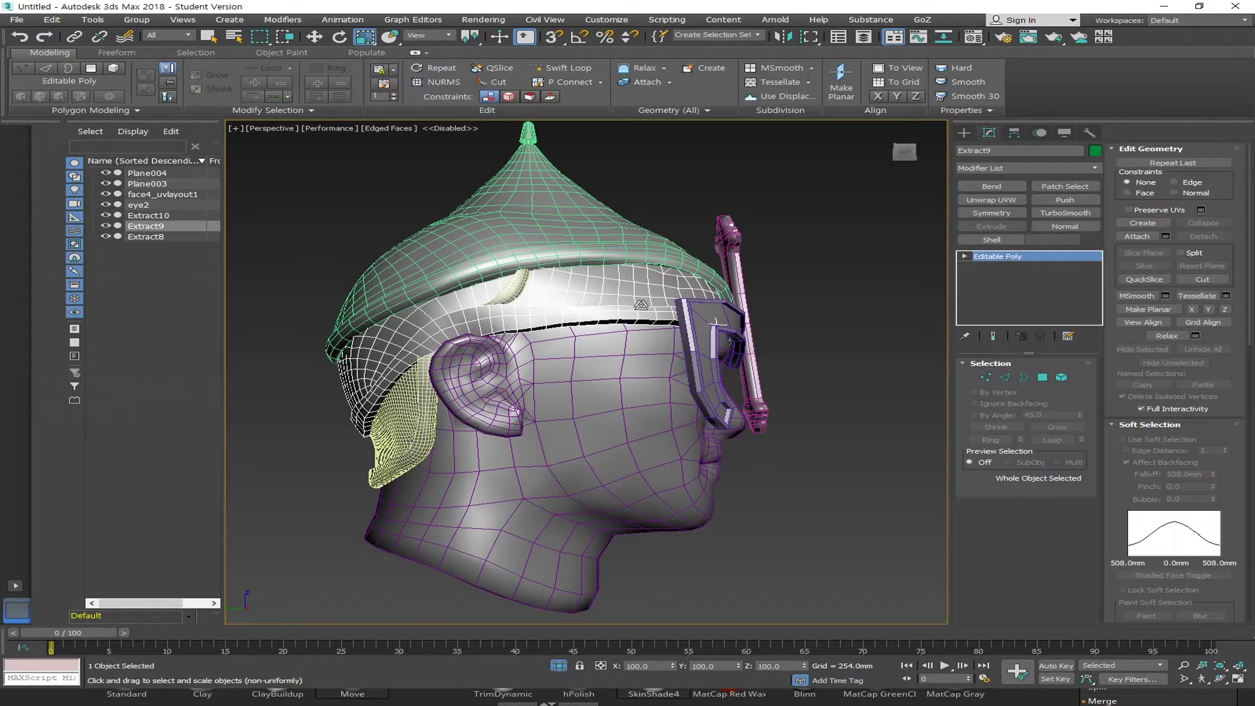
# - Send the Extract9 headband from 3ds Max to ZBrush with GoZ, confirming the collapse of its modifier stack
pyautogui.click(921, 20)
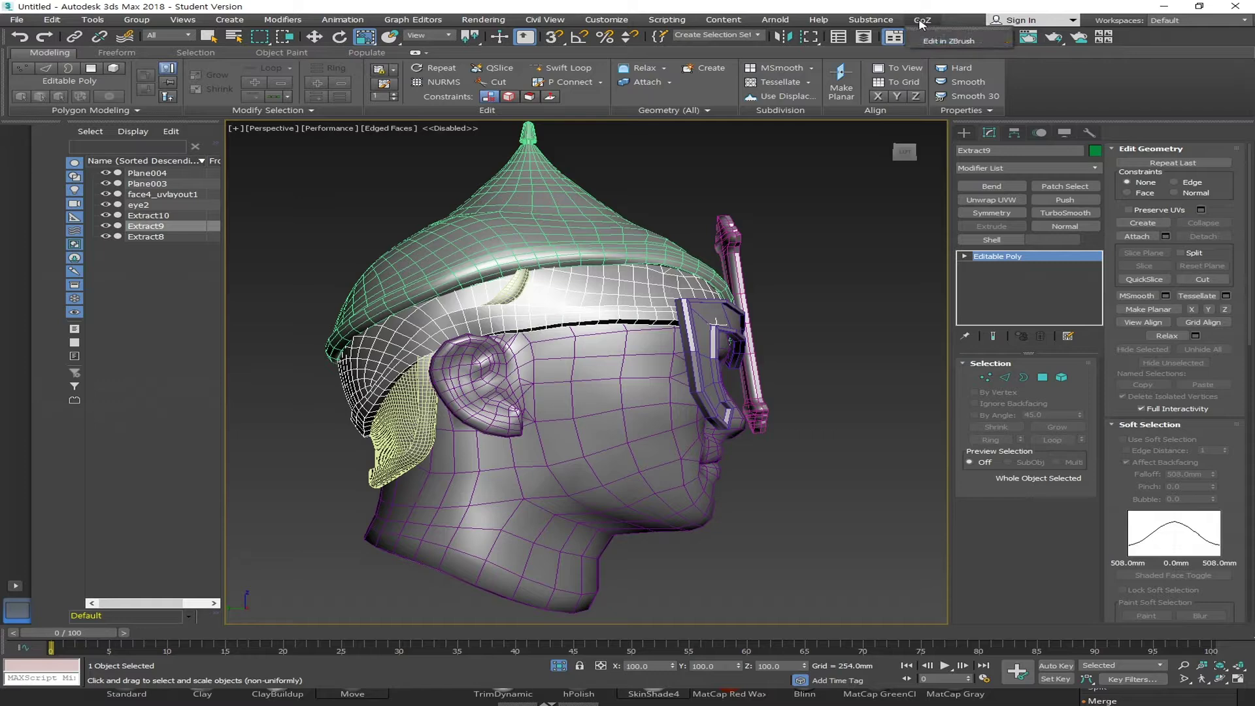
pyautogui.click(931, 44)
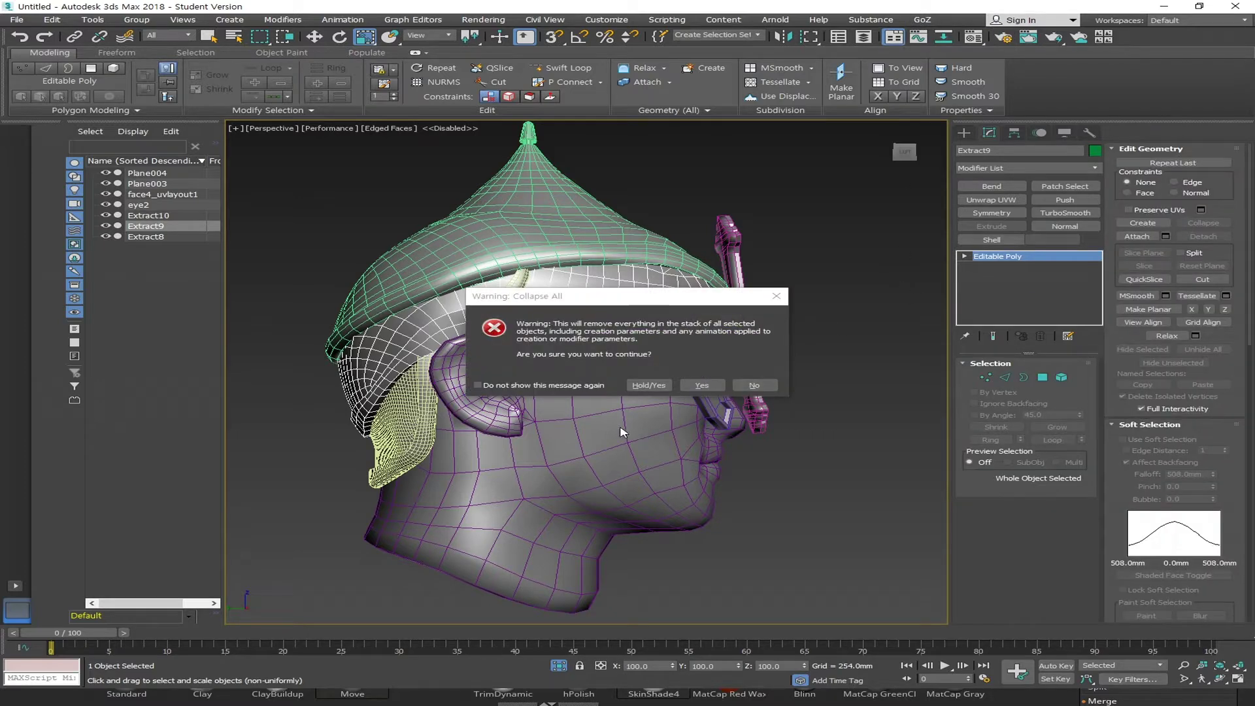
pyautogui.click(700, 386)
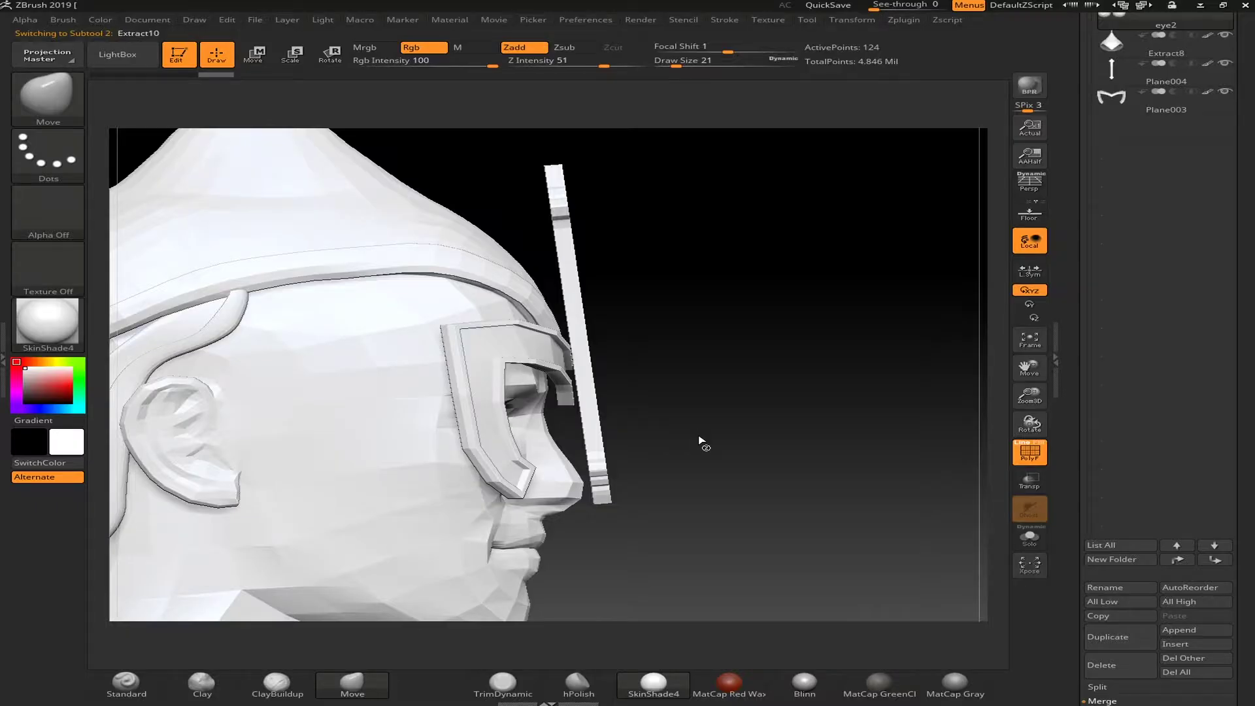
pyautogui.moveTo(716, 390); pyautogui.dragTo(995, 377)
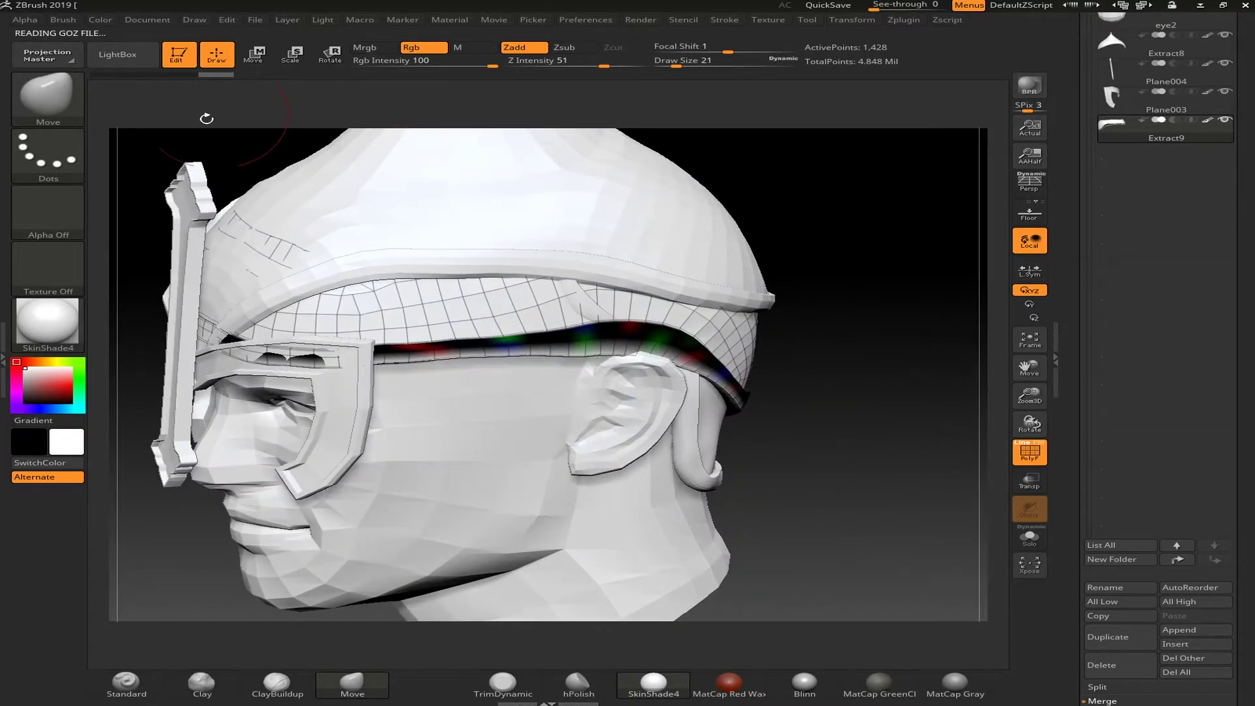
# - Fill the imported Extract9 headband with white and inspect its lower rim up close above the ear
pyautogui.click(48, 320)
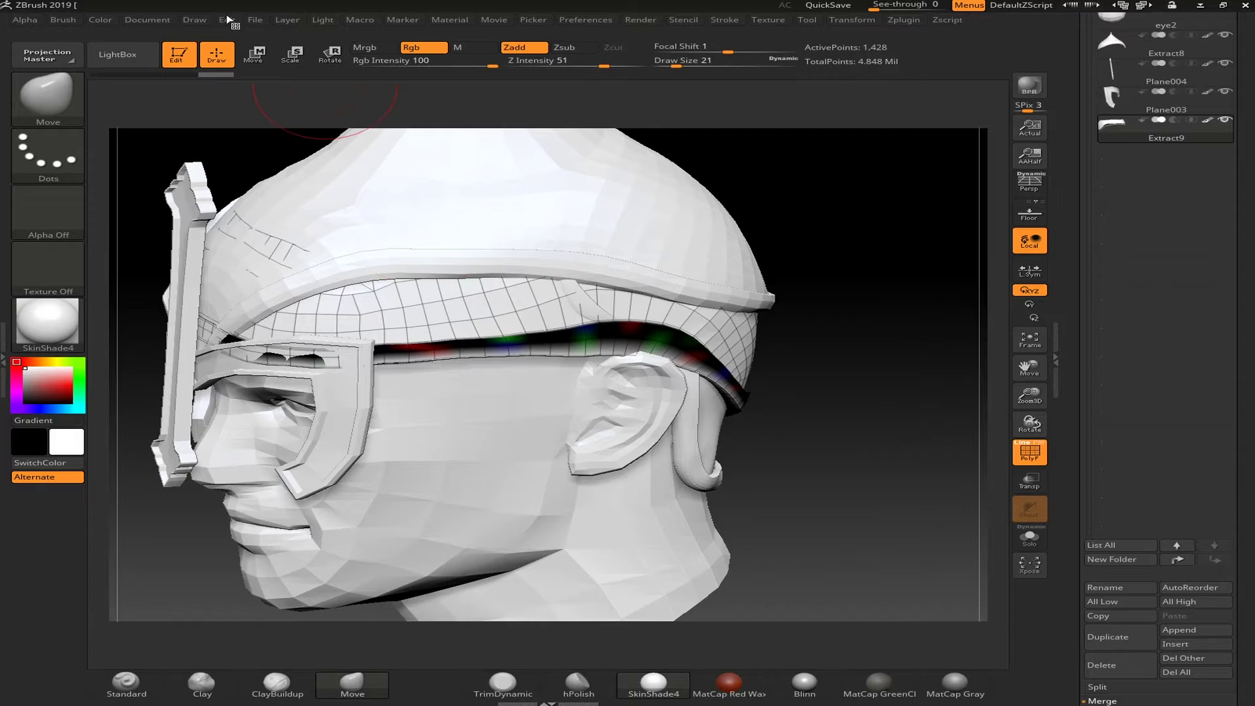
pyautogui.click(104, 20)
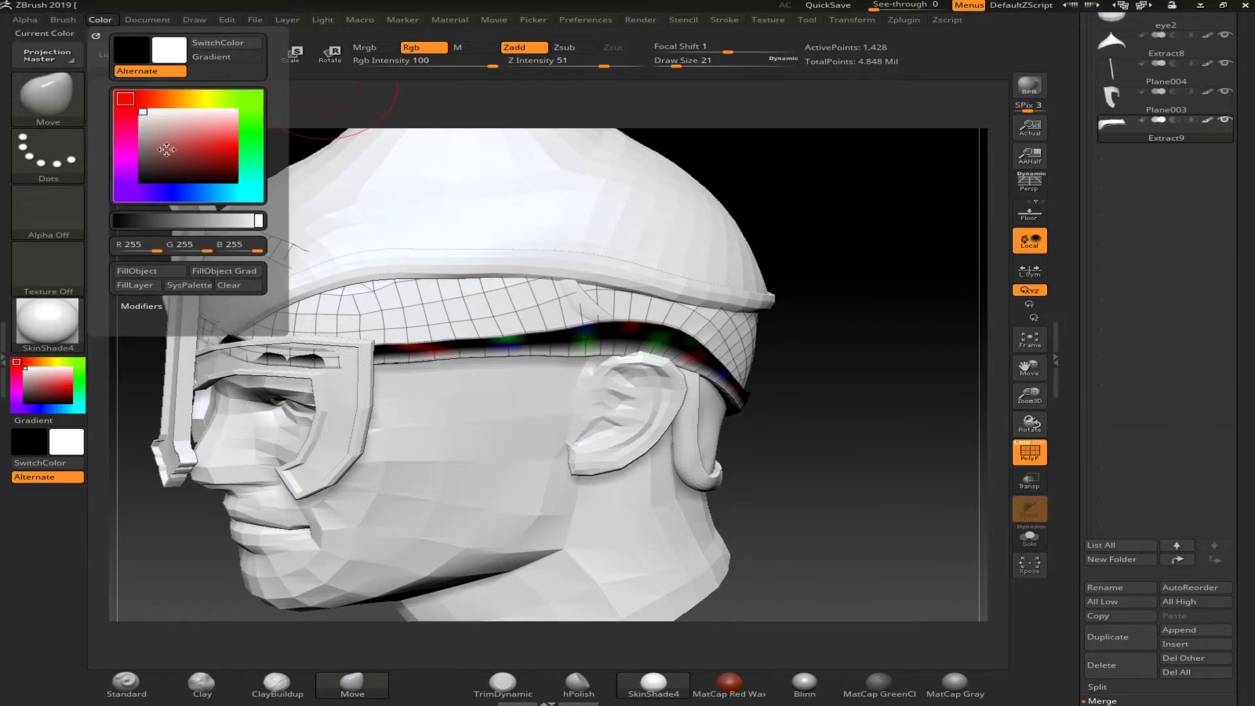
pyautogui.click(140, 274)
pyautogui.moveTo(925, 373); pyautogui.dragTo(871, 375)
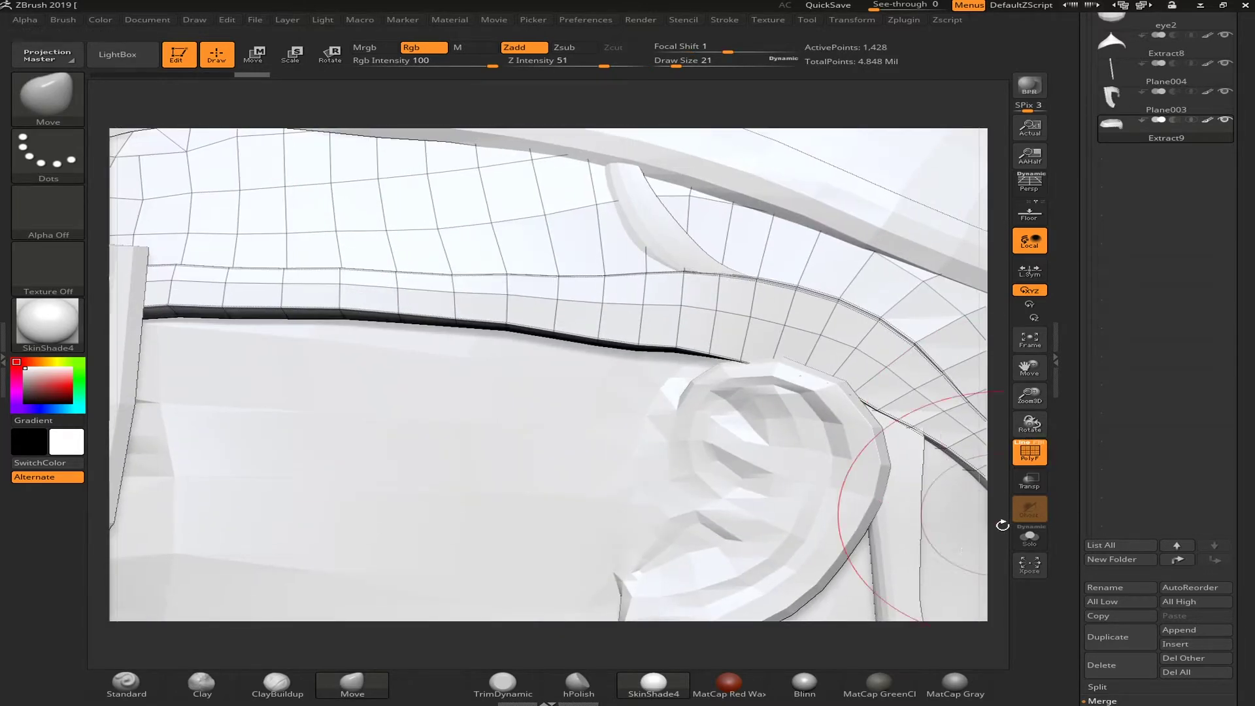
pyautogui.moveTo(961, 633); pyautogui.dragTo(966, 704)
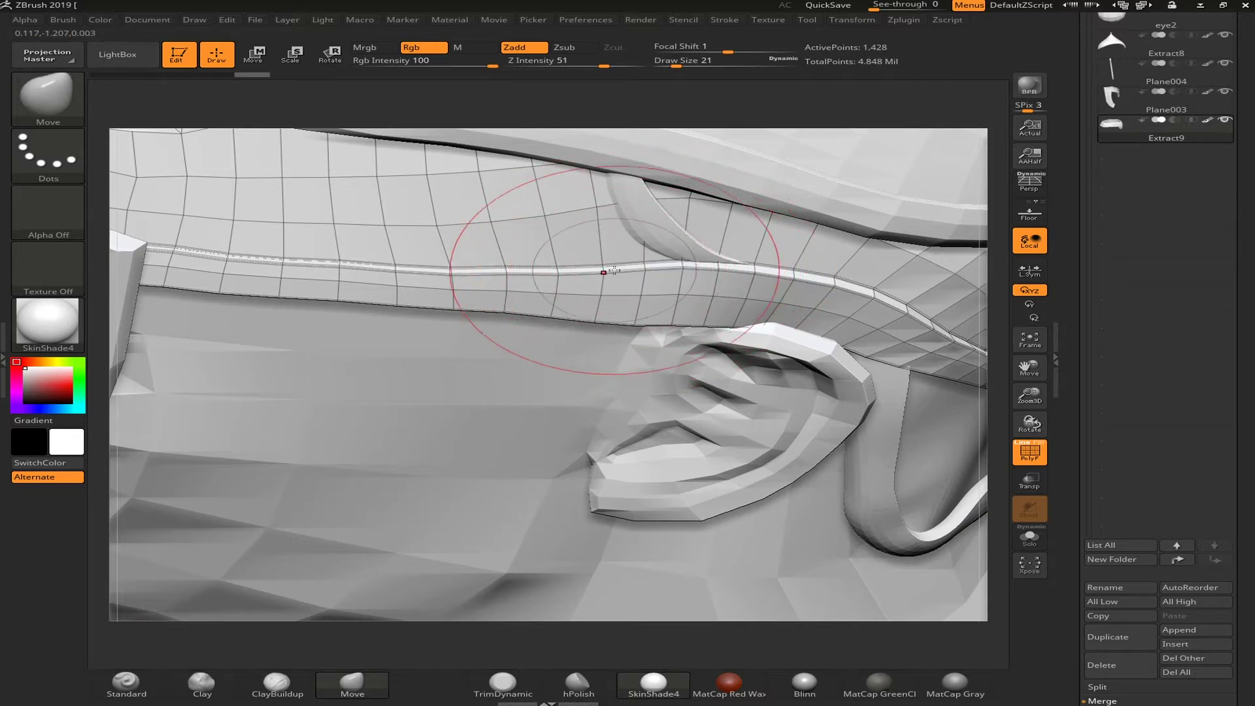
# - Make the face4_uvlayout1 head the active subtool, turn off the polyframe display and inspect the helmet from the side and front
pyautogui.press('f')
pyautogui.moveTo(868, 540)
pyautogui.mouseDown()
pyautogui.moveTo(877, 392)
pyautogui.moveTo(918, 316)
pyautogui.moveTo(935, 317)
pyautogui.mouseUp()
pyautogui.keyDown('alt'); pyautogui.click(534, 188); pyautogui.keyUp('alt')
pyautogui.moveTo(839, 295); pyautogui.dragTo(820, 379)
pyautogui.keyDown('alt'); pyautogui.click(497, 436); pyautogui.keyUp('alt')
pyautogui.click(1036, 454)
pyautogui.moveTo(782, 347); pyautogui.dragTo(882, 388)
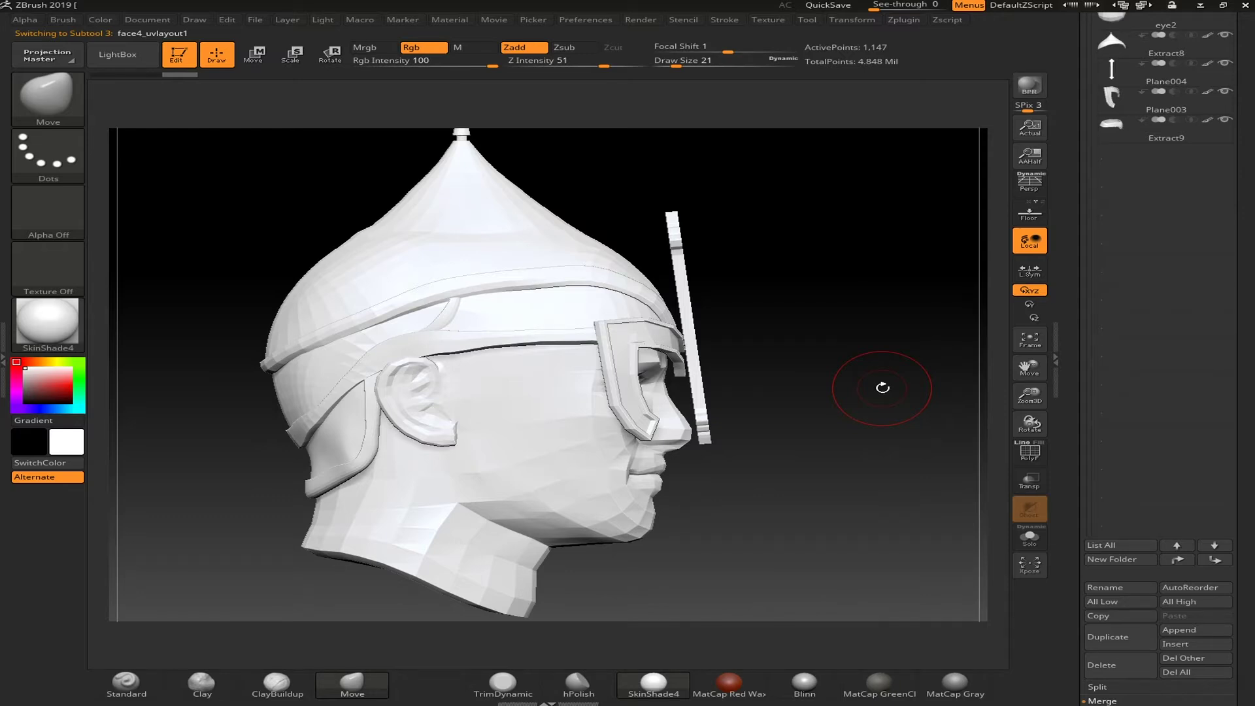
pyautogui.moveTo(879, 387); pyautogui.dragTo(786, 369)
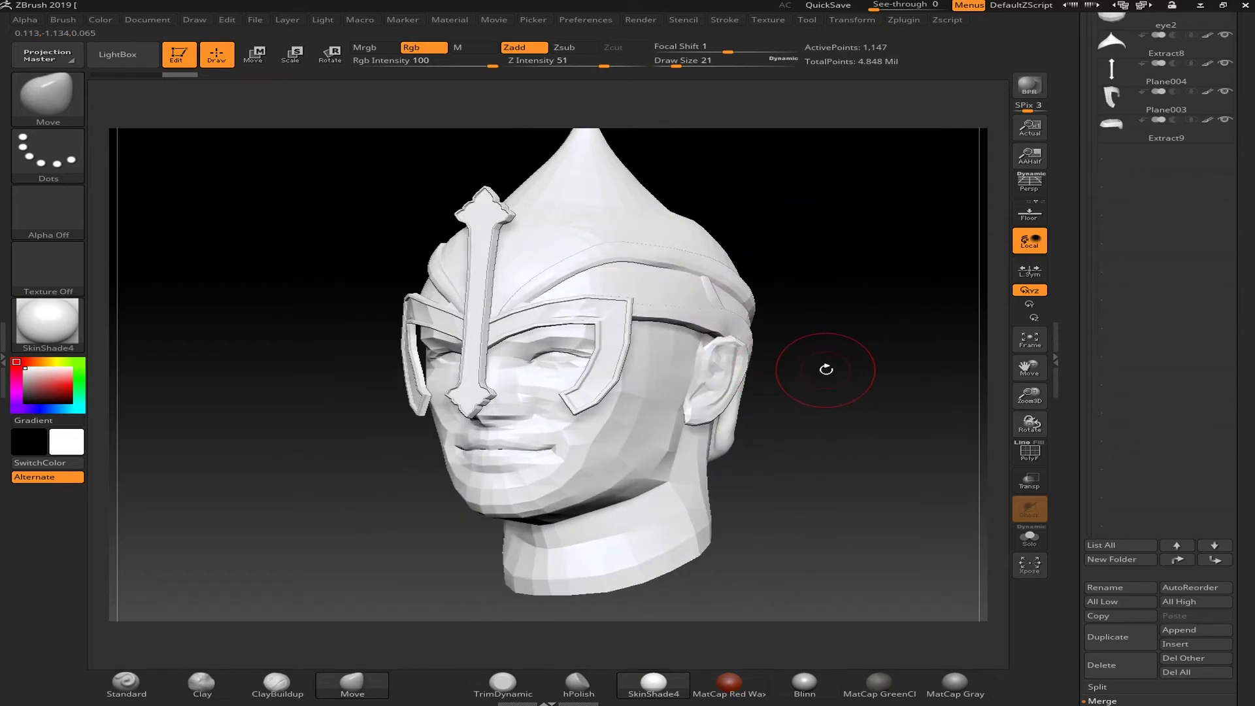
pyautogui.moveTo(464, 341)
pyautogui.mouseDown()
pyautogui.moveTo(532, 322)
pyautogui.moveTo(515, 327)
pyautogui.moveTo(597, 330)
pyautogui.moveTo(673, 300)
pyautogui.moveTo(633, 319)
pyautogui.moveTo(574, 296)
pyautogui.moveTo(694, 286)
pyautogui.moveTo(648, 282)
pyautogui.moveTo(666, 274)
pyautogui.moveTo(660, 289)
pyautogui.moveTo(615, 282)
pyautogui.moveTo(587, 264)
pyautogui.moveTo(419, 292)
pyautogui.mouseUp()
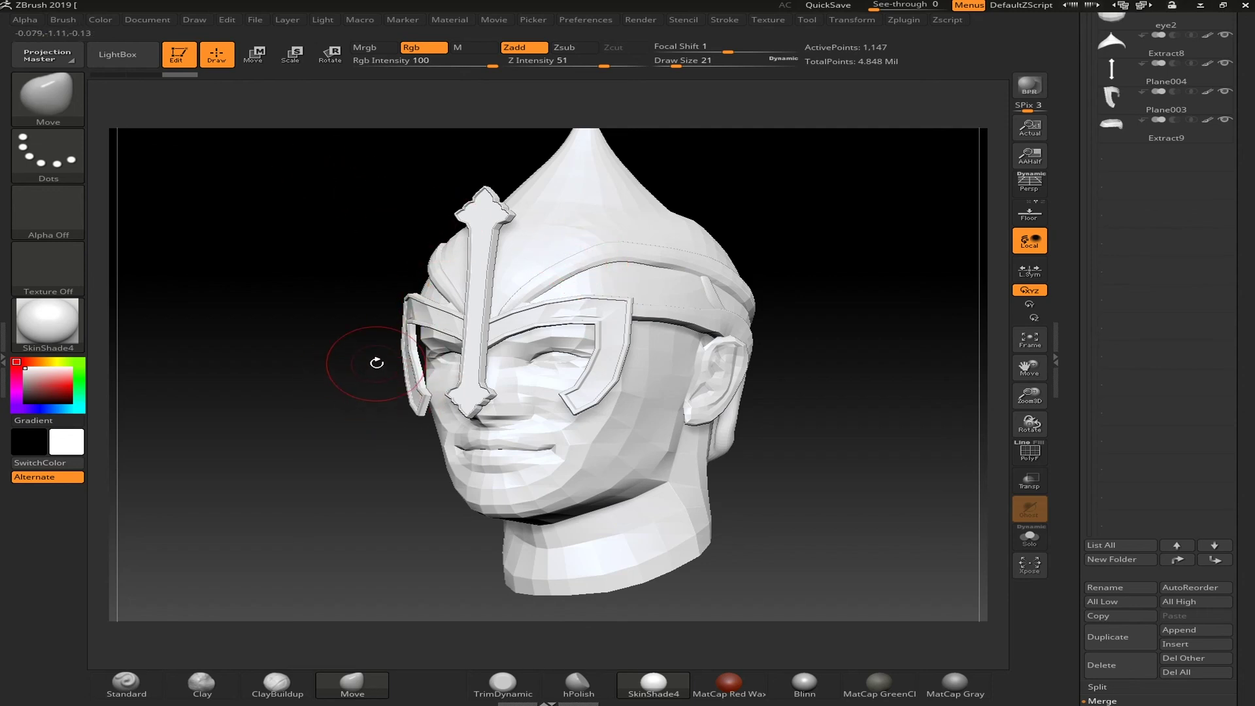